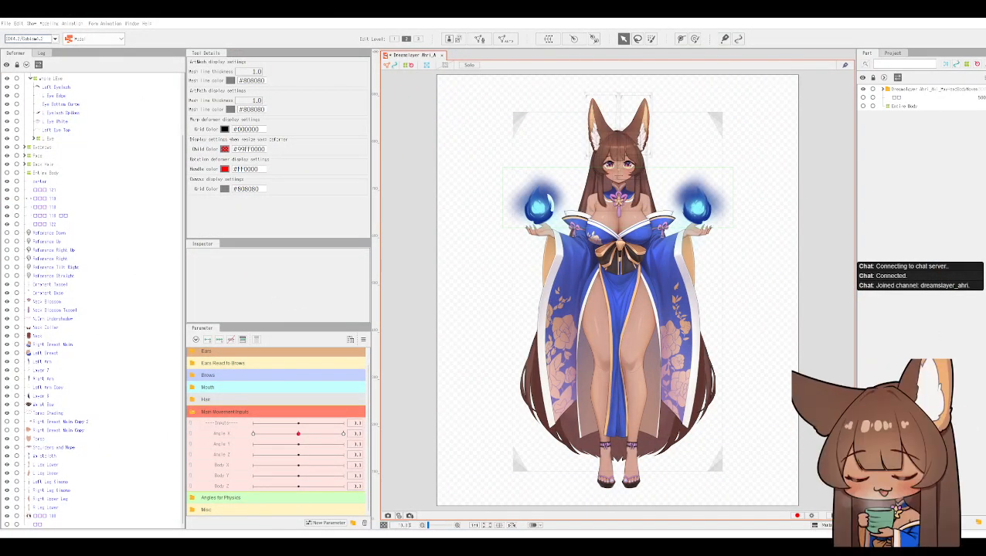
scroll(762, 157, up, 4)
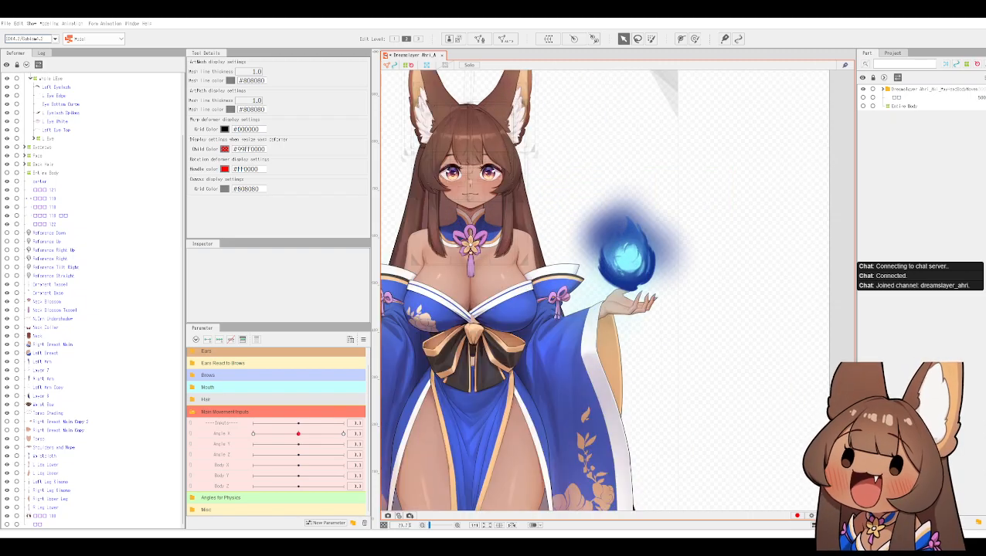
drag(769, 150, 843, 233)
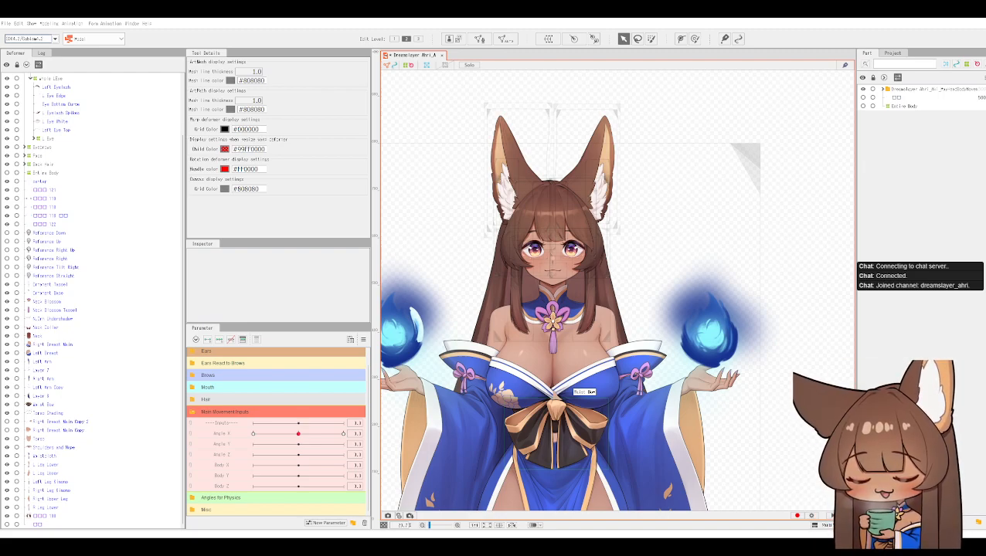
mouse_move(298, 433)
mouse_down()
mouse_move(374, 438)
mouse_move(298, 433)
mouse_up()
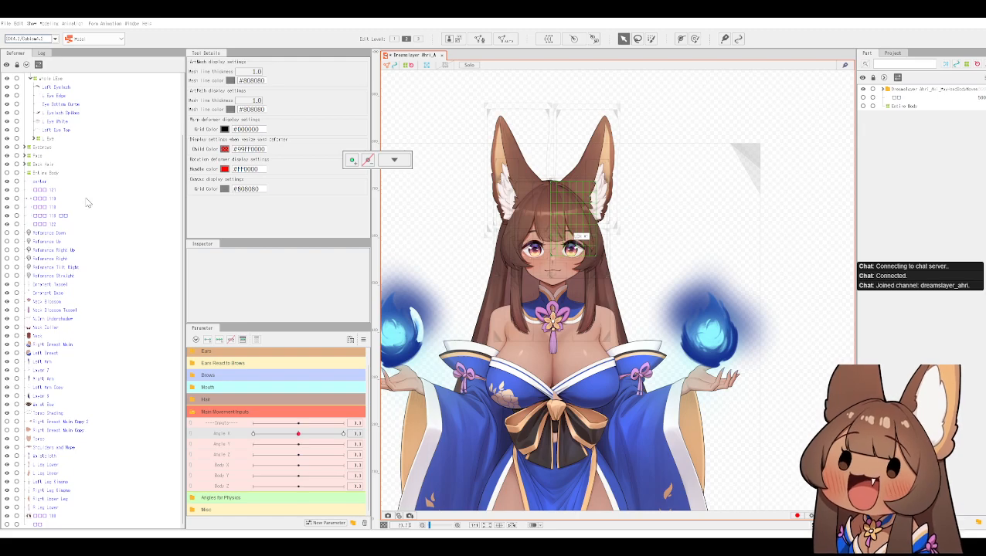
Step: Expand the Entire Hair deformer hierarchy through All Hair XY down to the meshes inside Entire Right Lock XY
click(87, 199)
scroll(84, 190, up, 3)
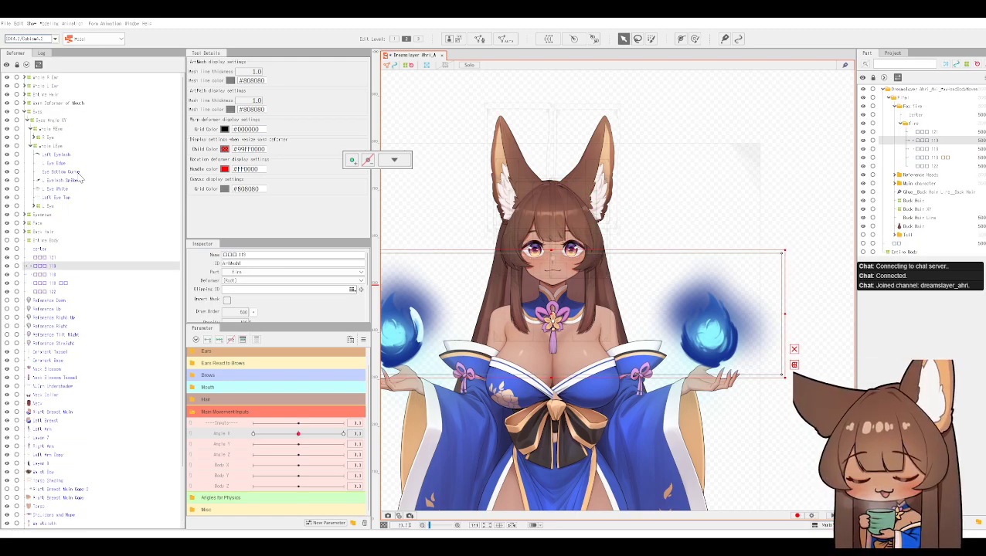
click(27, 96)
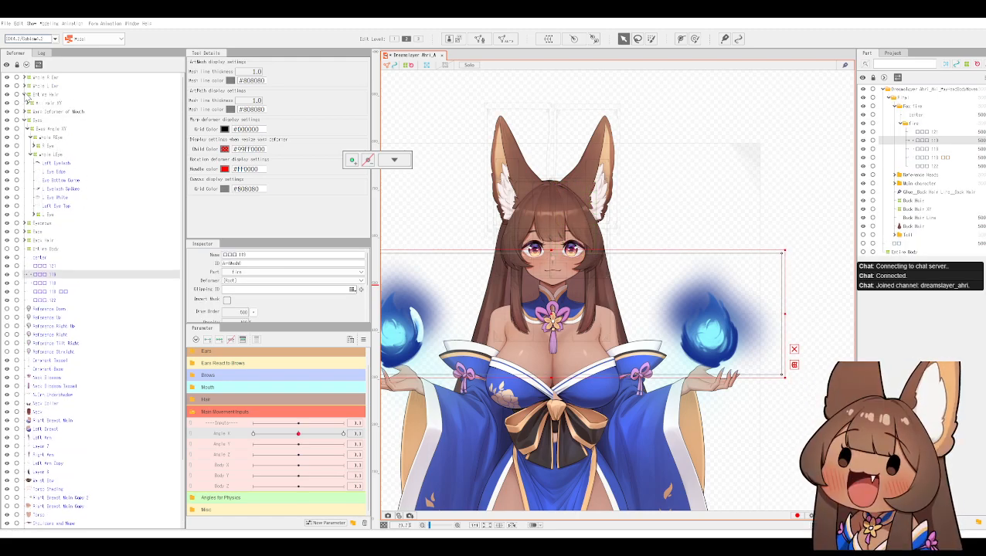
click(30, 104)
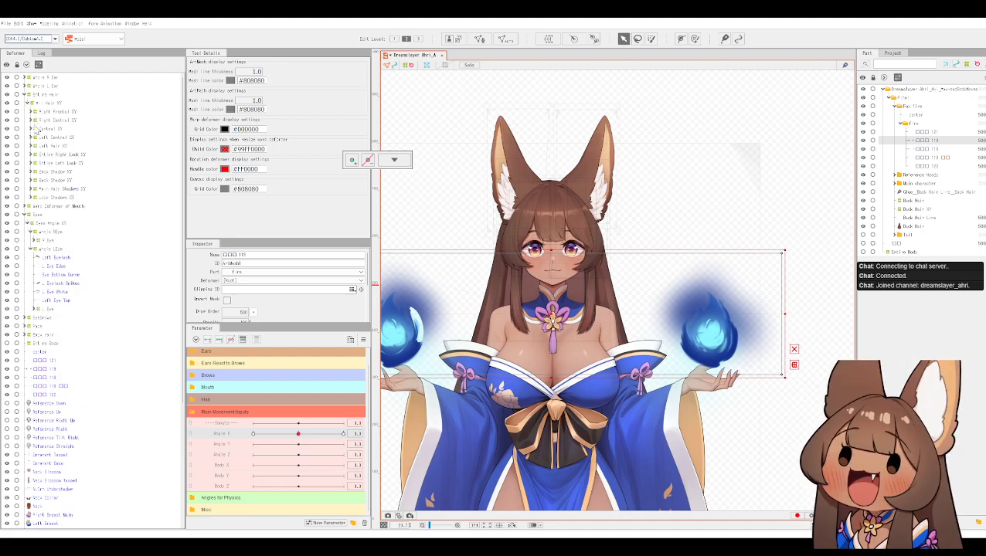
click(31, 155)
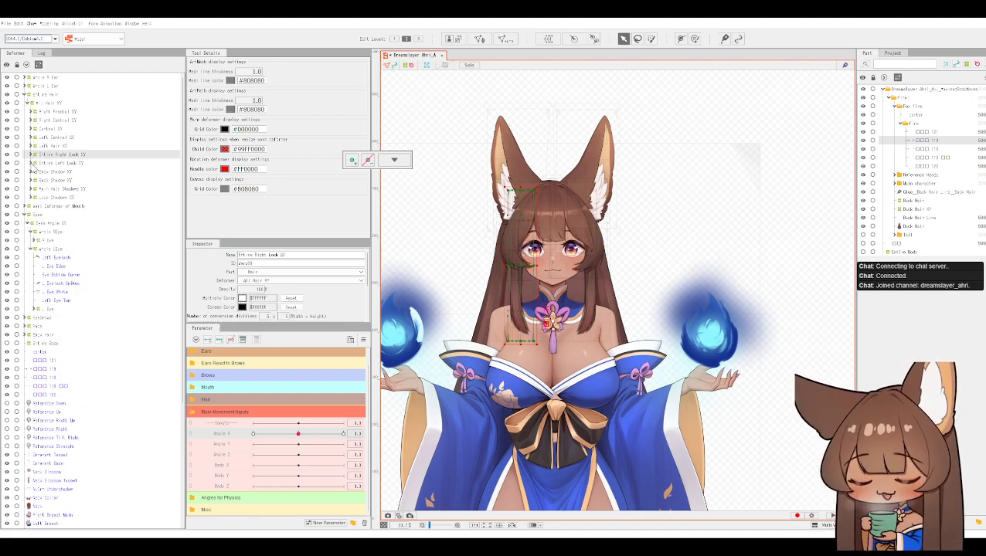
click(31, 155)
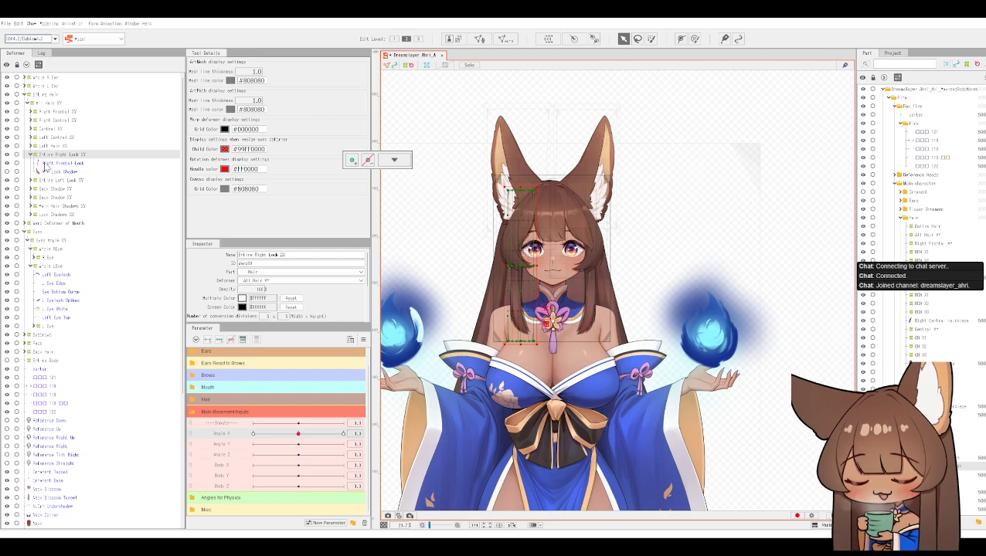
Step: Create a warp deformer named RLock X1 around the Right Frontal Lock and R F Lock Shadow meshes, under Entire Right Lock XY
click(47, 164)
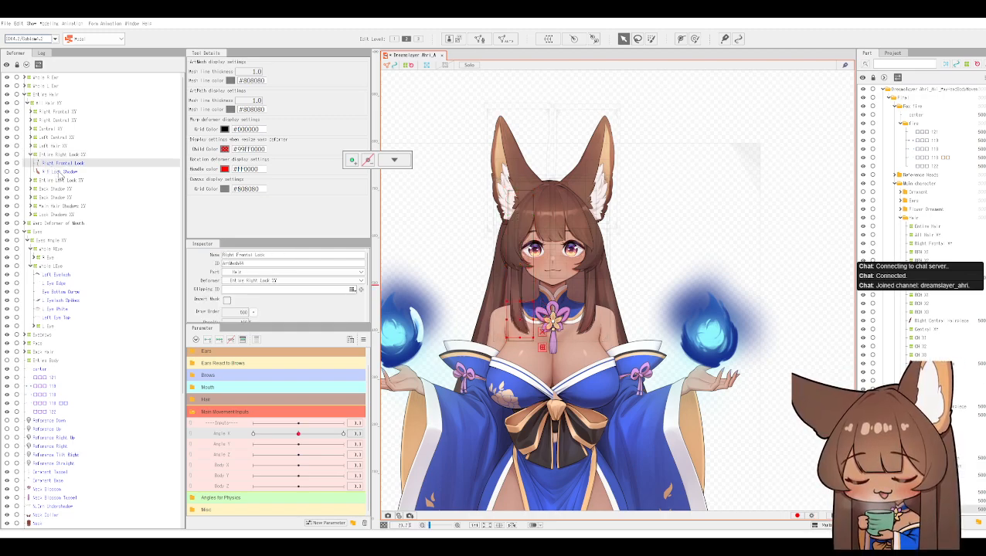
click(60, 171)
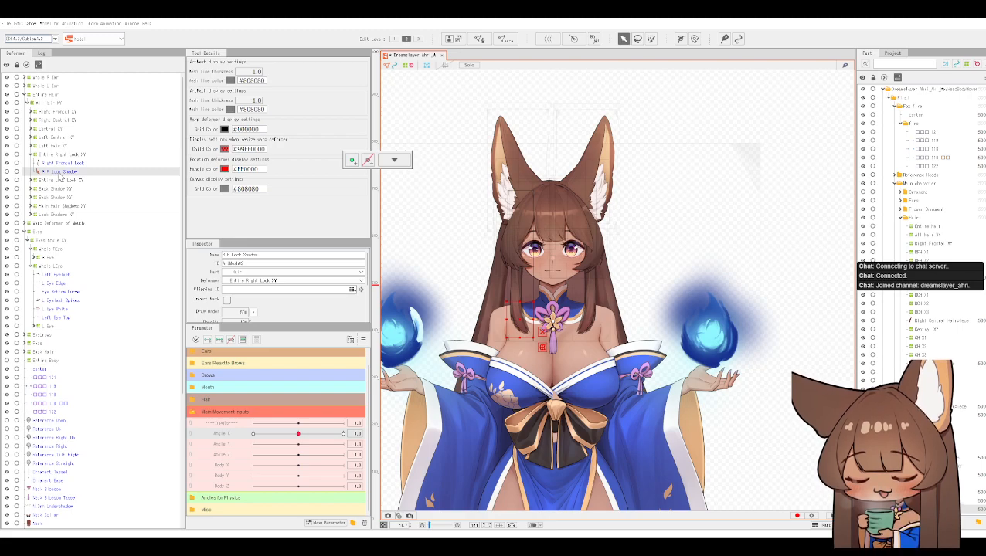
click(65, 165)
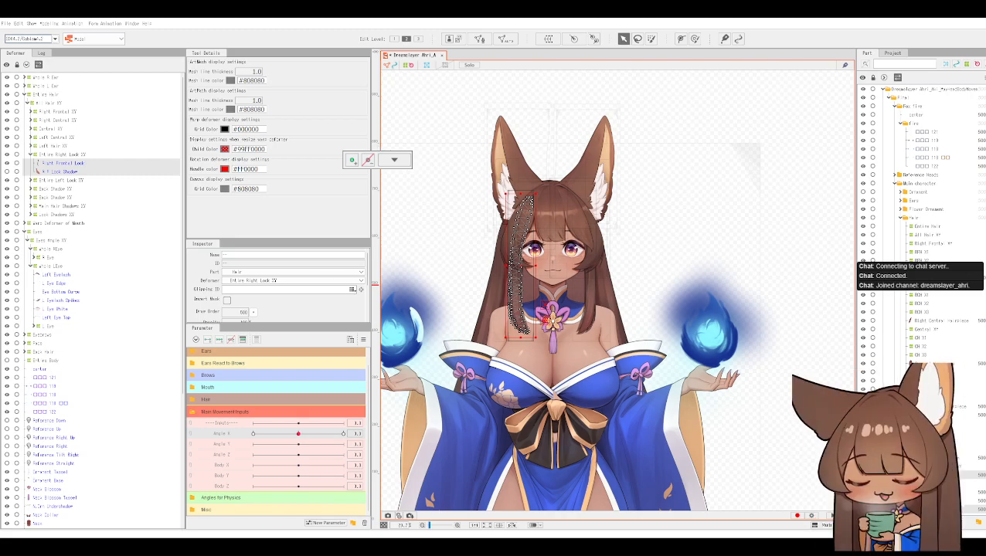
scroll(466, 244, up, 2)
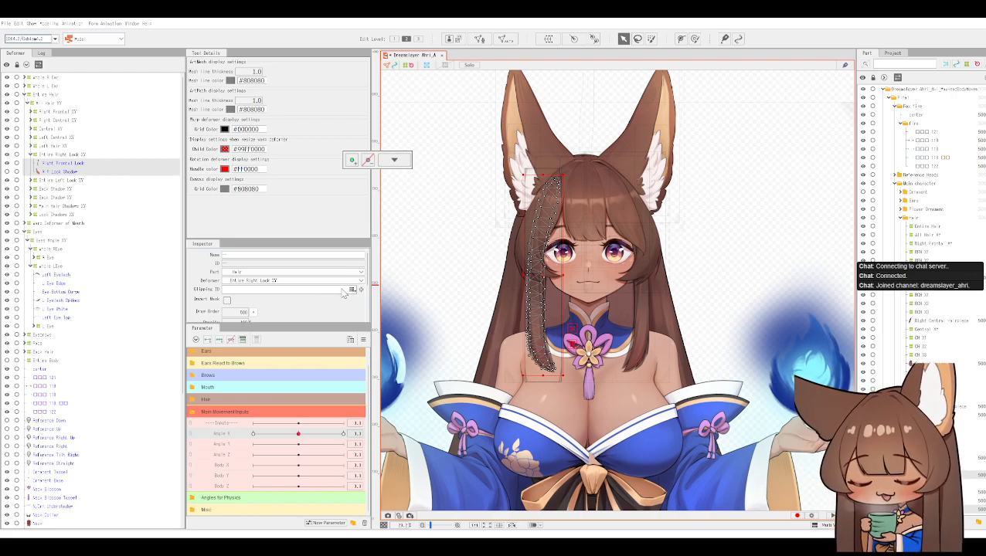
key(Return)
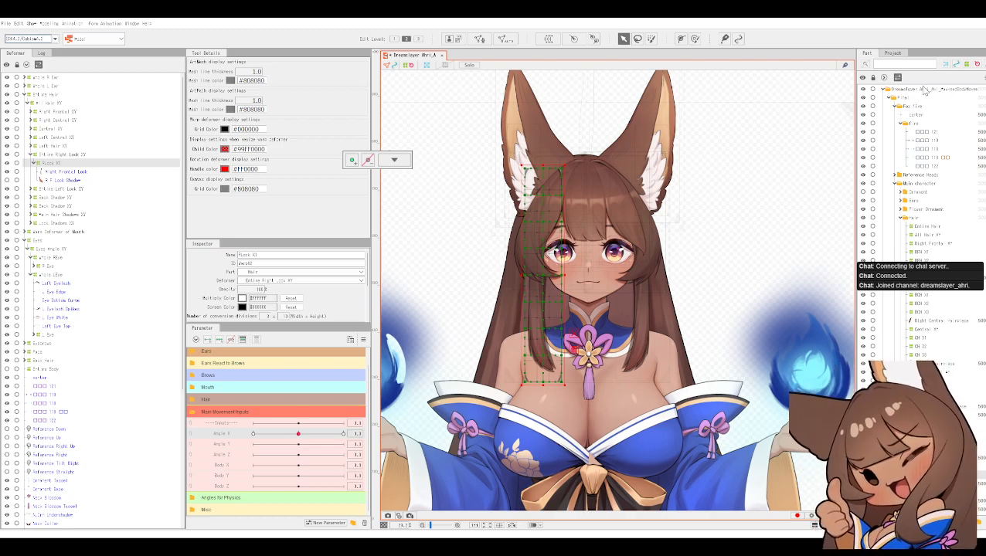
Step: Collapse the Main Movement Inputs parameter group and expand the Hair parameter group
scroll(591, 383, up, 2)
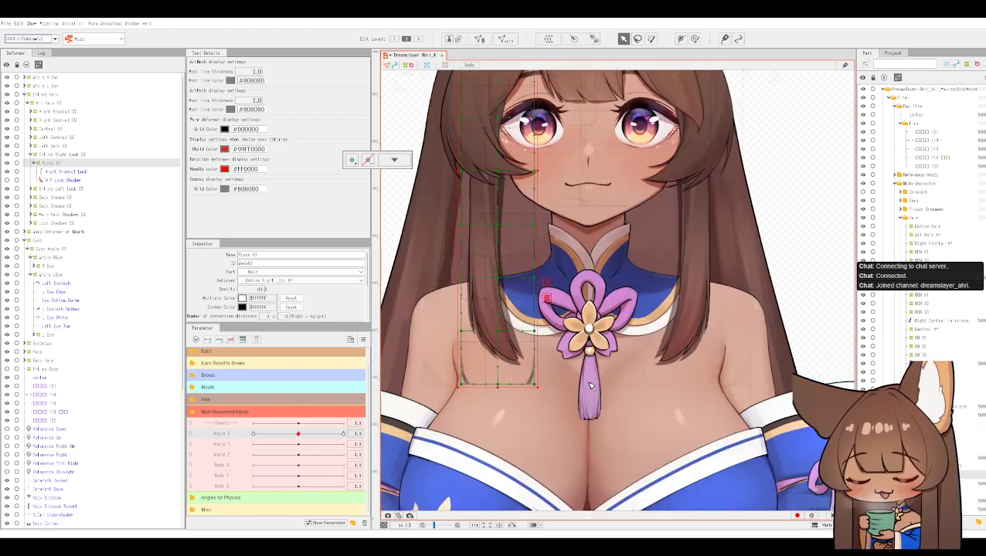
scroll(593, 314, down, 2)
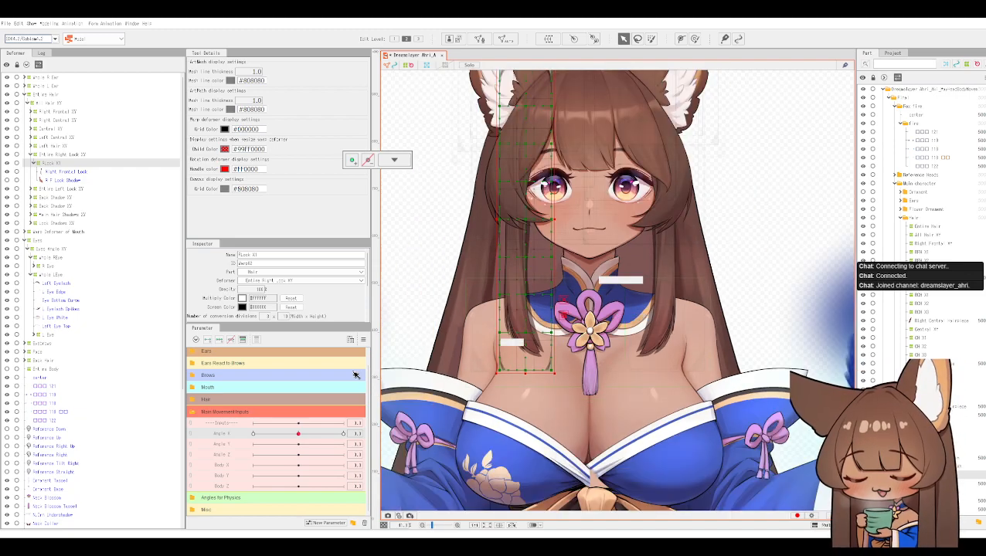
click(193, 413)
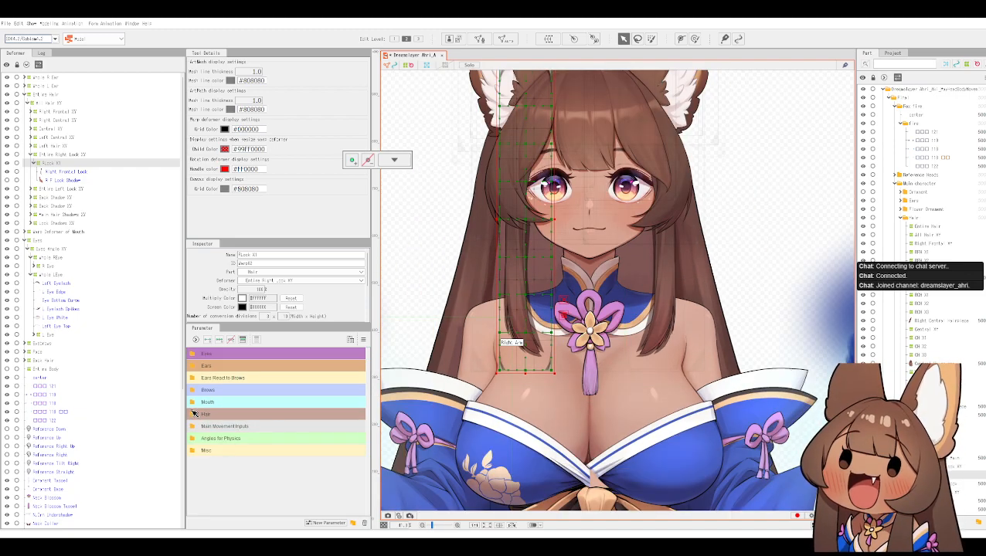
click(196, 415)
scroll(213, 408, down, 1)
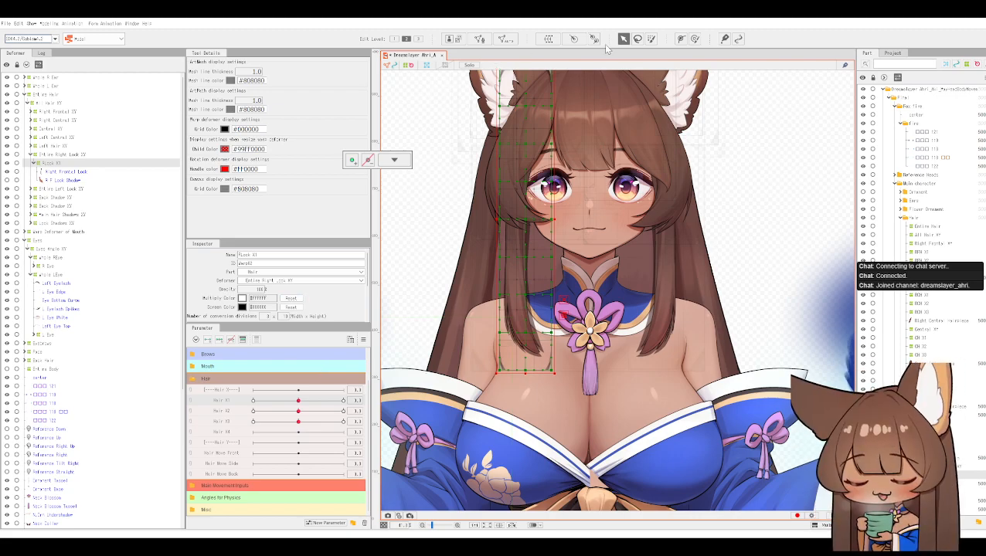
Step: Preview the Hair X1 parameter at its maximum on the model's hair and return it to its centre
drag(301, 403, 348, 402)
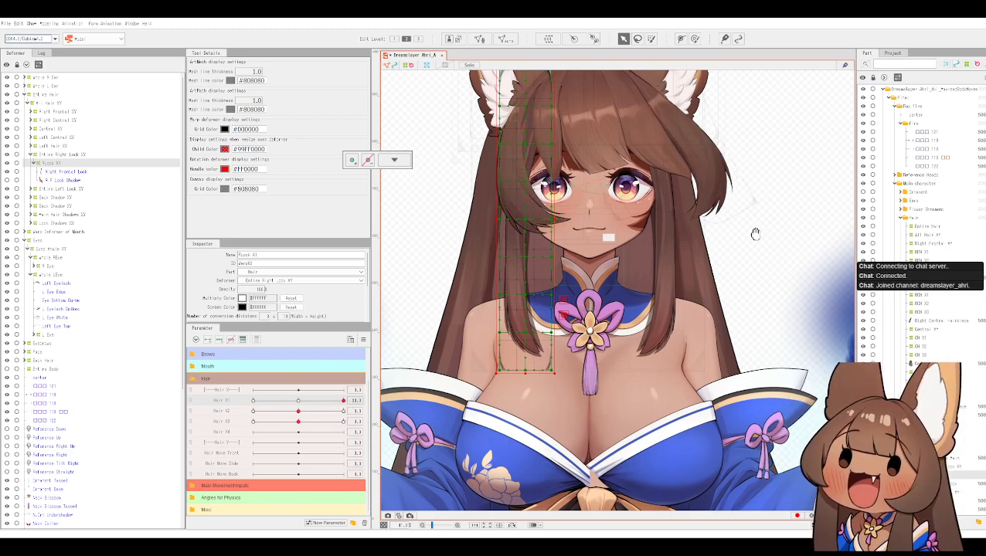
scroll(755, 207, up, 2)
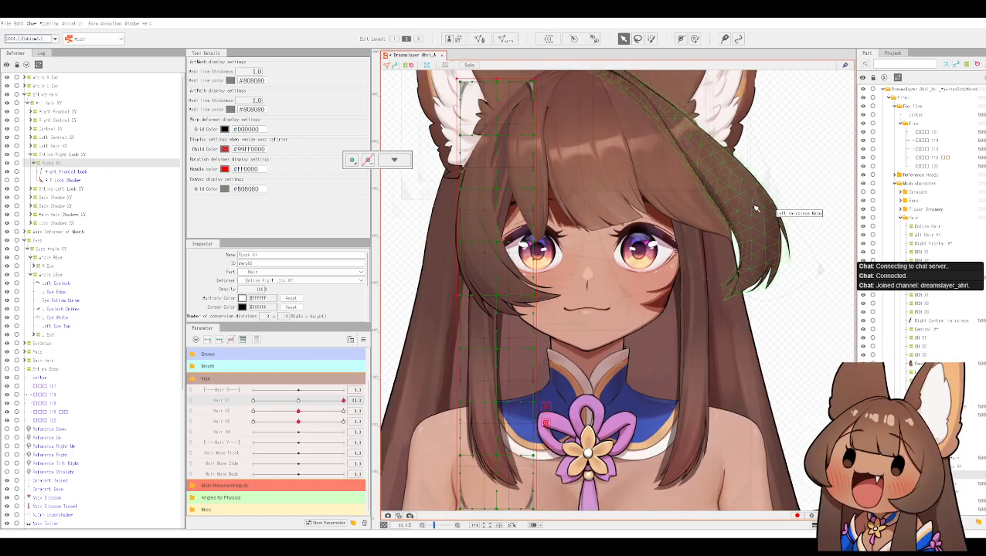
scroll(755, 208, down, 1)
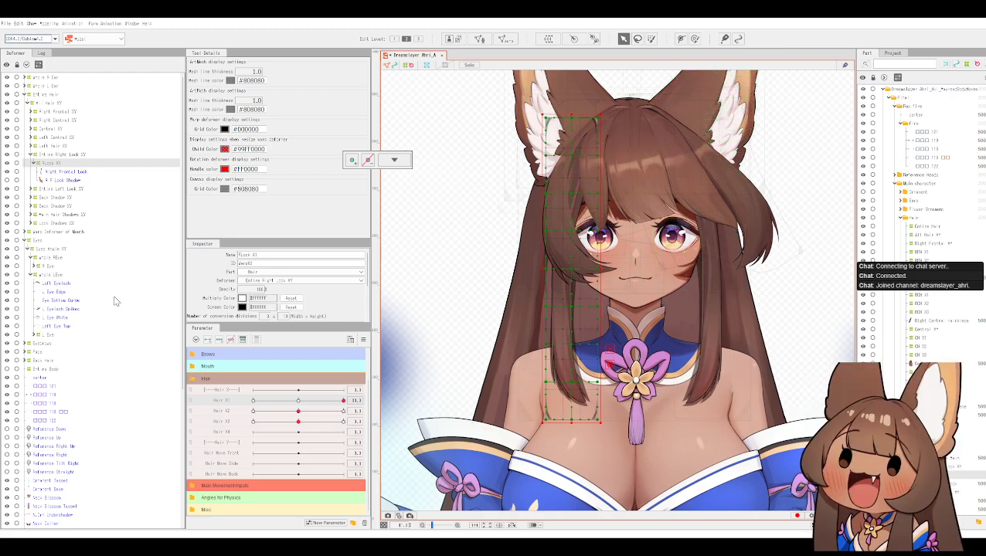
scroll(107, 274, down, 5)
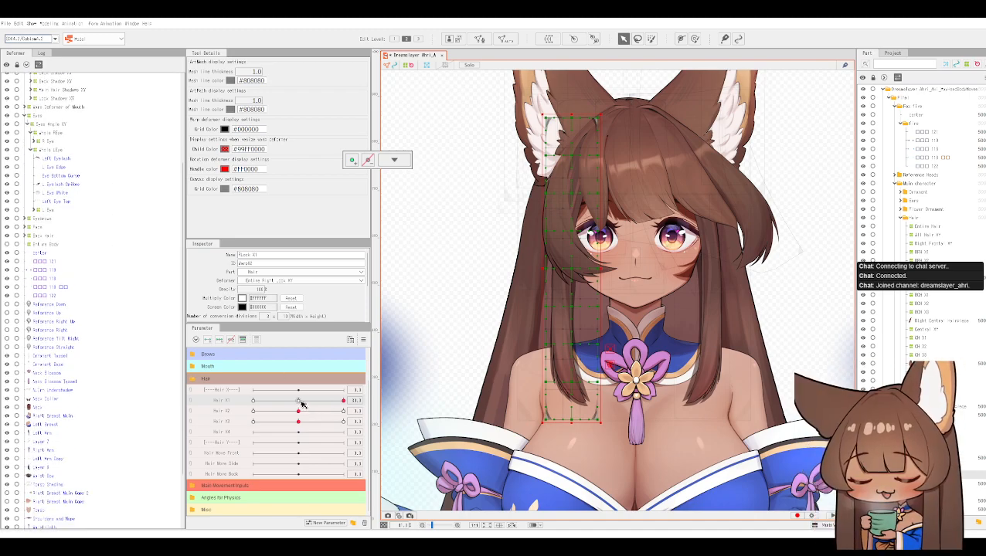
click(299, 400)
click(356, 400)
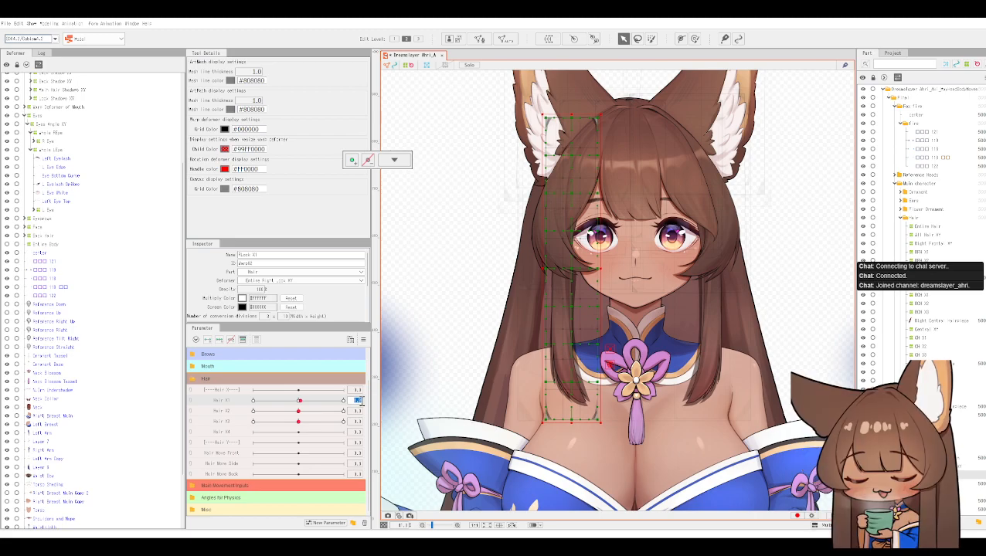
Step: Expand the upper Back Shadow XY deformer under All Hair XY and select it
scroll(95, 399, down, 3)
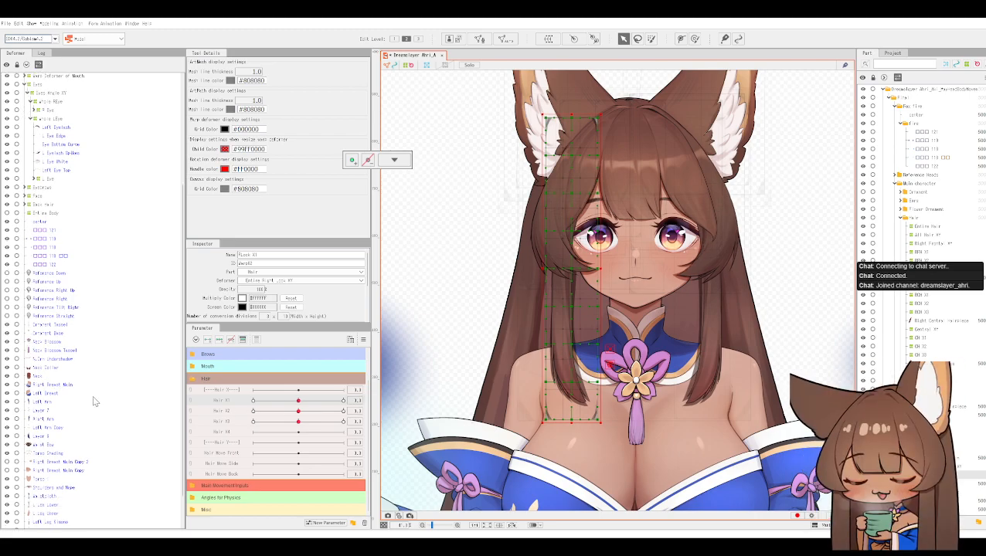
scroll(91, 403, down, 1)
scroll(90, 404, up, 5)
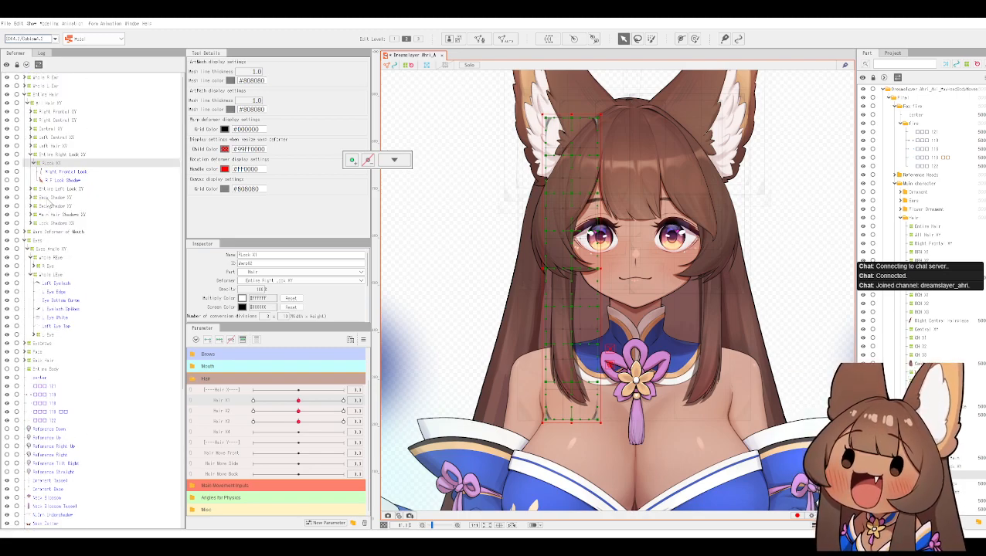
click(31, 197)
click(48, 198)
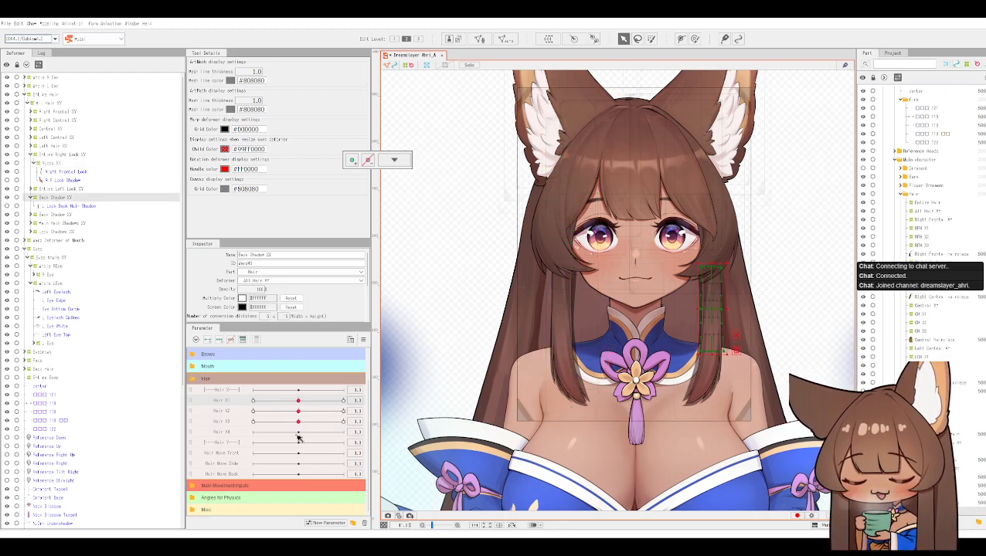
Step: Switch from the Hair group to the Main Movement Inputs parameters, preview Angle X on the back shadow, and reset it to 0
click(193, 379)
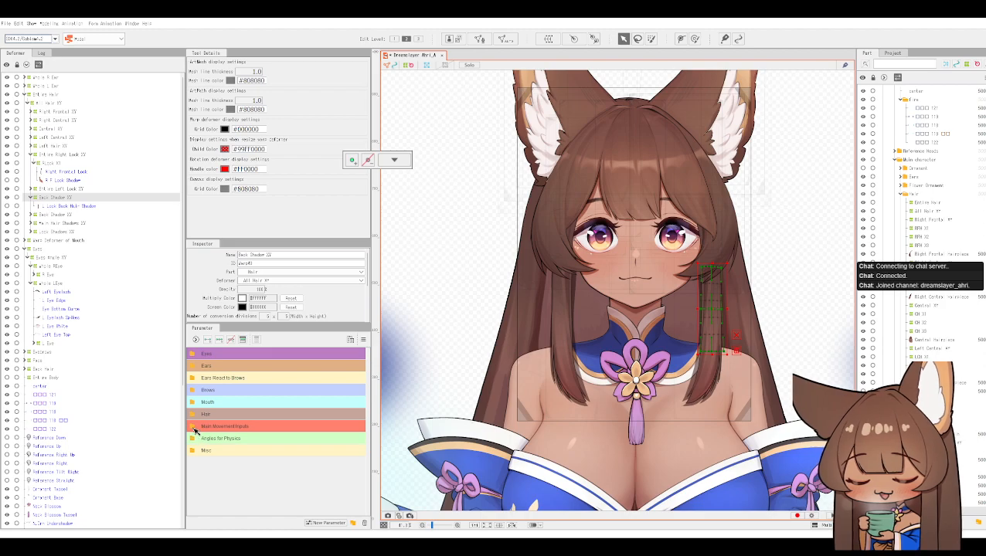
click(193, 427)
drag(299, 449, 371, 443)
click(299, 449)
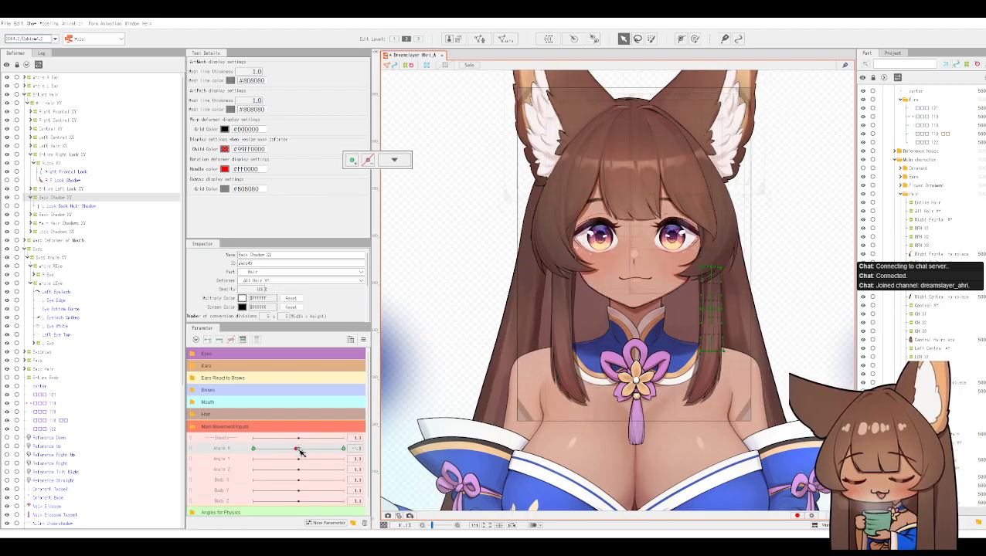
click(357, 449)
text(0)
key(Return)
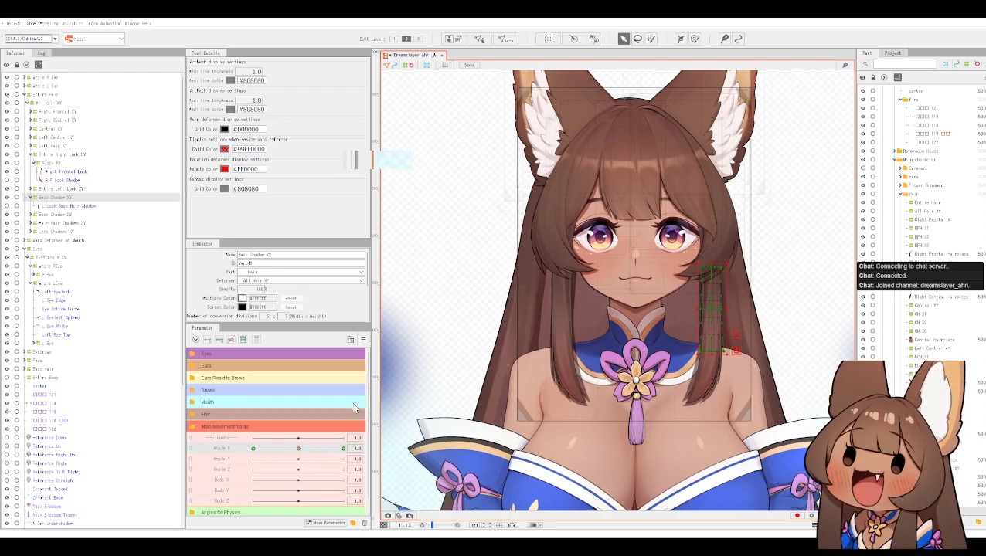
Step: Examine the Right Frontal Lock, R F Lock Shadow and L Lock Back Hair Shadow meshes, expanding the second Back Shadow XY deformer
click(71, 174)
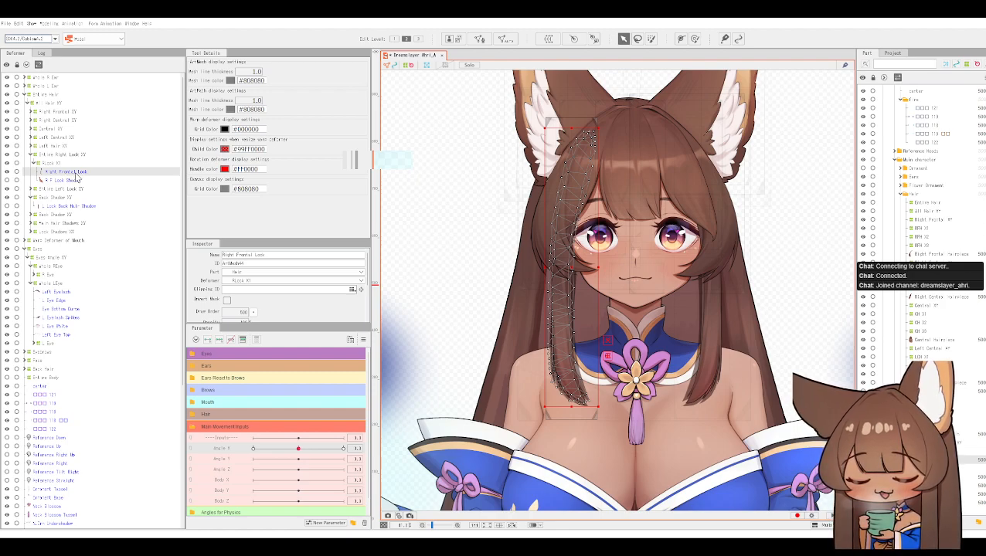
click(32, 216)
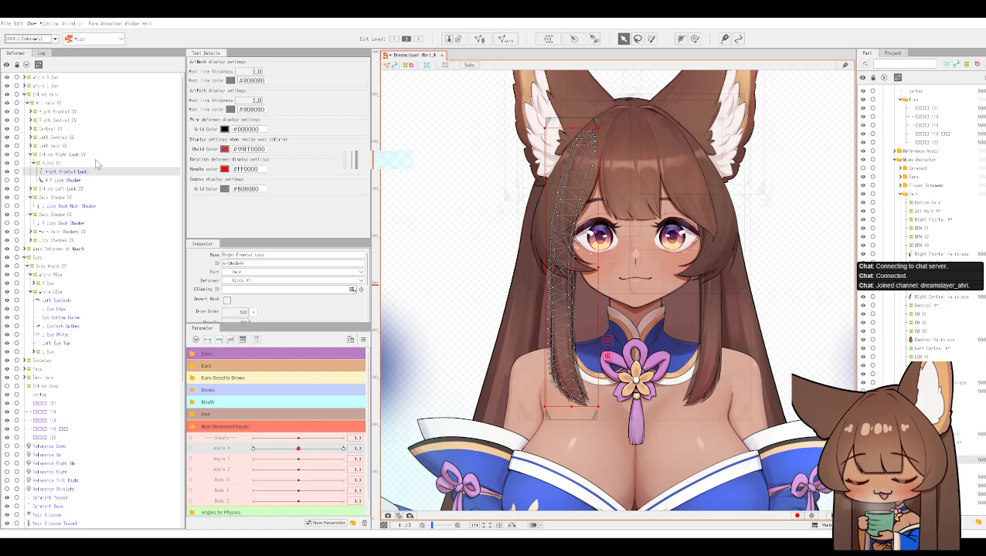
click(66, 180)
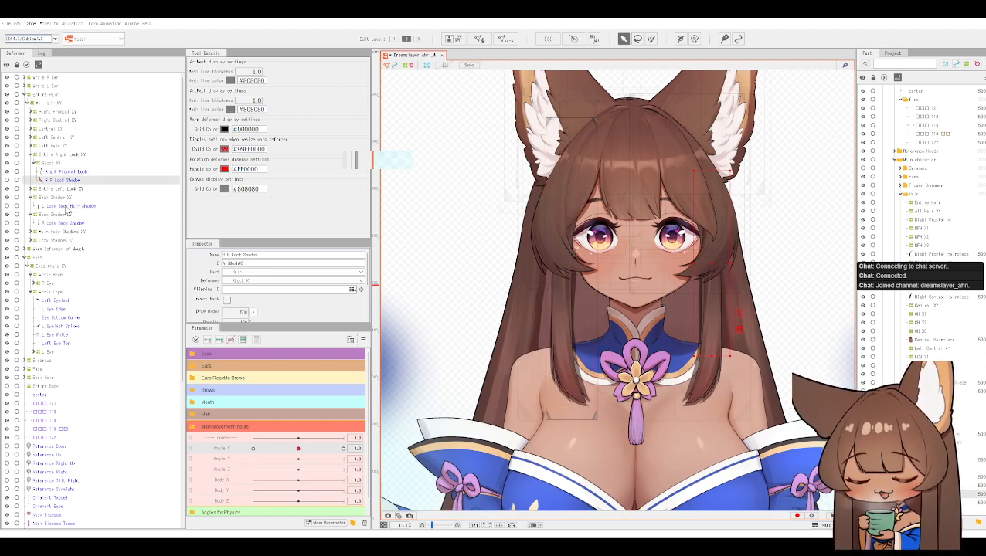
click(67, 206)
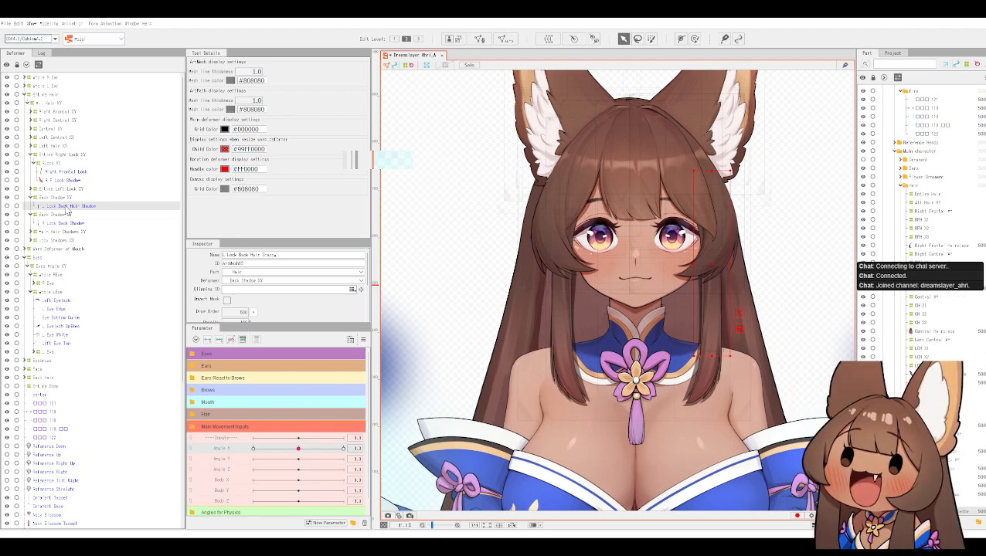
Step: Select the Left Frontal Lock mesh on the model
click(719, 309)
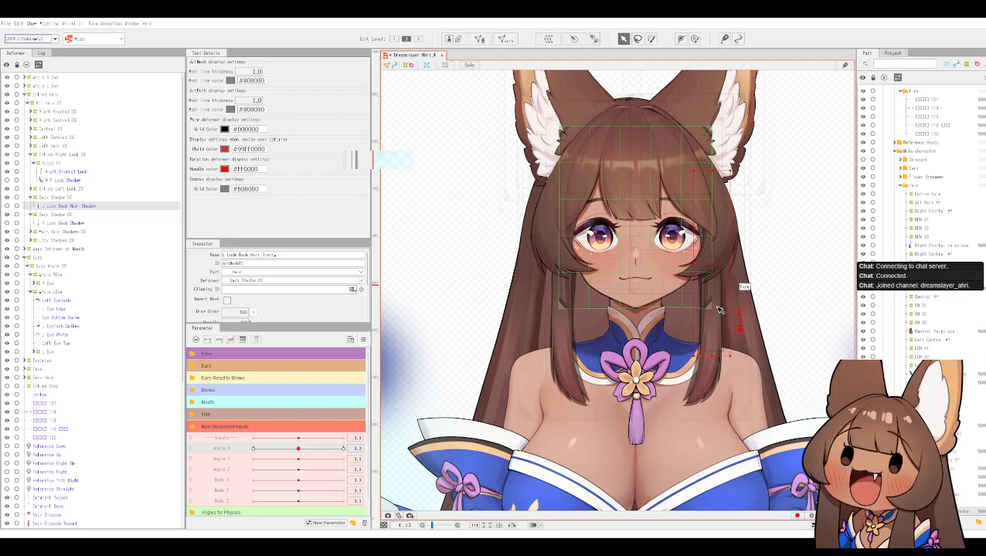
scroll(719, 309, up, 3)
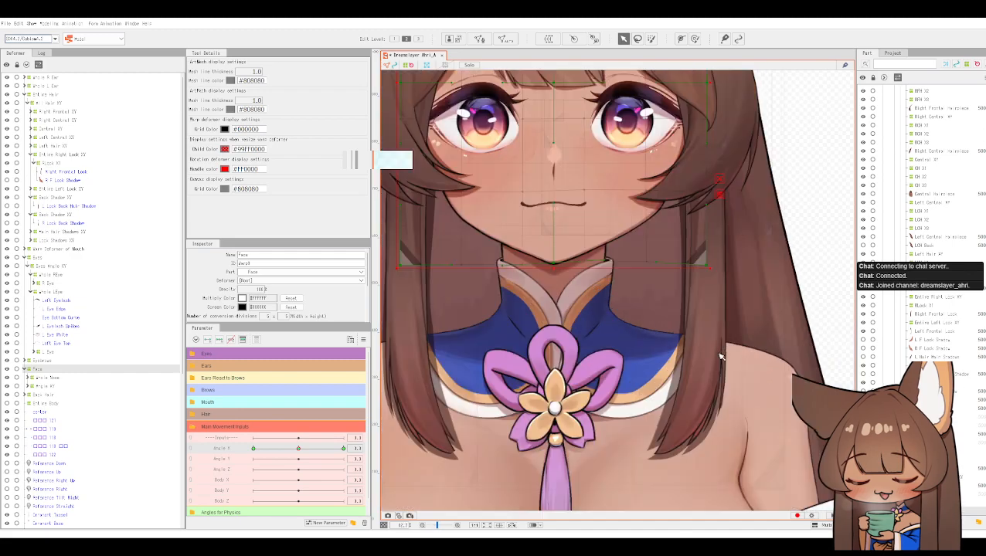
click(715, 310)
scroll(714, 309, down, 3)
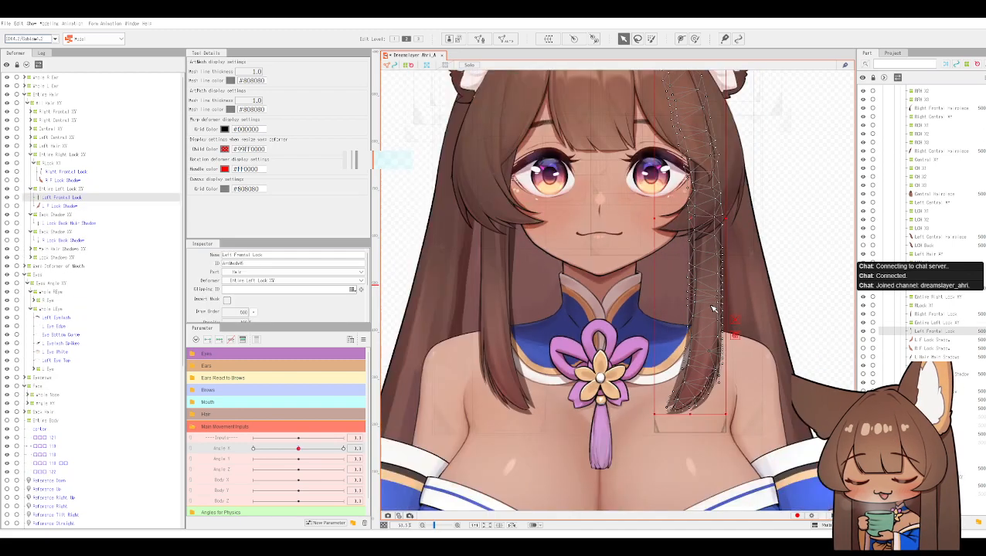
Step: Examine the L F Lock Shadow and L Lock Back Hair Shadow meshes on the model, toggling the back shadow's visibility
click(68, 206)
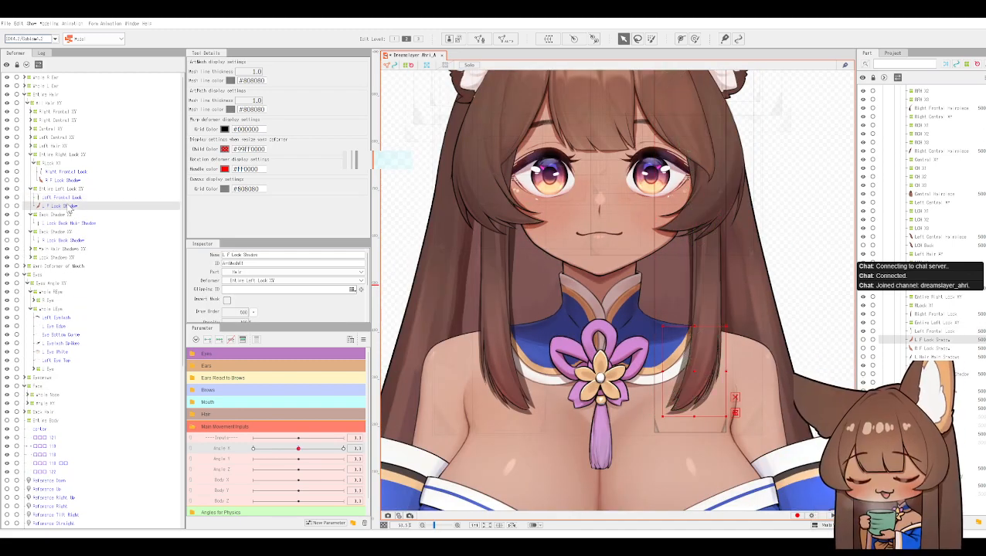
click(68, 224)
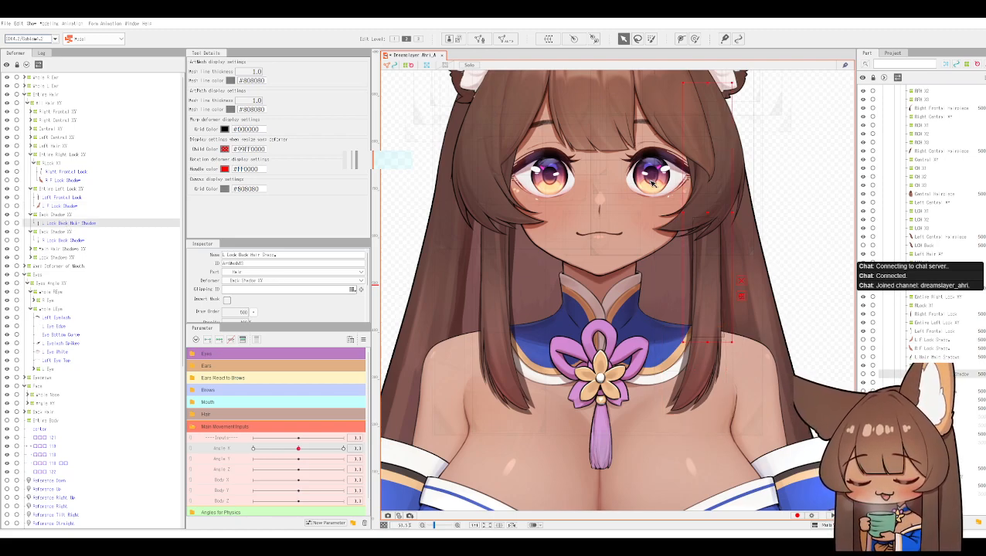
scroll(645, 166, down, 2)
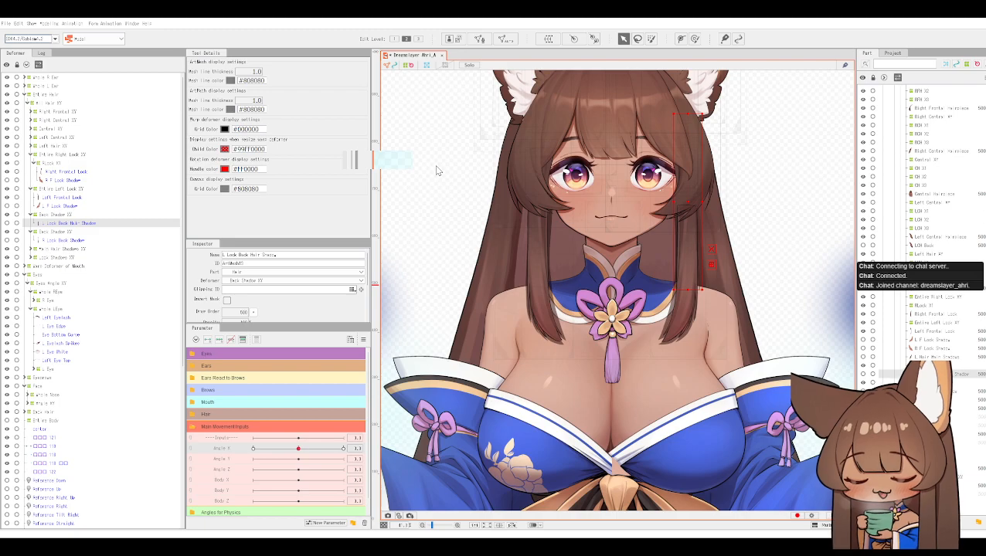
click(7, 225)
click(7, 224)
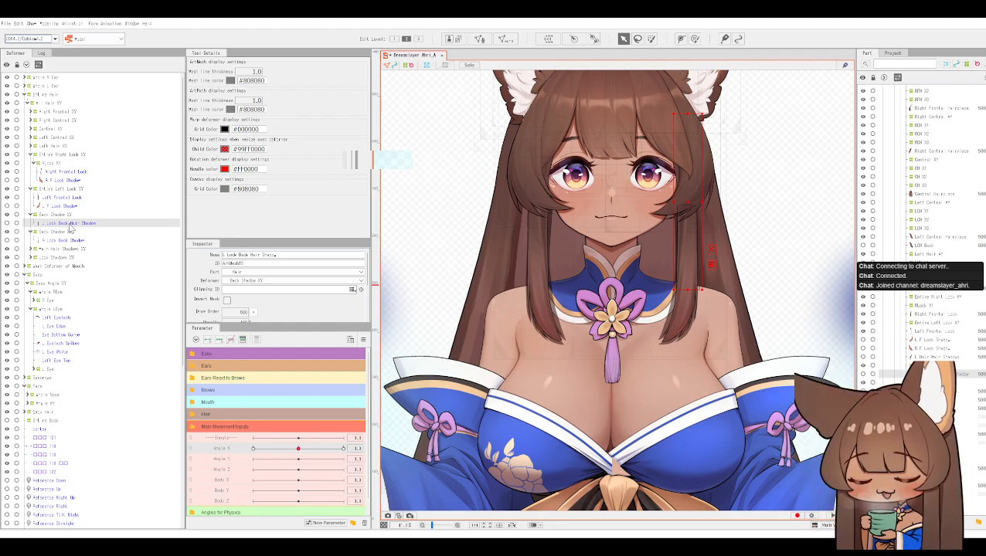
scroll(628, 246, up, 4)
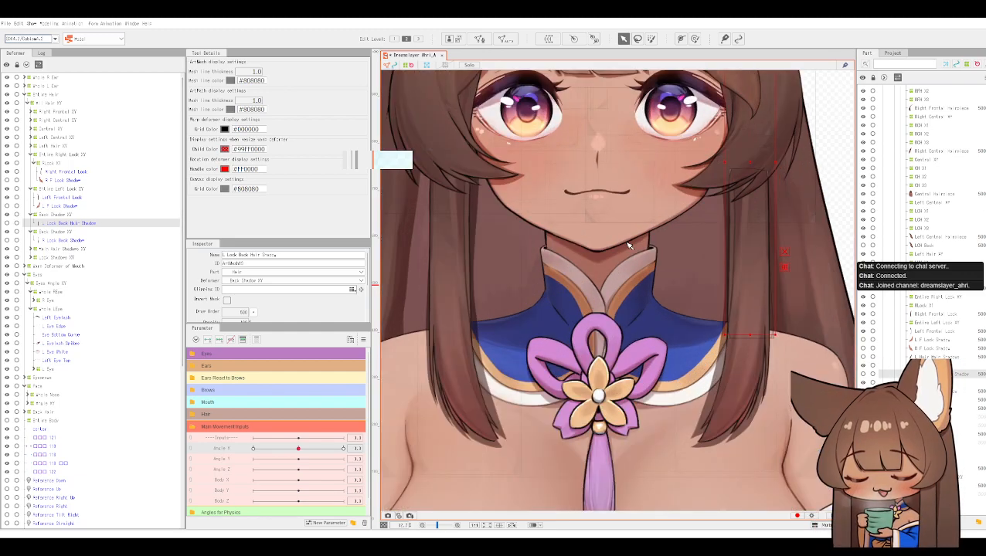
scroll(525, 222, down, 3)
drag(503, 260, 483, 306)
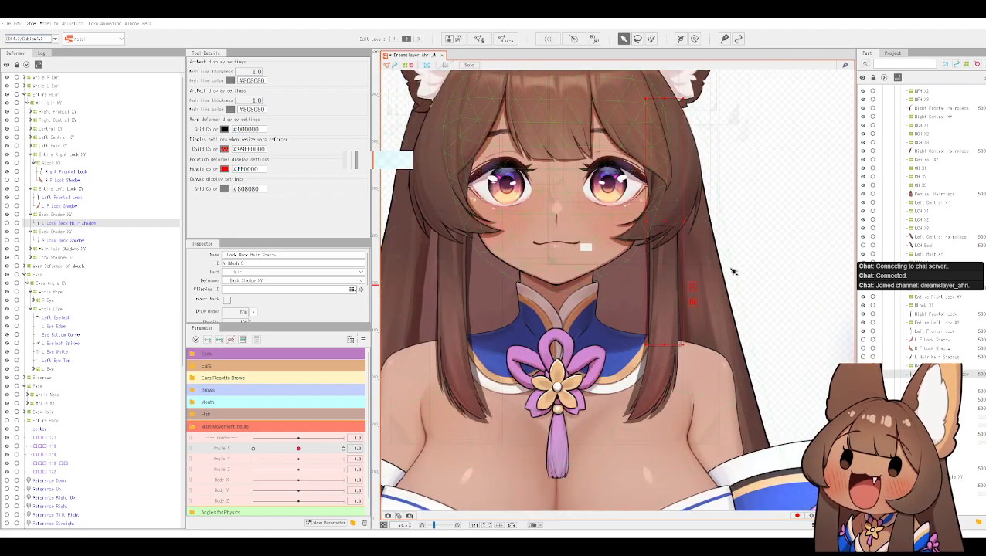
Step: Check the L Lock Back Hair Shadow mesh in Solo view, restore the full view, and delete the mesh
click(863, 376)
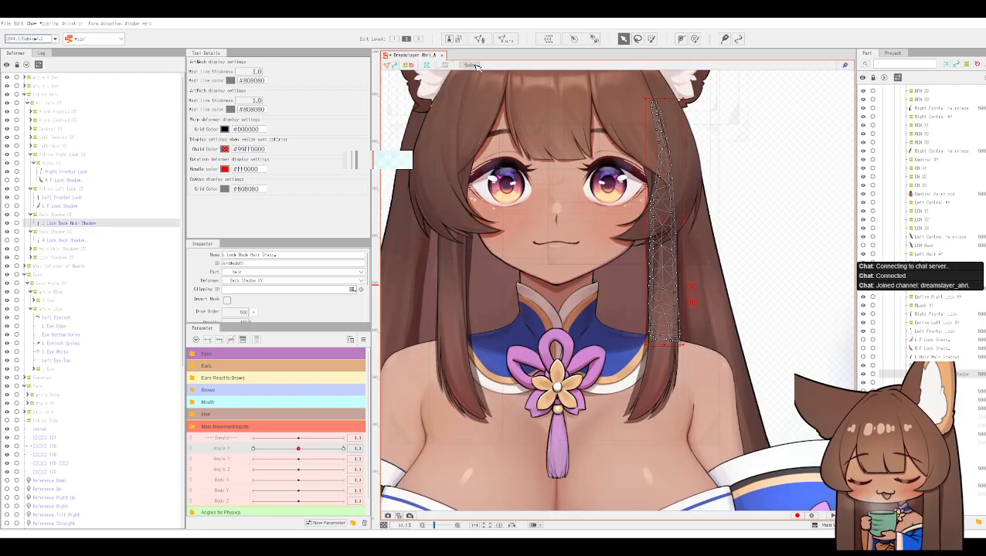
click(473, 65)
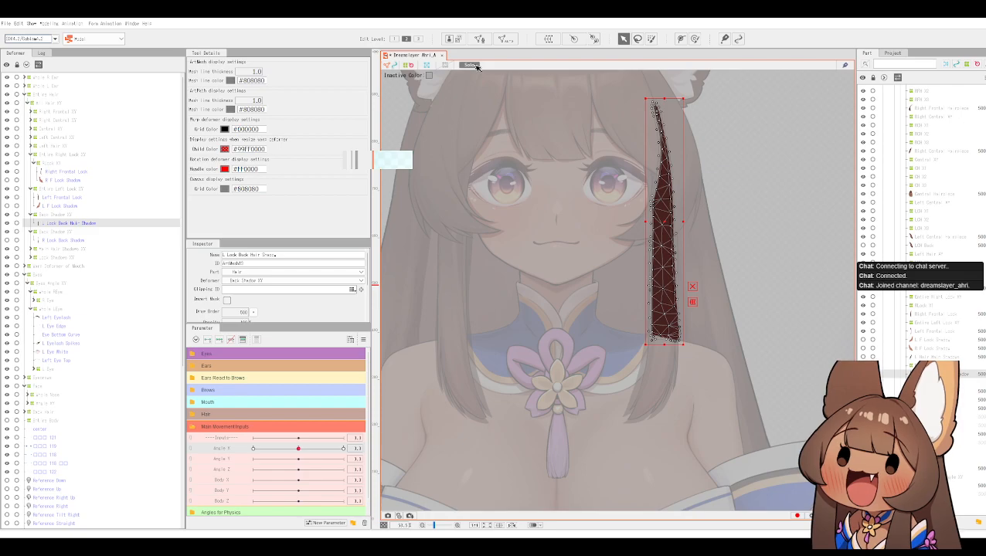
click(475, 65)
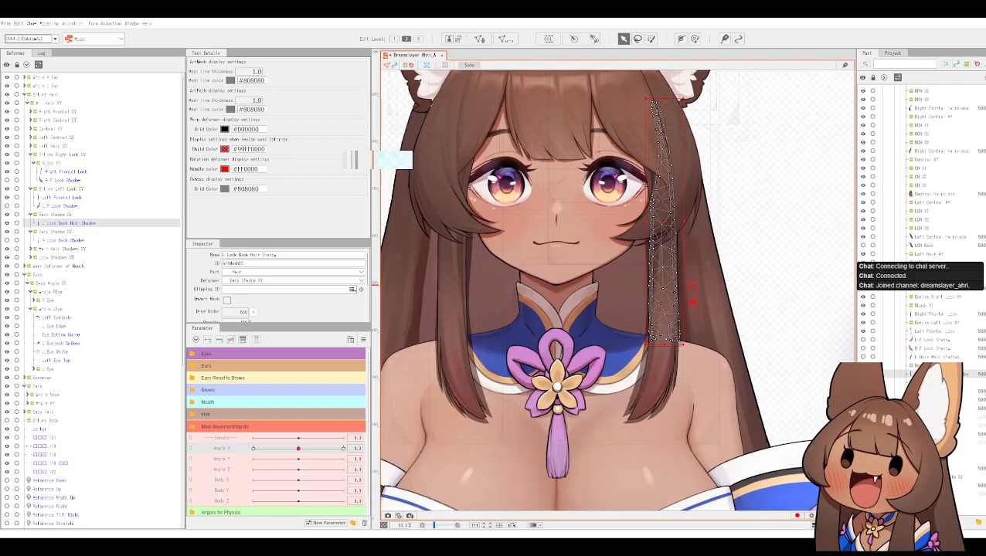
click(864, 374)
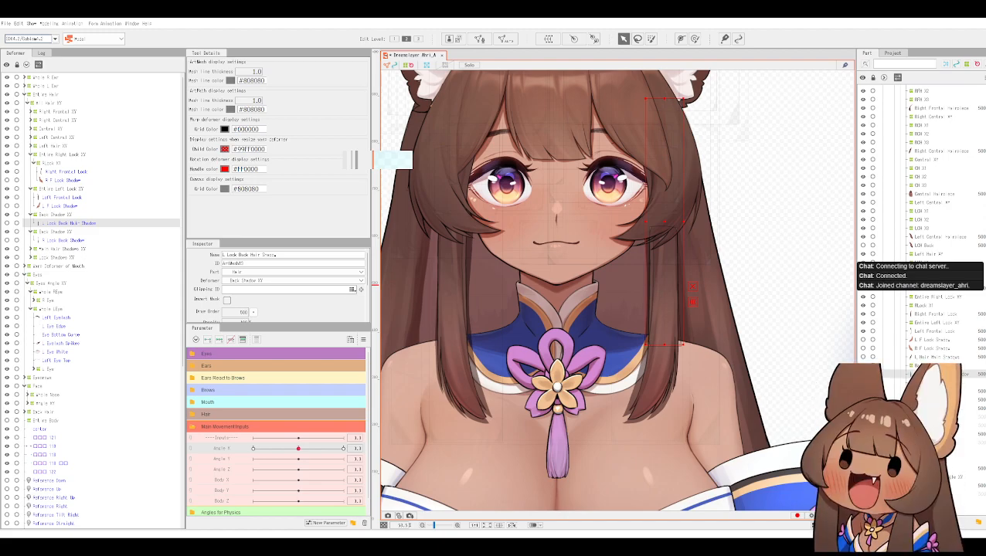
key(Delete)
Step: Select the R Lock Back Shadow mesh, check it in Solo view, and delete it
click(933, 382)
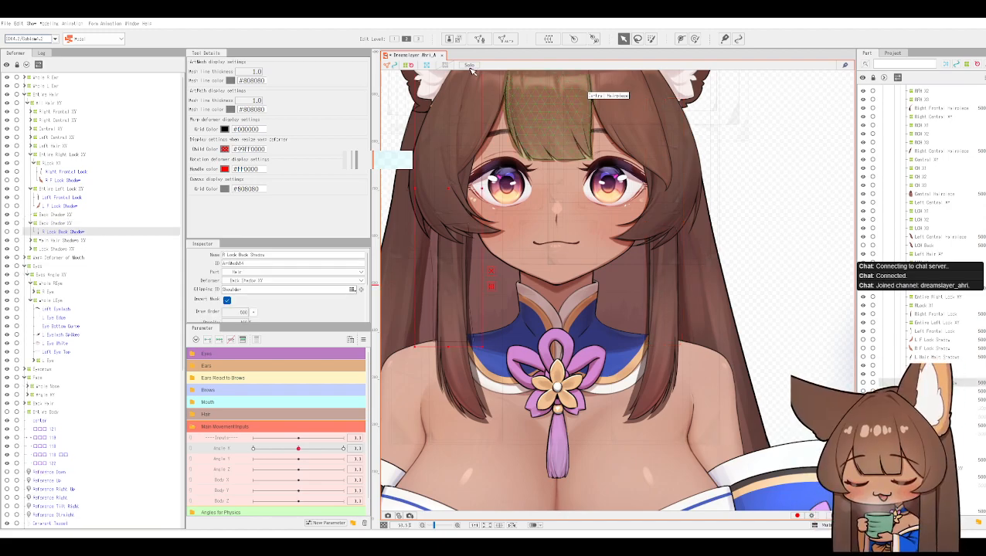
click(865, 384)
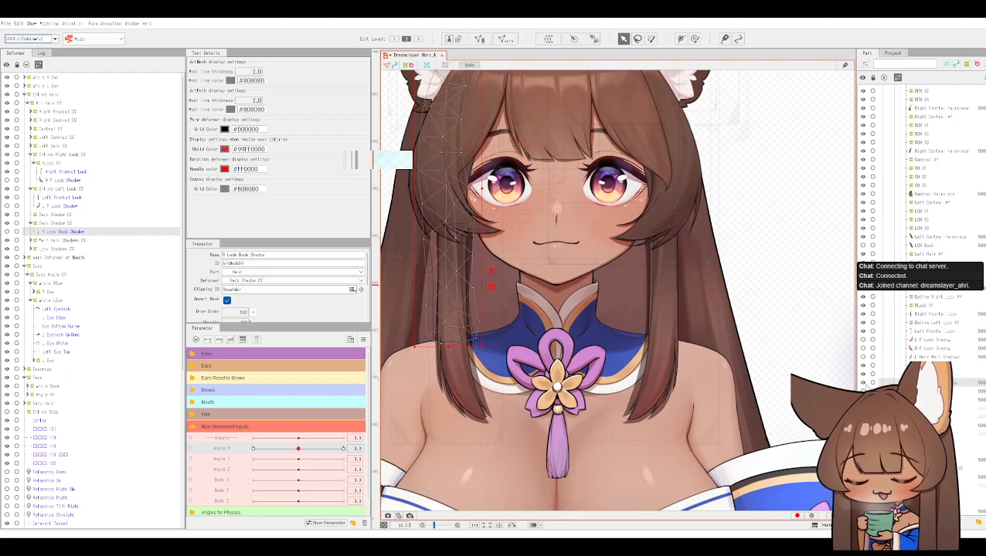
click(471, 65)
click(472, 65)
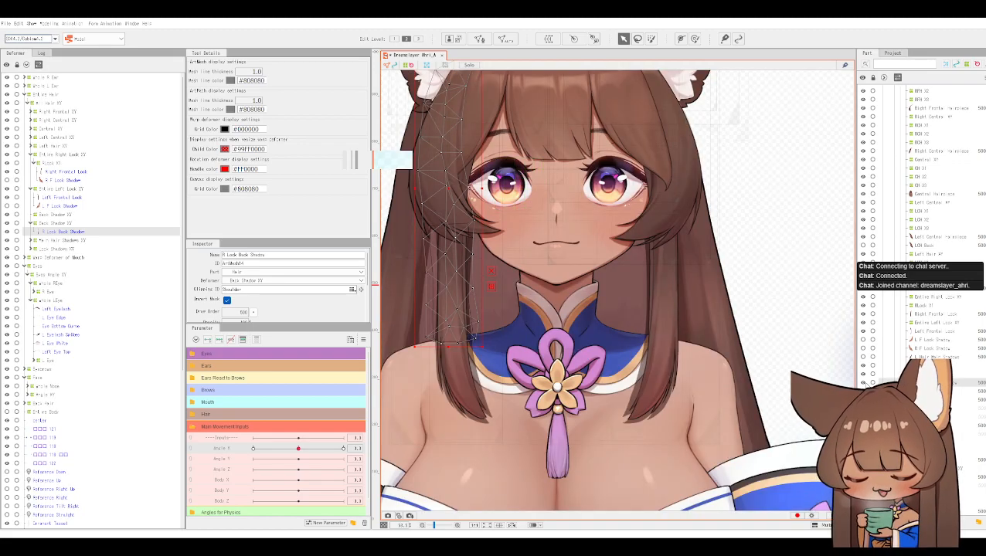
key(Delete)
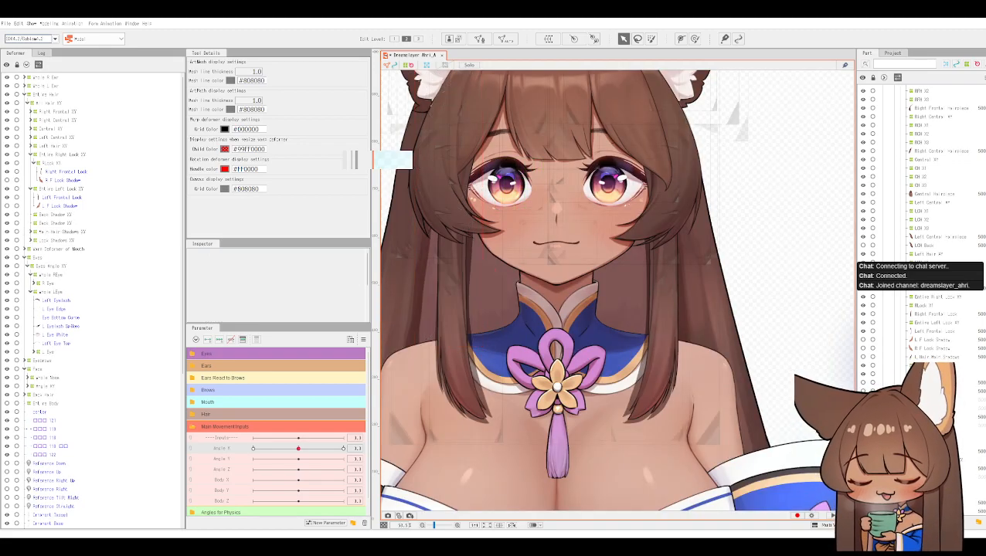
Step: Preview a slight Angle X change on the head and reset the parameter to 0
click(300, 450)
mouse_move(304, 452)
mouse_down()
mouse_move(368, 448)
mouse_move(300, 441)
mouse_up()
click(302, 451)
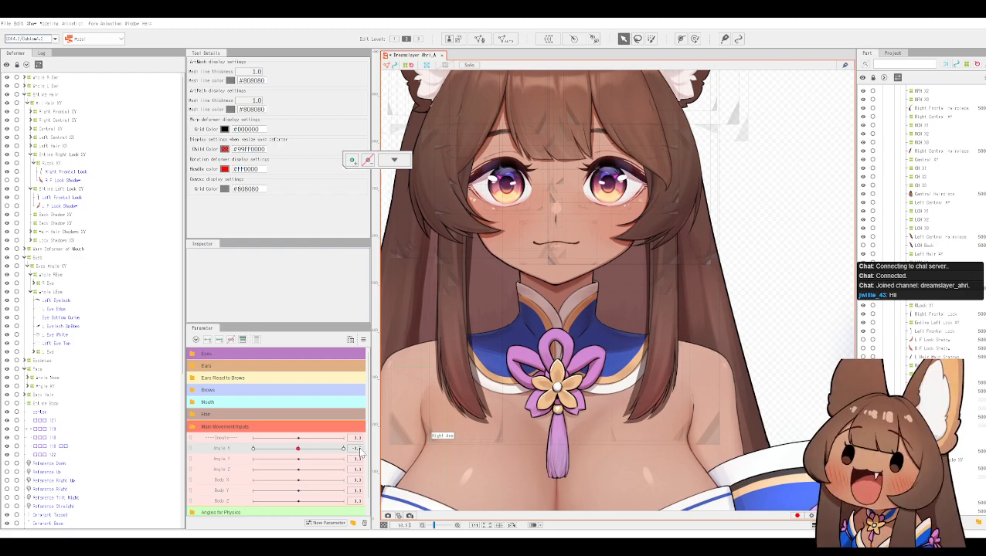
drag(352, 449, 409, 466)
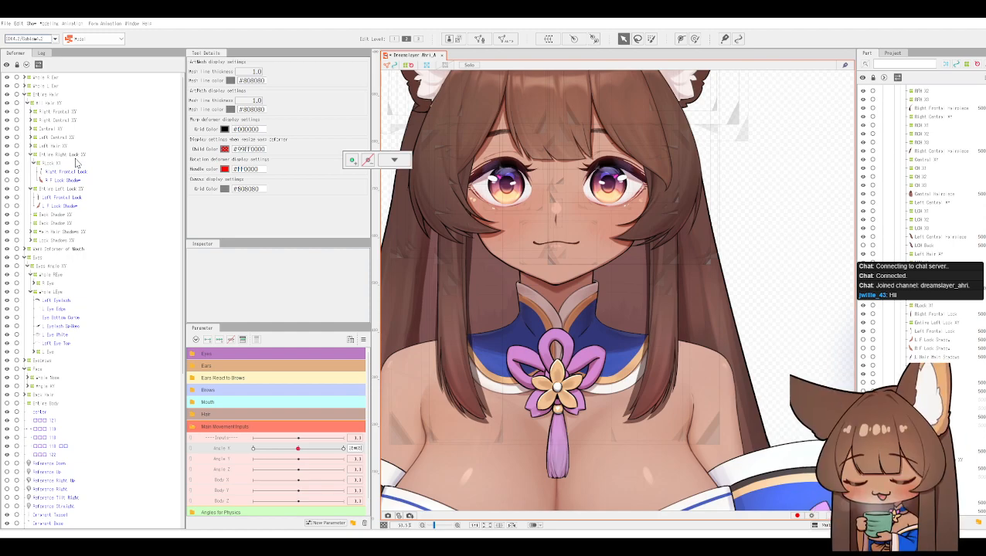
scroll(617, 201, up, 2)
drag(639, 201, 664, 197)
scroll(663, 198, down, 2)
click(569, 274)
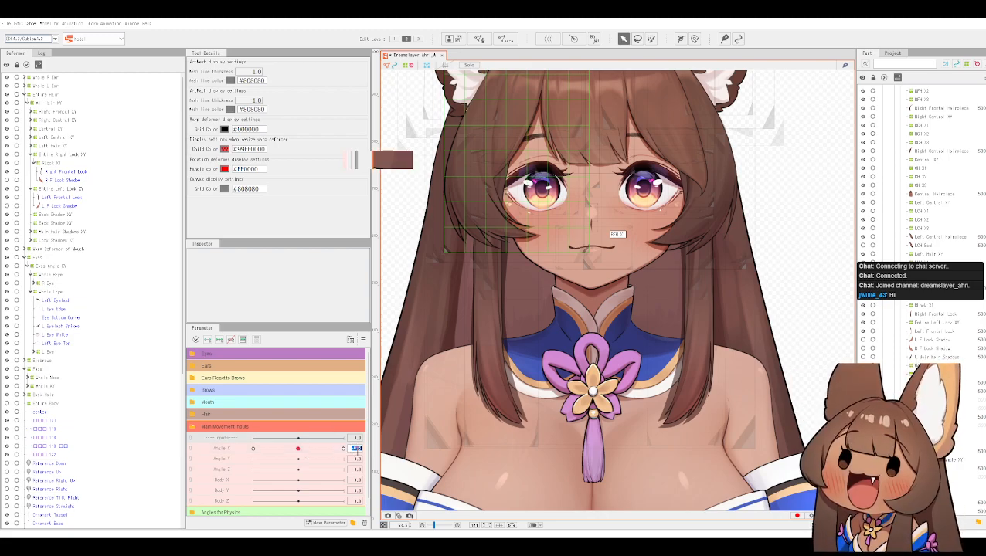
click(357, 449)
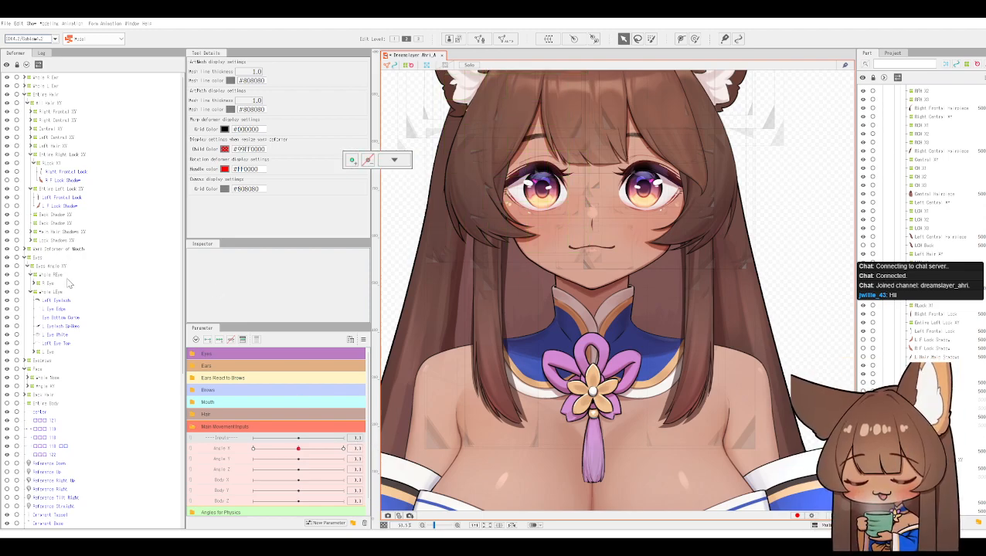
Step: Expand the Lock Shadows XY deformer, check its mesh and the right lock's meshes, and select the RLock X1 deformer
scroll(68, 285, down, 1)
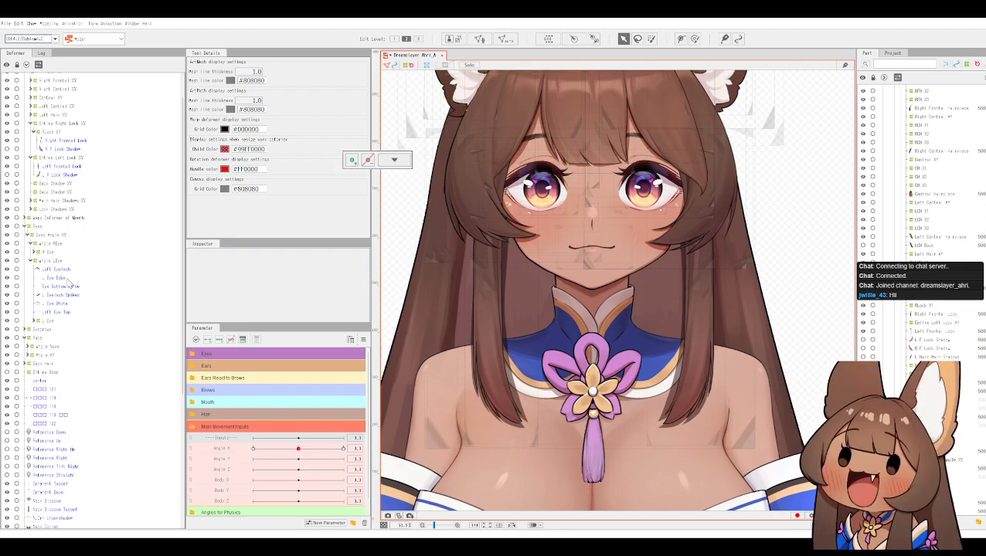
click(31, 209)
click(51, 218)
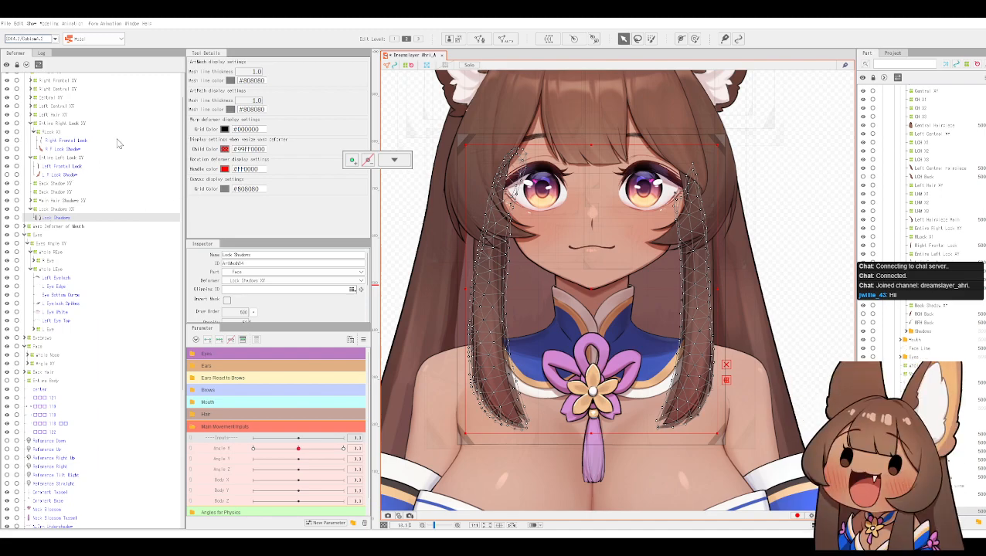
click(69, 149)
click(69, 140)
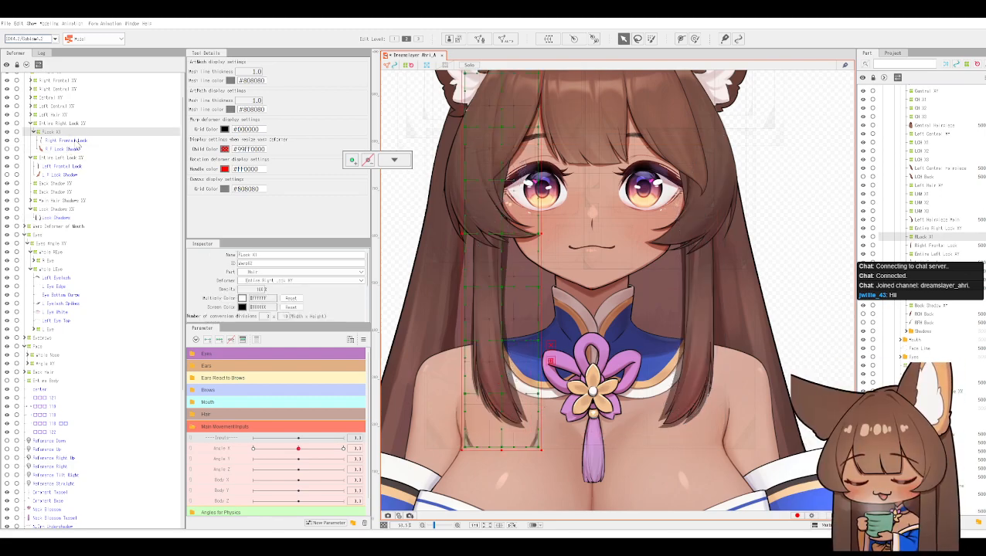
click(62, 132)
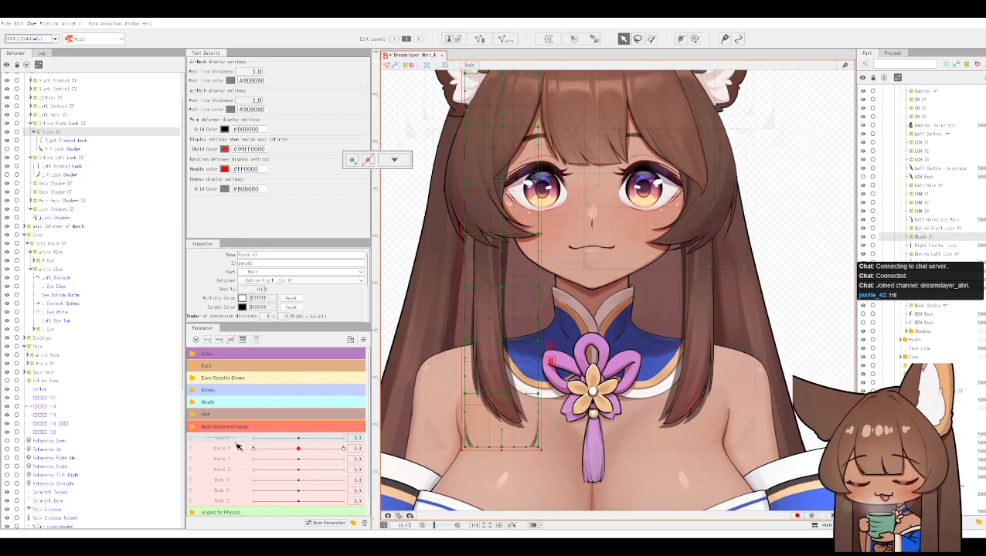
Step: Switch to the Hair parameter group, add three keys on Hair X1 for RLock X1, and set Hair X1 to its maximum
click(194, 428)
click(195, 415)
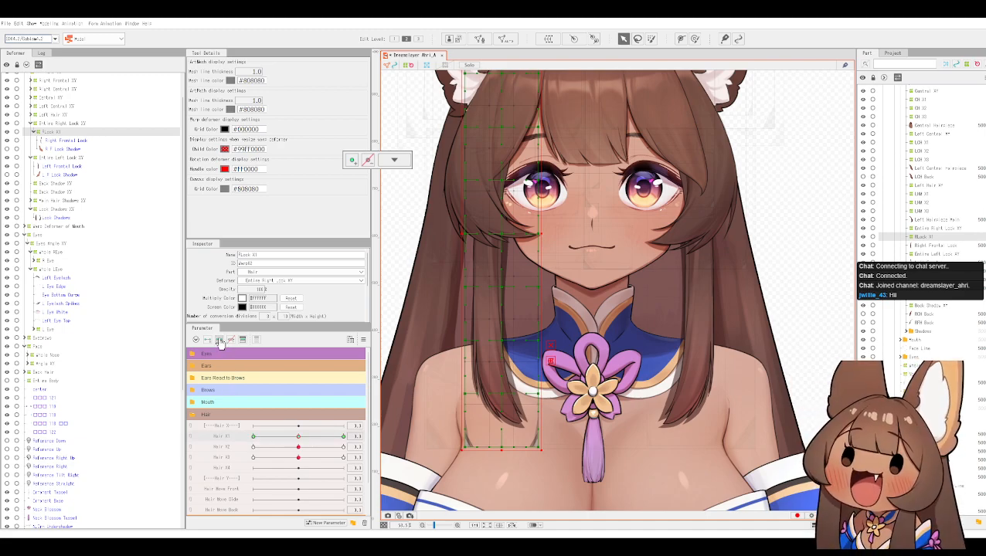
drag(300, 437, 393, 422)
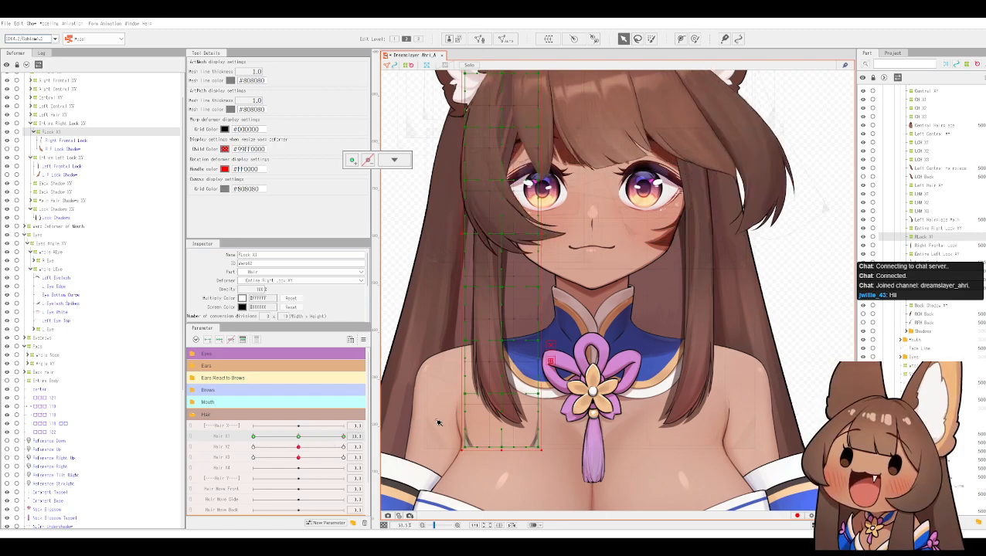
Step: Start a temporary path deformation on RLock X1 and draw a path from the hair parting down to the right lock's tip
scroll(409, 223, up, 2)
scroll(410, 224, down, 2)
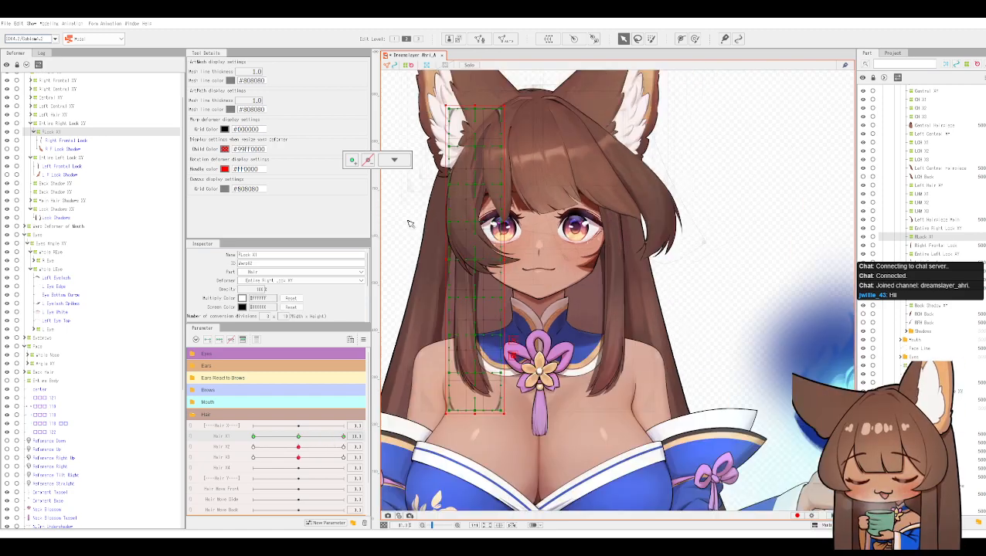
drag(409, 224, 437, 238)
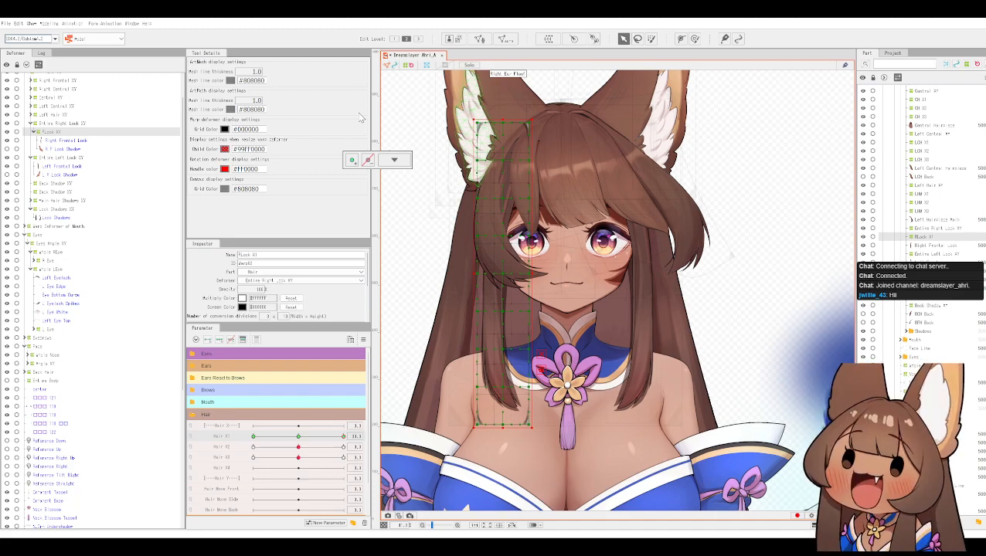
click(17, 24)
mouse_move(48, 23)
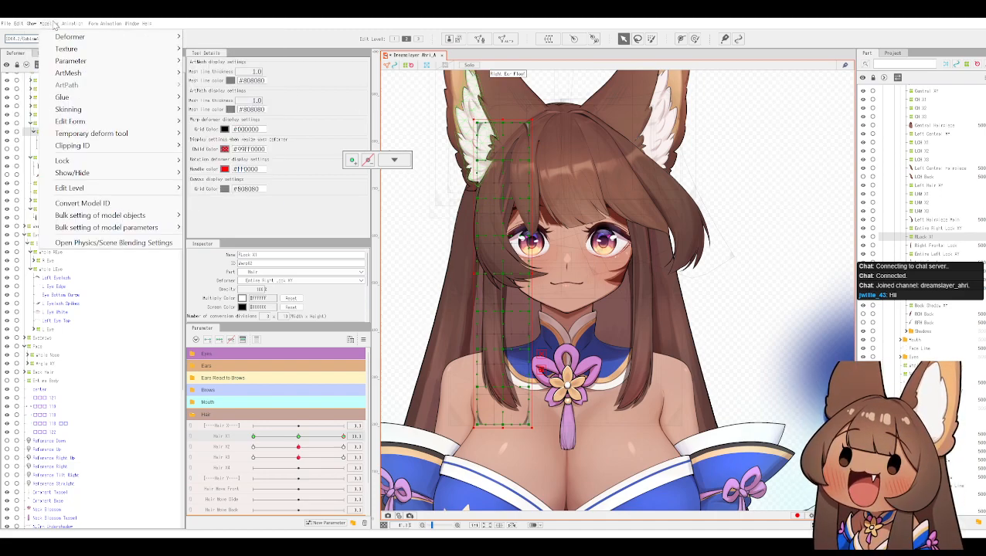
mouse_move(99, 140)
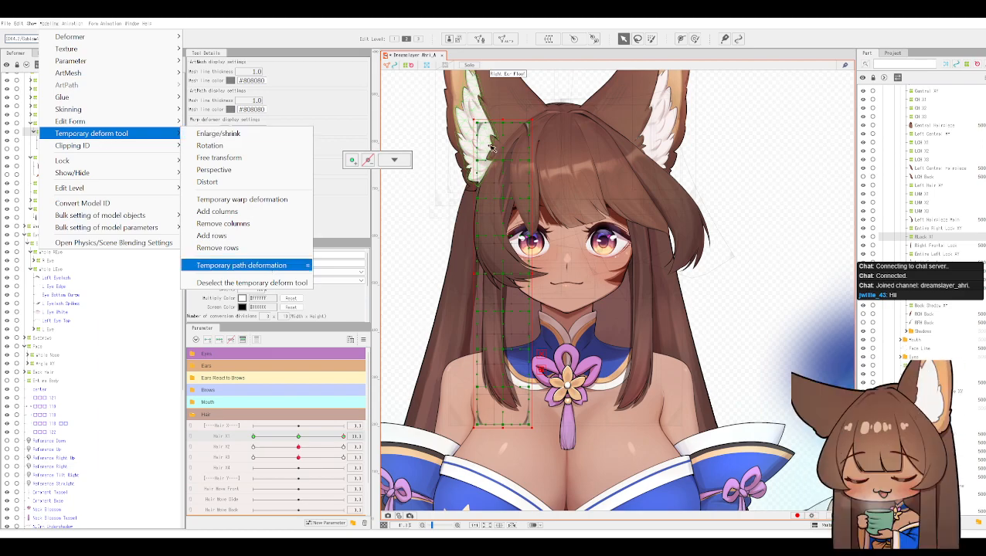
drag(528, 88, 532, 141)
scroll(533, 143, up, 1)
scroll(532, 143, down, 1)
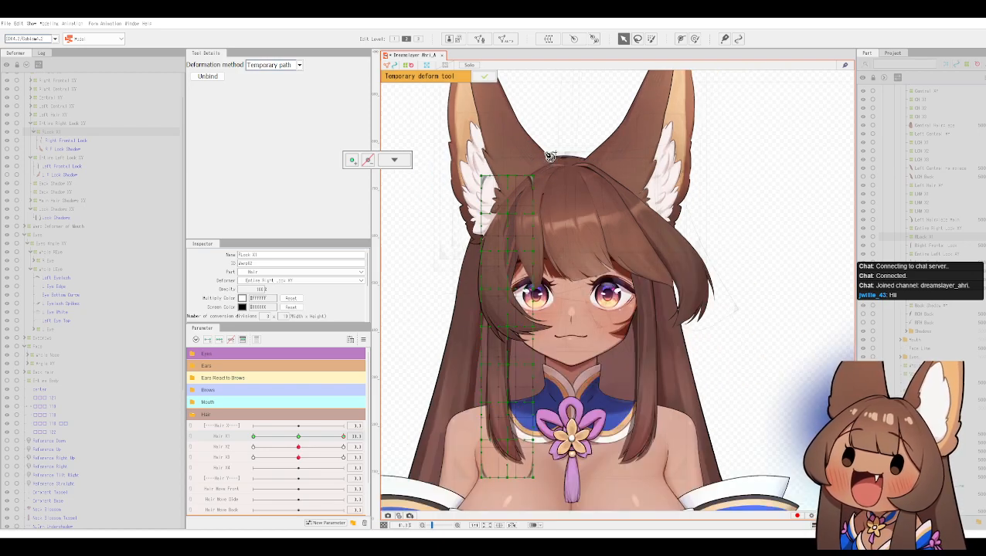
click(542, 154)
click(537, 172)
click(493, 243)
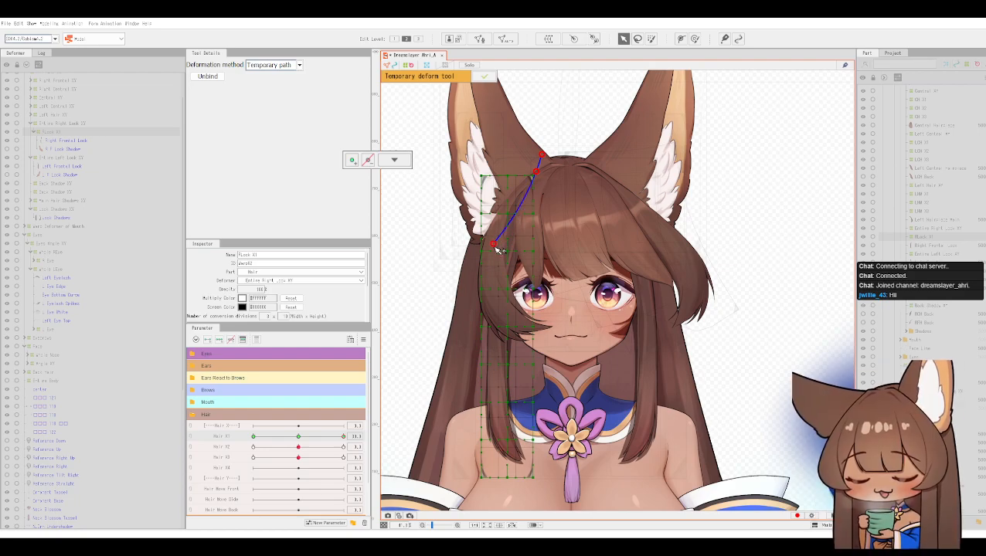
key(ctrl+z)
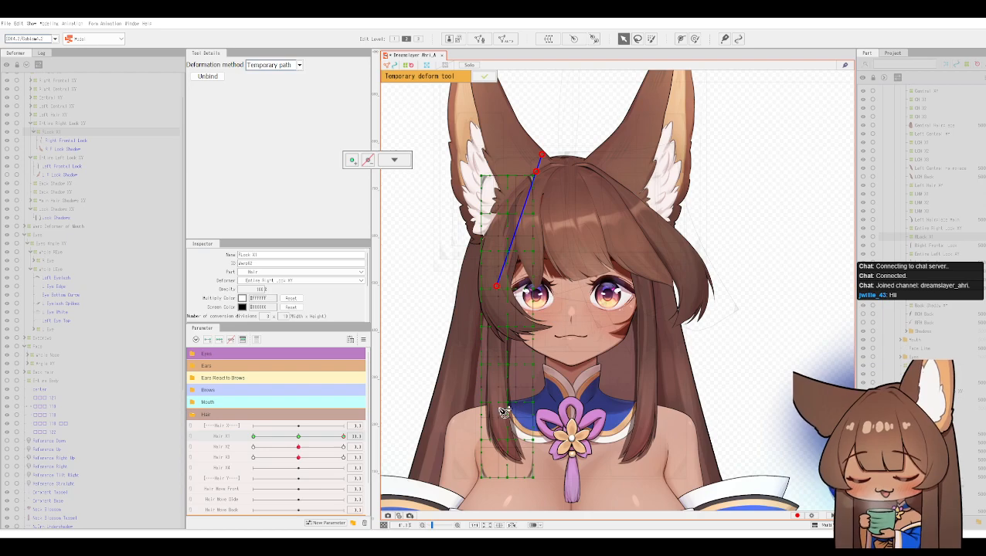
click(521, 472)
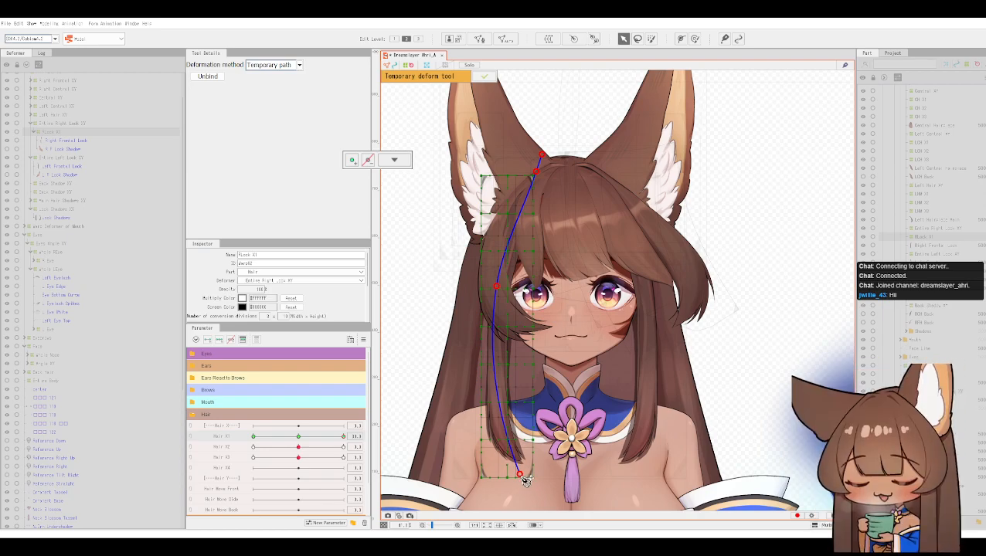
Step: Bend the path's lower end toward the chest tassel, apply the deformation, and return Hair X1 to its centre key
drag(521, 476, 564, 473)
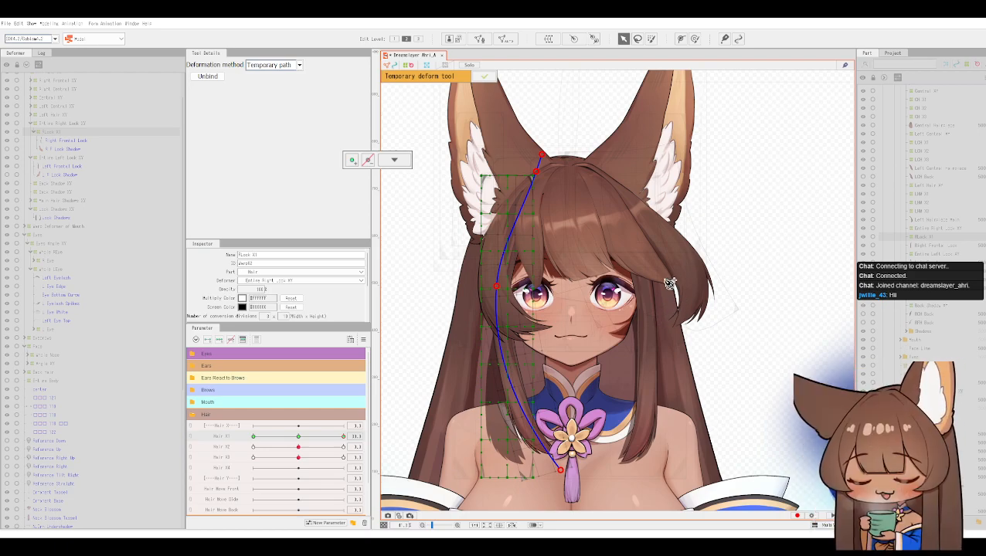
click(480, 78)
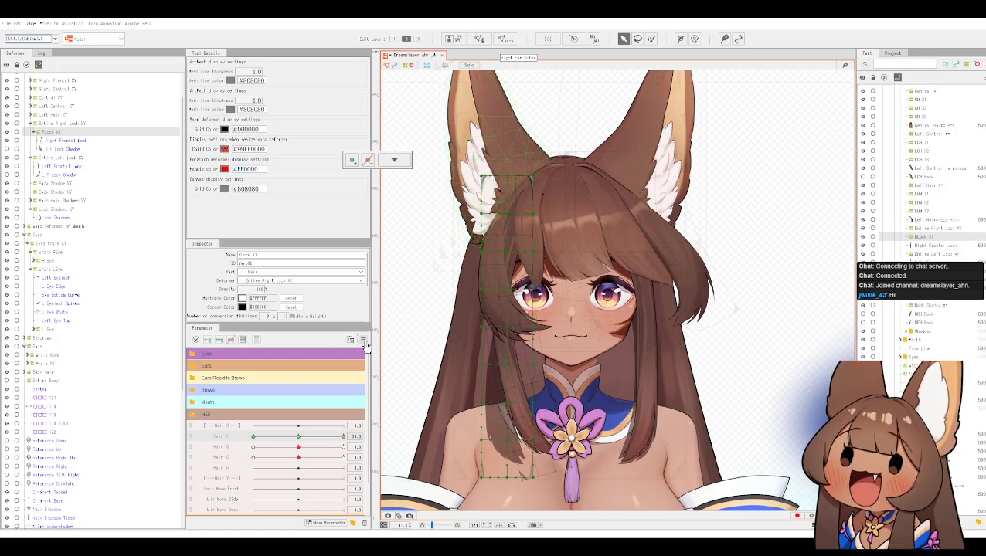
drag(344, 436, 299, 437)
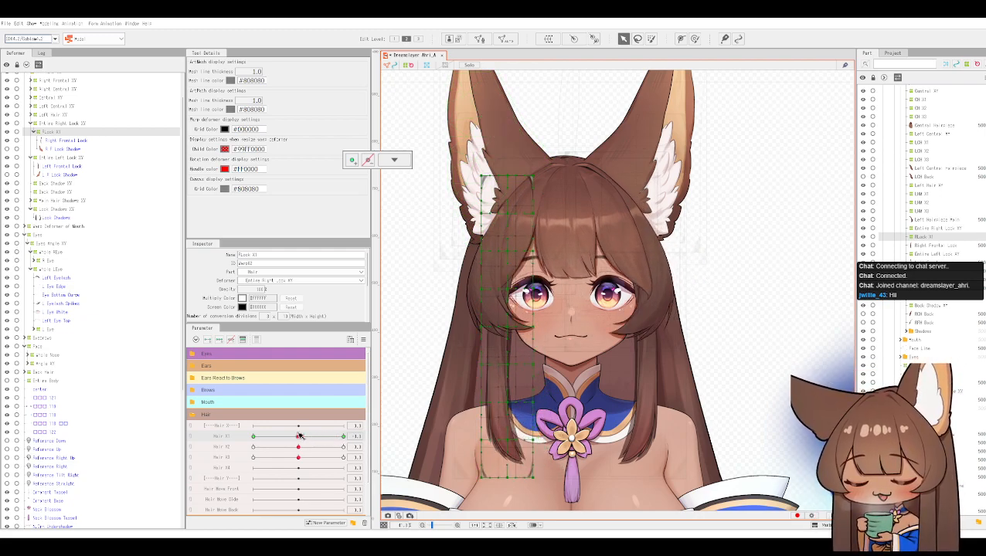
Step: Reflect RLock X1's motion from the Hair X1 maximum onto its minimum and sweep Hair X1 to check the sway
drag(300, 437, 374, 441)
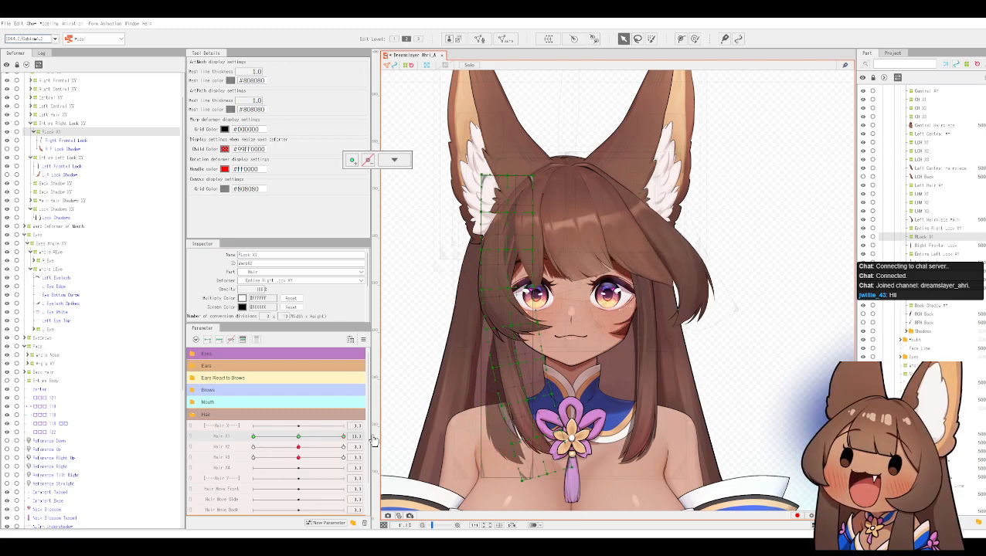
click(363, 341)
click(431, 417)
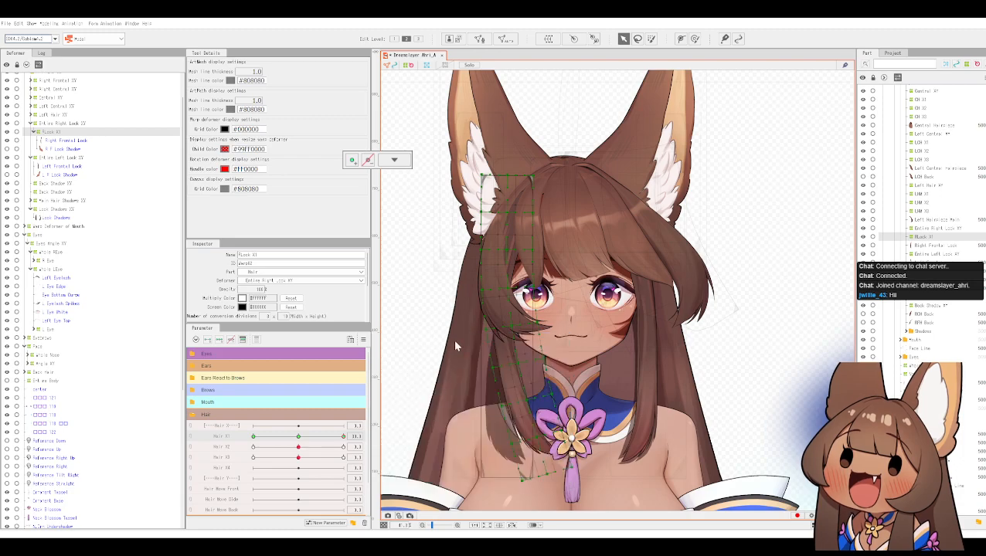
click(323, 438)
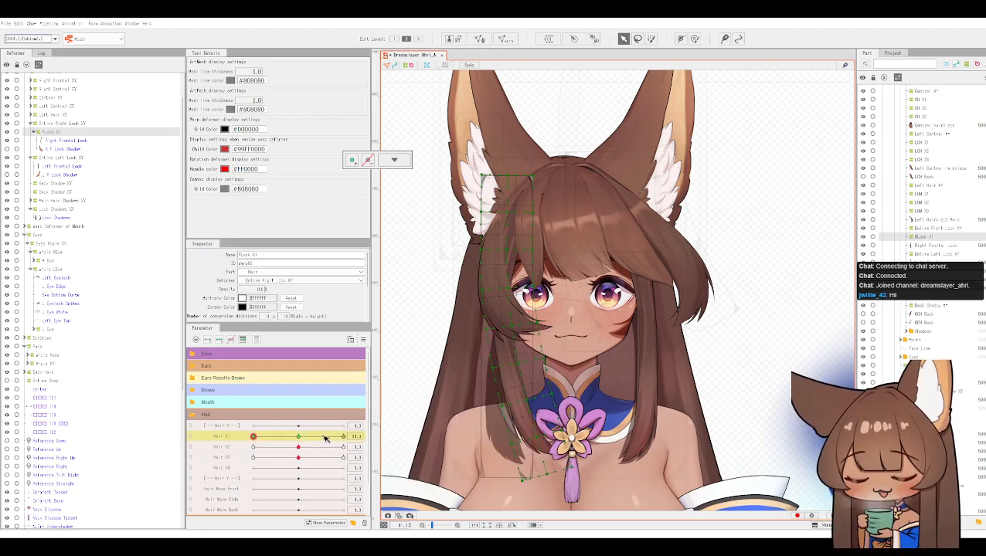
drag(335, 441, 249, 430)
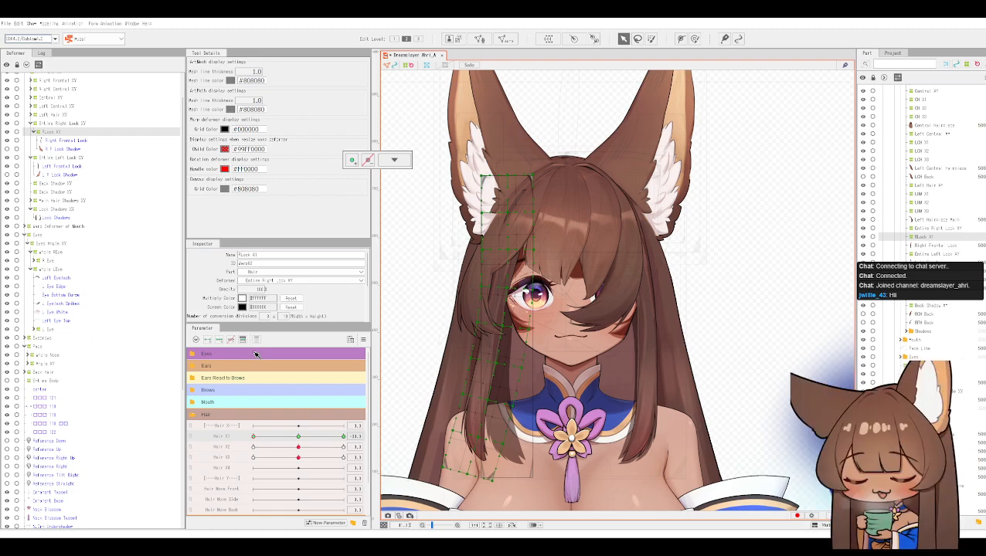
drag(256, 355, 346, 252)
Step: At Hair X1's minimum, draw a temporary deformation path down the right lock, bend its lower end outward toward the shoulder, and apply it
drag(347, 440, 230, 439)
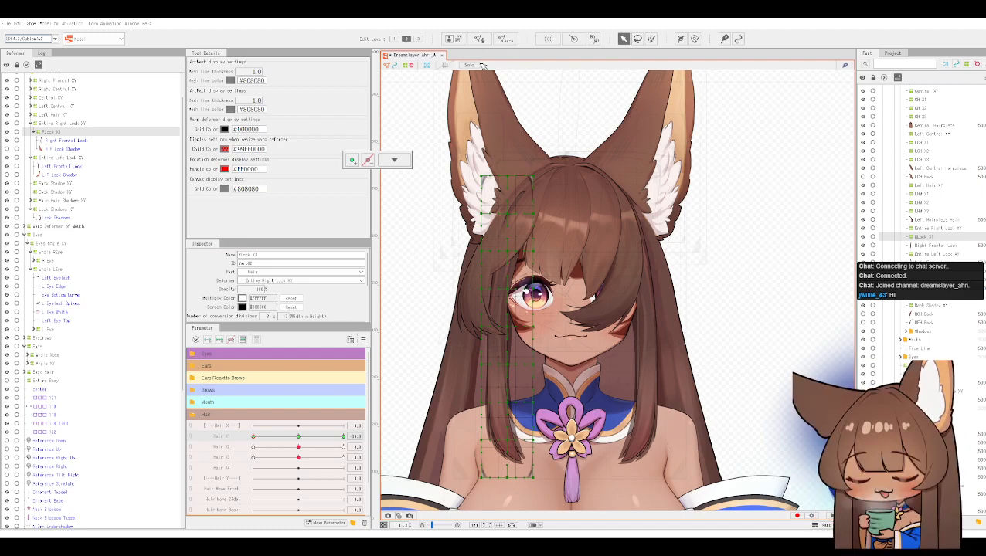
key(t)
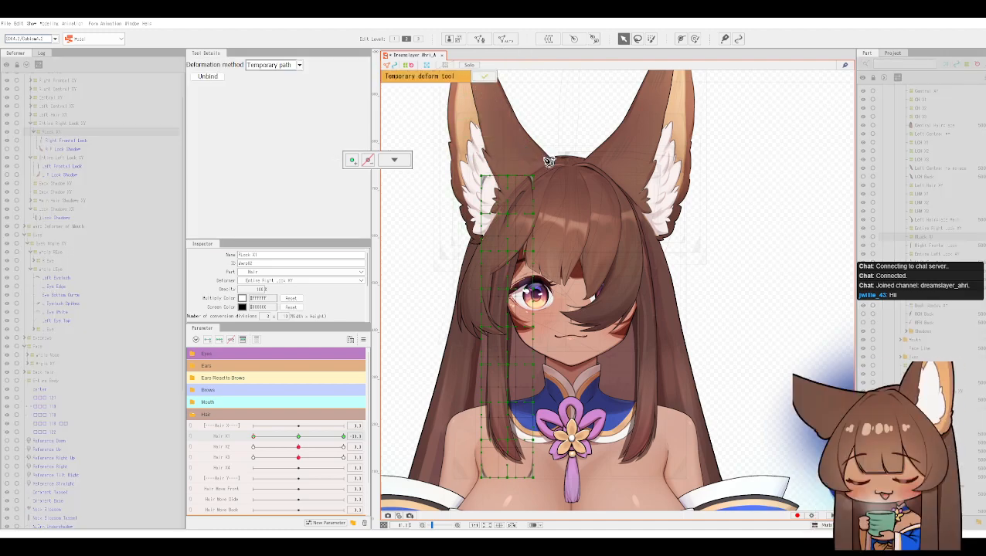
click(479, 145)
click(497, 164)
click(509, 284)
click(493, 485)
drag(495, 486, 434, 466)
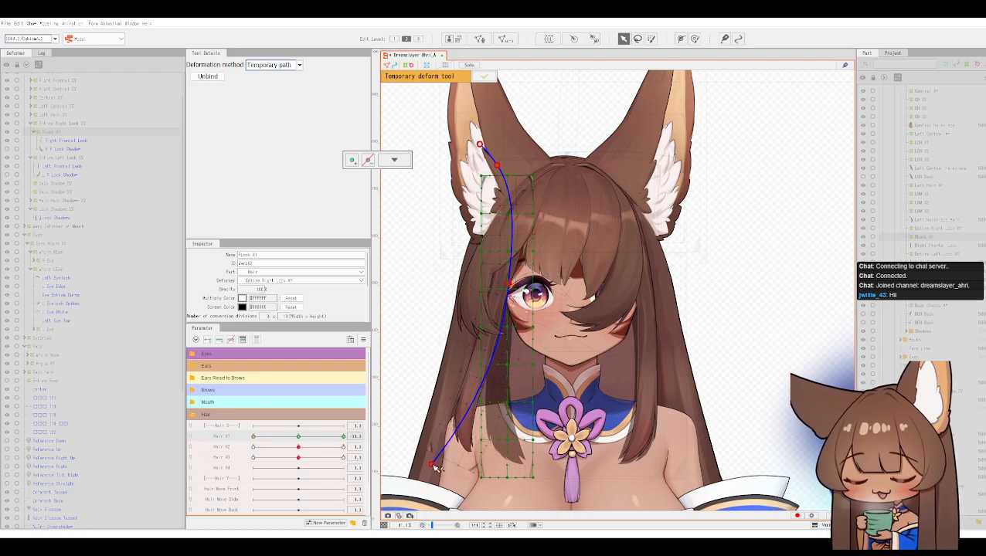
click(484, 77)
Step: Sweep Hair X1 between its two extremes to compare the right lock's inward and outward sway
drag(253, 440, 185, 421)
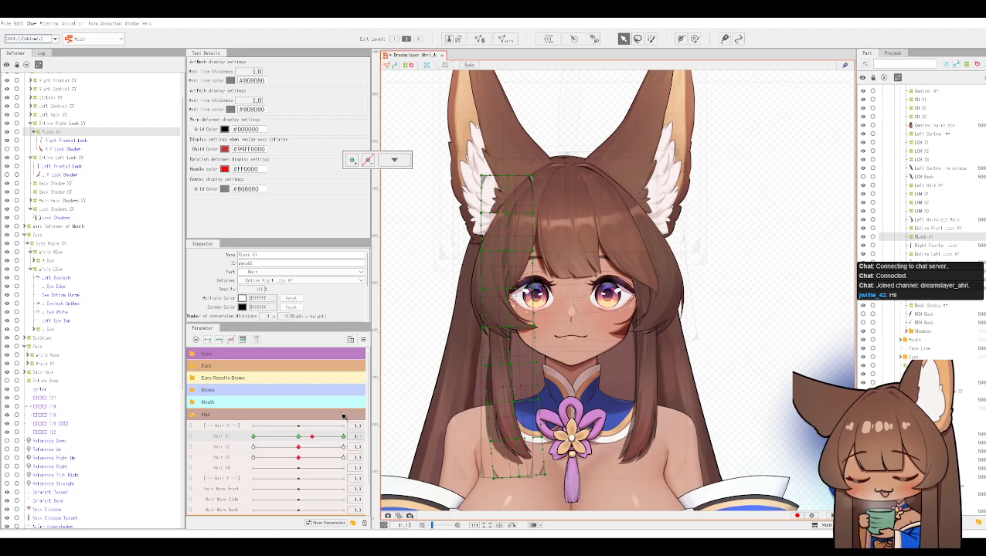
drag(264, 424, 448, 422)
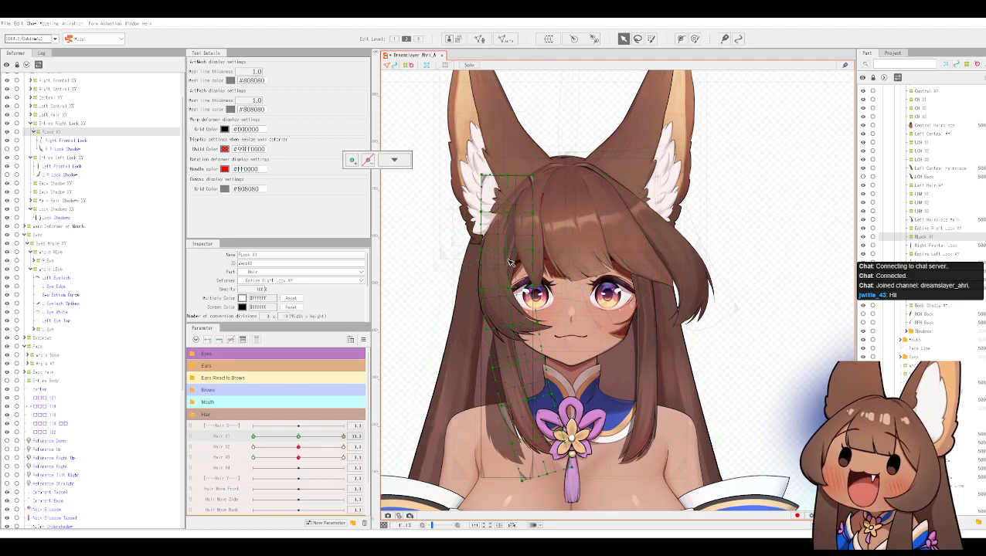
click(343, 437)
drag(246, 431, 191, 424)
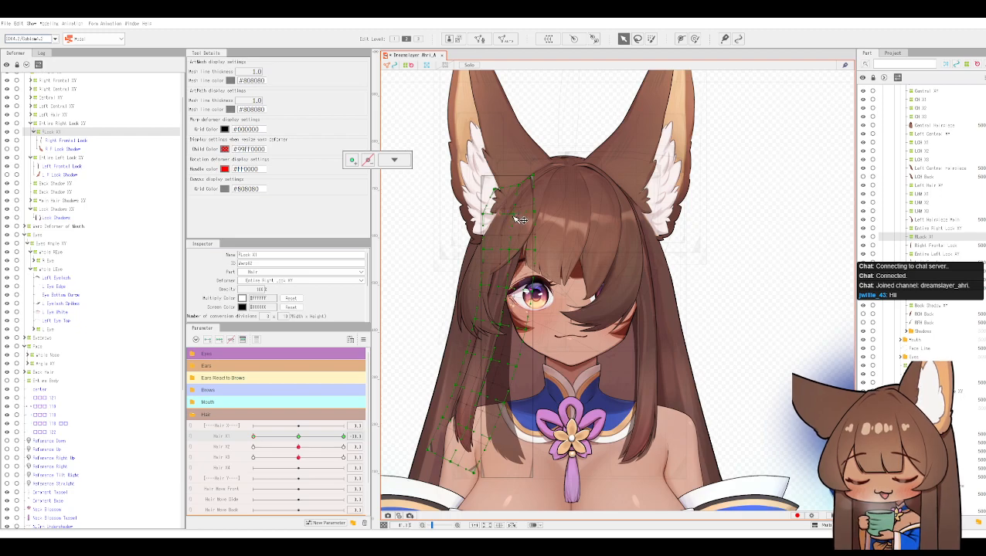
drag(255, 439, 194, 421)
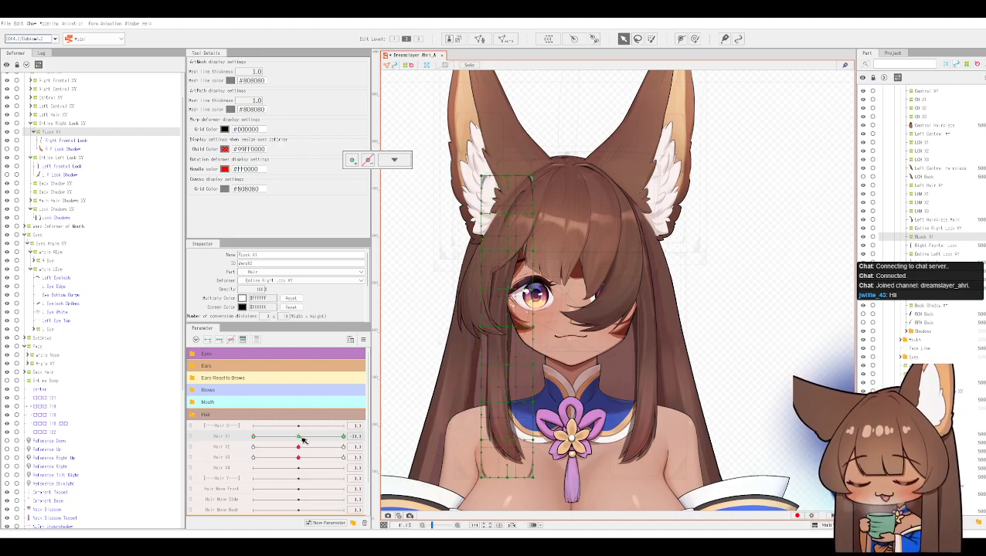
Step: Reflect RLock X1's motion again from the Hair X1 maximum, sweep Hair X1 to check it, and return to the centre key
click(301, 439)
mouse_move(302, 439)
mouse_down()
mouse_move(351, 437)
mouse_move(194, 438)
mouse_move(294, 445)
mouse_up()
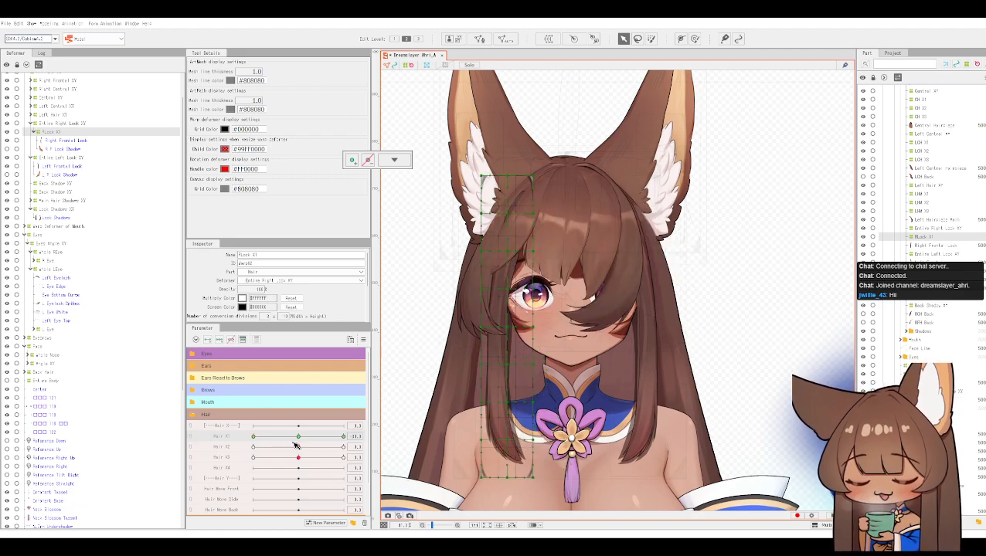
drag(358, 439, 368, 444)
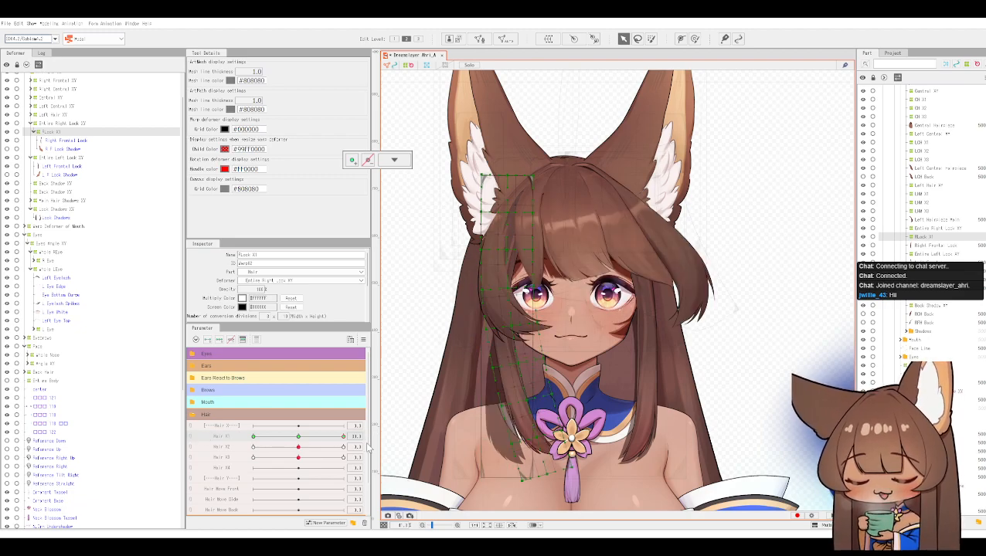
click(363, 341)
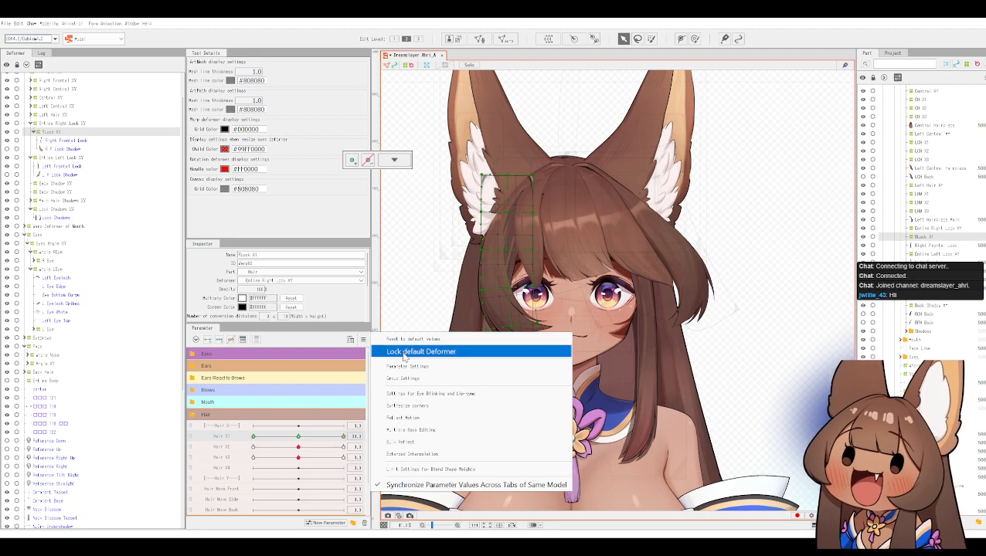
click(422, 417)
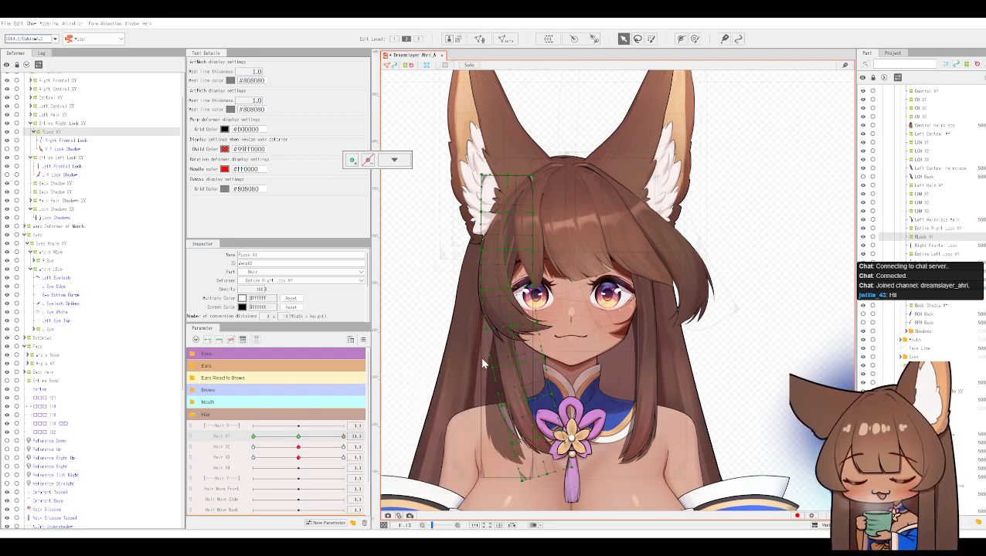
click(343, 438)
drag(343, 437, 201, 424)
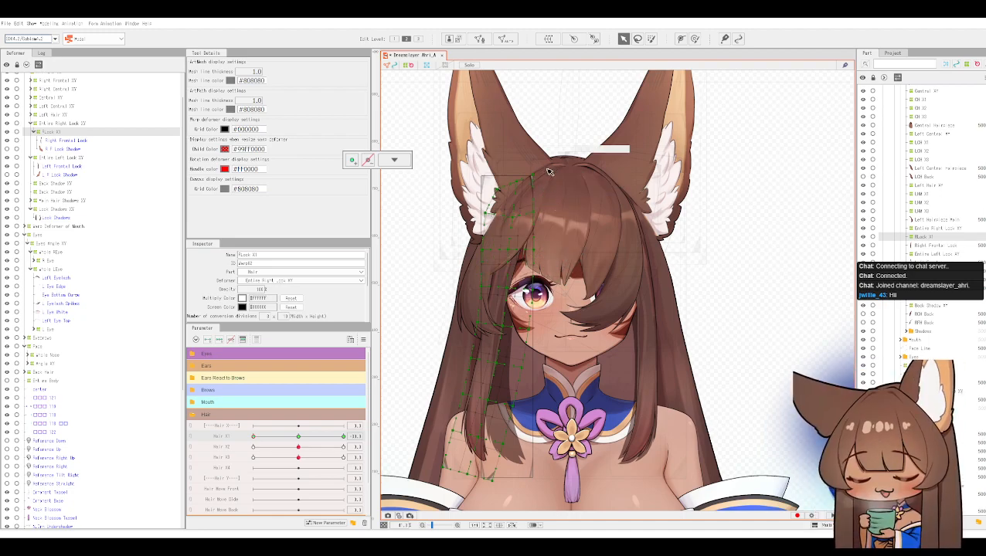
click(298, 437)
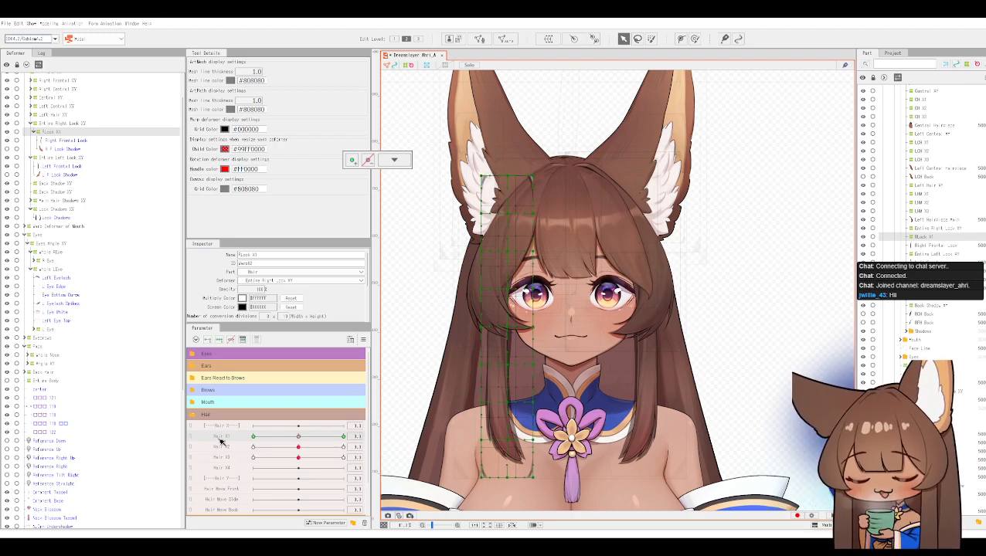
Step: Move the Lock Shadows mesh under RLock X1 and the R F Lock Shadow mesh into the Lock Shadows XY deformer
click(65, 149)
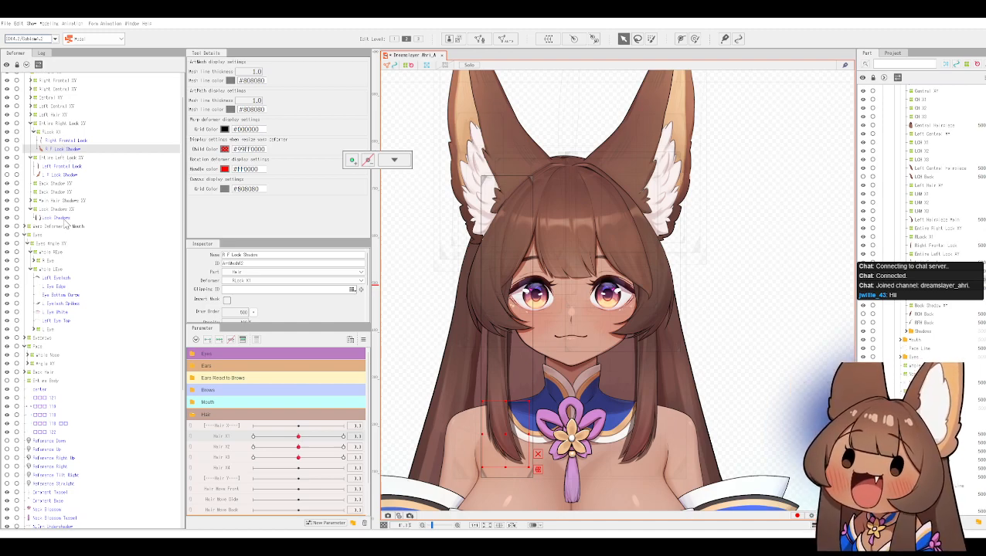
drag(66, 222, 66, 151)
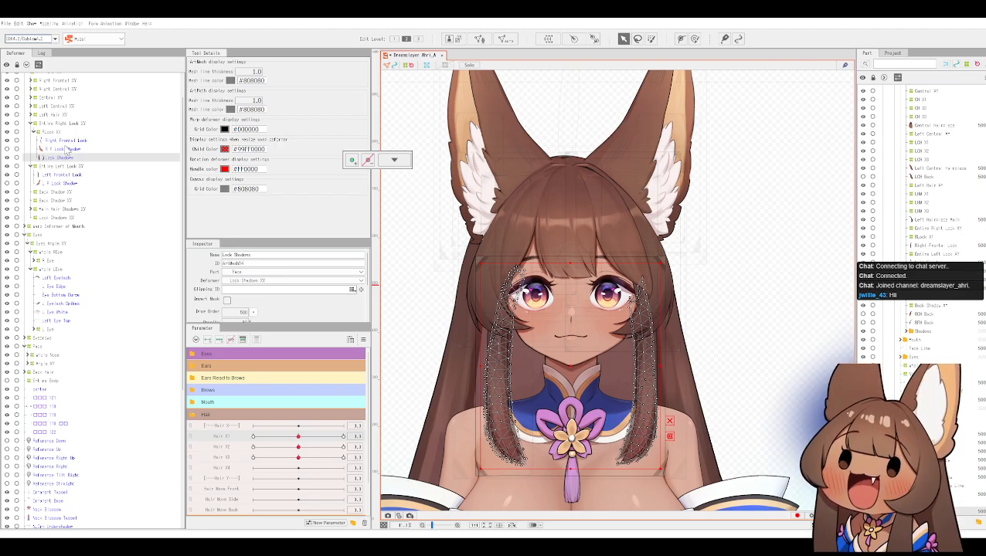
click(67, 150)
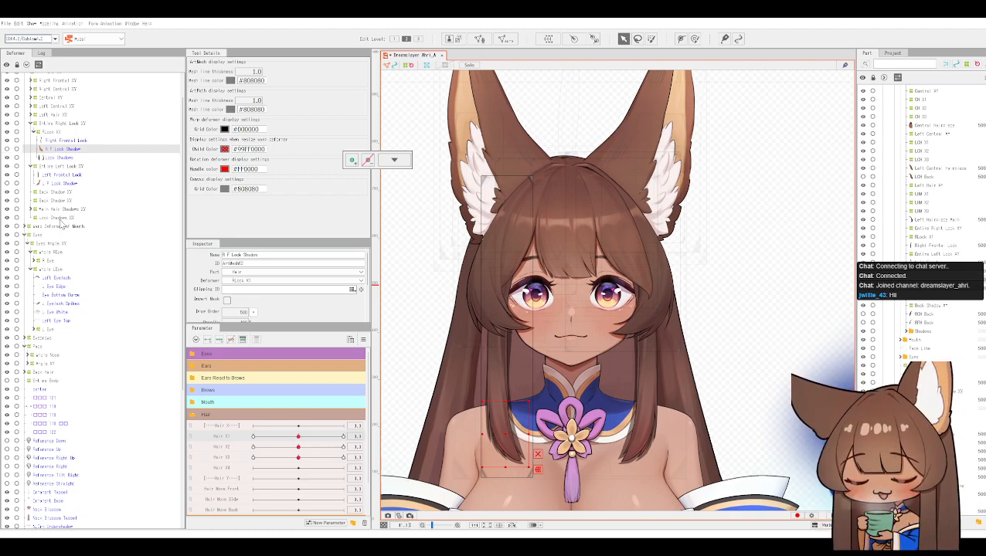
drag(68, 152, 64, 224)
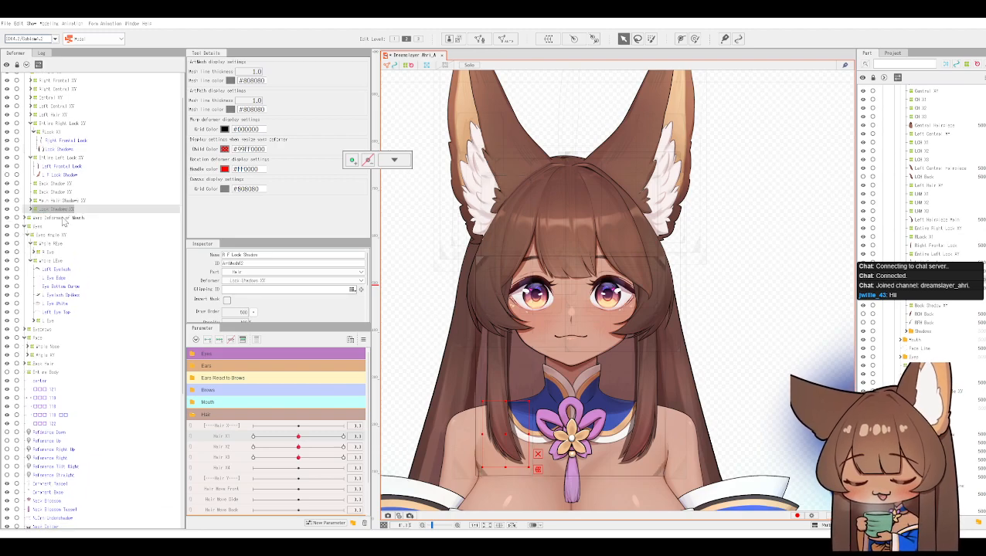
Step: Check the Lock Shadows XY deformer's keys in the Main Movement Inputs group, and move the L F Lock Shadow mesh into that deformer
click(66, 211)
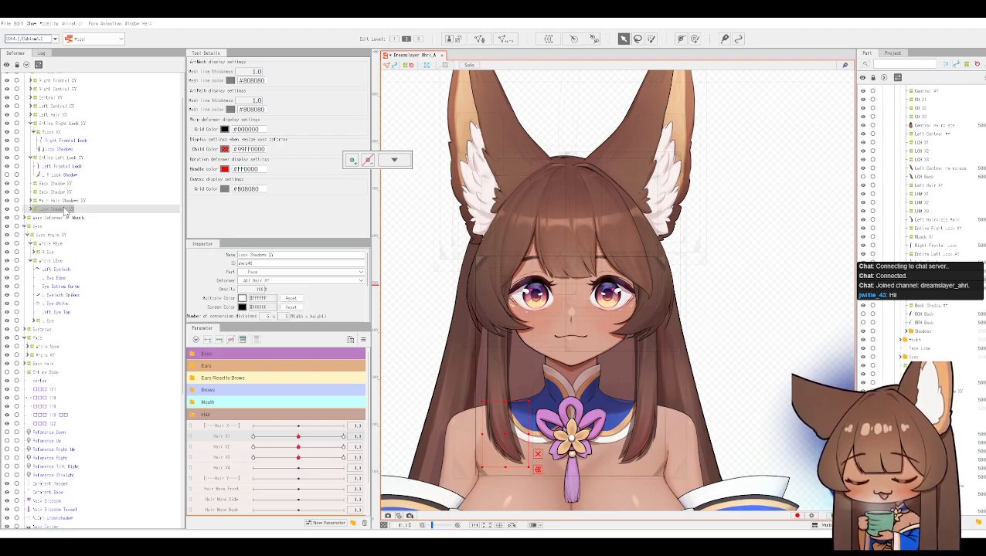
click(197, 416)
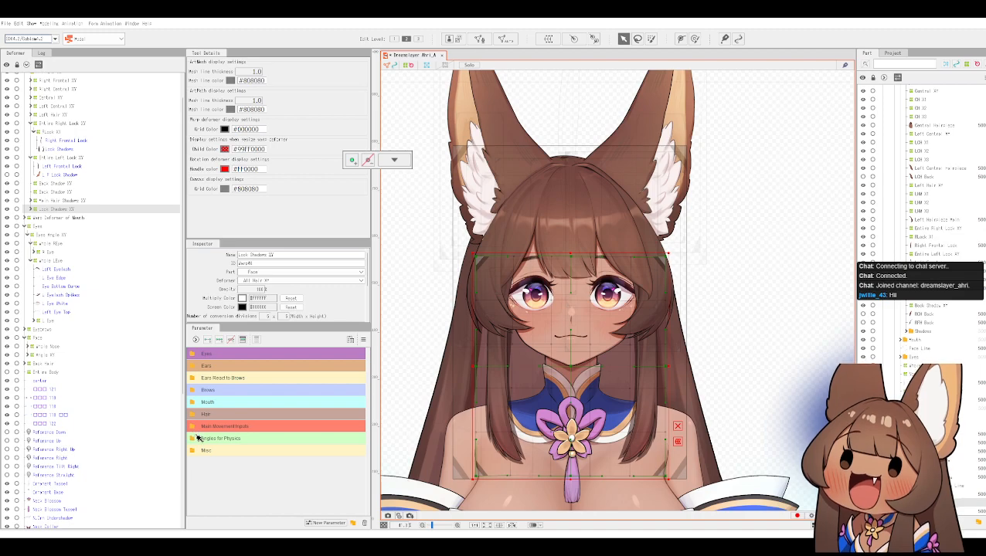
click(193, 438)
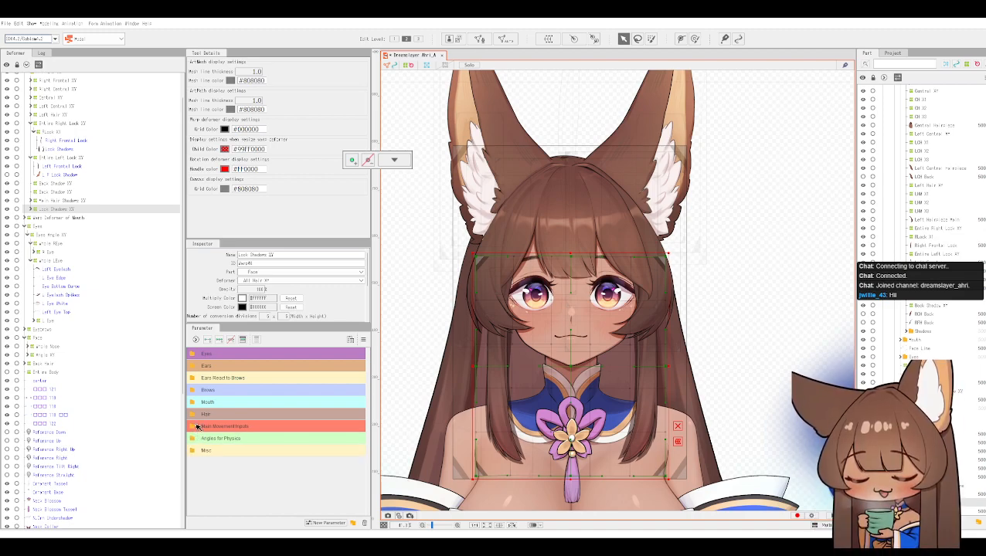
click(195, 430)
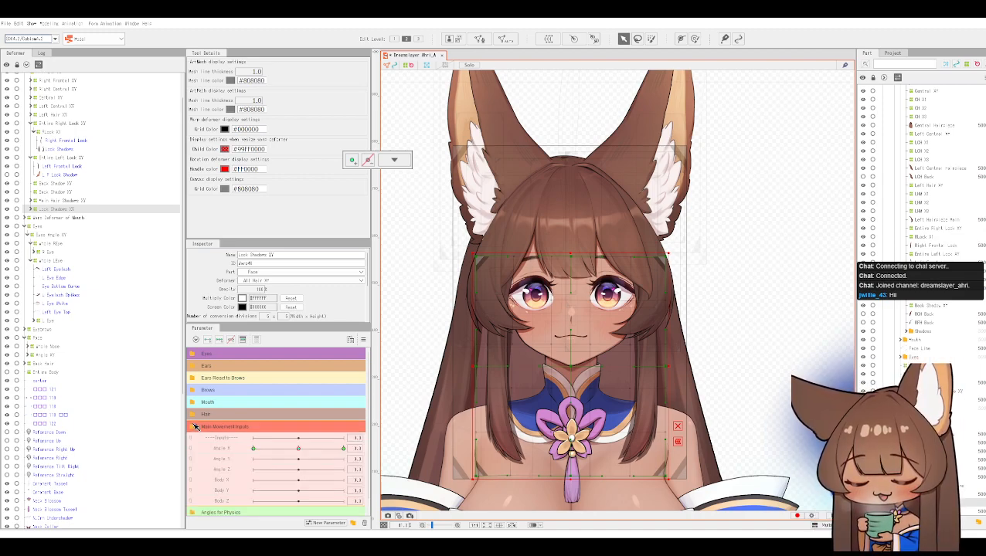
click(195, 430)
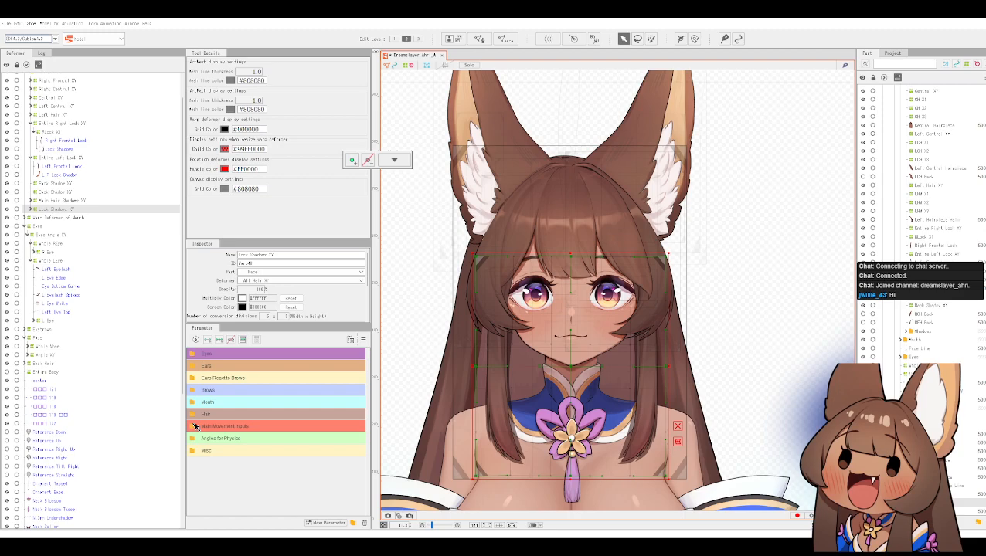
click(66, 176)
drag(64, 207, 57, 210)
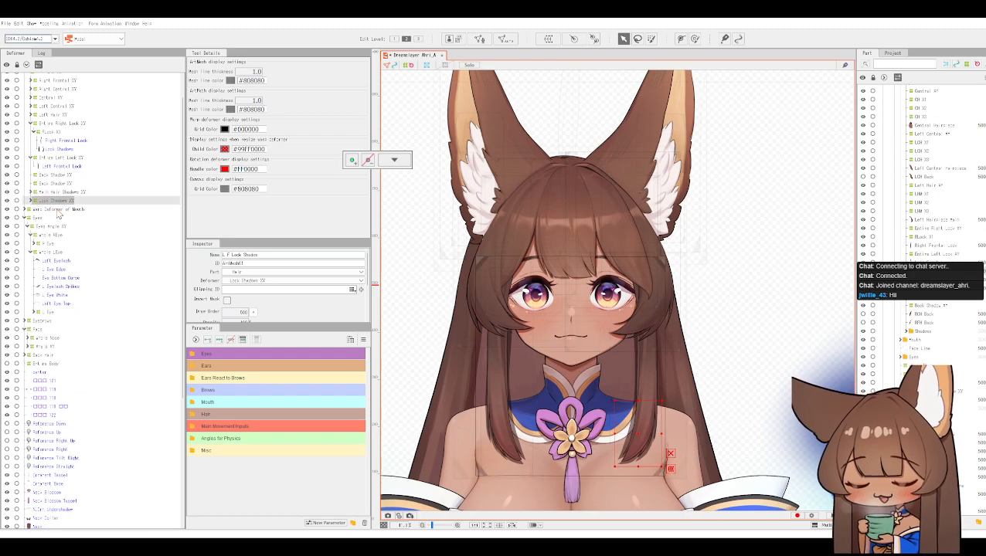
Step: Test the head turn with Angle X in the Main Movement Inputs group, reset Angle X to 0, and collapse the group
click(198, 430)
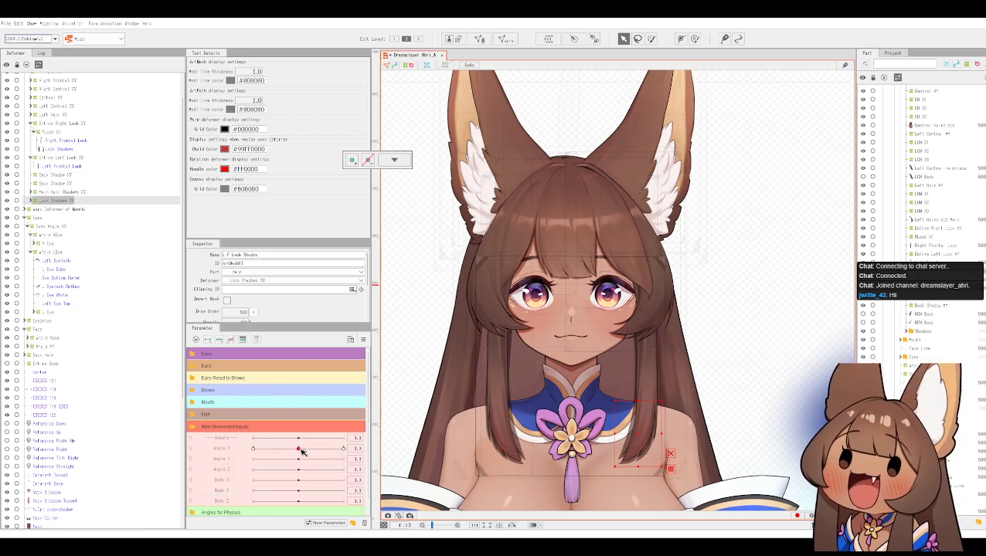
mouse_move(303, 453)
mouse_down()
mouse_move(370, 458)
mouse_move(294, 450)
mouse_up()
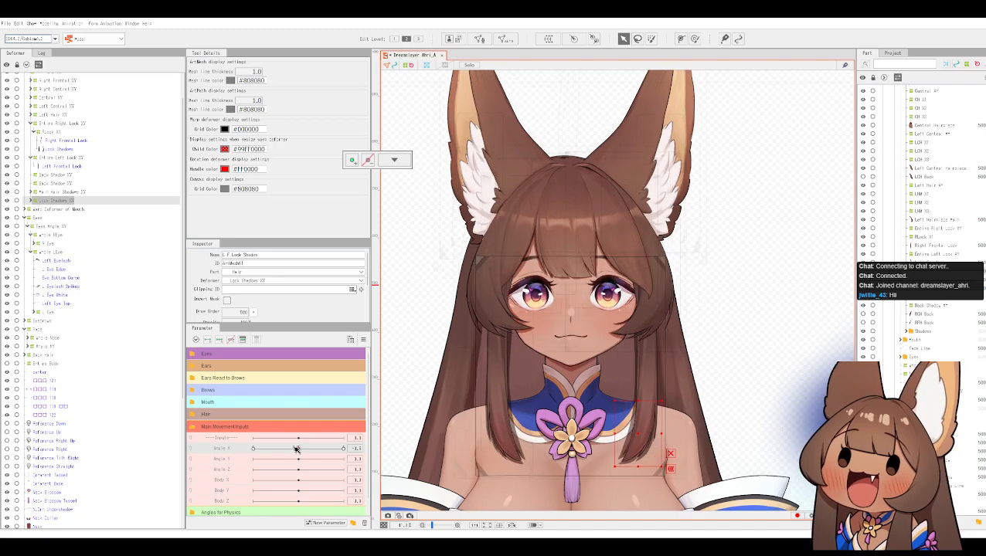
right_click(356, 449)
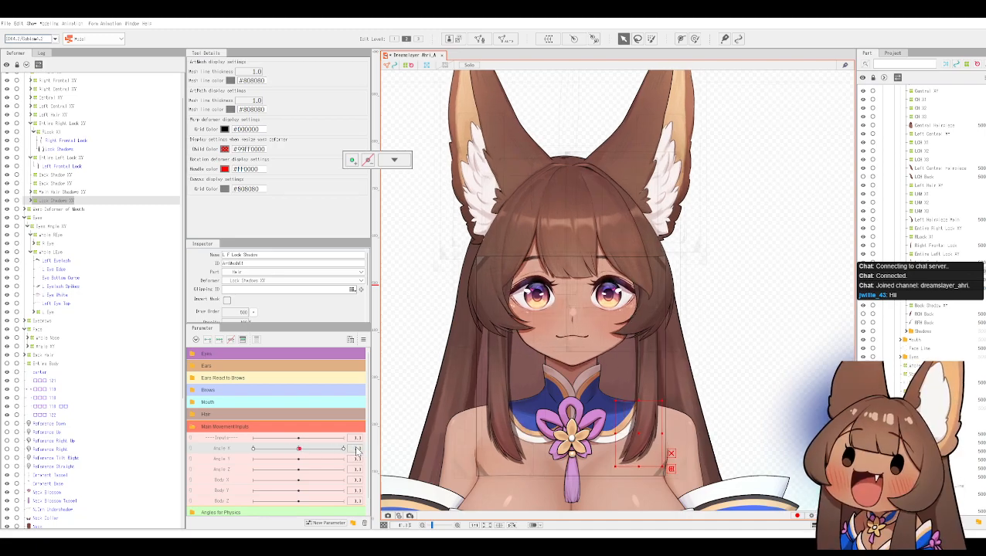
click(357, 449)
drag(354, 449, 376, 450)
text(0)
key(Return)
click(194, 432)
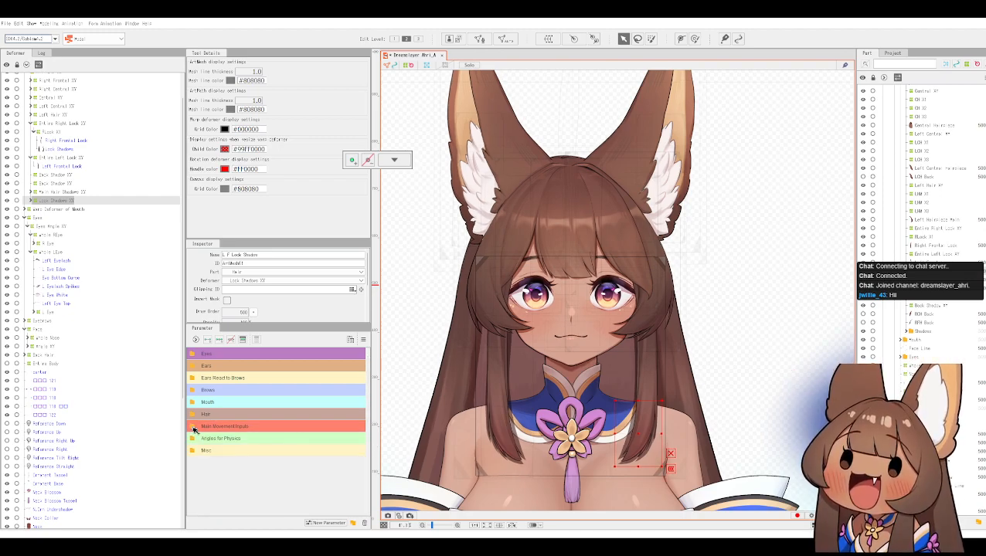
Step: Set Hair X1 to its maximum in the Hair group, inspect the expanded Lock Shadows XY deformer, and return Hair X1 to centre
click(195, 418)
drag(310, 439, 378, 410)
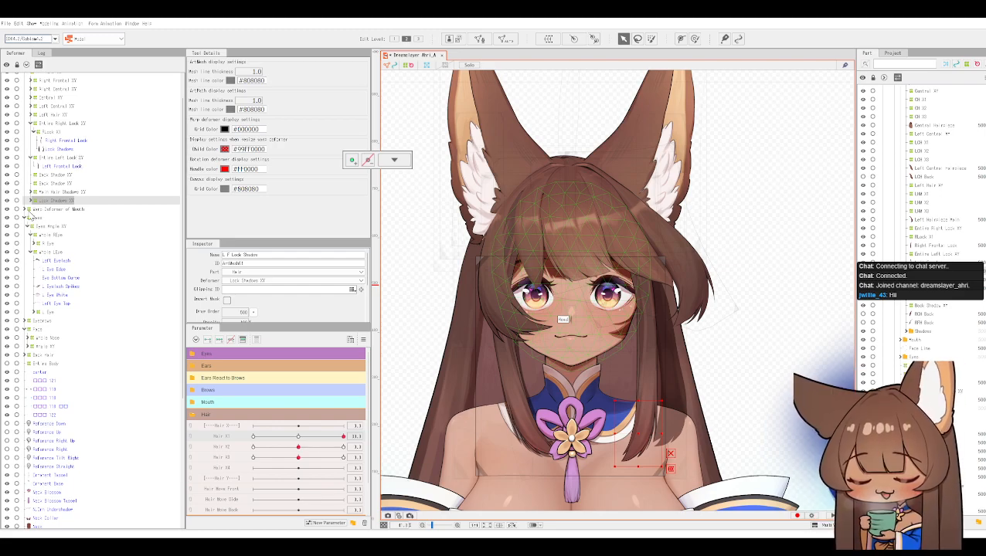
click(31, 200)
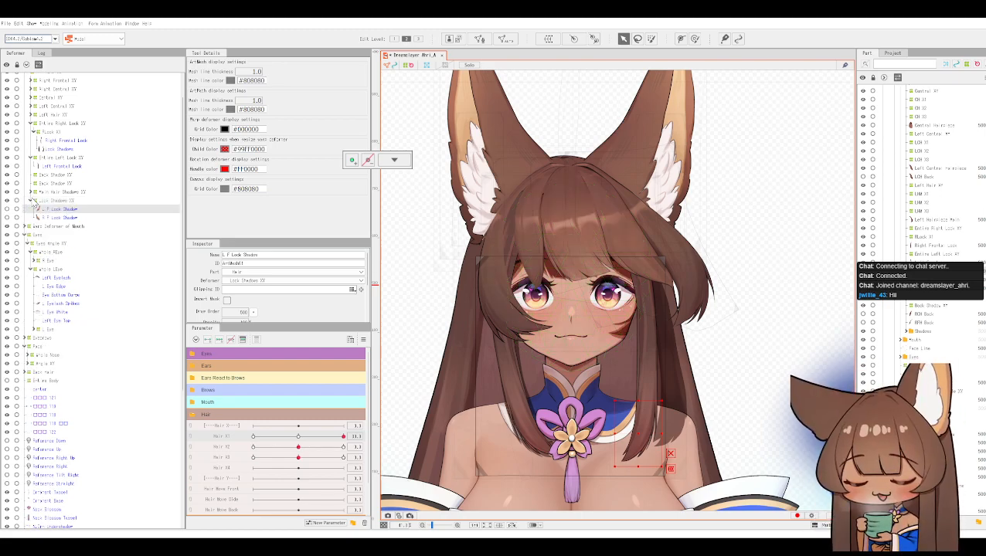
click(55, 201)
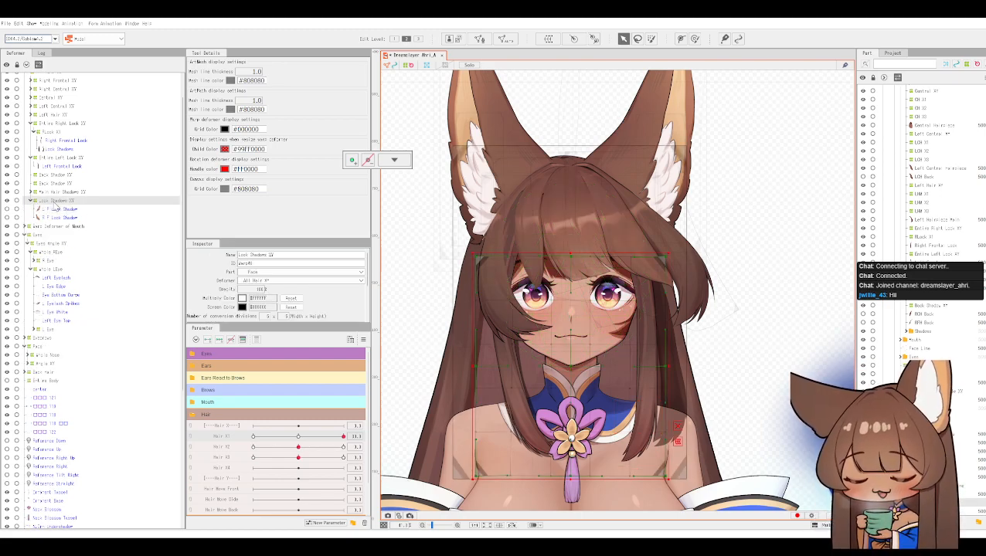
drag(344, 437, 300, 439)
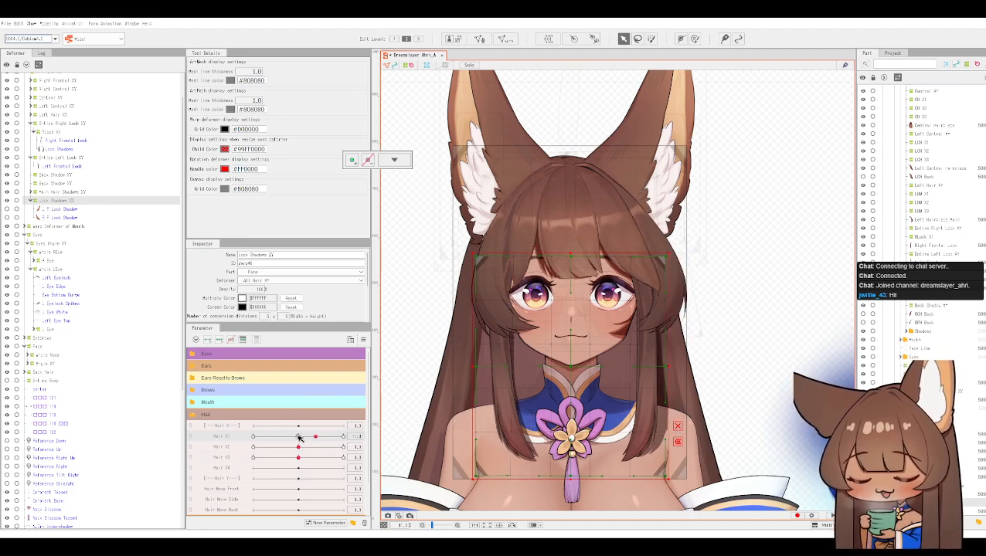
Step: Collapse the Lock Shadows XY deformer and test the Right Frontal Lock at both ends of Hair X1
click(355, 438)
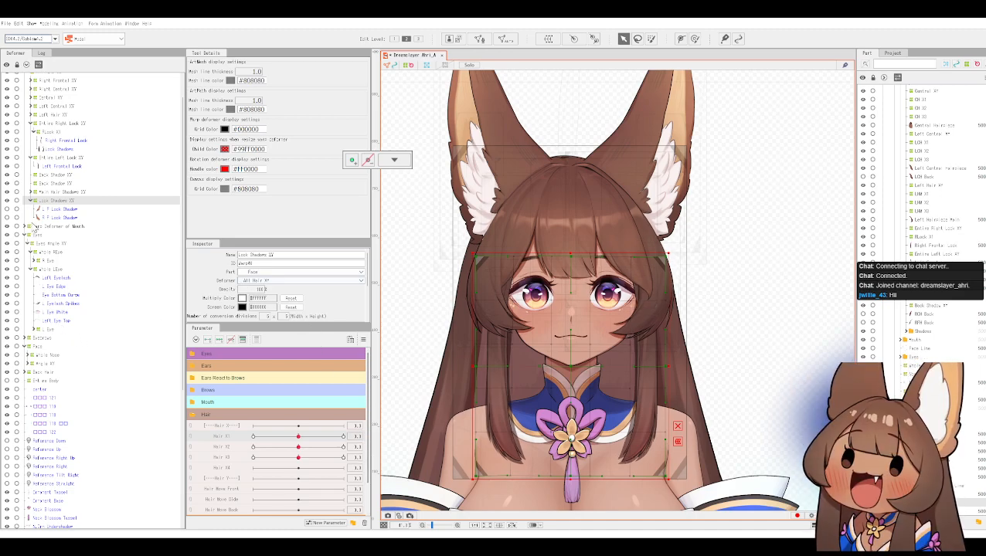
click(31, 201)
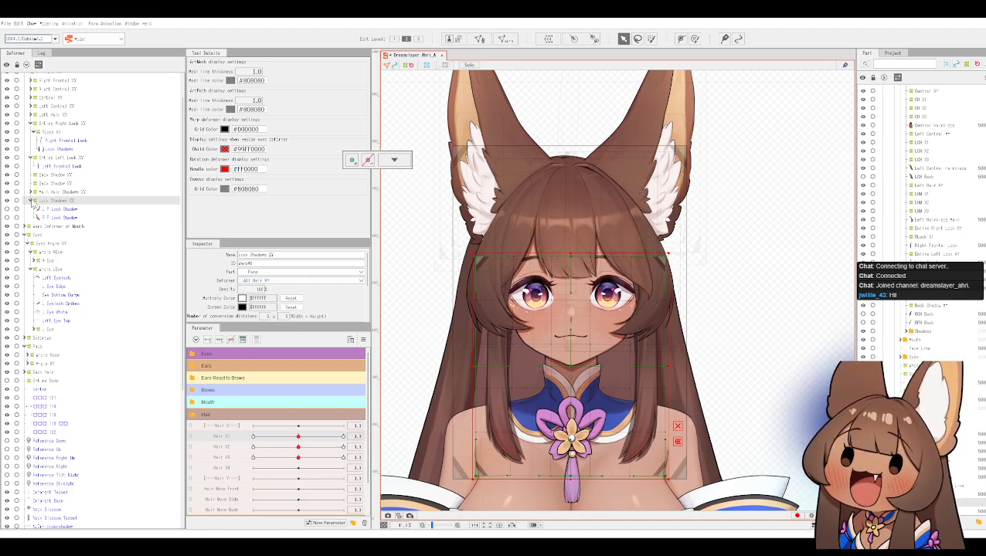
click(59, 140)
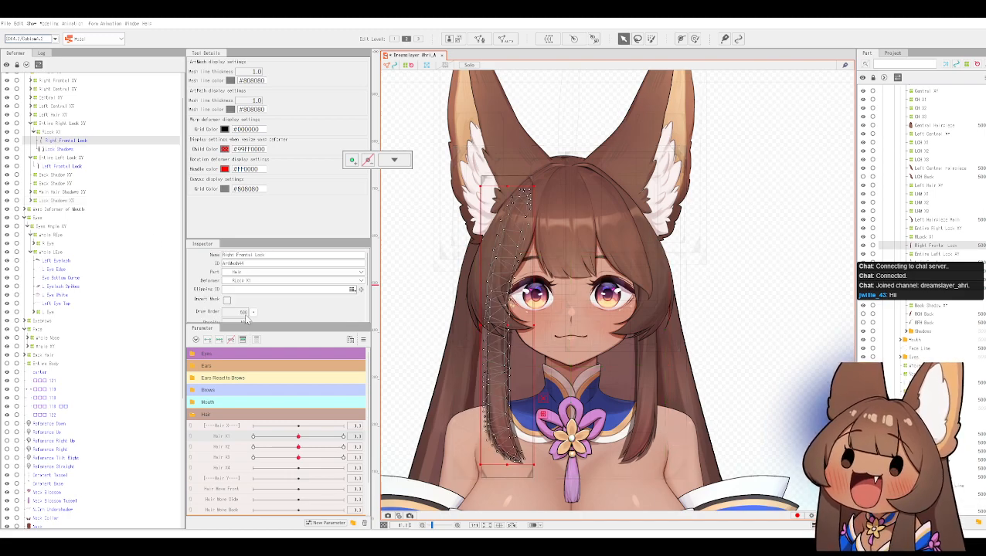
drag(302, 441, 358, 437)
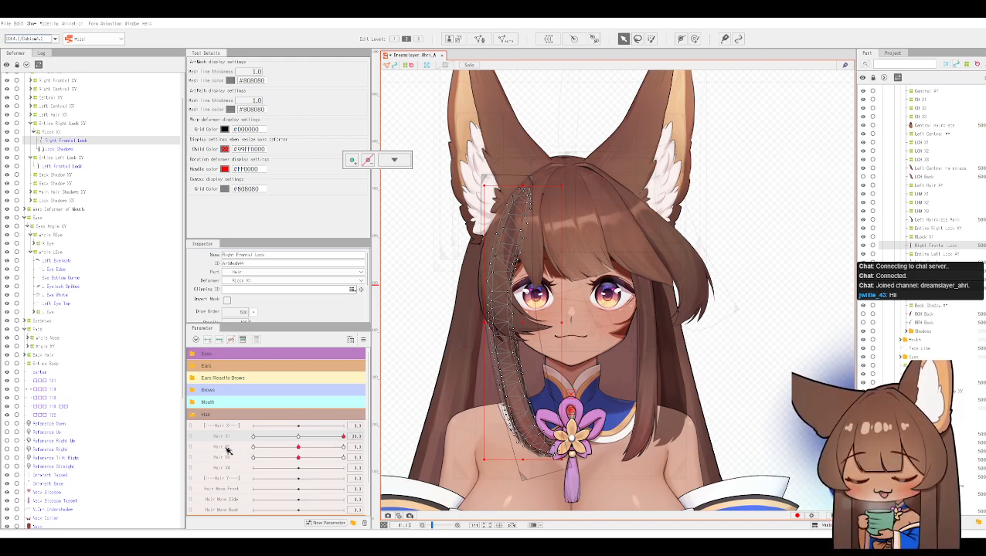
drag(227, 448, 213, 448)
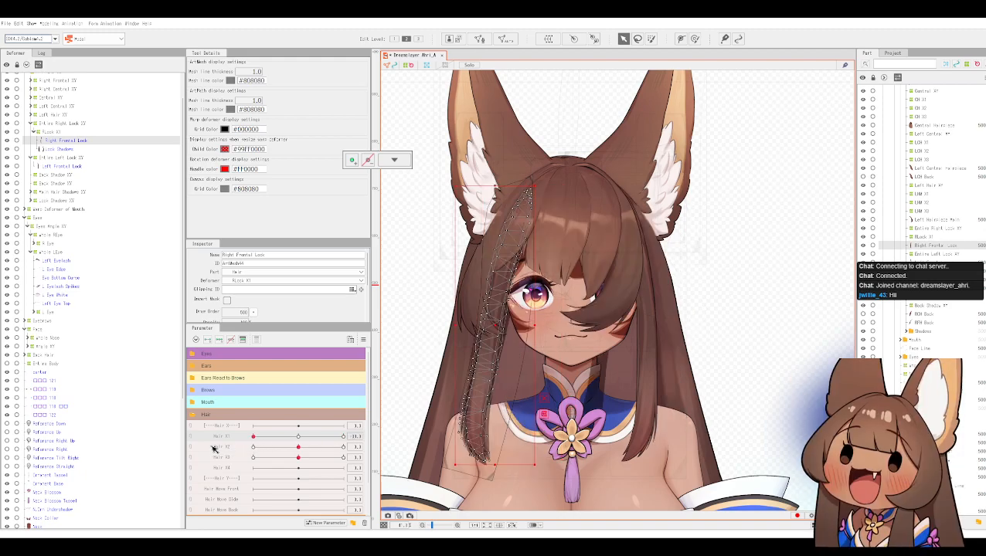
click(300, 438)
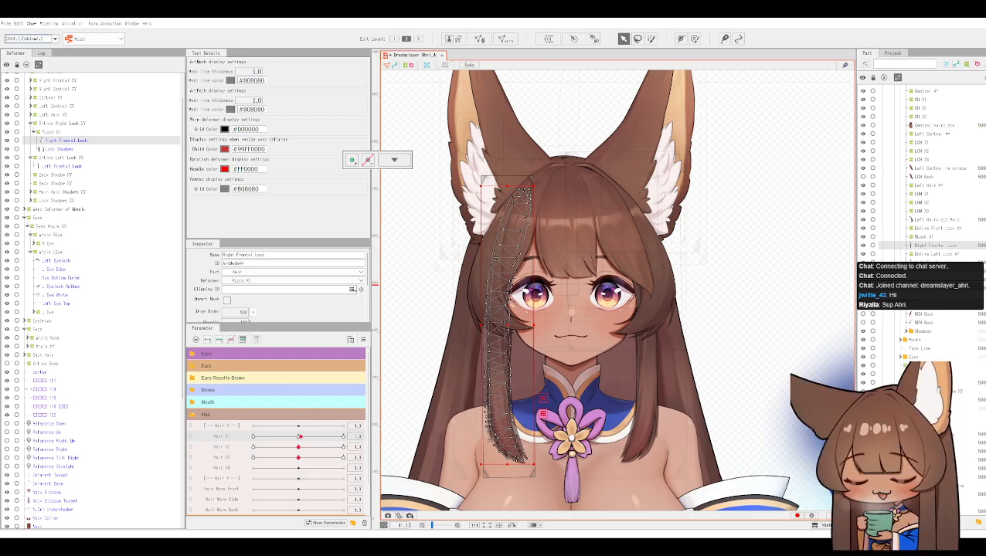
drag(301, 438, 392, 433)
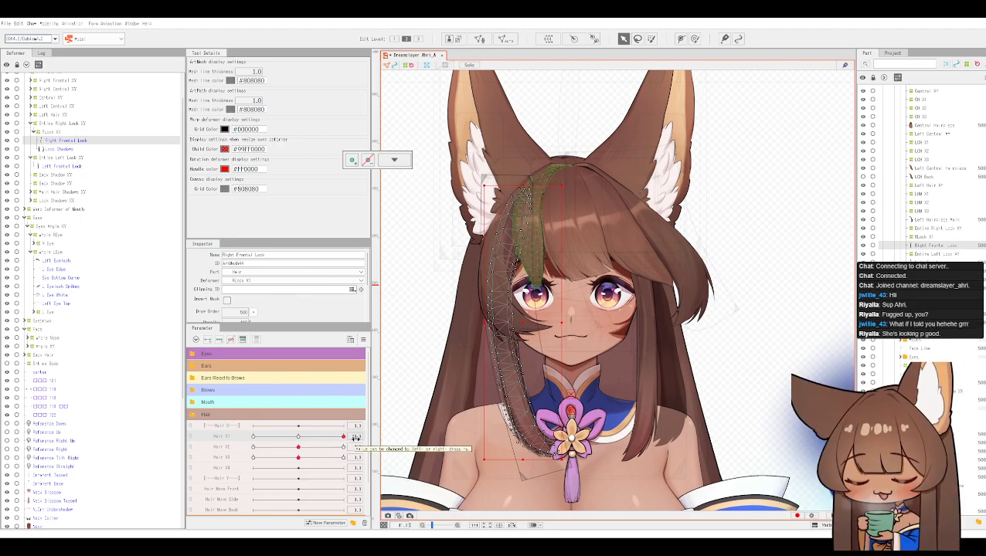
click(355, 437)
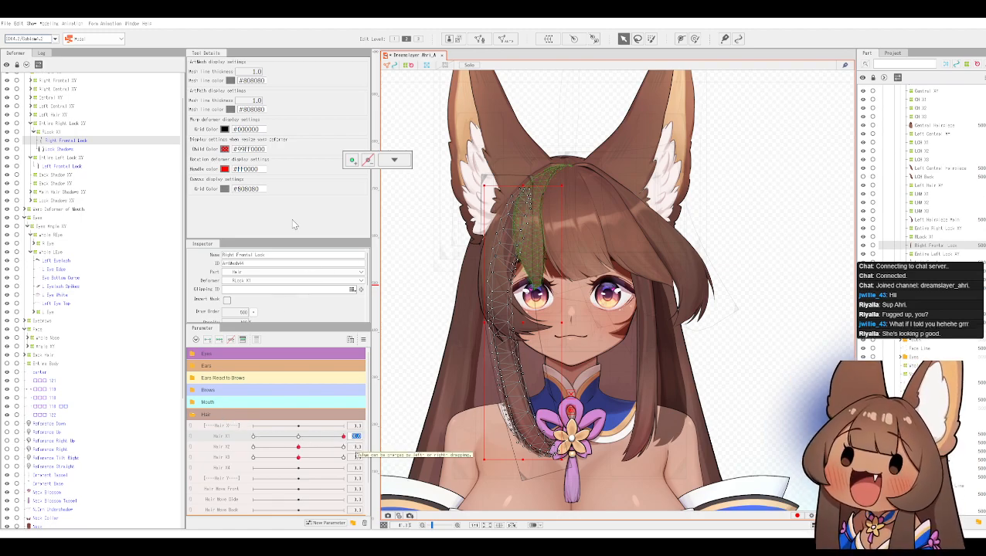
Step: Inspect the Left Frontal Lock and its Entire Left Lock XY deformer, and set Hair X1 to 0
click(60, 168)
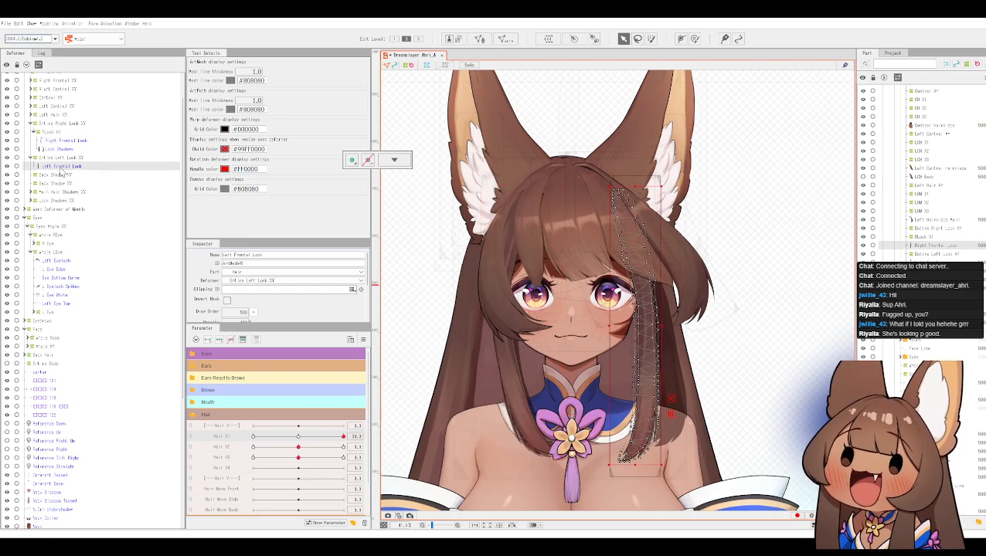
click(60, 158)
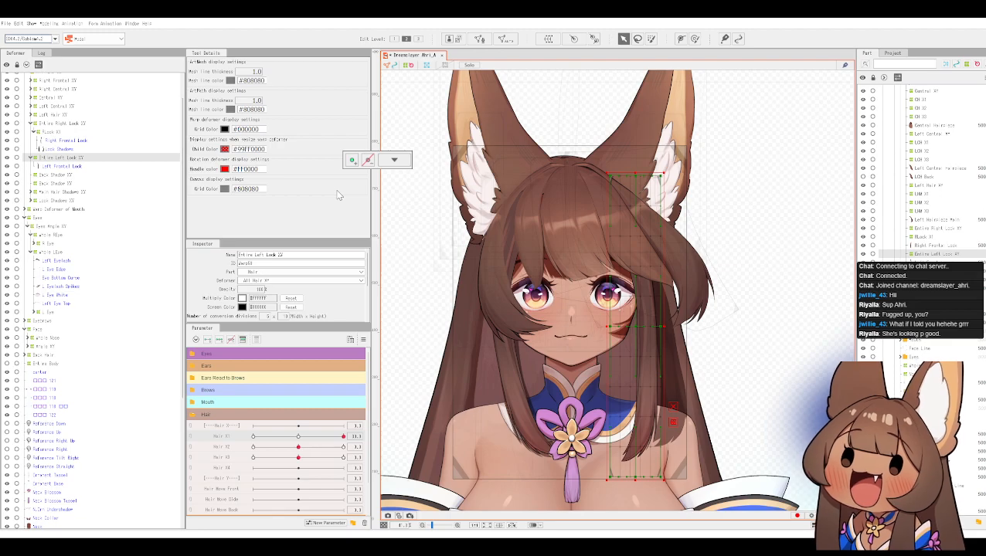
click(356, 437)
text(0)
key(Return)
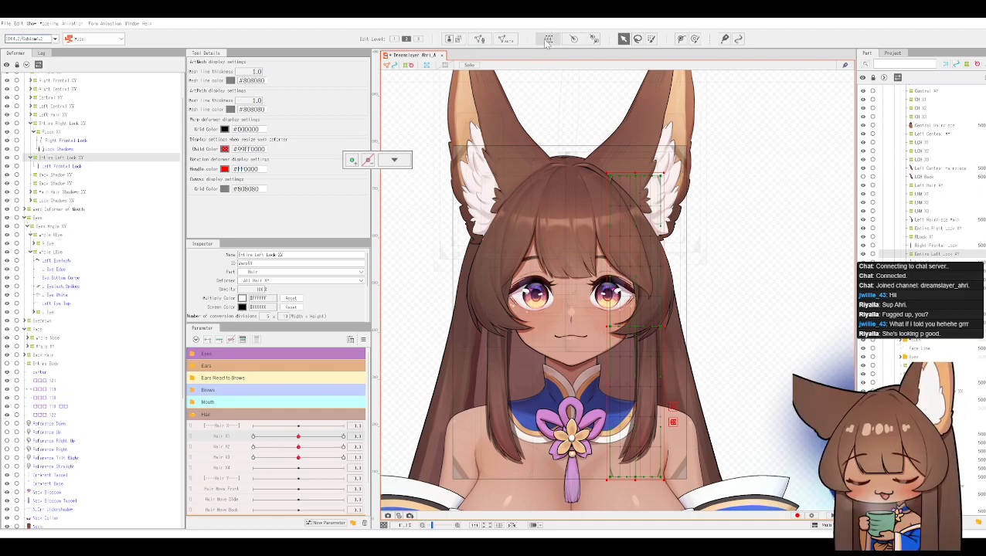
Step: Wrap the Left Frontal Lock in a warp deformer named LLock X1 and add three keys for it on Hair X1
click(70, 167)
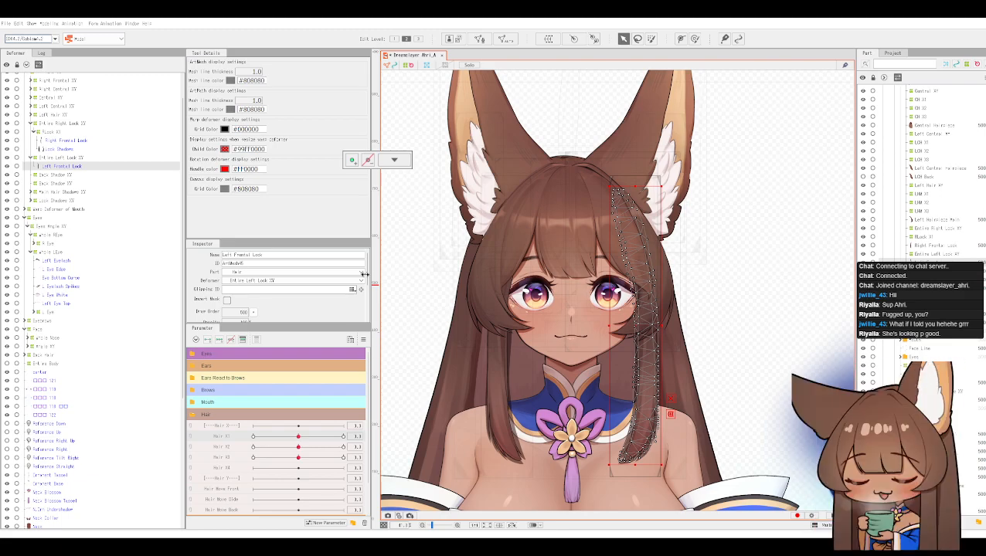
click(459, 189)
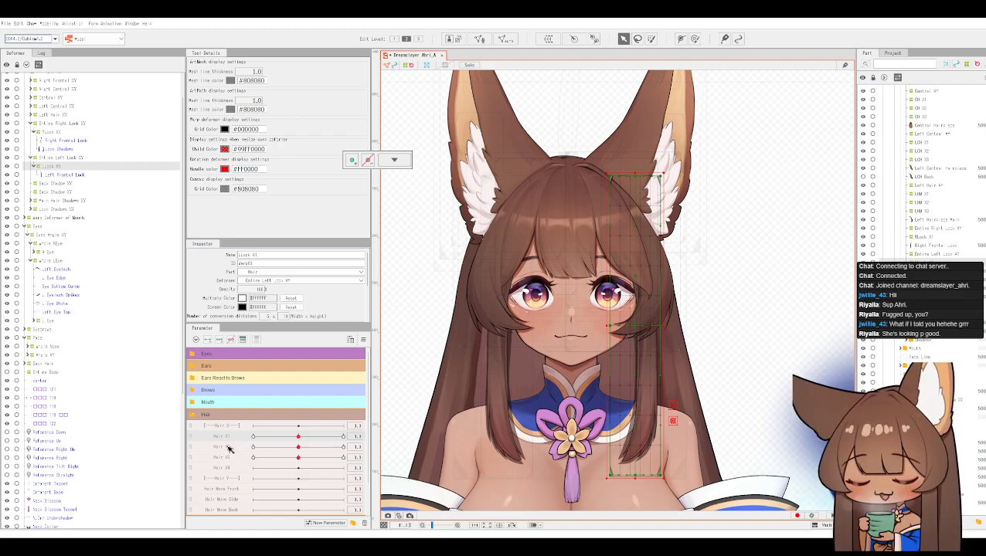
click(220, 341)
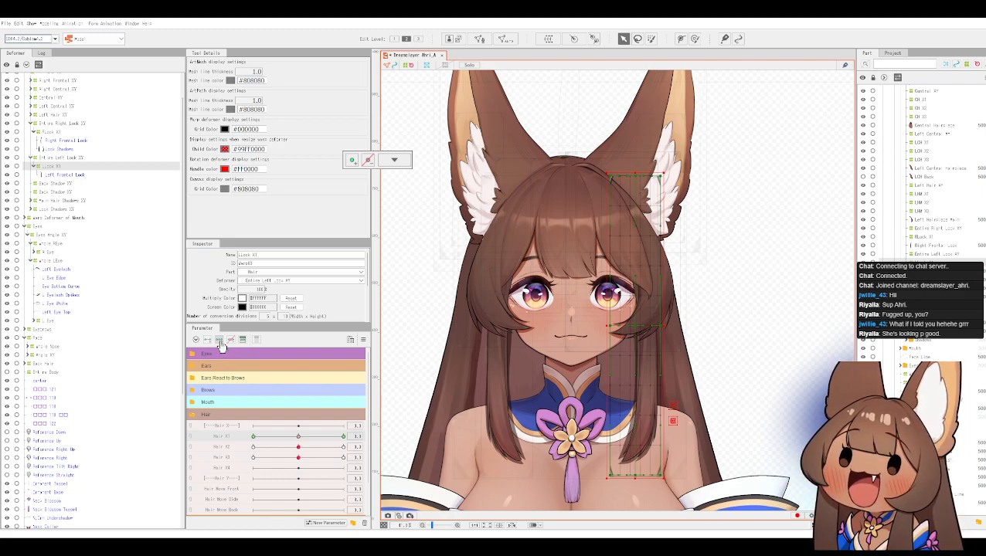
drag(299, 437, 319, 438)
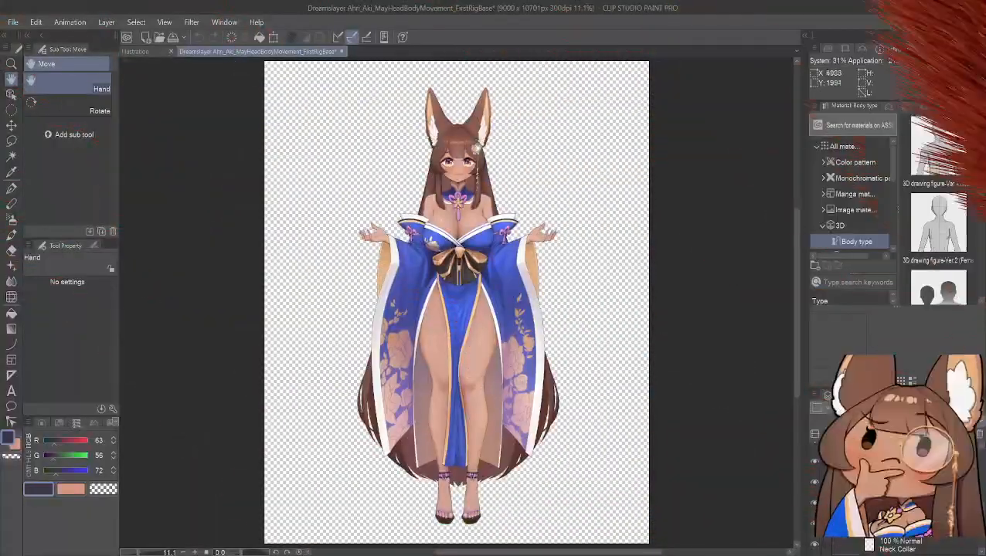
Step: Switch to the character file in Clip Studio Paint and hide the two frontal lock layers, keeping the Lock Shadows layer shown
scroll(461, 165, up, 4)
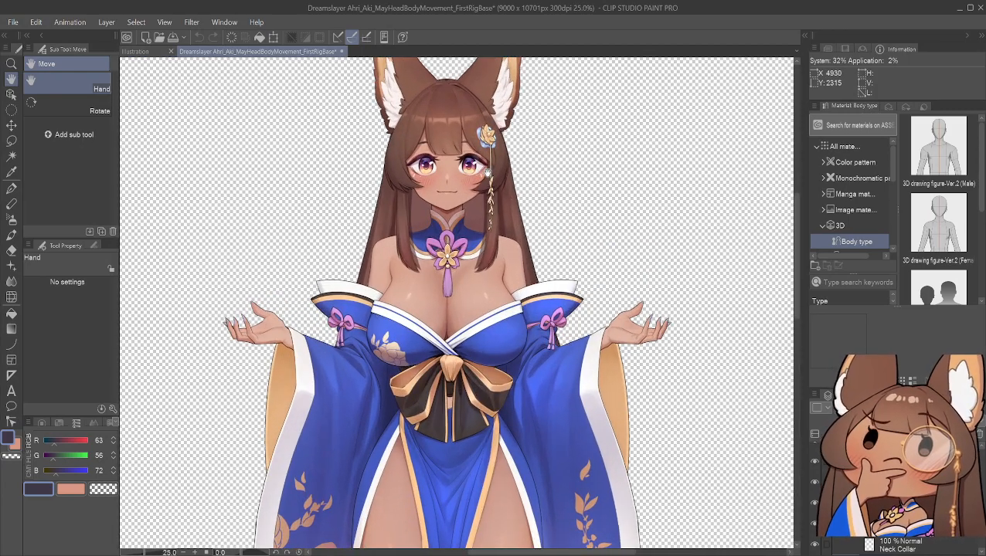
scroll(471, 255, up, 2)
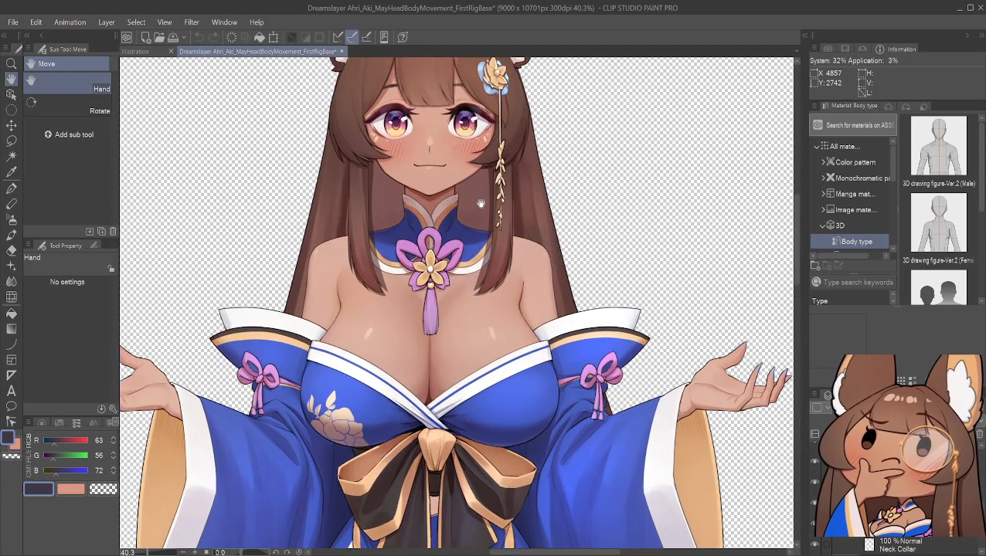
drag(517, 318, 546, 435)
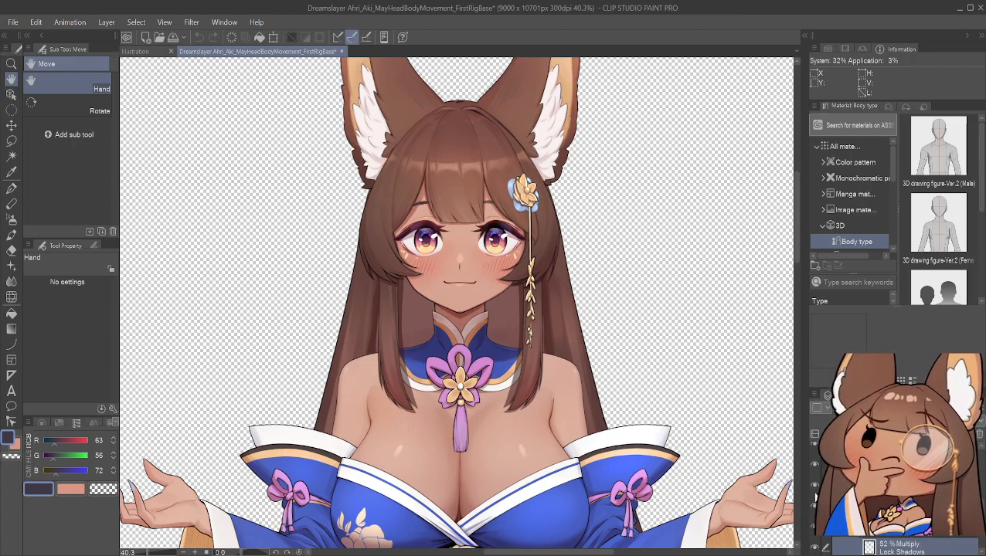
click(815, 493)
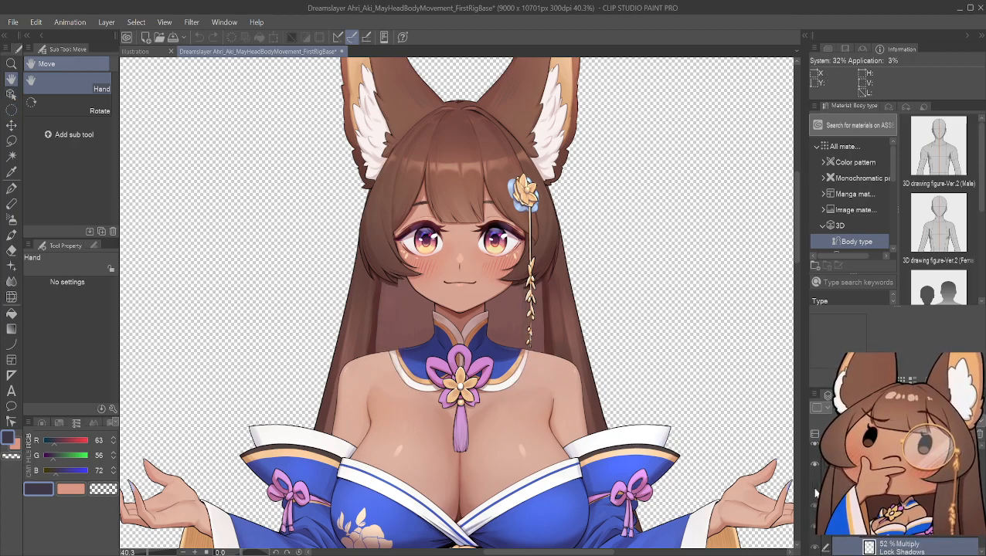
click(816, 491)
click(816, 508)
click(816, 528)
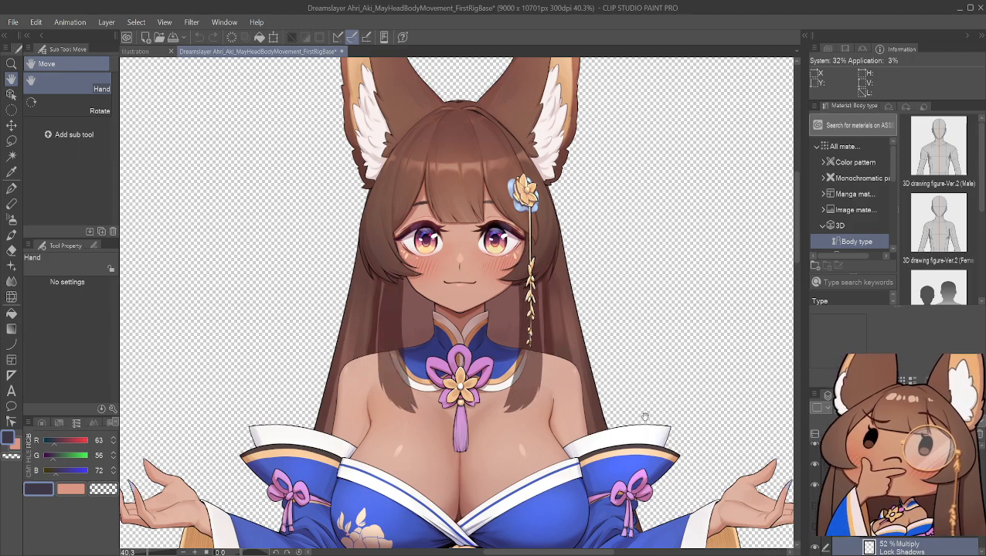
Step: Hide the face, its features, the eyes and the front hair to expose the full lock shadows
scroll(527, 323, up, 2)
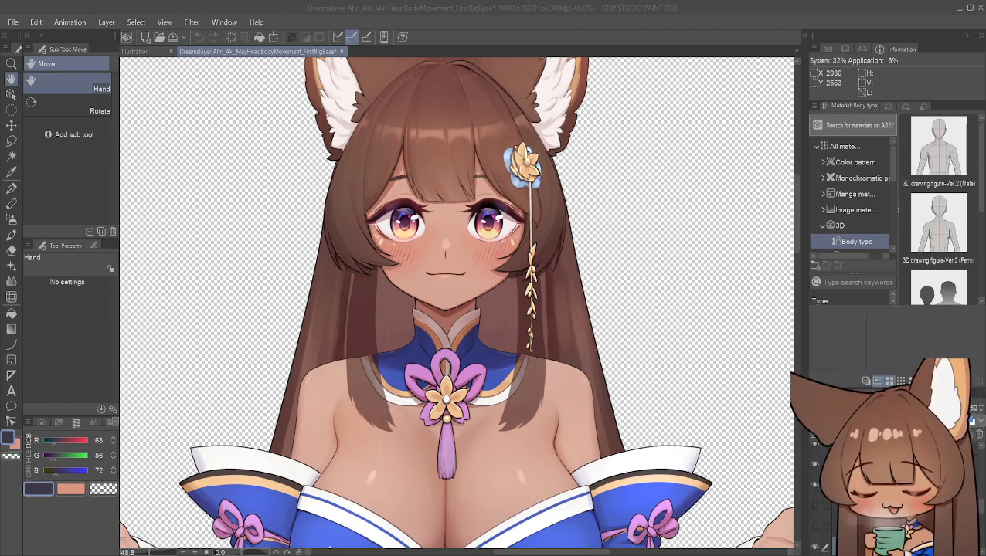
scroll(348, 332, up, 1)
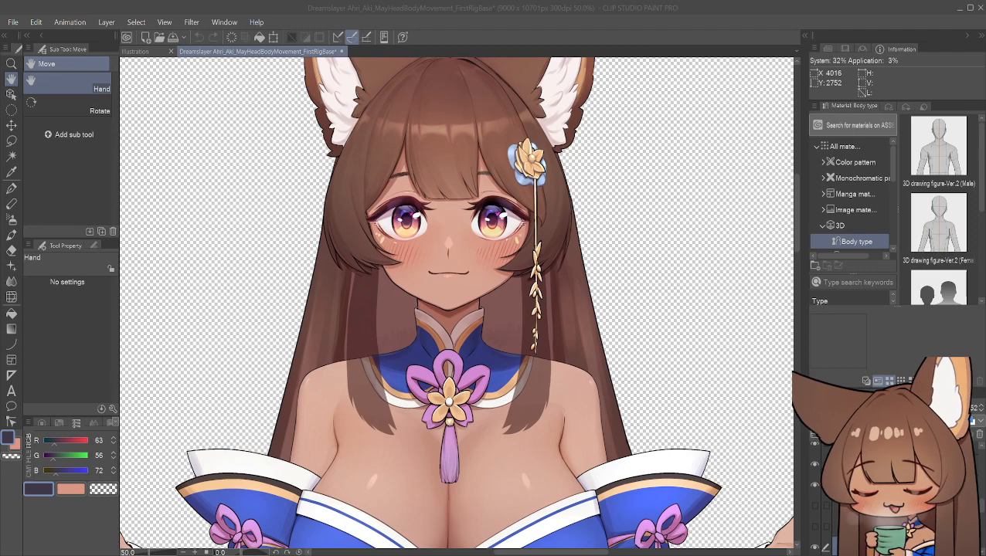
scroll(347, 310, up, 1)
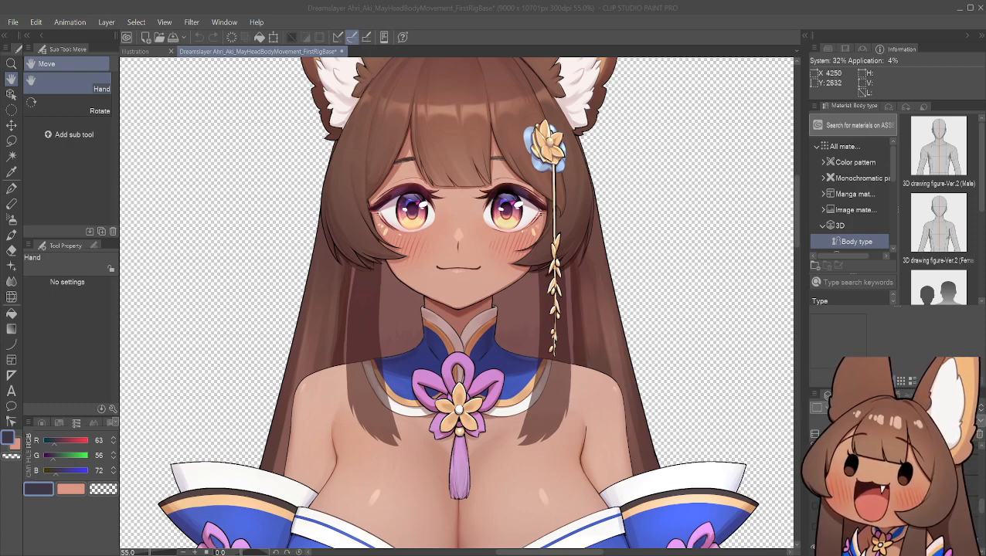
scroll(390, 286, up, 1)
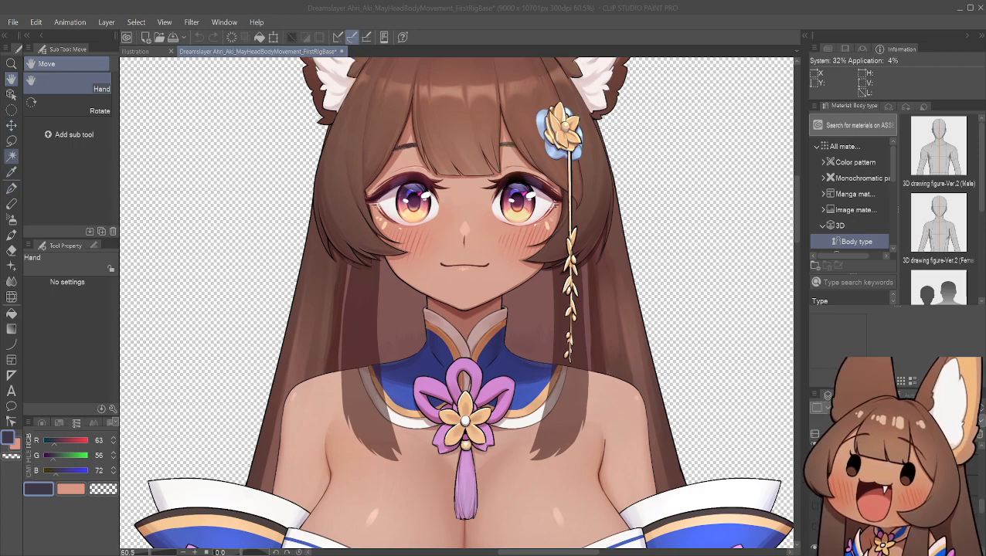
click(220, 216)
drag(226, 238, 229, 280)
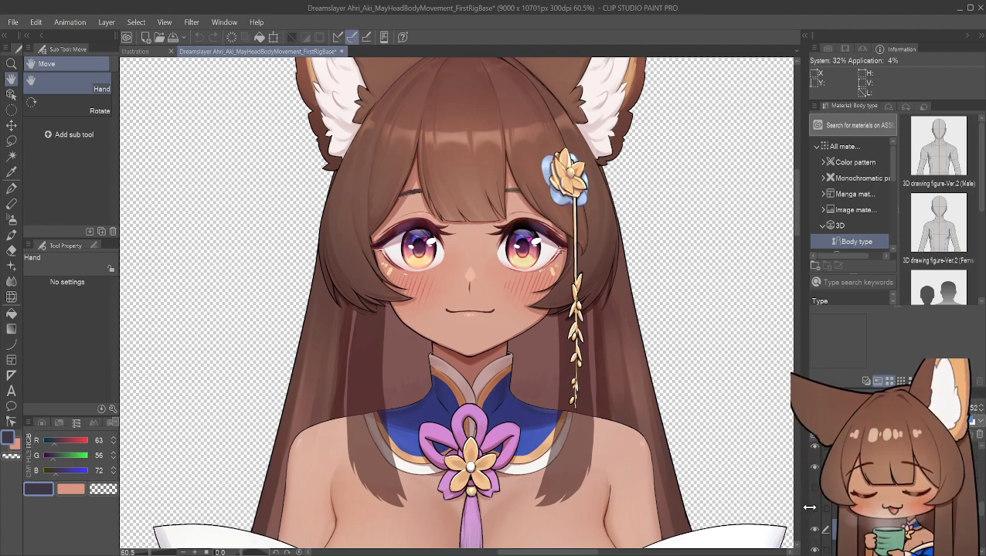
scroll(334, 317, up, 1)
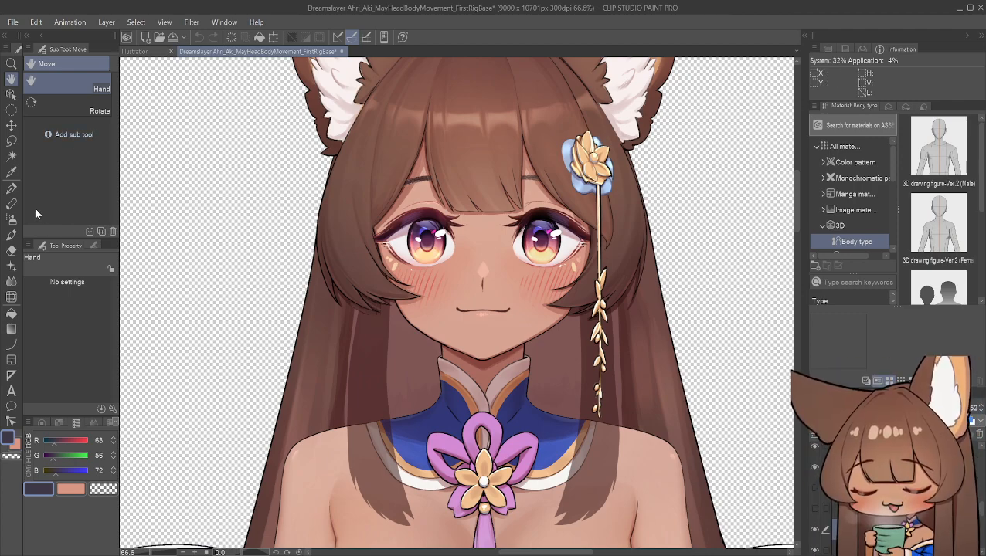
click(814, 464)
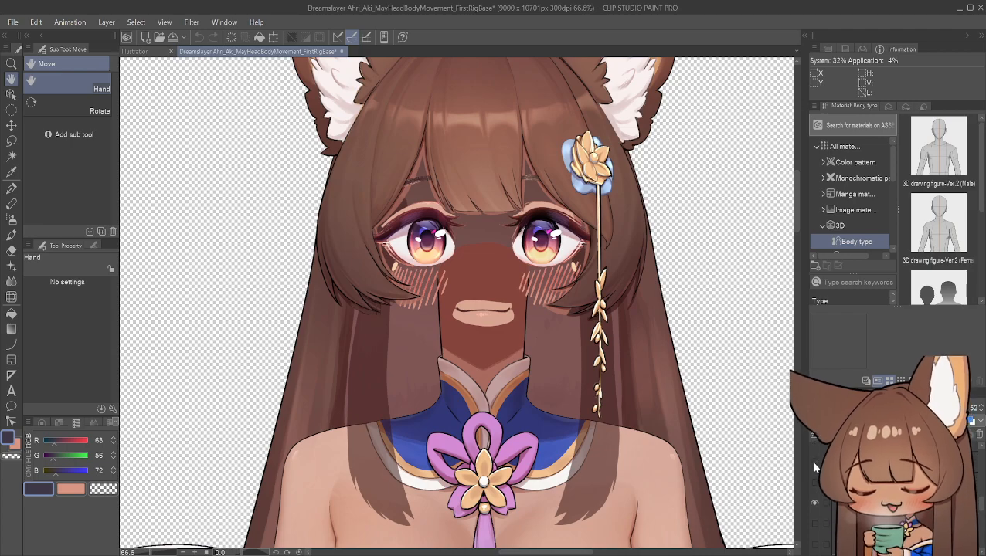
click(814, 465)
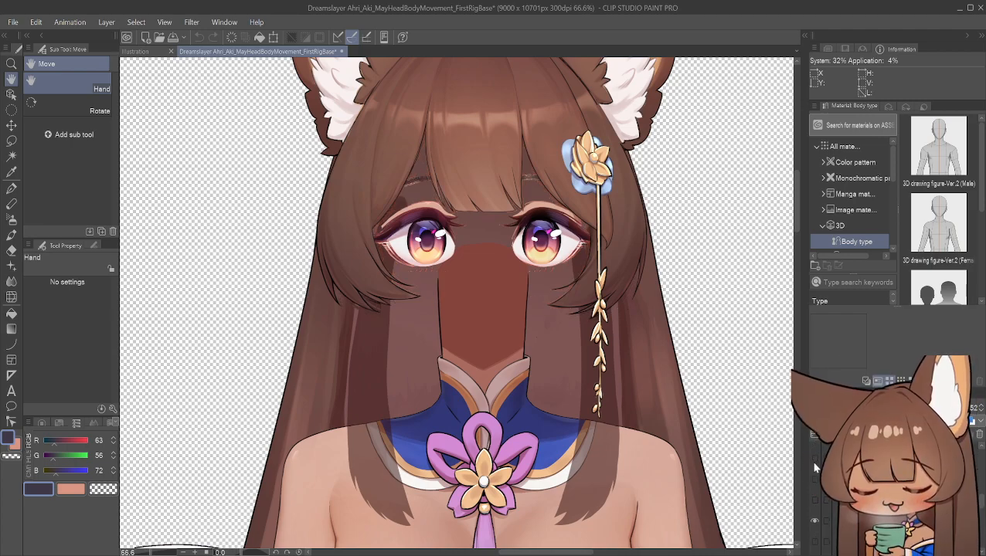
click(813, 462)
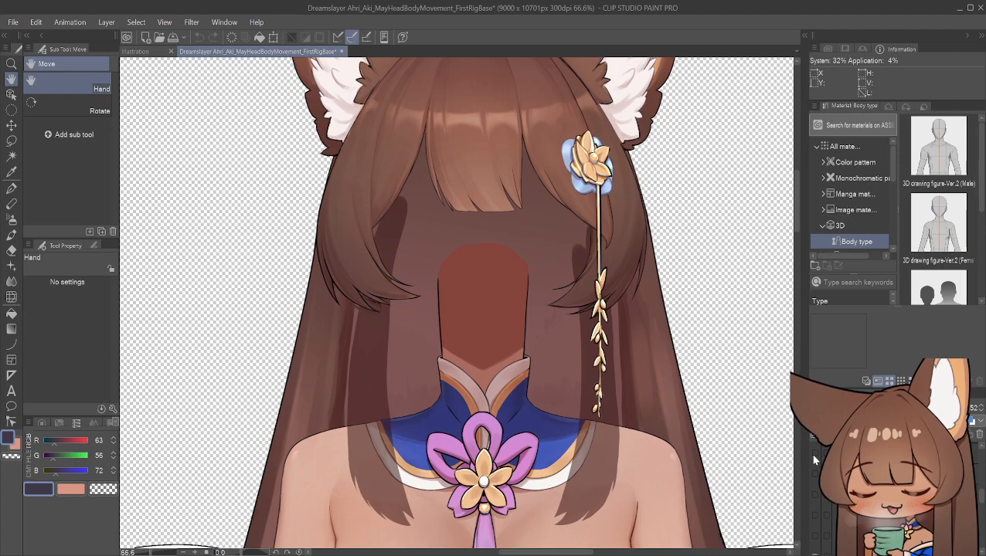
click(814, 459)
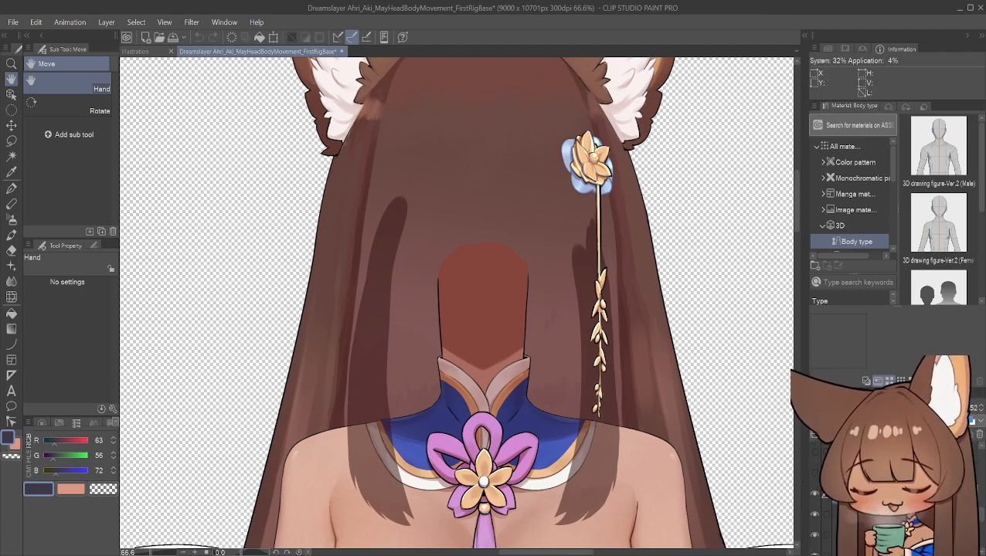
Step: Auto-select the lock shadow on the left side of the canvas, referring to the editing layer only
click(9, 161)
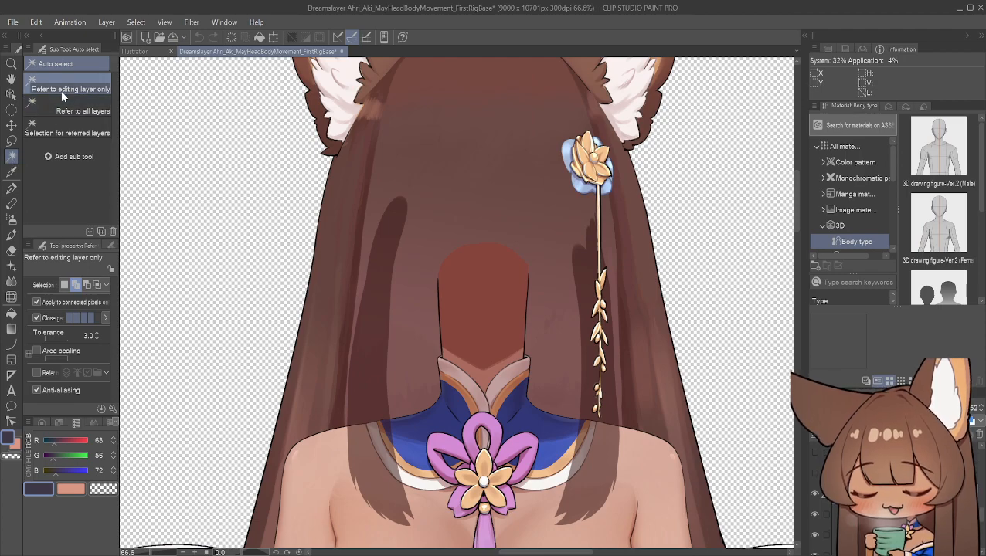
click(374, 293)
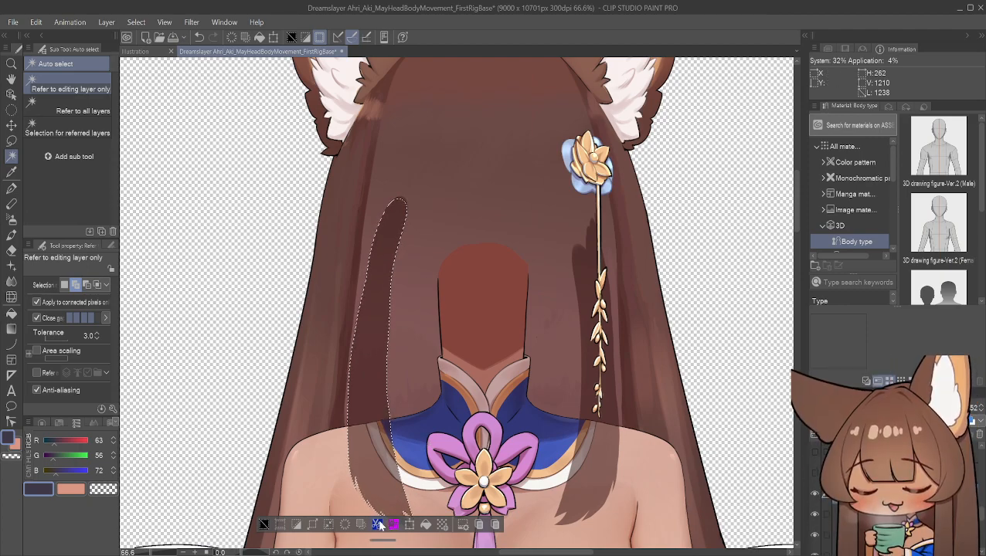
scroll(399, 198, up, 5)
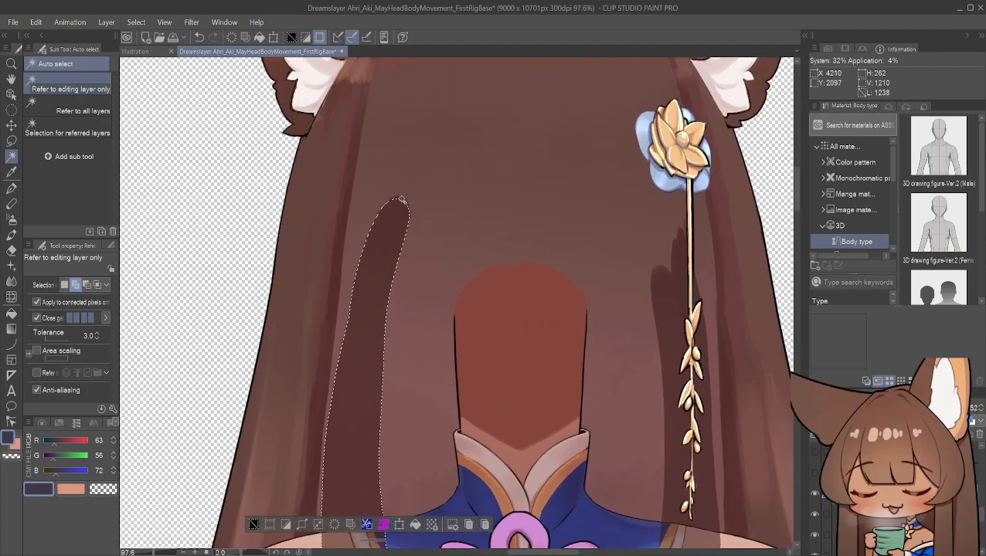
scroll(400, 198, up, 1)
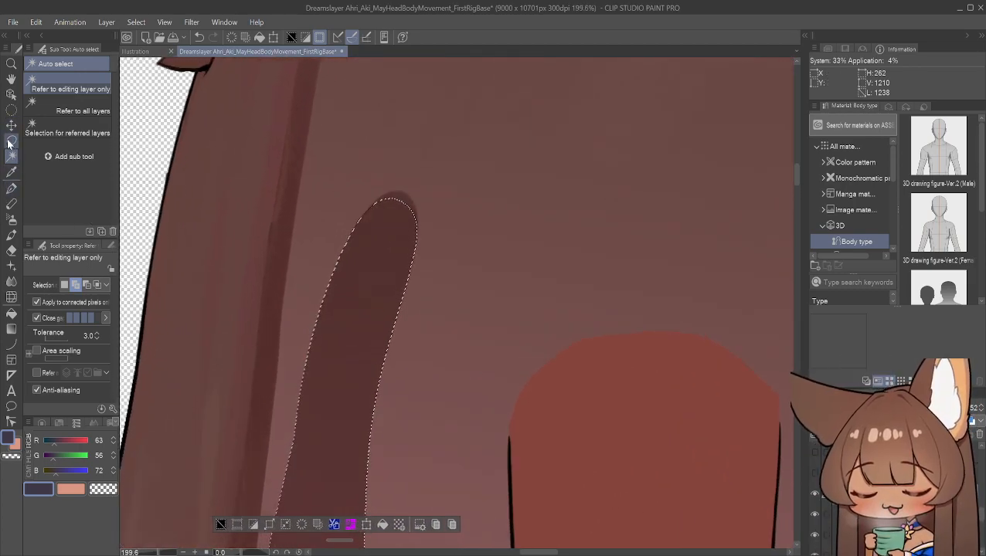
Step: Trace along the faded tip of the selected lock shadow with the Selection pen to extend the selection
click(10, 142)
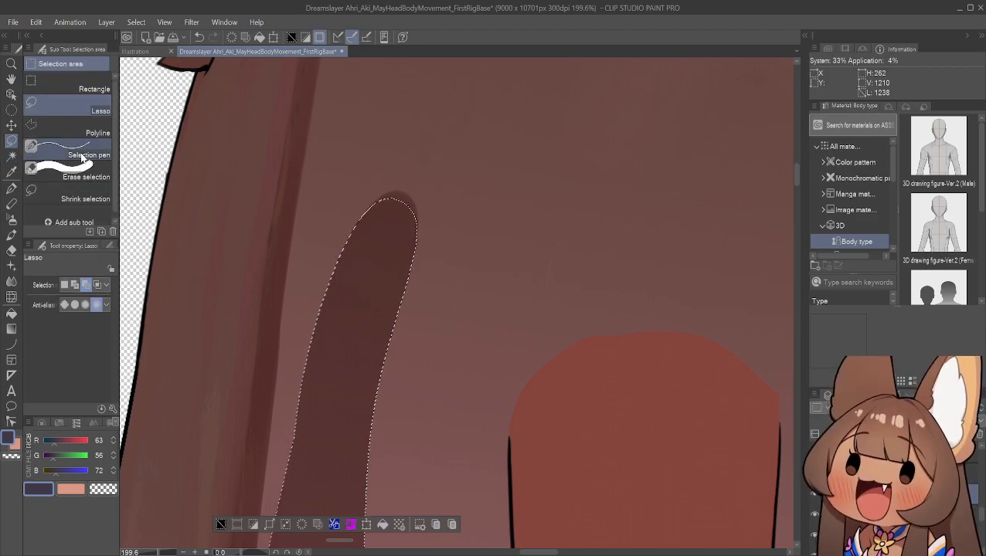
click(78, 154)
scroll(418, 163, up, 3)
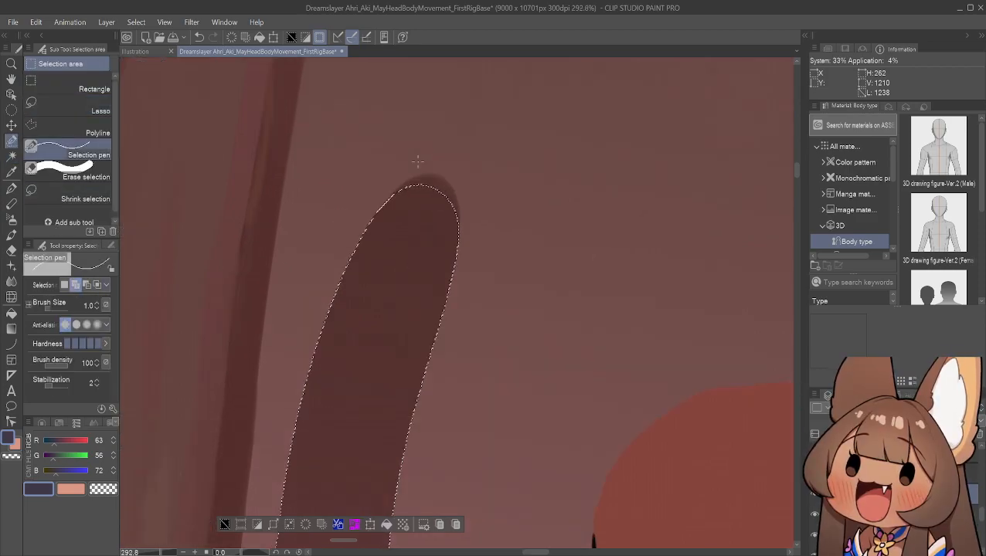
scroll(417, 163, up, 5)
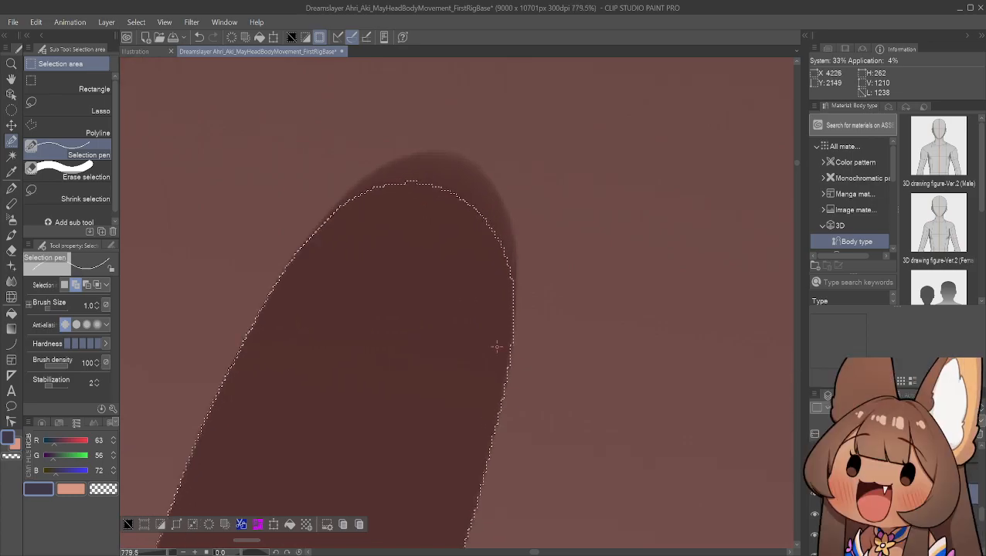
scroll(498, 349, up, 1)
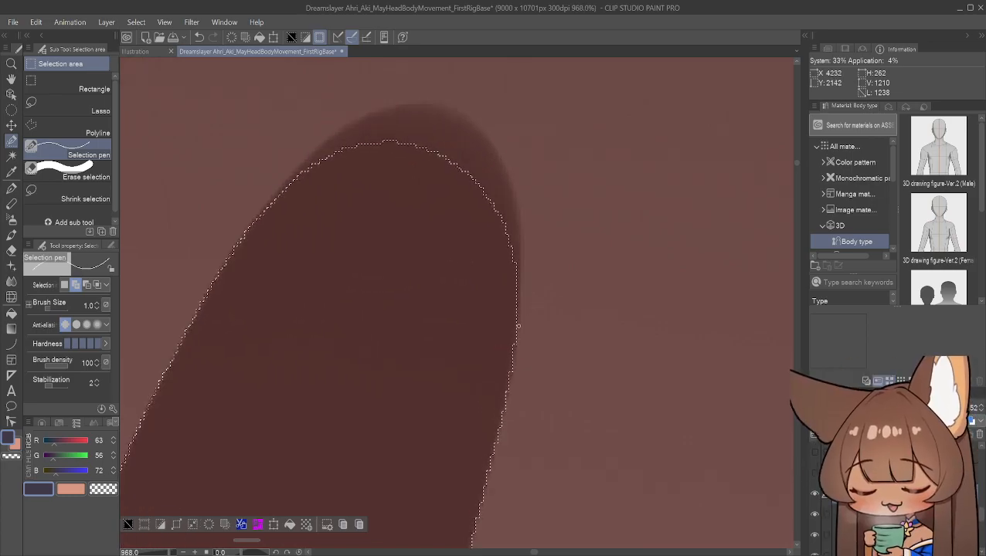
mouse_move(518, 323)
mouse_down()
mouse_move(510, 223)
mouse_move(486, 172)
mouse_move(420, 140)
mouse_move(317, 161)
mouse_up()
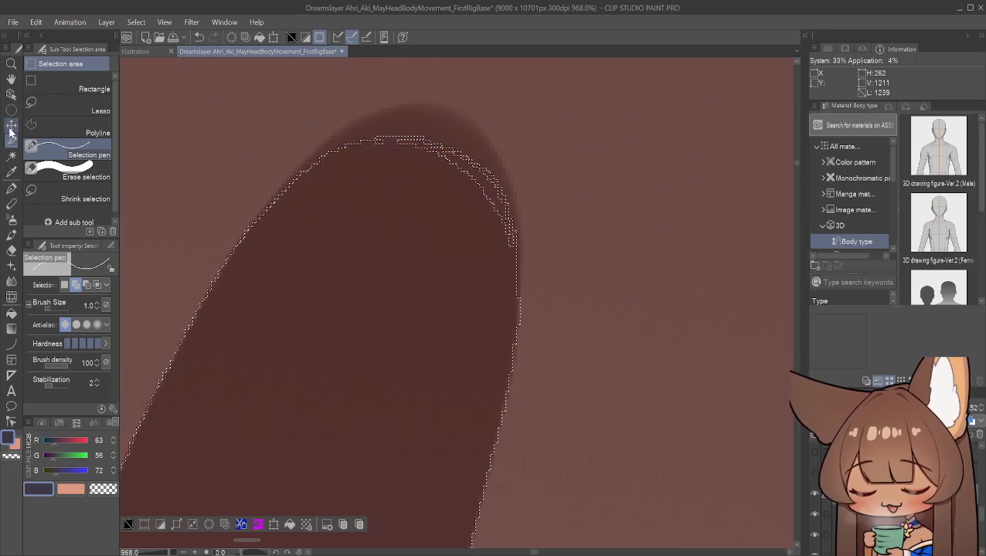
Step: Add the remaining faded areas of the shadow's tip to the selection with Auto select, raising its tolerance to 5.0
click(11, 156)
click(451, 133)
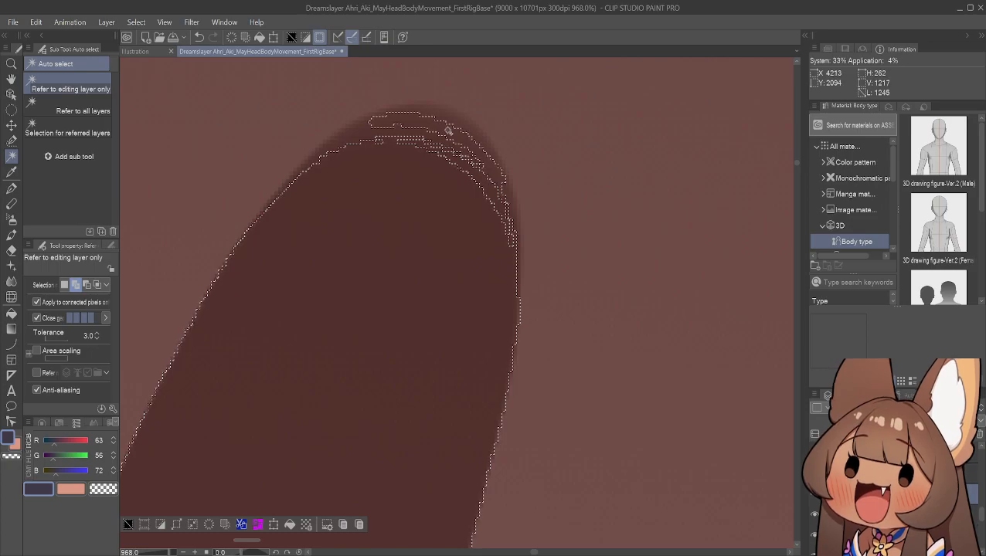
click(435, 142)
click(426, 150)
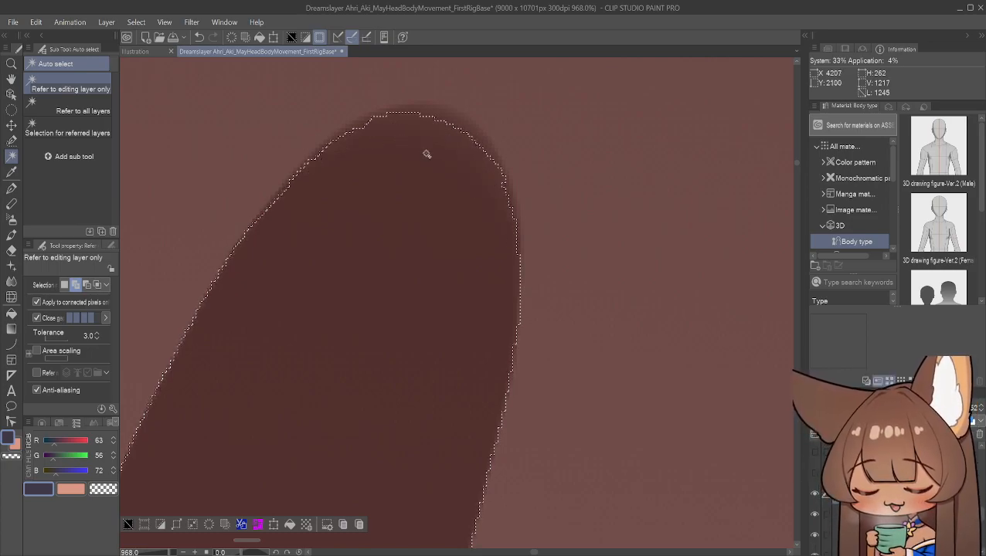
click(435, 115)
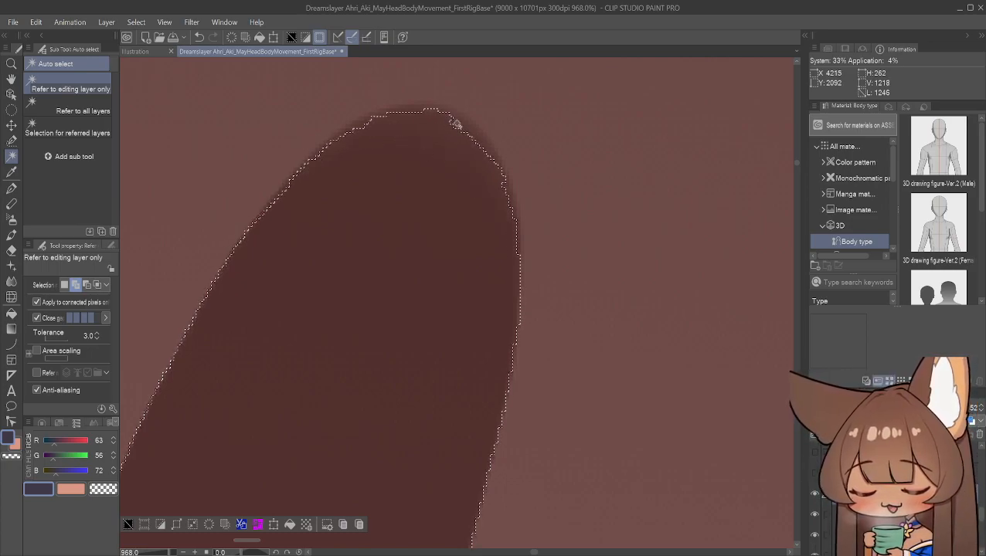
click(97, 334)
click(98, 334)
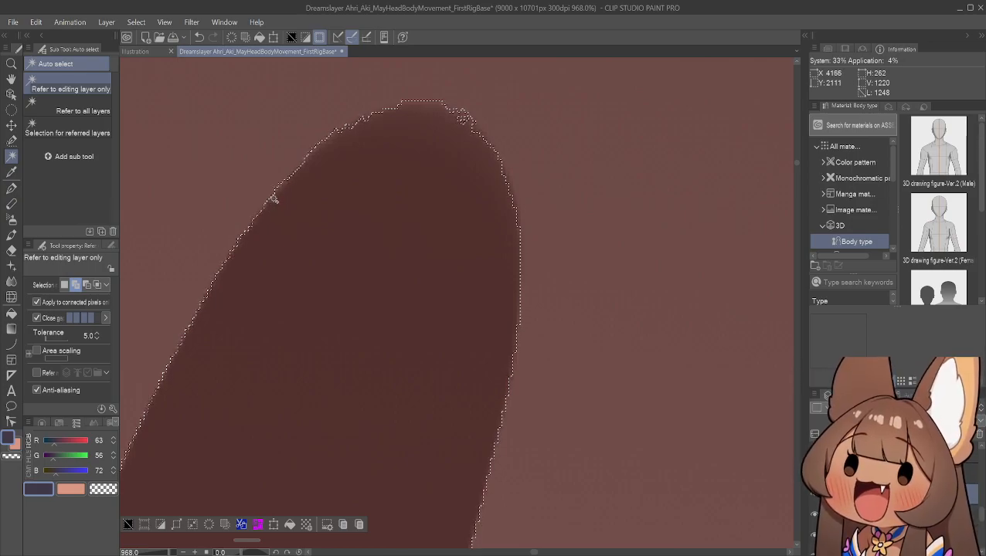
scroll(334, 313, down, 3)
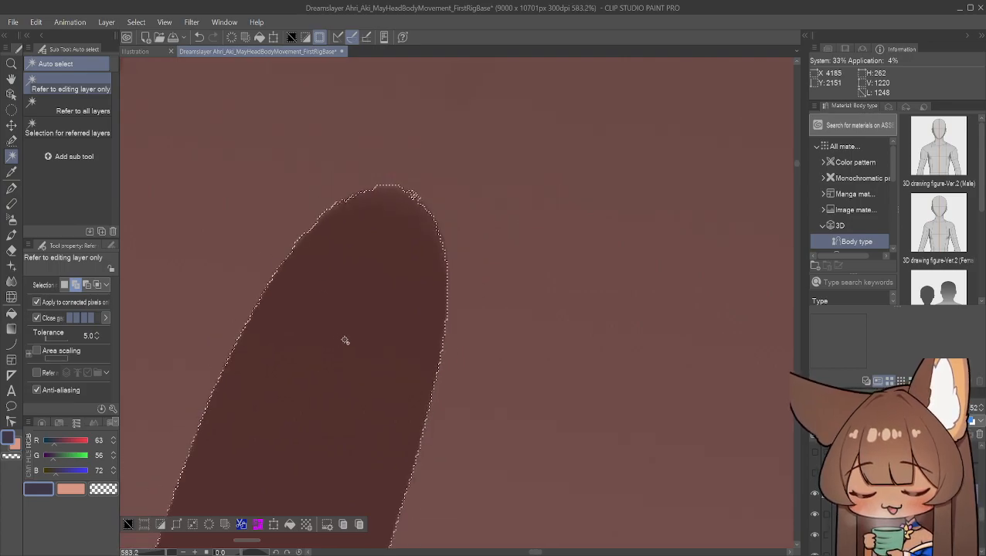
scroll(416, 203, up, 1)
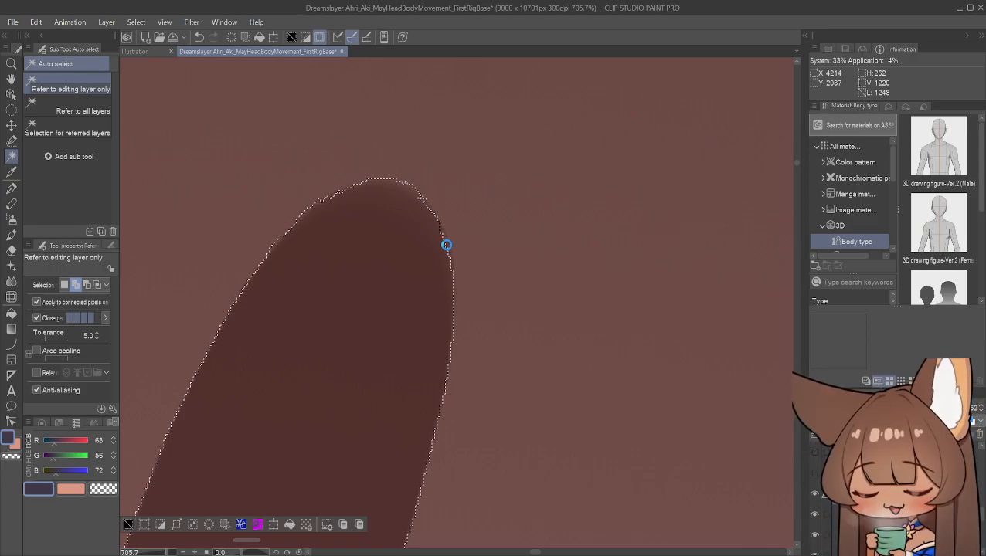
key(ctrl+a)
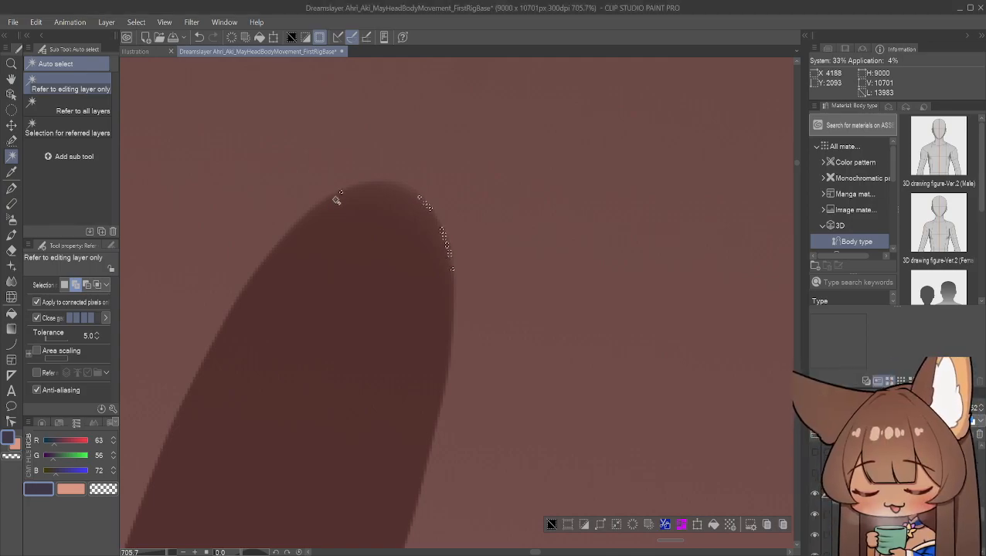
scroll(337, 203, down, 6)
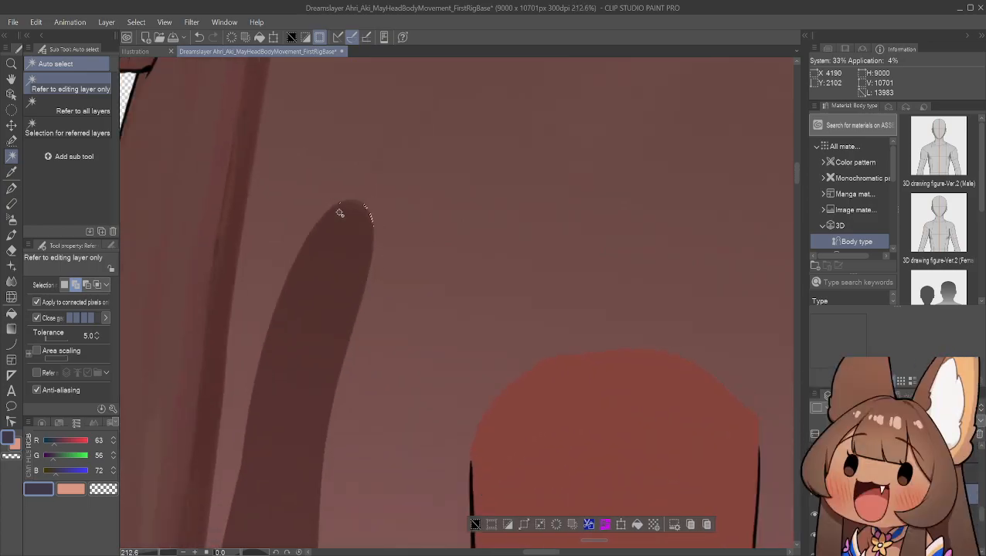
scroll(339, 213, down, 2)
click(339, 213)
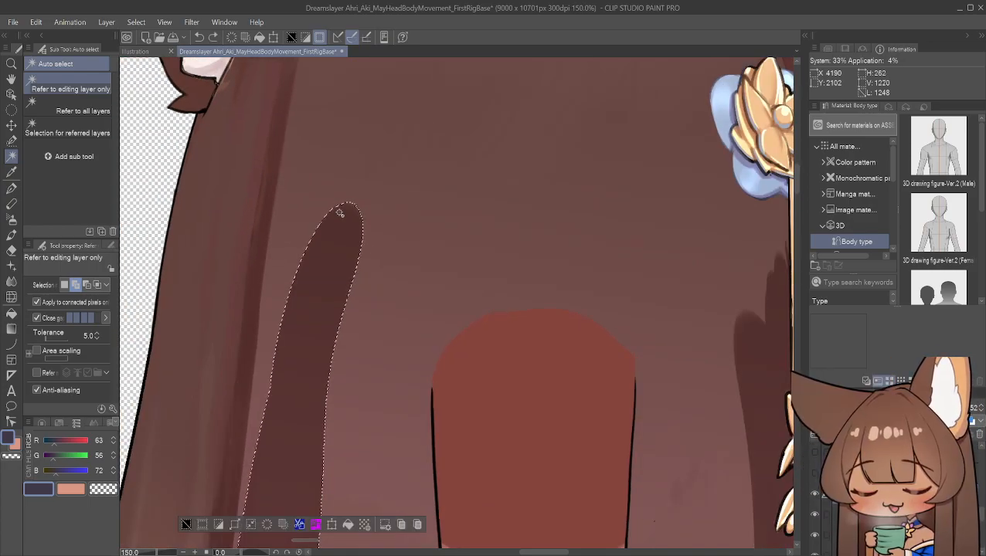
Step: Check the selection down to the shadow's lower strands and separate the selected lock shadow onto its own layer
scroll(311, 462, down, 2)
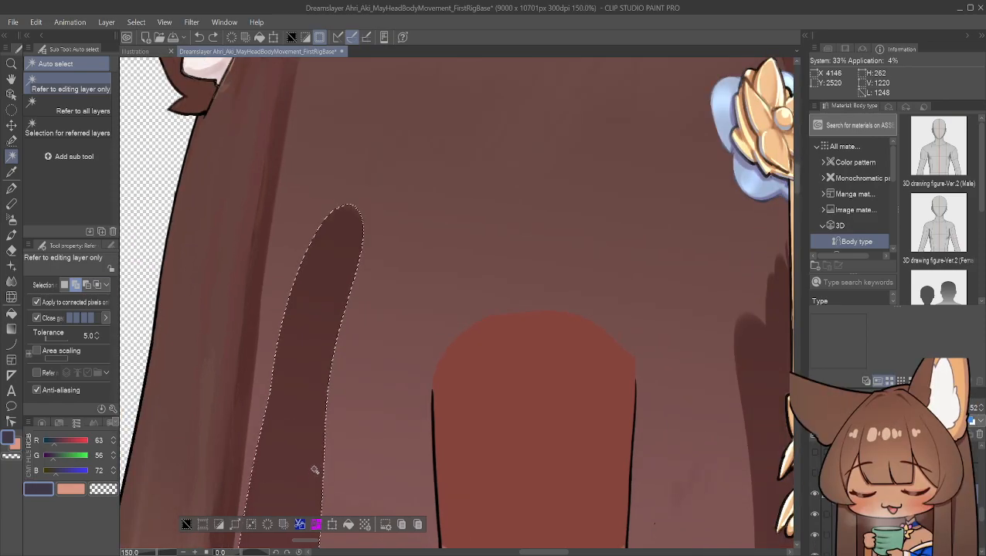
click(12, 80)
scroll(335, 138, down, 6)
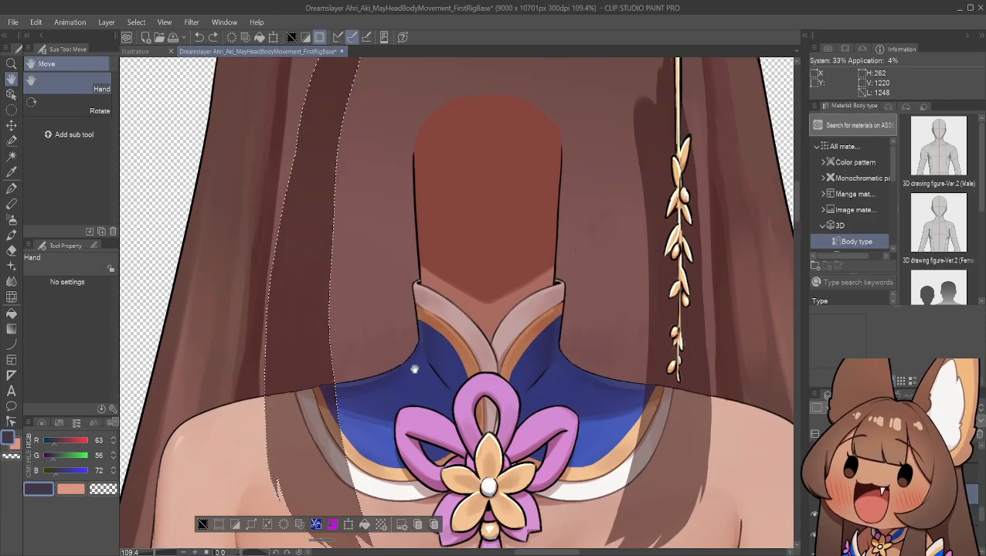
scroll(379, 282, up, 2)
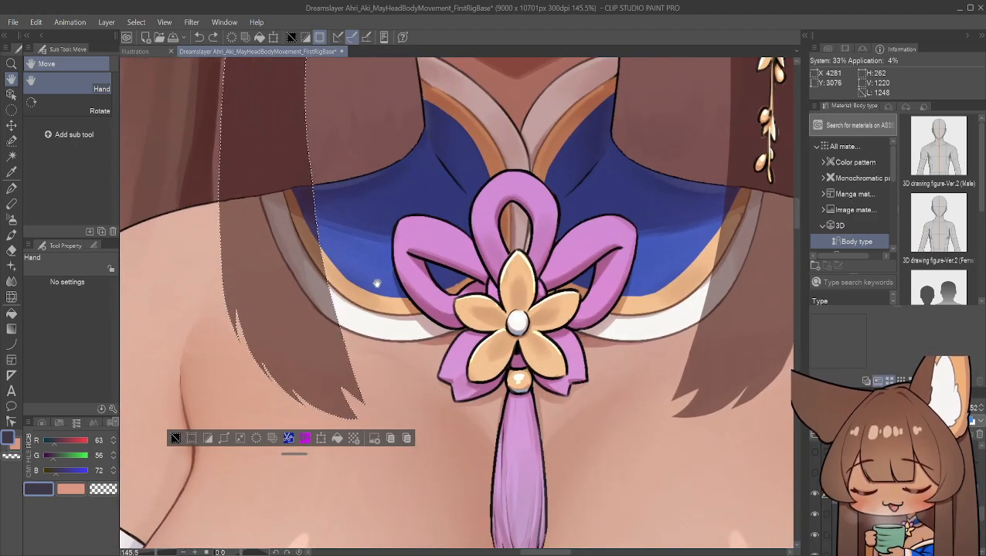
scroll(456, 133, down, 2)
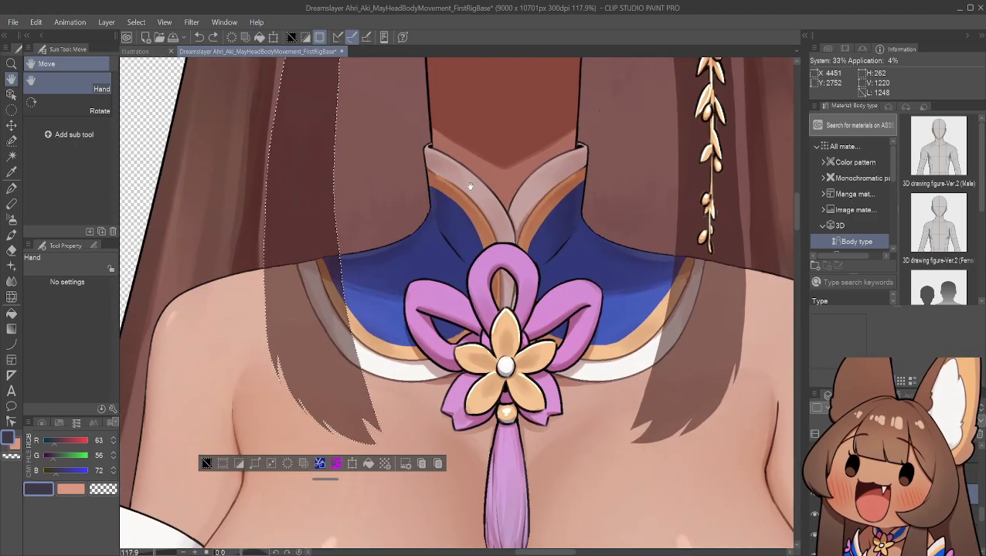
drag(456, 365, 456, 374)
scroll(454, 360, down, 2)
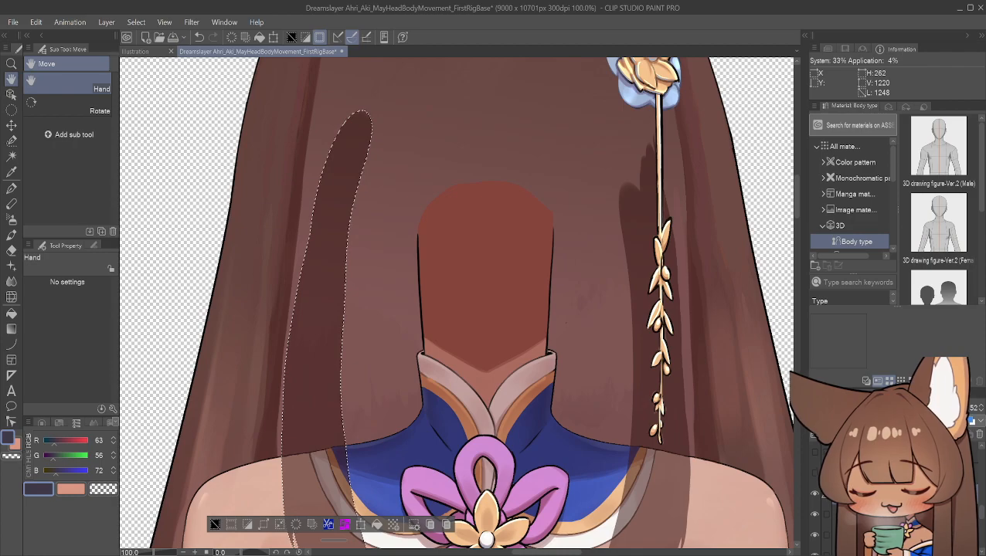
Step: Toggle the visibility of the right-side lock shadow's layer to check that the two shadows are separated
click(816, 516)
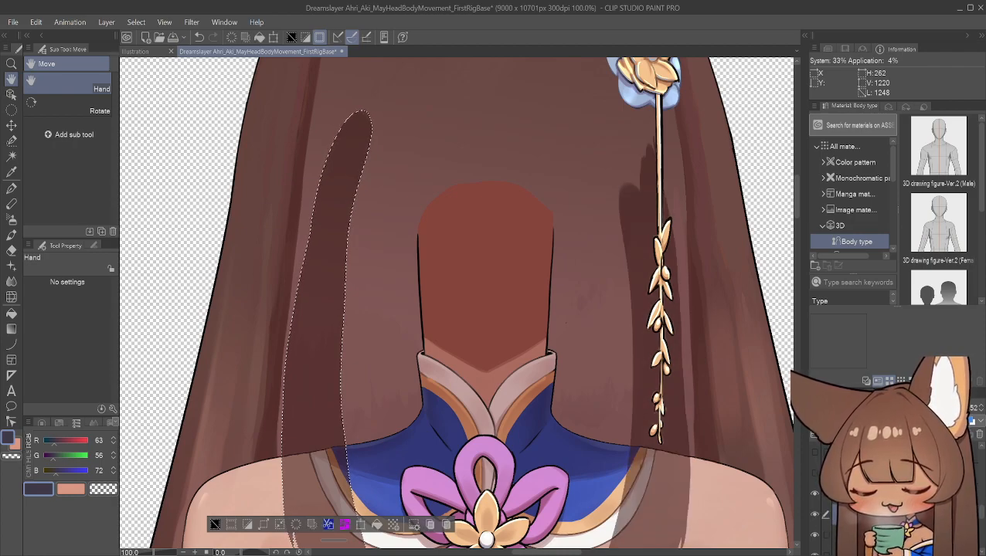
click(816, 516)
click(816, 515)
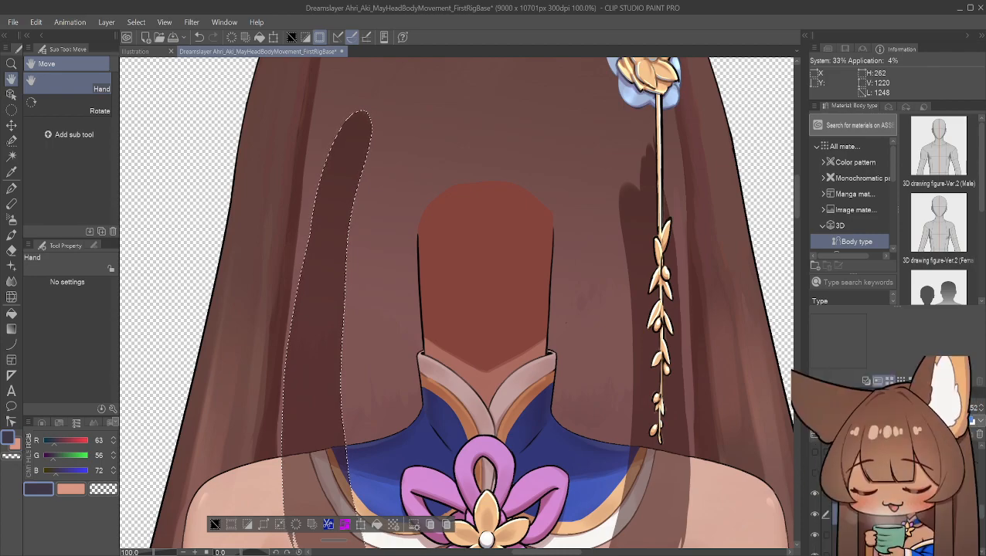
click(817, 522)
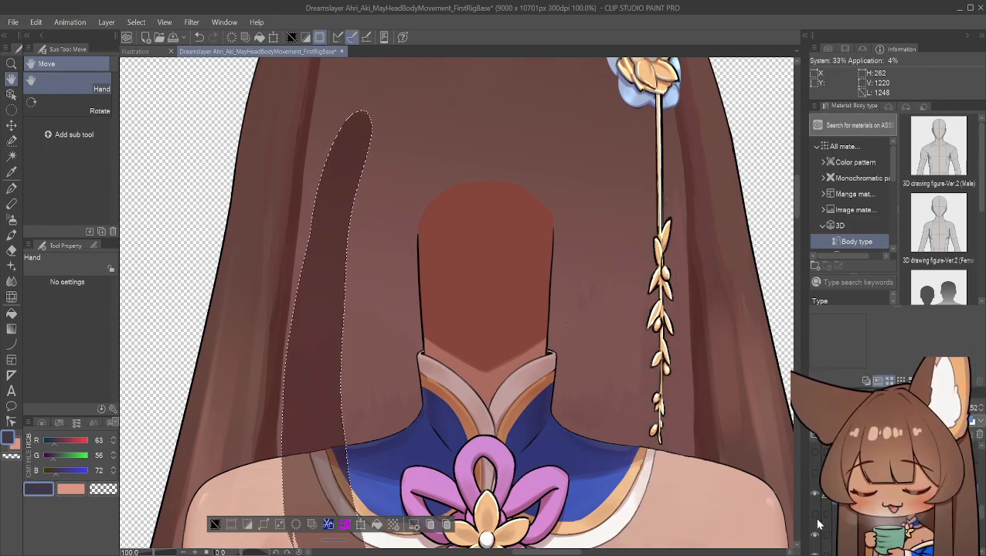
click(818, 523)
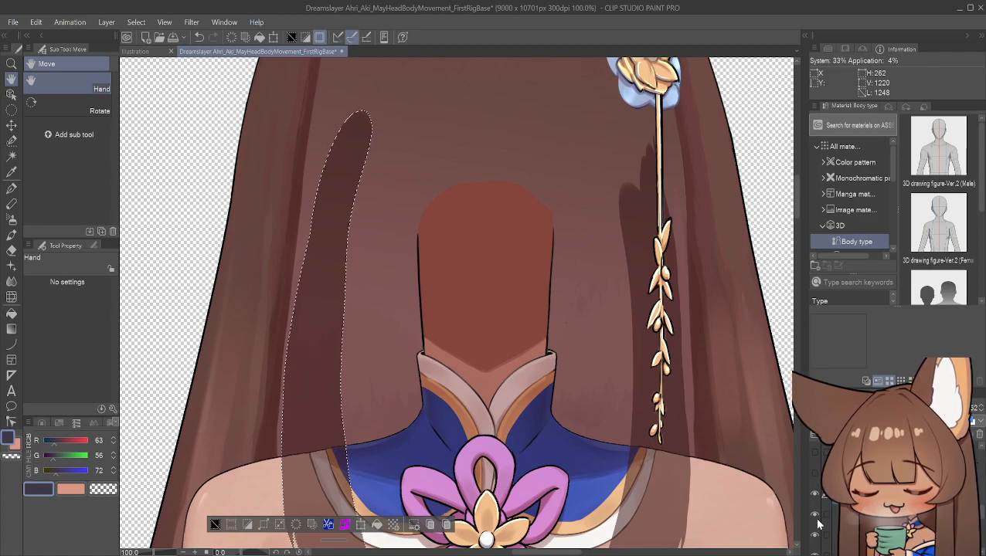
Step: Hide the separated left-side lock shadow layer and clear the selection
click(817, 497)
click(818, 498)
click(818, 499)
click(818, 499)
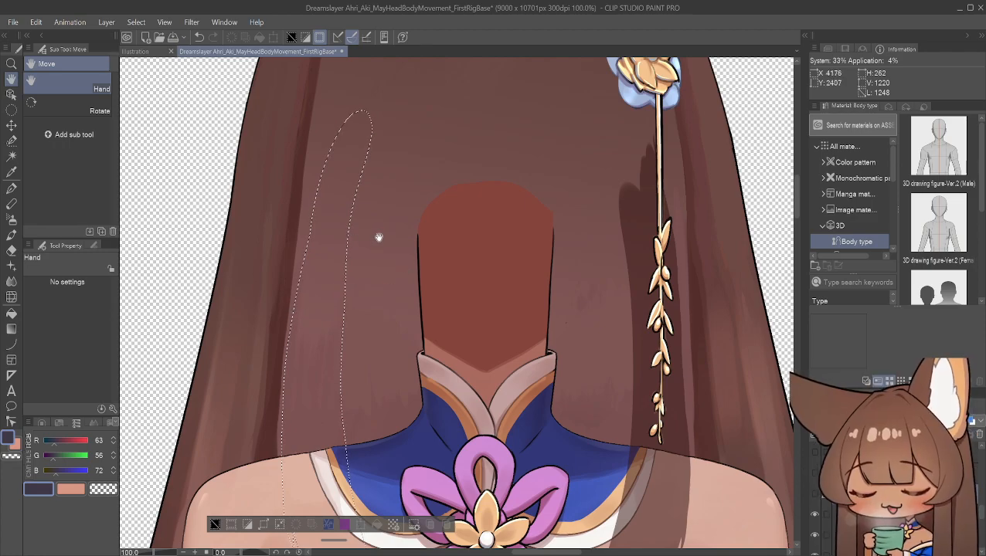
click(215, 528)
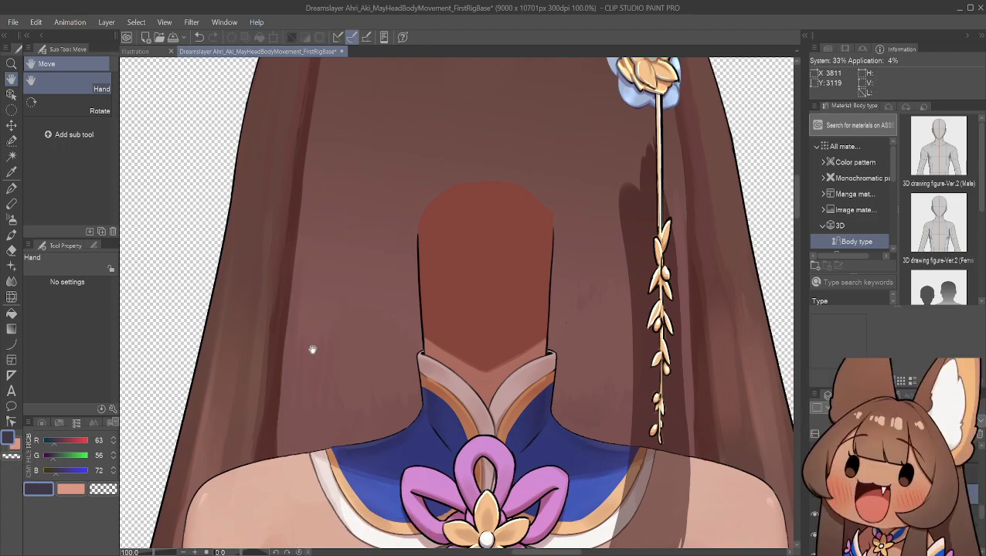
Step: Examine the area the left-side shadow occupied for leftover pixels, toggling the remaining shadow layer's visibility
scroll(431, 301, up, 3)
scroll(433, 300, up, 3)
drag(442, 304, 423, 263)
scroll(423, 264, down, 2)
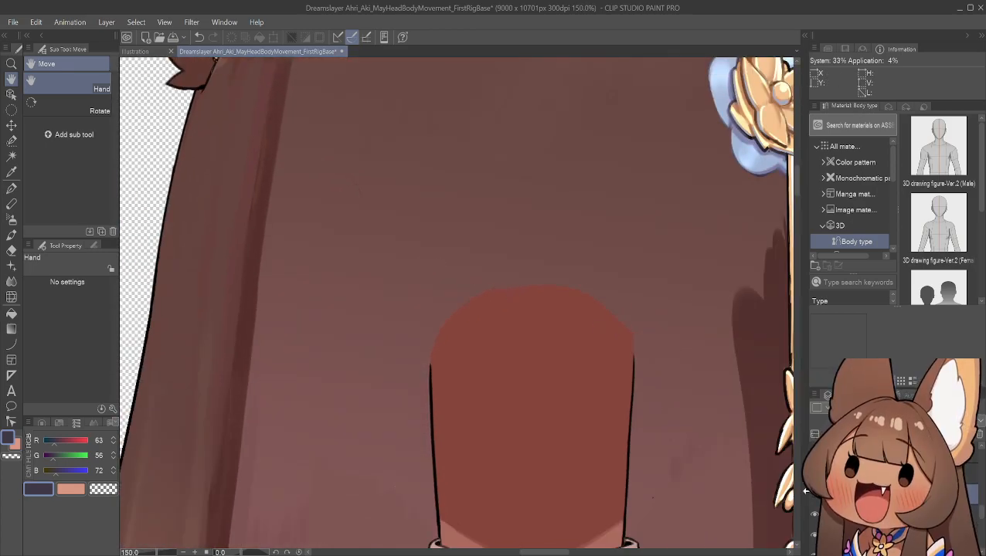
click(816, 515)
click(816, 515)
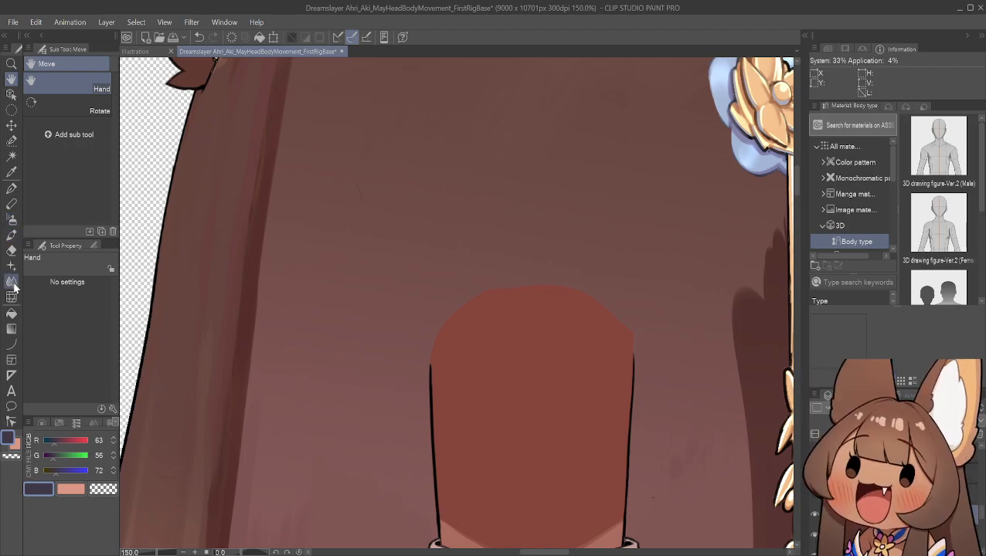
Step: Use the Soft eraser at brush size 315.6 to clear leftover traces of the left-side shadow from the remaining shadow layer
click(12, 249)
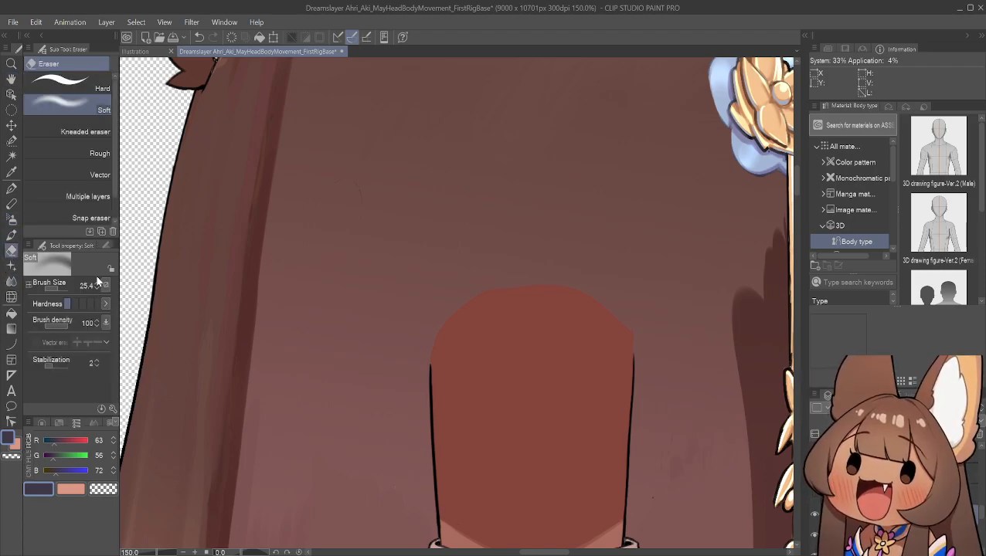
click(64, 286)
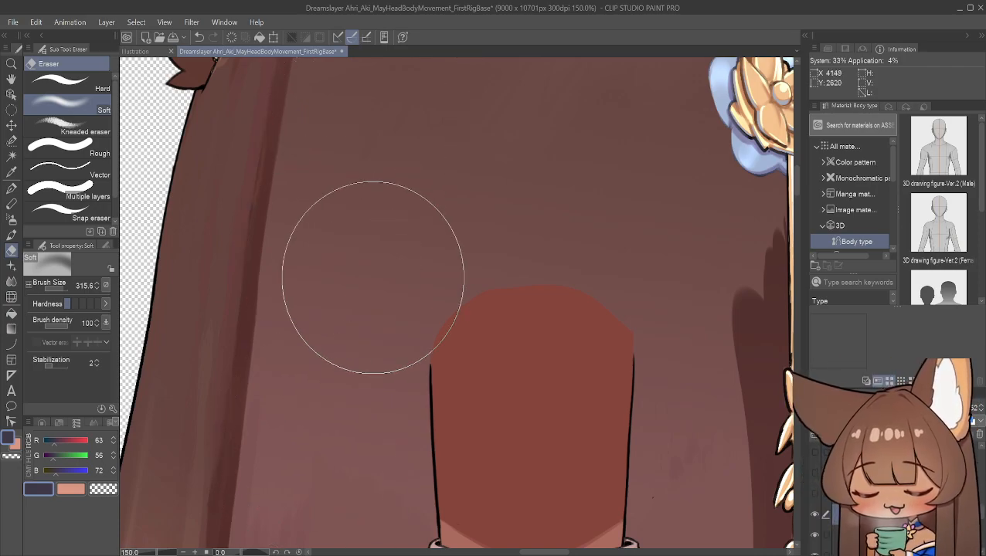
scroll(374, 265, down, 5)
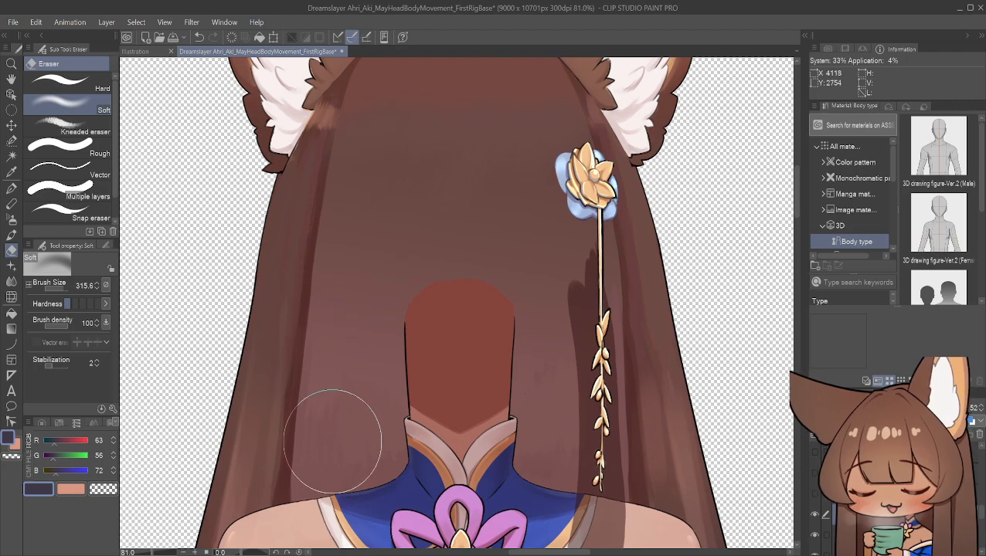
scroll(313, 421, down, 2)
scroll(313, 421, down, 1)
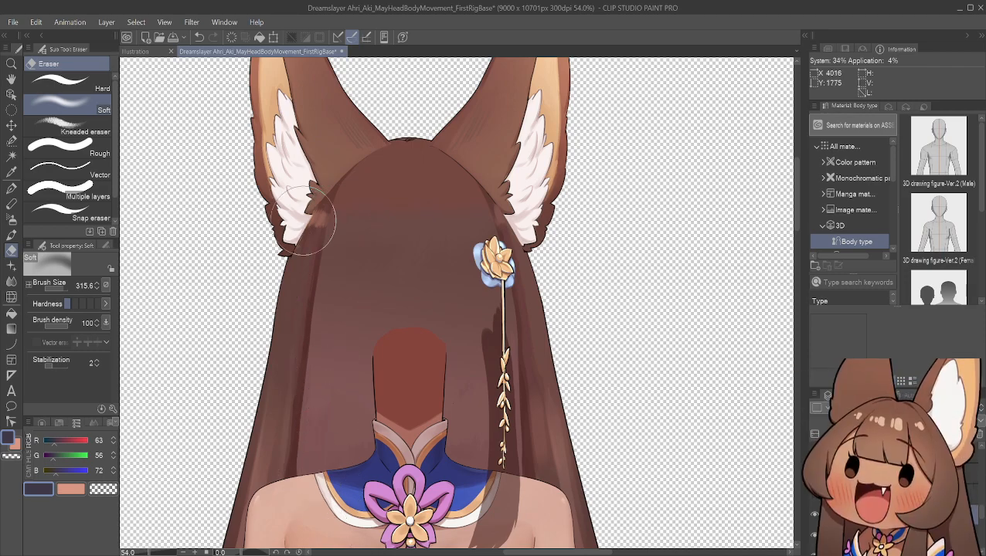
Step: Reduce the Soft eraser's brush size to 1.0 and toggle the lock shadow layers' visibility to check the separation
scroll(379, 350, up, 3)
scroll(379, 352, up, 1)
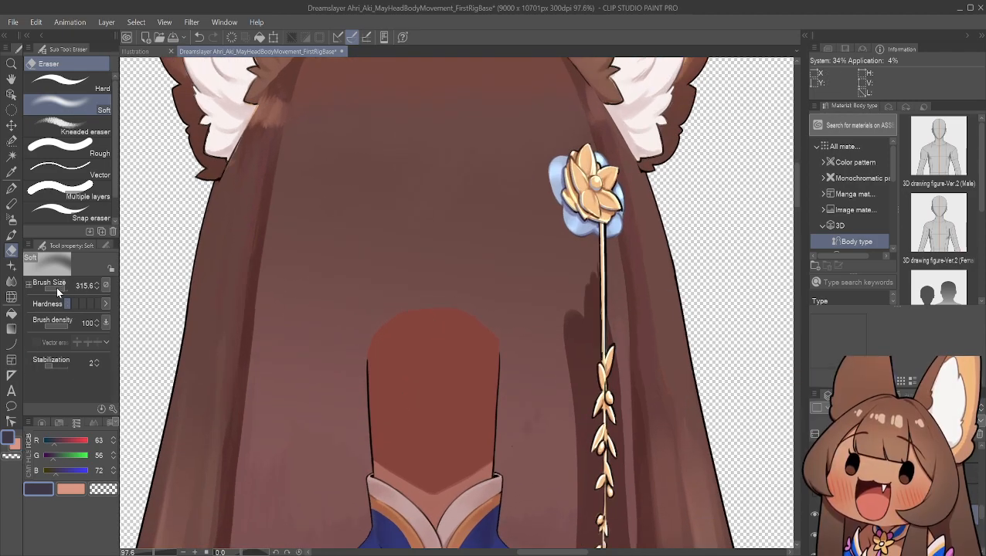
drag(63, 287, 49, 288)
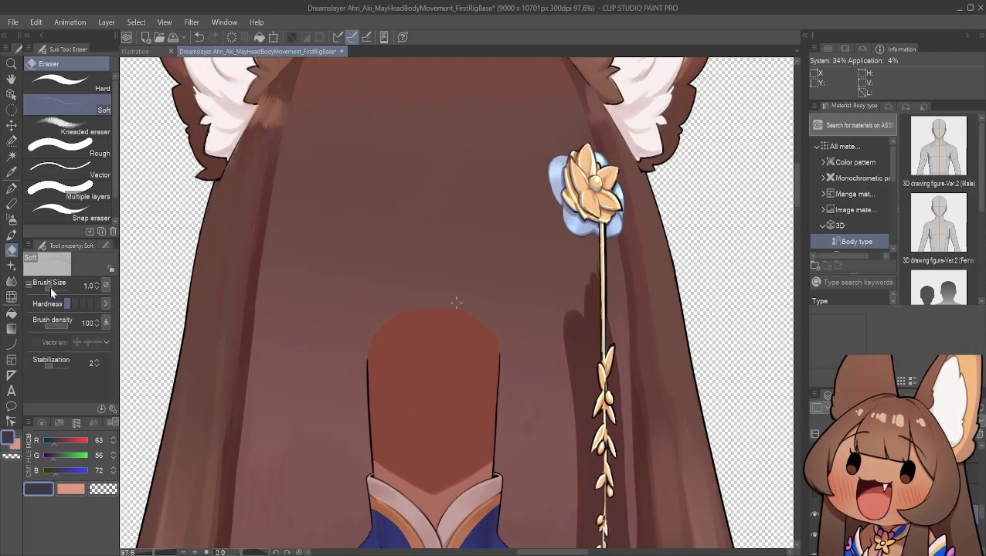
click(814, 495)
click(814, 495)
click(816, 515)
click(816, 516)
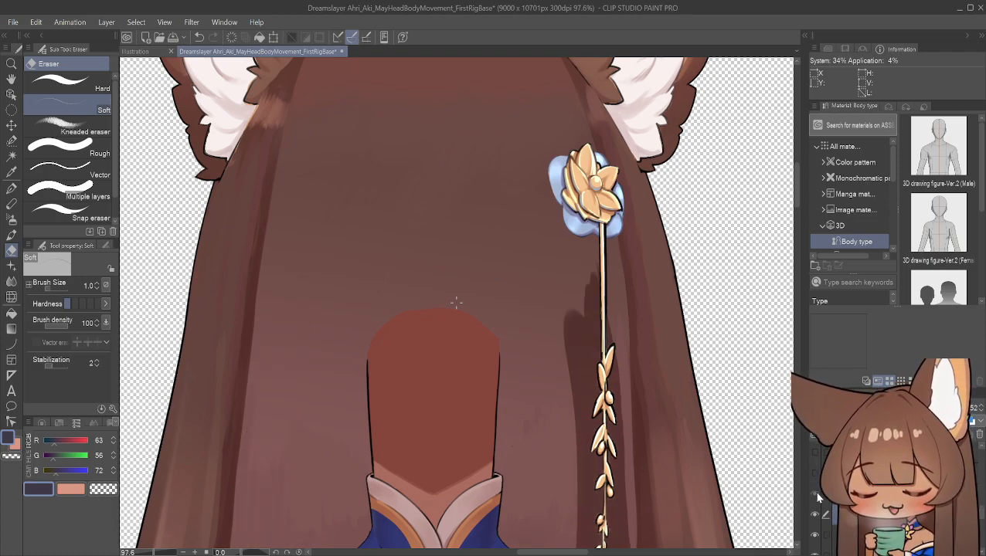
Step: Show the left-side lock shadow, frontal locks, face, eyes and front hair layers again to restore the full character
click(815, 495)
click(815, 474)
click(815, 459)
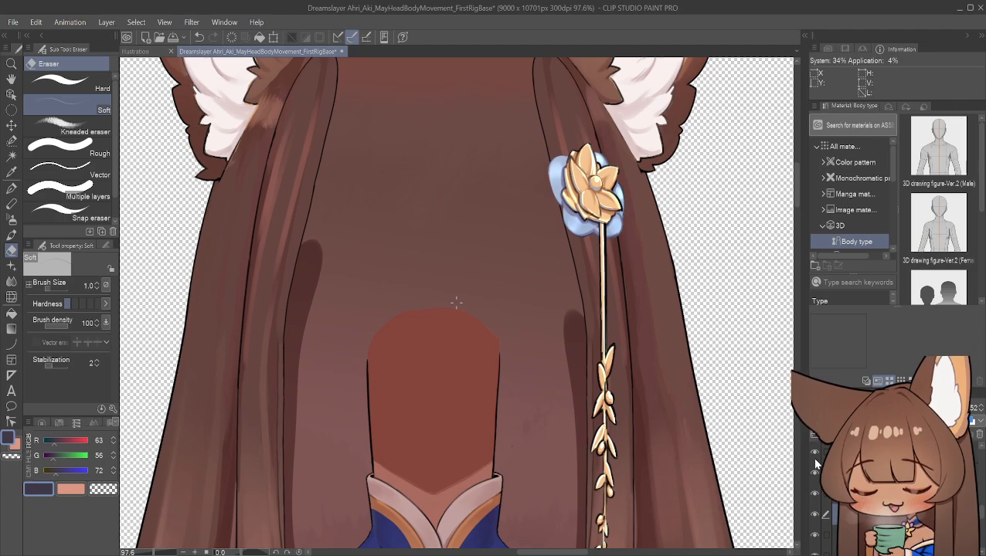
scroll(818, 465, up, 1)
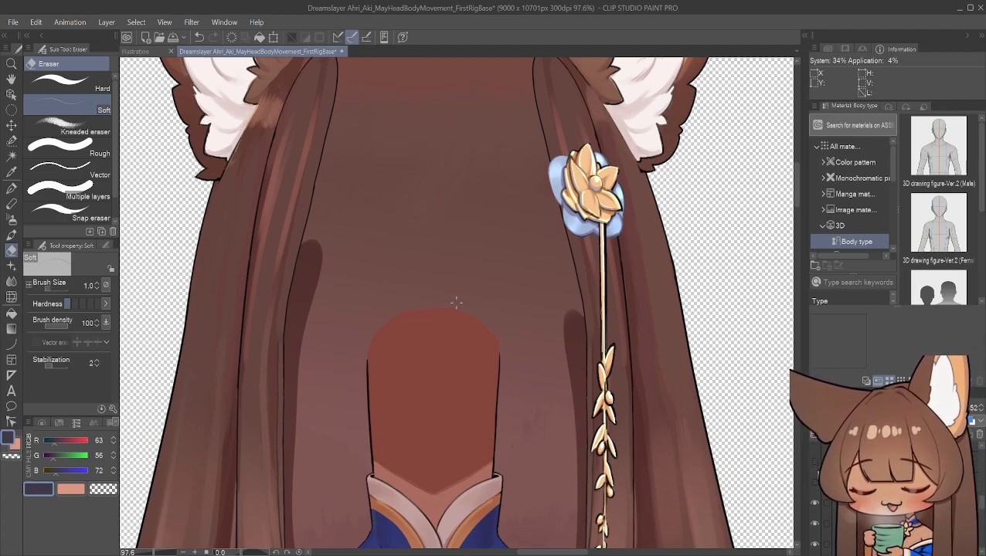
click(816, 464)
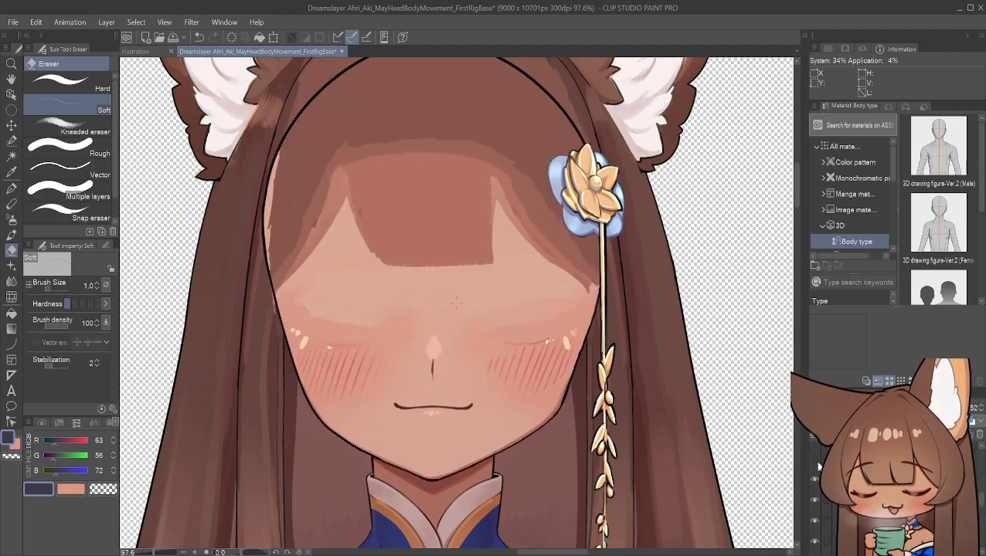
click(816, 460)
click(816, 461)
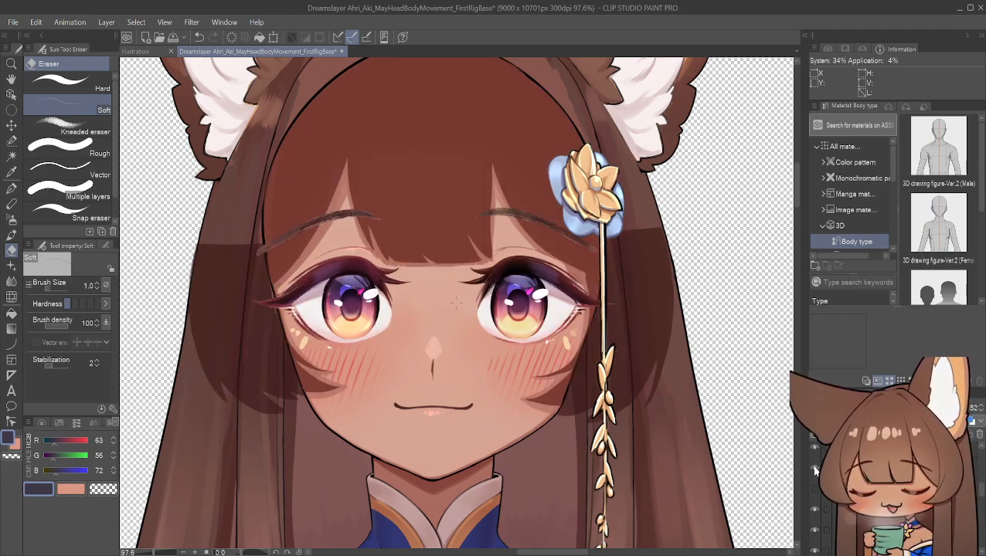
click(815, 488)
scroll(817, 493, up, 8)
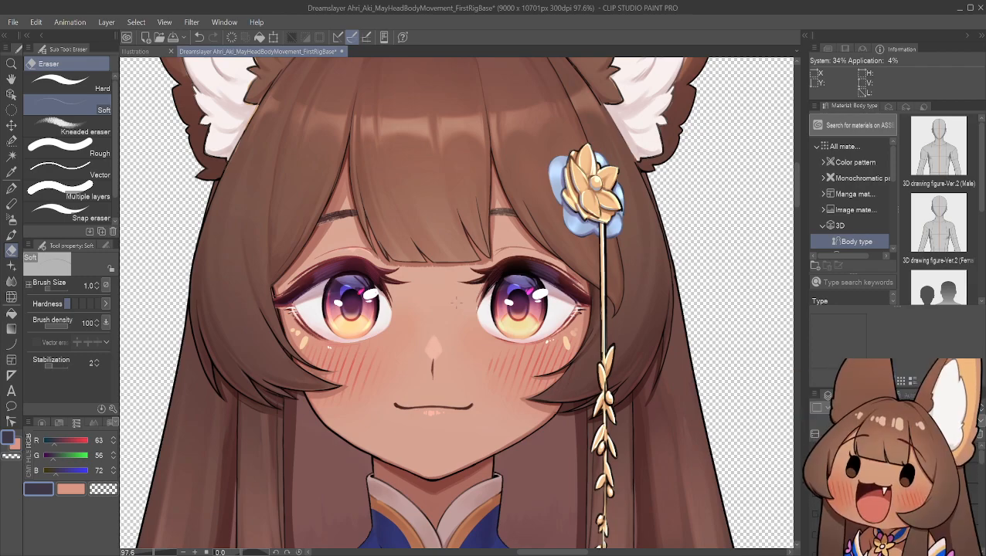
Step: Close the empty Illustration document and save the character file with the separated lock shadows
drag(982, 468, 981, 506)
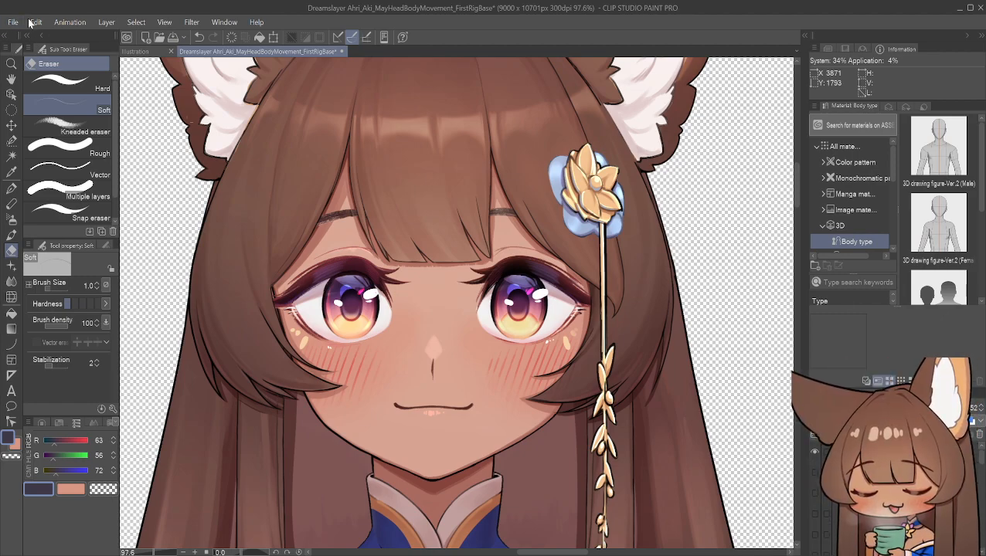
click(152, 52)
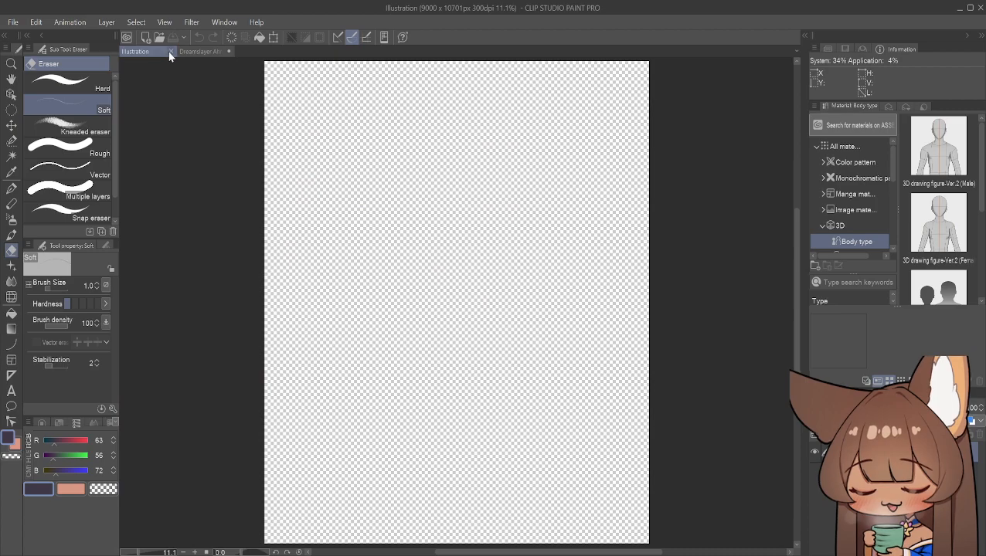
click(170, 52)
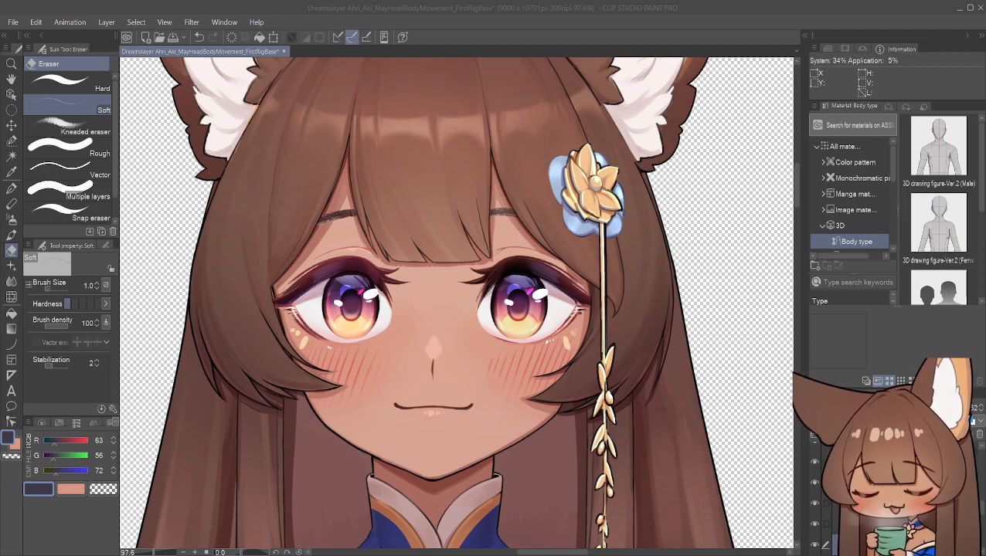
click(855, 210)
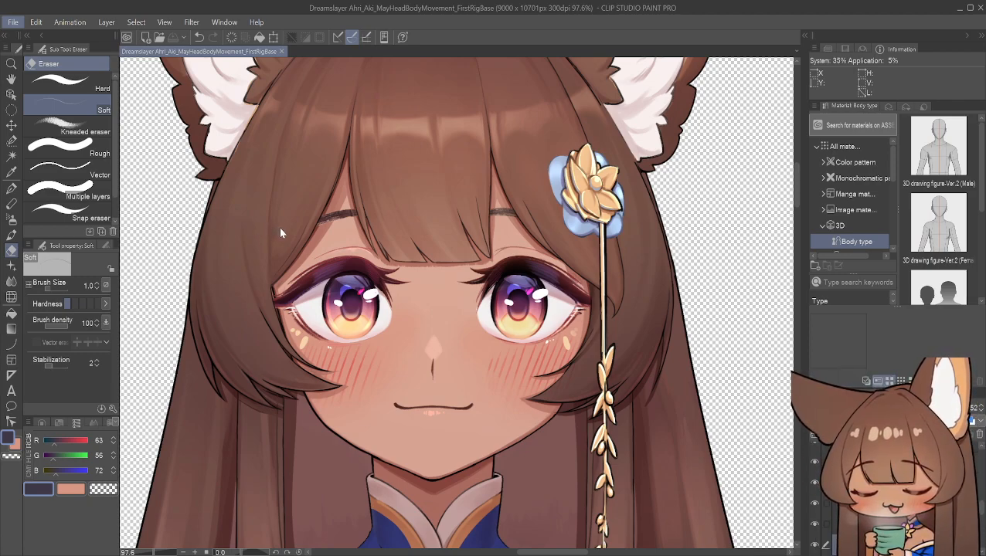
Step: Switch to Live2D Cubism Editor, test Hair X1 at its maximum, reset it to 0 and clear the deformer selection
key(alt+Tab)
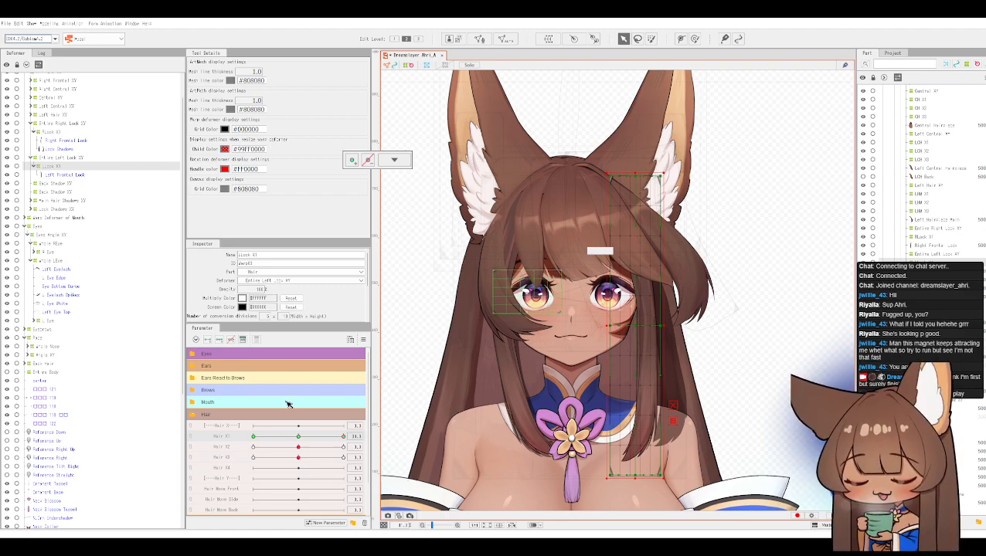
click(343, 436)
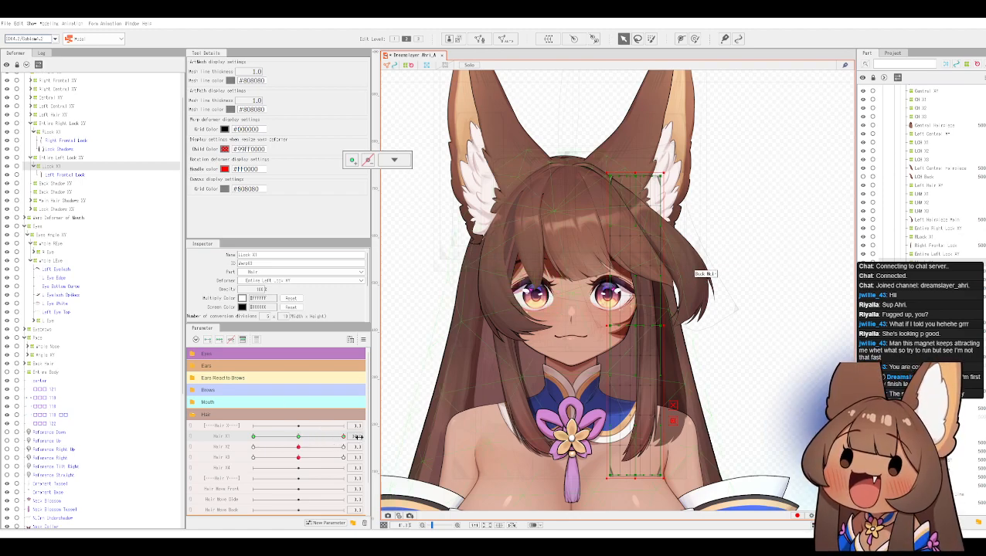
click(356, 437)
text(0)
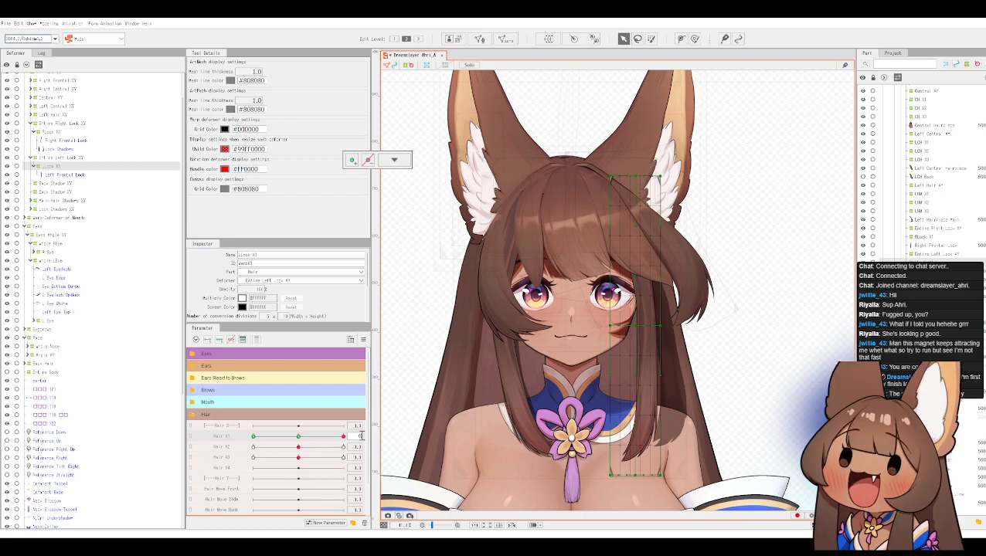
key(Return)
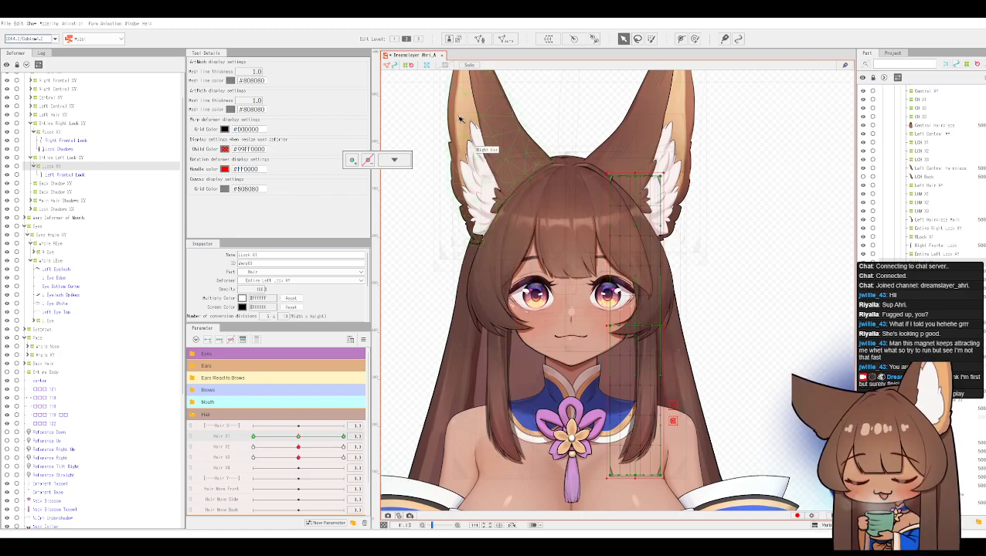
key(Escape)
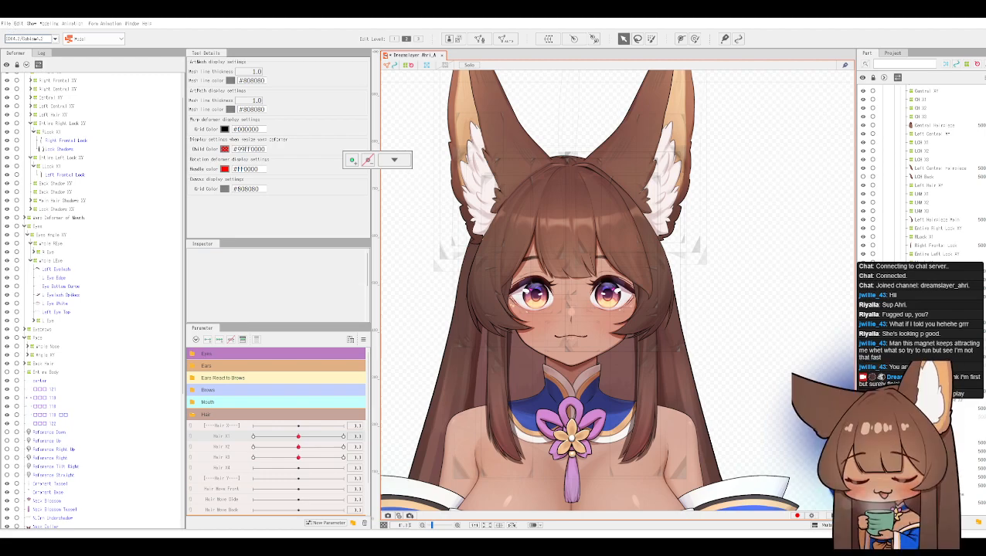
Step: Import Dreamslayer Ahri_Aki_MayHeadBodyMovement_FirstRigBase.psd into the open model
click(9, 24)
mouse_move(39, 72)
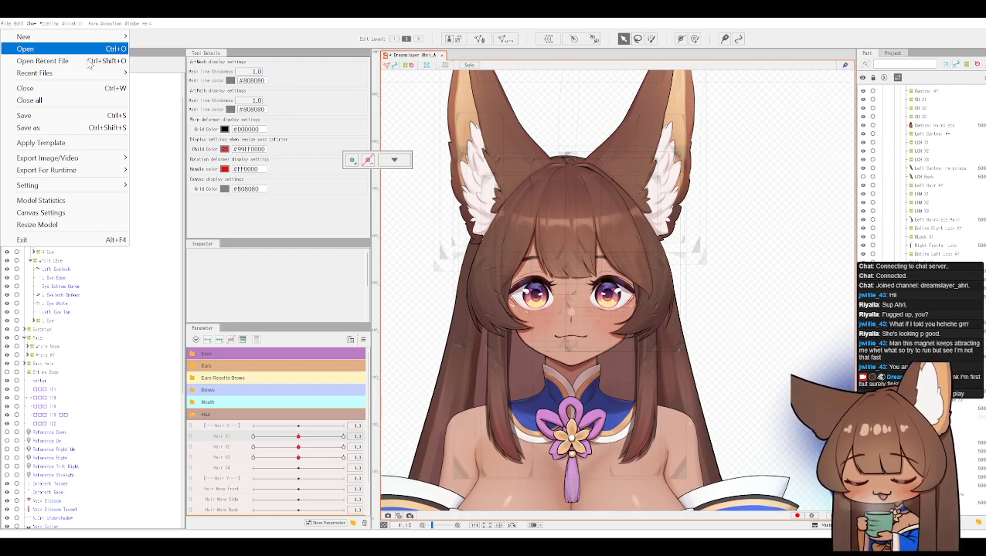
click(32, 117)
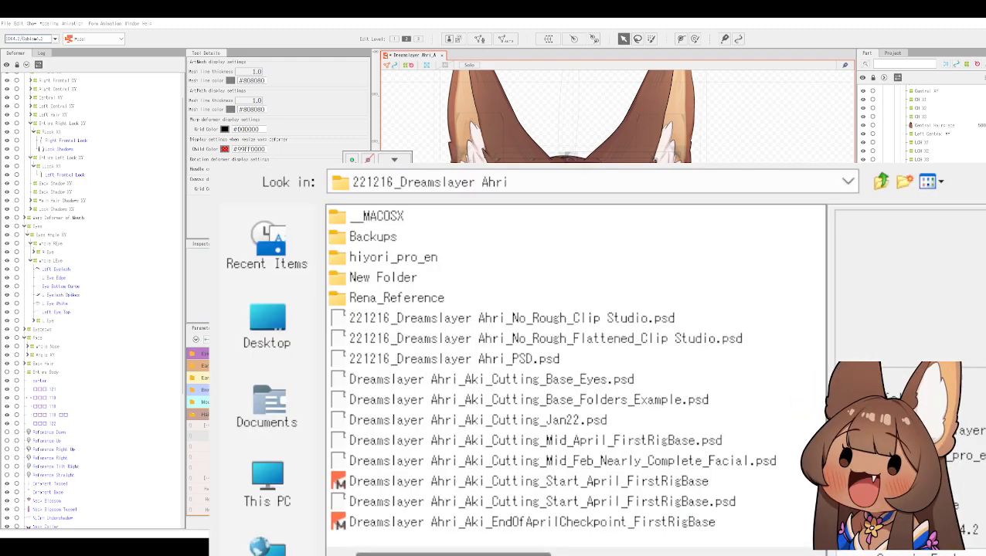
drag(522, 554, 691, 555)
click(470, 320)
click(502, 216)
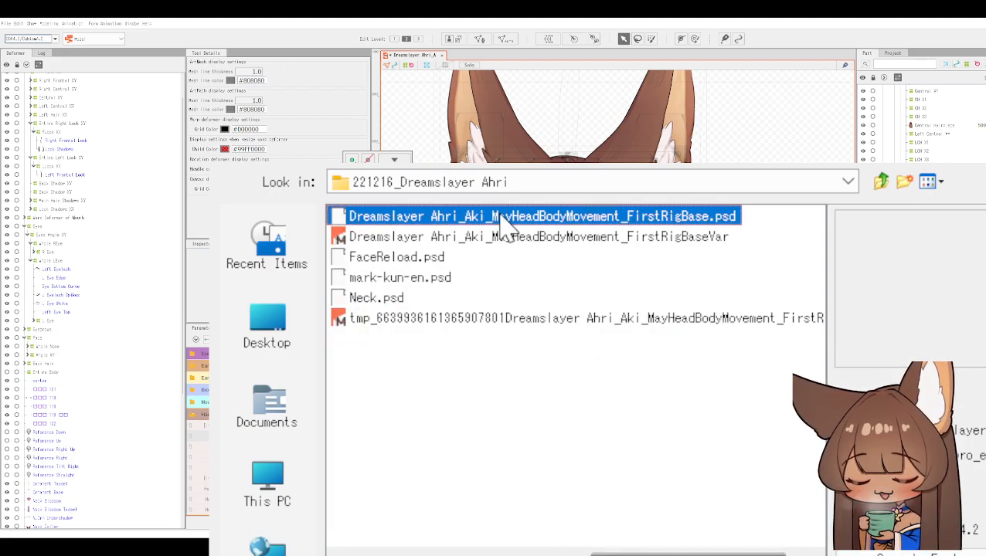
click(621, 343)
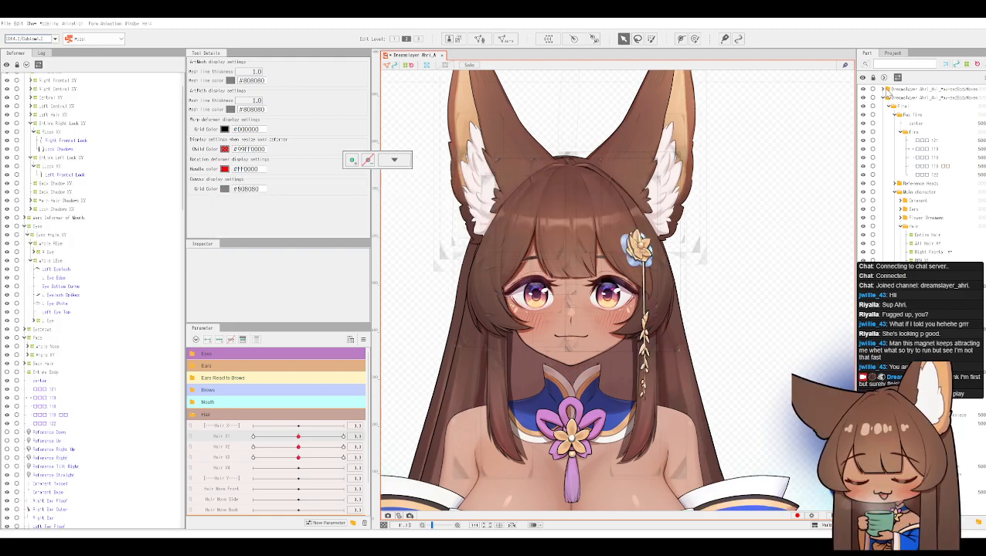
Step: Expand the imported Main character folders to check their contents, and undo the PSD import
click(889, 91)
click(883, 90)
click(892, 106)
click(895, 123)
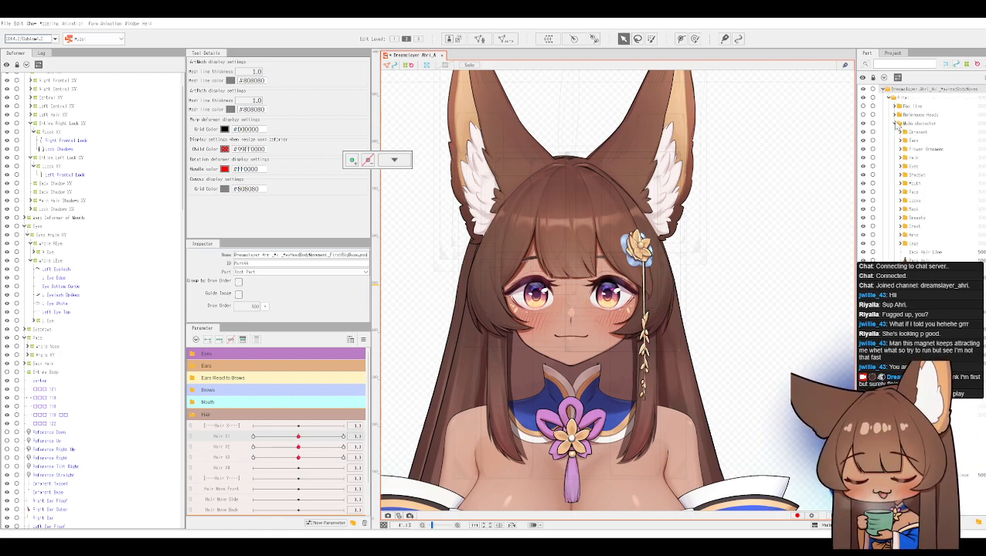
click(901, 141)
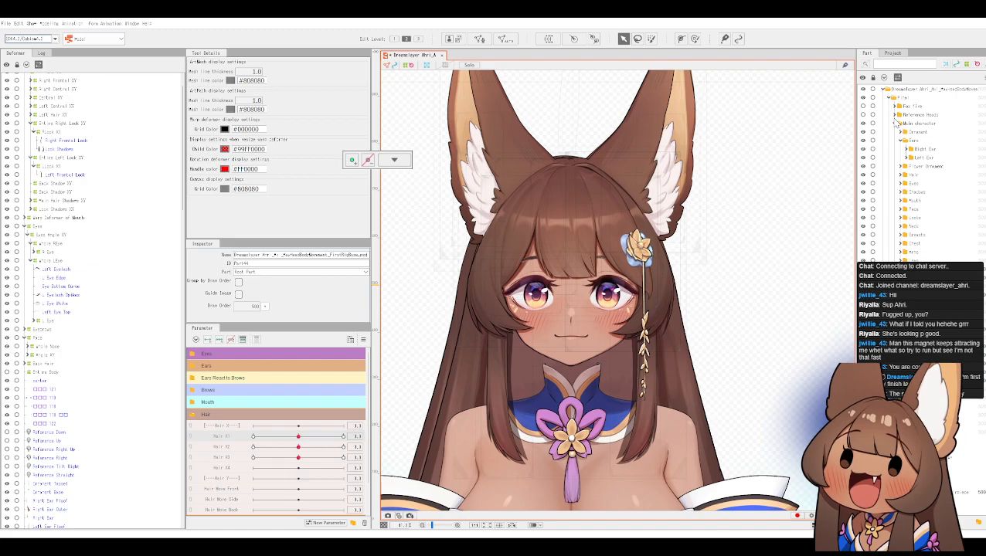
key(ctrl+s)
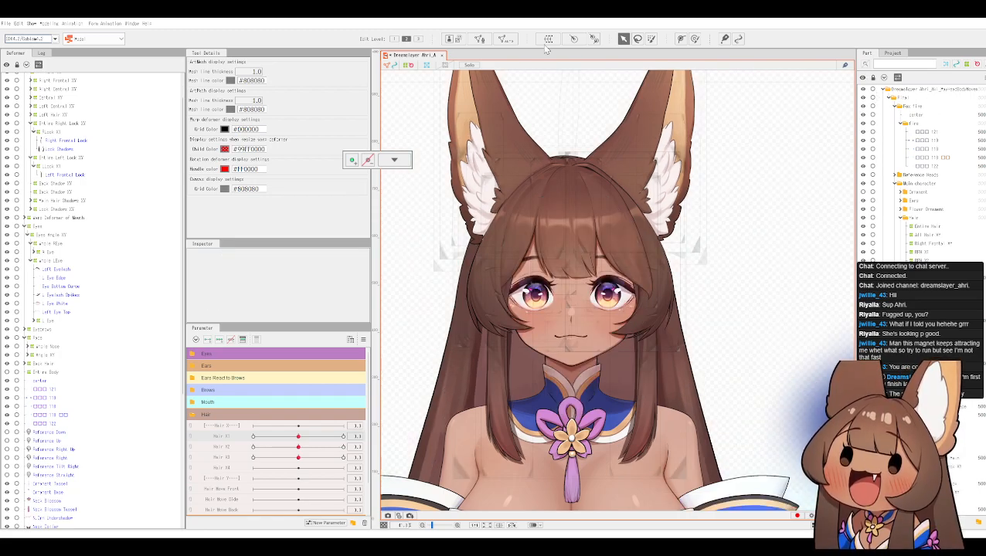
Step: Toggle the visibility of the ornament part folder to check the hair flower ornament
drag(815, 156, 804, 174)
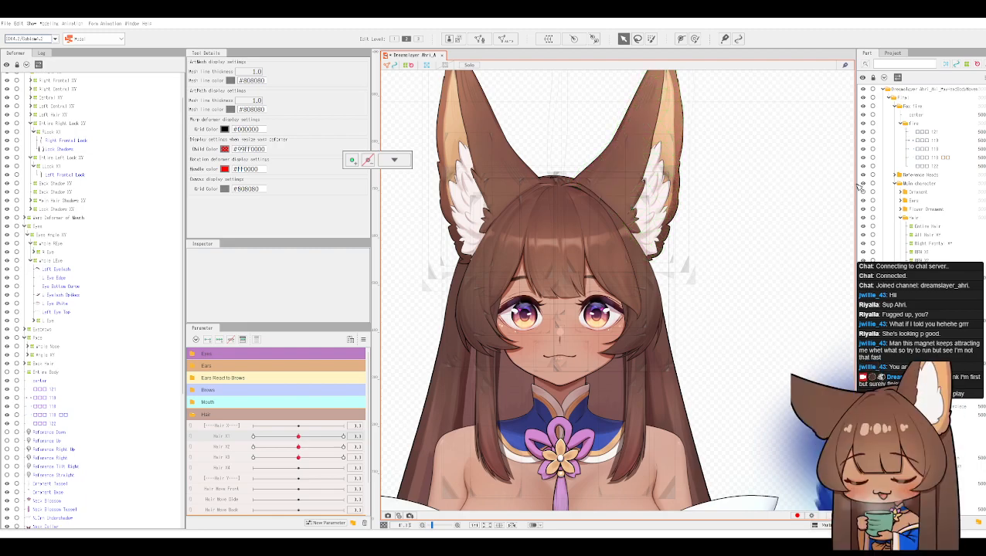
click(863, 198)
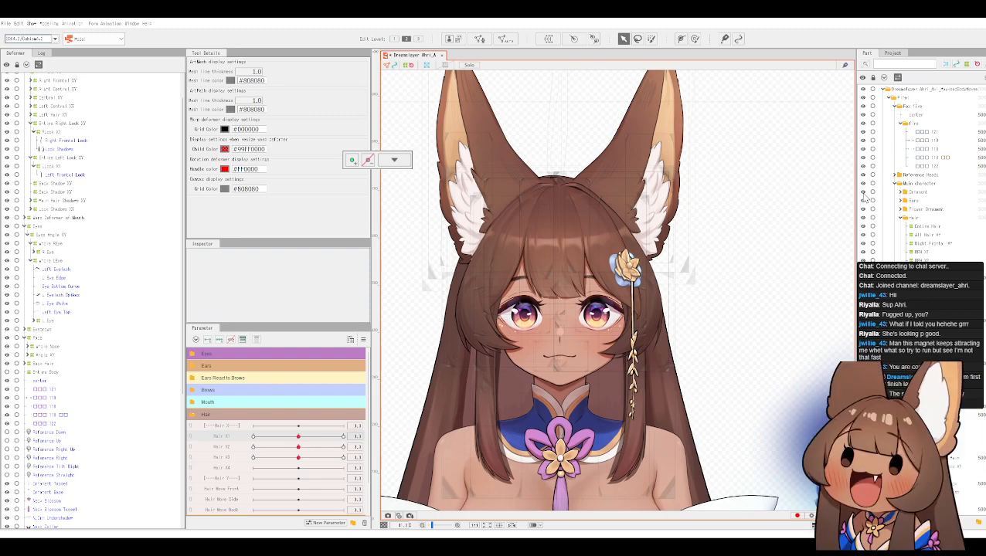
click(864, 198)
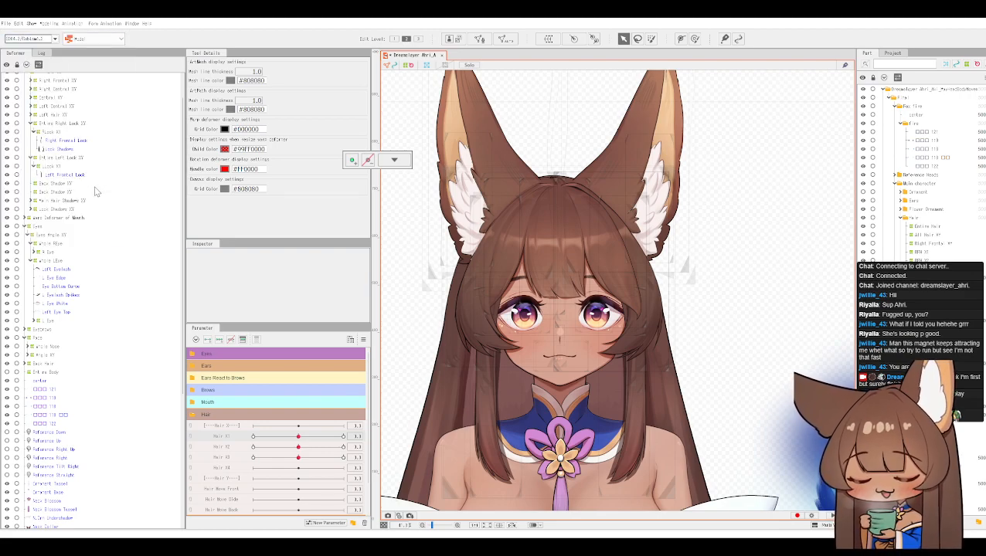
Step: Import Dreamslayer Ahri_Aki_MayHeadBodyMovement_FirstRigBase.psd into the model again, adding only the separate right and left lock shadows
click(5, 23)
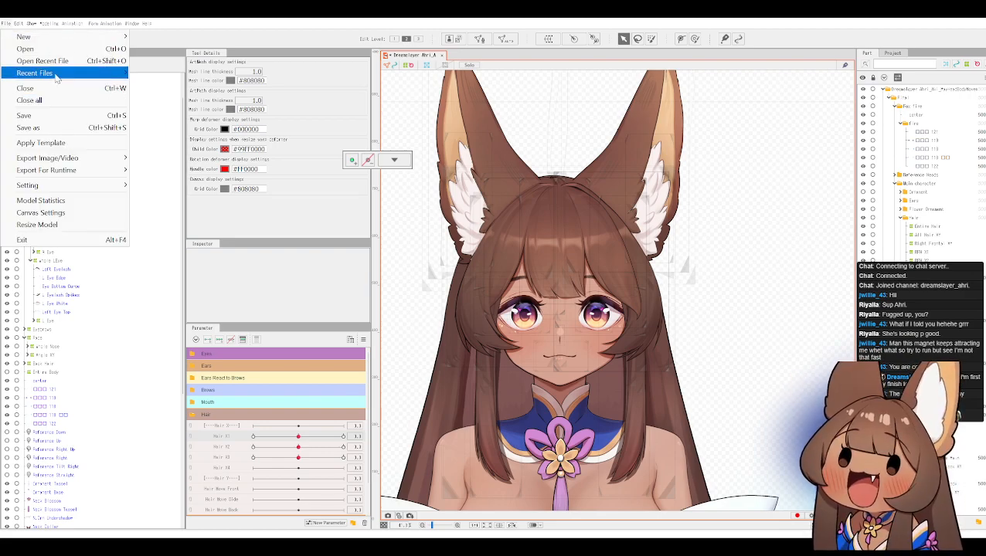
mouse_move(116, 73)
click(220, 84)
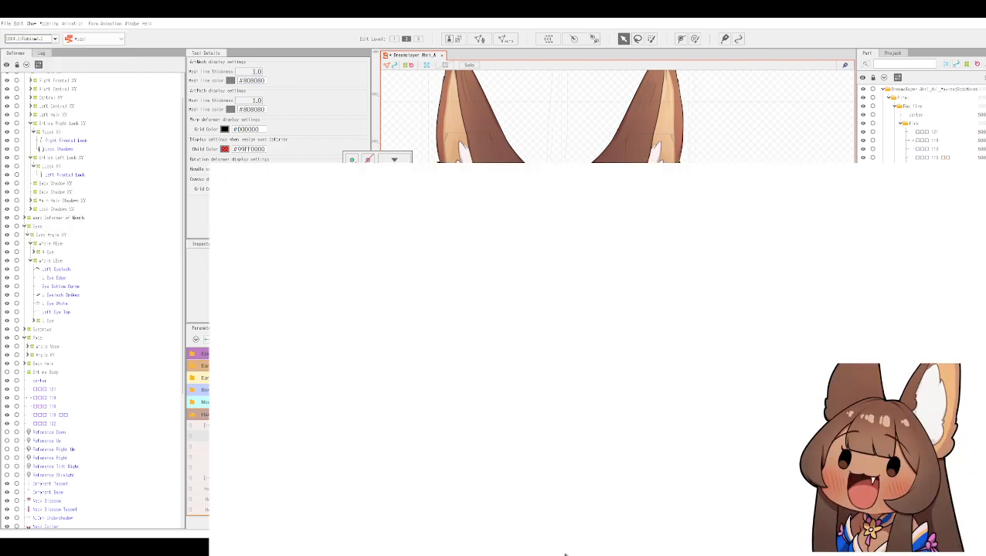
drag(681, 554, 707, 554)
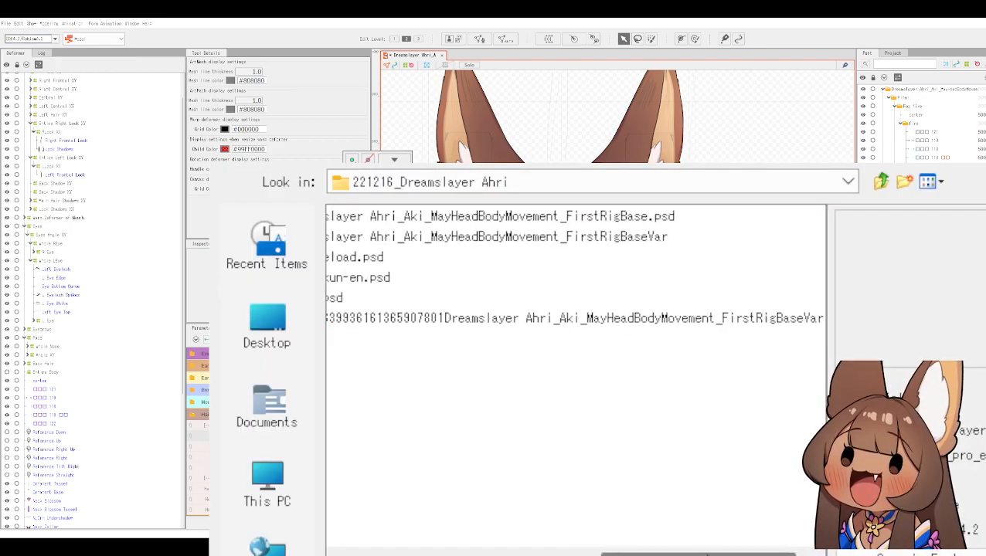
drag(638, 553, 625, 553)
click(487, 237)
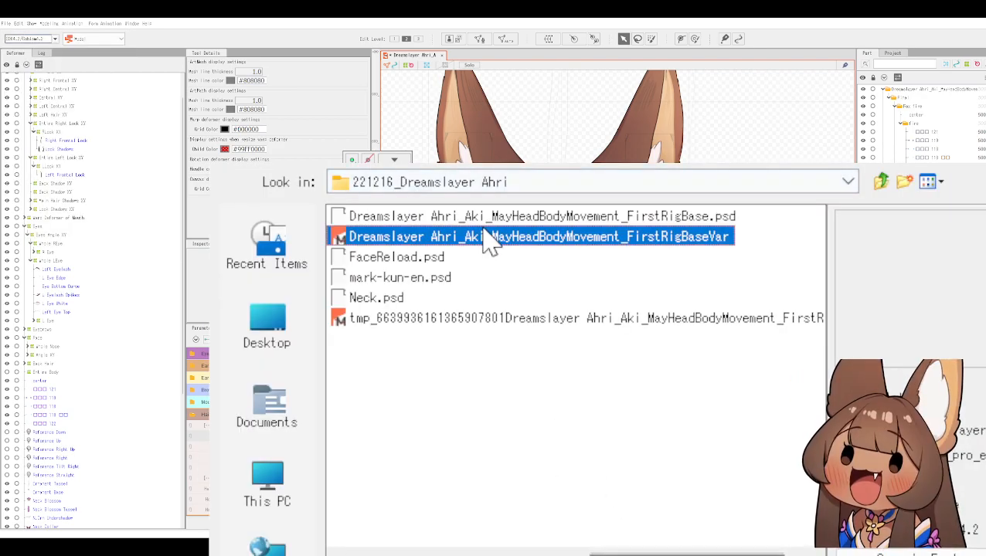
click(503, 219)
double_click(506, 237)
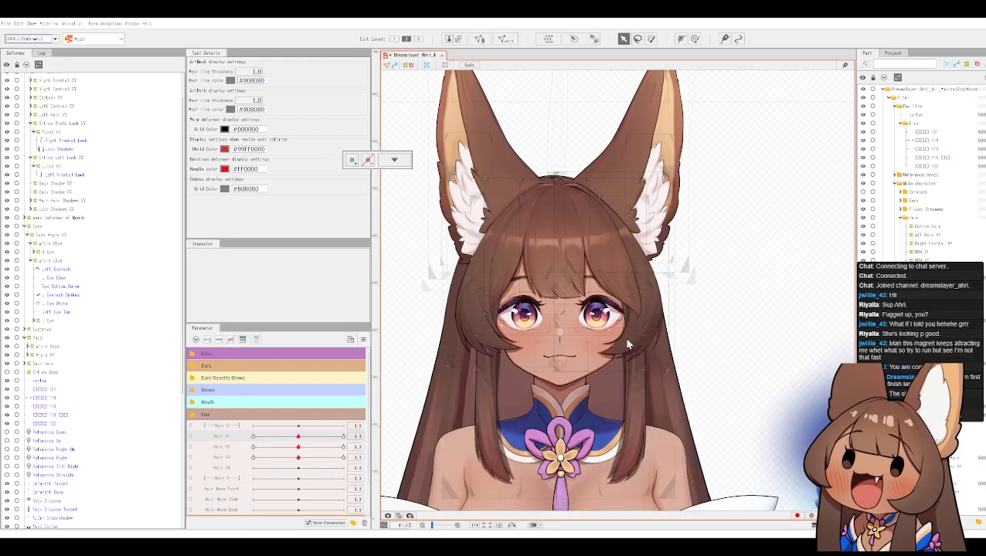
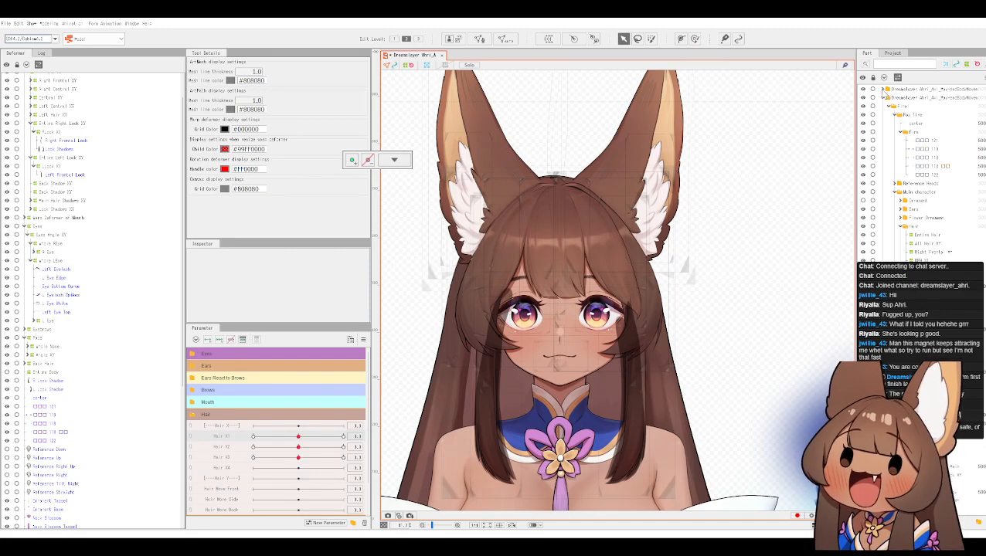
Step: Expand the newly imported part folders down to the Locks folder containing the right and left lock shadows
click(883, 89)
click(890, 98)
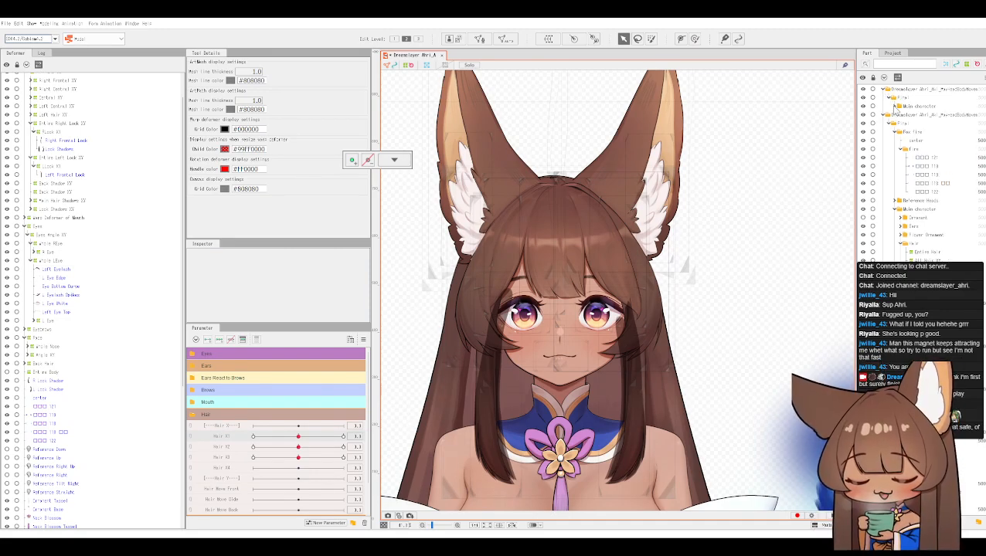
click(898, 106)
click(903, 114)
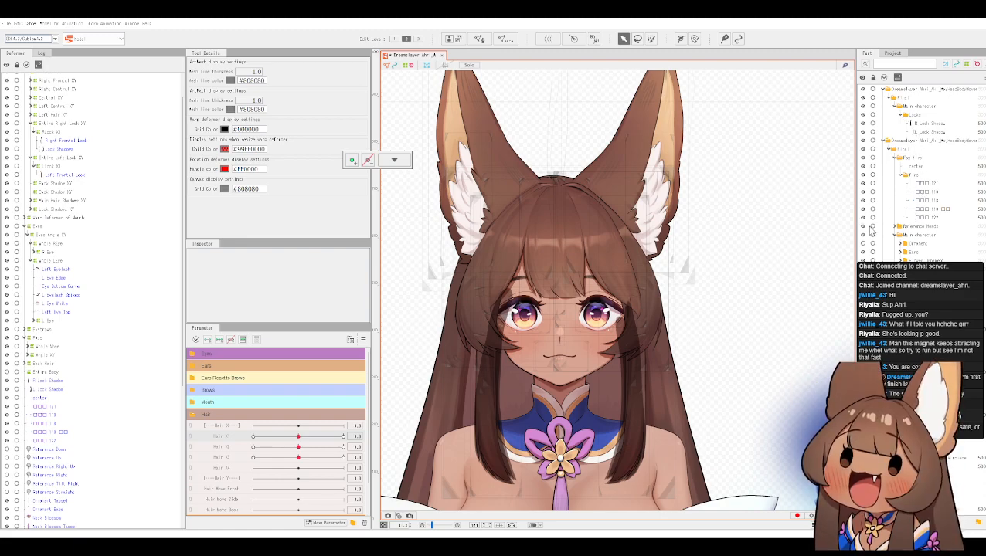
Step: Look through the part list and deformer tree for the existing combined lock shadows mesh
scroll(897, 255, down, 1)
scroll(896, 247, down, 3)
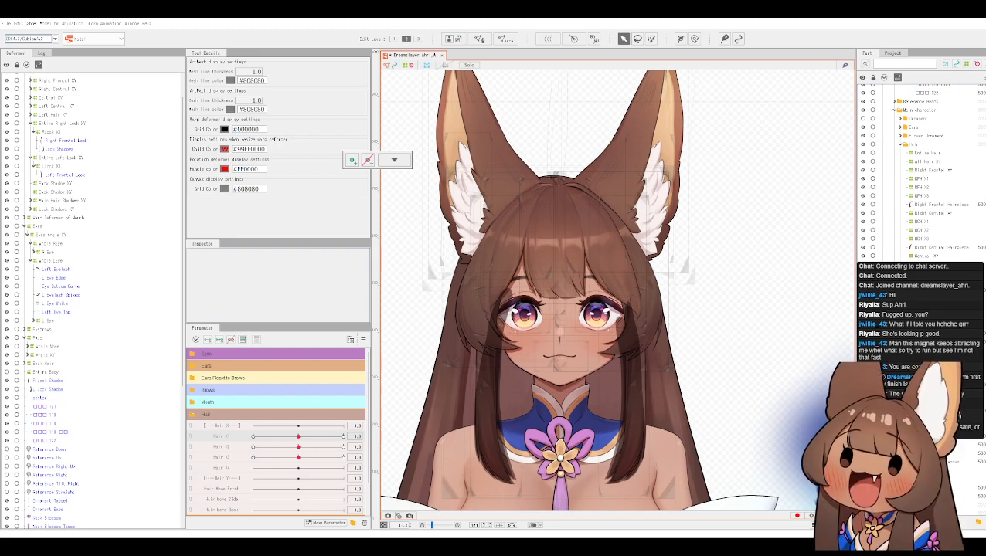
scroll(919, 172, down, 1)
scroll(920, 172, up, 5)
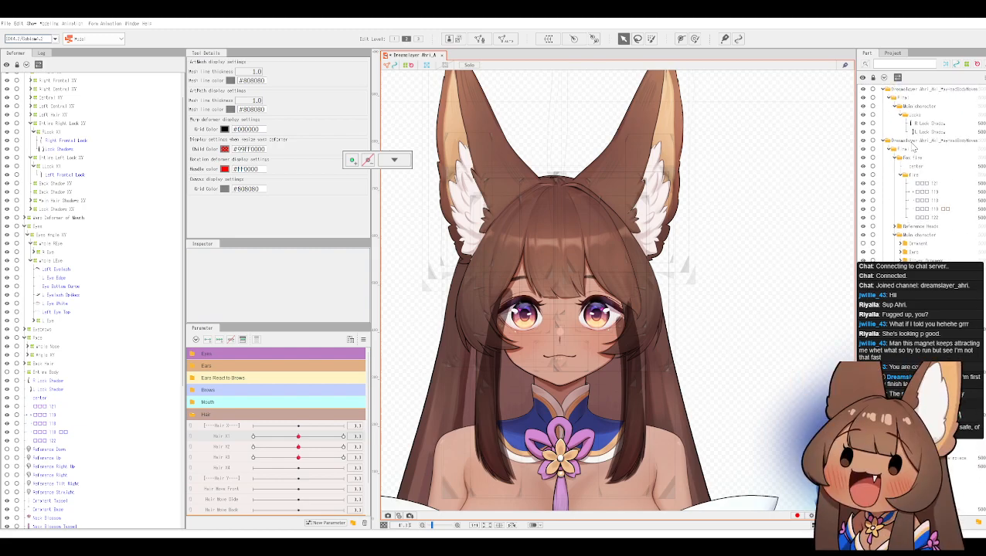
scroll(918, 128, down, 1)
scroll(918, 127, down, 5)
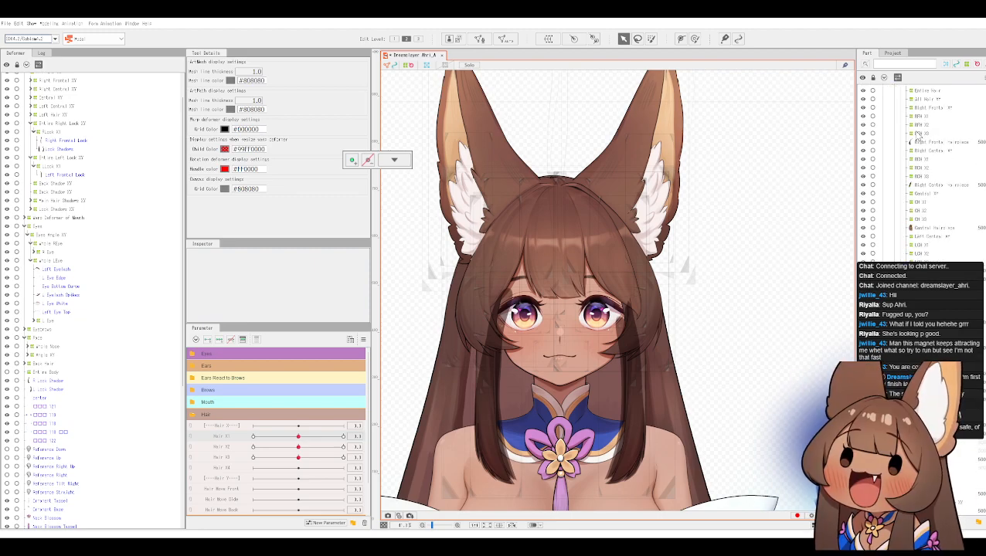
scroll(919, 173, down, 1)
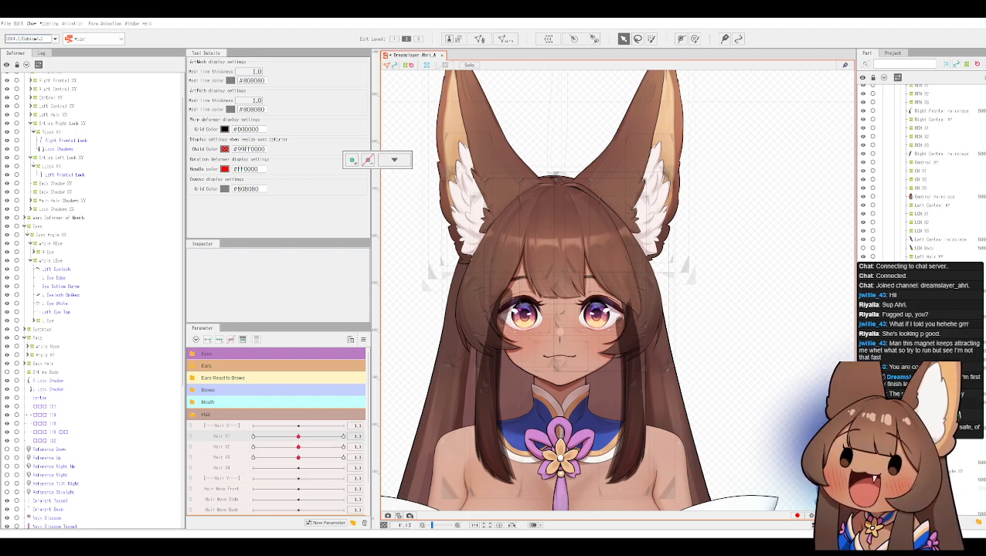
scroll(920, 172, down, 1)
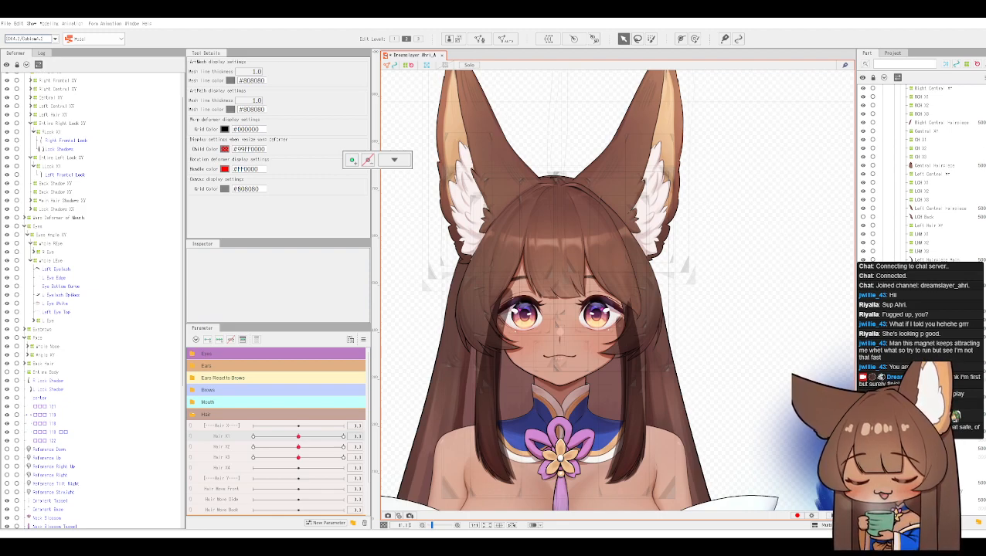
scroll(919, 172, up, 1)
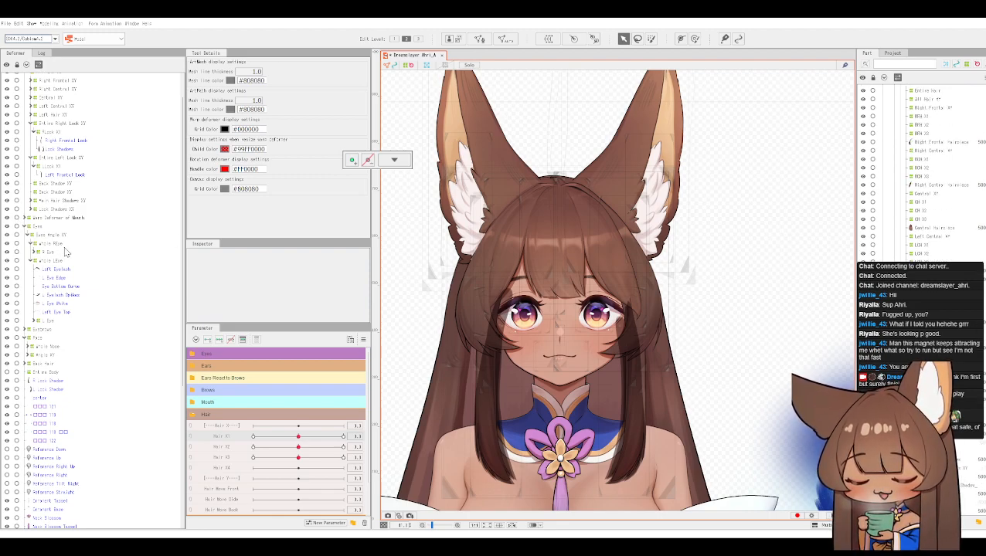
scroll(62, 202, up, 1)
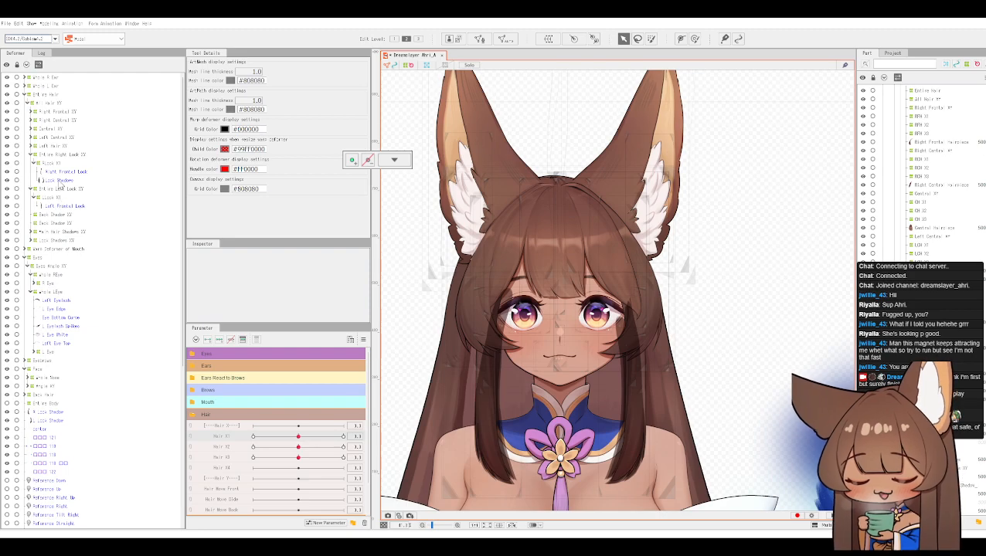
Step: Select the combined Lock Shadows mesh under the right lock deformer and look for it in the part list
click(61, 181)
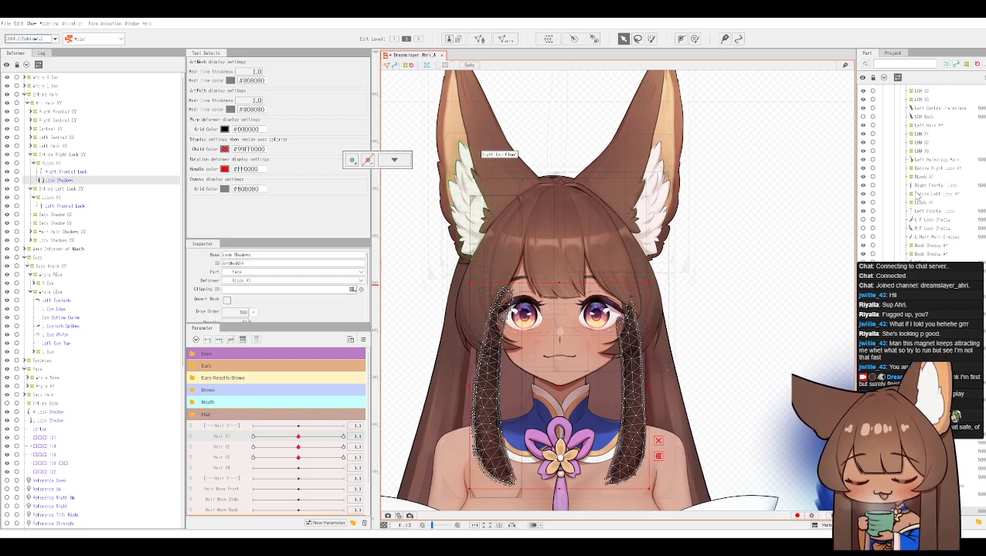
scroll(897, 174, up, 4)
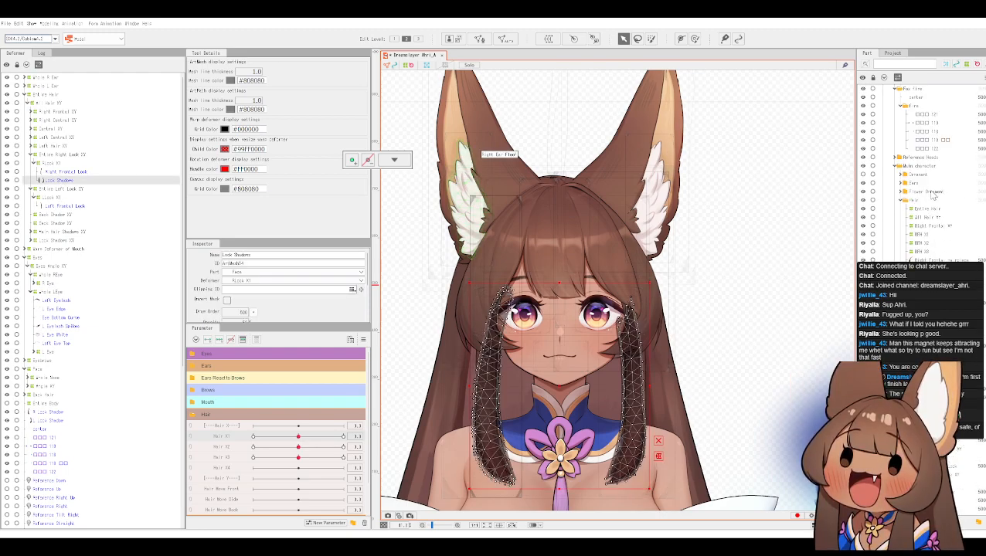
scroll(933, 195, up, 1)
scroll(932, 195, down, 3)
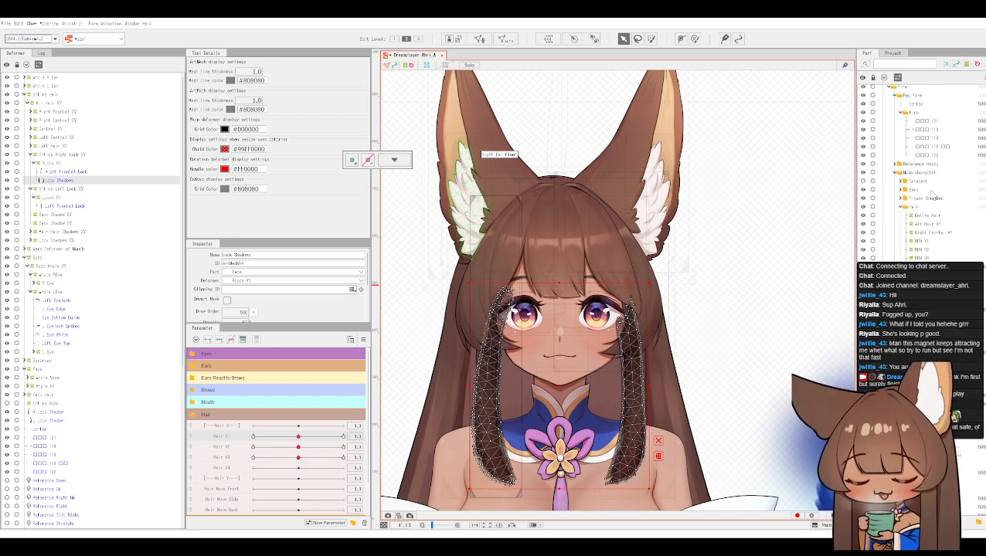
scroll(933, 195, down, 10)
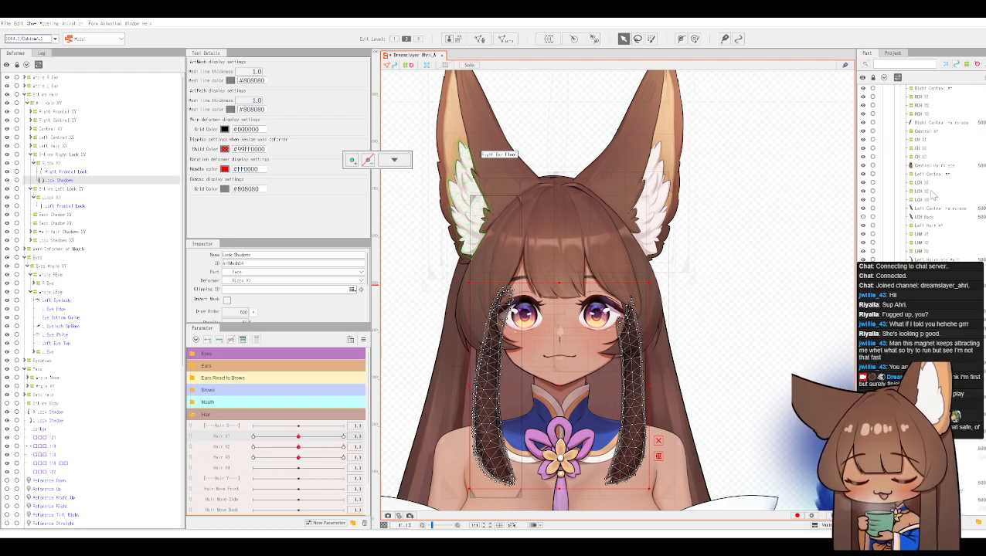
scroll(931, 193, down, 1)
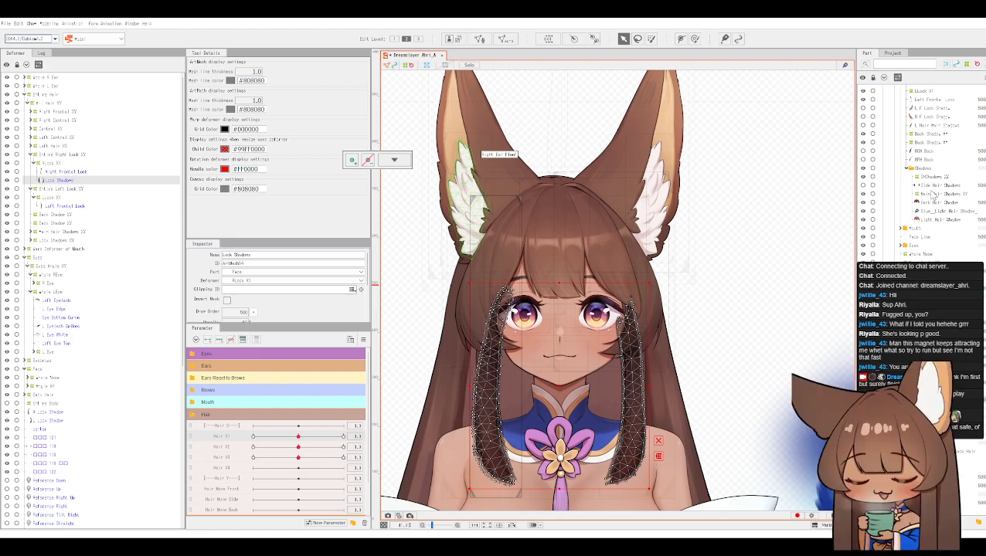
scroll(932, 195, up, 10)
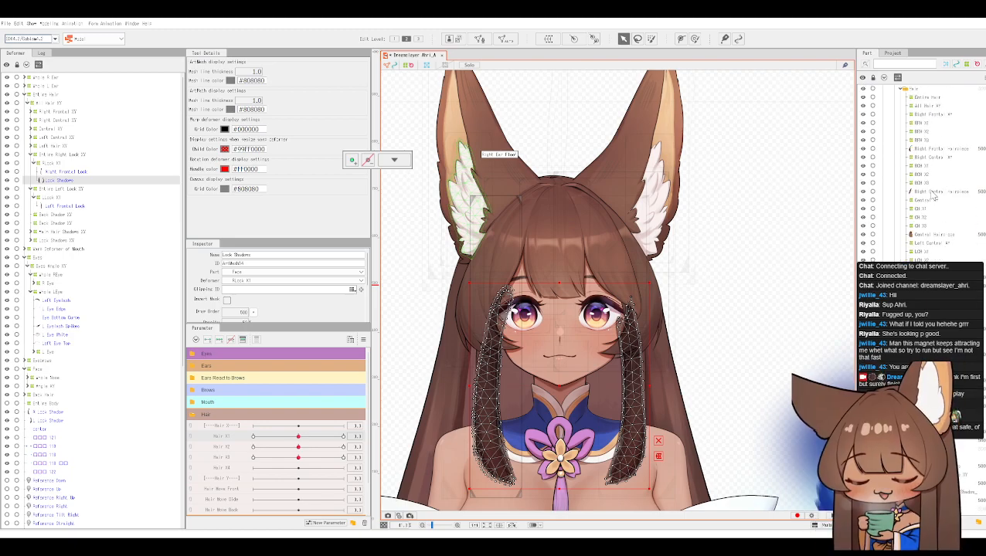
scroll(933, 194, up, 2)
scroll(927, 176, up, 3)
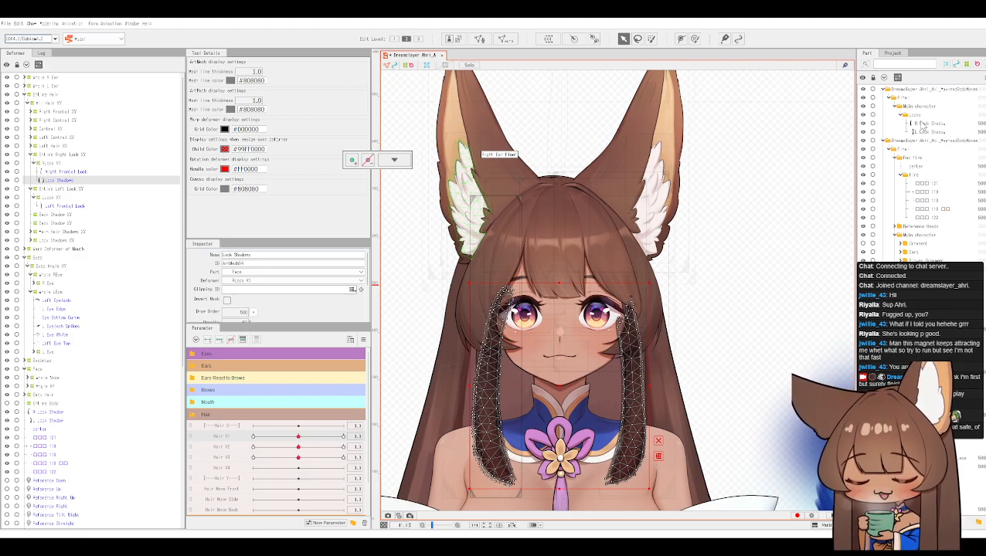
click(925, 123)
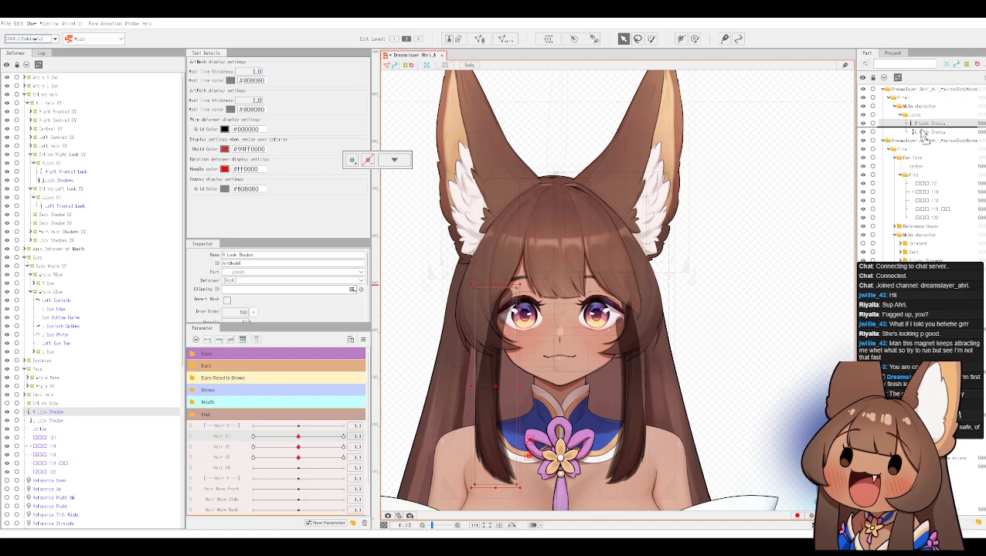
click(924, 132)
click(925, 124)
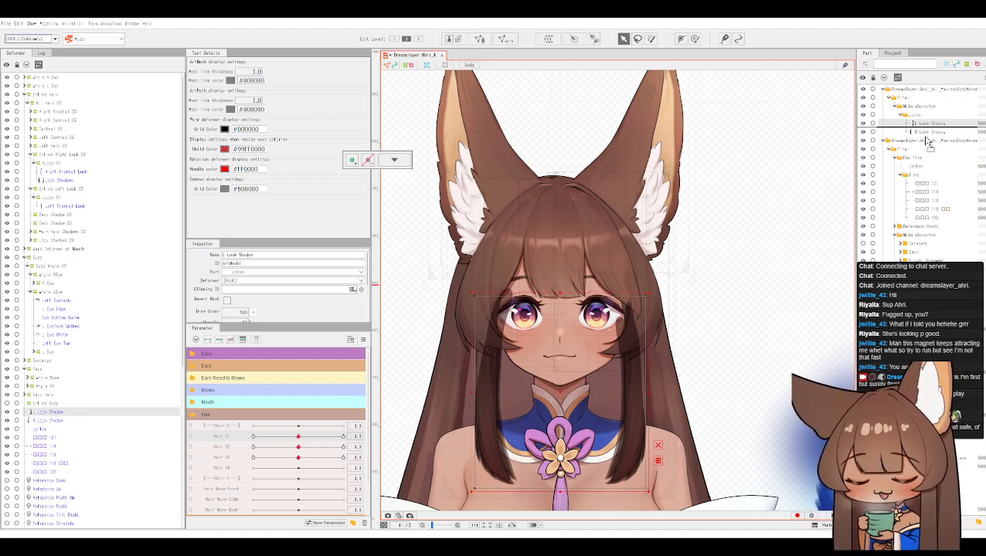
drag(926, 141, 927, 138)
Step: Move the R Lock Shadow and L Lock Shadow layers together into the Face part folder, and delete the old combined Lock Shadows mesh
shift+click(927, 125)
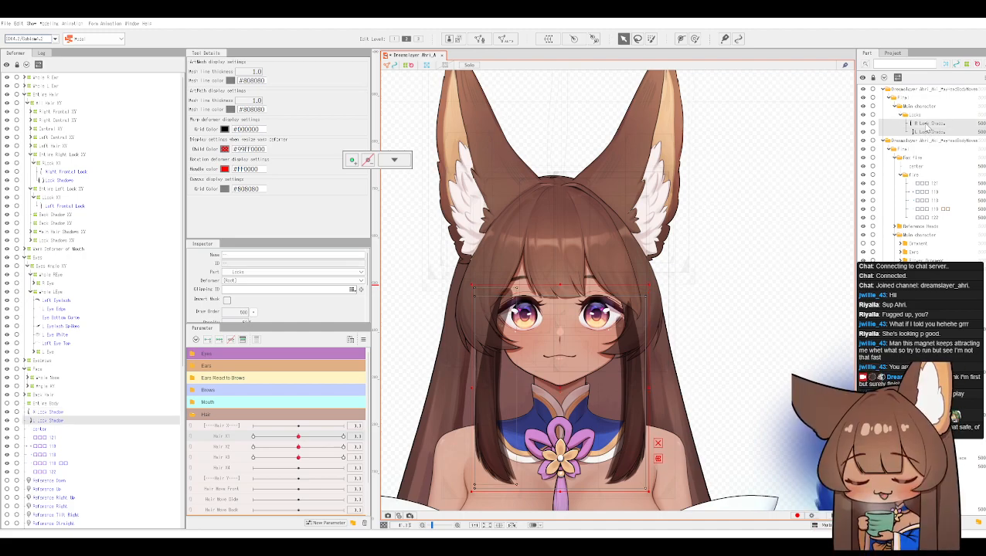
drag(928, 132, 927, 152)
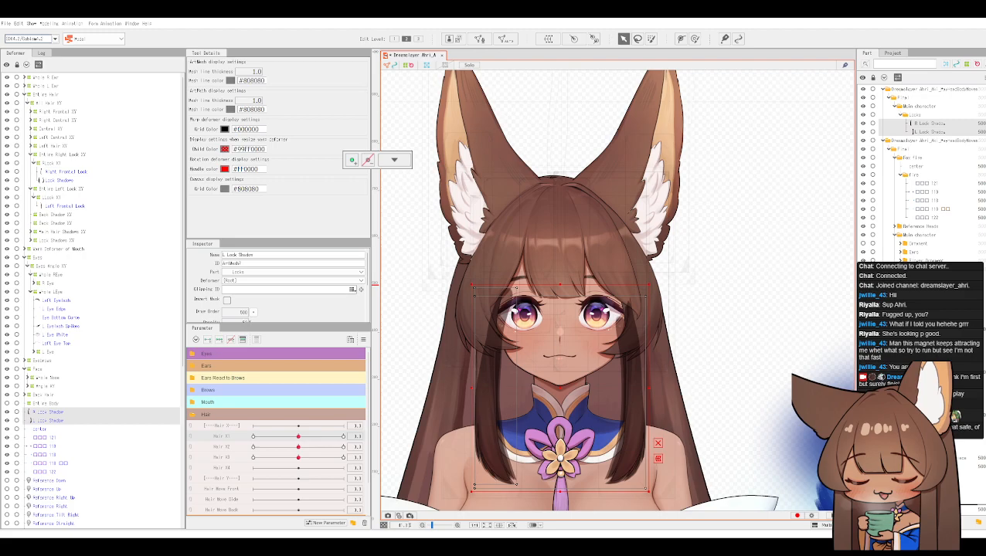
scroll(919, 170, down, 6)
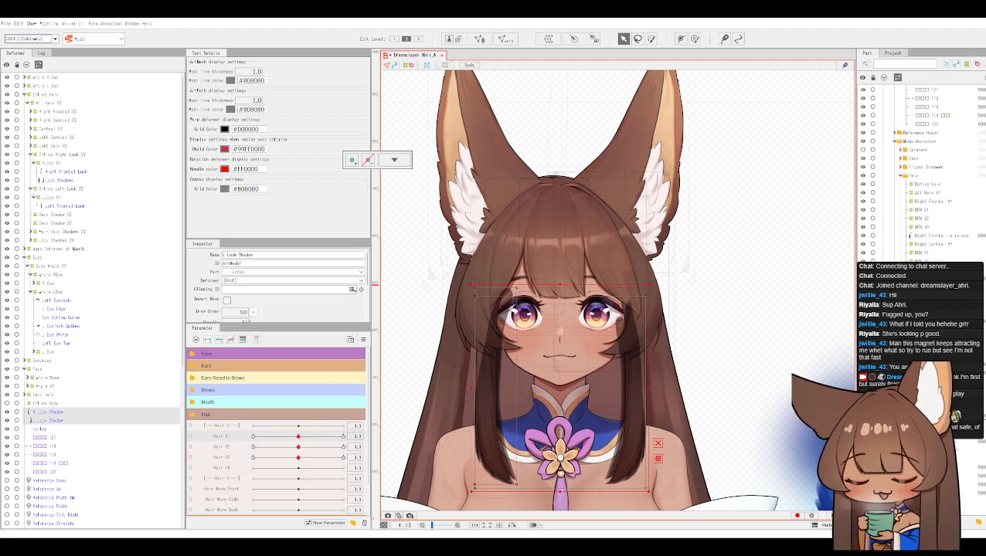
scroll(919, 173, down, 2)
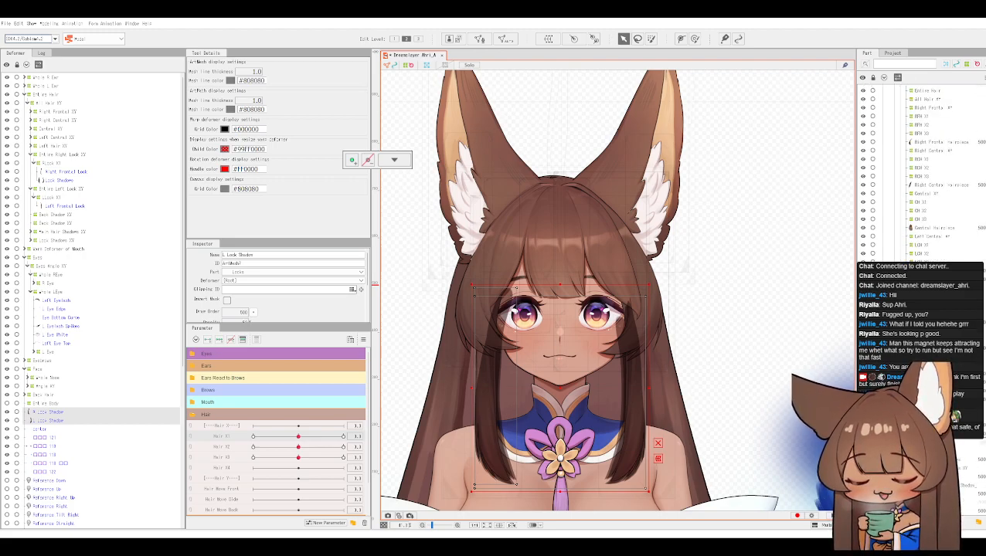
scroll(920, 173, down, 1)
scroll(919, 173, down, 2)
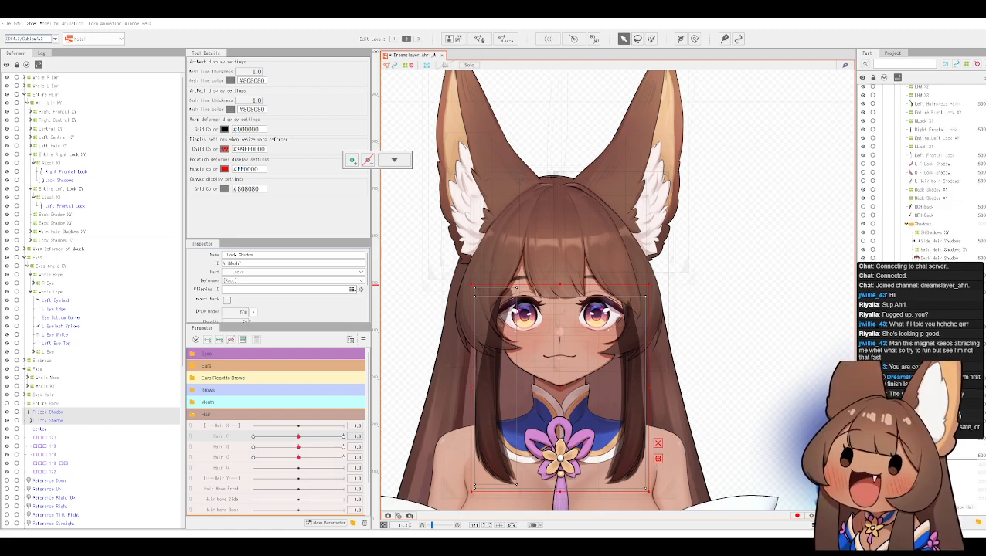
drag(935, 449, 935, 452)
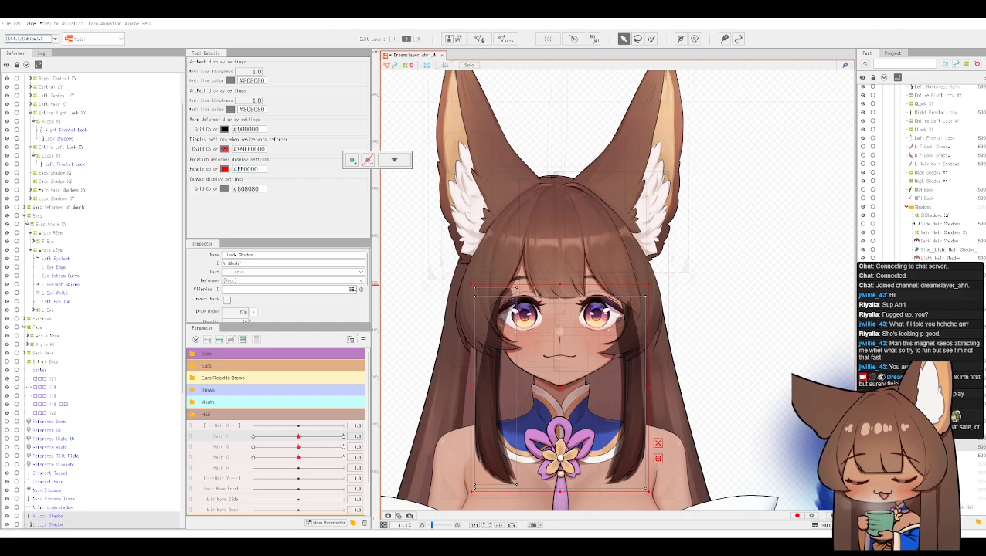
click(935, 456)
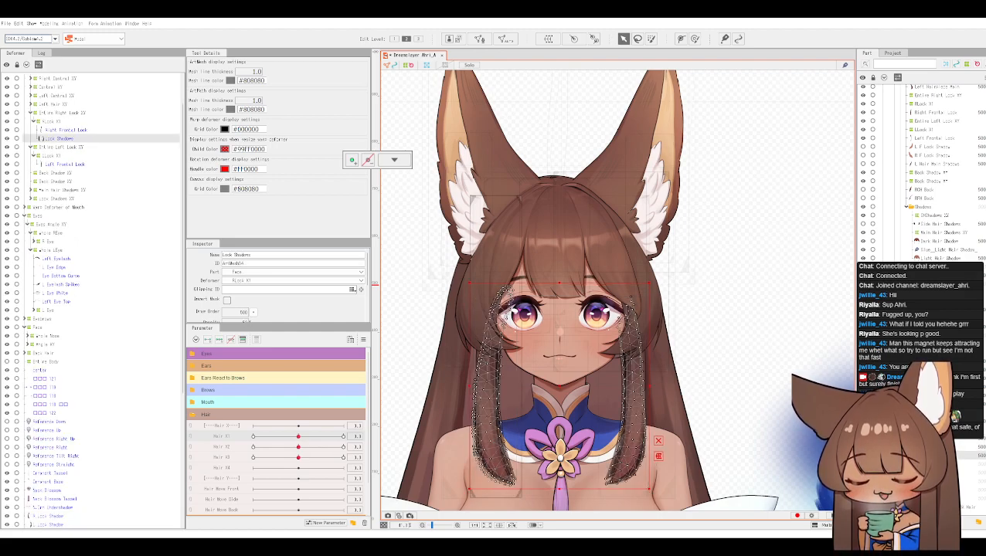
key(Delete)
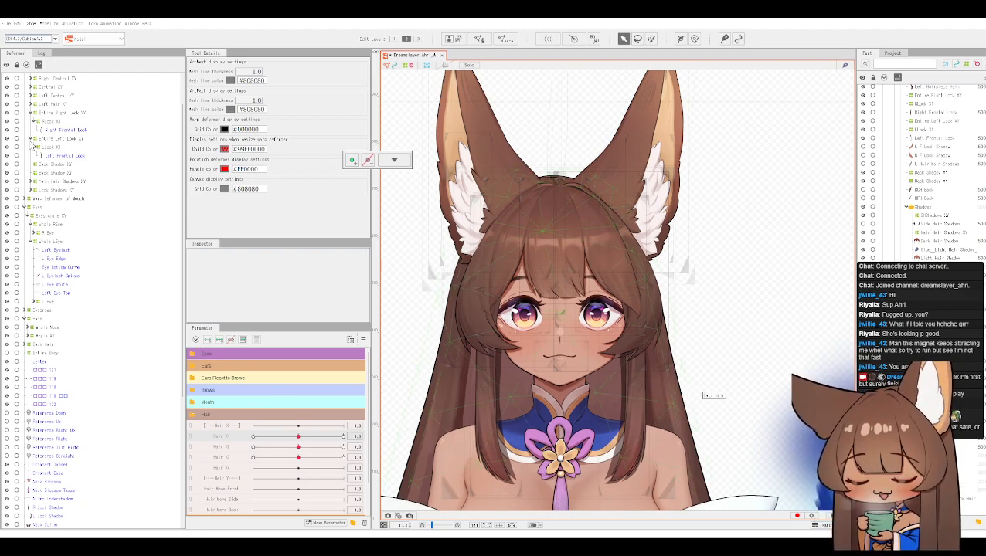
Step: Check the contents of the Lock Shadows XY deformer and look through the rest of the deformer tree
scroll(55, 153, up, 2)
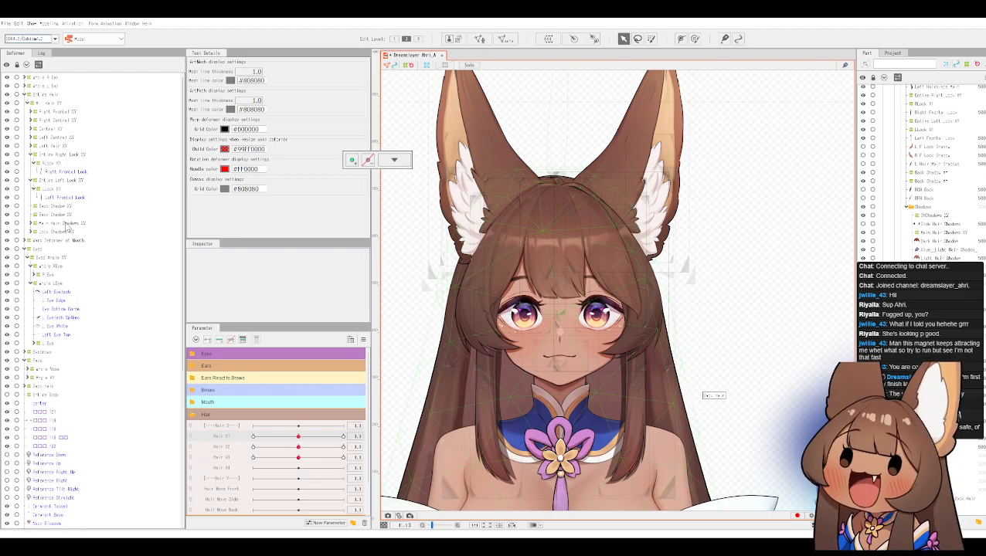
click(35, 233)
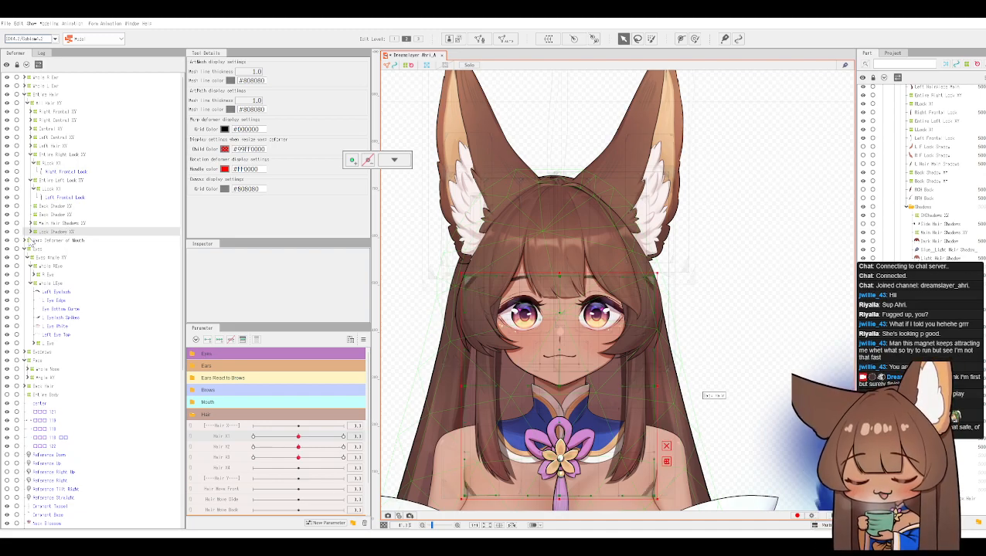
click(31, 232)
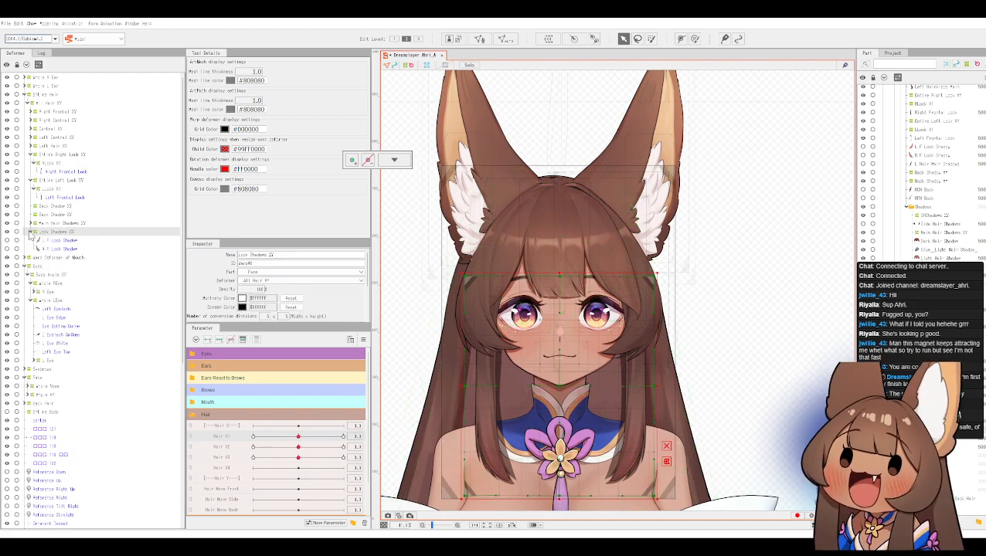
click(31, 232)
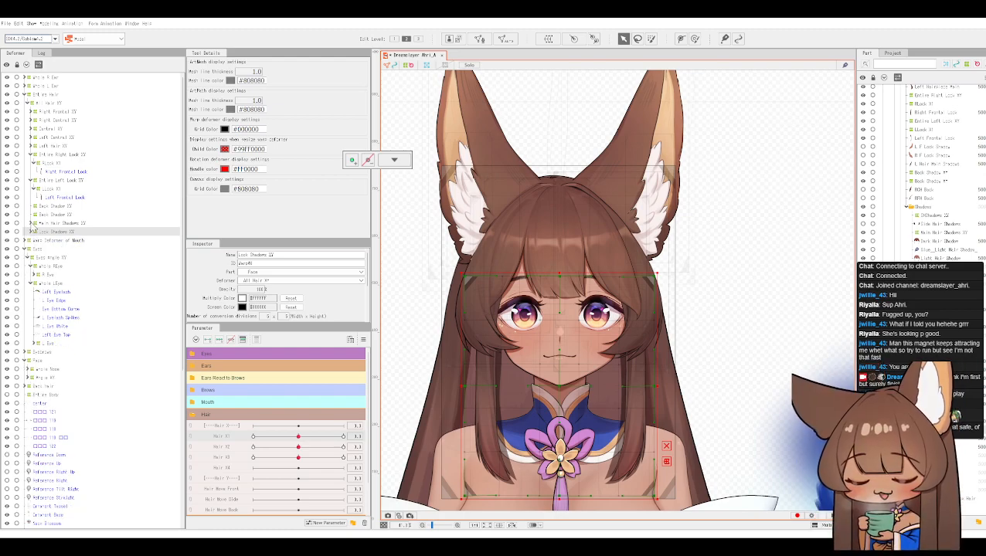
scroll(65, 370, down, 5)
scroll(65, 370, down, 5)
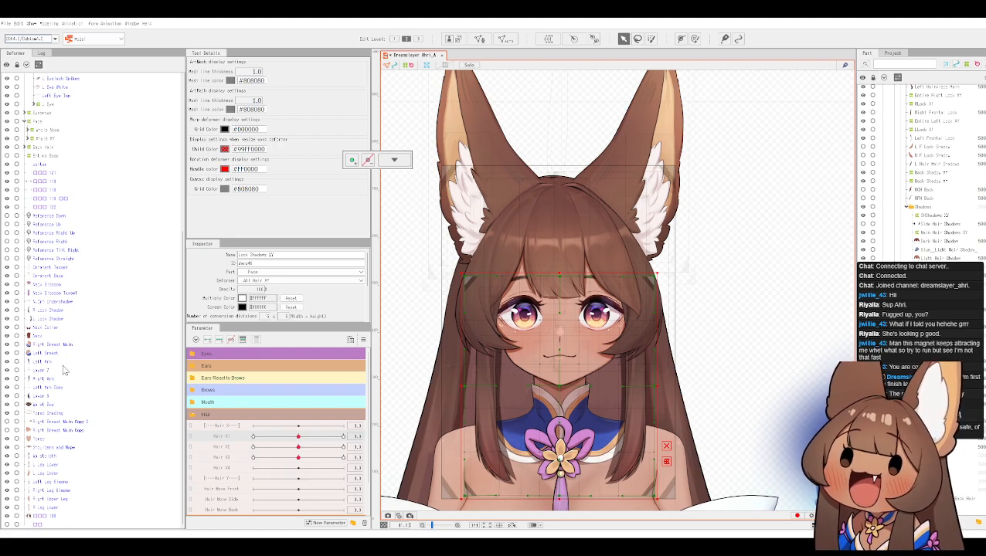
scroll(65, 371, up, 10)
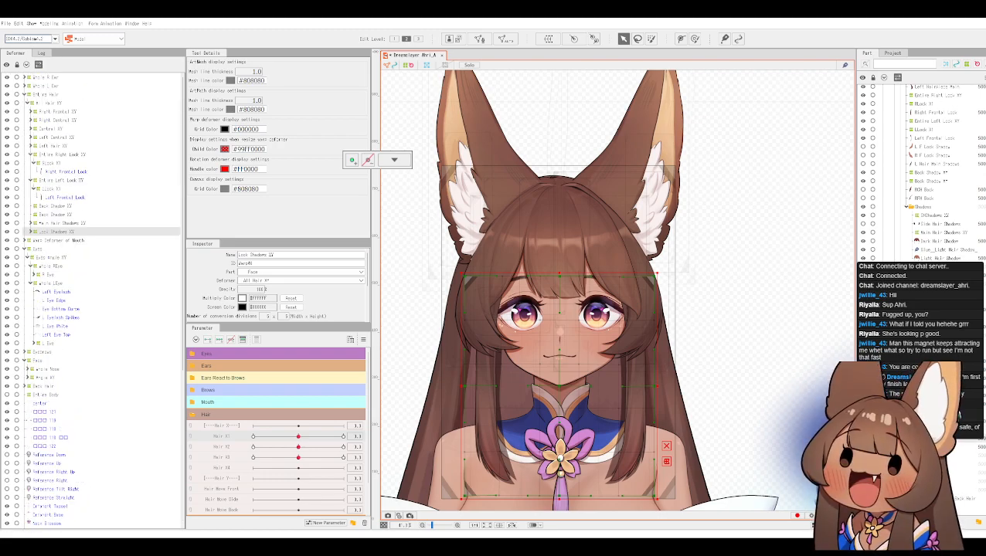
Step: Generate automatic meshes for R Lock Shadow and L Lock Shadow using the Deformation (Heavy) preset
click(500, 456)
click(505, 39)
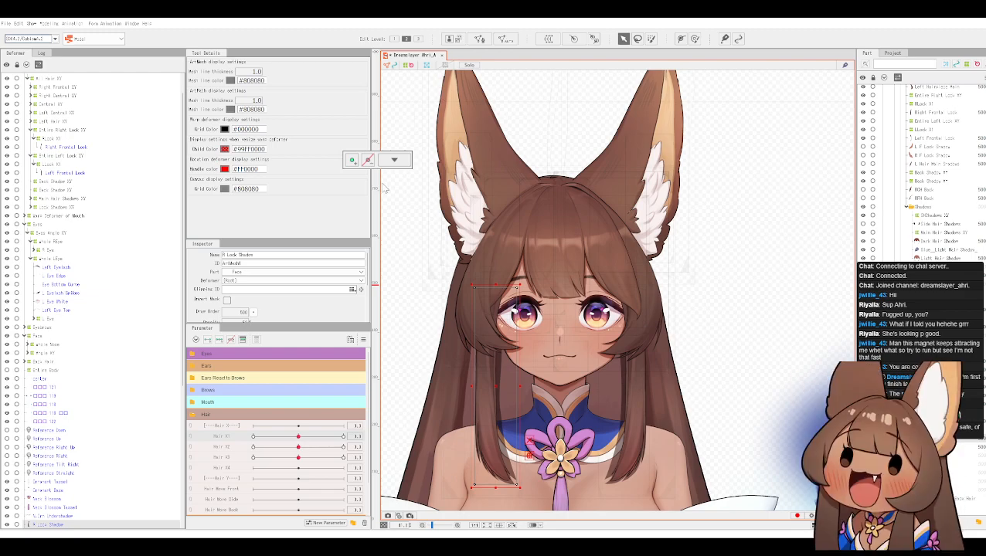
click(398, 203)
click(360, 261)
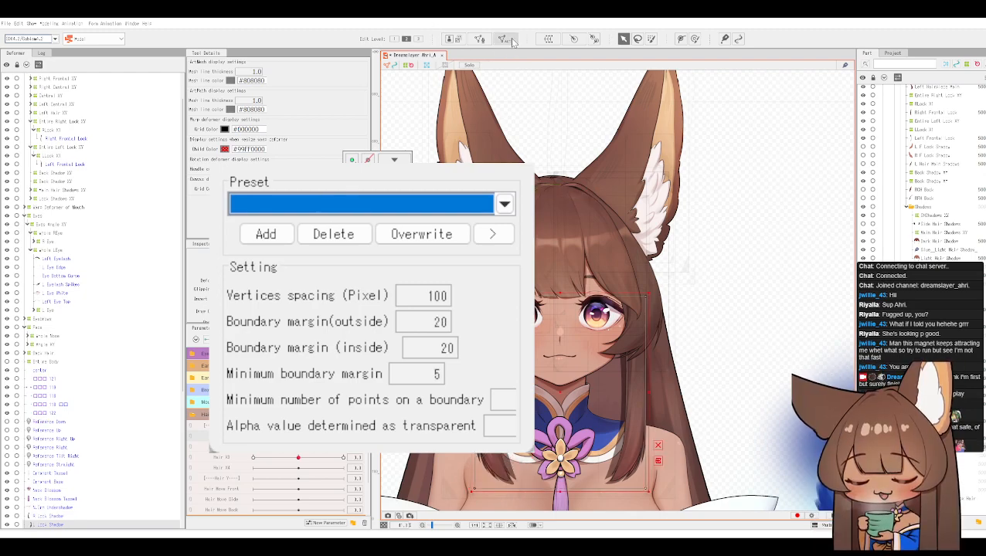
click(350, 203)
click(313, 261)
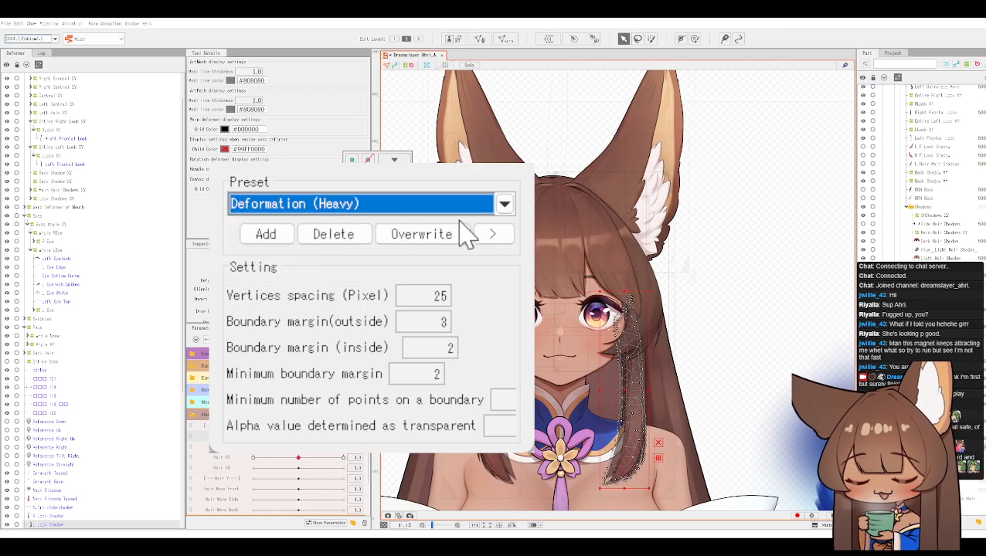
scroll(170, 309, down, 3)
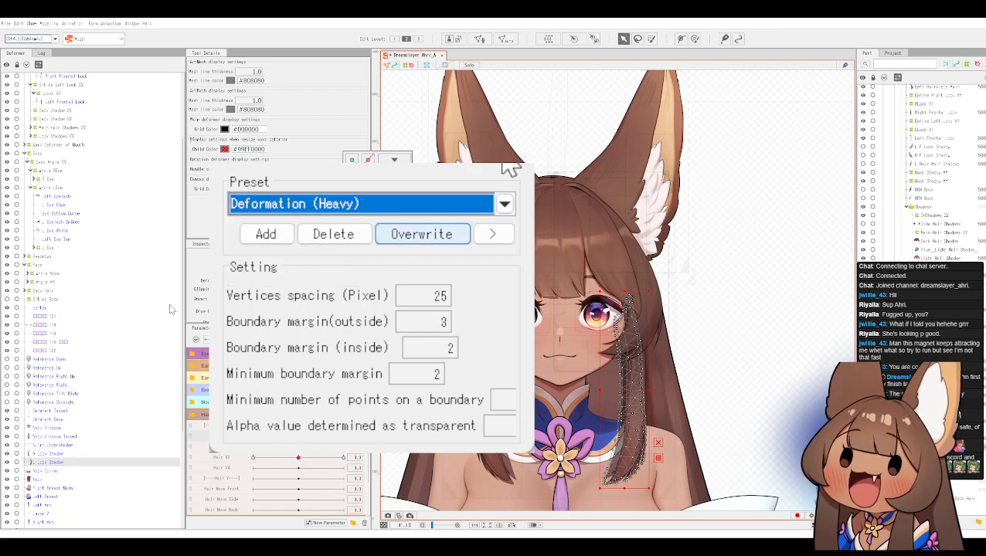
scroll(61, 400, down, 2)
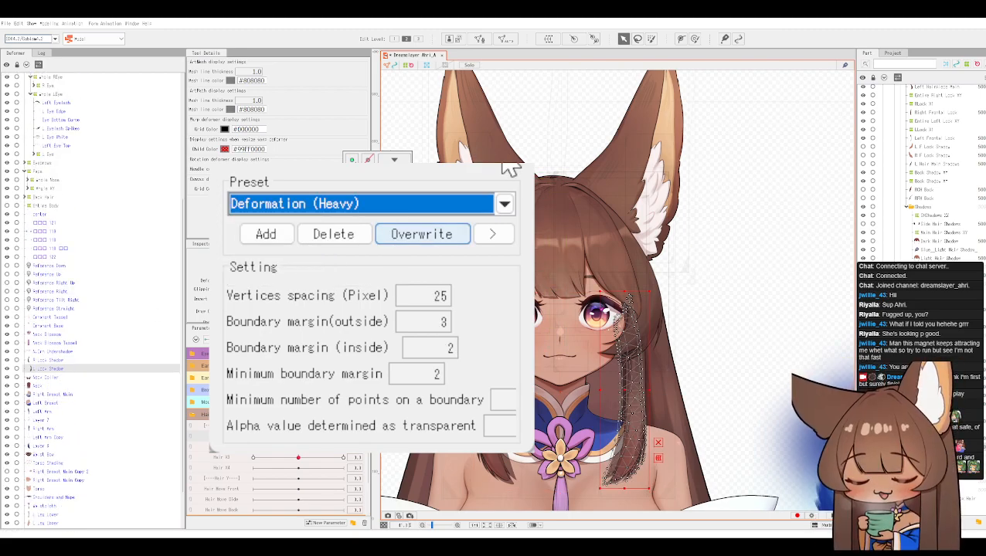
Step: Move L Lock Shadow in the deformer tree into the left lock's warp deformer, beside Left Frontal Lock
scroll(69, 393, up, 1)
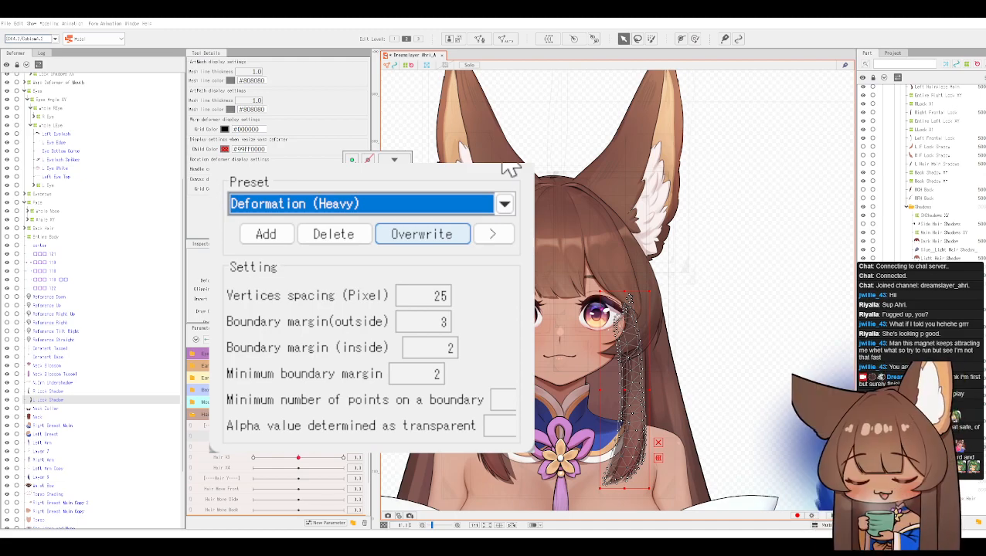
drag(53, 401, 70, 143)
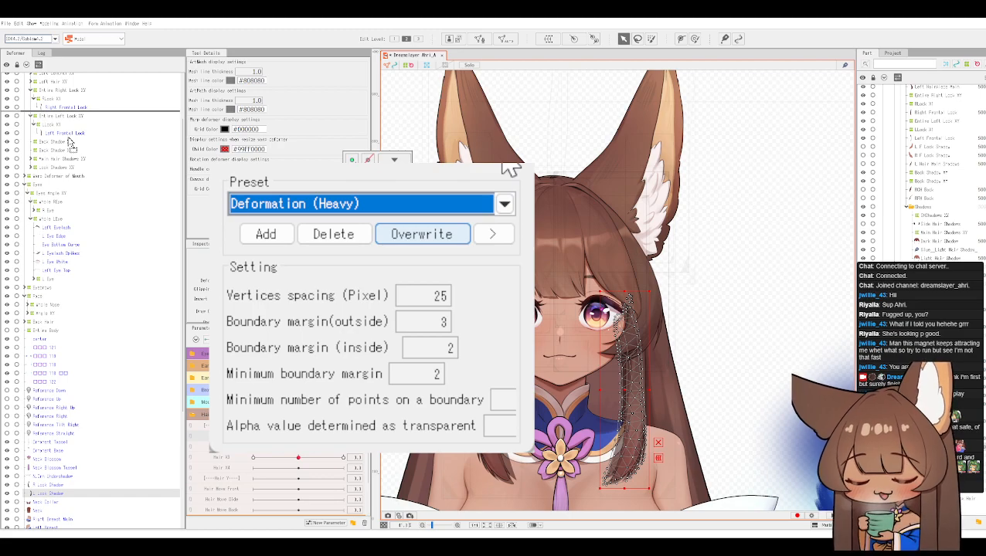
drag(69, 141, 69, 141)
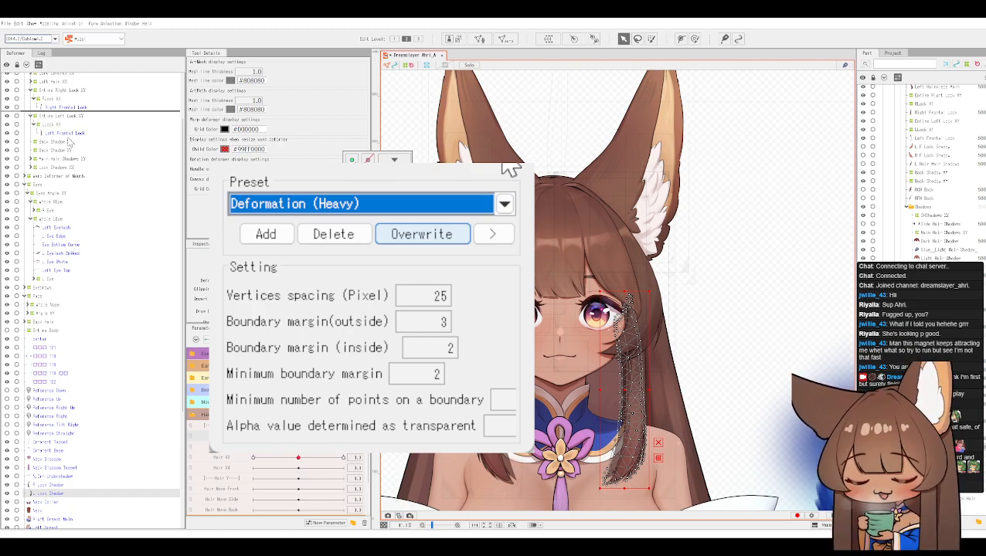
scroll(73, 104, up, 1)
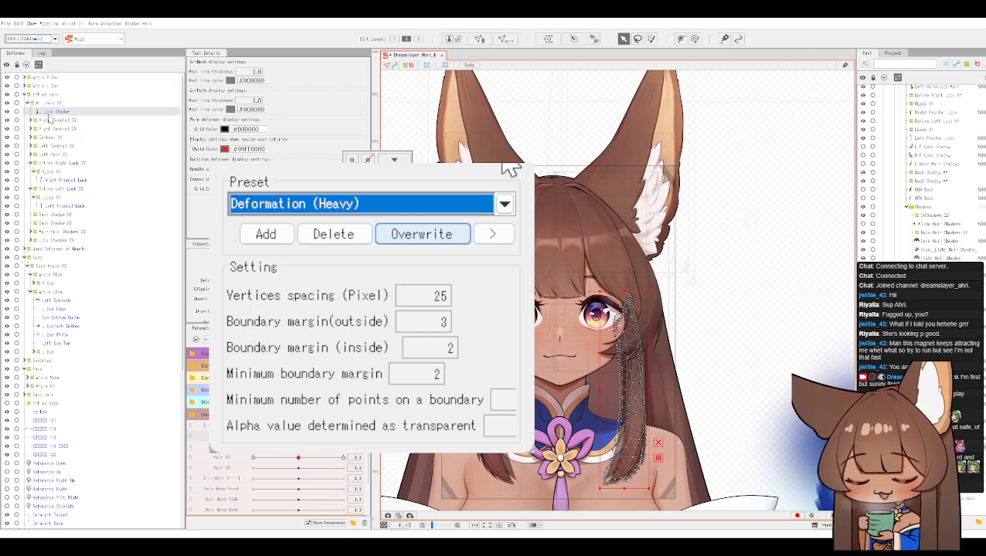
drag(55, 211, 55, 208)
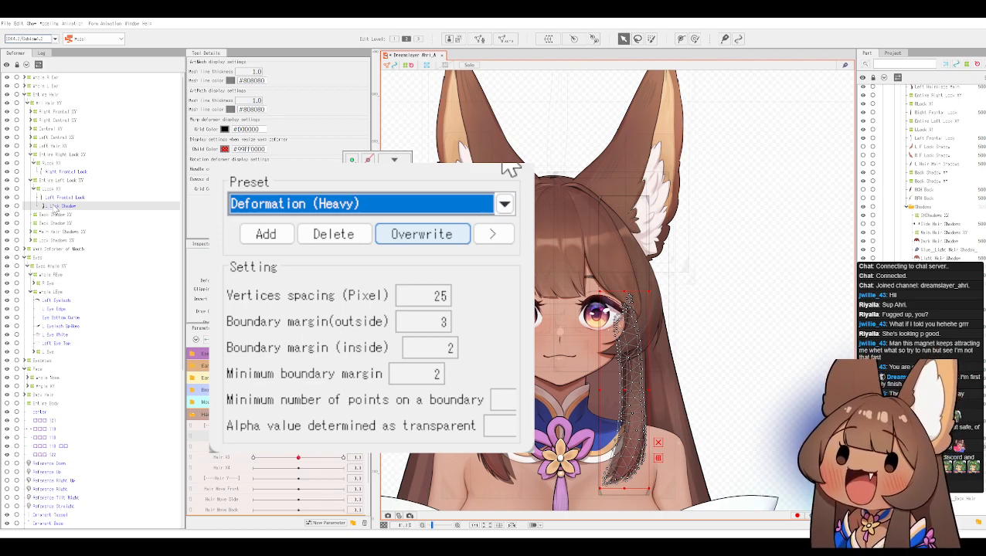
Step: Move R Lock Shadow in the deformer tree into the right lock's warp deformer, beneath Right Frontal Lock
scroll(79, 223, down, 2)
scroll(75, 255, down, 6)
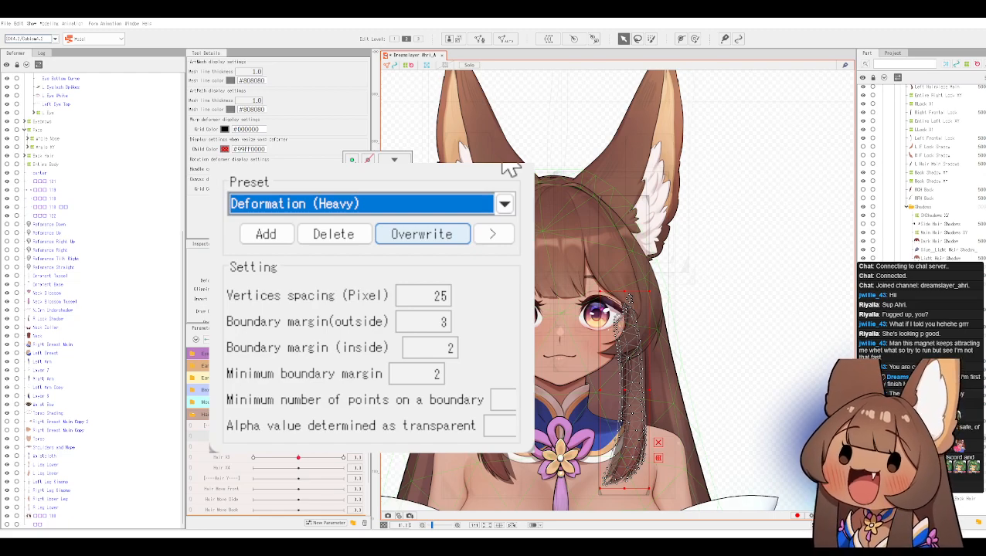
click(52, 319)
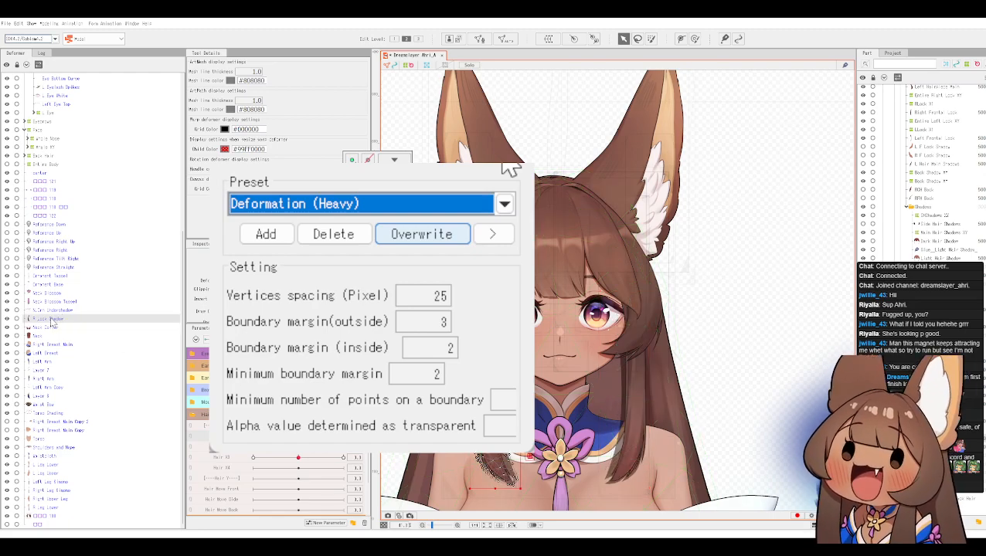
scroll(51, 323, up, 1)
scroll(52, 323, up, 1)
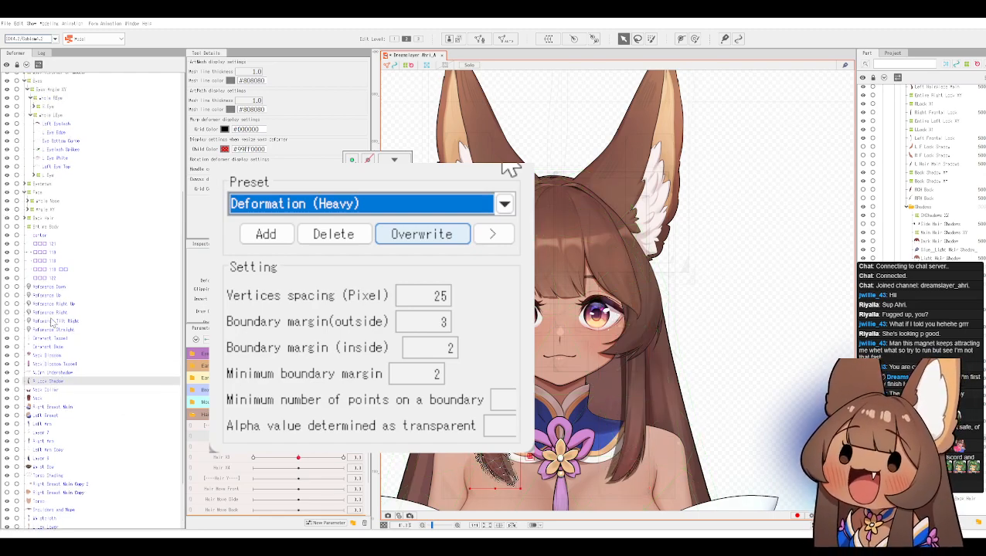
scroll(59, 352, up, 1)
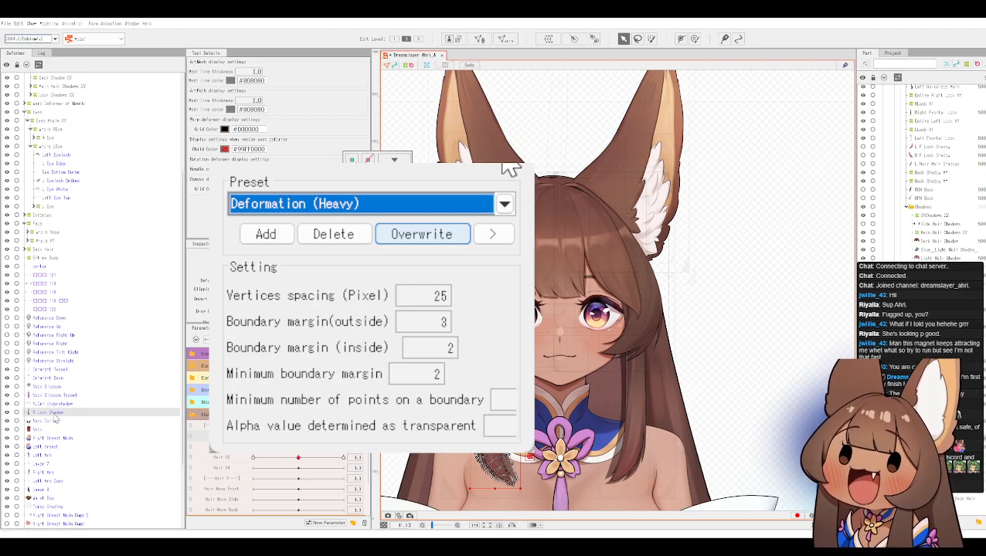
drag(54, 414, 64, 158)
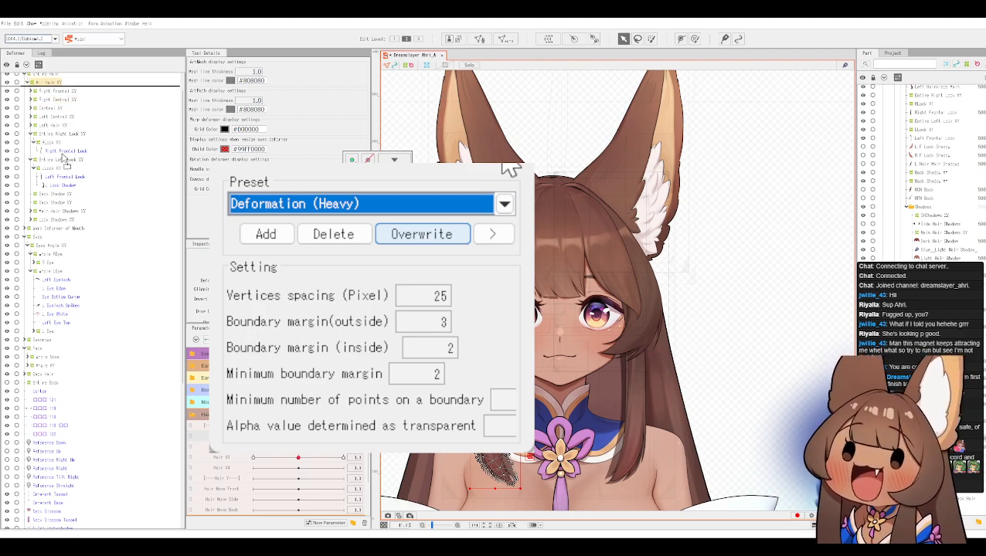
drag(63, 157, 63, 157)
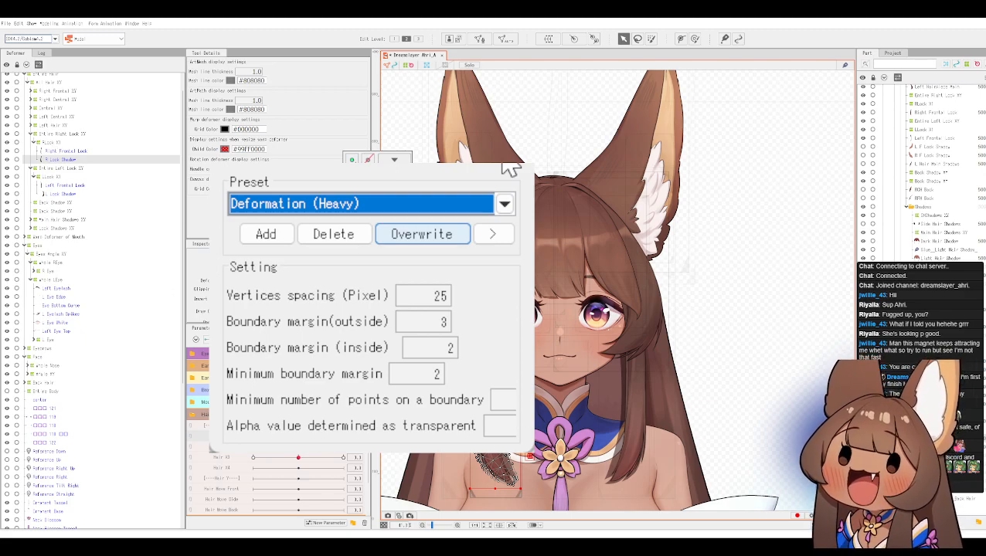
Step: Create a warp deformer named RLock X2 around Right Frontal Lock and R Lock Shadow, inside the right lock's existing deformer
click(52, 142)
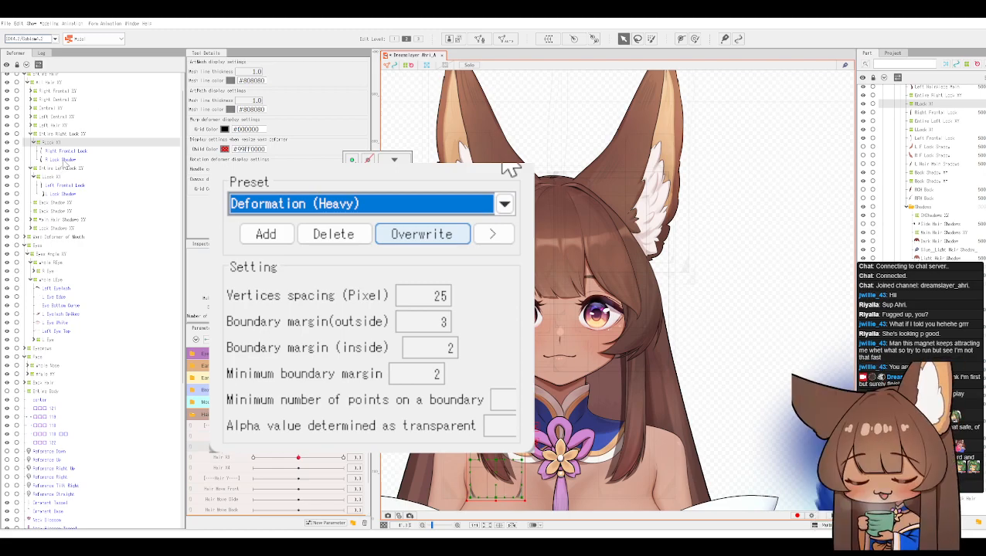
click(75, 153)
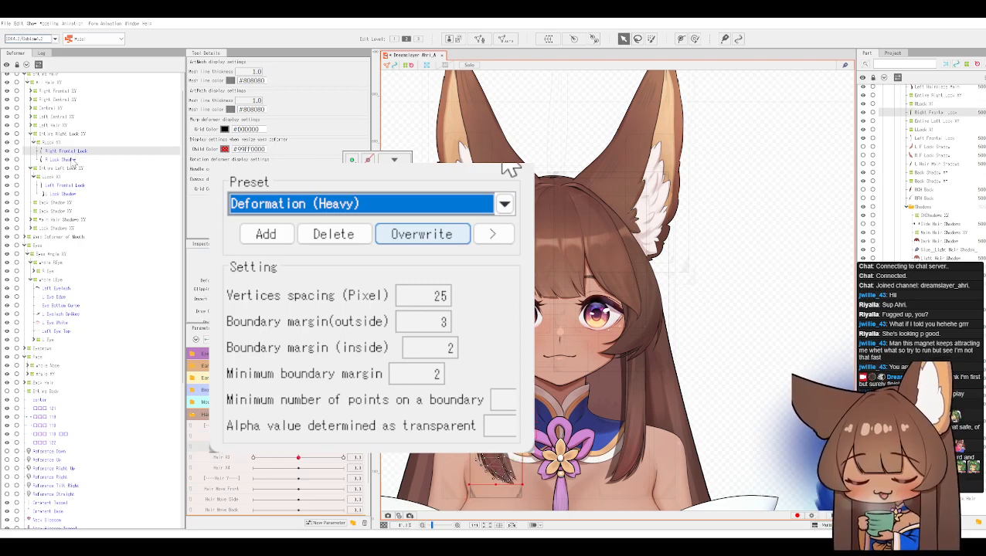
click(72, 160)
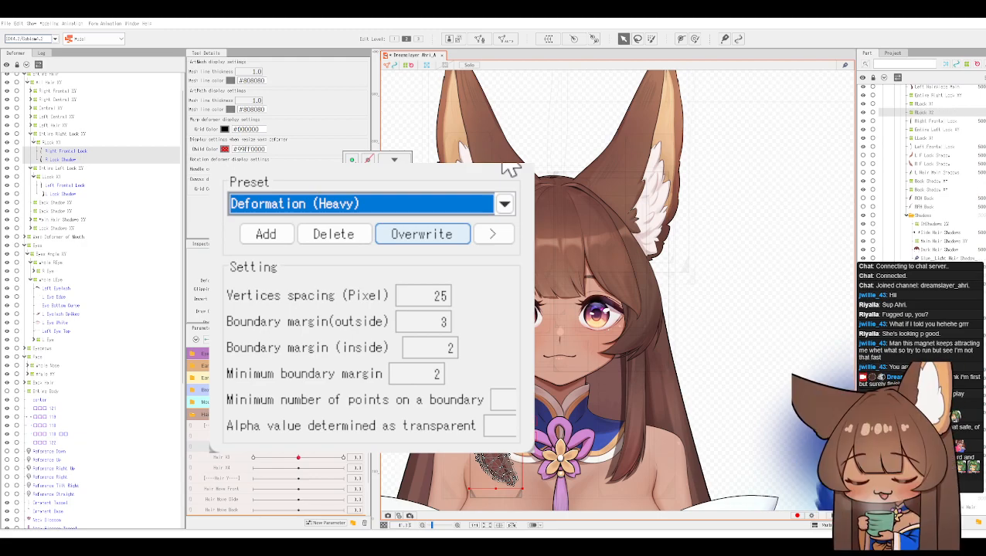
key(Return)
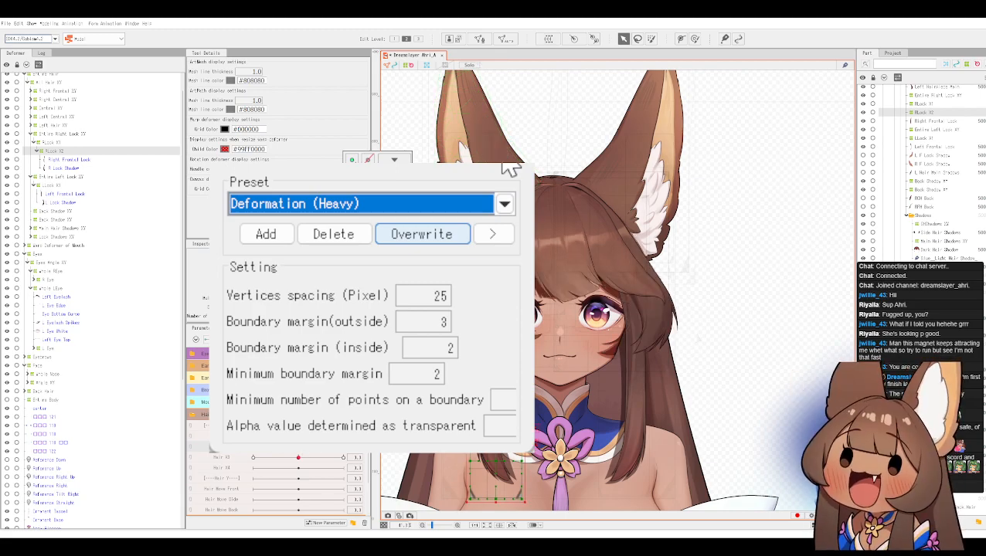
Step: Lay a temporary deform path on RLock X2 from the crown down the right lock to its tip, with Hair X2 at its maximum
click(575, 41)
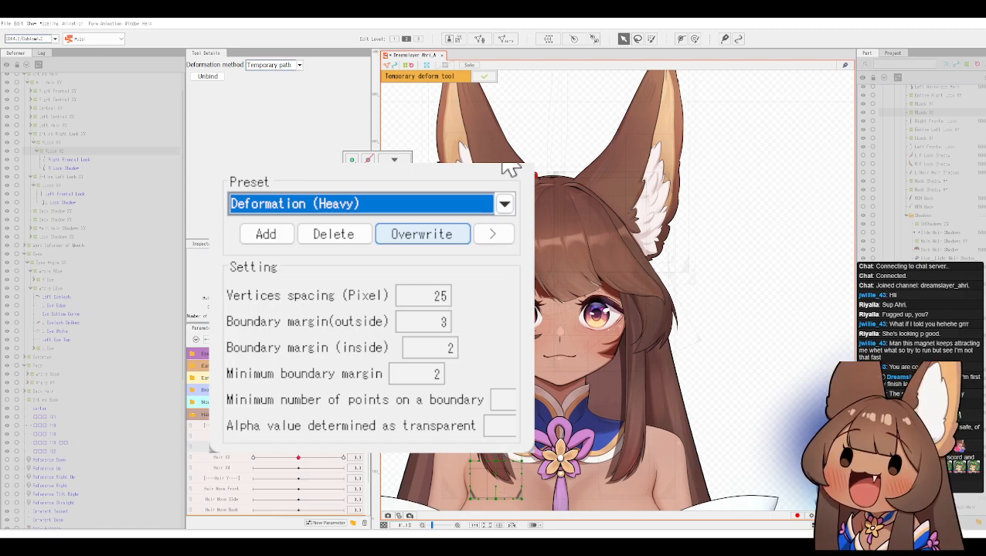
click(510, 497)
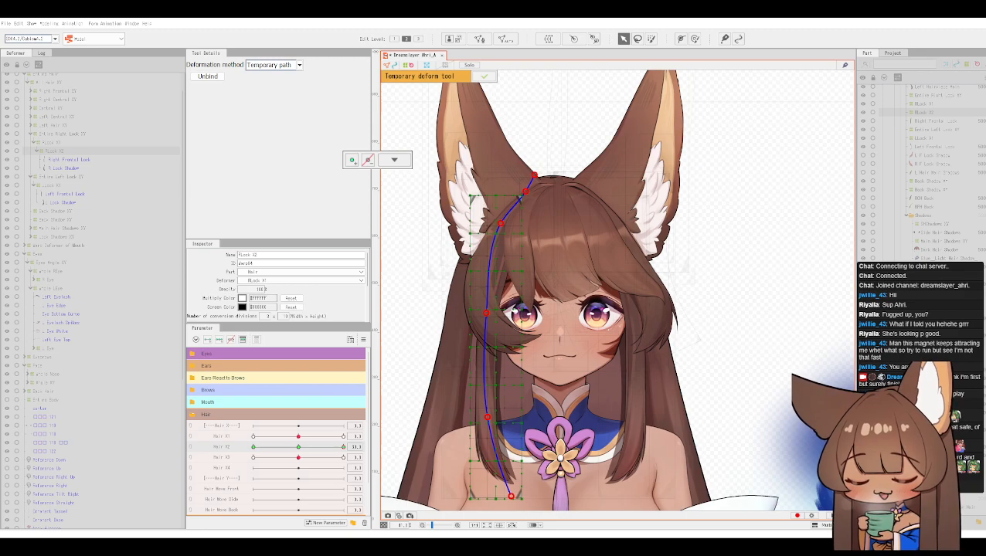
Step: Try to bend the right lock's tip inward to the chest ornament with the path, and undo the bend and the lower path points
drag(517, 498, 549, 484)
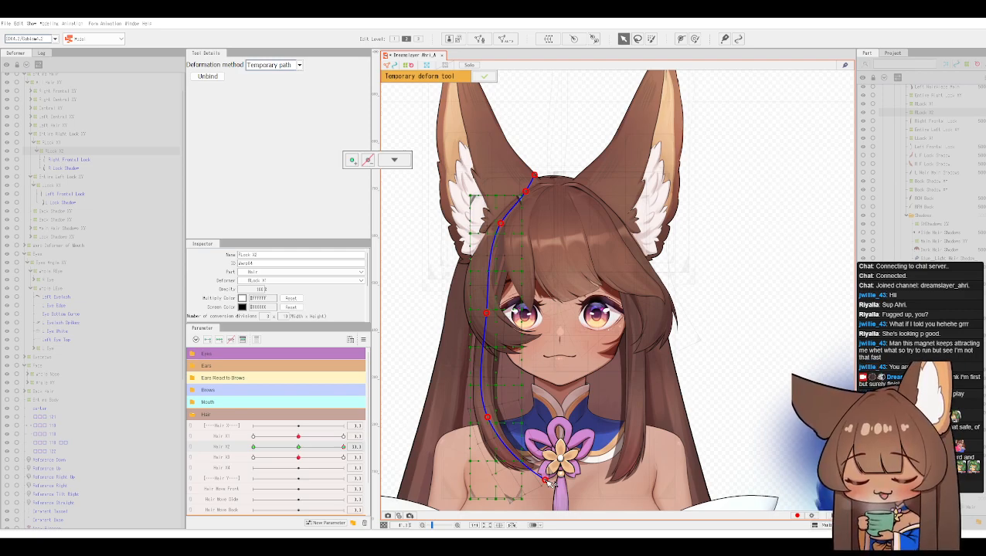
drag(489, 419, 500, 417)
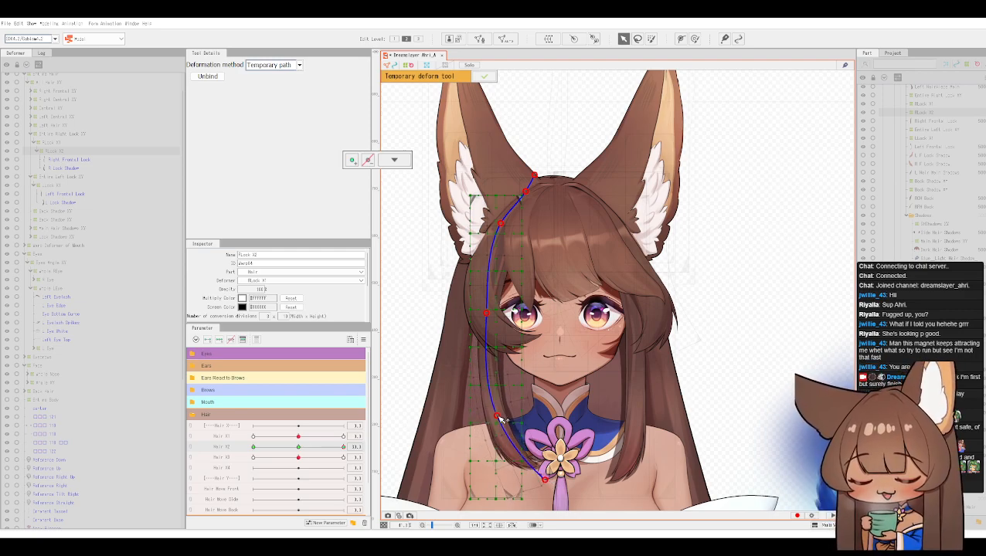
click(552, 478)
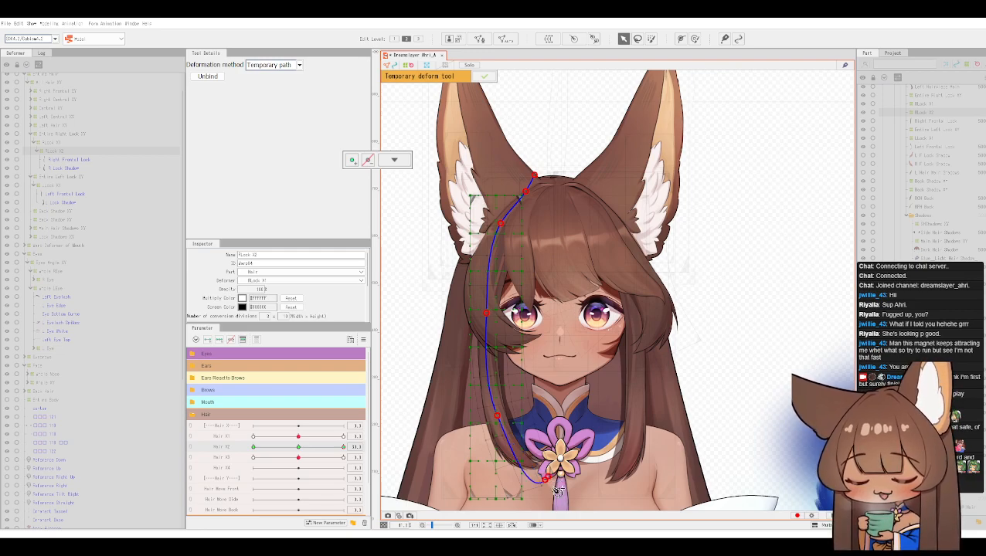
key(ctrl+z)
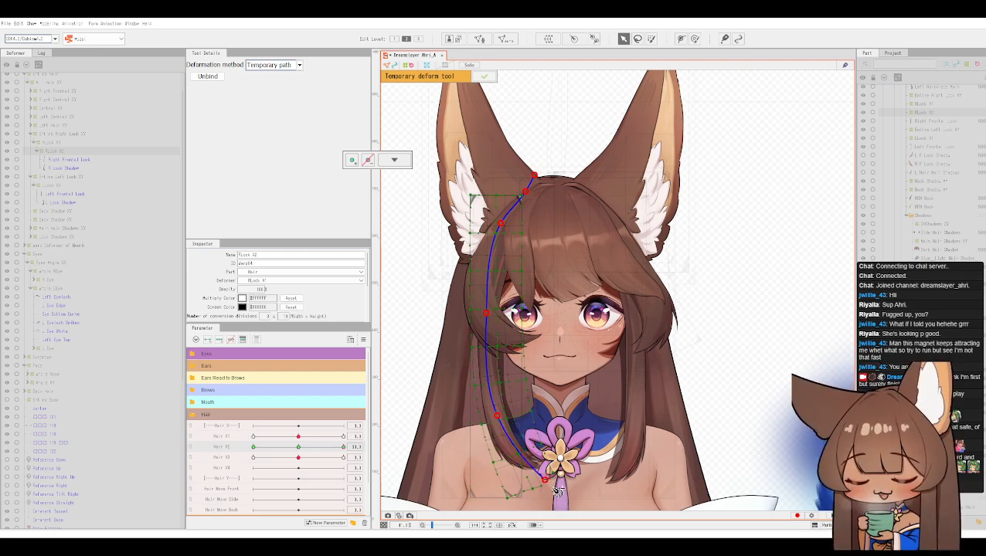
key(ctrl+z)
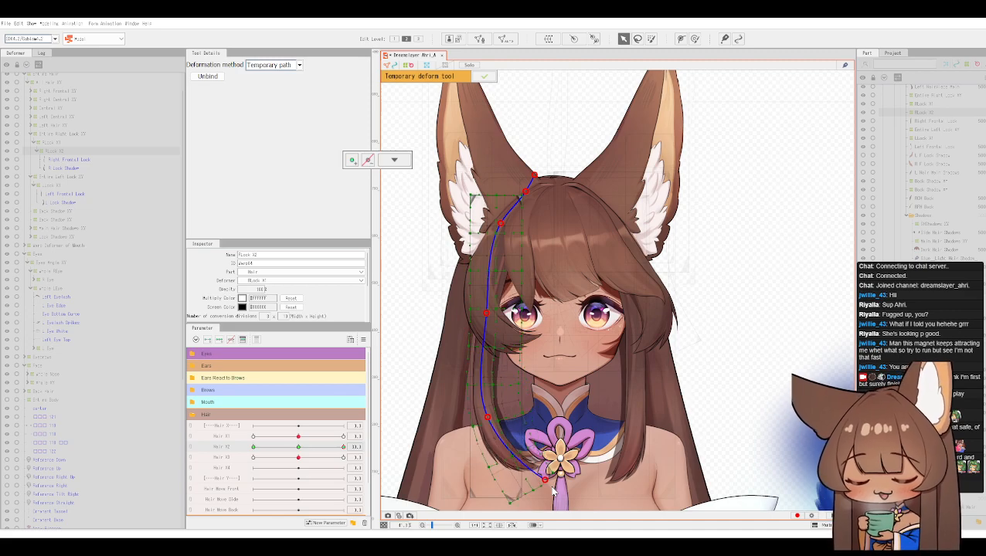
key(ctrl+z)
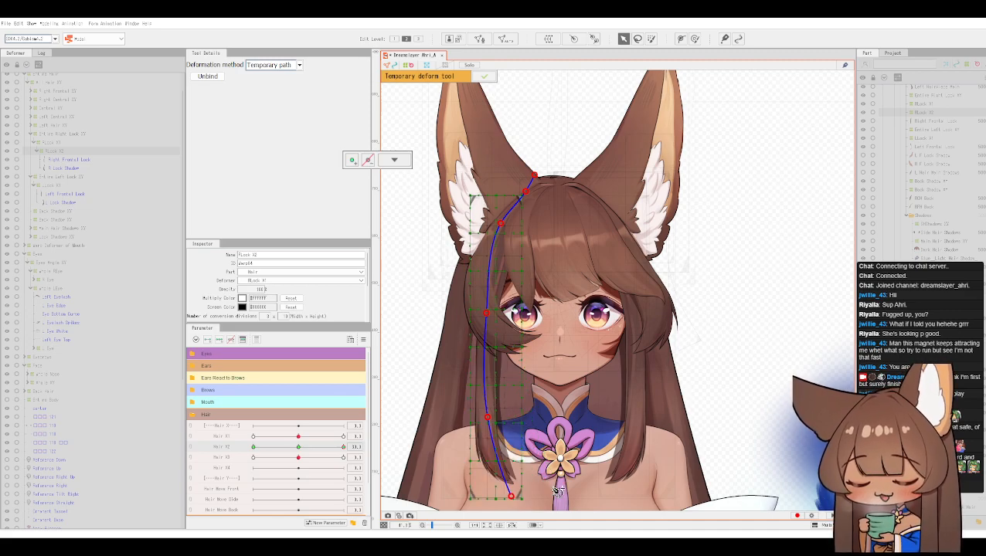
key(ctrl+z)
key(ctrl+z)
Step: Place the two lower path points again, bend the right lock's tip inward toward the chest ornament, and apply the deformation
click(490, 394)
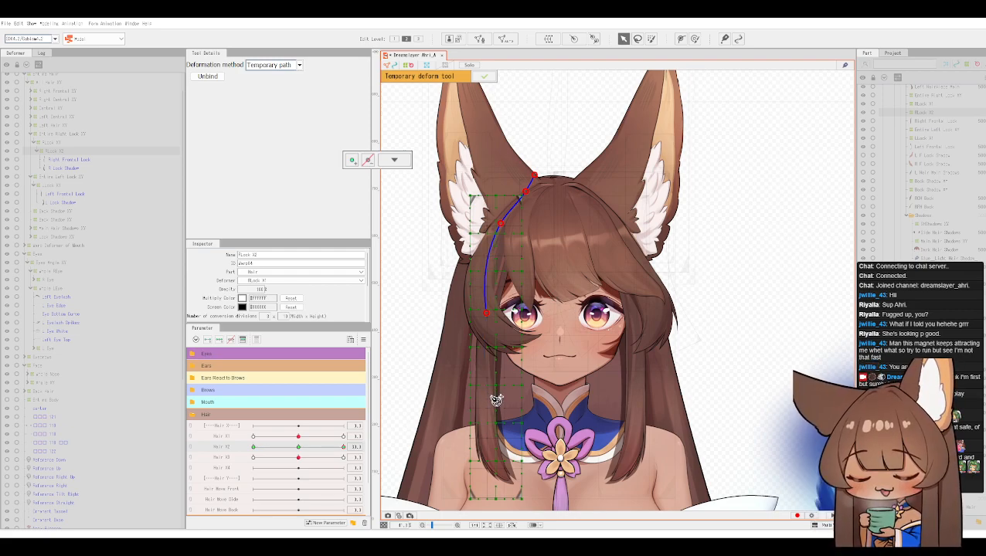
click(516, 487)
drag(522, 491, 545, 484)
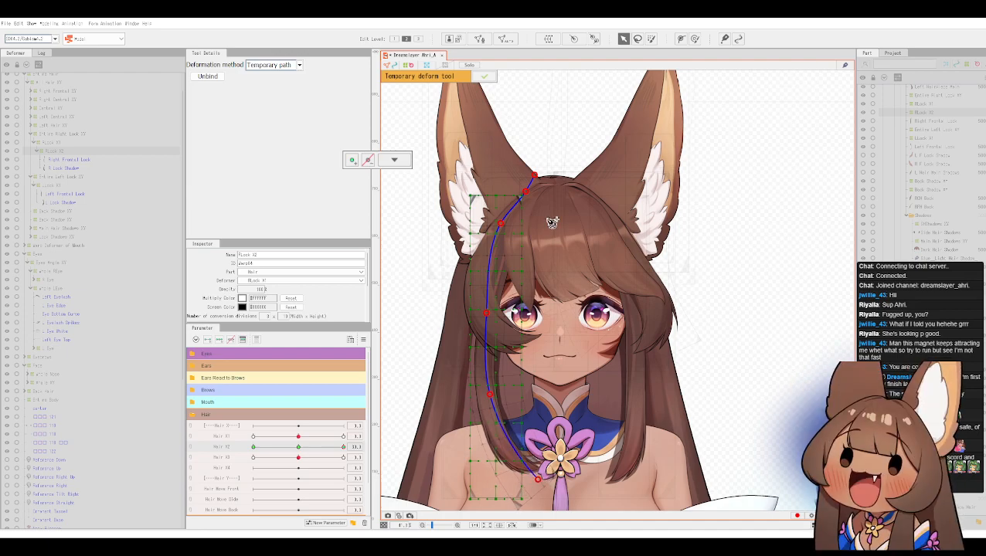
click(483, 81)
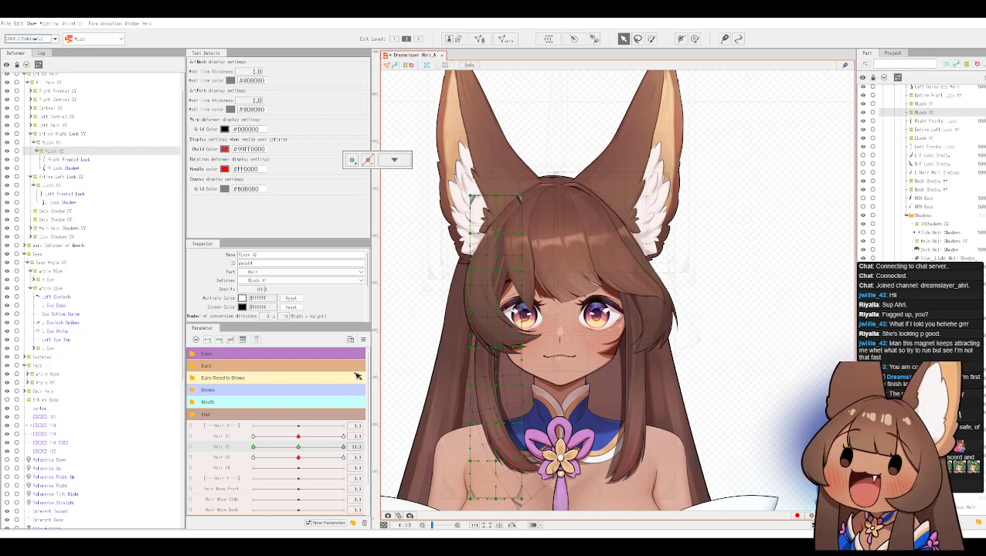
Step: Try Reflect Motion on RLock X2 for Hair X2, and preview the lock's swing across the parameter's range
click(363, 340)
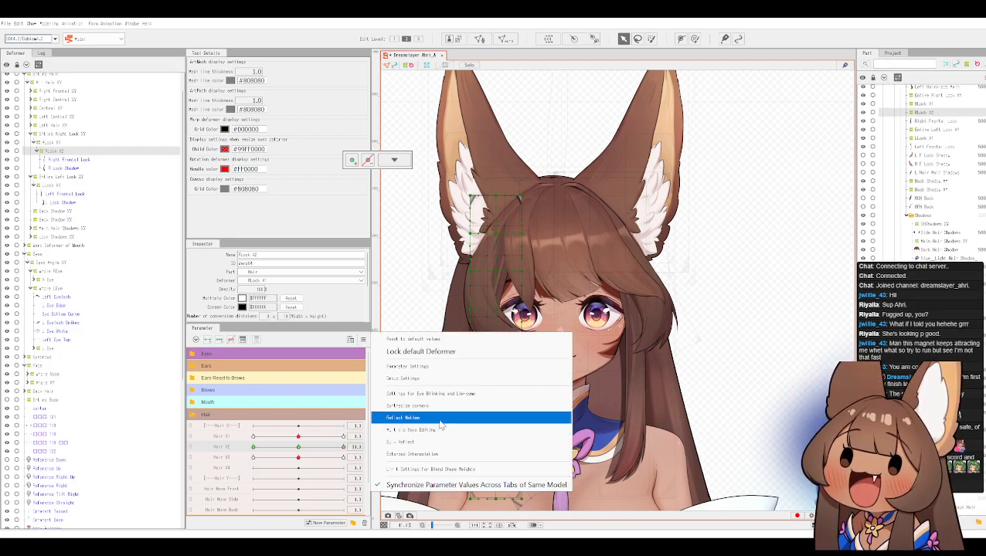
click(344, 446)
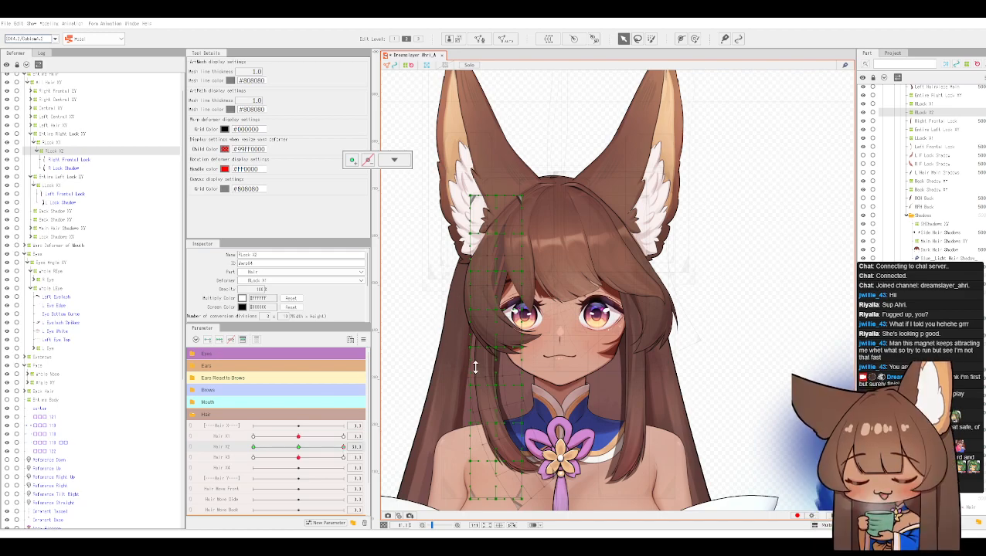
click(344, 446)
drag(334, 450, 246, 433)
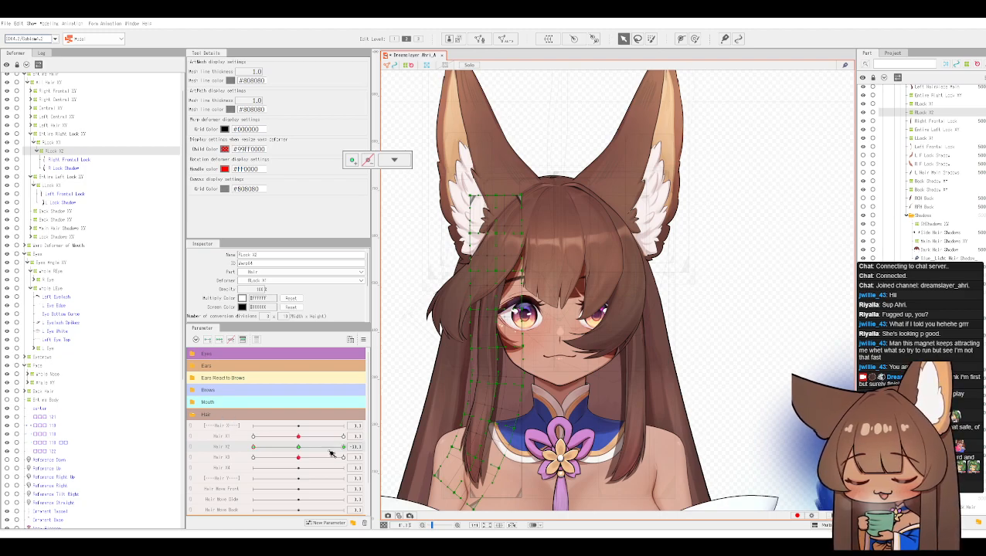
drag(299, 450, 360, 447)
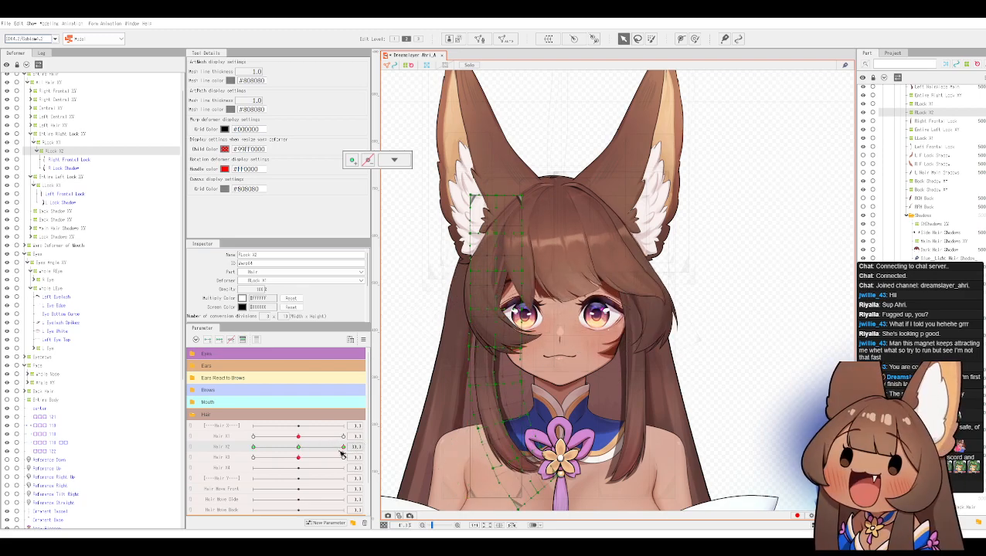
drag(345, 449, 300, 449)
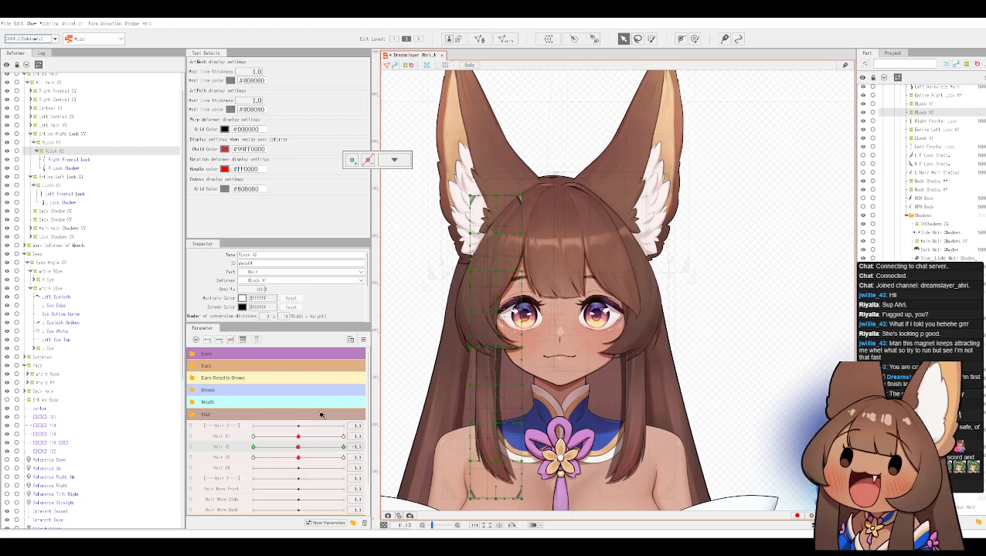
Step: Set Hair X2 to its minimum and lay a temporary deform path on RLock X2 from the right ear down the lock to its tip
drag(298, 448, 295, 448)
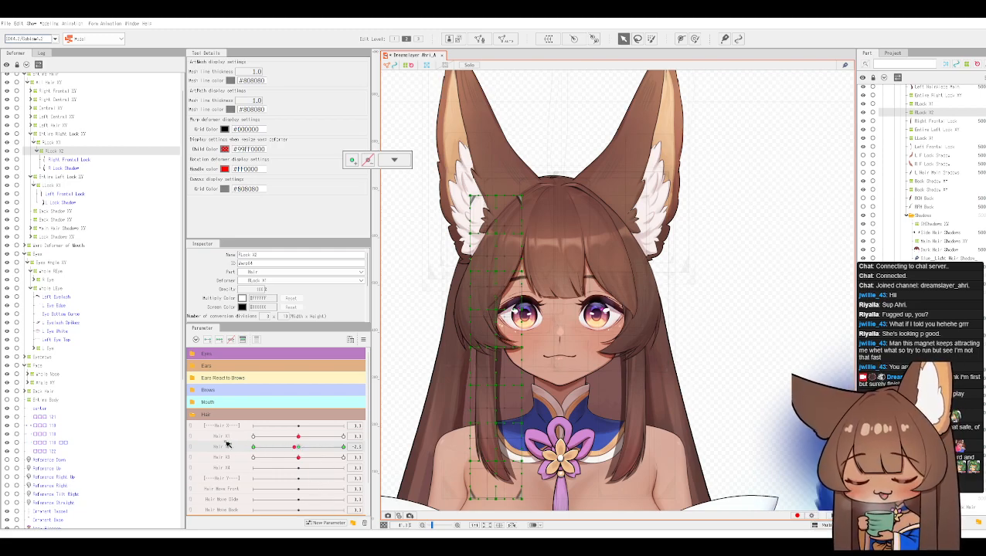
drag(228, 444, 192, 450)
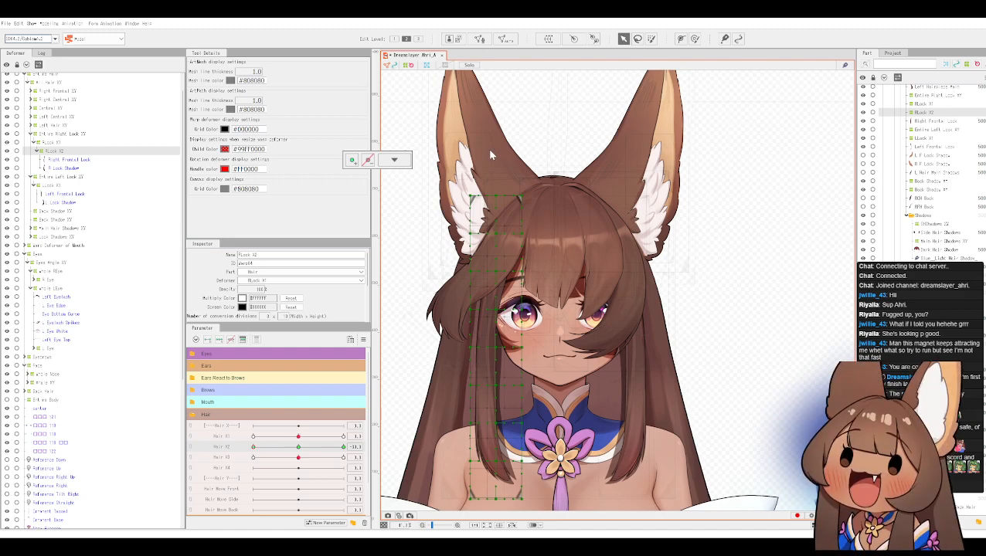
key(ctrl+t)
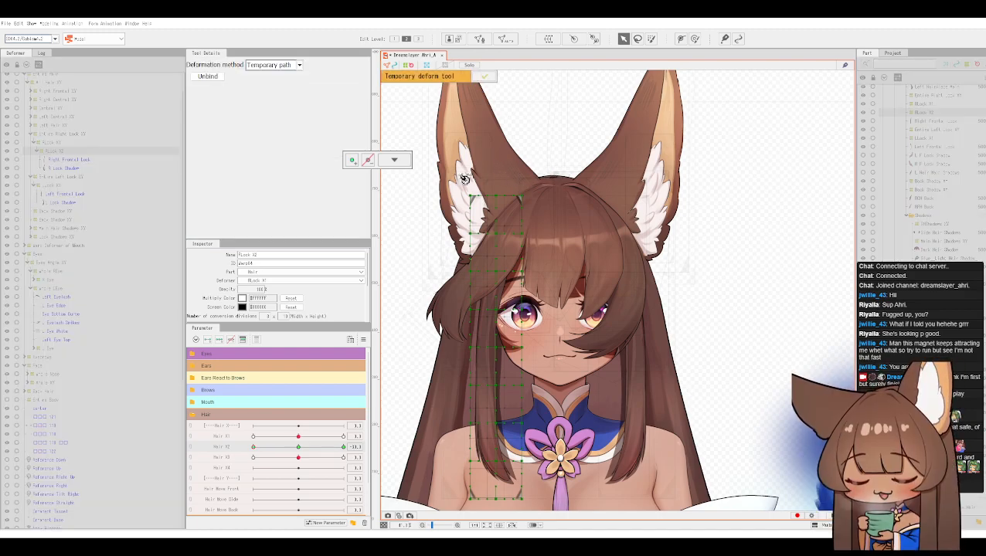
click(469, 157)
click(493, 186)
click(508, 236)
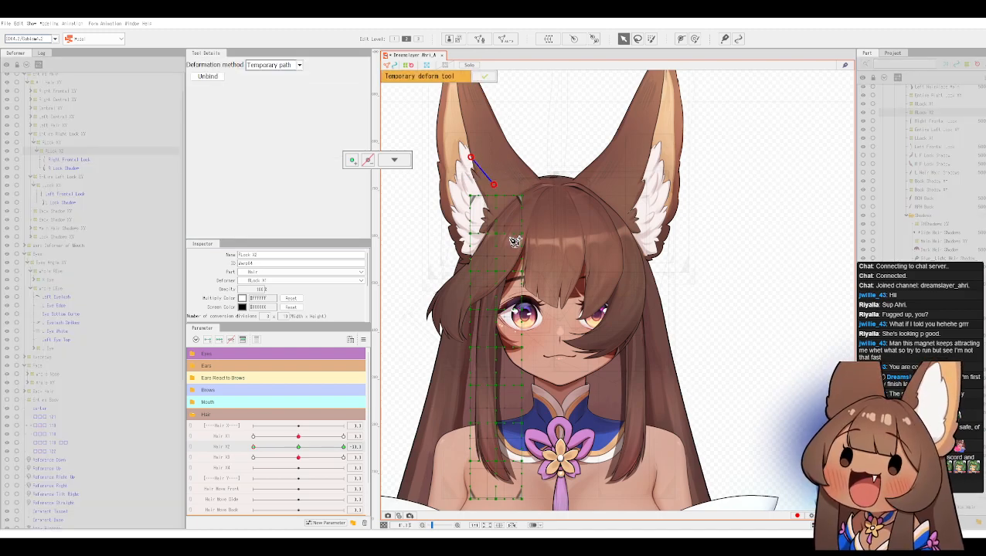
click(492, 340)
click(490, 479)
Step: Try to bend the right lock's tip outward toward the shoulder with the path, and undo the bend and the lower path points
drag(492, 480, 442, 463)
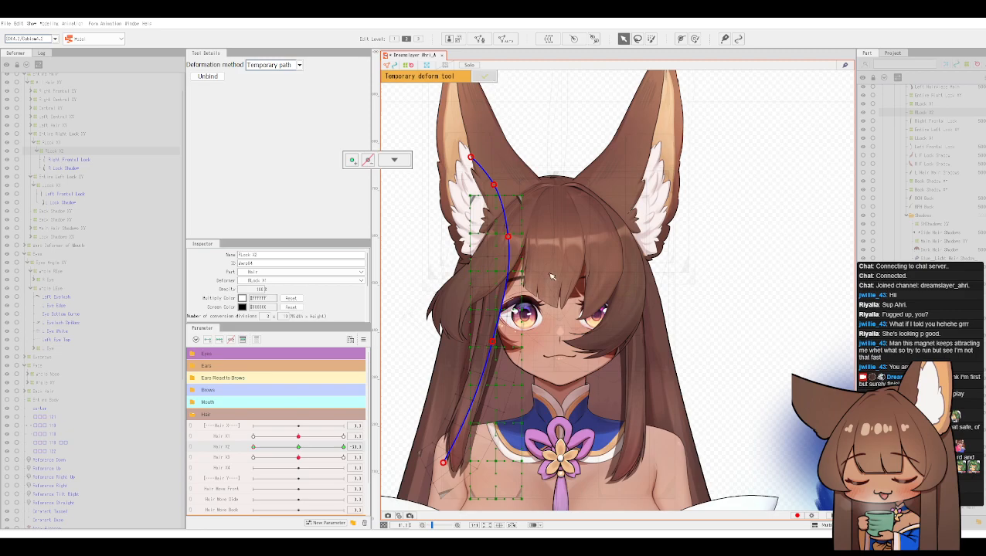
scroll(545, 253, up, 2)
scroll(556, 290, down, 1)
drag(493, 343, 498, 346)
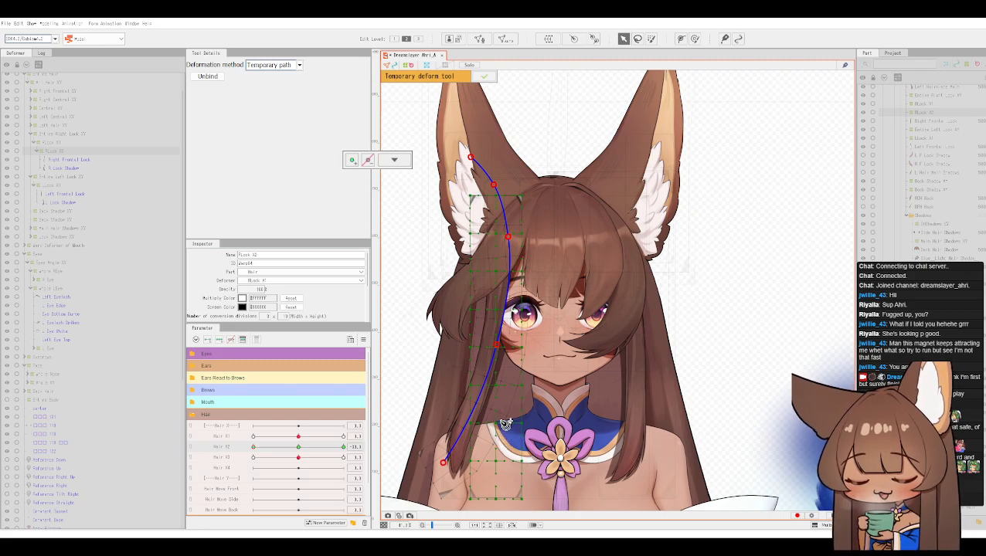
key(ctrl+z)
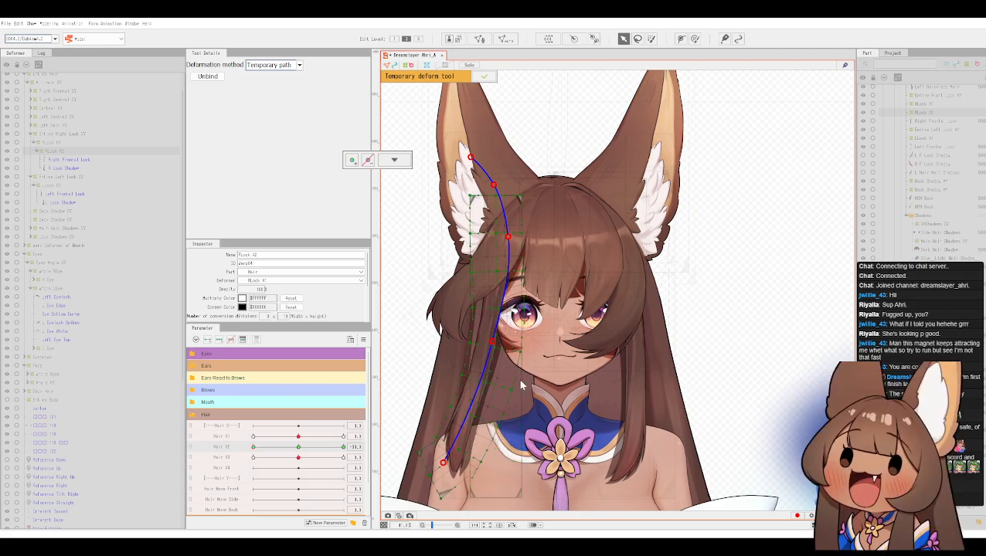
key(ctrl+z)
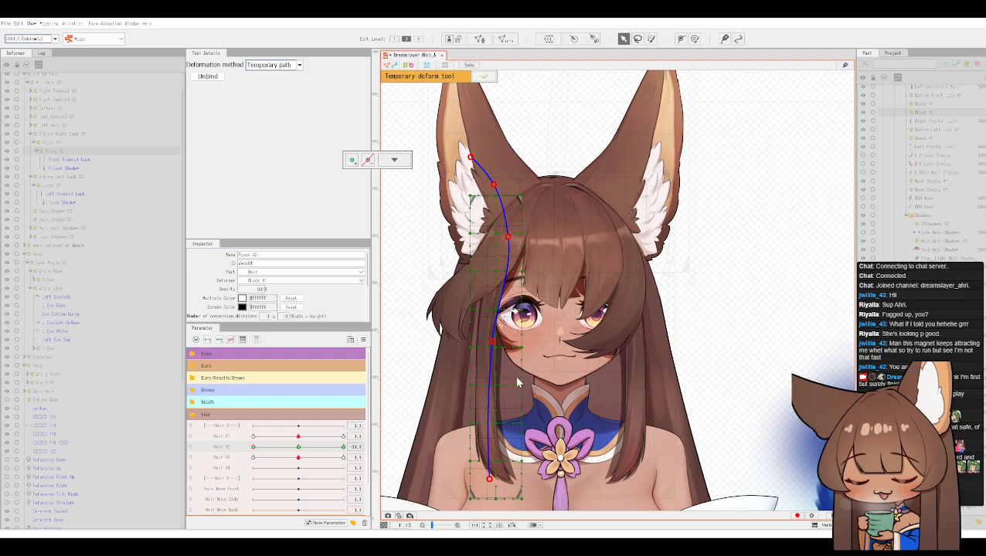
key(ctrl+z)
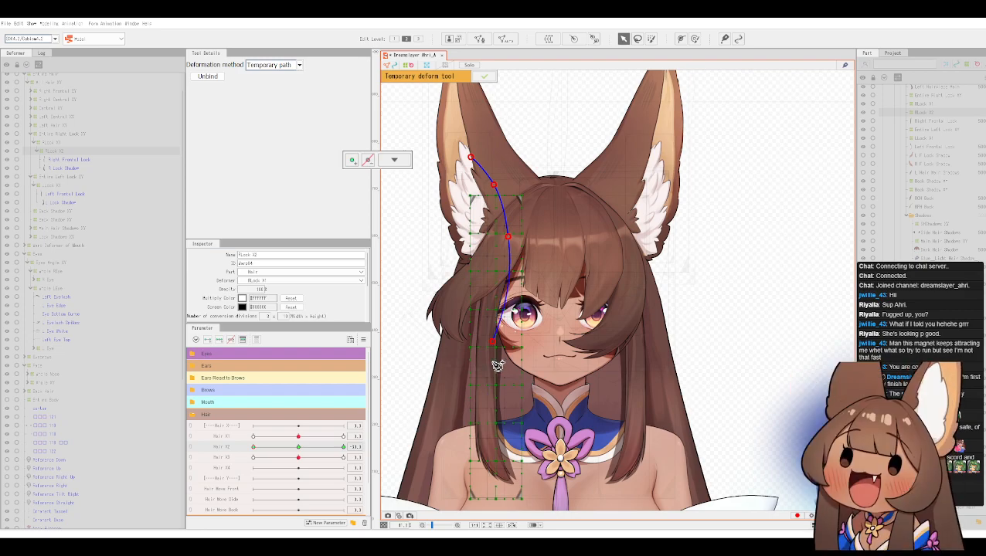
key(ctrl+z)
Step: Try two new lower path points beside the cheek and at the lock's tip with another outward bend, and undo them
ctrl+click(490, 356)
ctrl+click(481, 479)
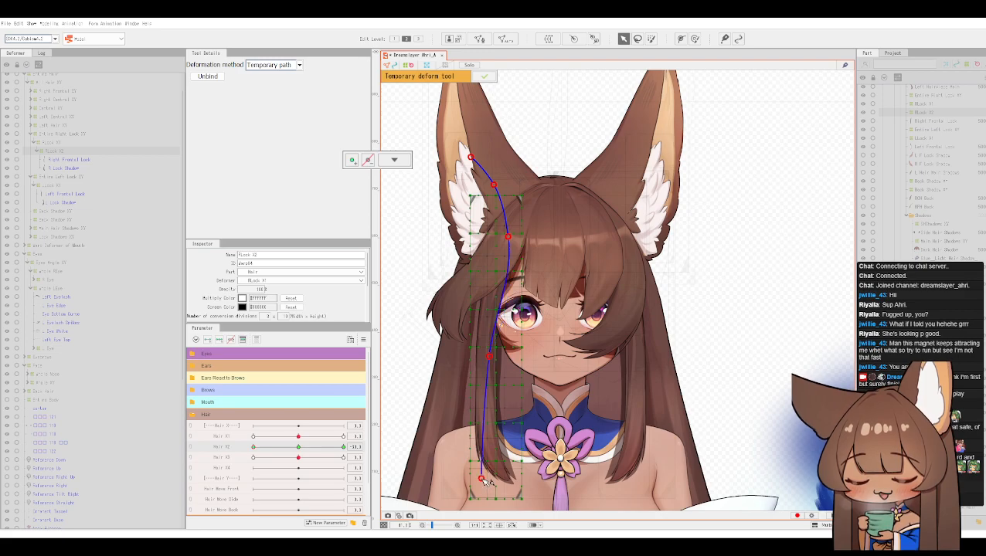
drag(481, 480, 444, 460)
key(ctrl+z)
key(ctrl+z)
key(ctrl+z)
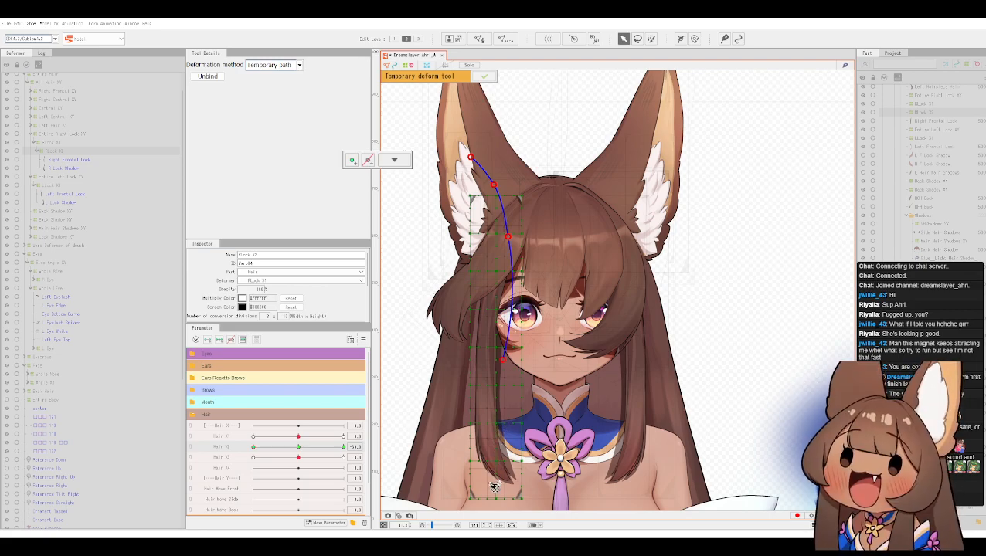
Step: Place the last path point at the right lock's tip, bend the tip outward over the shoulder, and apply the deformation
click(486, 483)
drag(487, 483, 442, 469)
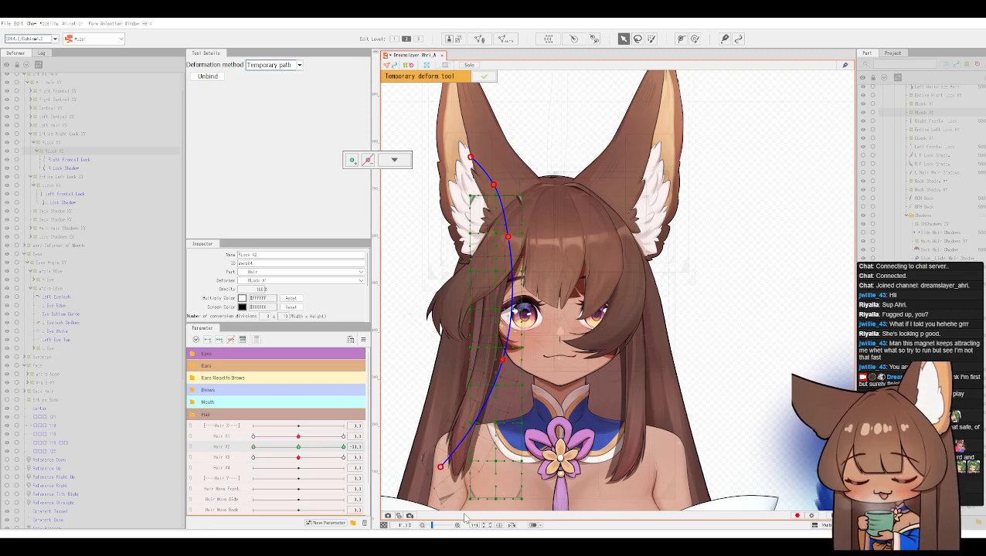
click(487, 75)
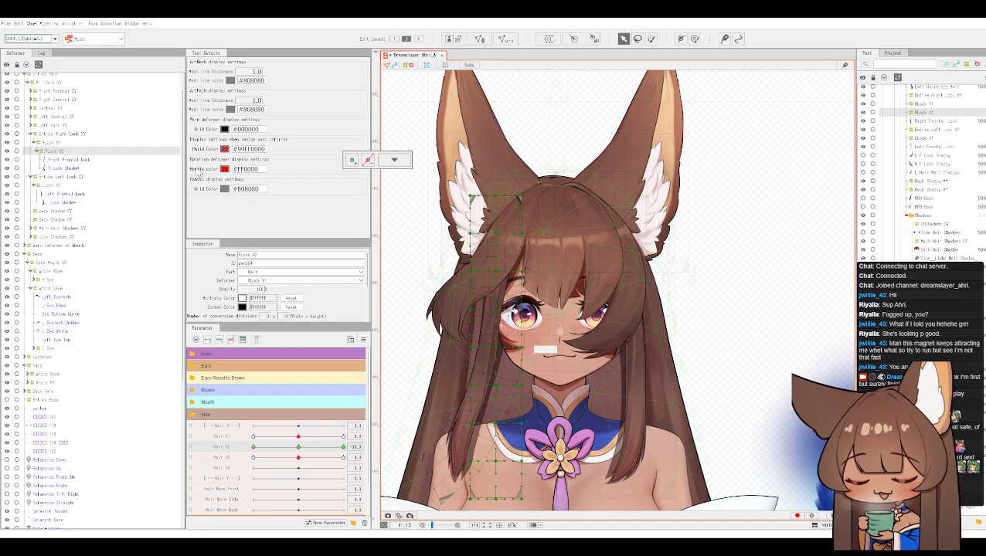
Step: Examine the Right Frontal Lock mesh up close, from crown to tip, with Hair X2 at its minimum
click(71, 160)
scroll(504, 378, down, 3)
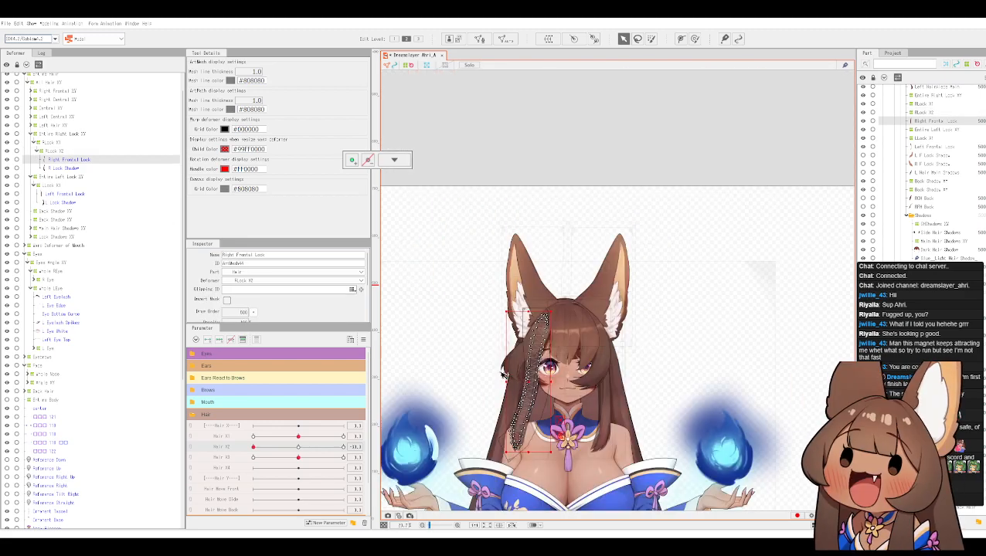
scroll(503, 377, up, 2)
drag(504, 380, 459, 218)
scroll(459, 220, up, 2)
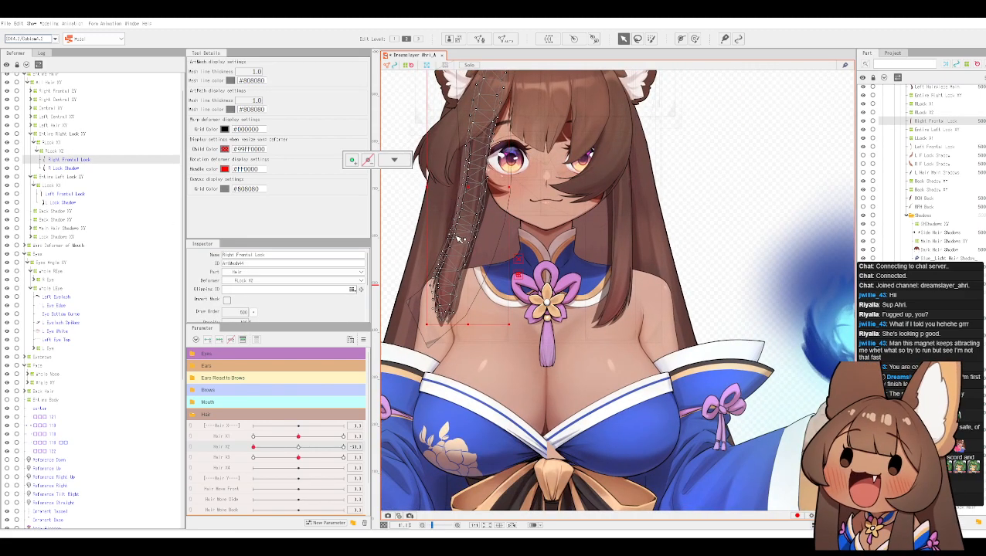
scroll(461, 279, up, 5)
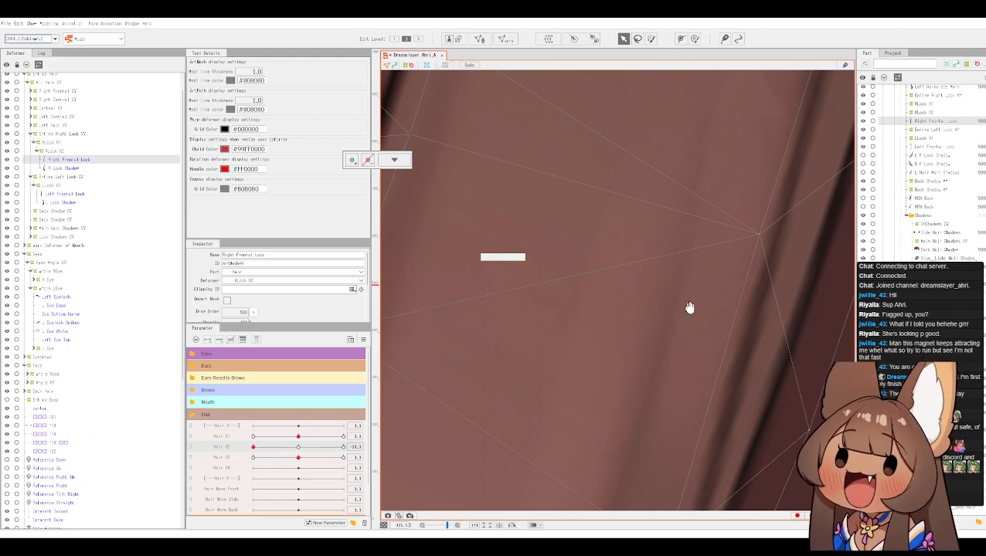
scroll(691, 307, down, 5)
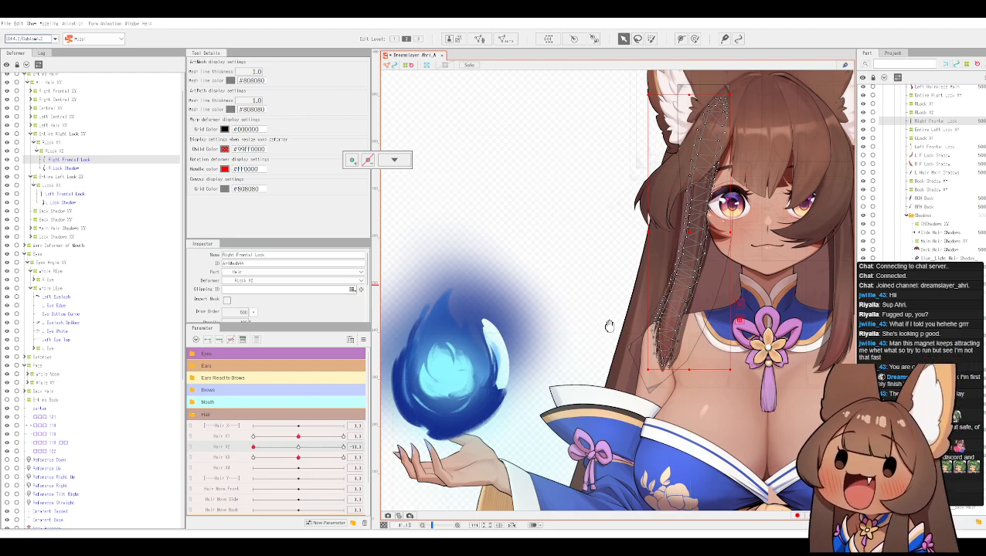
scroll(736, 393, up, 3)
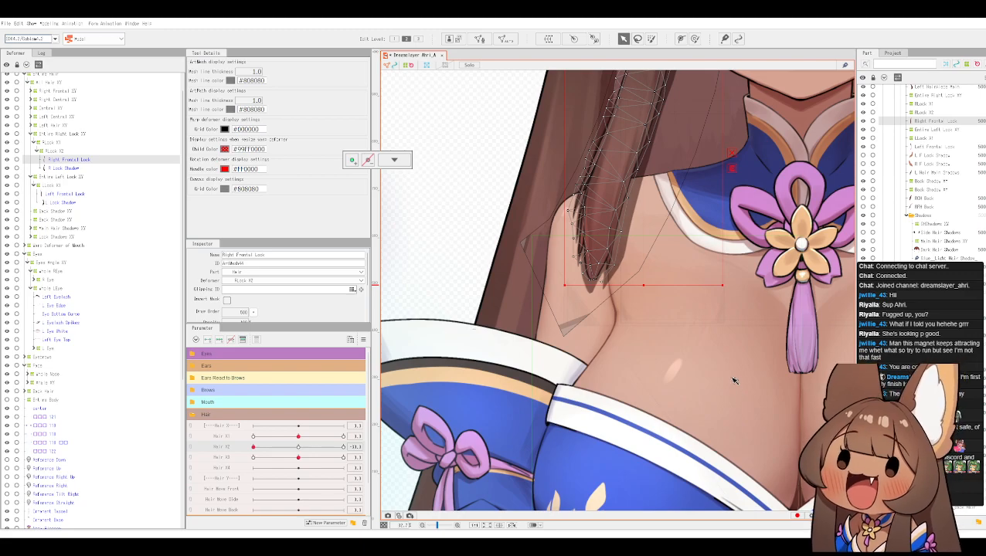
scroll(735, 381, up, 2)
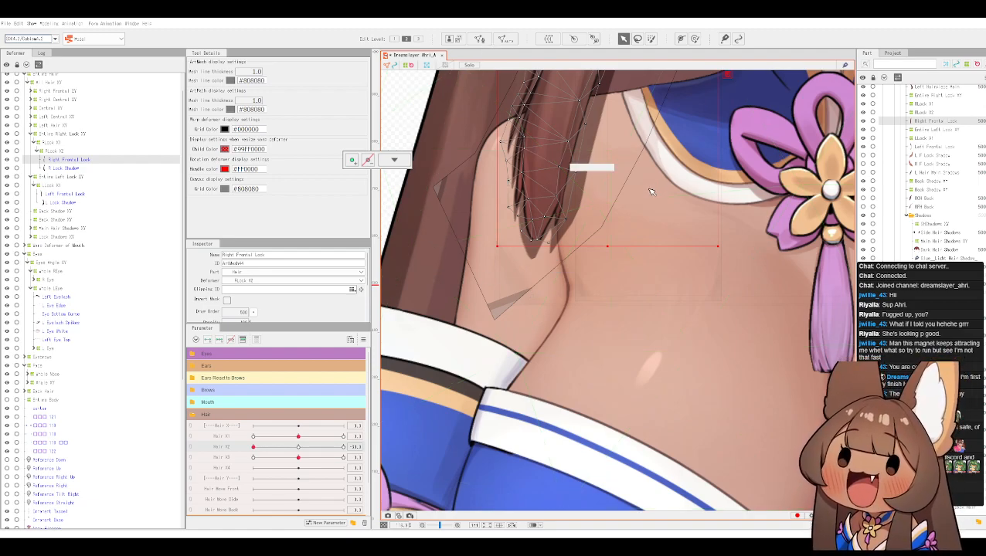
scroll(647, 204, down, 5)
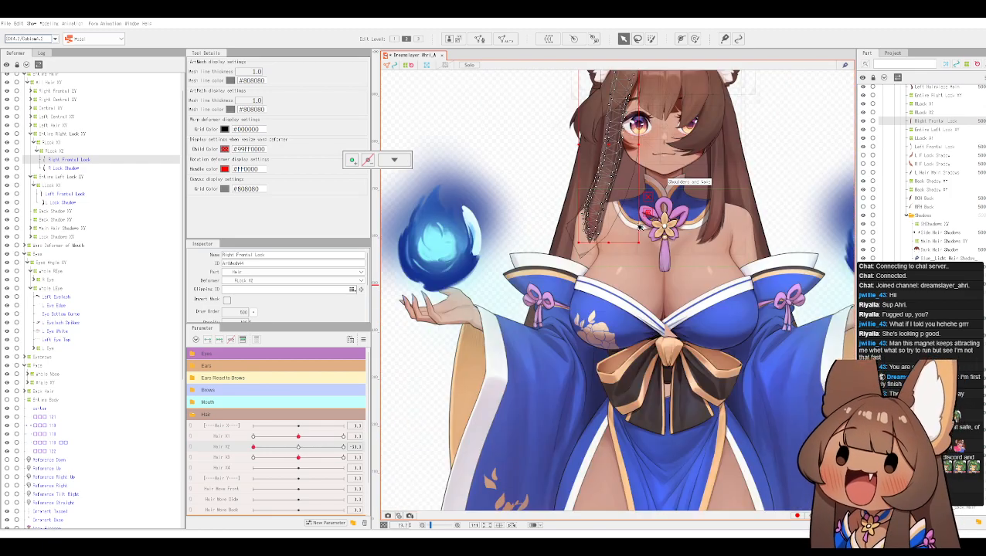
drag(634, 258, 627, 313)
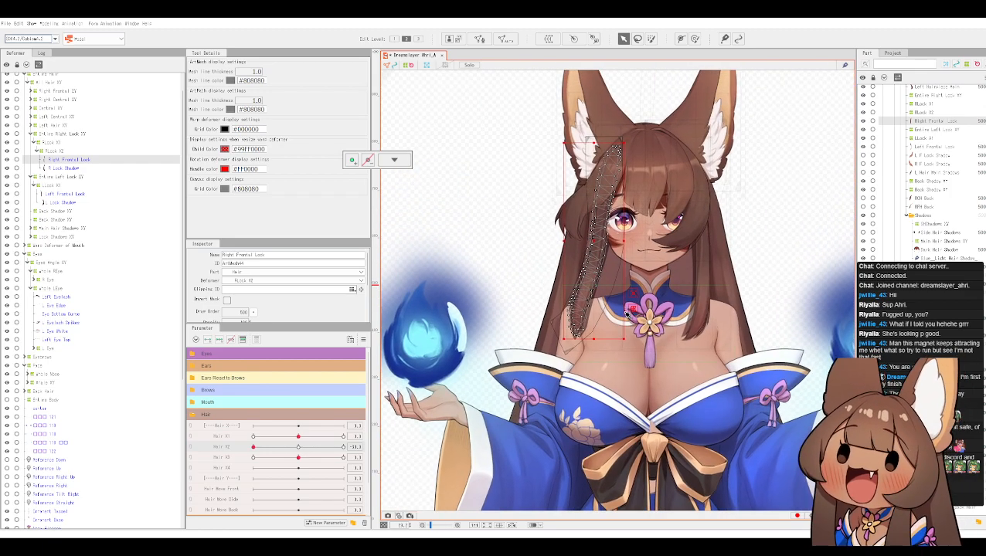
scroll(627, 313, up, 4)
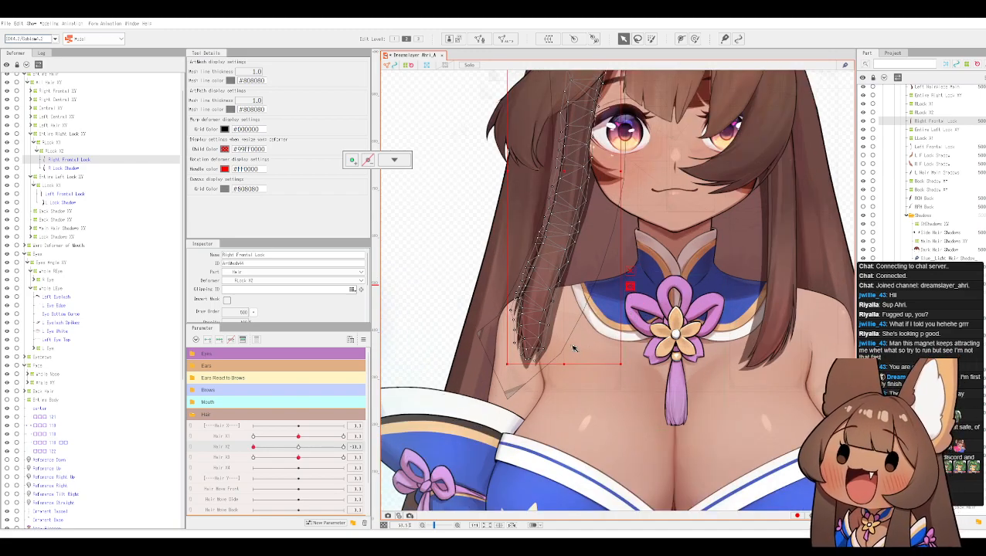
drag(589, 339, 595, 334)
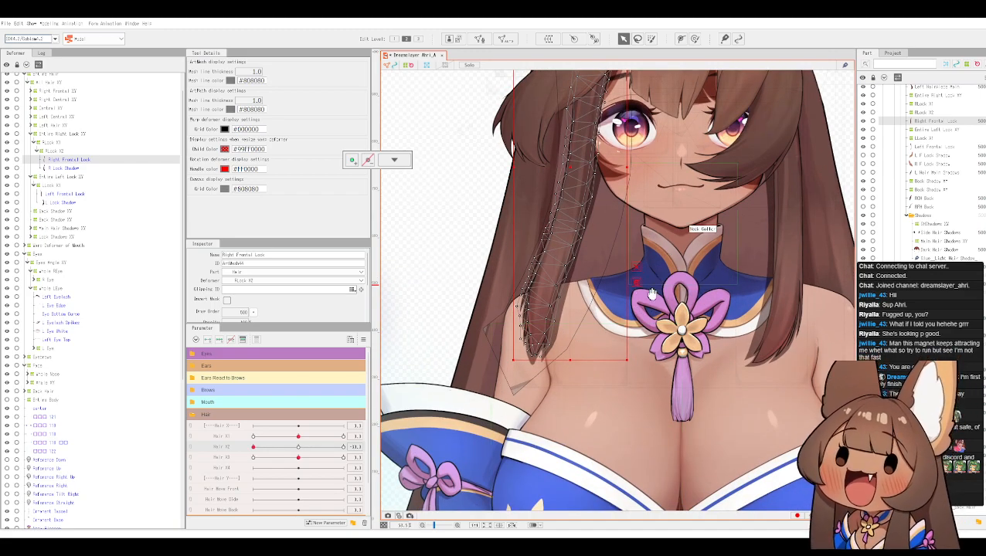
drag(665, 250, 616, 347)
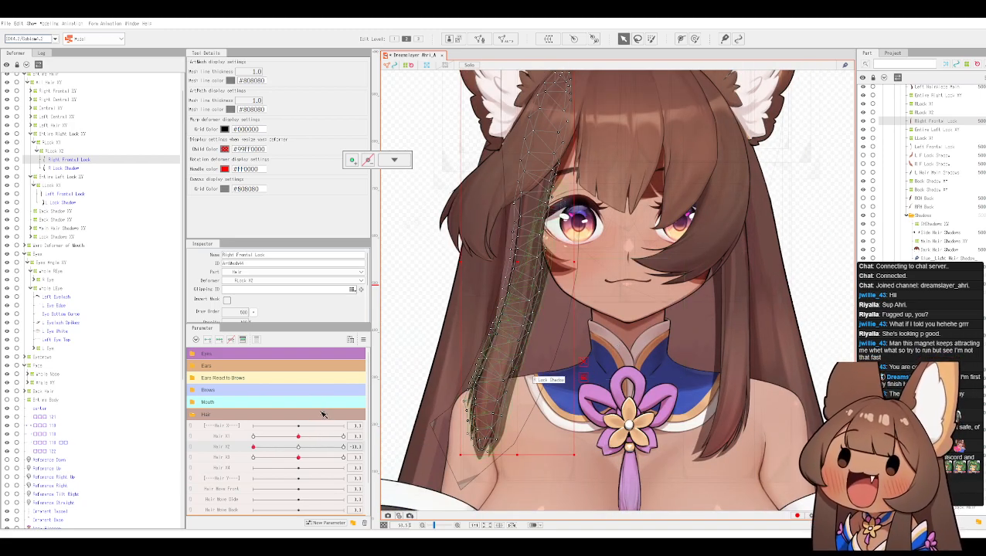
Step: Select RLock X2 and sweep Hair X2 from its minimum back to the centre key to check the lock's swing
click(56, 151)
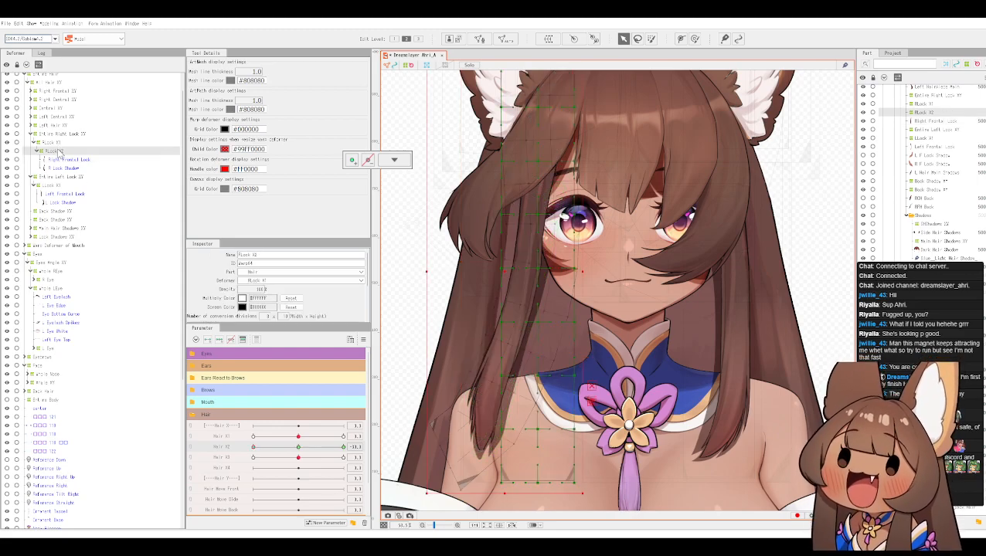
click(255, 448)
drag(283, 452, 300, 452)
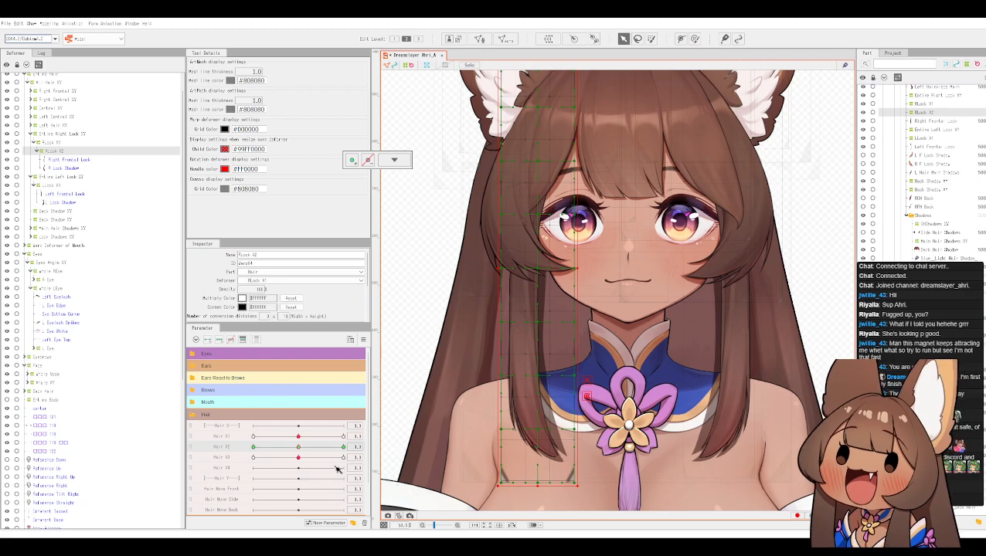
Step: Try automatic mesh generation on the Right Frontal Lock, and undo the new mesh
click(88, 161)
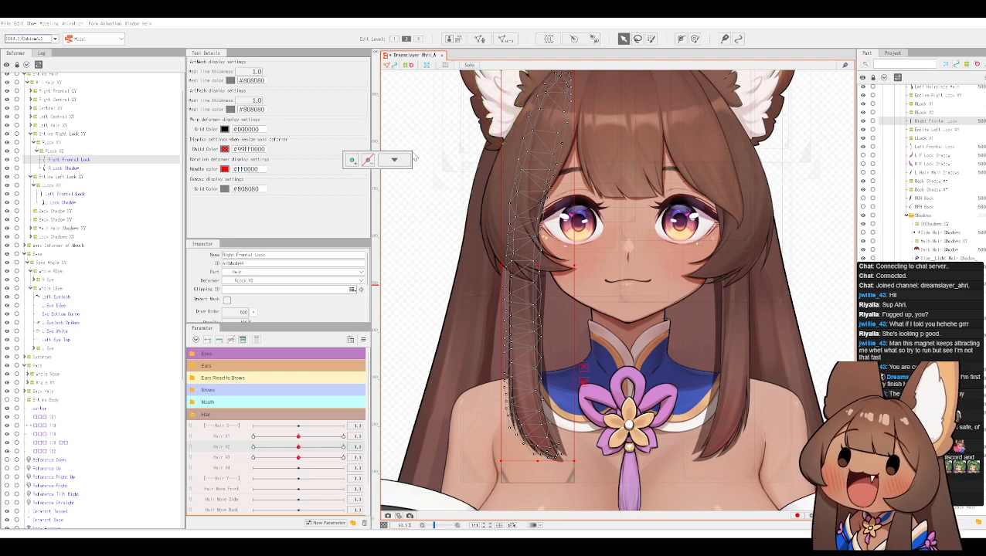
click(514, 40)
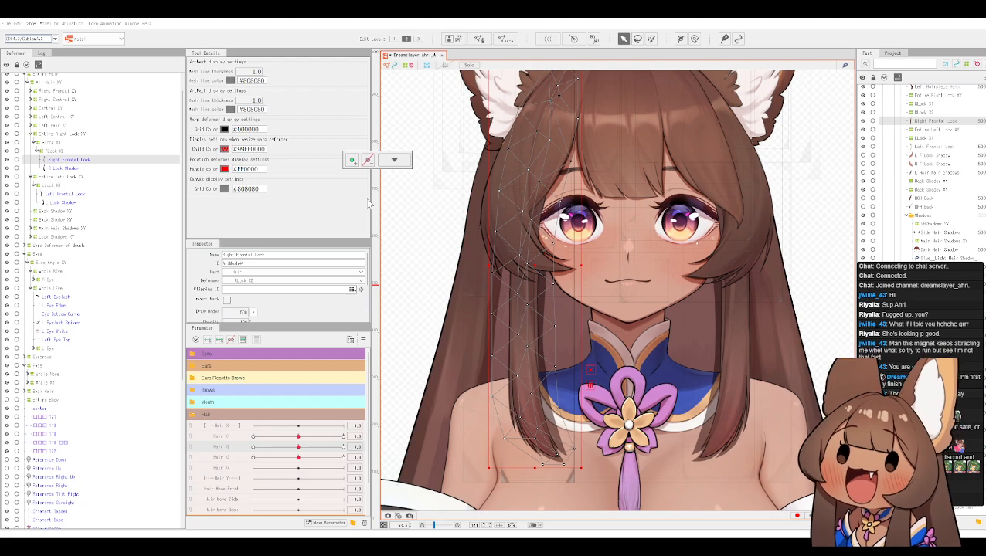
key(ctrl+z)
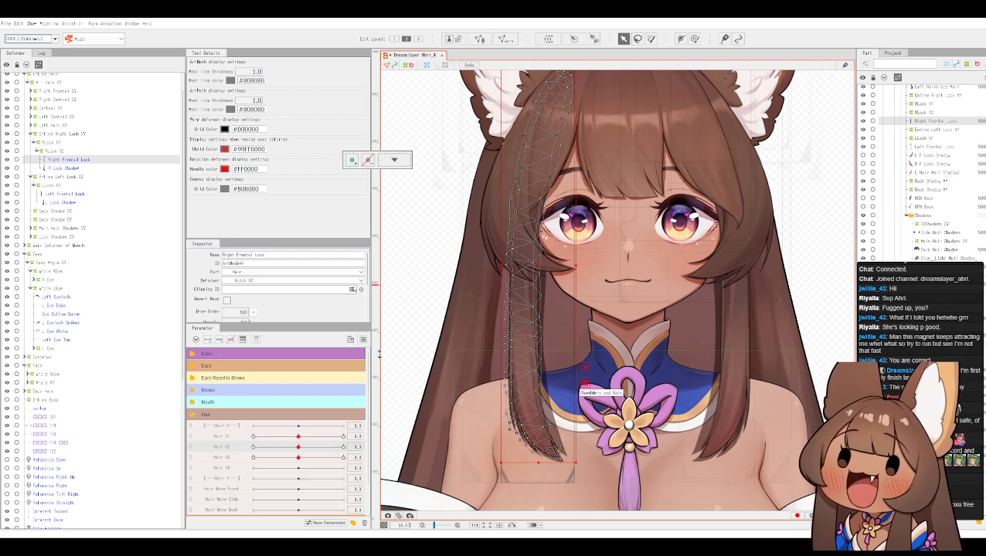
Step: Hide the selection display and preview the hair's swing on Hair X1, returning the parameter to its centre
key(ctrl+h)
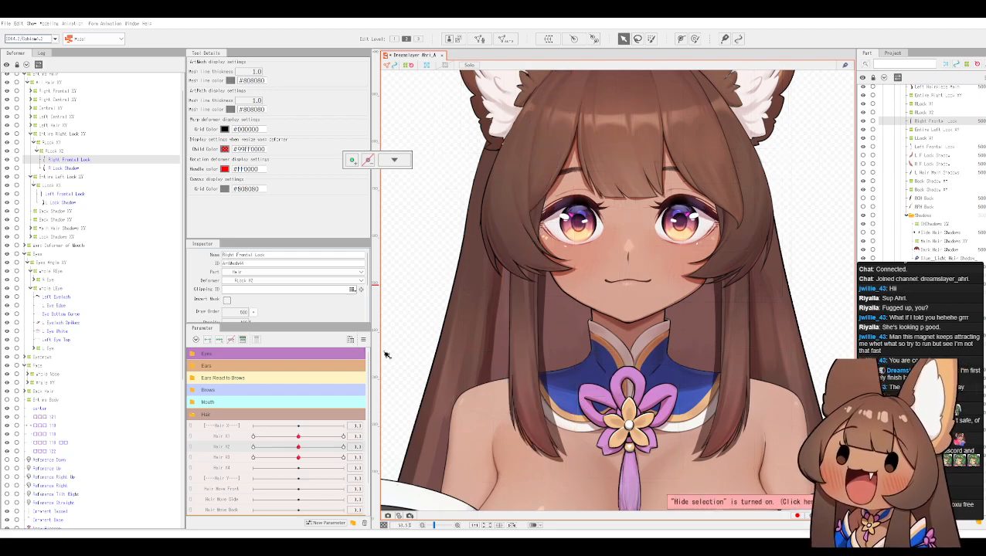
mouse_move(300, 436)
mouse_down()
mouse_move(350, 433)
mouse_move(206, 421)
mouse_up()
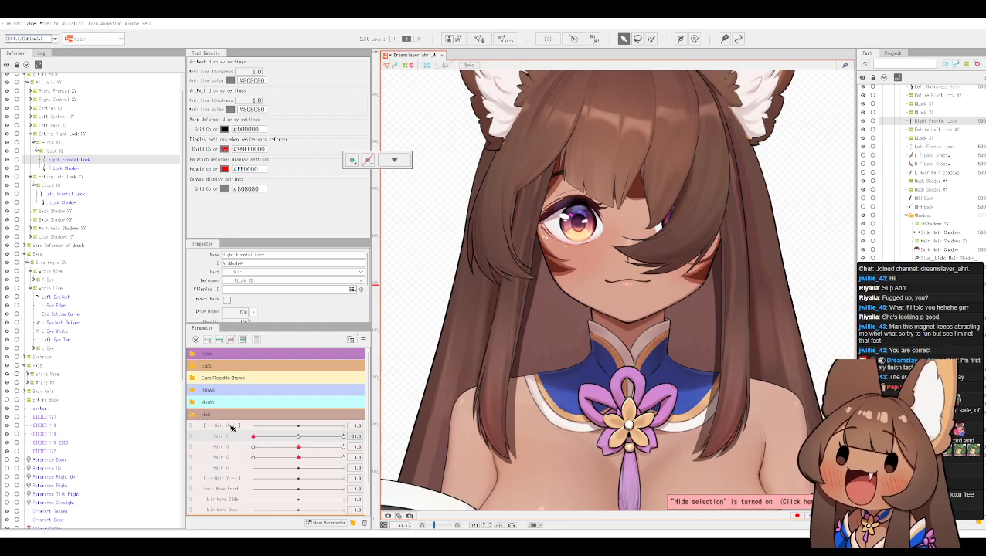
mouse_move(294, 430)
mouse_down()
mouse_move(312, 435)
mouse_move(300, 435)
mouse_up()
click(361, 436)
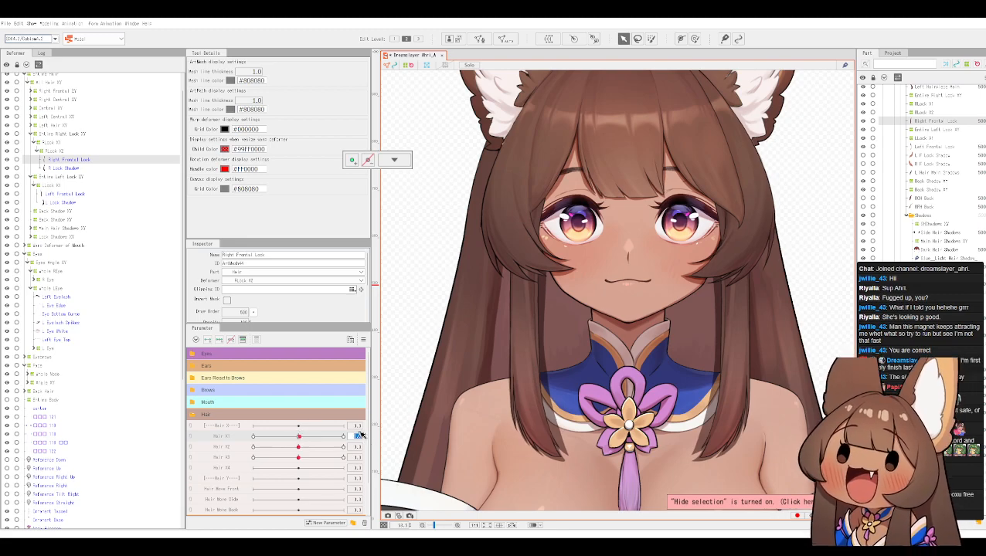
Step: Preview the hair's swing on Hair X2 down to its minimum and reset the parameter to 0
click(305, 448)
mouse_move(334, 454)
mouse_down()
mouse_move(348, 452)
mouse_move(250, 444)
mouse_up()
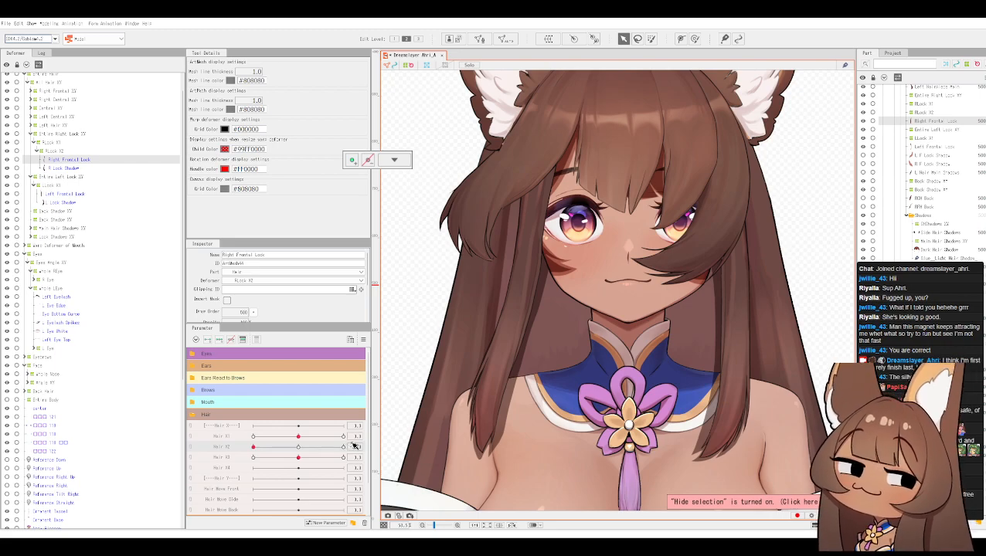
double_click(356, 446)
text(0)
key(Return)
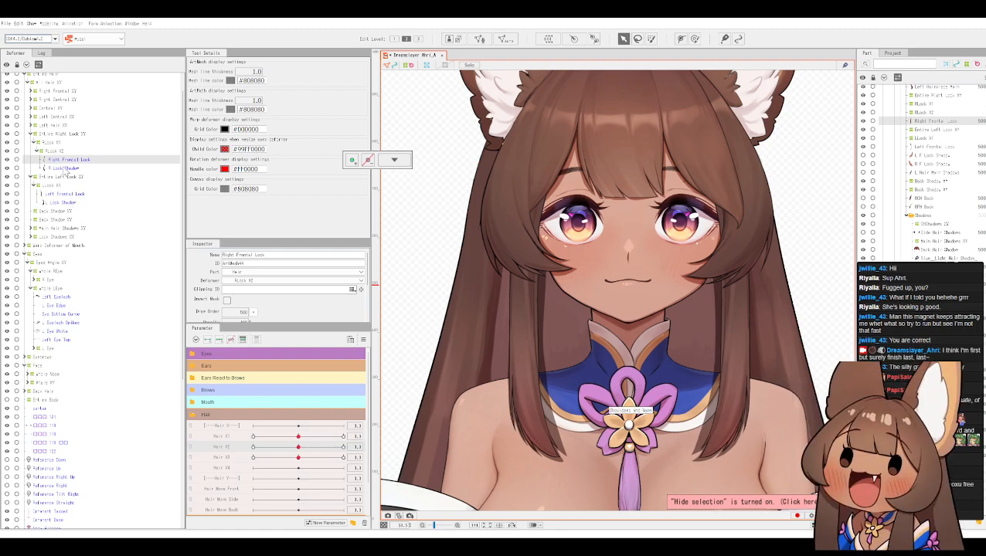
click(548, 40)
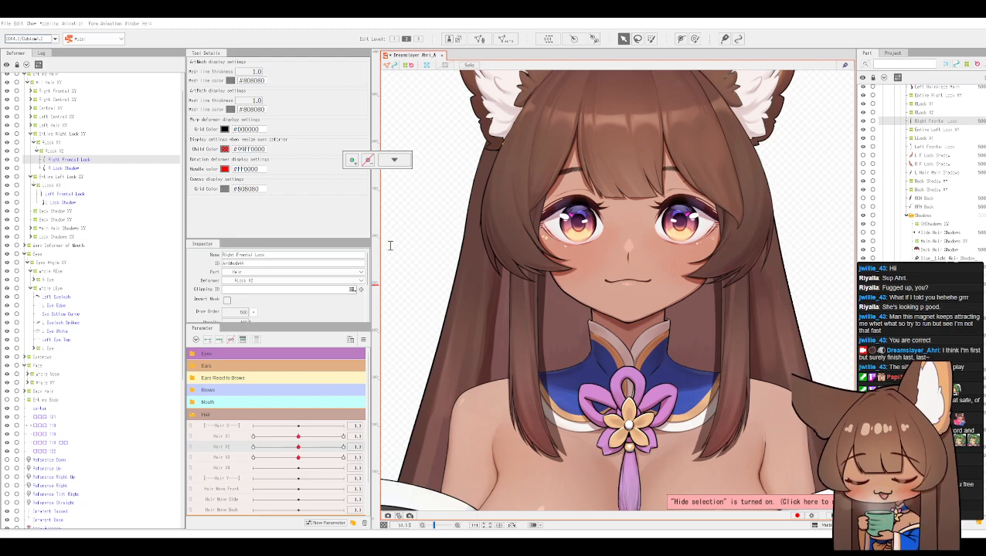
click(345, 291)
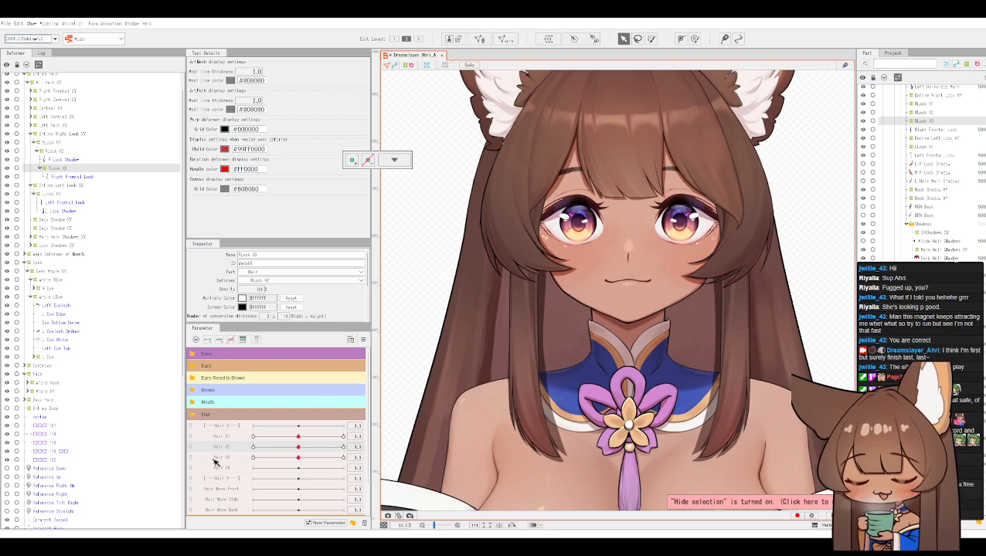
key(ctrl+z)
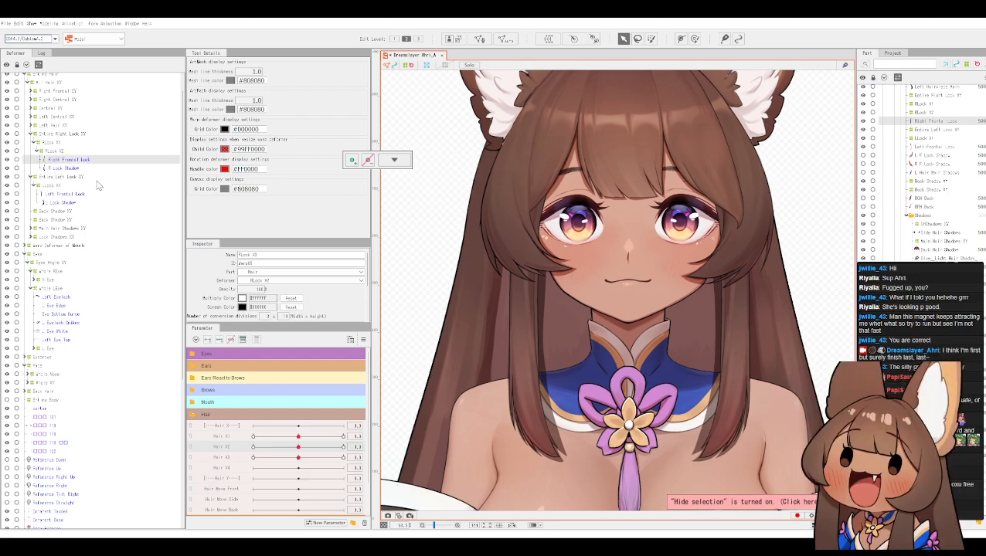
Step: Create a warp deformer named RLock X3 under RLock X2, containing both the Right Frontal Lock and the R Lock Shadow
ctrl+click(69, 168)
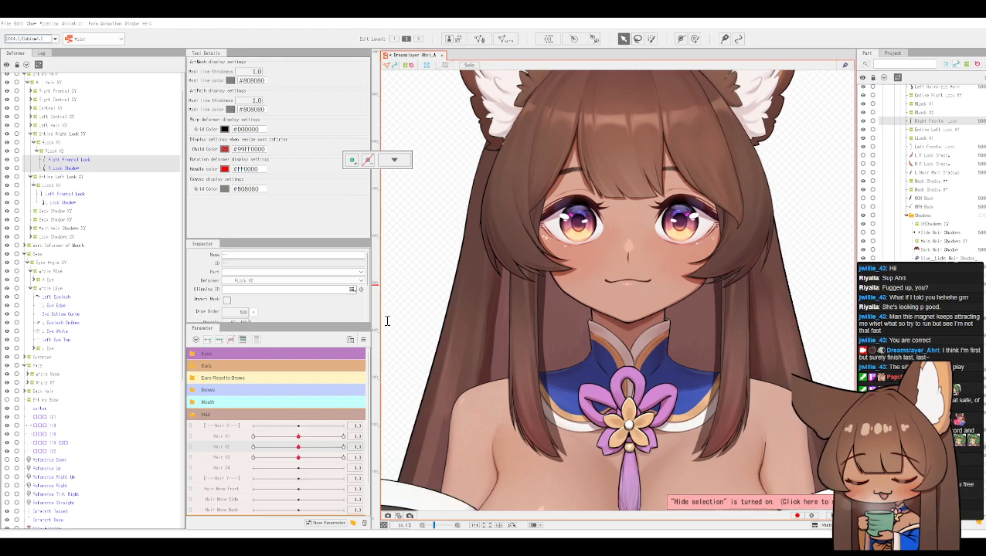
click(350, 297)
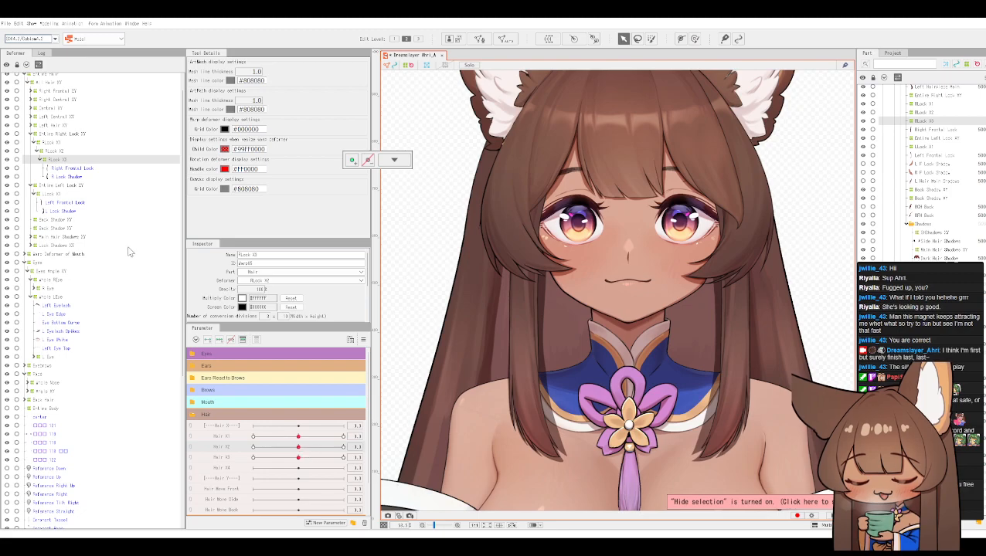
Step: Examine the meshes inside the Lock Shadows XY deformer and the R Lock Shadow under RLock X3
click(31, 245)
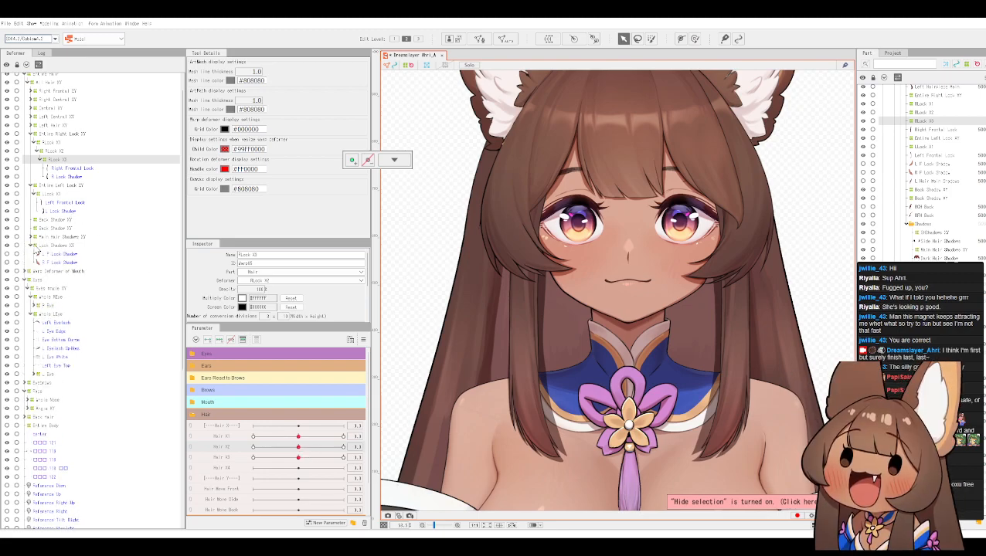
click(56, 254)
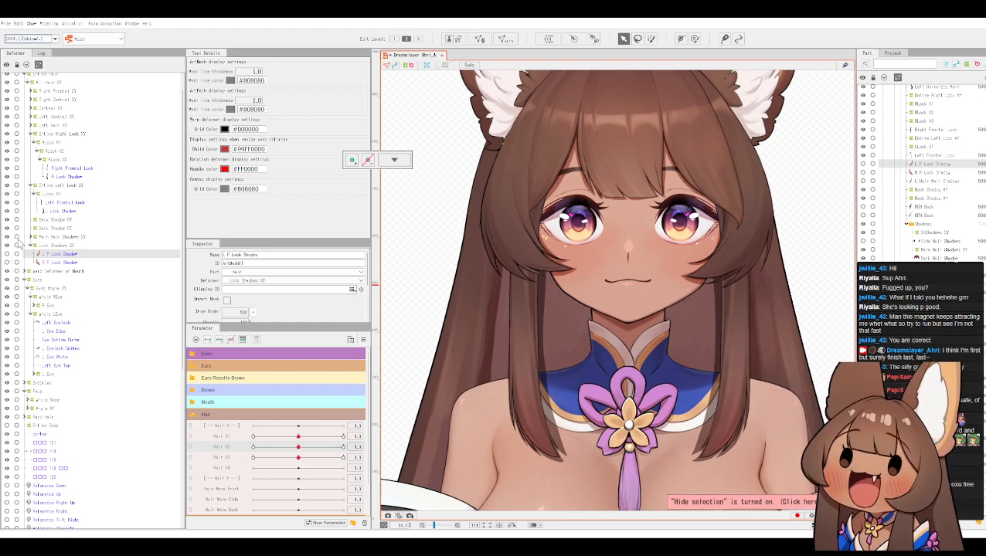
click(32, 246)
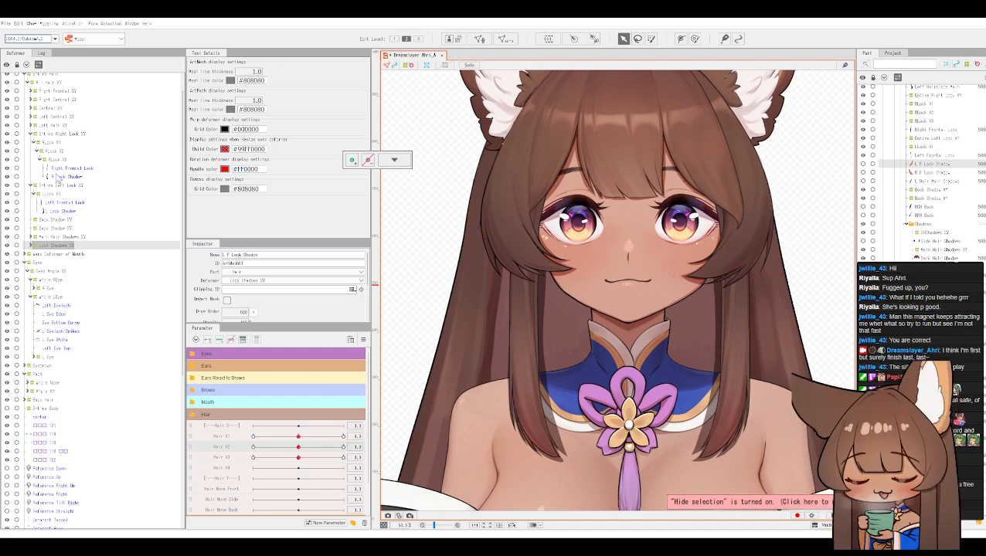
click(62, 177)
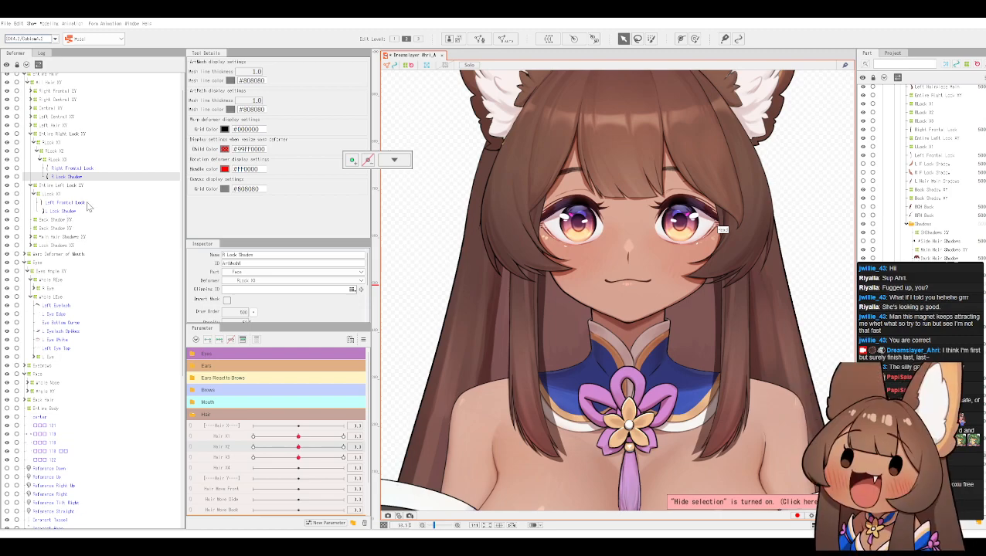
Step: Select RLock X3, set Hair X3 to its maximum, and lay a temporary deform path from the hair's crown down to the right lock's tip
click(51, 160)
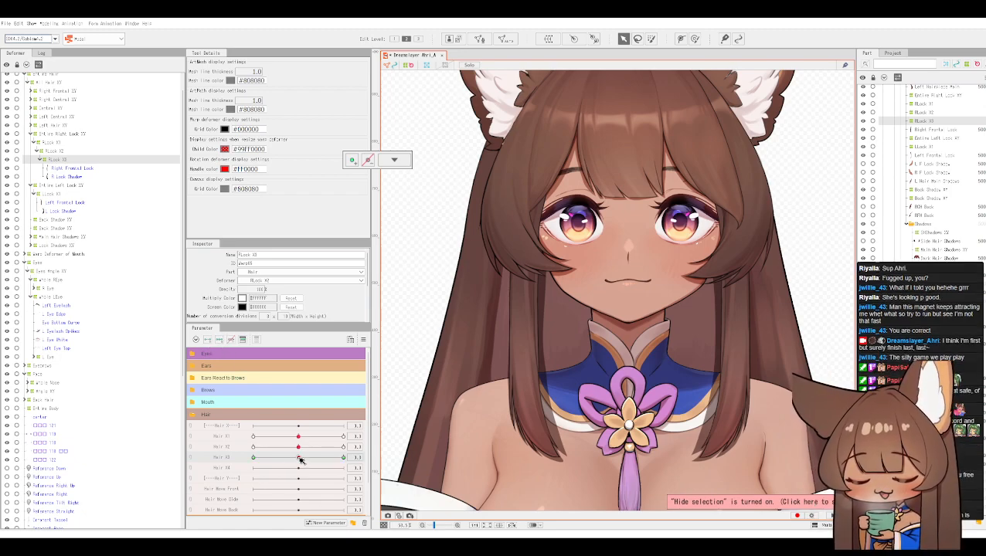
click(345, 459)
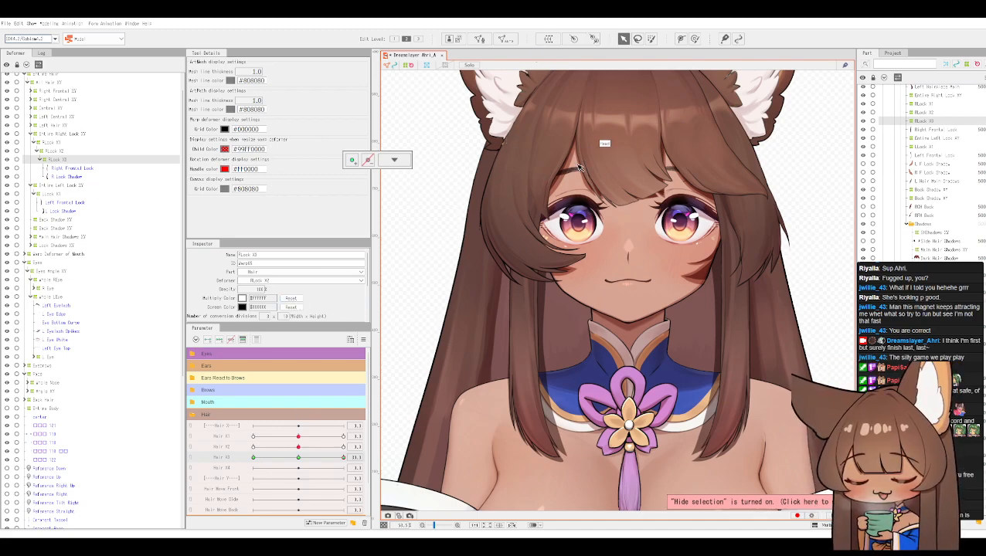
key(ctrl+t)
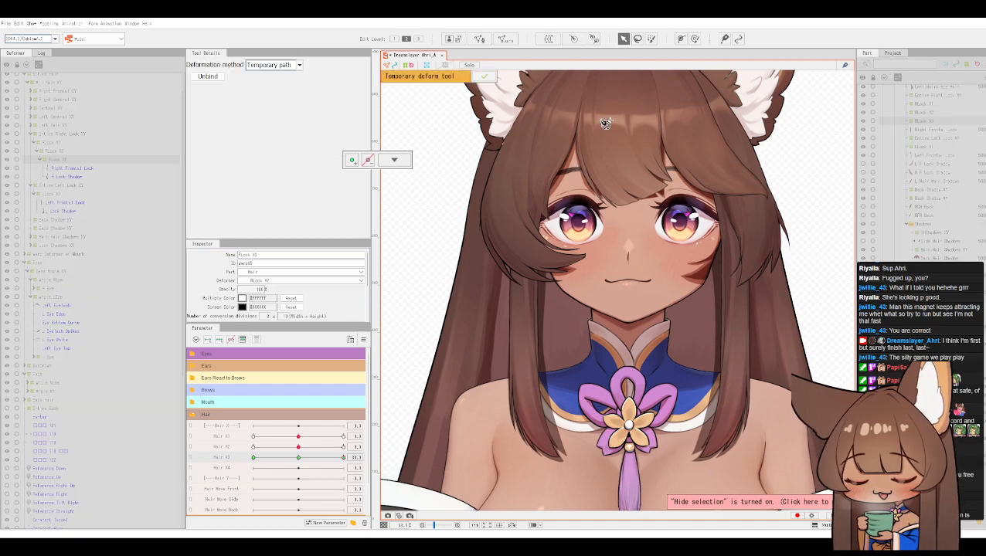
drag(630, 106, 617, 158)
key(ctrl+t)
scroll(597, 88, down, 2)
click(589, 80)
click(572, 92)
click(563, 123)
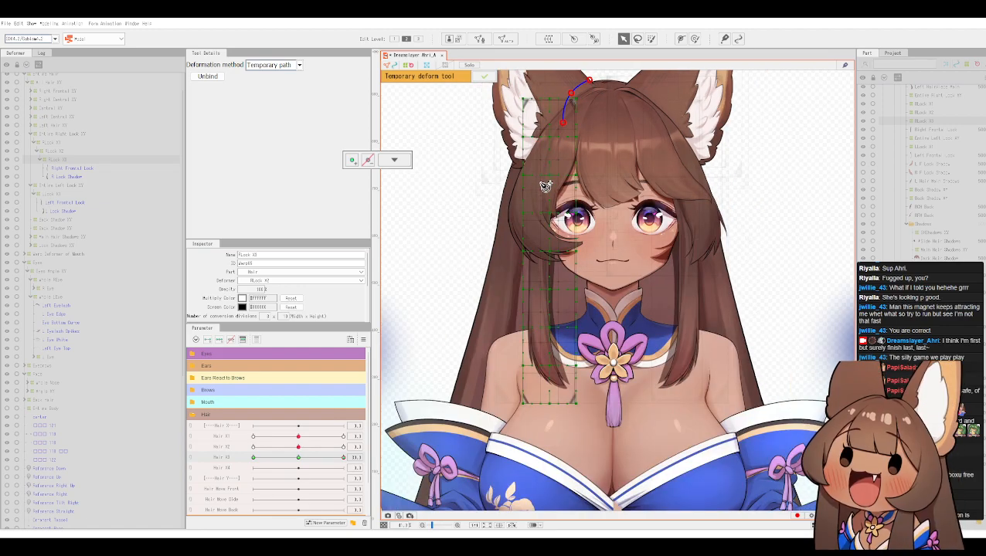
click(545, 209)
click(537, 315)
click(548, 396)
Step: Bend the tip of the right lock inward toward the chest bow with the path's end point, and apply the deformation
drag(552, 398, 591, 388)
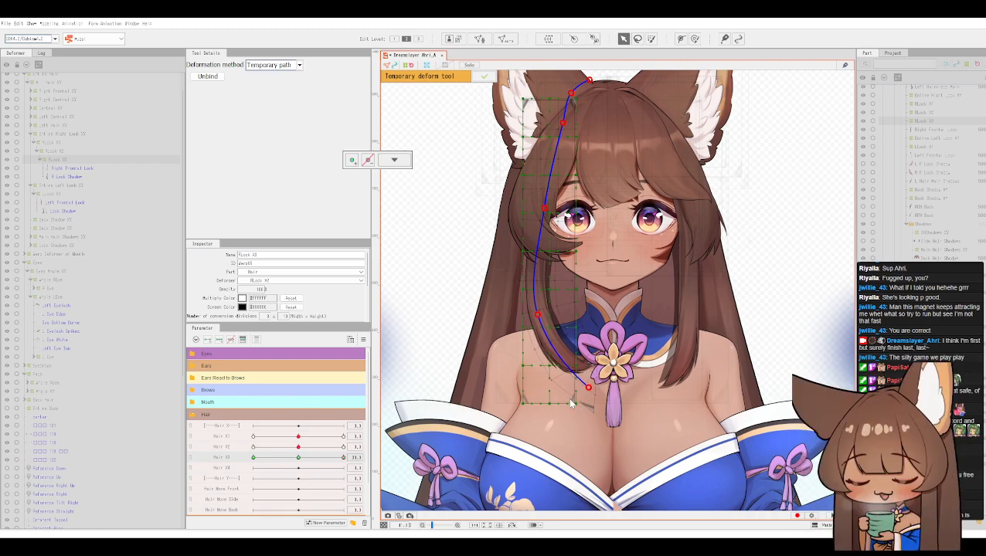
key(ctrl+z)
drag(553, 395, 585, 395)
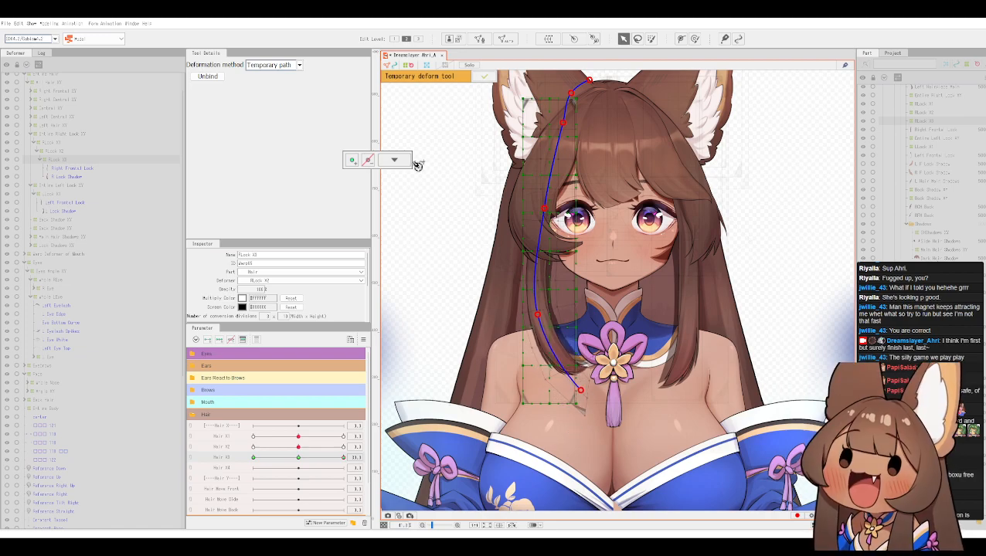
click(485, 77)
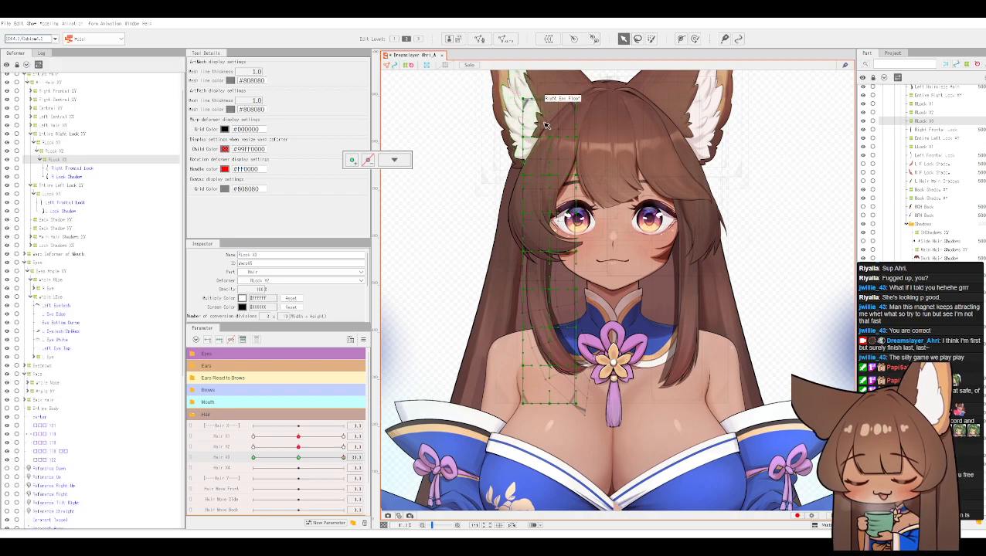
Step: Preview the right lock's swing on Hair X3 from the maximum and reset the parameter to 0
drag(344, 461, 295, 458)
click(356, 458)
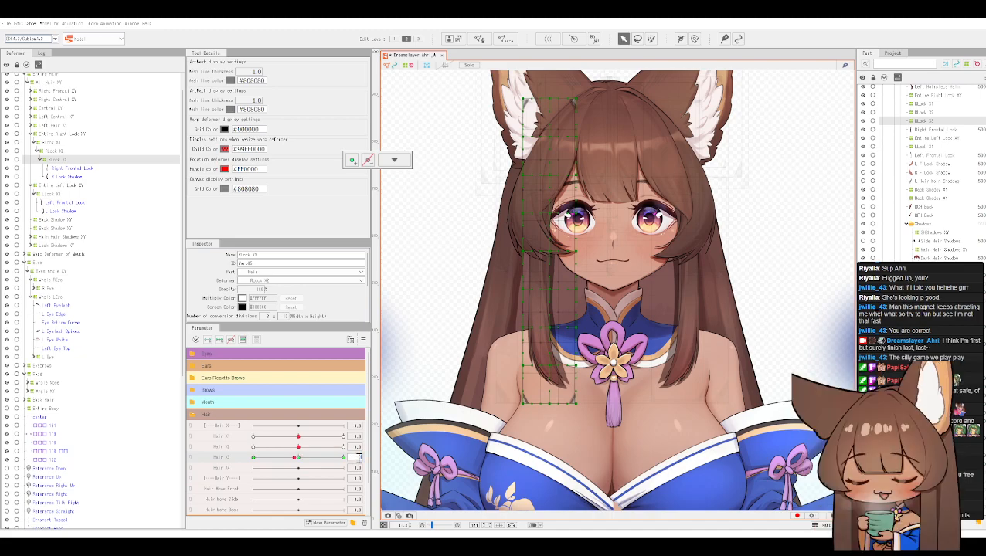
text(0)
key(Return)
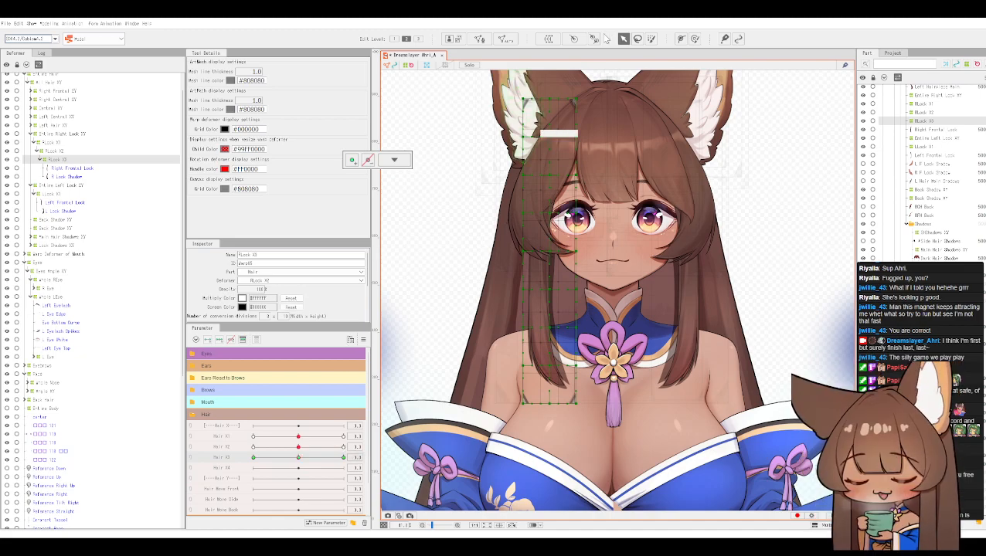
key(p)
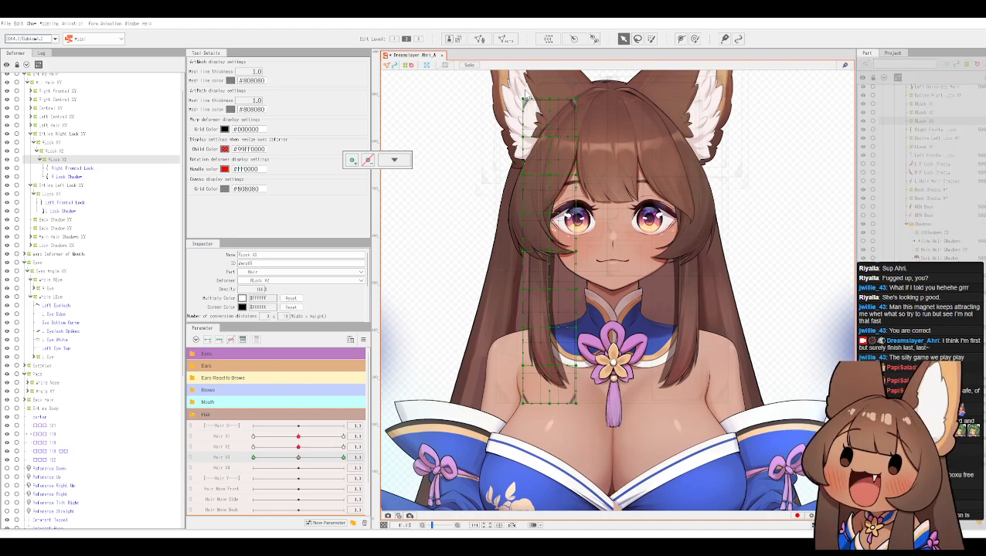
click(535, 86)
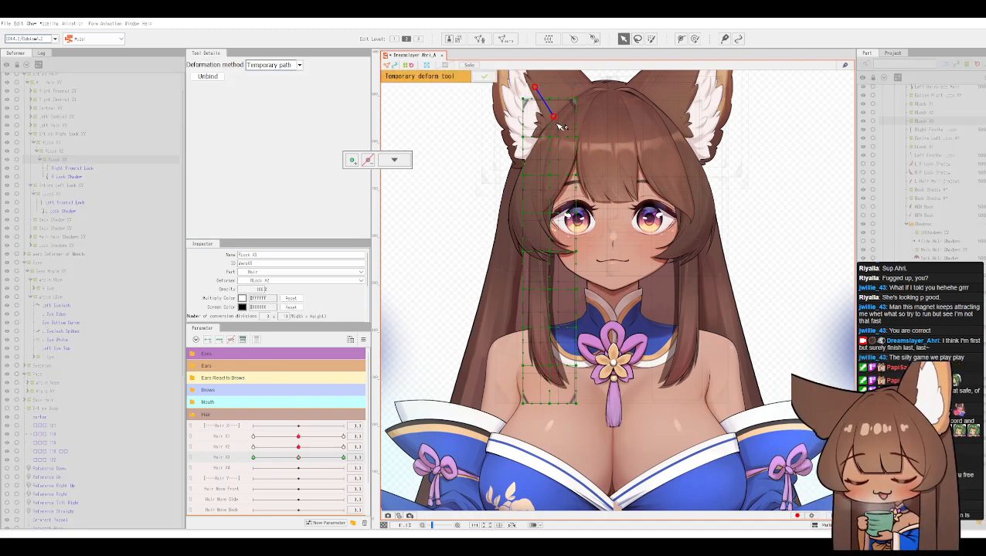
click(553, 115)
click(530, 101)
key(ctrl+z)
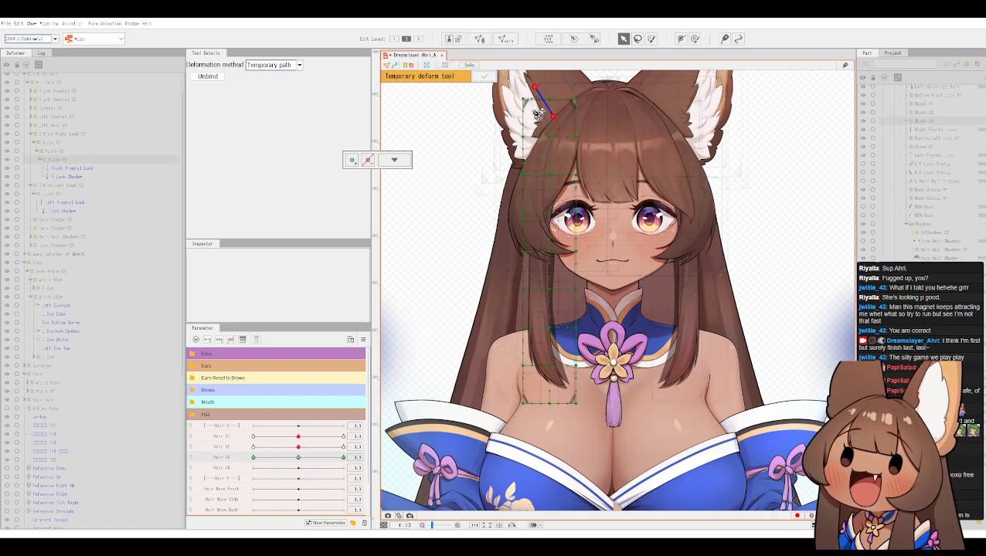
key(ctrl+z)
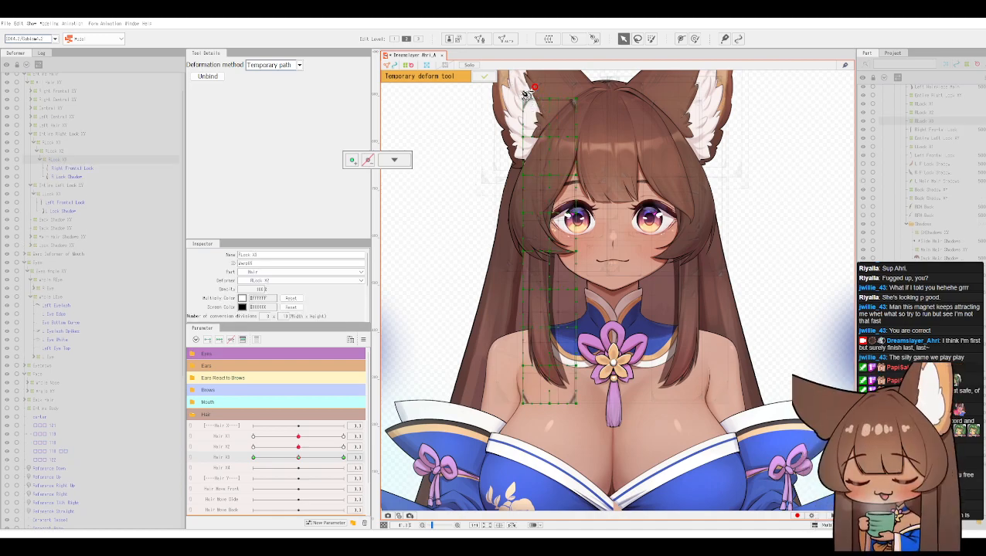
click(533, 88)
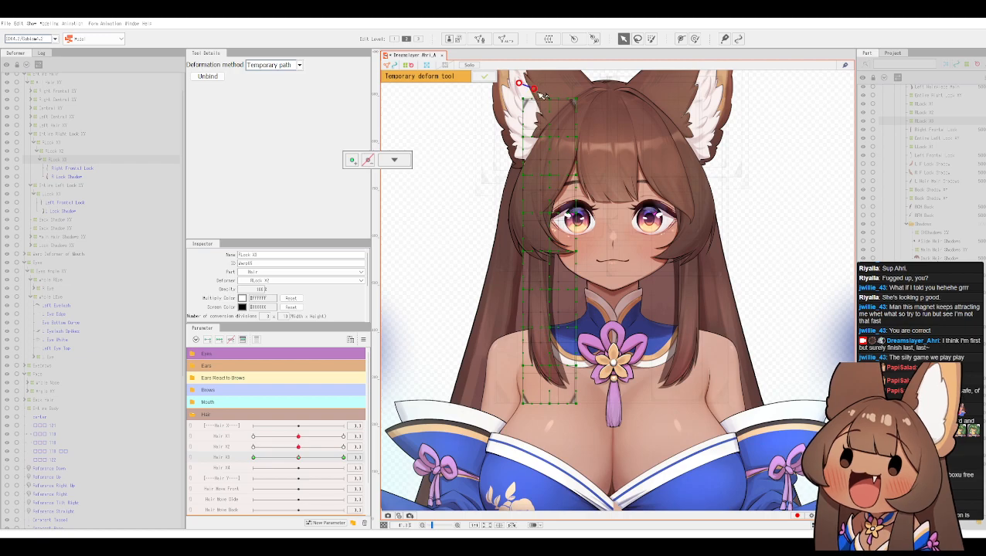
click(554, 114)
click(556, 173)
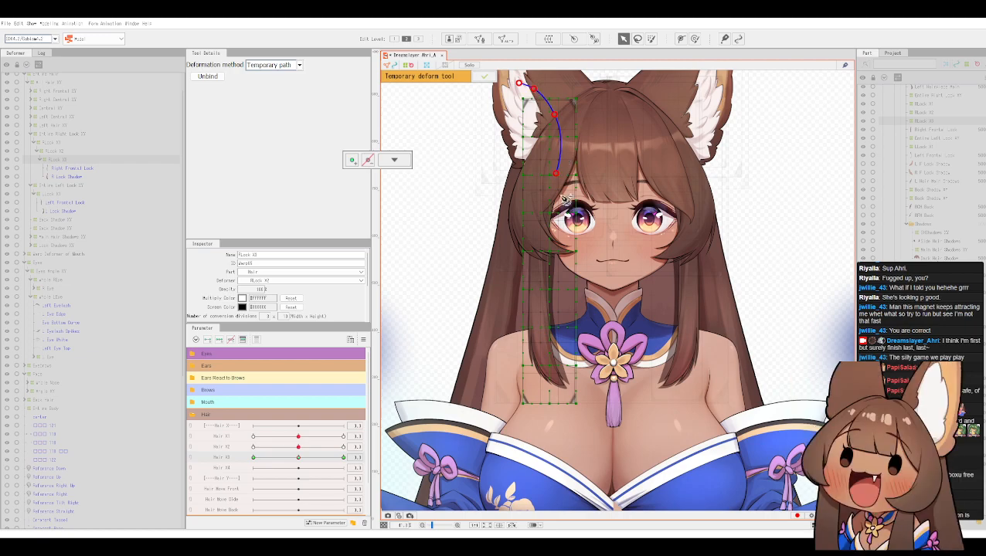
click(546, 281)
click(544, 384)
drag(543, 384, 533, 384)
key(ctrl+z)
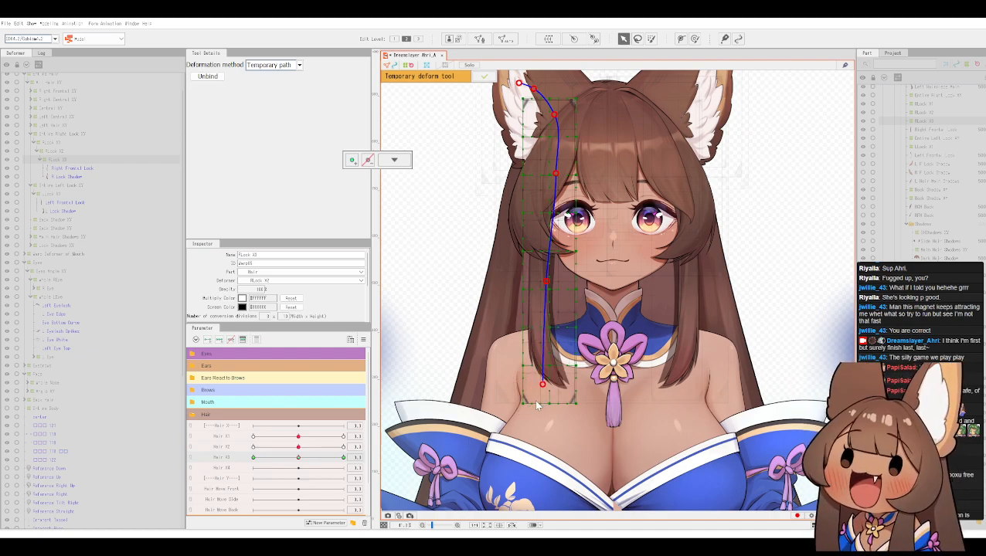
key(ctrl+z)
click(534, 401)
drag(536, 403, 525, 400)
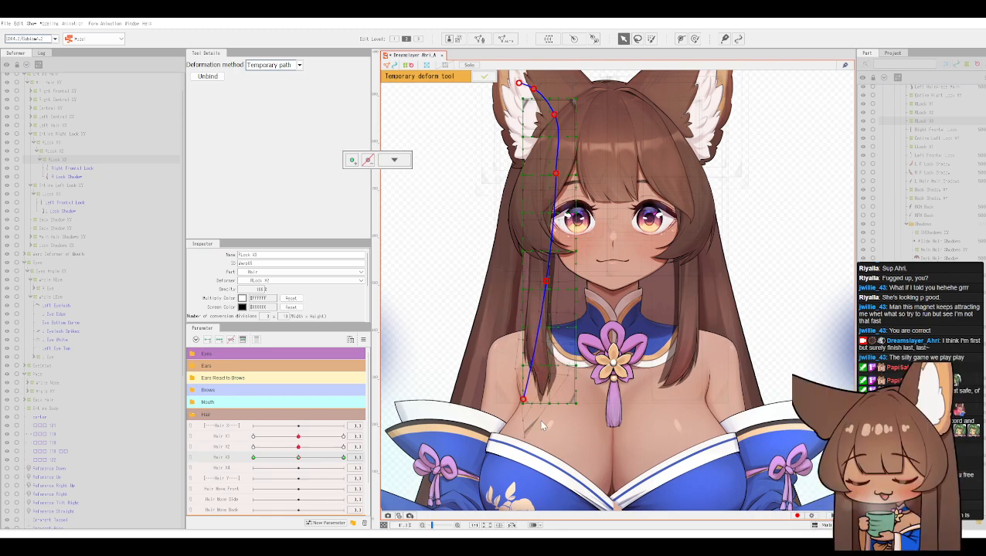
key(ctrl+z)
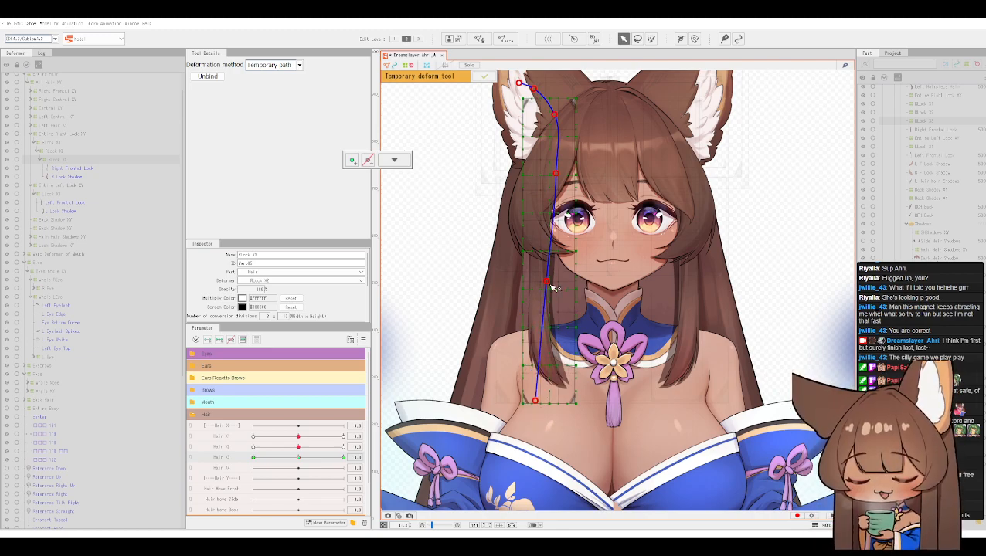
key(ctrl+z)
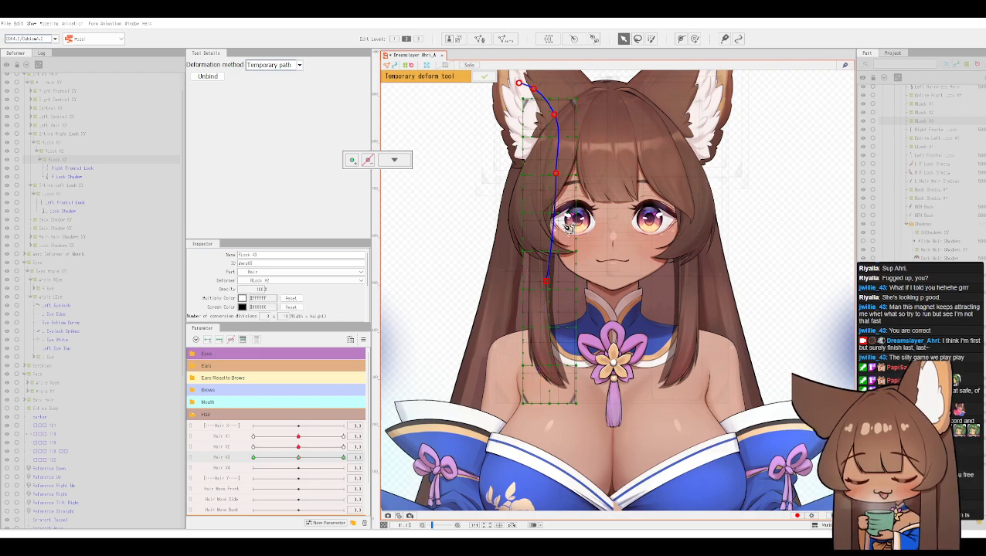
key(ctrl+z)
key(ctrl+z)
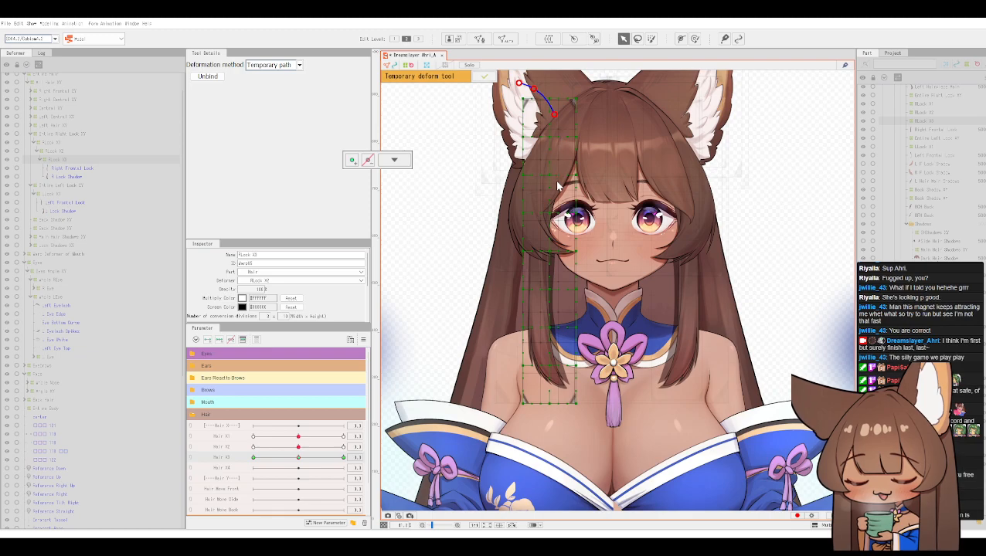
click(565, 207)
click(551, 301)
click(528, 423)
drag(529, 423, 463, 396)
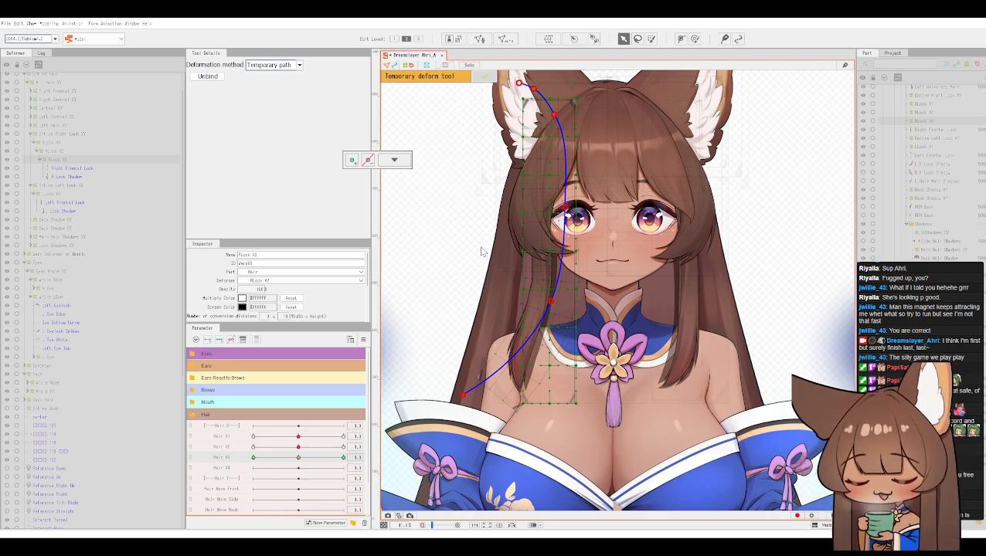
key(Escape)
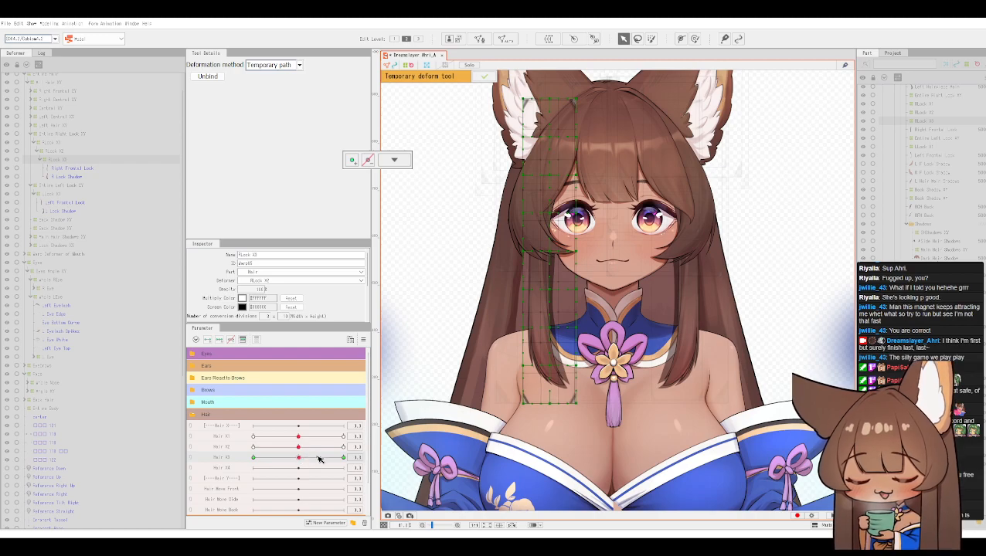
Step: Preview the right lock's swing on Hair X3, close the temporary deformation, and leave Hair X3 at its minimum
click(343, 458)
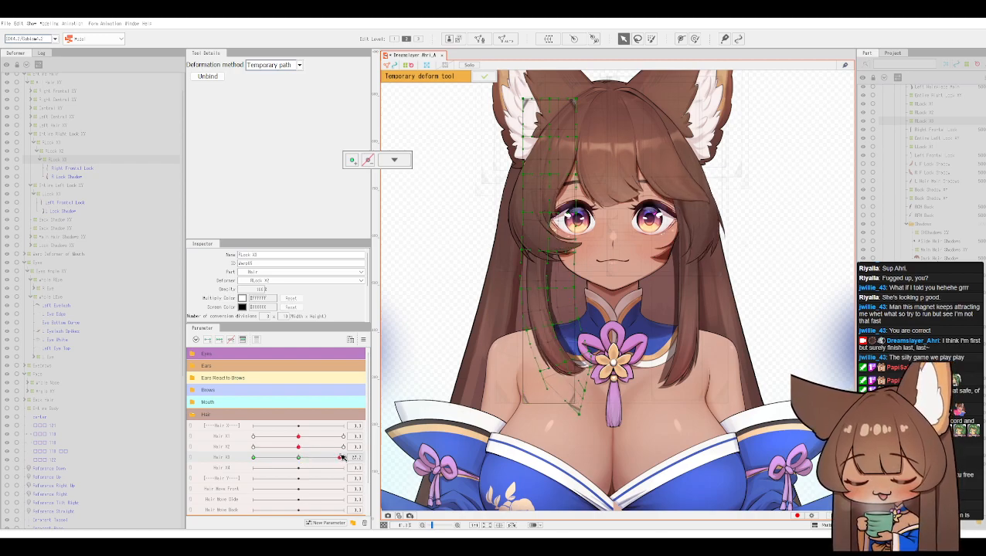
click(286, 457)
drag(266, 457, 189, 453)
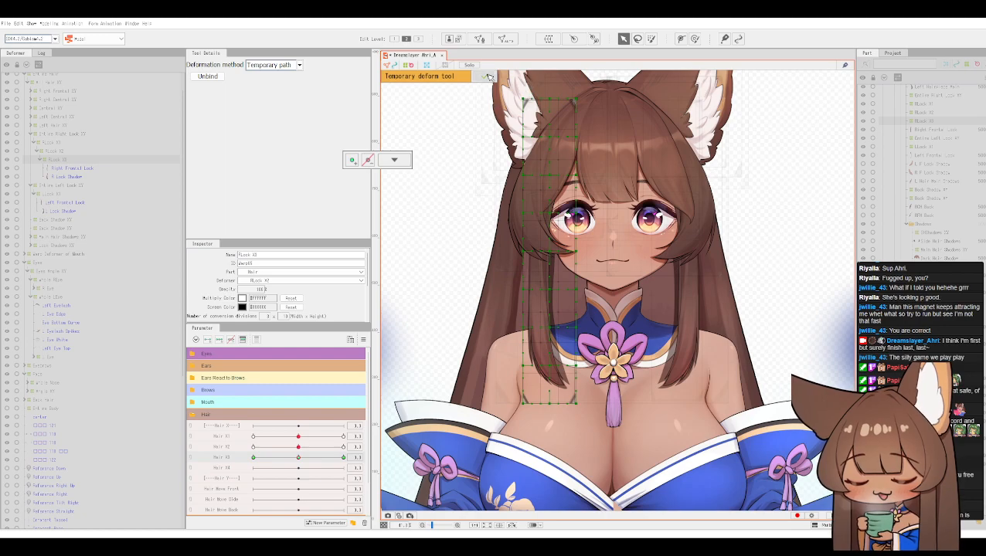
click(486, 76)
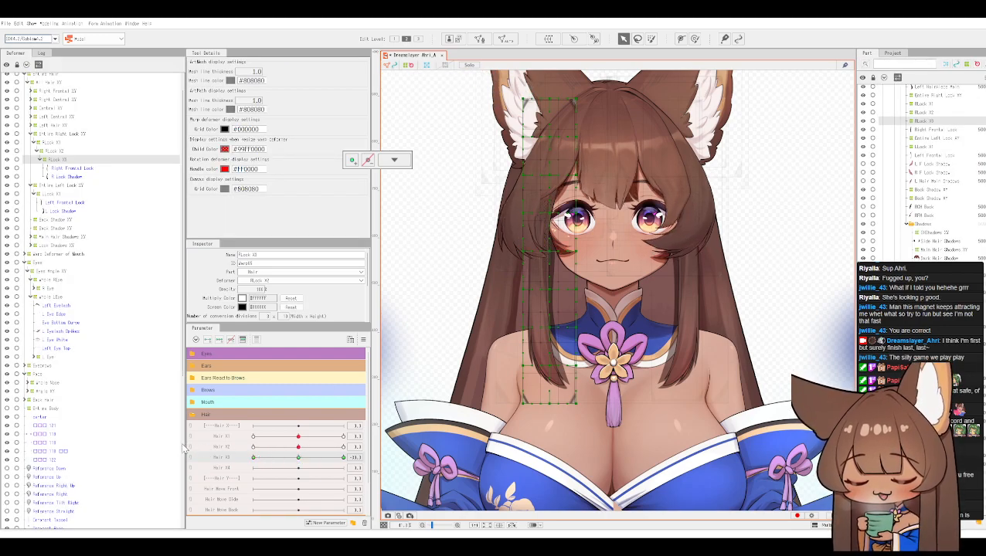
Step: Lay a temporary deform path from the crown down the right lock, bend its tip outward toward the shoulder, and apply the deformation
key(ctrl+t)
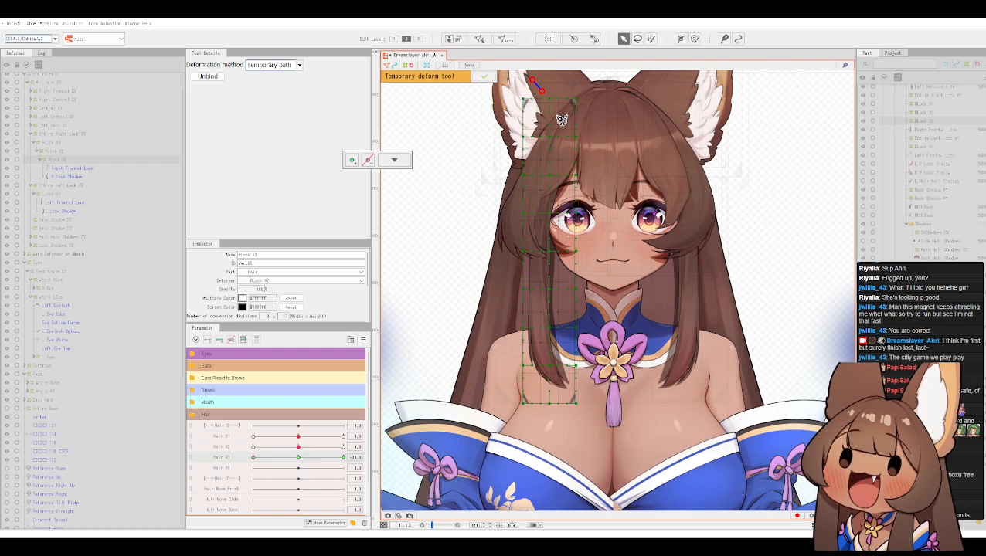
click(555, 114)
click(571, 212)
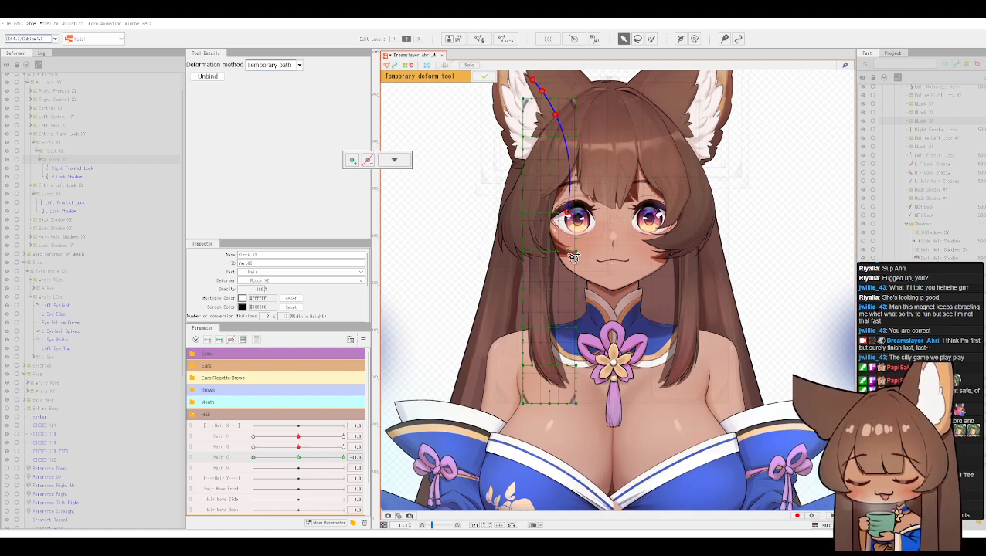
click(548, 319)
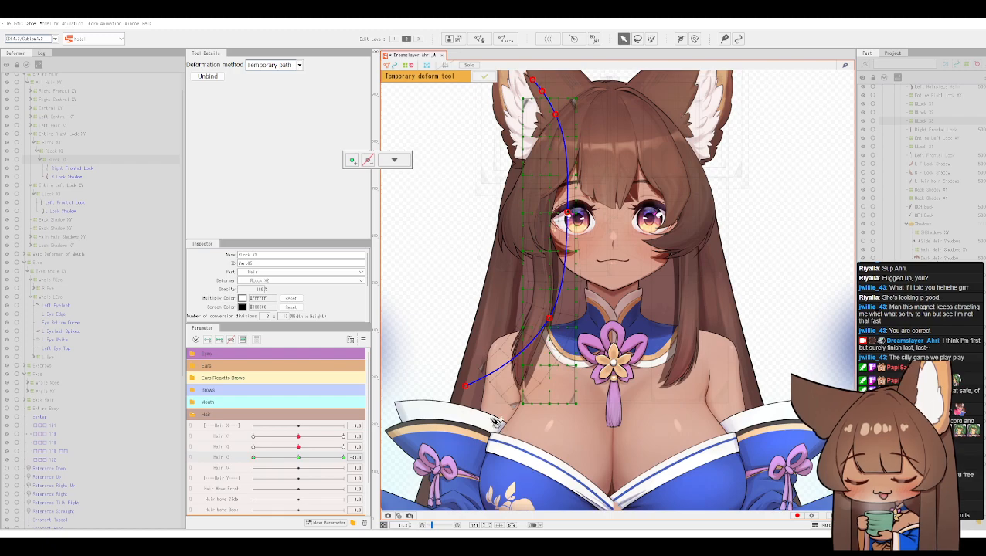
click(463, 381)
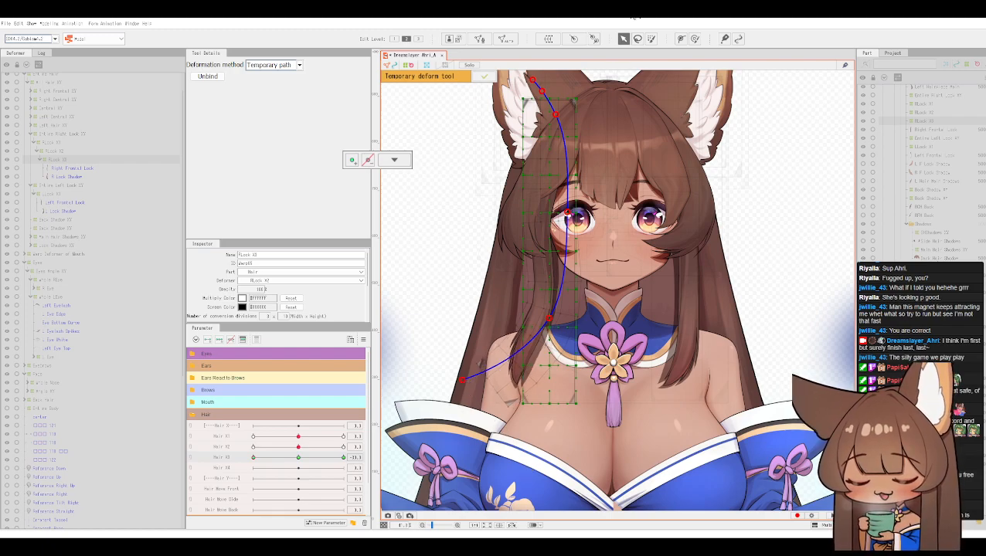
click(487, 78)
Step: Preview the right lock's swing on Hair X3 from the minimum and return the parameter to 0
drag(254, 458, 296, 460)
click(253, 457)
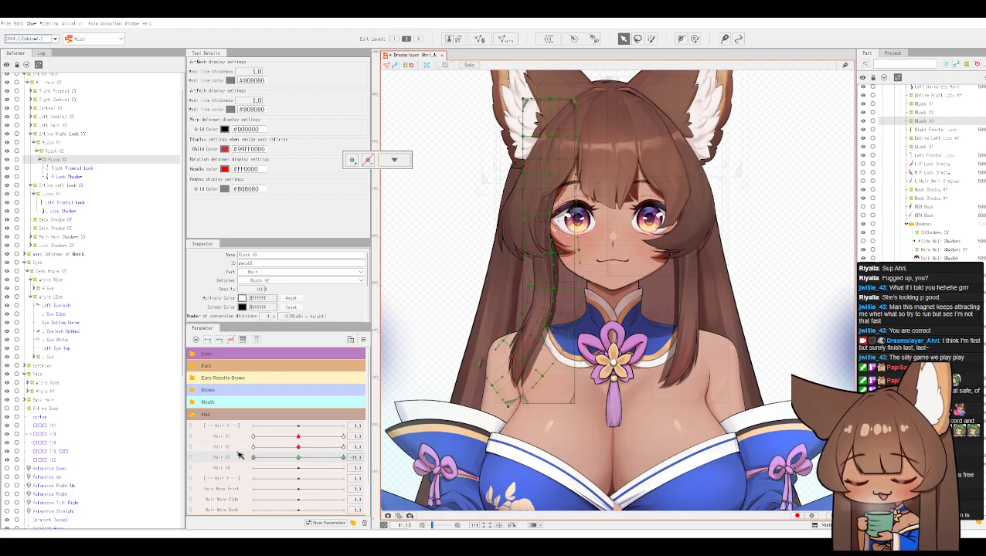
drag(253, 458, 305, 459)
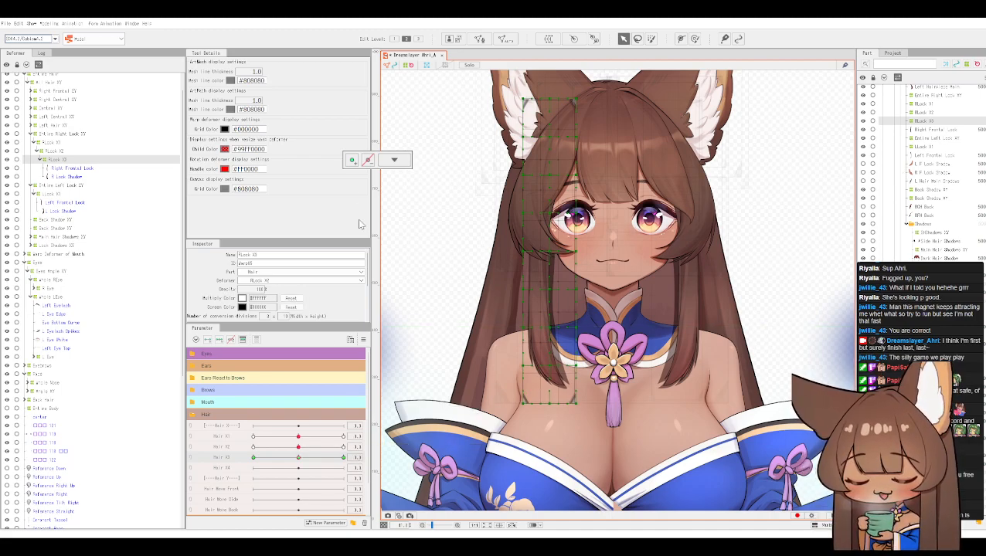
Step: Select the LLock X1 deformer under the entire left lock and set Hair X1 to its maximum
click(62, 187)
click(65, 194)
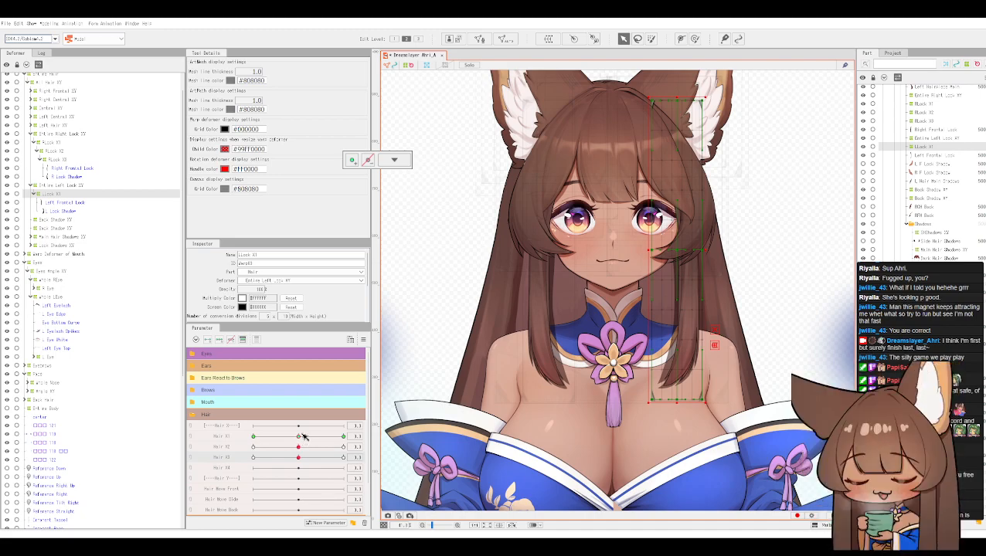
drag(306, 439, 345, 435)
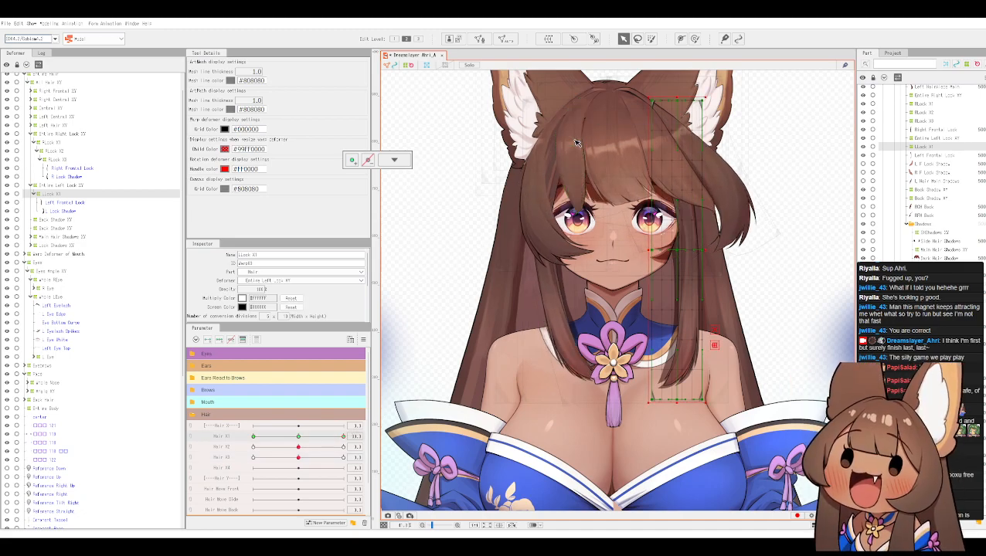
Step: Start a temporary deformation path on the left lock's warp deformer, placing points from the ear down along the upper lock
key(ctrl+t)
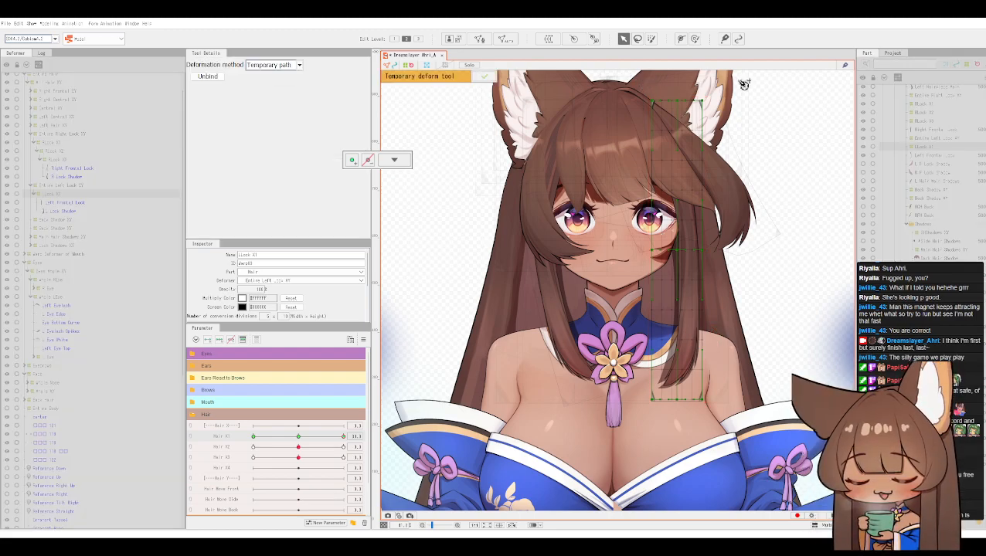
click(713, 80)
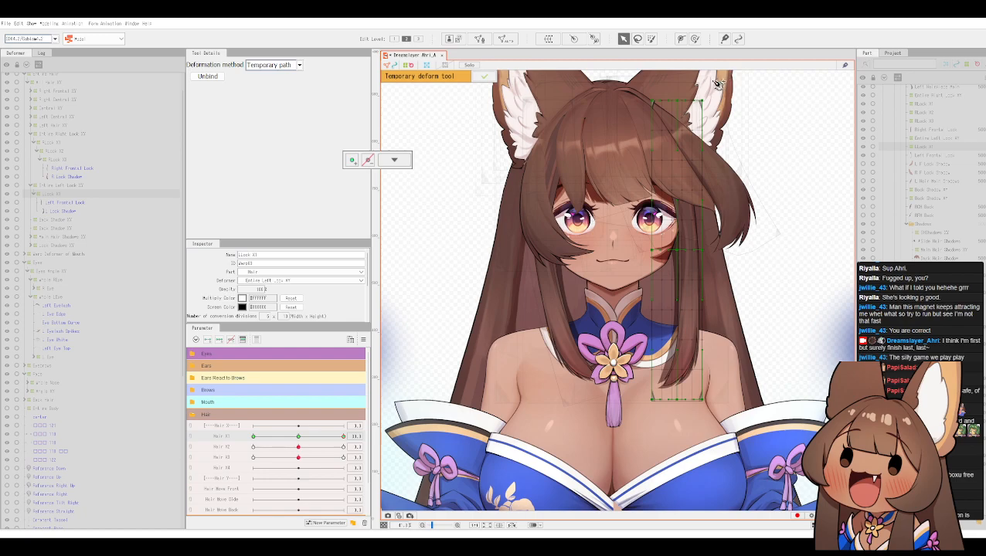
click(691, 91)
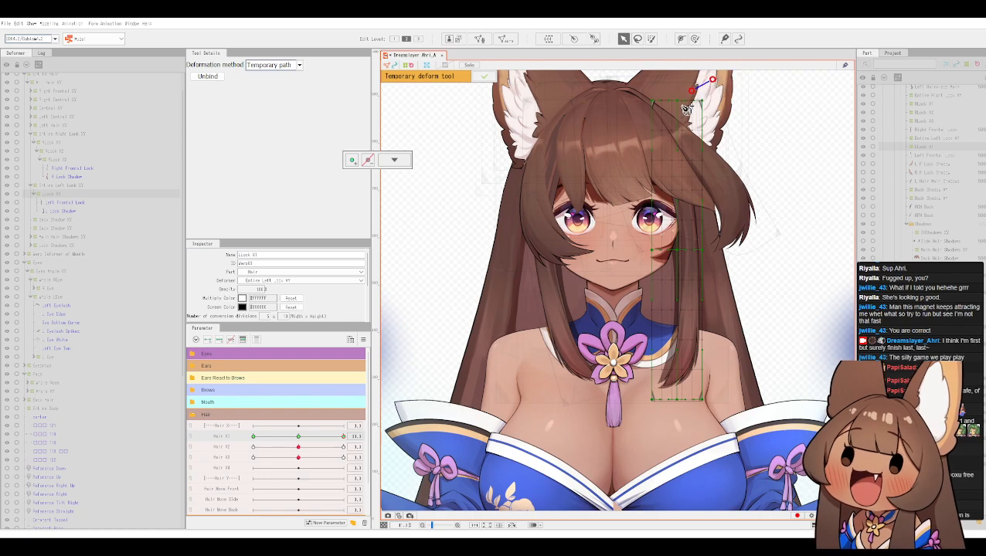
click(676, 150)
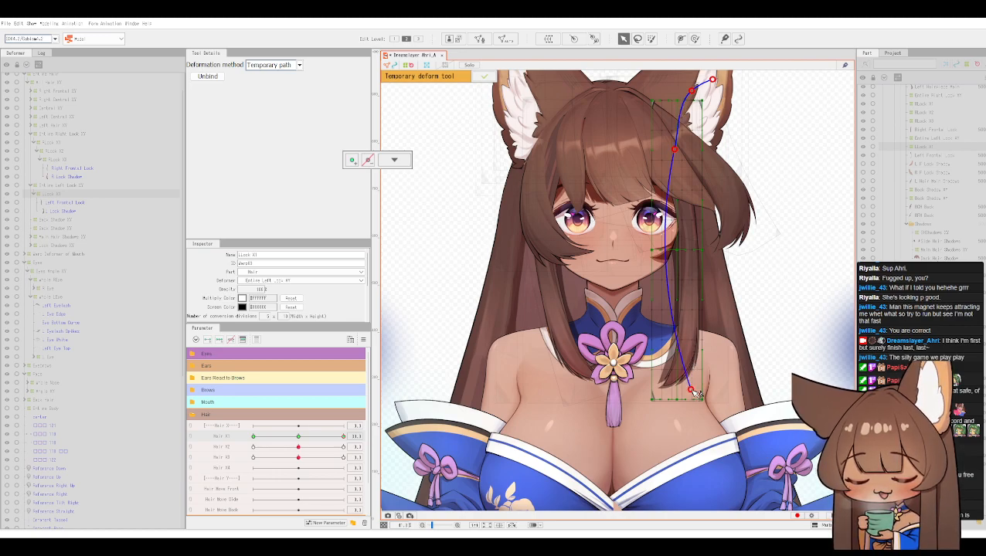
click(698, 390)
drag(705, 390, 737, 390)
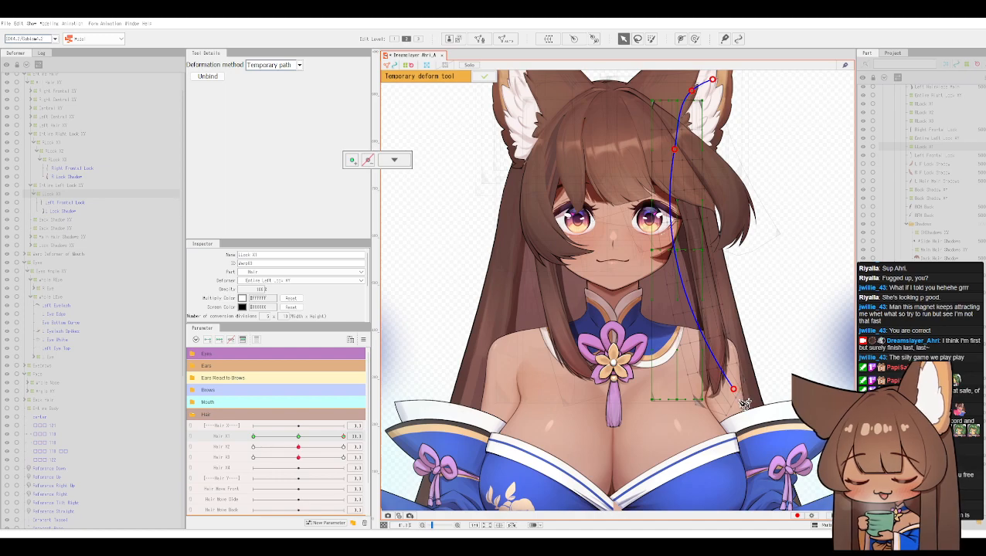
key(ctrl+z)
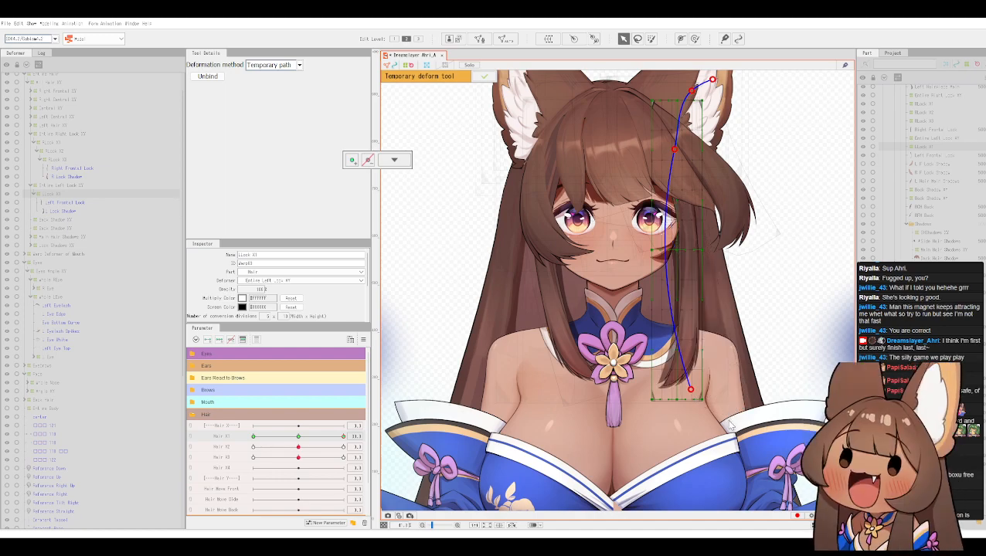
key(ctrl+z)
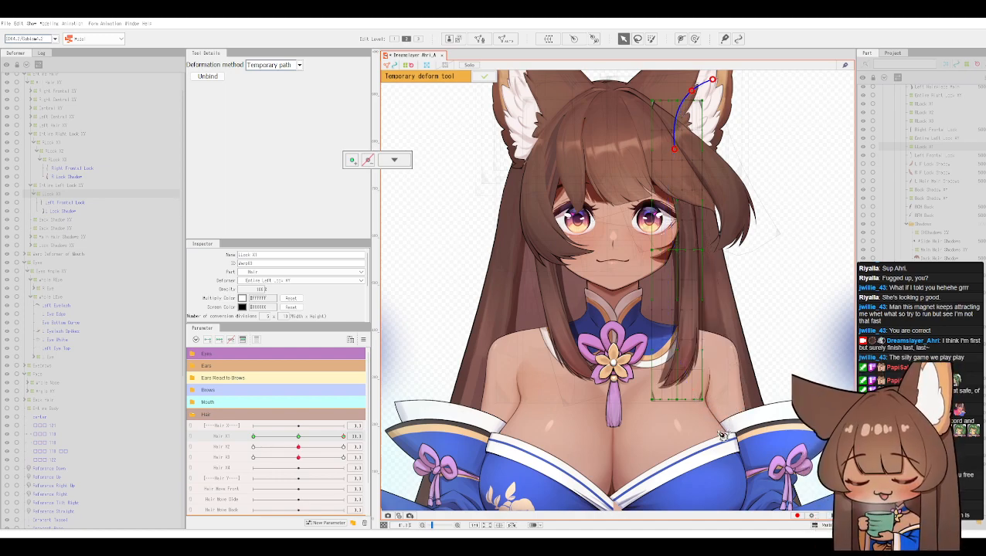
Step: Add the path's end point below the lock, pull it outward toward the sleeve, and apply the deformation
click(718, 430)
drag(721, 432, 791, 400)
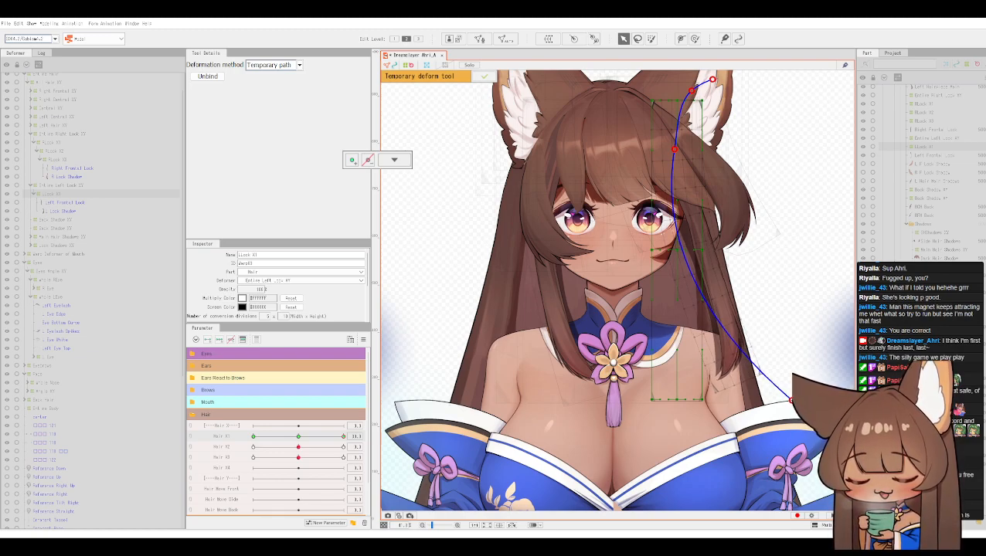
click(485, 77)
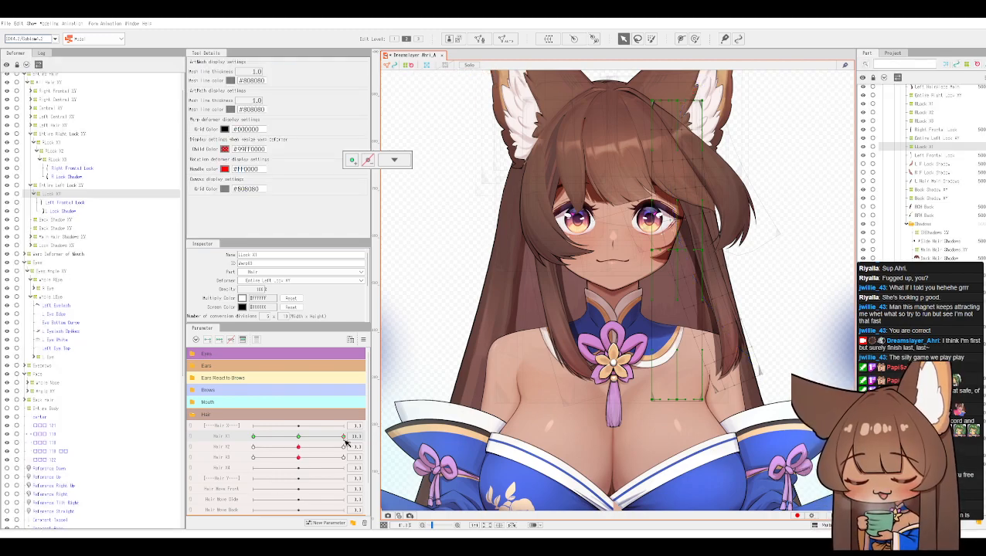
Step: Reflect the left lock's motion onto the opposite end of Hair X1 and preview the swing
click(336, 437)
drag(337, 439, 374, 445)
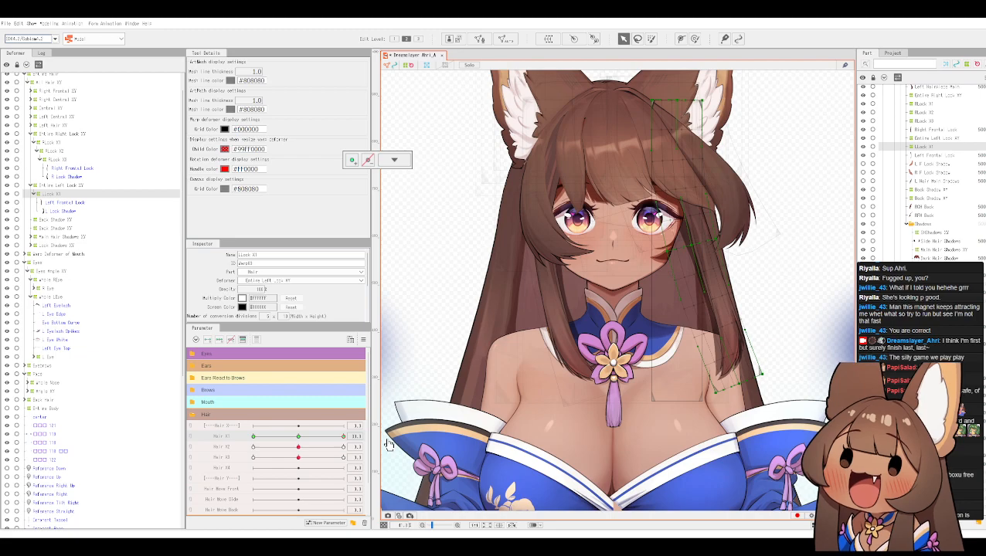
click(362, 340)
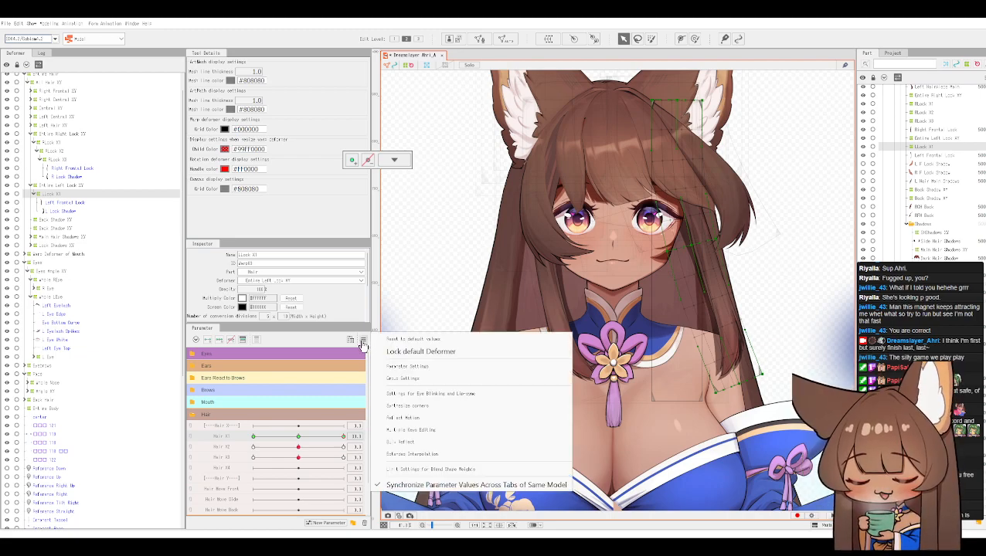
click(433, 421)
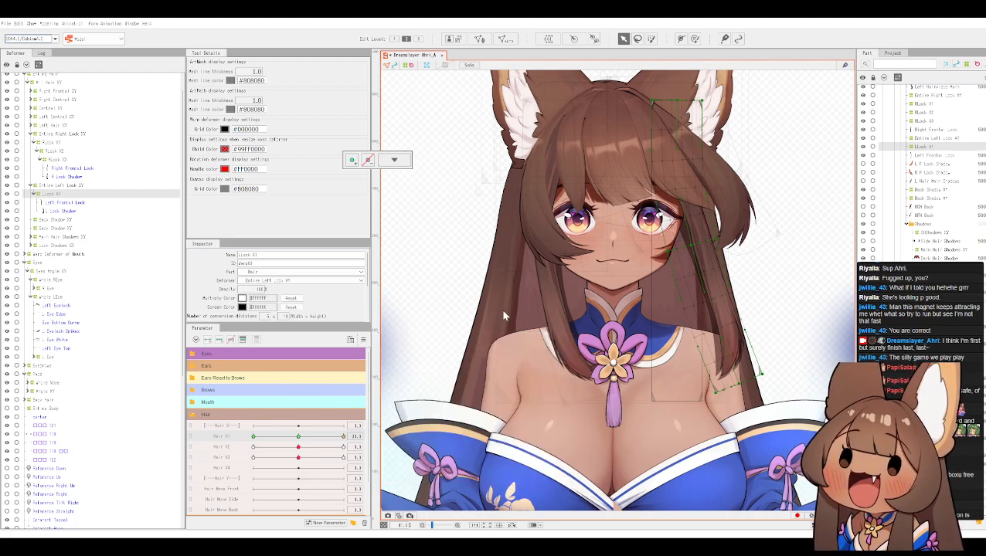
click(485, 366)
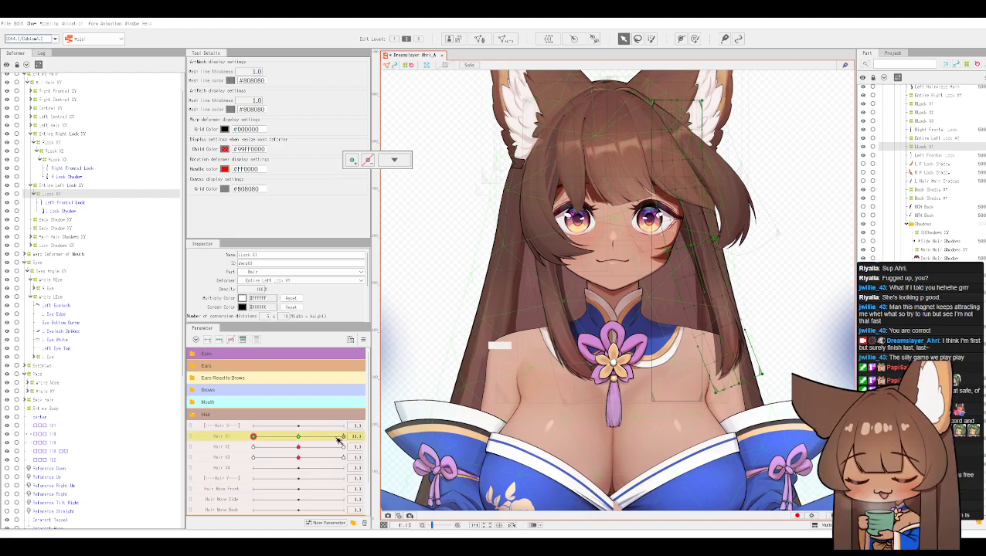
drag(330, 440, 236, 424)
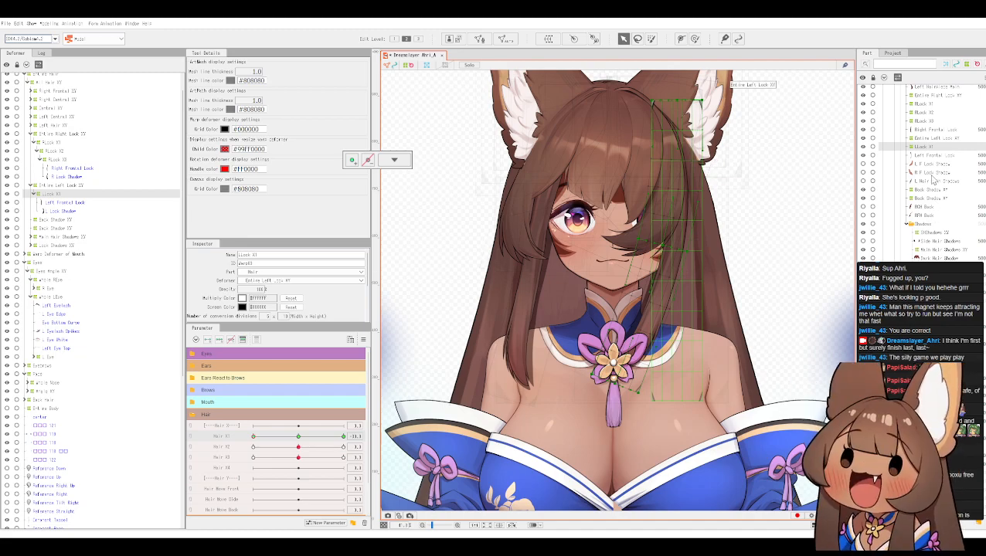
Step: Collapse the Hair part and move the Flower Ornament part below it within Main character
scroll(928, 179, up, 2)
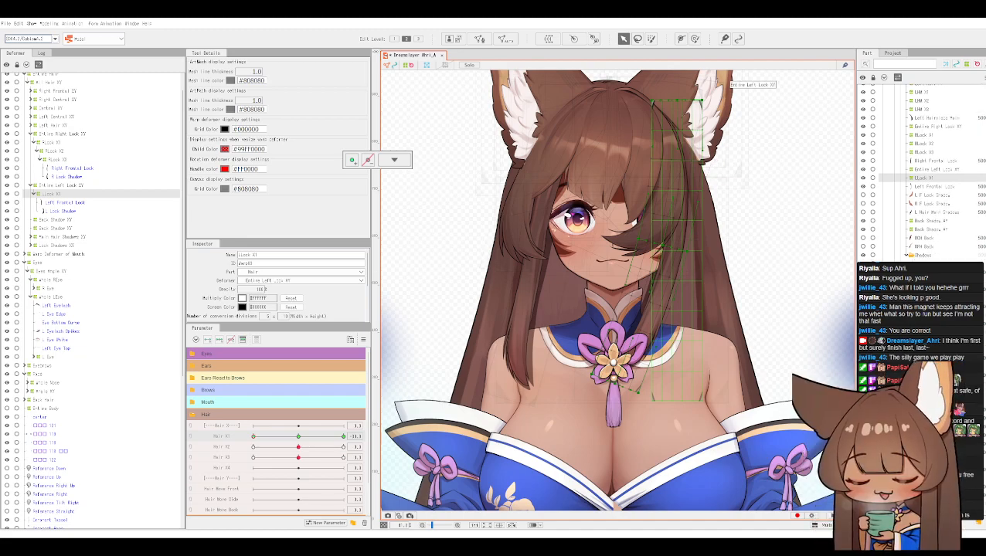
scroll(920, 170, up, 4)
scroll(919, 170, up, 10)
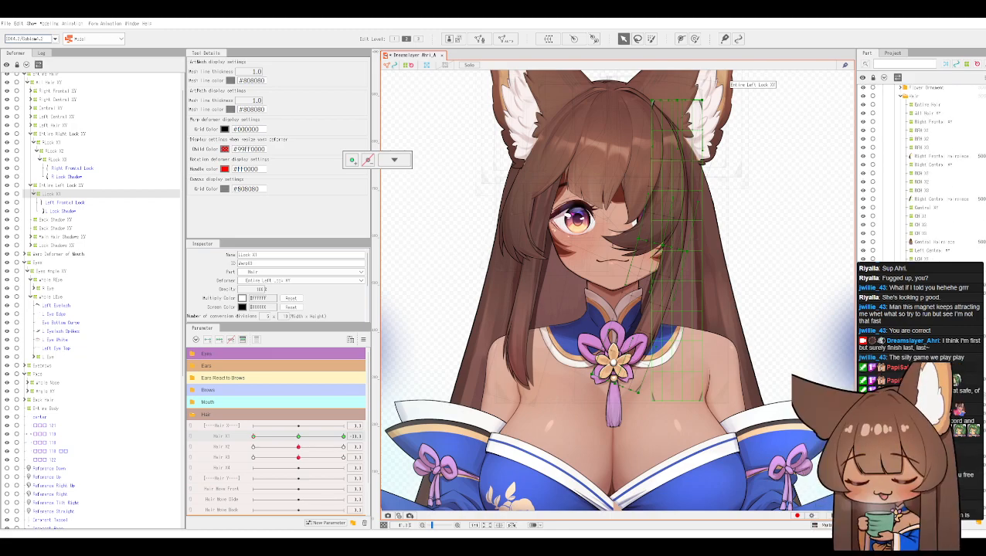
scroll(892, 254, up, 4)
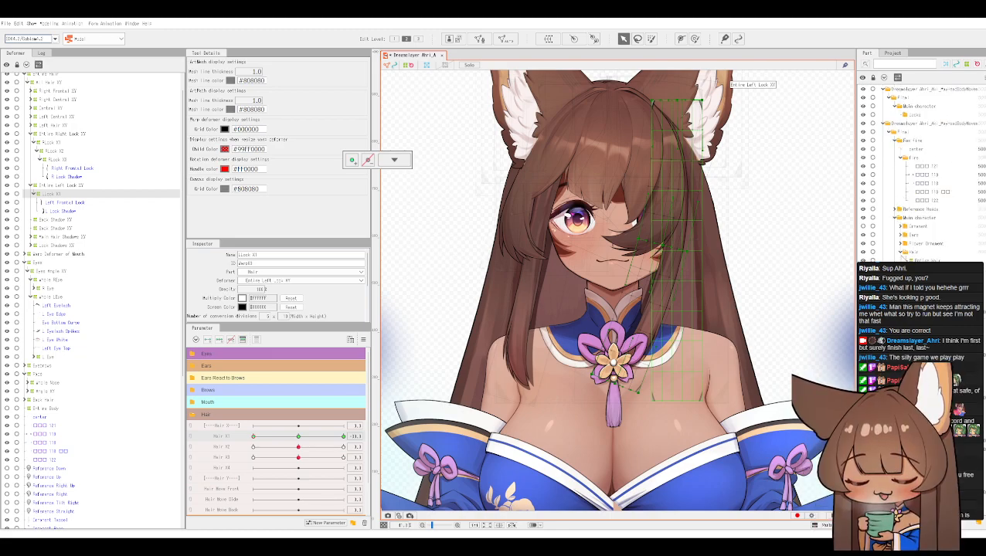
click(902, 254)
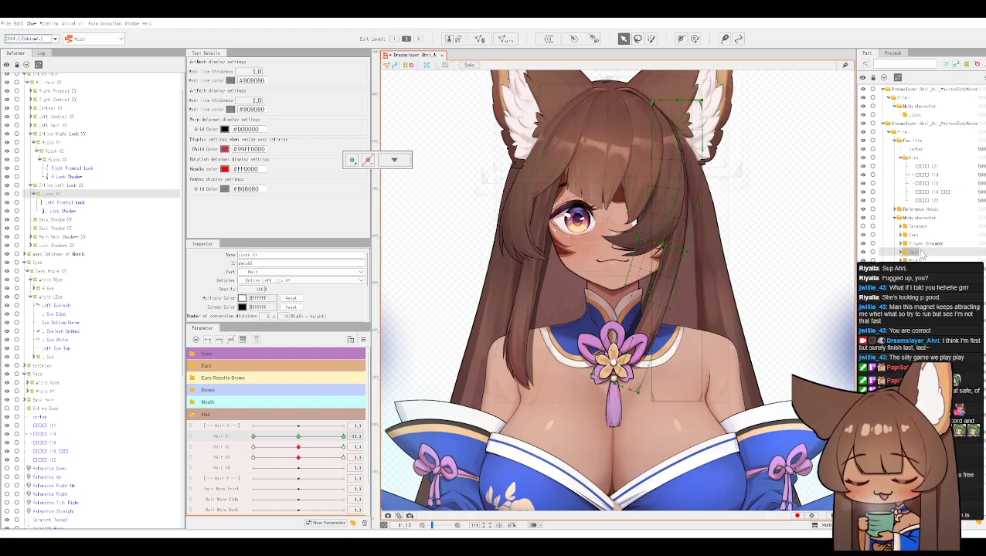
click(918, 244)
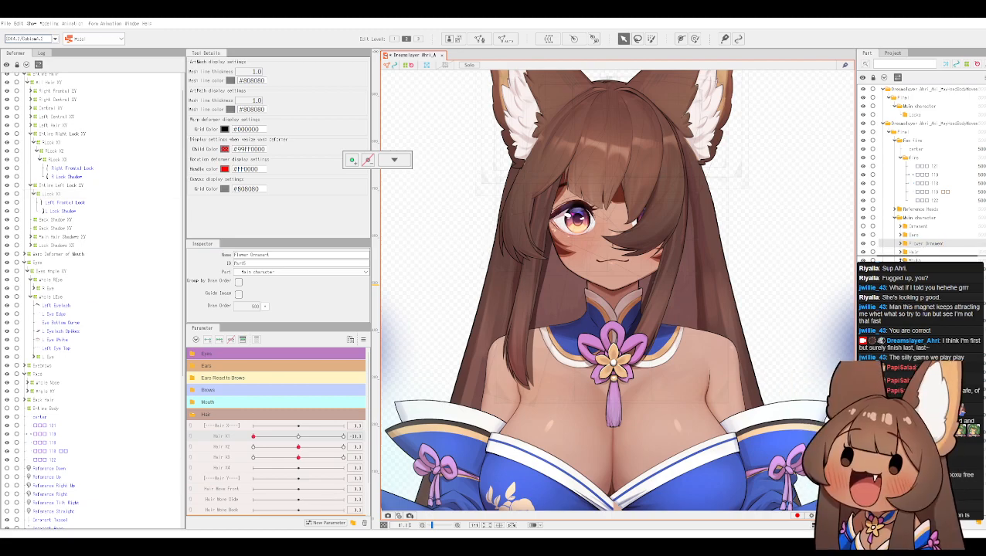
drag(924, 245, 925, 256)
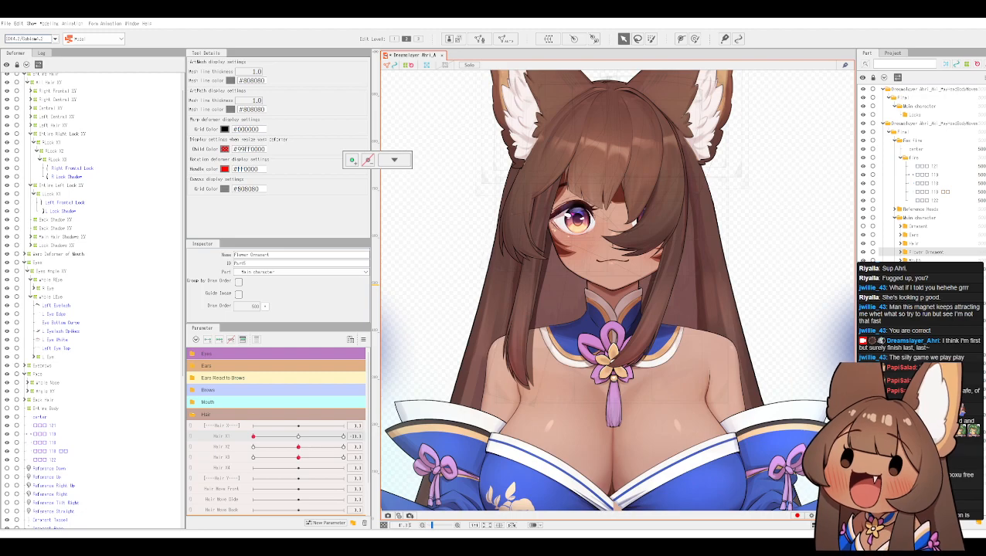
Step: Move the R Lock Shadow mesh into the Face part and preview the lock shadows at both ends of Hair X1
drag(921, 340, 920, 253)
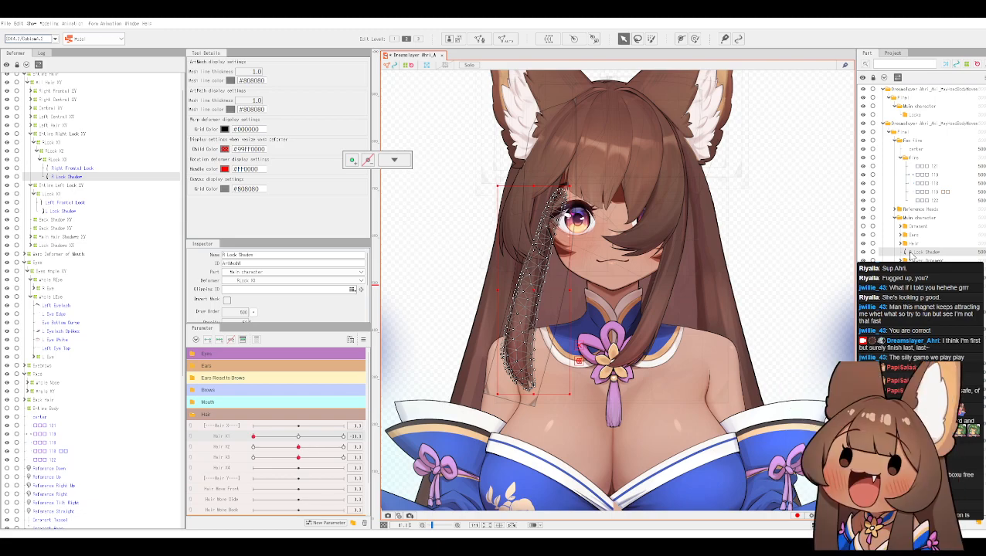
drag(910, 253, 914, 286)
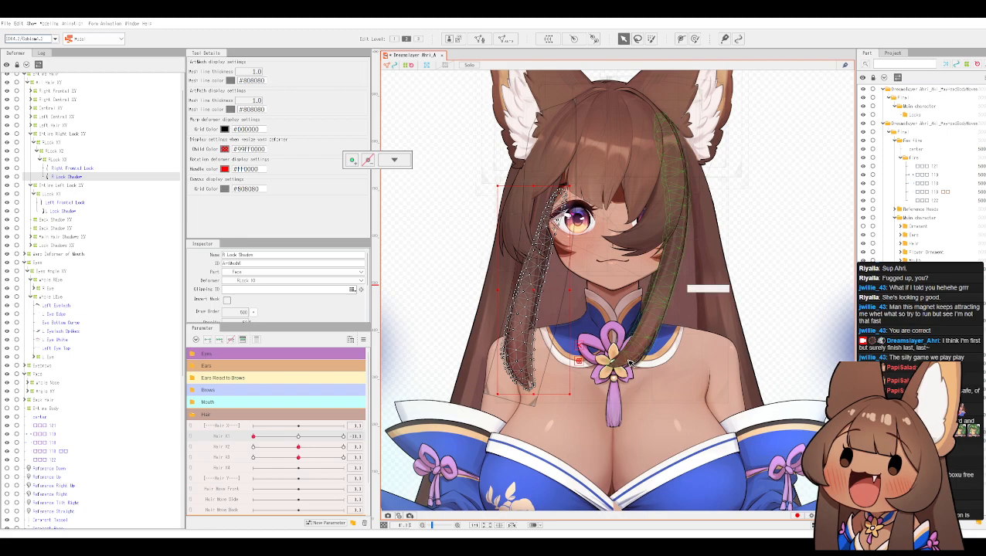
click(684, 284)
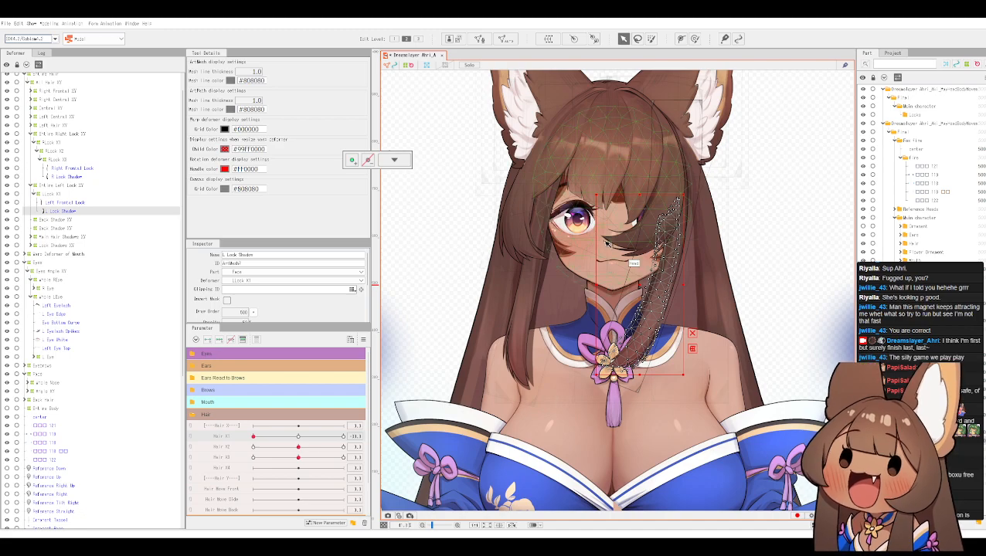
drag(256, 438, 423, 427)
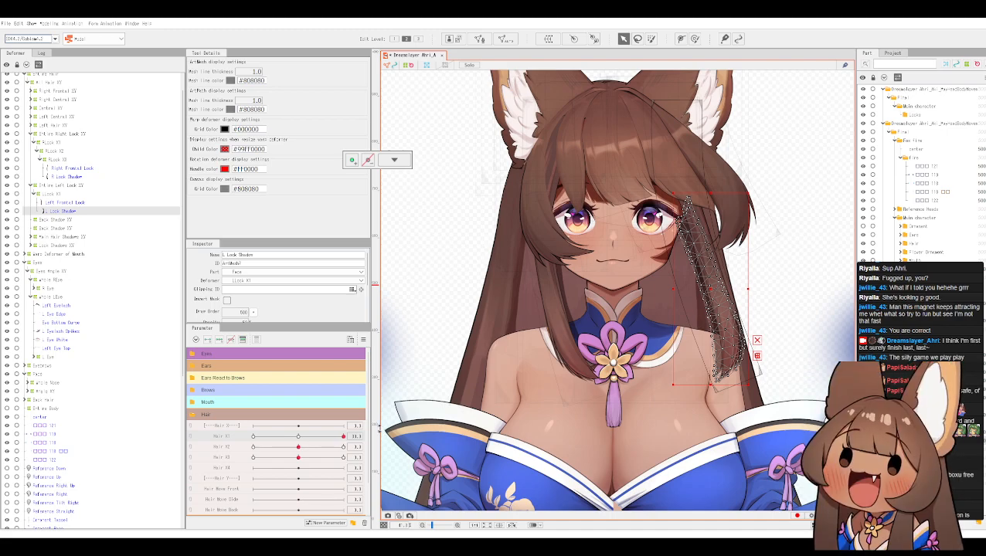
drag(338, 439, 259, 440)
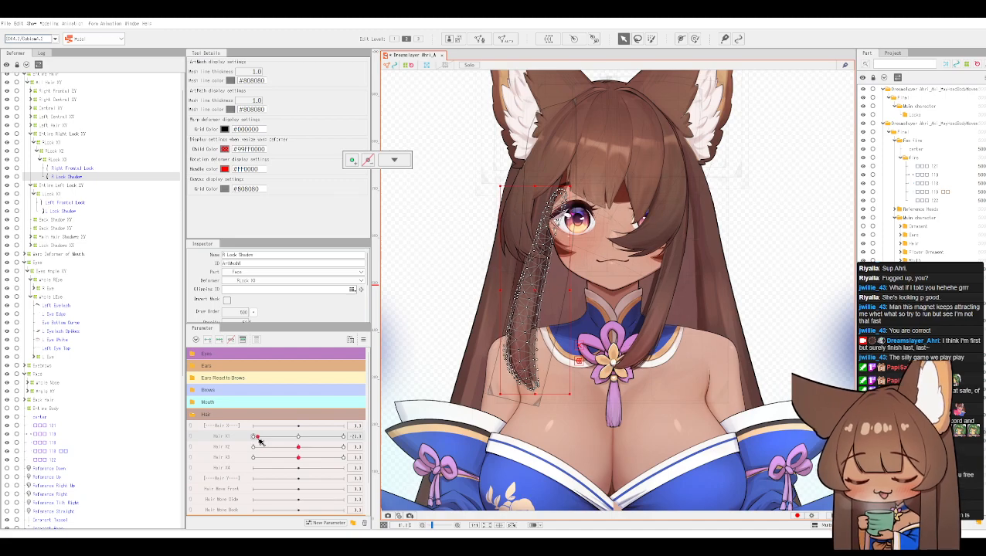
Step: Undo the part moves and the reflected motion, back to the left lock's applied outward bend
key(ctrl+z)
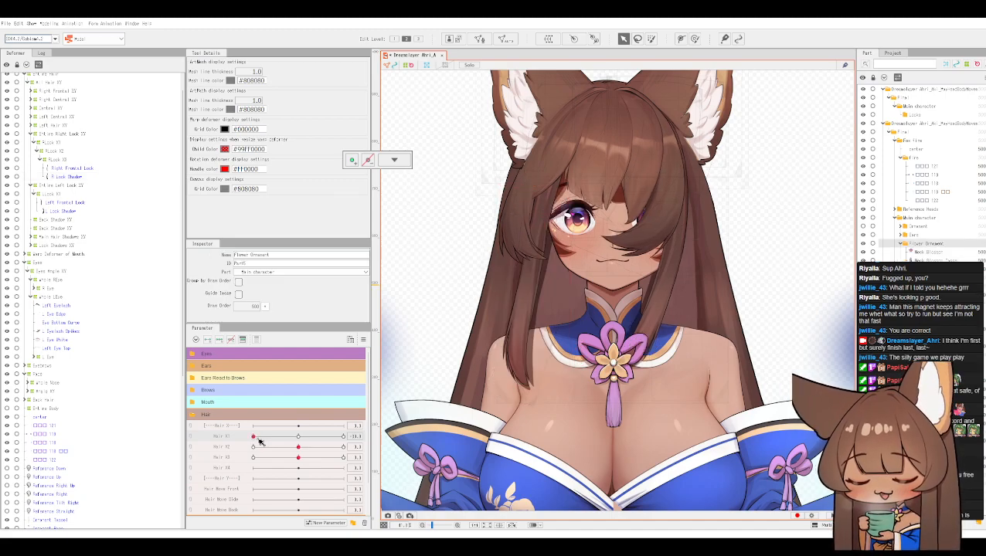
key(ctrl+z)
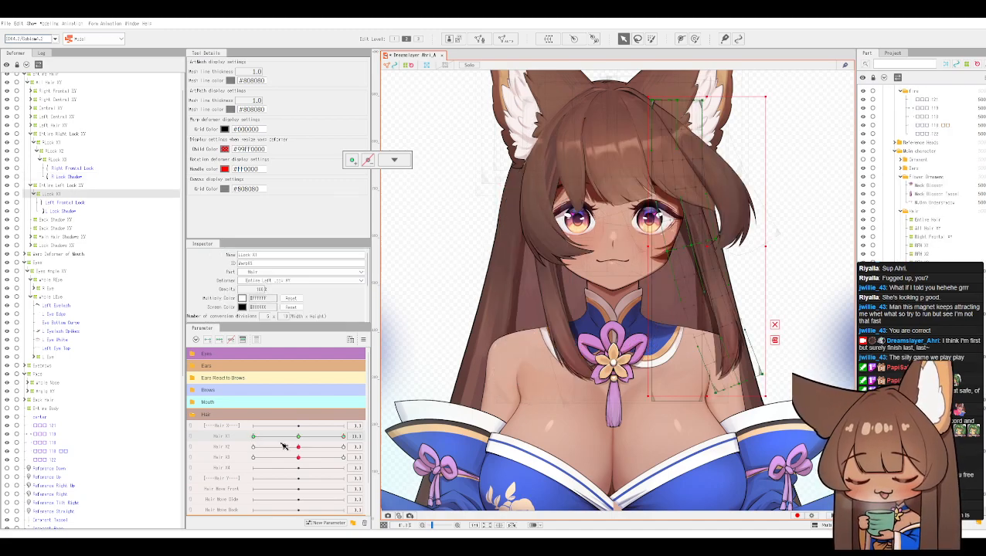
Step: Set Hair X1 to its minimum and move the Flower Ornament part below the Hair part in Main character
drag(345, 441, 221, 439)
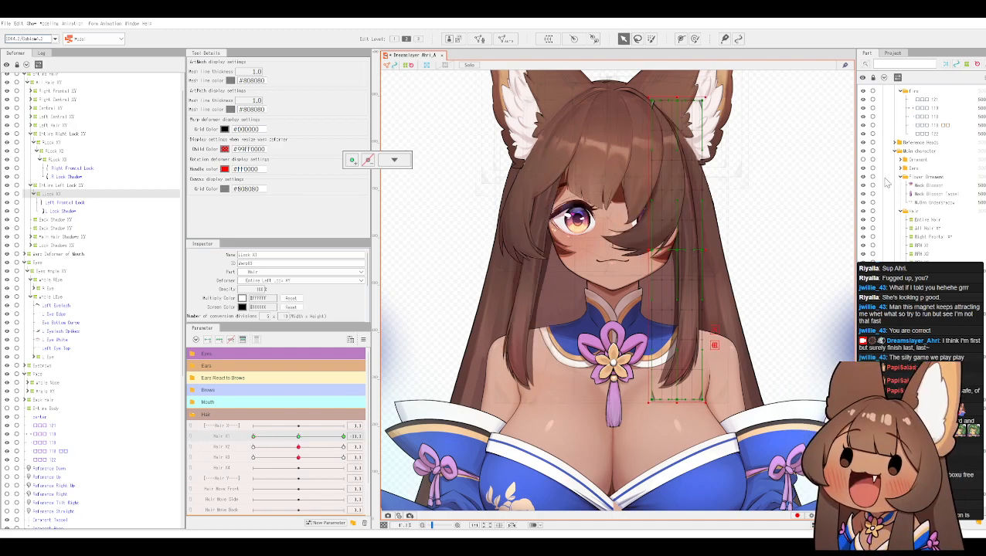
click(904, 177)
click(904, 185)
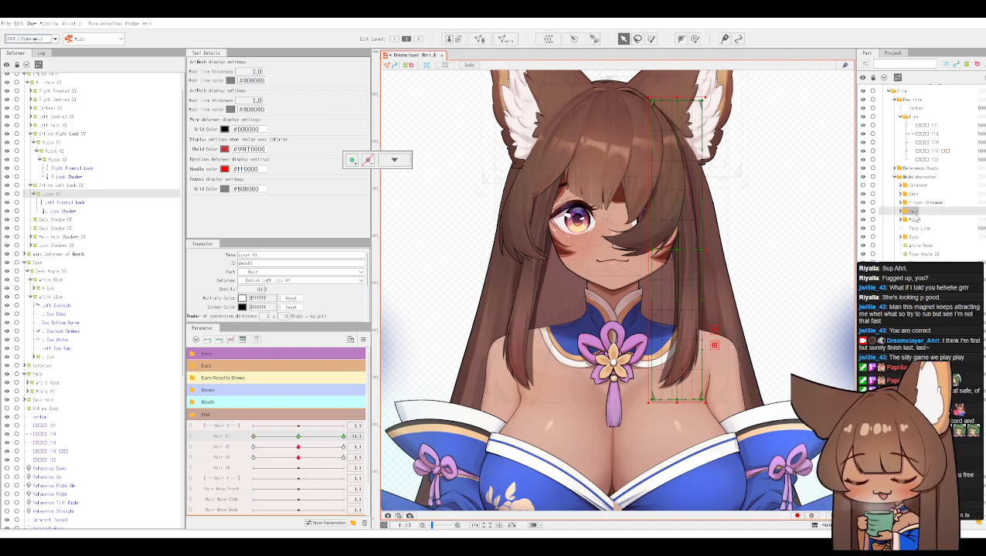
click(921, 203)
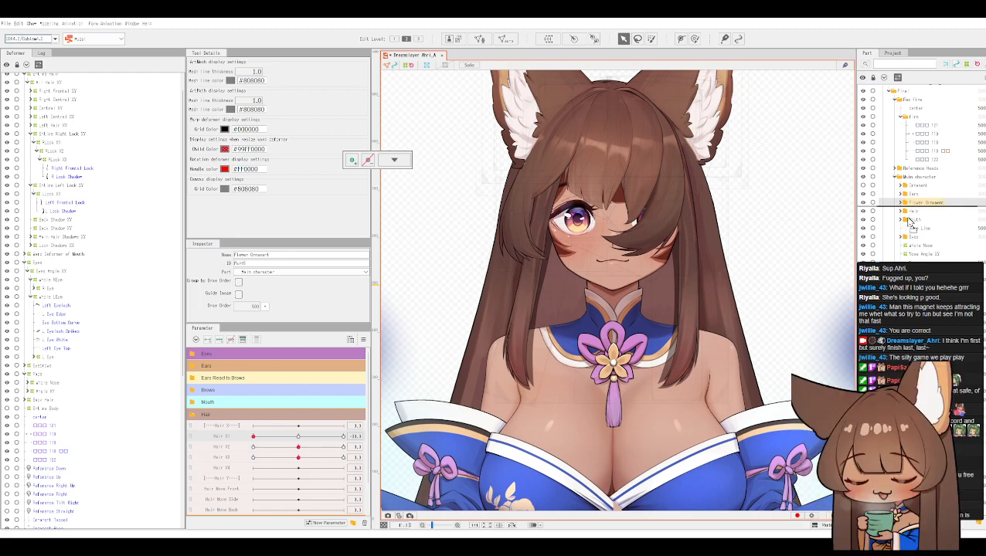
drag(912, 223, 915, 221)
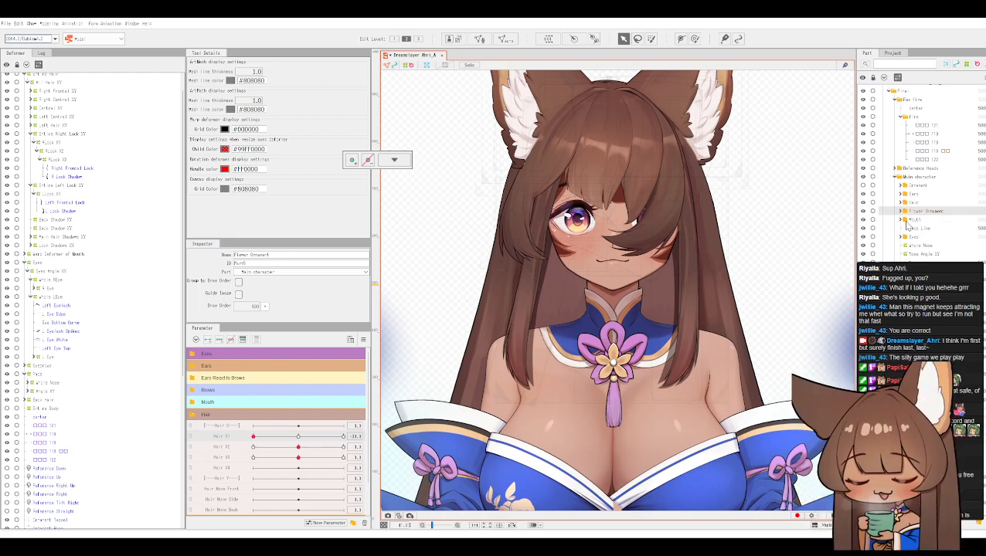
click(903, 204)
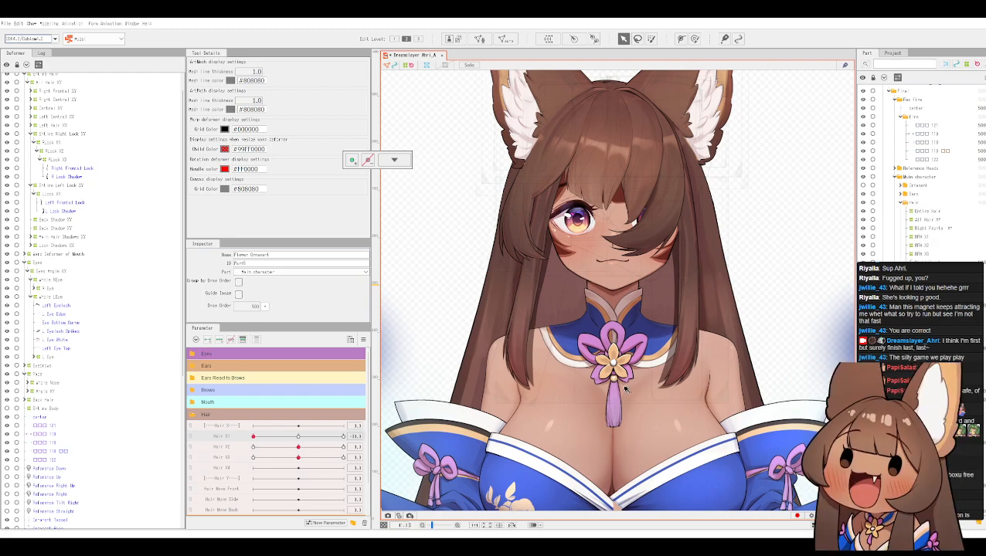
Step: Bend the LLock X1 deformer inward at Hair X1's minimum with a temporary deform path along the left lock and apply it
click(58, 195)
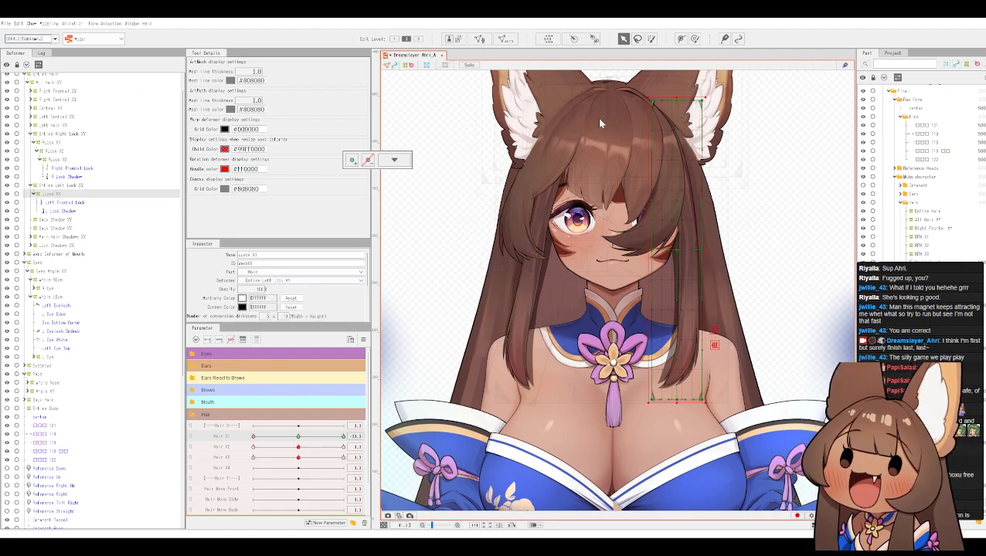
key(ctrl+t)
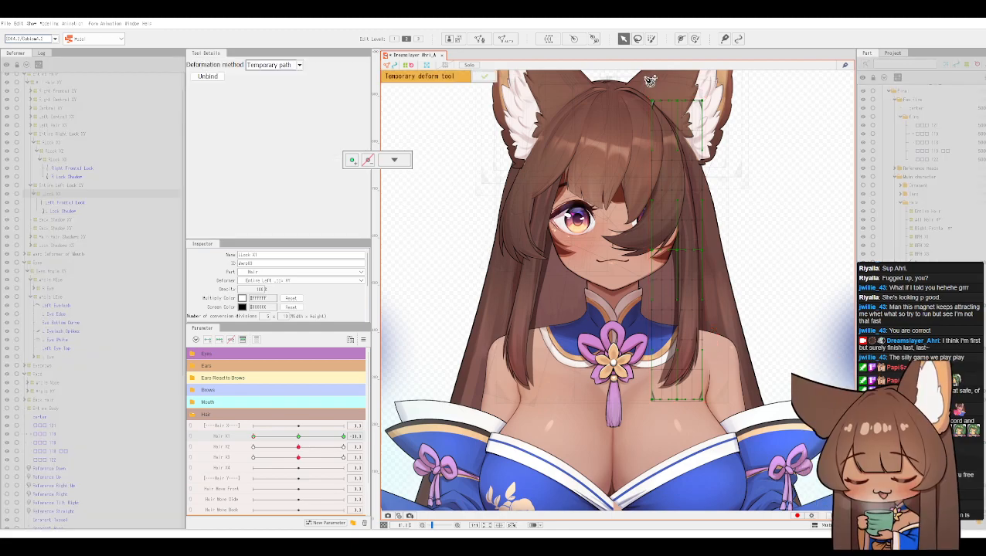
click(630, 75)
click(654, 91)
click(688, 179)
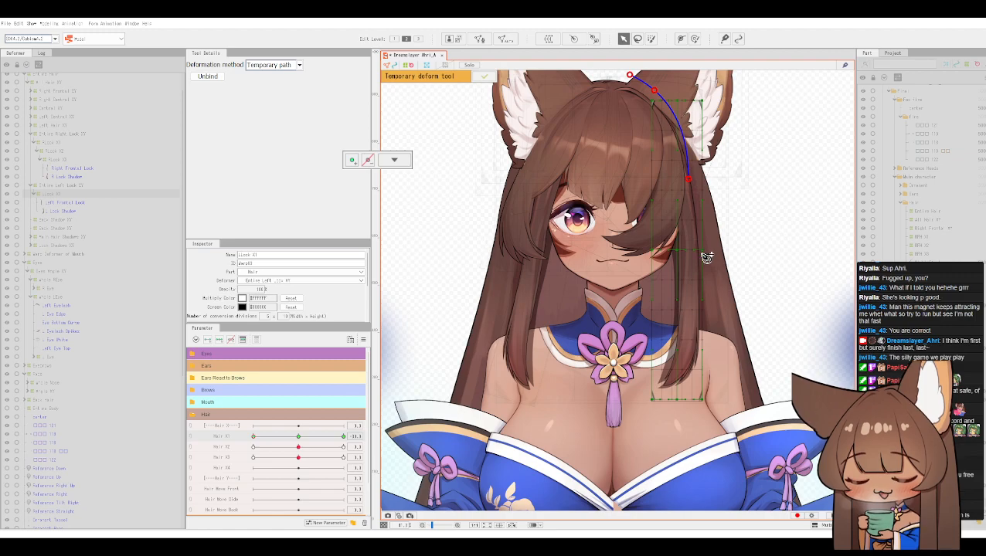
click(657, 440)
drag(657, 440, 606, 424)
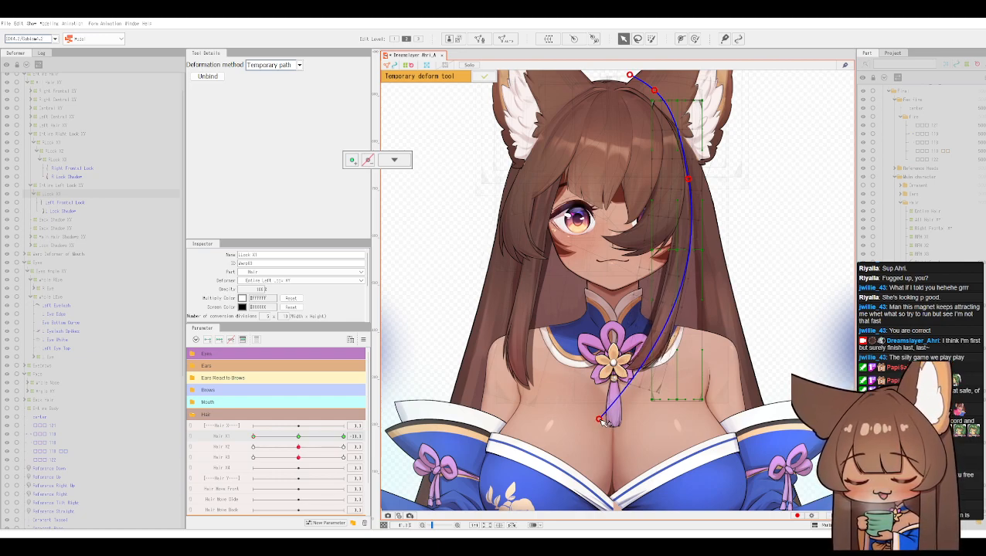
drag(603, 423, 609, 447)
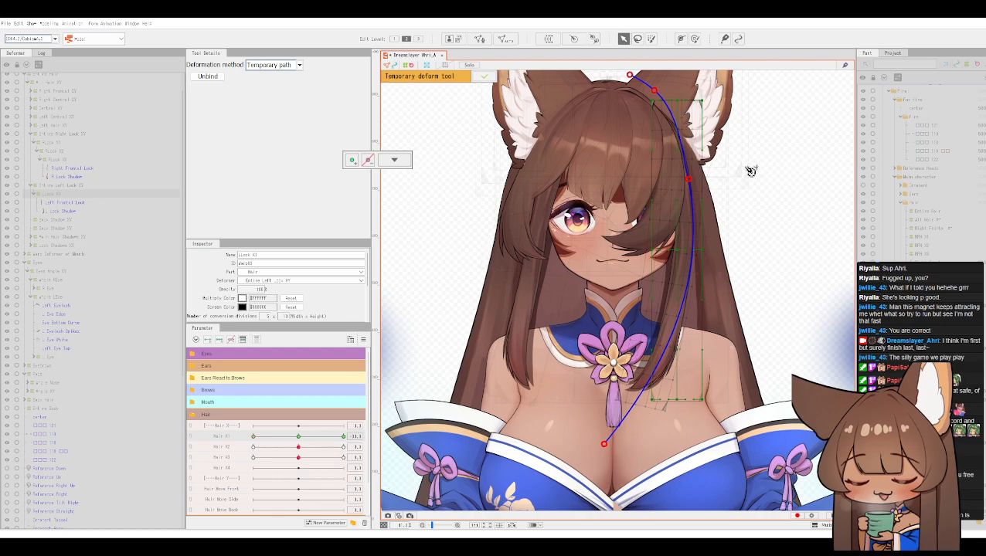
click(484, 77)
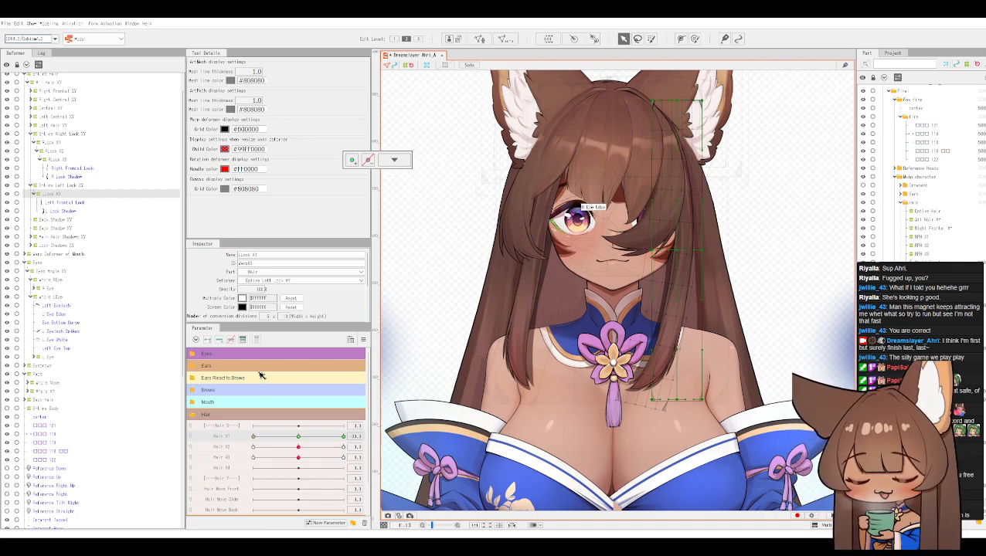
Step: Preview the left lock's swing between the minimum and maximum of Hair X1
click(281, 438)
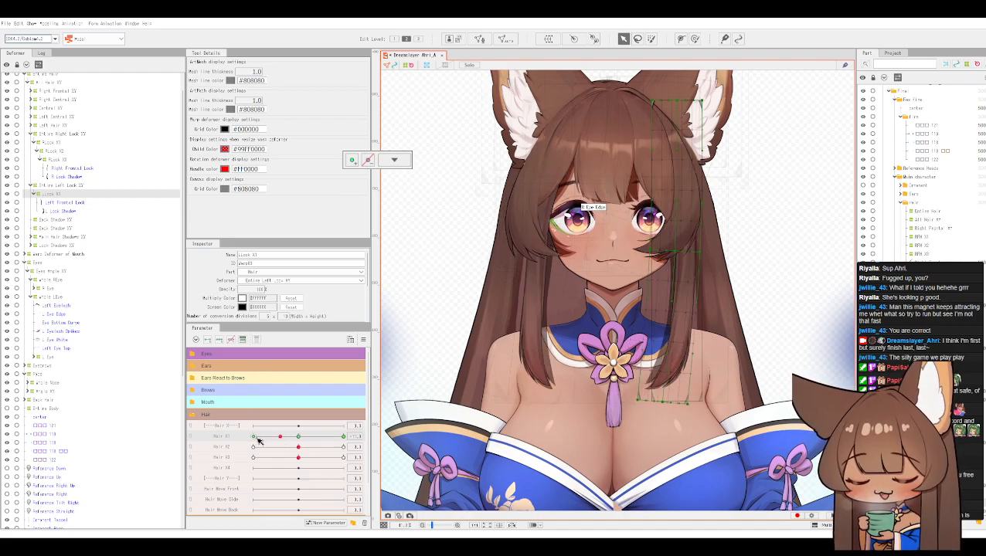
click(253, 437)
drag(253, 439, 351, 436)
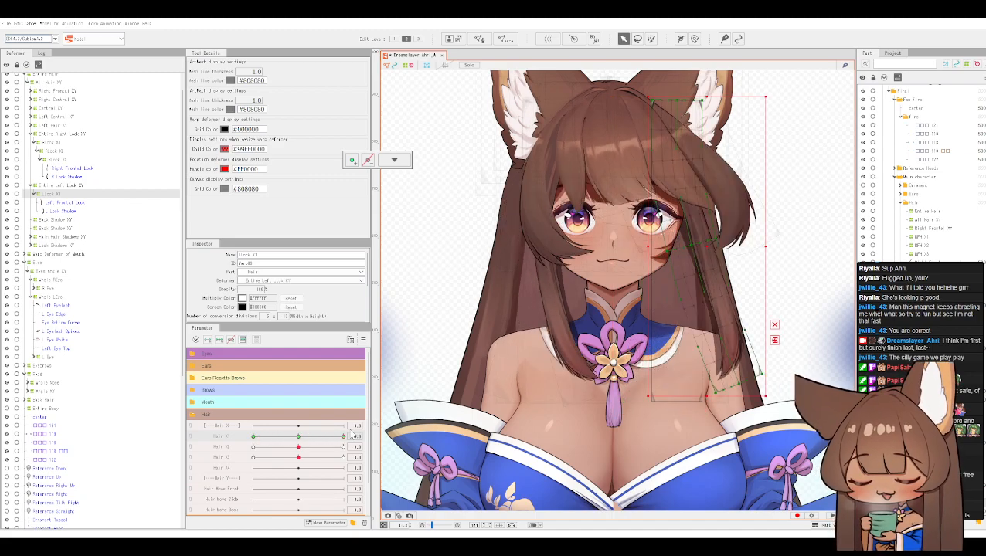
click(308, 435)
click(287, 433)
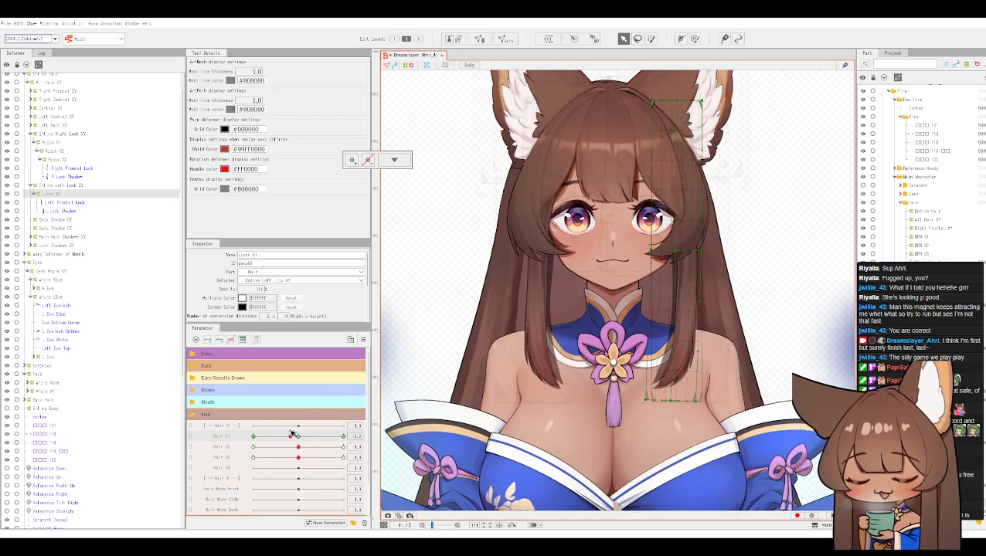
click(259, 434)
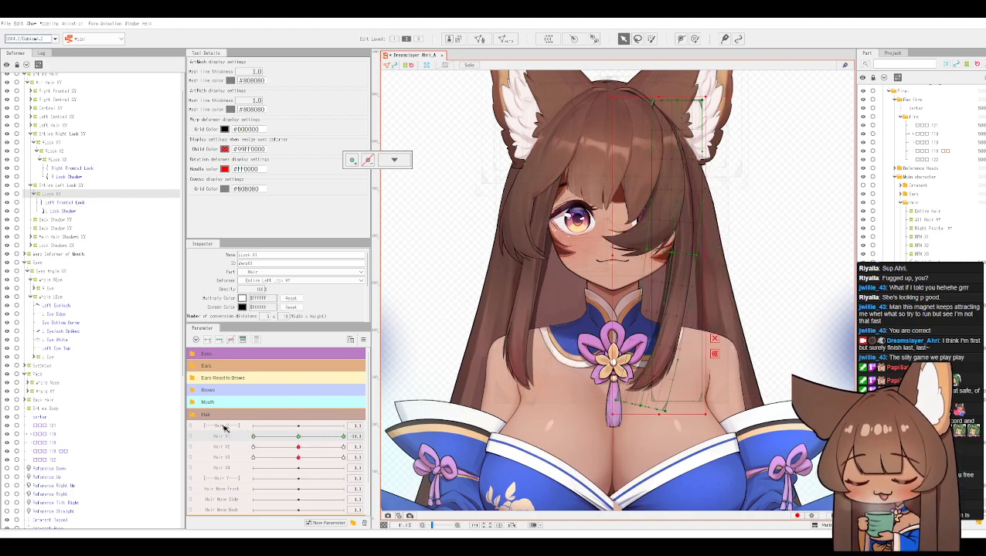
Step: Reset the Hair X1 parameter to 0
click(285, 437)
drag(358, 450, 356, 439)
click(356, 439)
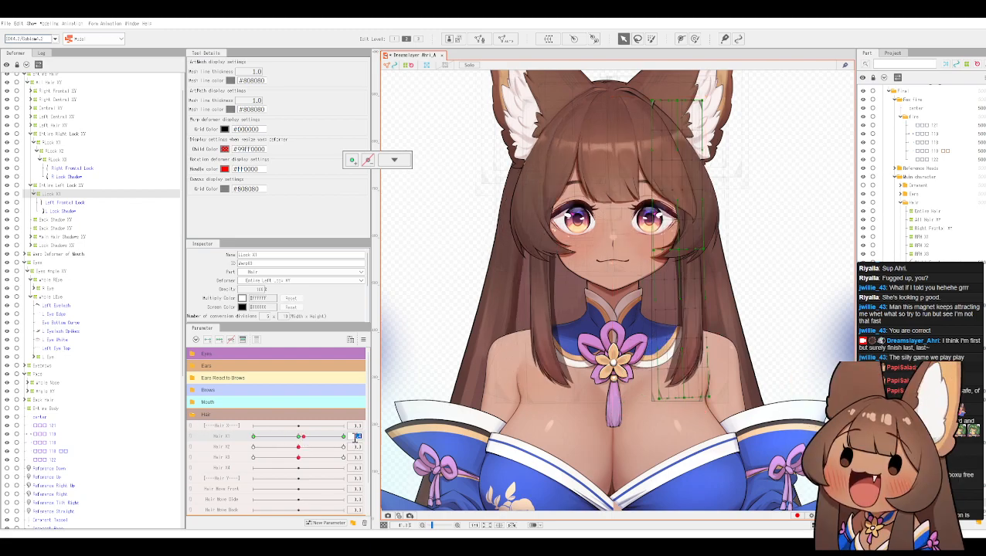
text(0)
key(Return)
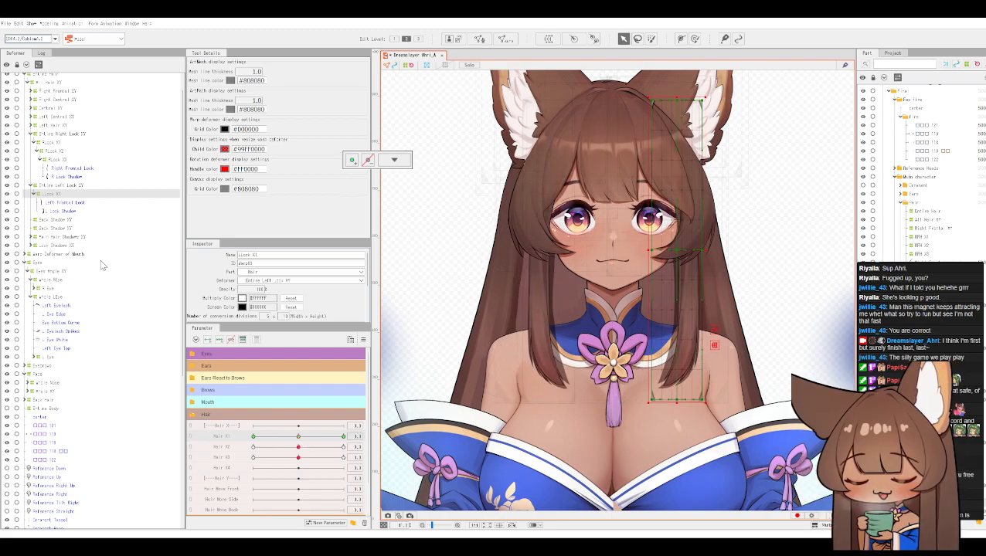
Step: Create the LLock X2 warp deformer around the Left Frontal Lock and L Lock Shadow meshes, inside LLock X1
click(60, 203)
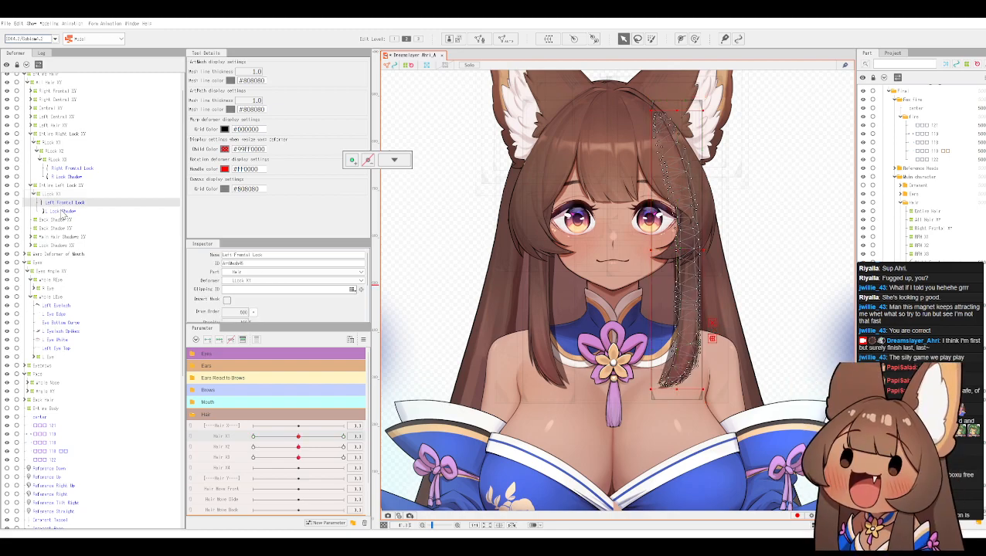
click(63, 212)
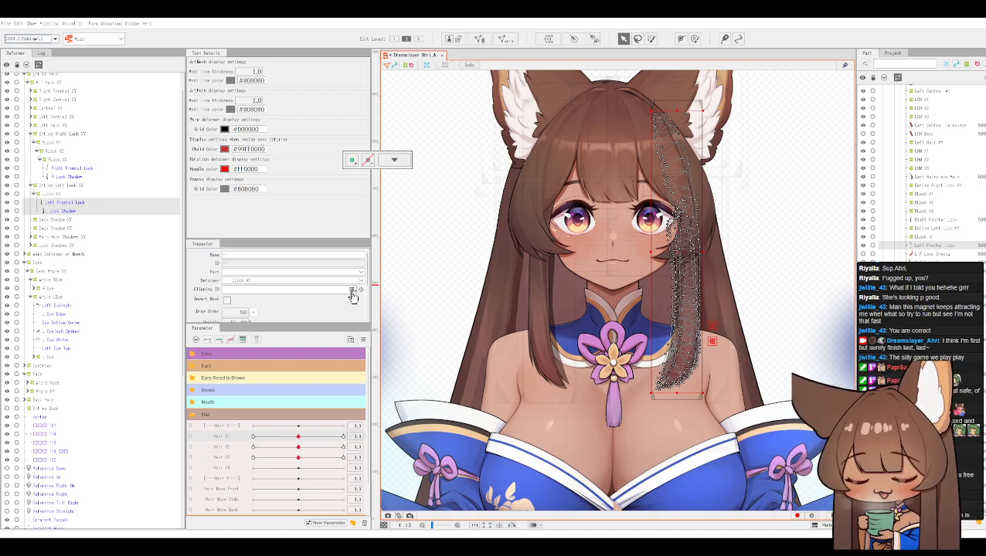
click(353, 290)
click(762, 73)
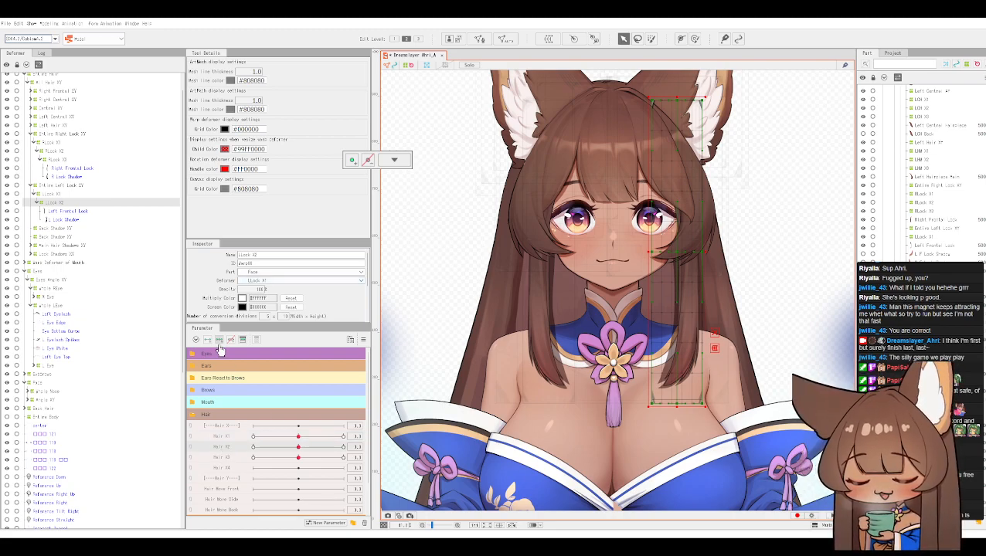
Step: Add three Hair X2 keys to LLock X2 and bend it outward at the maximum with a temporary deform path
drag(298, 447, 301, 447)
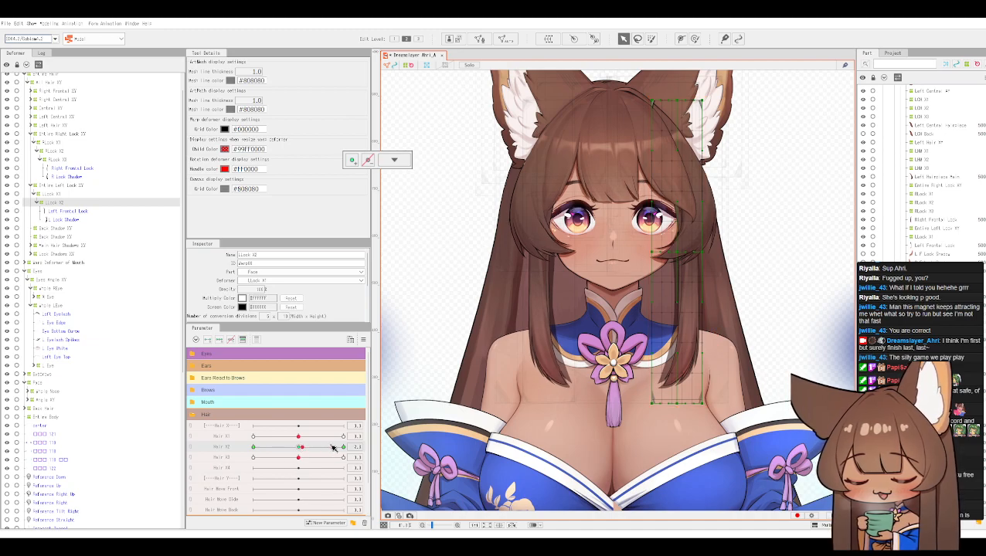
drag(398, 453, 424, 448)
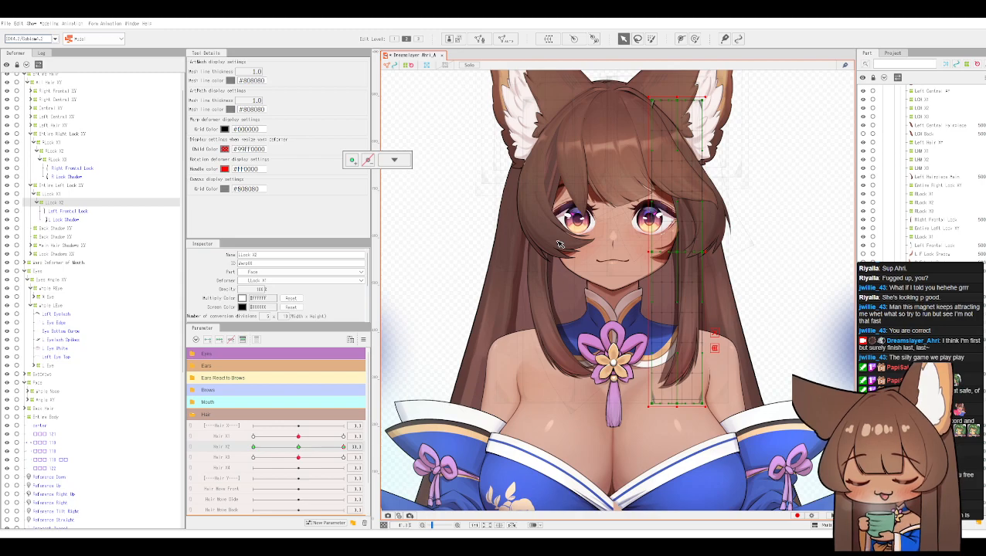
key(ctrl+t)
click(708, 81)
click(672, 170)
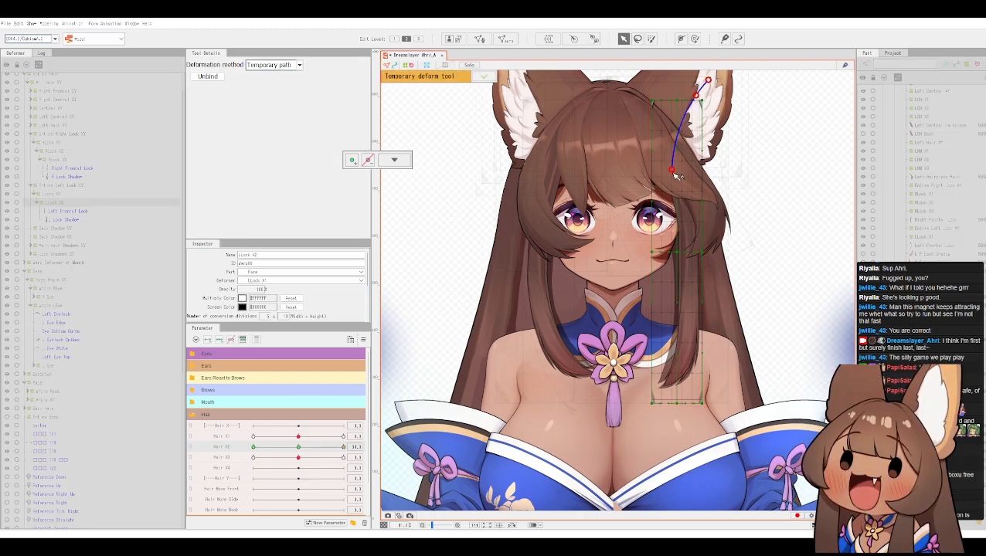
click(669, 290)
click(702, 415)
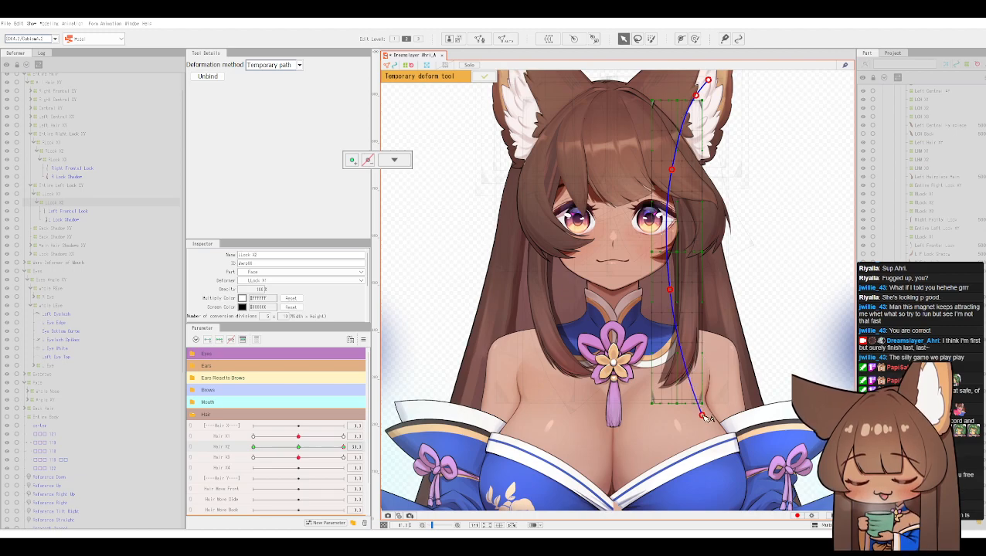
drag(703, 417, 783, 381)
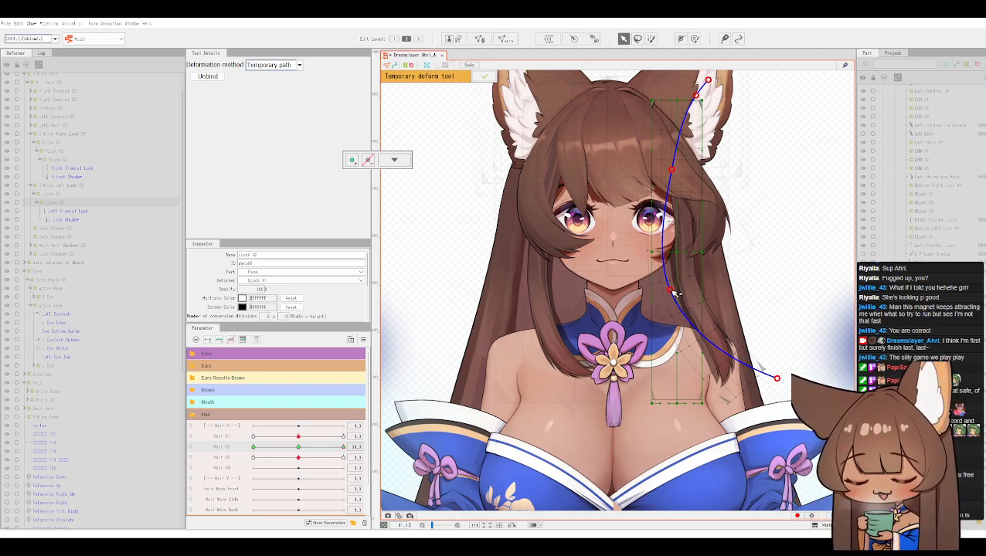
click(485, 77)
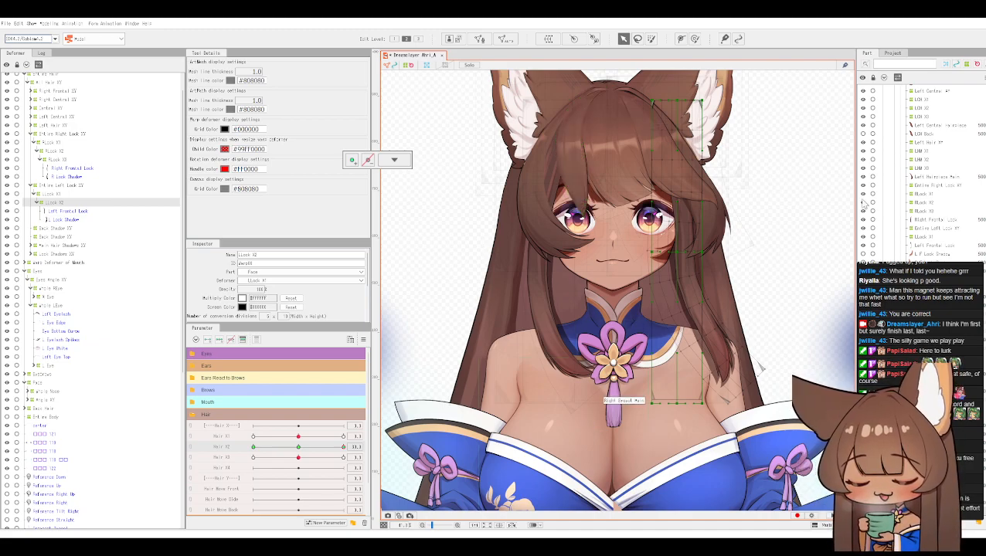
Step: Examine the hair's outward swing at Hair X2's maximum on the full figure and around the neckline, with the selection overlay hidden and shown
scroll(901, 249, up, 3)
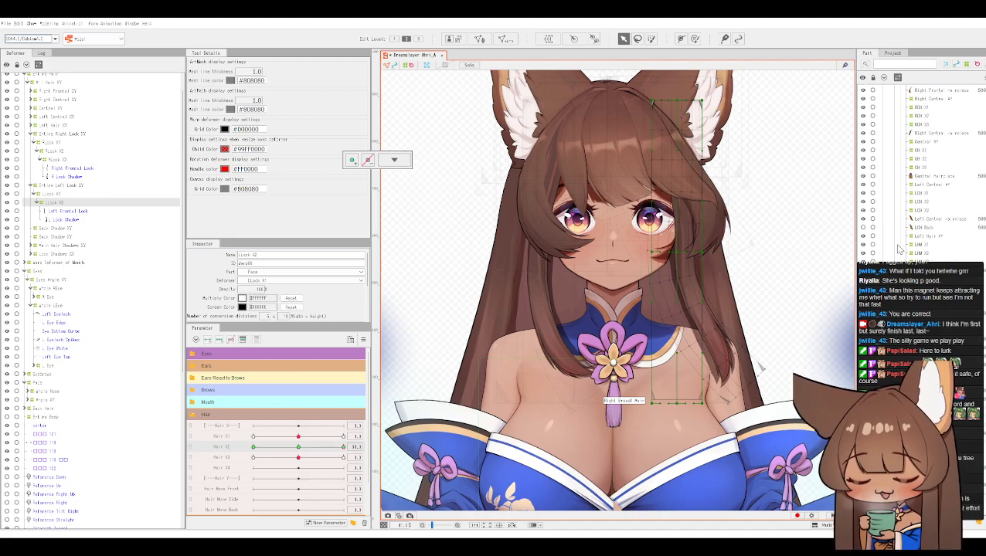
scroll(898, 247, up, 5)
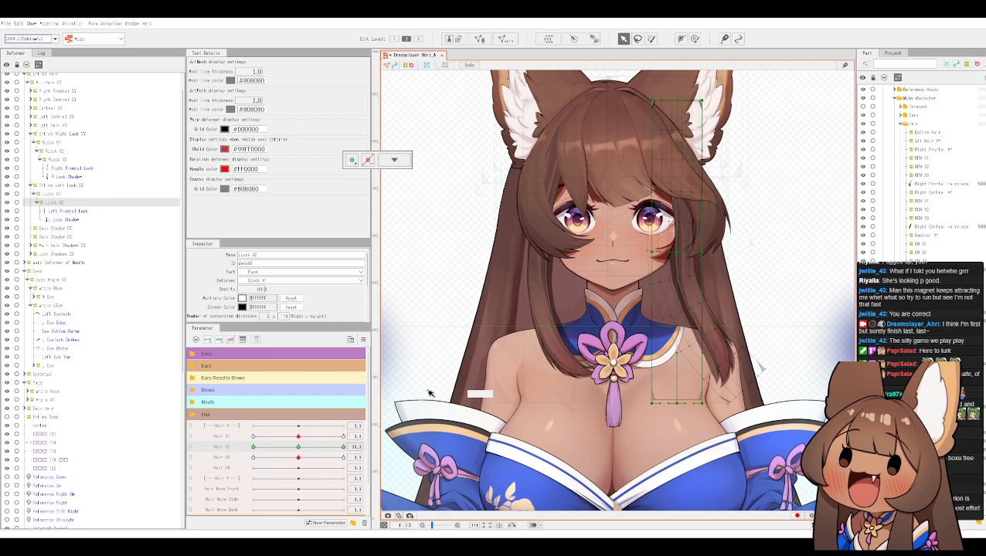
scroll(430, 394, down, 2)
drag(433, 376, 523, 69)
scroll(438, 290, down, 2)
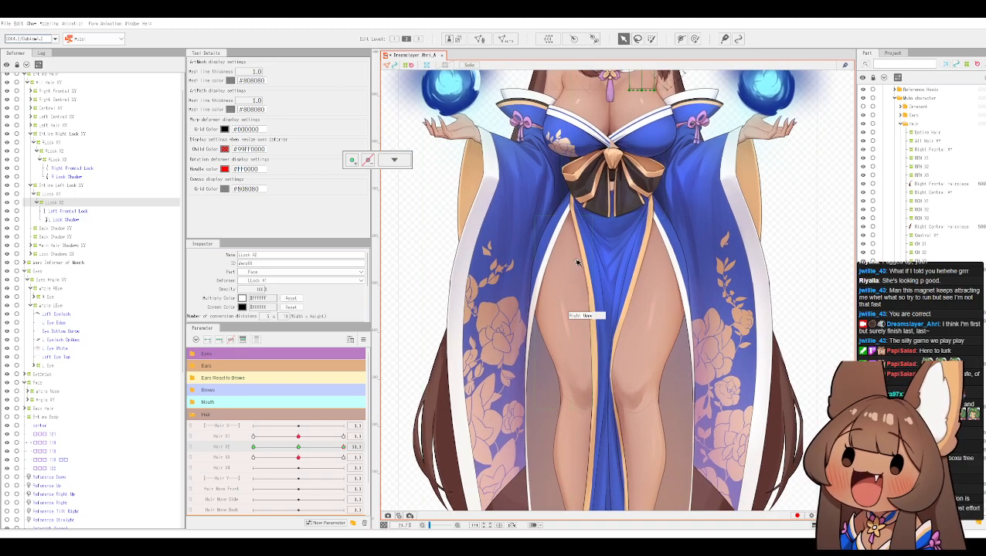
scroll(637, 233, down, 2)
scroll(638, 234, down, 1)
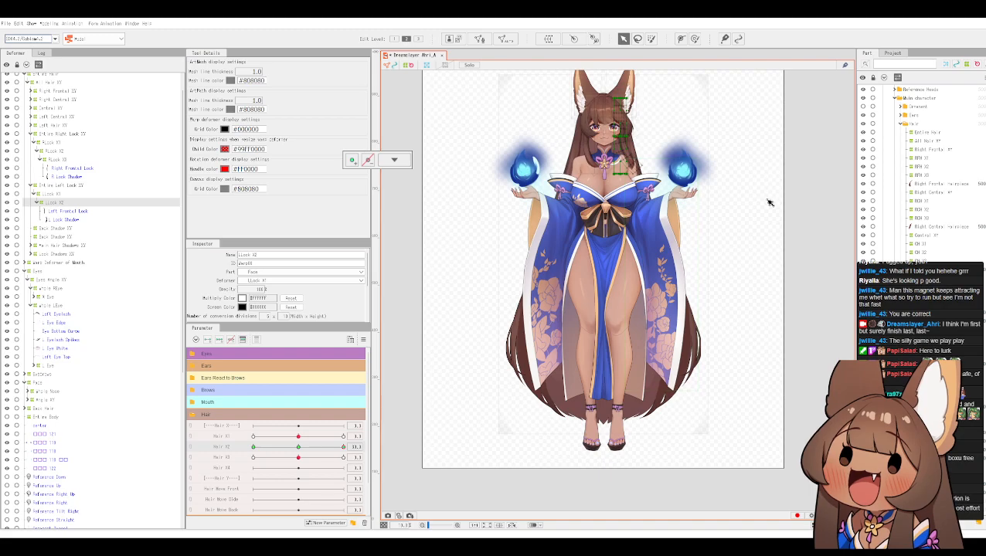
drag(732, 196, 722, 265)
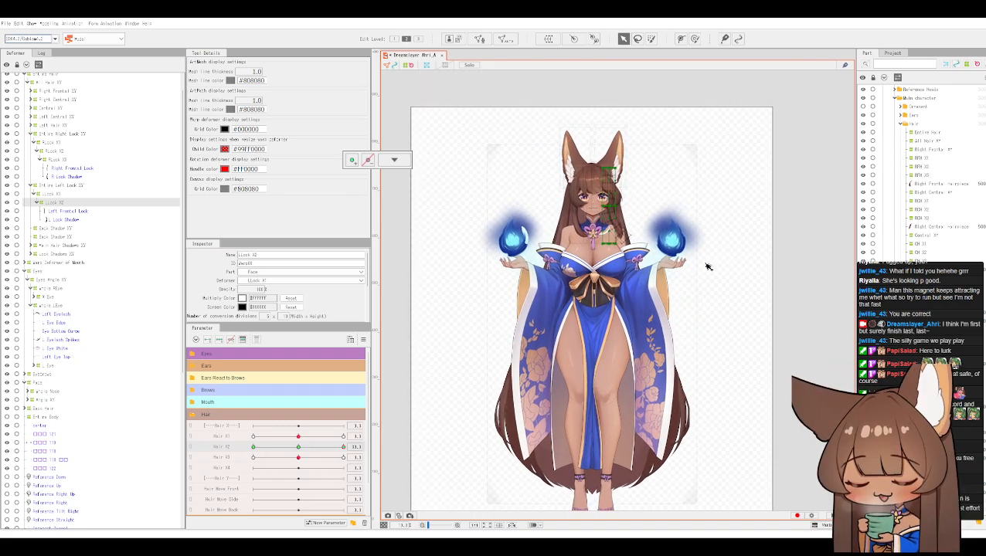
scroll(905, 197, up, 1)
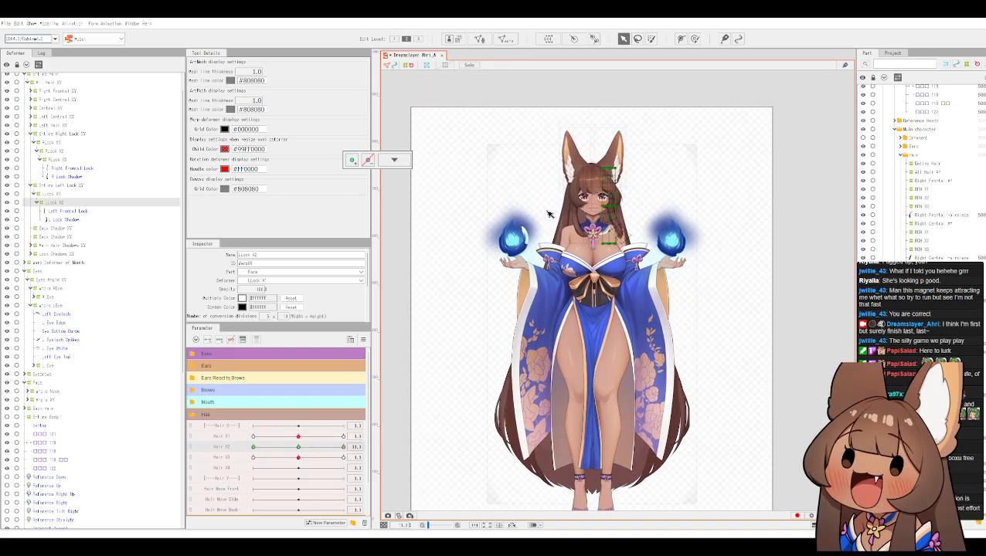
scroll(548, 214, up, 4)
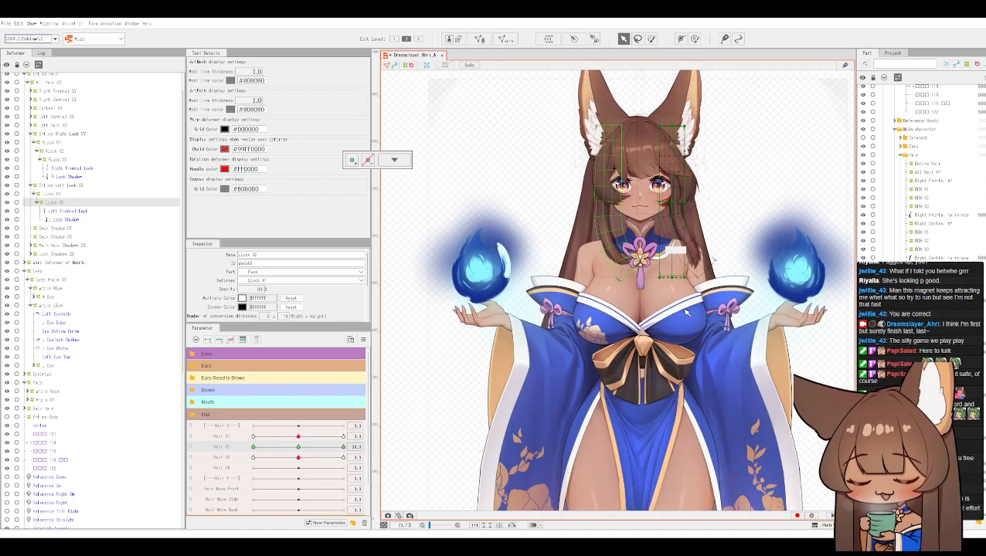
scroll(680, 312, up, 5)
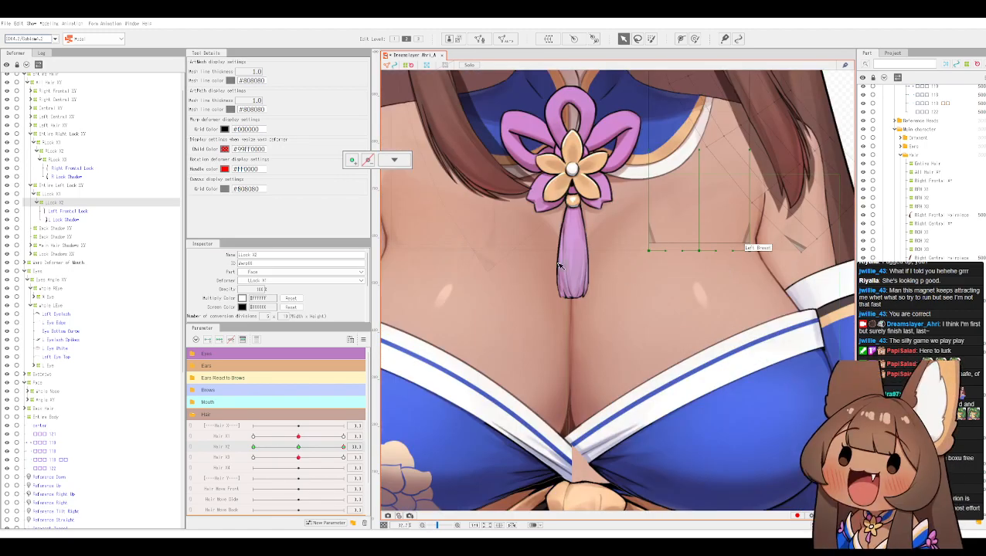
drag(564, 265, 620, 303)
scroll(621, 304, down, 3)
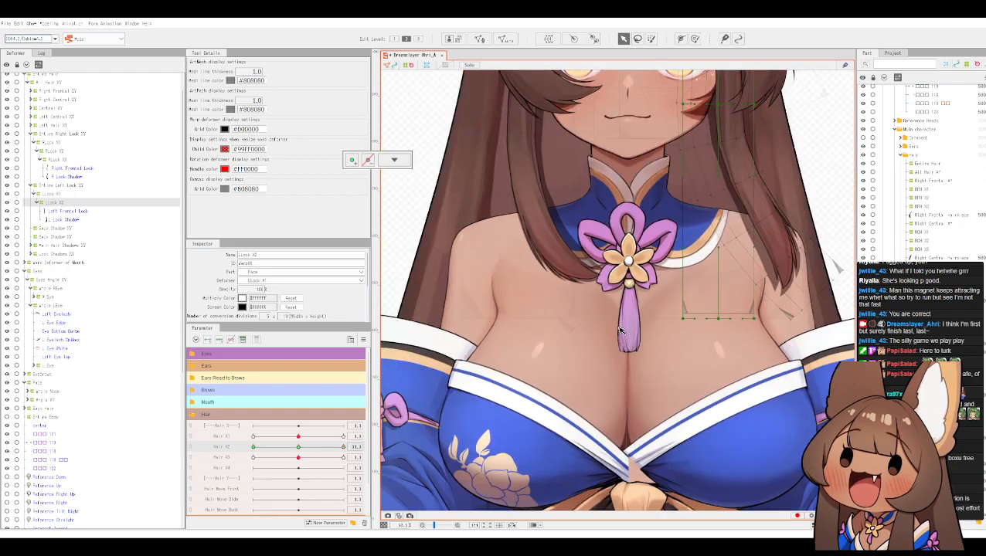
key(ctrl+h)
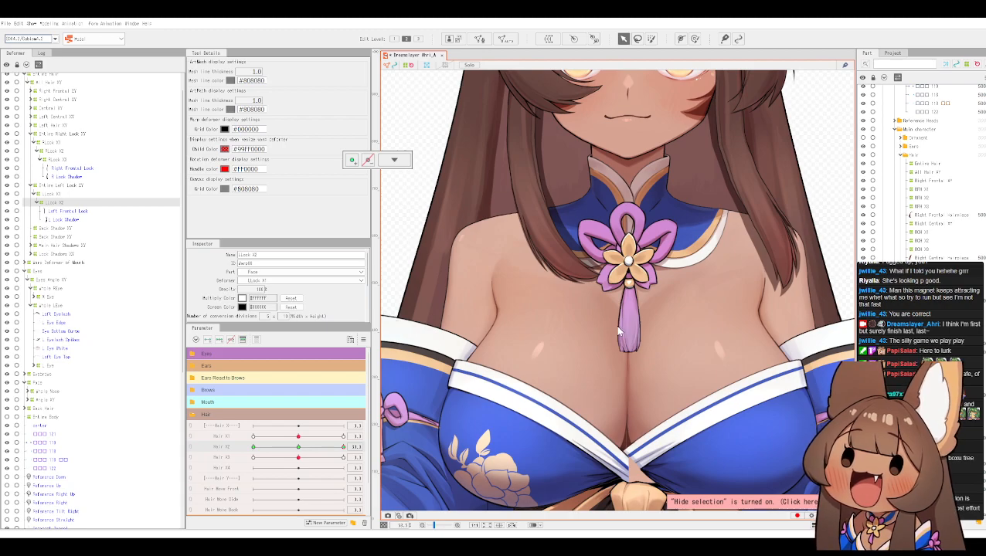
key(ctrl+h)
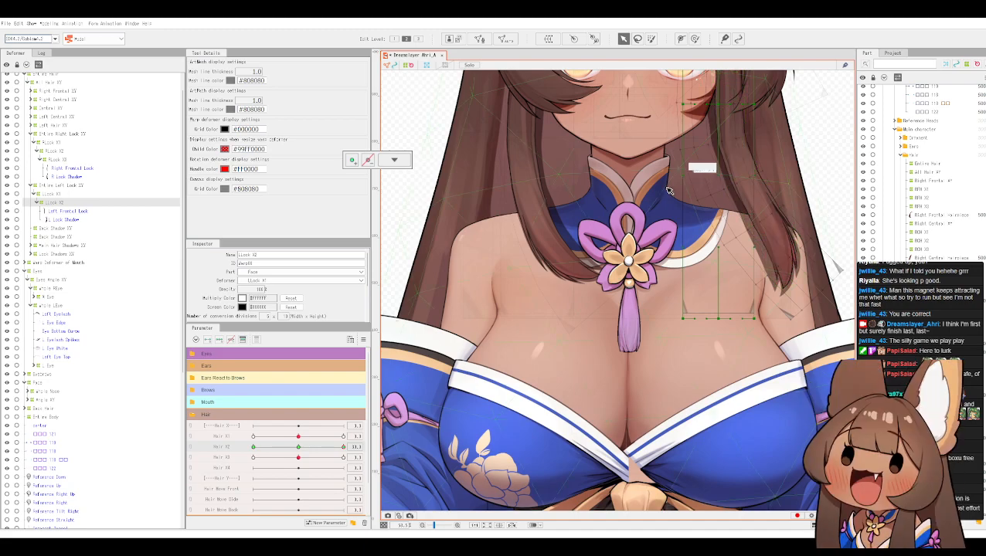
drag(671, 190, 626, 279)
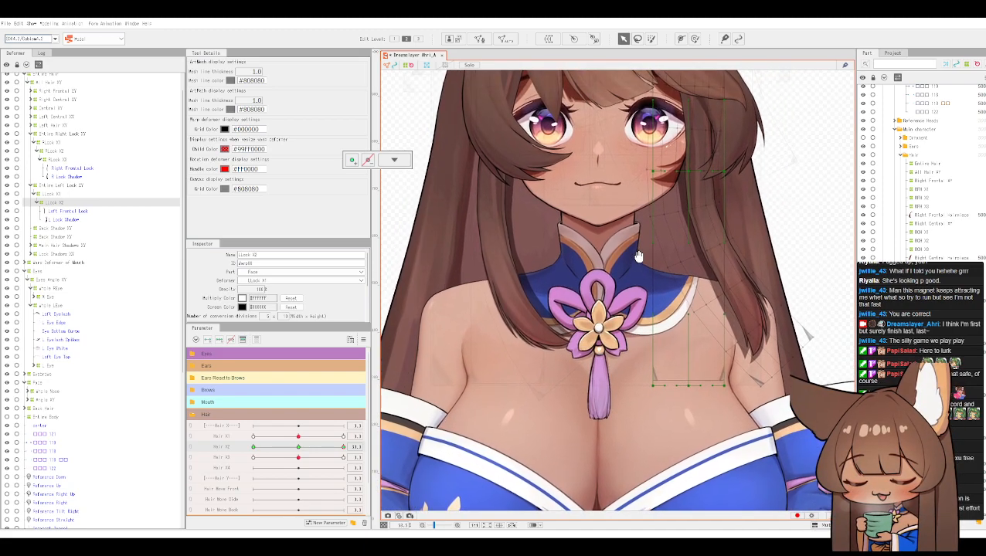
Step: With Hair X2 at its minimum, lay a temporary deform path along the LLock X2 deformer from above the head to the lock's tip
drag(343, 447, 267, 447)
drag(244, 442, 200, 435)
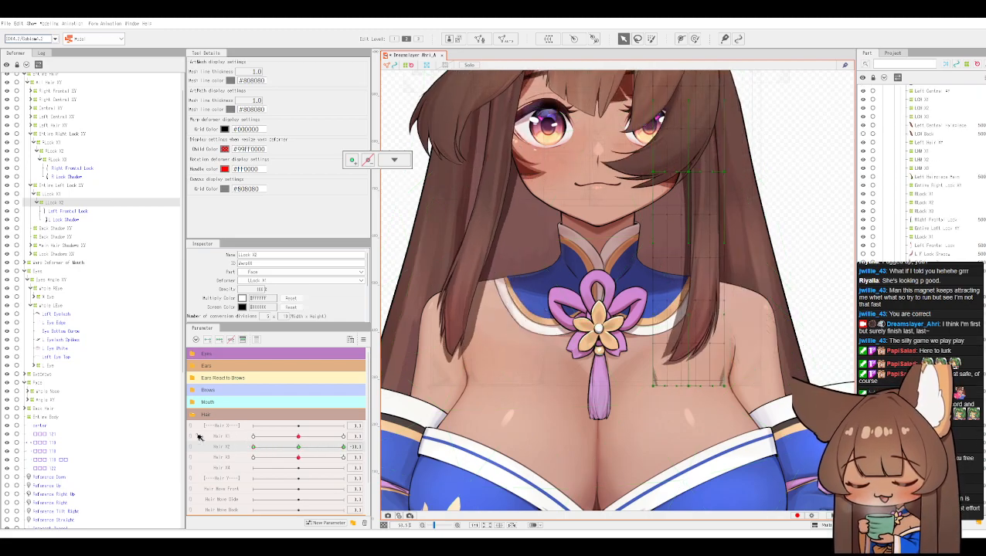
scroll(508, 157, down, 2)
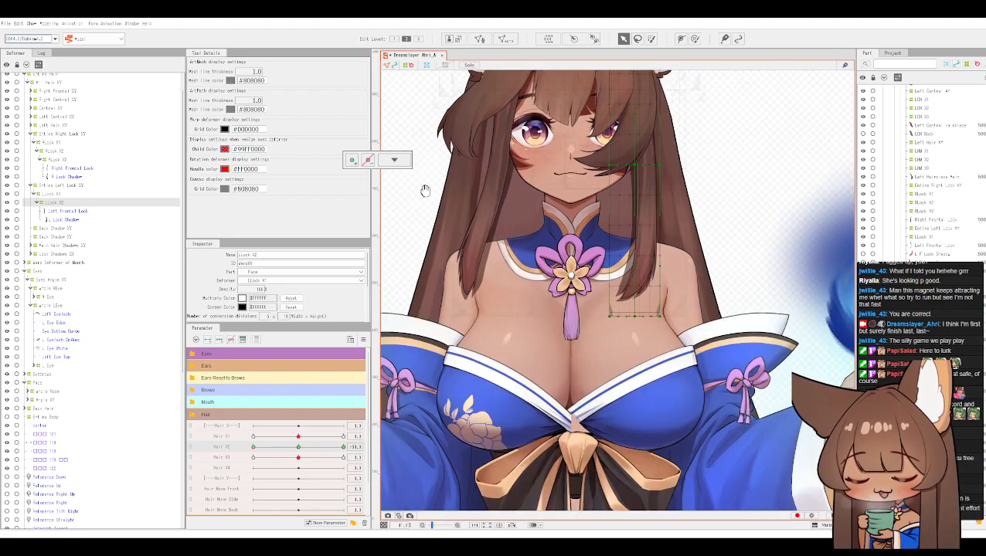
scroll(417, 239, up, 3)
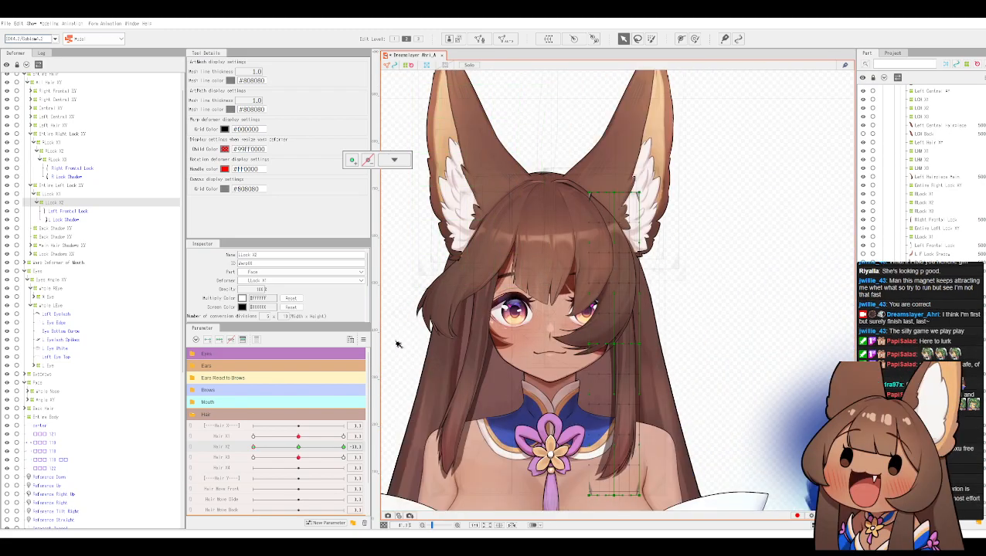
scroll(399, 325, up, 3)
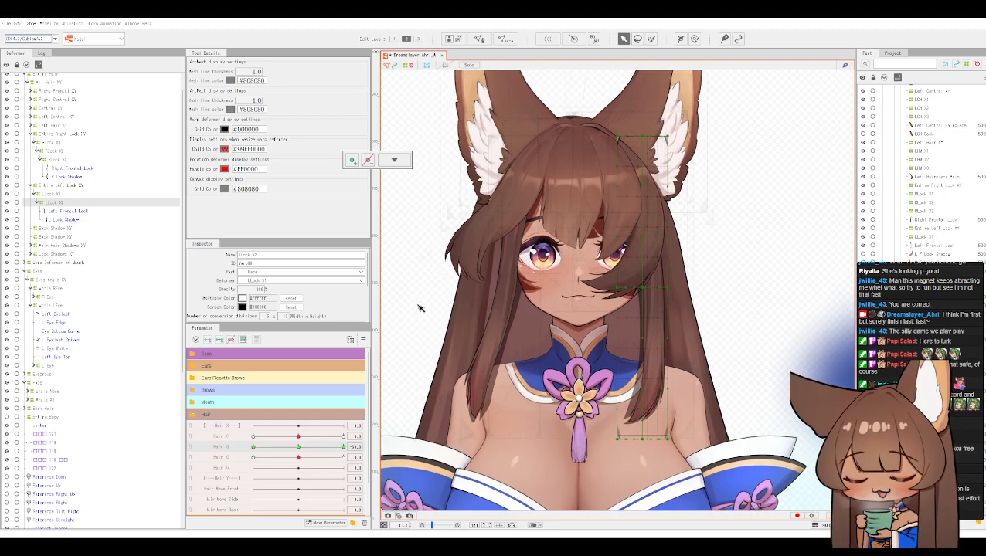
key(t)
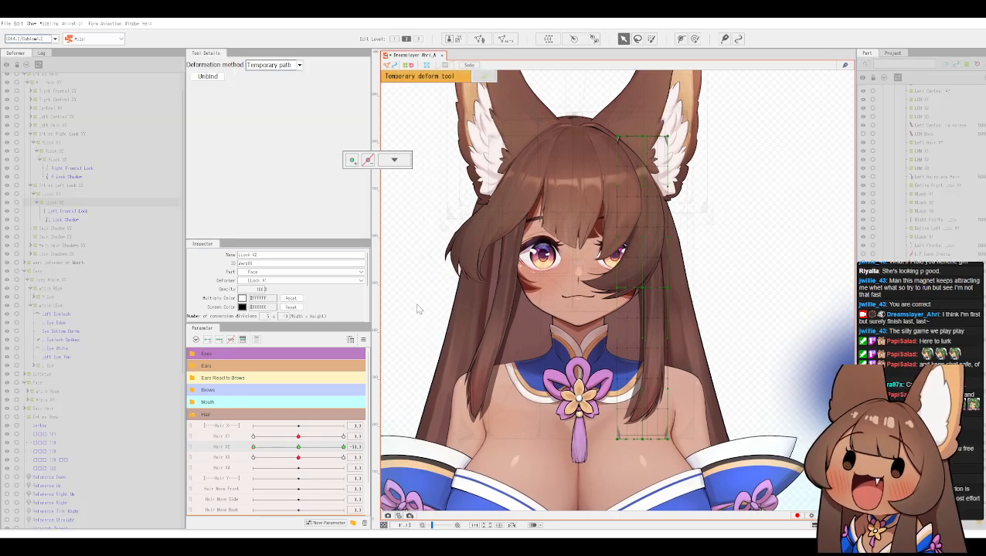
click(596, 97)
click(621, 120)
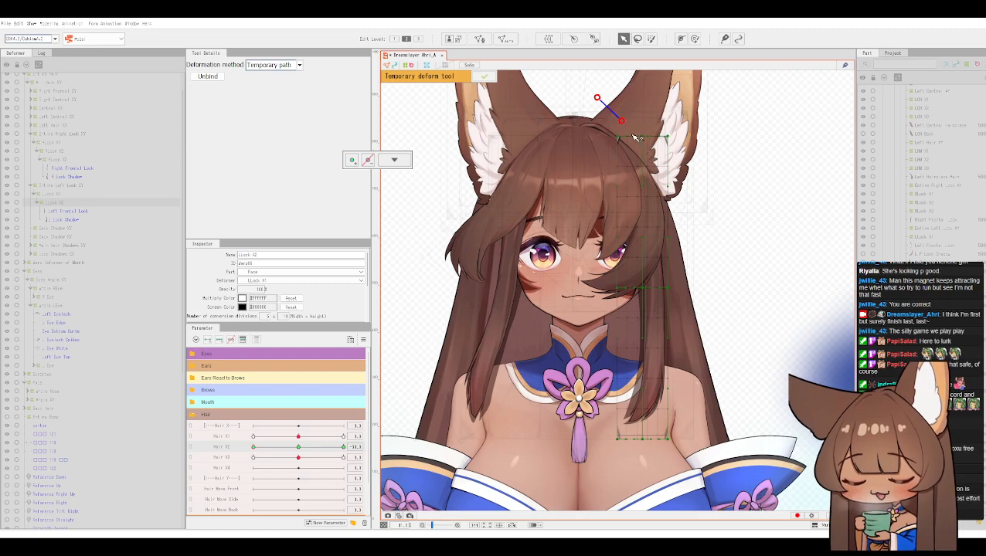
click(651, 184)
click(664, 311)
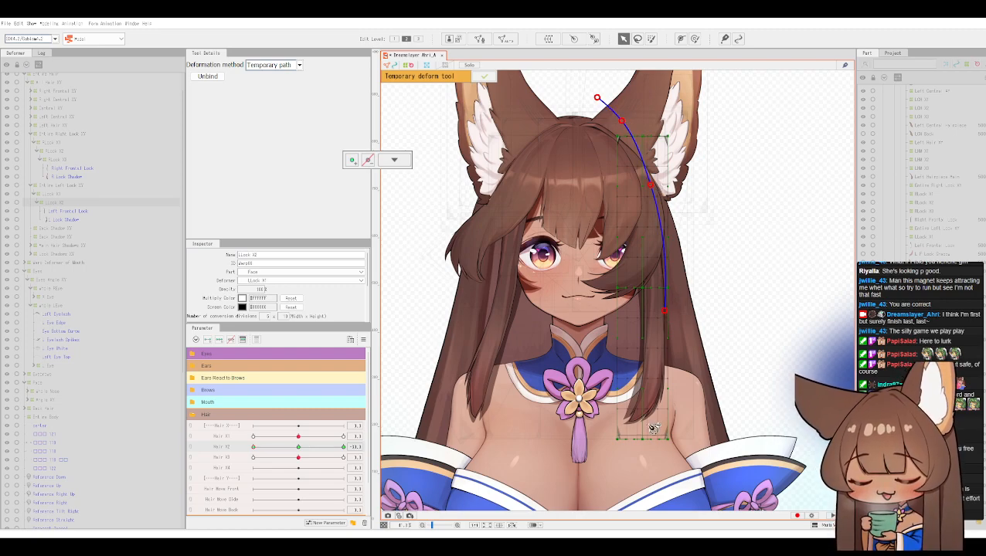
click(623, 448)
Step: Bend the lower end of LLock X2 inward toward the chest tassel with the path's end point and apply the deformation
drag(626, 450, 579, 443)
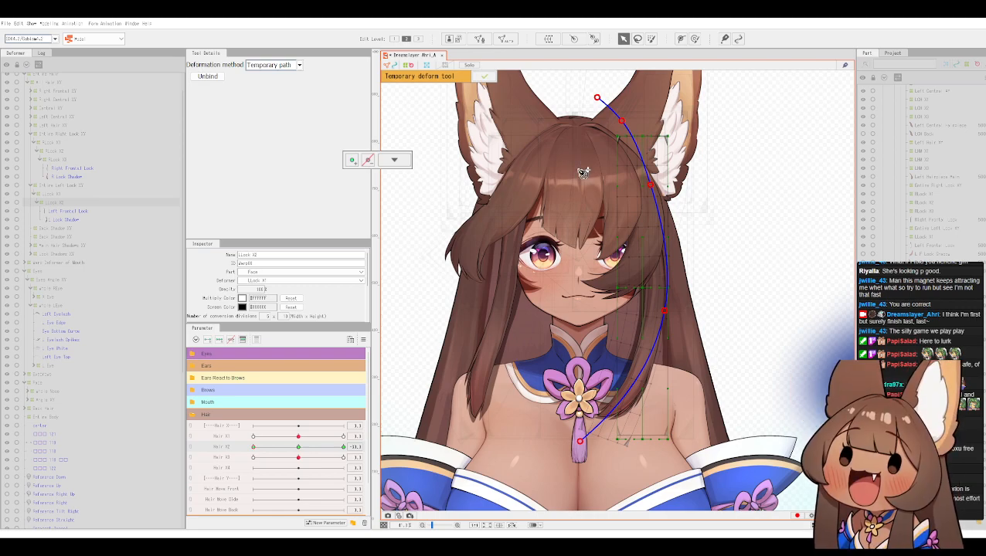
click(580, 446)
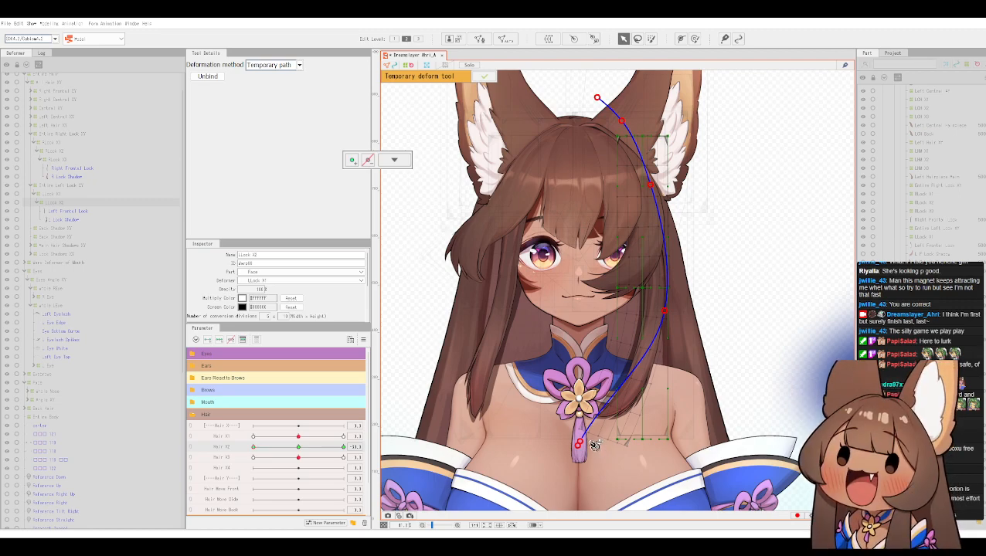
key(ctrl+z)
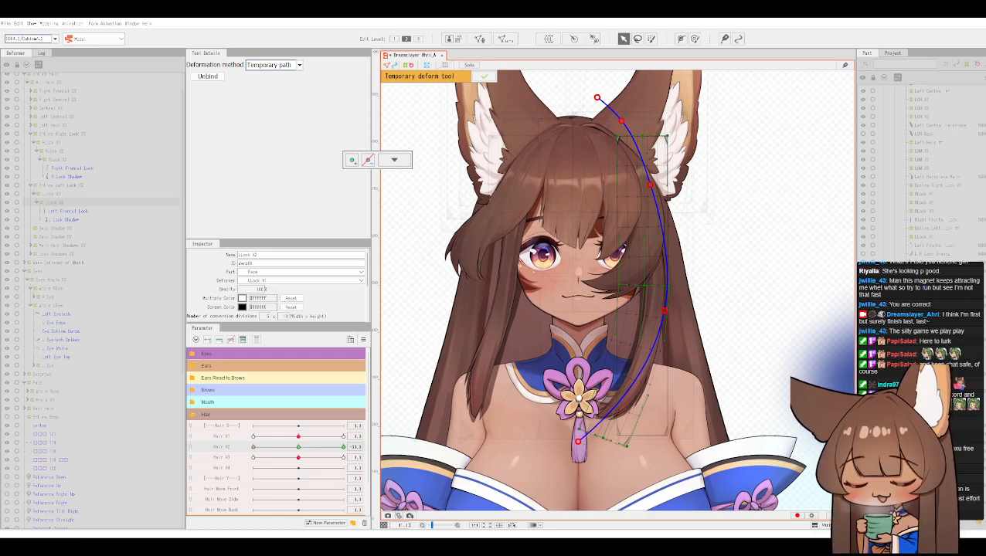
click(484, 76)
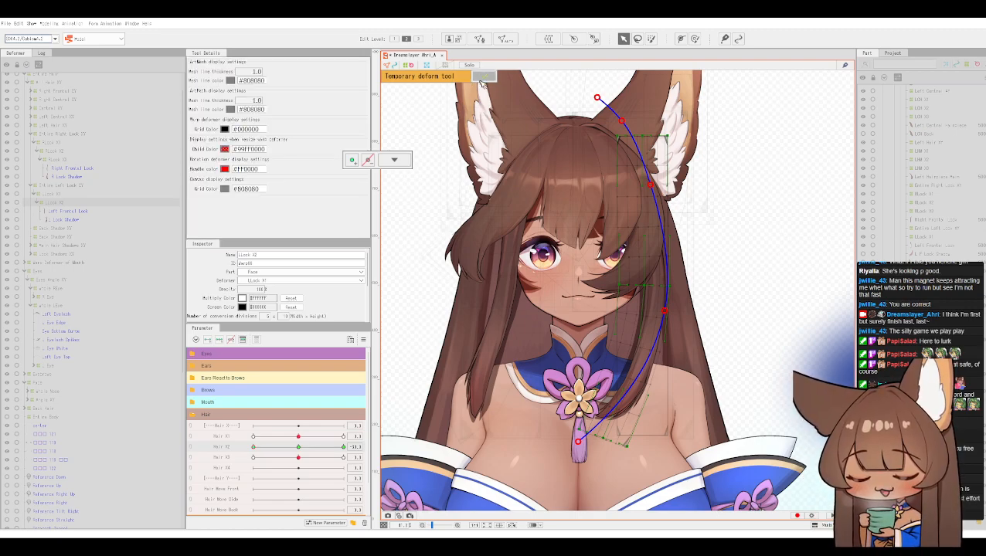
Step: Preview the left lock's sideways swing by sweeping Hair X2 between its minimum and maximum
drag(253, 447, 302, 451)
click(358, 447)
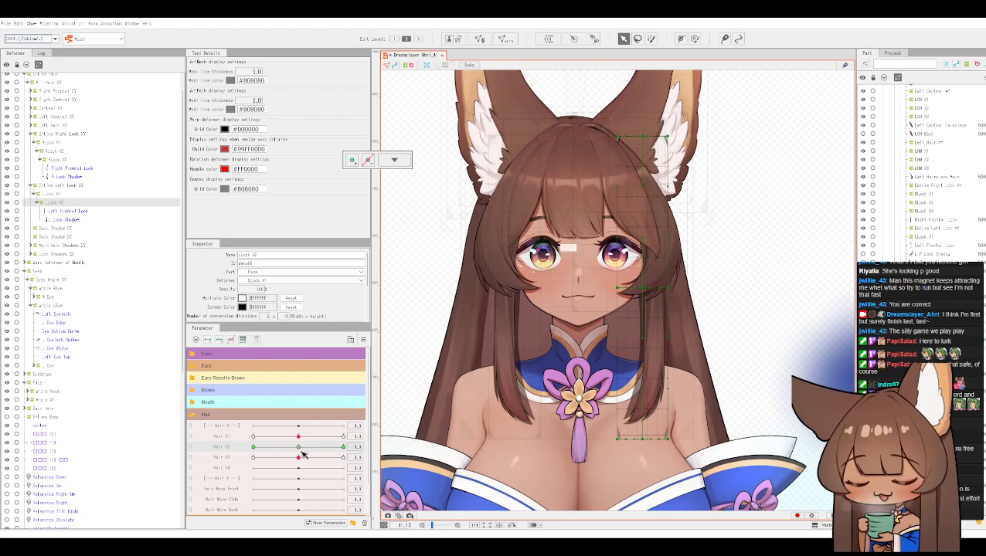
drag(301, 454, 235, 442)
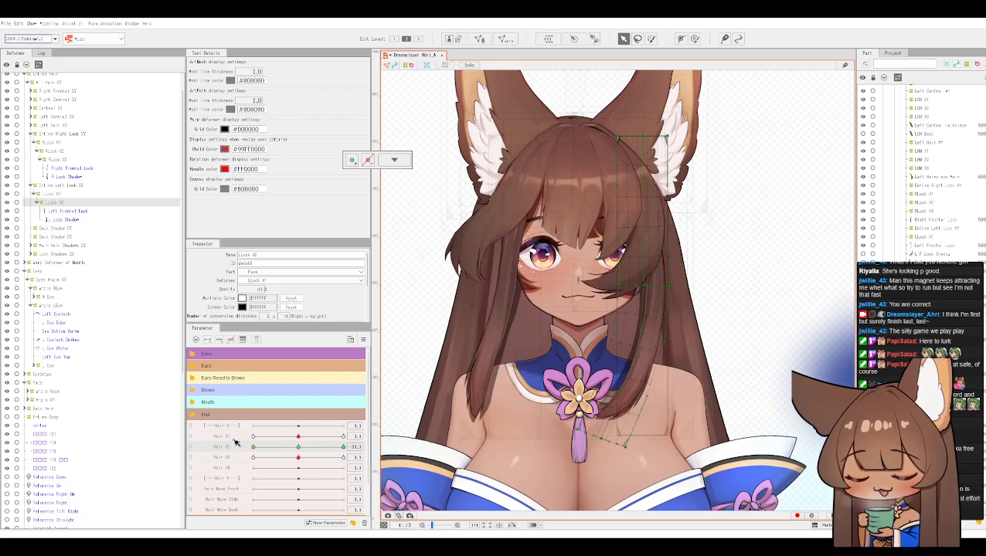
click(308, 447)
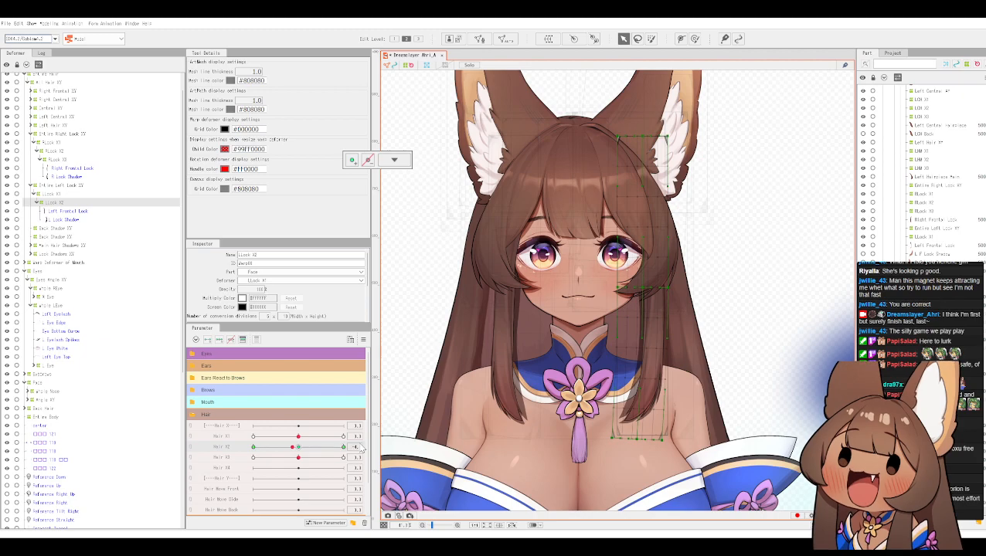
drag(392, 448, 400, 442)
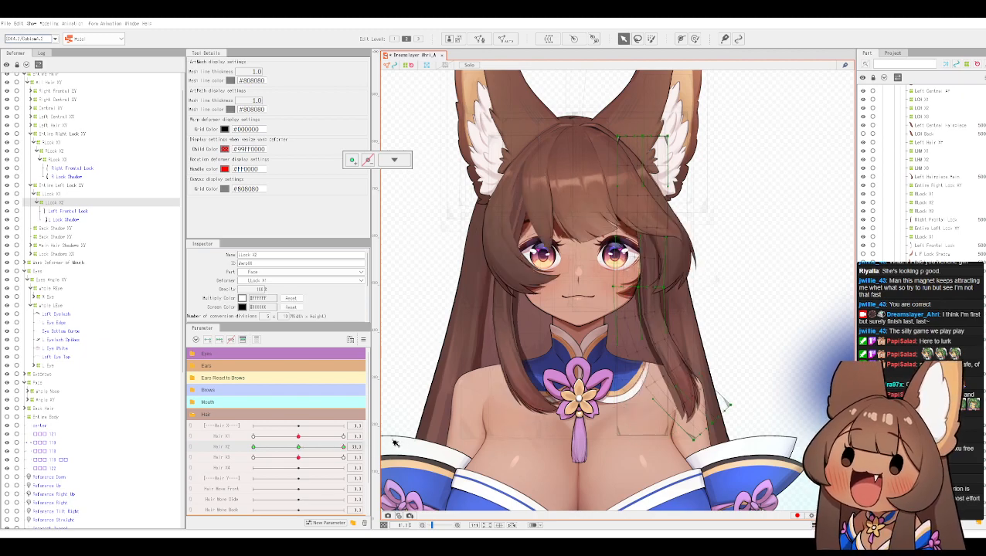
click(297, 449)
click(299, 448)
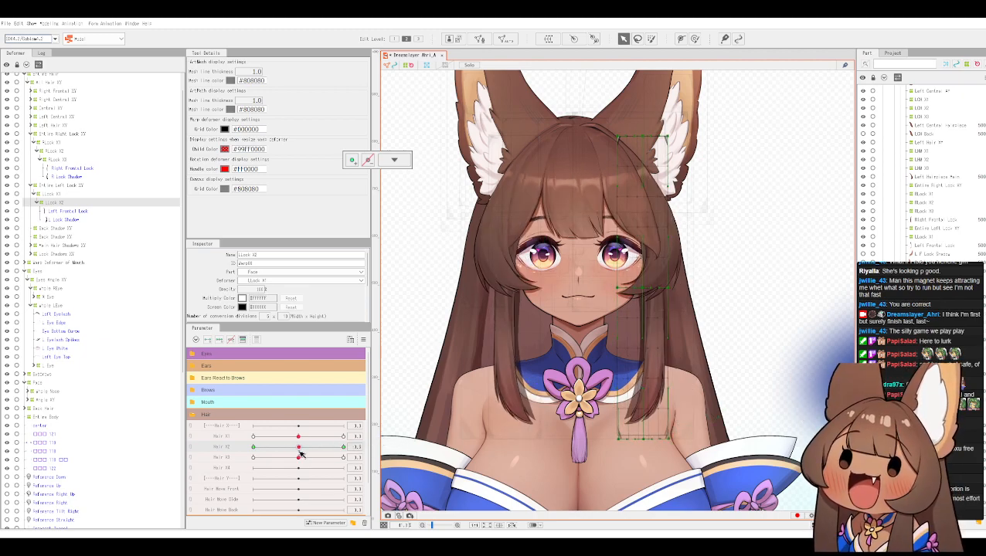
Step: Reset the Hair X2 parameter to 0
click(356, 448)
text(0)
key(Return)
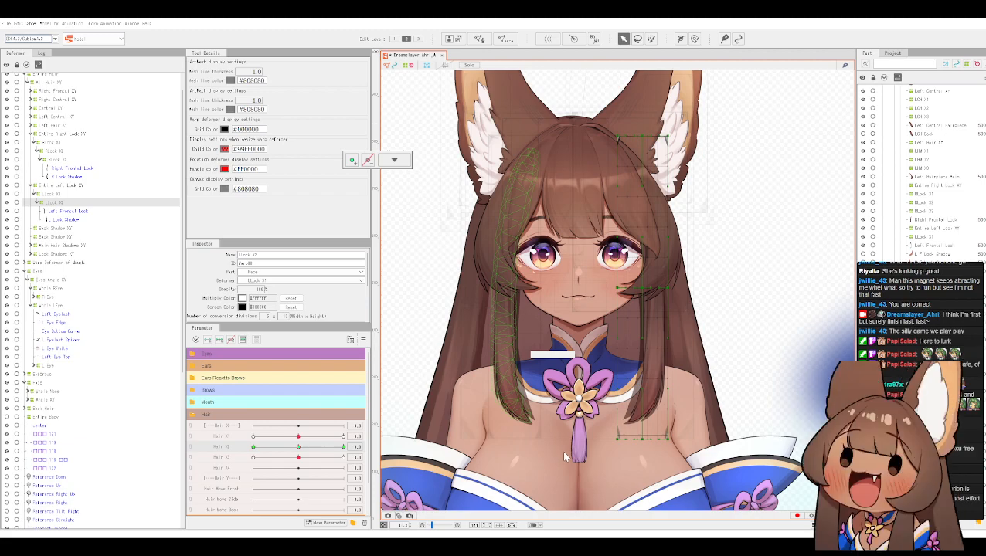
Step: Create the LLock X3 warp deformer around the Left Frontal Lock and L Lock Shadow meshes, inside LLock X2
scroll(567, 456, up, 3)
scroll(476, 391, down, 1)
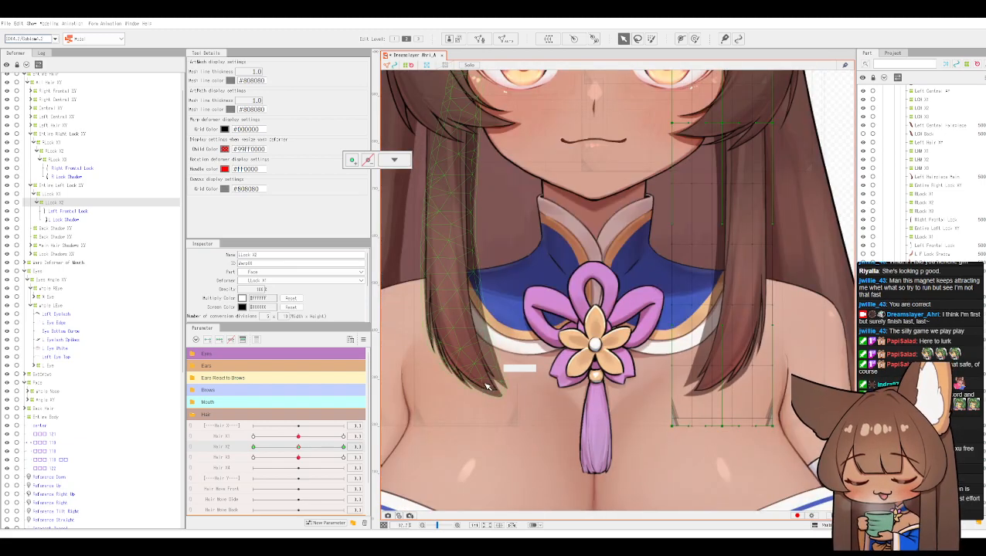
scroll(487, 384, down, 2)
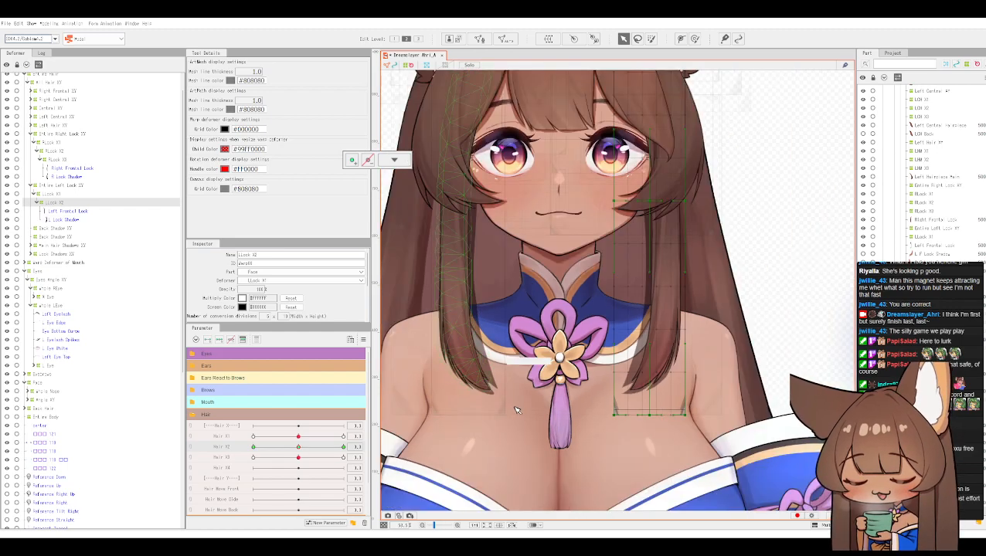
scroll(523, 414, down, 3)
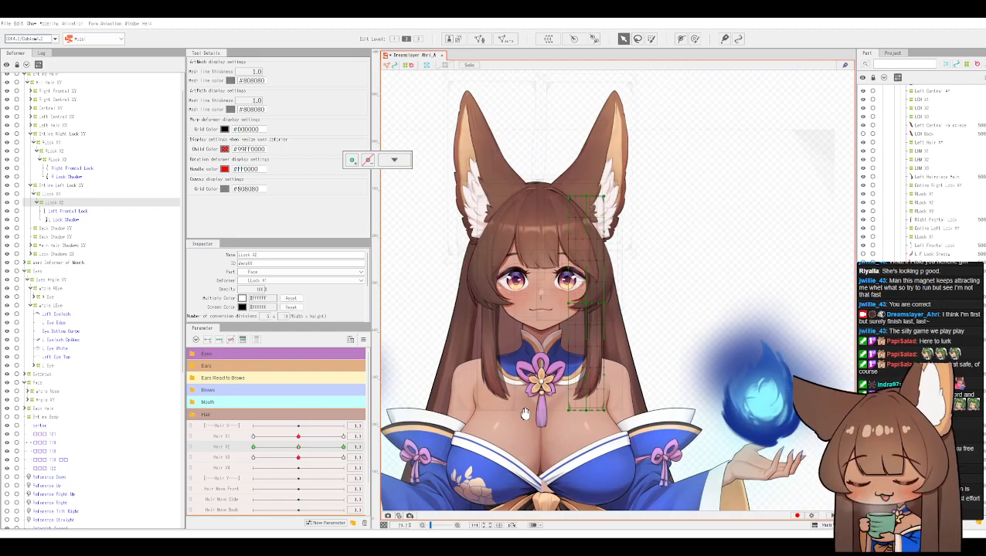
scroll(524, 387, up, 1)
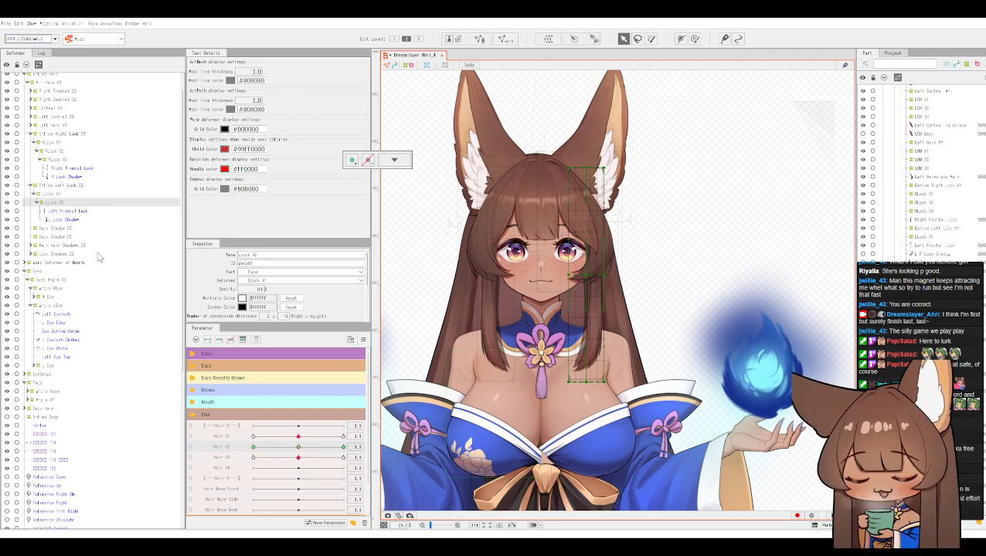
click(64, 220)
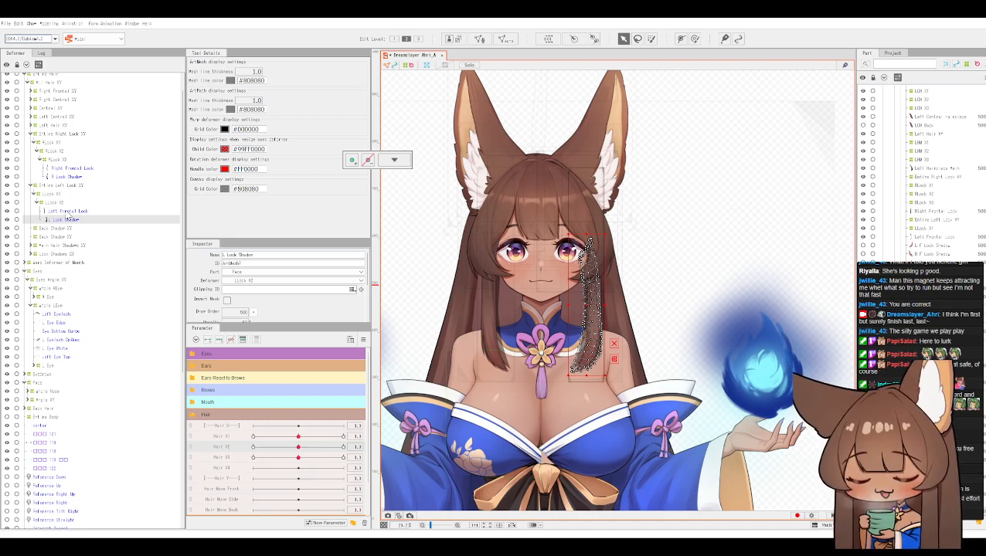
click(66, 211)
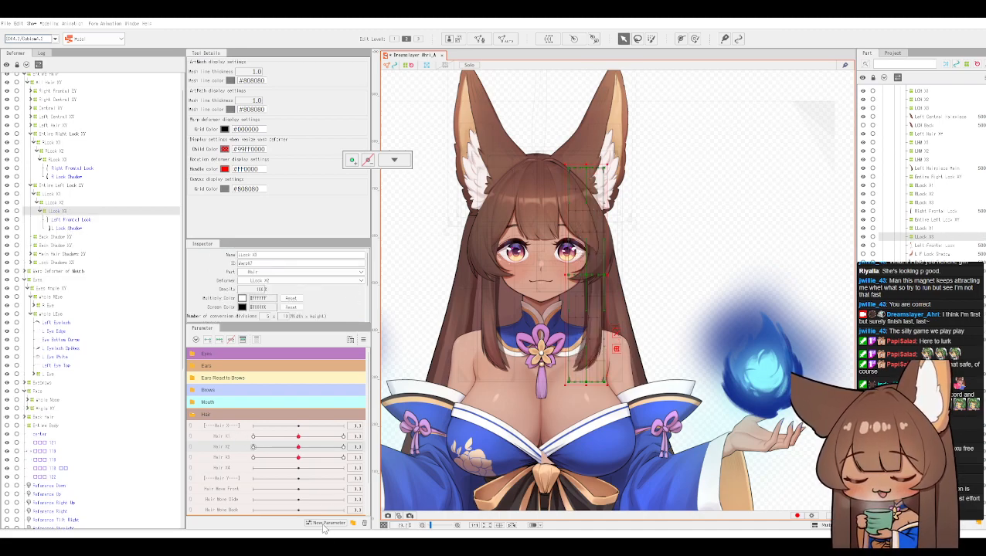
Step: Add three Hair X3 keys to LLock X3 and set Hair X3 to its maximum
click(224, 459)
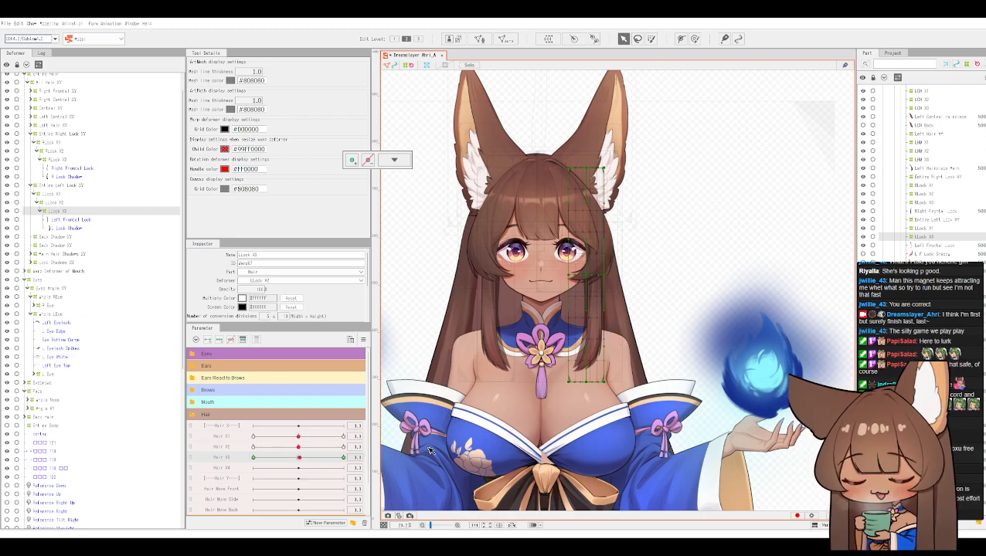
drag(430, 451, 450, 445)
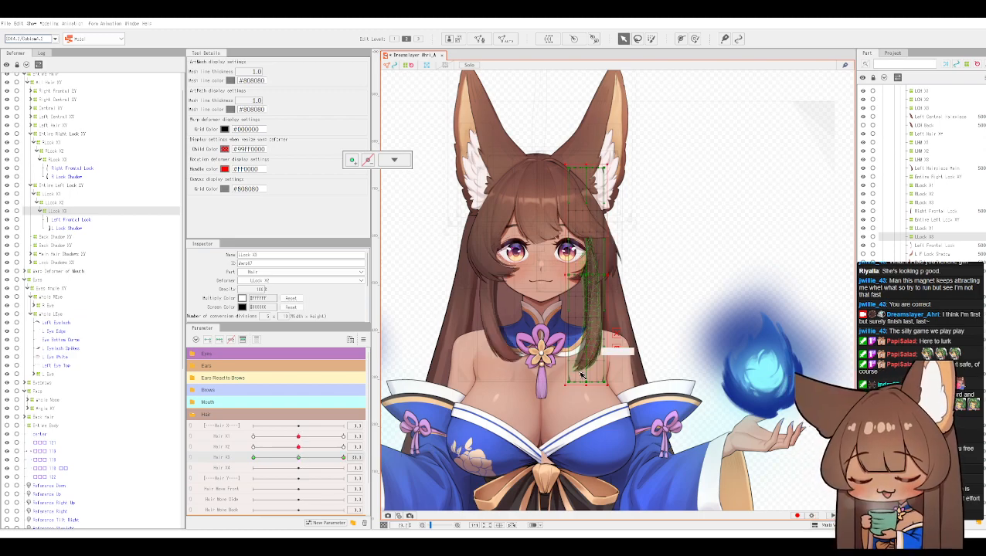
scroll(550, 355, up, 3)
scroll(551, 355, down, 2)
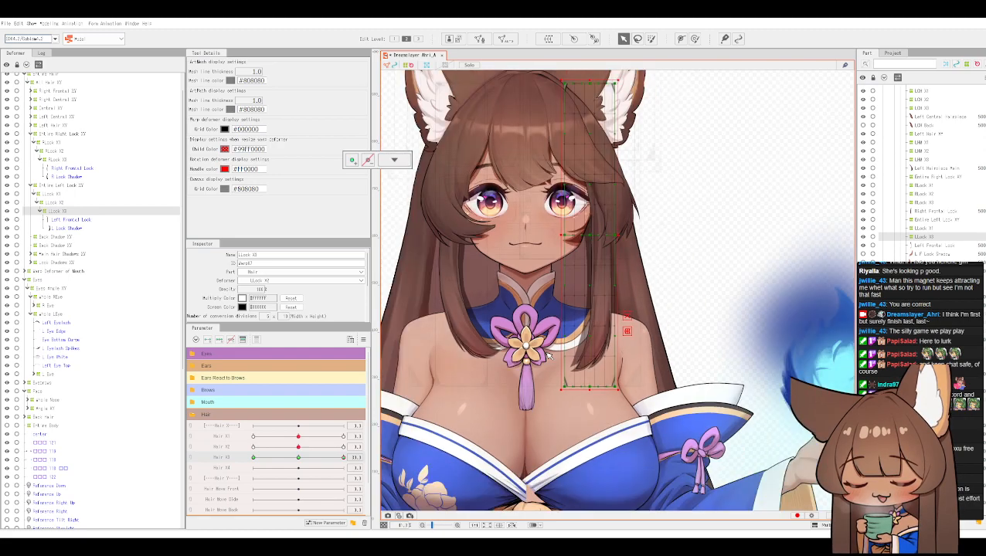
Step: Start a temporary deform path on LLock X3 with three points running from the left ear down to the bangs
key(ctrl+t)
click(624, 71)
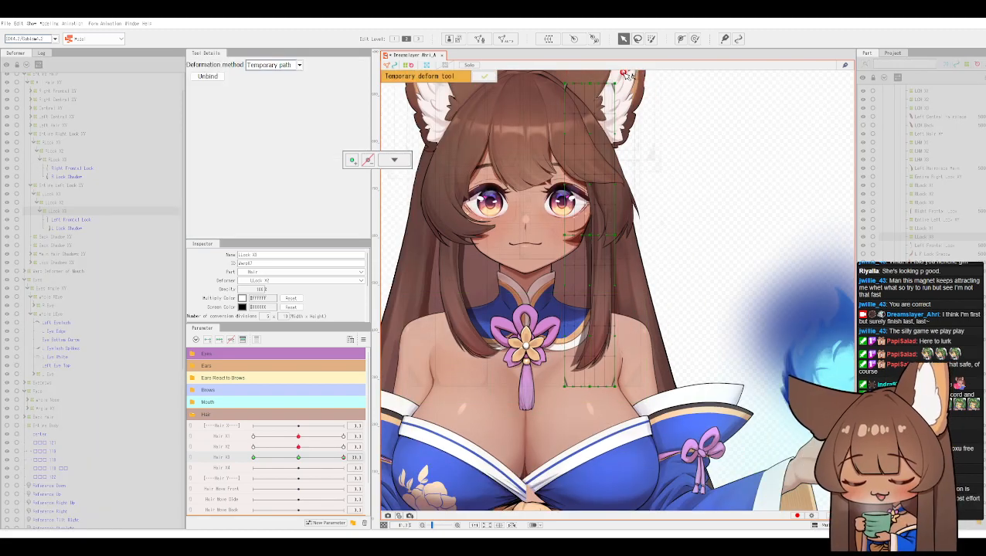
click(607, 78)
click(585, 128)
click(591, 227)
click(597, 317)
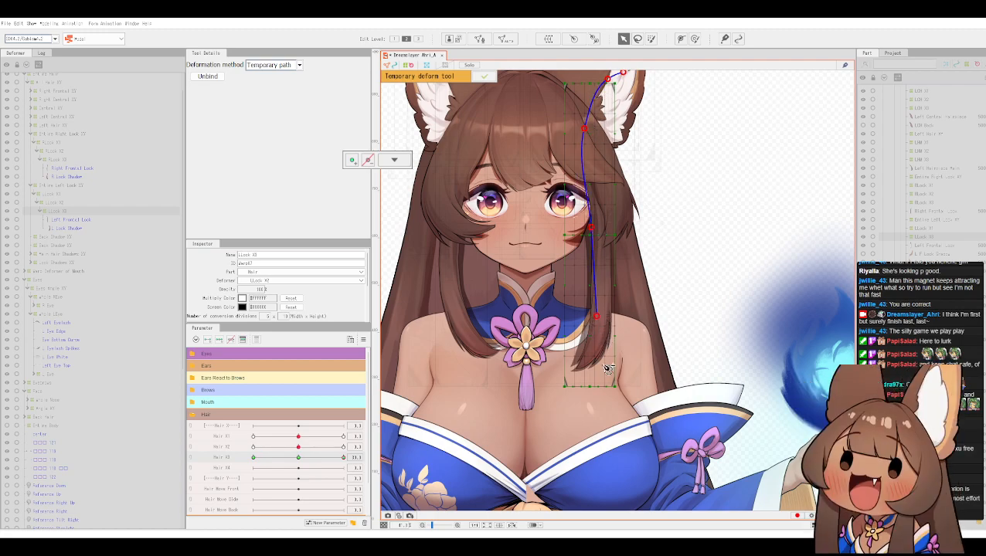
click(616, 403)
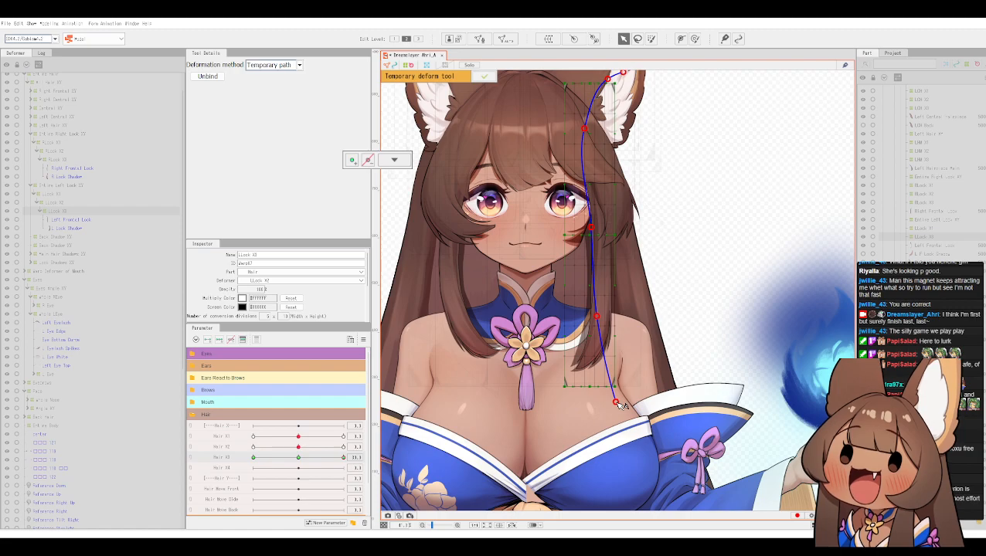
drag(619, 405, 680, 370)
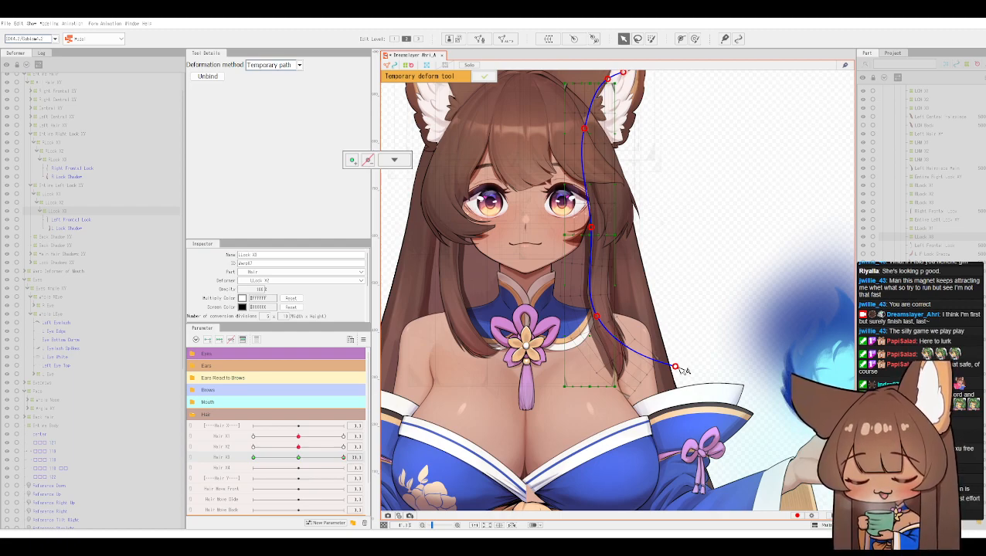
key(ctrl+z)
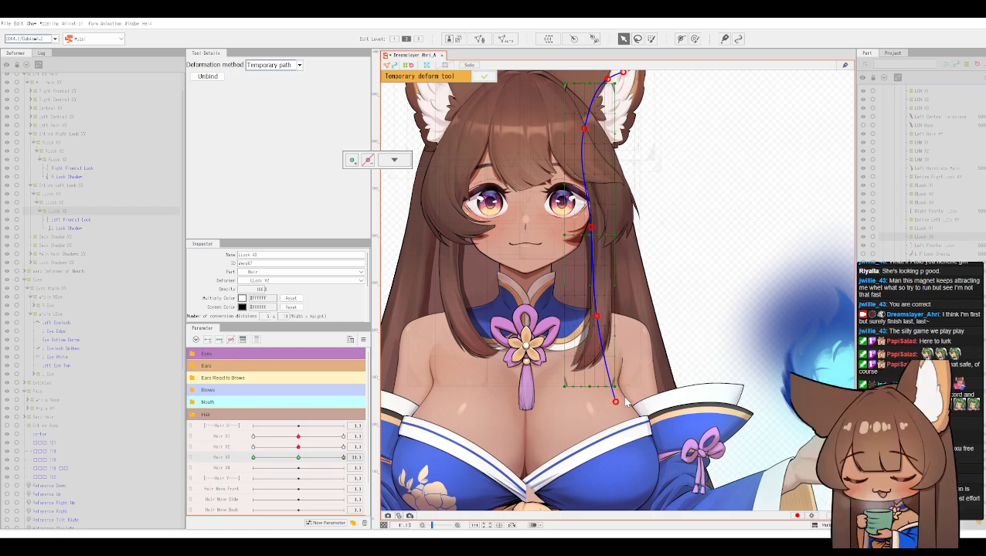
key(ctrl+z)
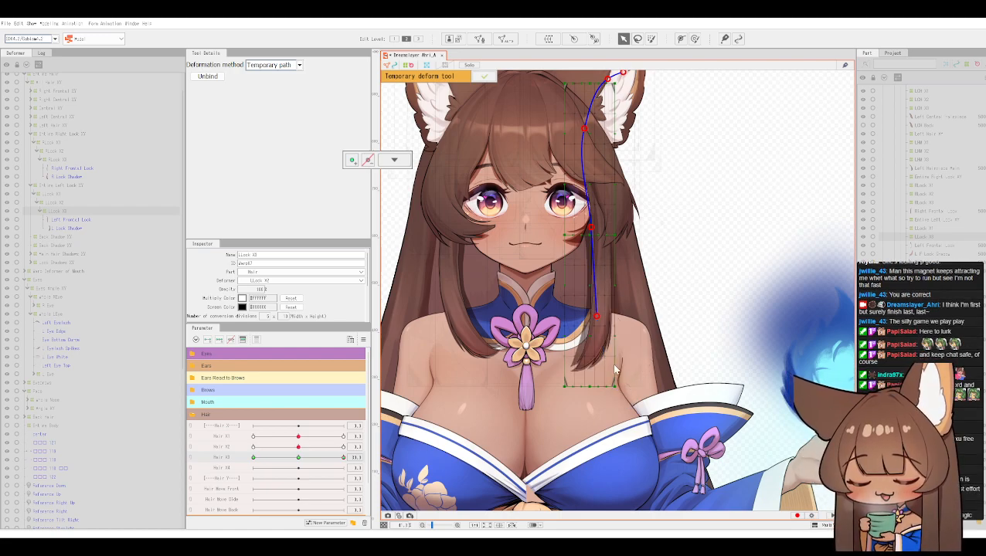
key(ctrl+z)
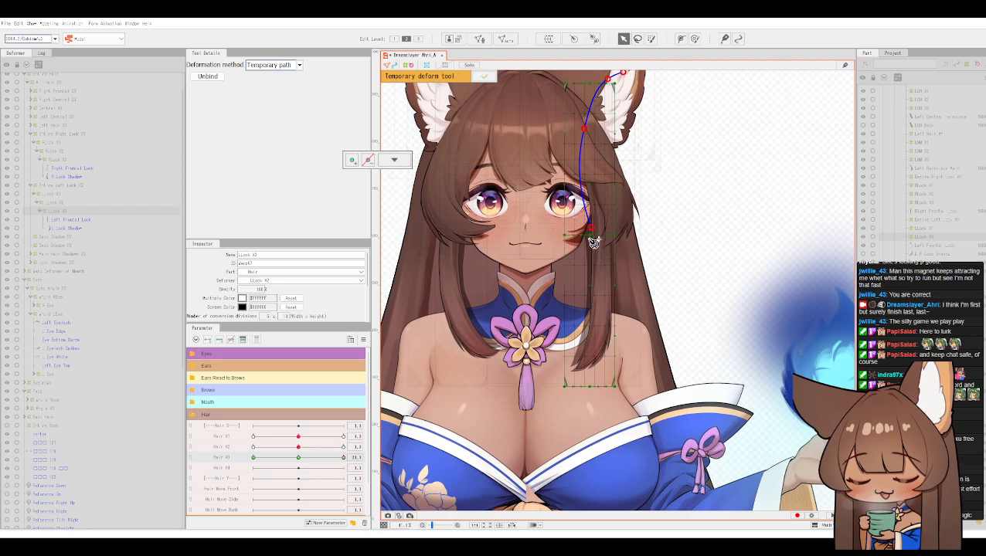
key(ctrl+z)
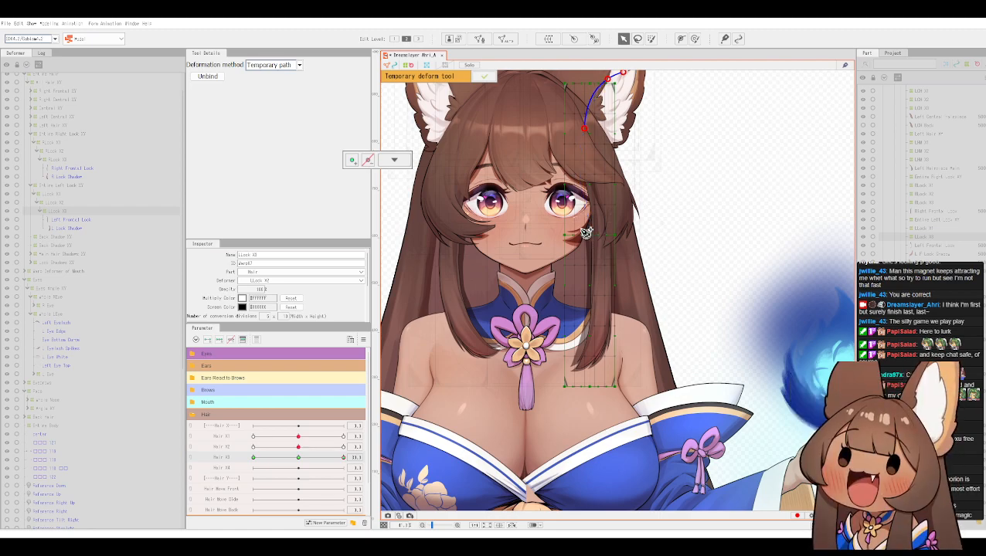
Step: Extend the deform path down the left hair lock, swing its tip outward toward the shoulder, and apply the bend to LLock X3
click(577, 226)
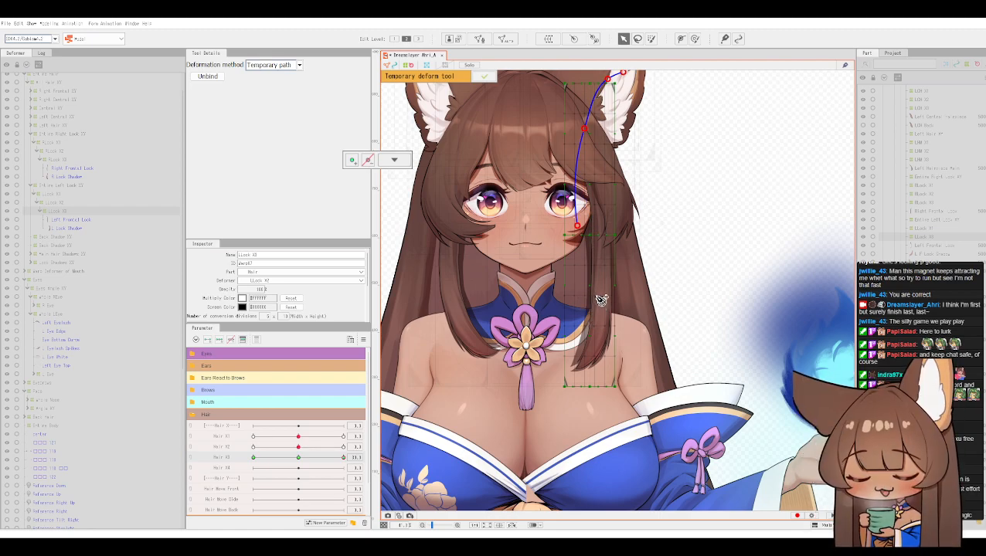
click(595, 305)
click(613, 401)
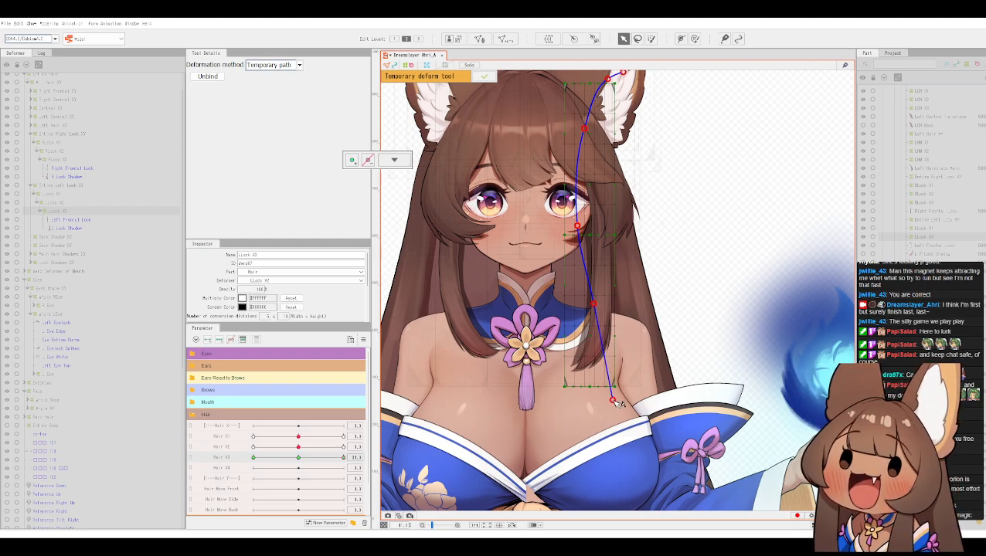
drag(618, 397, 678, 359)
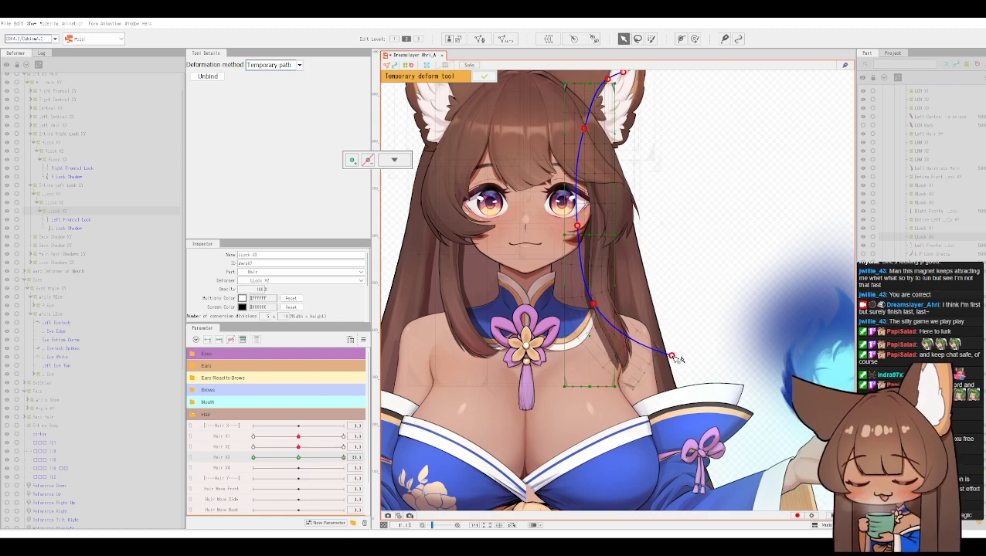
click(479, 78)
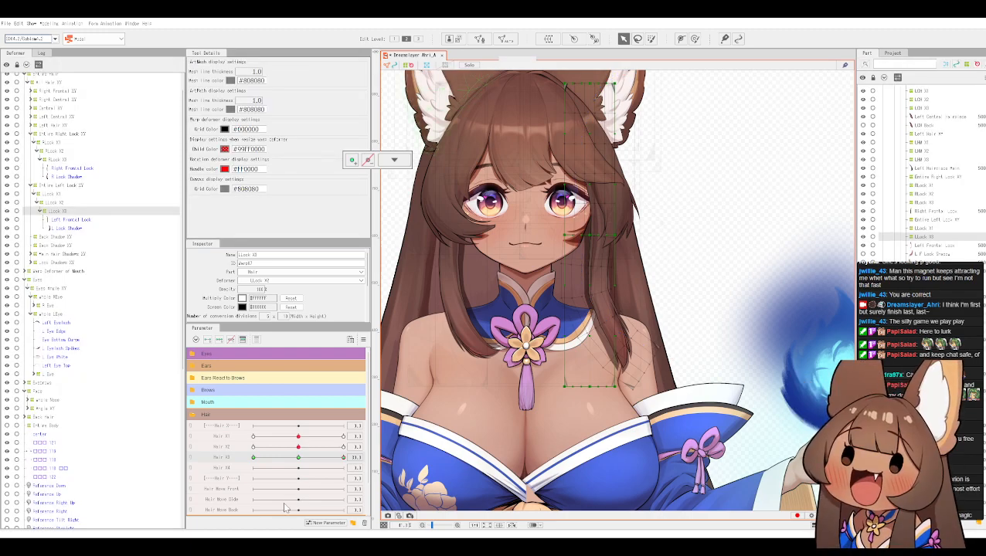
Step: At the Hair X3 minimum, bend LLock X3 with a temporary deform path, swinging the lock's tip inward toward the chest flower, and apply it
drag(333, 457, 251, 459)
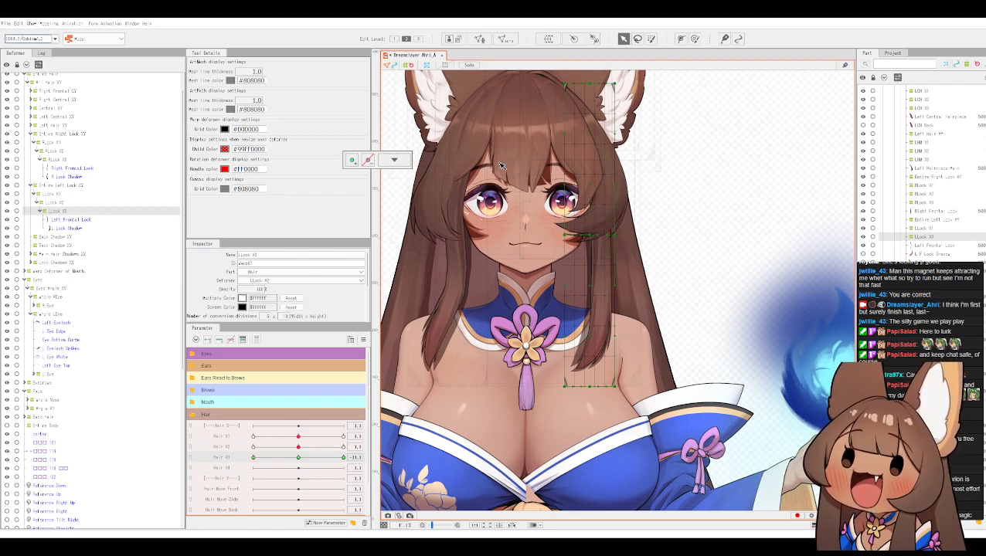
key(ctrl+t)
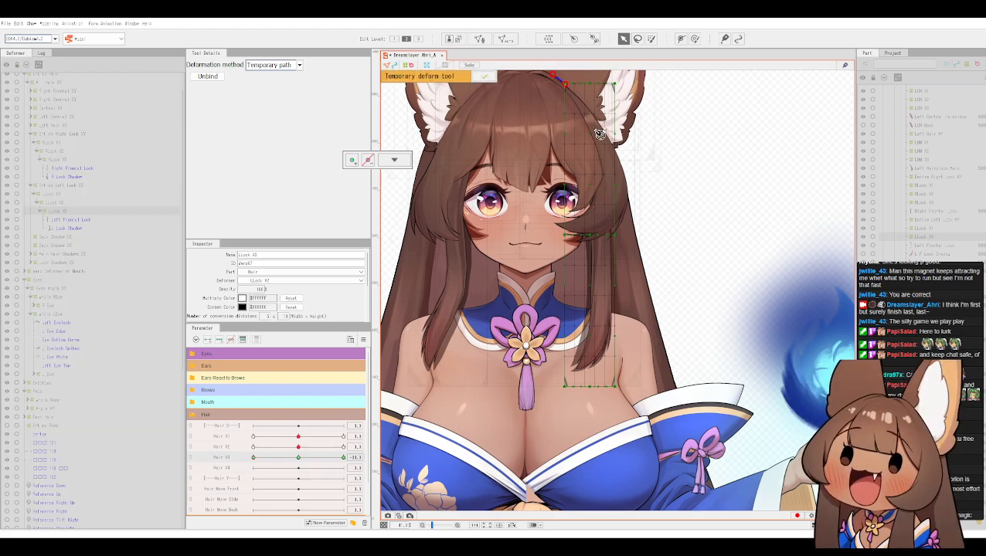
click(611, 242)
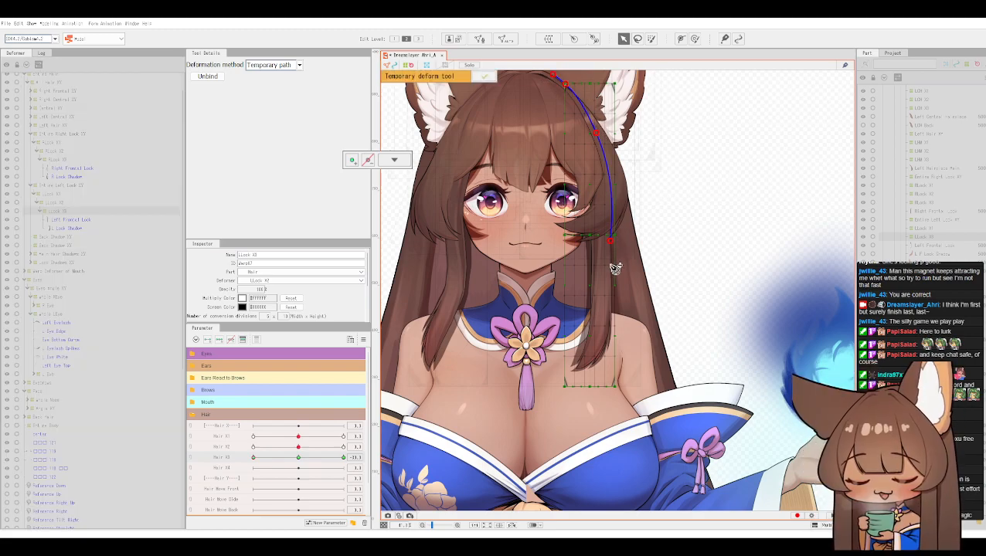
click(599, 321)
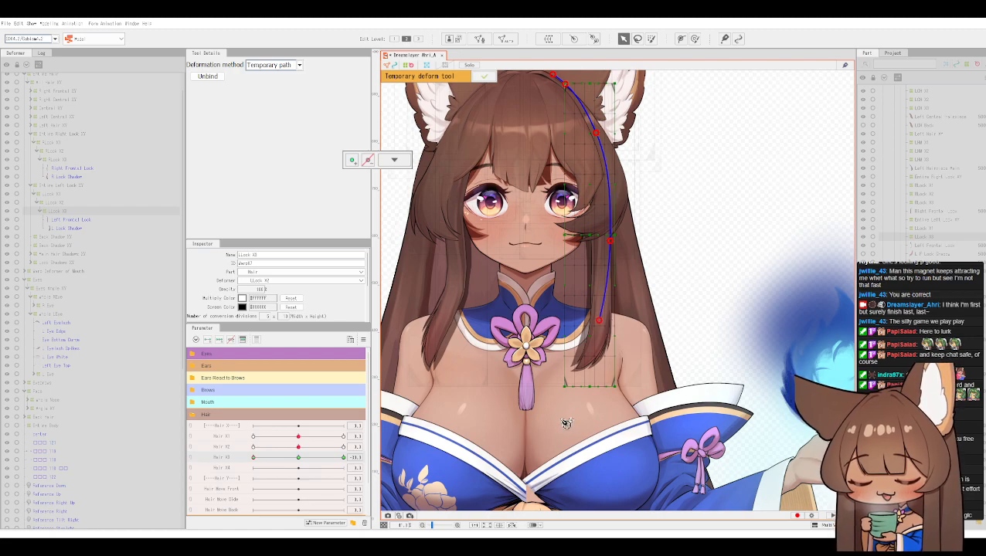
drag(568, 399, 532, 369)
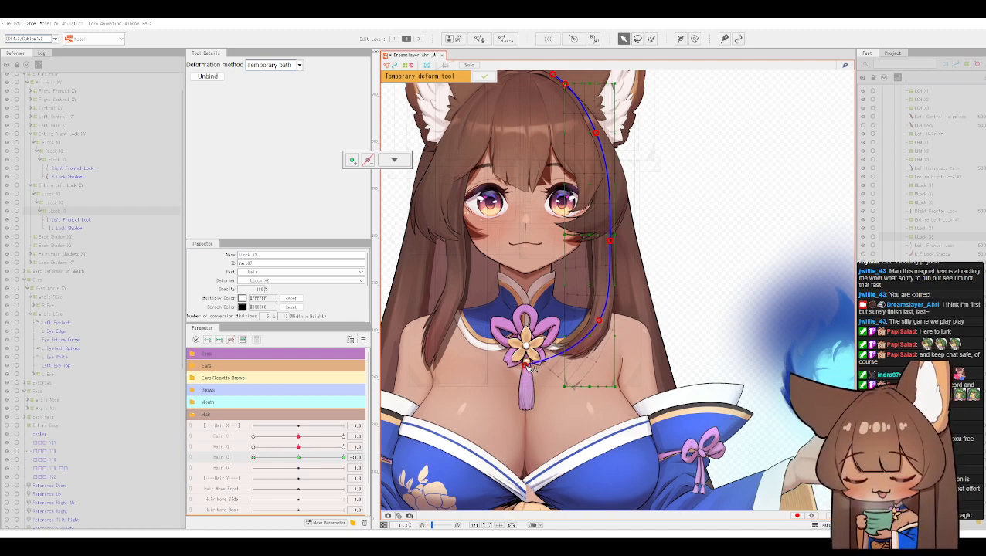
click(488, 76)
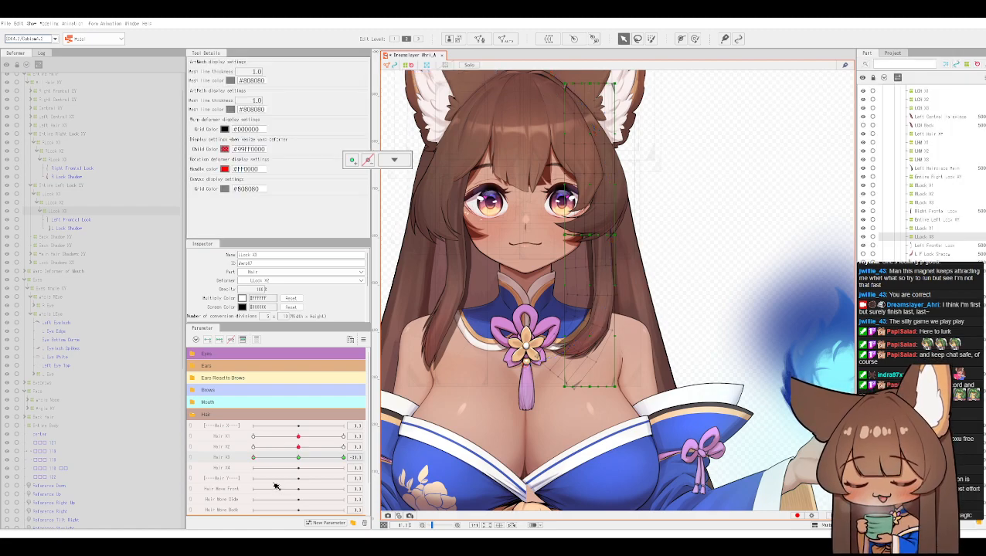
Step: Scrub Hair X3 between its minimum, centre and maximum keys to check the LLock X3 bends
drag(255, 462, 224, 438)
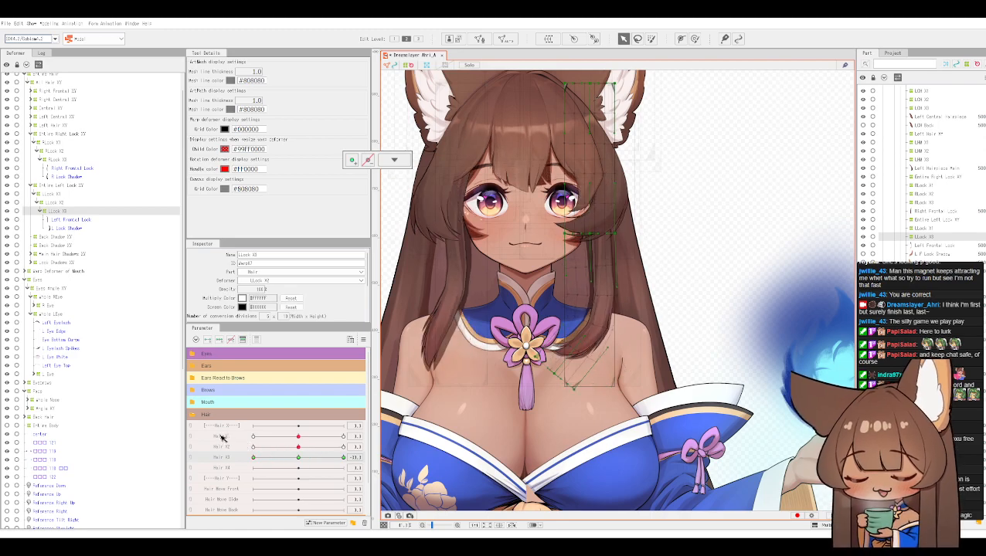
click(298, 459)
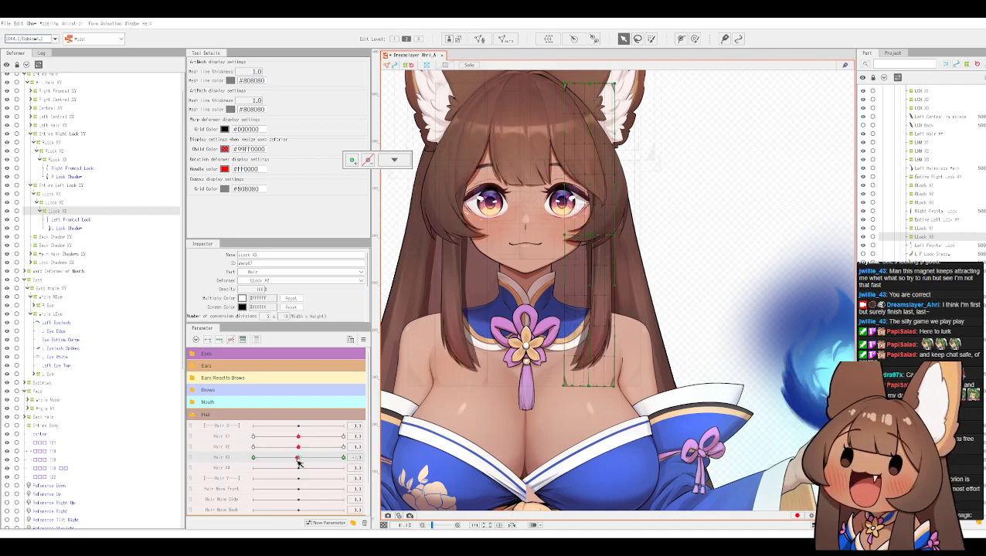
click(344, 459)
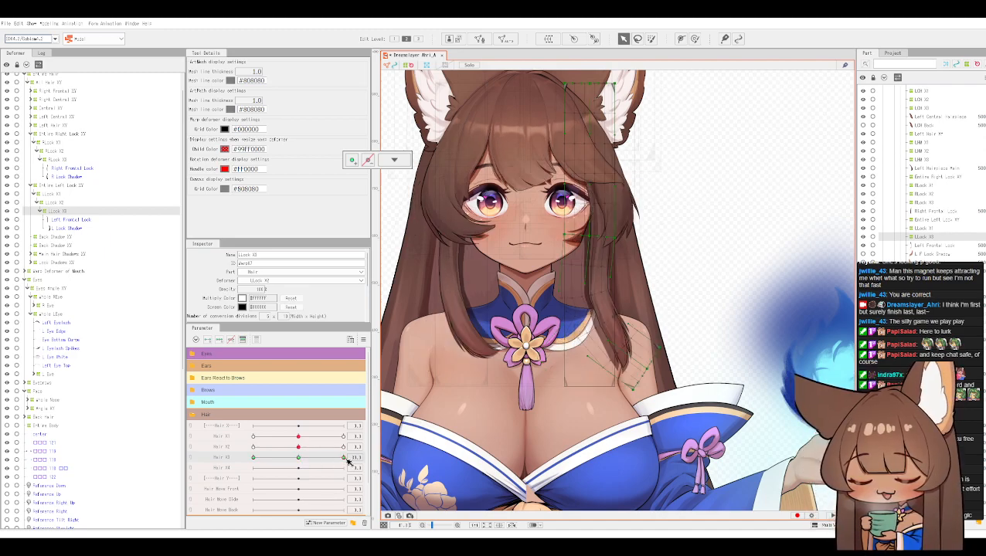
click(253, 458)
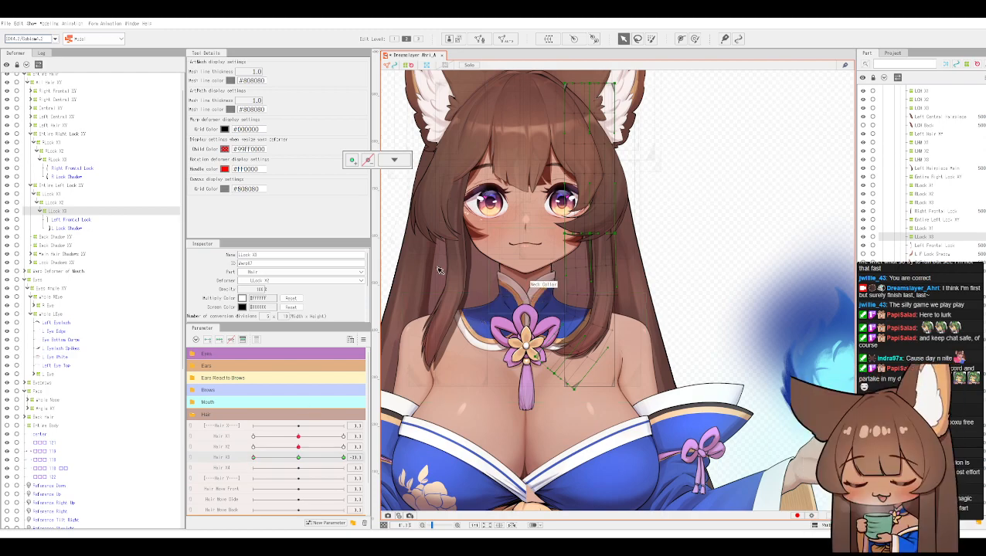
Step: Reset Hair X3 to its default and open the Physics/Scene Blending settings
click(56, 24)
mouse_move(102, 231)
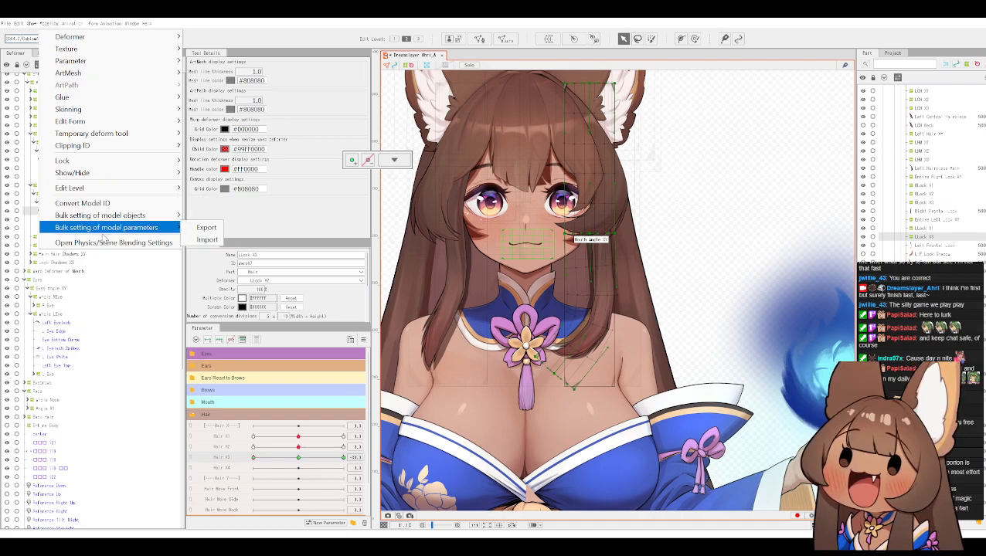
click(301, 462)
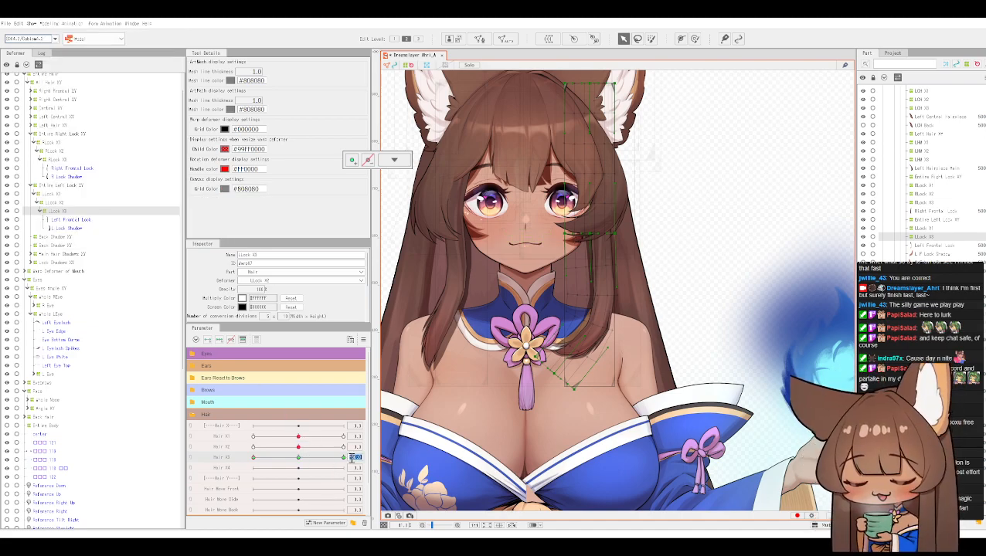
key(Return)
click(47, 24)
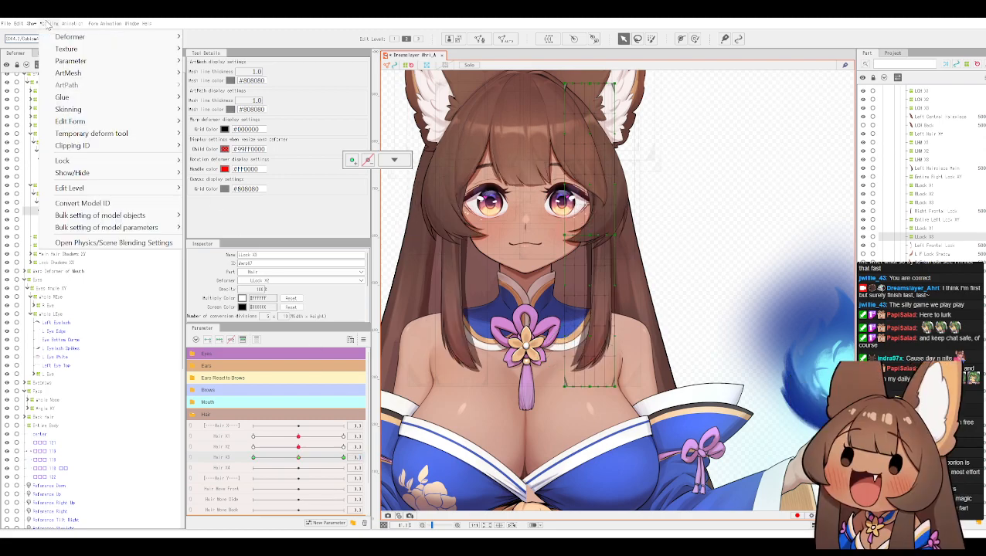
click(114, 242)
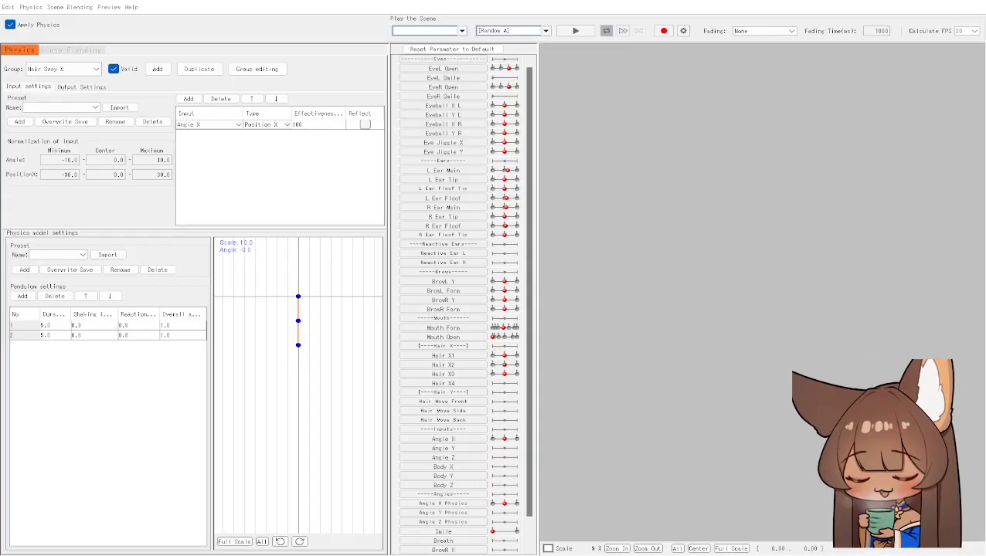
Step: Examine the hair swing up close in the physics preview and show the output settings of the Hair Sway X group
scroll(759, 143, up, 3)
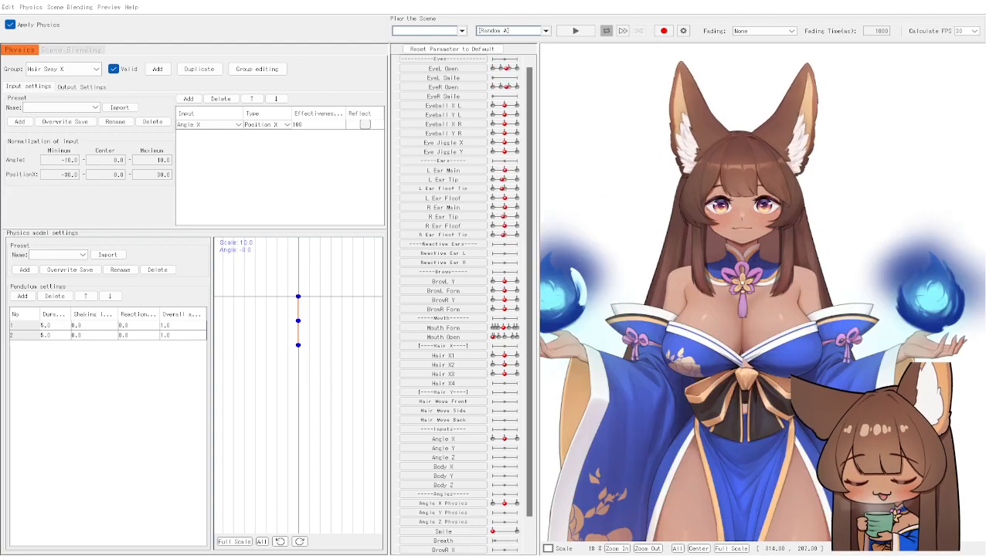
scroll(742, 60, up, 1)
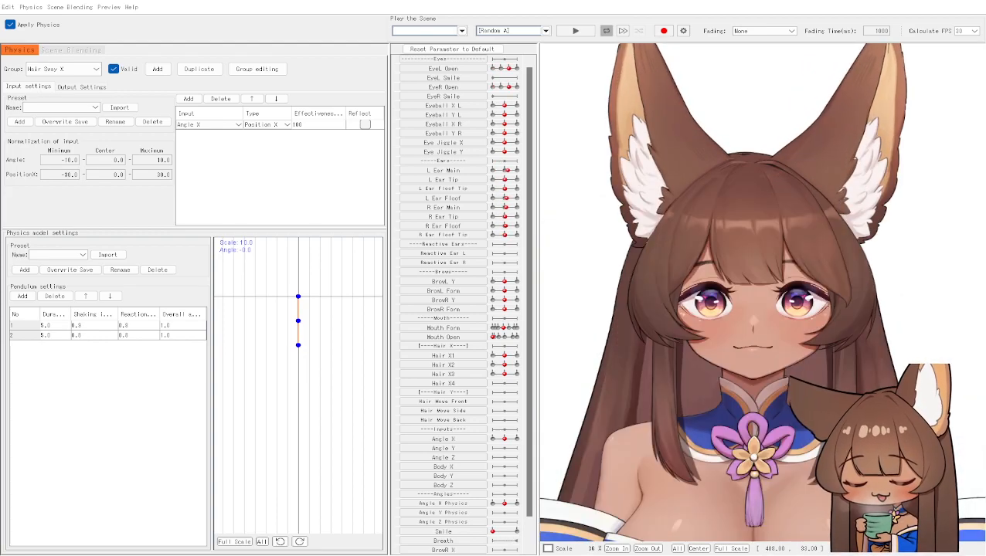
drag(824, 319, 889, 285)
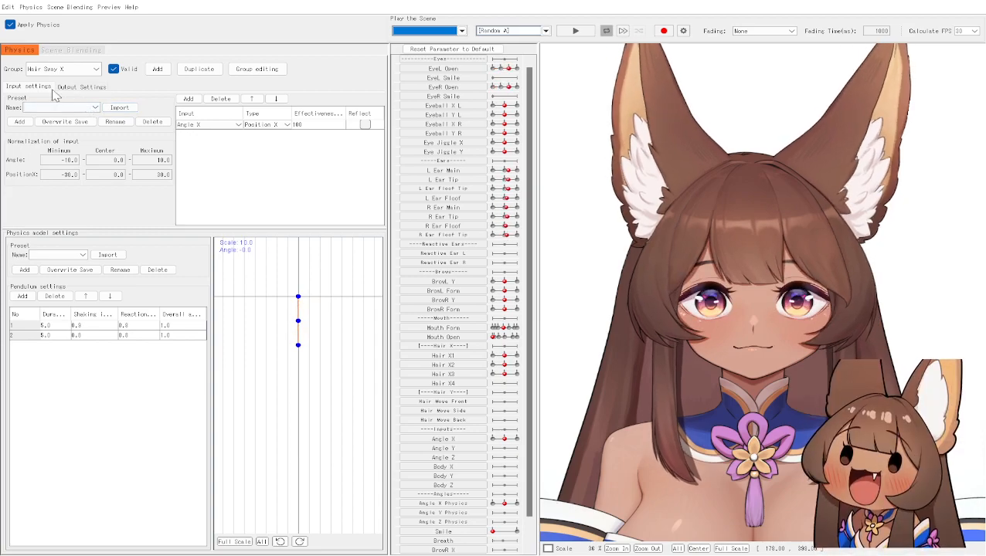
click(71, 88)
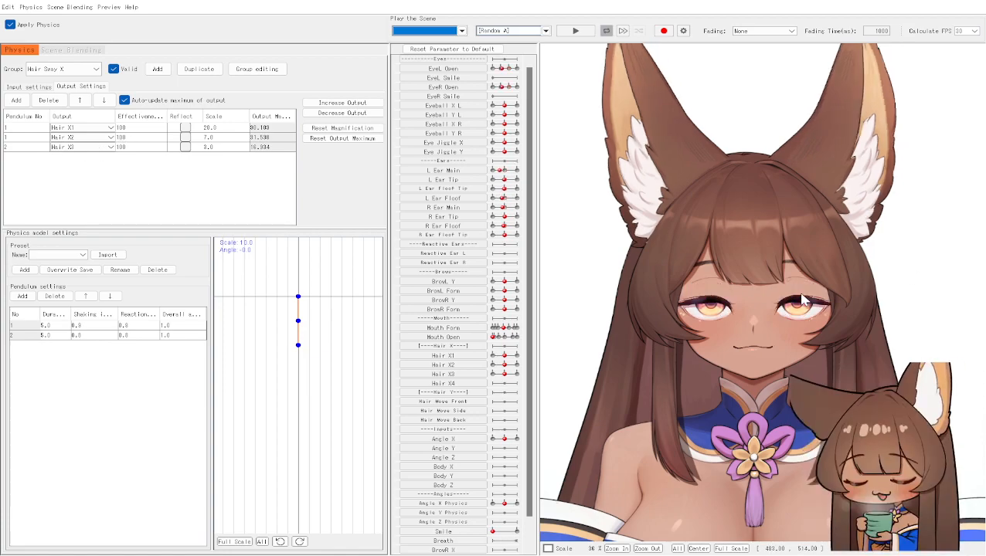
Step: Swing the model's head repeatedly from side to side in the physics preview to check how both front locks follow
drag(875, 313, 984, 279)
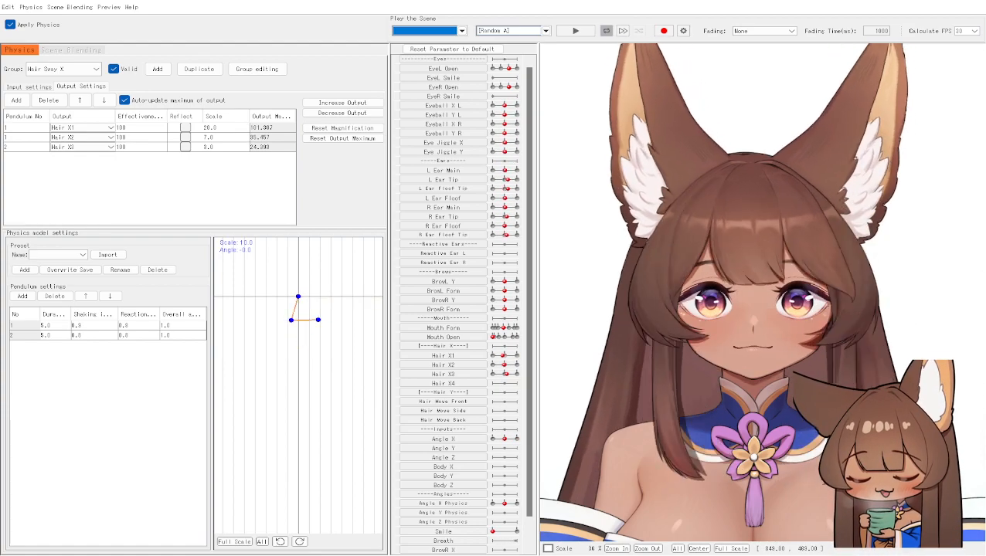
drag(882, 282, 881, 340)
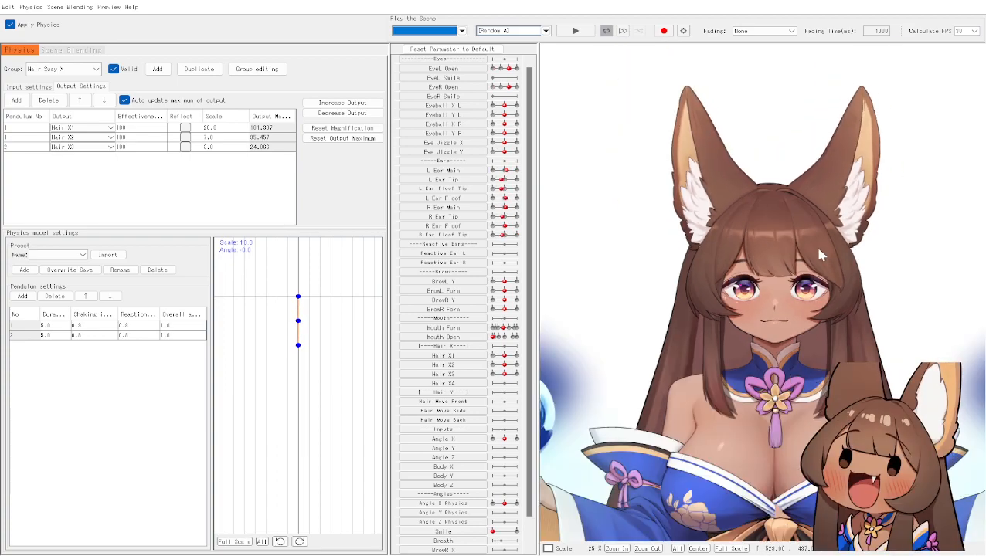
drag(817, 247, 983, 234)
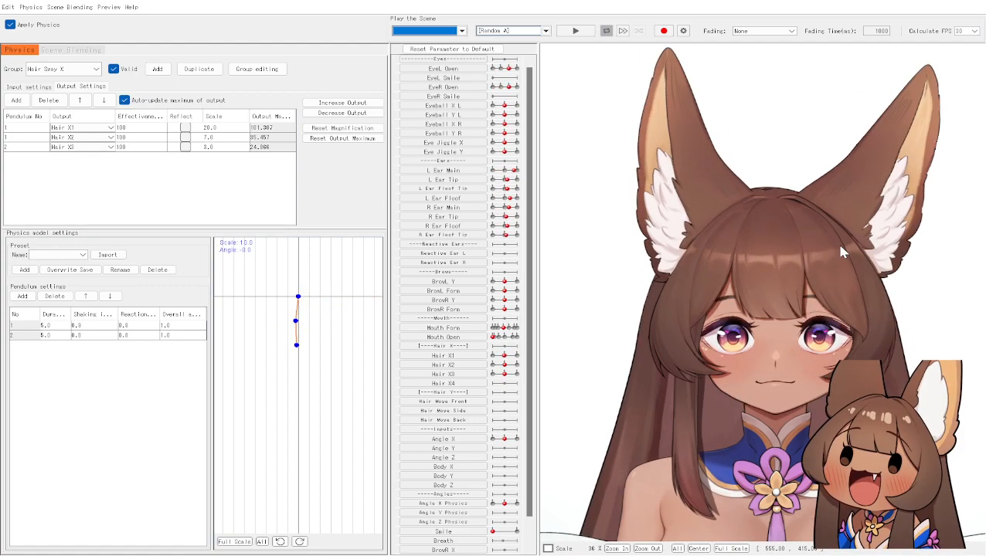
drag(779, 260, 941, 252)
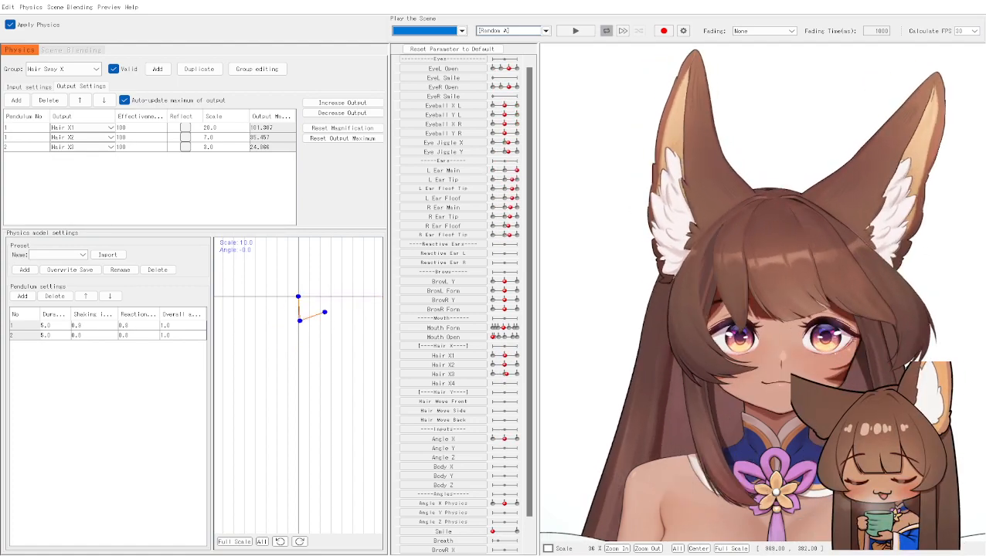
drag(803, 322, 951, 321)
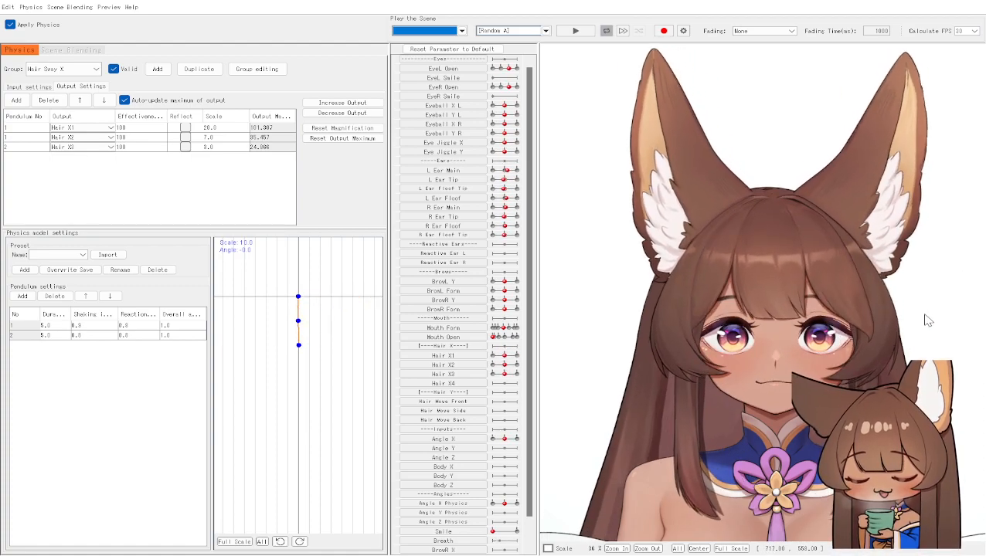
drag(888, 238, 951, 222)
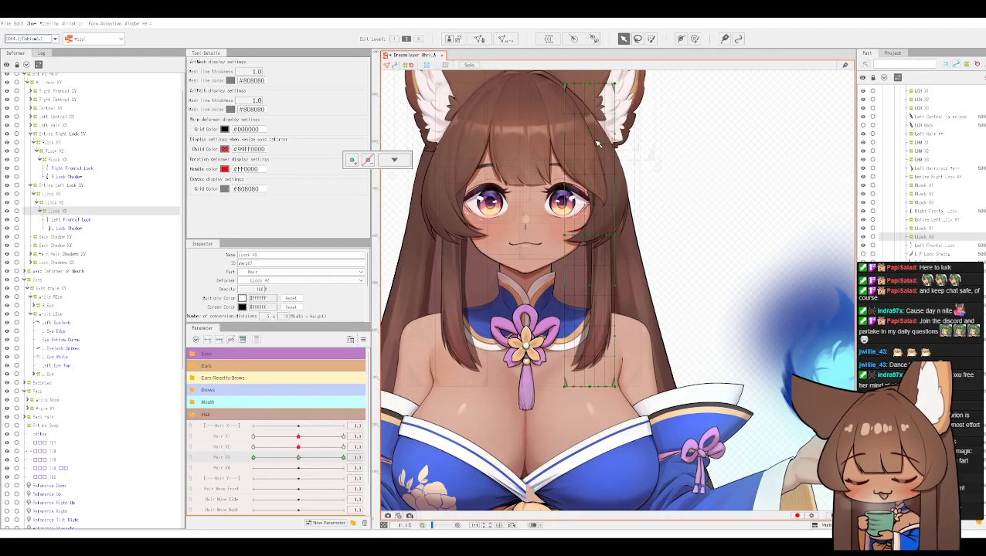
Step: Save the model, deleting the unused source image Neck.psd
drag(596, 143, 629, 115)
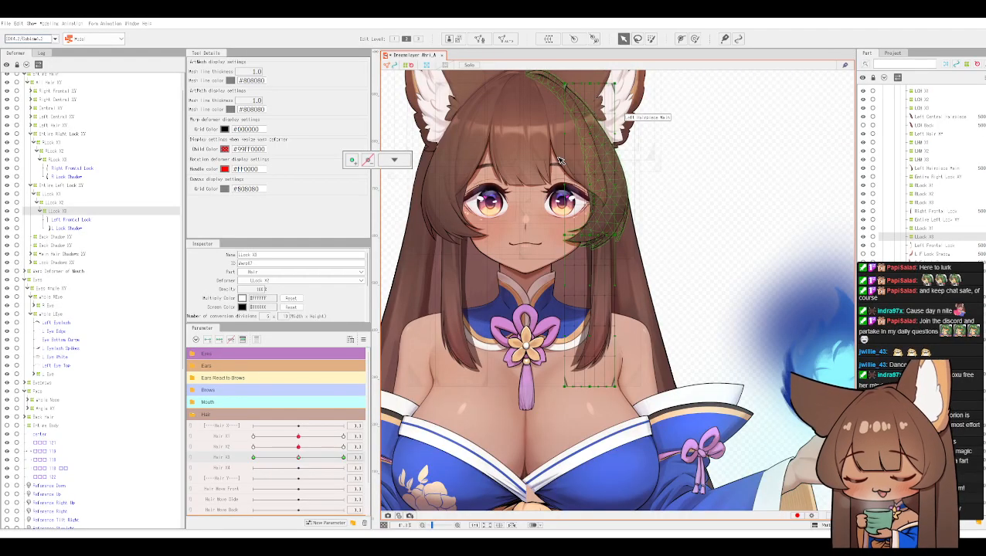
key(ctrl+z)
scroll(623, 159, down, 2)
drag(685, 160, 713, 196)
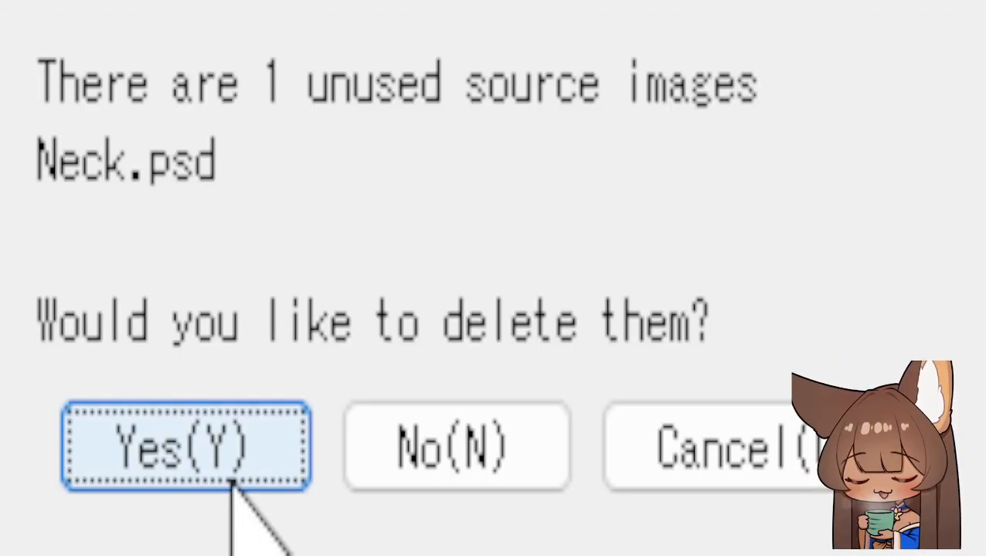
click(185, 461)
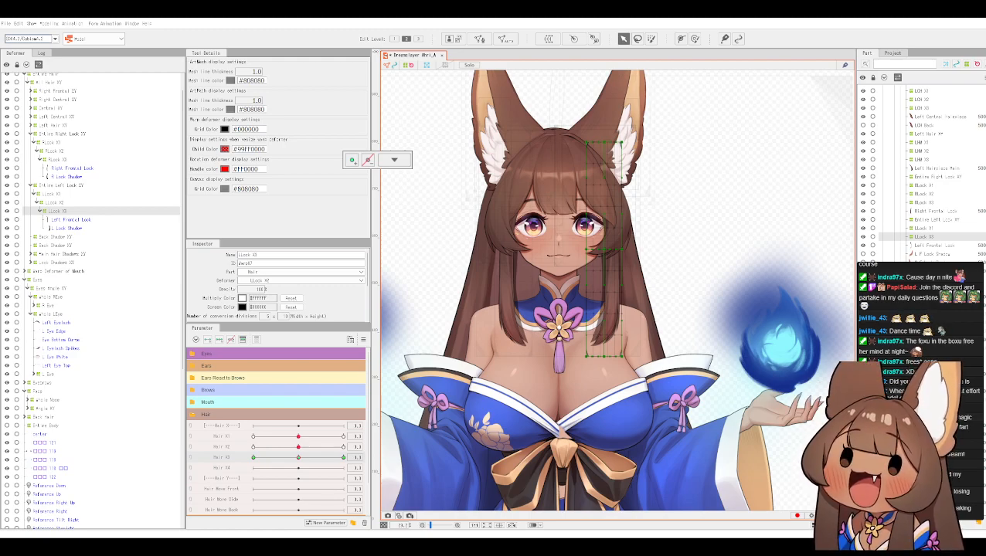
key(ctrl+s)
Step: Collapse the Entire Hair branch in the deformer hierarchy
scroll(610, 189, down, 2)
drag(603, 77, 641, 90)
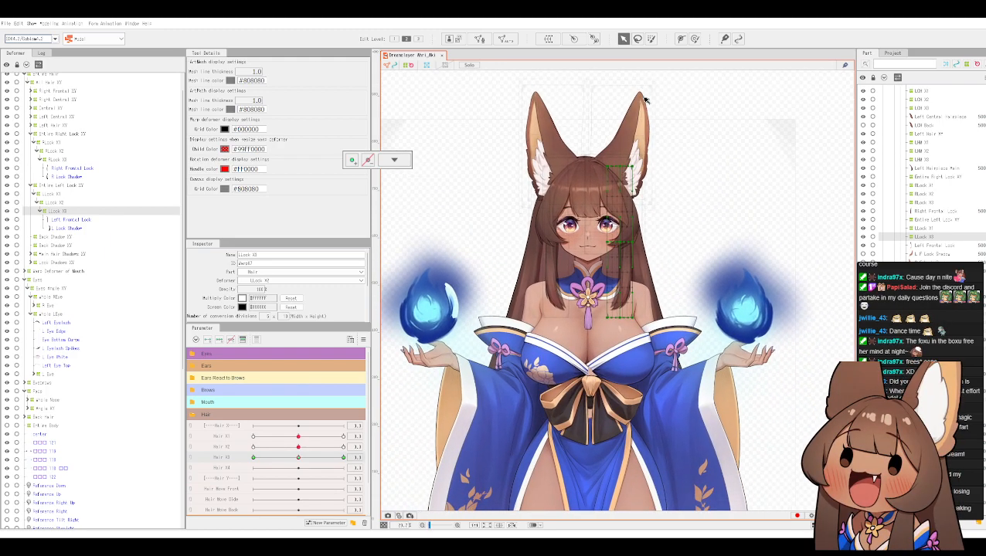
scroll(642, 91, up, 3)
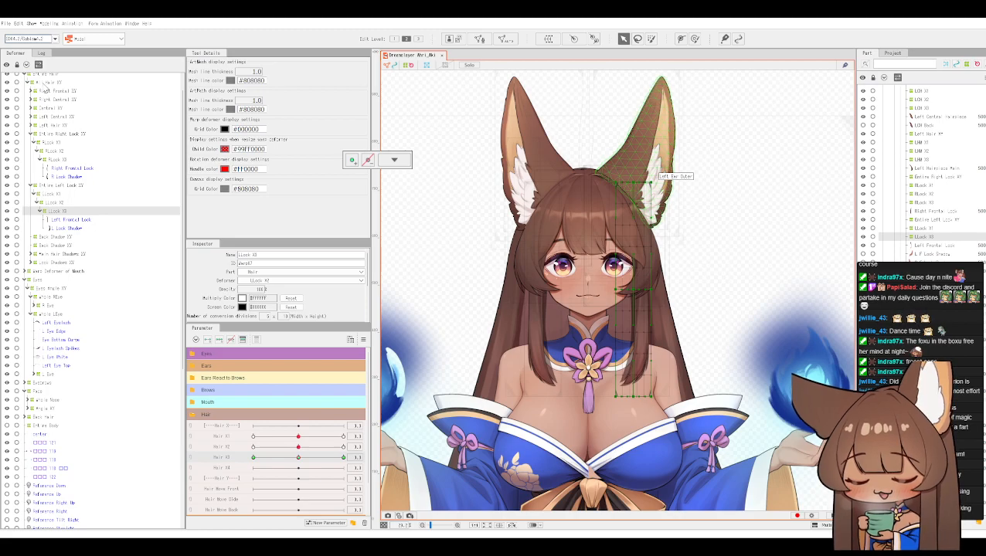
scroll(44, 88, up, 1)
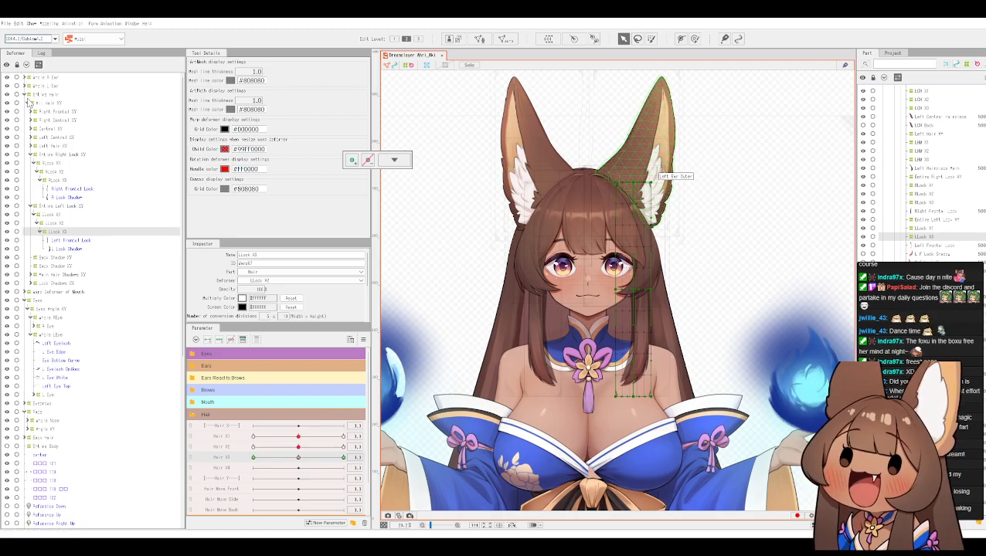
click(26, 95)
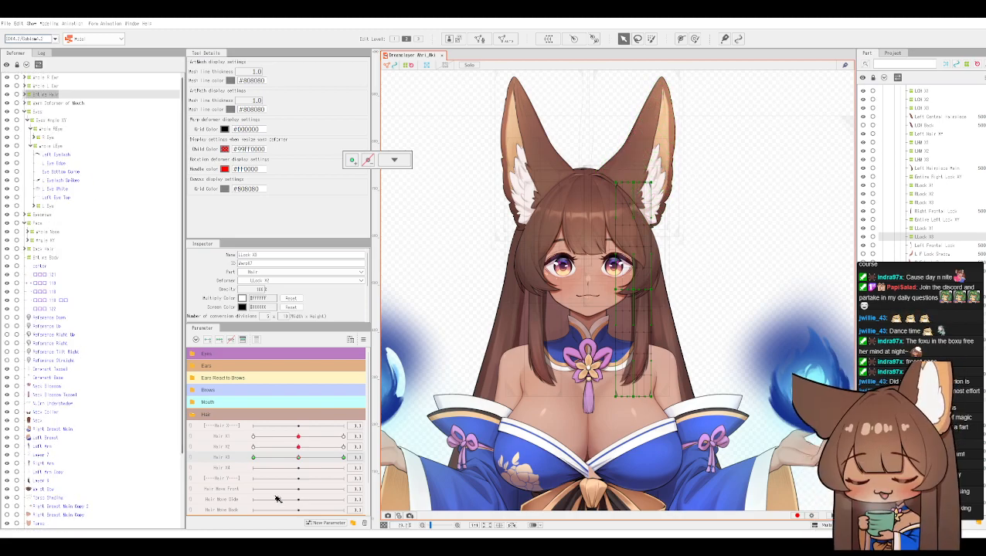
Step: Check the Hair parameter group and set Hair X1 to 0
click(195, 415)
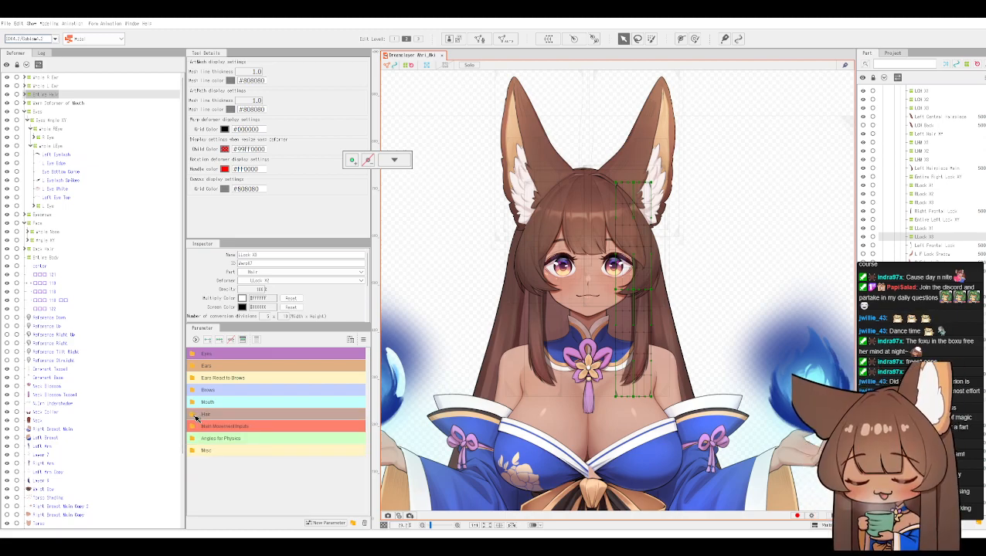
click(194, 417)
drag(408, 443, 302, 441)
right_click(358, 439)
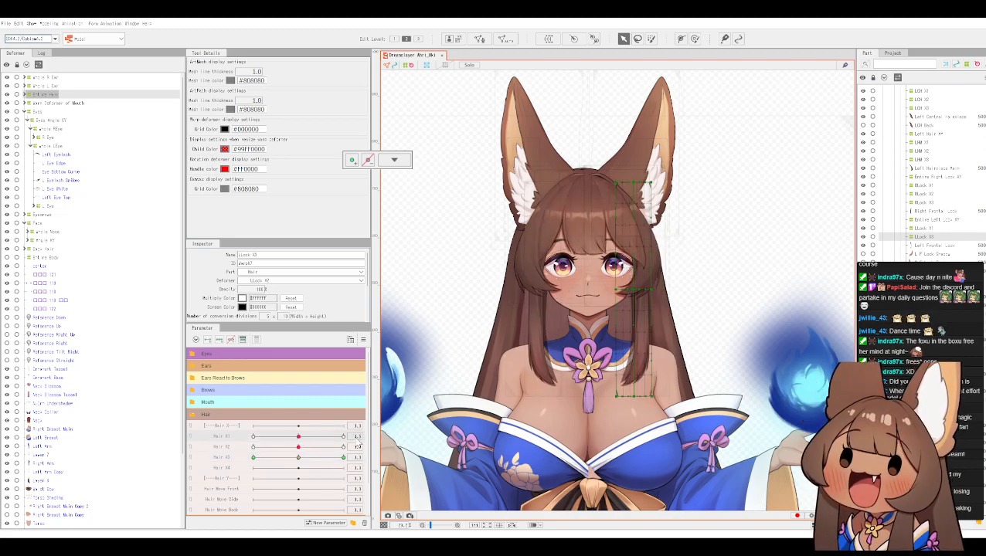
click(358, 438)
text(0)
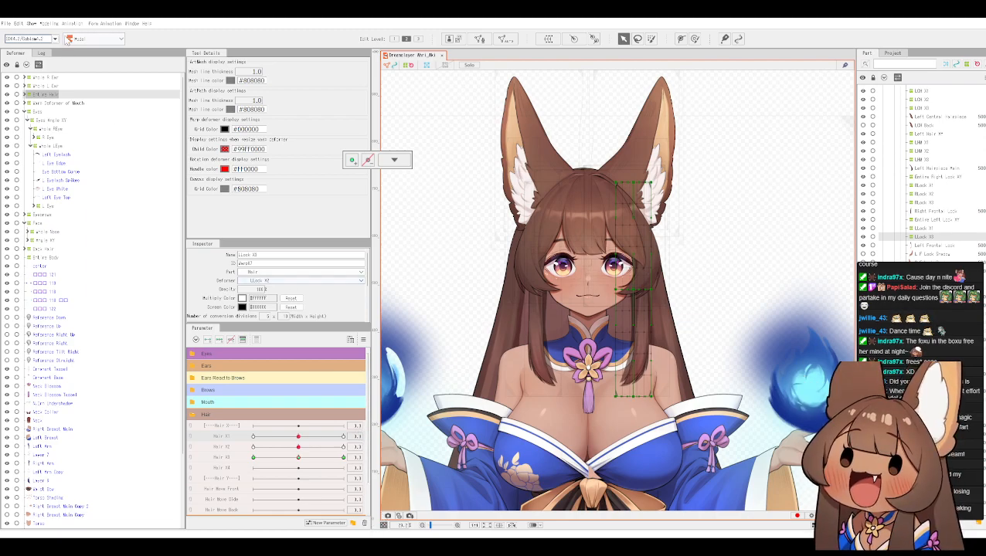
Step: Open the physics settings and examine the hair sway up close in the preview
click(49, 23)
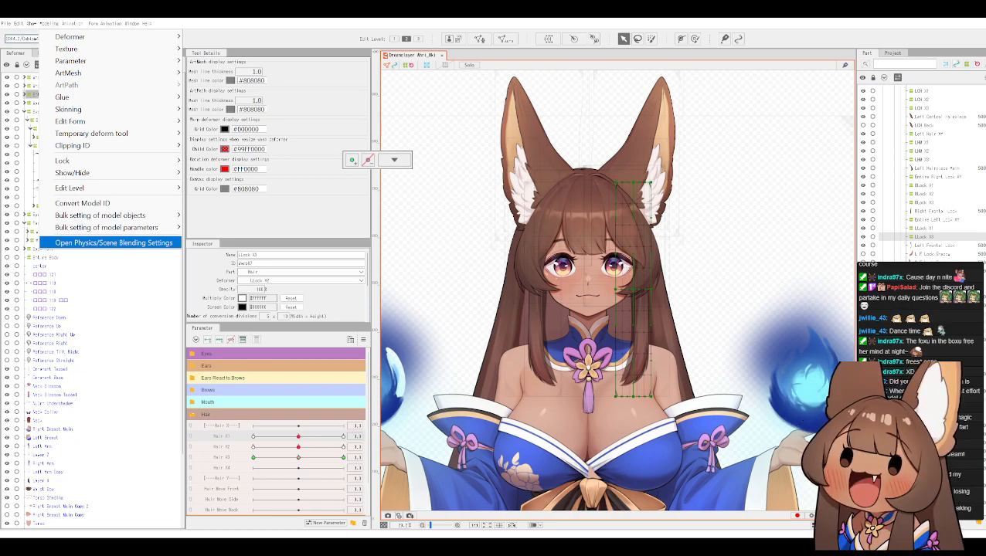
click(114, 242)
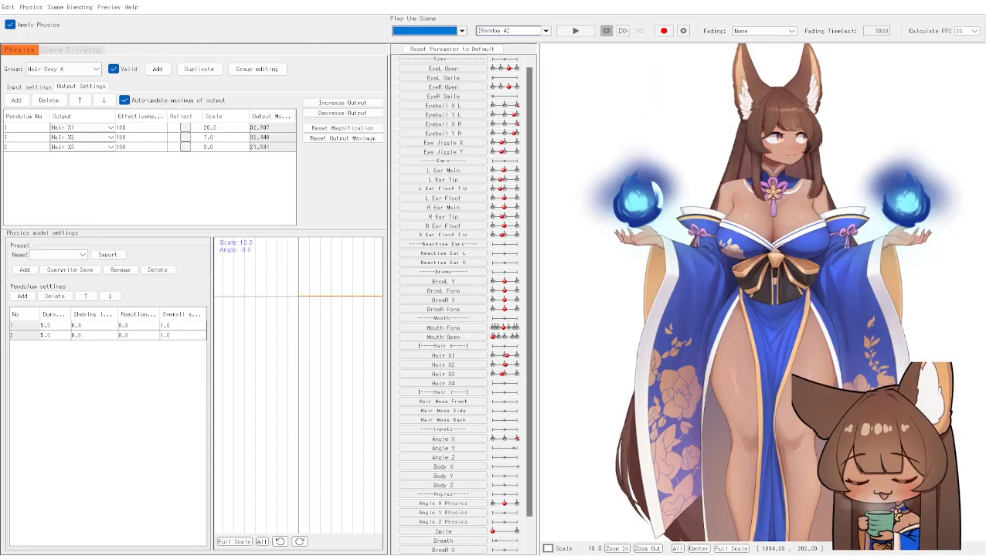
scroll(827, 191, up, 3)
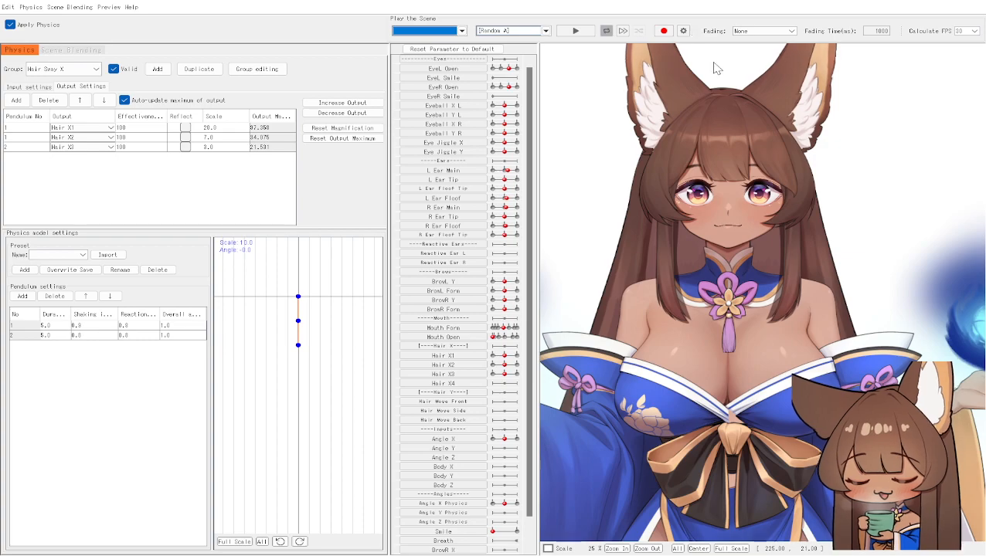
scroll(717, 83, up, 2)
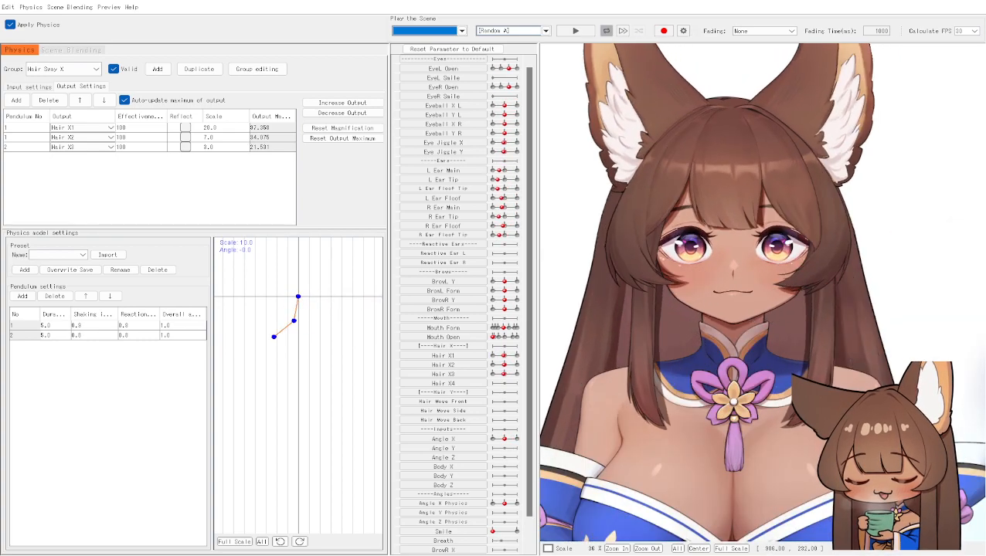
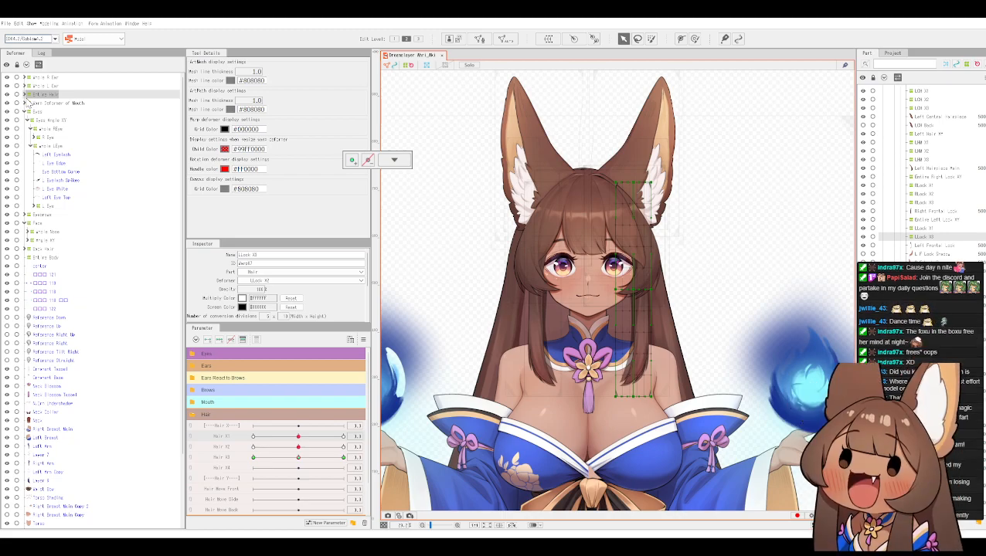
Step: Show the Main Movement Inputs parameters in place of Hair, then make the Ornament part folder visible and expand it
click(195, 416)
click(197, 439)
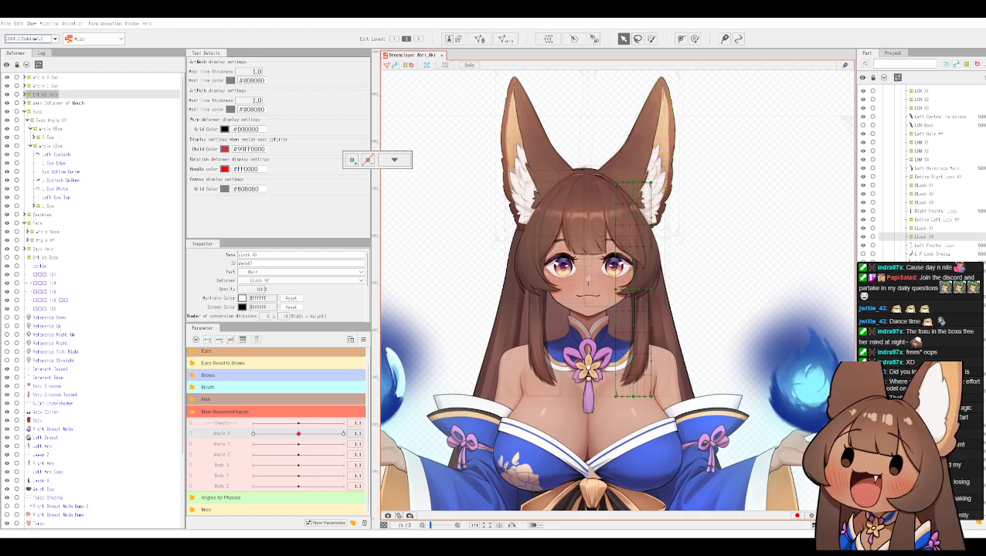
scroll(919, 174, up, 4)
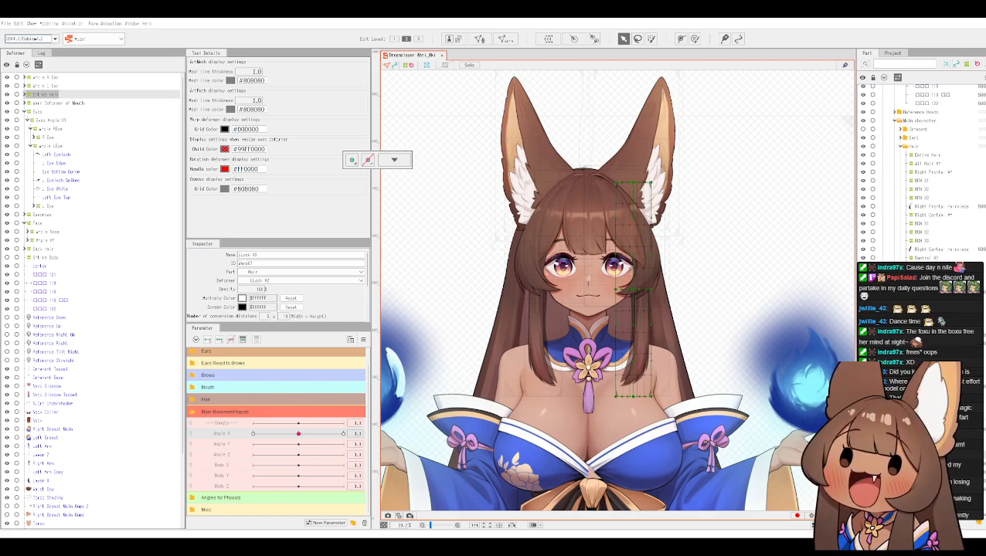
scroll(919, 170, up, 4)
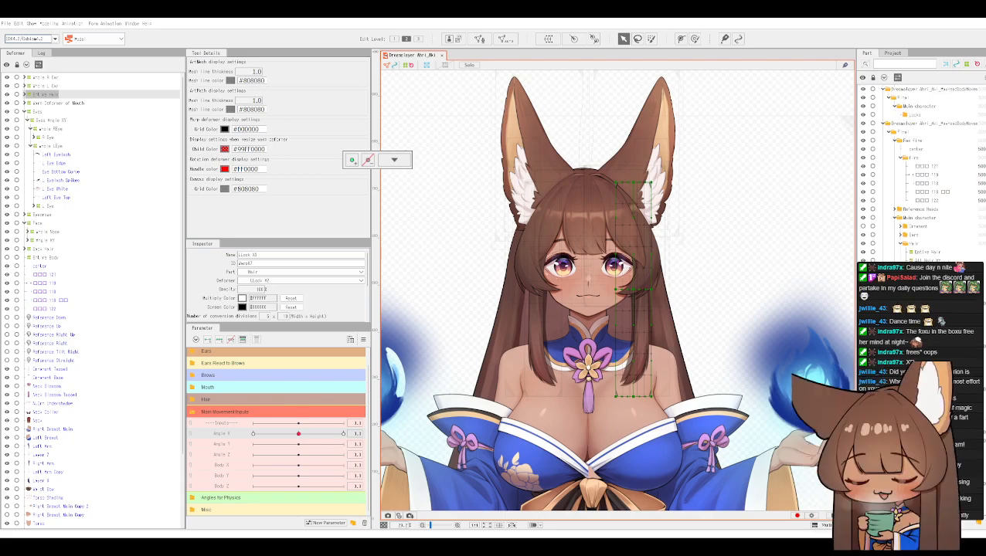
click(864, 227)
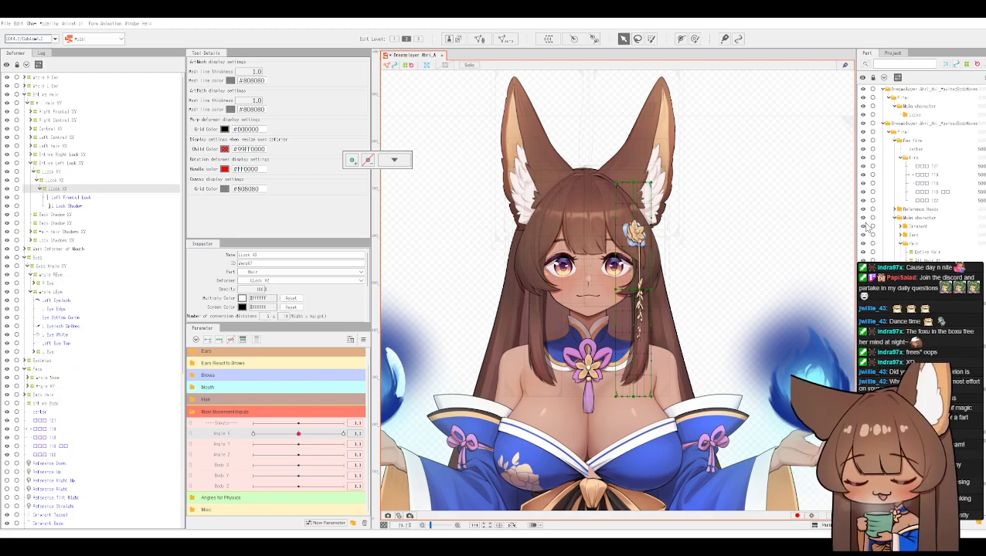
scroll(697, 271, up, 3)
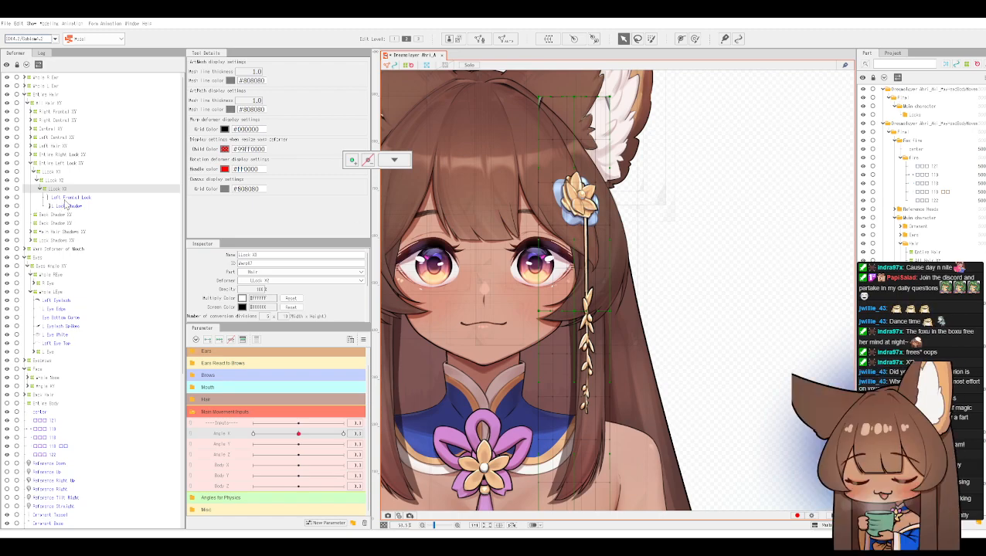
scroll(68, 205, down, 3)
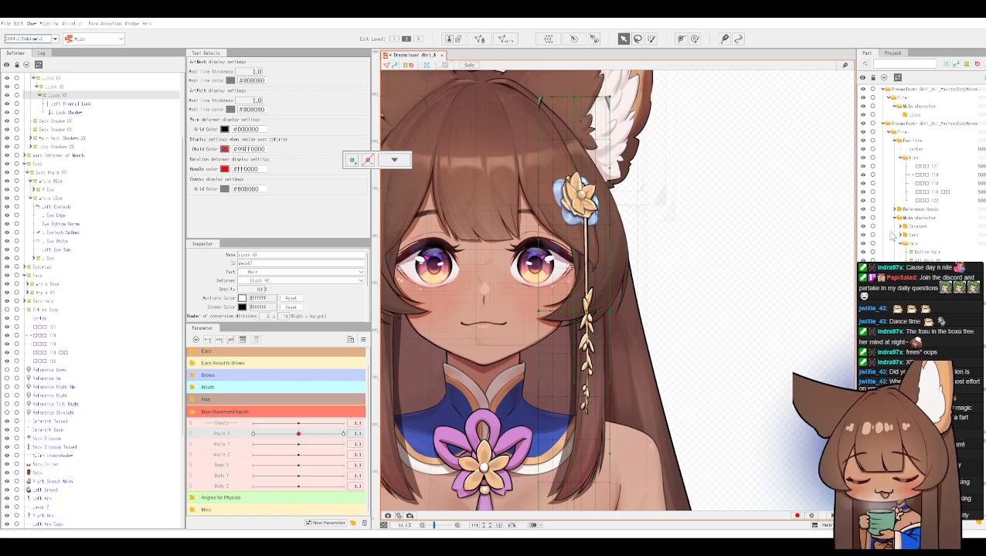
click(900, 226)
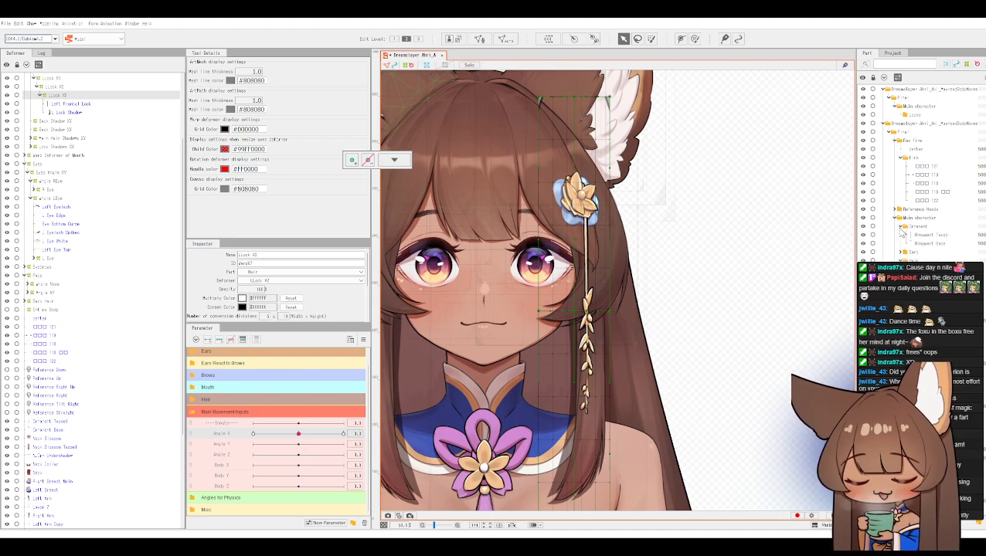
Step: Nudge Angle X to check how the hair ornament sits against the head, and return the parameter to its default
mouse_move(305, 438)
mouse_down()
mouse_move(330, 437)
mouse_move(300, 437)
mouse_up()
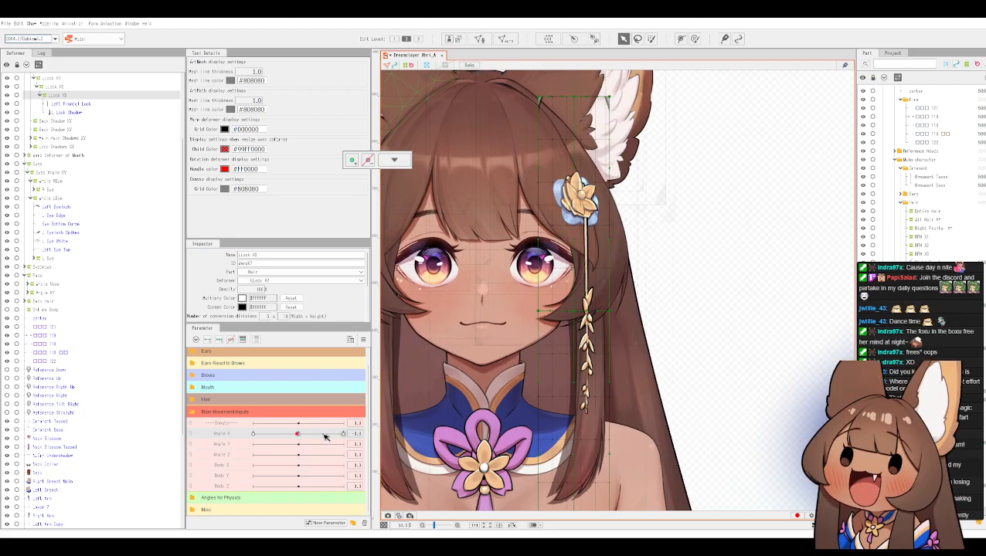
click(356, 434)
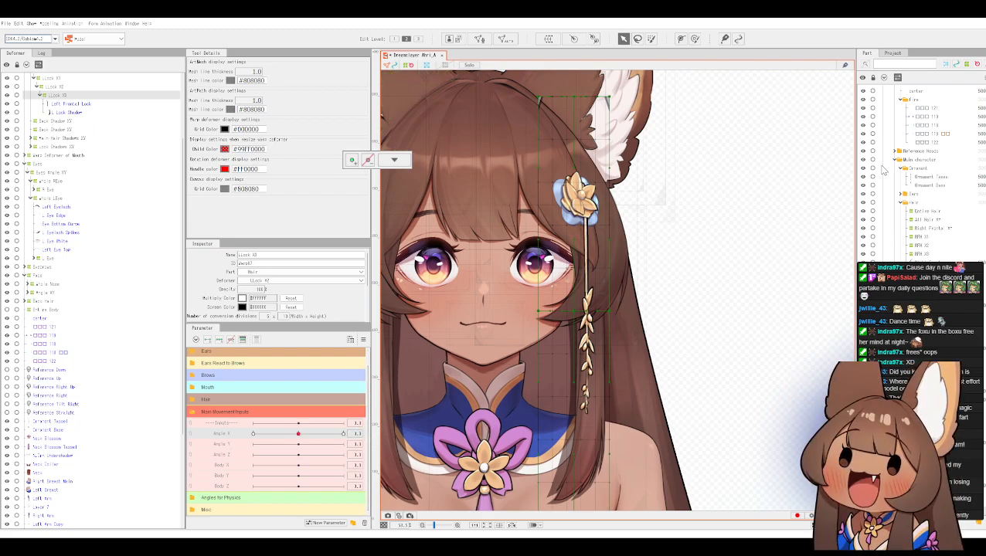
scroll(912, 193, up, 2)
scroll(921, 189, up, 1)
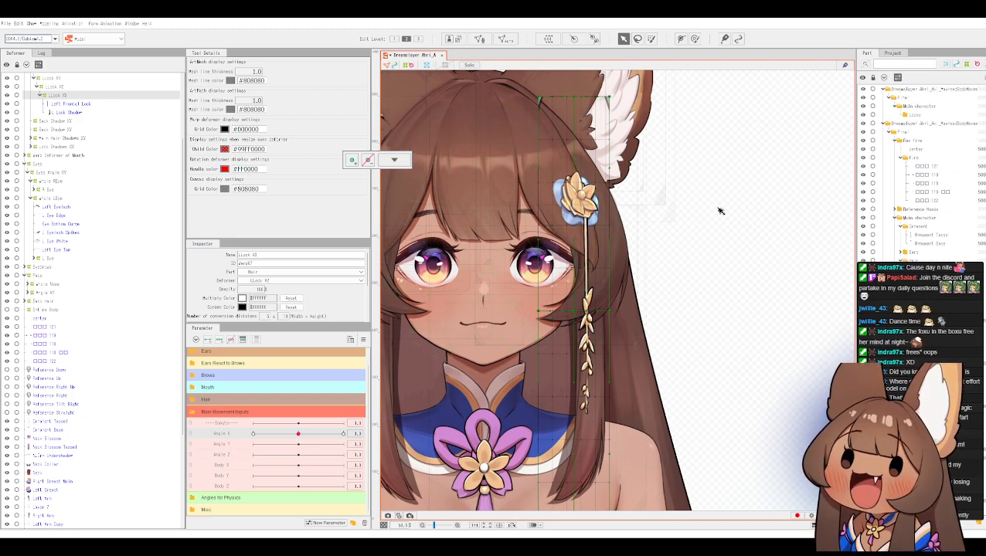
scroll(718, 210, down, 1)
drag(717, 210, 709, 247)
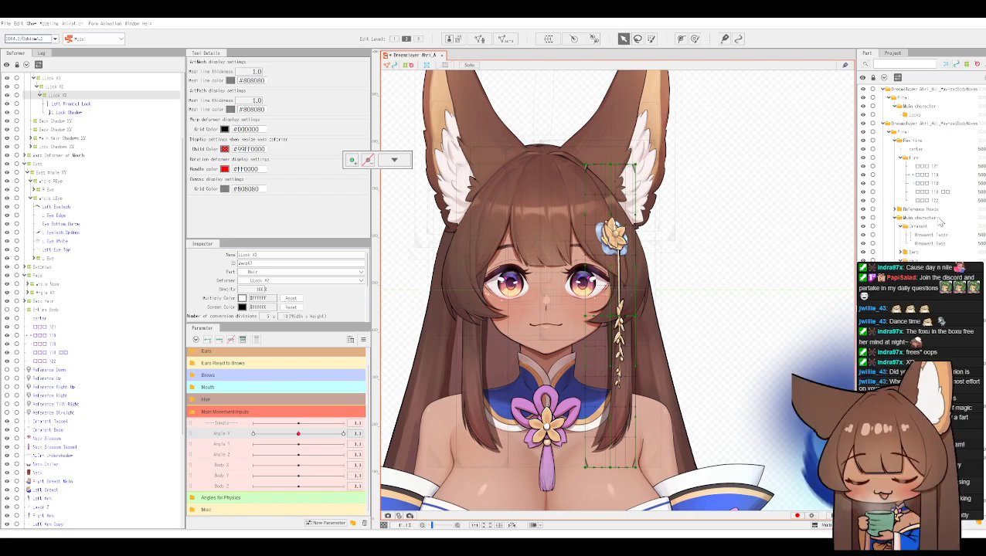
Step: Generate automatic meshes for the Ornament Base and Ornament Tassel parts
click(938, 243)
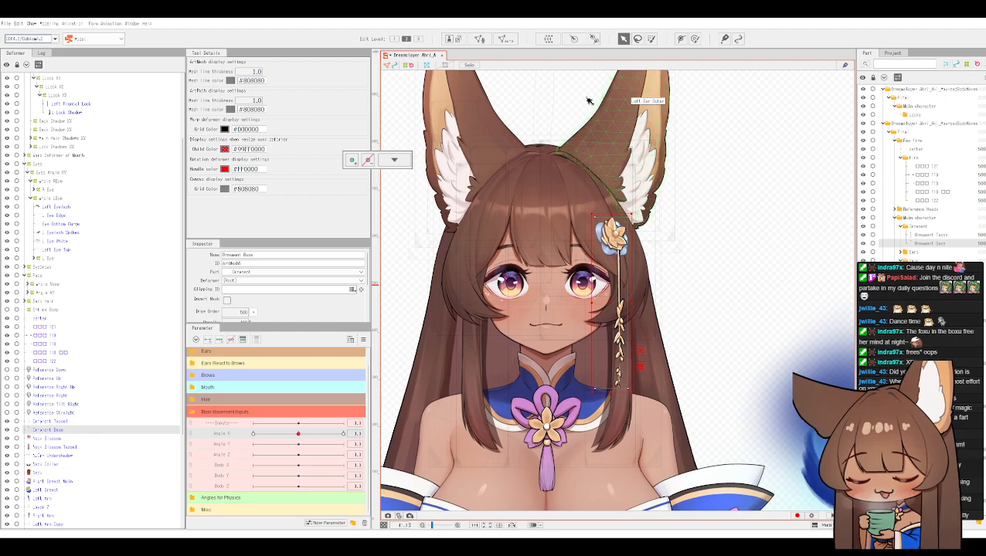
click(512, 45)
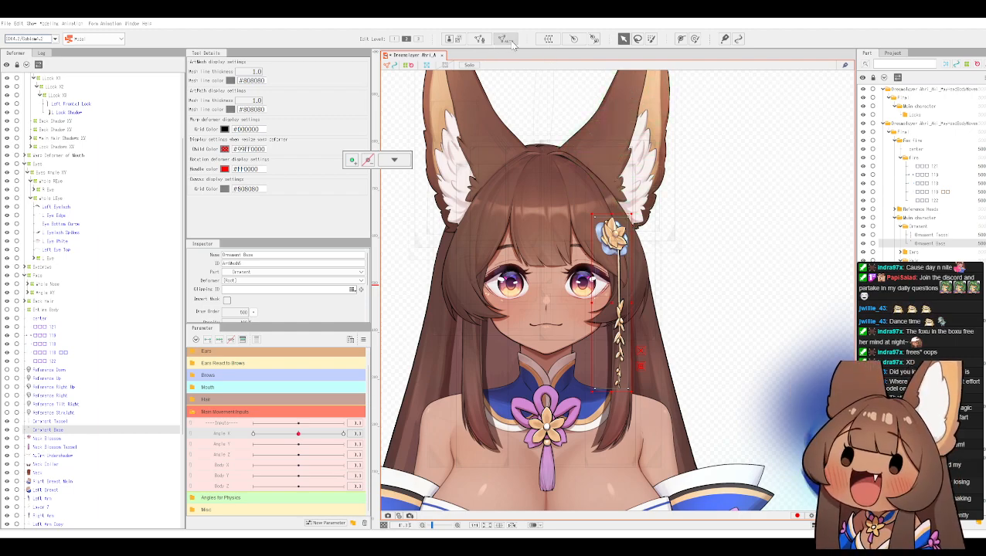
click(376, 206)
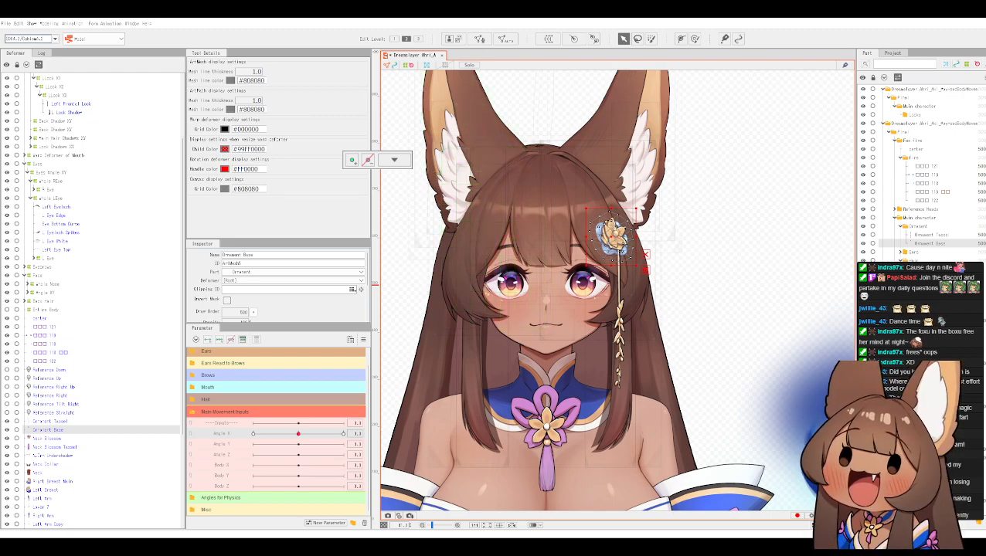
click(939, 236)
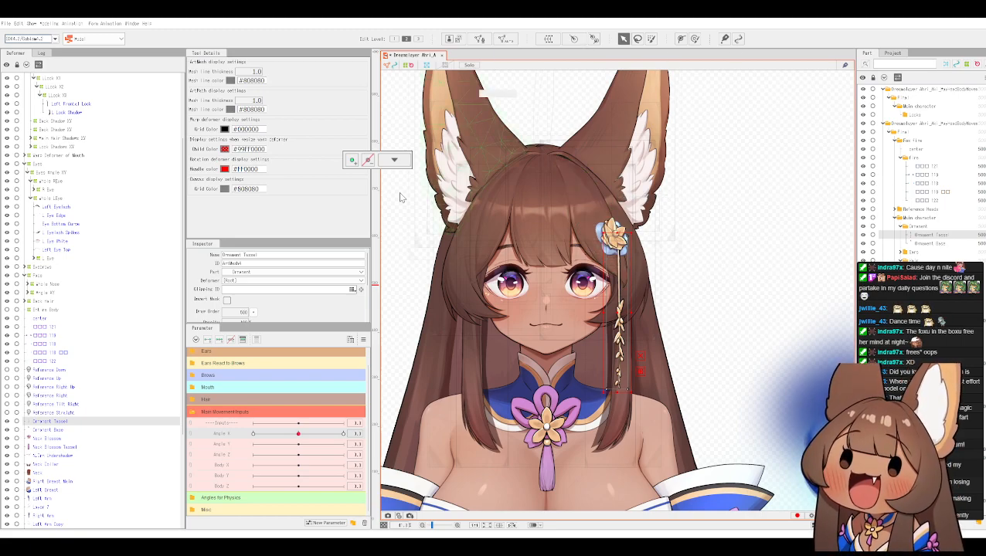
click(372, 208)
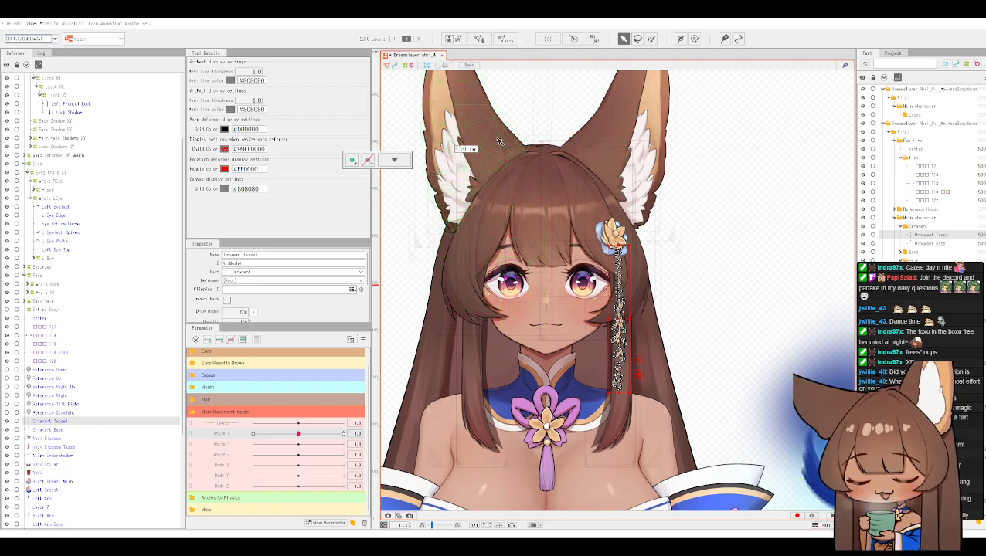
click(713, 340)
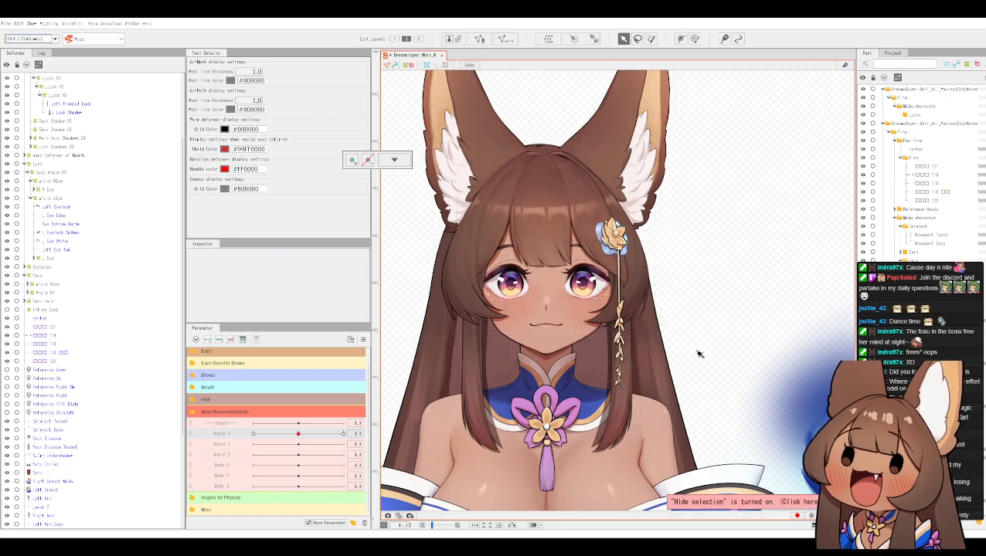
Step: Parent both Ornament Tassel and Ornament Base to the Left Central XY deformer in the hierarchy
scroll(698, 354, up, 3)
scroll(698, 354, up, 2)
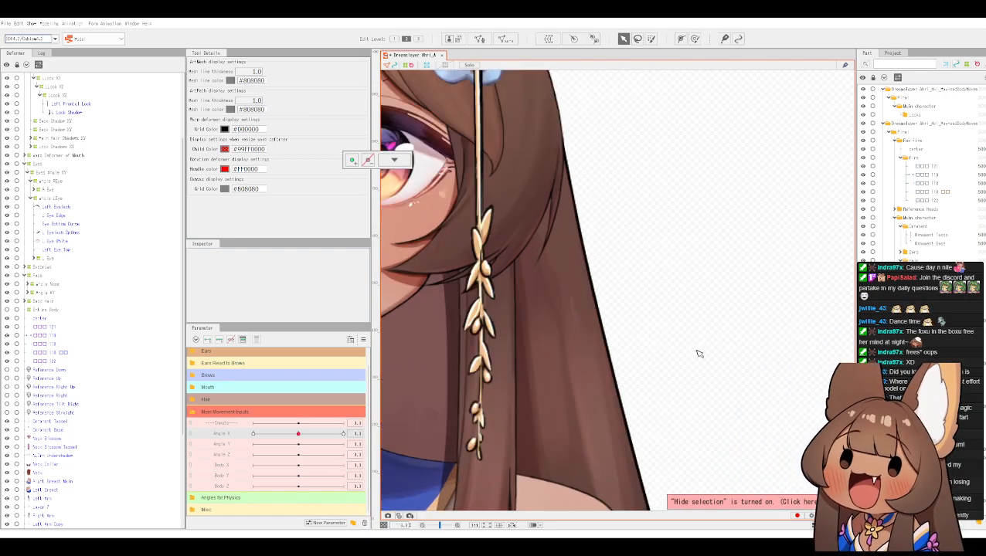
scroll(698, 354, down, 5)
scroll(769, 399, down, 3)
scroll(768, 399, up, 3)
drag(767, 396, 760, 375)
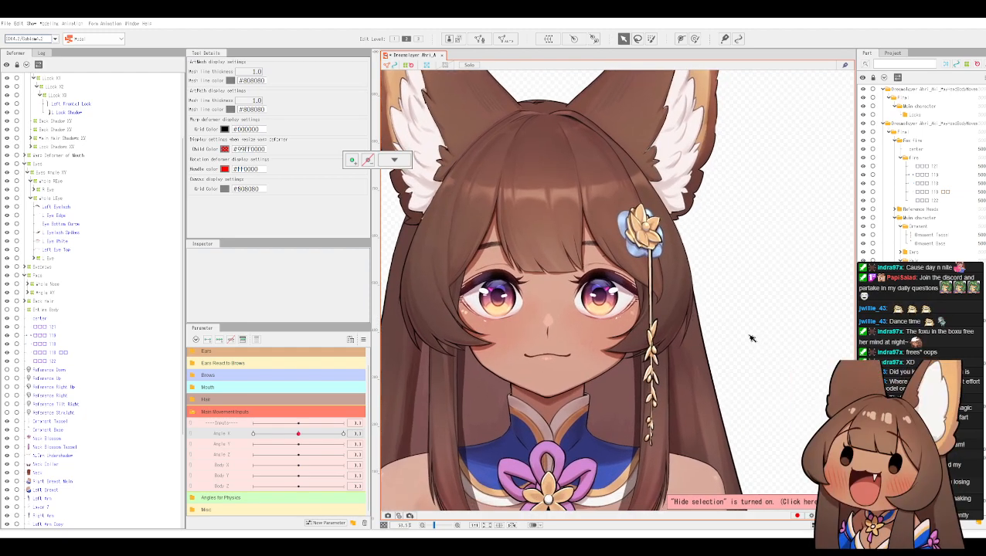
click(916, 227)
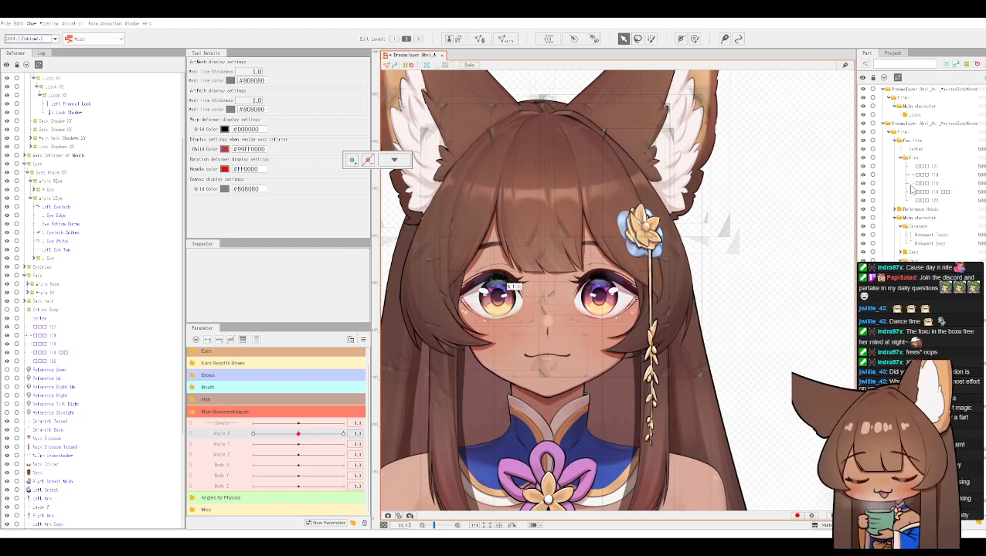
click(926, 235)
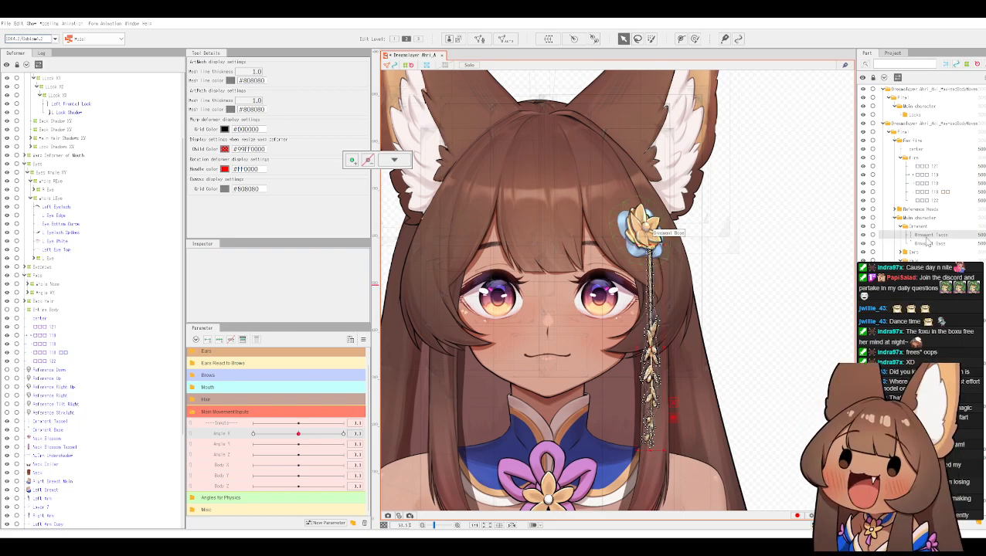
ctrl+click(64, 431)
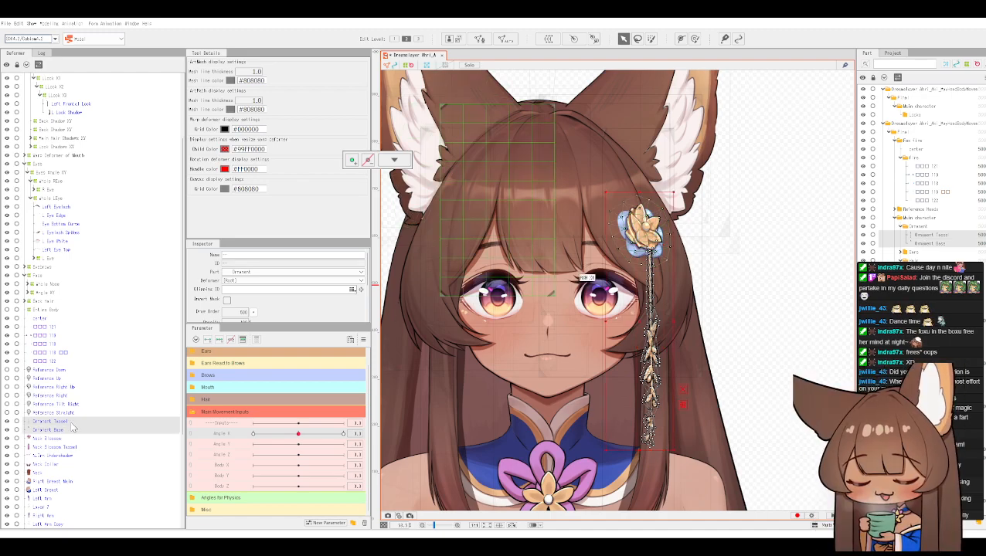
scroll(72, 428, up, 1)
scroll(72, 427, up, 1)
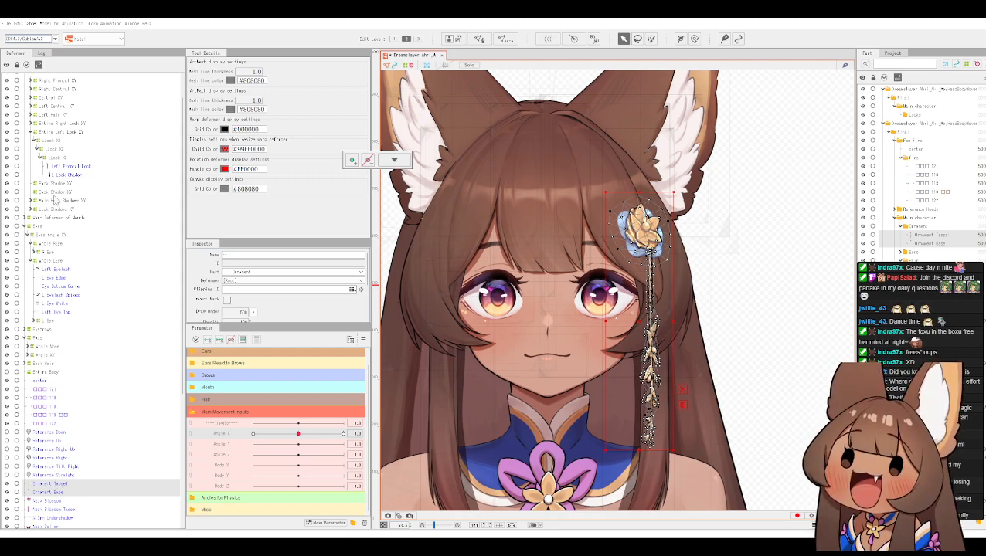
drag(47, 112, 34, 110)
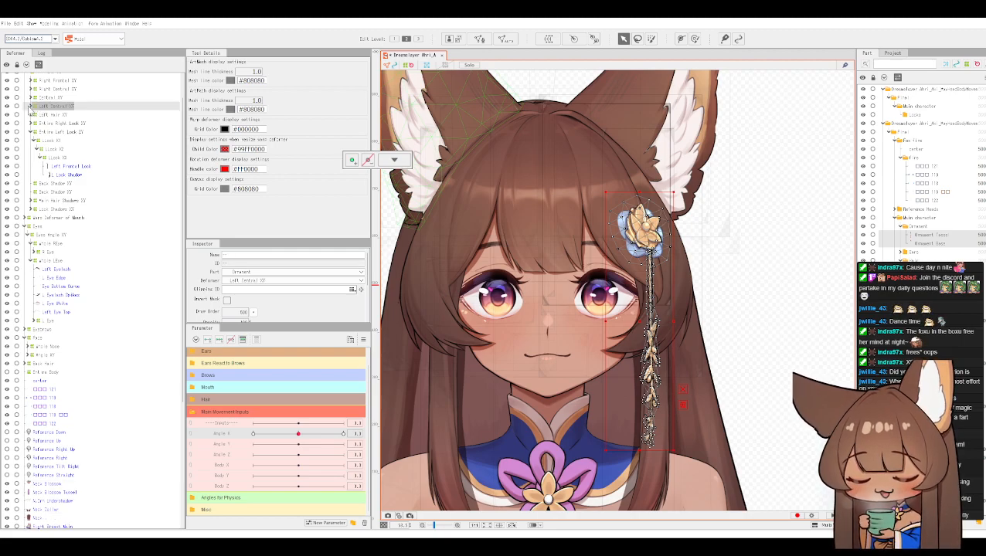
Step: Expand Left Central XY and its nested deformers to locate the Left Central Hairpiece mesh, collapsing Entire Left Lock XY
click(29, 109)
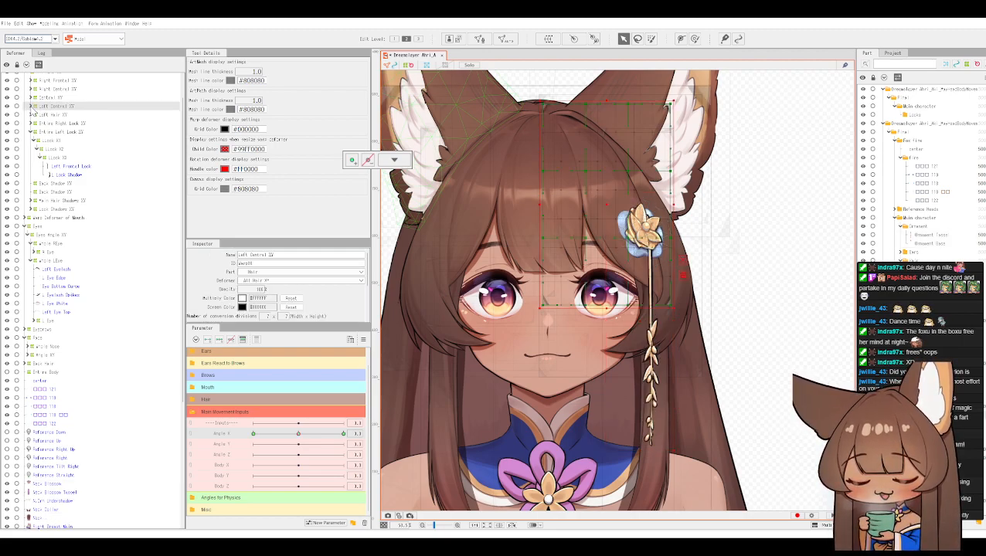
click(32, 108)
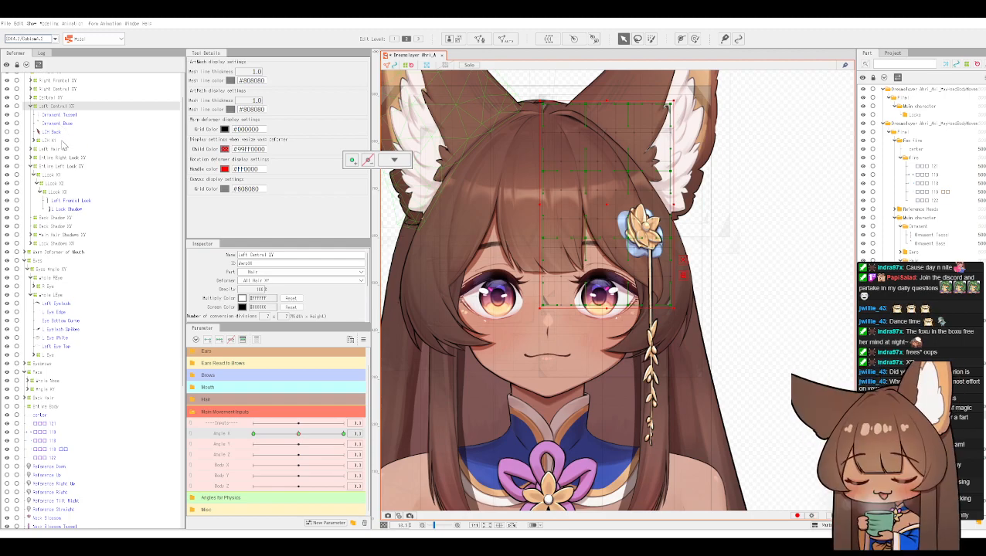
click(38, 141)
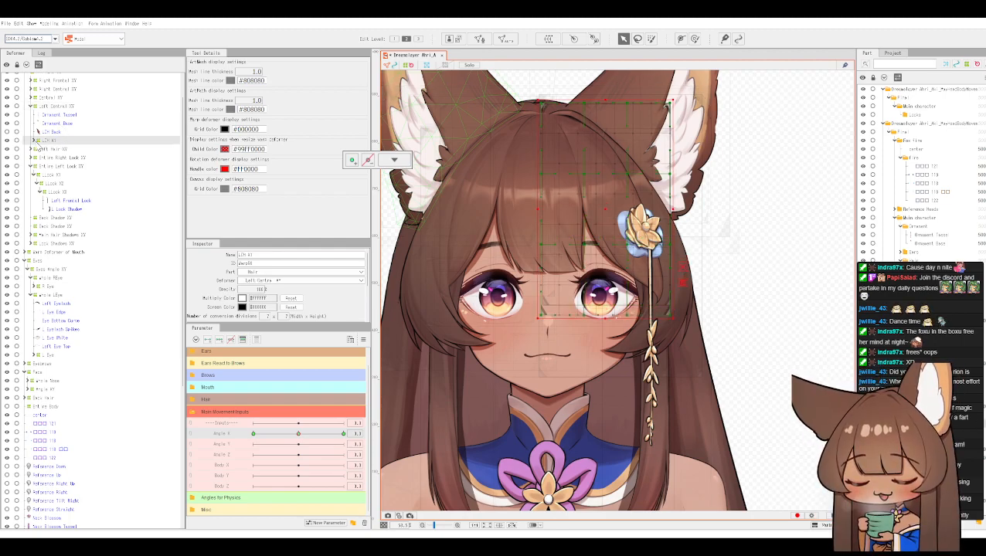
click(33, 143)
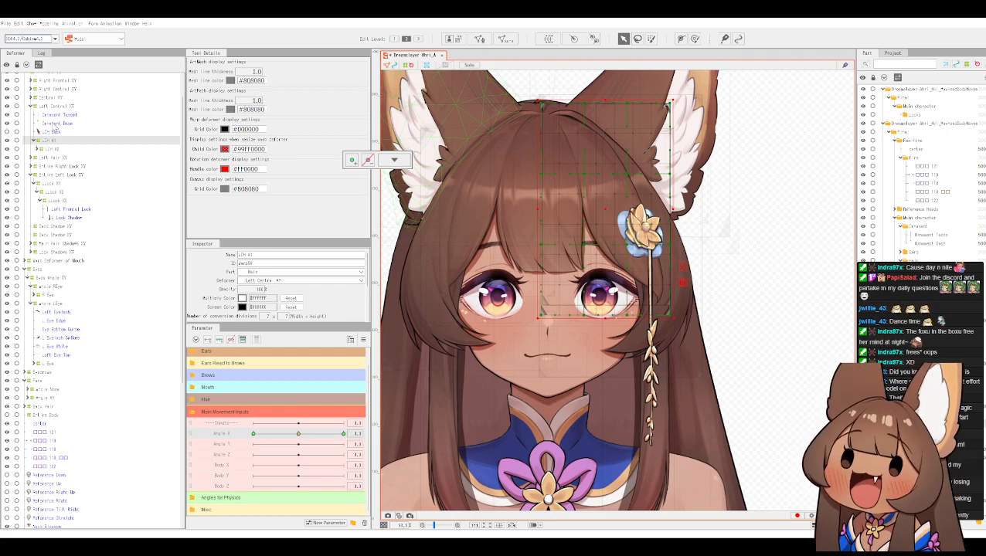
click(31, 175)
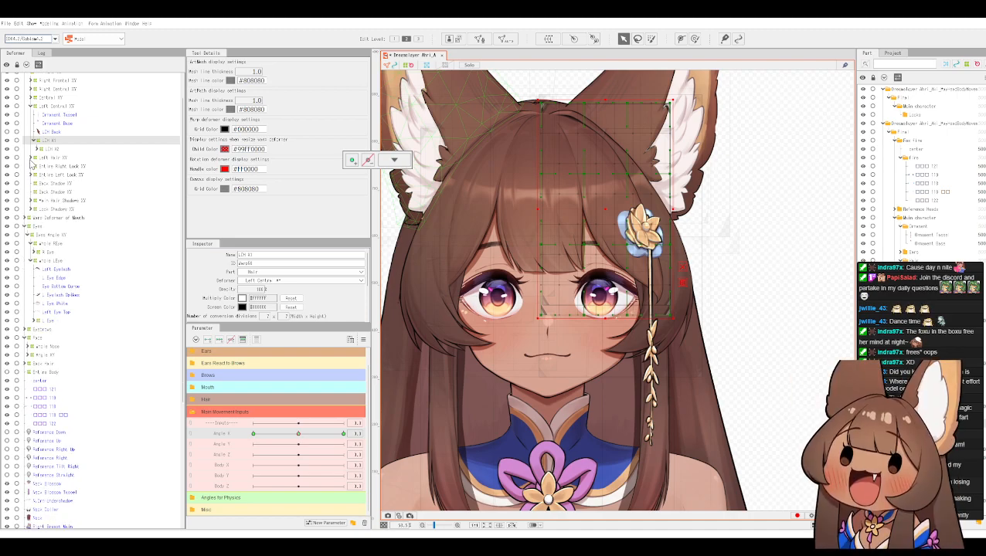
click(38, 150)
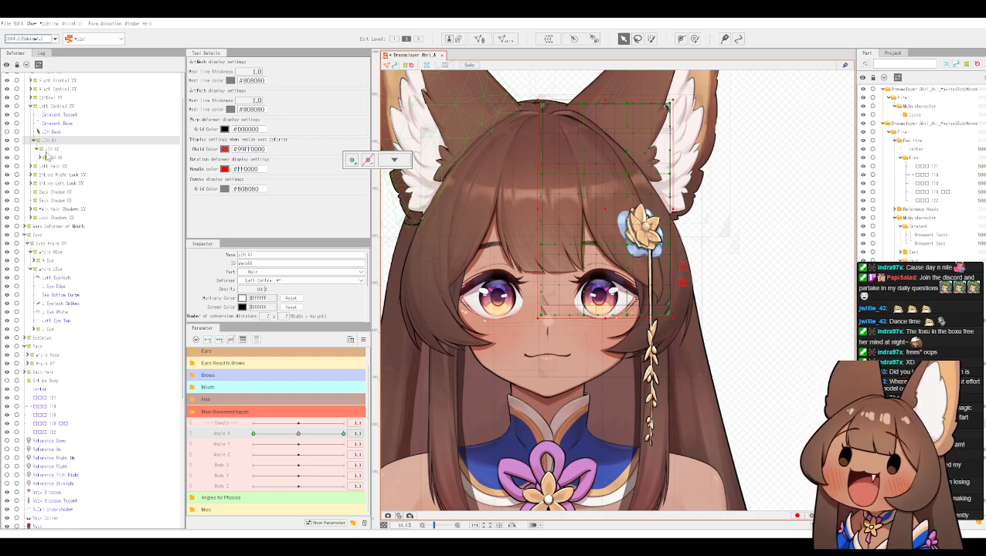
click(42, 159)
click(66, 166)
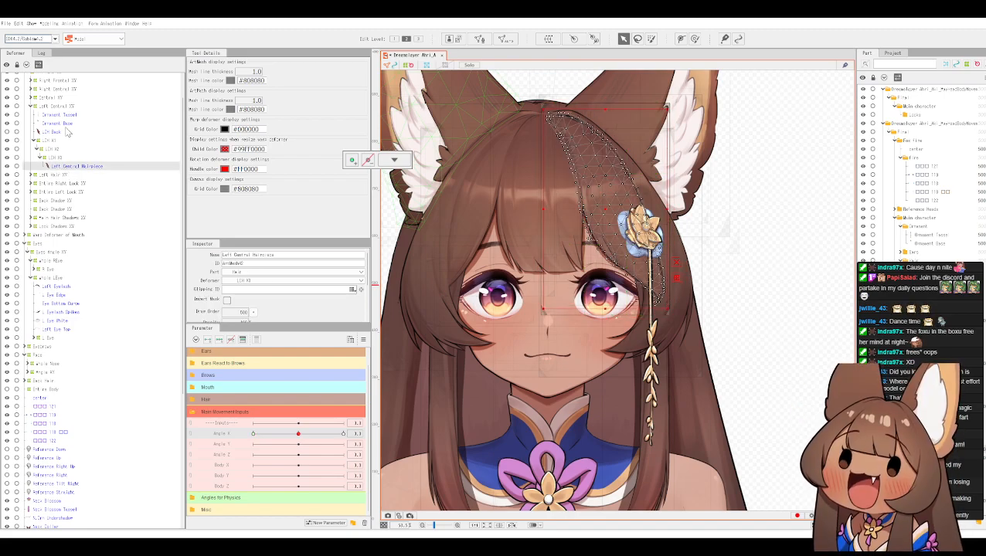
Step: Parent Ornament Tassel and Ornament Base to the innermost deformer that holds Left Central Hairpiece
click(65, 126)
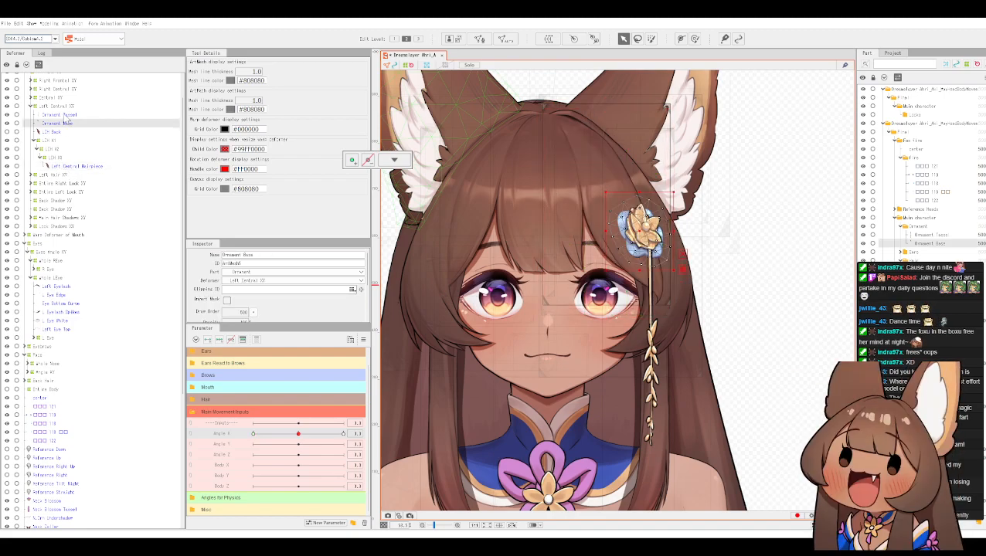
ctrl+click(64, 117)
drag(66, 122, 68, 167)
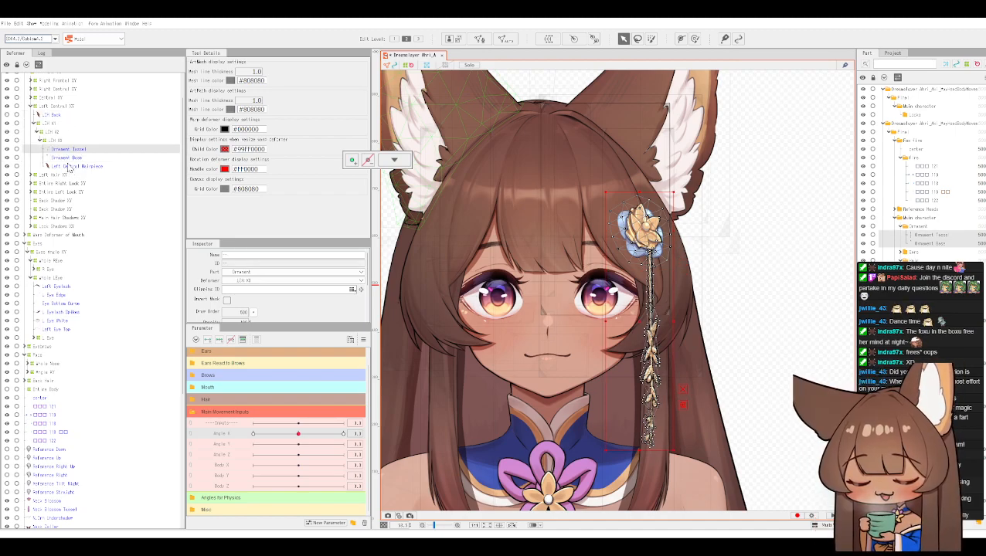
Step: Check the ornament at maximum Angle X with the selection hidden, and reset Angle X to 0
drag(306, 437, 357, 434)
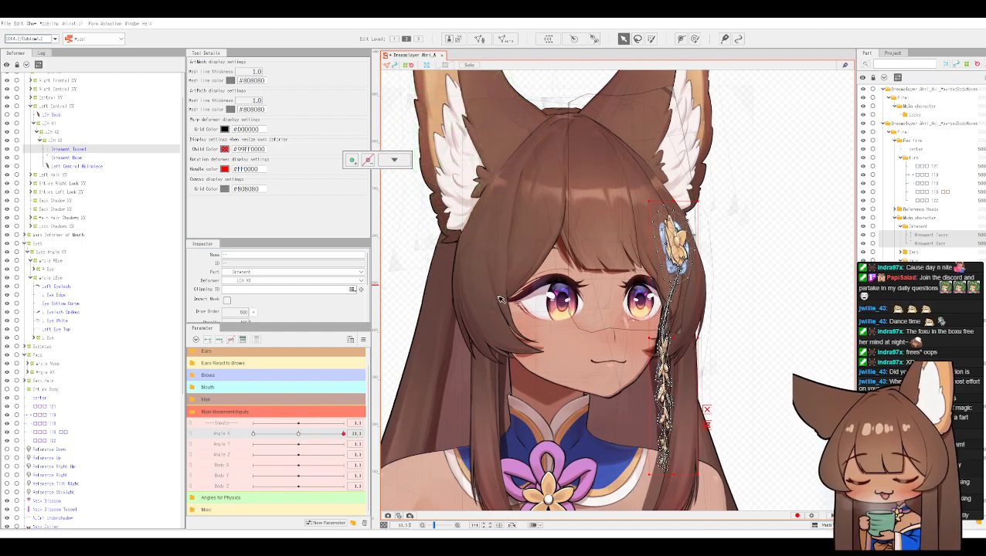
scroll(612, 265, down, 1)
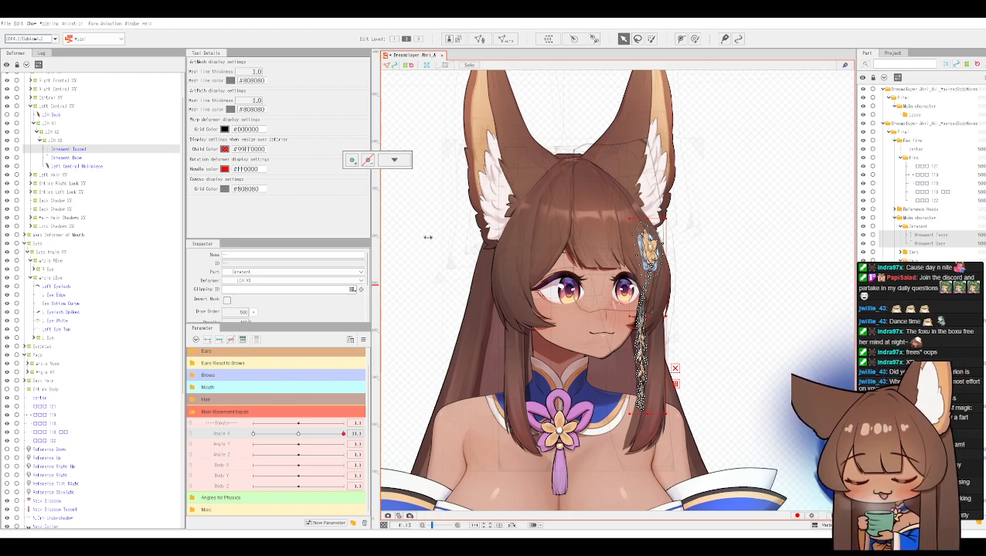
key(ctrl+h)
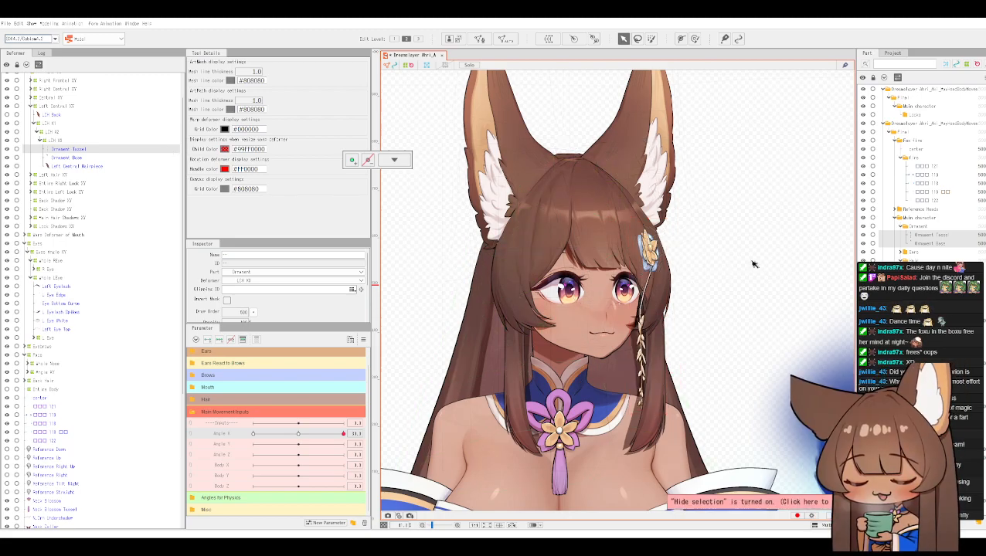
click(754, 265)
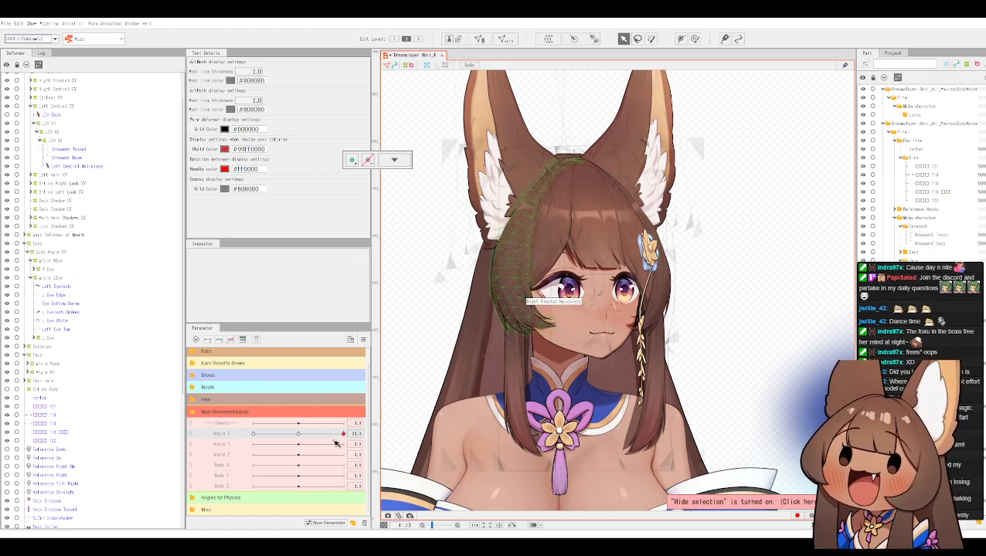
drag(343, 437, 300, 437)
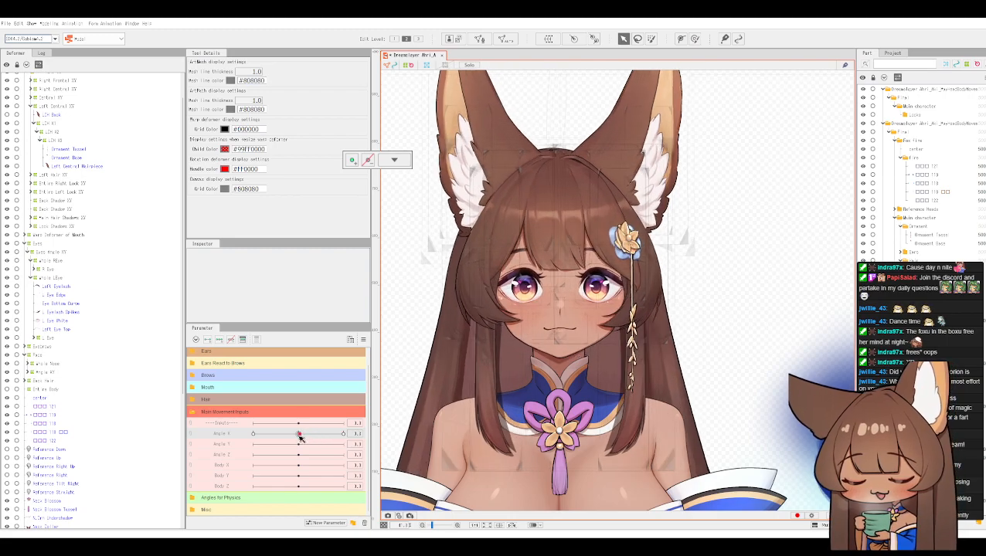
double_click(357, 434)
text(0)
key(Return)
Step: Move Ornament Tassel and Ornament Base back under Left Central XY and check them against that deformer at maximum Angle X
scroll(85, 158, up, 1)
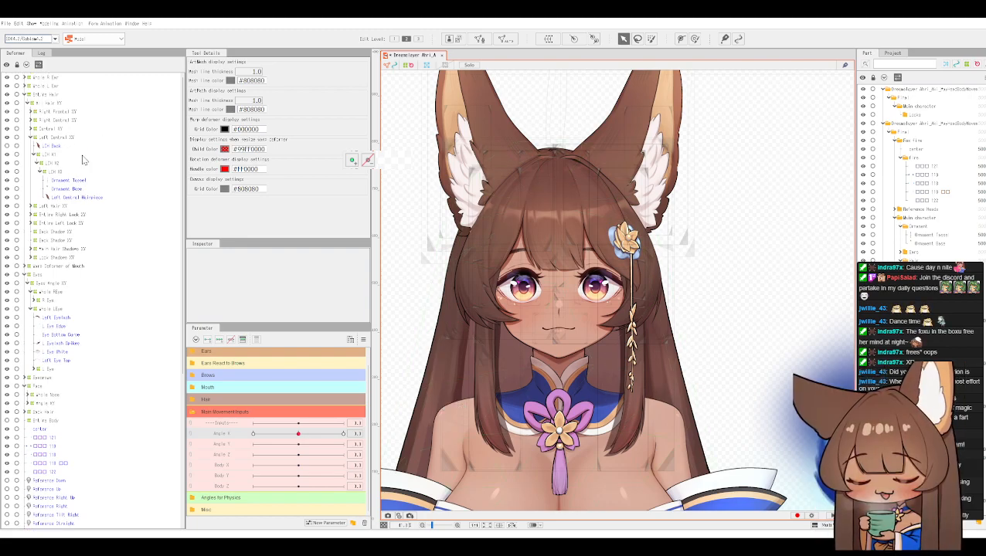
click(81, 188)
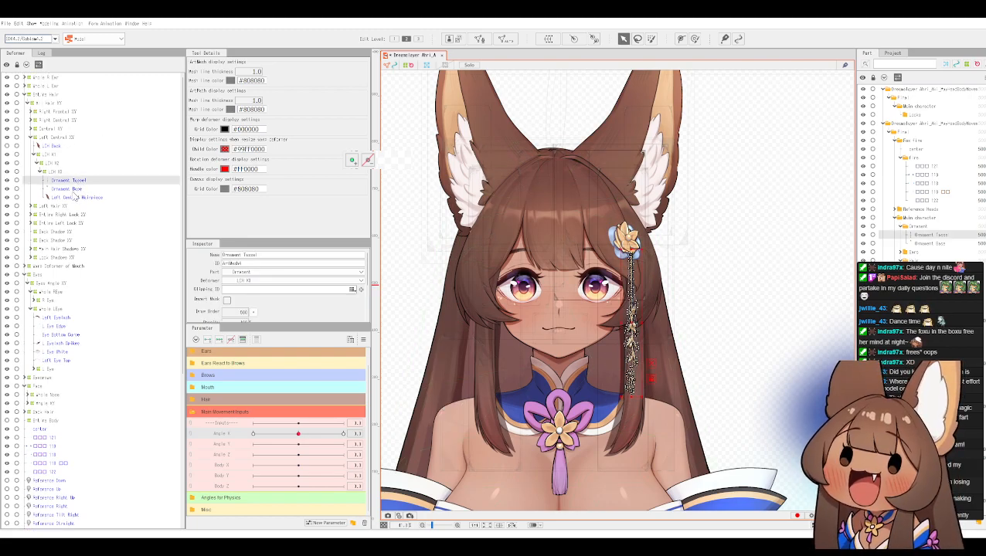
ctrl+click(71, 189)
drag(71, 190, 54, 150)
drag(299, 434, 370, 442)
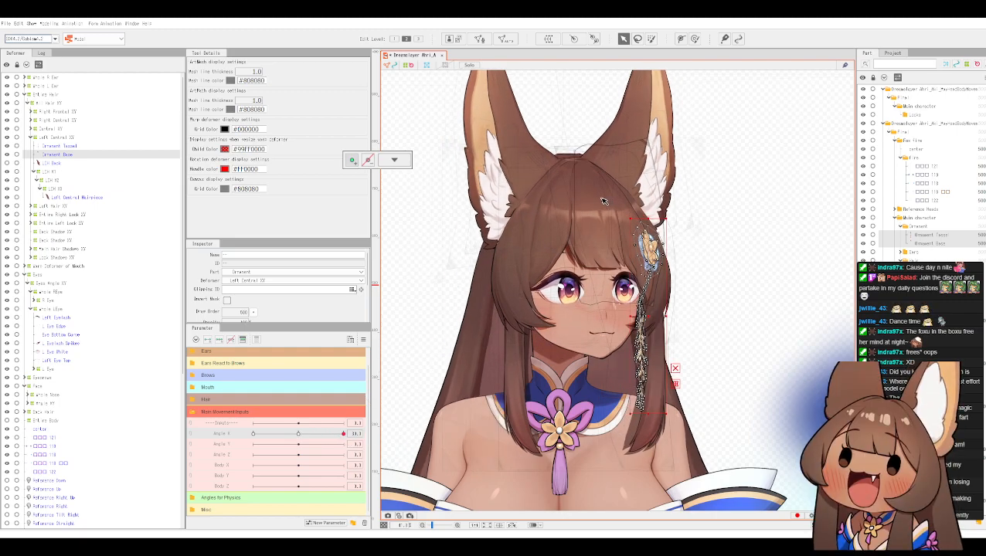
click(68, 137)
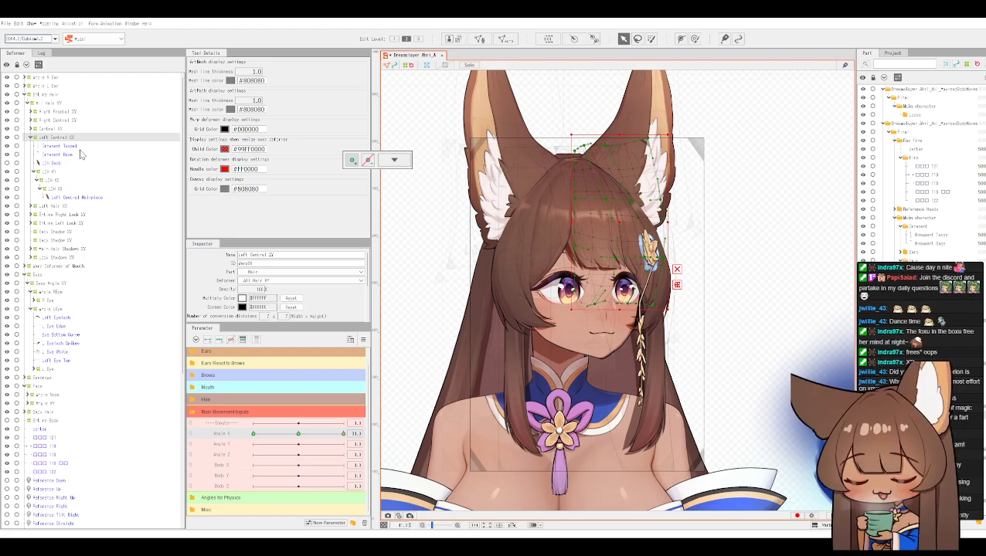
Step: Undo the ornament's parenting until Ornament Tassel and Ornament Base are back at the root of the hierarchy
key(ctrl+z)
key(ctrl+z)
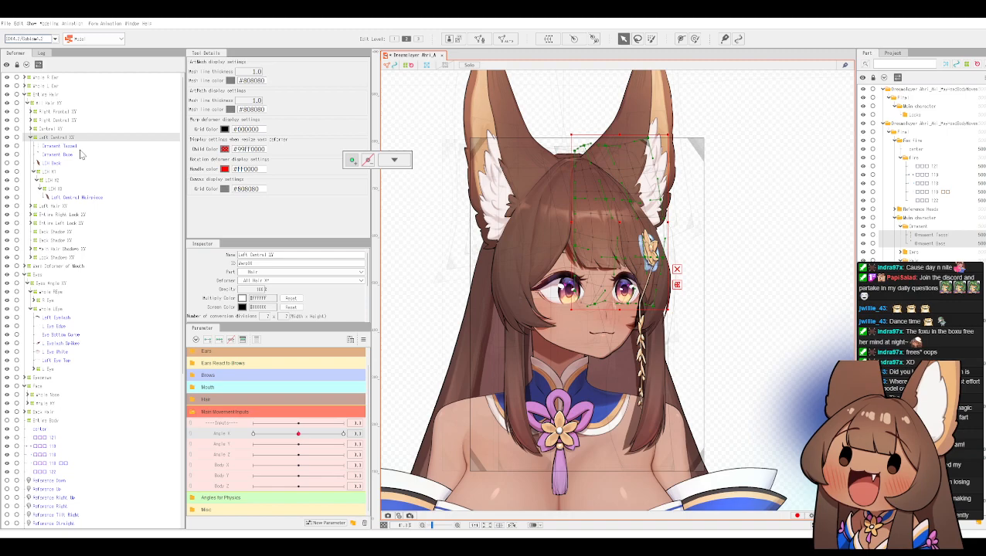
key(ctrl+y)
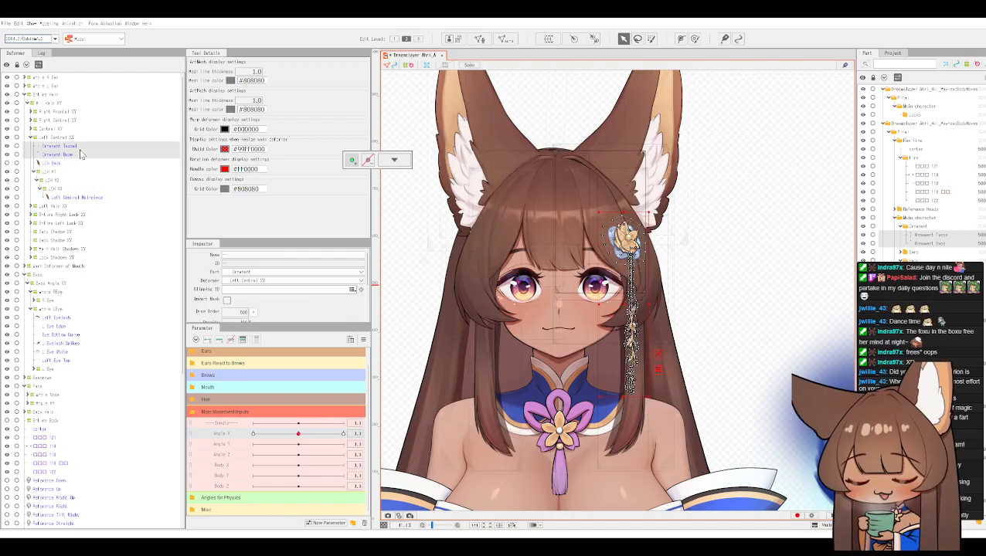
key(ctrl+y)
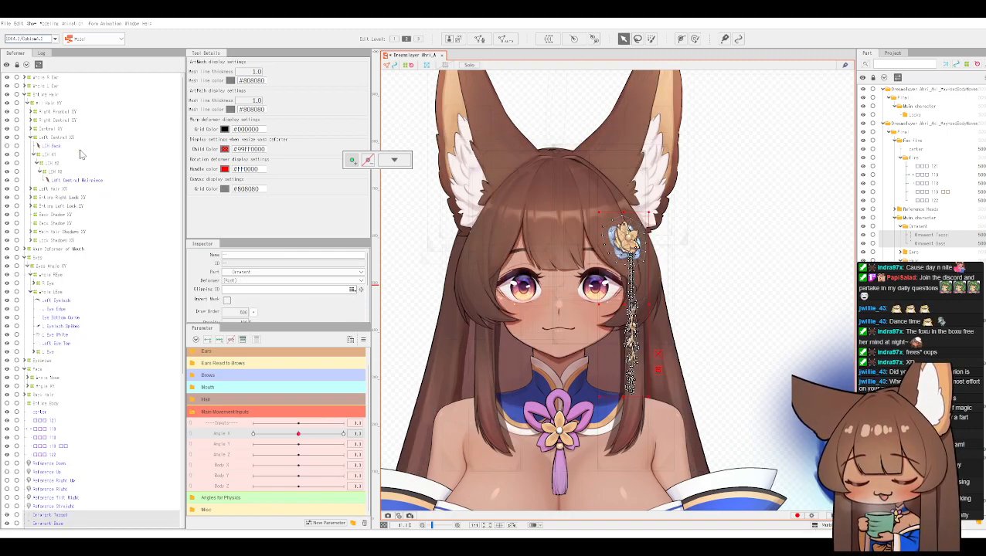
Step: Examine the All Hair XY deformer's extent and look through the hierarchy for the unparented ornament meshes
scroll(81, 160, down, 5)
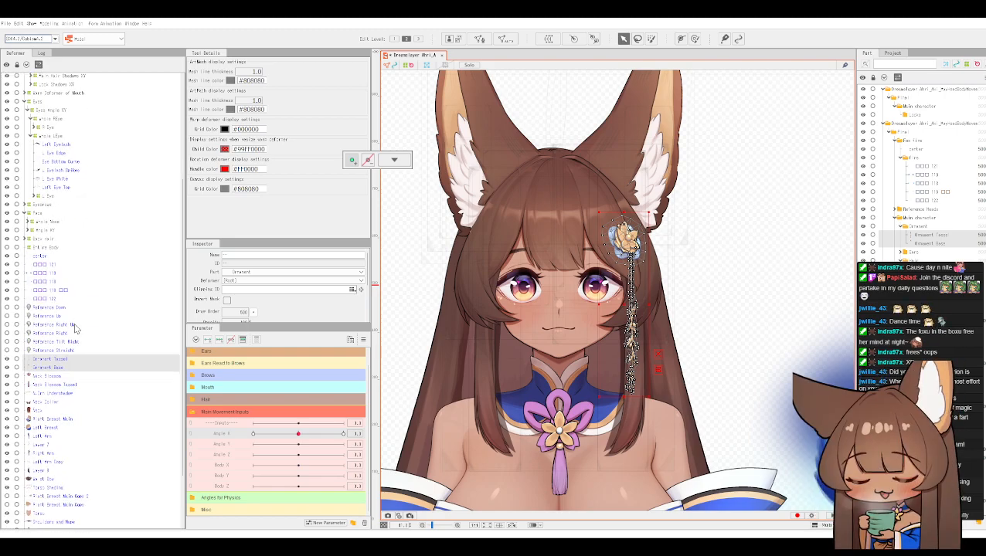
scroll(75, 333, up, 1)
scroll(75, 340, up, 4)
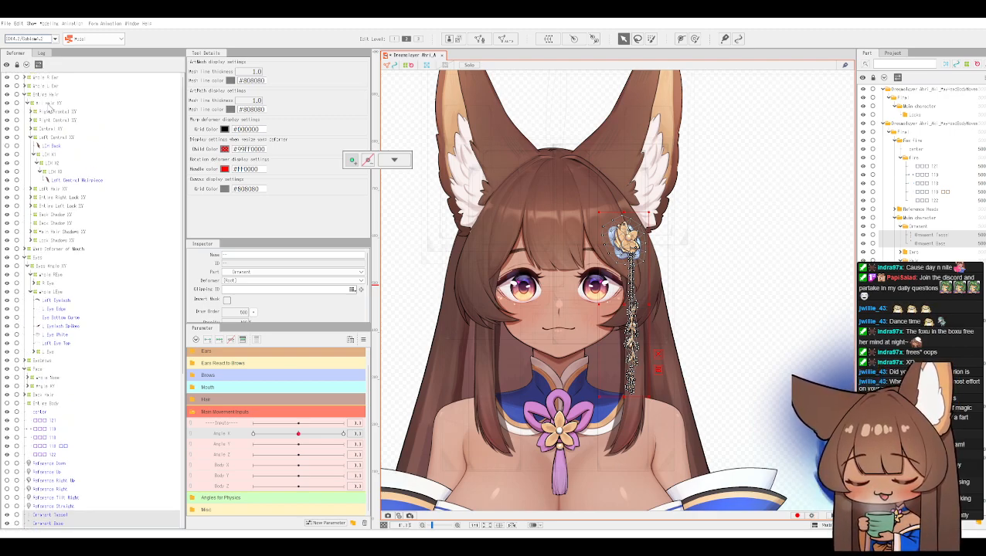
click(50, 104)
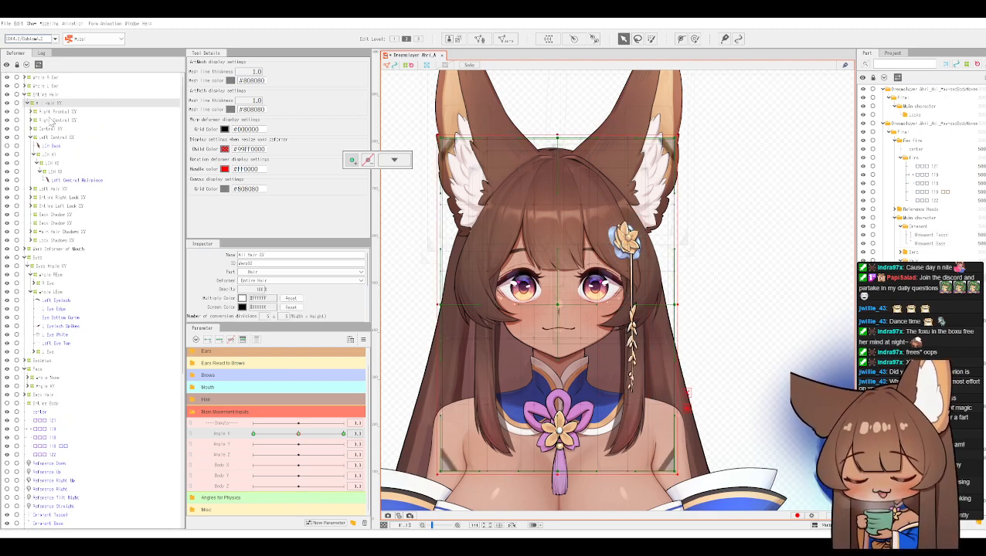
scroll(63, 161, down, 1)
scroll(63, 177, down, 4)
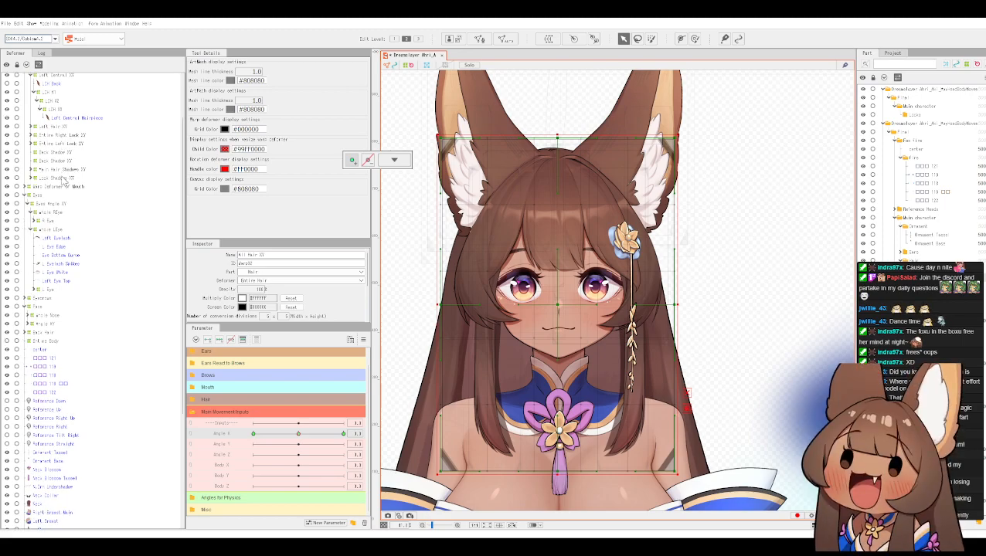
scroll(70, 363, up, 1)
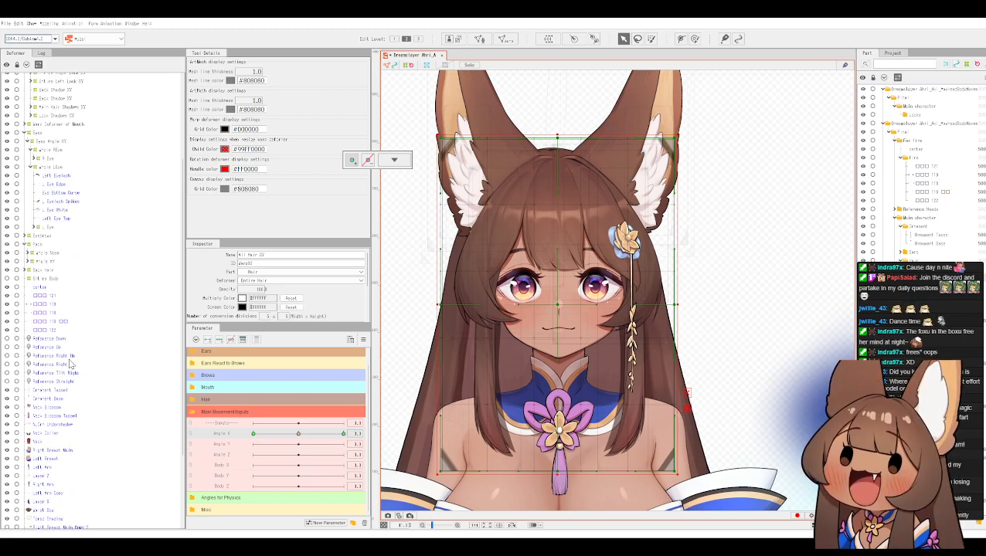
scroll(69, 364, up, 1)
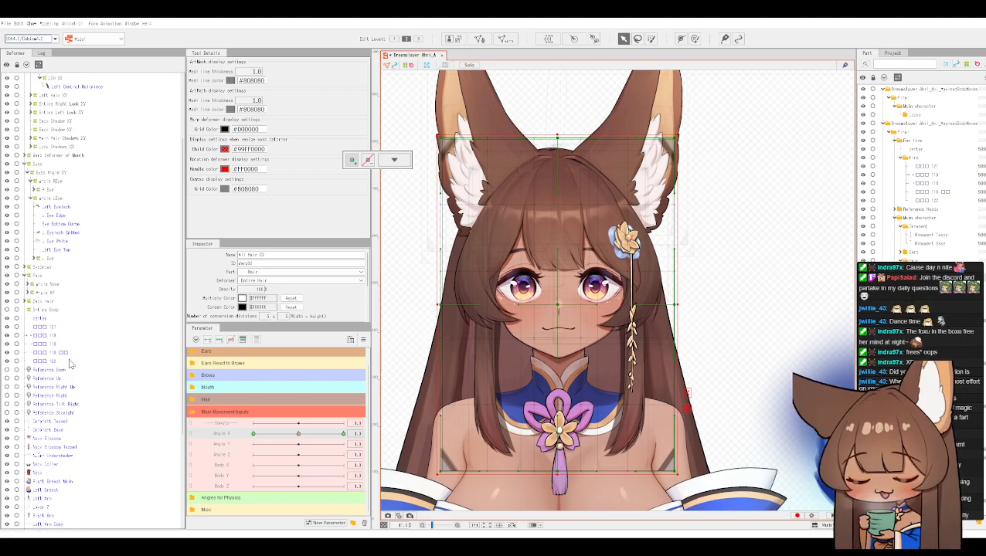
scroll(69, 363, down, 4)
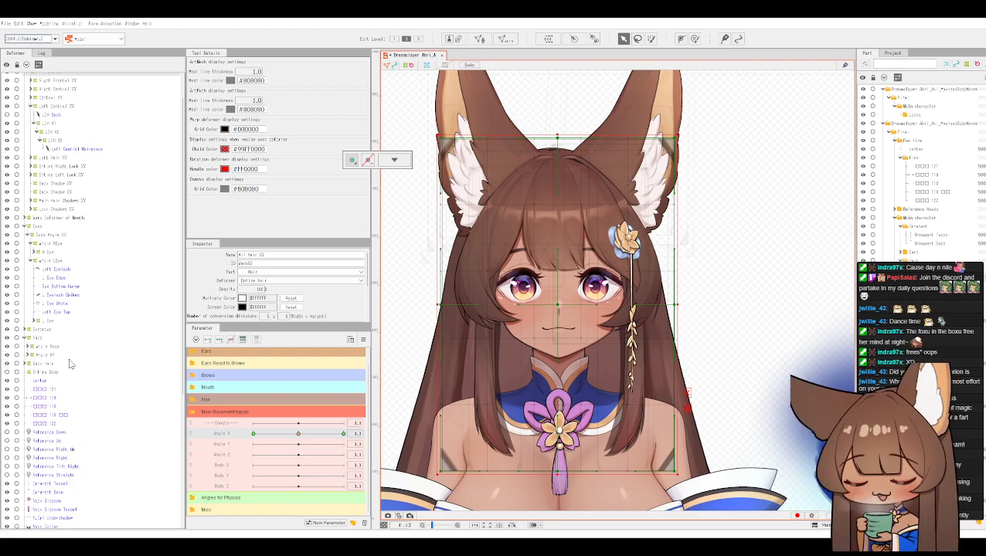
scroll(69, 362, down, 1)
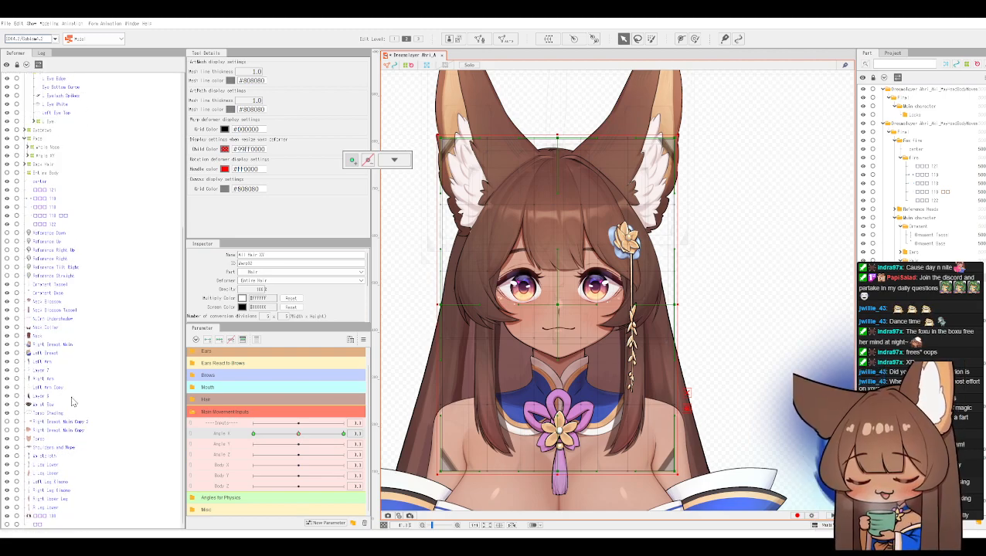
Step: Parent Ornament Tassel and Ornament Base to the All Hair XY deformer
click(51, 292)
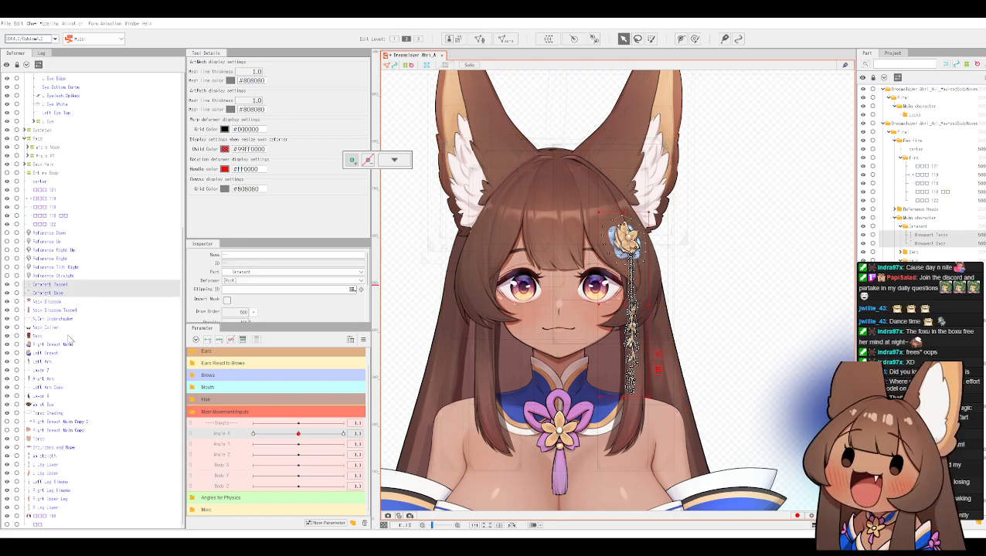
scroll(69, 351, up, 6)
drag(66, 475, 85, 79)
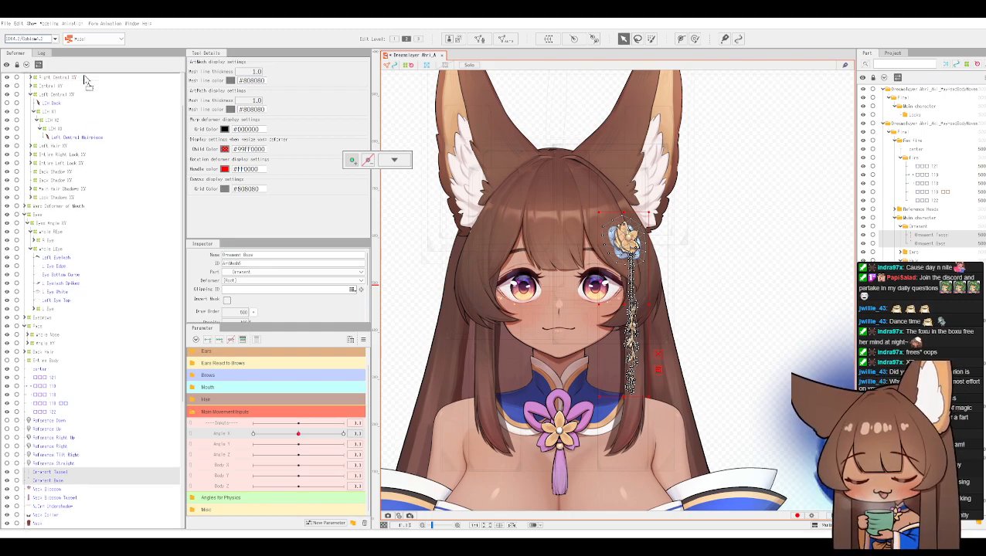
scroll(85, 80, up, 2)
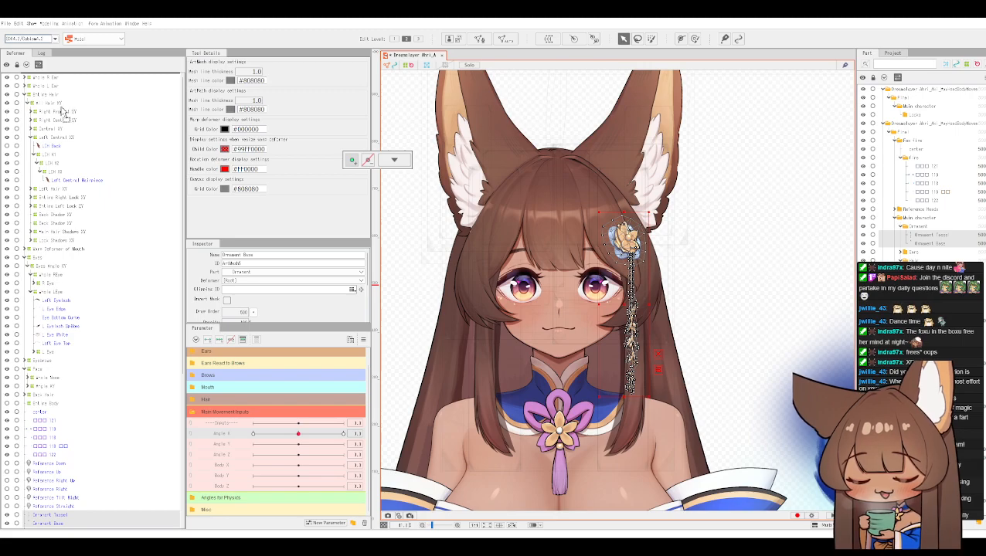
drag(62, 112, 62, 112)
Step: Turn Angle X to its maximum with selection outlines hidden to check how the ornament follows All Hair XY
drag(300, 438, 375, 438)
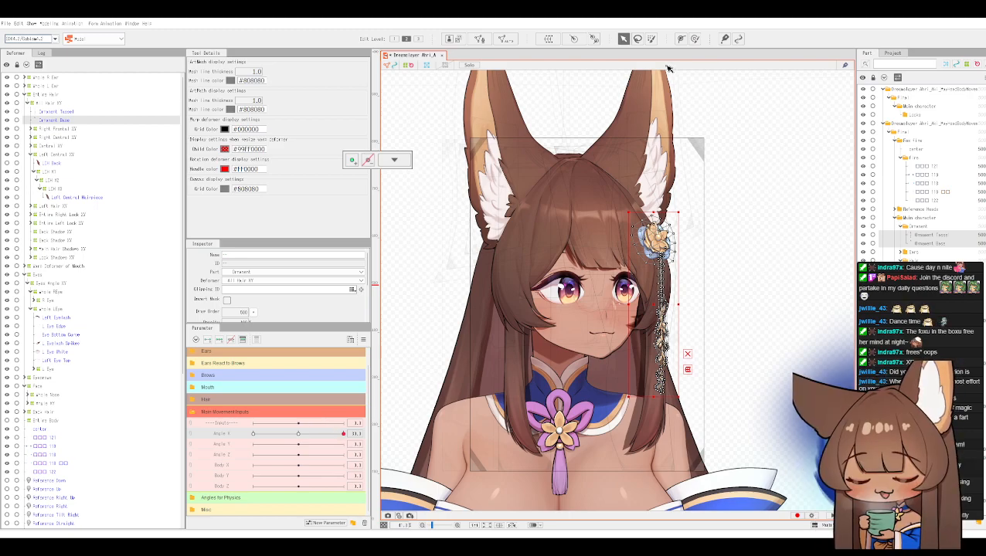
key(ctrl+h)
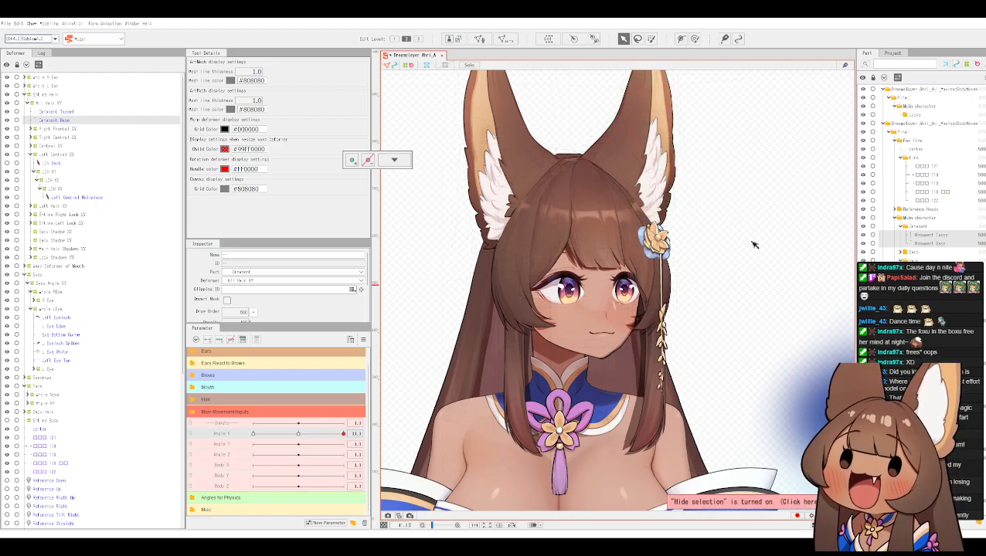
click(62, 112)
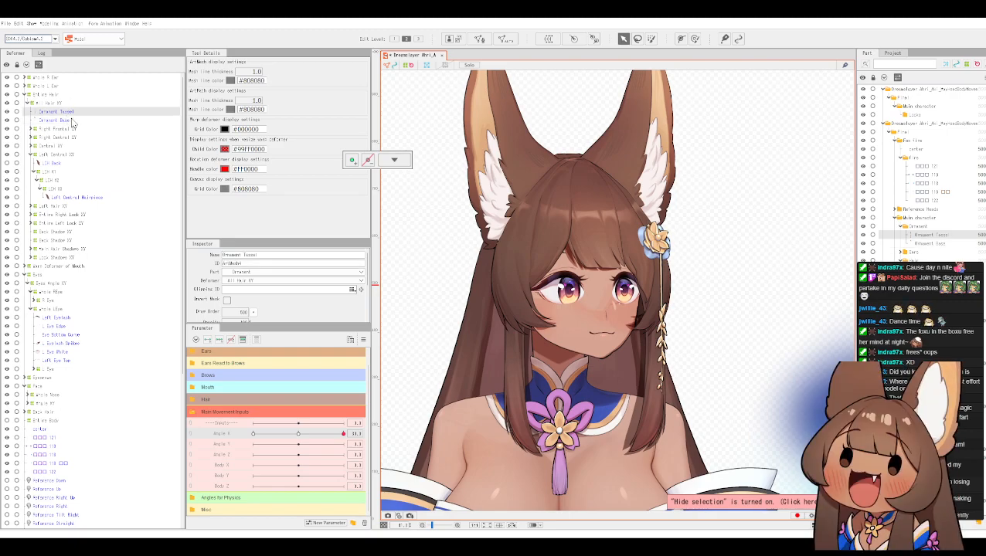
Step: Wrap Ornament Tassel and Ornament Base in a warp deformer named Ornament XY, reset Angle X to 0 and give the deformer three Angle X keys
ctrl+click(62, 121)
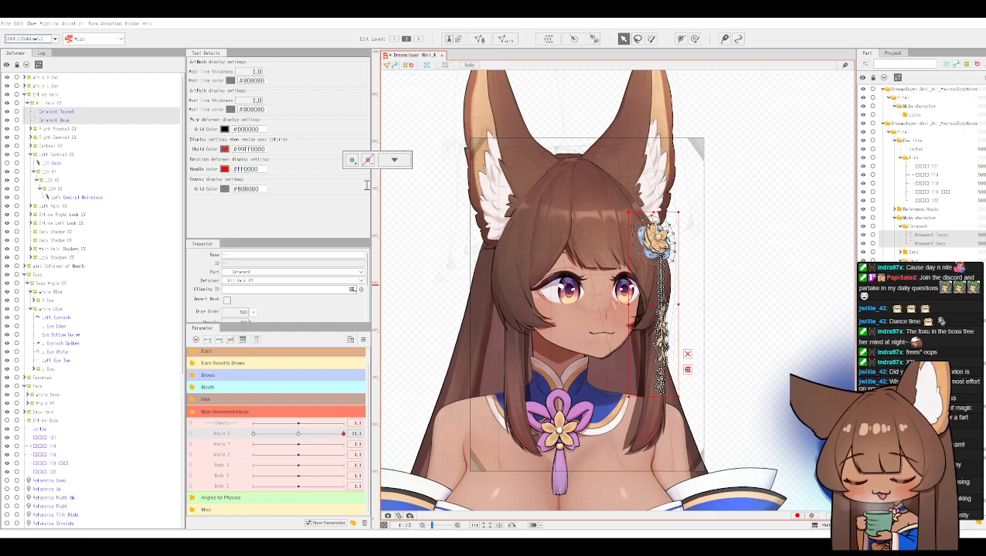
click(346, 299)
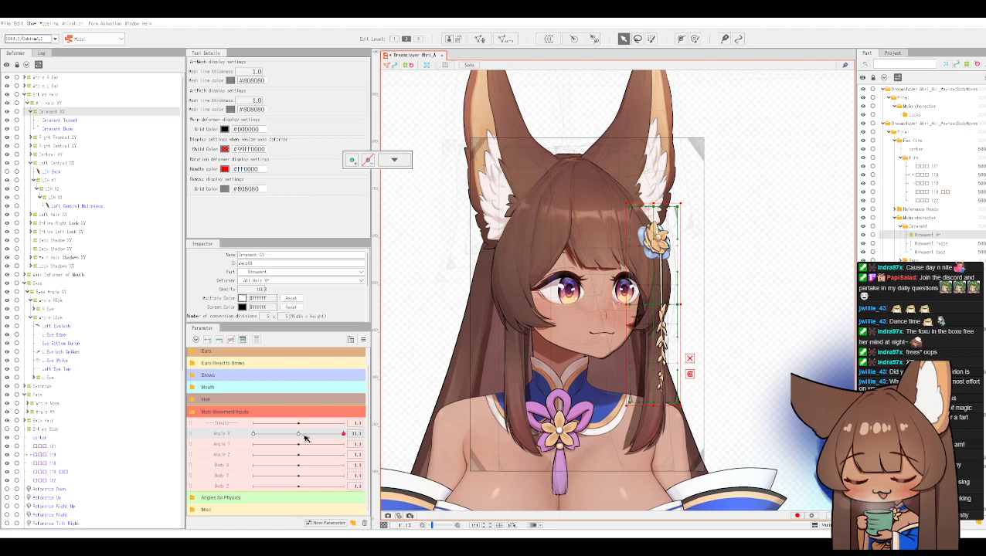
click(357, 434)
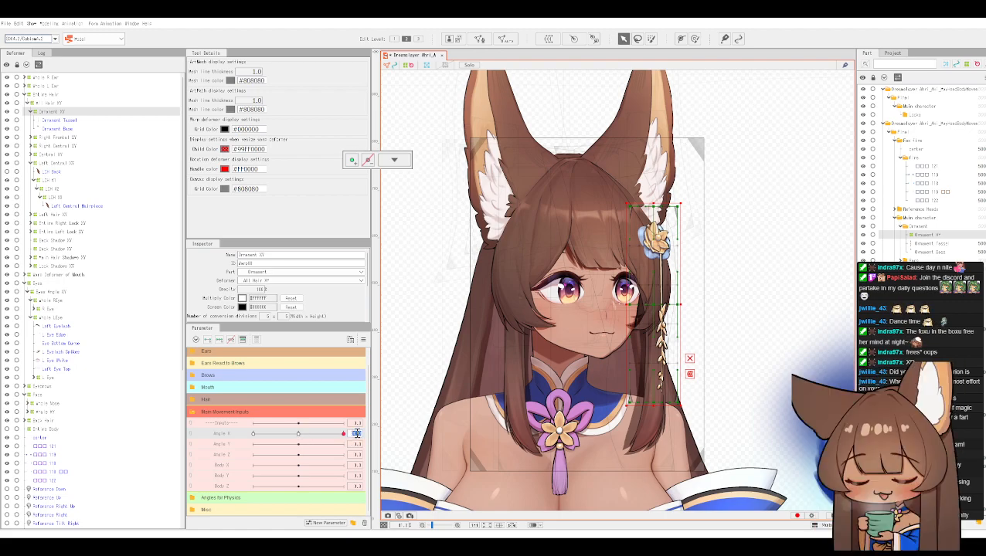
text(0)
key(Return)
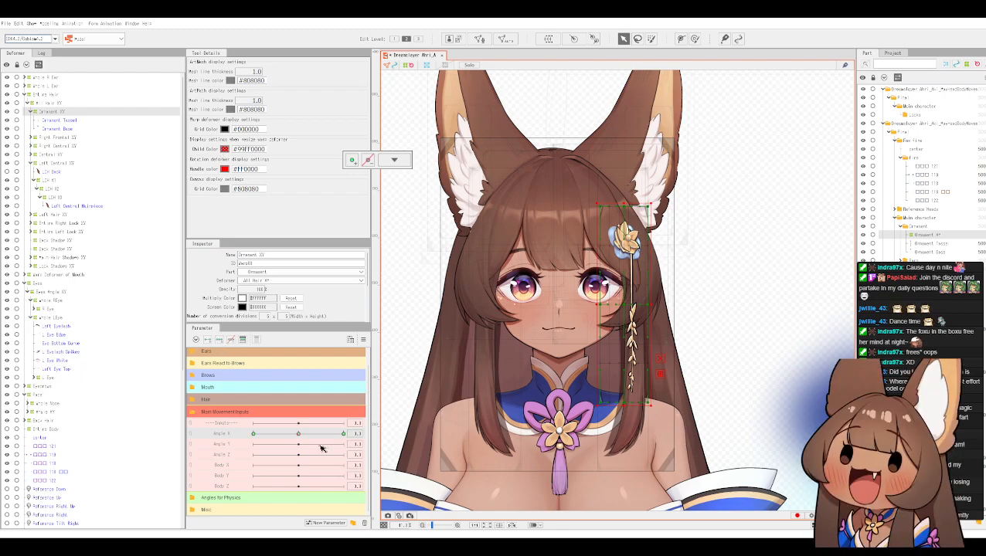
Step: At maximum Angle X, apply a temporary perspective deformation to Ornament XY, narrowing its upper end and pulling it inward against the hair
drag(301, 434, 449, 444)
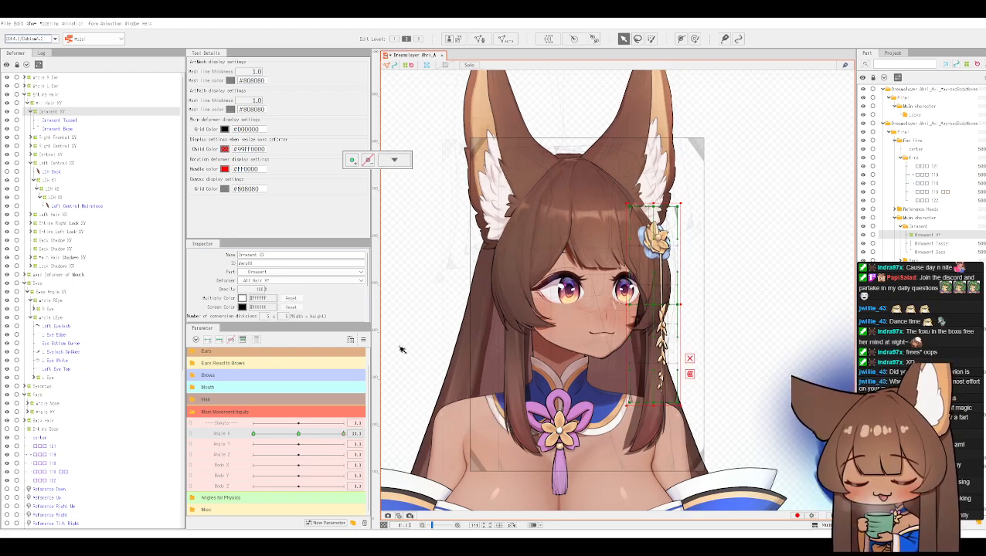
click(49, 24)
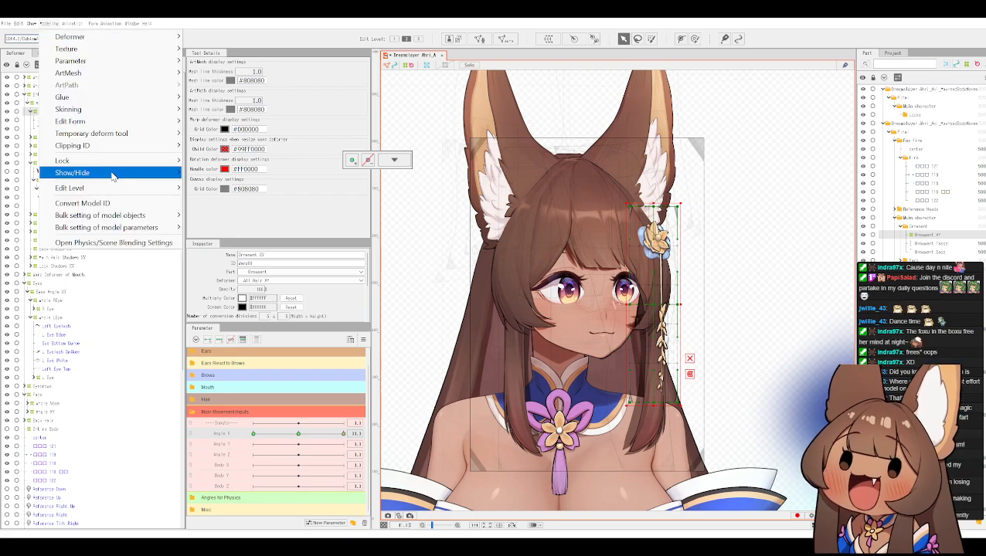
mouse_move(107, 134)
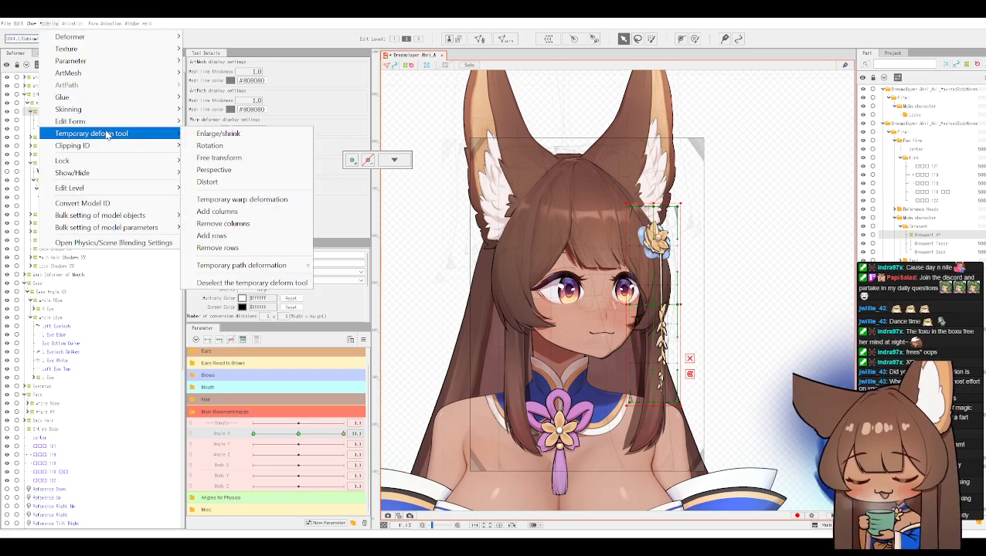
click(269, 178)
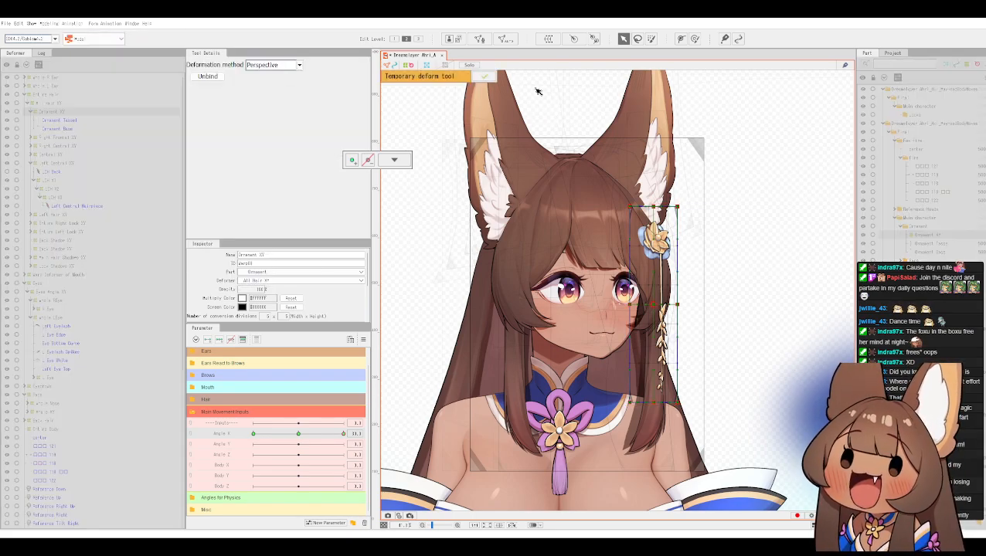
drag(678, 207, 633, 206)
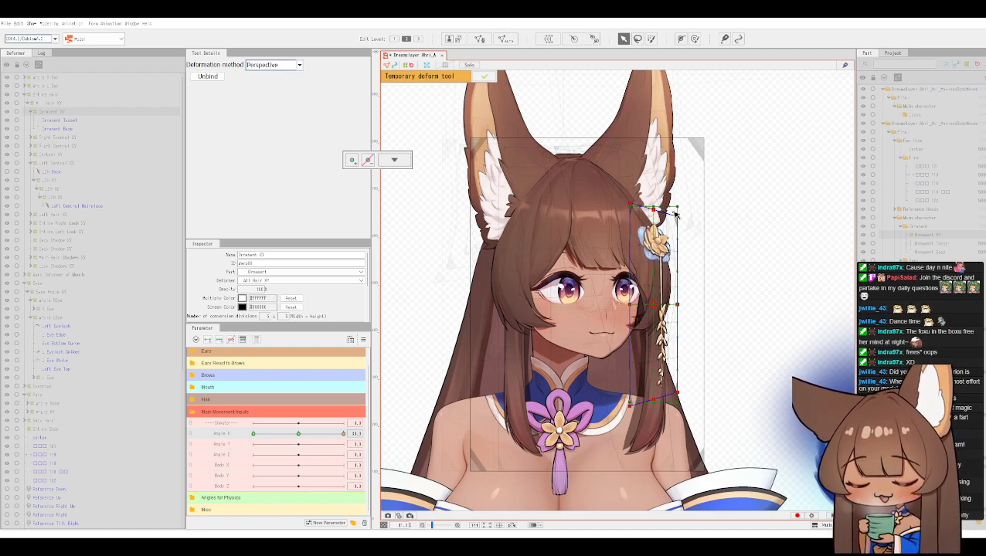
drag(680, 223, 648, 211)
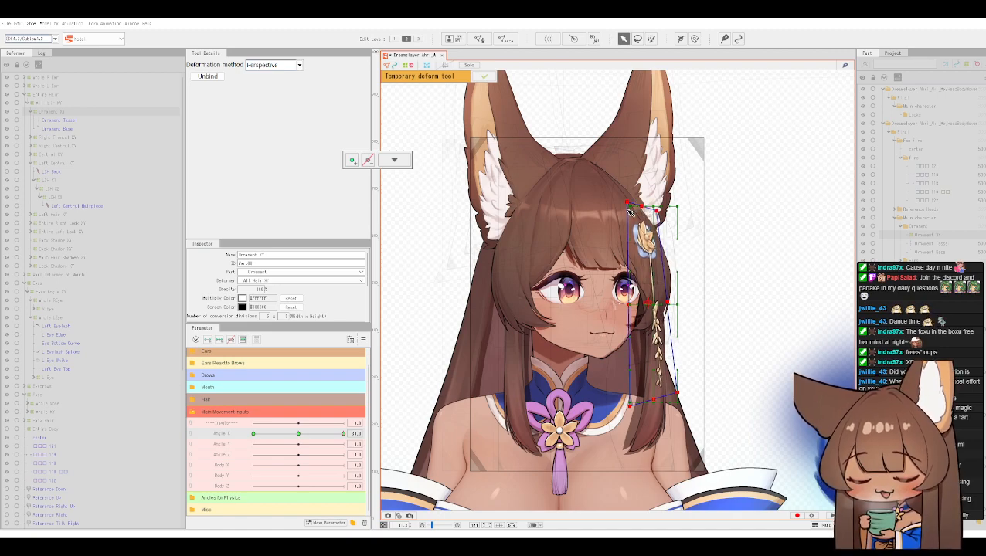
drag(628, 204, 624, 204)
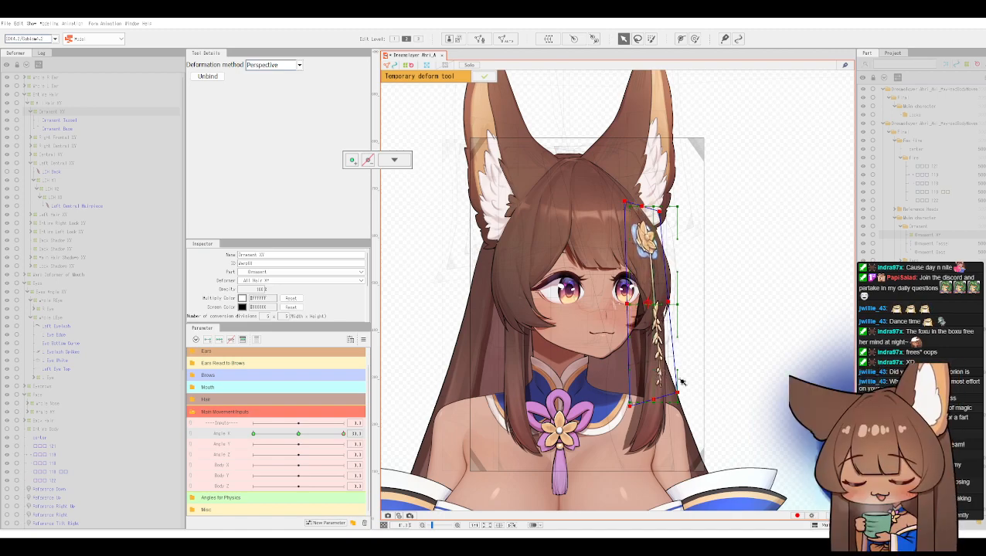
drag(679, 392, 675, 393)
drag(625, 203, 628, 209)
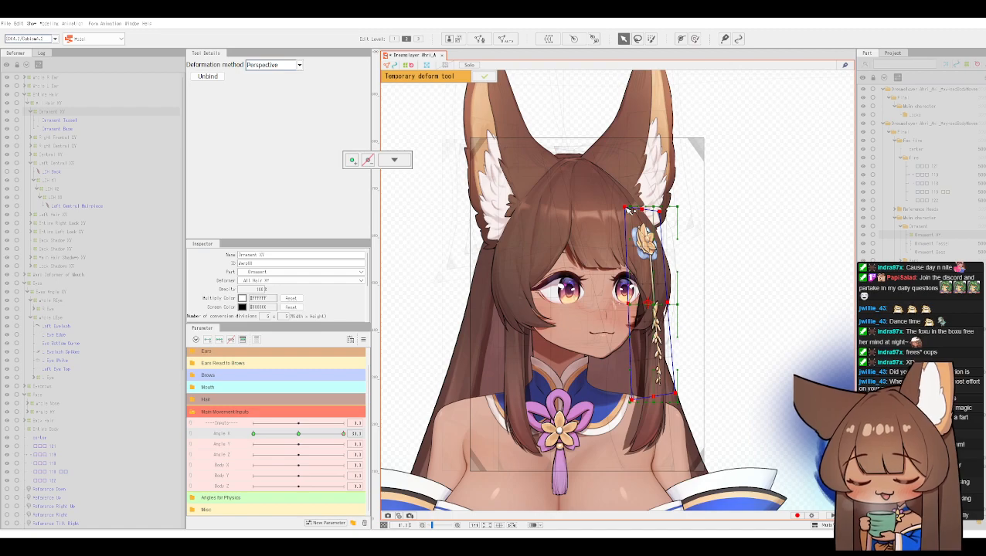
drag(666, 213, 664, 213)
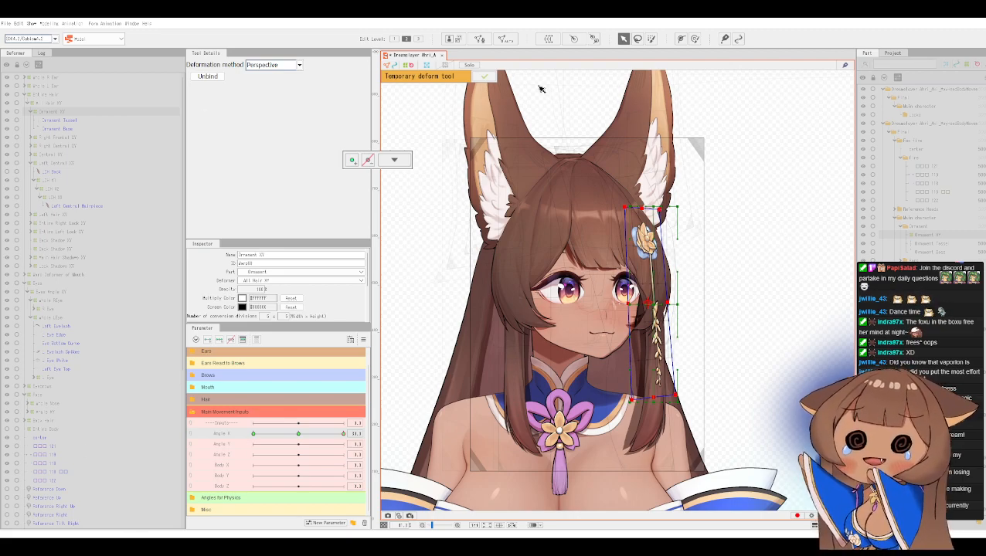
click(490, 77)
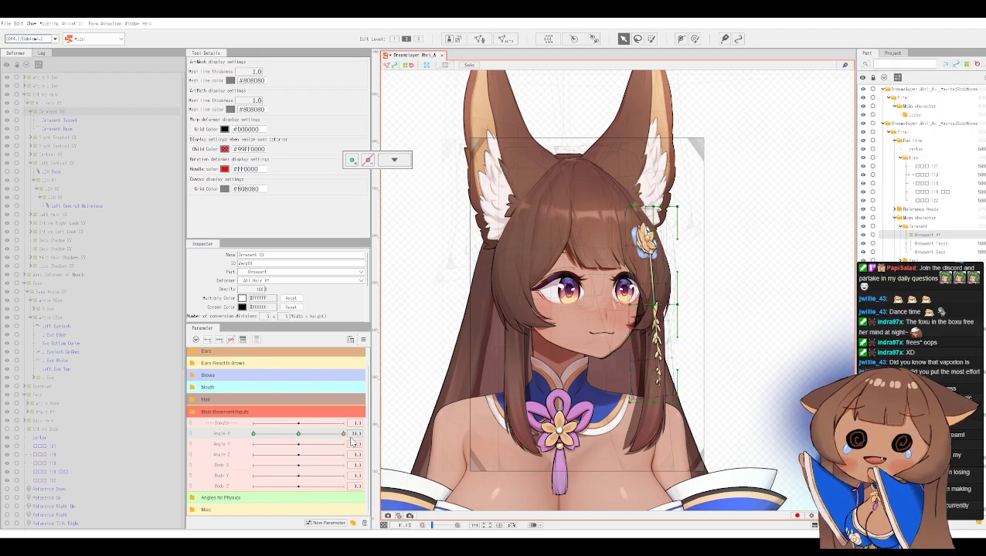
Step: Sweep Angle X between neutral and maximum to check how the ornament turns with the head
drag(344, 433, 300, 438)
click(300, 435)
click(343, 434)
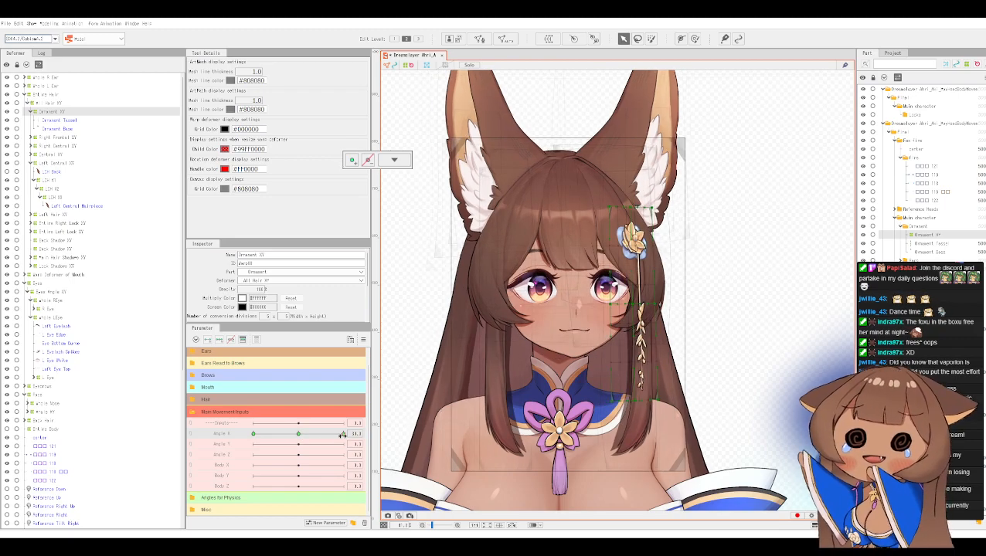
click(300, 437)
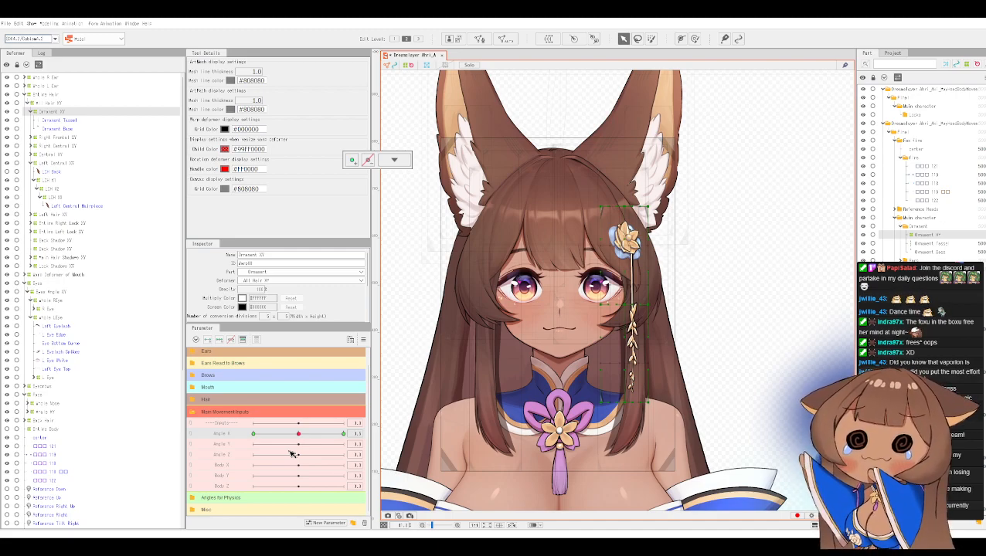
key(b)
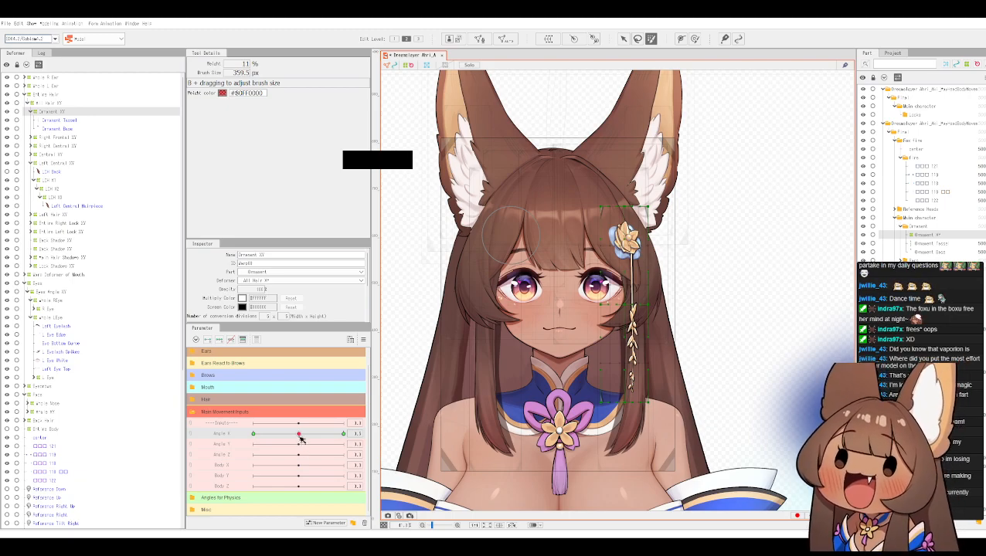
drag(306, 438, 365, 440)
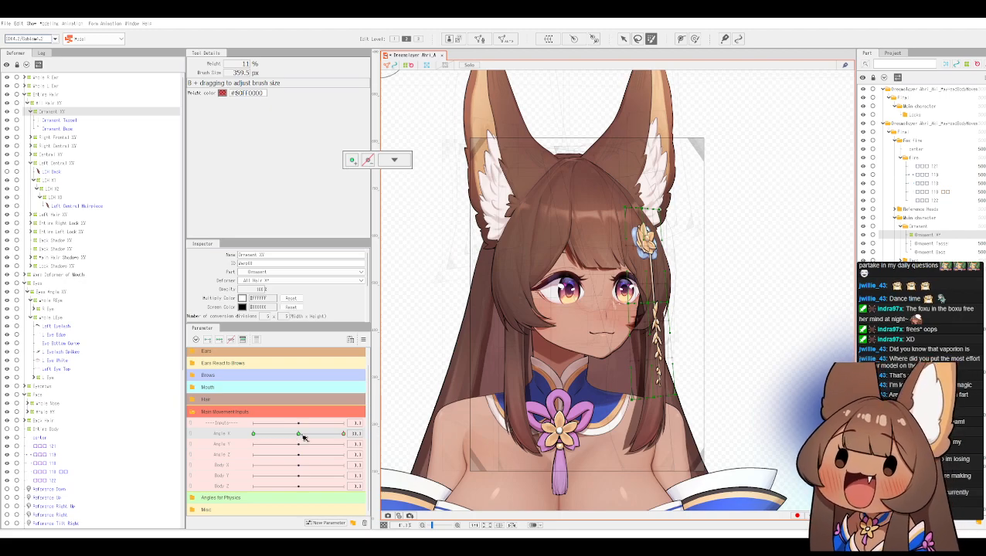
drag(302, 438, 300, 437)
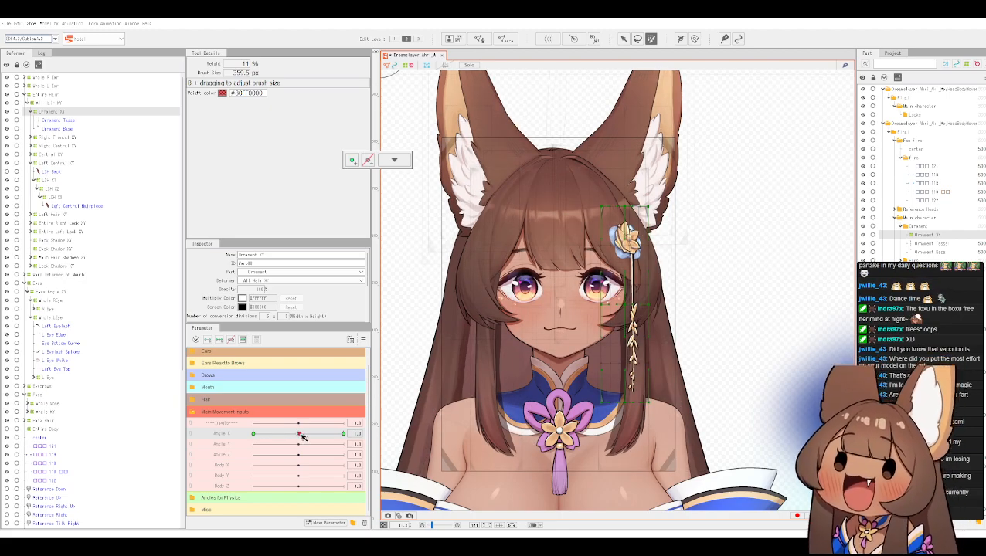
Step: Open the Hair parameter group and try keying Ornament Tassel at three points on Hair X1, previewing it at the maximum
click(199, 415)
click(199, 418)
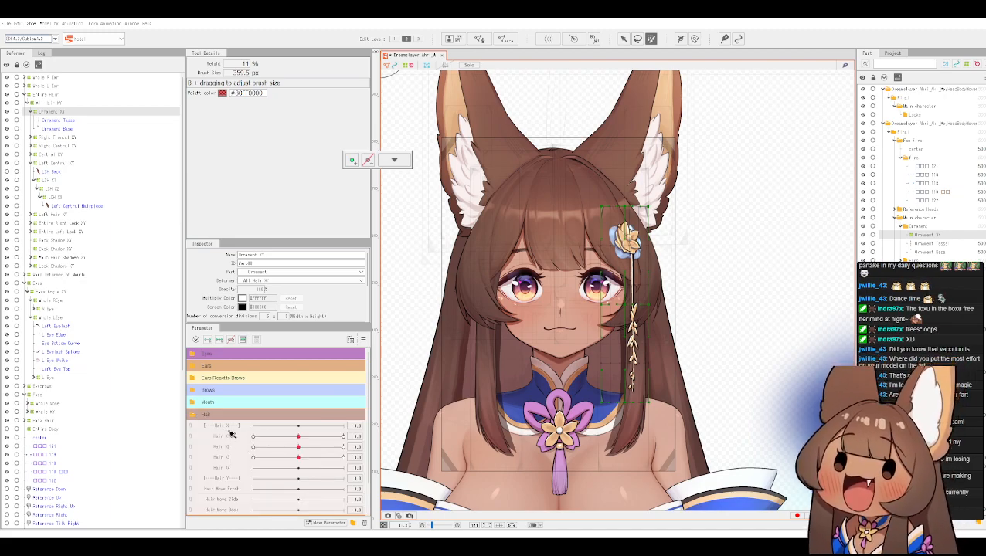
click(61, 121)
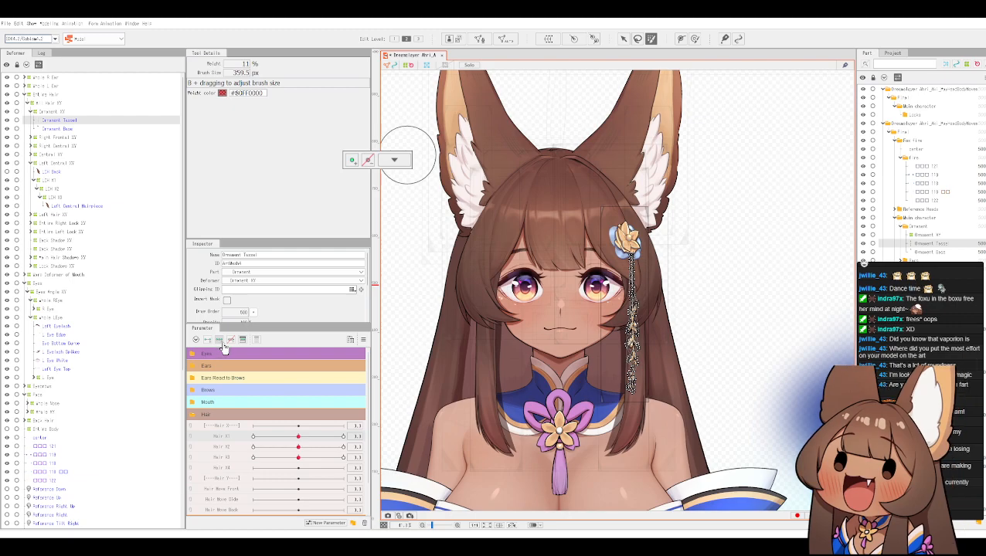
click(299, 438)
drag(299, 439, 359, 435)
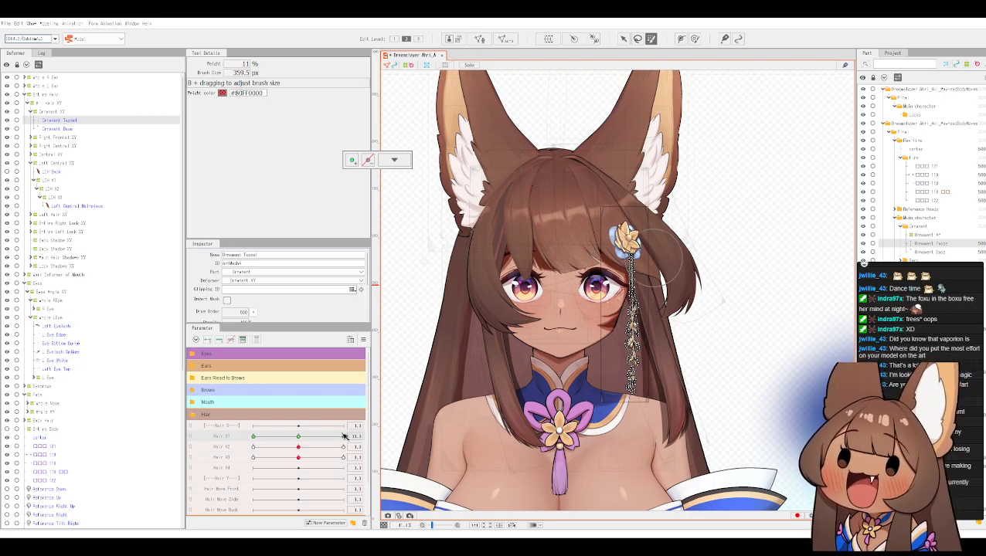
key(ctrl+h)
key(ctrl+h)
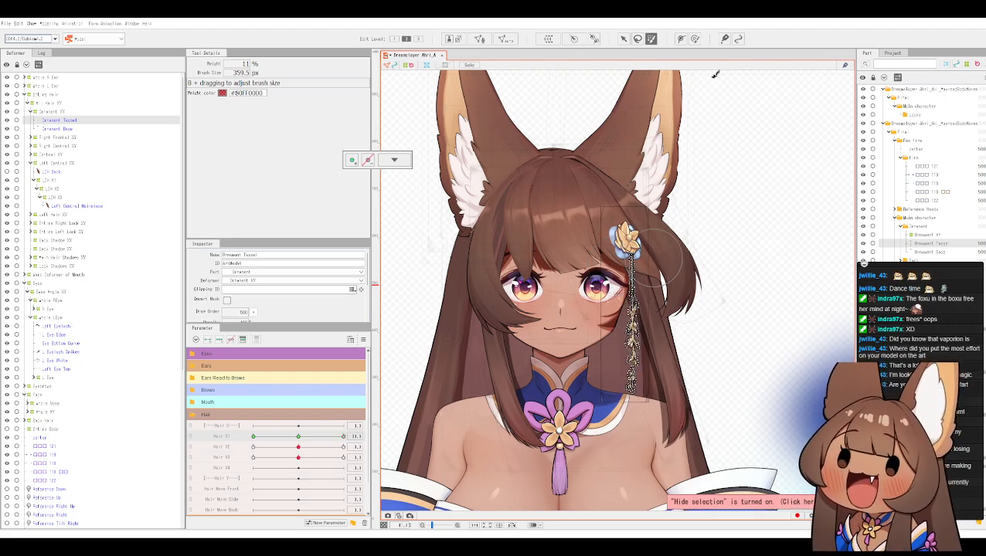
click(87, 112)
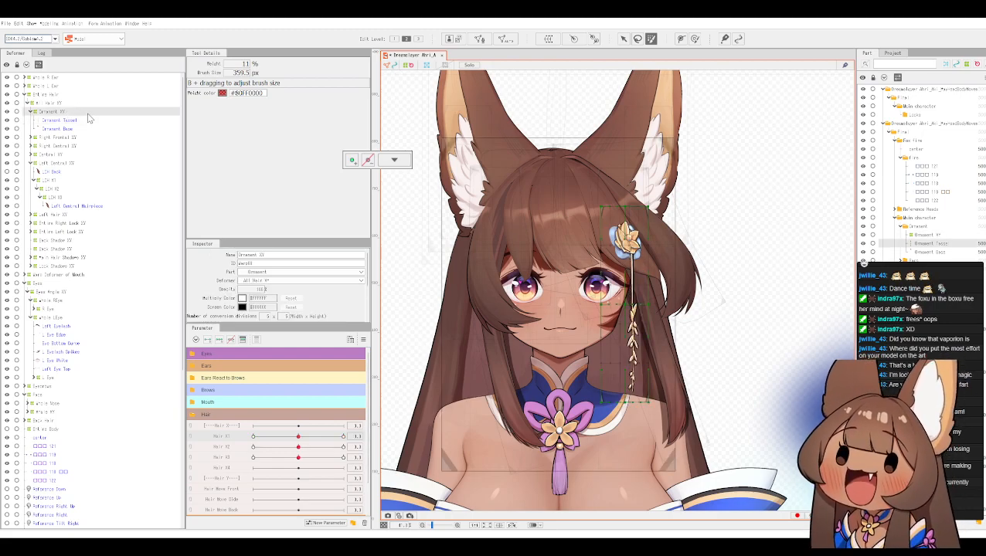
click(83, 121)
Step: Key Ornament XY at three points on Hair X1 and shift it up and inward over the hair at the maximum
click(71, 112)
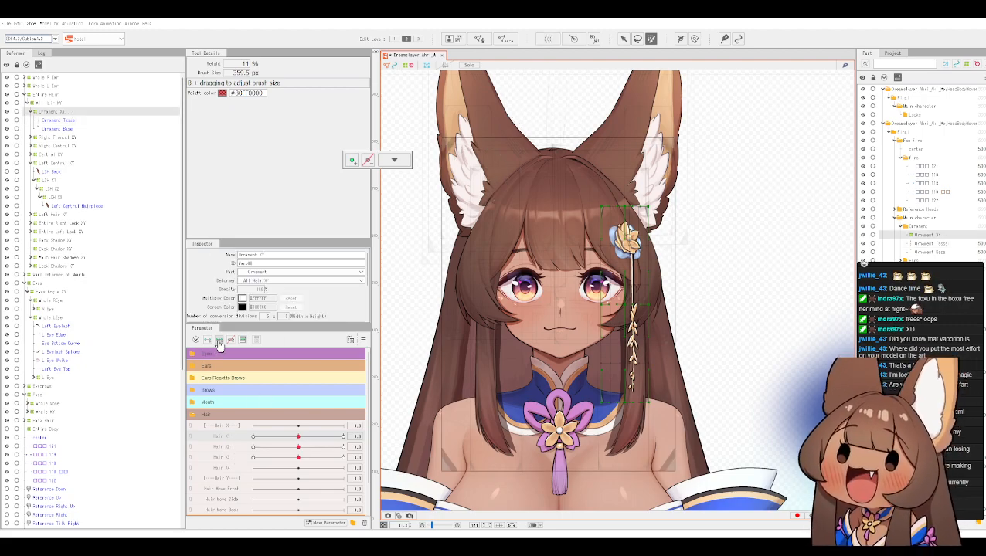
drag(304, 439, 455, 433)
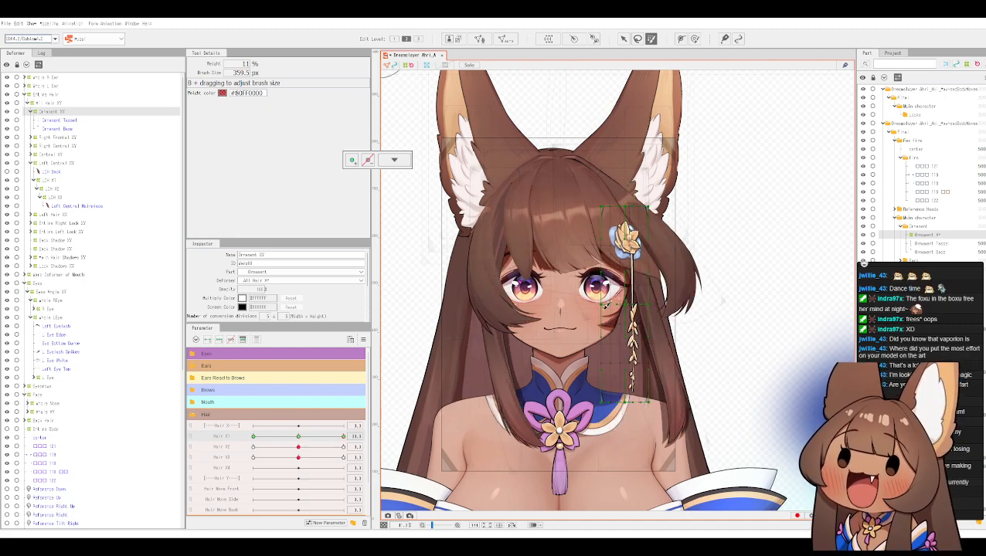
click(624, 40)
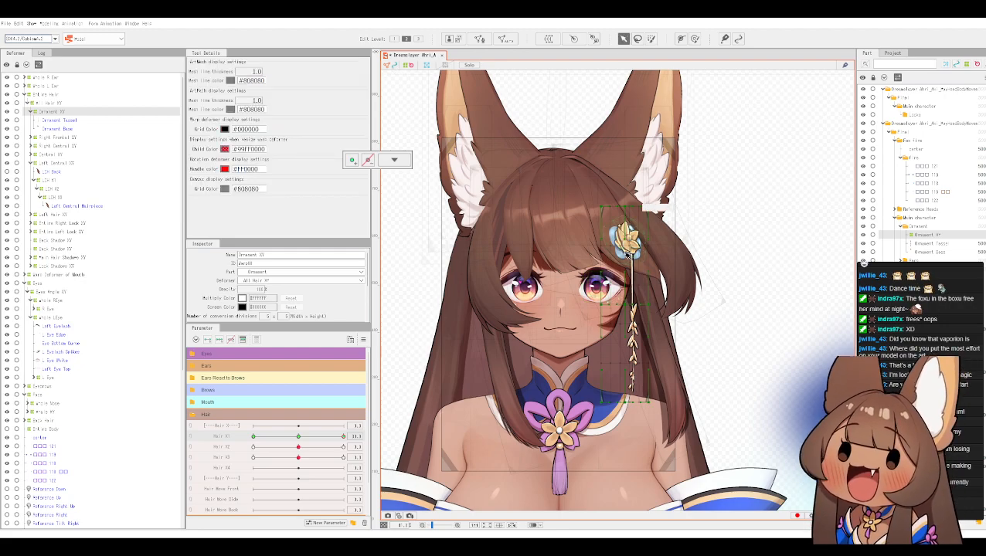
click(627, 237)
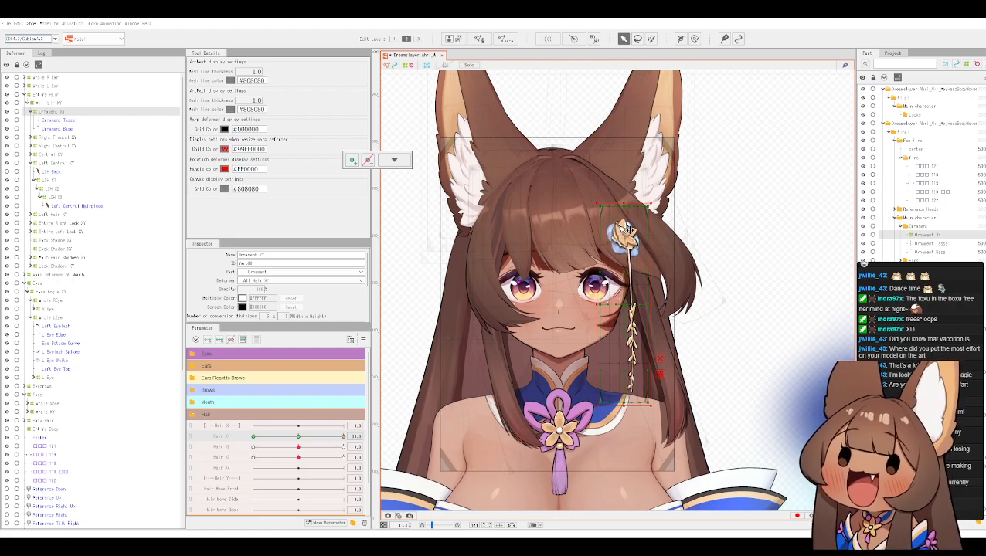
key(ctrl+z)
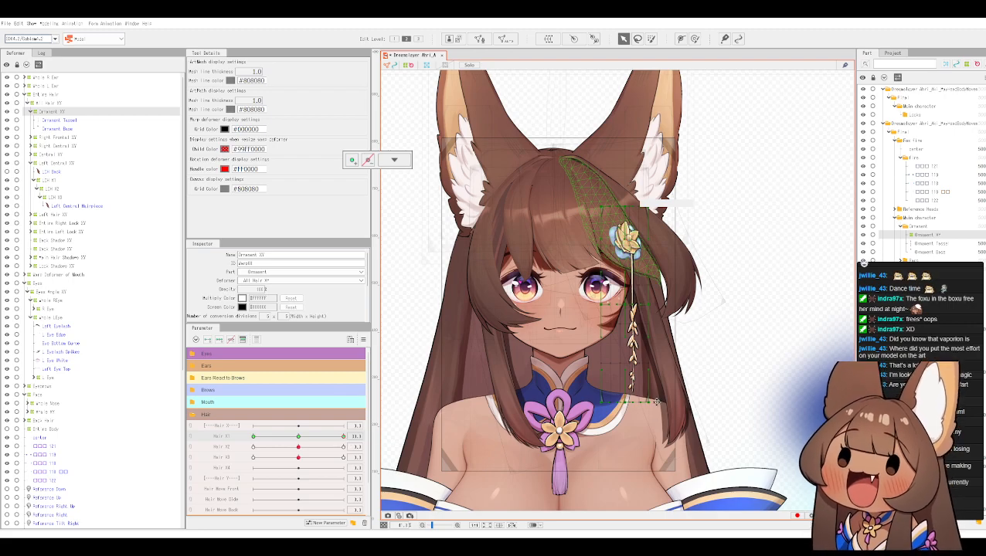
click(638, 317)
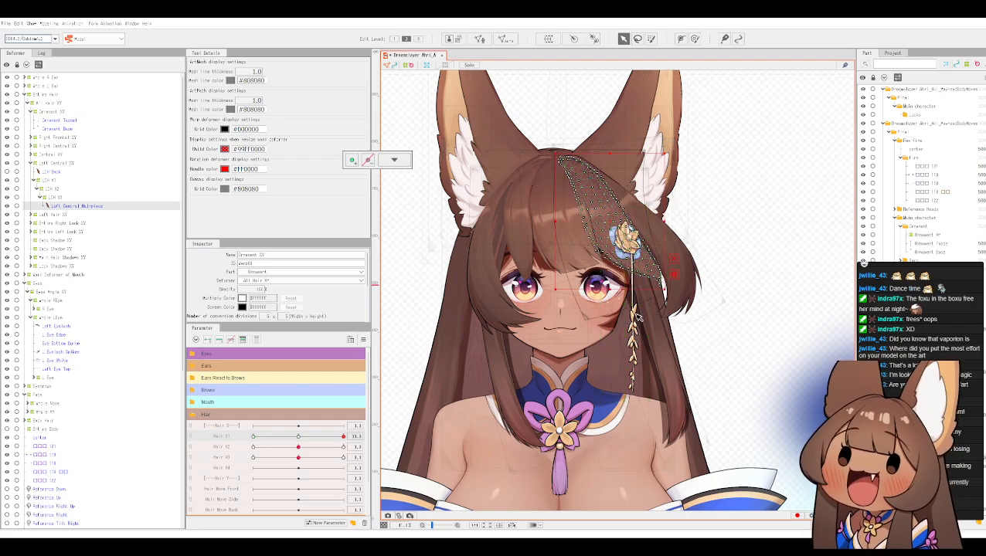
click(54, 111)
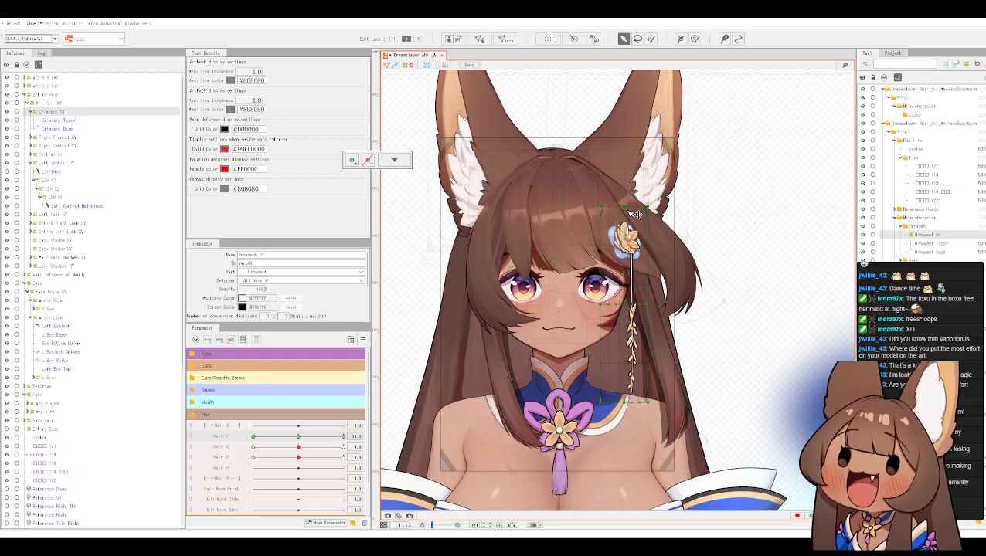
drag(625, 309, 617, 285)
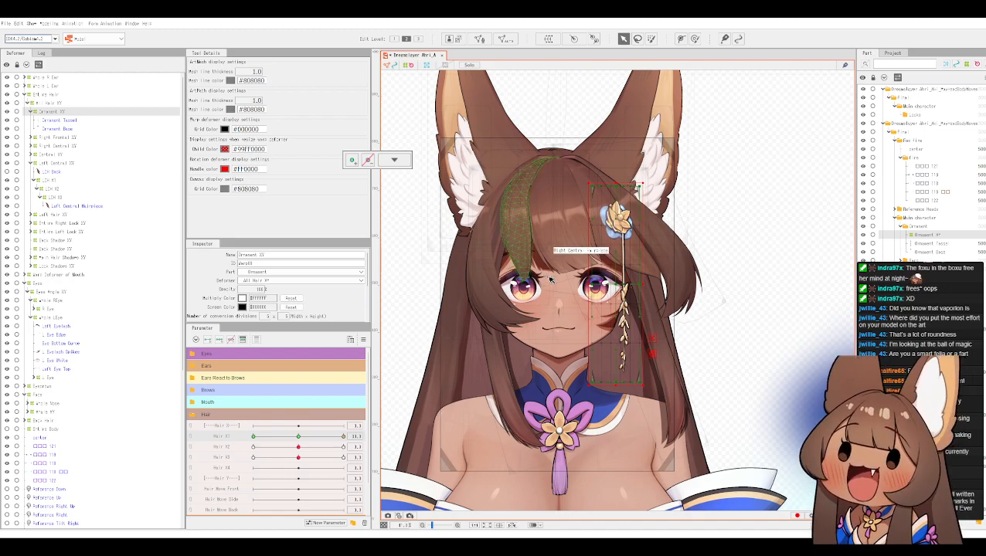
Step: Return Hair X1 to neutral and create a rotation deformer named Tassel Swing for Ornament Tassel under Ornament XY
click(58, 122)
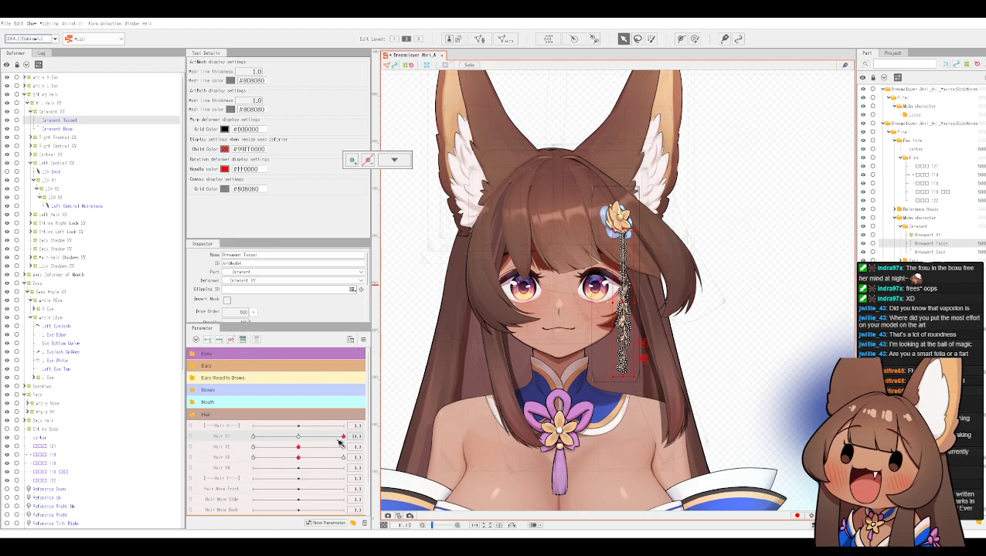
drag(330, 439, 374, 428)
drag(344, 437, 304, 439)
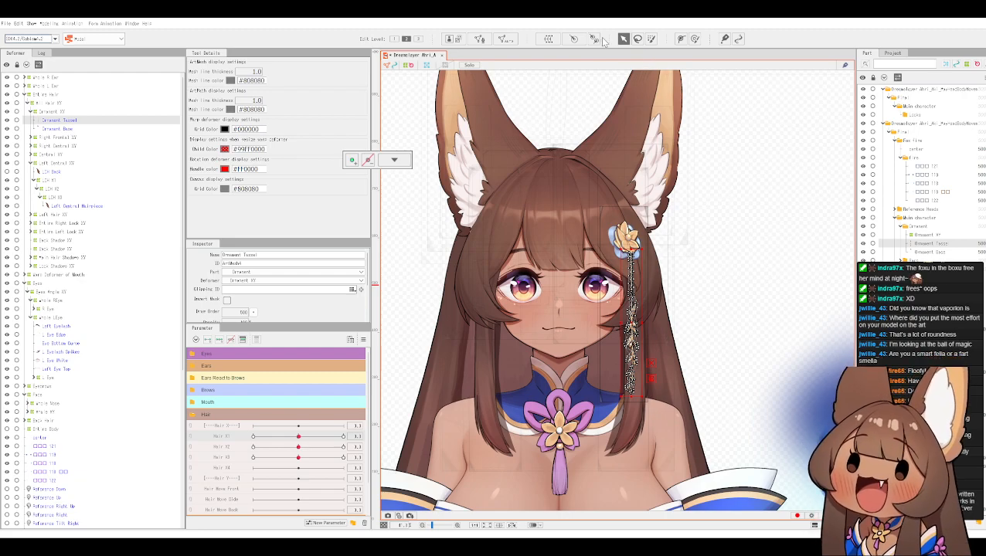
click(574, 42)
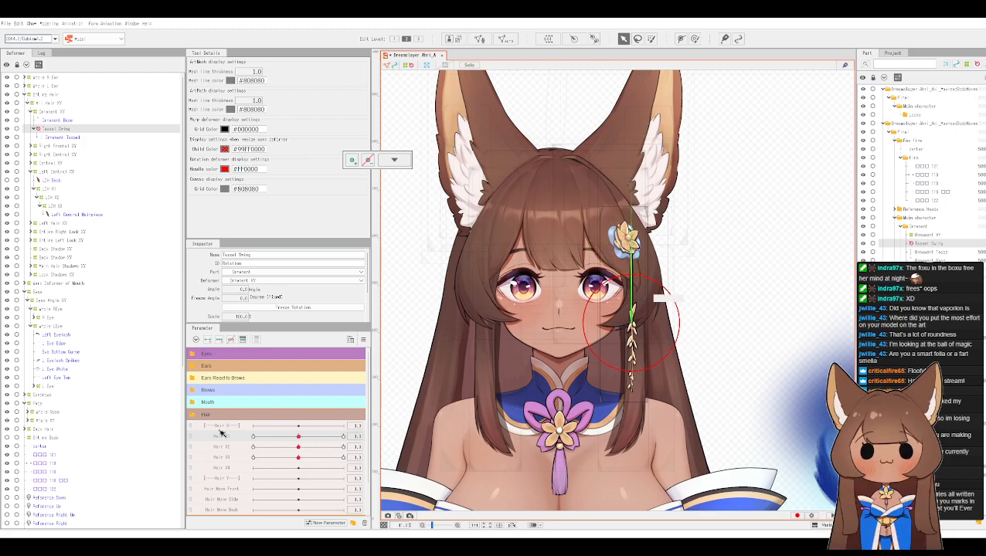
Step: Try keying the Tassel Swing rotation deformer at three points on Hair X1, then bring Hair X1 to its maximum
drag(299, 443, 312, 440)
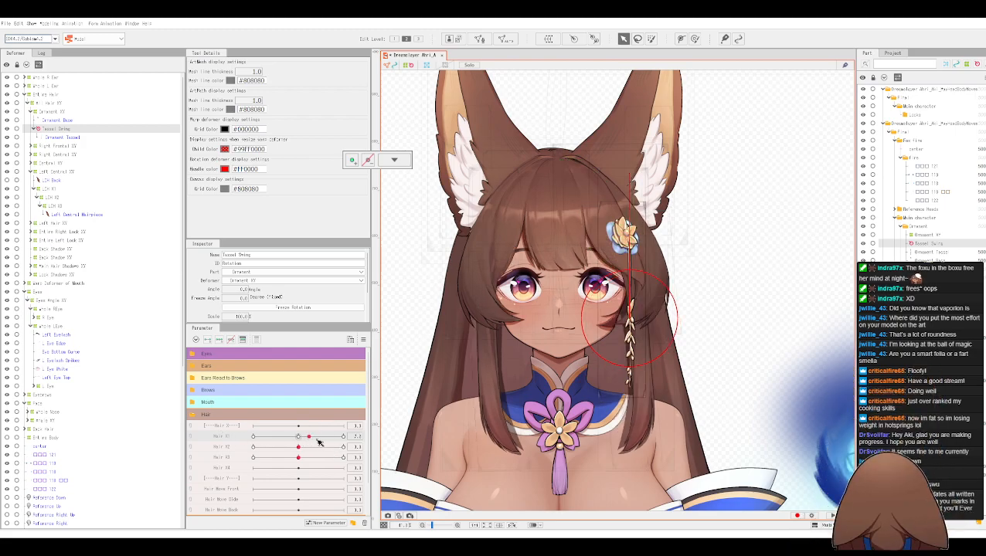
drag(410, 432, 423, 430)
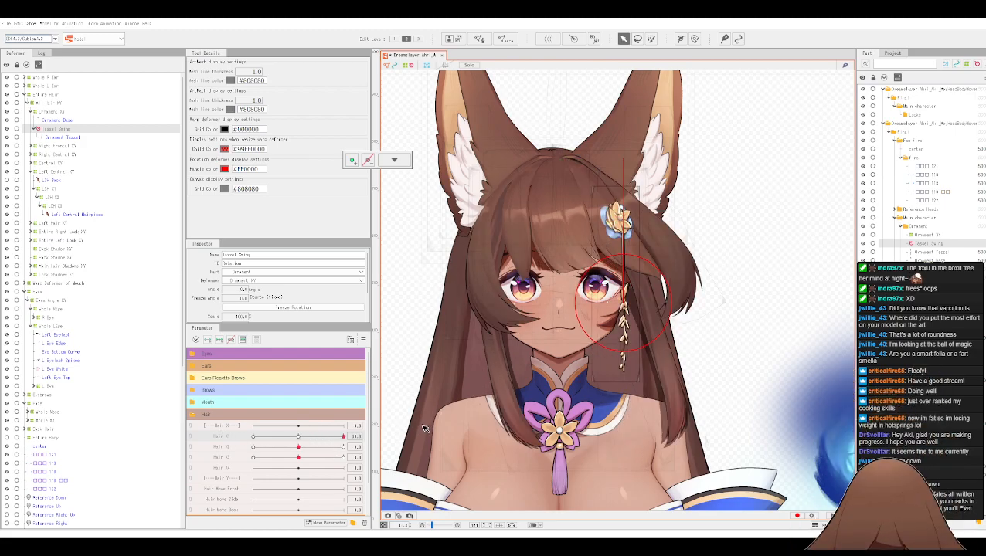
drag(301, 439, 355, 439)
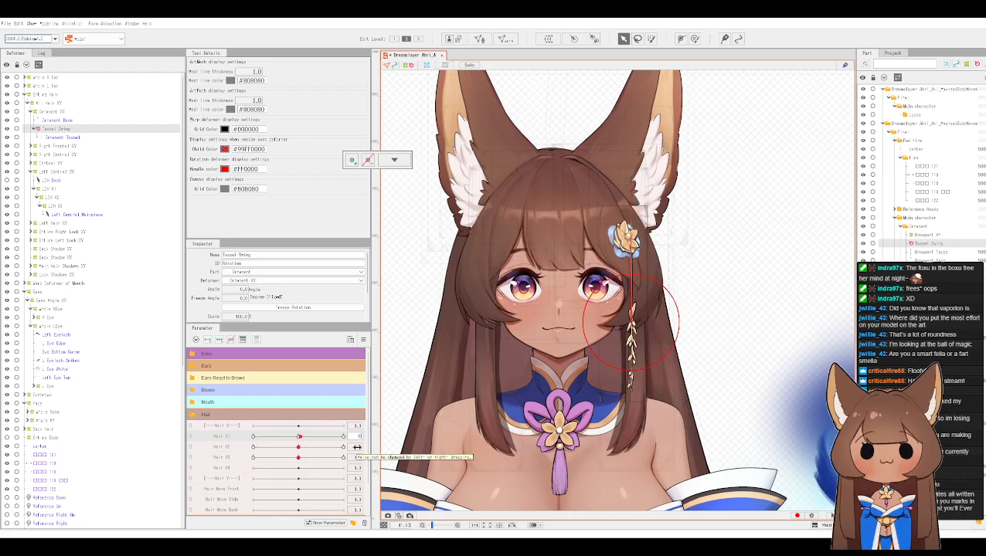
click(219, 341)
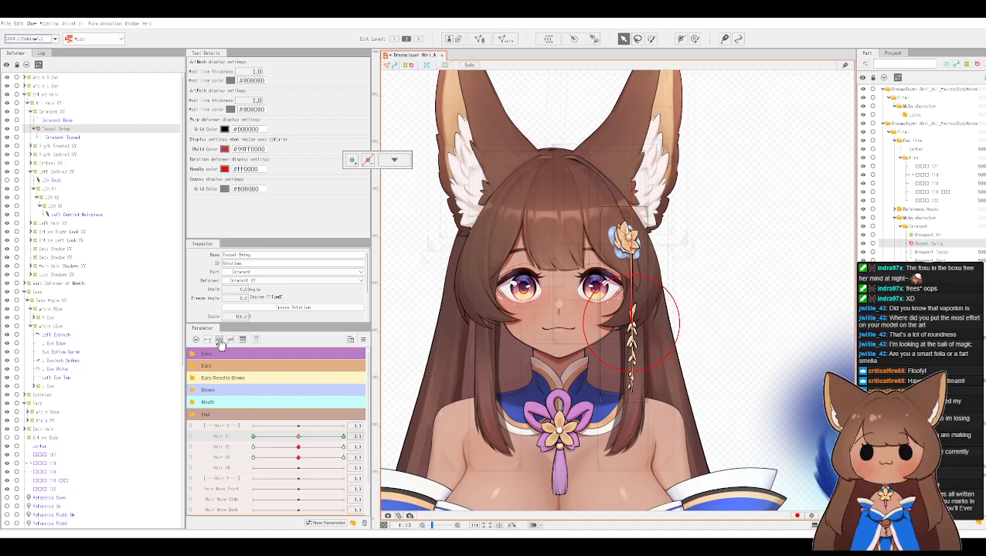
drag(300, 438, 414, 442)
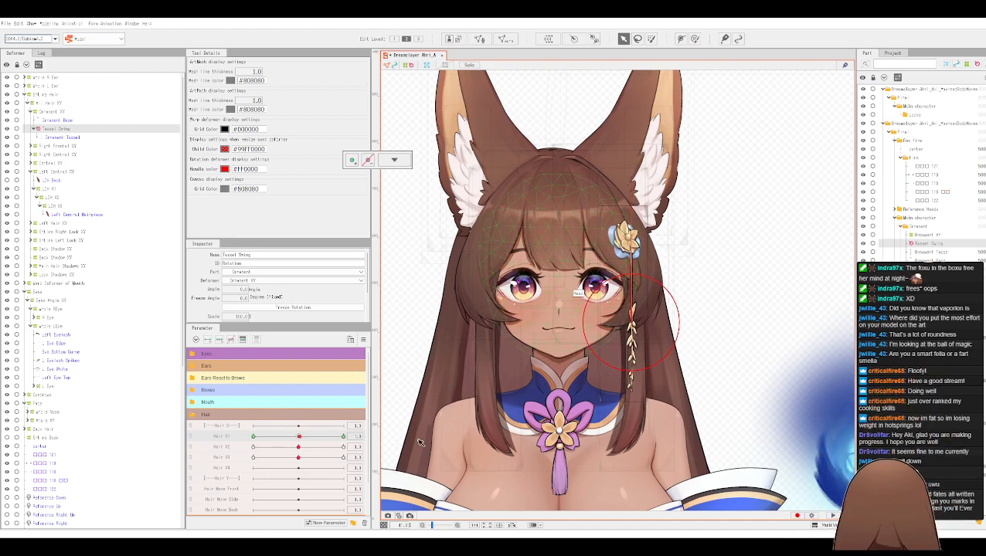
drag(540, 435, 562, 430)
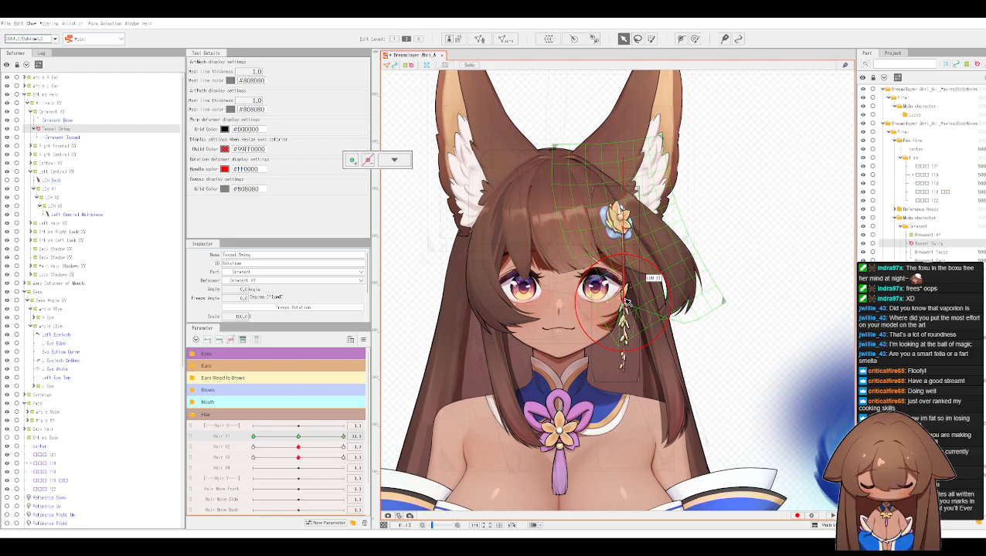
Step: Reselect Tassel Swing and try rotating the tassel and repositioning its pivot at the Hair X1 maximum
click(636, 261)
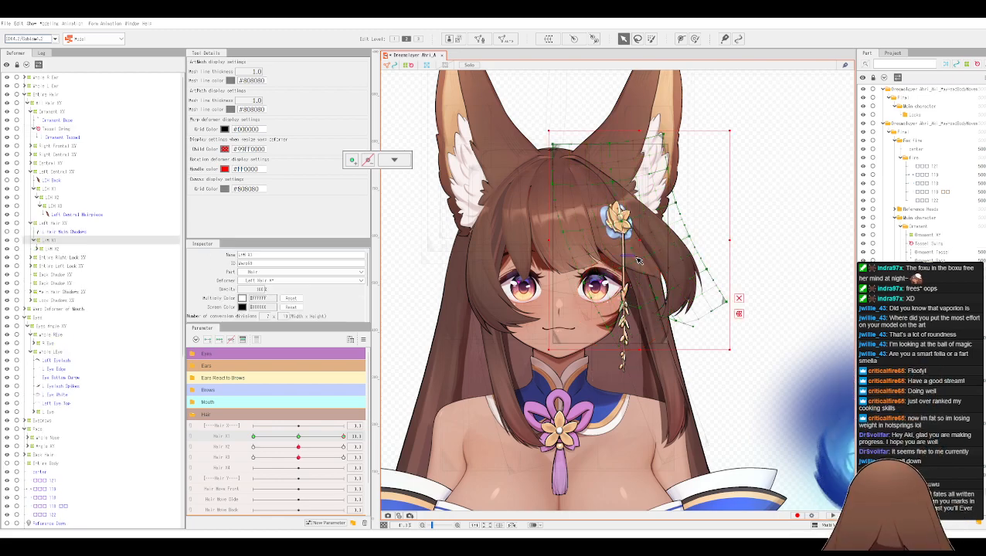
click(58, 122)
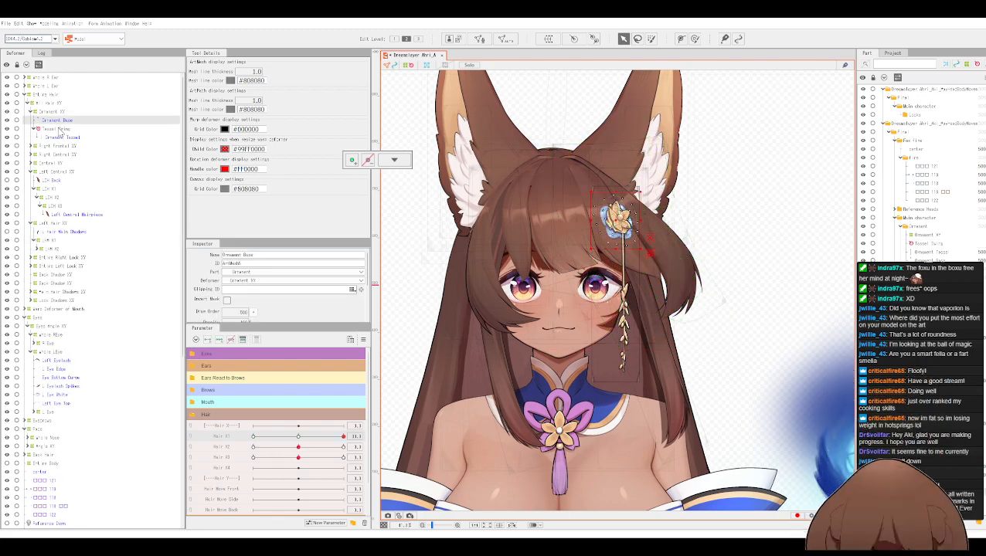
click(59, 130)
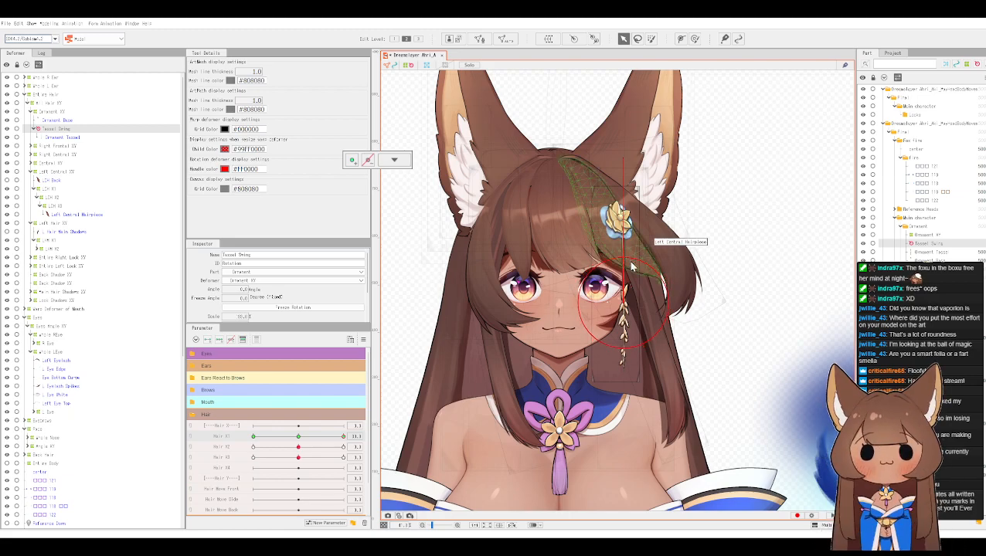
scroll(626, 266, up, 2)
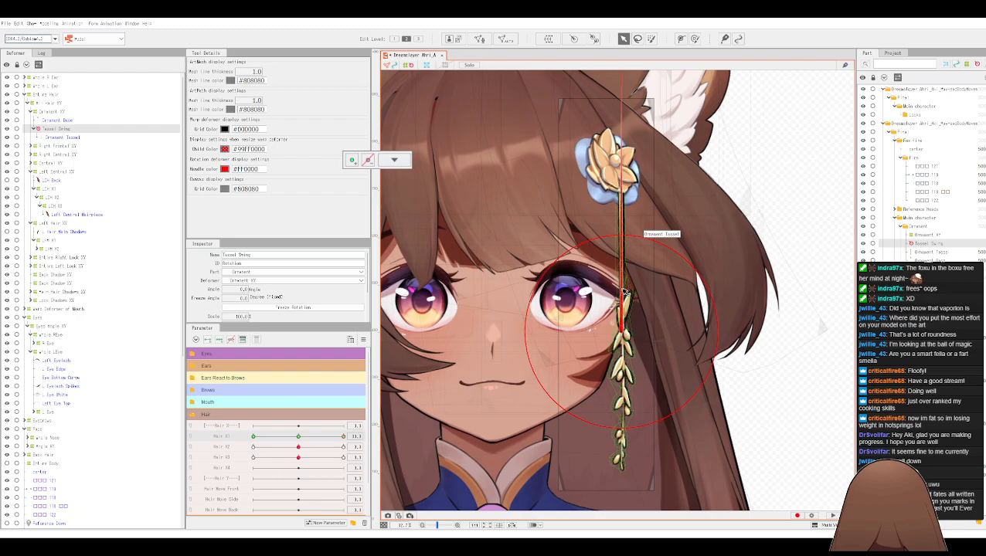
drag(627, 331, 671, 334)
key(ctrl+z)
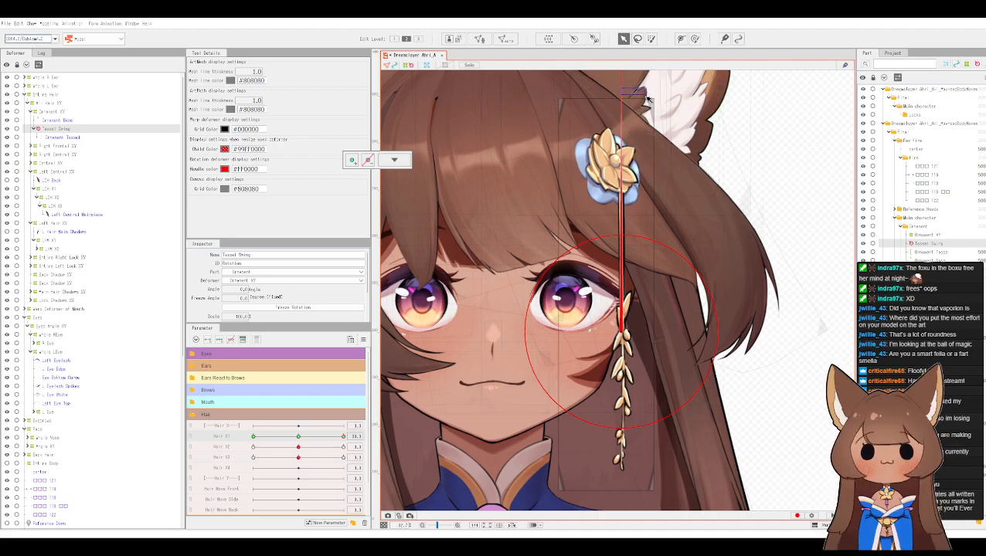
scroll(645, 108, down, 1)
drag(664, 182, 666, 247)
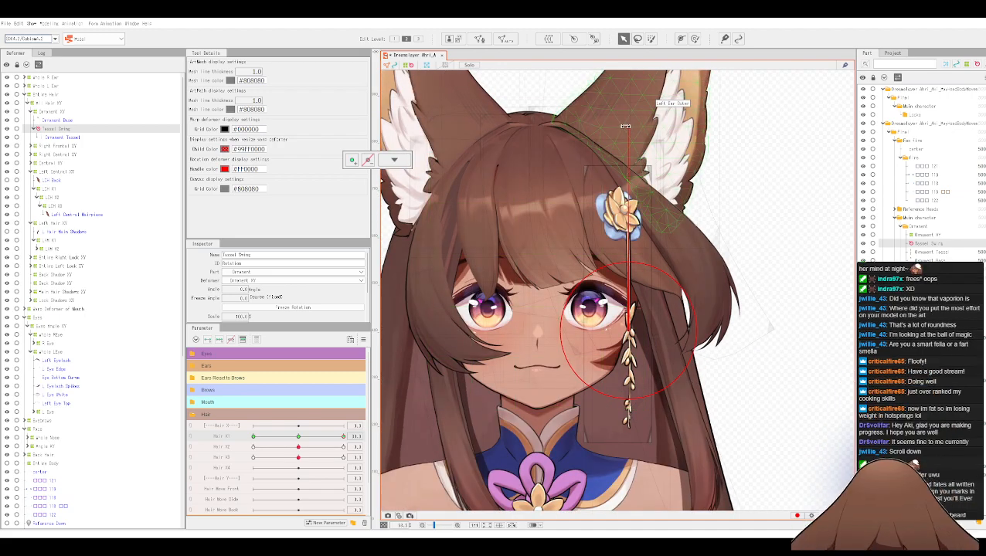
mouse_move(611, 125)
mouse_down()
mouse_move(596, 128)
mouse_move(625, 132)
mouse_up()
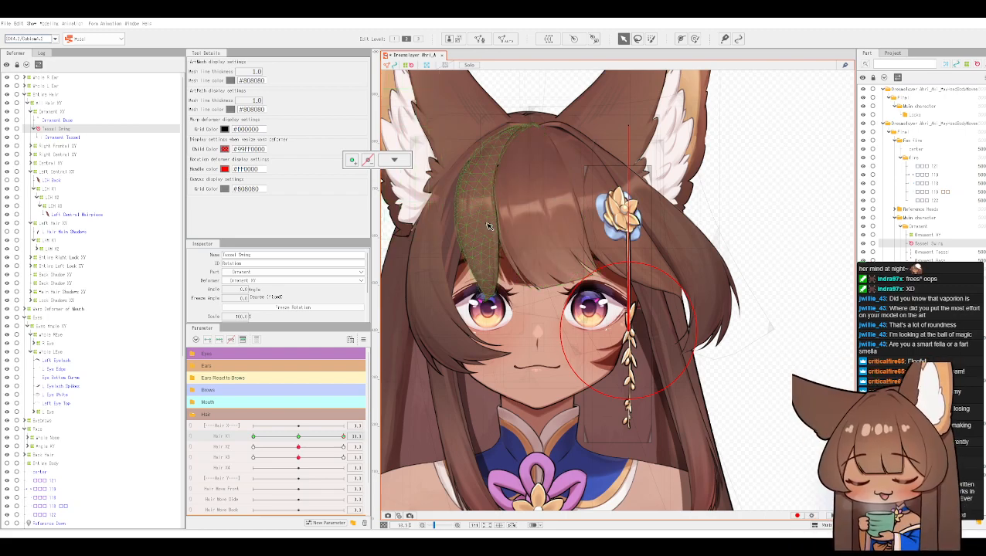
Step: Replace the Tassel Swing rotation deformer with a warp deformer named Ornament X1 Sway on Ornament Tassel, keyed at three points on Hair X1
key(ctrl+z)
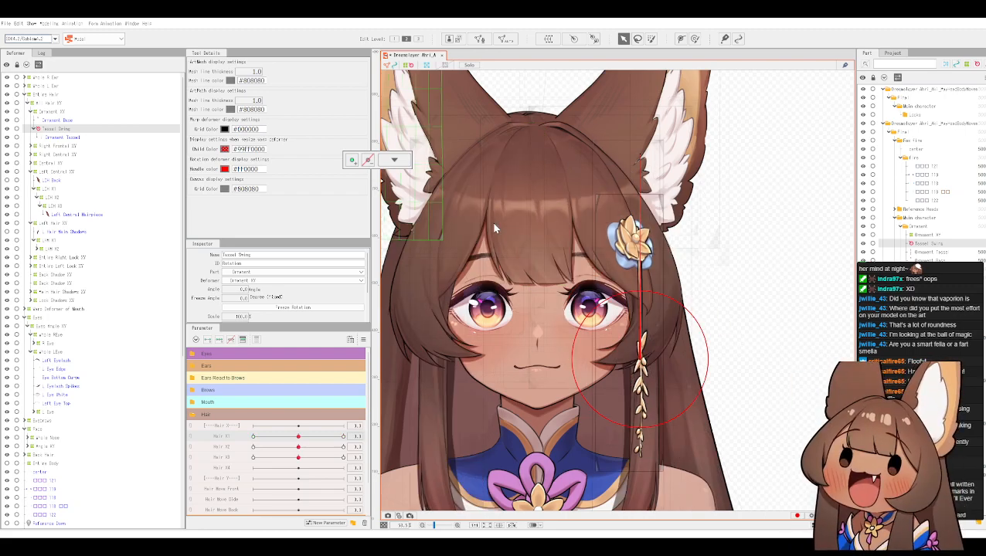
key(ctrl+z)
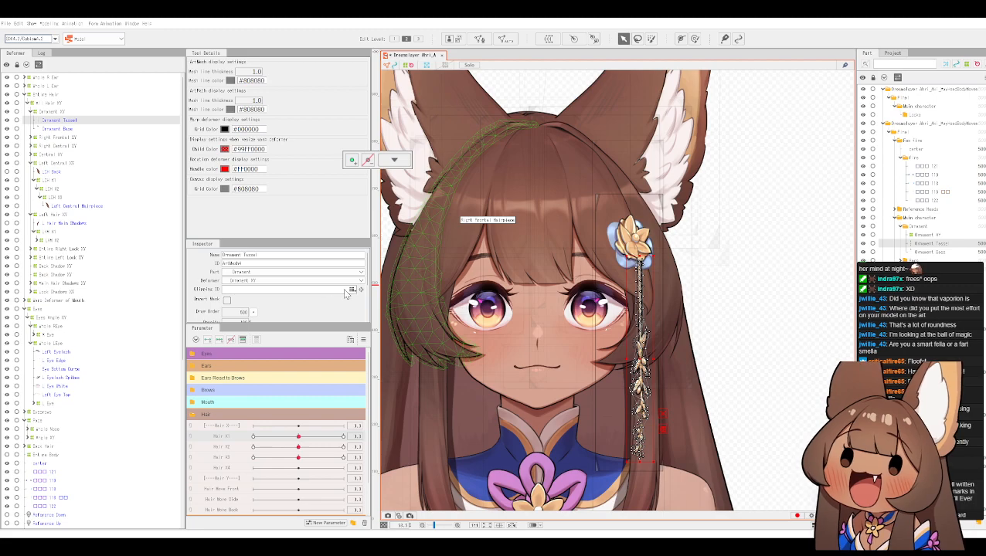
key(Return)
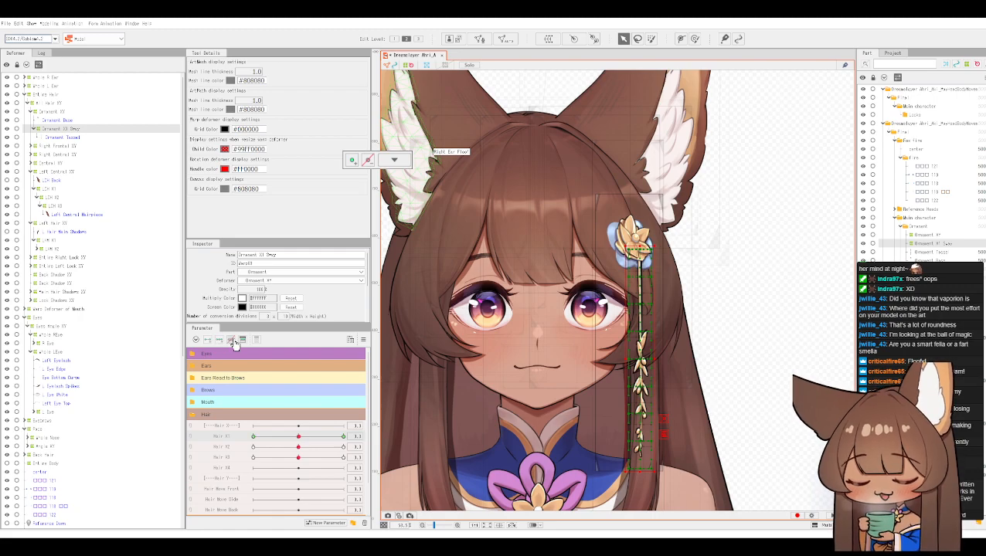
Step: Try bending Ornament X1 Sway outward with a temporary path along the tassel at the Hair X1 maximum
drag(302, 439, 373, 444)
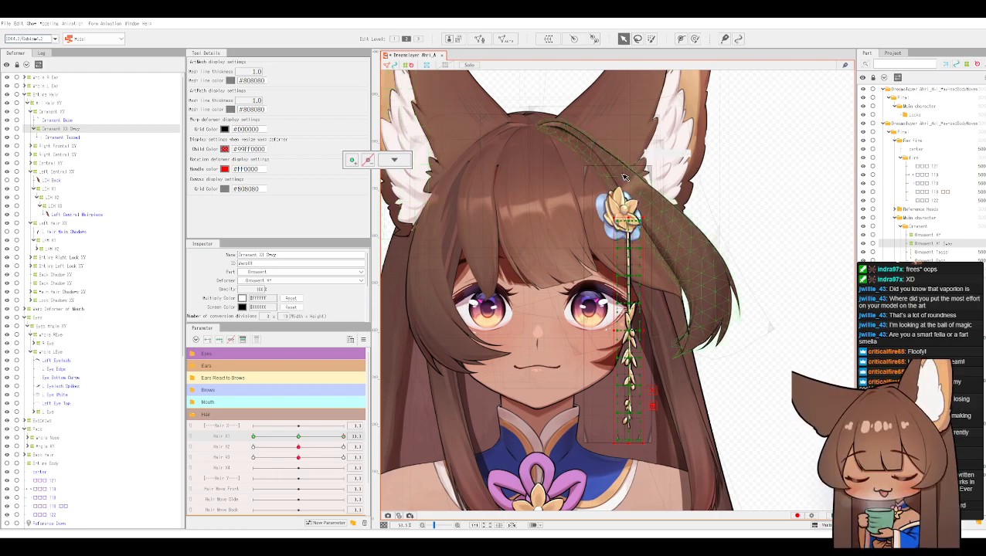
key(t)
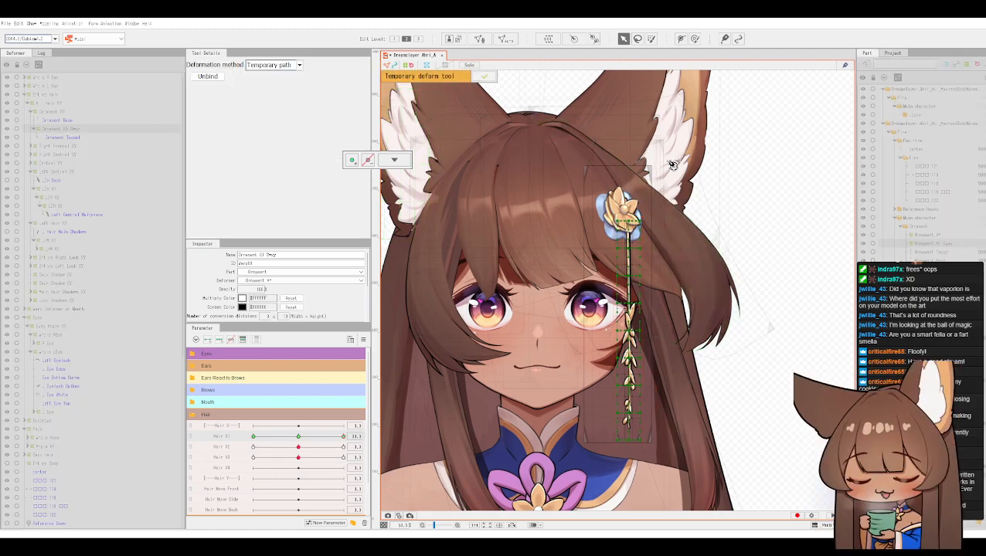
click(638, 201)
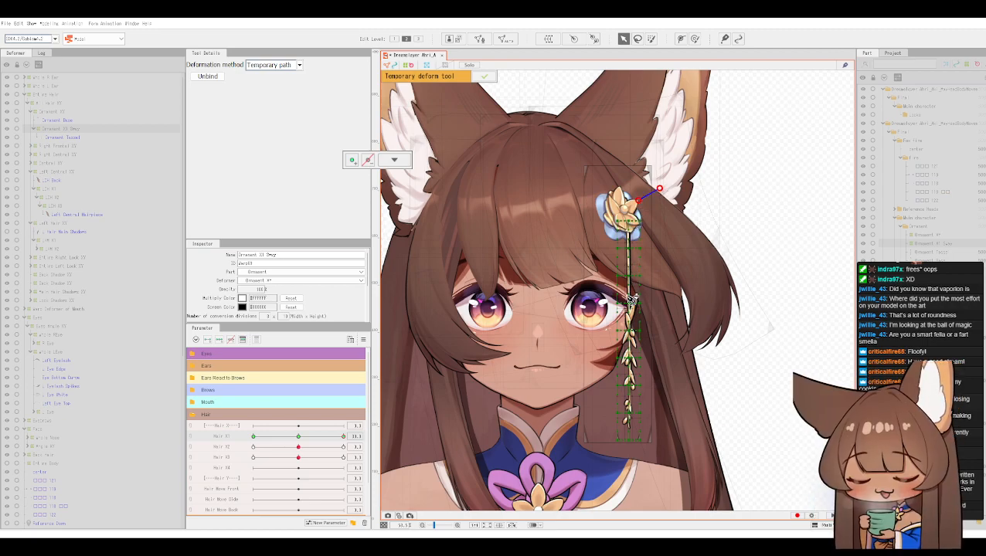
click(620, 244)
click(641, 439)
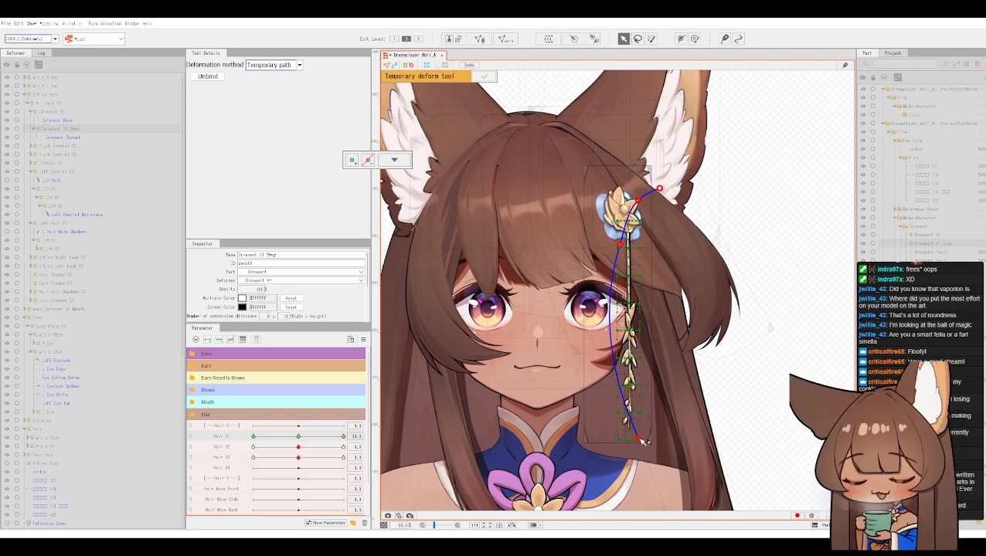
drag(642, 440, 683, 441)
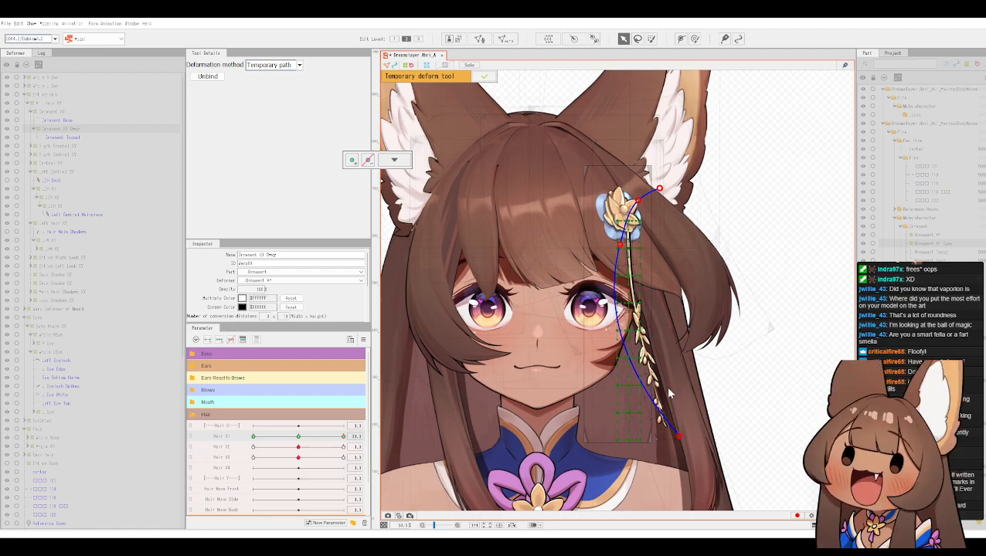
Step: Undo the tassel bend and the temporary path points, and leave the Temporary deform tool
key(ctrl+z)
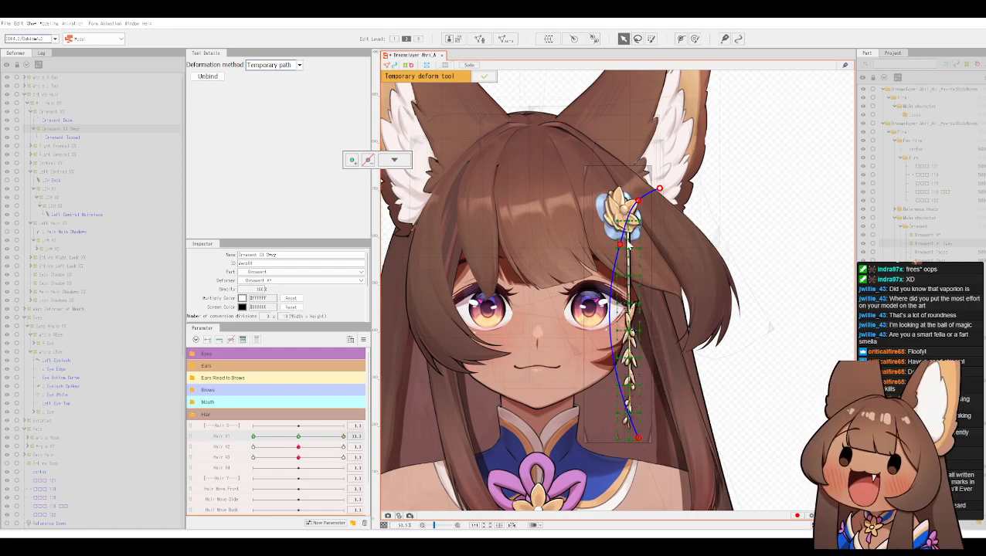
key(ctrl+z)
key(ctrl+z)
key(ctrl+z)
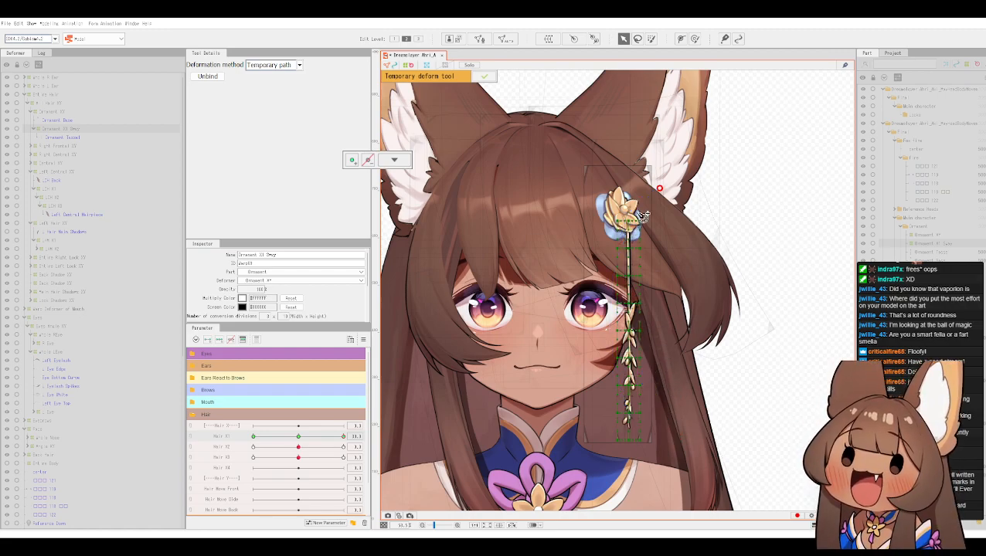
key(ctrl+z)
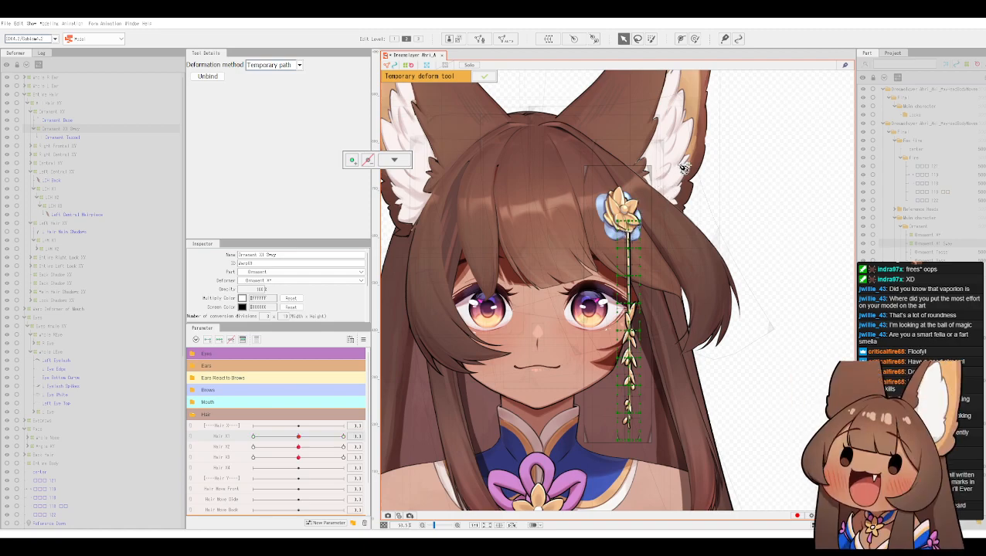
key(ctrl+z)
key(ctrl+y)
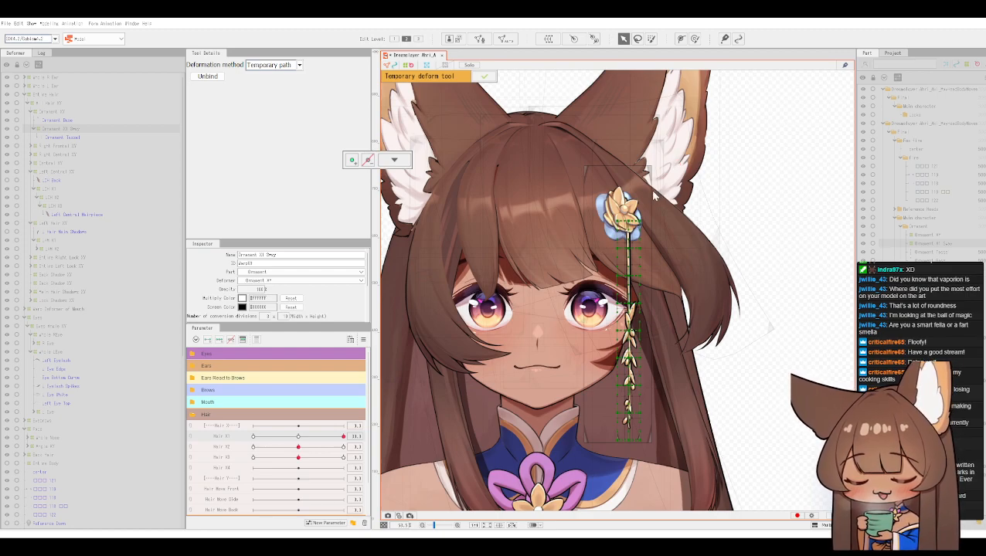
click(653, 196)
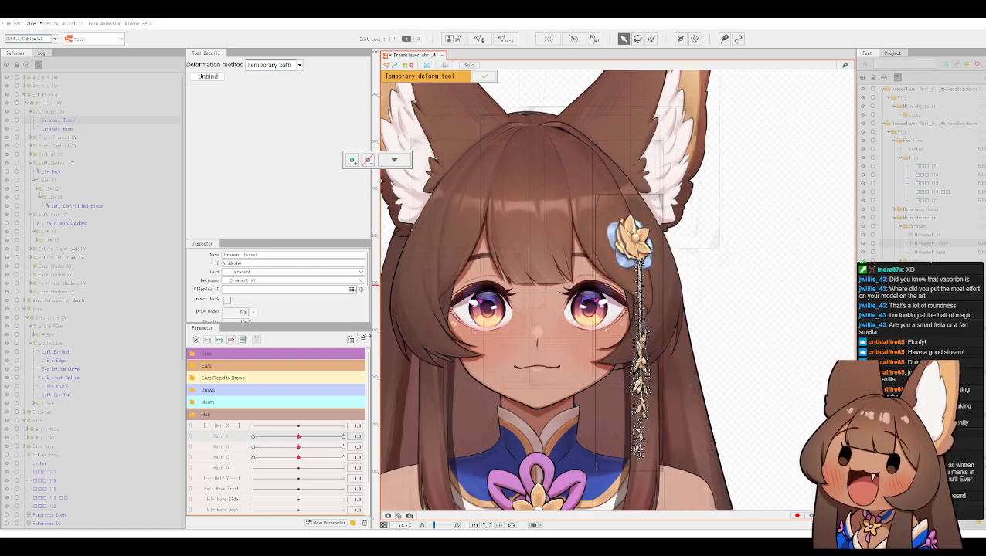
click(490, 78)
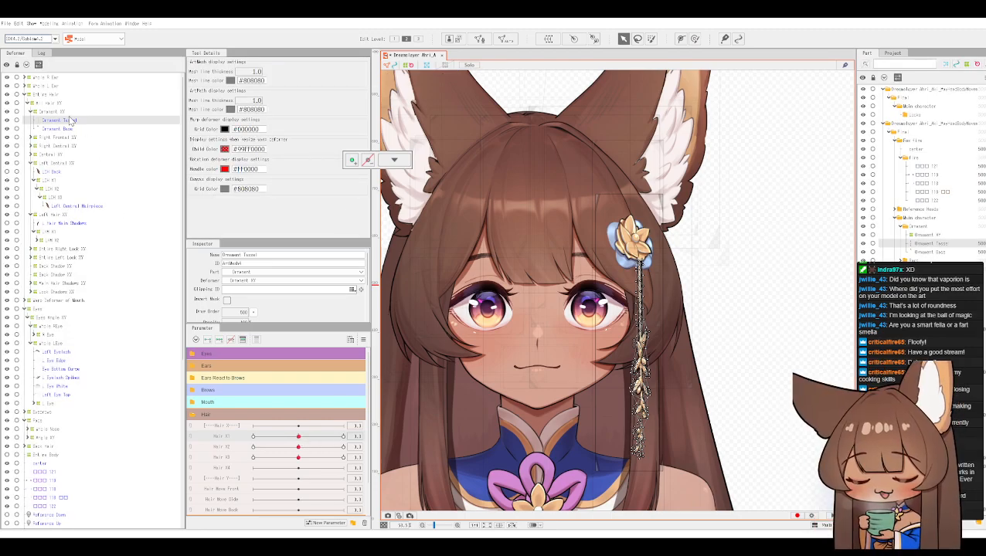
Step: Go back and forth through the edit history to restore the Ornament X1 Sway warp deformer around Ornament Tassel
key(ctrl+z)
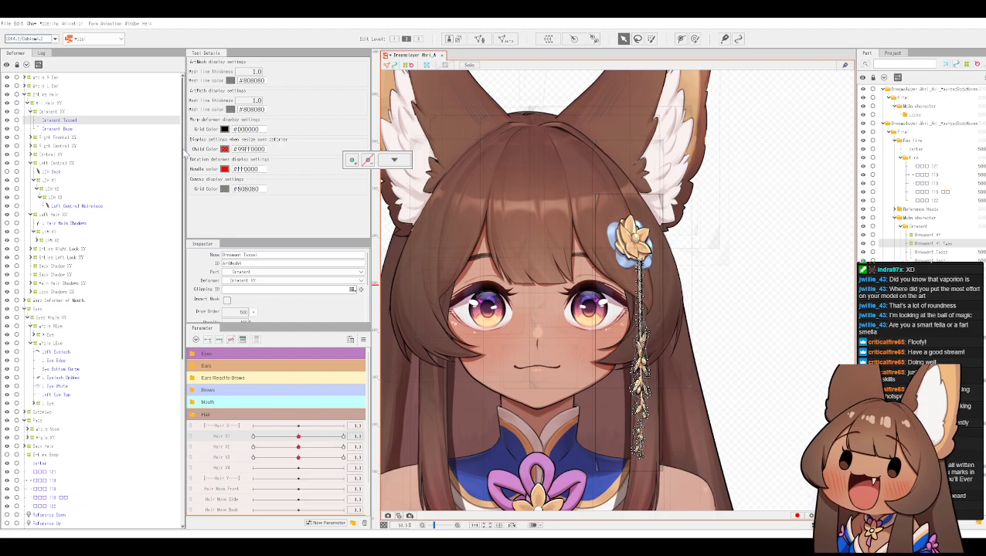
key(ctrl+z)
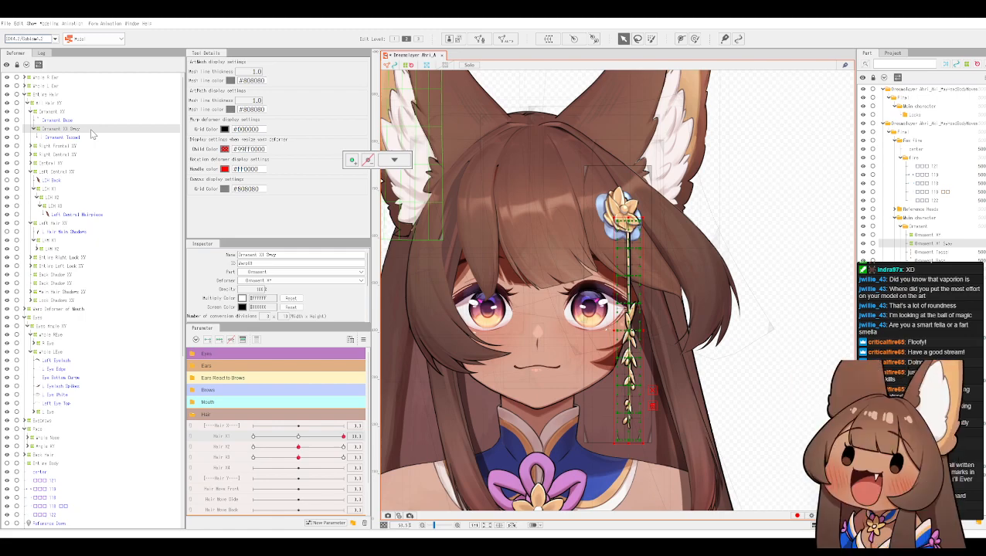
key(ctrl+z)
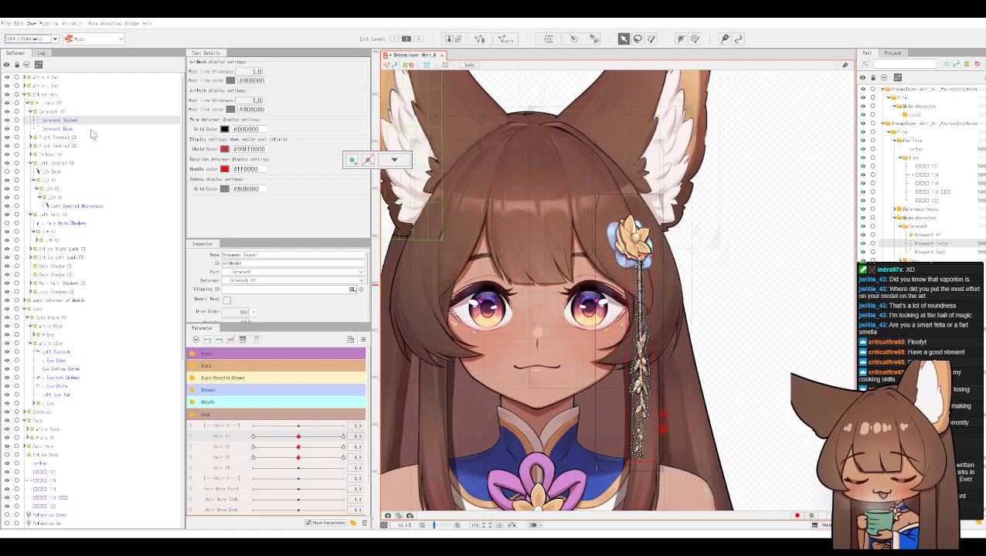
key(ctrl+y)
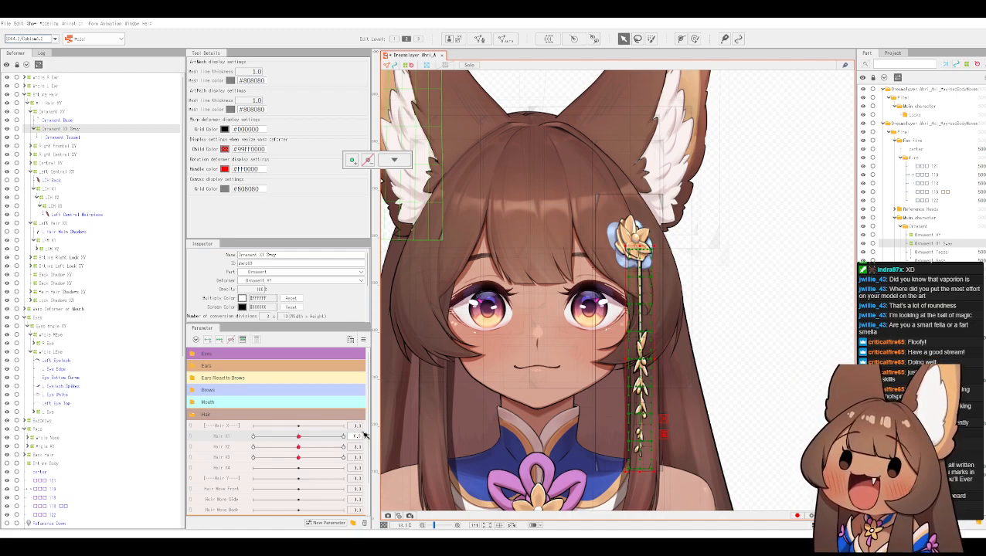
Step: Key Ornament X1 Sway at three points on Hair X1 again and set Hair X1 to its maximum
key(Return)
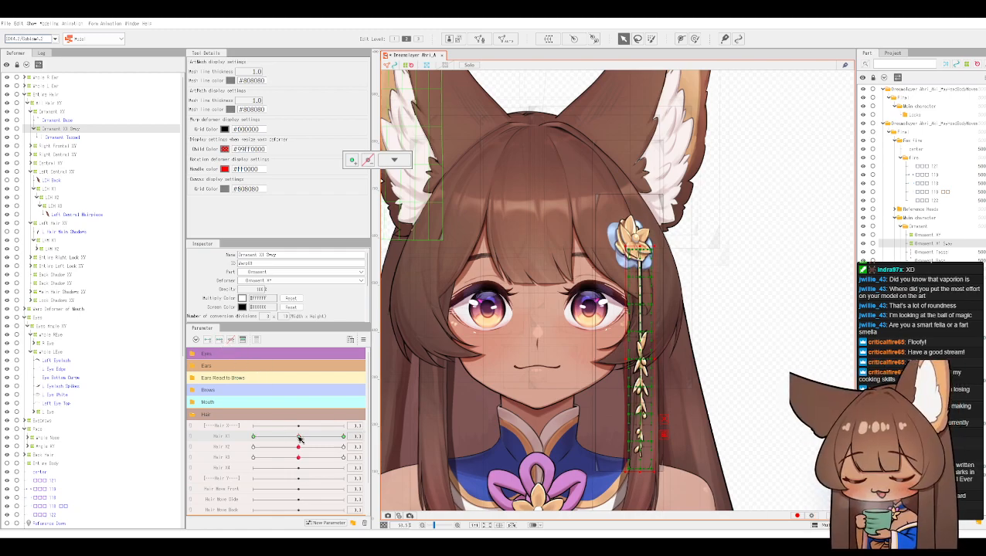
drag(299, 436, 303, 438)
drag(403, 433, 443, 422)
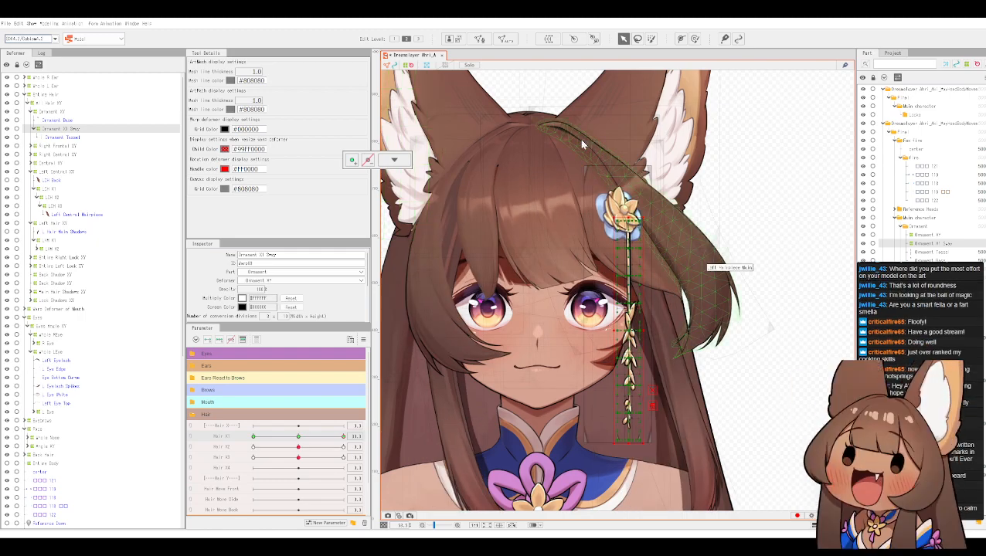
Step: Bend Ornament X1 Sway outward from the flower with a temporary path along the tassel at the Hair X1 maximum, and apply it
key(ctrl+t)
click(678, 171)
click(659, 185)
click(626, 230)
click(636, 447)
drag(638, 448, 711, 429)
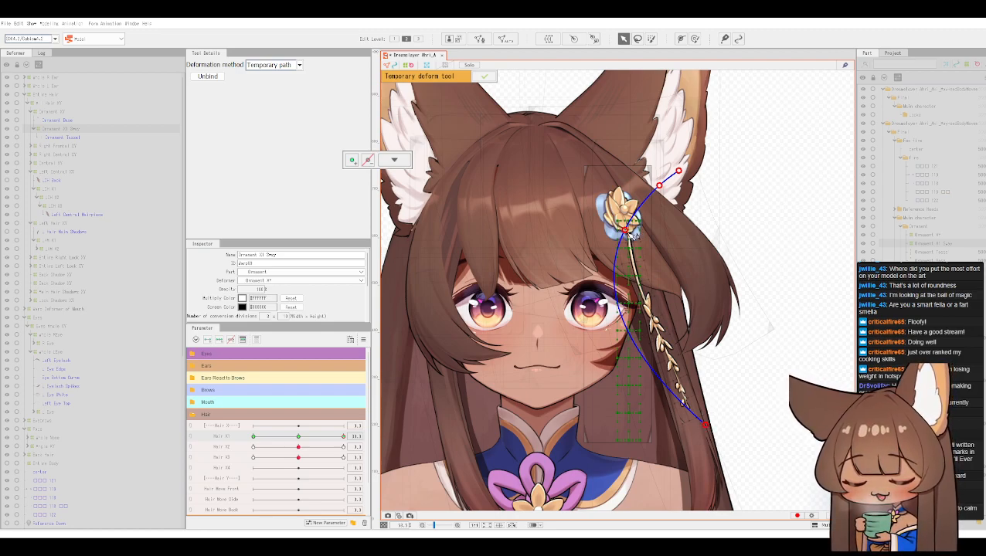
drag(633, 235, 632, 225)
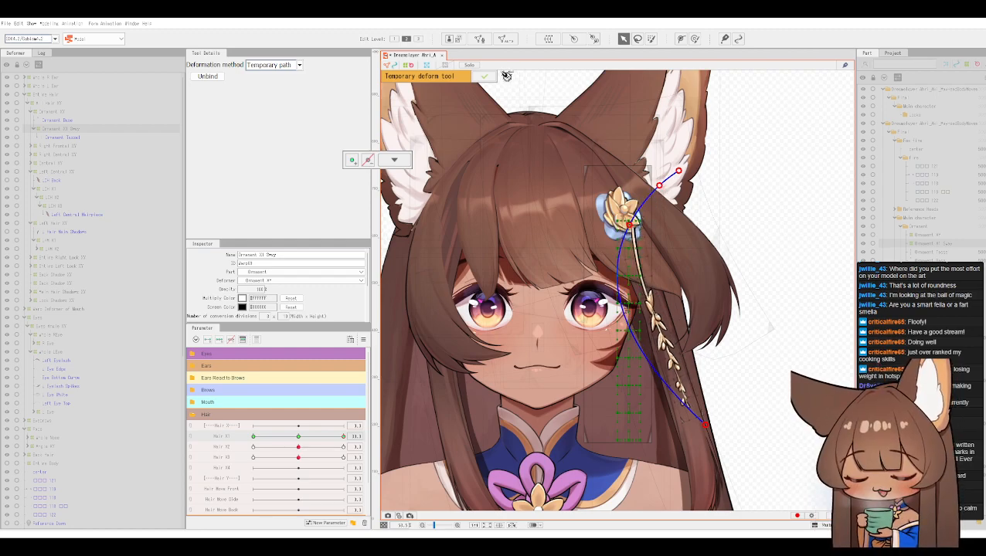
click(485, 77)
mouse_move(344, 437)
mouse_down()
mouse_move(298, 428)
mouse_move(337, 440)
mouse_move(359, 431)
mouse_up()
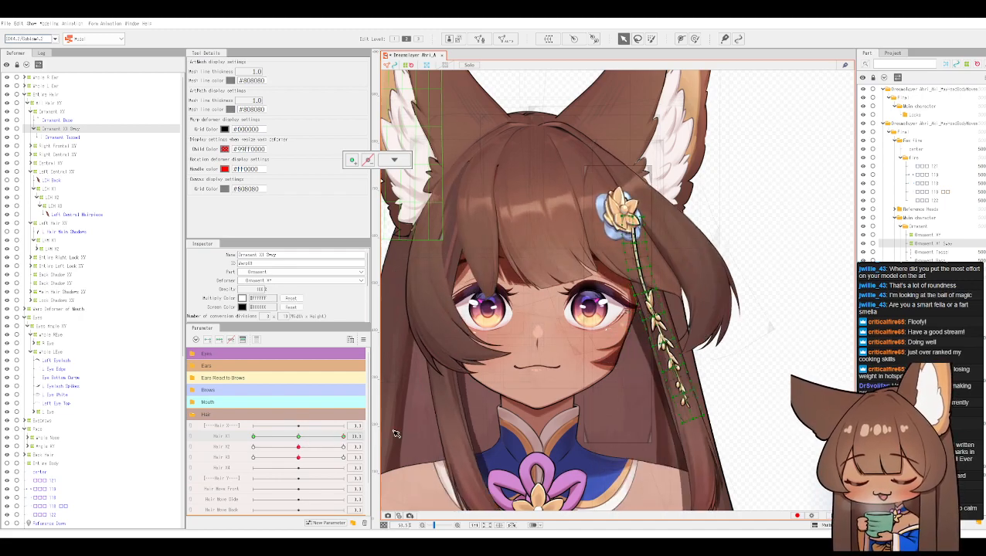
Step: At the Hair X1 minimum, move the Ornament XY deformer slightly inward and down, then undo a trial resize of it
click(302, 437)
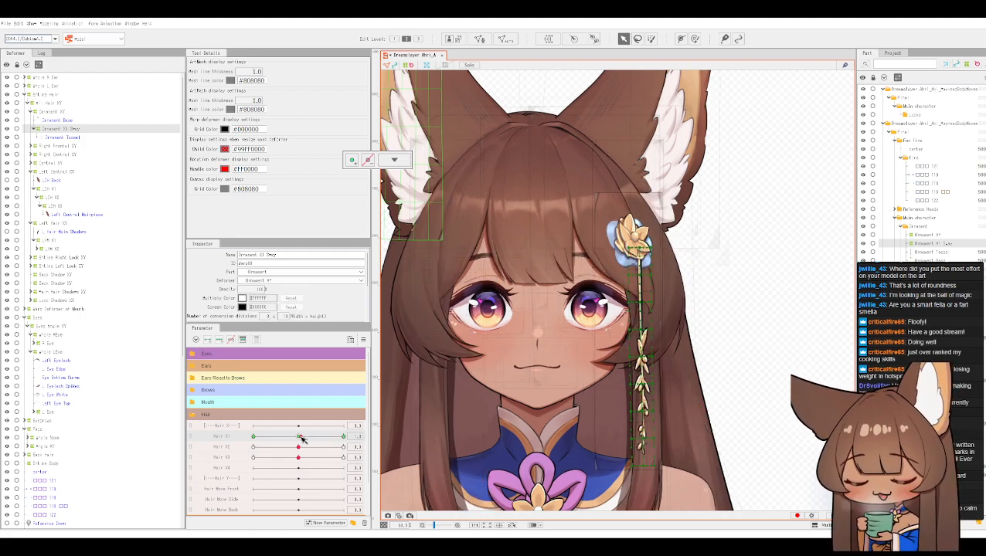
click(258, 438)
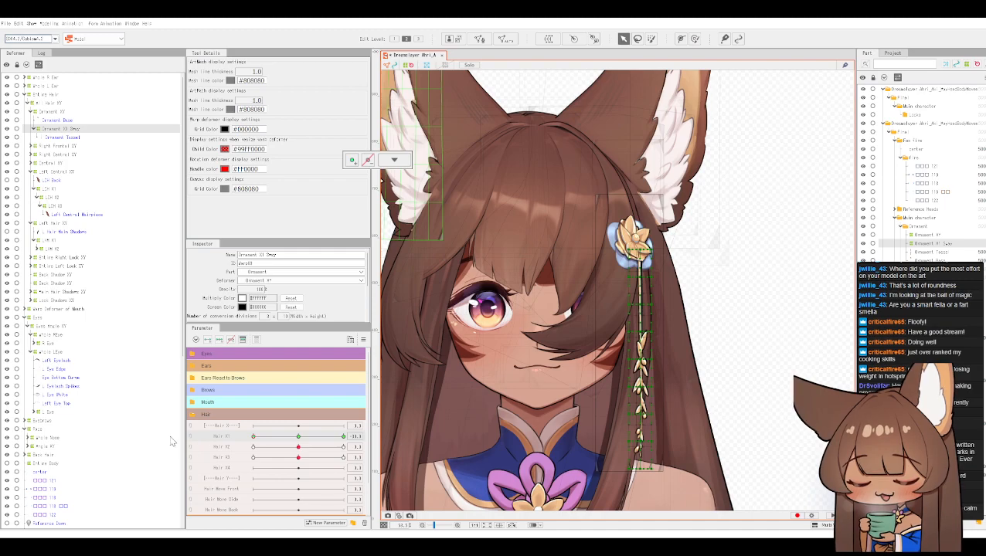
click(632, 241)
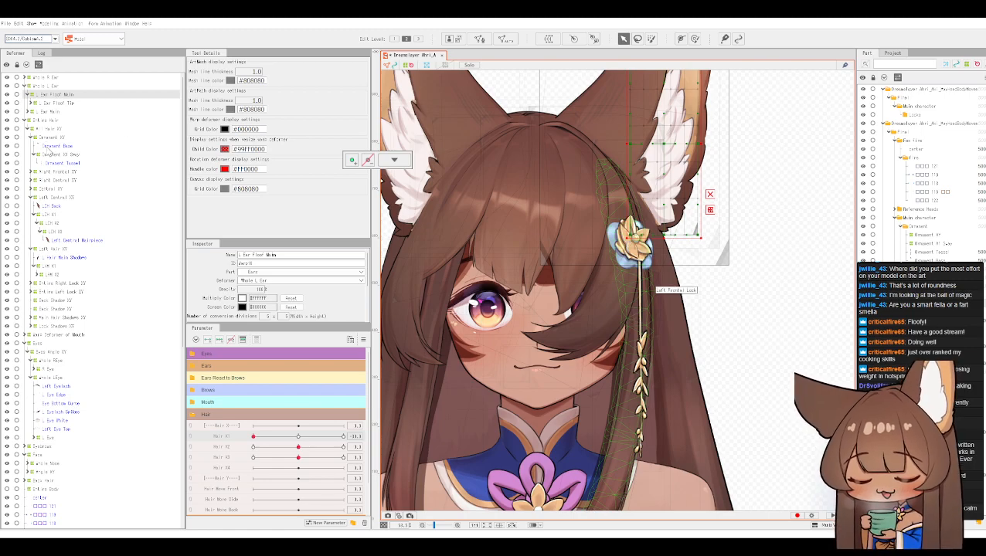
click(49, 138)
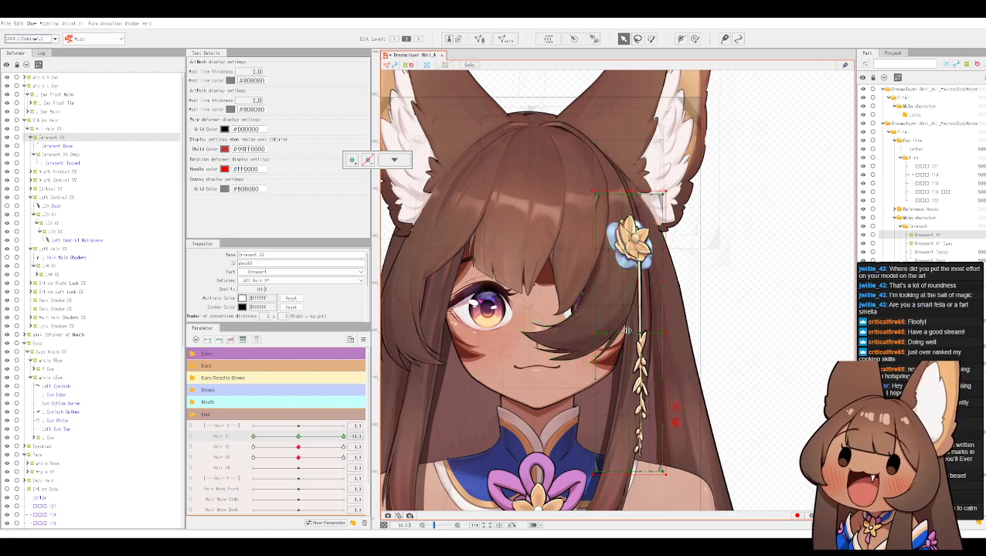
drag(627, 328, 622, 341)
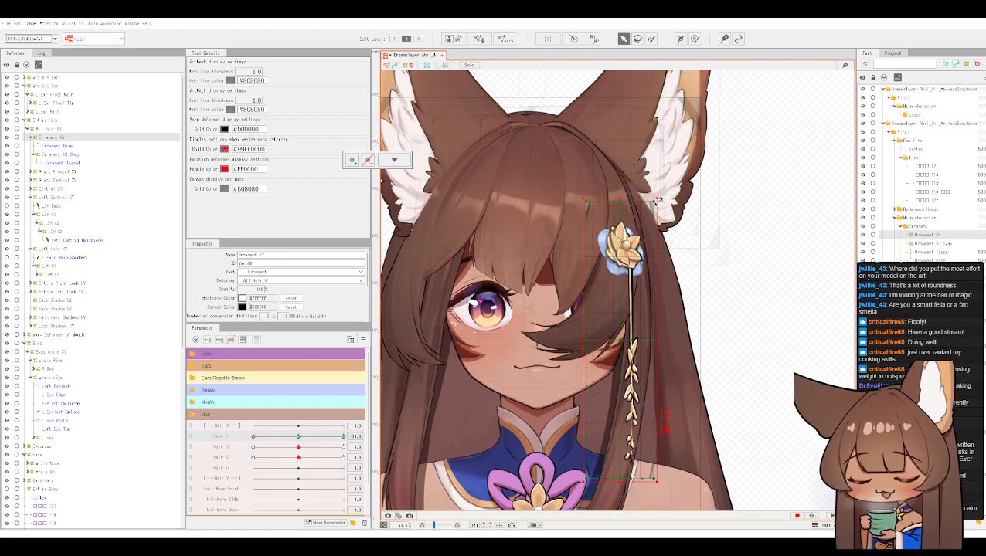
drag(655, 203, 653, 205)
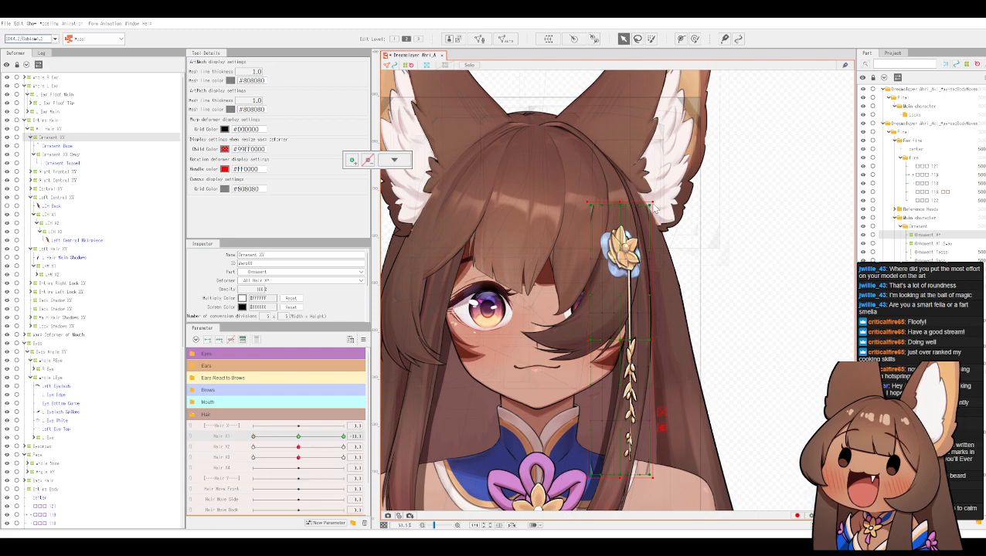
key(ctrl+z)
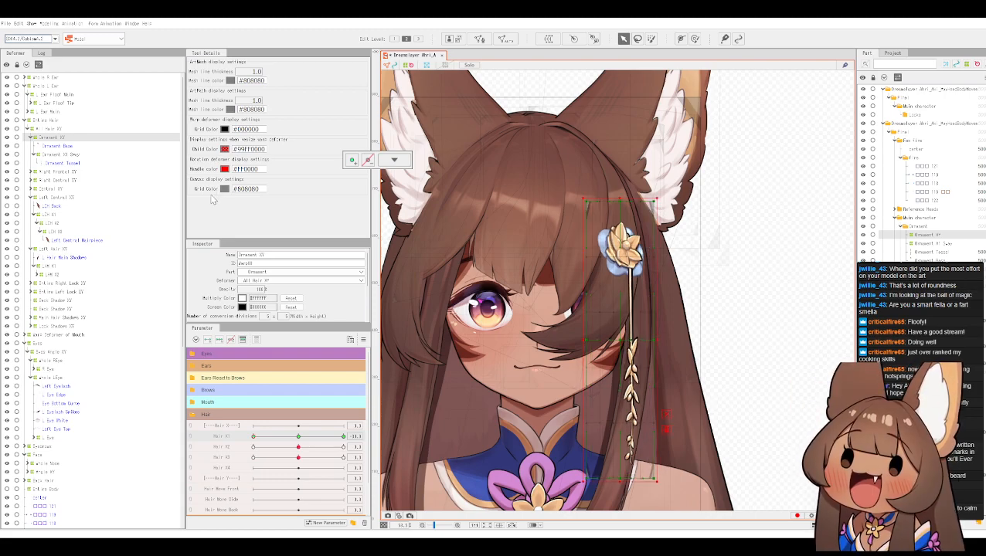
Step: Skew Ornament XY with the Perspective temporary deformation at the Hair X1 minimum, lowering its upper corners, the inner one more, and apply it
click(34, 24)
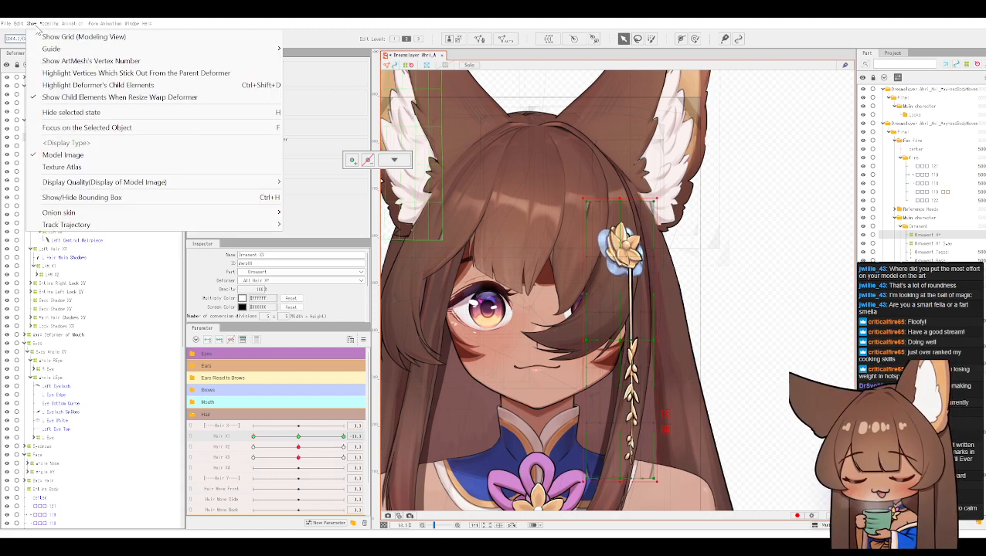
mouse_move(49, 24)
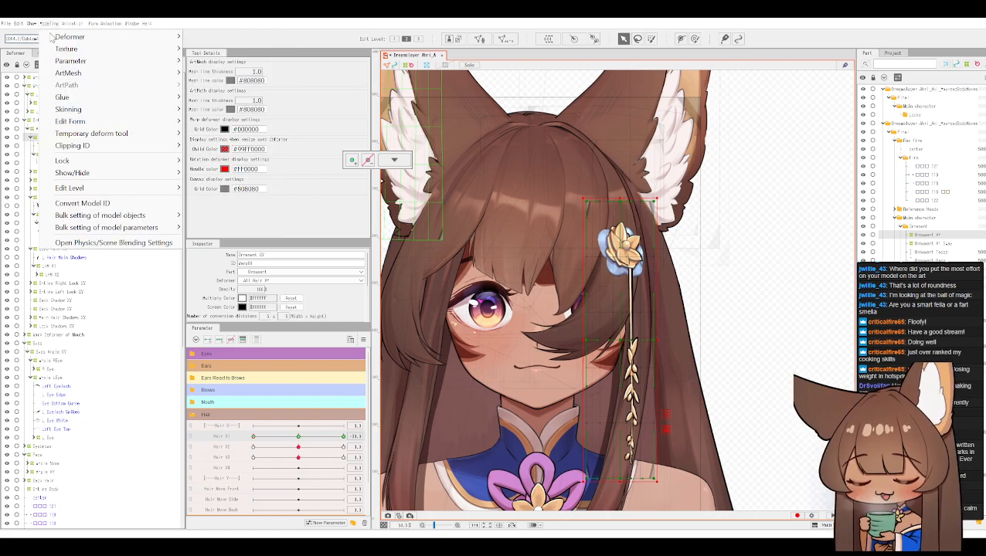
mouse_move(105, 134)
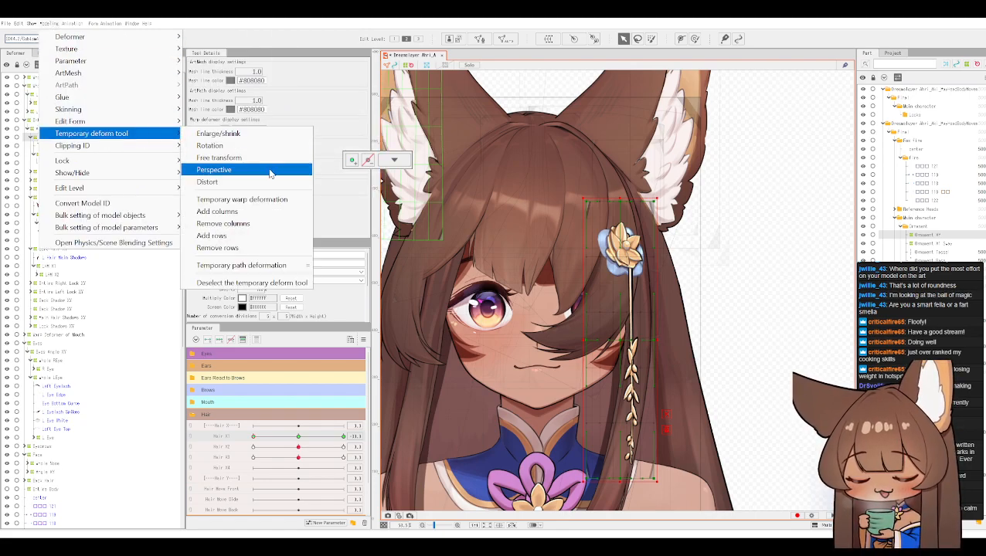
key(Return)
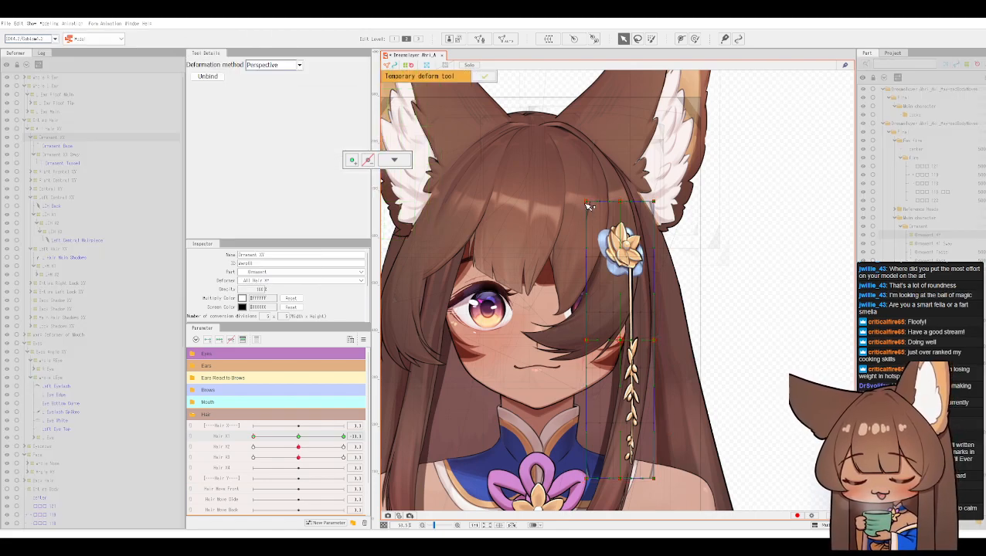
drag(586, 203, 589, 208)
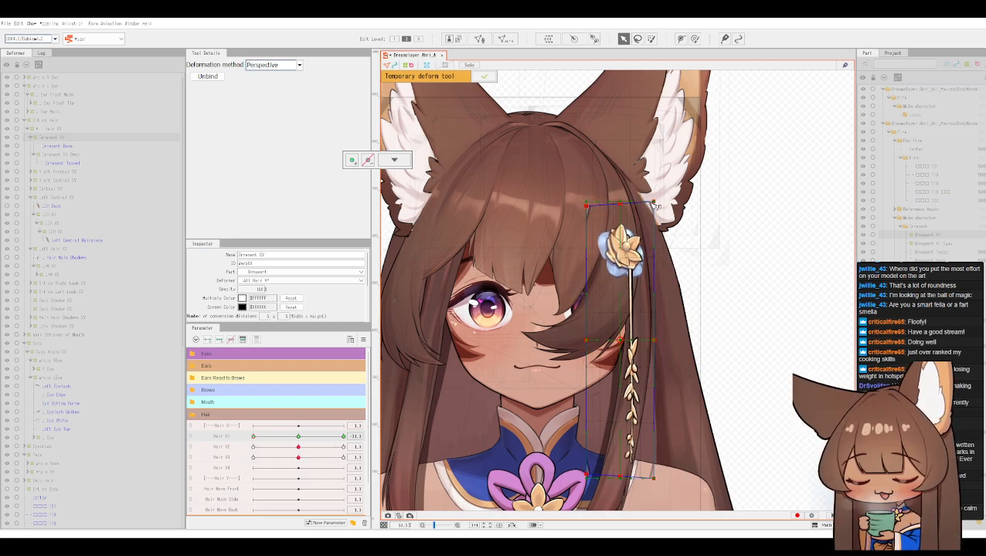
drag(654, 204, 655, 209)
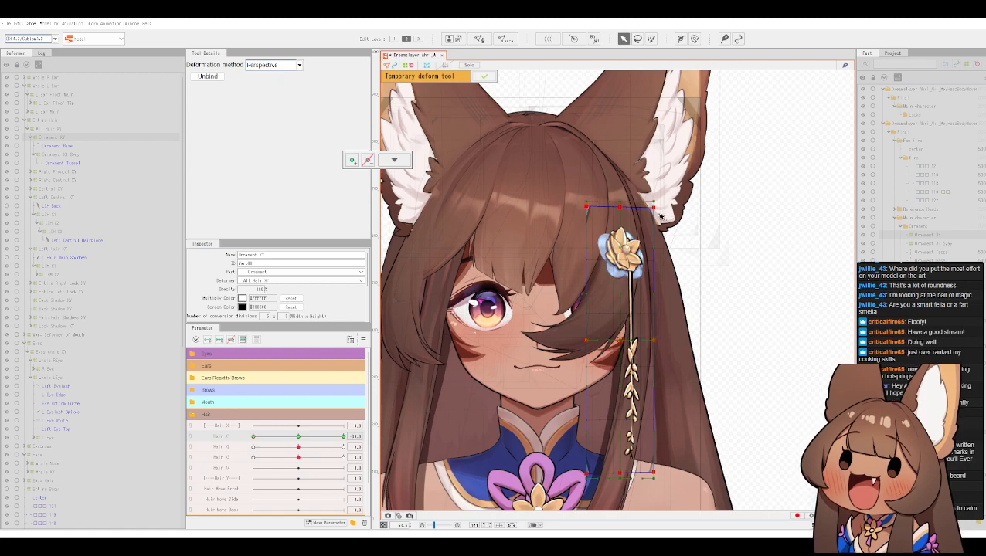
drag(589, 211, 593, 222)
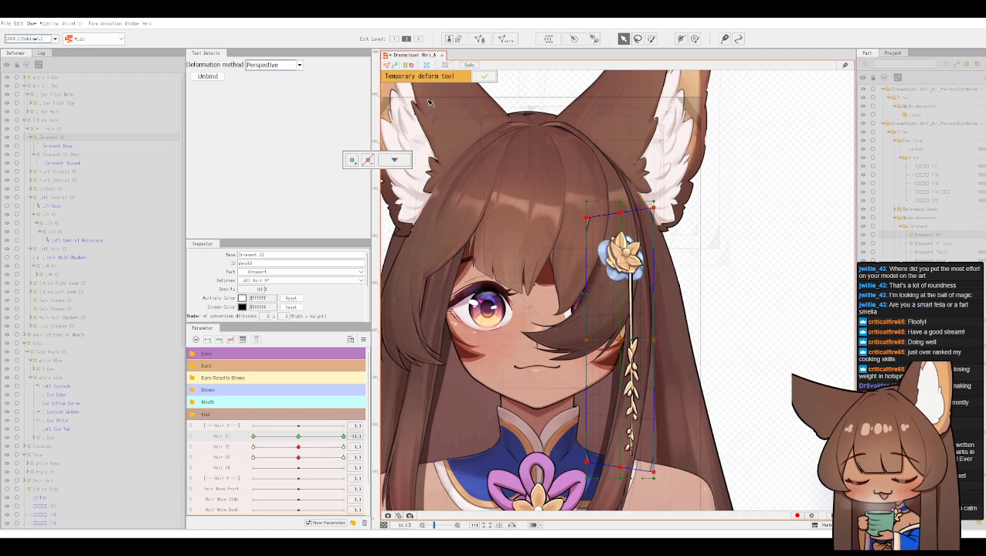
click(484, 77)
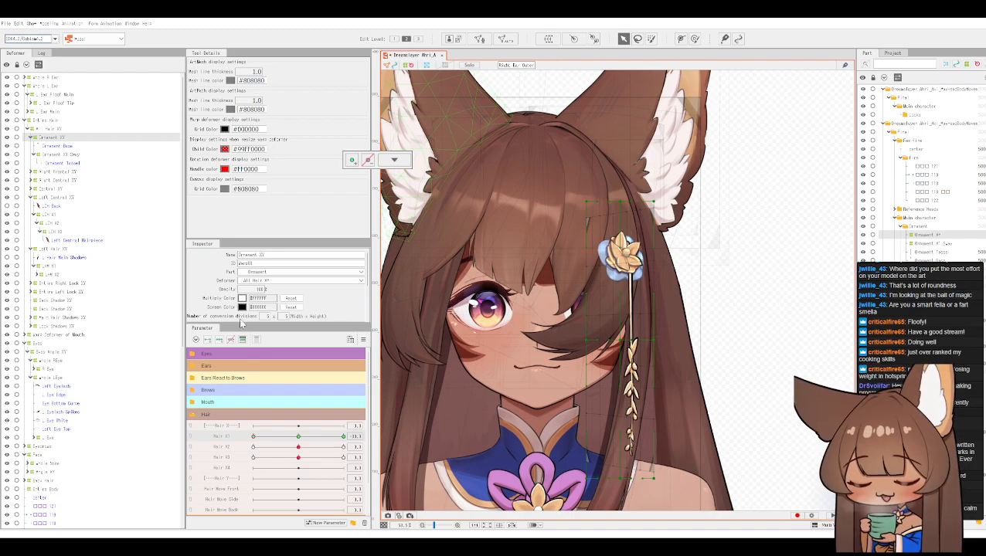
Step: Sweep Hair X1 between its default and minimum to check how the ornament follows the hair
click(255, 437)
click(301, 438)
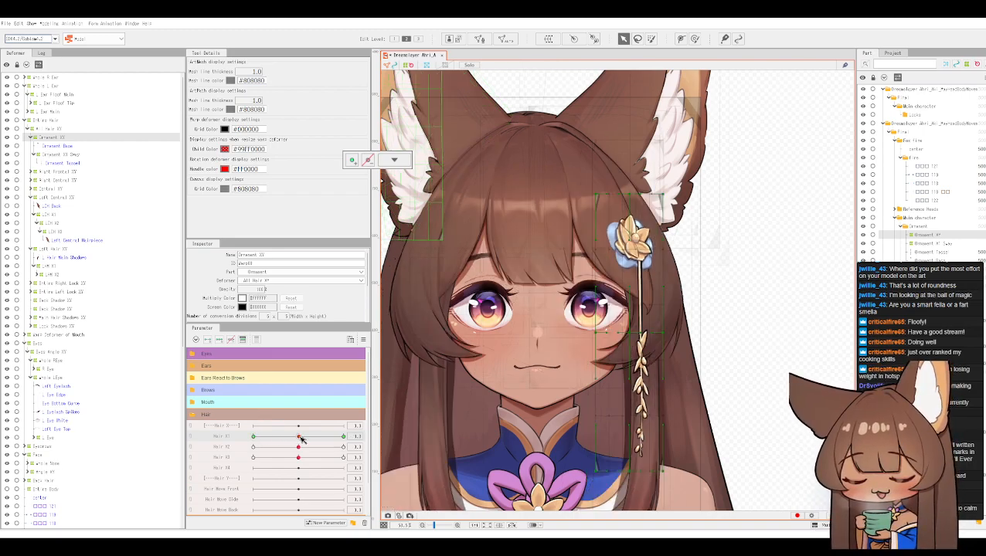
click(279, 437)
drag(280, 438, 218, 417)
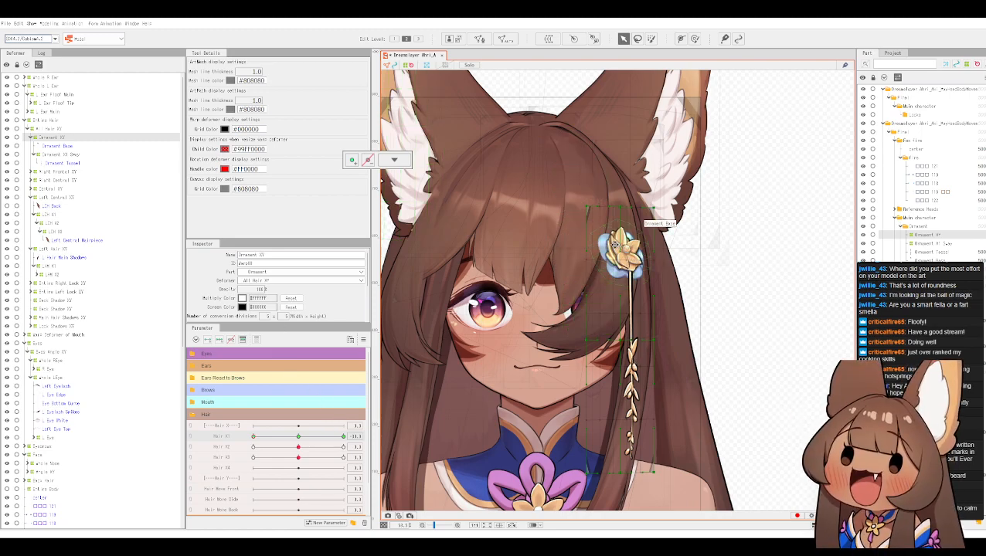
Step: Reparent Ornament Base into the Ornament X1 Sway deformer and sweep Hair X1 across its range to check the motion
click(627, 251)
click(623, 257)
click(57, 138)
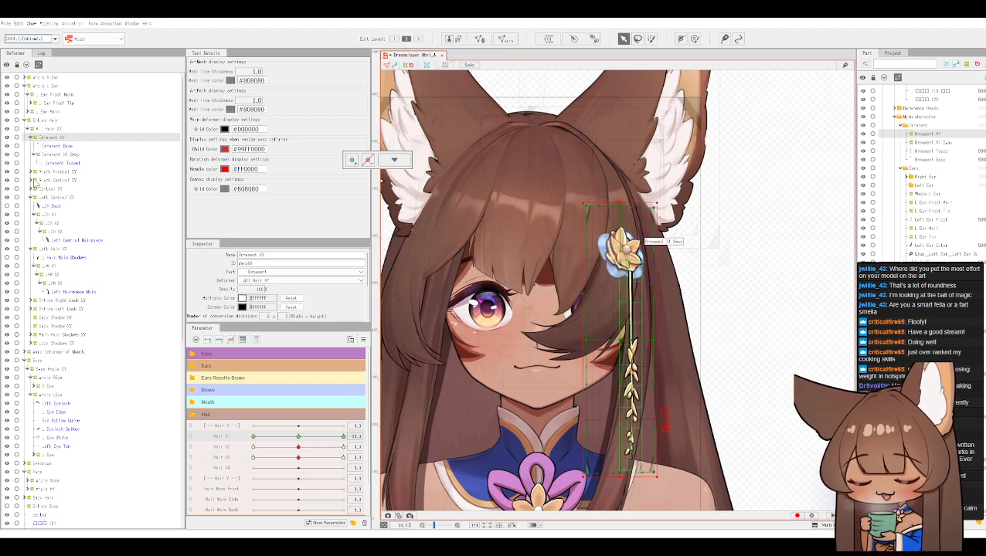
click(64, 155)
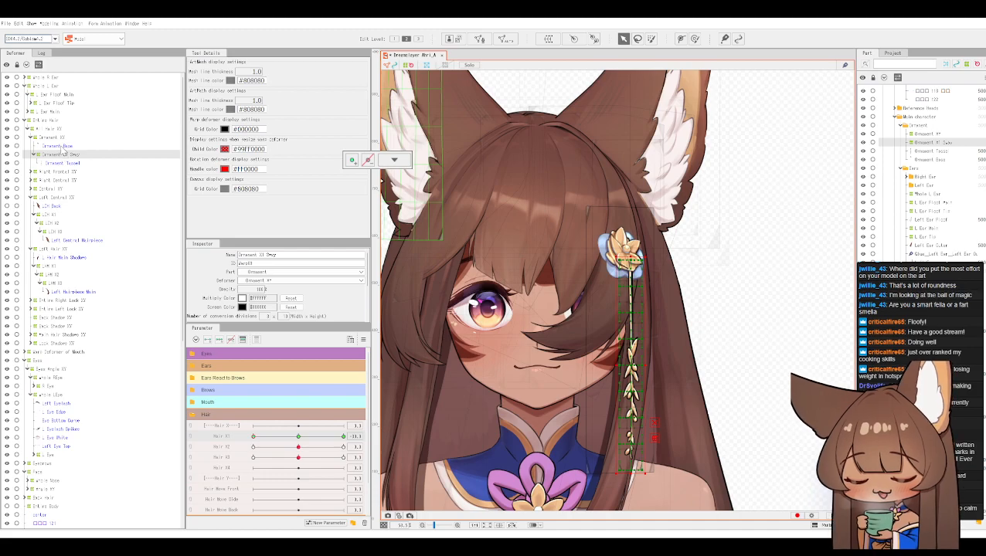
click(61, 146)
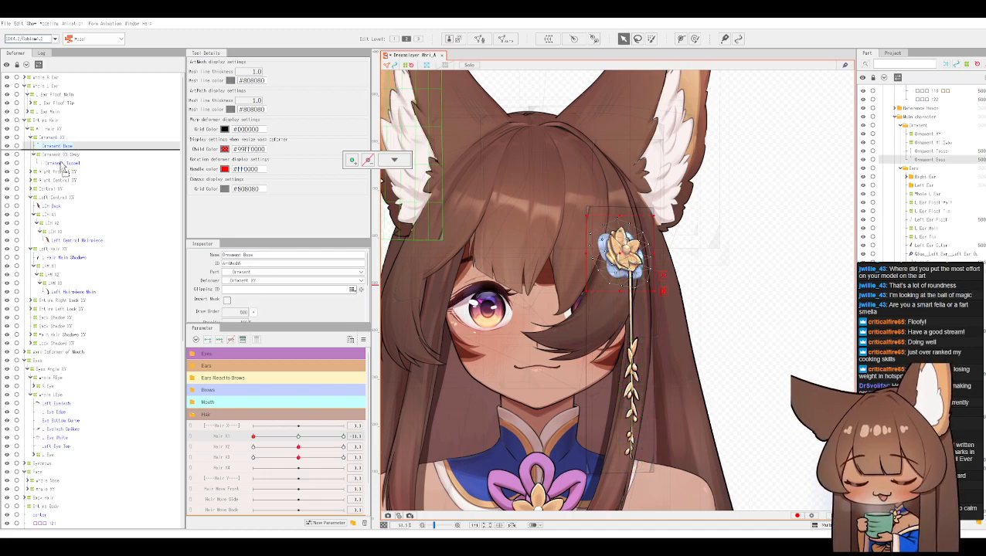
drag(62, 165, 64, 167)
drag(250, 436, 397, 429)
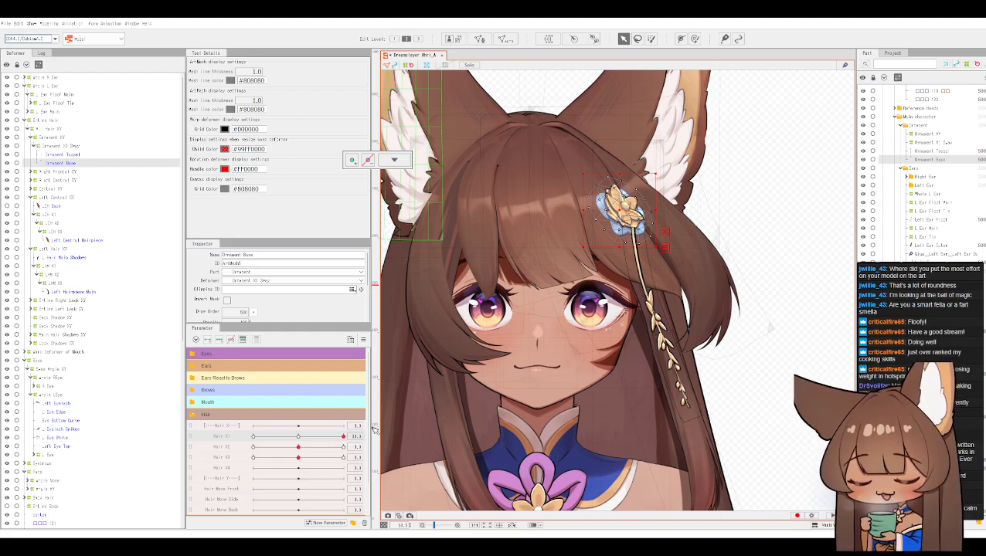
drag(321, 438, 263, 437)
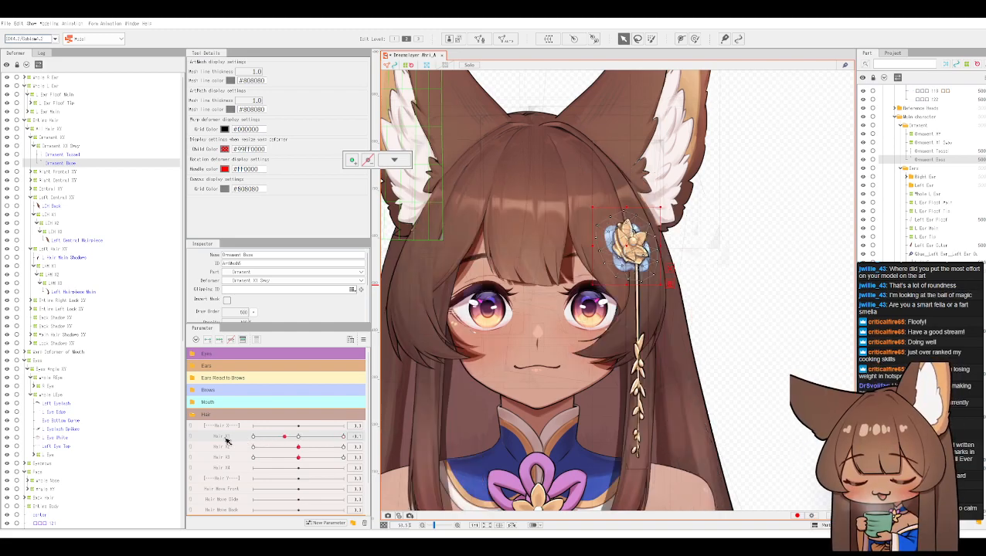
Step: Select Ornament XY and move the whole ornament up and toward the face's center at the Hair X1 minimum
click(69, 146)
drag(69, 152, 53, 139)
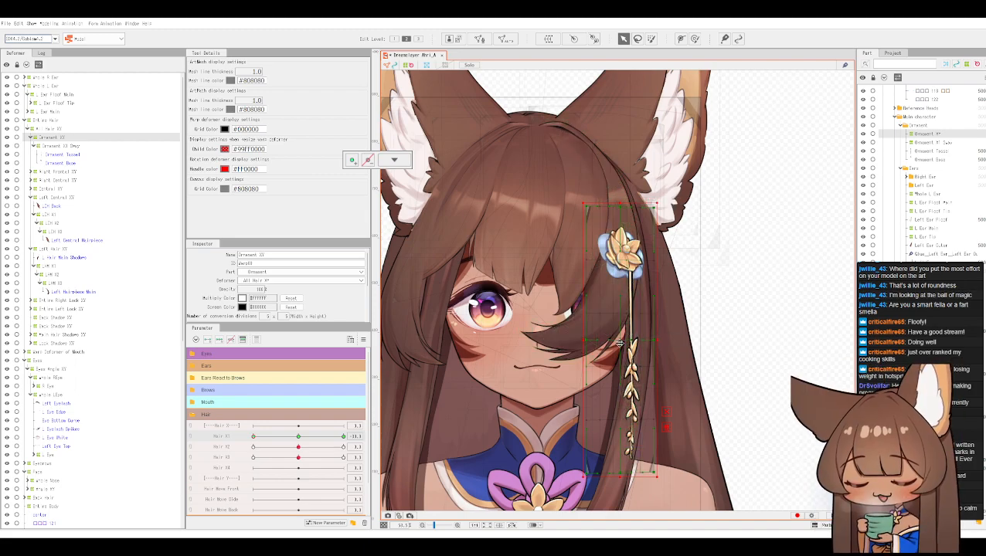
drag(615, 337, 586, 307)
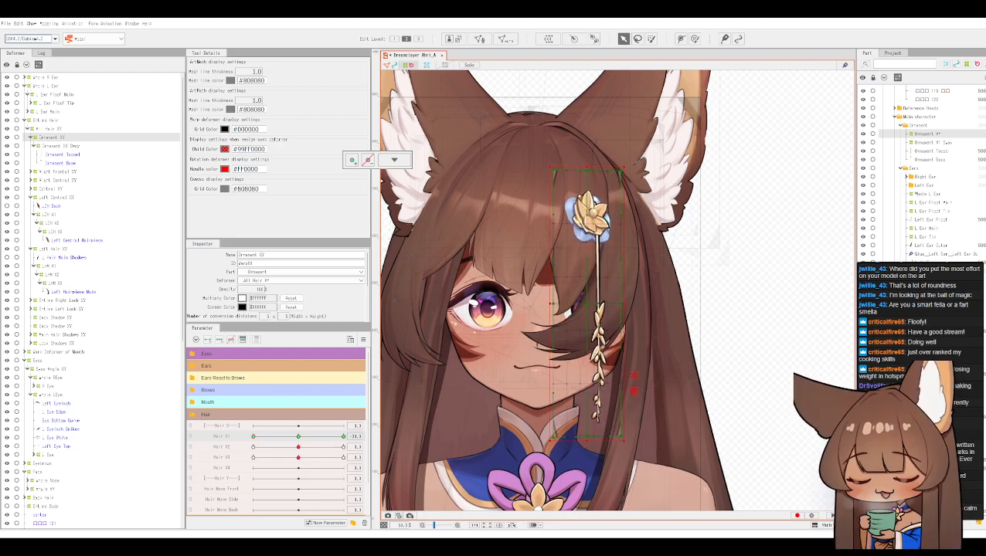
Step: Tilt Ornament XY with the Perspective temporary deformation, lowering its inner upper corner and slightly raising the outer one, and apply it
click(49, 23)
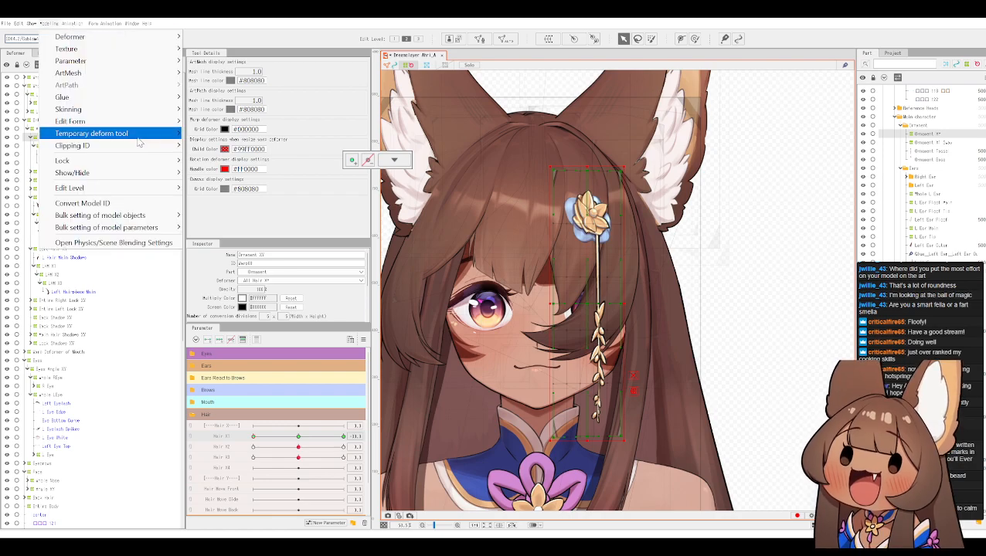
mouse_move(133, 134)
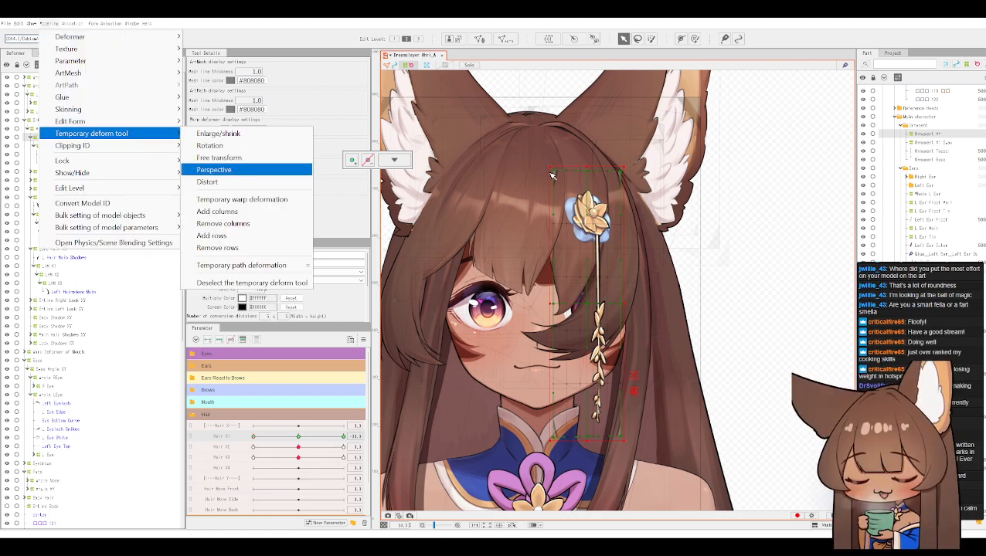
key(Return)
drag(557, 176, 546, 192)
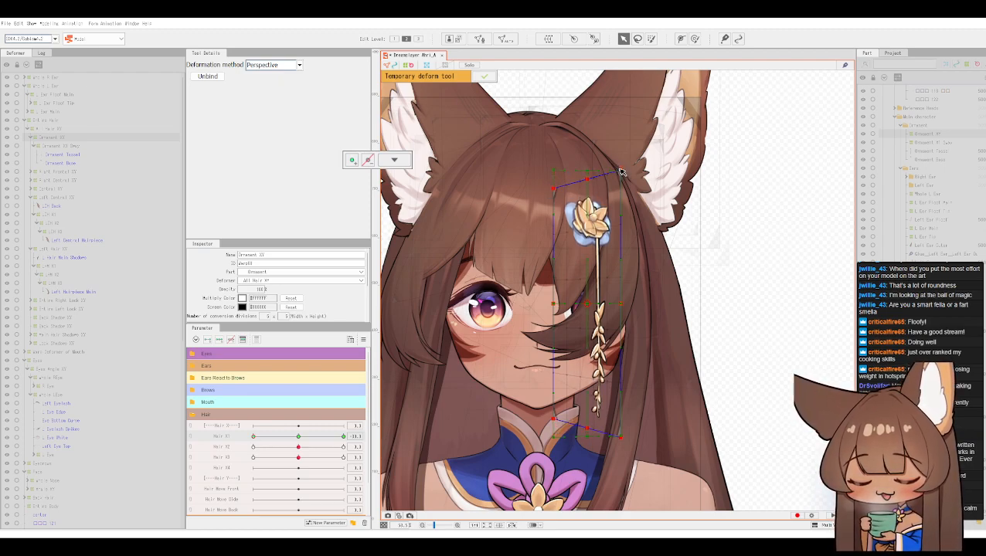
drag(624, 171, 621, 166)
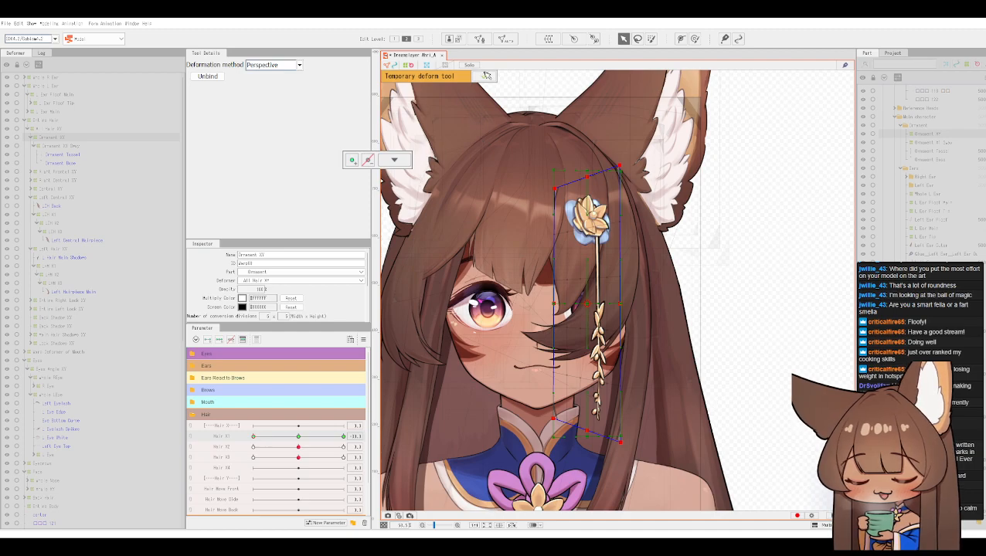
click(485, 78)
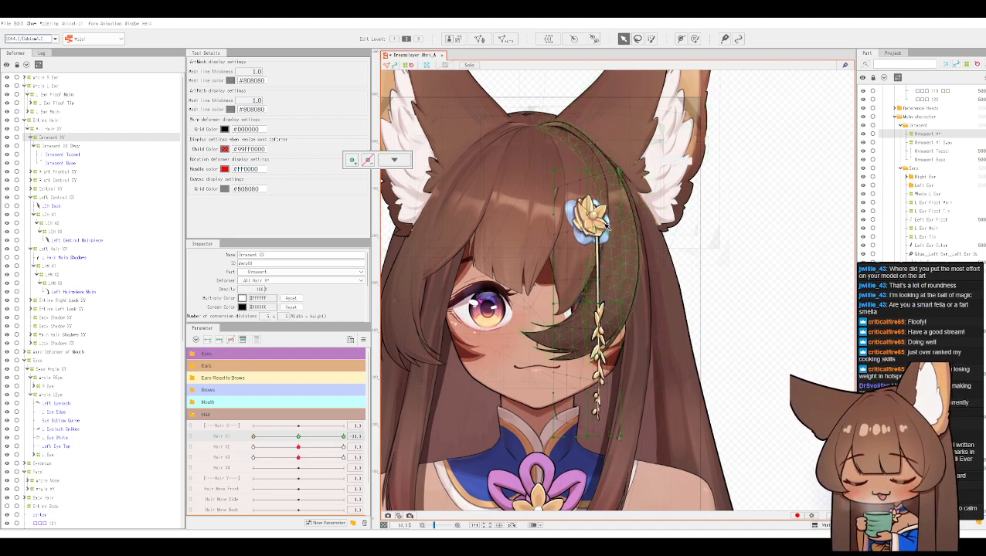
Step: At the Hair X1 minimum, bend the Ornament X1 Sway deformer with a temporary path so the tassel curves inward toward the chin, and apply it
click(590, 228)
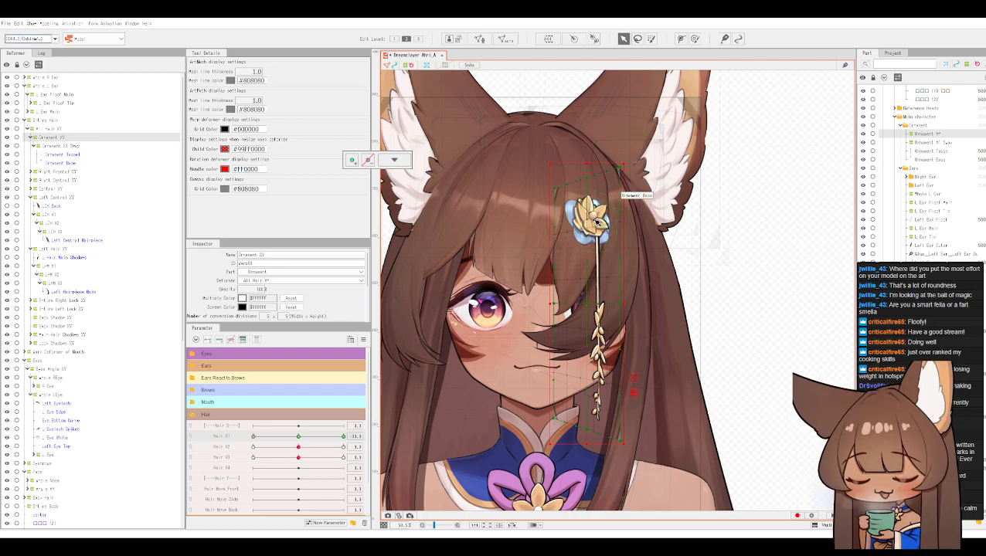
click(596, 223)
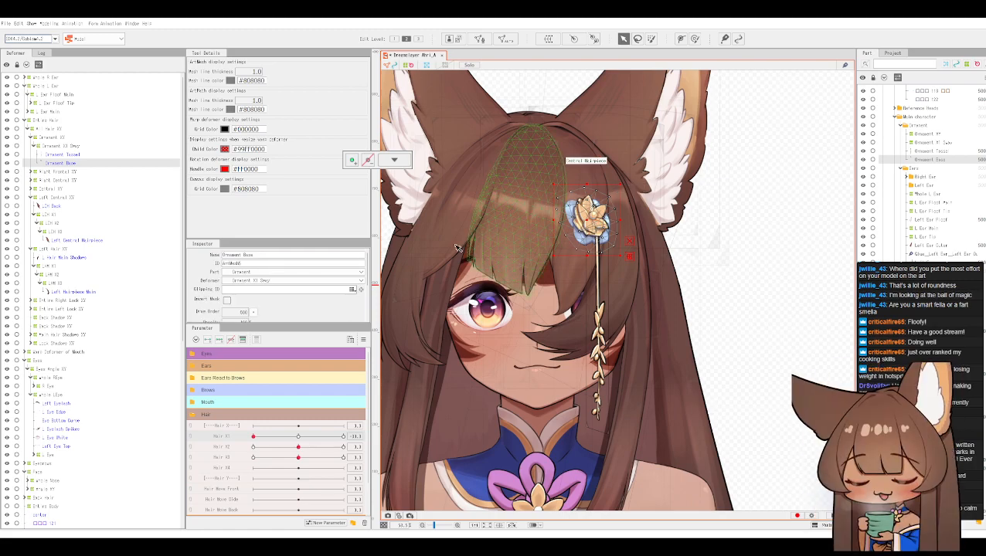
click(55, 148)
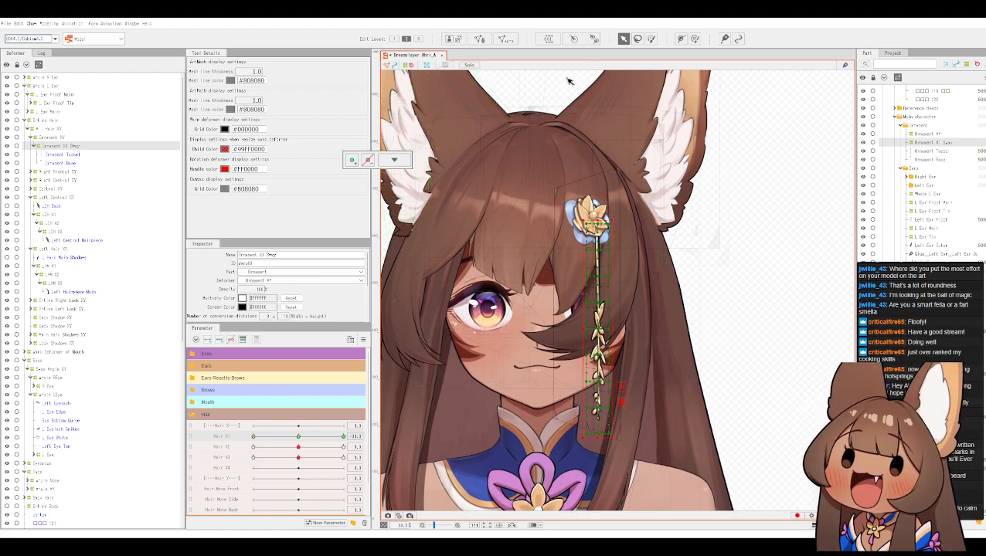
key(ctrl+t)
drag(539, 157, 488, 431)
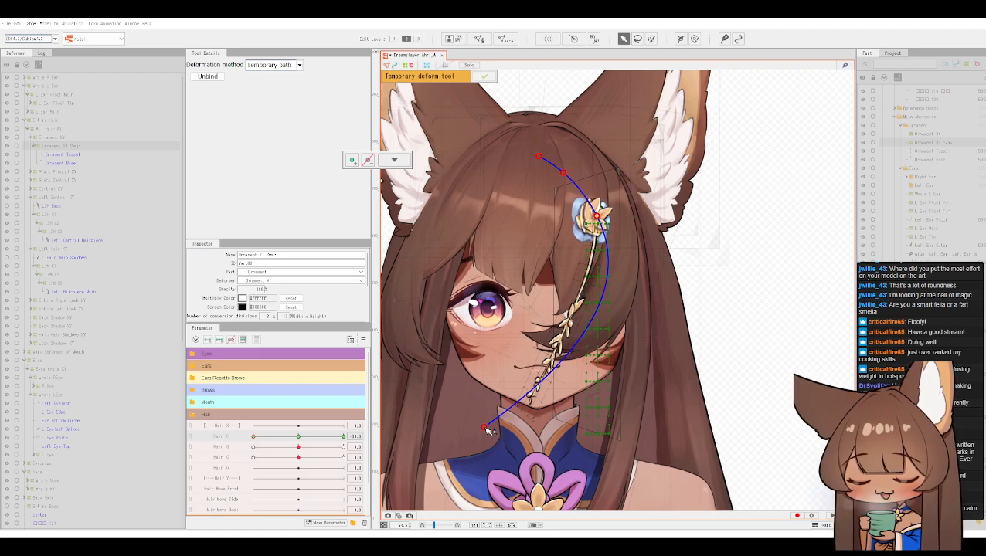
click(479, 79)
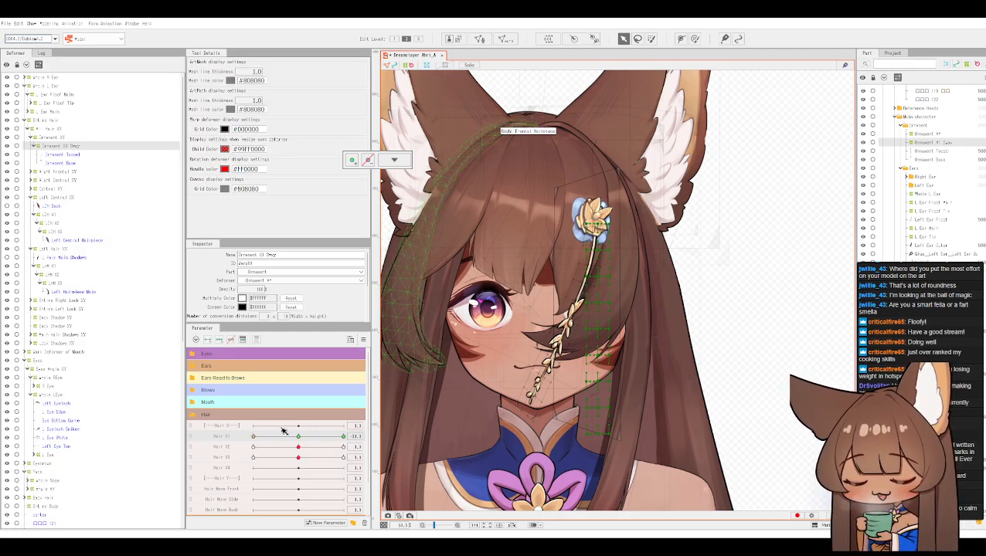
Step: Sweep Hair X1 to its maximum and minimum to check the ornament's sway, and return it to 0
drag(299, 437, 399, 420)
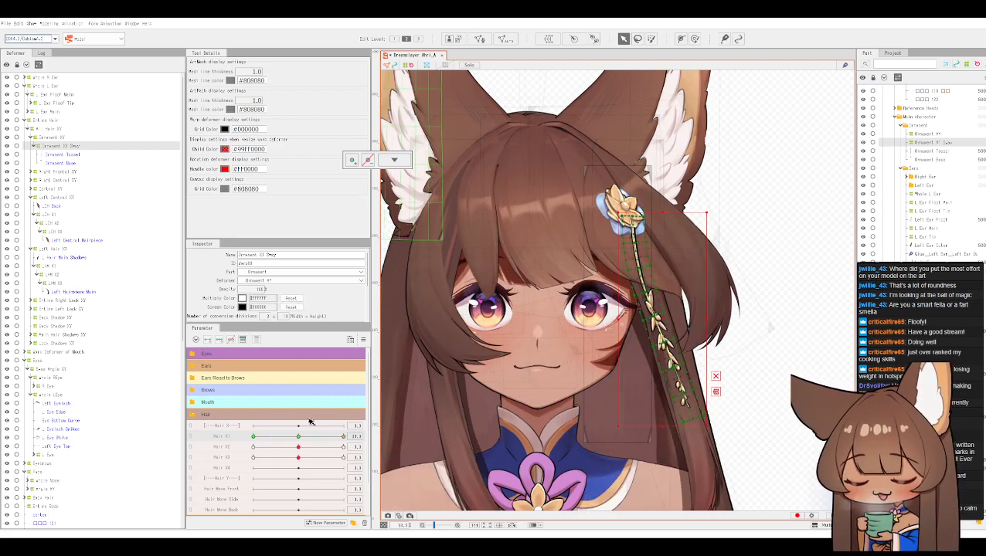
drag(263, 437, 236, 413)
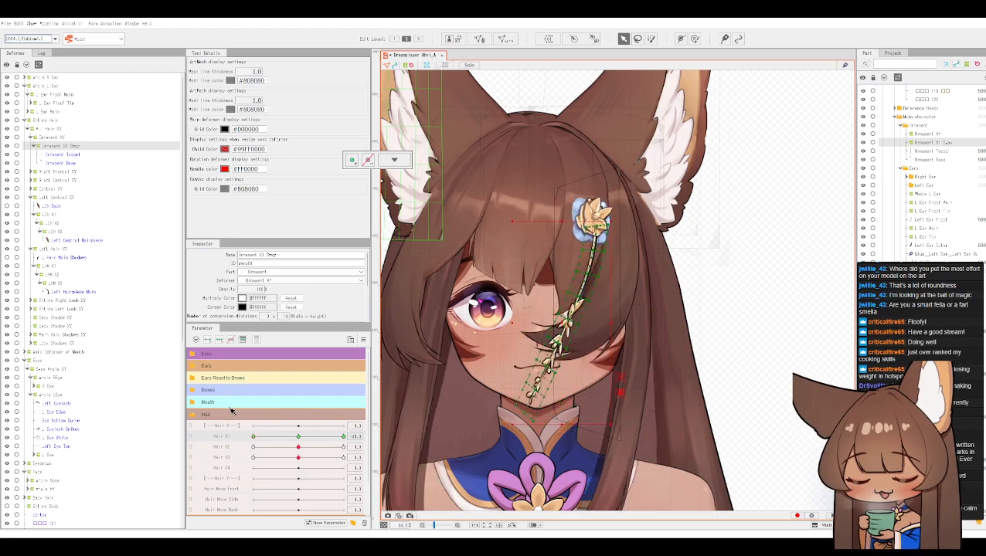
click(298, 438)
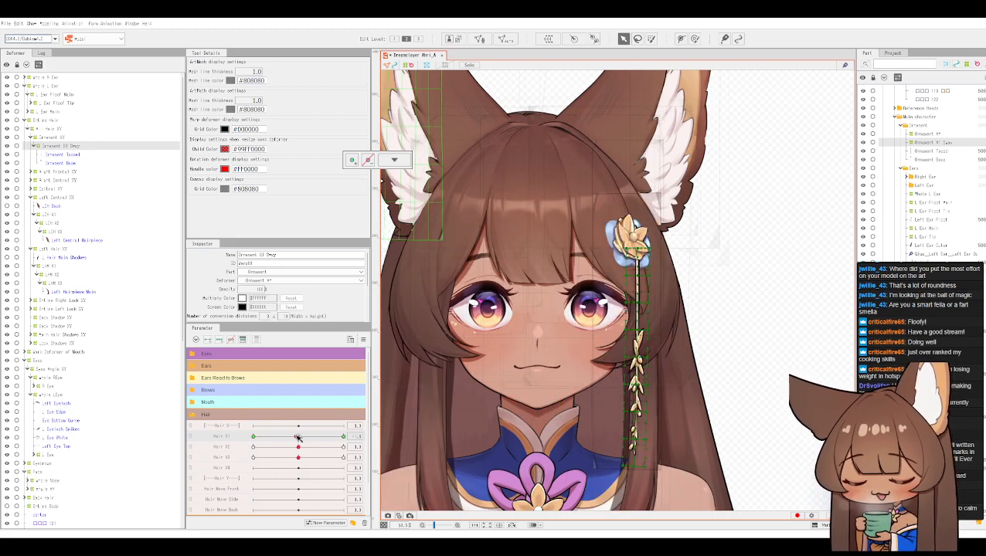
click(299, 437)
click(356, 437)
text(0)
key(Return)
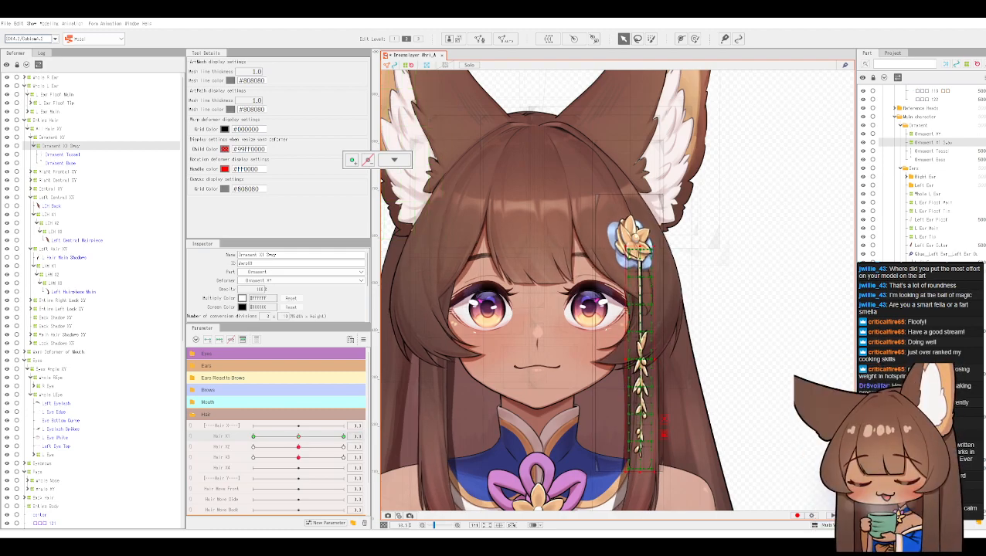
Step: Open the physics settings and swing the model's head from side to side in the enlarged preview to check the ornament's motion
click(50, 24)
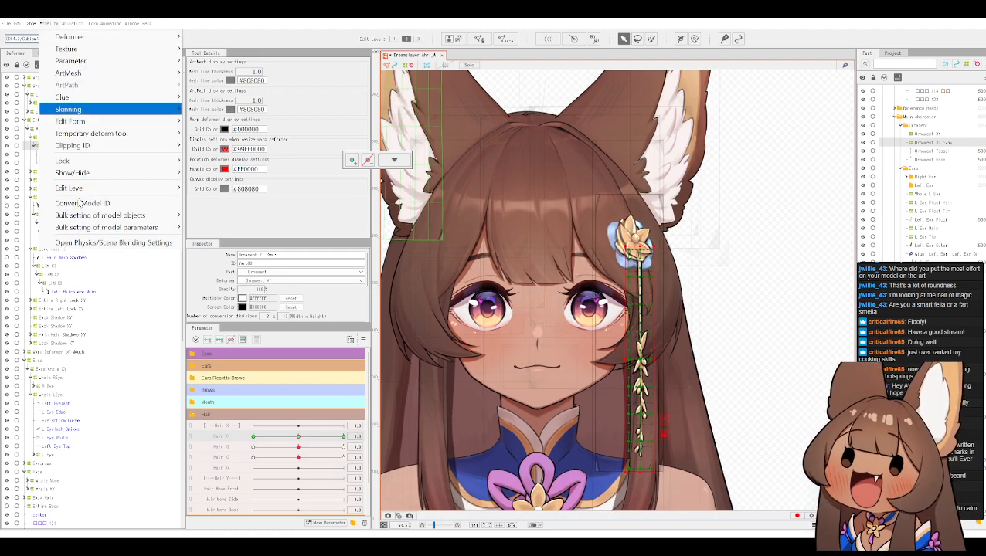
click(116, 243)
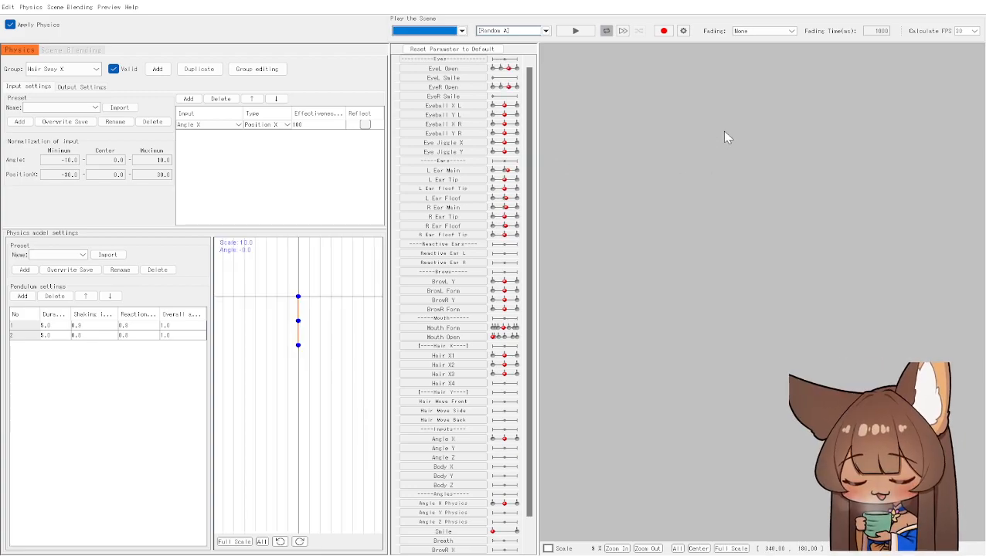
scroll(773, 85, up, 5)
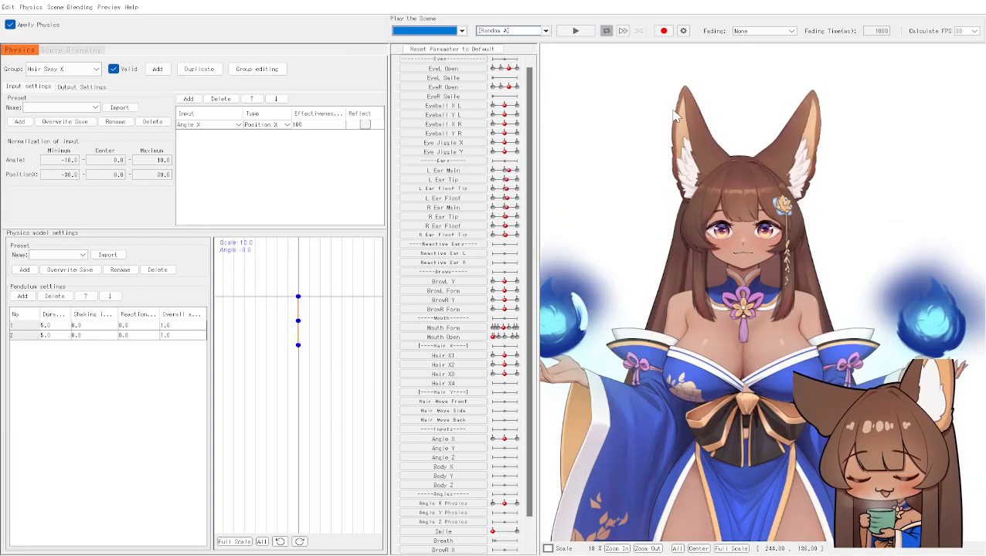
drag(859, 264, 962, 315)
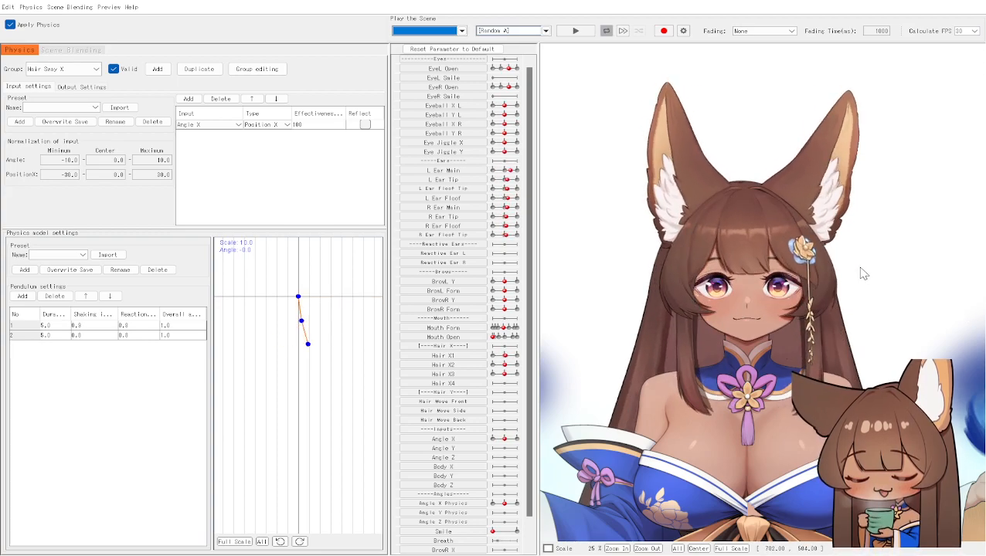
drag(747, 243, 974, 254)
drag(867, 261, 948, 261)
drag(753, 259, 524, 260)
drag(801, 304, 576, 288)
drag(766, 295, 537, 272)
drag(750, 288, 983, 289)
drag(753, 288, 973, 286)
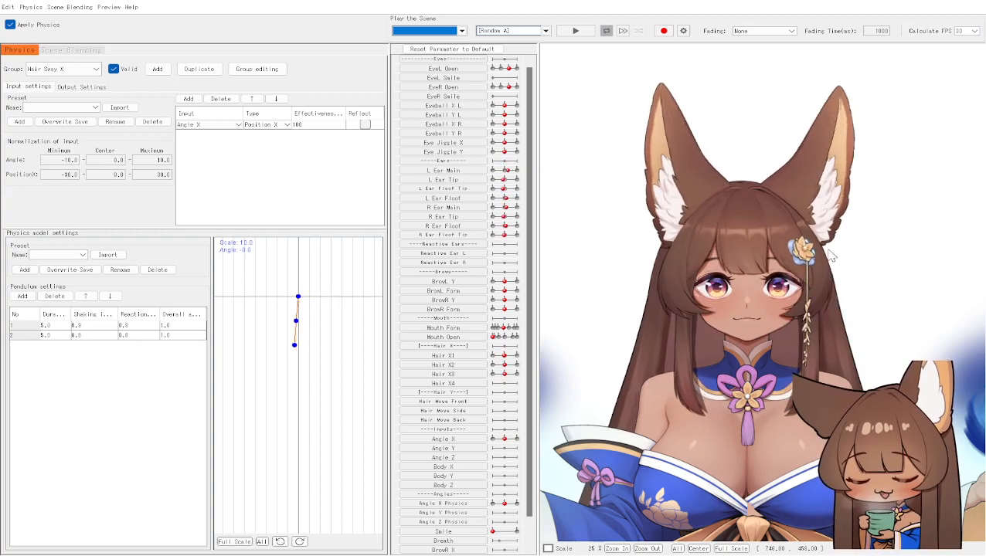
drag(770, 282, 951, 271)
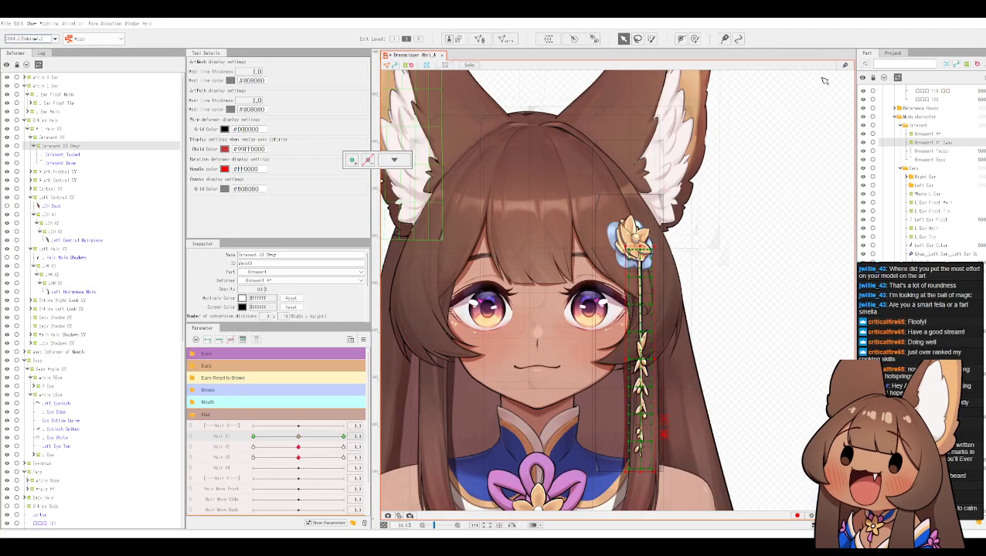
Step: Create a warp deformer named Tassel X2 as parent of Ornament Tassel, in the Ornament part, with 3 × 10 conversion divisions
click(69, 155)
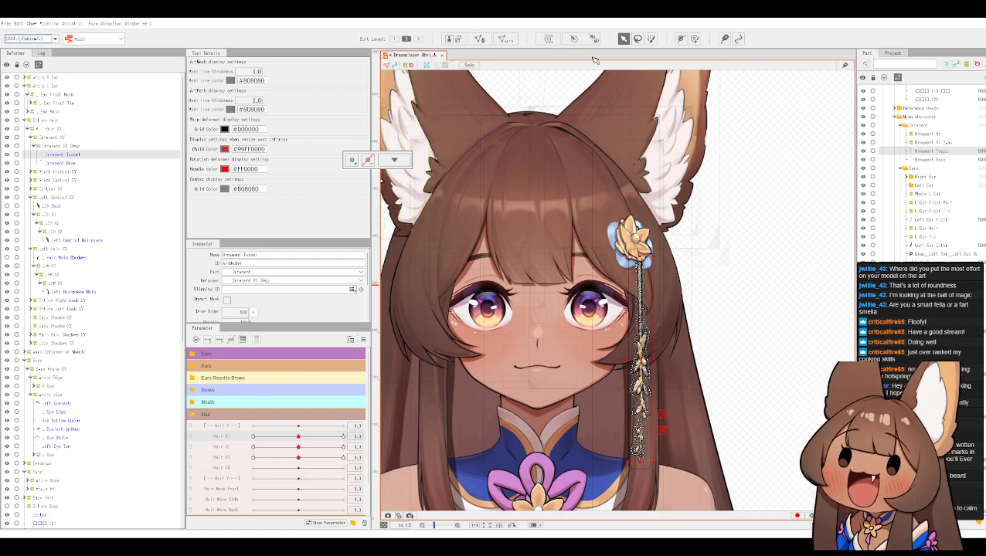
click(547, 38)
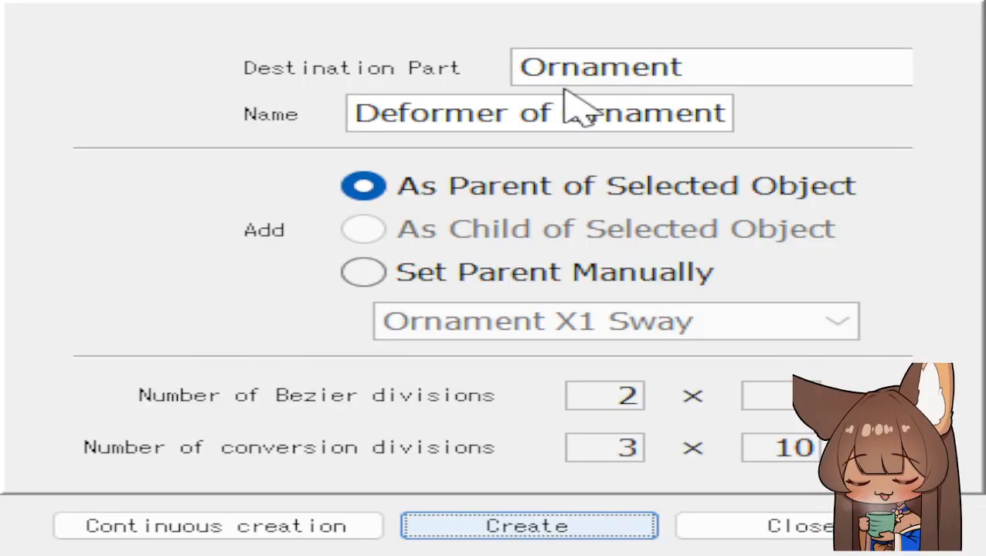
triple_click(602, 108)
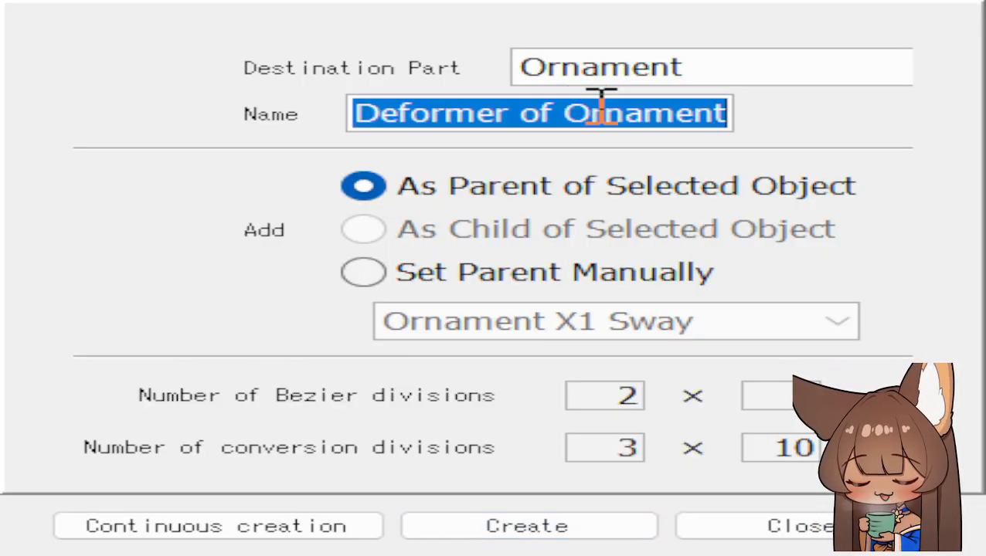
text(X)
key(BackSpace)
text(Tassel X2)
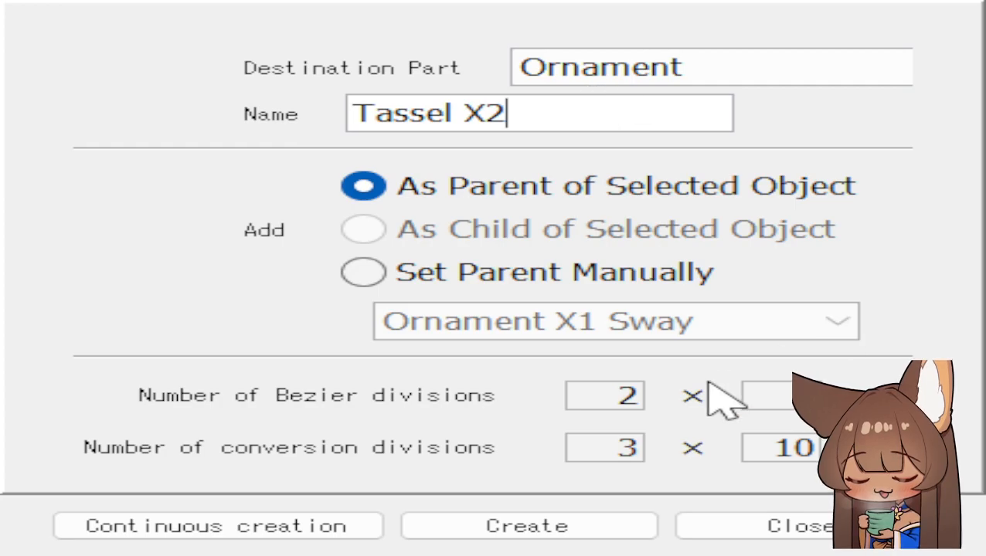
click(563, 532)
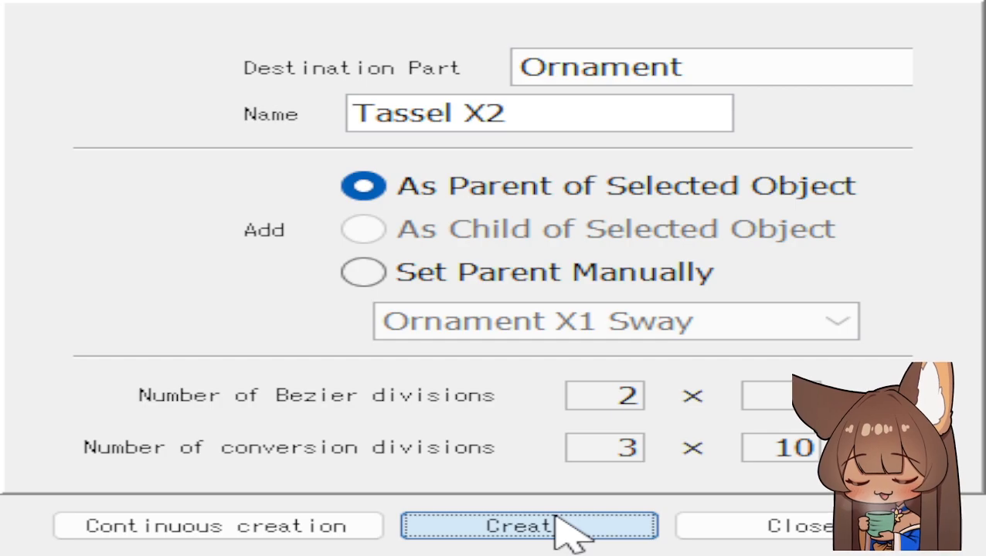
click(554, 519)
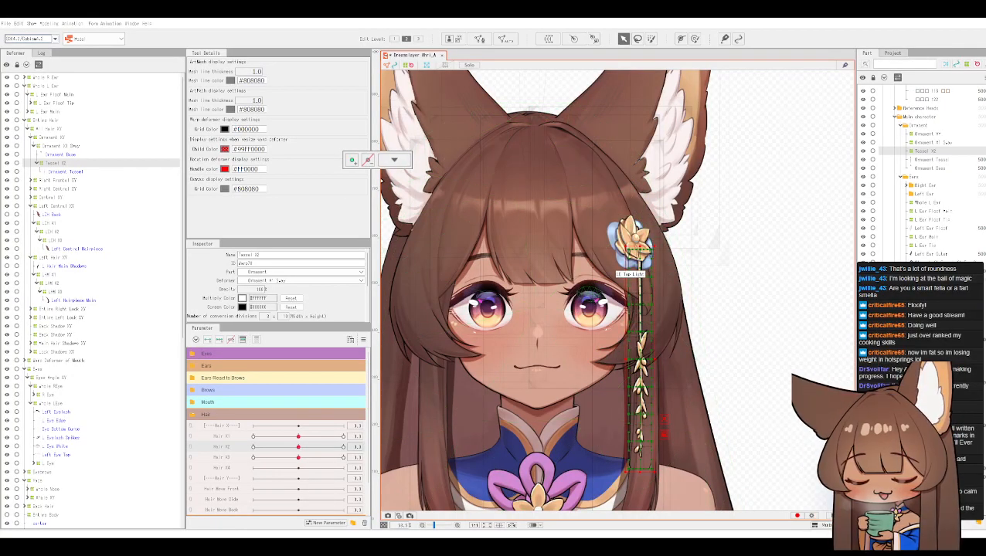
Step: Key Tassel X2 on Hair X2 and start a temporary path deformation at the parameter's maximum, with its first point beside the ear
drag(298, 448, 478, 454)
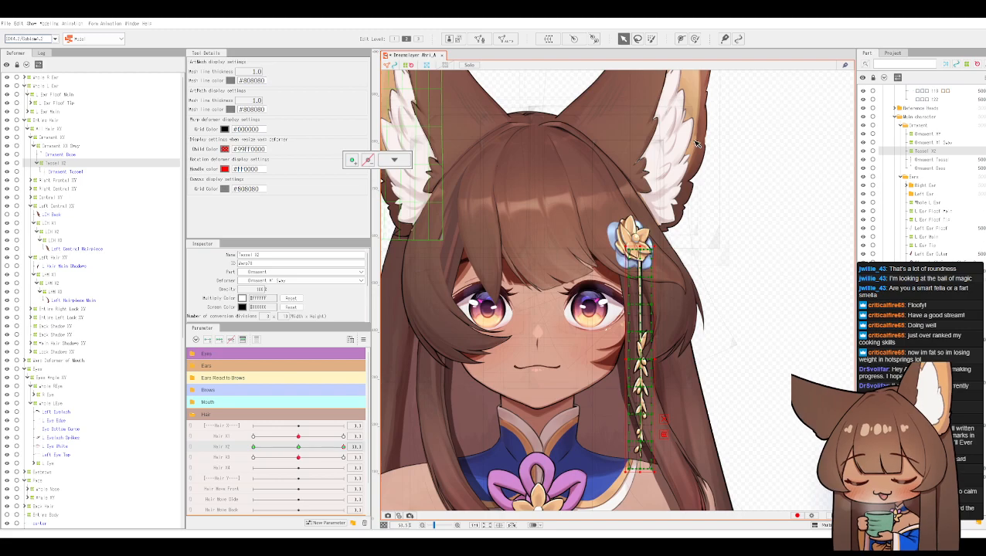
key(ctrl+t)
click(679, 215)
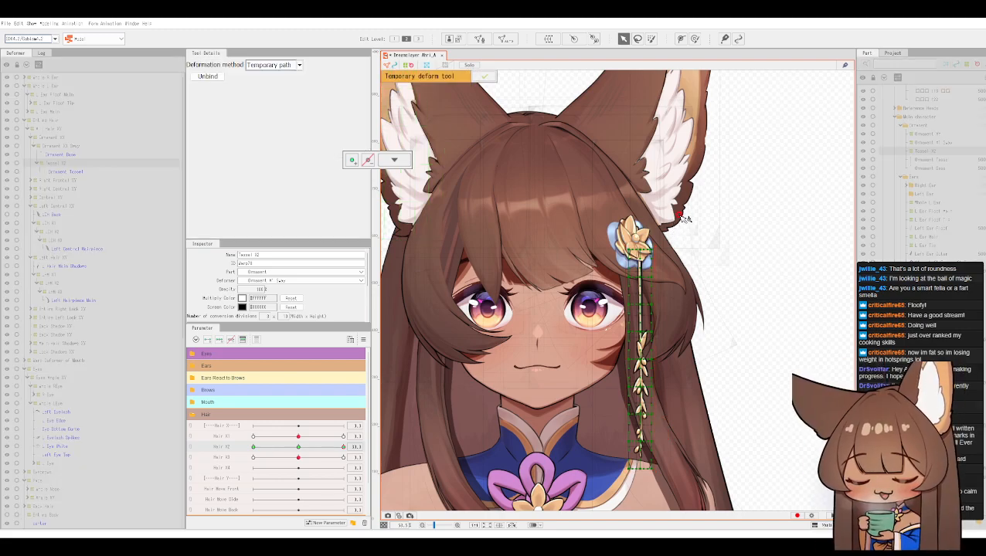
click(640, 312)
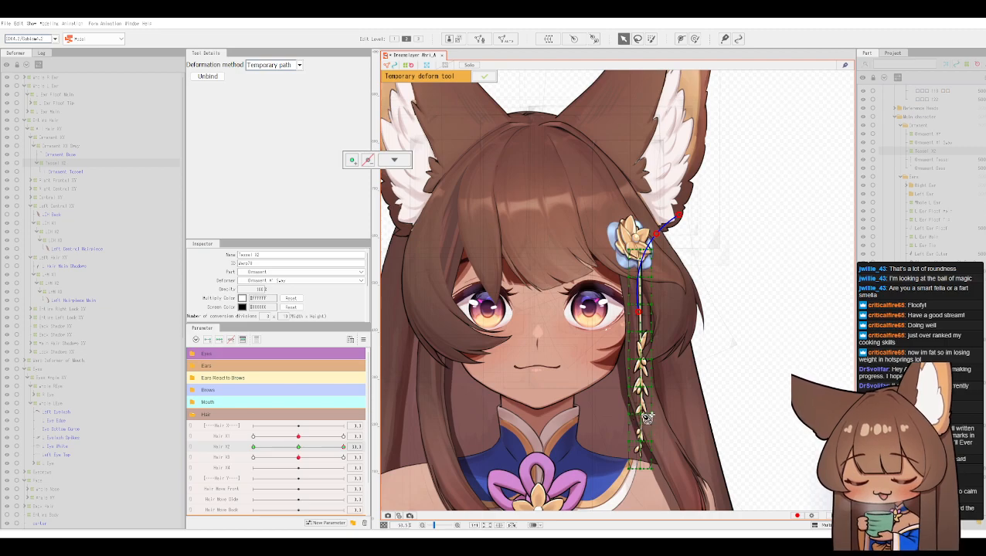
click(640, 391)
click(666, 457)
drag(708, 455, 702, 431)
key(ctrl+z)
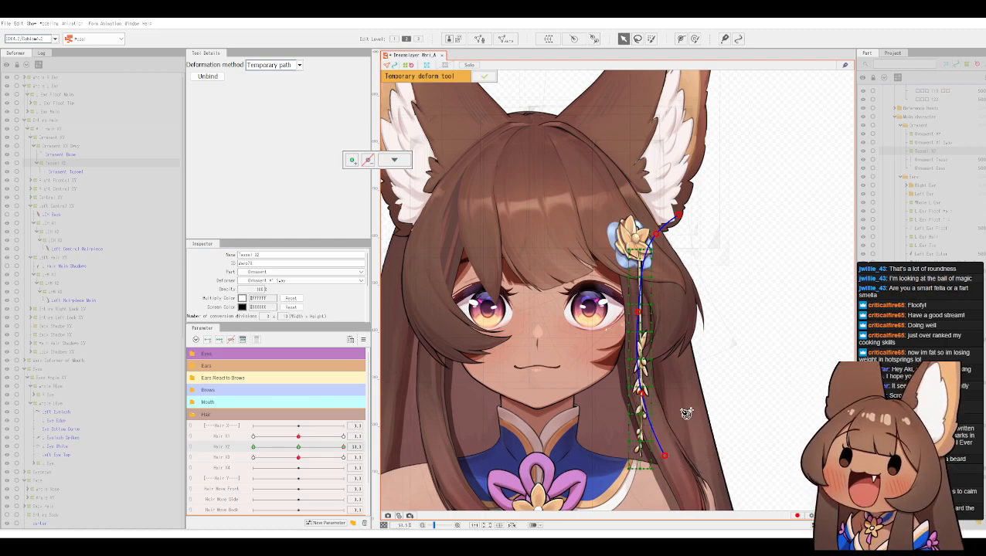
key(ctrl+z)
key(ctrl+z)
key(ctrl+z)
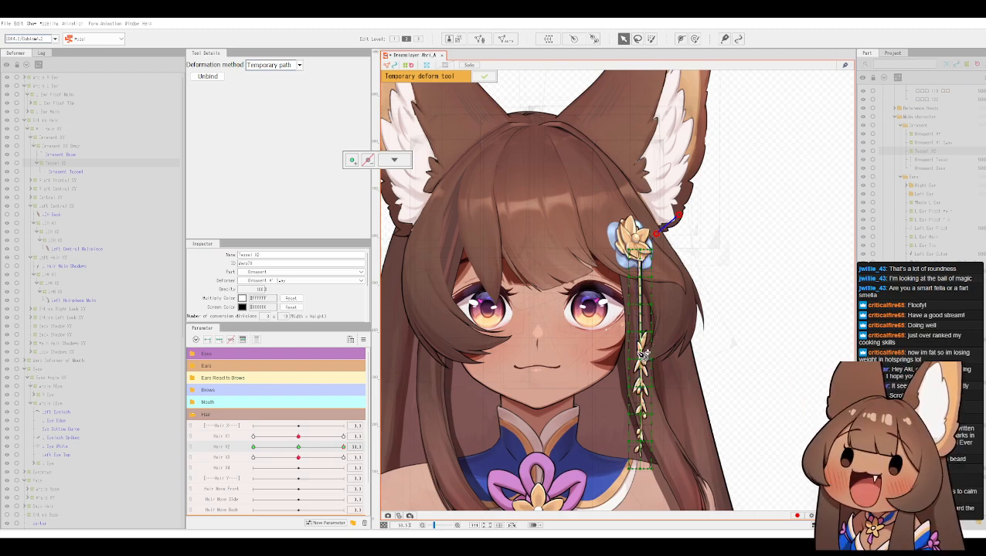
key(ctrl+z)
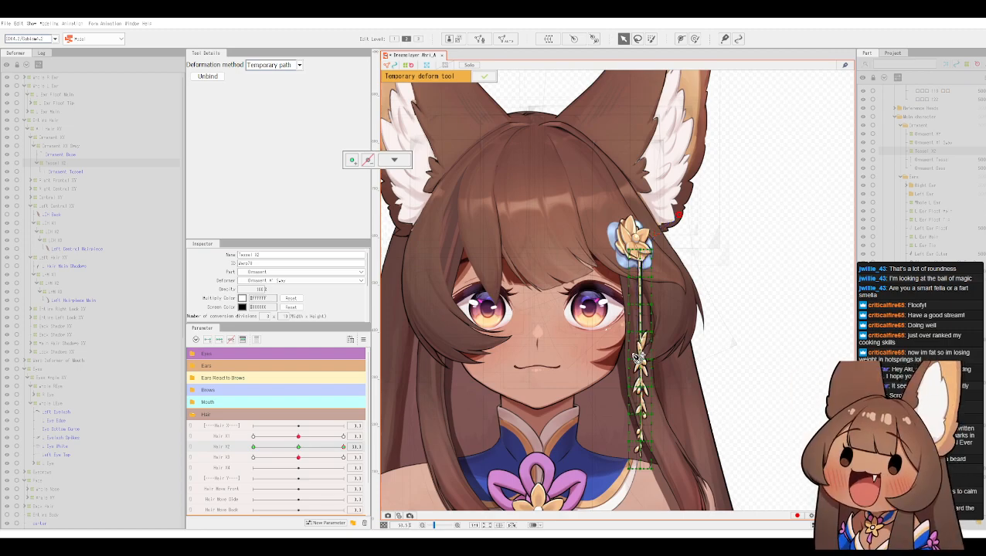
Step: Extend the temporary path down the tassel, pull its lower end outward so the tassel curves away from the face, and apply it
click(658, 473)
drag(658, 473, 731, 453)
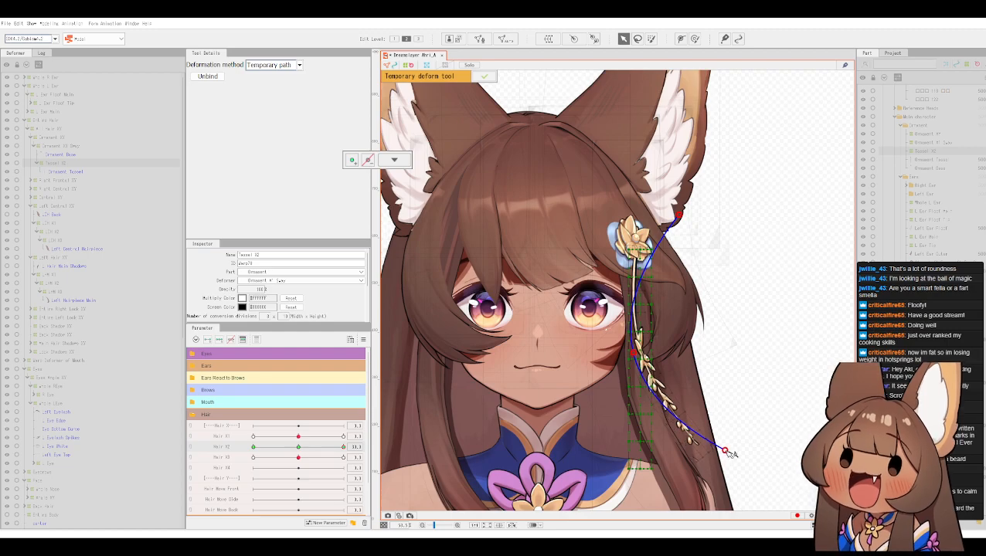
click(487, 77)
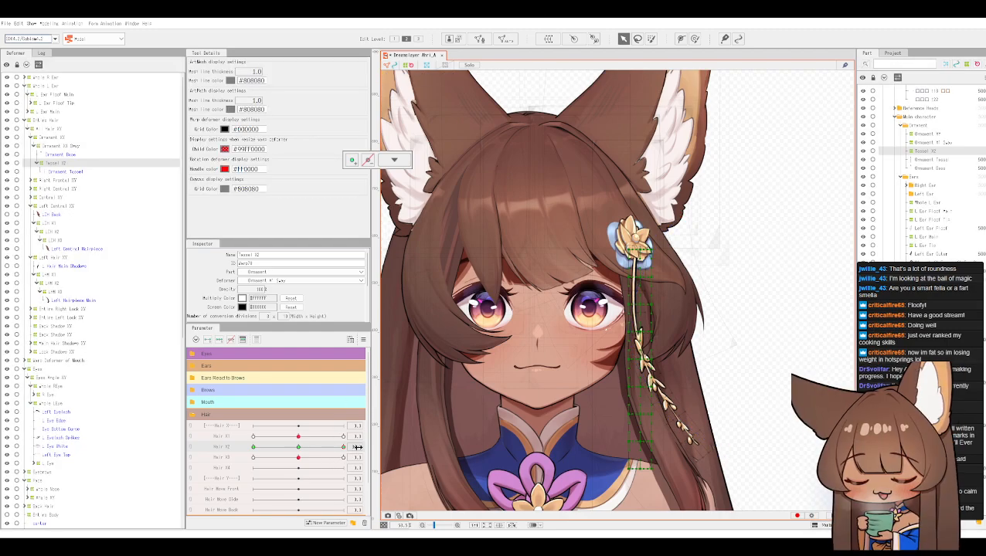
Step: Reflect the Tassel X2 motion to the minimum of Hair X2, check the mirrored sway, and reset Hair X2 to 0
click(362, 340)
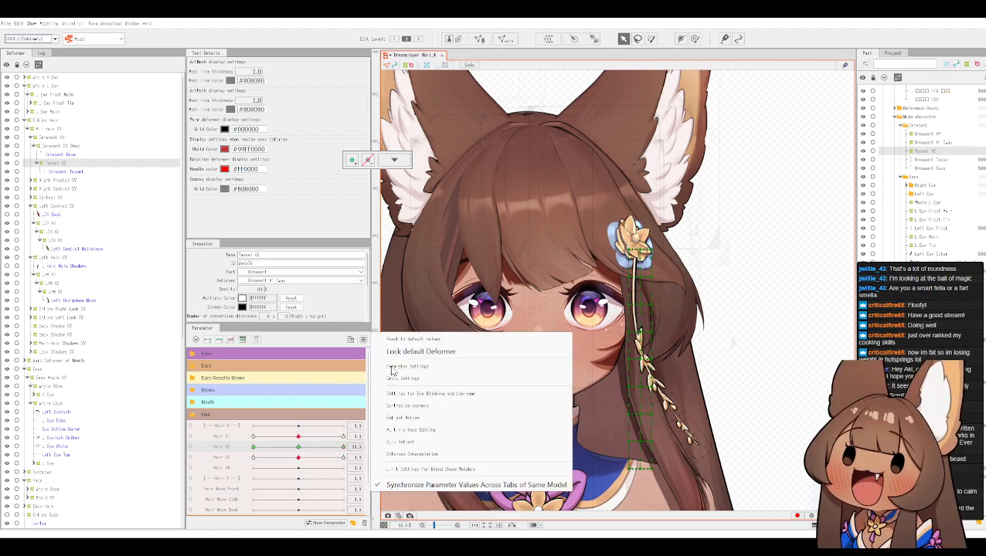
click(458, 418)
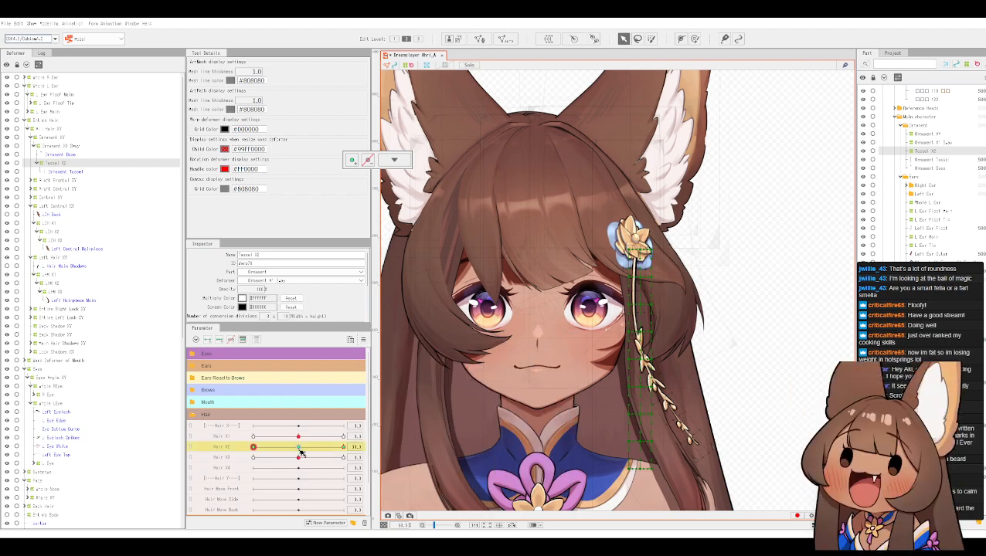
drag(344, 447, 196, 429)
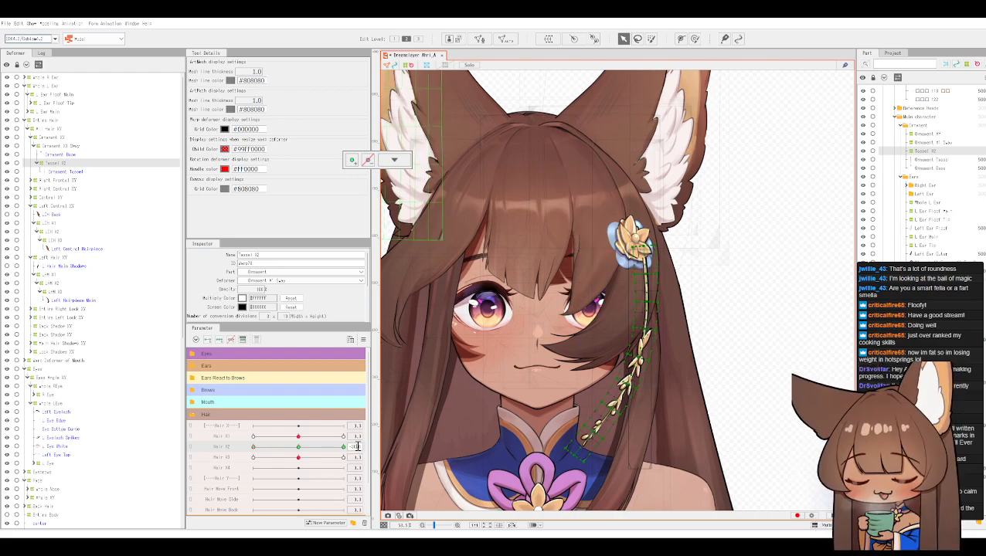
text(0)
key(Return)
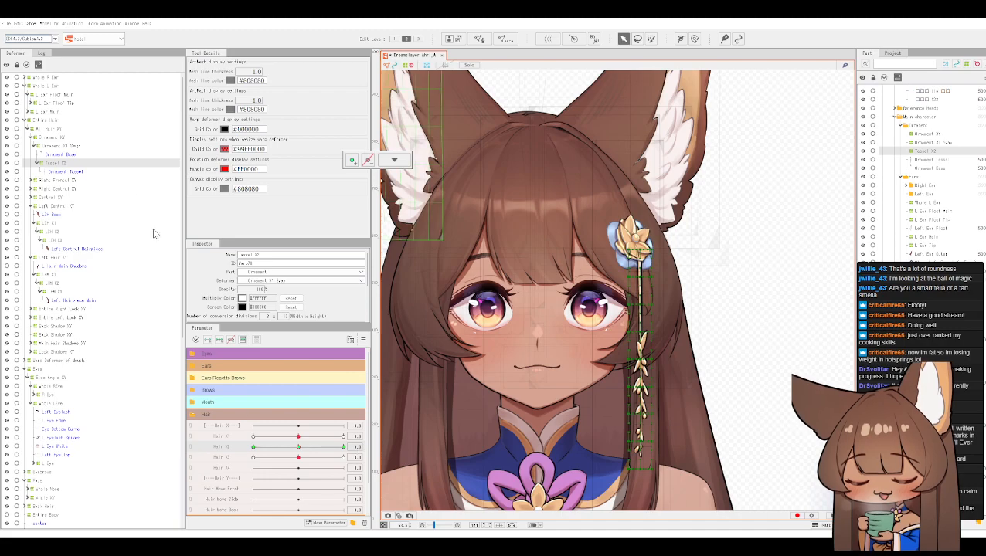
Step: Create a Tassel X3 warp deformer as parent of Ornament Tassel and key it on Hair X3, set to its maximum
click(66, 173)
click(67, 172)
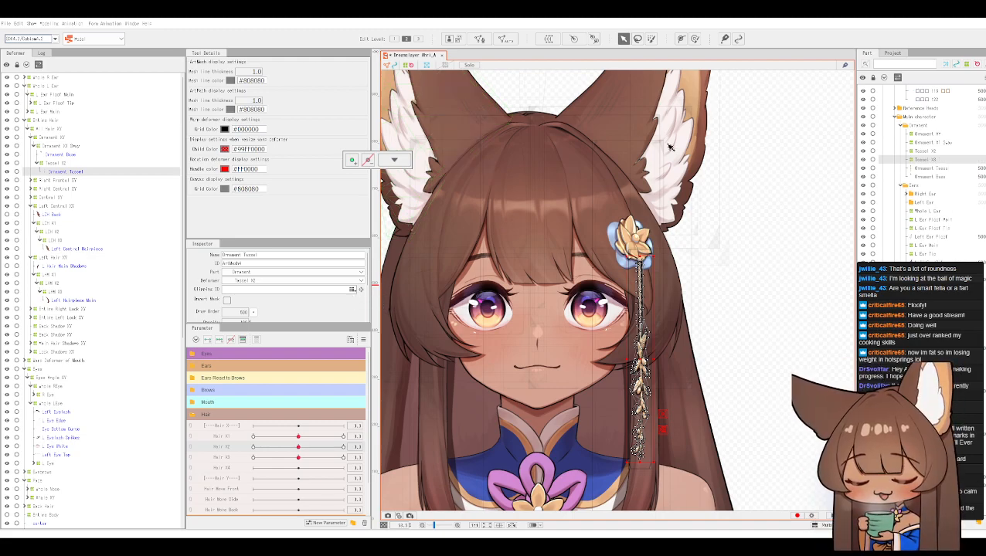
key(Return)
click(221, 458)
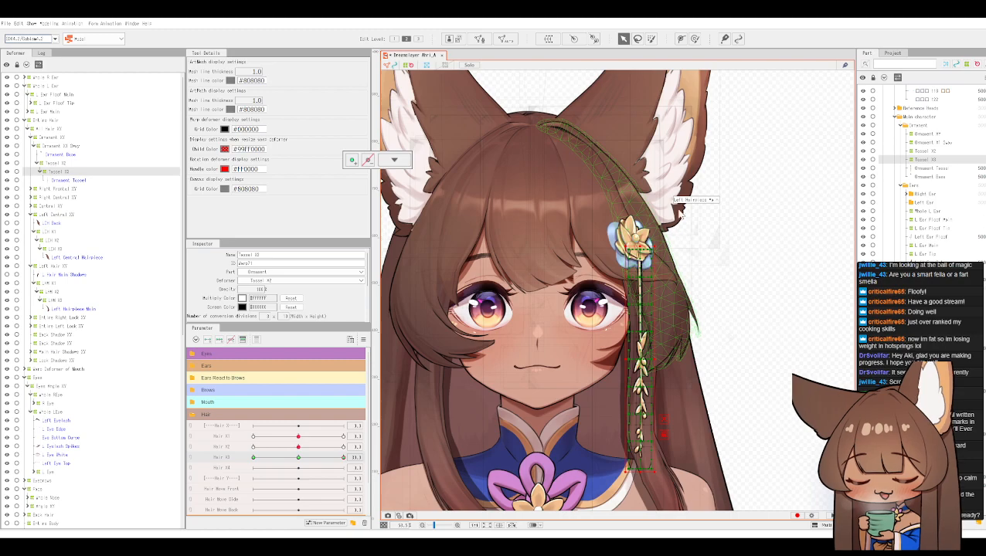
Step: Bend Tassel X3 at the Hair X3 maximum with a temporary deformation path from the ear down the tassel, its lower end pulled outward
key(t)
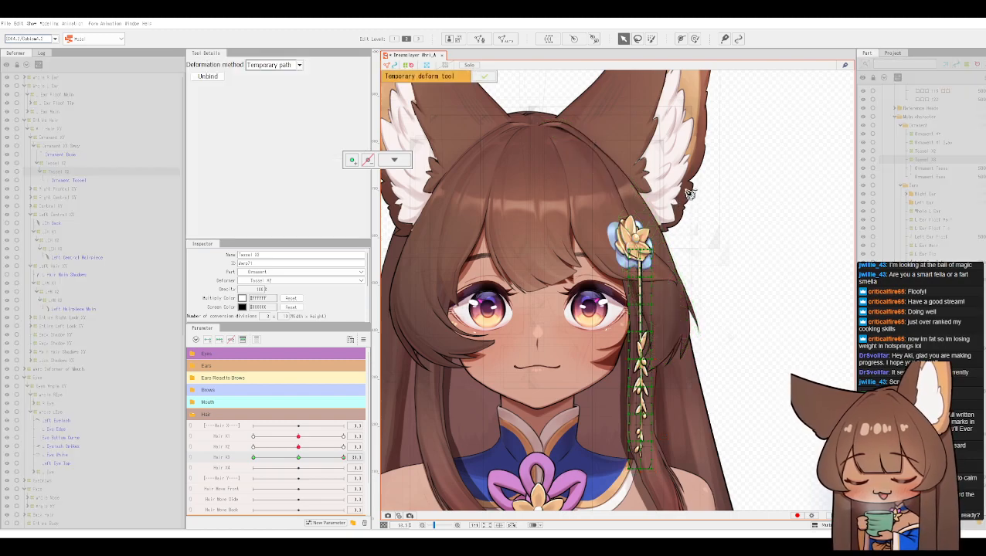
click(686, 206)
click(658, 230)
click(634, 269)
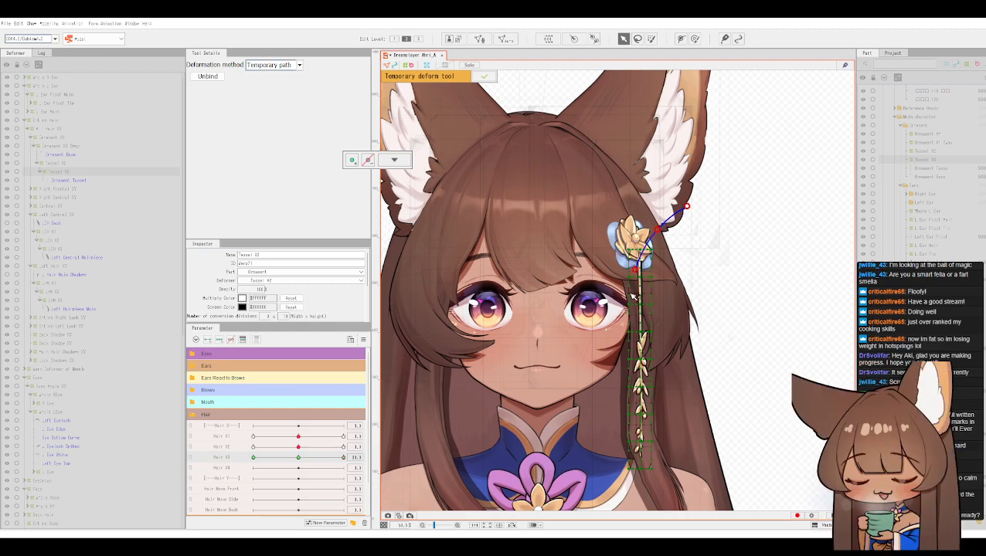
click(633, 389)
click(665, 486)
drag(664, 486, 733, 439)
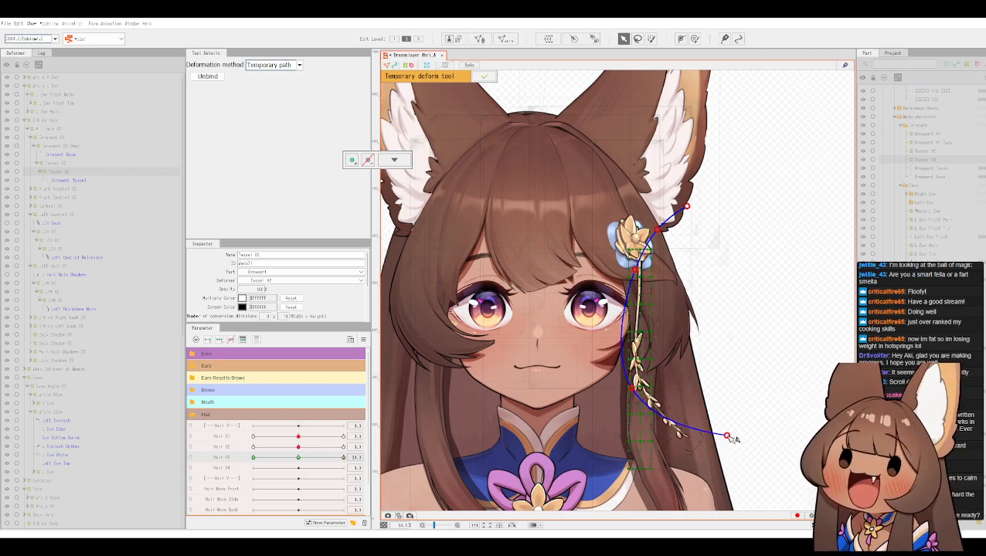
click(486, 79)
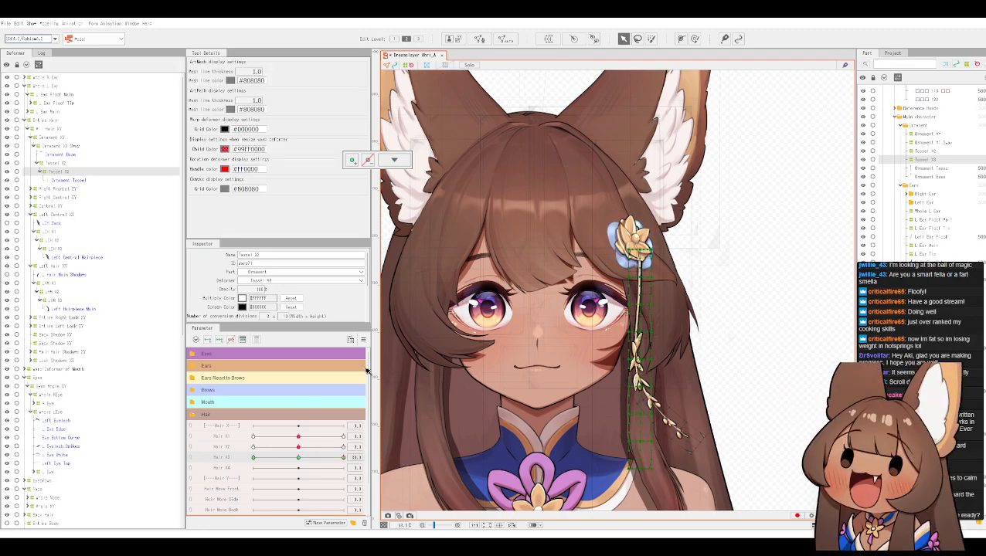
Step: Reflect the Tassel X3 motion to the minimum of Hair X3, check the mirrored sway, and reset Hair X3 to its default
click(362, 341)
click(428, 418)
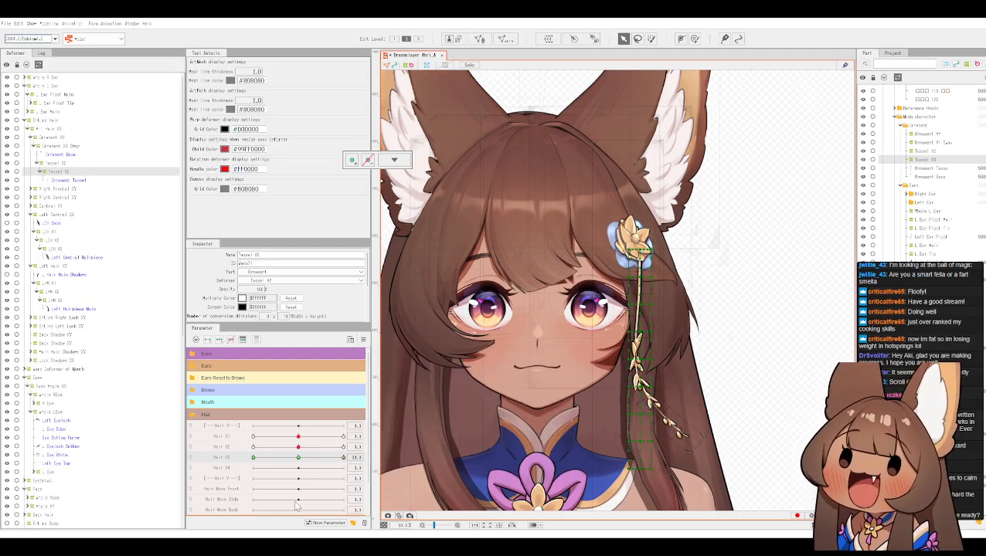
click(485, 359)
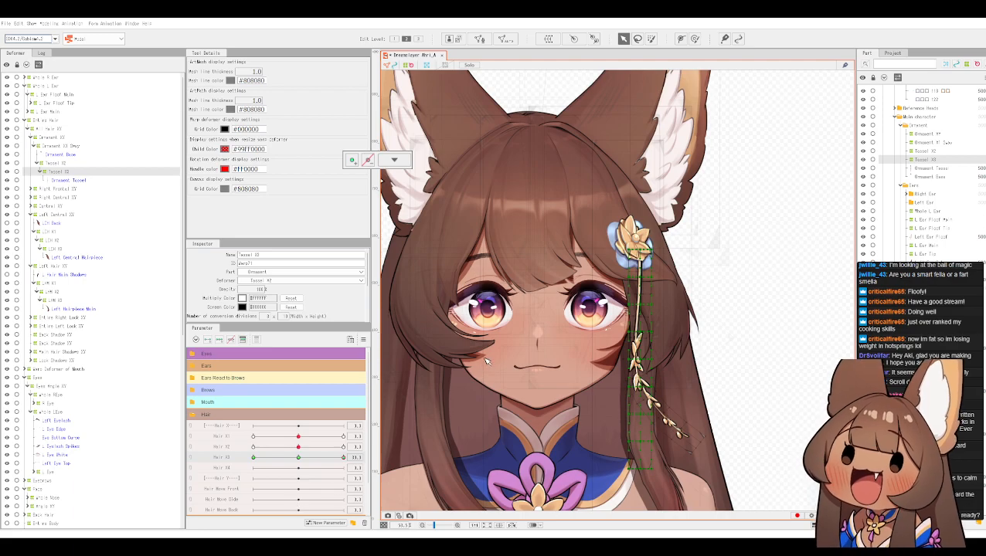
drag(322, 458, 299, 459)
click(356, 457)
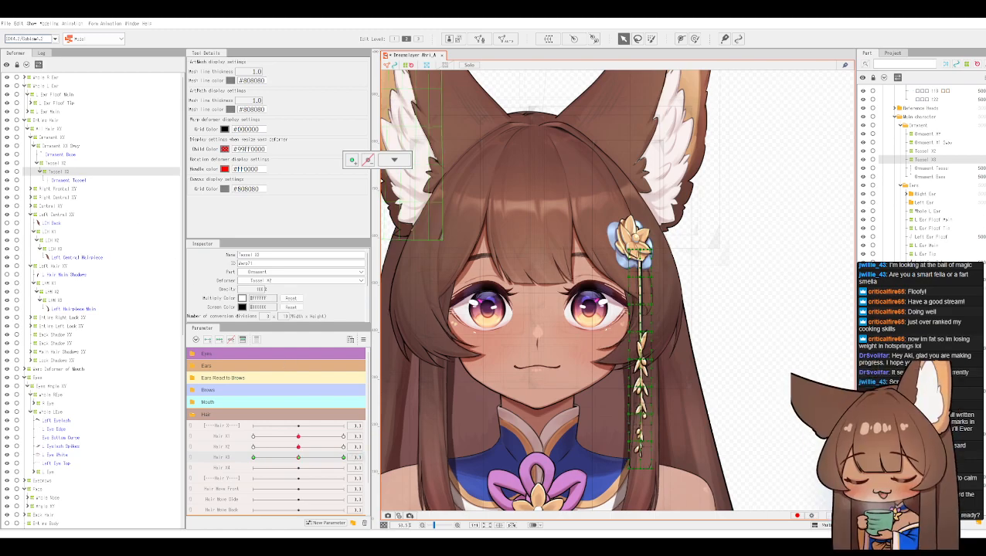
Step: Look at the Physics/Scene Blending Settings and return to the model
click(47, 23)
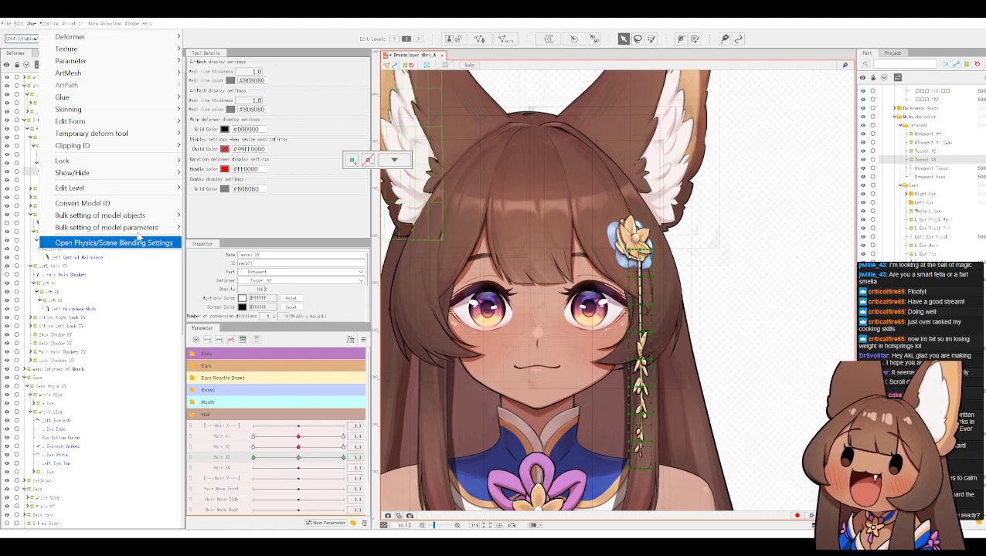
click(746, 89)
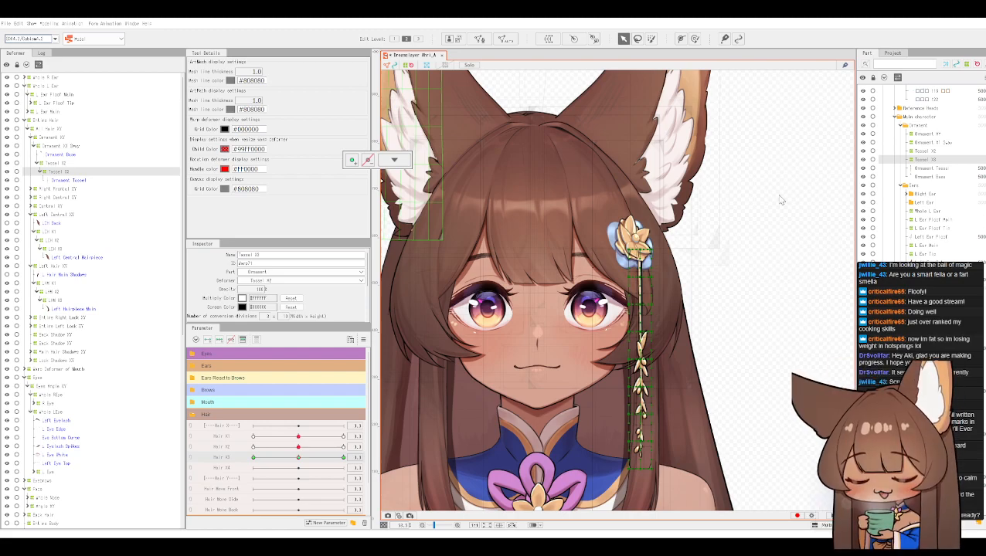
Step: Bring up the editing options for the Hair X4 parameter in the Hair group
scroll(288, 367, down, 2)
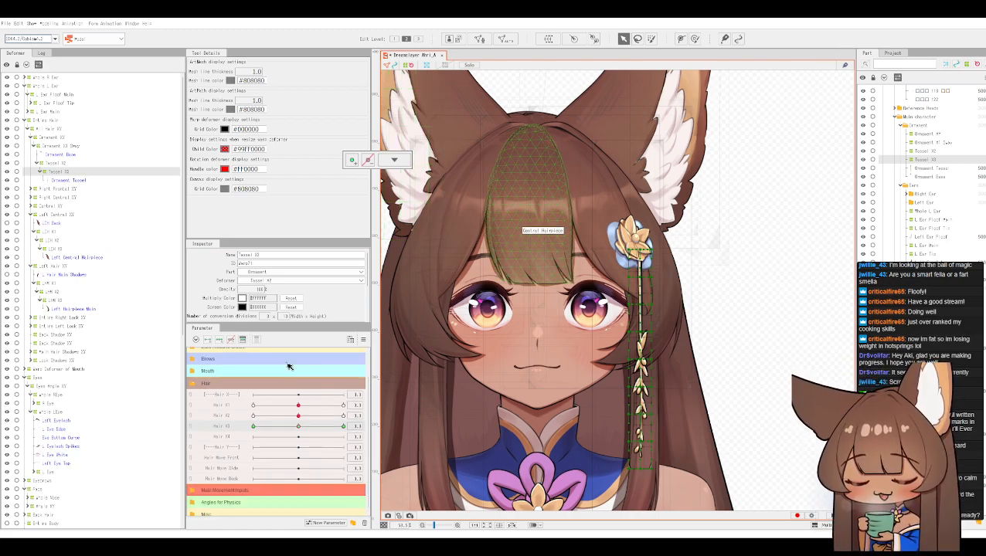
scroll(288, 366, down, 1)
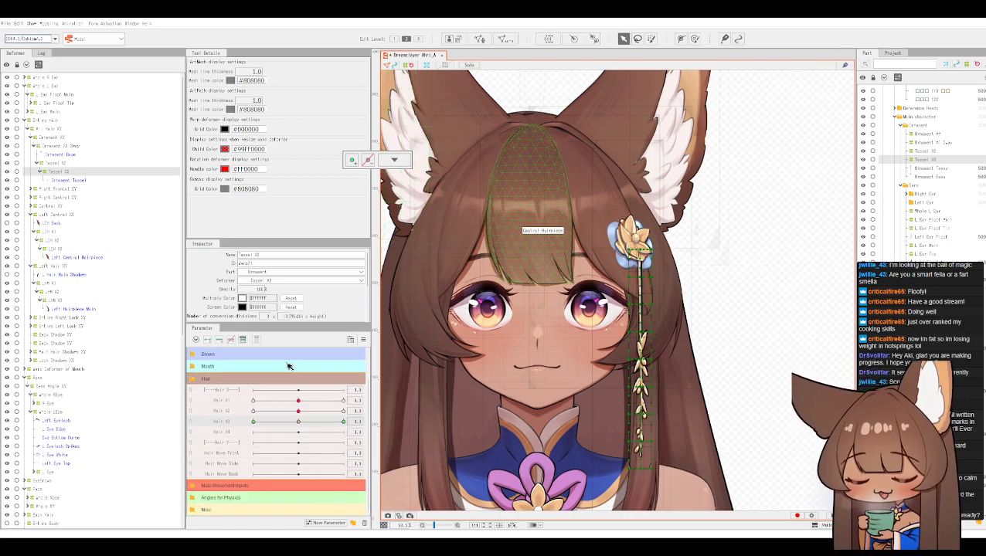
right_click(230, 433)
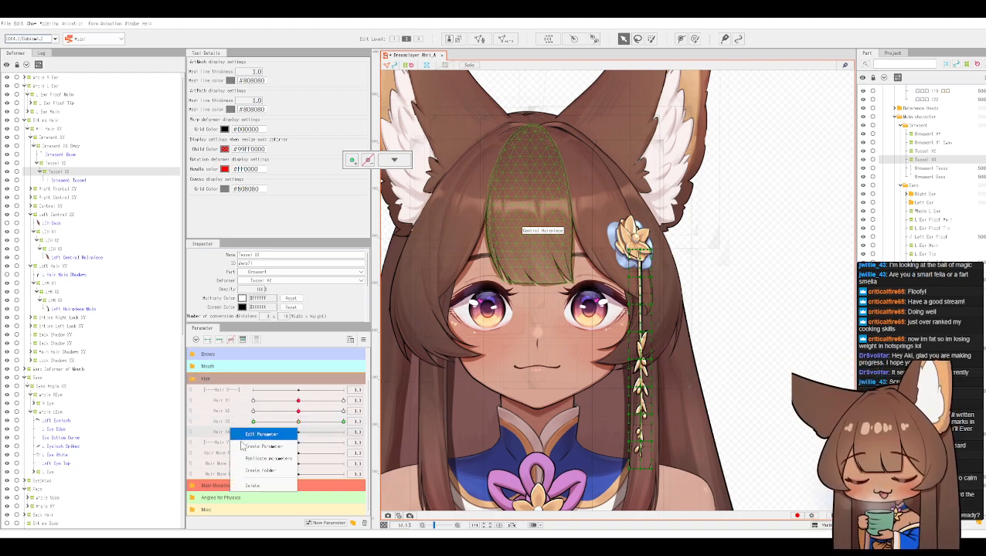
Step: Create a new parameter named Tassel X3 below Hair X4 in the Hair group
click(250, 447)
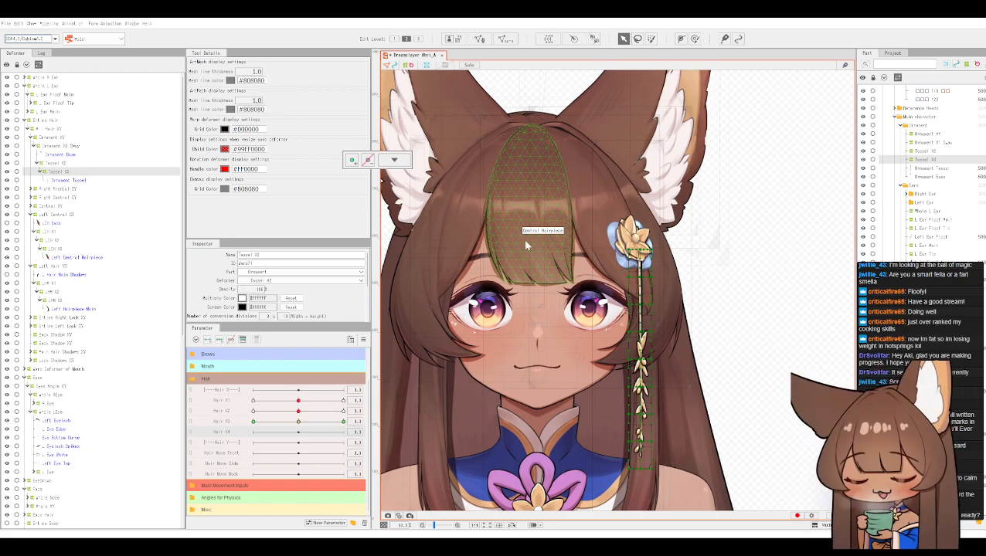
click(482, 328)
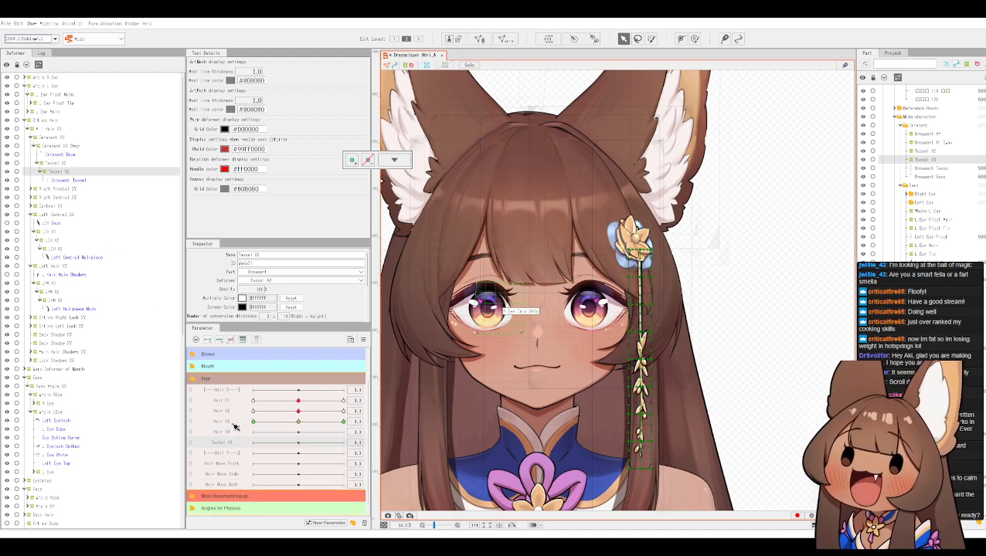
click(358, 422)
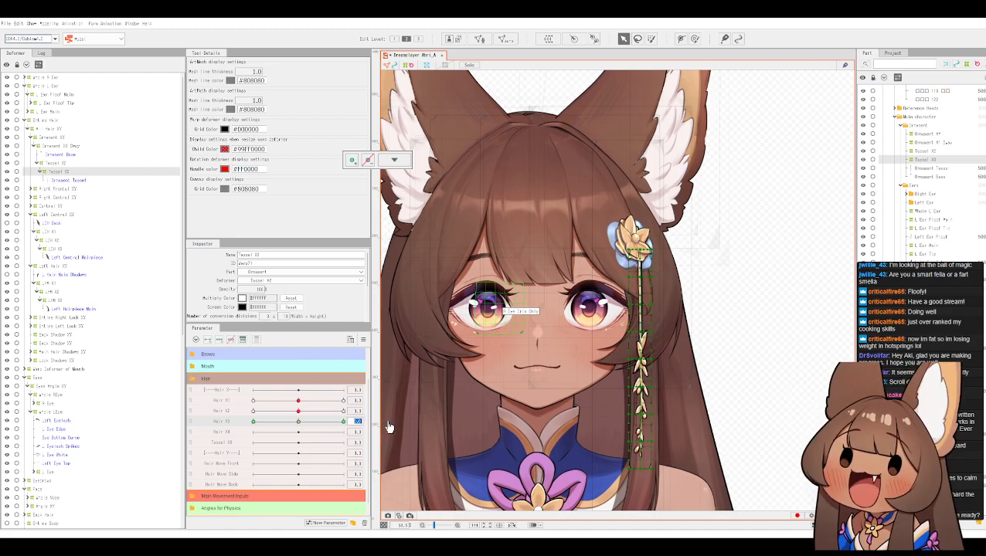
key(Return)
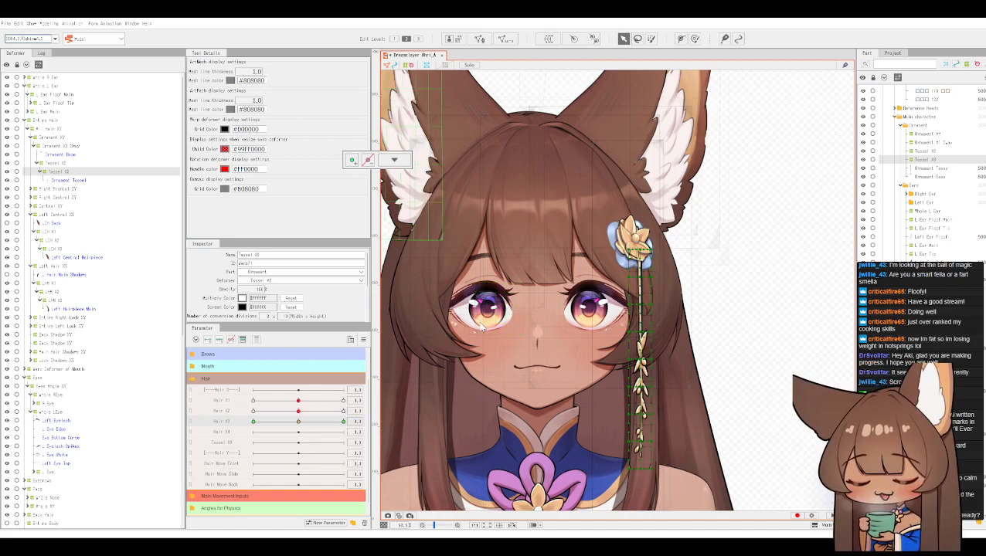
click(356, 422)
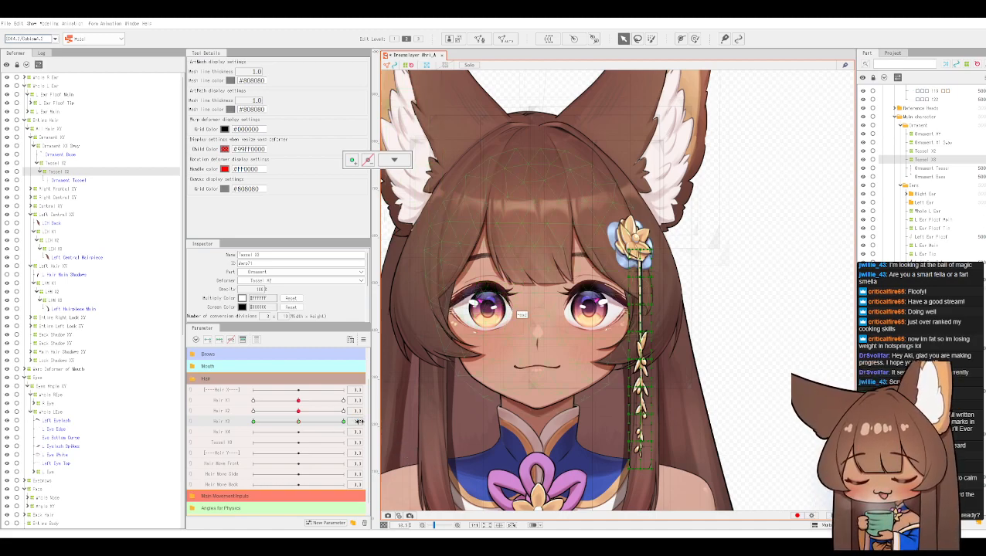
click(394, 422)
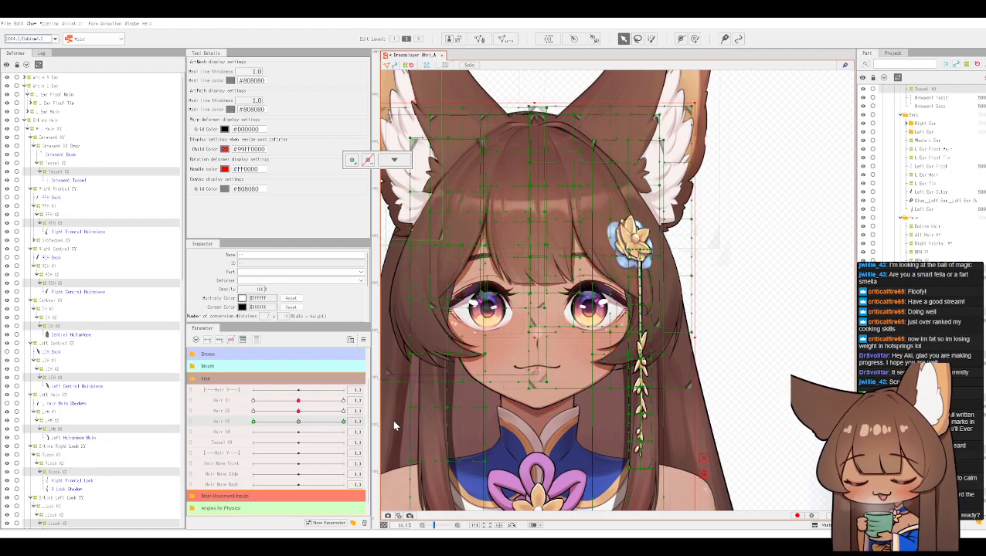
Step: Transfer the keys of the Tassel X3 deformer alone from Hair X3 to the Tassel X3 parameter
click(70, 179)
click(70, 172)
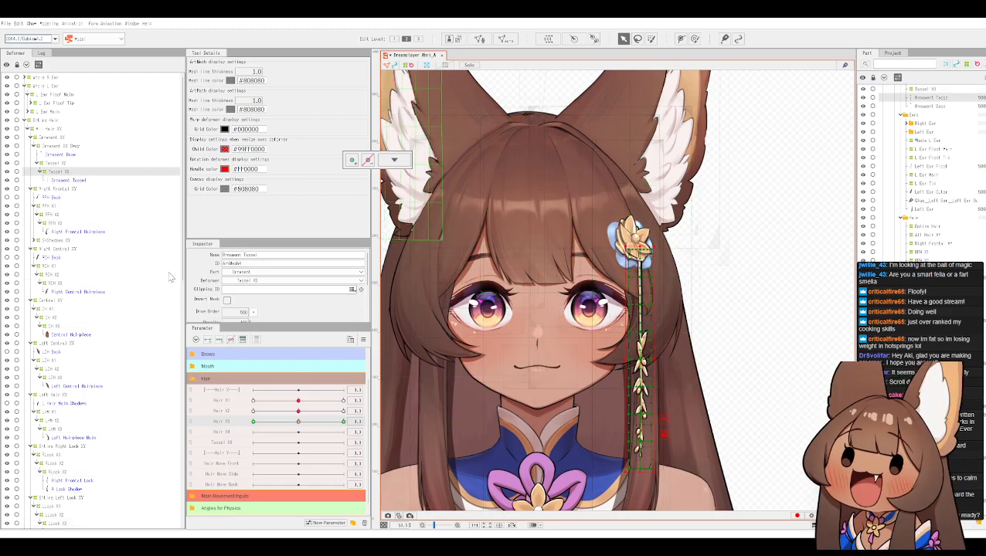
click(359, 422)
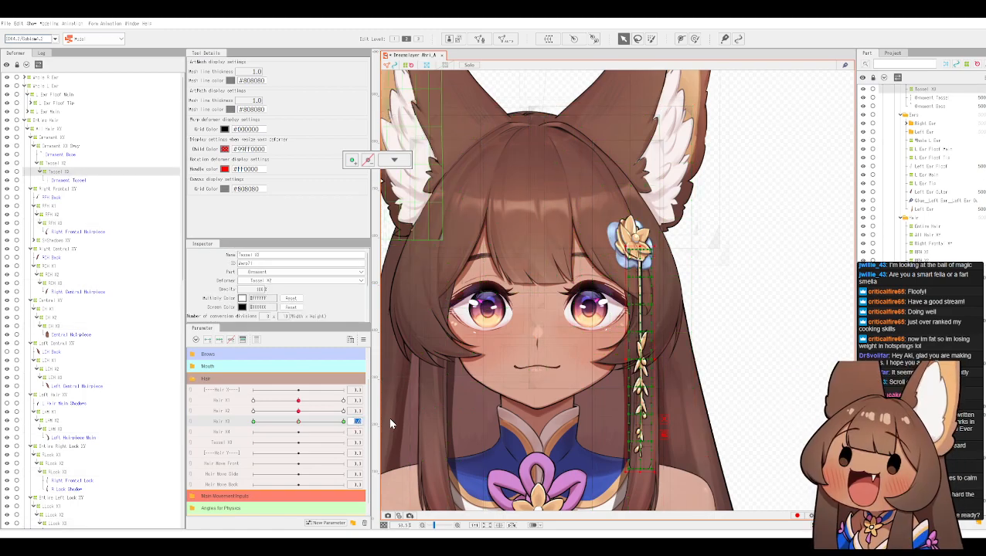
click(411, 465)
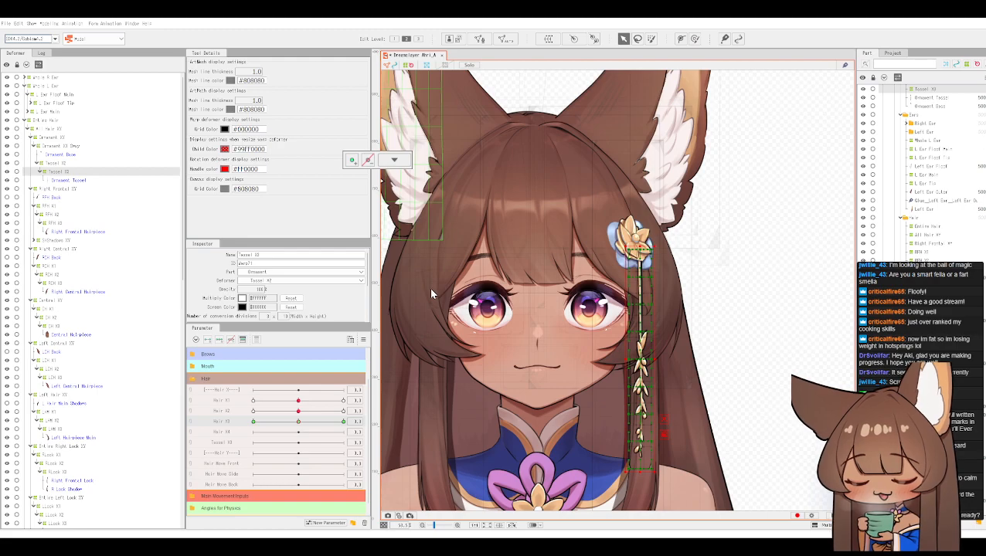
click(484, 315)
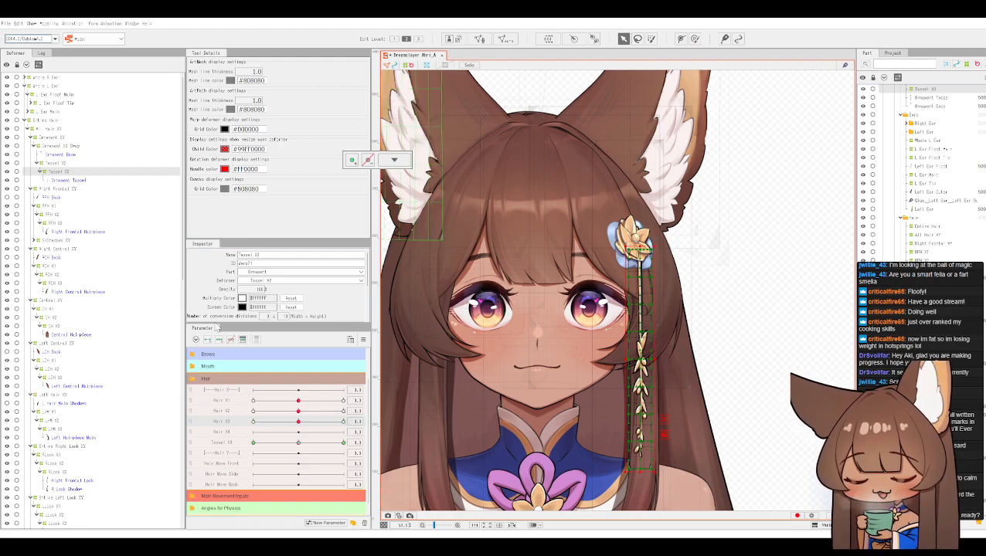
mouse_move(300, 415)
mouse_down()
mouse_move(306, 424)
mouse_move(369, 425)
mouse_move(296, 424)
mouse_up()
click(300, 423)
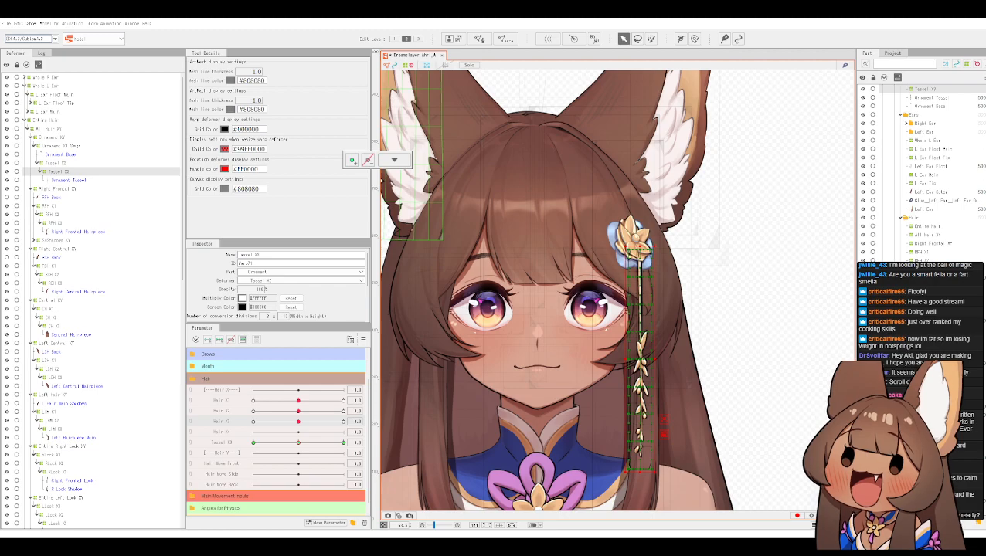
Step: Create a parameter named Tassel X2 for the Tassel X2 deformer and place it above Tassel X3
click(56, 164)
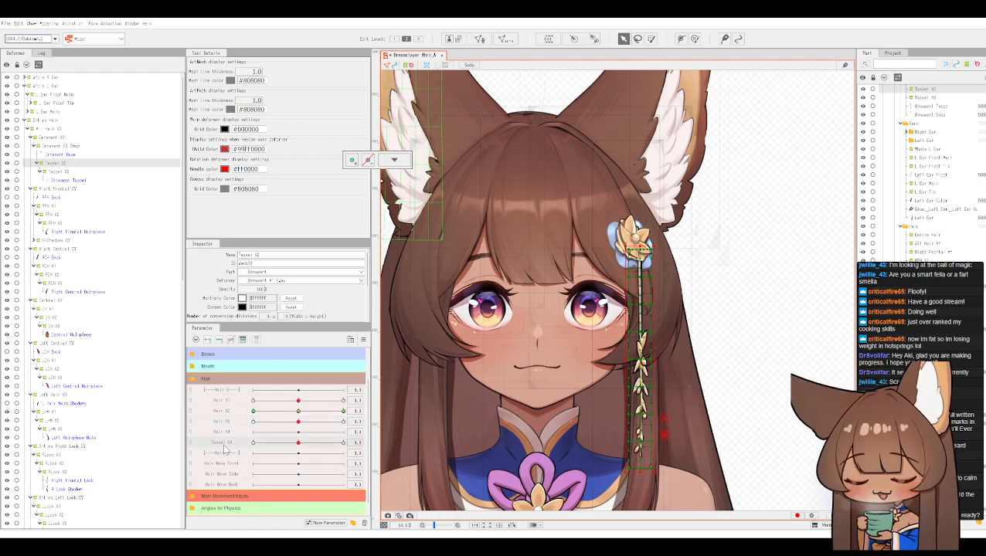
click(253, 475)
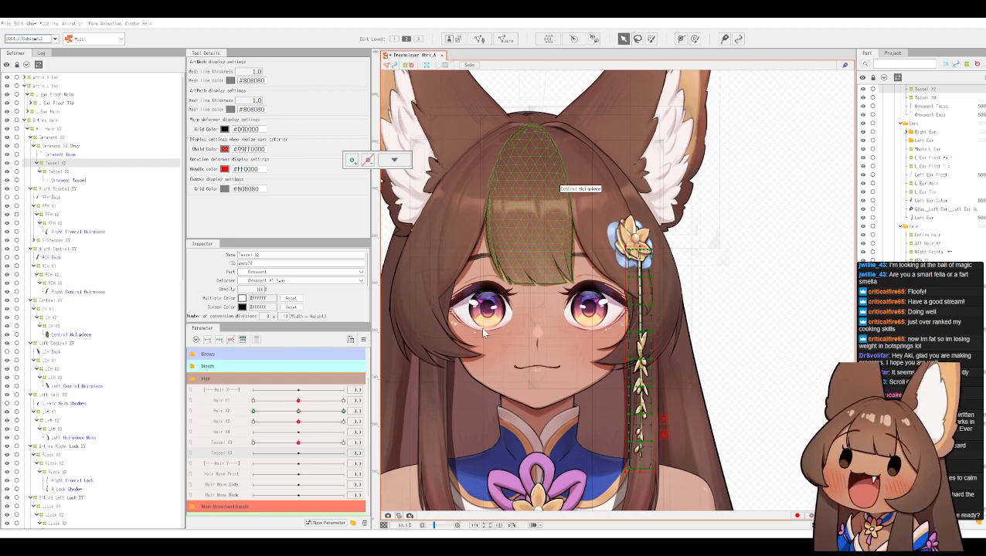
click(218, 456)
drag(221, 452, 221, 444)
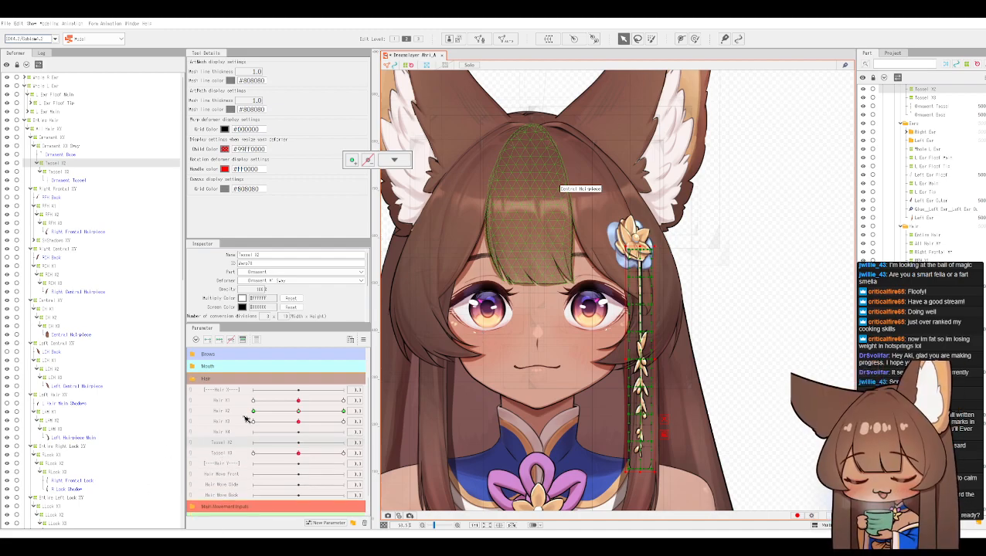
Step: Transfer only the Tassel X2 deformer's keys from Hair X2 to the Tassel X2 parameter, then test its swing and reset it to 0
click(357, 410)
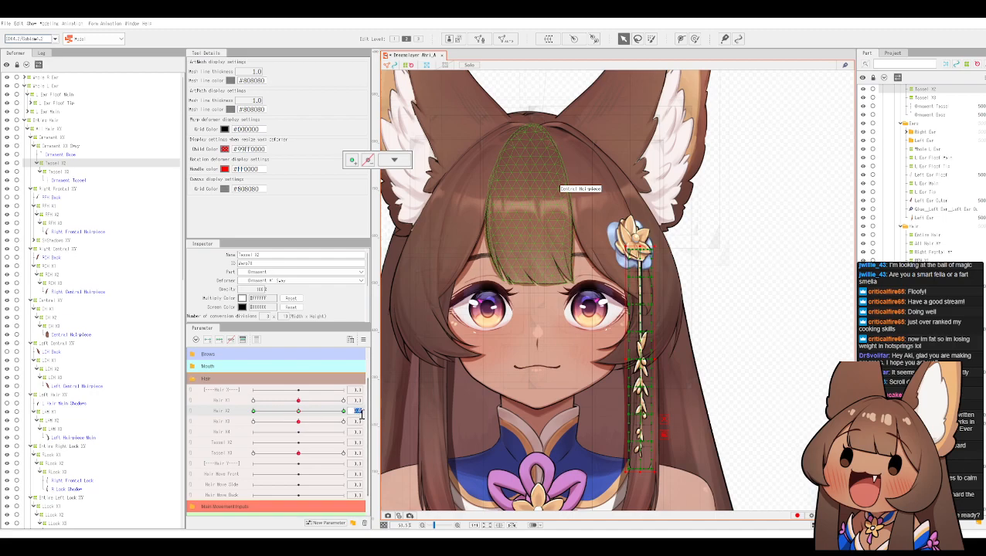
click(399, 412)
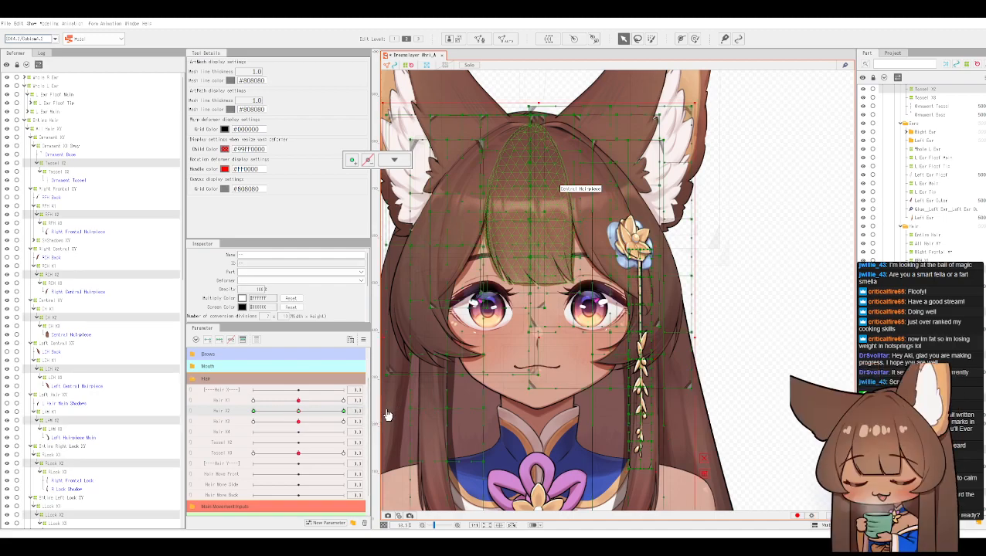
click(66, 170)
key(Up)
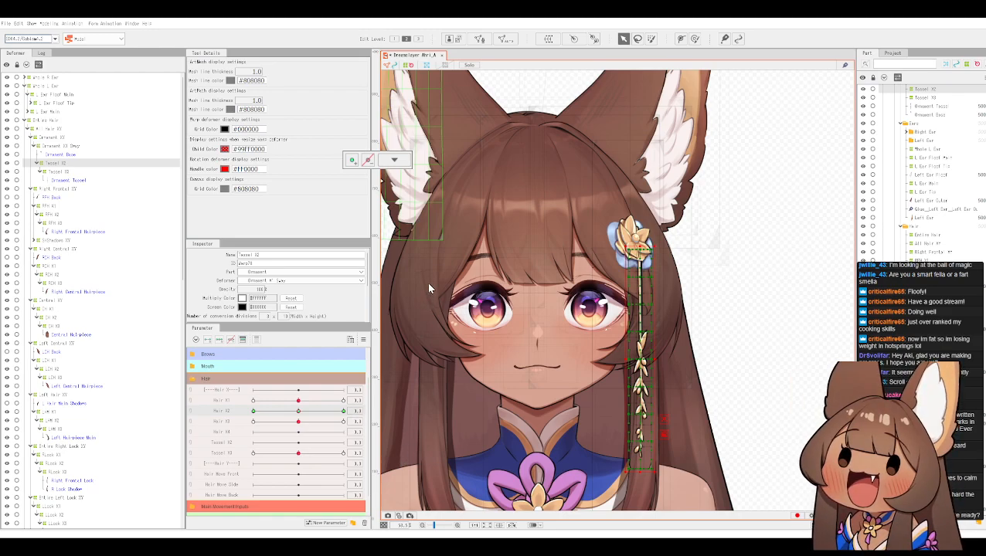
click(487, 318)
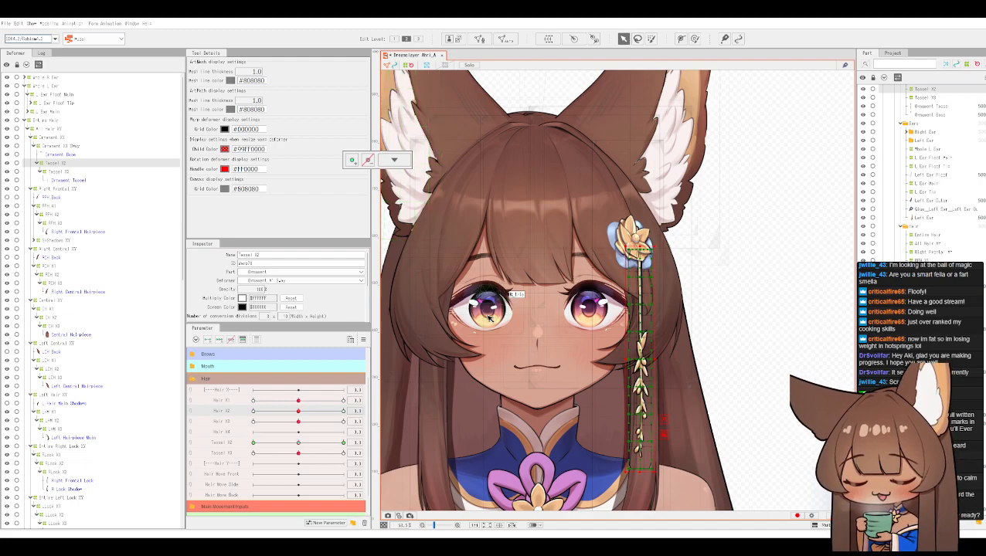
drag(298, 442, 365, 439)
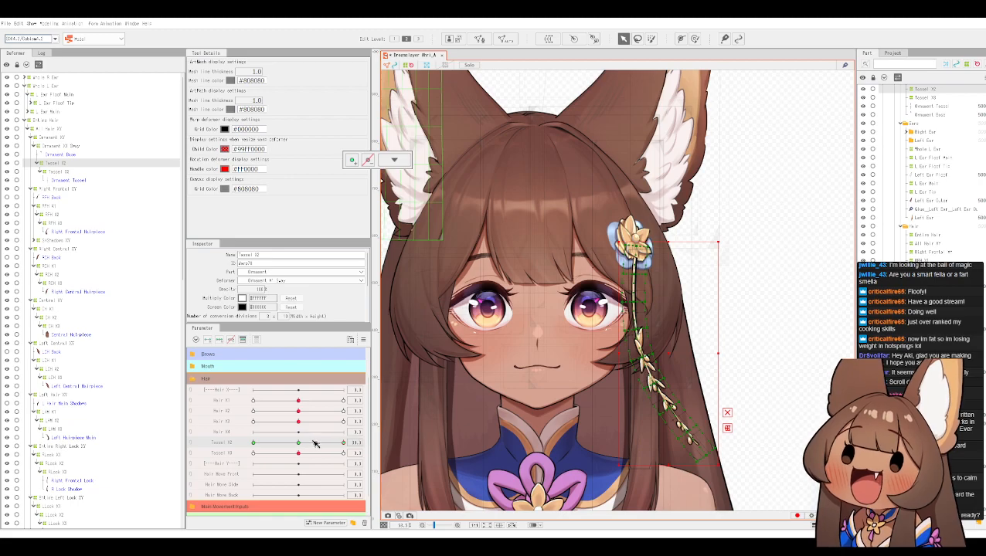
drag(300, 447, 342, 448)
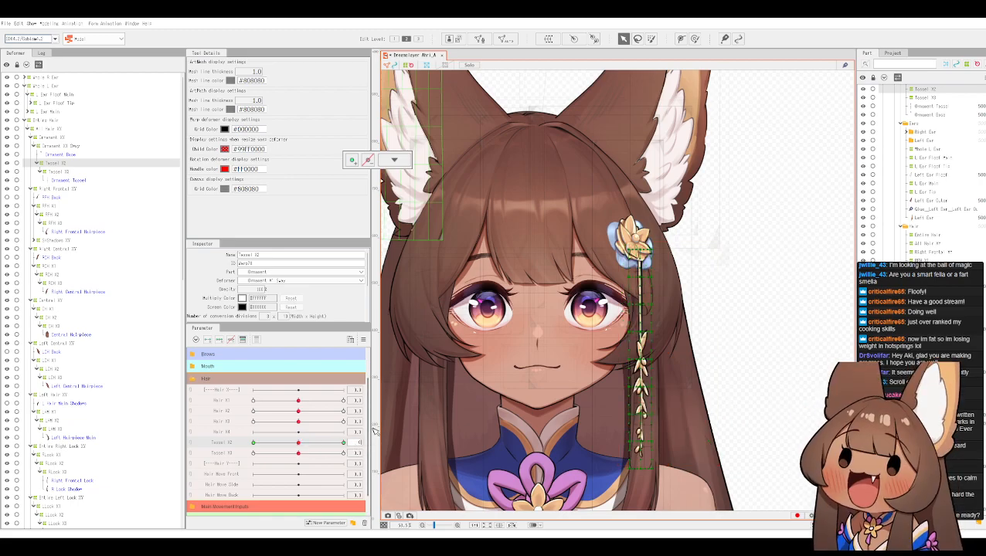
Step: Open the Physics/Scene Blending settings and show the input settings of the Hair Sway X group with the head in close-up
click(49, 23)
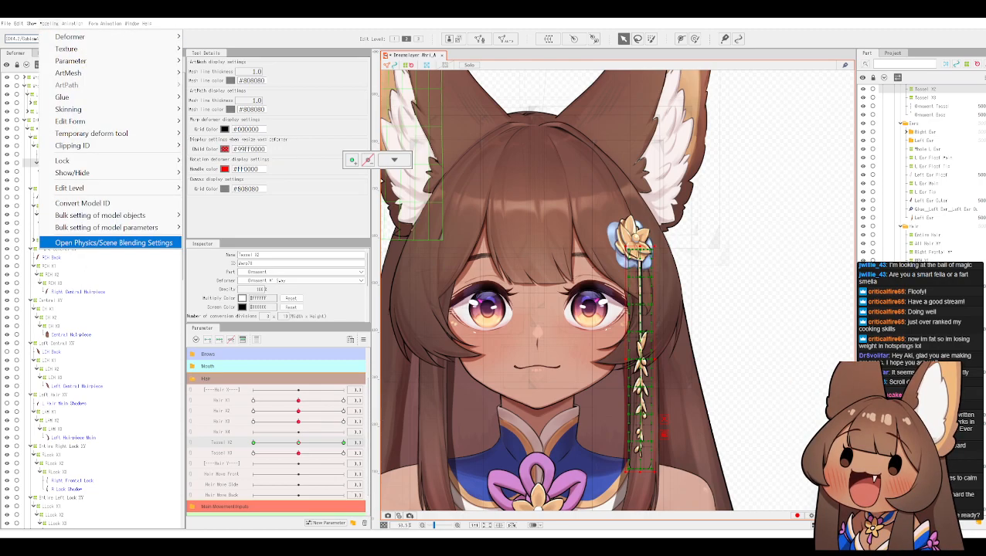
key(Escape)
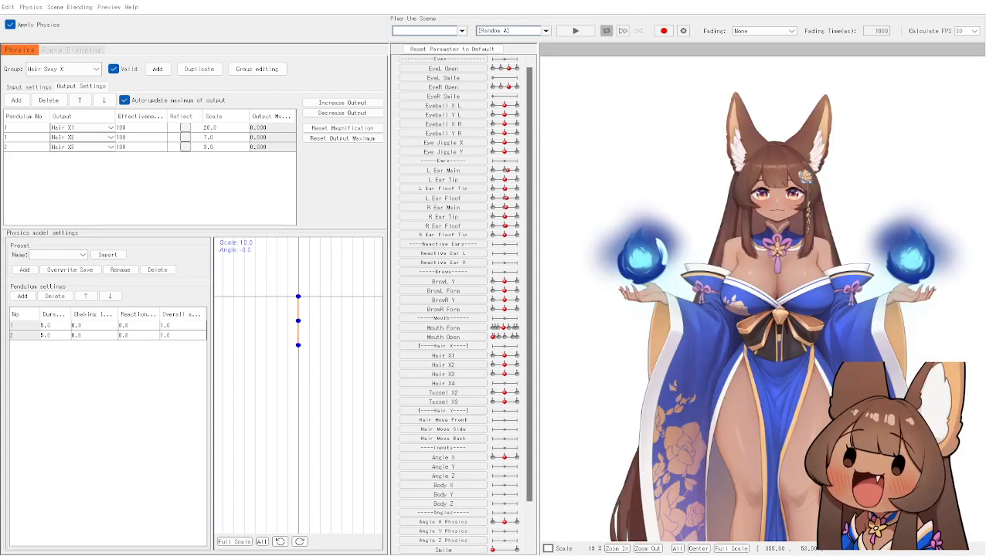
scroll(787, 116, up, 2)
scroll(792, 112, up, 1)
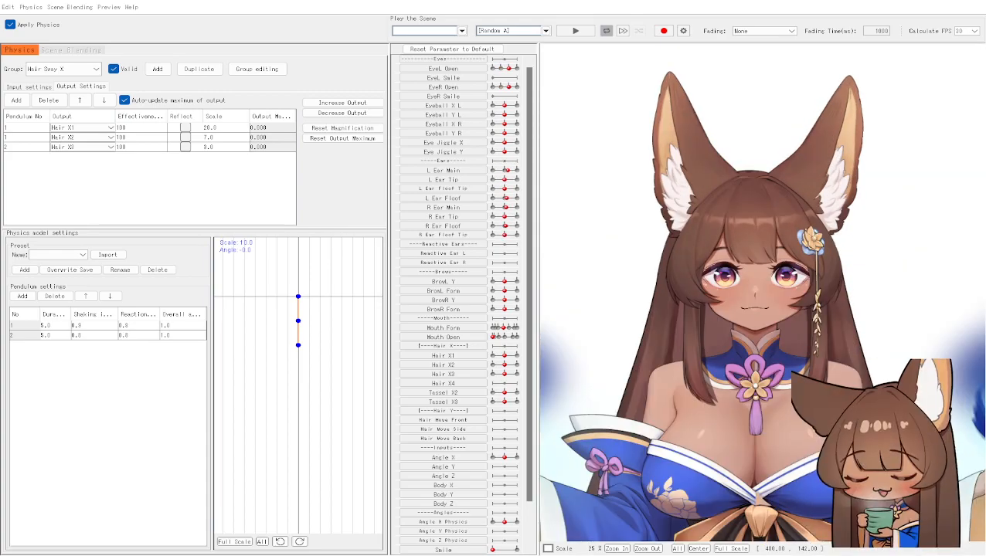
scroll(765, 90, up, 1)
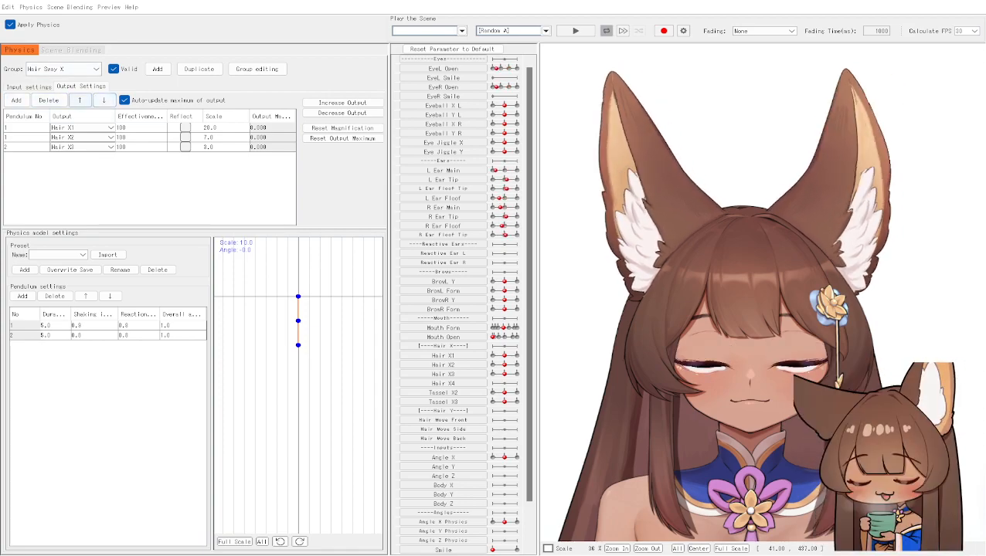
click(30, 86)
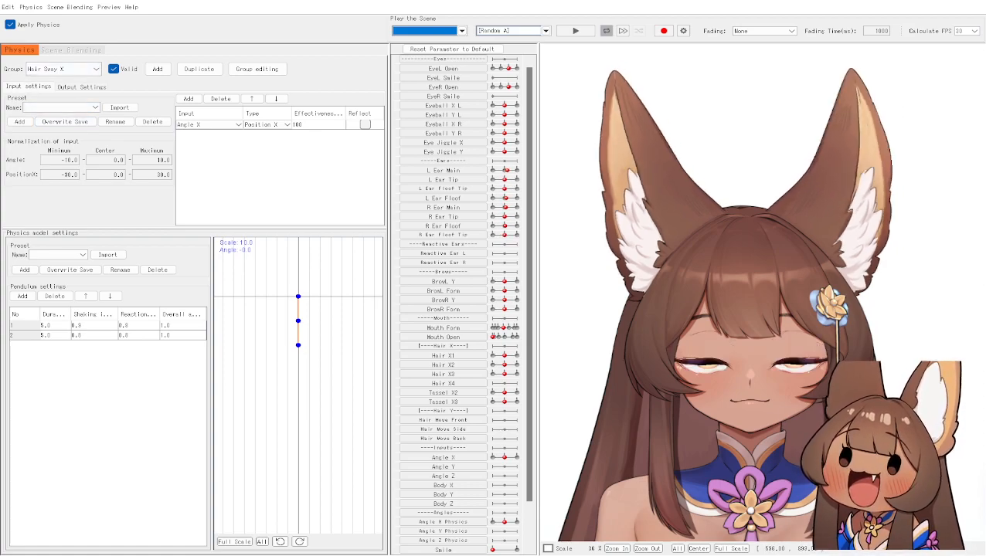
Step: Add a physics group named Hair Ornament X and give it Angle X as a Position X input
click(157, 71)
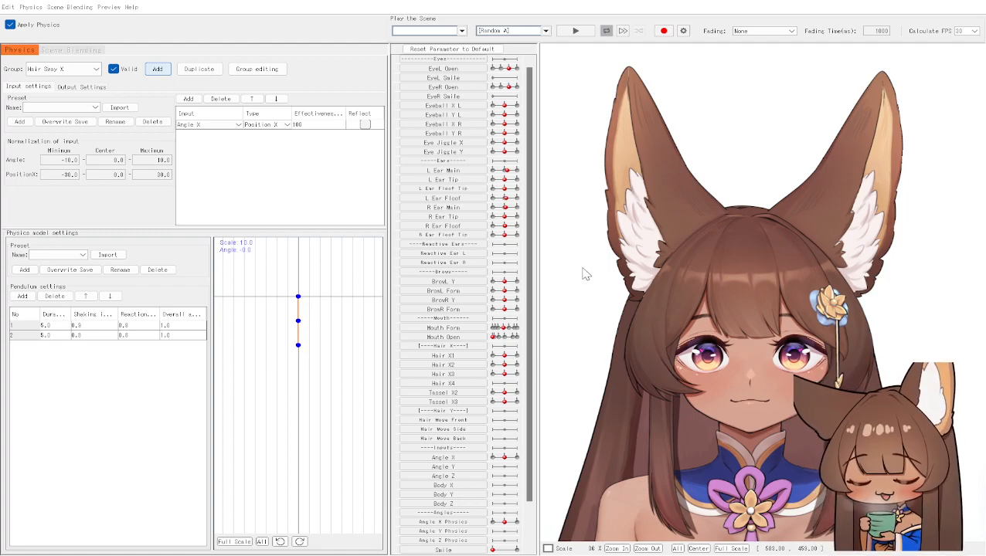
click(479, 303)
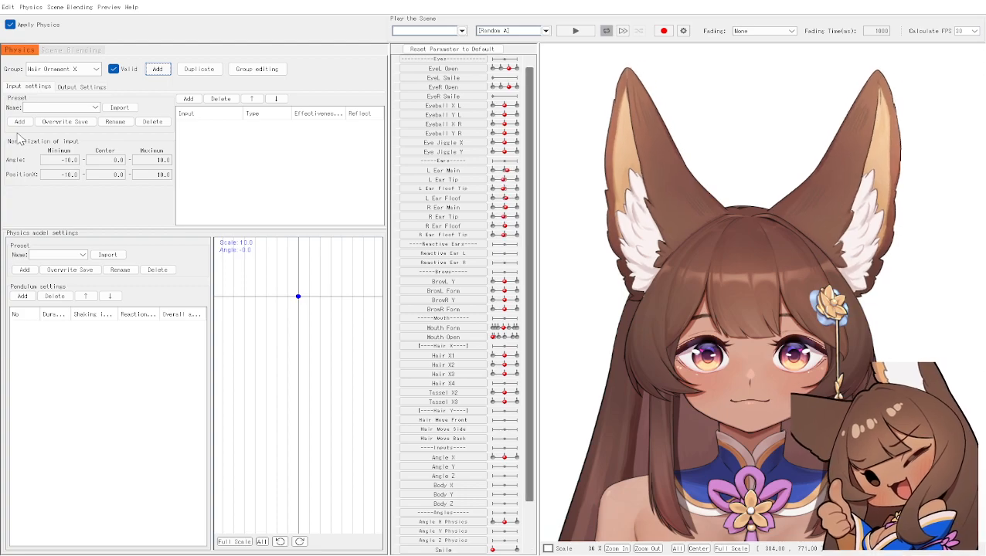
click(188, 98)
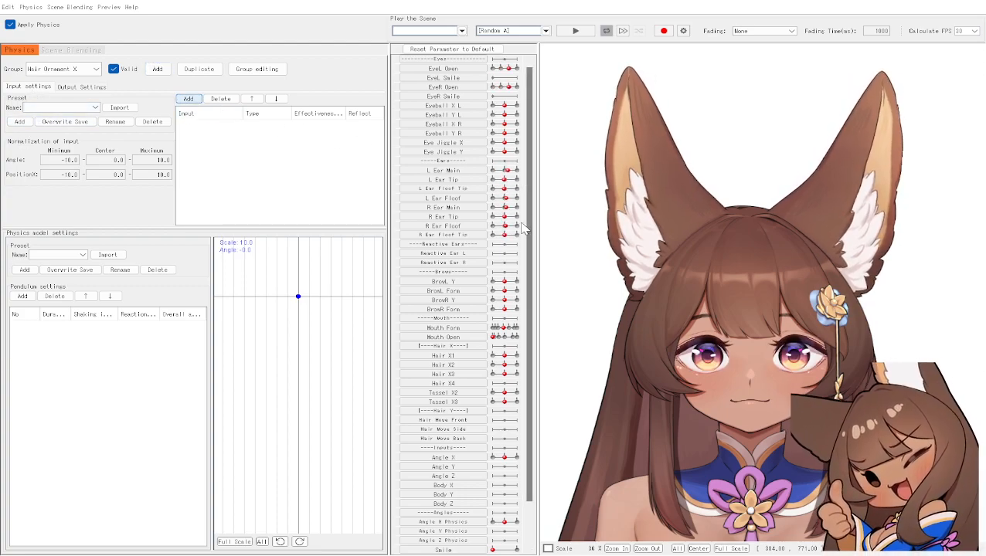
click(469, 405)
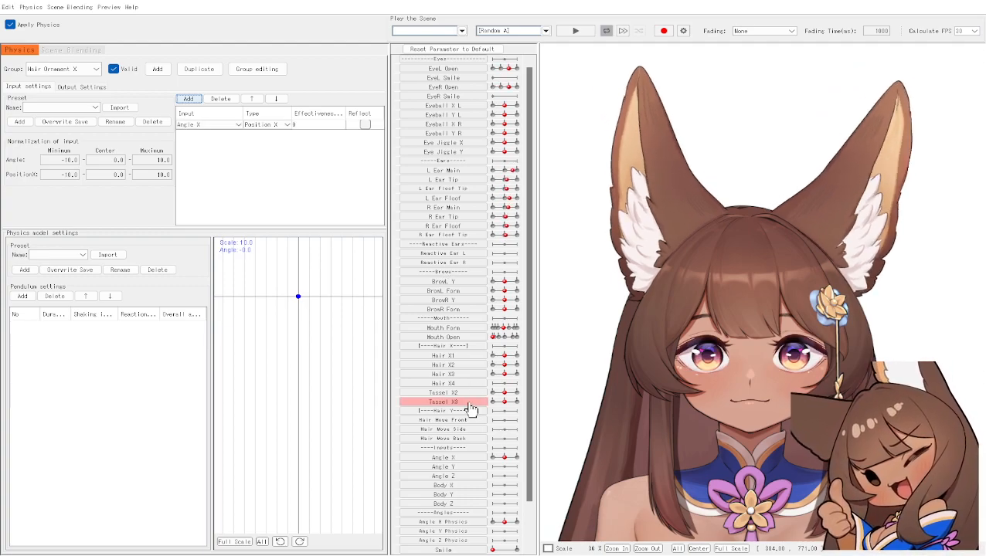
Step: Try to set the effectiveness of the Angle X input to 100
click(301, 126)
click(301, 126)
text(100)
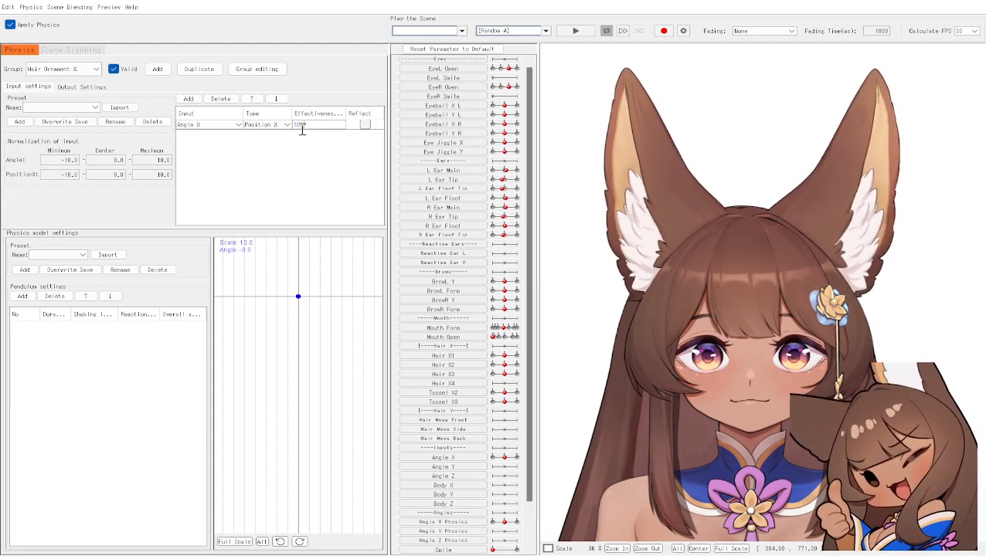
key(Return)
Step: Set the angle normalization of the Hair Ornament X group to a minimum of -30 and a maximum of 30
click(61, 160)
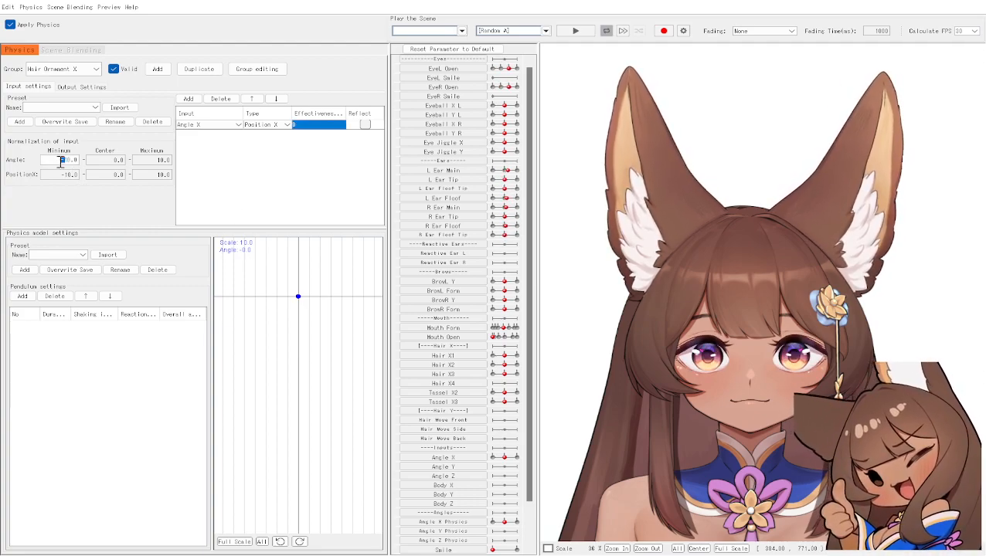
text(-30)
click(153, 160)
text(30)
key(Return)
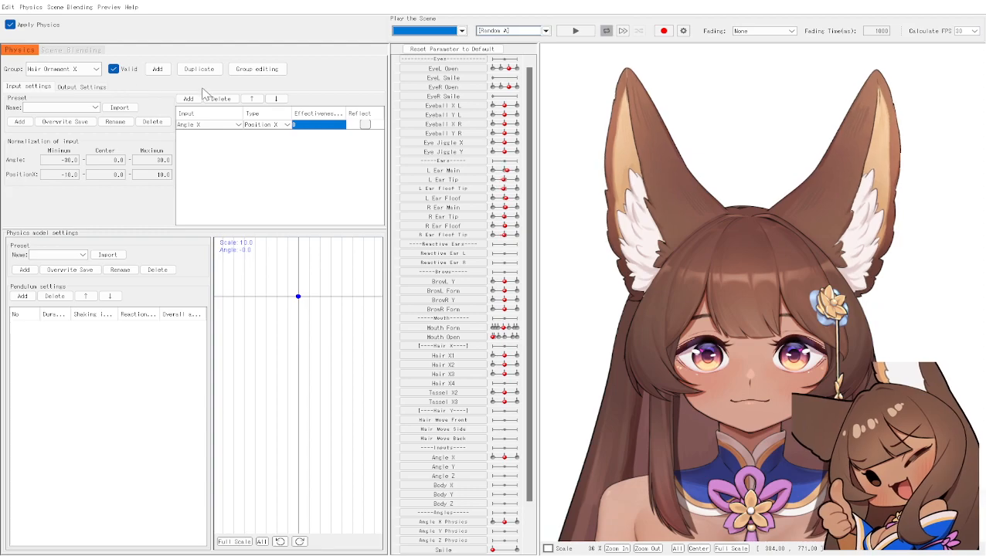
Step: Set the effectiveness of the Hair Ornament X group's Angle X input to 100
click(314, 125)
text(100)
key(Return)
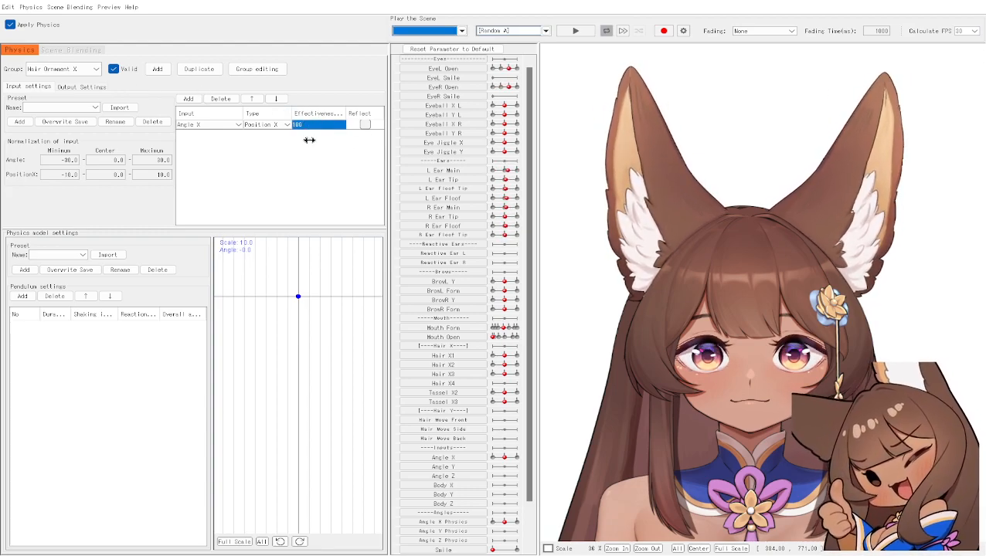
click(297, 168)
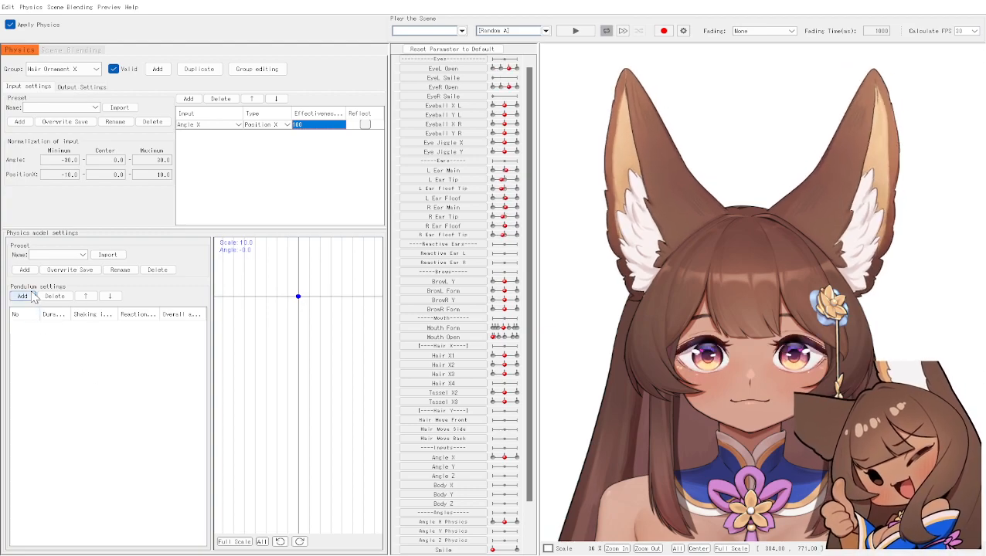
Step: Add a pendulum to the Hair Ornament X group and set its duration to 20
click(25, 270)
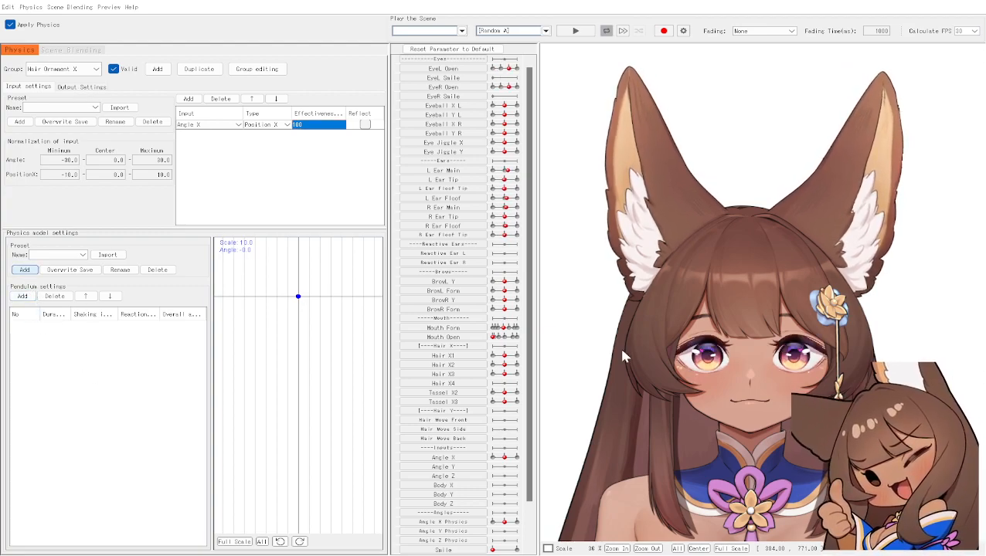
click(22, 296)
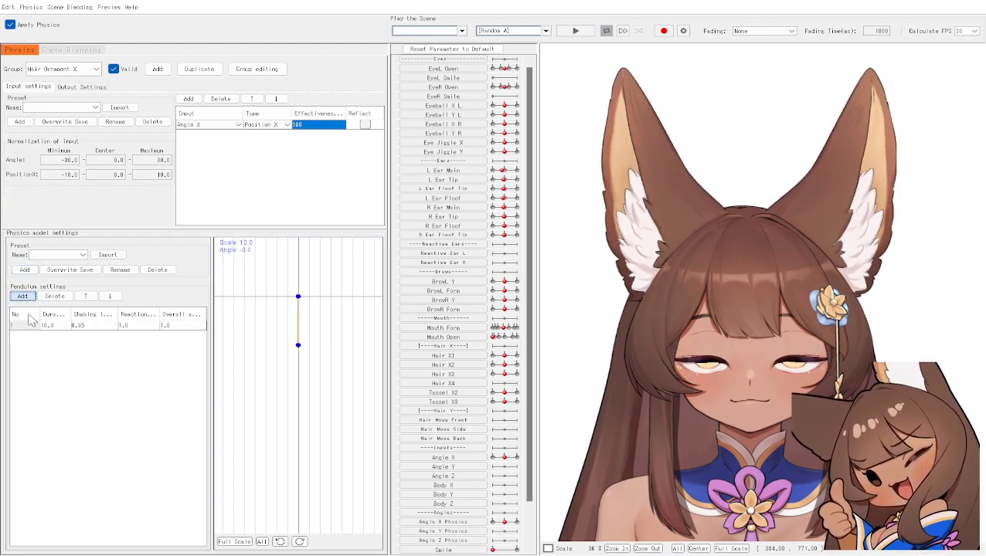
double_click(54, 326)
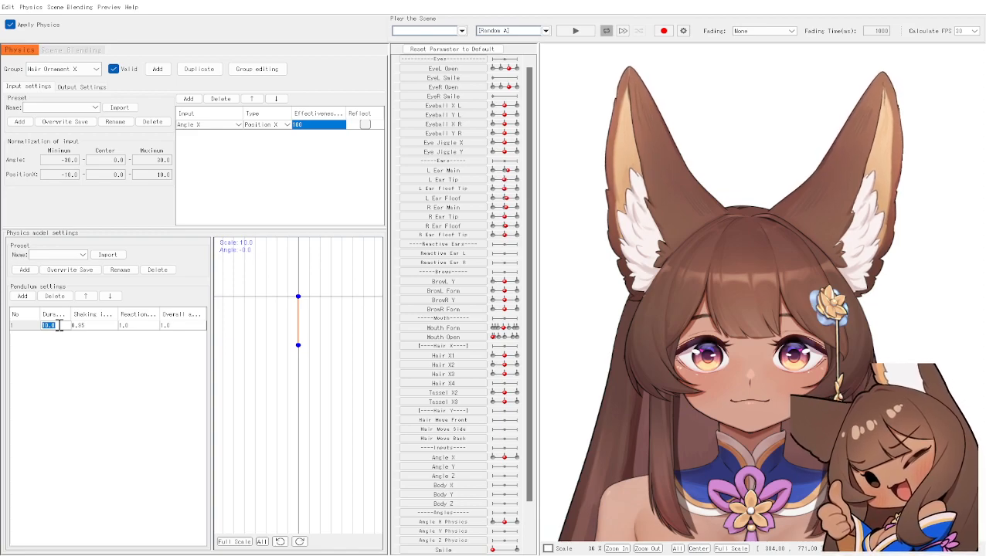
key(Return)
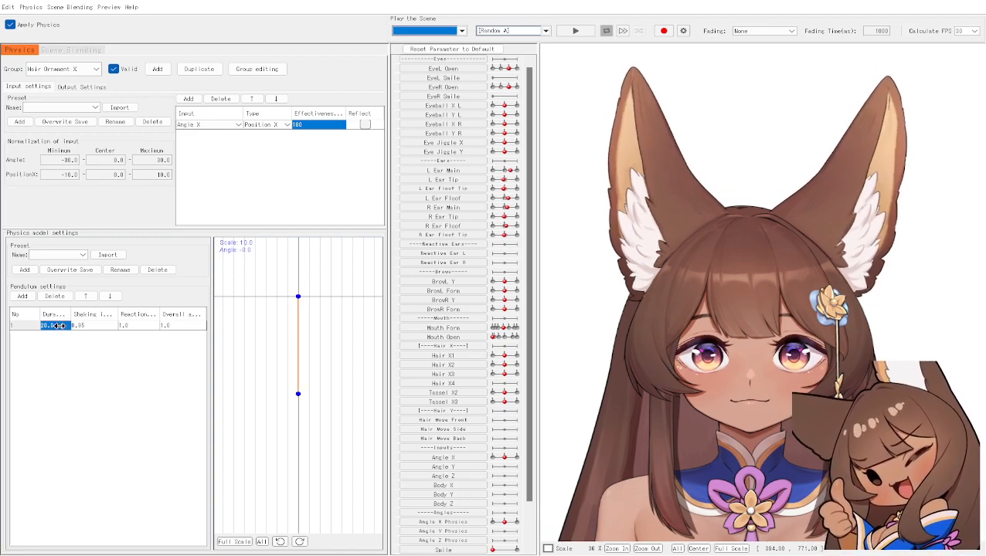
Step: Test the pendulum's swing by moving Angle X to its maximum and back to the center
click(92, 326)
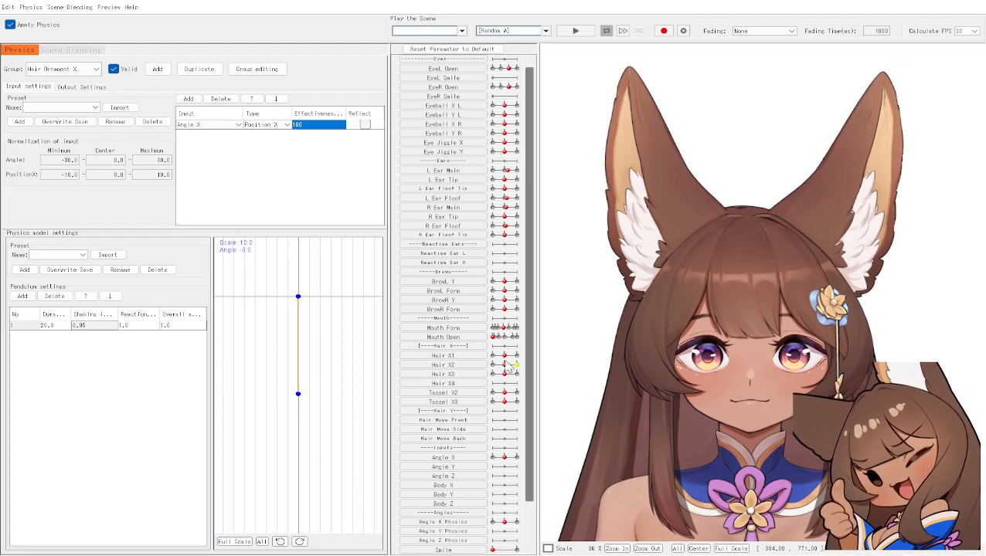
scroll(512, 402, down, 1)
drag(514, 435, 521, 437)
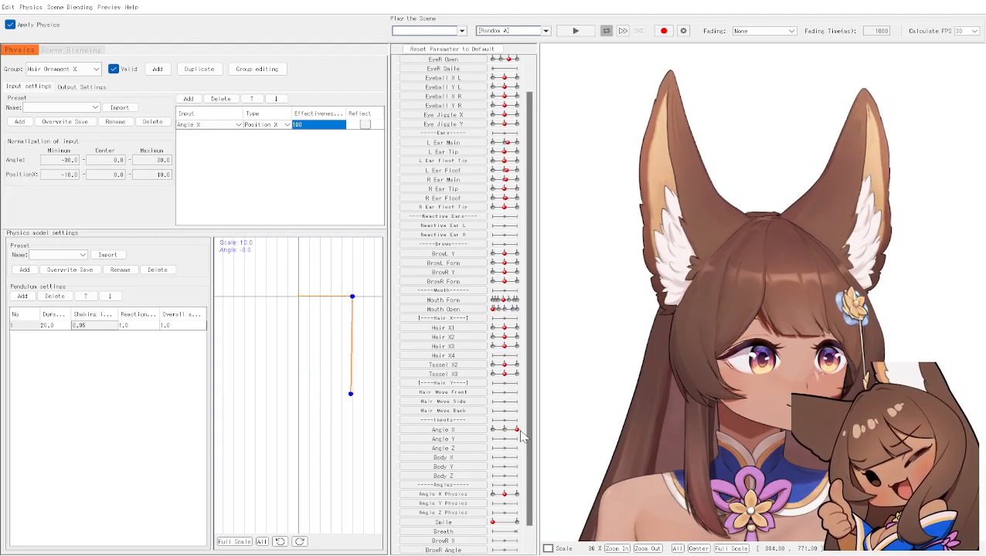
drag(522, 436, 507, 437)
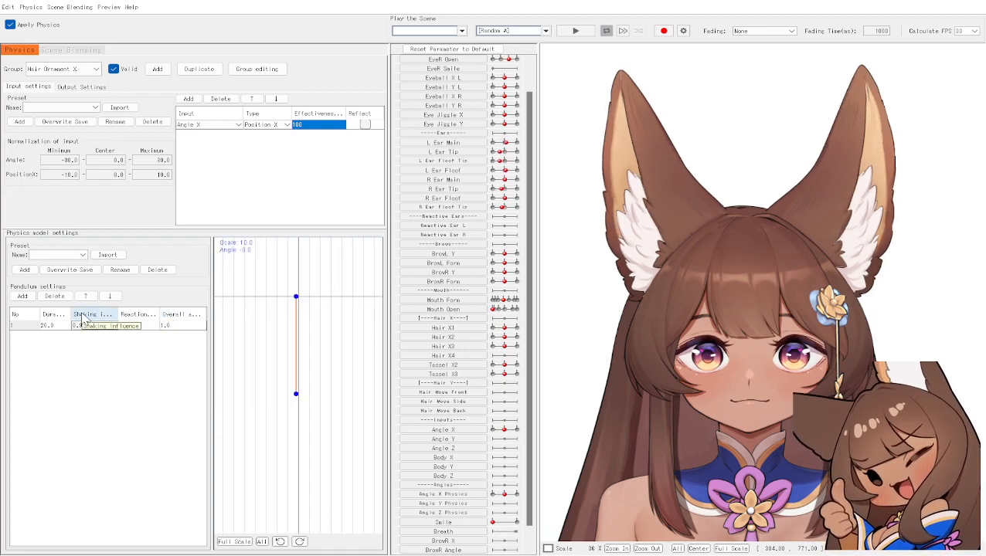
Step: Show the group's output settings and set the pendulum's duration to 22
click(68, 89)
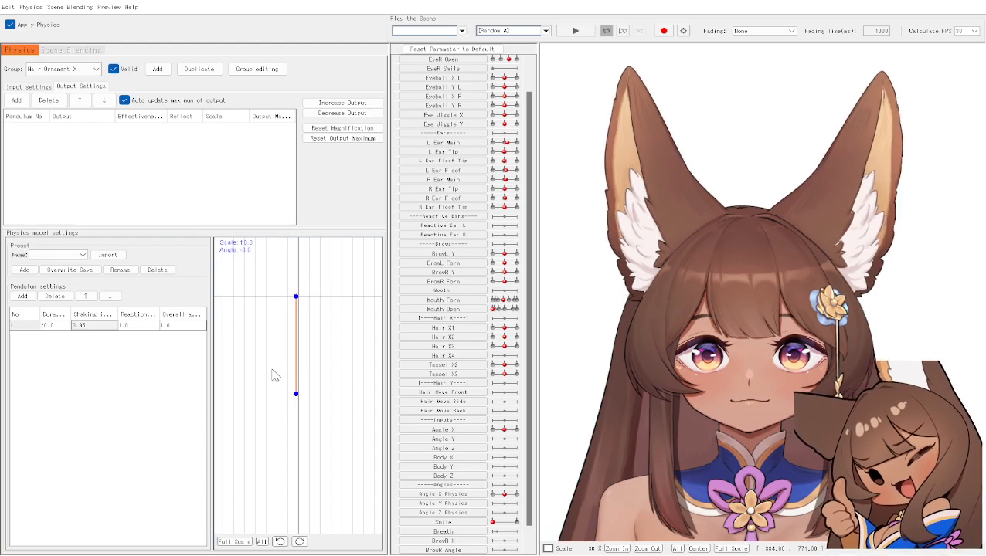
double_click(68, 326)
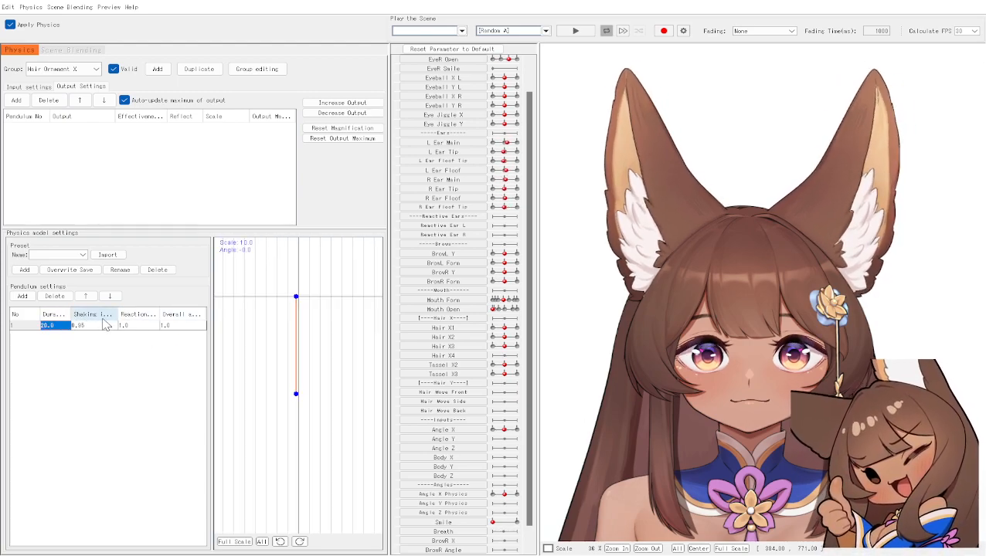
double_click(59, 326)
text(22.0)
key(Return)
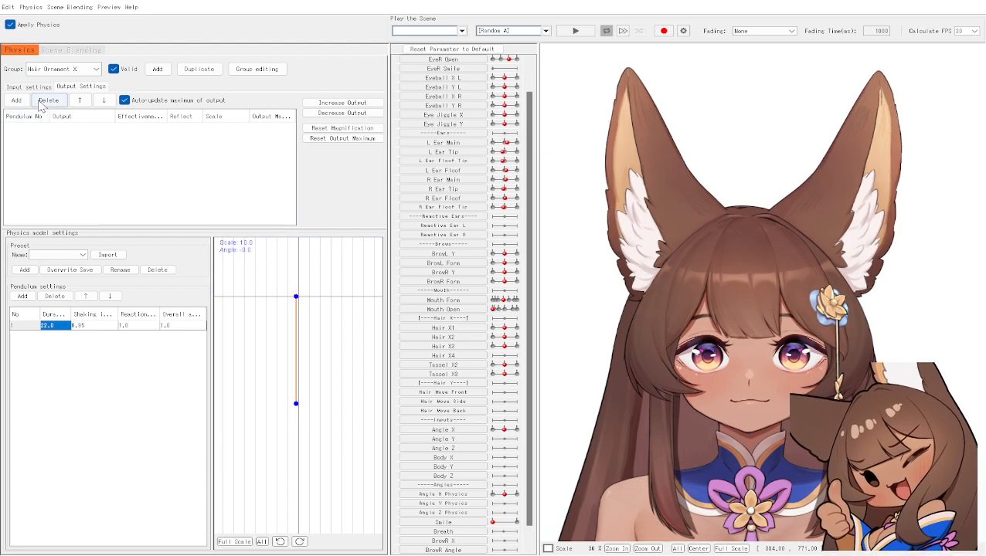
Step: Add Tassel X2 and Tassel X3 as outputs of pendulum 1 with effectiveness 100 and increase their output
click(15, 102)
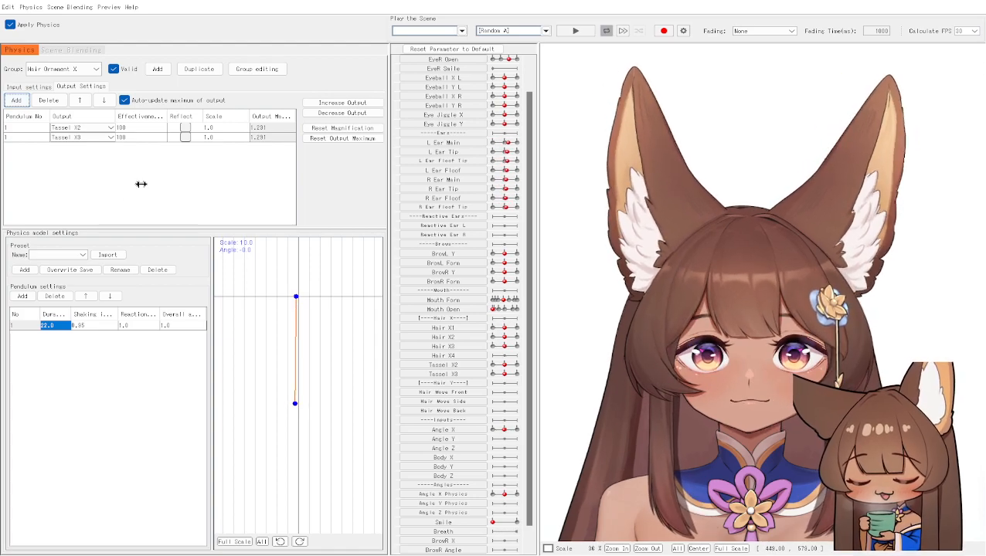
click(338, 105)
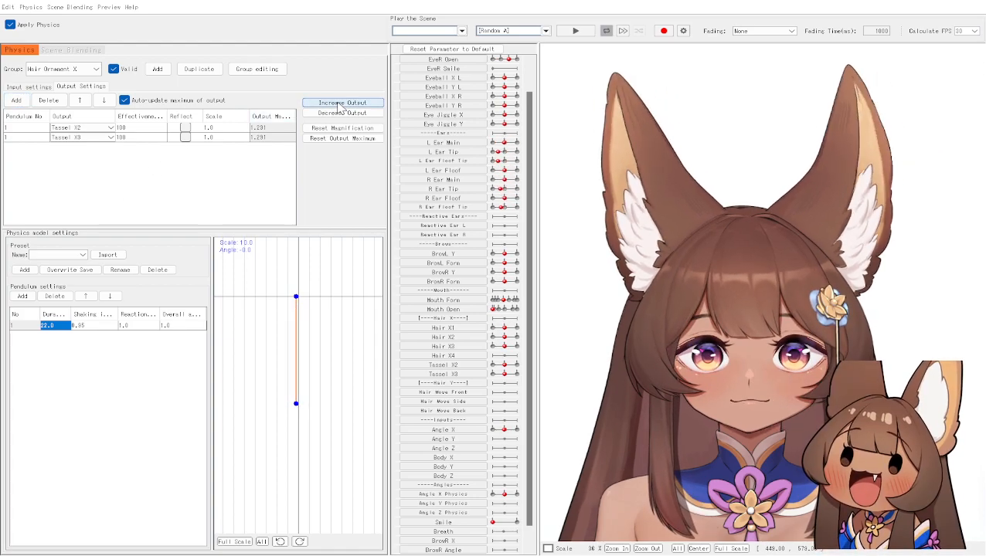
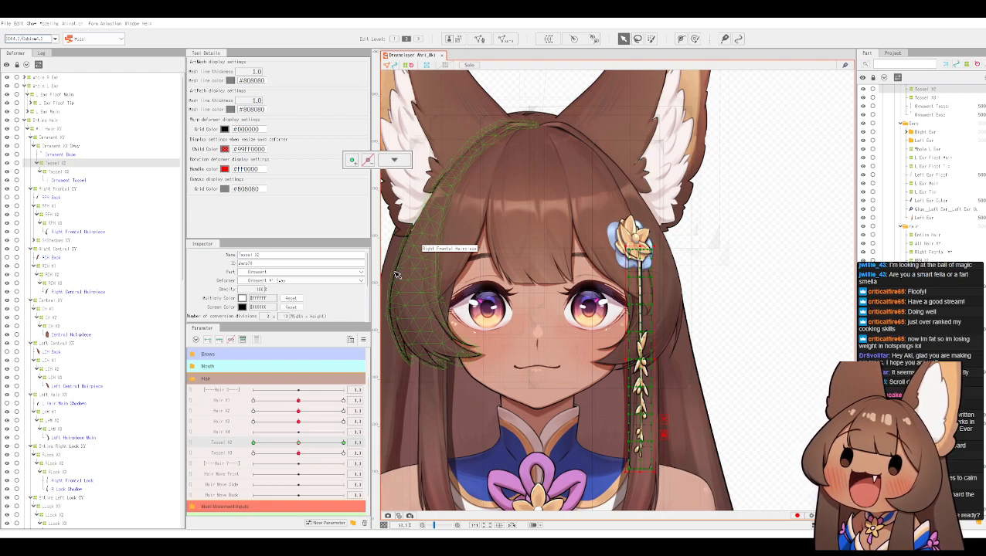
Step: Preview the model's head turn with Angle X at its maximum, then reset Angle X to 0
scroll(234, 421, down, 1)
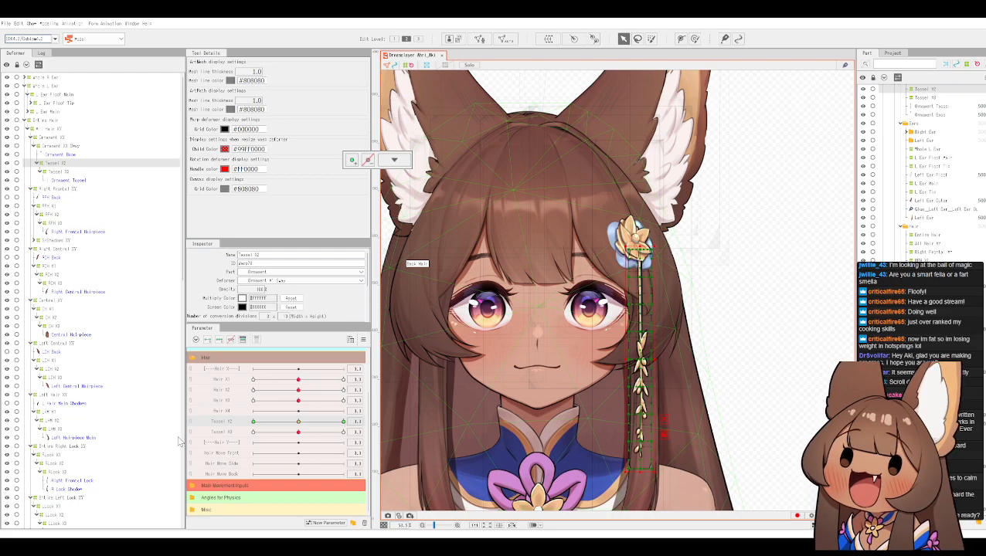
scroll(224, 427, up, 3)
click(197, 416)
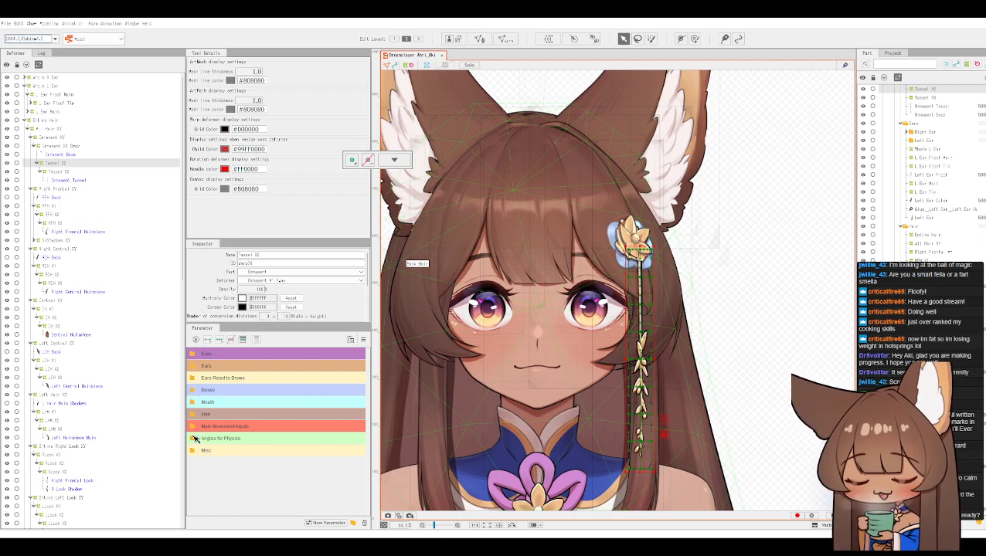
click(196, 427)
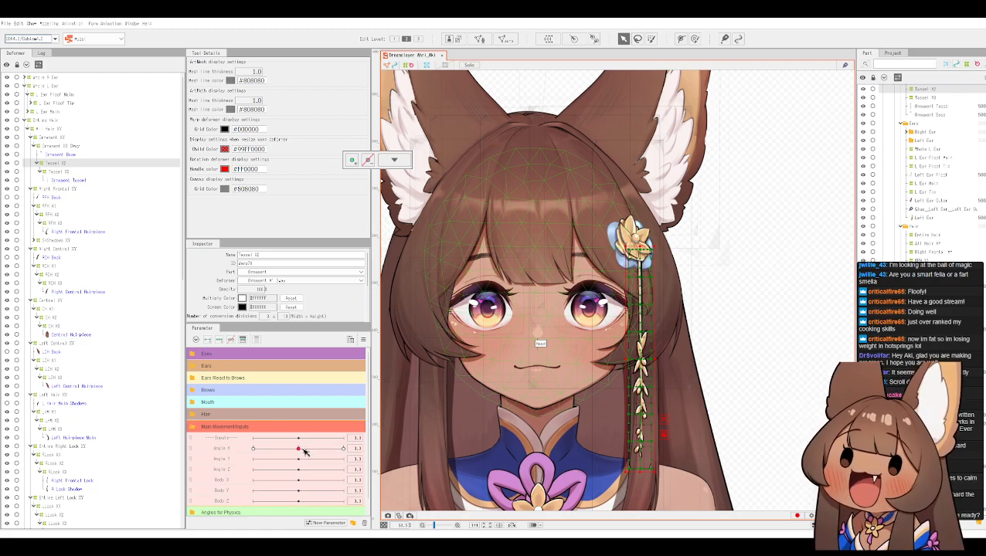
drag(301, 450, 379, 447)
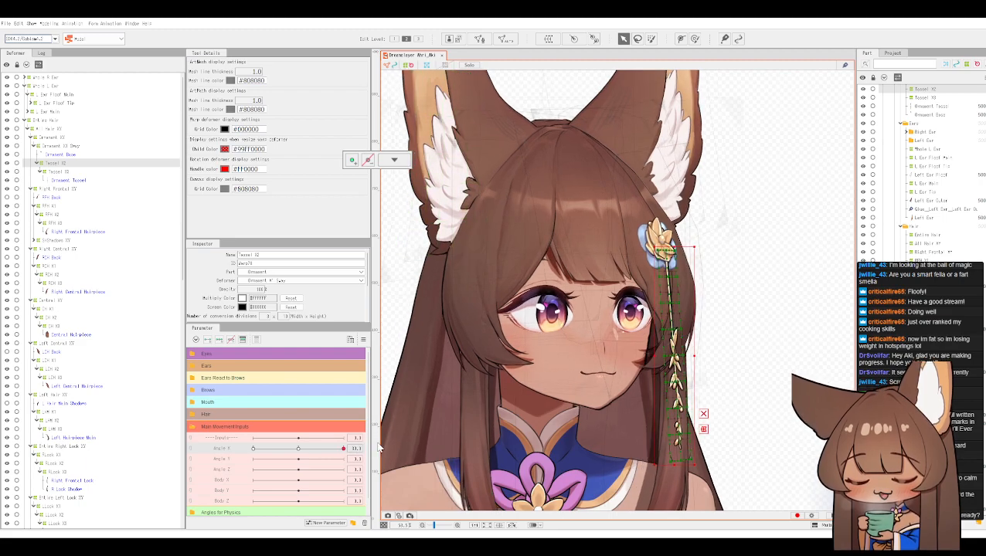
click(299, 449)
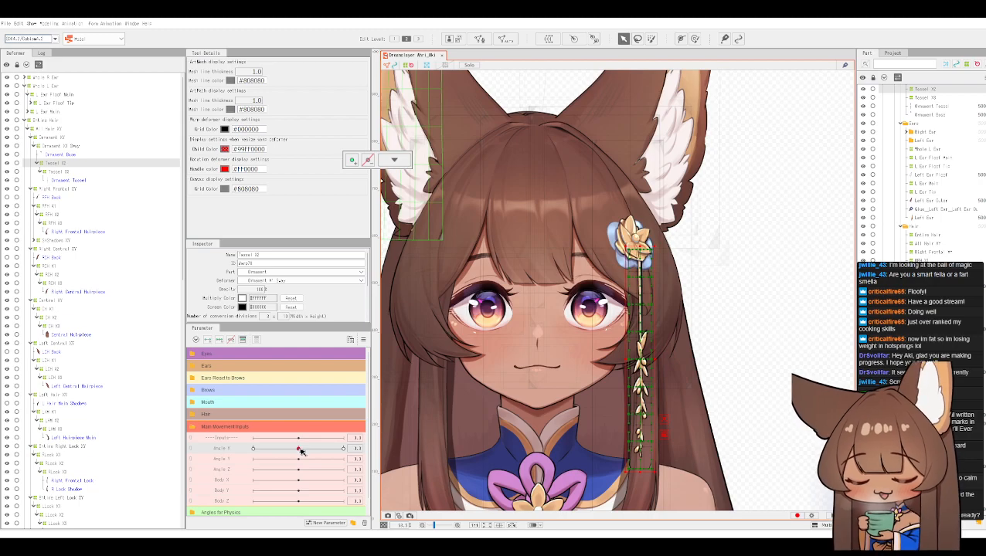
drag(315, 452, 423, 449)
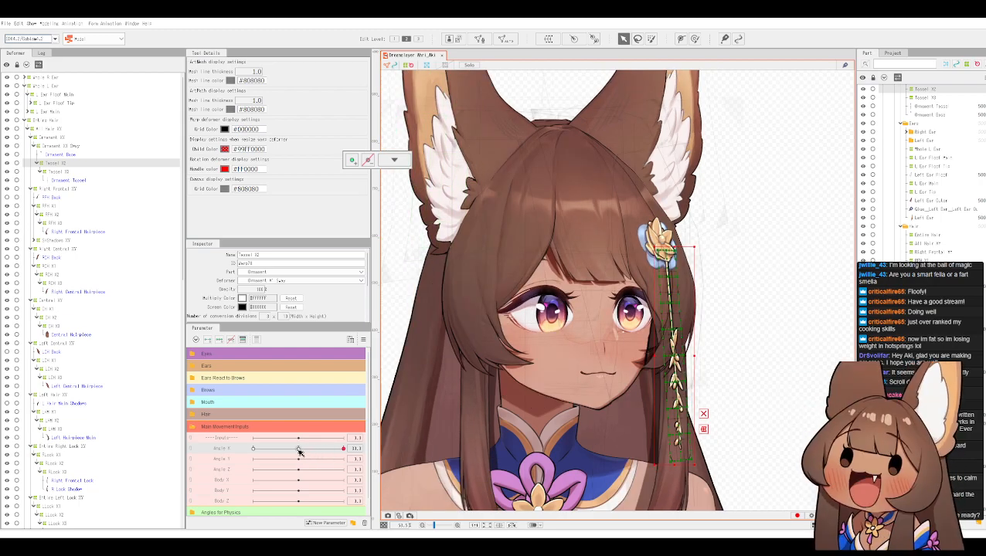
click(357, 449)
text(0)
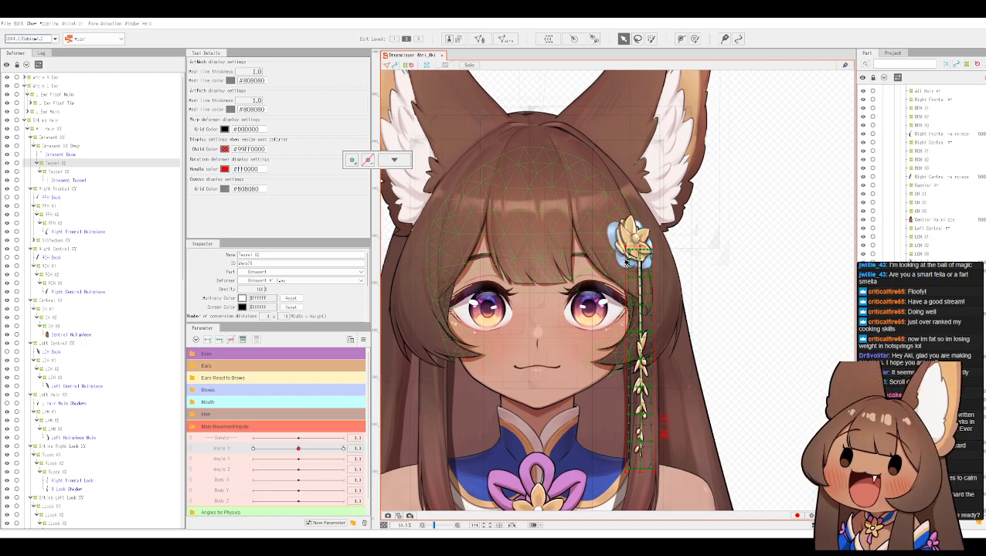
Step: Select the Light Hair Shadow and Dark Hair Shadow meshes together and locate their parent deformer in the hierarchy
click(626, 263)
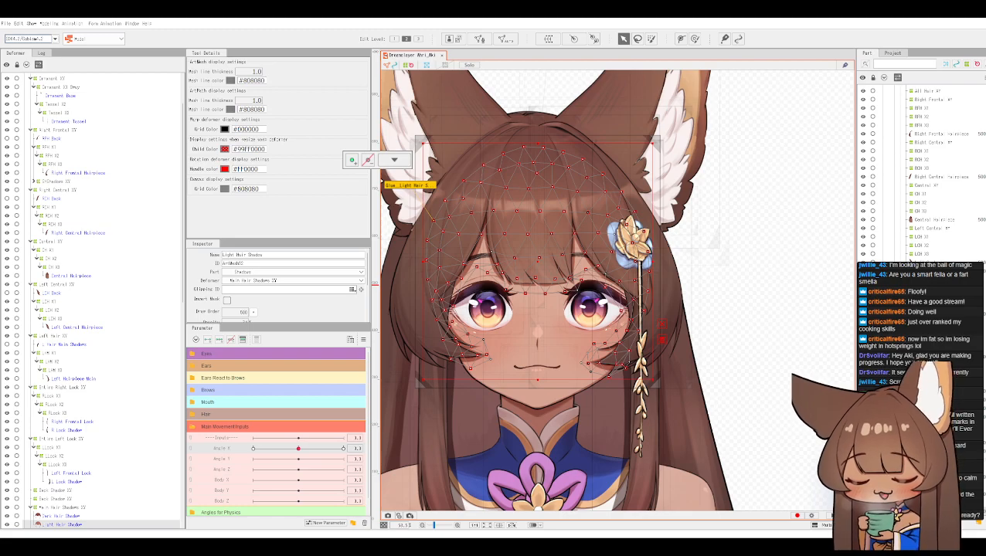
scroll(919, 174, down, 4)
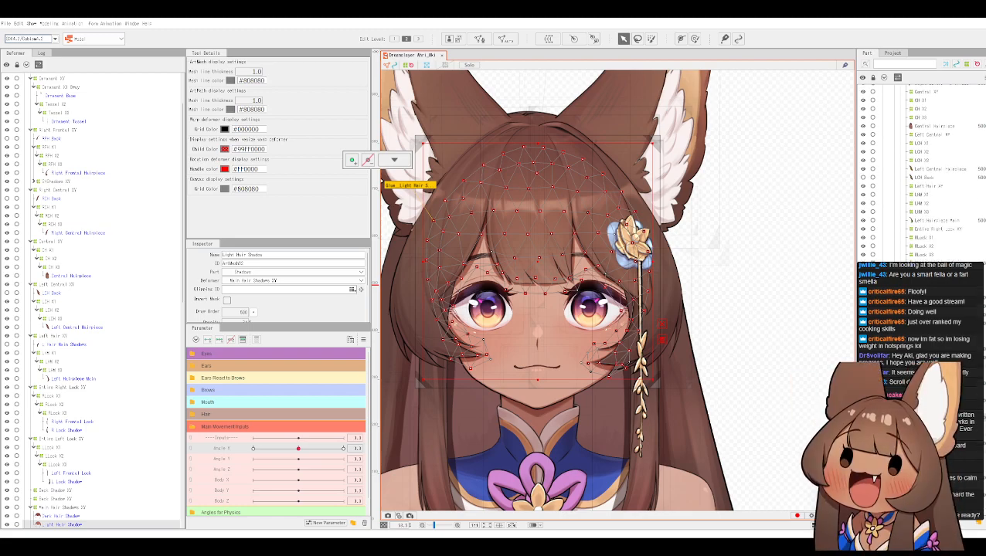
ctrl+click(62, 517)
scroll(47, 319, down, 5)
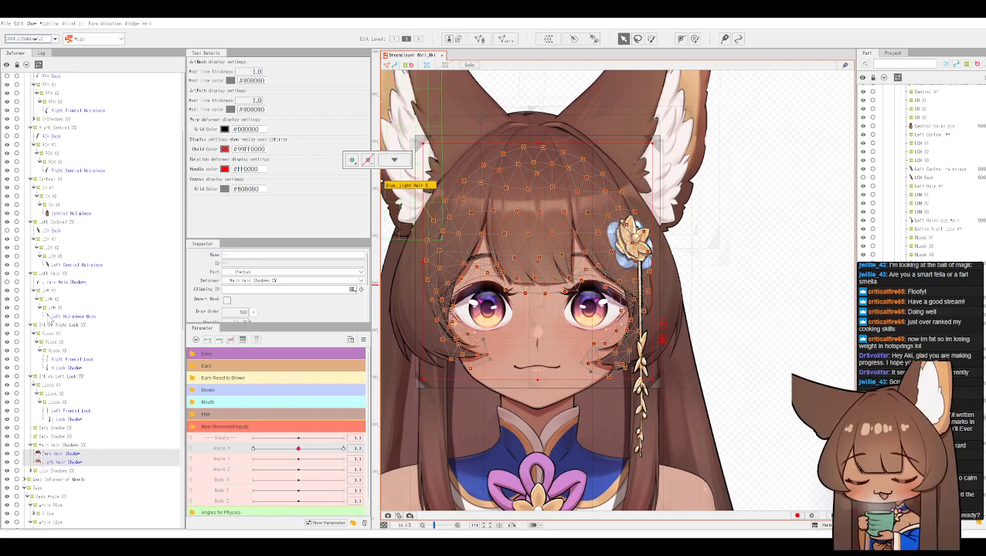
scroll(48, 362, down, 1)
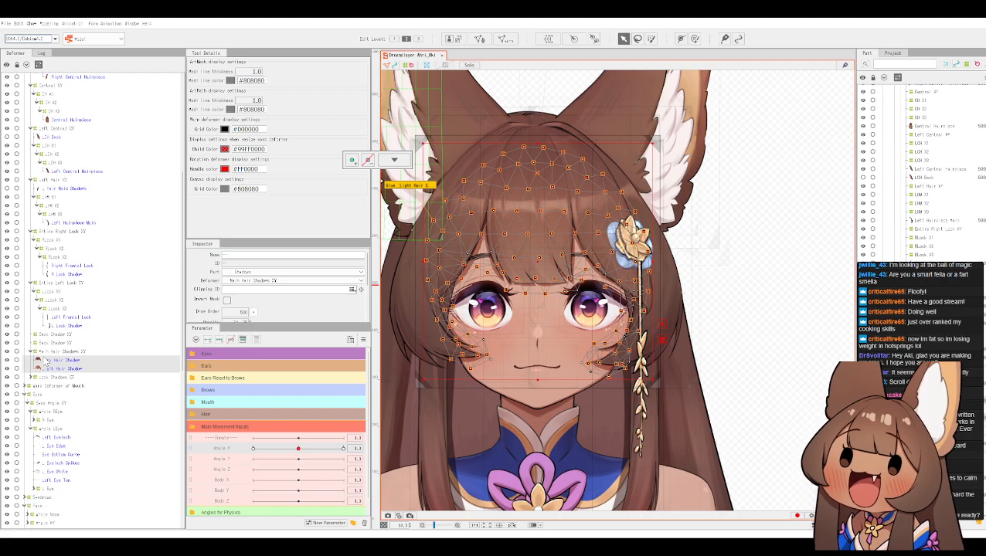
scroll(48, 361, up, 1)
scroll(56, 369, up, 2)
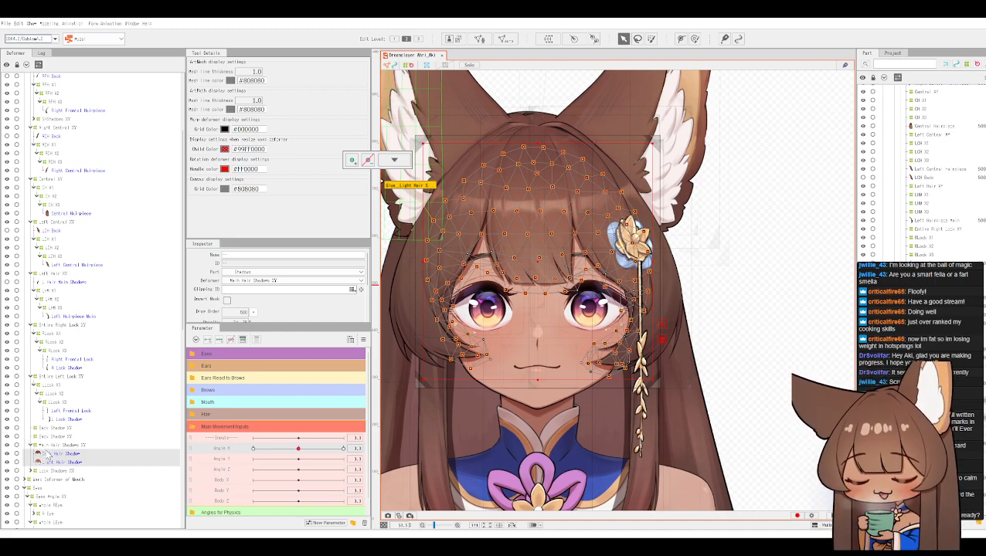
Step: Set Hair X1 to its maximum to check how the hair shadows follow the hair sway
click(196, 430)
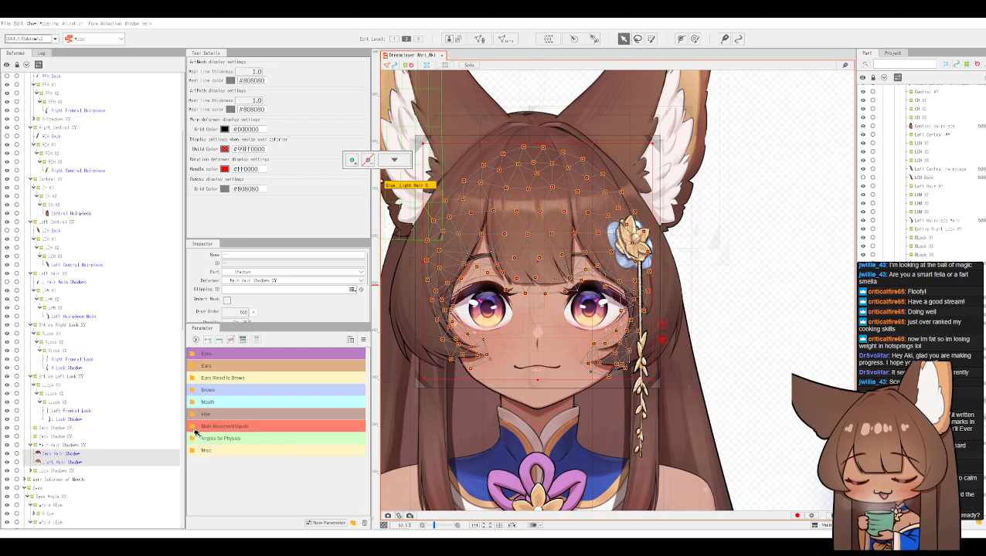
click(194, 438)
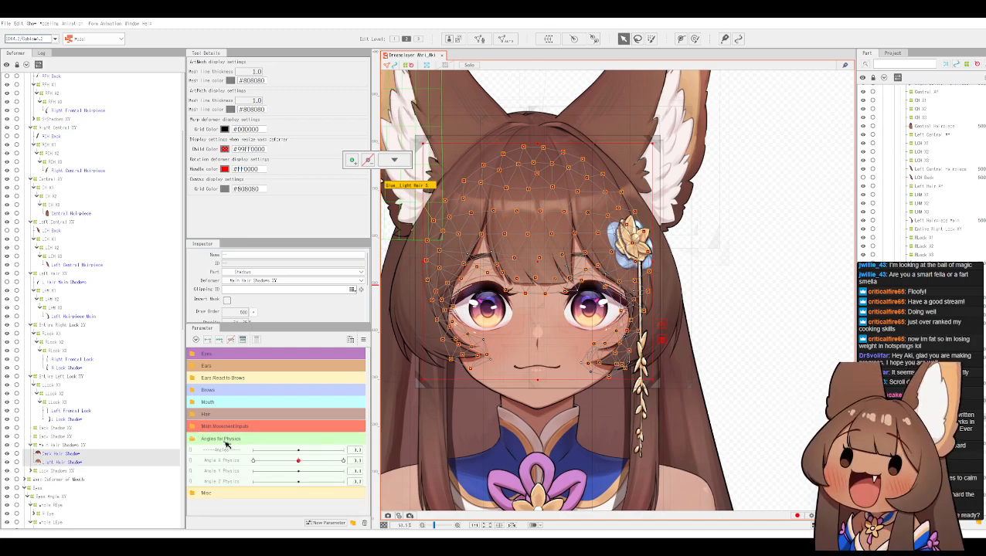
click(196, 439)
click(197, 416)
scroll(198, 416, down, 1)
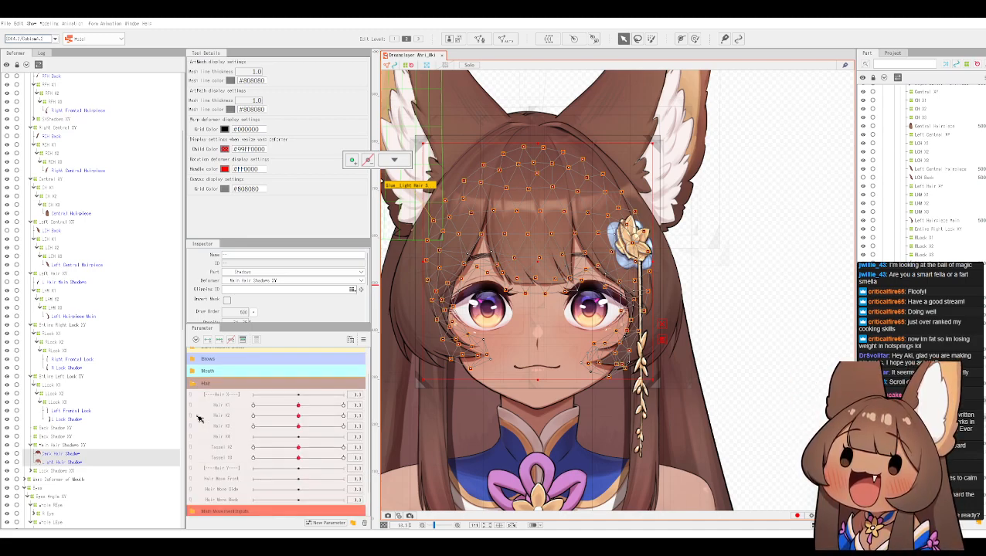
drag(299, 405, 356, 404)
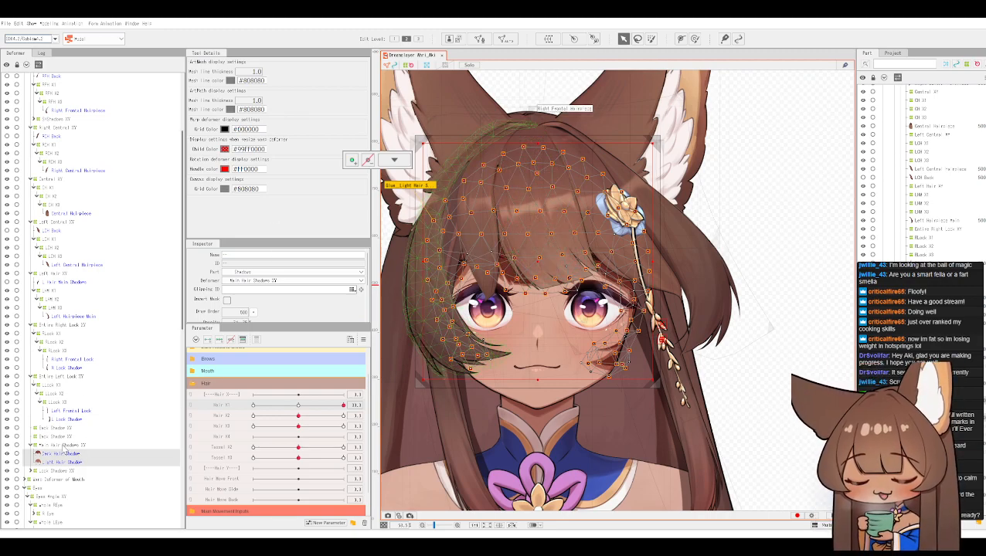
Step: Select the Main Hair Shadows XY deformer and return Hair X1 to its center position
click(68, 447)
click(68, 447)
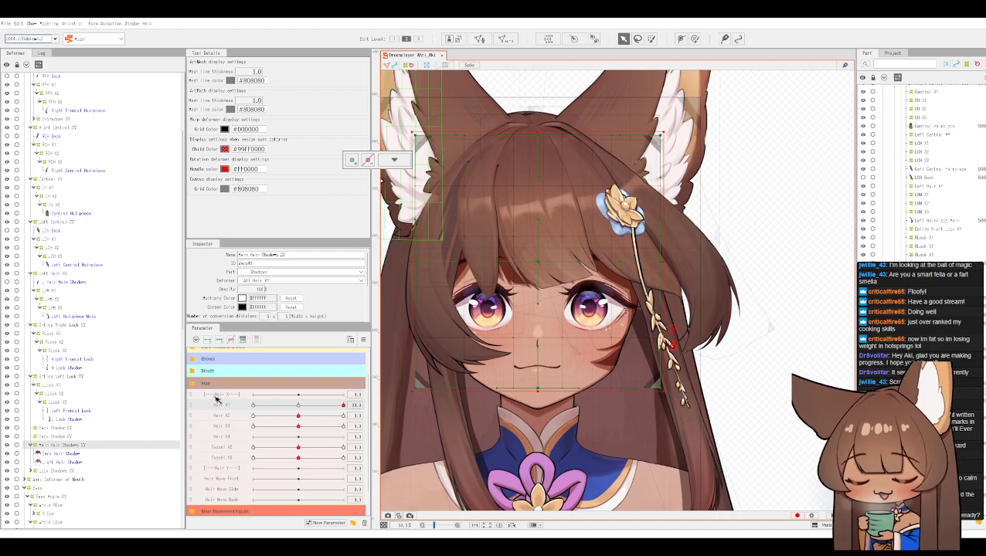
click(299, 405)
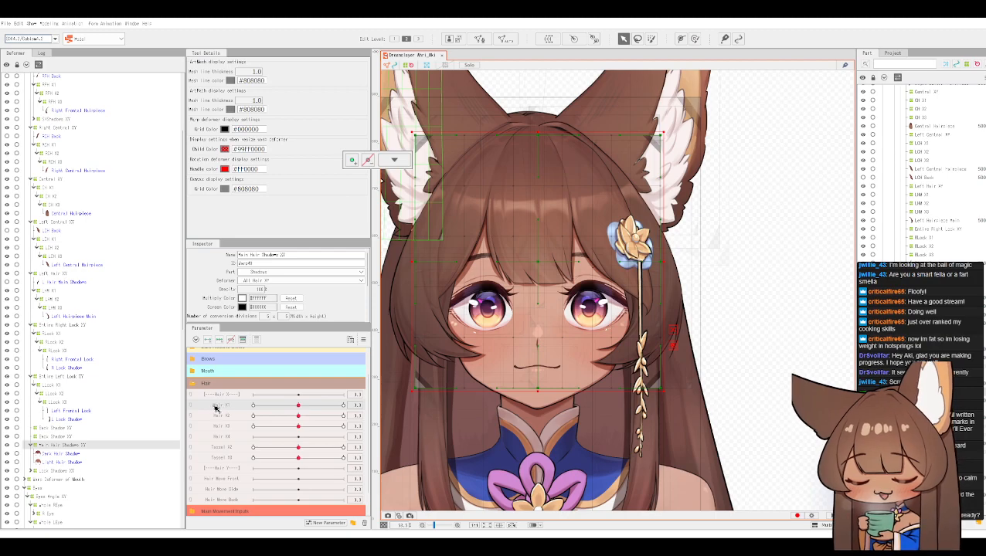
Step: Check the Main Hair Shadows XY deformer's Angle X keys and add three keys for it on Hair X1
scroll(205, 378, up, 1)
scroll(199, 404, down, 2)
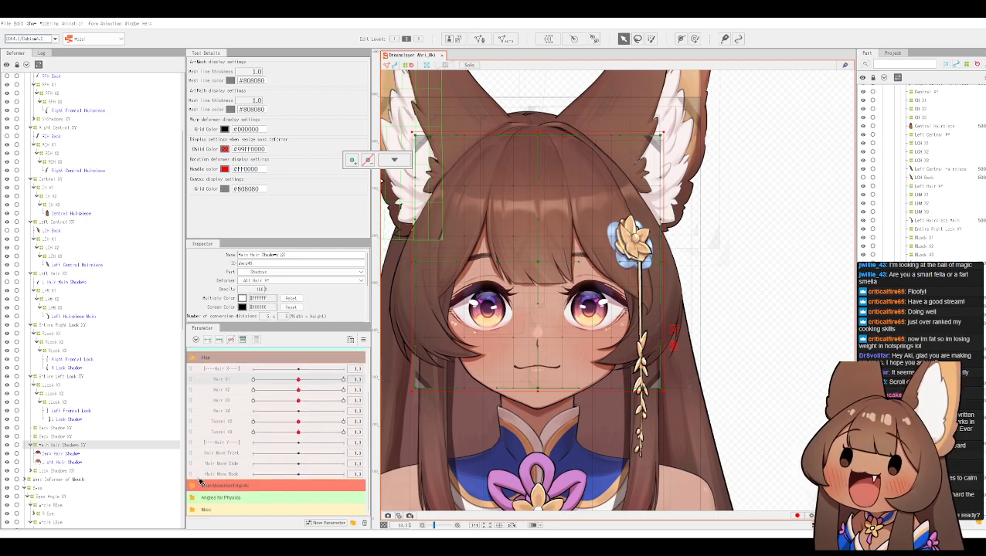
click(194, 489)
scroll(195, 490, down, 2)
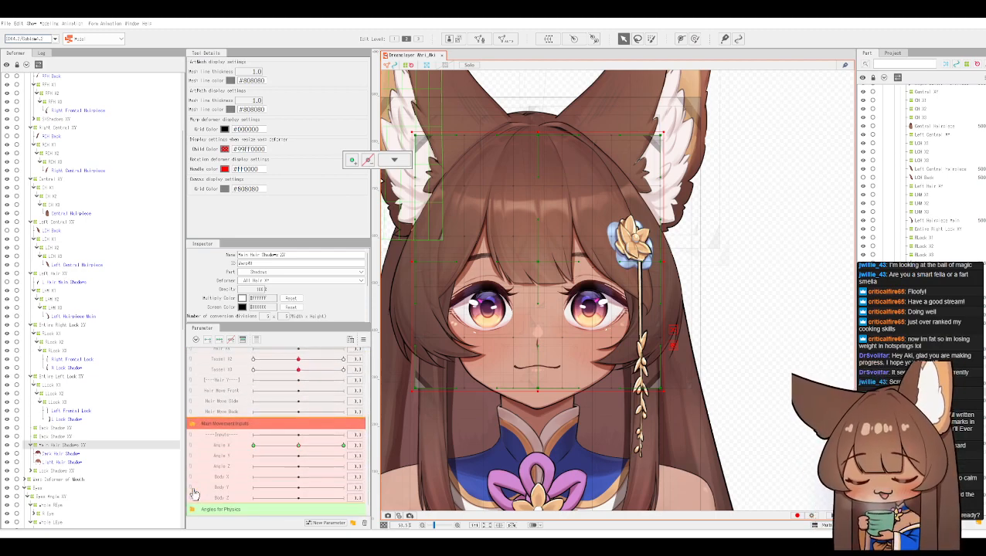
scroll(194, 493, up, 2)
click(194, 488)
scroll(195, 479, up, 2)
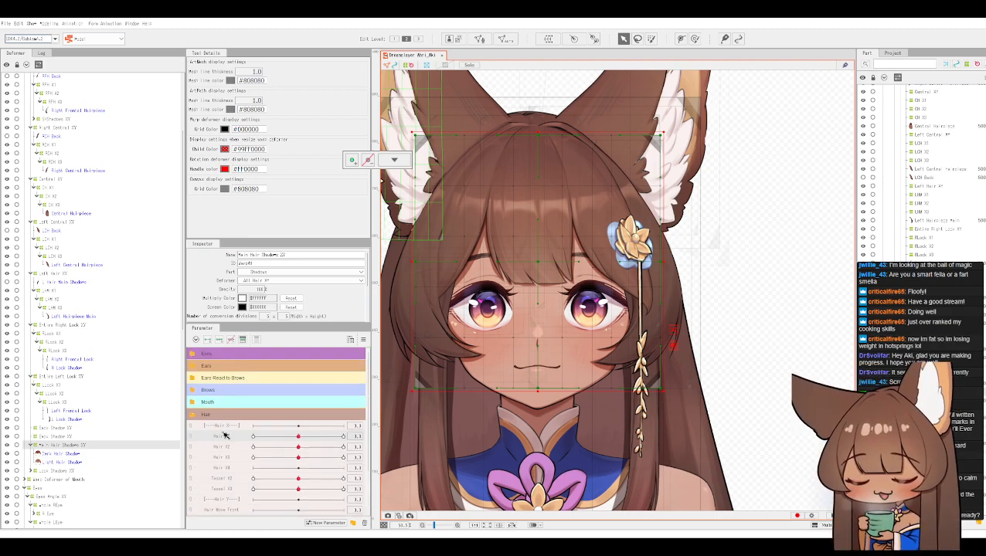
click(218, 340)
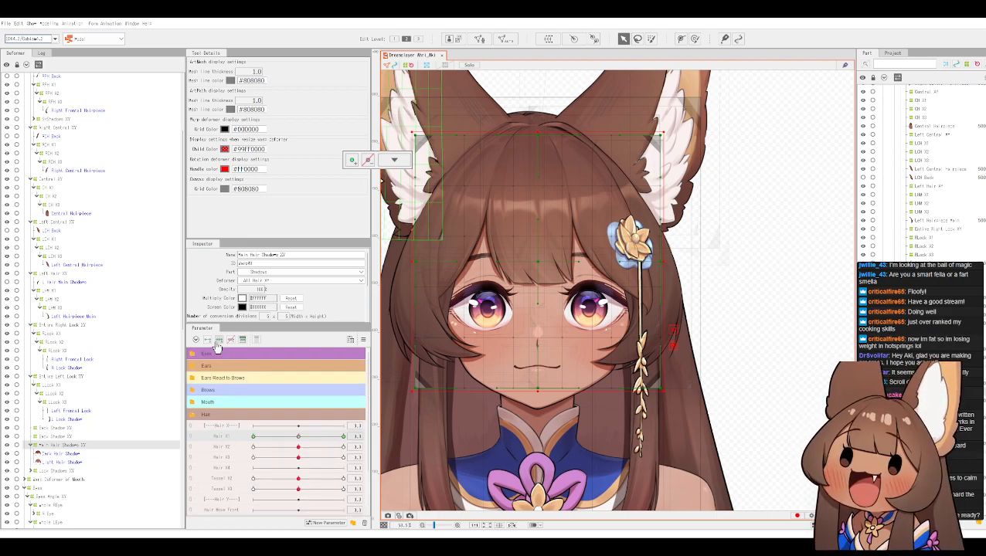
Step: Preview the Main Hair Shadows XY deformer at the Hair X1 maximum and return Hair X1 to its center position
drag(299, 437, 408, 437)
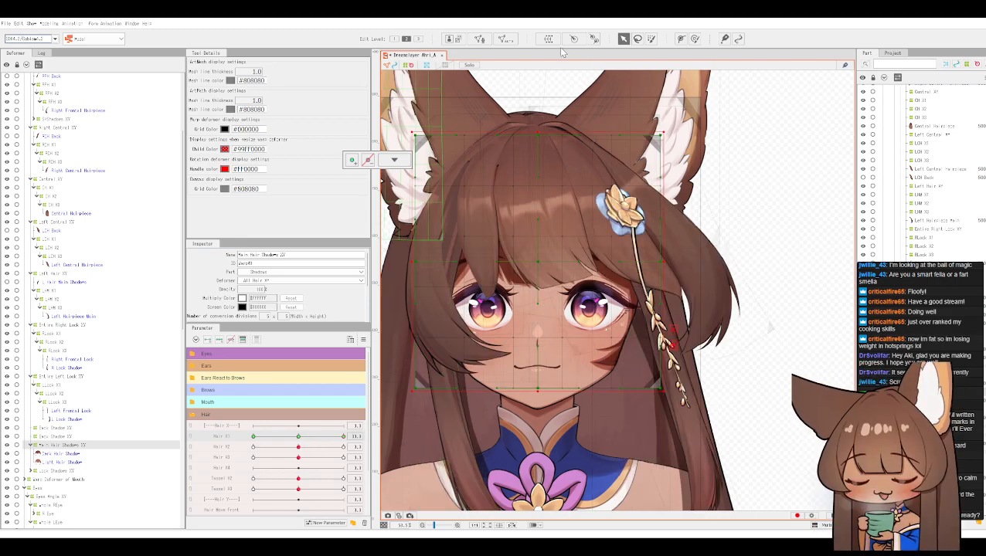
click(301, 438)
click(352, 437)
key(Return)
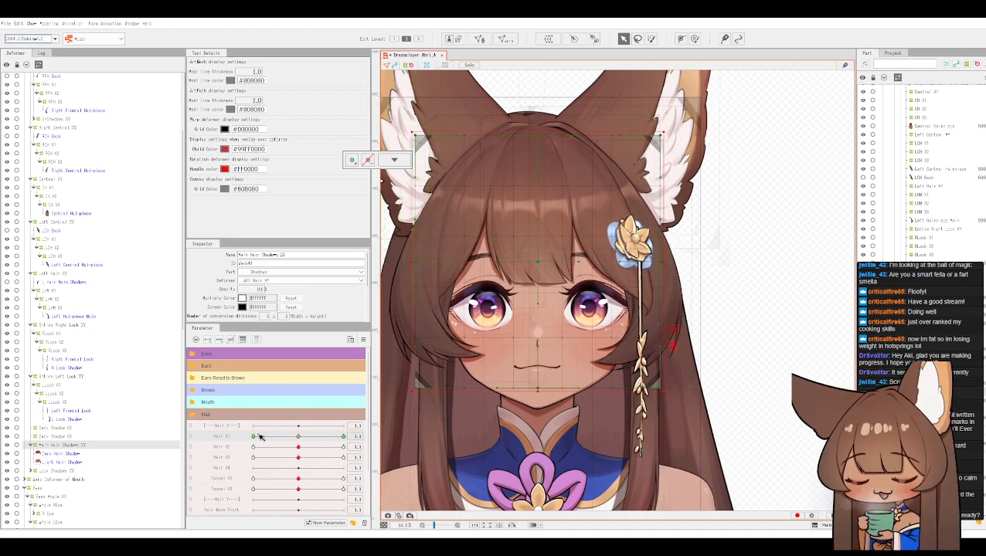
Step: Put the Dark and Light Hair Shadow meshes in a new X1 warp deformer under Main Hair Shadows XY and give it three Hair X1 keys
click(68, 454)
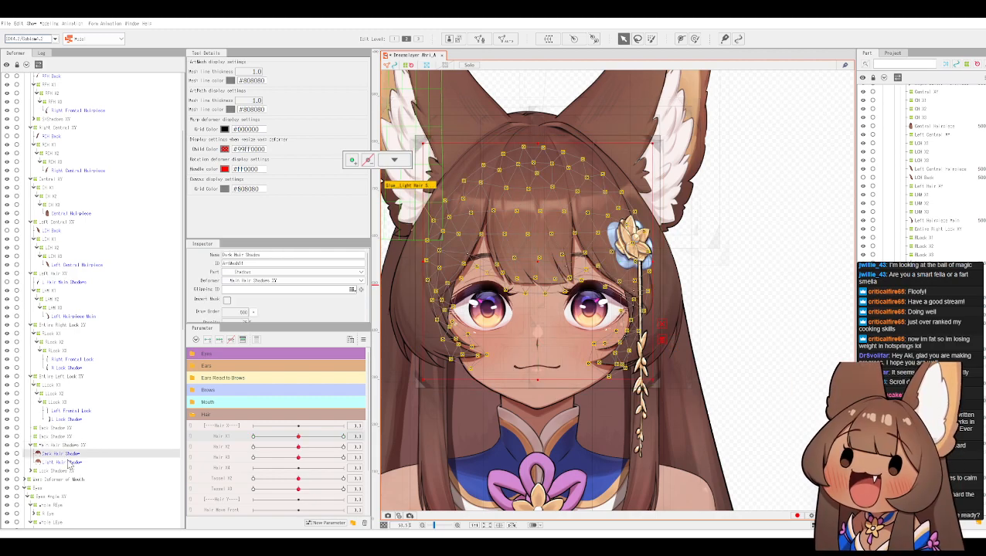
ctrl+click(68, 462)
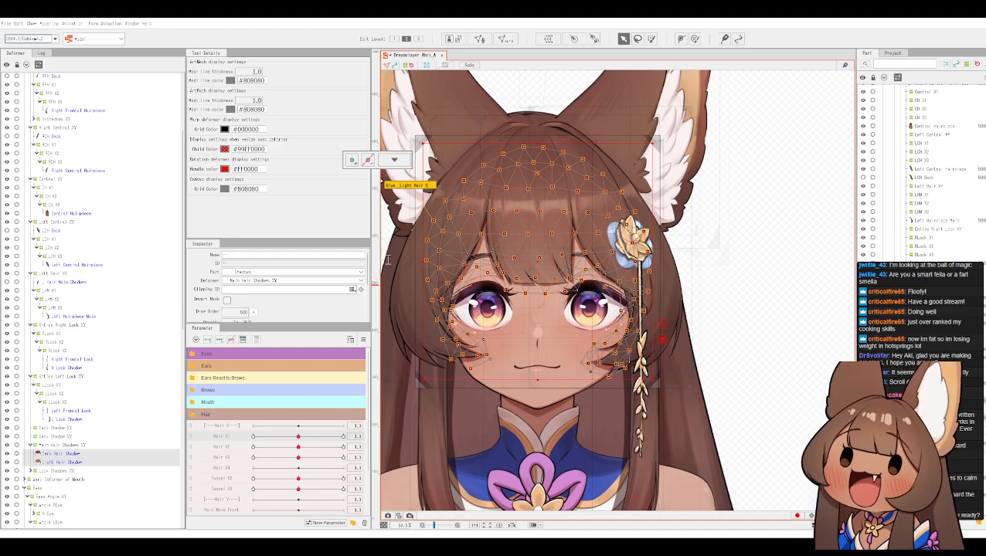
click(352, 291)
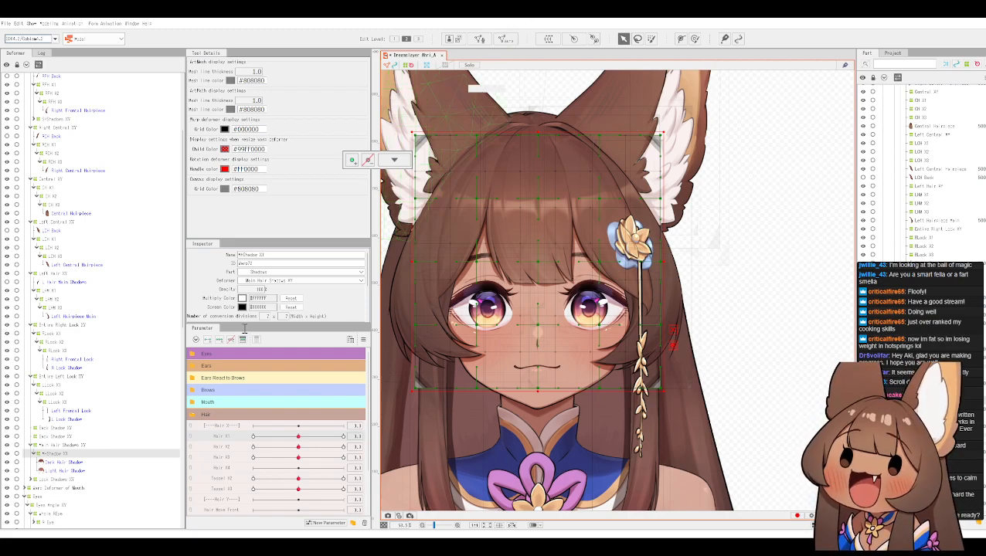
click(221, 341)
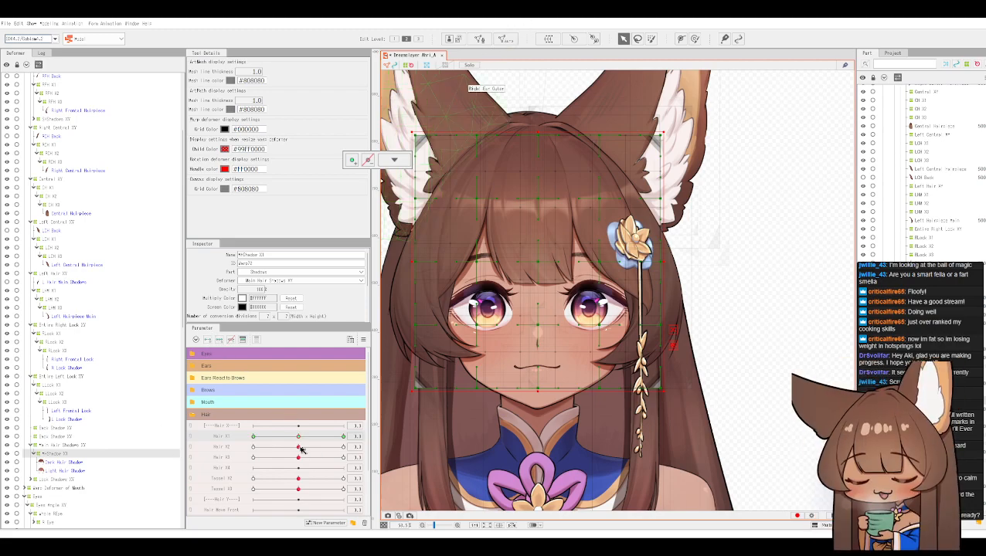
Step: Set Hair X1 to its maximum and draw a curved temporary deform path from the ear through the face to the collar
drag(299, 437, 394, 426)
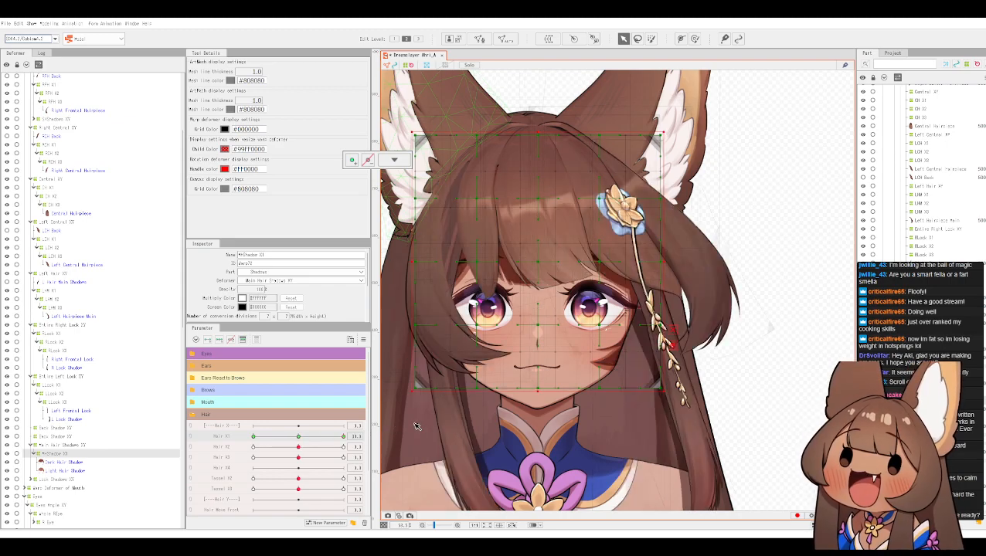
click(573, 39)
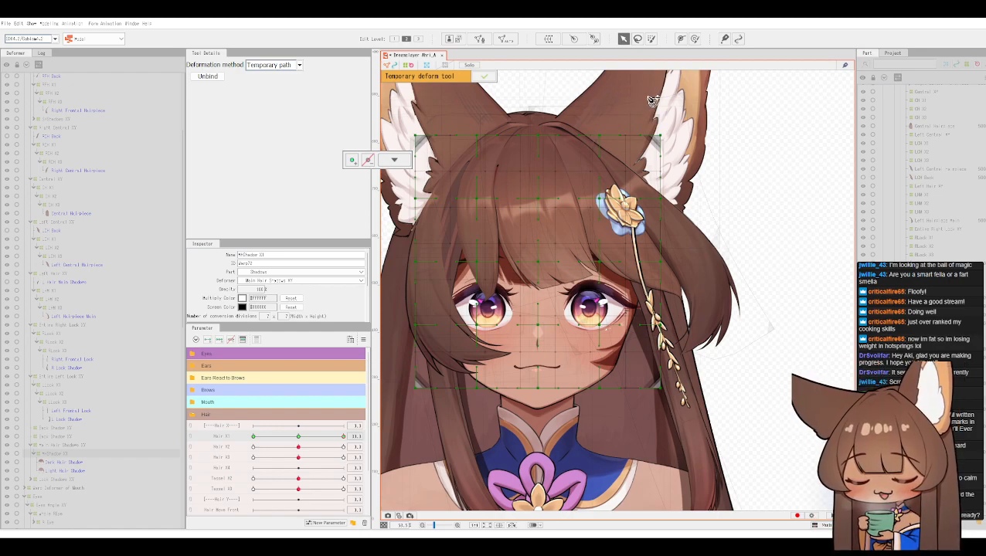
click(675, 93)
click(608, 118)
click(537, 180)
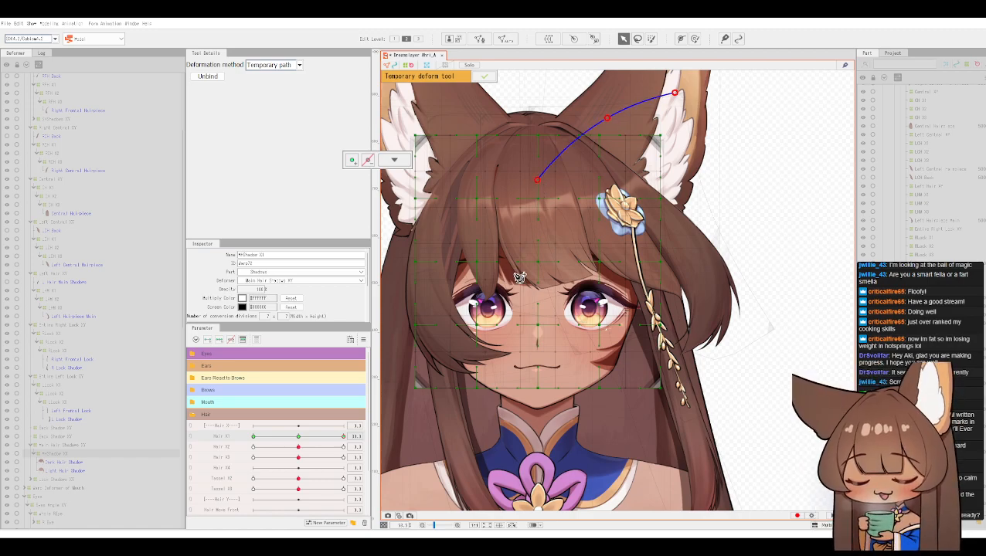
click(524, 309)
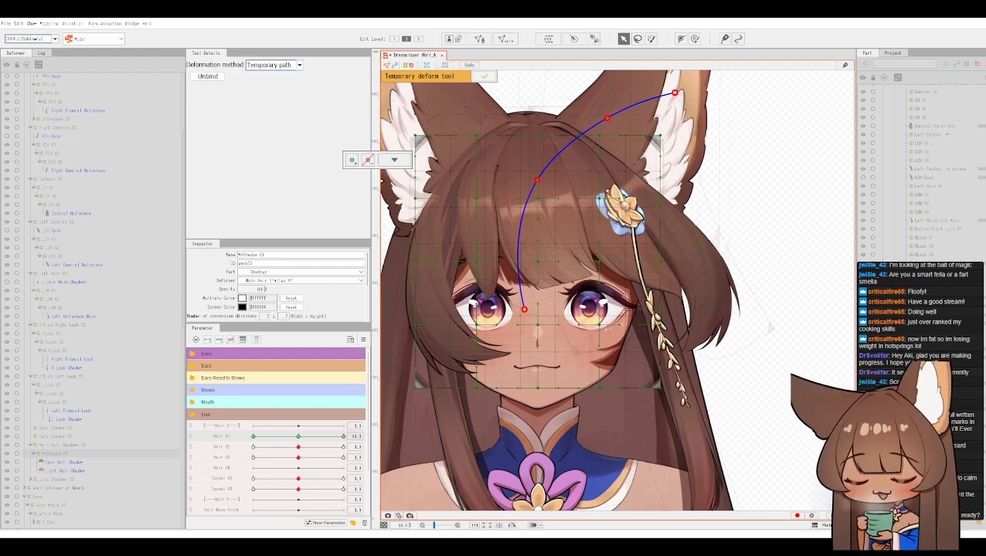
click(567, 408)
click(613, 461)
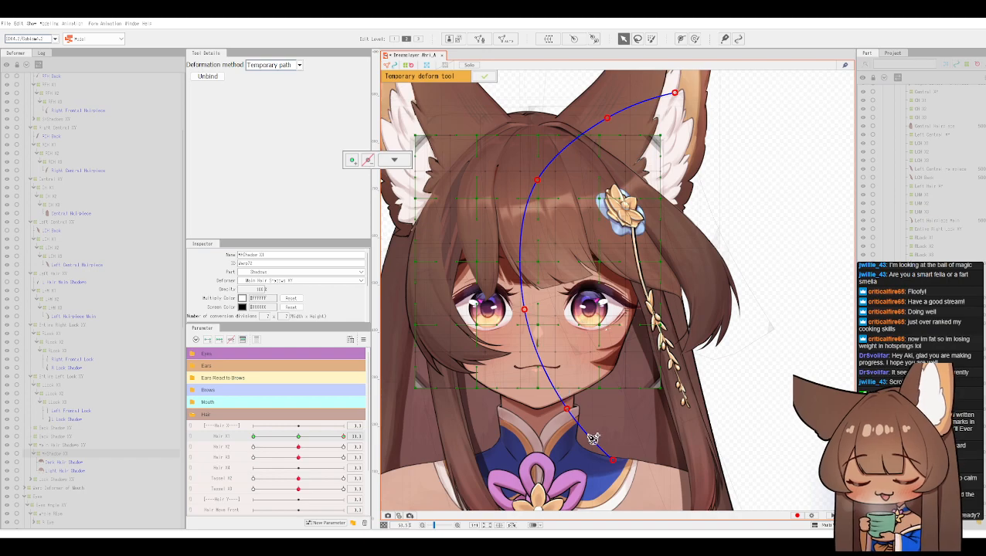
Step: Try to bend the shadow deformer by its path end, undo the path edits and leave the temporary deform tool
key(ctrl+z)
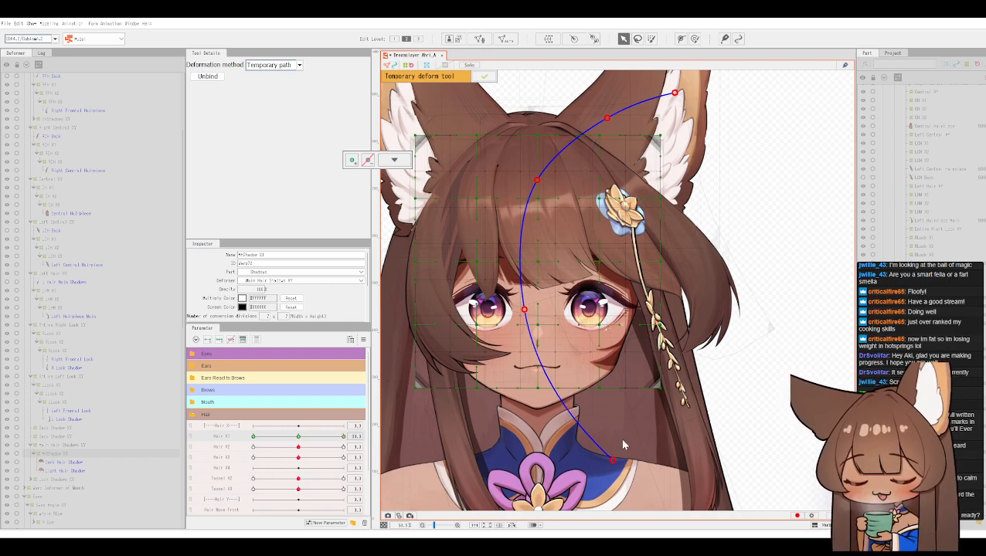
drag(614, 461, 747, 431)
key(ctrl+z)
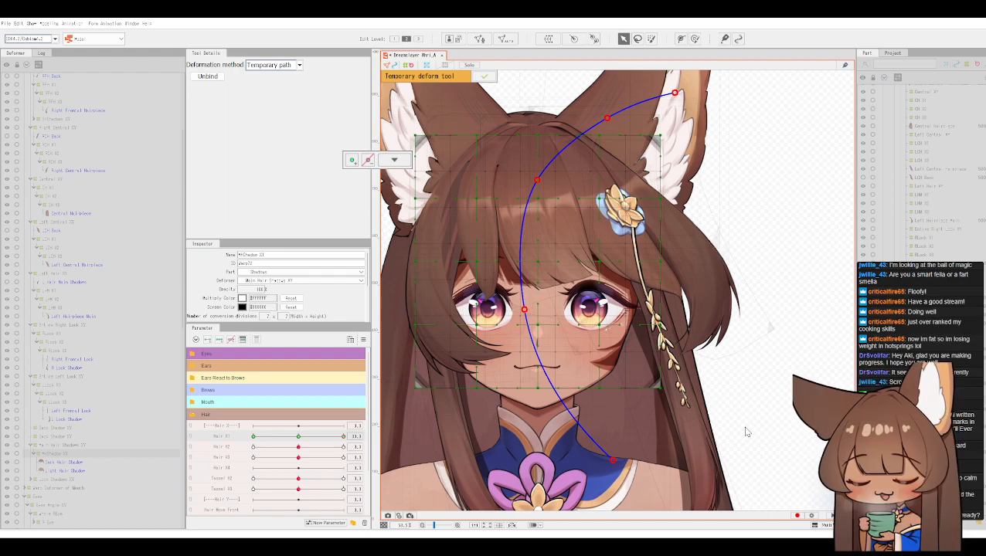
click(487, 79)
key(ctrl+z)
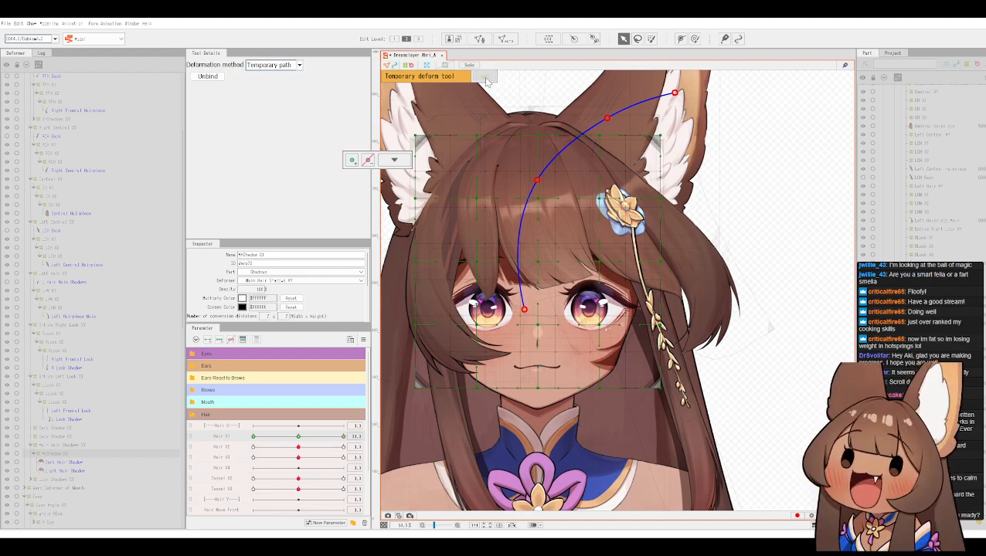
click(487, 80)
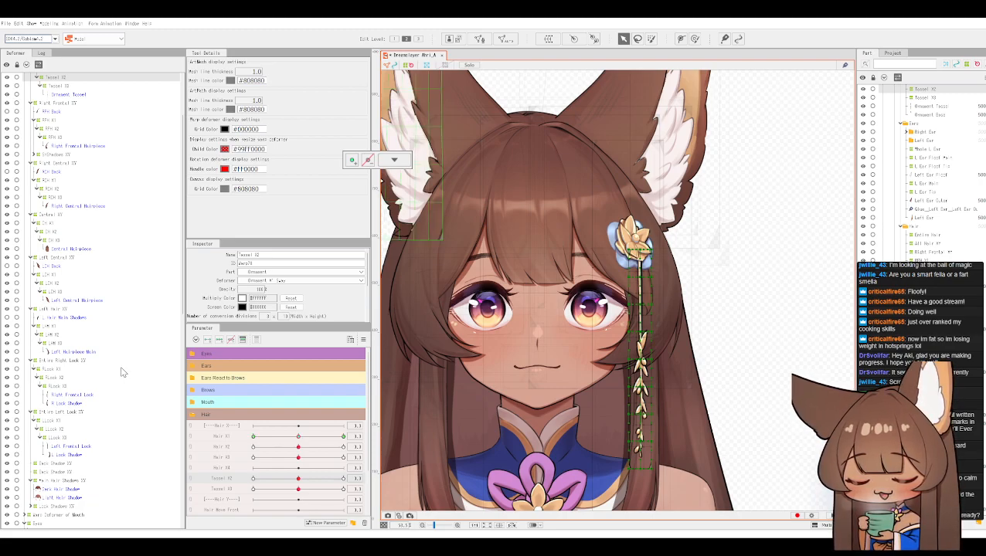
Step: Restore the new shadow X1 warp deformer with its Hair X1 keys and set Hair X1 to its maximum
click(70, 480)
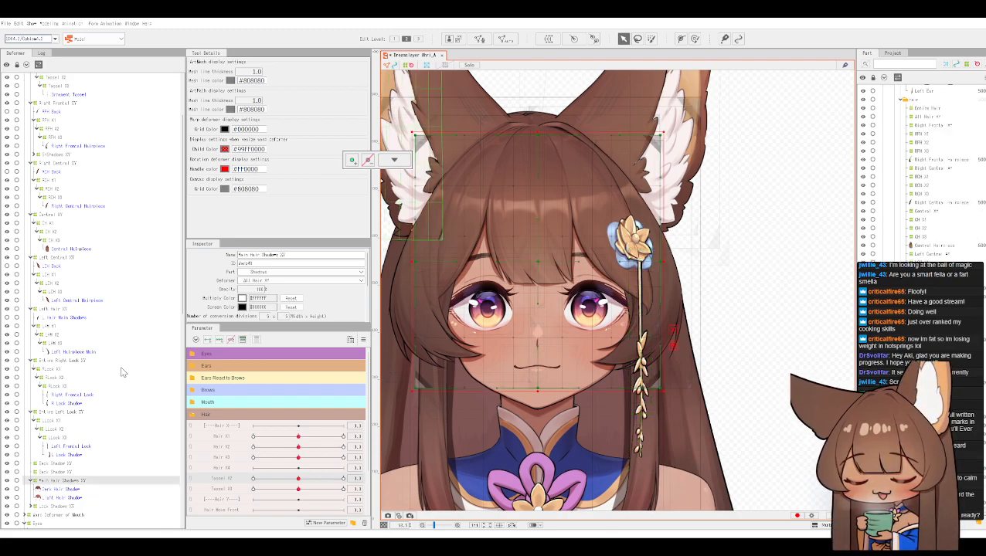
key(ctrl+z)
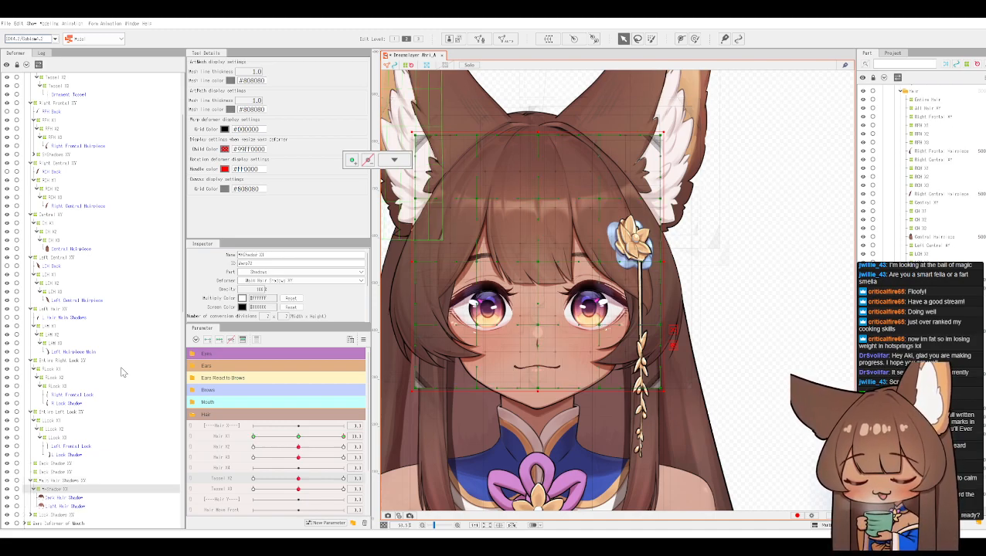
click(343, 437)
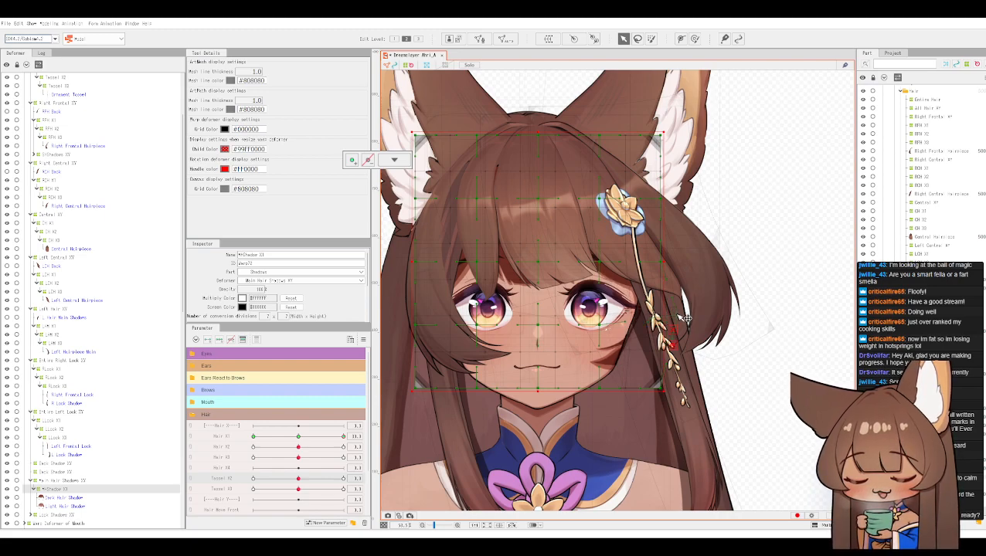
Step: Try to pull the shadow deformer's lower corner and edge points outward on the hair ornament side, and undo these moves
drag(680, 316, 680, 316)
drag(662, 388, 783, 391)
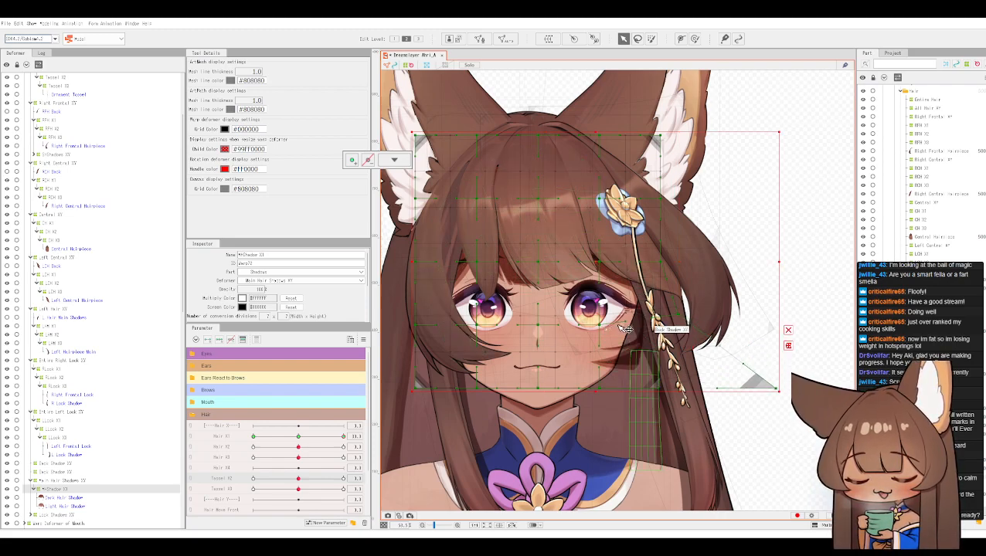
drag(629, 325, 720, 311)
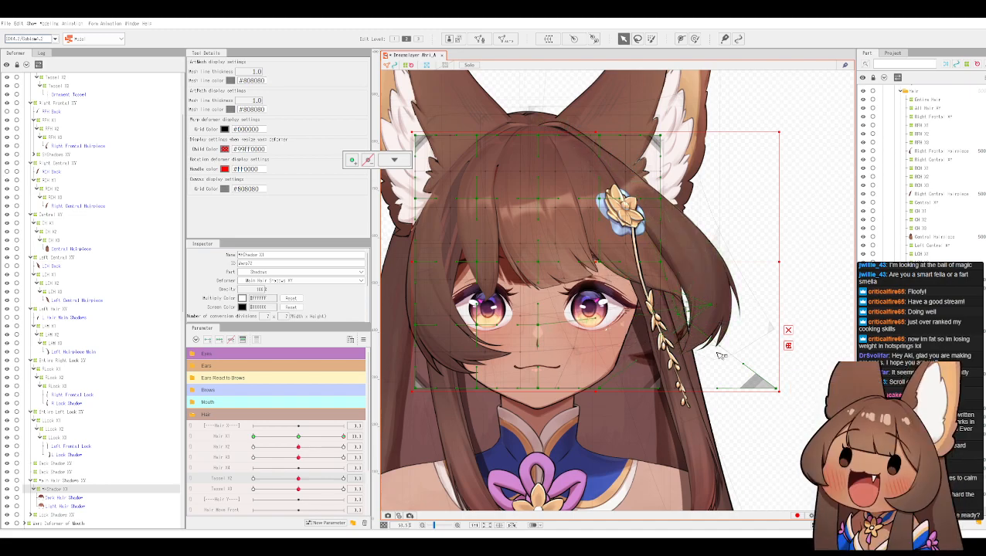
key(ctrl+z)
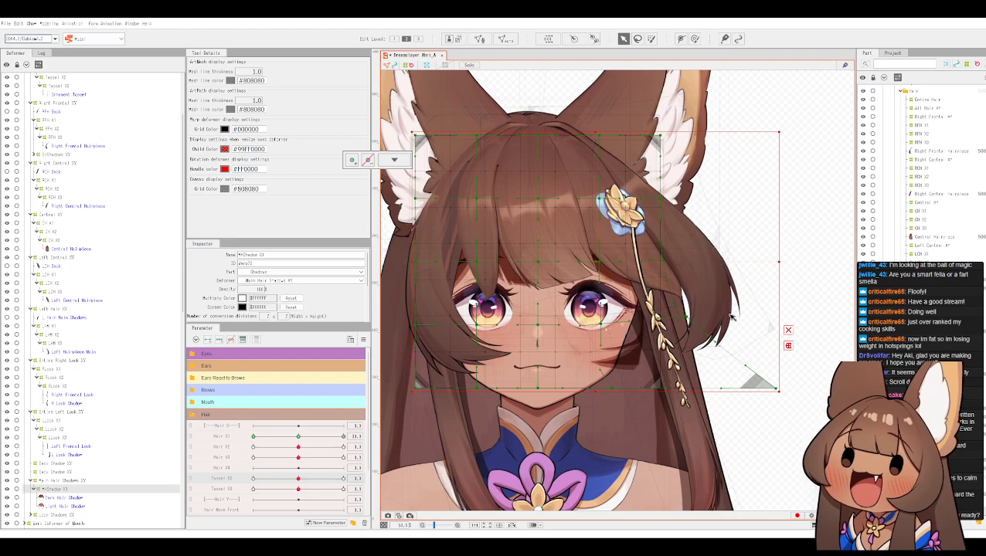
drag(687, 317, 756, 305)
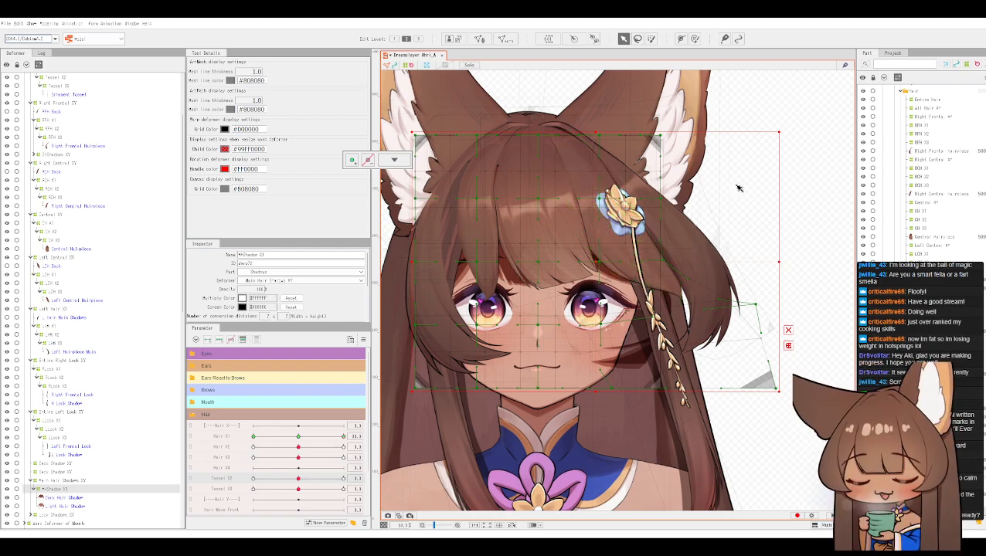
key(ctrl+z)
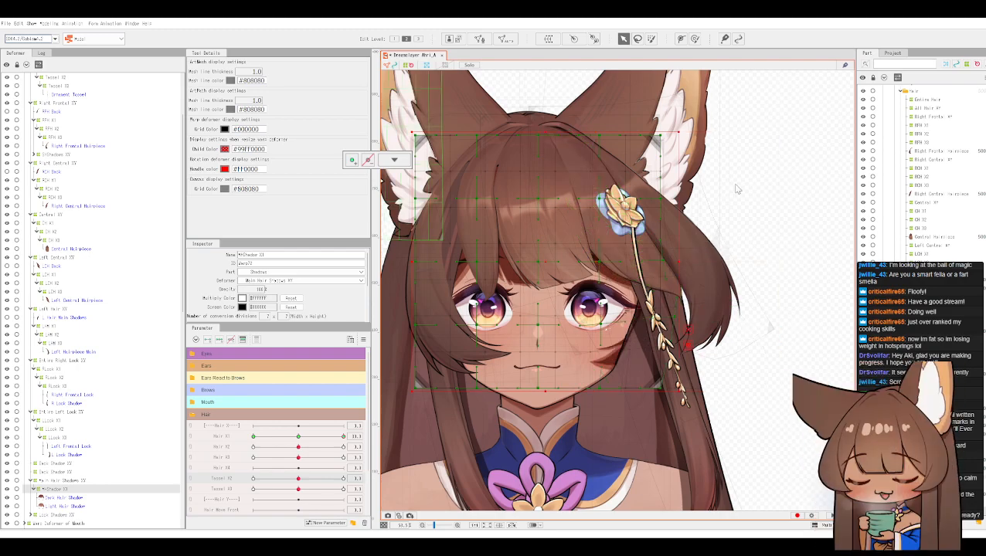
key(ctrl+z)
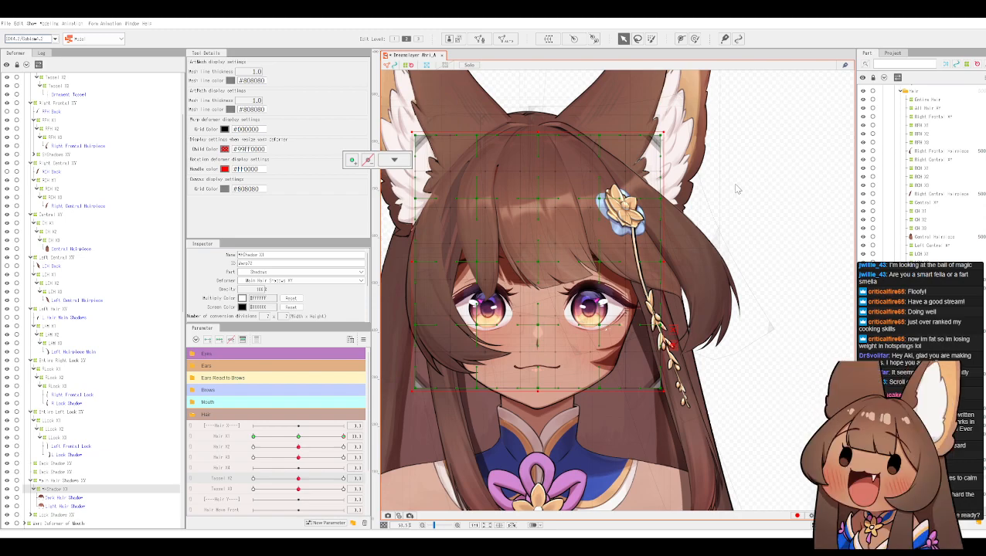
Step: Push the shadow deformer's ornament side outward with the deform brush so the shadow follows the swaying hair
click(695, 39)
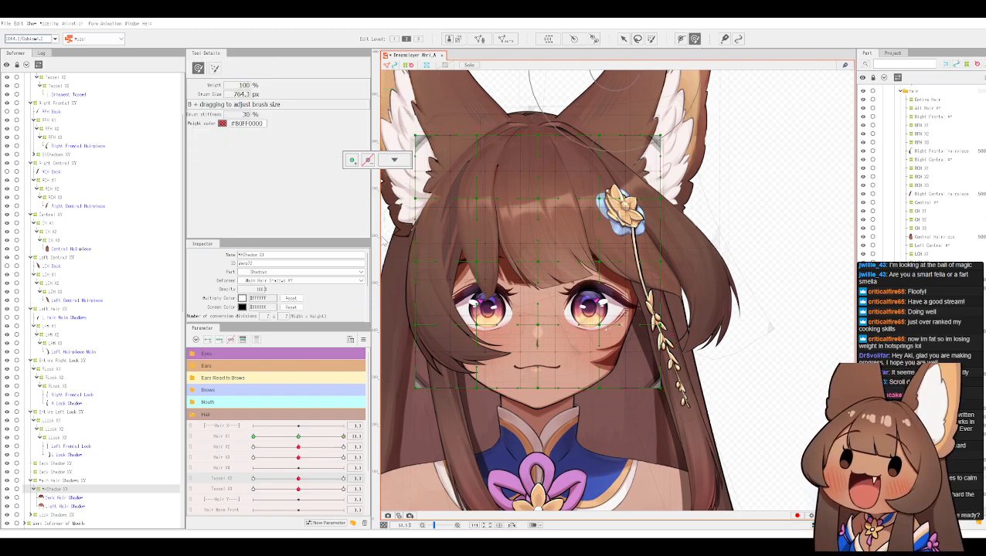
drag(576, 317, 663, 314)
drag(666, 270, 744, 265)
drag(698, 364, 716, 368)
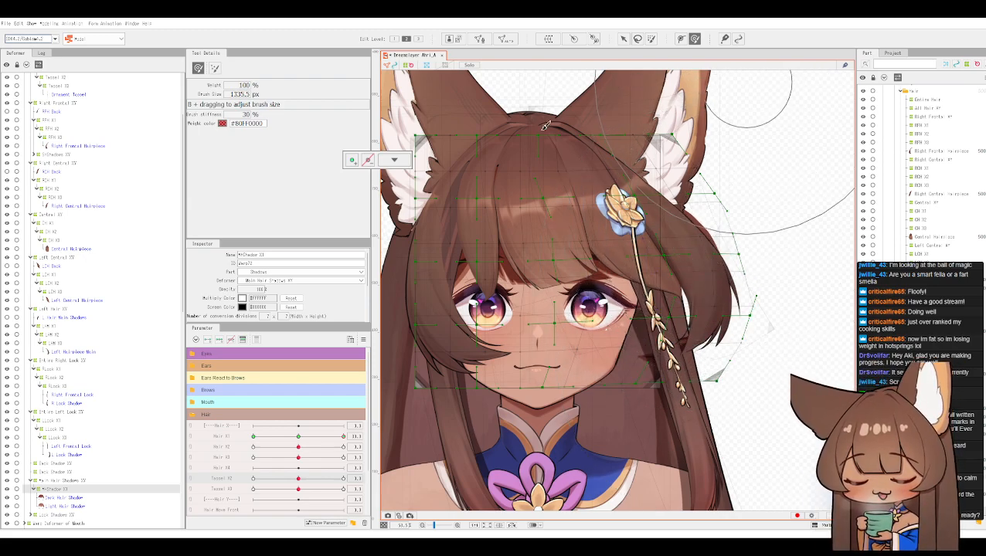
Step: Pull the middle, upper and top corner points of the deformer's ornament-side edge slightly inward to smooth its curve
click(623, 39)
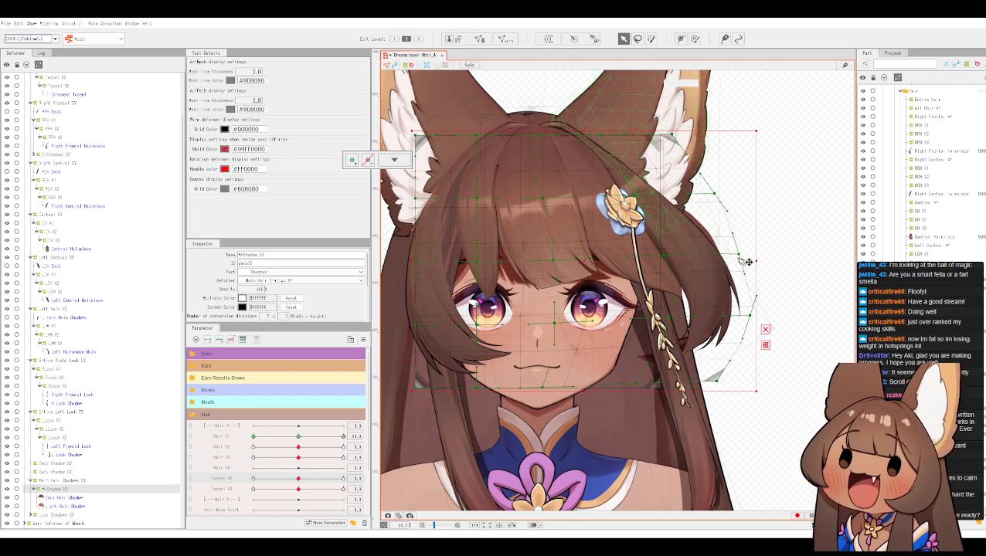
drag(740, 255, 730, 256)
drag(715, 193, 703, 196)
drag(672, 135, 664, 138)
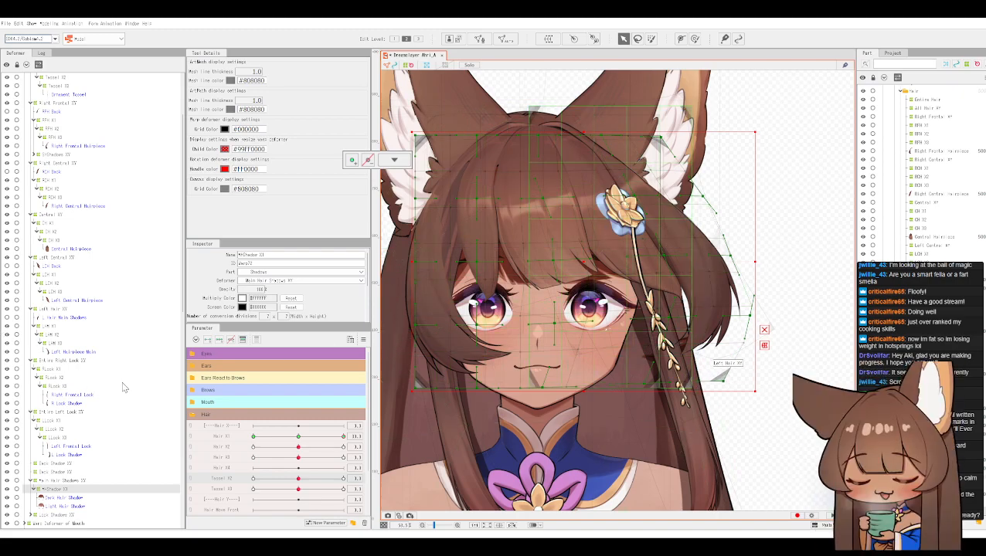
Step: Isolate the shadow X1 deformer and the Dark Hair Shadow mesh in turn to examine the deformed shadow shape
scroll(920, 172, down, 2)
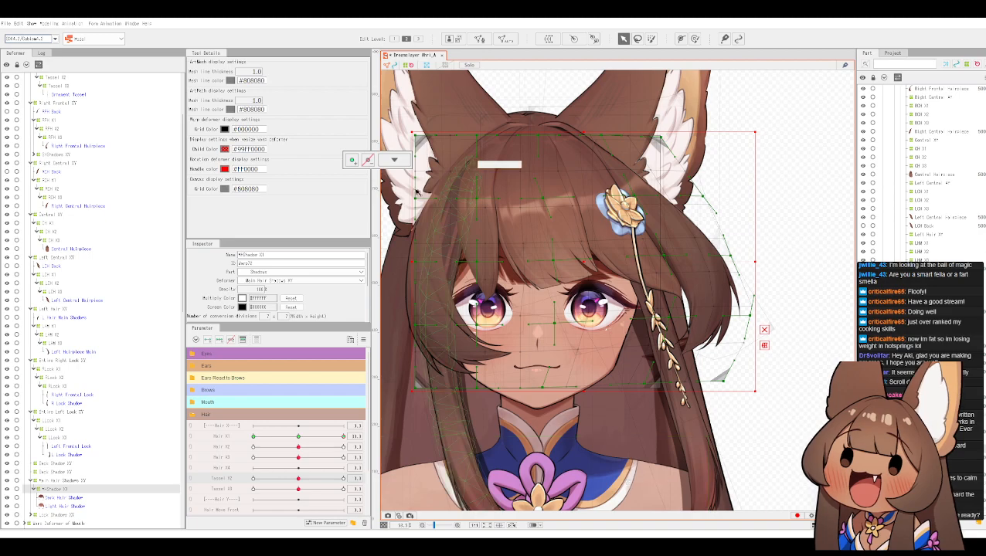
click(468, 67)
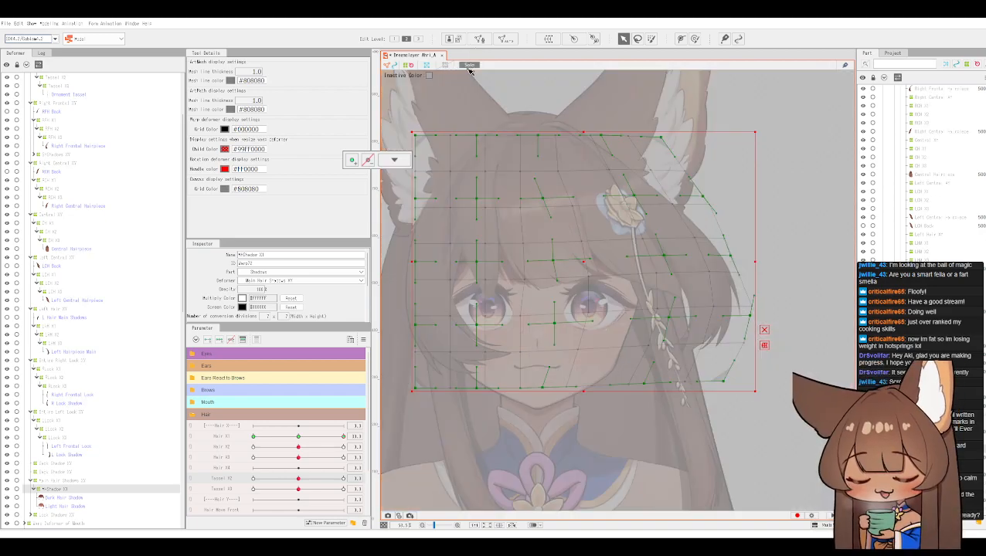
click(468, 67)
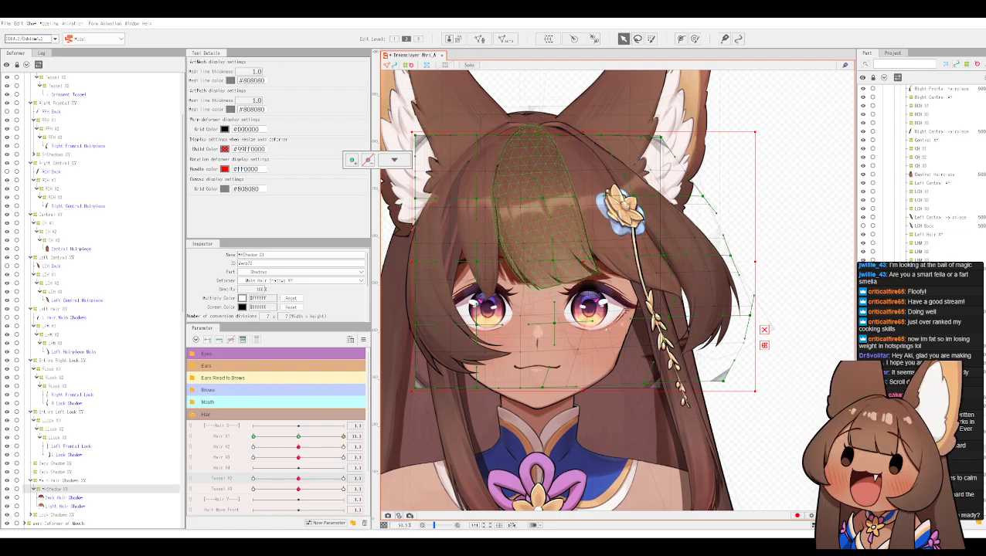
click(533, 285)
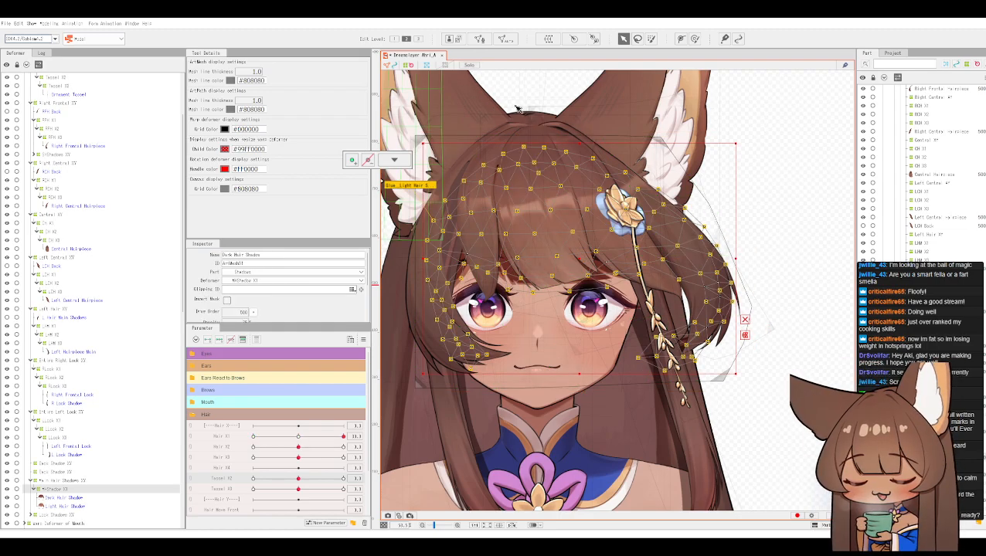
click(469, 67)
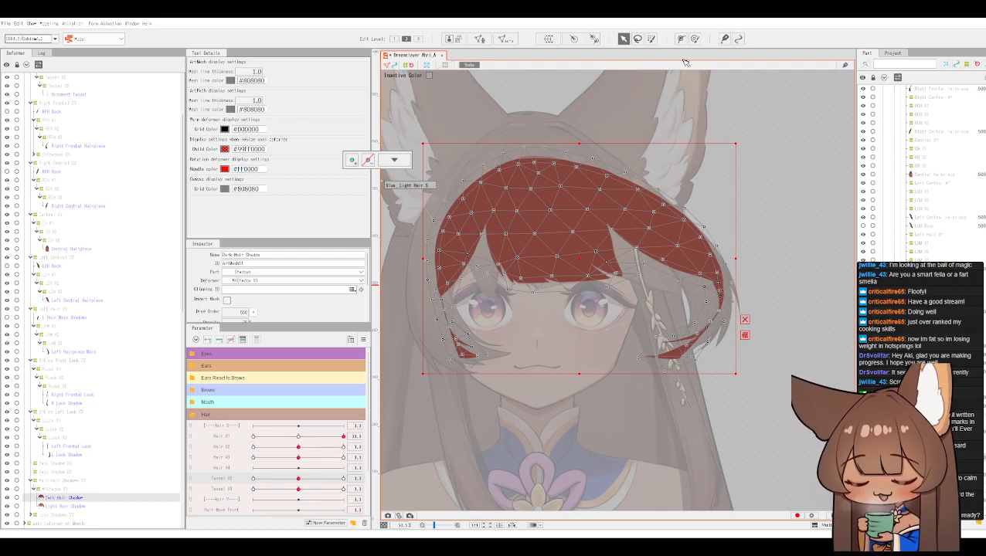
click(474, 65)
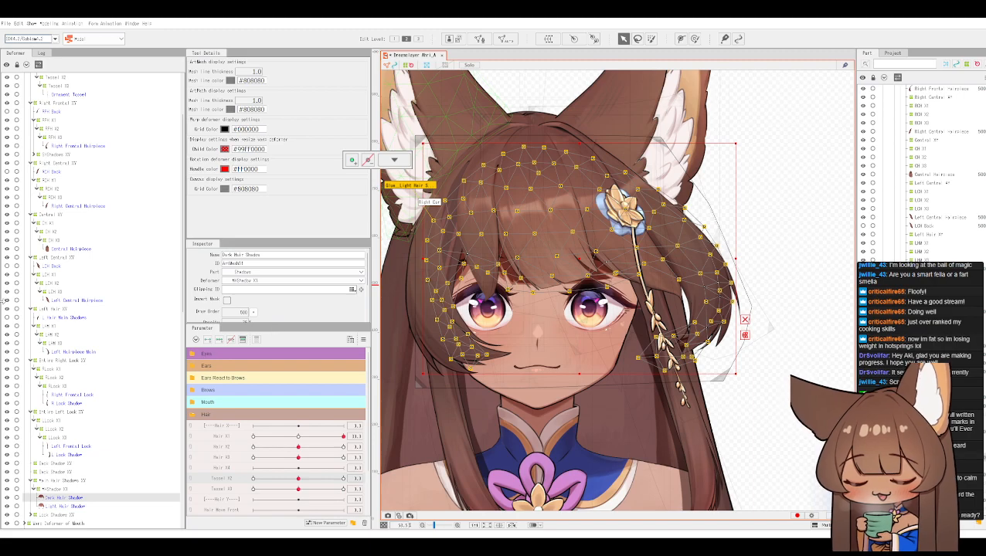
scroll(113, 415, down, 2)
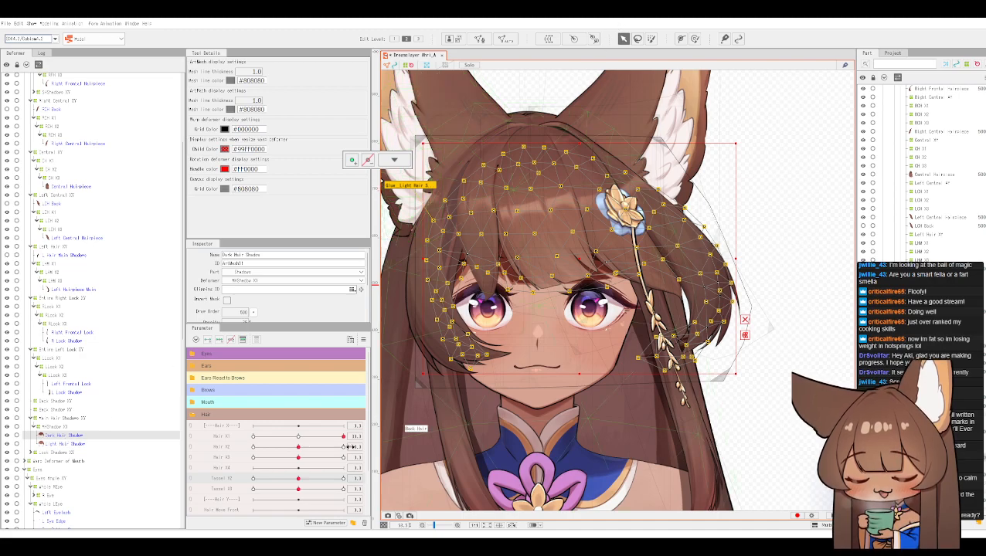
Step: Adjust the shadow X1 deformer's points around the bangs and the side opposite the ornament, checking them against the Dark Hair Shadow mesh
key(ctrl+h)
click(61, 427)
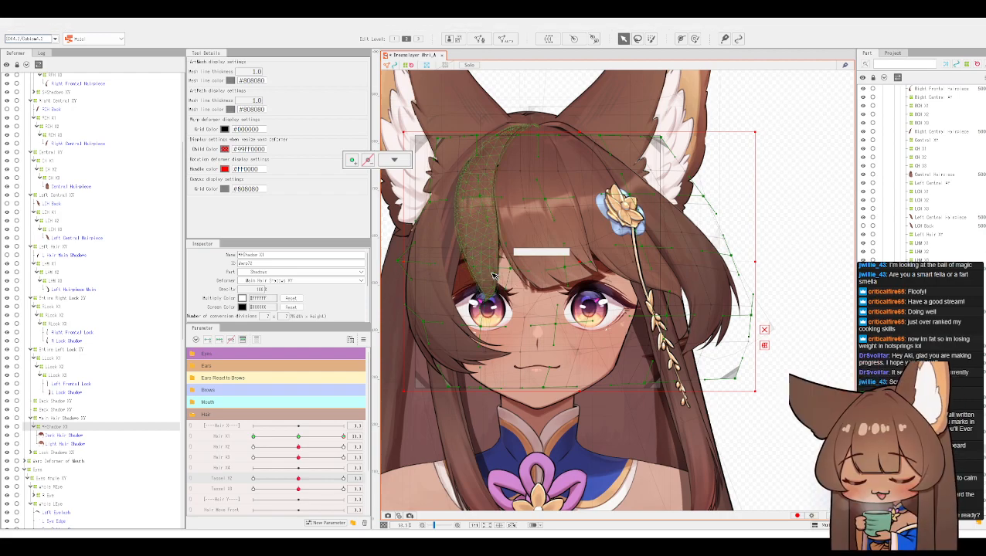
click(495, 273)
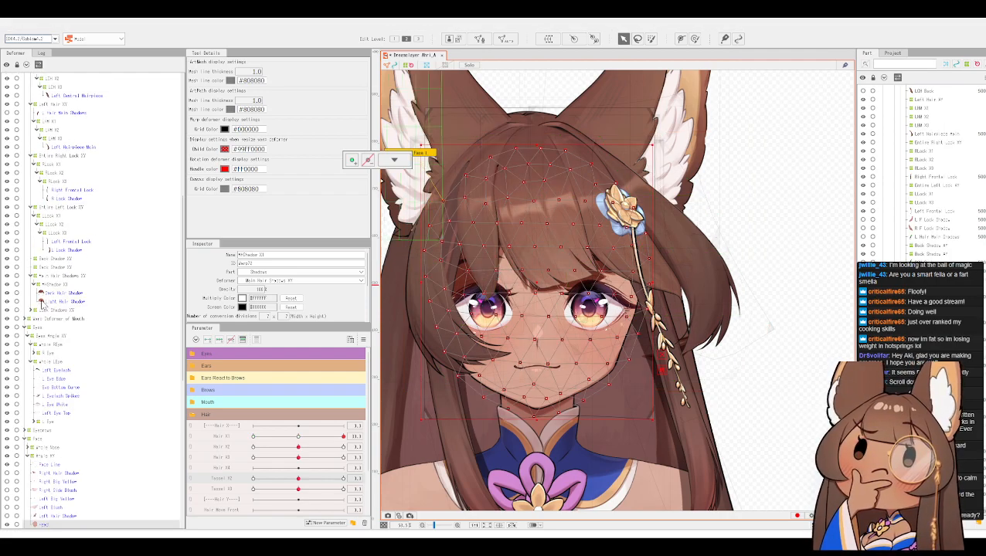
click(60, 286)
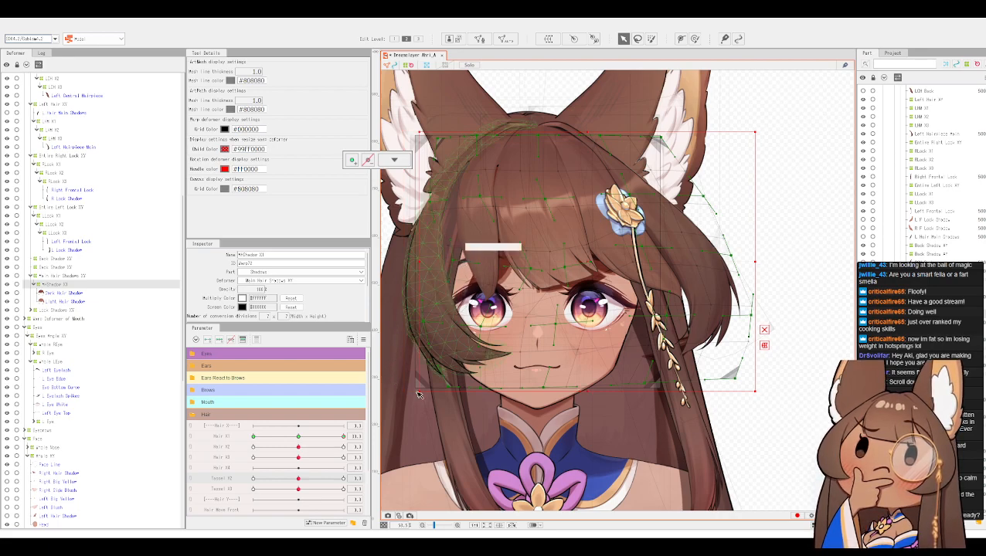
click(462, 264)
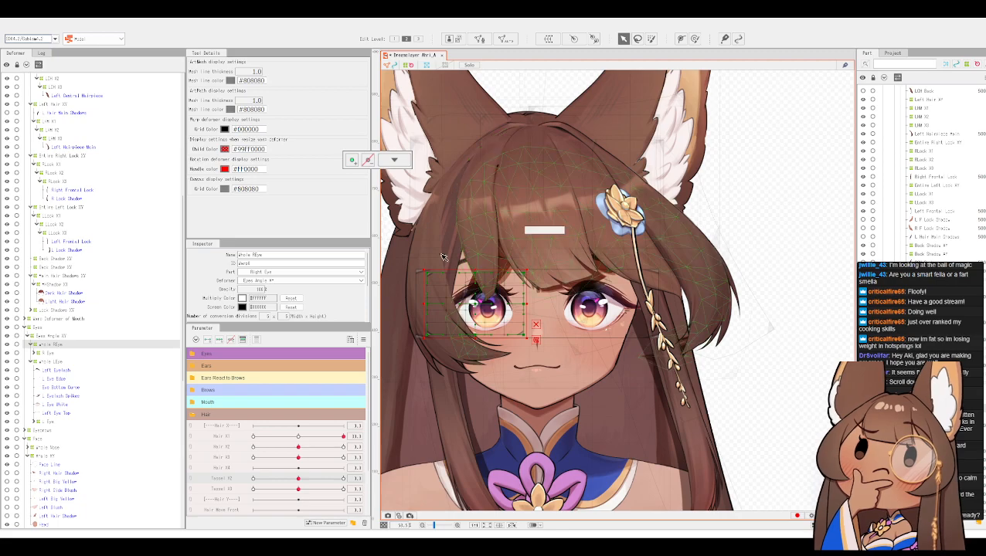
click(73, 293)
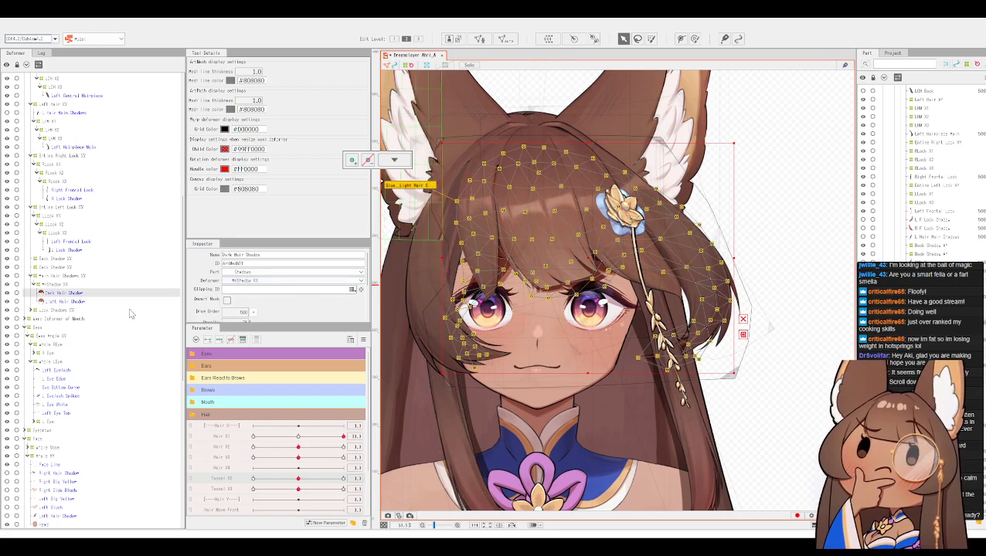
click(63, 285)
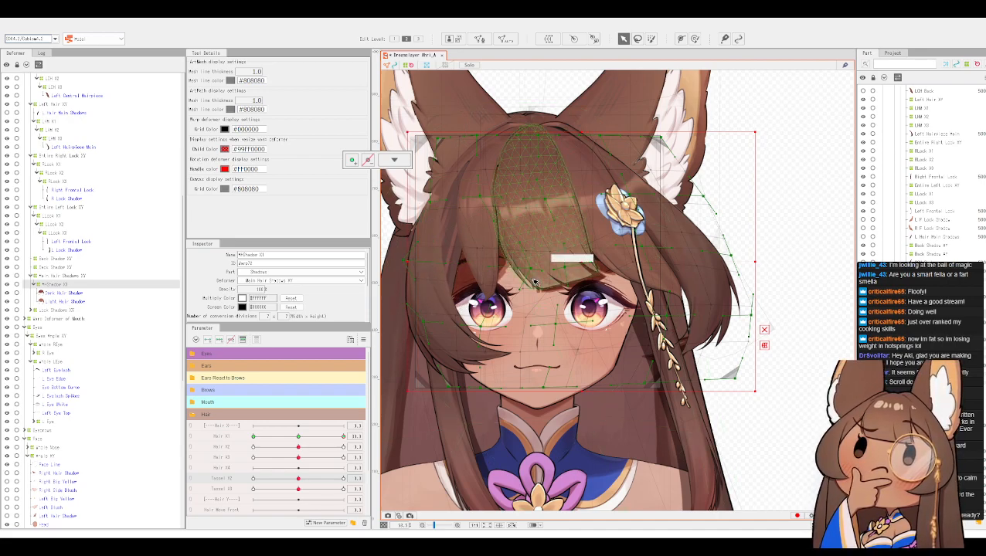
drag(533, 275, 501, 274)
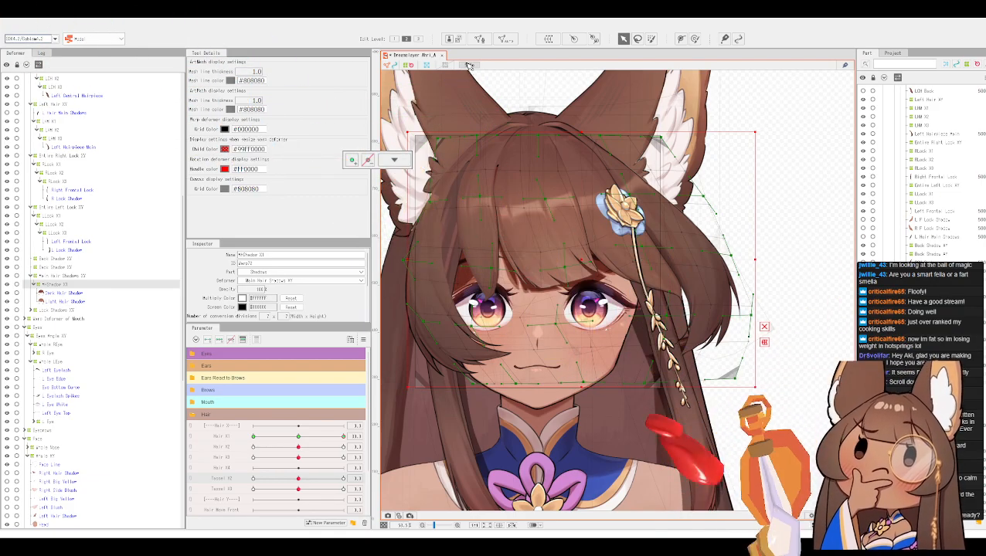
Step: View the shadow X1 deformer and the Dark Hair Shadow mesh in solo mode to examine the shadow's outline, and restore the full view
click(468, 66)
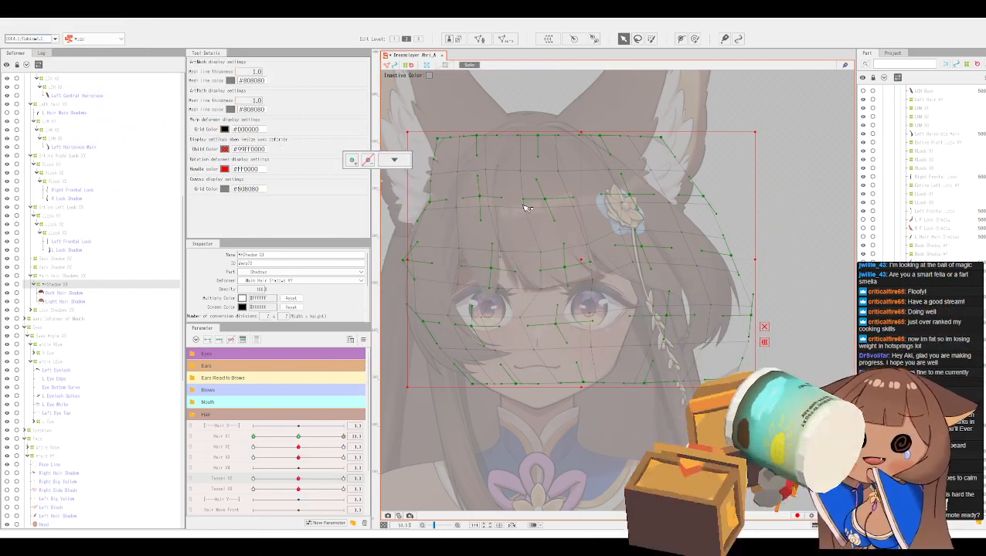
click(78, 295)
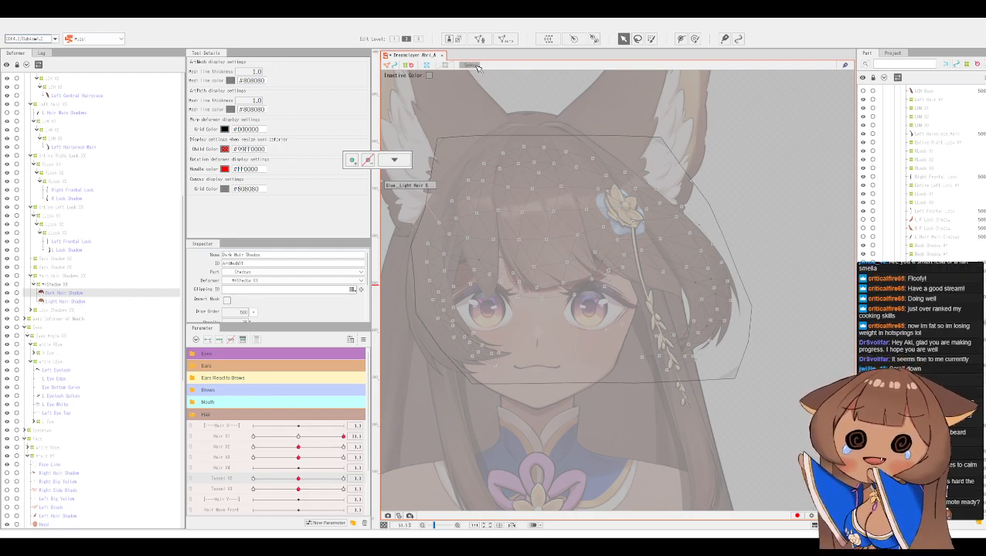
click(472, 67)
click(472, 66)
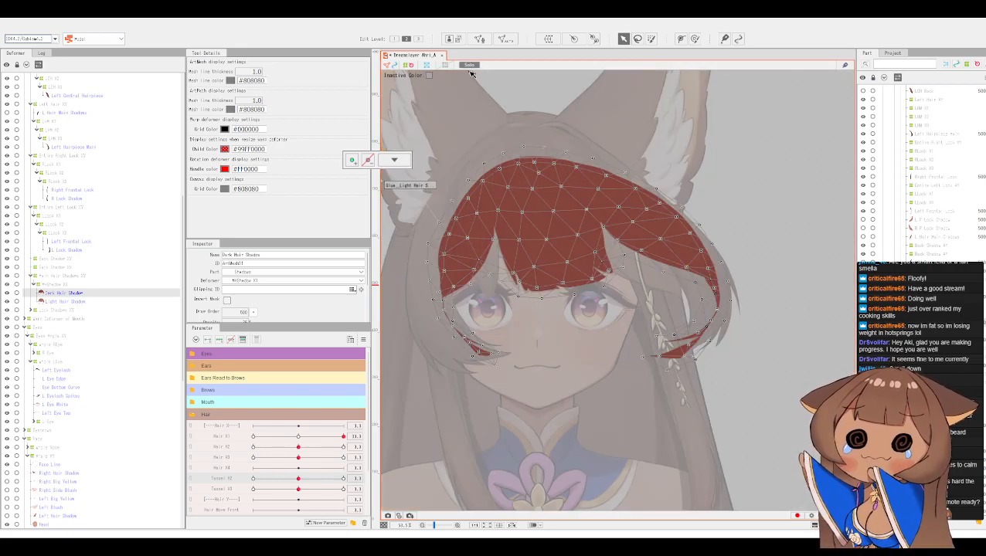
click(470, 72)
click(471, 73)
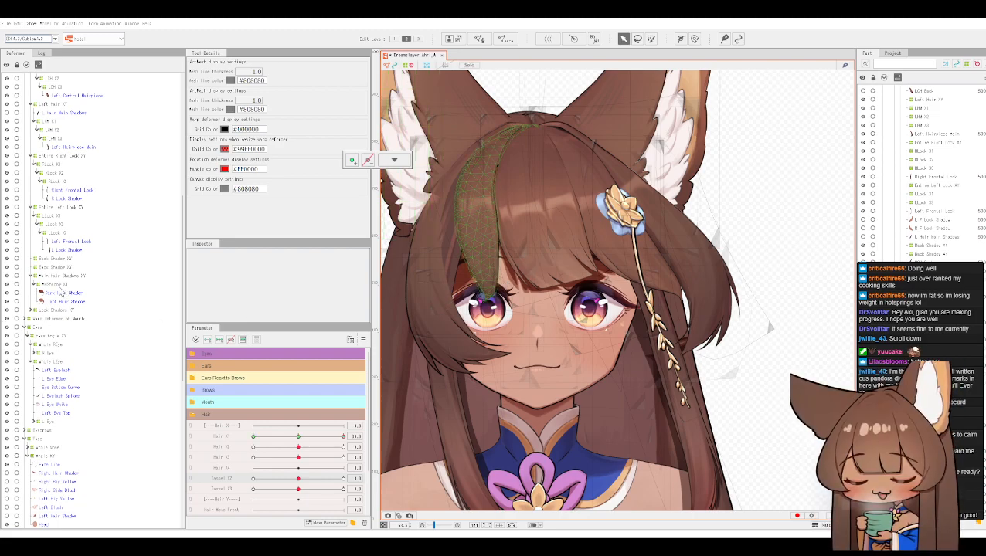
Step: Pull the middle, lower and bottom corner points of the shadow deformer's ornament-side edge inward to fit the swaying hair
click(60, 286)
drag(732, 258, 715, 258)
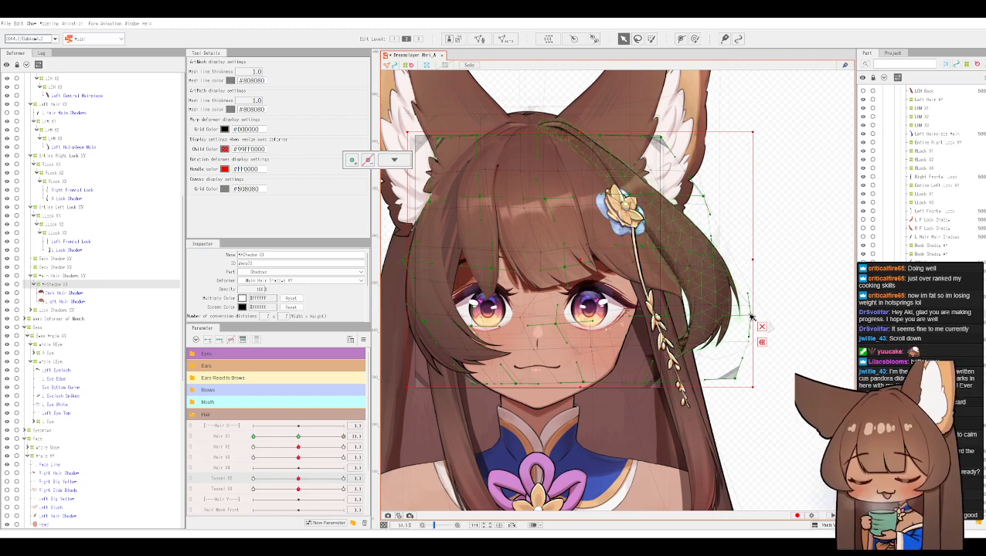
drag(749, 315, 732, 316)
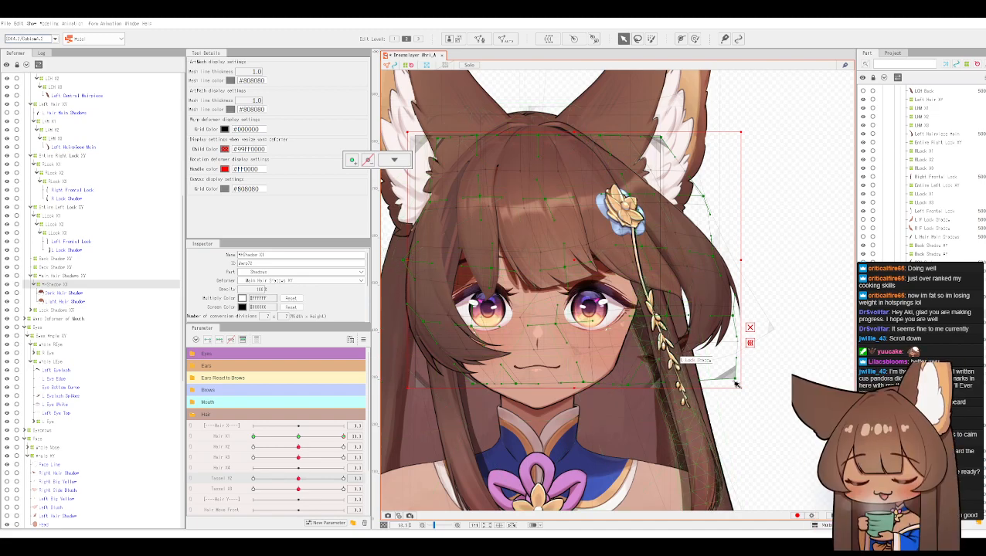
drag(733, 384, 725, 380)
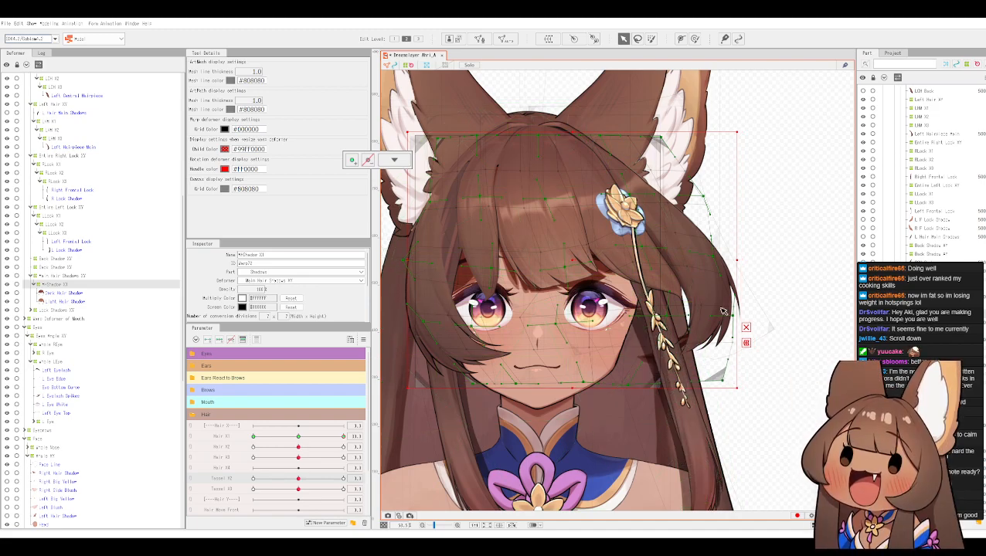
drag(723, 279, 715, 282)
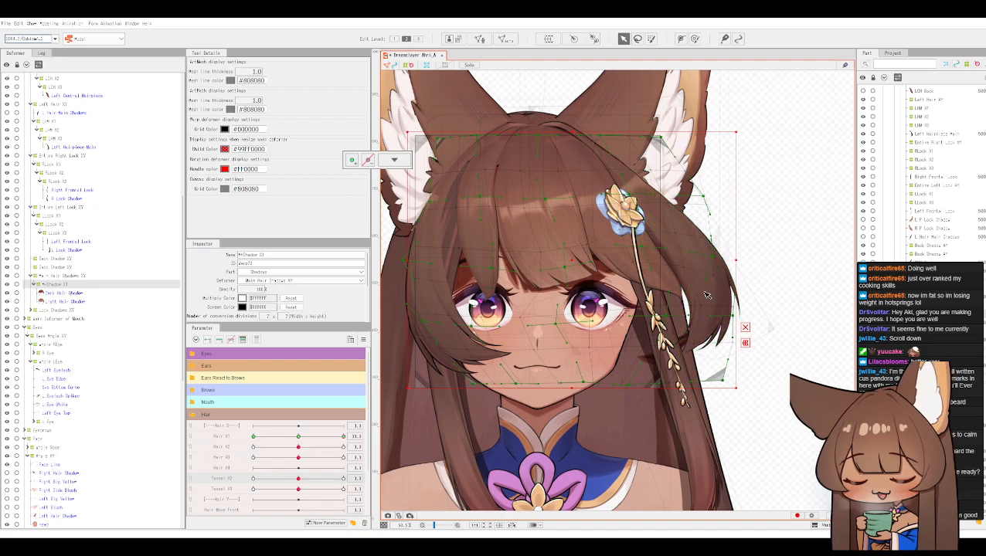
drag(732, 315, 728, 315)
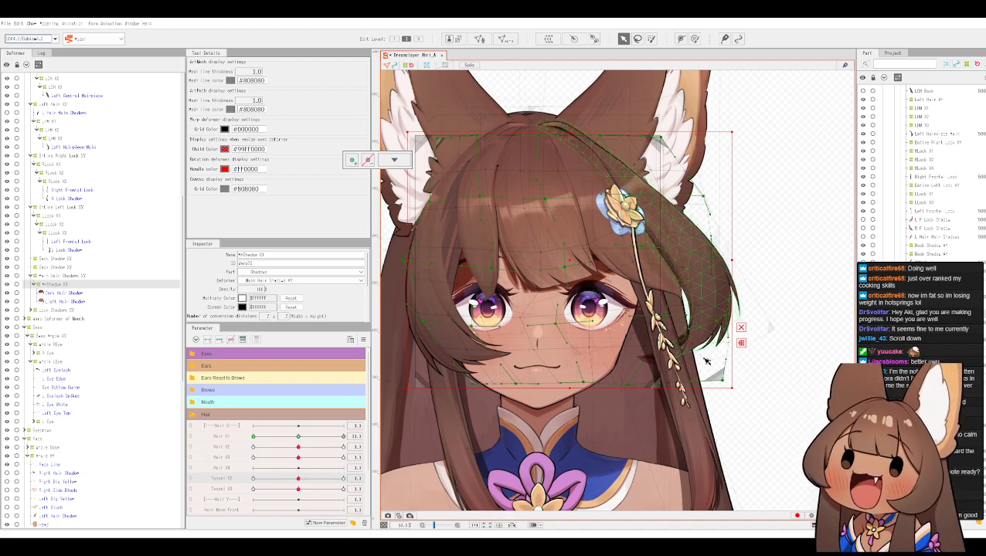
drag(722, 379, 718, 378)
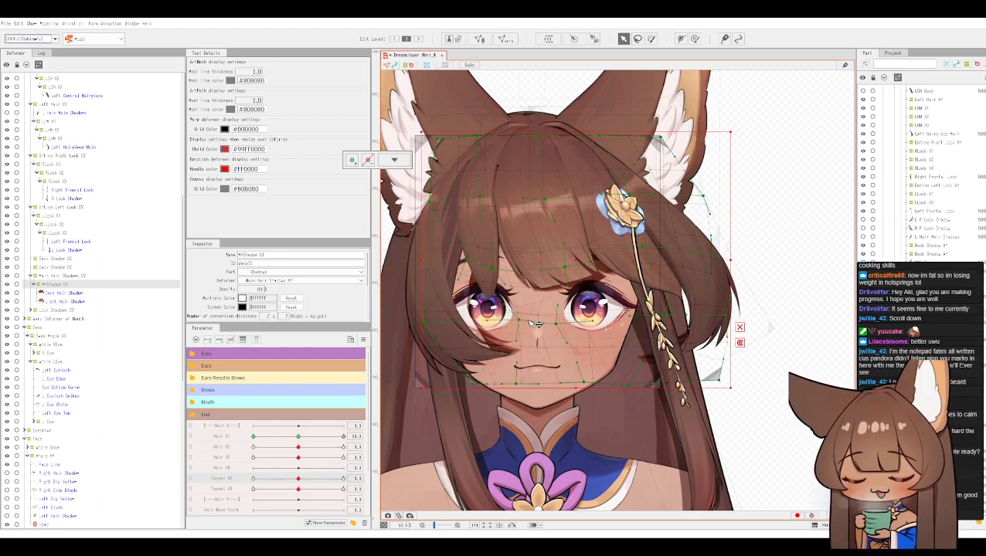
Step: Refine the shadow deformer's inner points below the bangs and pull its middle point outward on the side opposite the ornament
drag(536, 321, 503, 336)
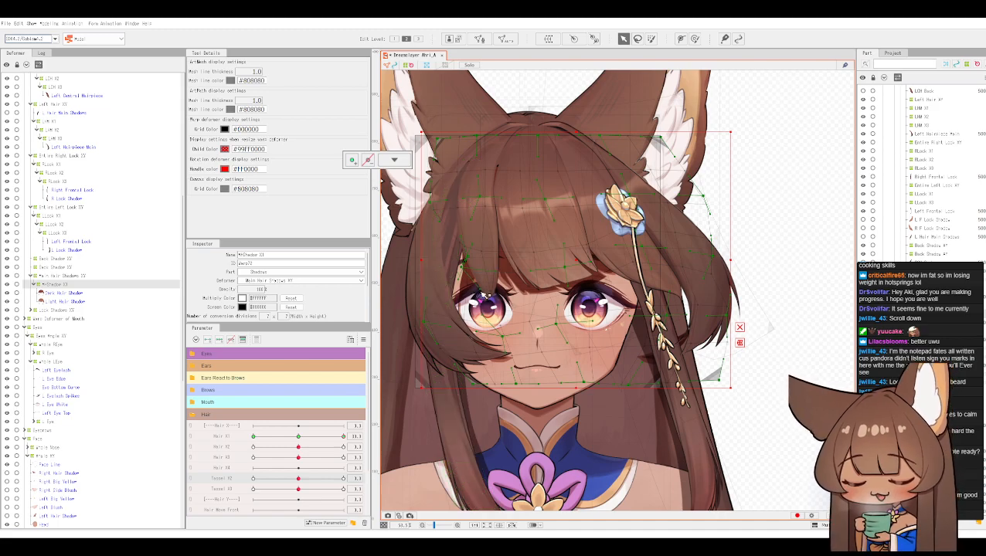
click(484, 298)
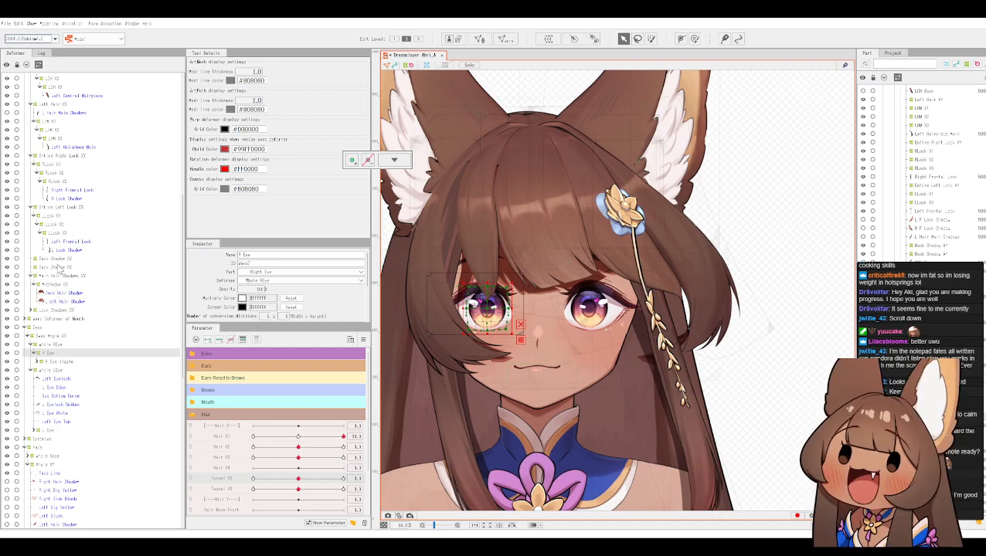
click(62, 293)
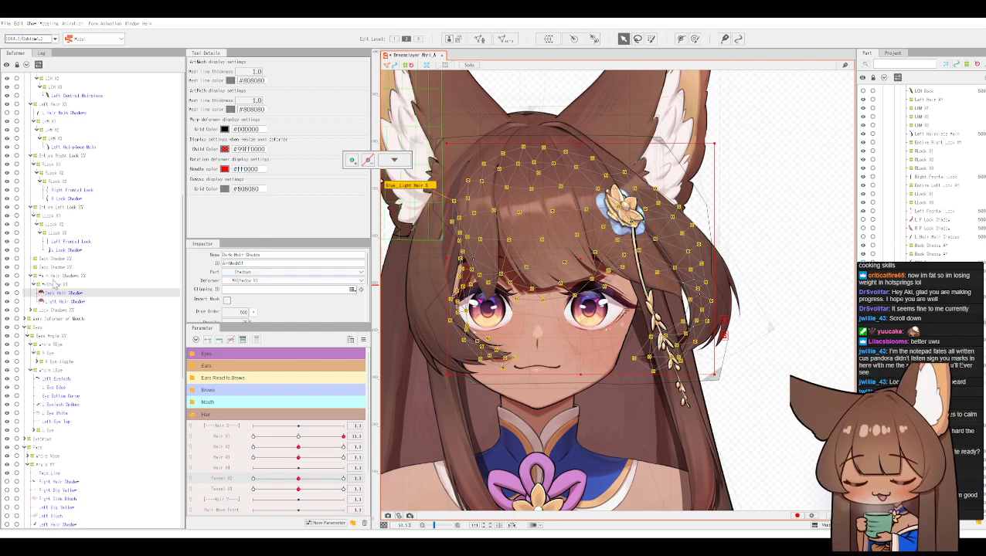
click(55, 285)
click(438, 312)
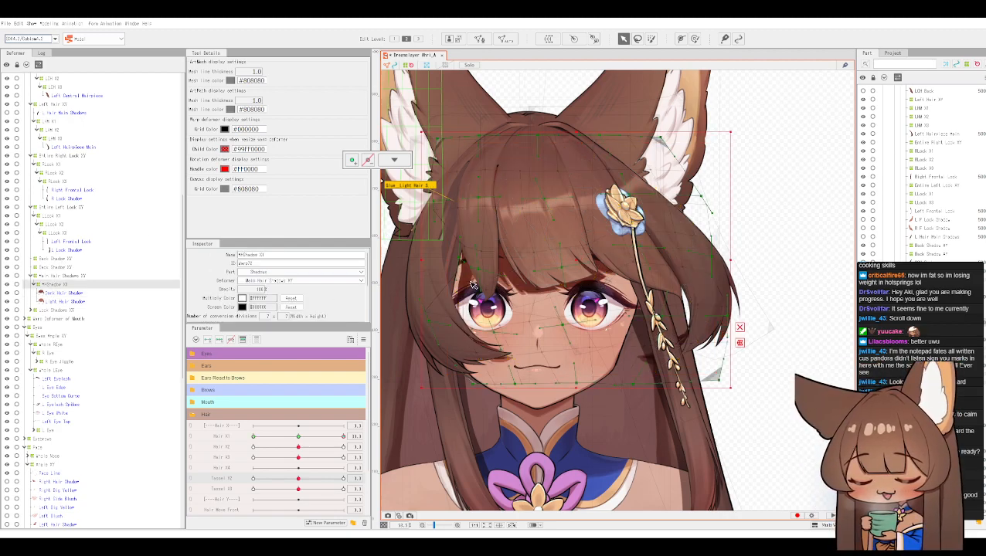
drag(459, 261, 420, 257)
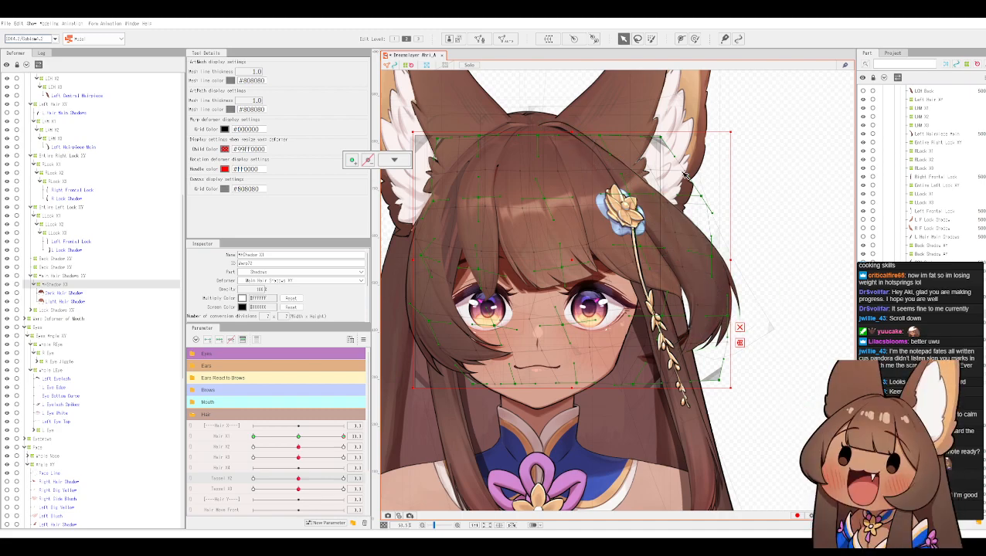
Step: Try to pull the shadow deformer's lower corner and edge points outward opposite the ornament at Hair X1's negative extreme
click(344, 438)
drag(334, 439, 128, 429)
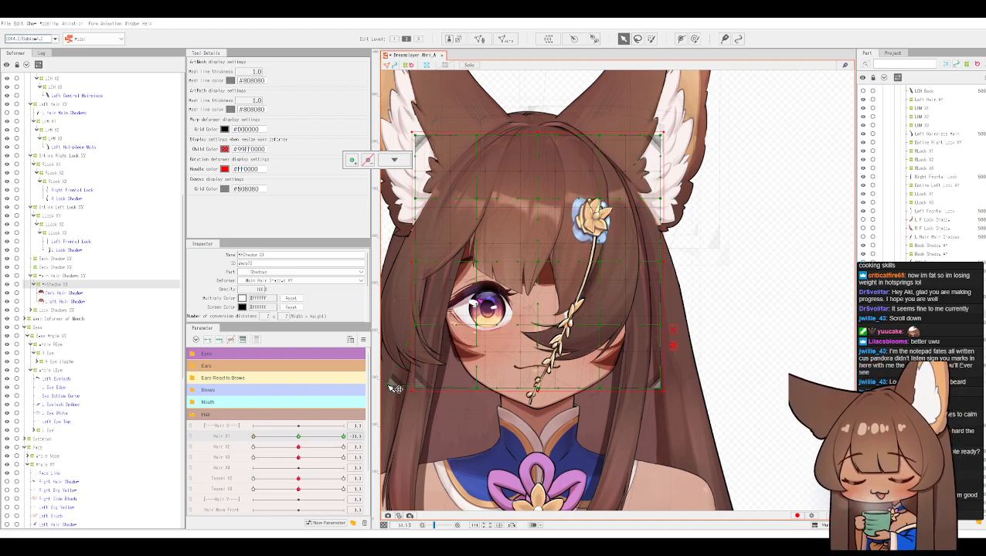
drag(394, 388, 403, 329)
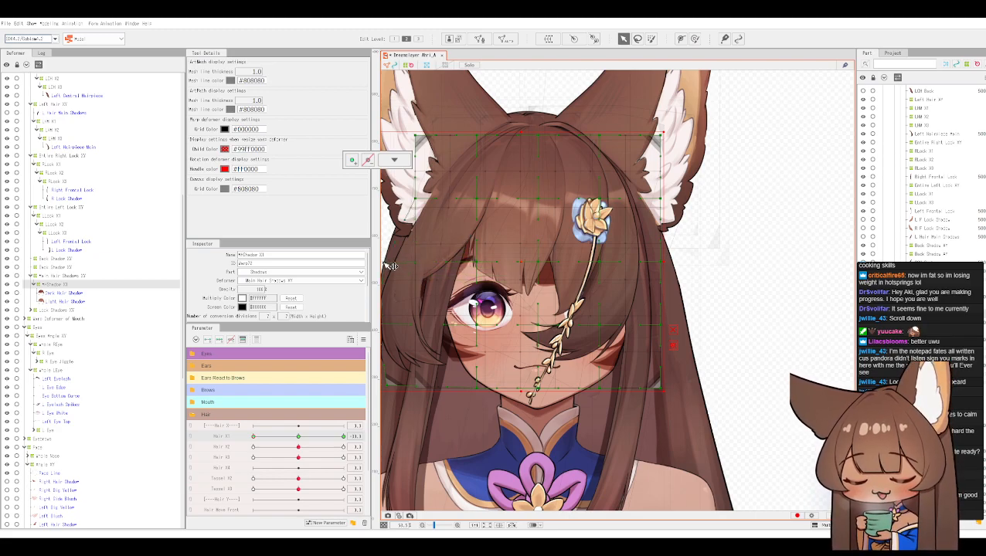
drag(621, 304, 706, 295)
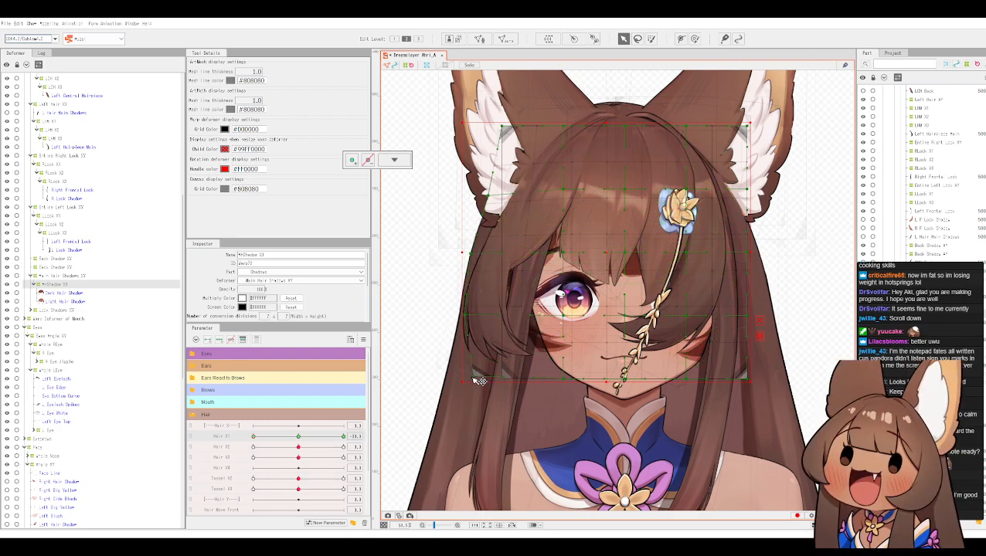
click(444, 375)
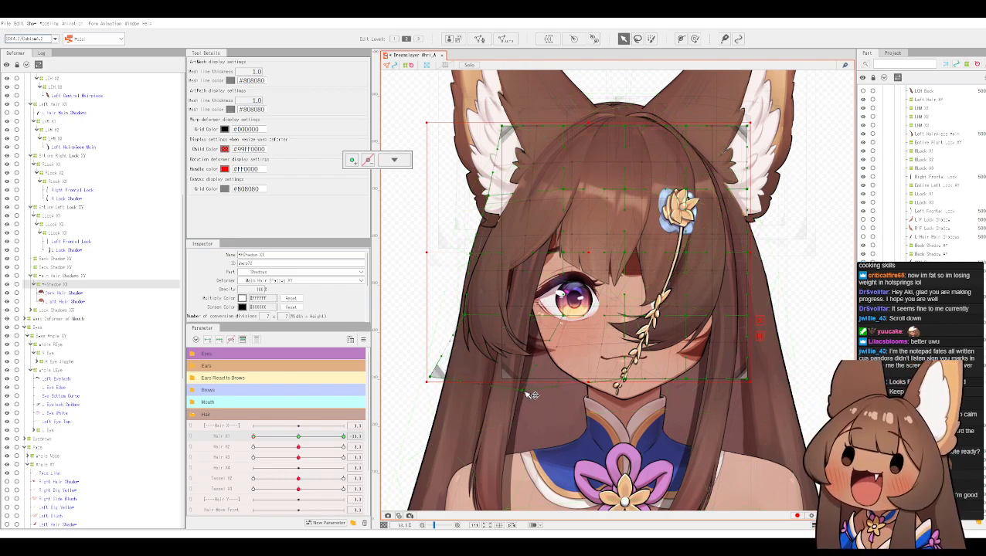
drag(526, 395, 525, 396)
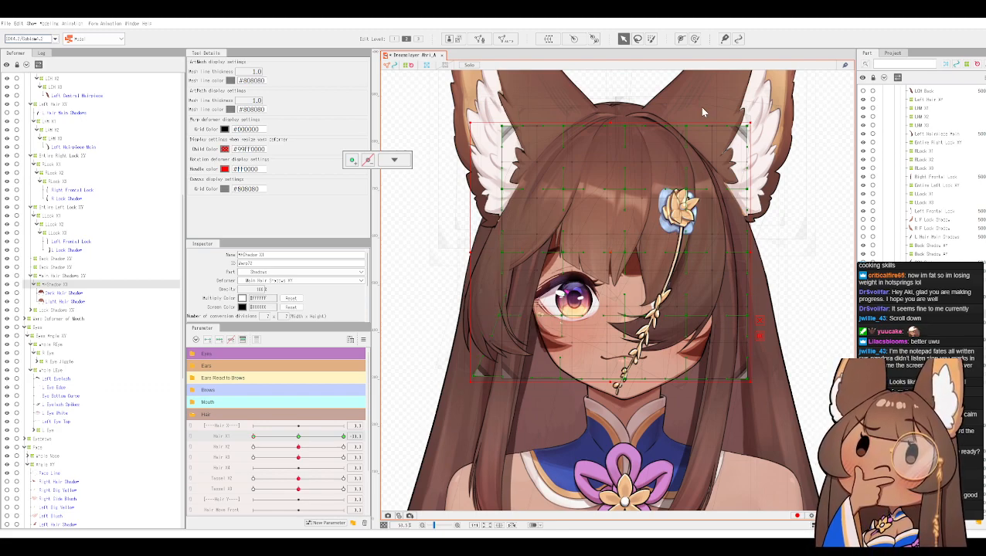
Step: Swing Hair X1 between its positive and negative extremes to compare the shadow deformer's shape at both keys
drag(254, 444, 402, 431)
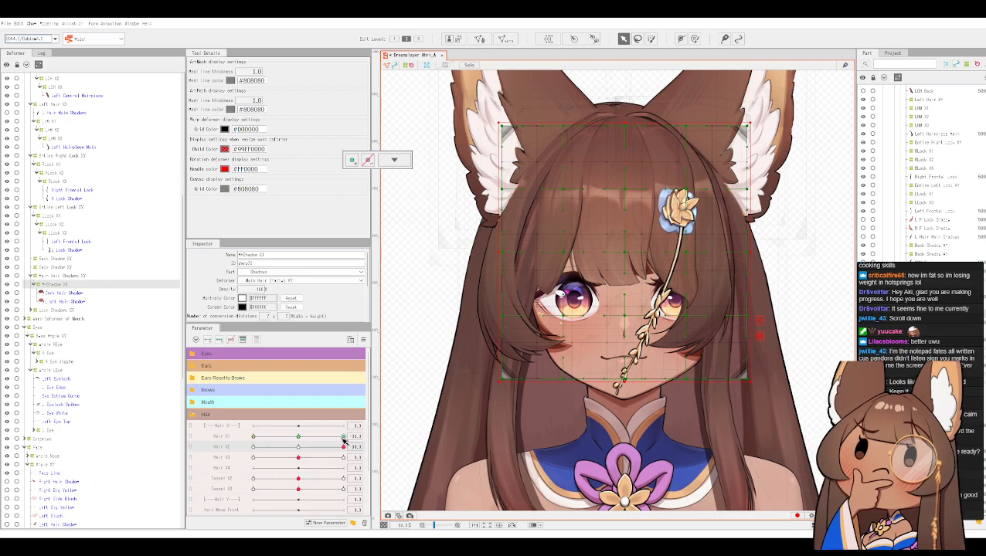
drag(341, 439, 372, 436)
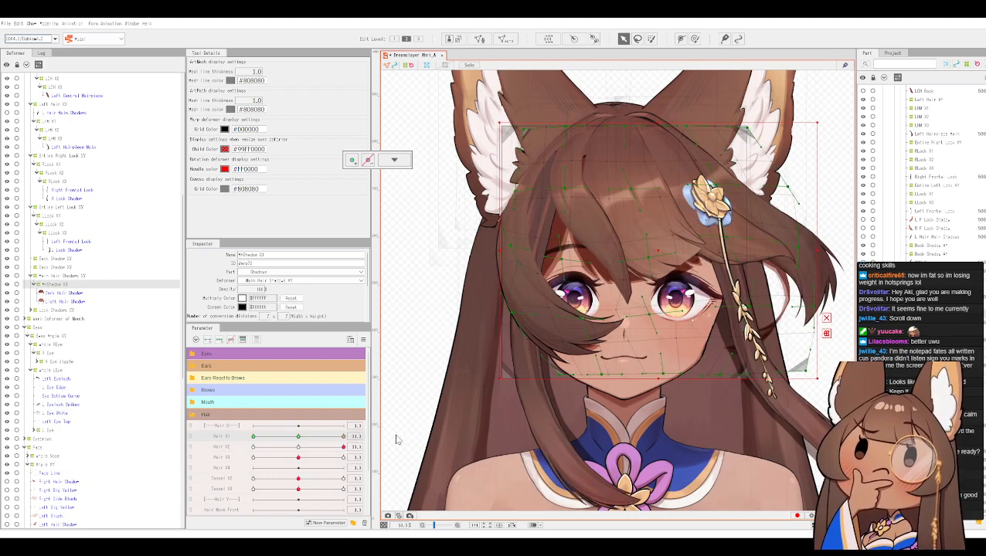
click(364, 340)
click(428, 419)
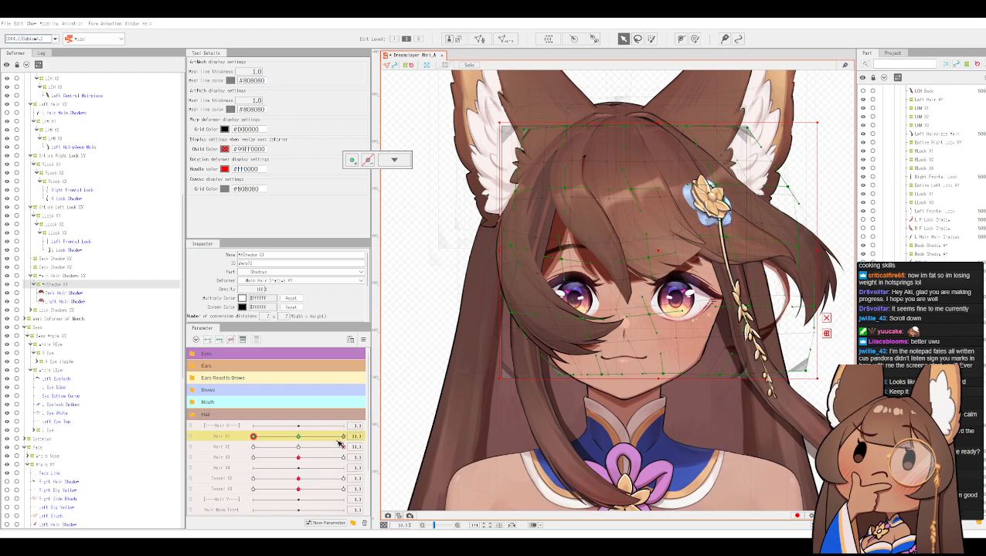
drag(345, 439, 200, 433)
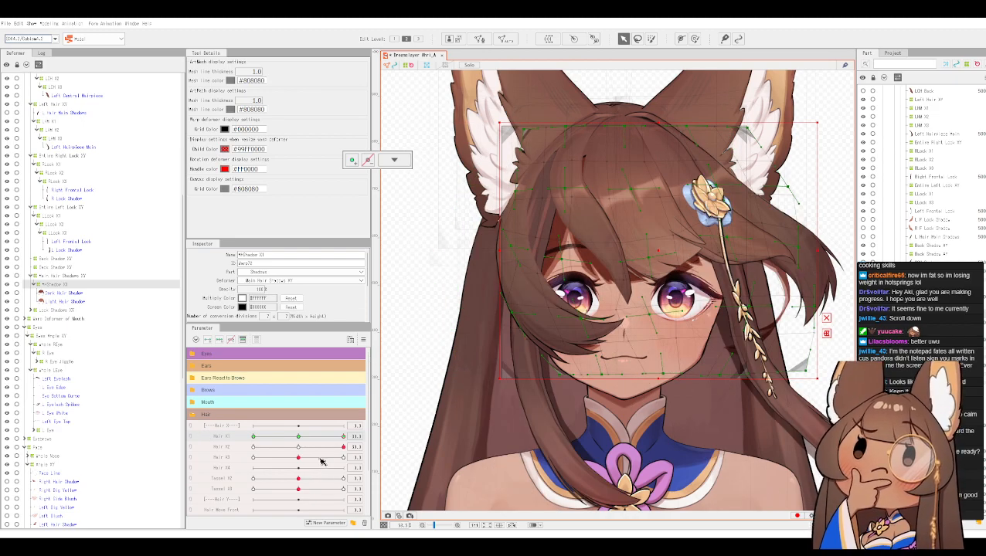
drag(343, 440, 64, 440)
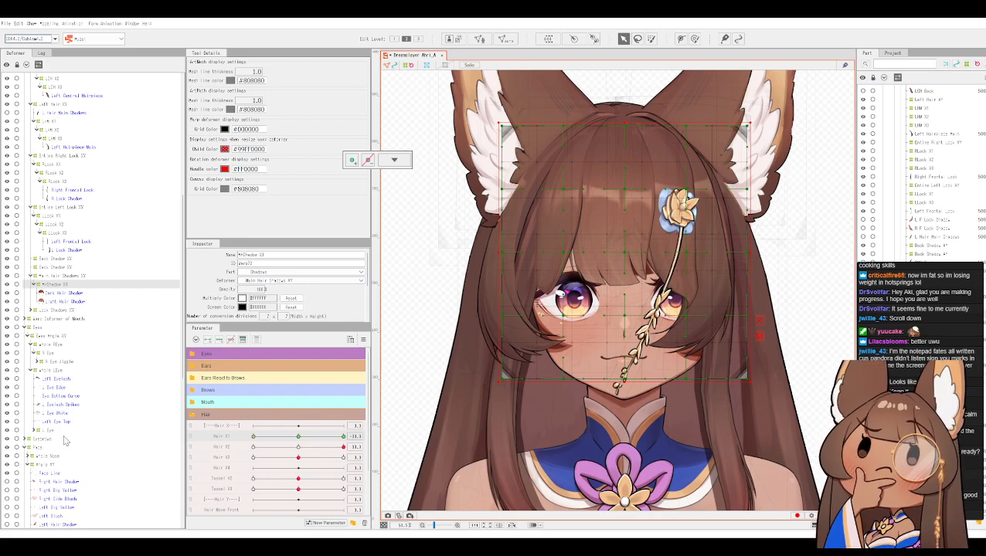
Step: Set Hair X1 to its negative extreme and reset Hair X2 to 0
click(259, 440)
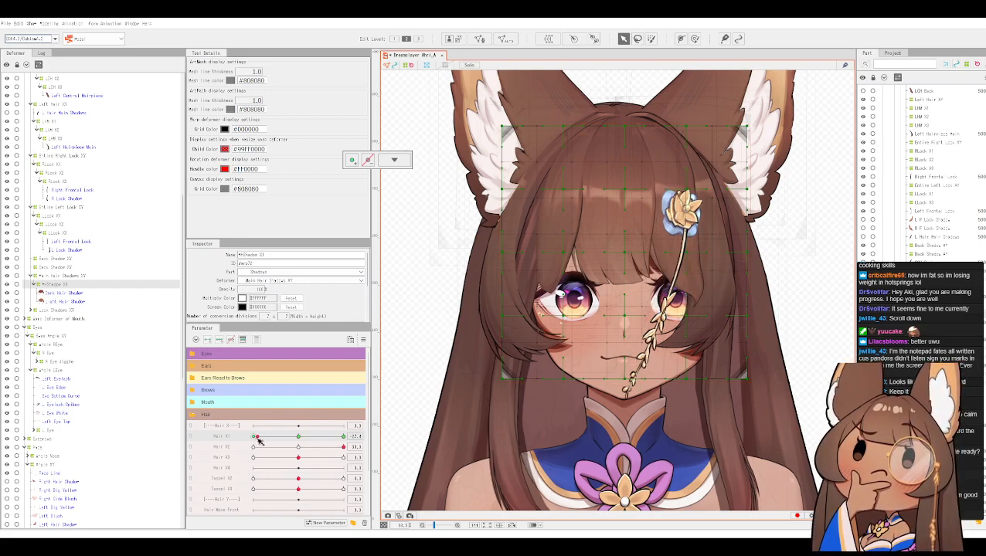
drag(259, 440, 220, 438)
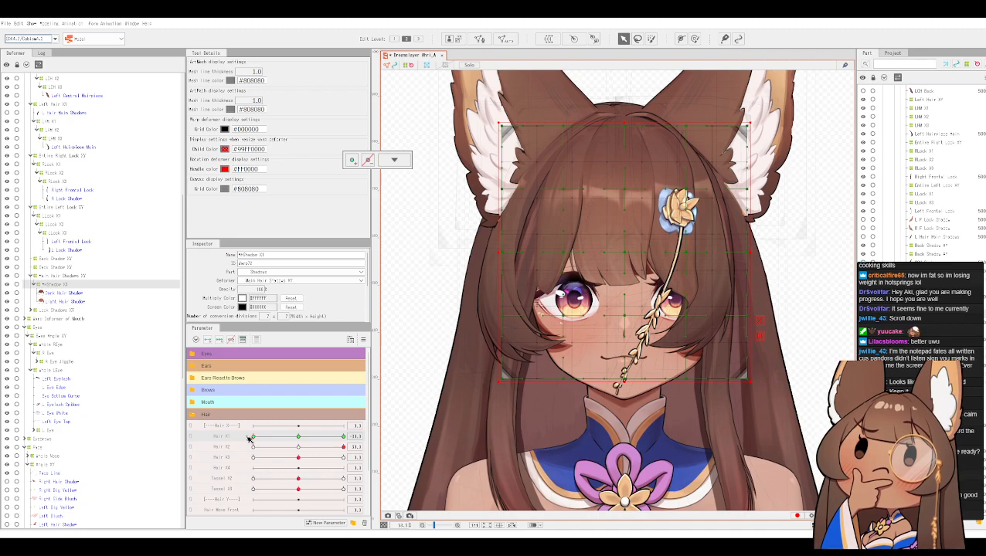
click(355, 448)
text(0)
key(Return)
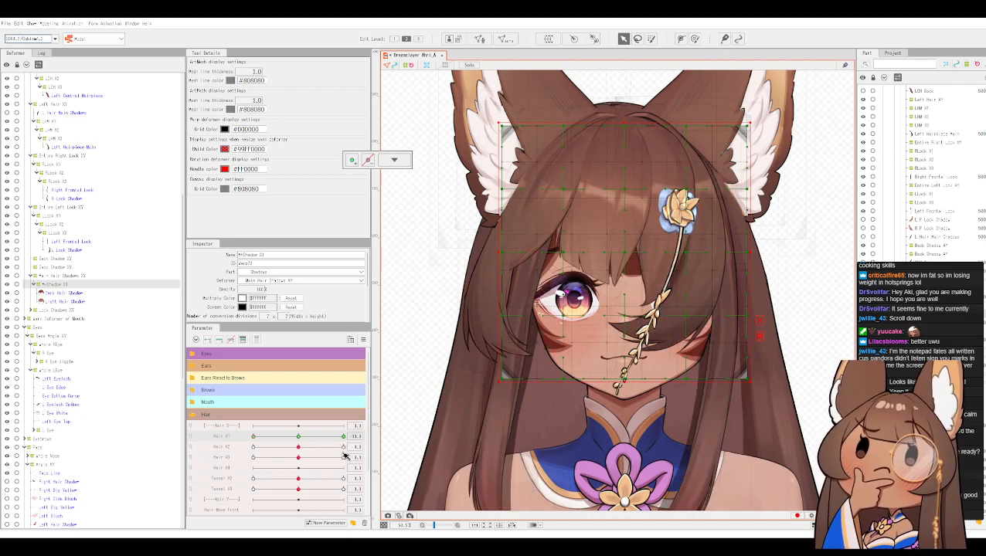
Step: Flip Hair X1 to its positive extreme and back to its negative extreme to check the shadow deformer's shape
drag(300, 442, 383, 443)
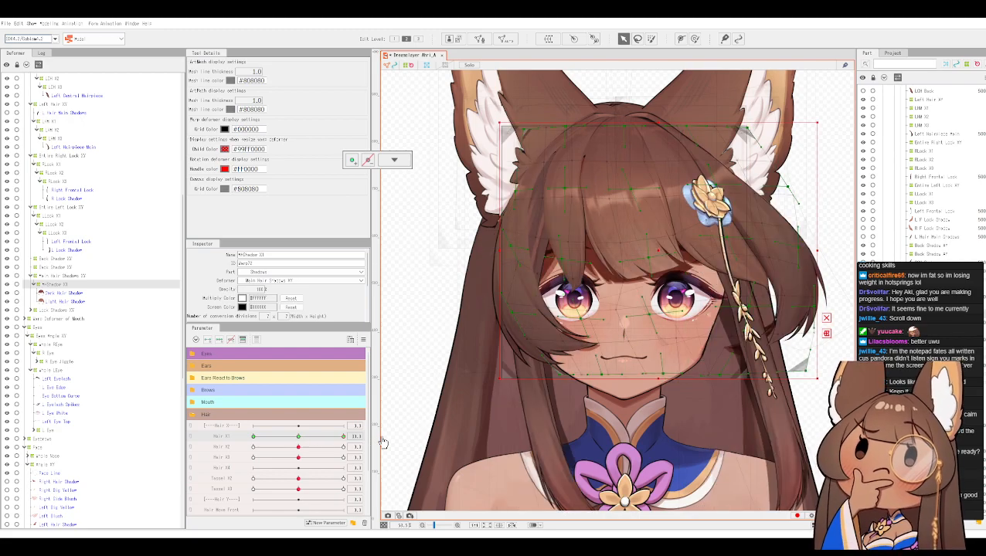
click(303, 440)
drag(274, 440, 201, 436)
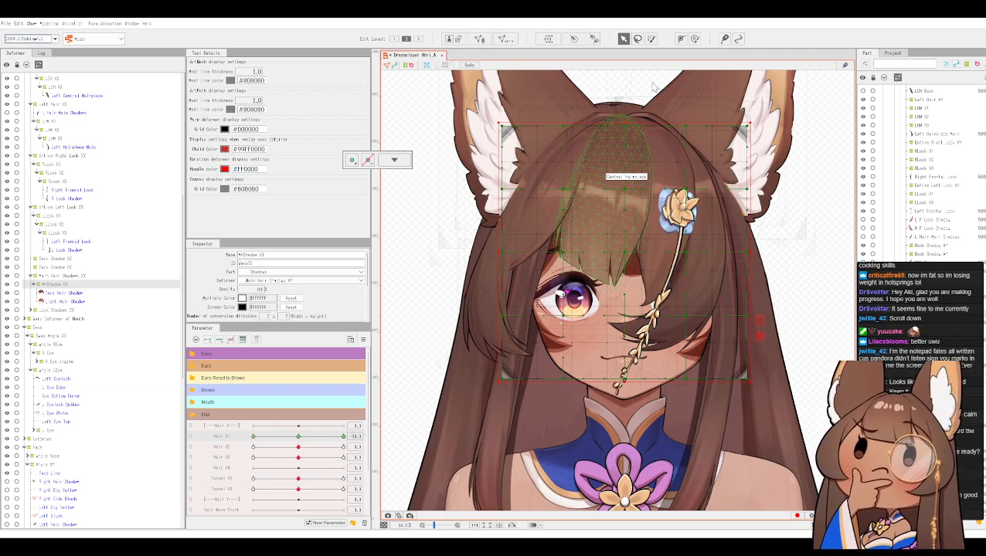
Step: Try bending the shadow deformer with a temporary deform path drawn from the top of the head down the ornament side to the collar
key(ctrl+t)
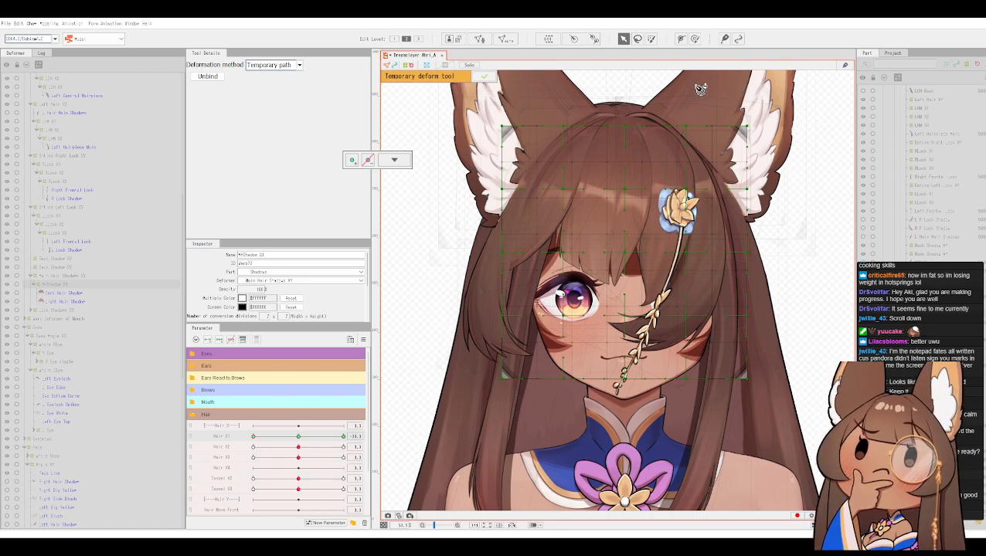
click(633, 83)
click(676, 108)
click(704, 177)
click(705, 251)
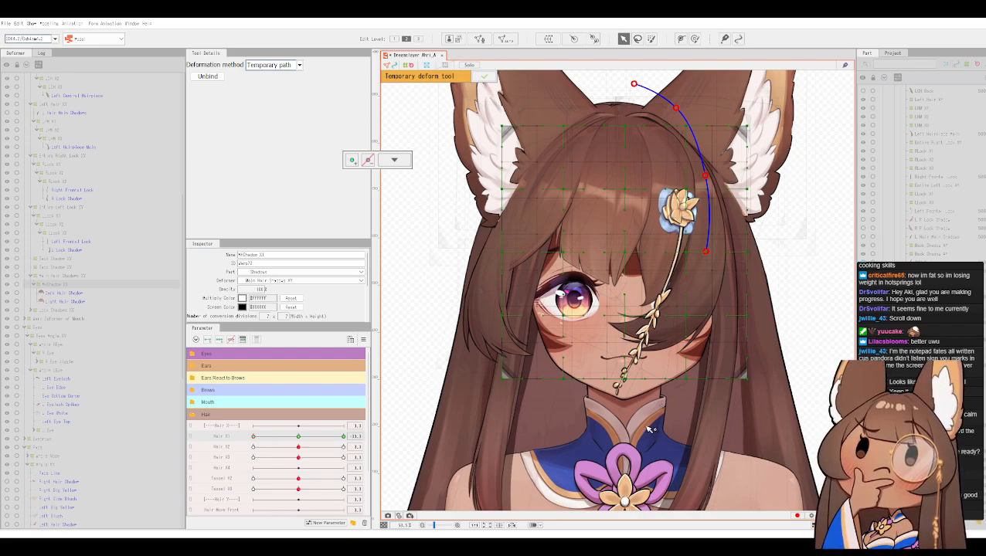
click(693, 352)
click(650, 414)
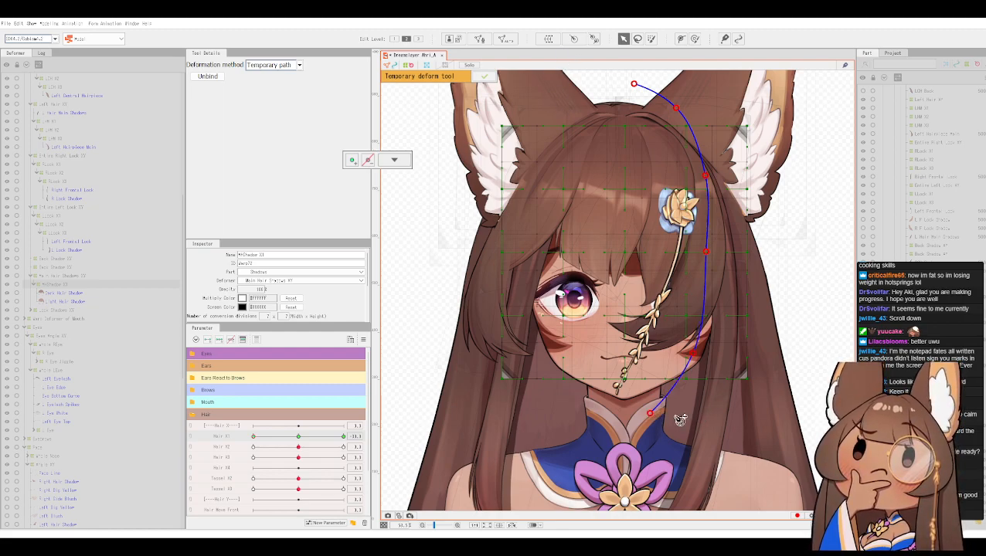
drag(650, 414, 573, 405)
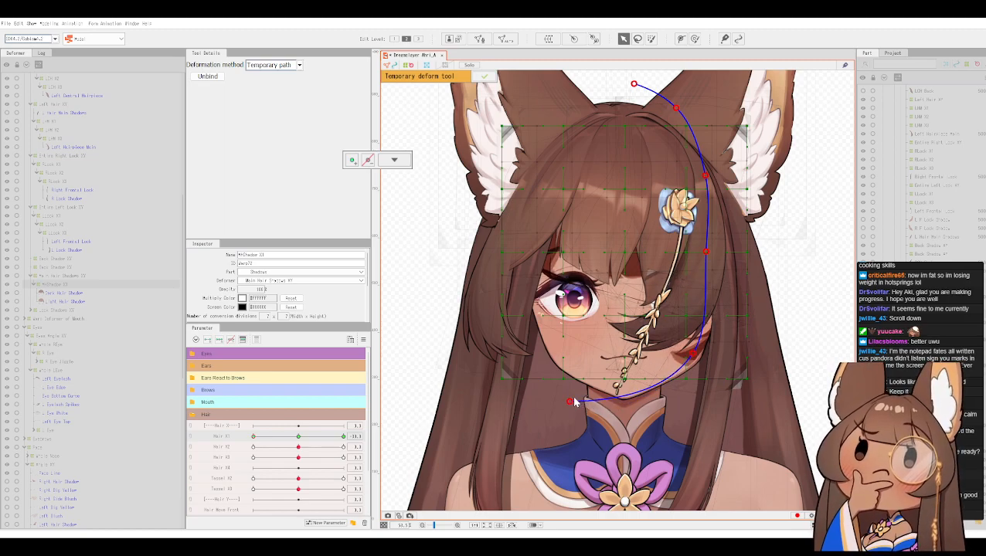
key(ctrl+z)
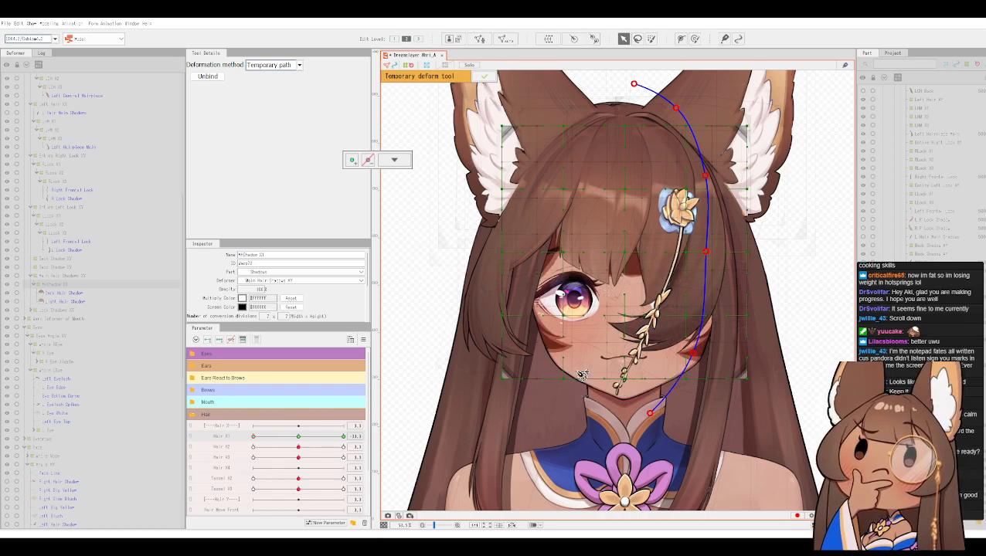
Step: Extend the temporary path up to the ear opposite the ornament and pull its end and lower points toward that side
click(532, 83)
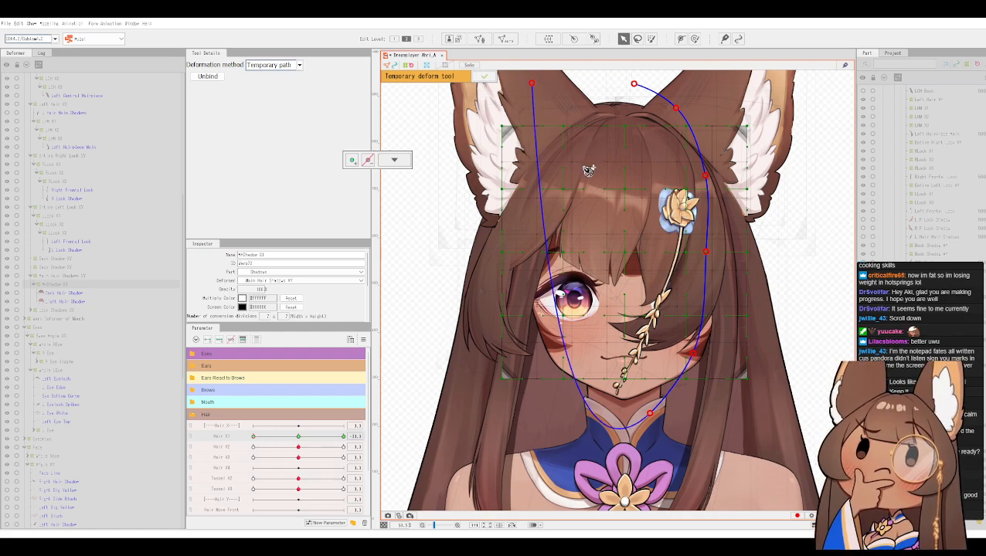
drag(532, 83, 476, 99)
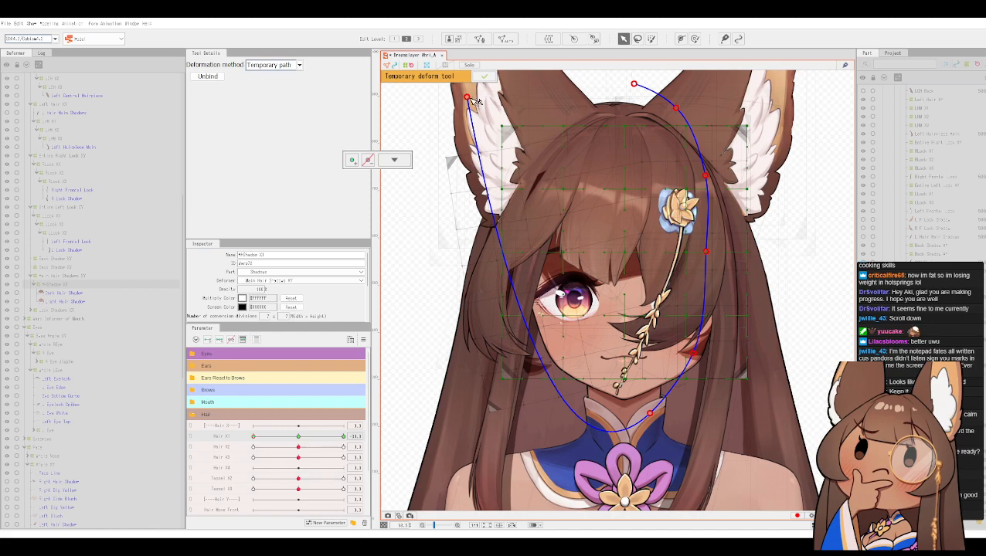
drag(651, 415, 627, 418)
drag(690, 366, 632, 357)
Step: Undo the temporary path and its deformations, keeping Hair X1 at its negative extreme
key(ctrl+z)
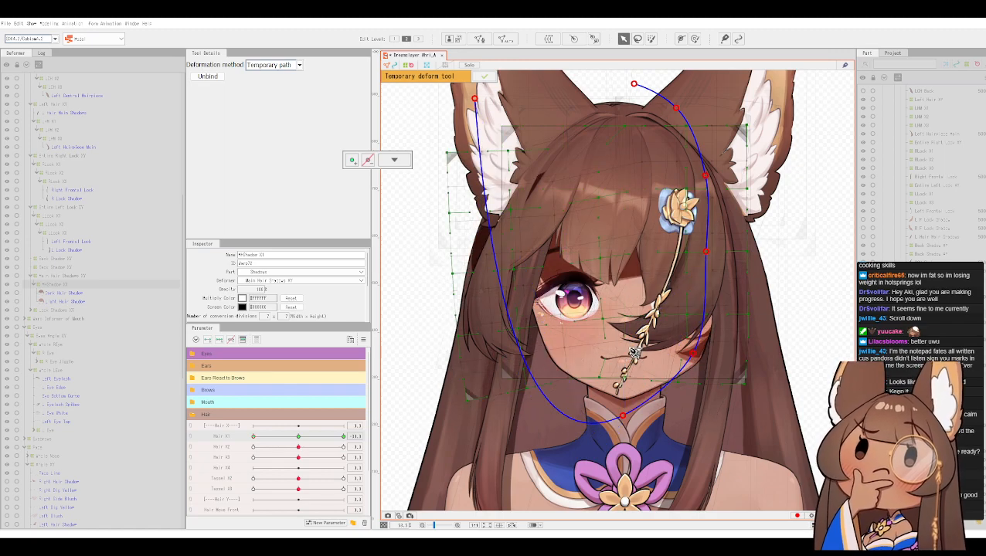
key(ctrl+z)
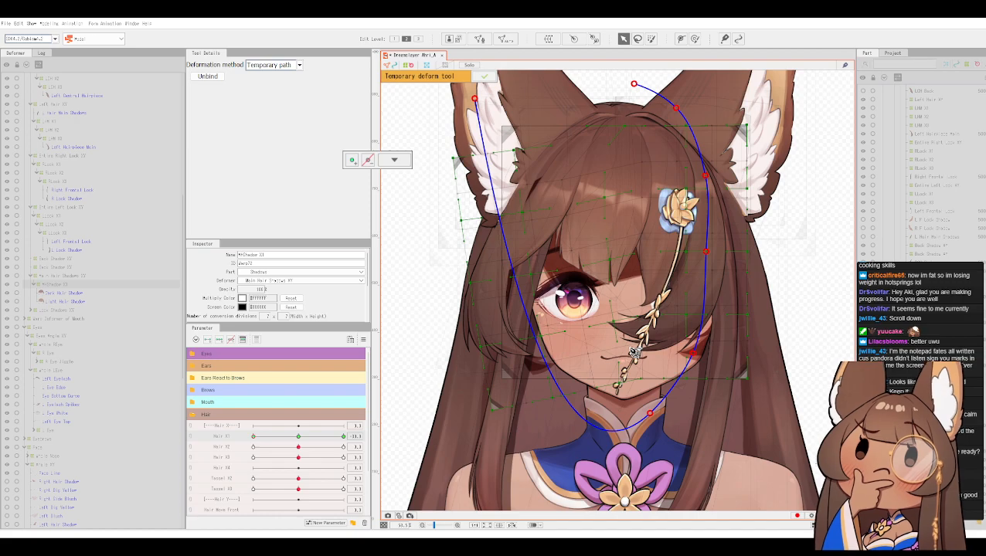
key(ctrl+z)
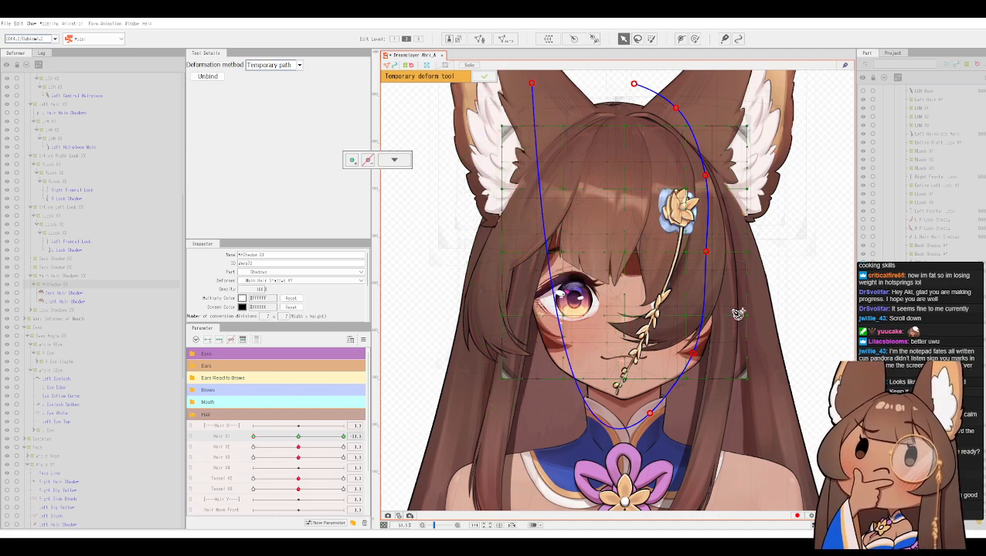
key(ctrl+z)
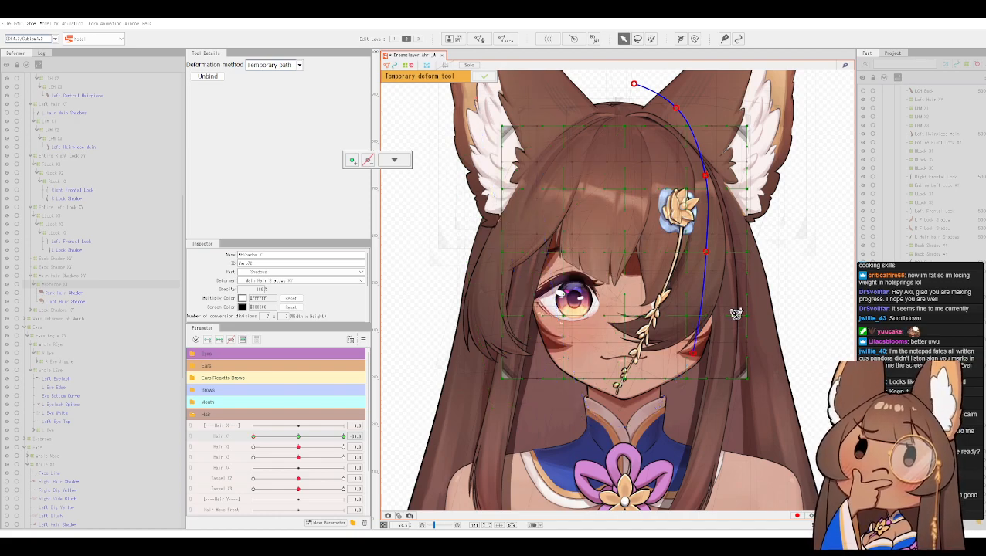
key(ctrl+z)
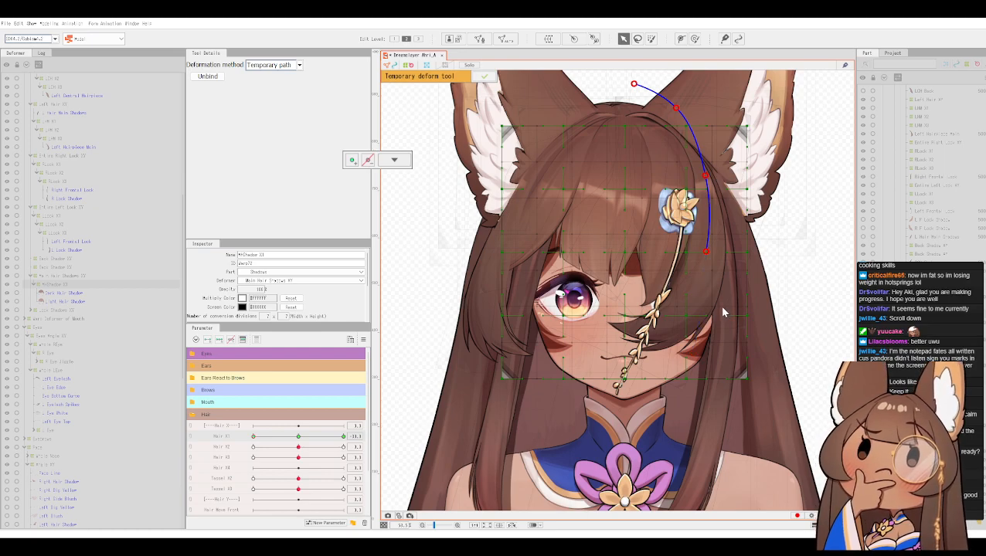
key(ctrl+z)
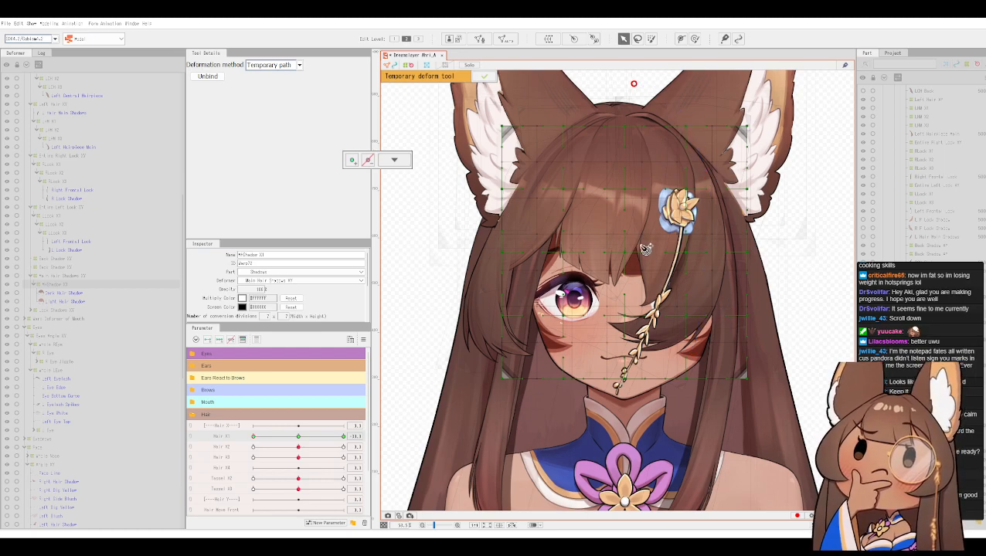
key(ctrl+z)
key(ctrl+z)
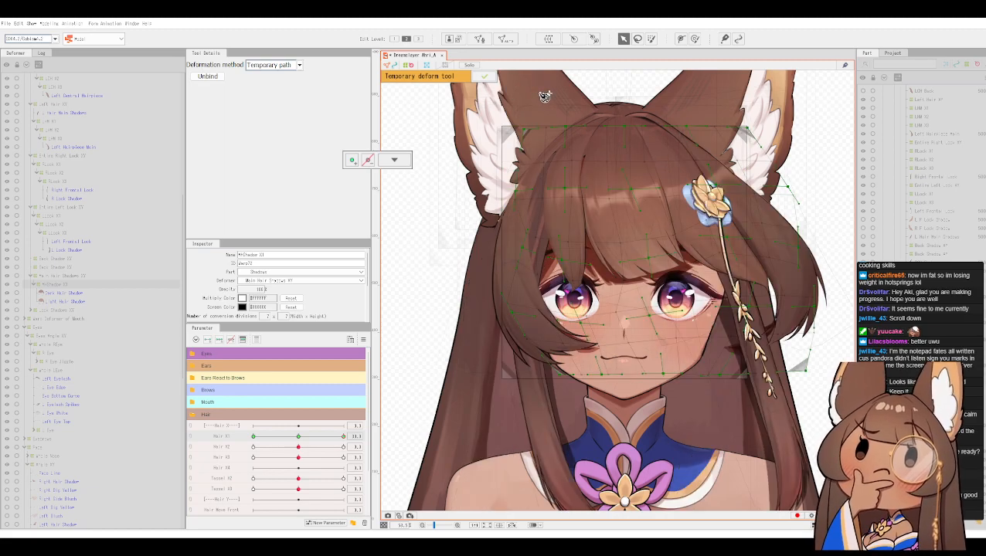
key(ctrl+z)
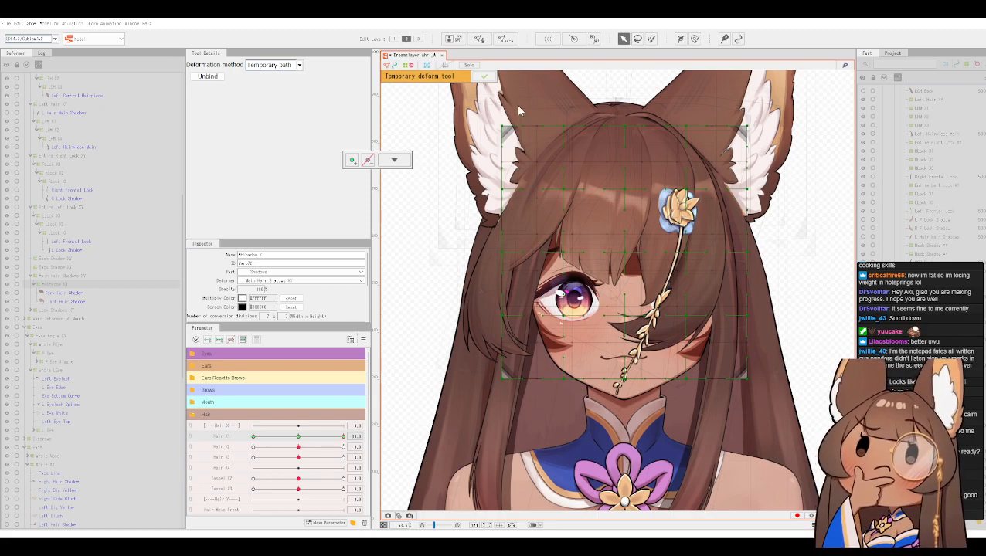
key(ctrl+y)
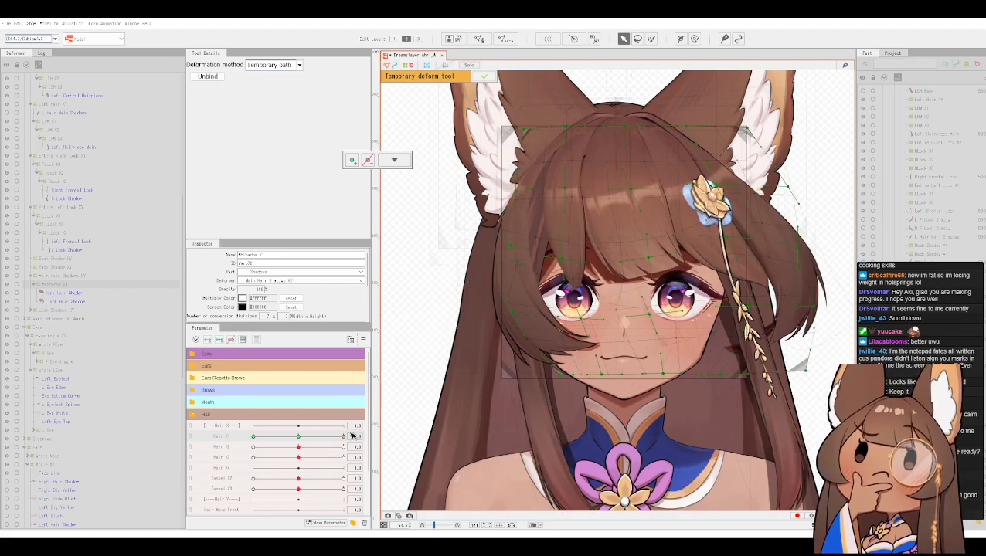
key(ctrl+z)
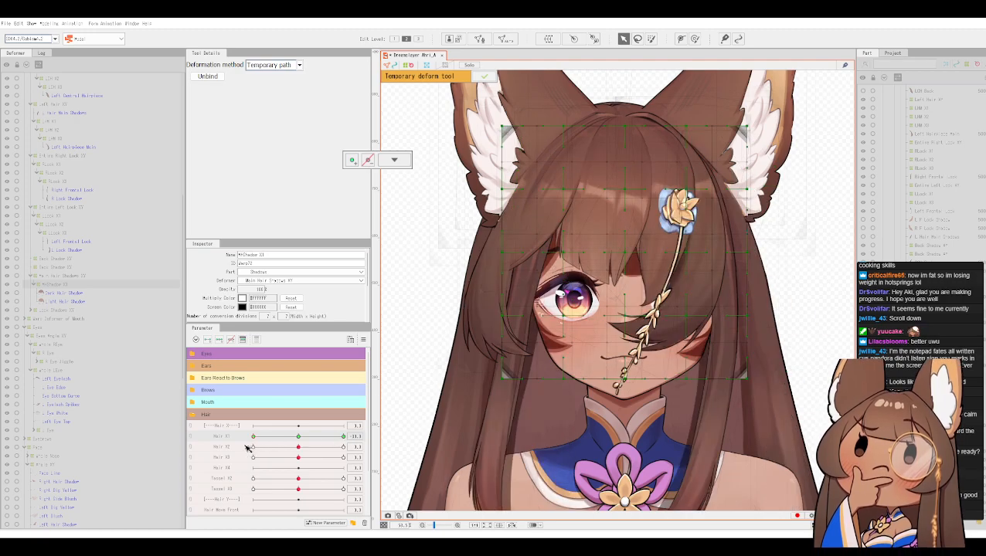
Step: Try bending the shadow deformer along a temporary path drawn from the crown down the middle of the face to the collar
click(559, 86)
click(599, 107)
click(630, 173)
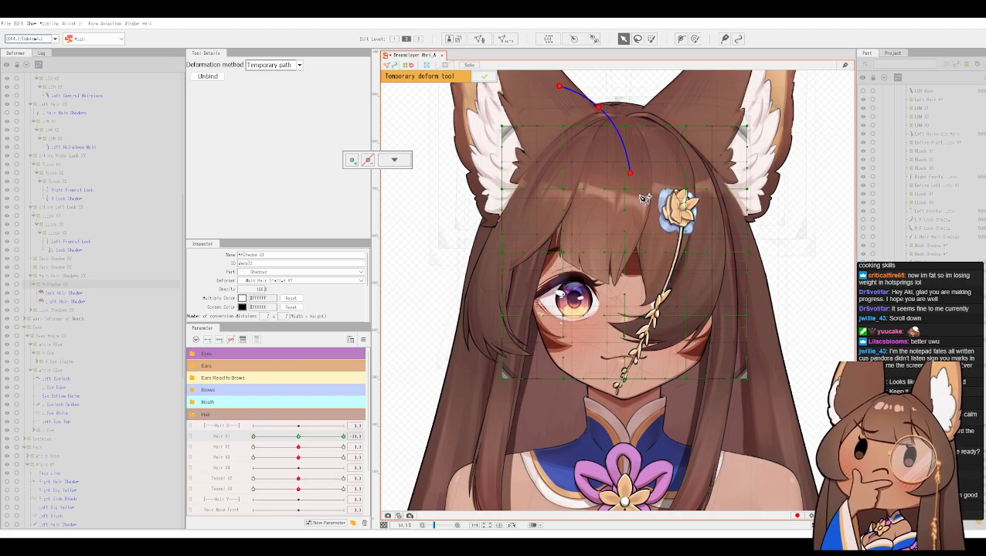
click(647, 259)
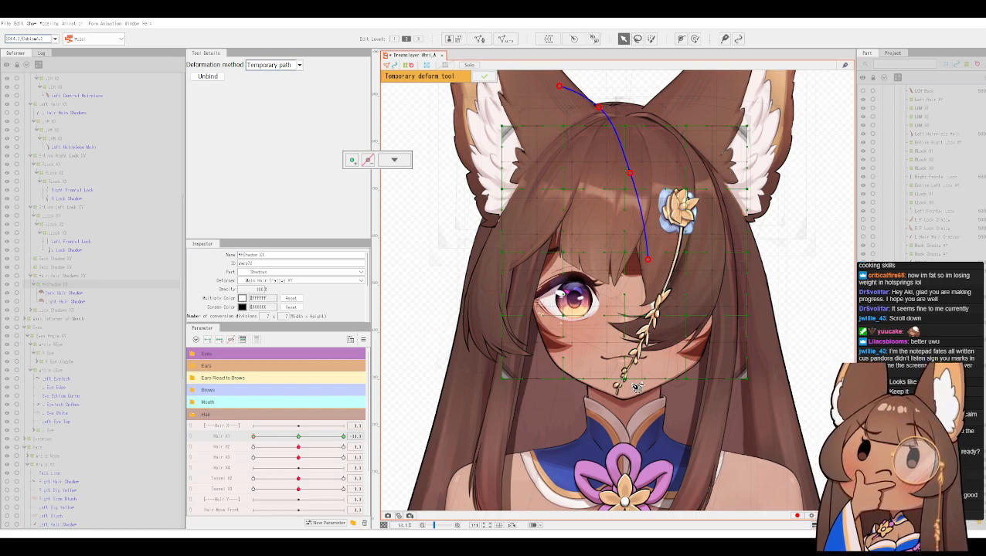
click(612, 403)
drag(612, 404, 232, 338)
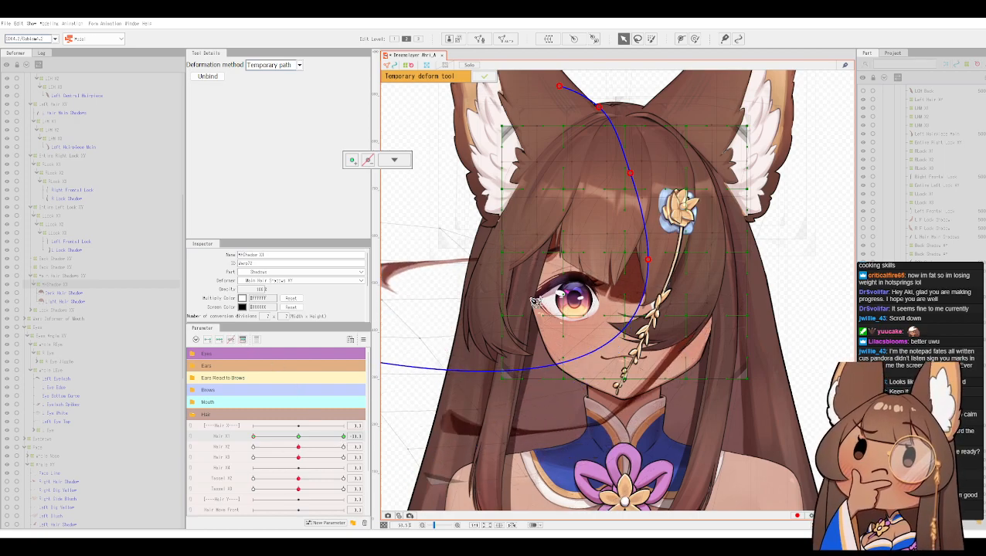
key(ctrl+z)
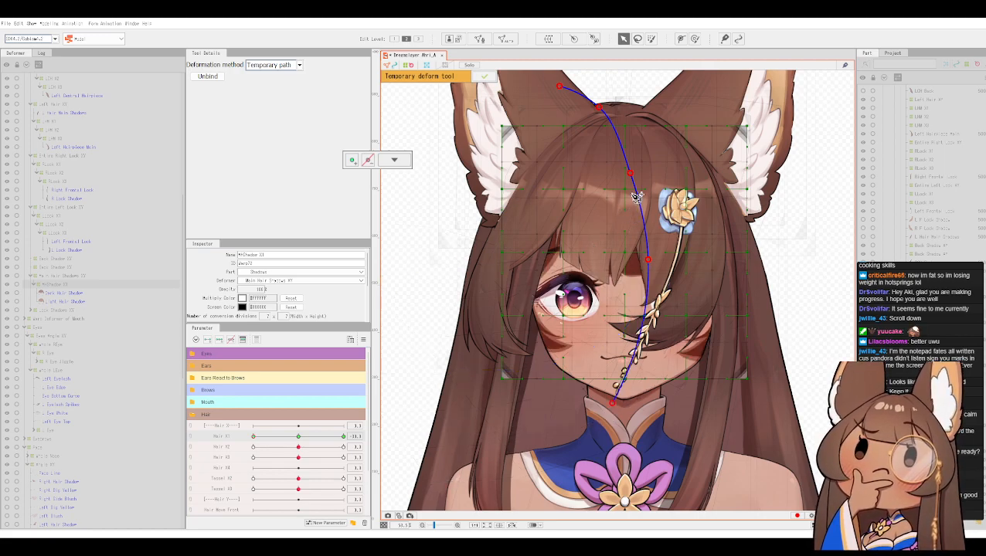
Step: Redraw the temporary path as a shorter curve over the bangs, pull its end away from the ornament and apply the deformation
key(ctrl+z)
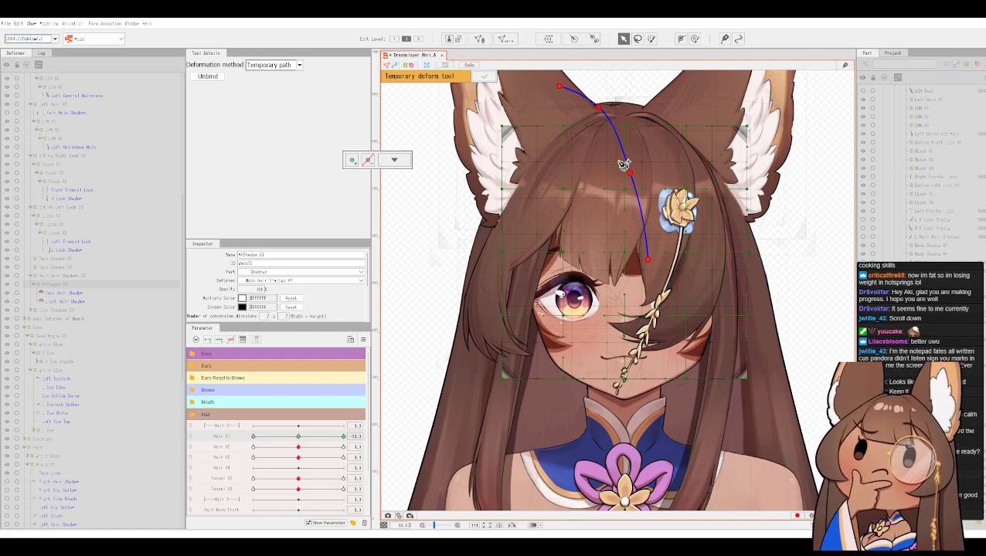
key(ctrl+z)
key(ctrl+z)
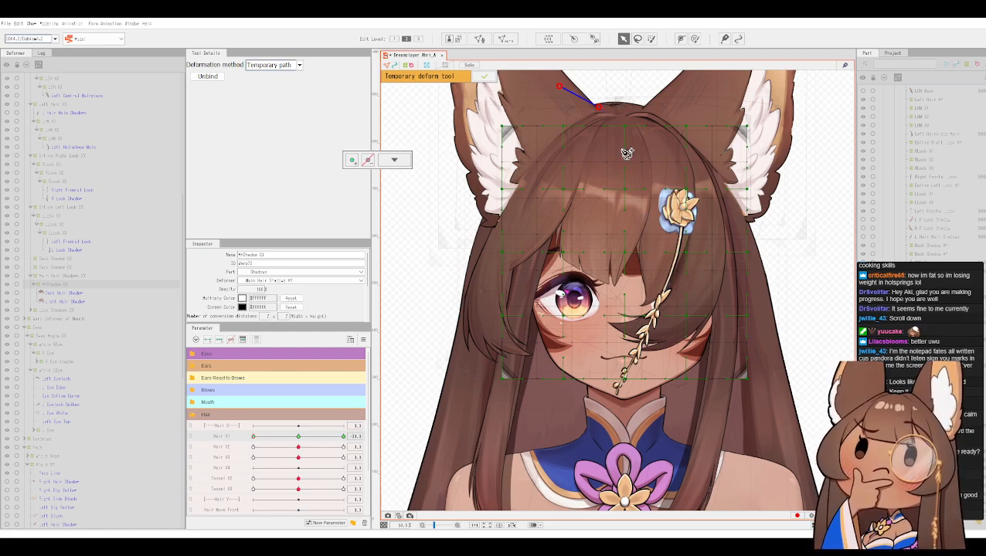
click(618, 215)
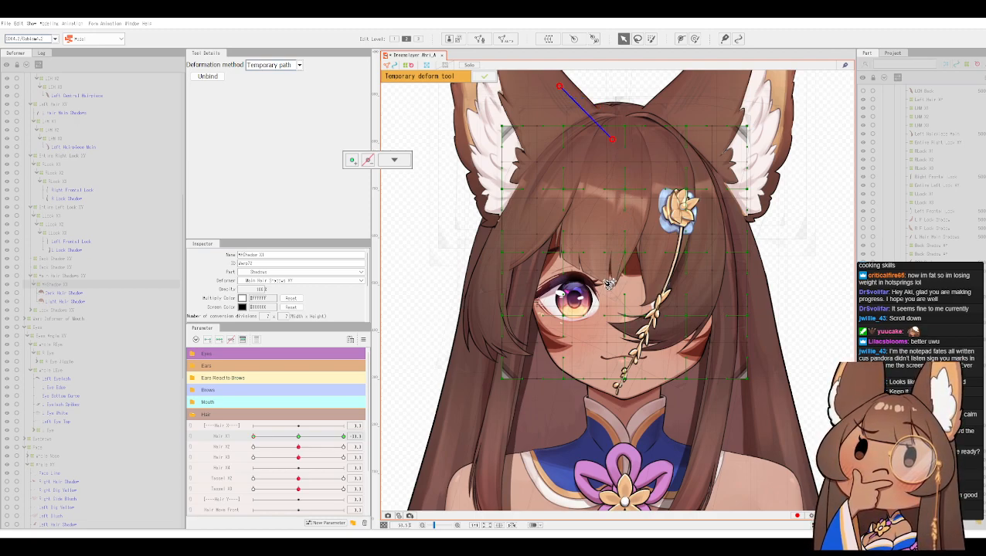
click(595, 289)
drag(588, 305, 522, 281)
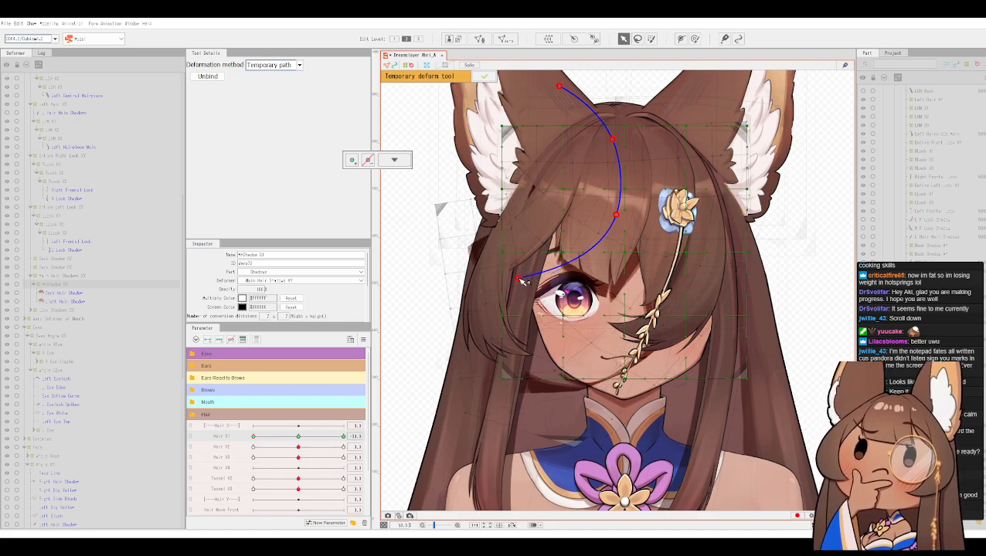
click(485, 77)
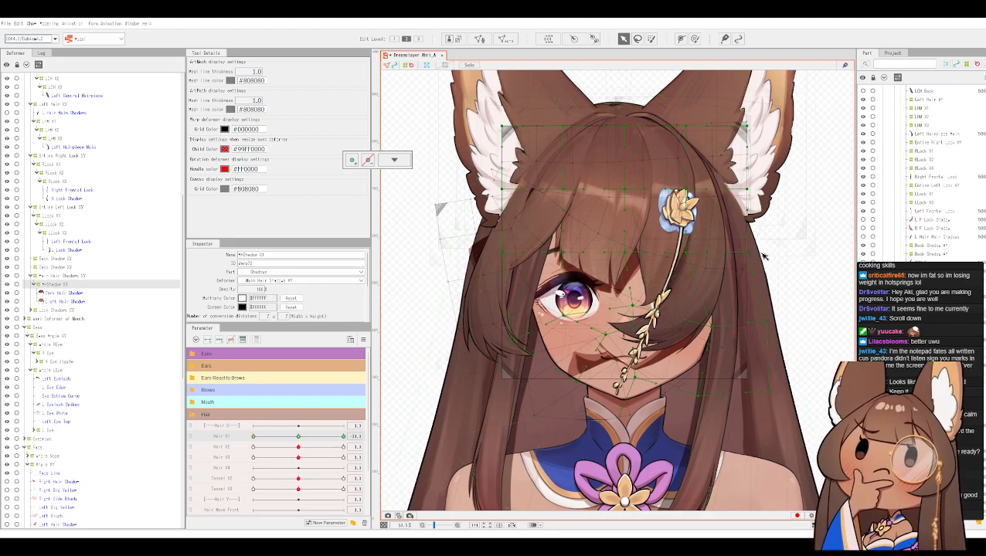
Step: Inspect the warped hair shadows with the light hair shadow and its deformer selected, and with nothing selected
click(751, 196)
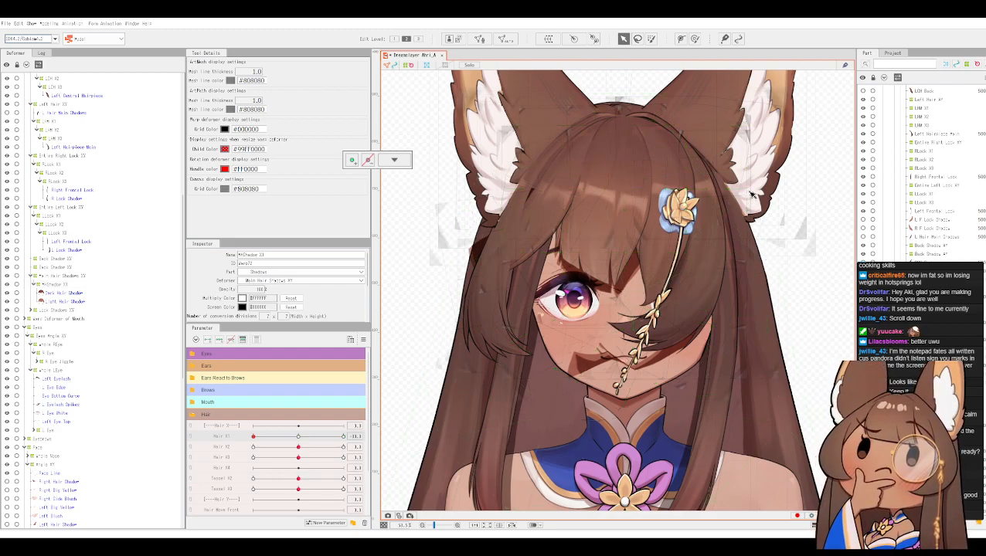
click(621, 364)
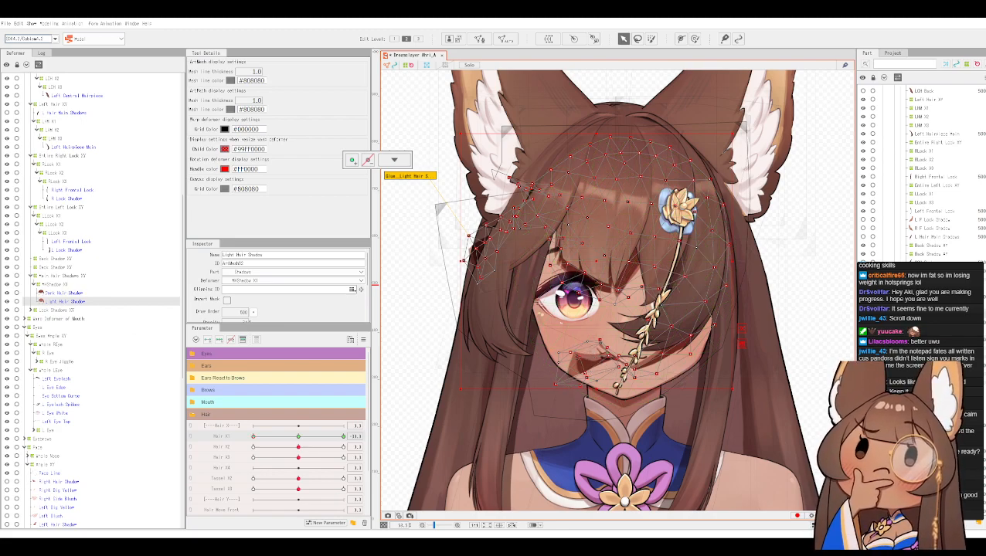
click(495, 173)
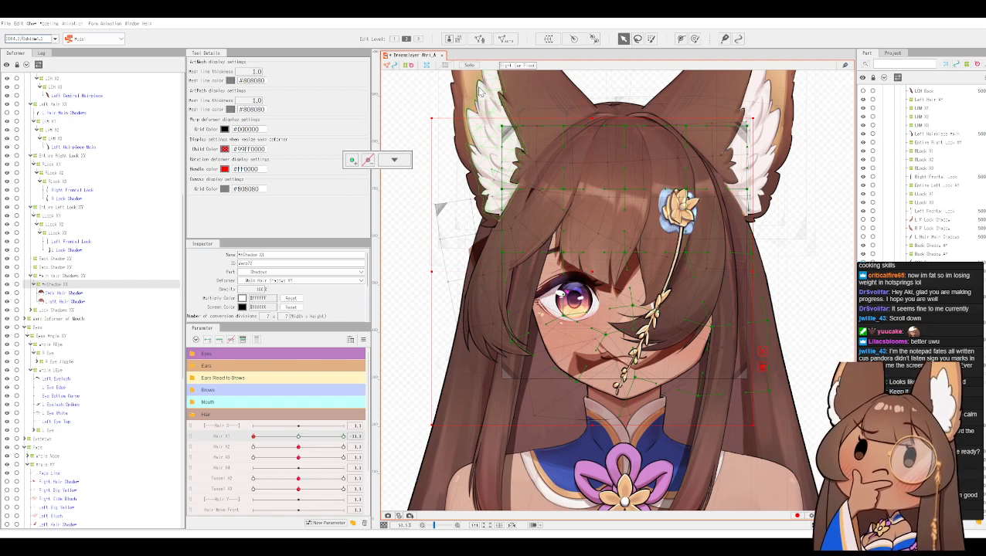
click(479, 91)
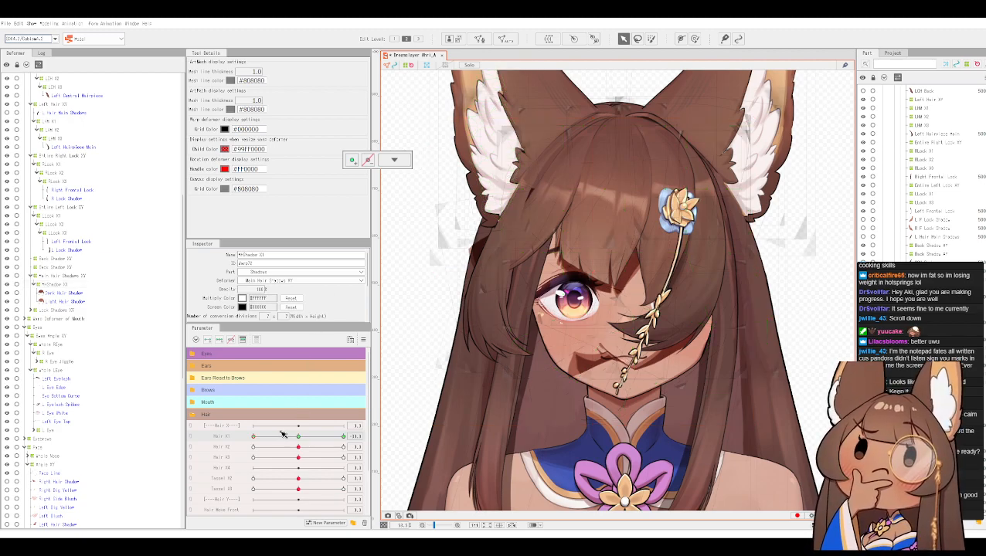
Step: Try skewing the main hair shadow X1 deformer with a temporary Perspective deformation at Hair X1's negative key, shifting its upper edge toward the ornament
click(52, 285)
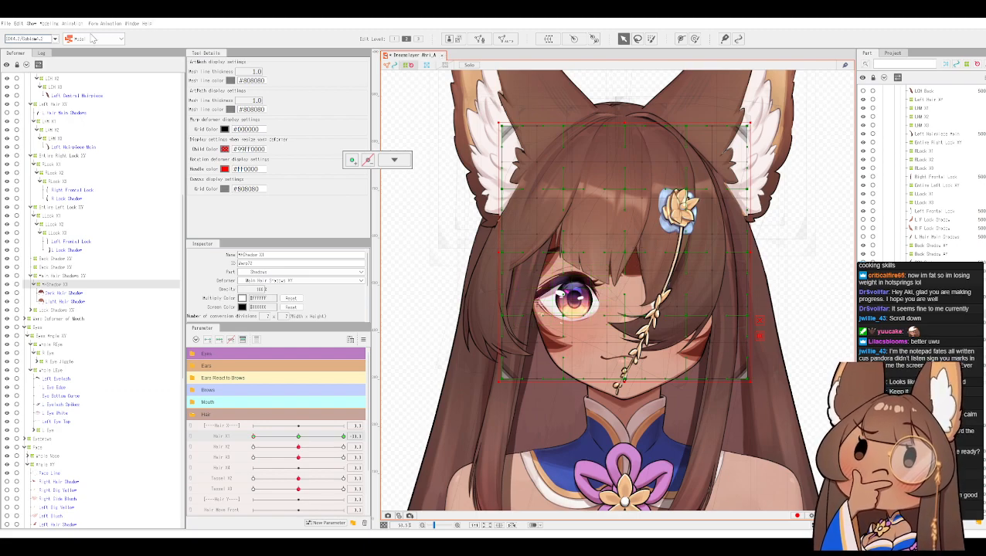
click(46, 23)
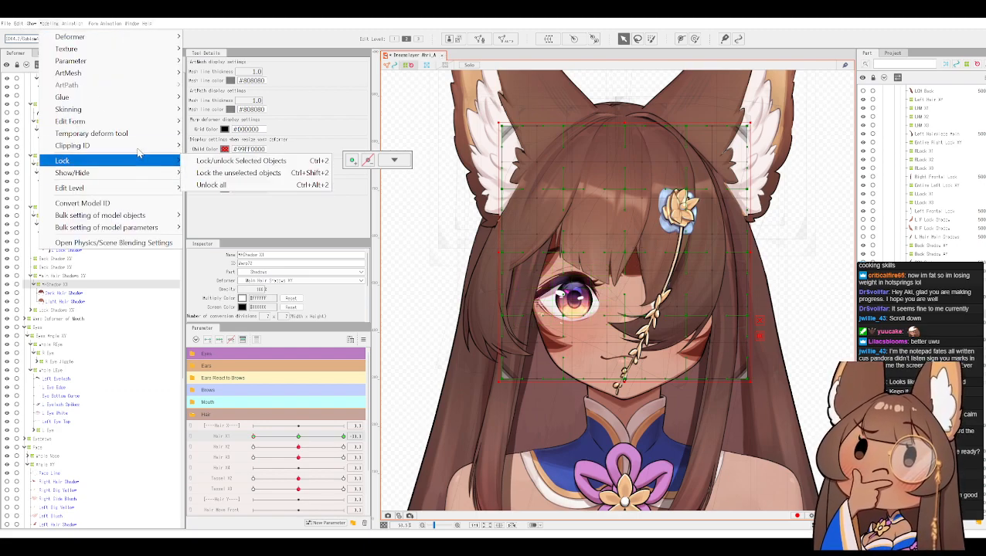
mouse_move(138, 137)
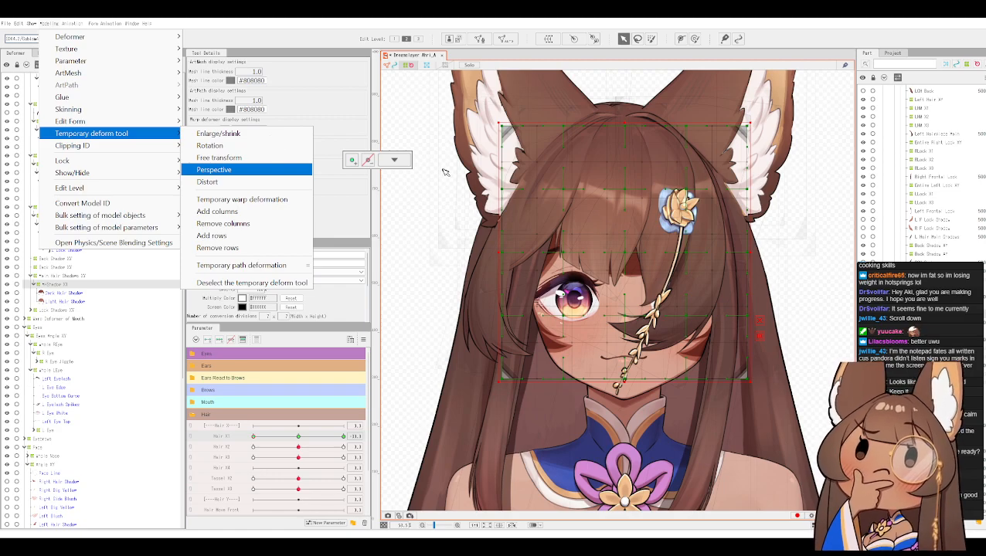
key(Return)
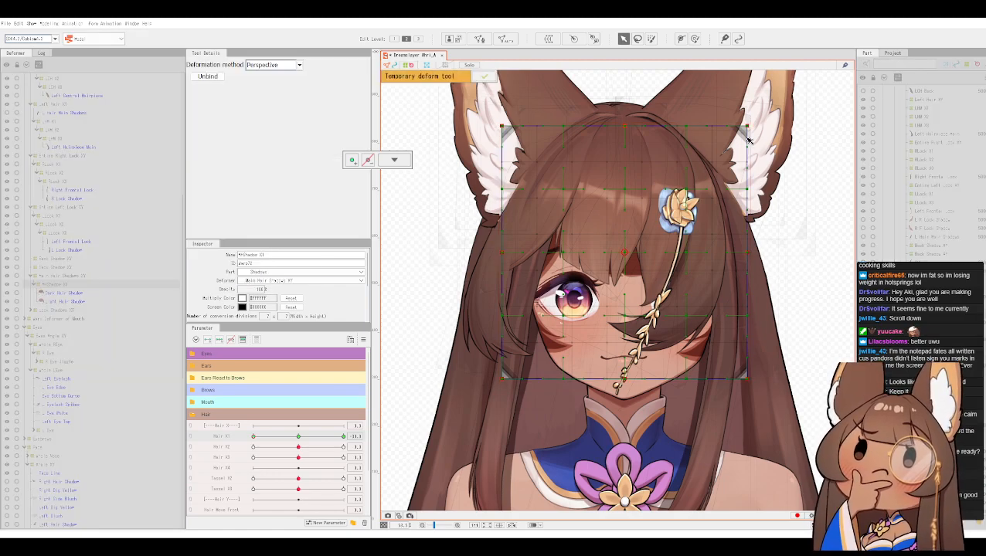
drag(502, 126, 504, 147)
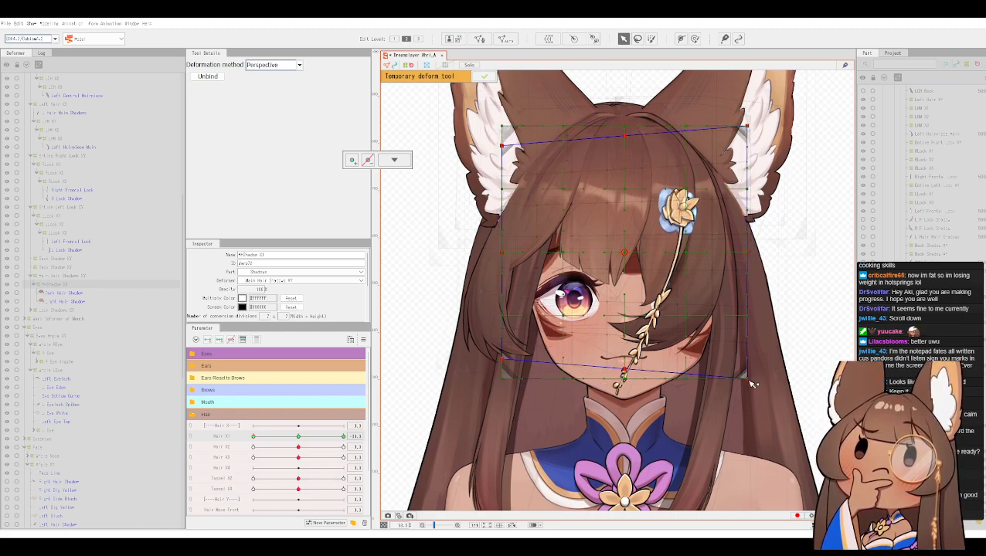
drag(752, 384, 761, 418)
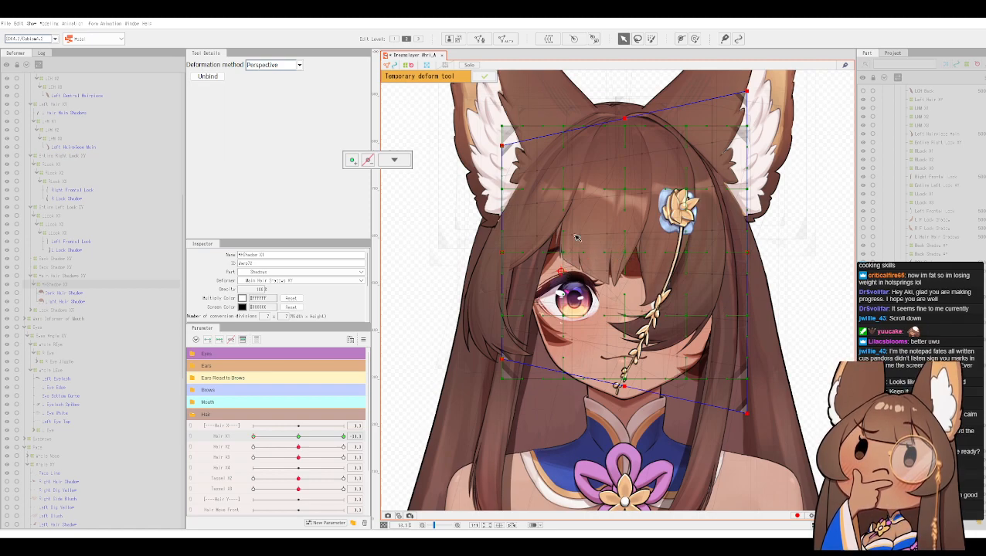
drag(626, 121, 711, 141)
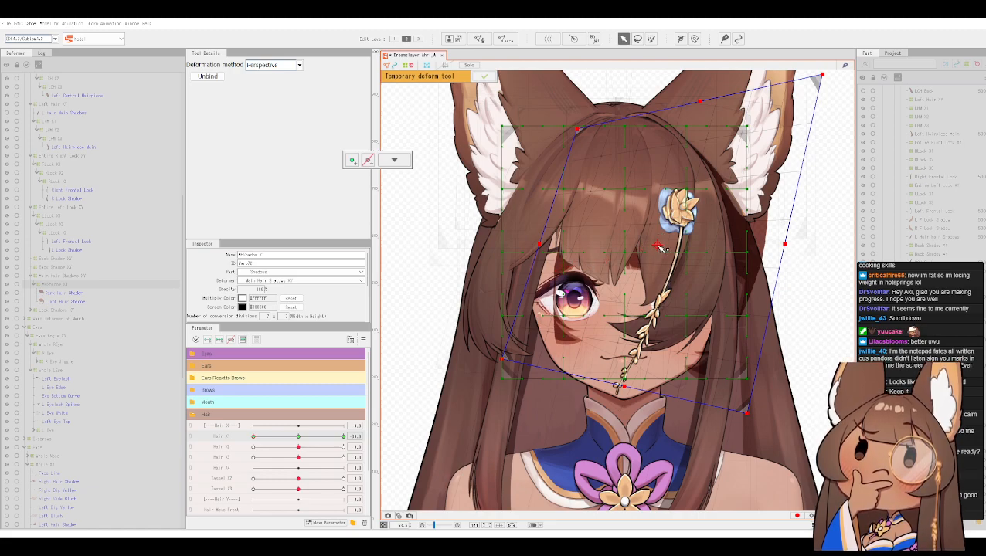
drag(706, 104, 708, 171)
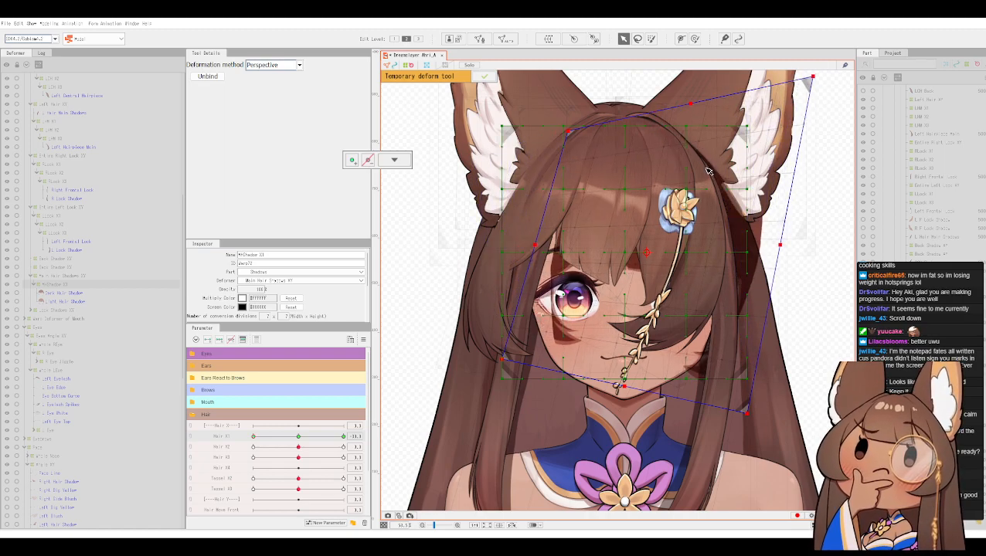
click(487, 80)
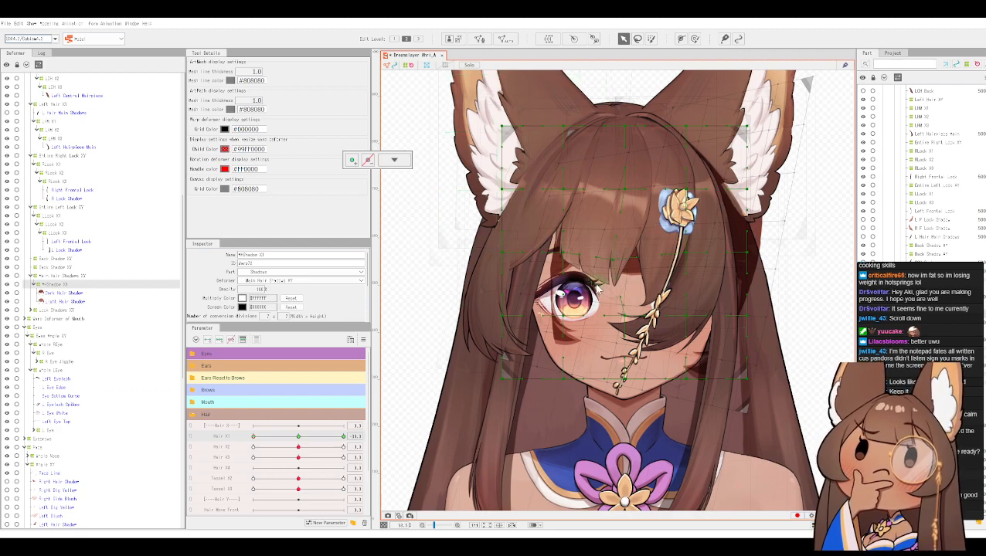
Step: Try shifting the skewed main hair shadow X1 deformer toward the uncovered eye, then undo both the move and the perspective deformation
key(ctrl+v)
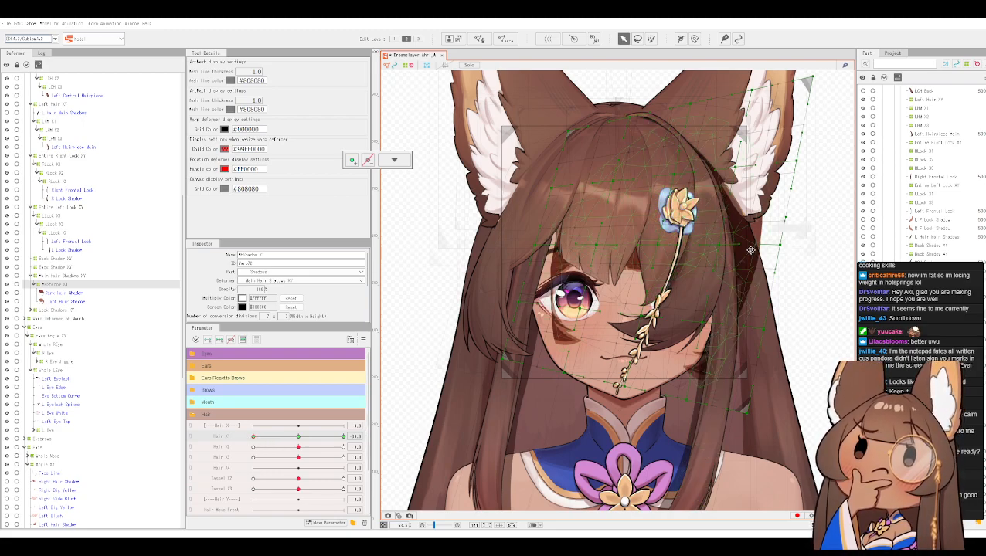
click(653, 242)
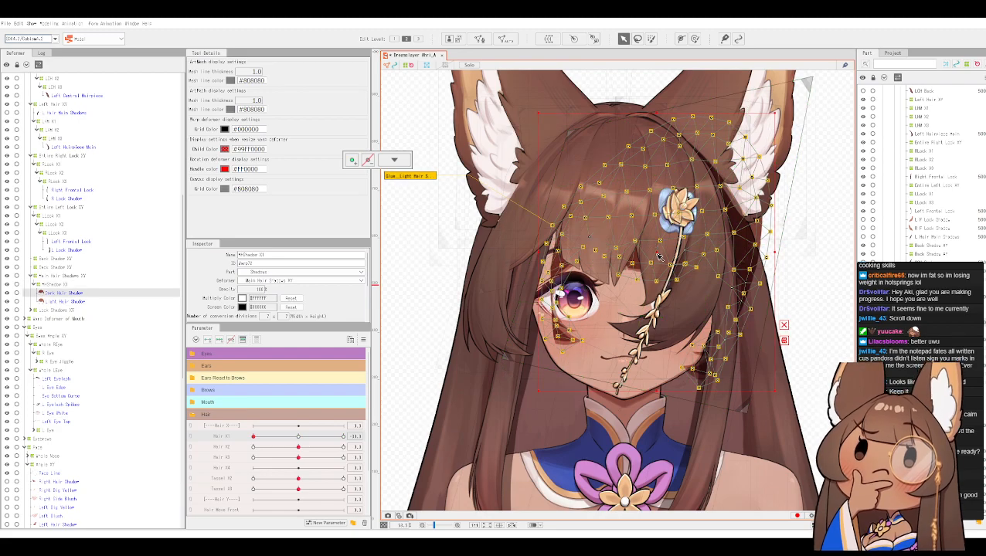
click(659, 258)
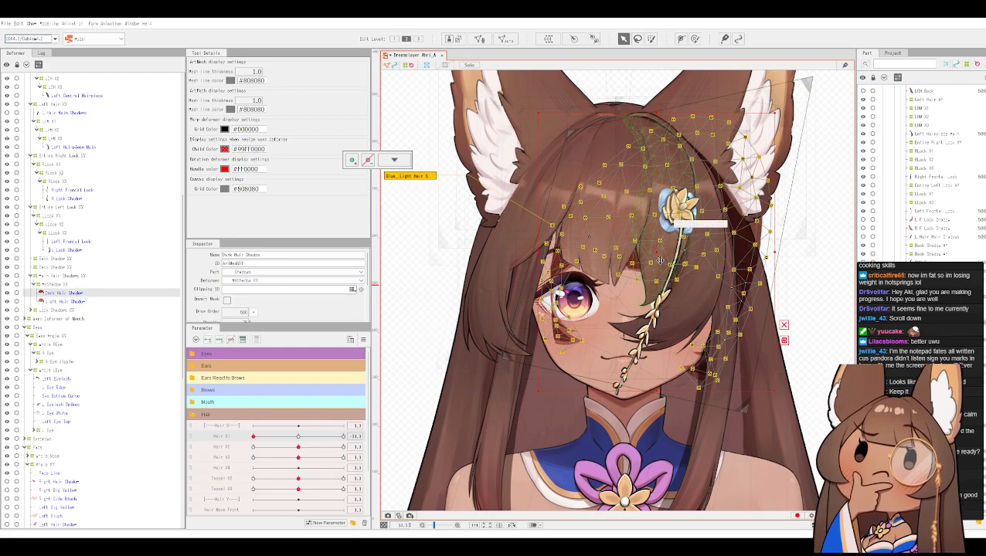
click(55, 284)
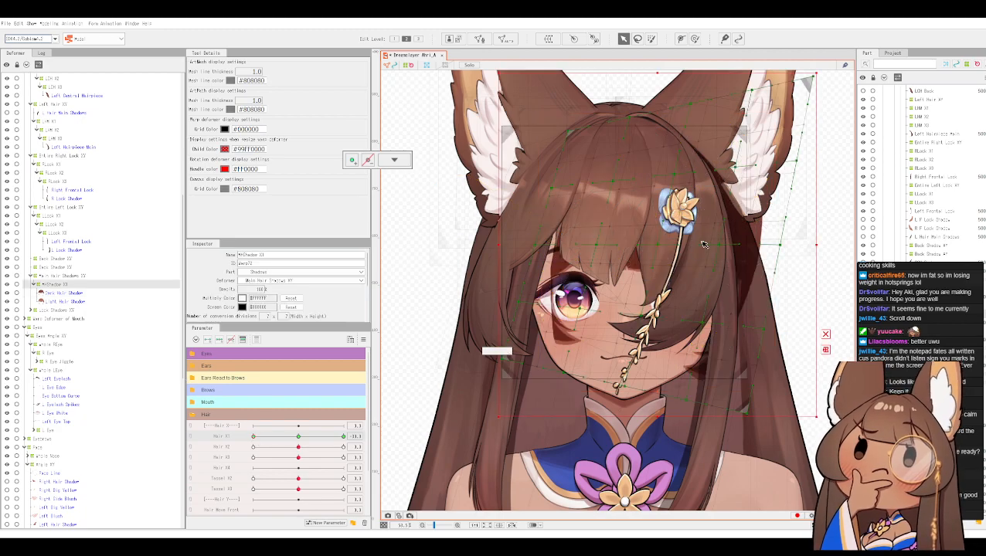
drag(655, 251, 610, 256)
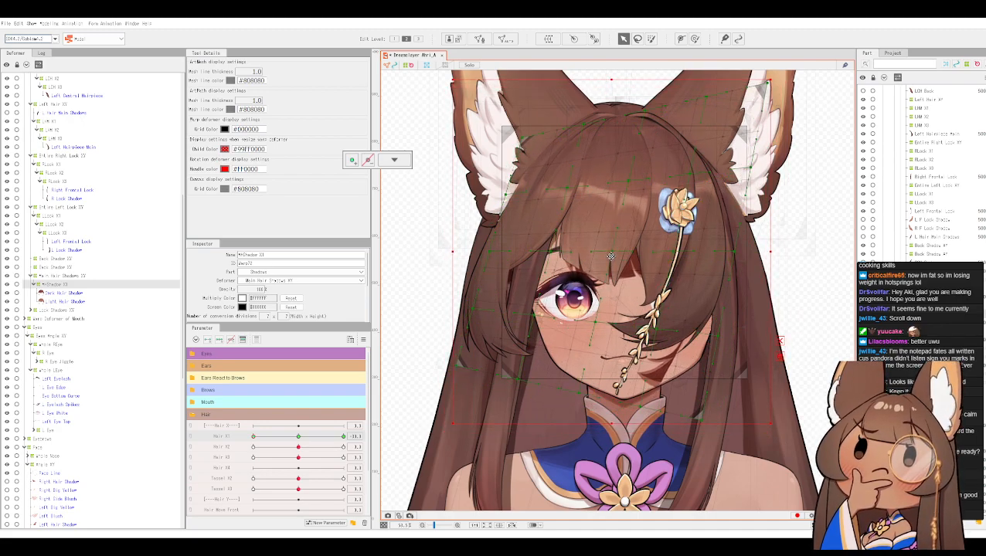
key(ctrl+z)
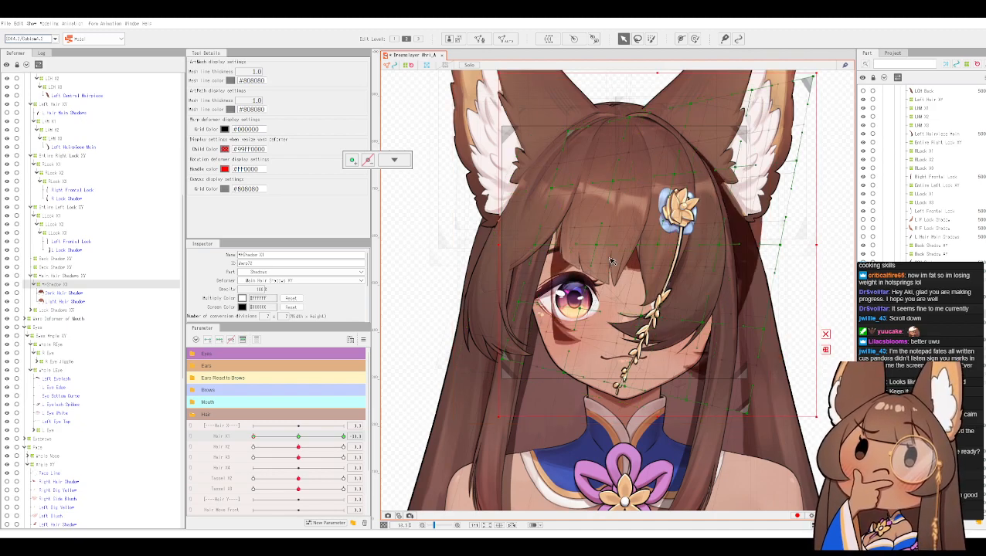
key(ctrl+z)
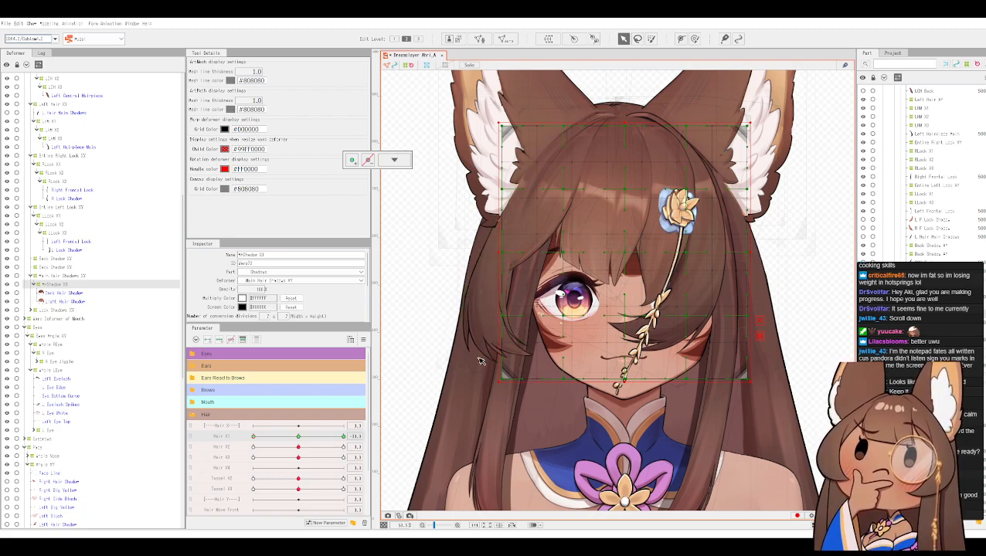
Step: Swing the lower part of the main hair shadow X1 deformer toward the uncovered eye's side and refine its shape with 7 × 7 Bezier divisions
drag(501, 379, 455, 385)
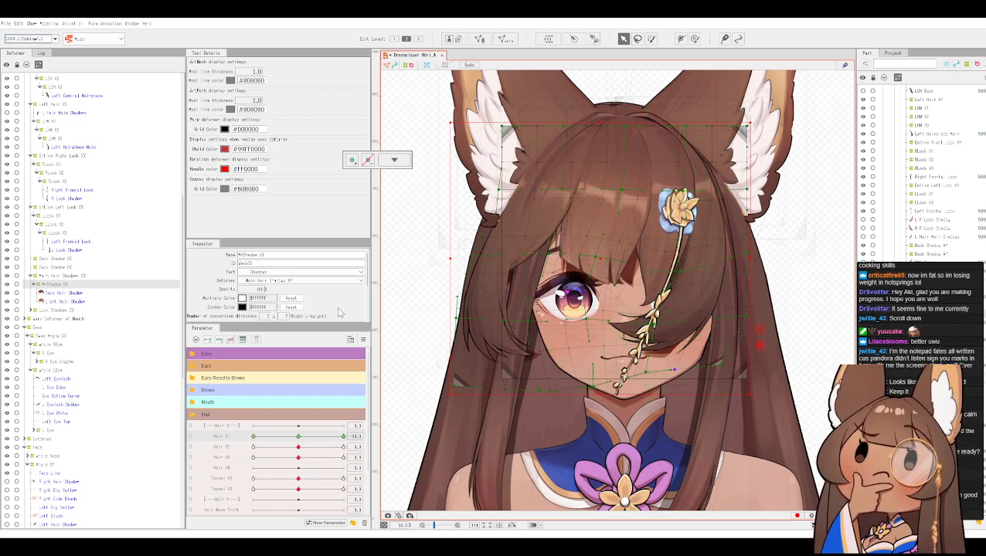
scroll(328, 308, down, 2)
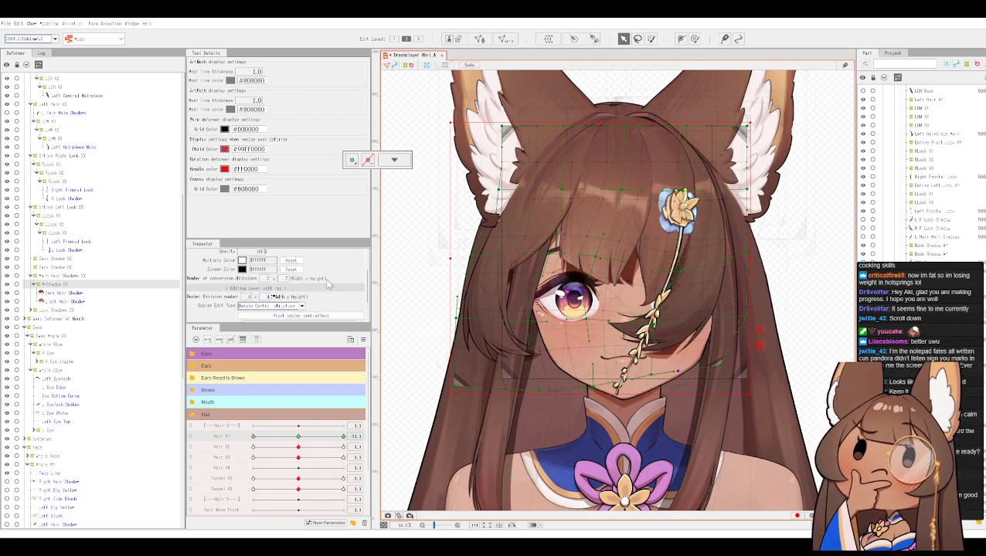
scroll(327, 284, down, 2)
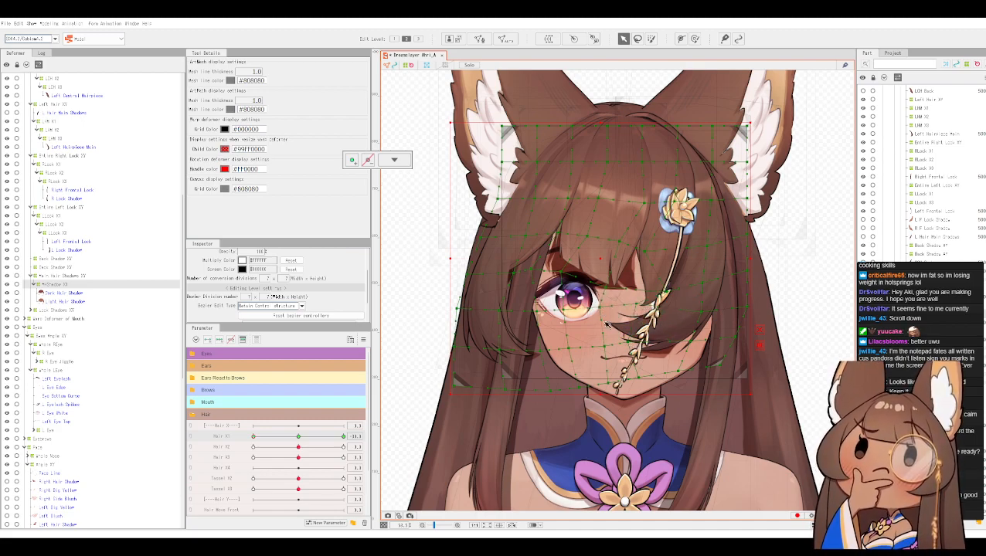
mouse_move(625, 343)
mouse_down()
mouse_move(611, 328)
mouse_move(623, 350)
mouse_up()
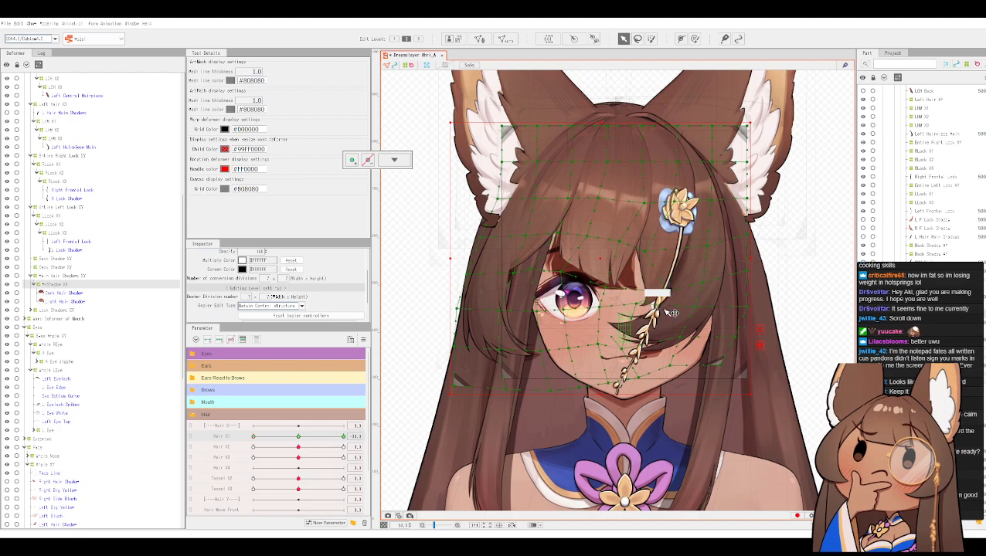
click(706, 301)
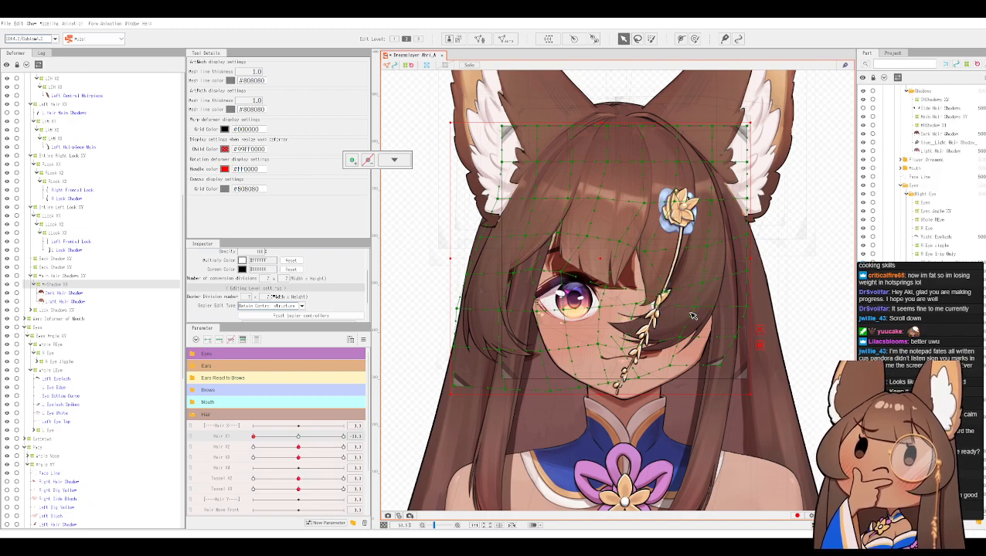
click(642, 374)
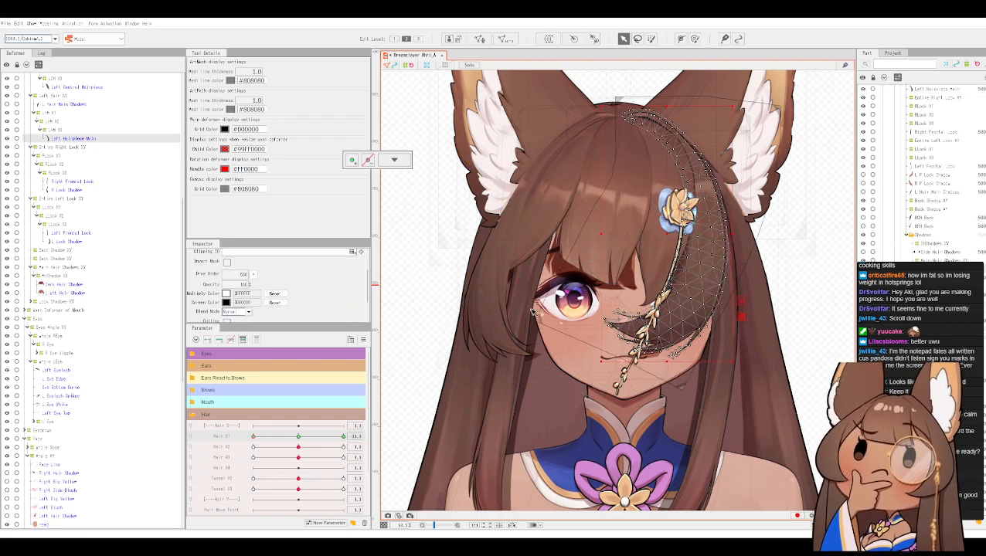
click(554, 359)
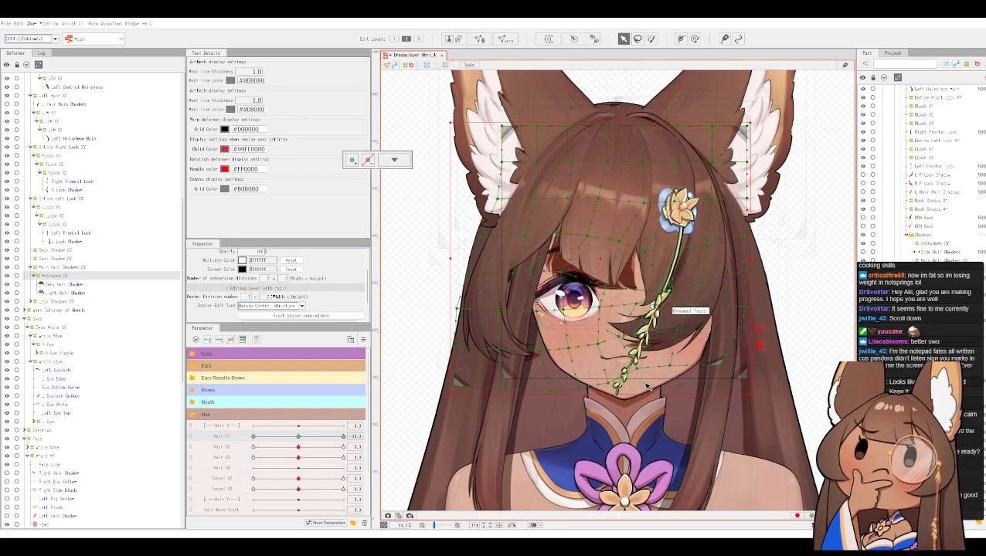
Step: Return Hair X1 to its default value and open the physics settings with the preview zoomed in on the character's face
click(299, 436)
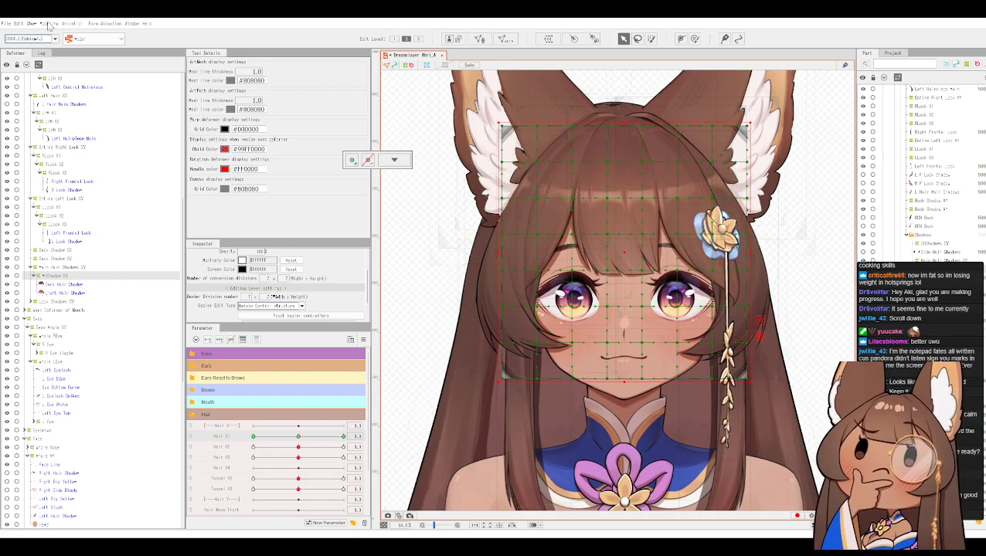
click(48, 24)
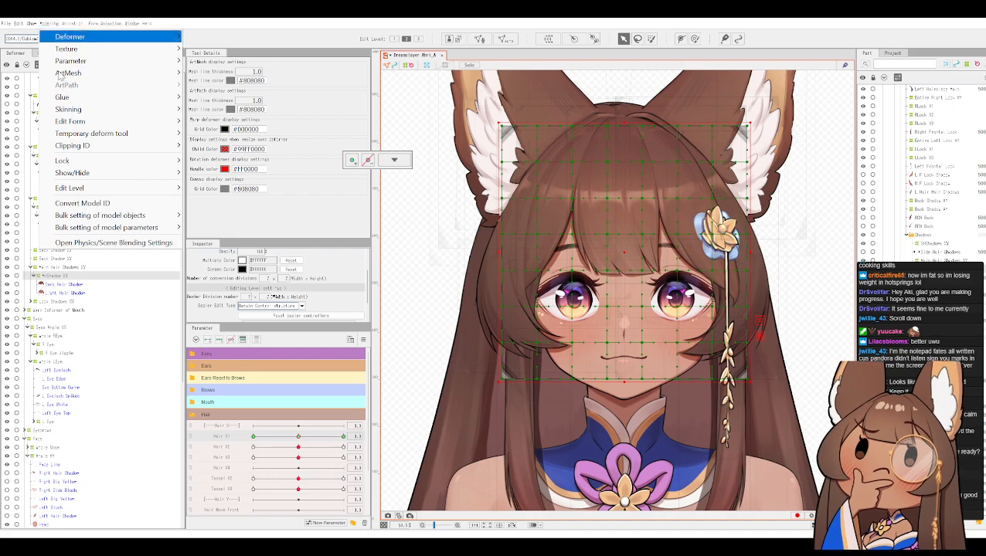
click(113, 242)
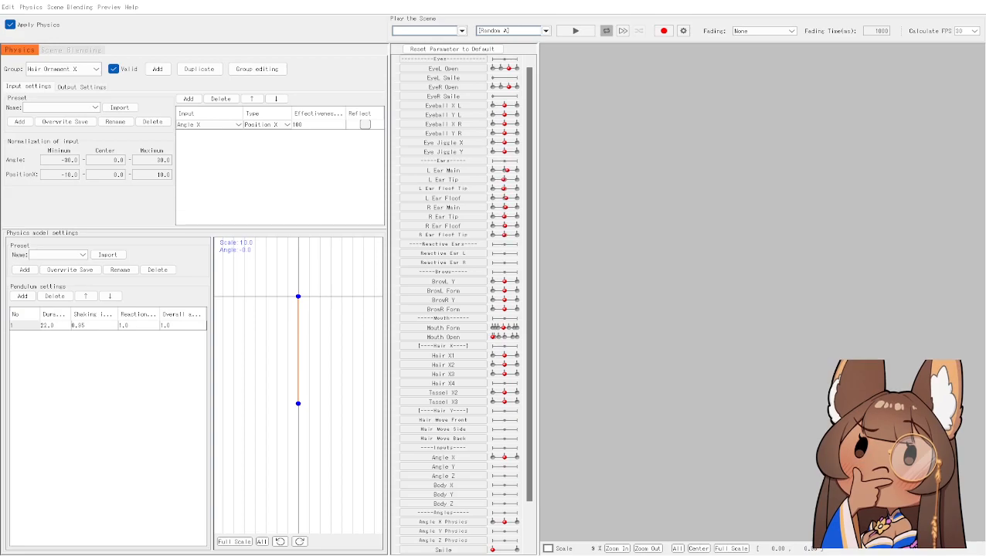
scroll(796, 147, up, 3)
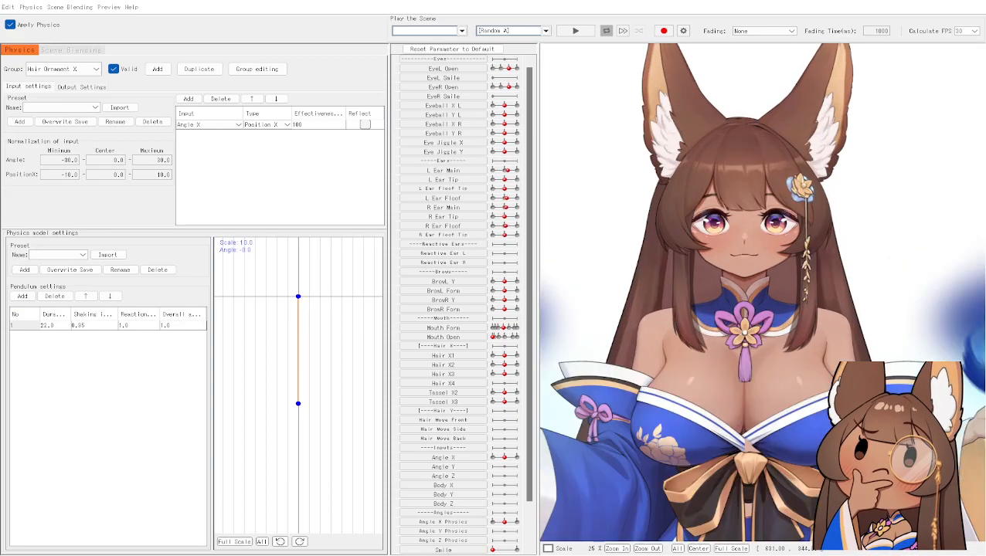
scroll(723, 133, up, 2)
Step: Test the hair physics by repeatedly swinging the model's head from side to side in the preview, examining how the hair shadows follow
drag(796, 202, 968, 194)
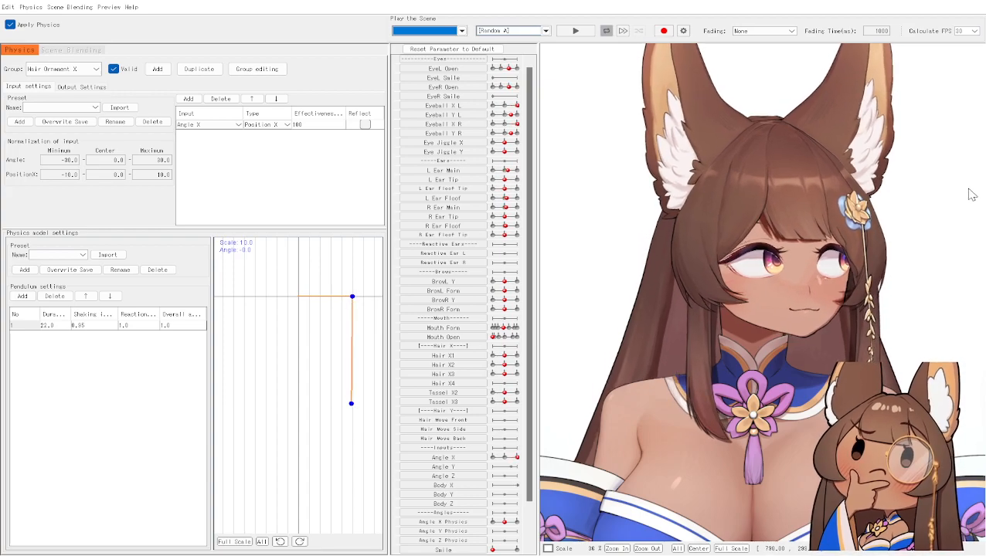
drag(804, 172, 980, 170)
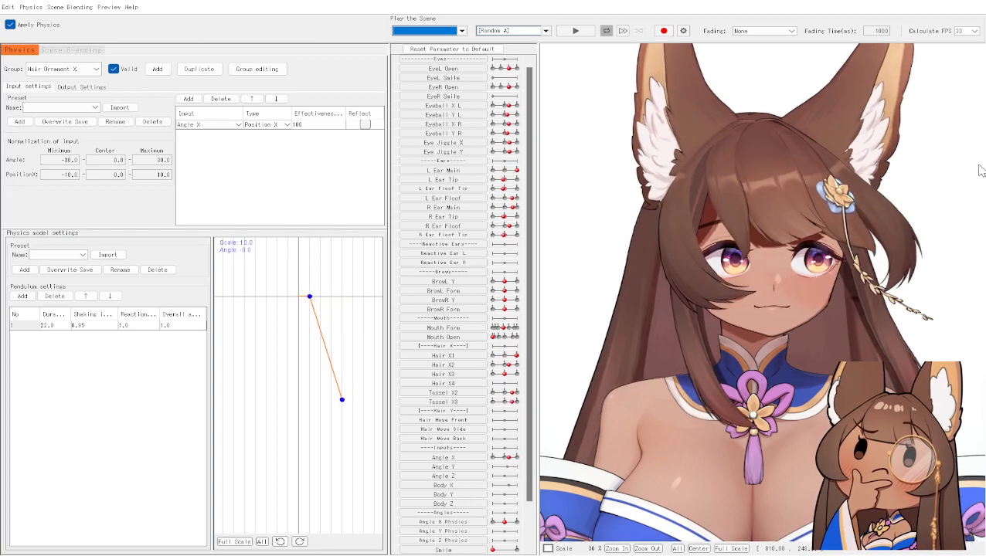
drag(812, 170, 920, 171)
drag(823, 175, 537, 164)
drag(593, 190, 957, 200)
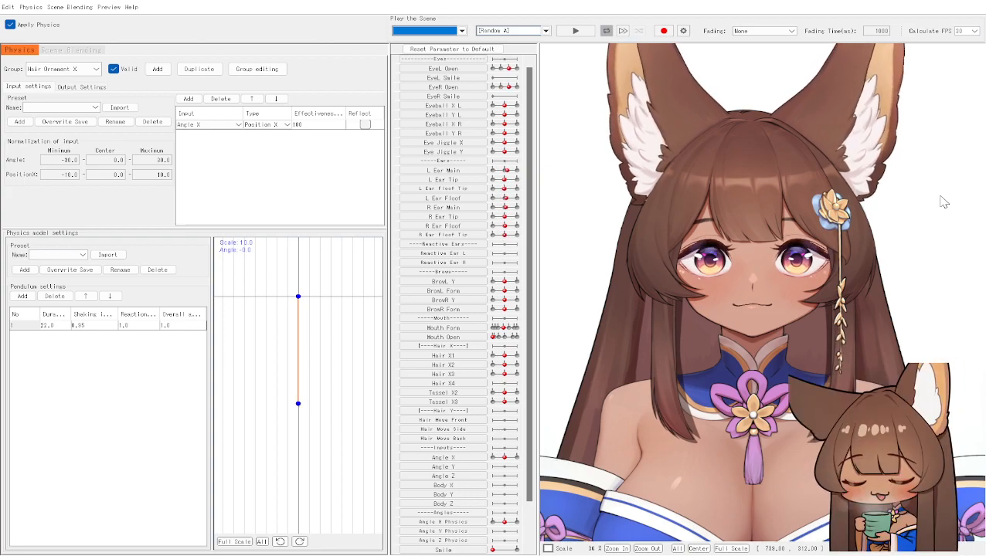
drag(765, 261, 982, 244)
drag(773, 251, 970, 233)
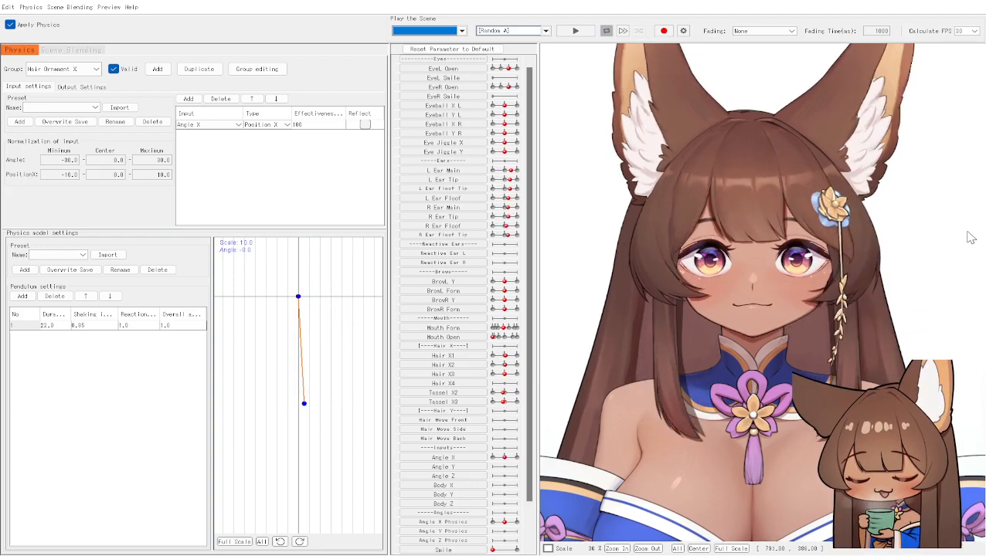
drag(895, 231, 552, 239)
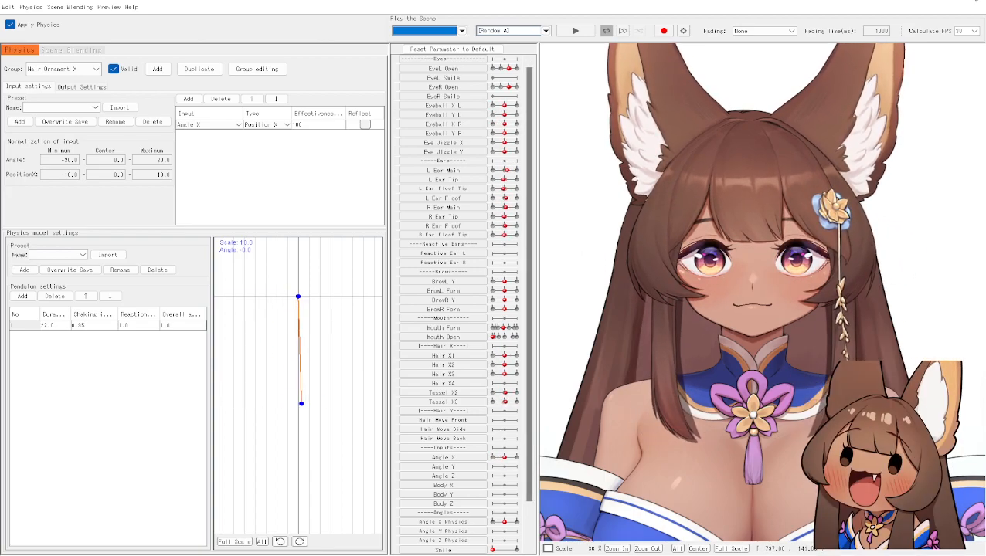
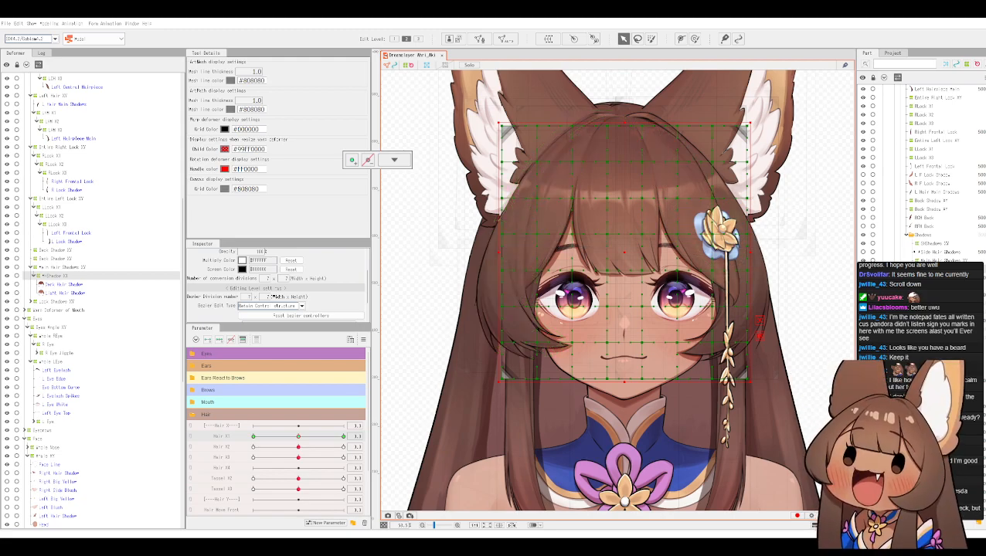
scroll(781, 326, down, 1)
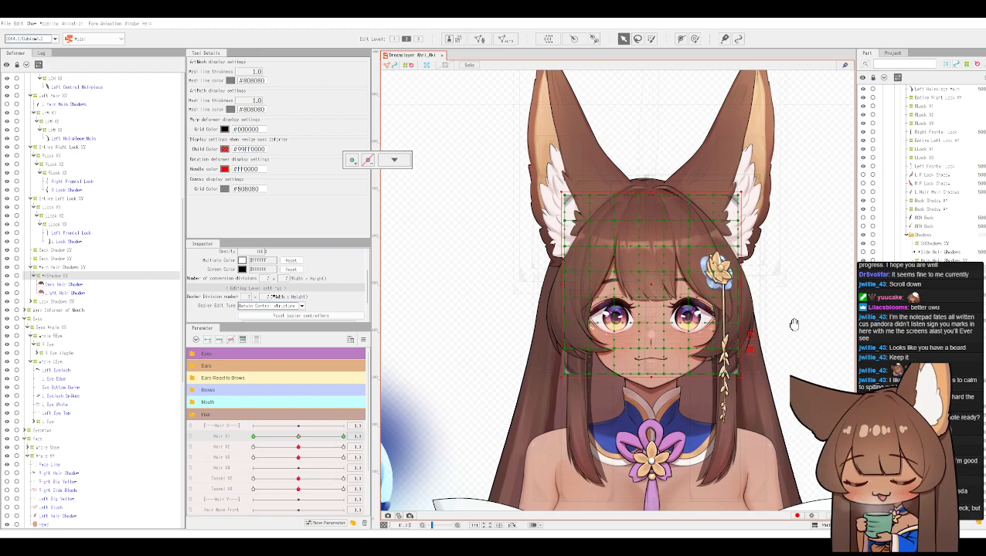
scroll(800, 324, down, 1)
drag(801, 324, 745, 325)
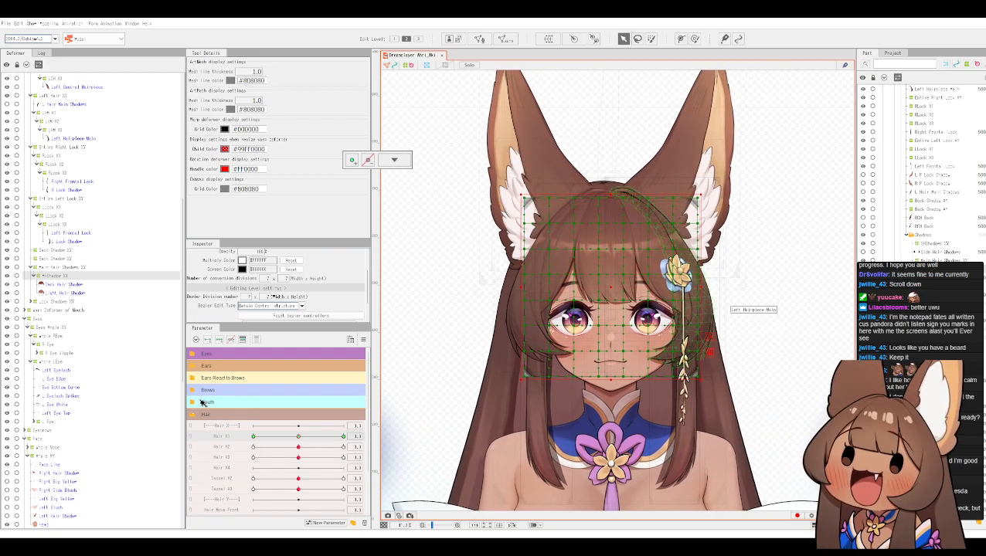
click(193, 402)
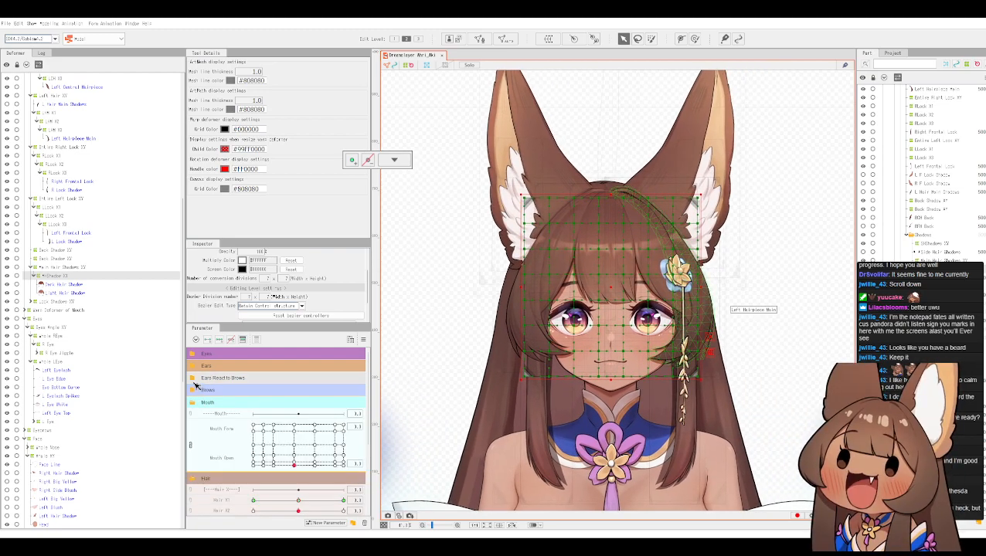
click(193, 379)
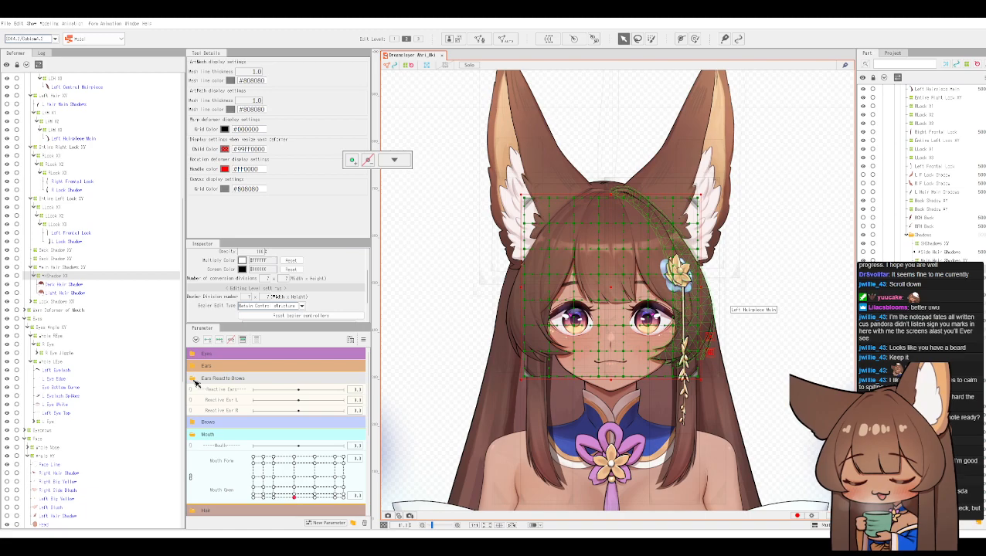
click(194, 422)
click(195, 380)
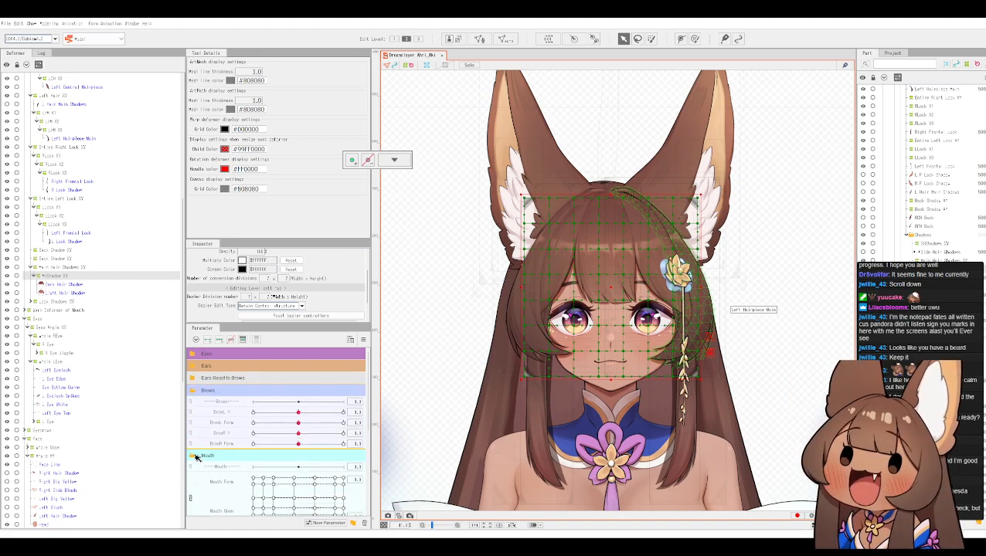
click(193, 456)
click(193, 390)
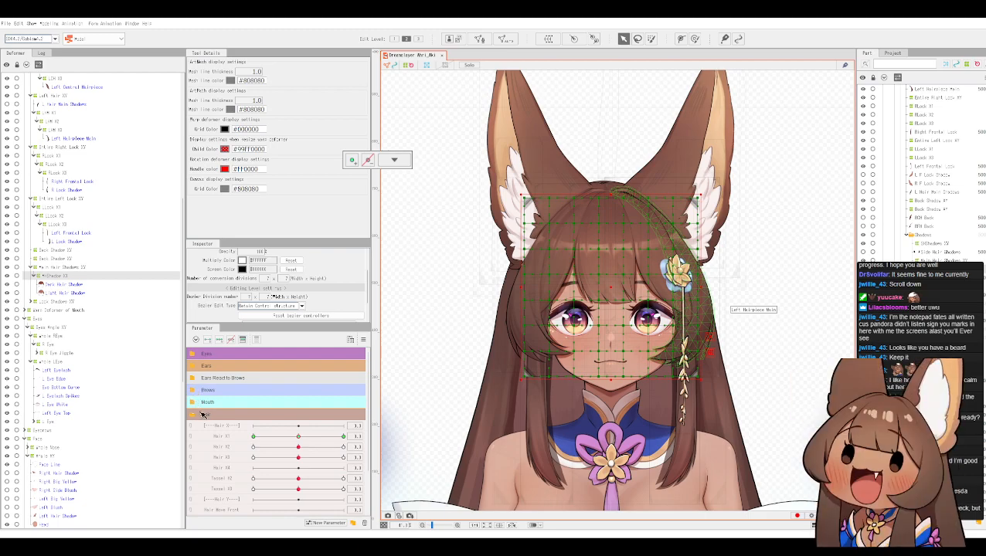
click(192, 404)
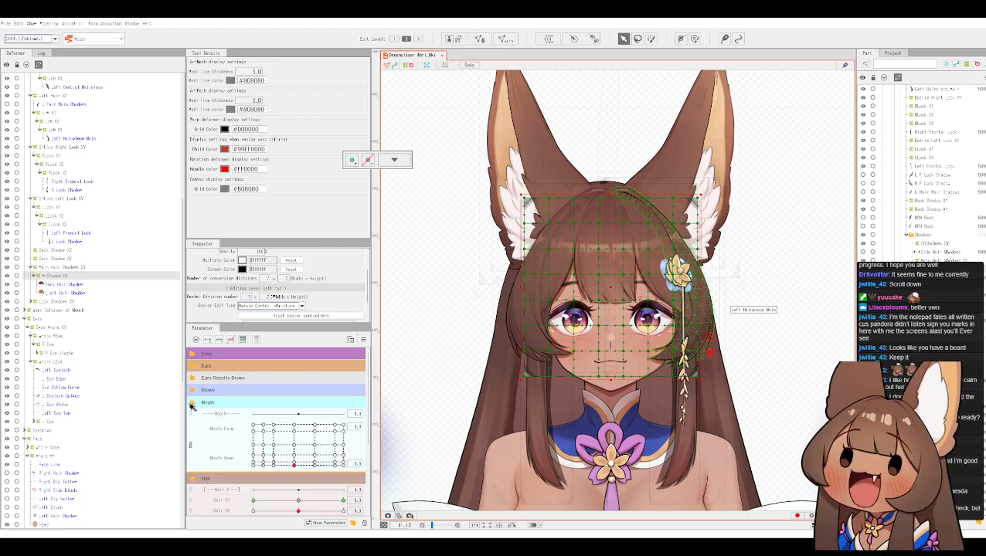
click(192, 405)
Step: Collapse the Hair parameter group, expand the main movement inputs, and turn the head to the Angle X maximum
click(194, 415)
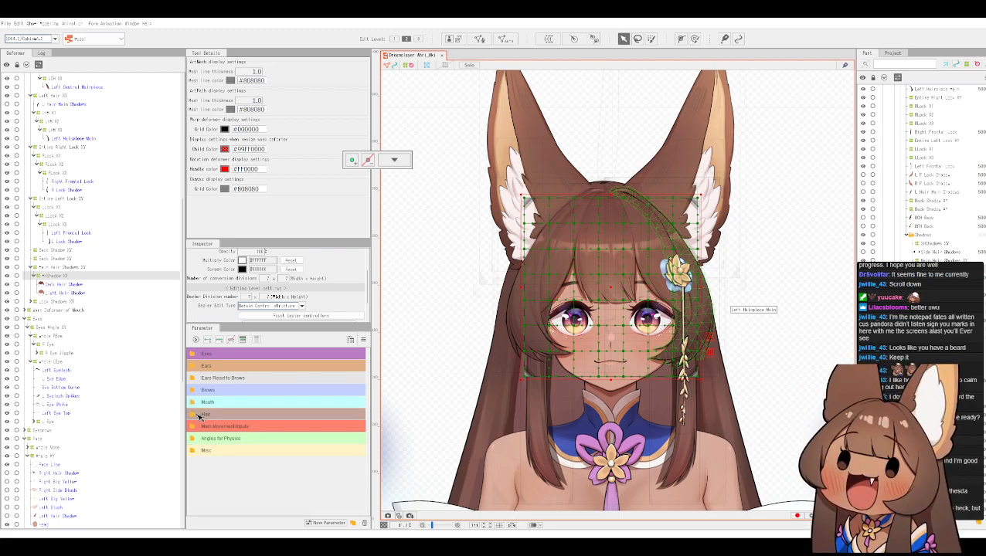
click(198, 427)
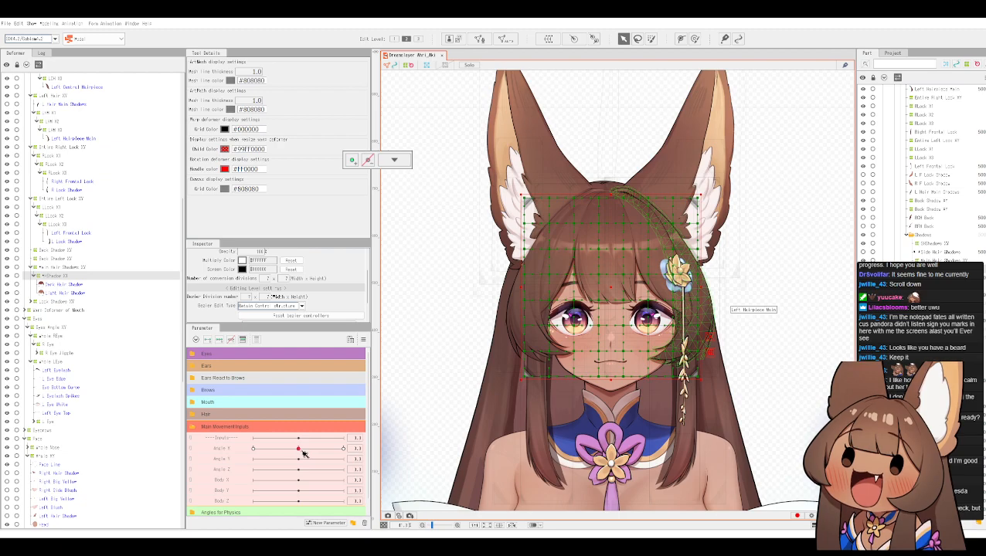
click(300, 449)
drag(357, 456, 298, 449)
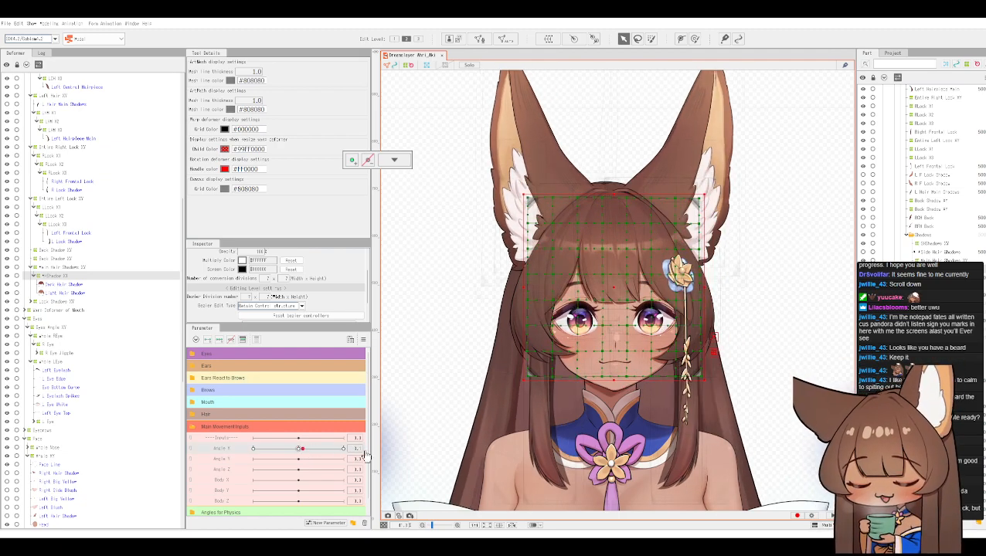
drag(452, 453, 470, 453)
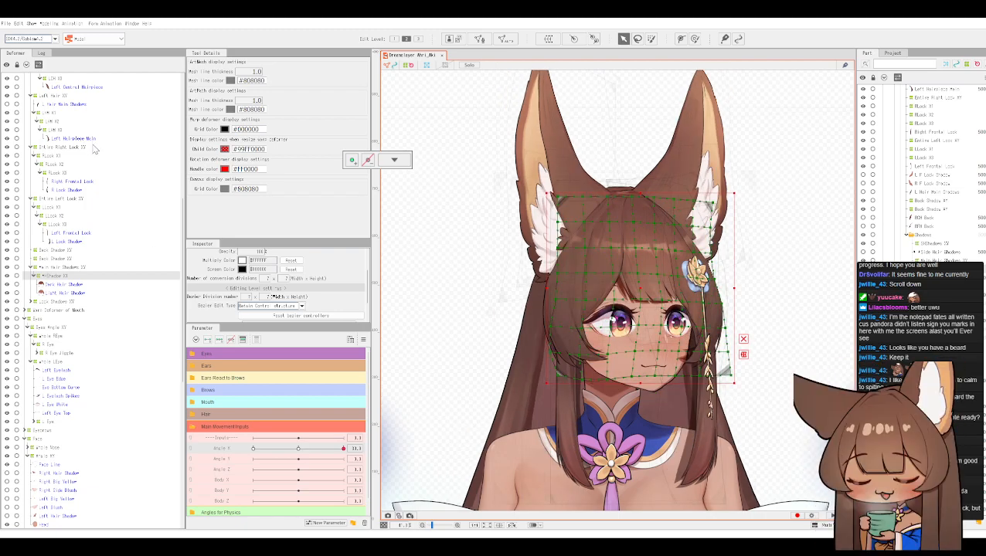
Step: Select the All Hair XY deformer and turn Angle X to its minimum to examine how the hair follows
scroll(94, 154, up, 1)
scroll(95, 155, up, 4)
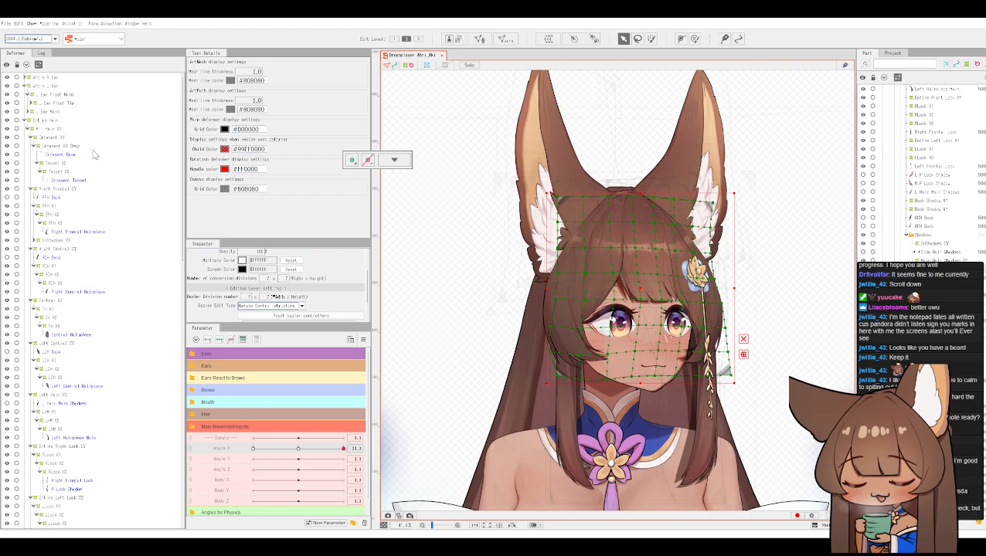
click(55, 122)
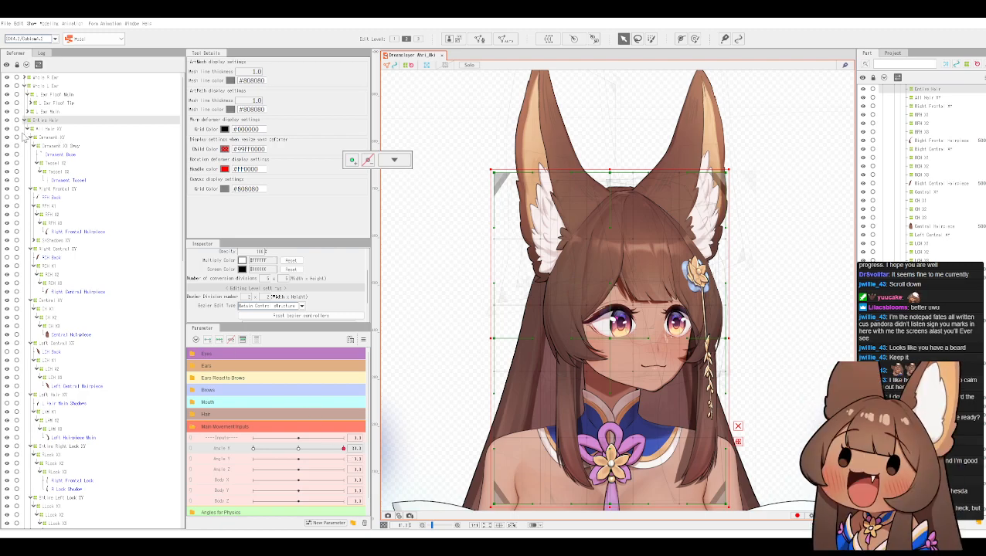
drag(345, 449, 338, 448)
drag(278, 453, 271, 449)
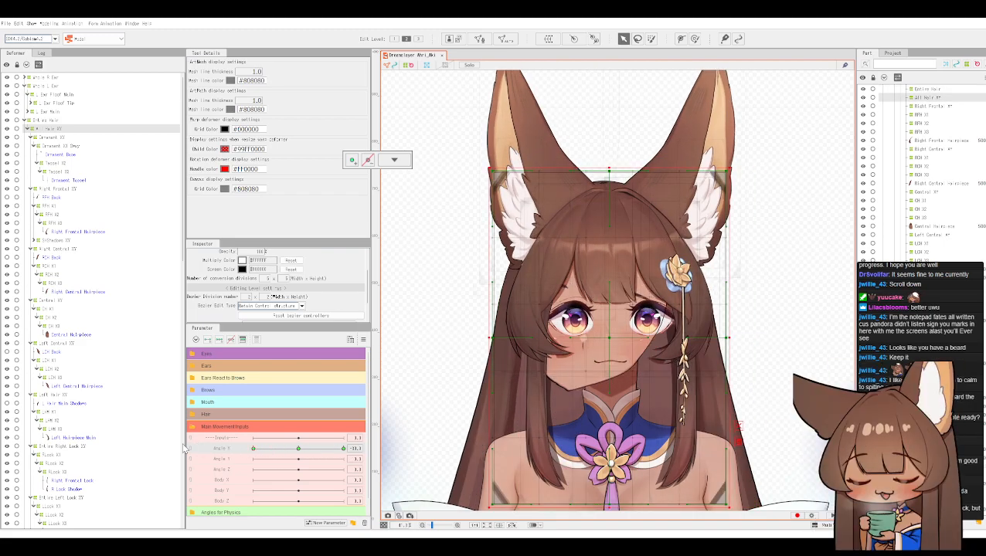
Step: Reflect the All Hair XY deformer's Angle X motion from the maximum onto the minimum key, check it, and return Angle X to 0
drag(184, 446, 433, 453)
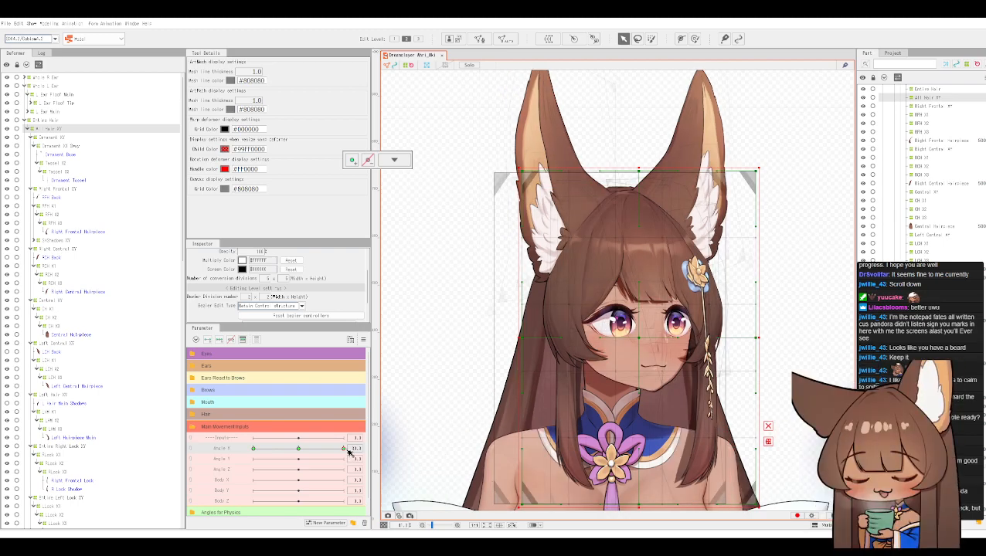
click(364, 340)
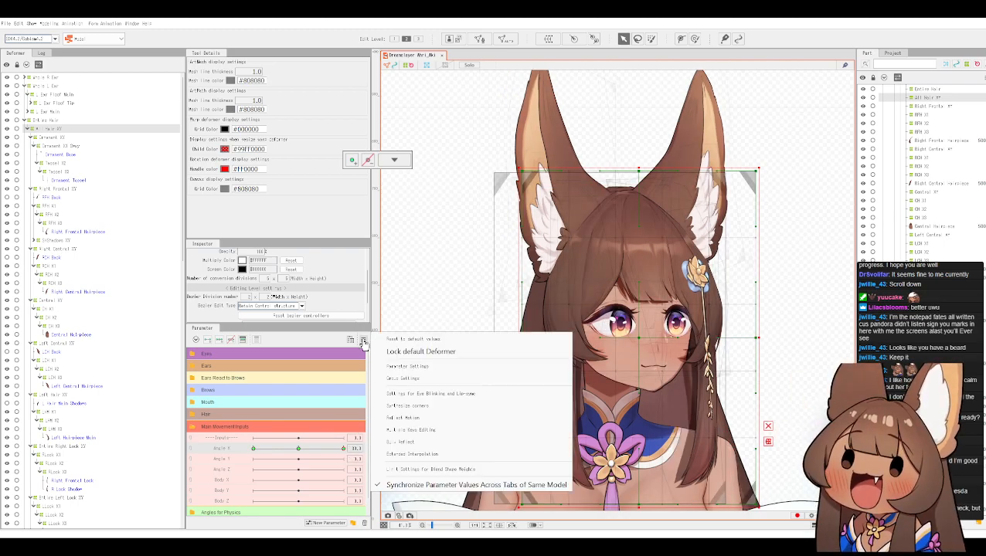
click(425, 418)
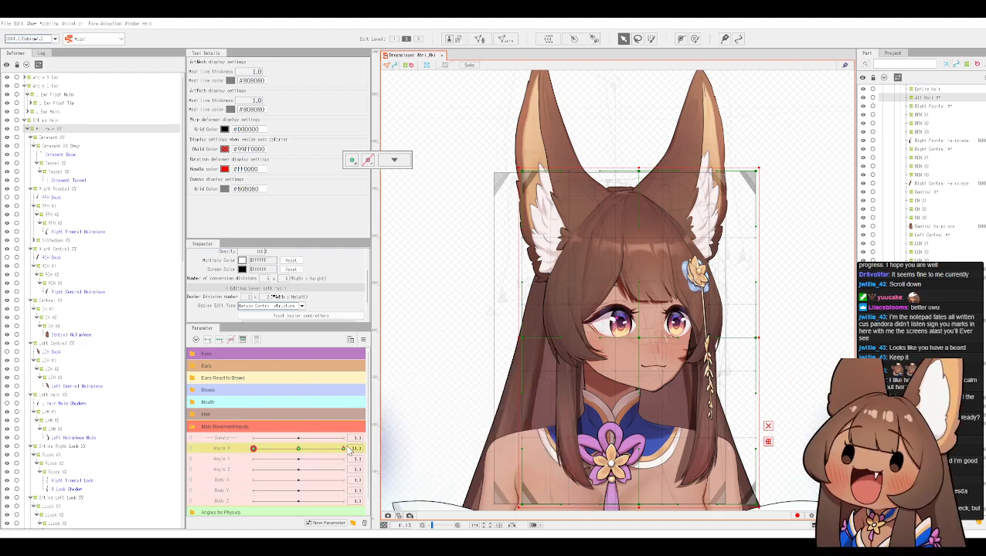
drag(344, 449, 237, 453)
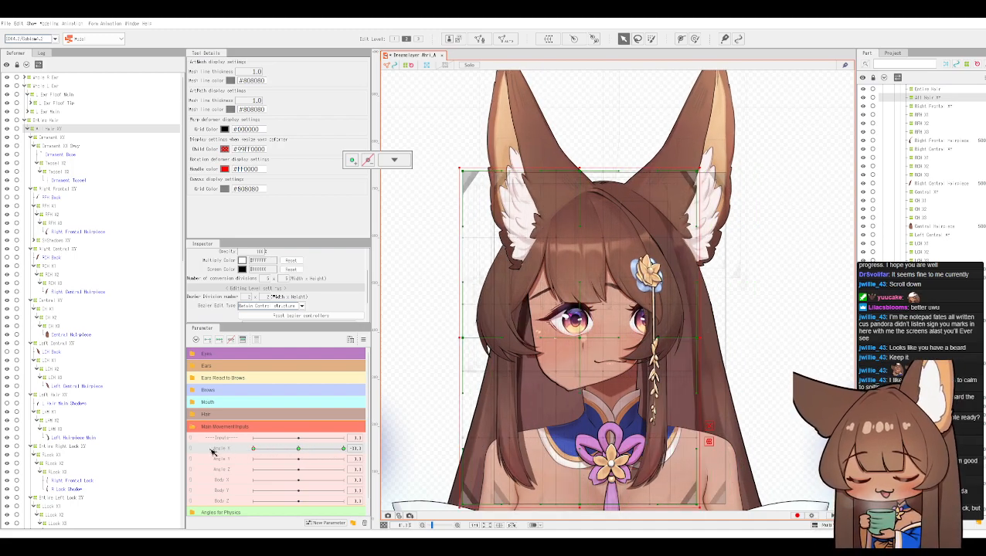
click(302, 453)
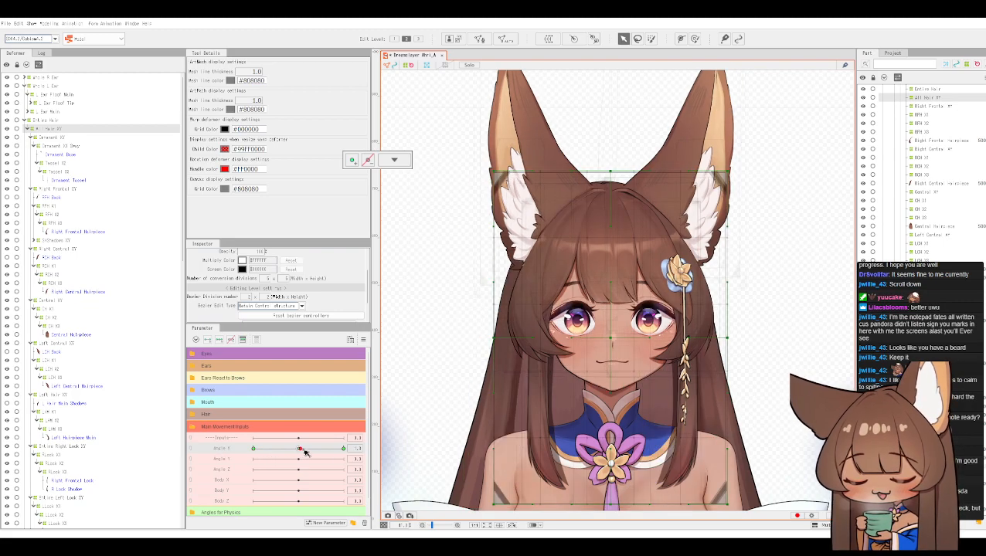
text(0)
key(Return)
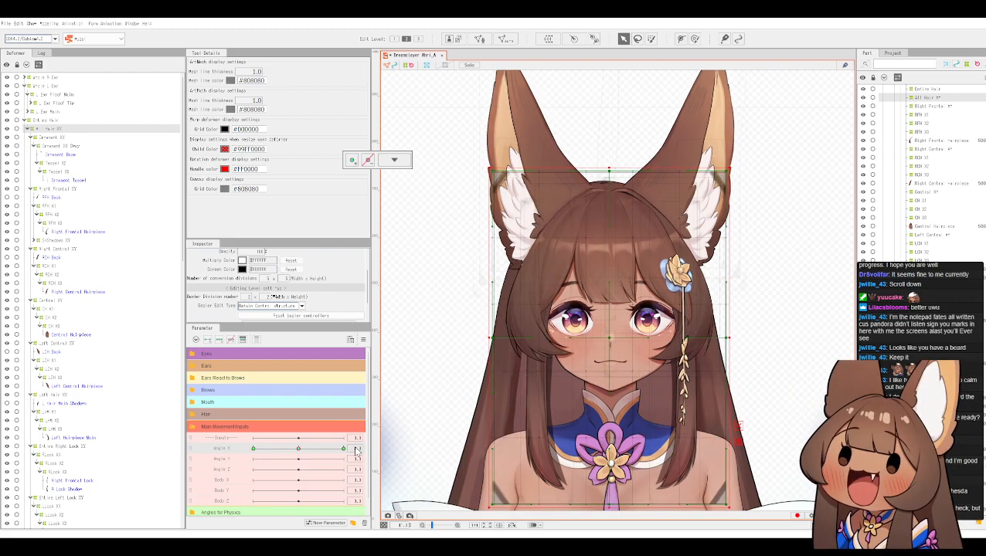
Step: Examine the Ornament XY deformer by swinging Angle X toward its minimum, and reset Angle X to 0
click(52, 138)
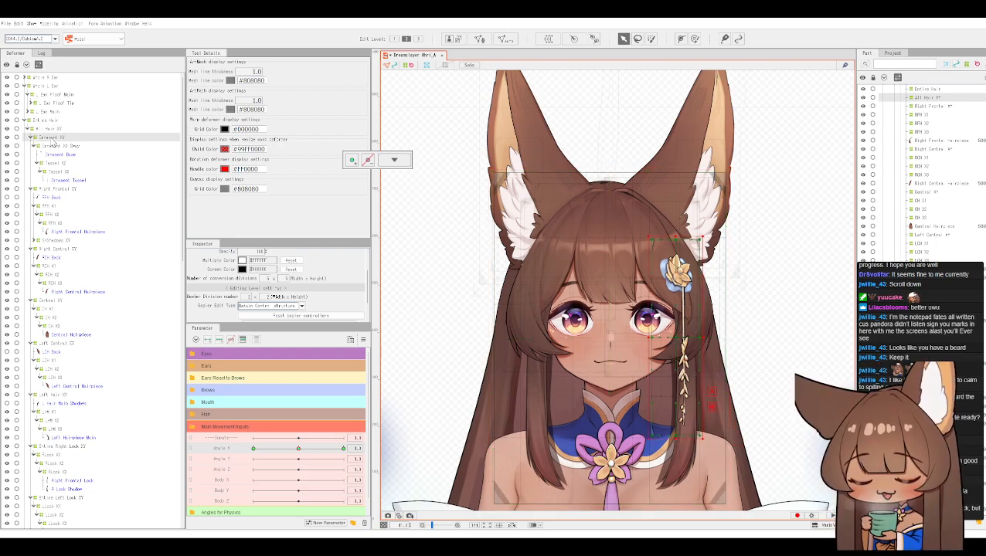
click(299, 449)
drag(240, 450, 301, 455)
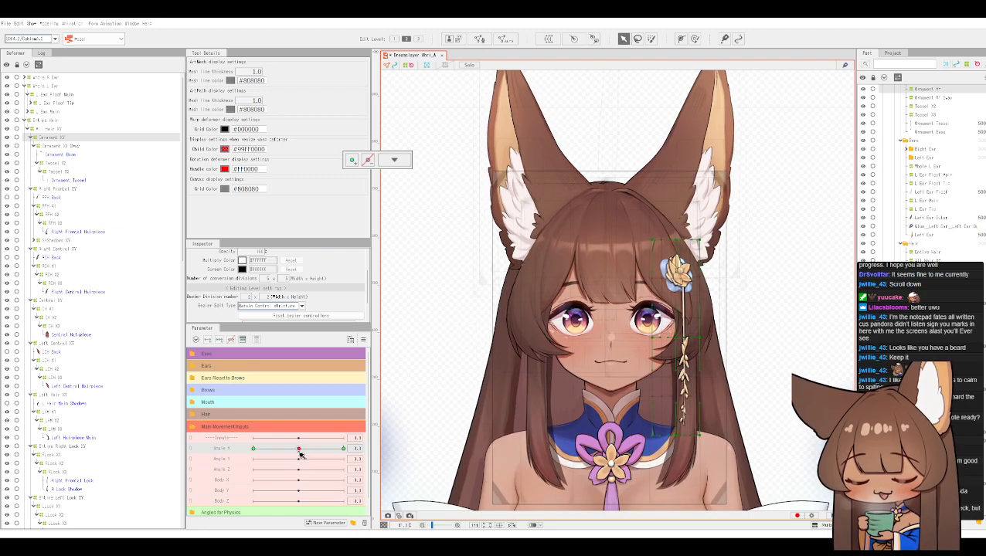
click(356, 449)
text(0)
key(Return)
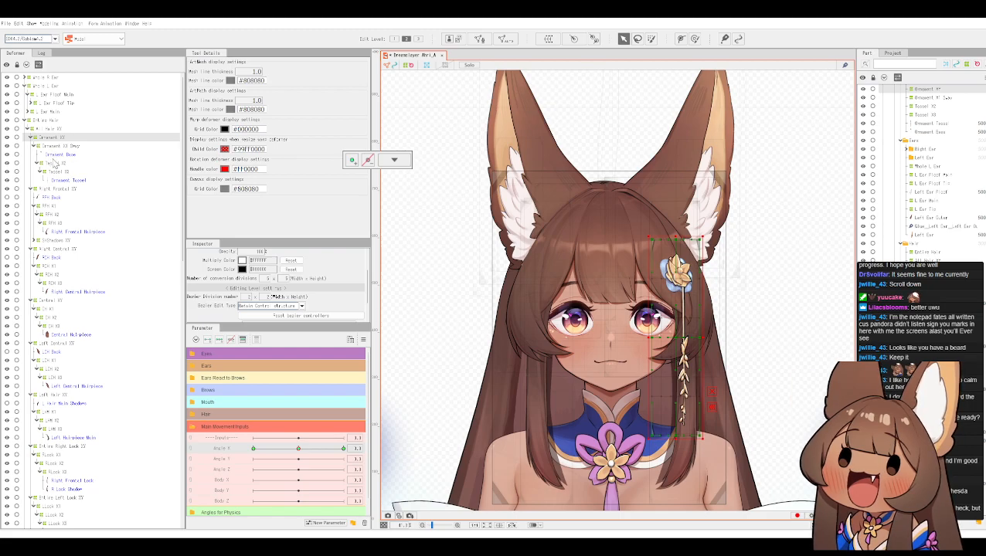
Step: Try to reflect the Right Frontal XY deformer's Angle X motion with the head turned to the maximum
click(54, 189)
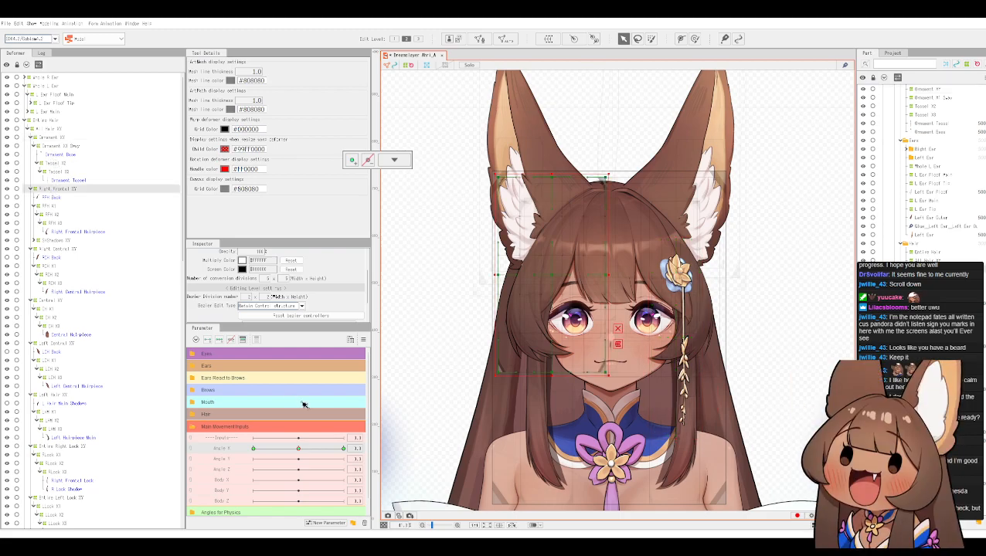
drag(302, 452, 410, 451)
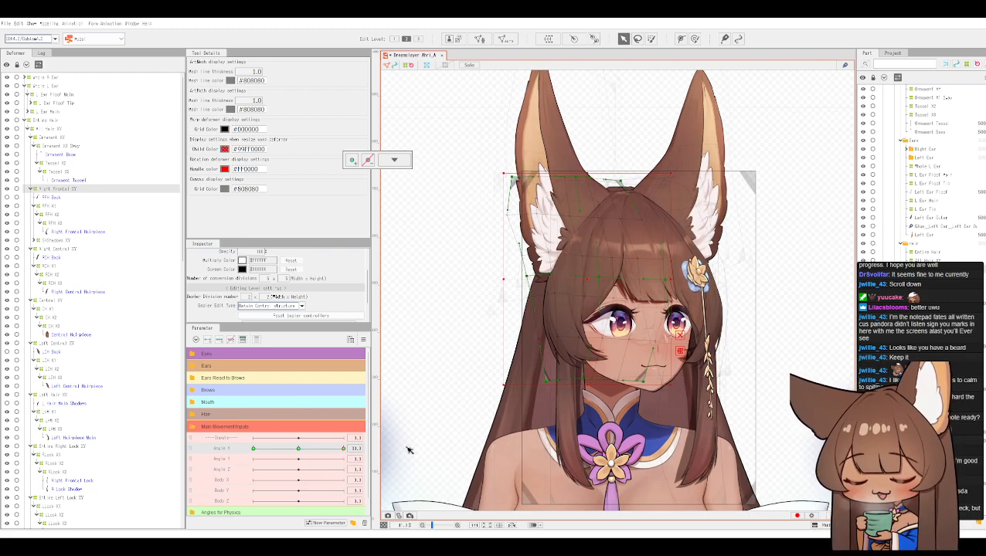
click(363, 343)
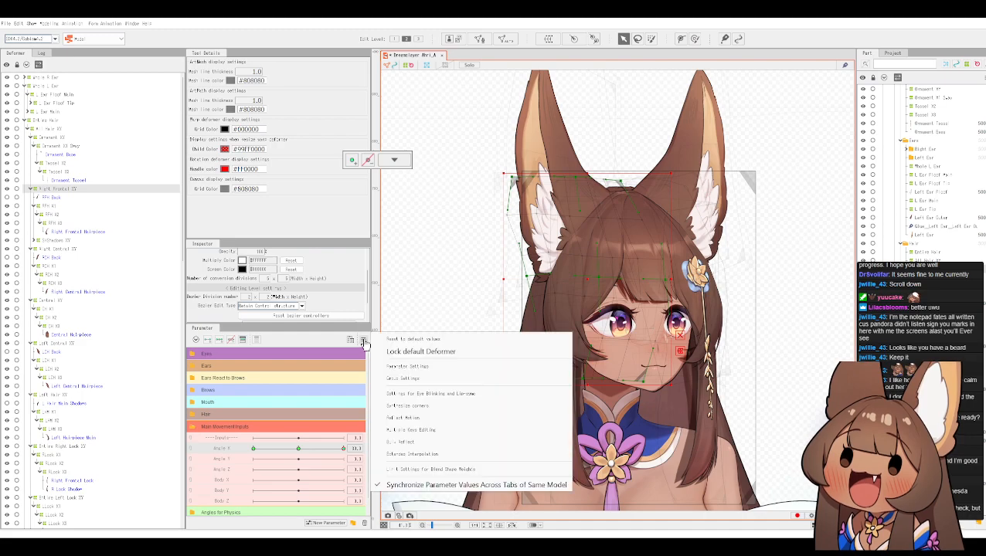
click(417, 421)
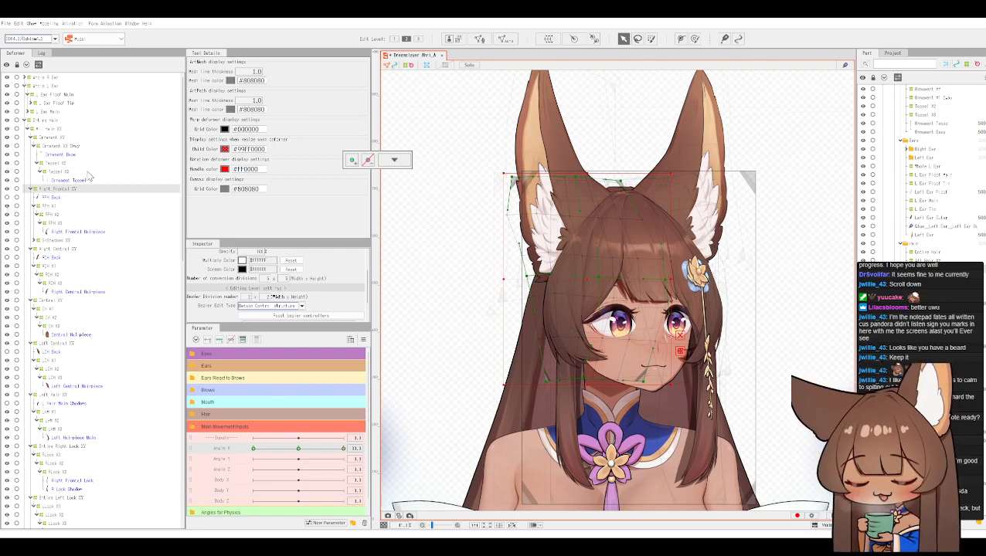
Step: Select every object in the model and reflect the motion at the Angle X maximum onto the minimum key
click(51, 131)
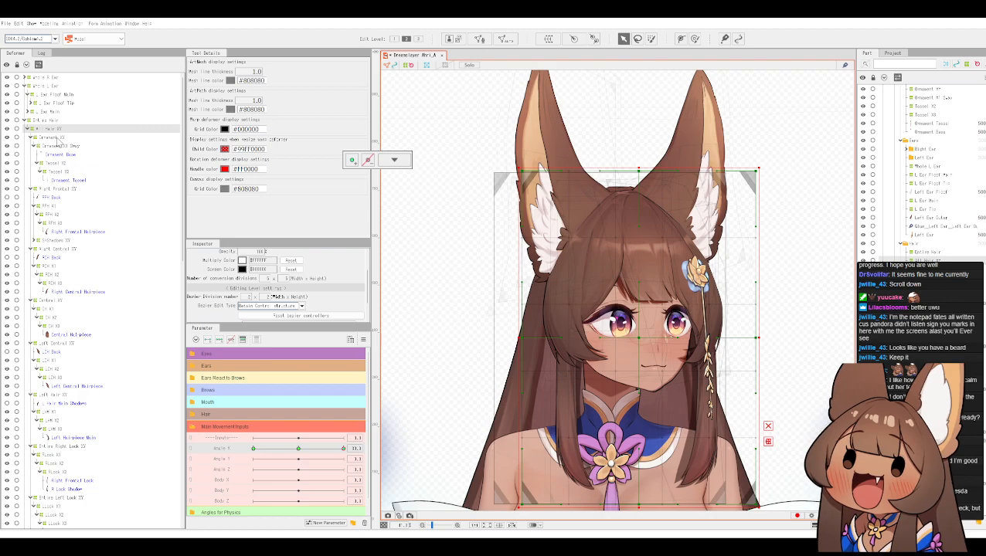
click(358, 449)
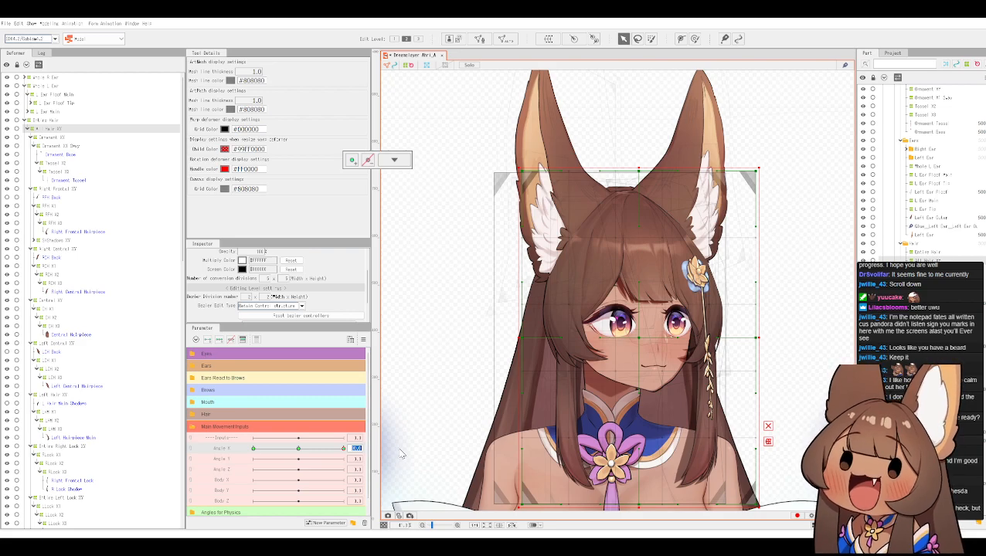
key(ctrl+a)
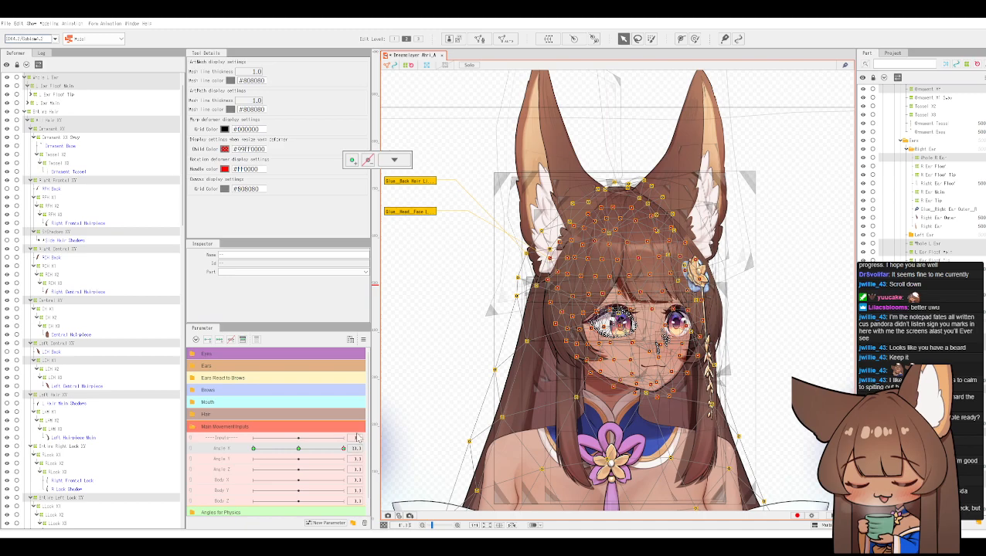
click(363, 340)
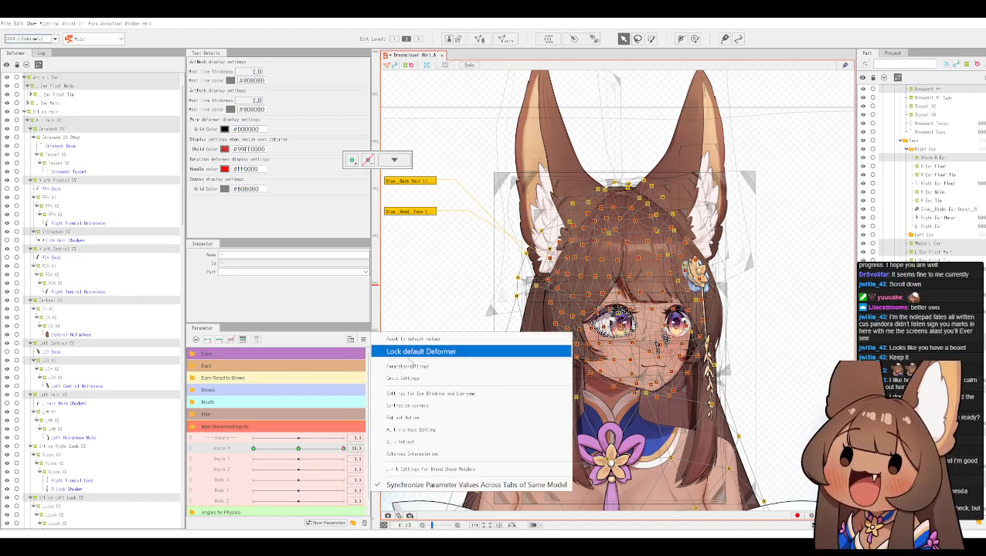
click(425, 418)
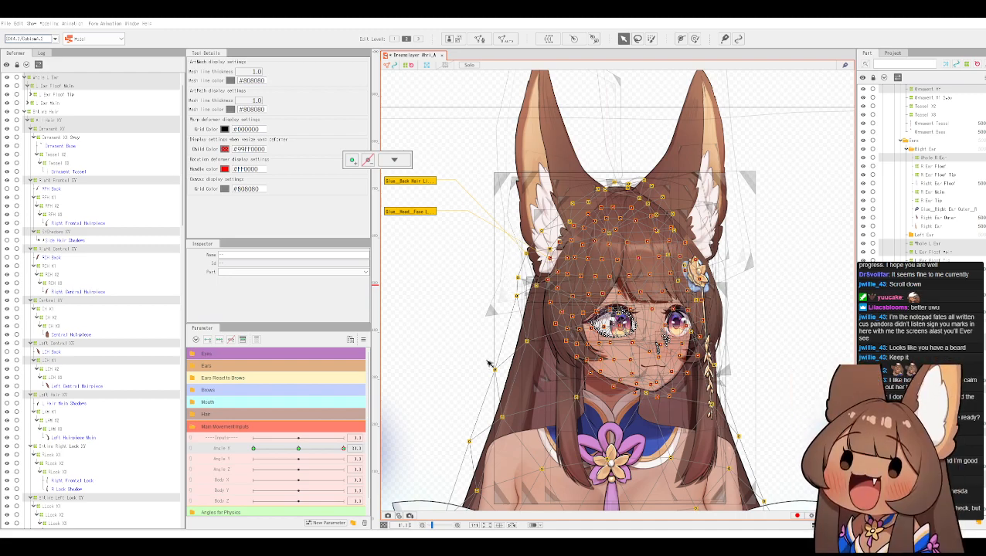
click(254, 449)
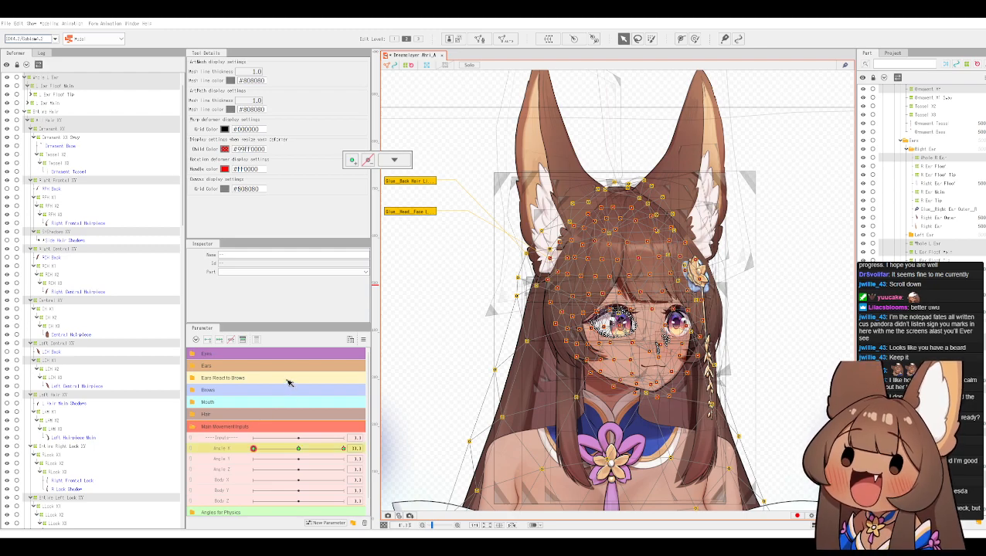
Step: Hide the selection display and swing Angle X between its maximum and minimum to examine the mirrored head turn
drag(345, 453, 336, 451)
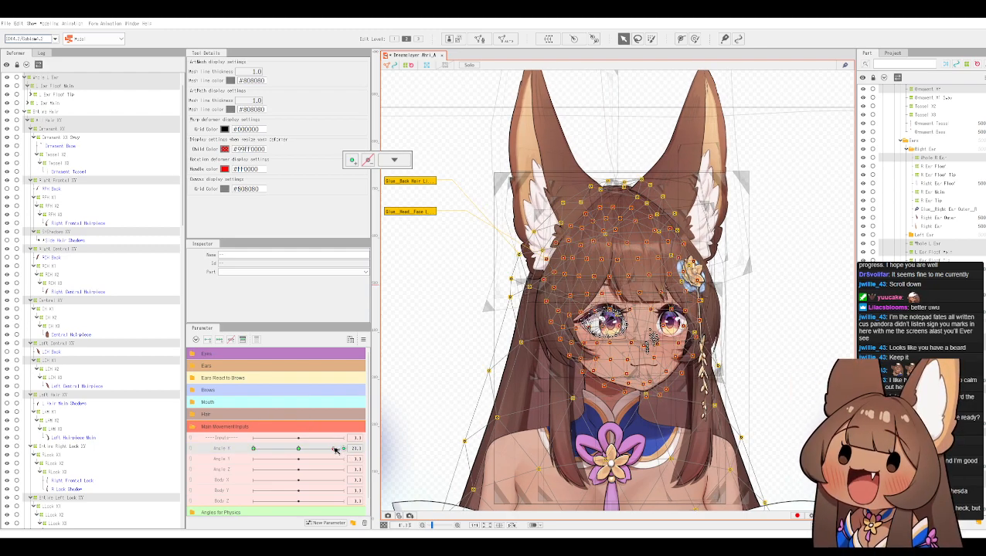
key(ctrl+t)
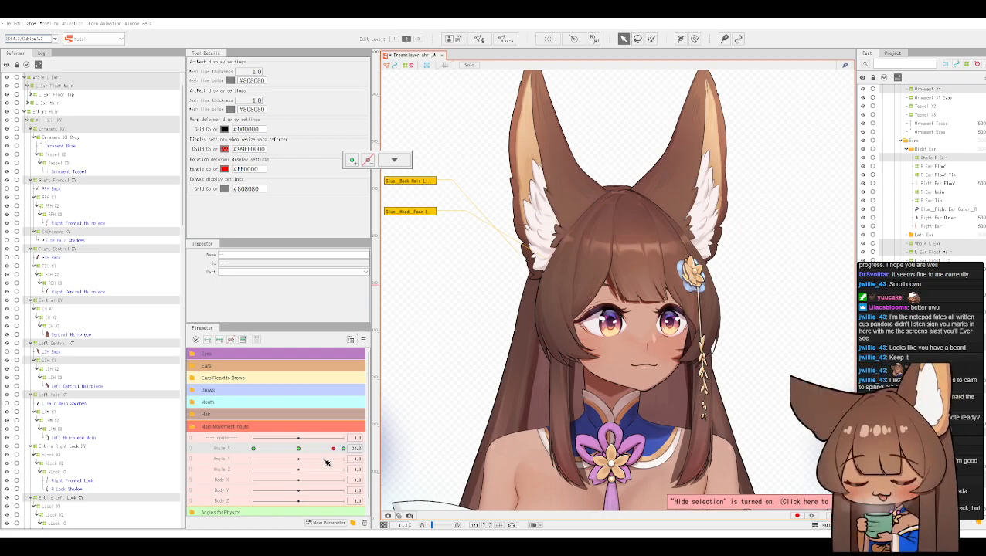
click(335, 440)
drag(337, 450, 222, 447)
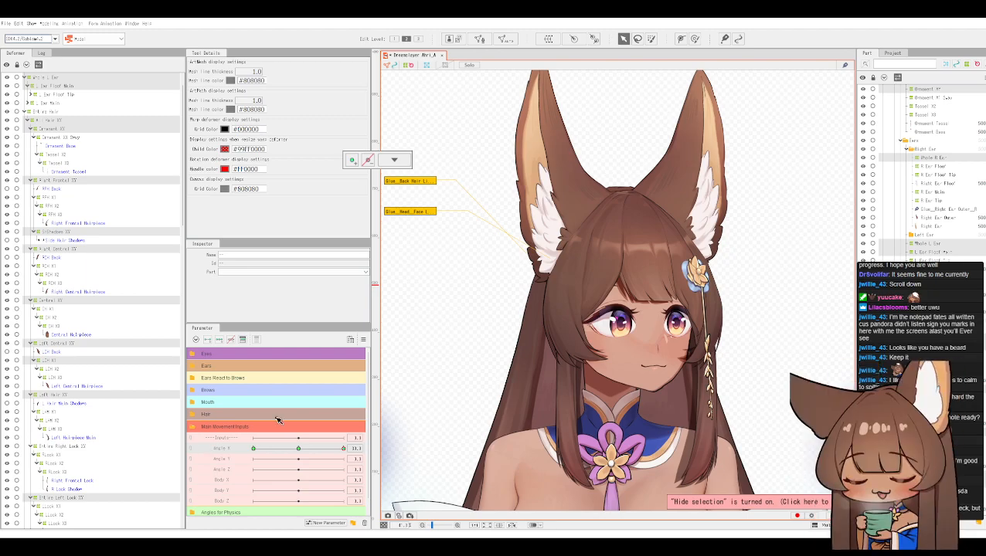
drag(344, 449, 210, 460)
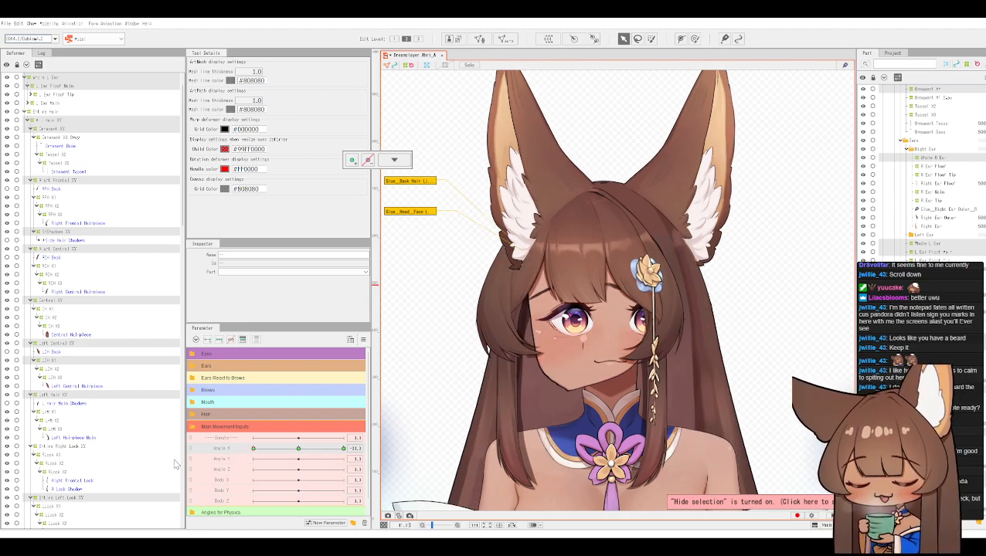
Step: Turn the head to the Angle X maximum and select the Right Frontal XY deformer
click(56, 137)
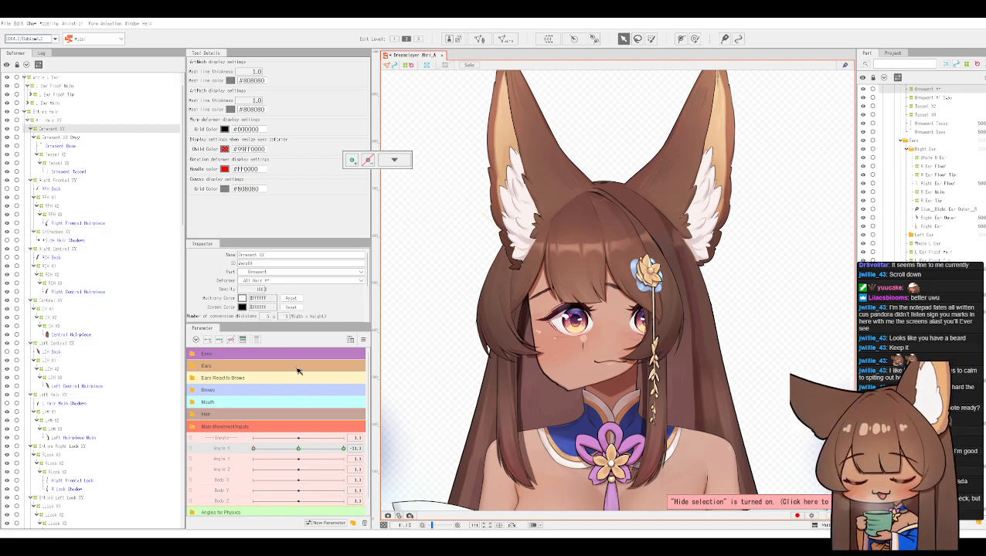
click(60, 181)
drag(255, 452, 409, 449)
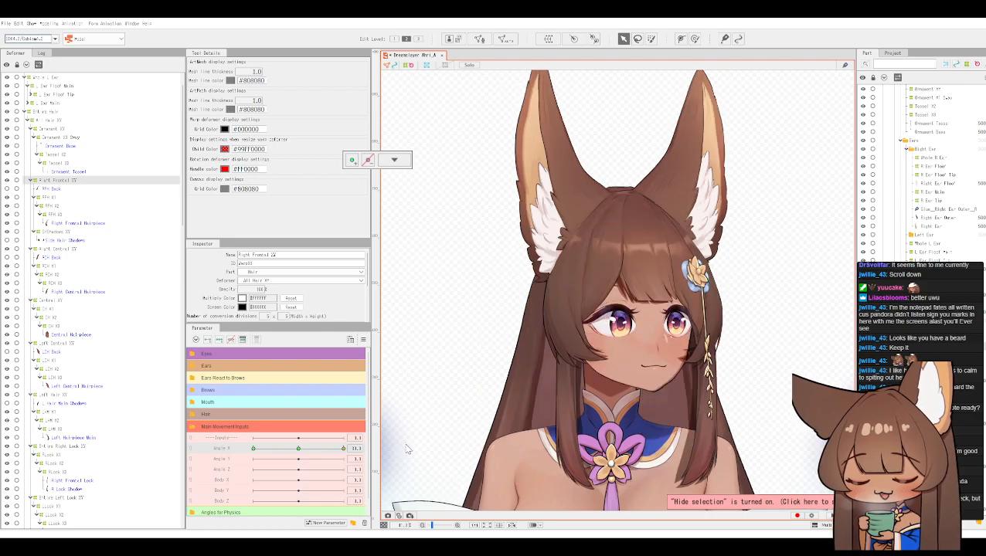
click(47, 198)
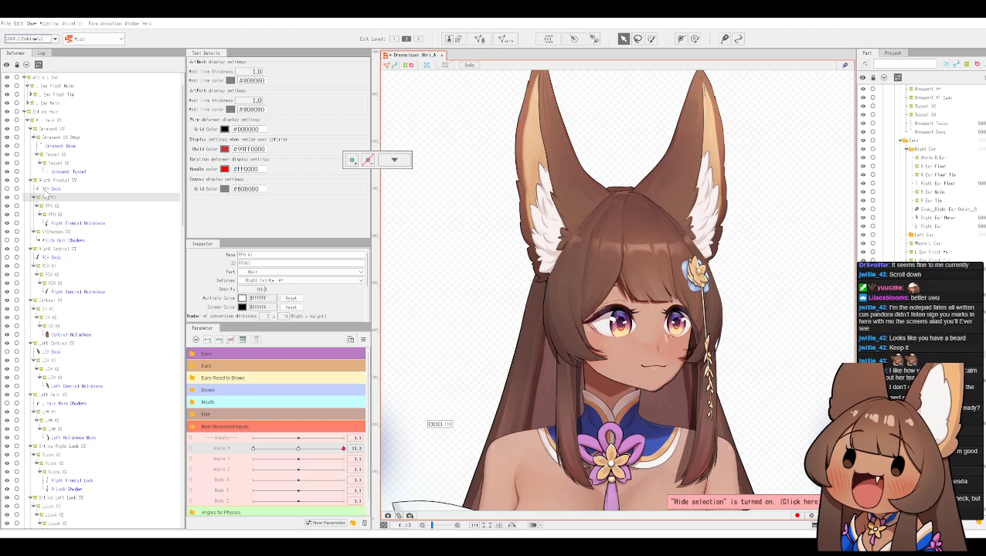
click(47, 180)
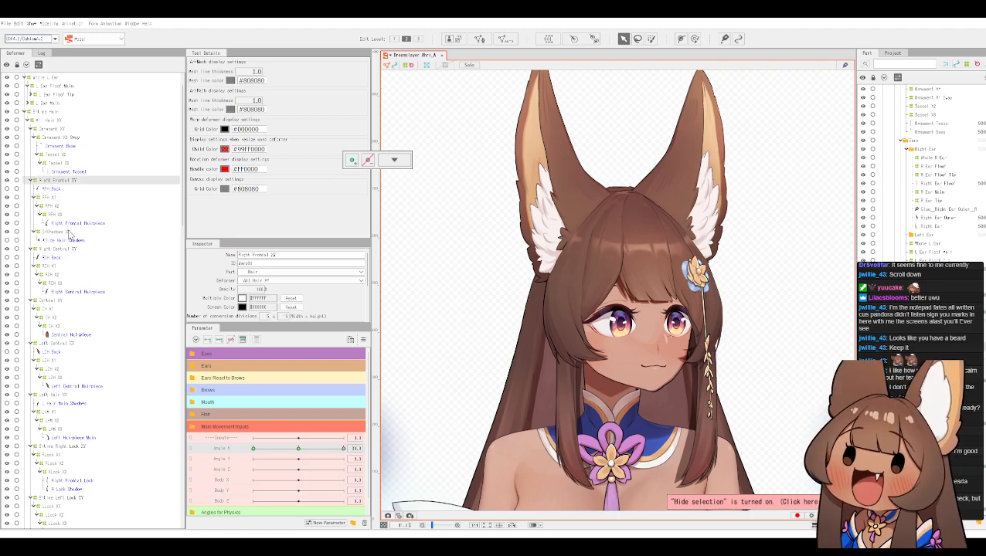
Step: Add the Right Central, Central, Left Central and Left Hair XY deformers to the selection, leaving out both lock deformers
click(65, 250)
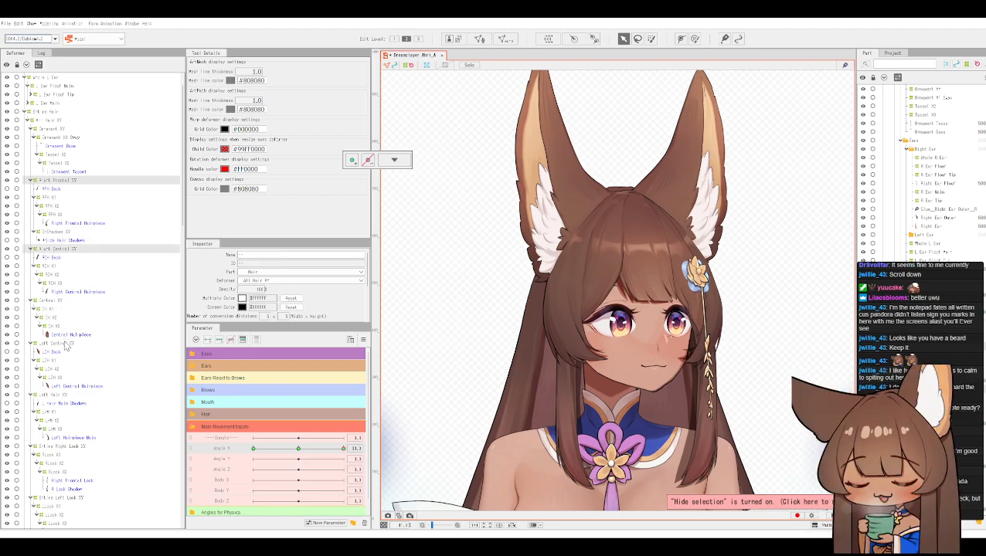
click(54, 303)
click(65, 345)
click(59, 398)
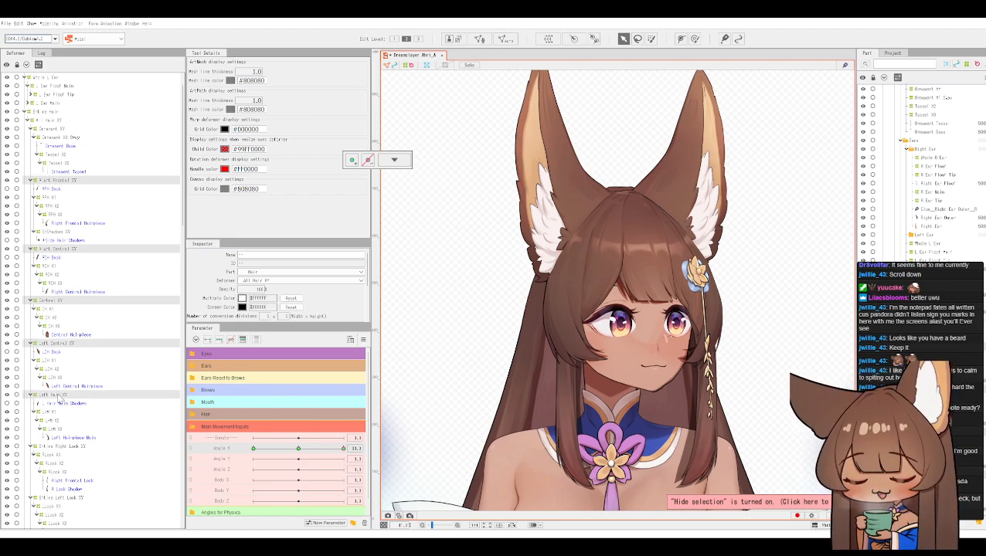
ctrl+click(55, 448)
ctrl+click(64, 498)
scroll(101, 358, down, 2)
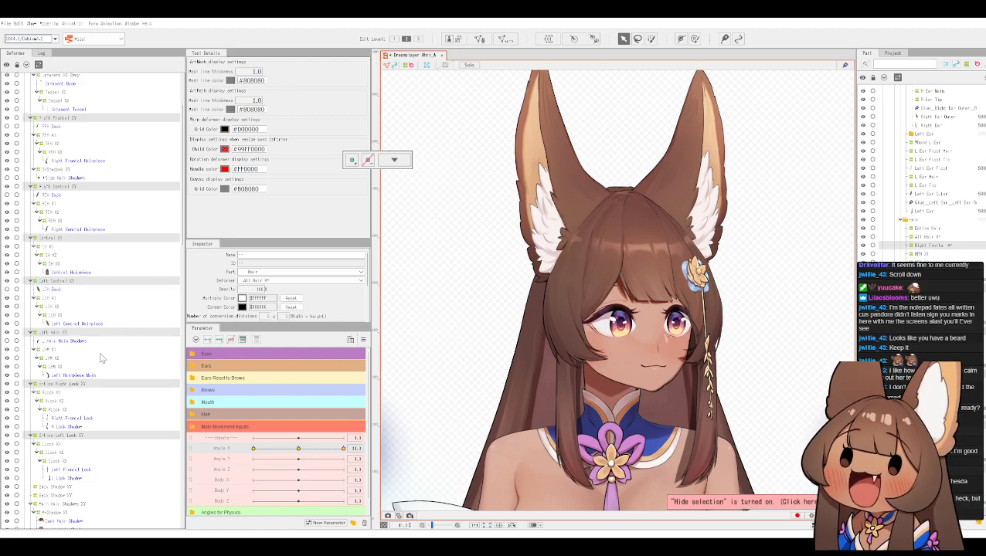
scroll(101, 358, down, 1)
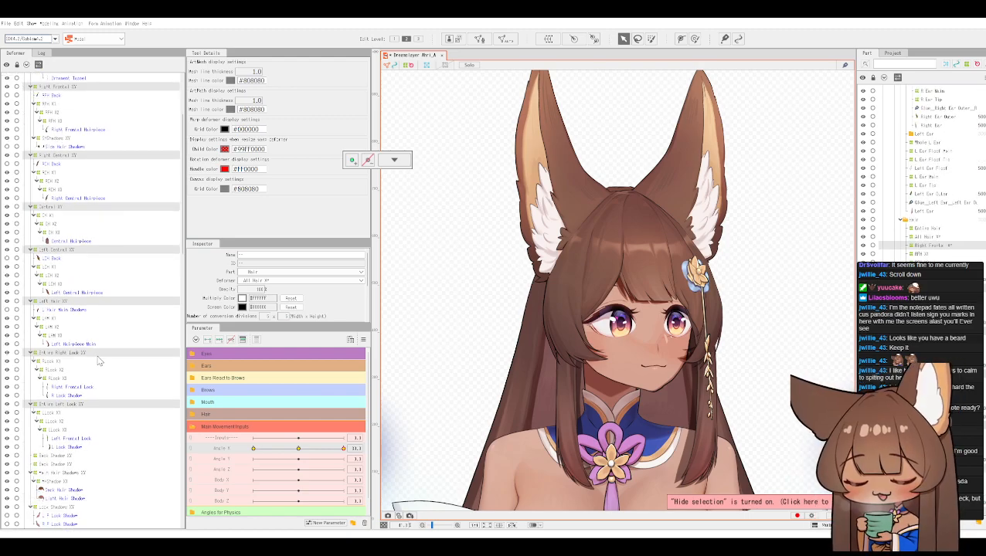
click(47, 473)
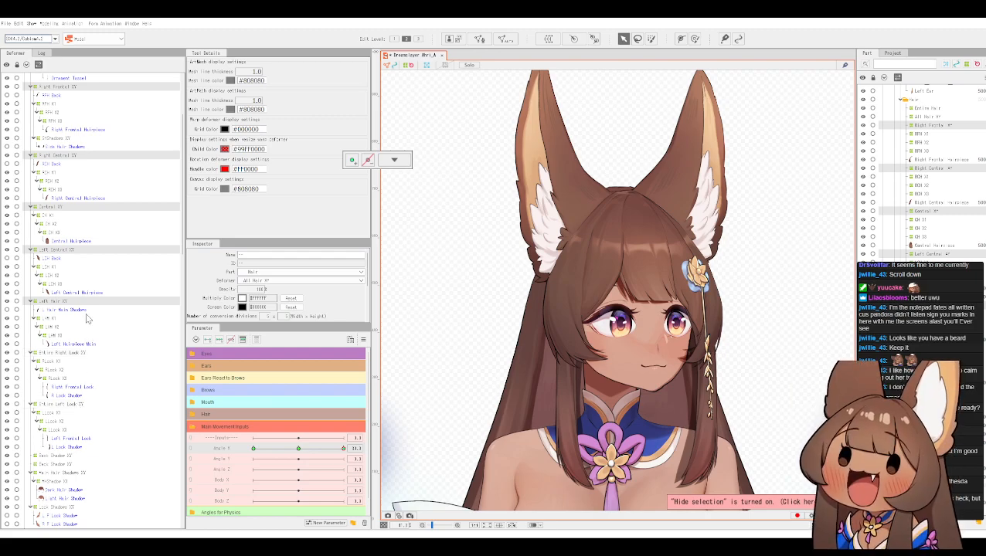
Step: Try to reflect the selected fringe deformers' Angle X motion from the maximum onto the minimum key, and undo it
scroll(143, 269, up, 1)
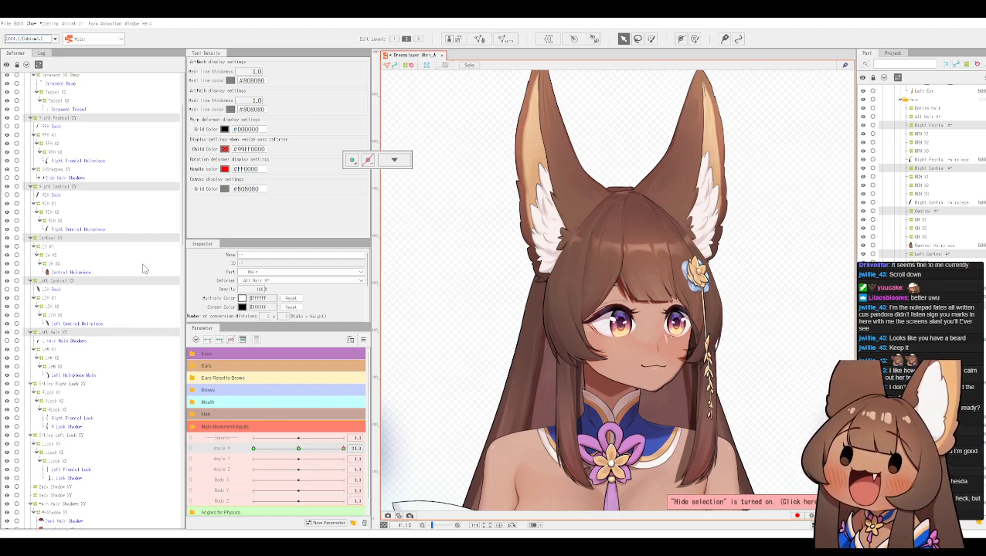
scroll(143, 268, up, 1)
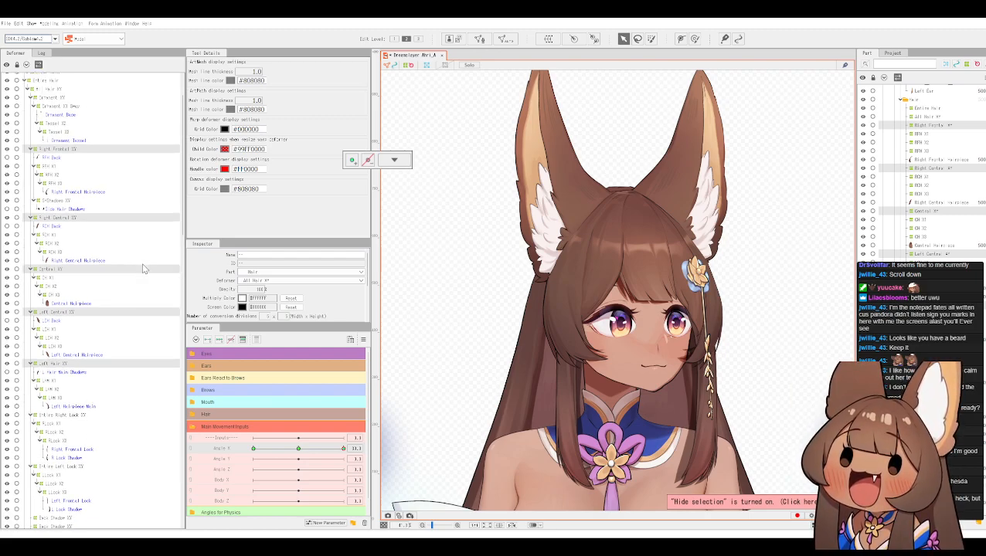
click(364, 340)
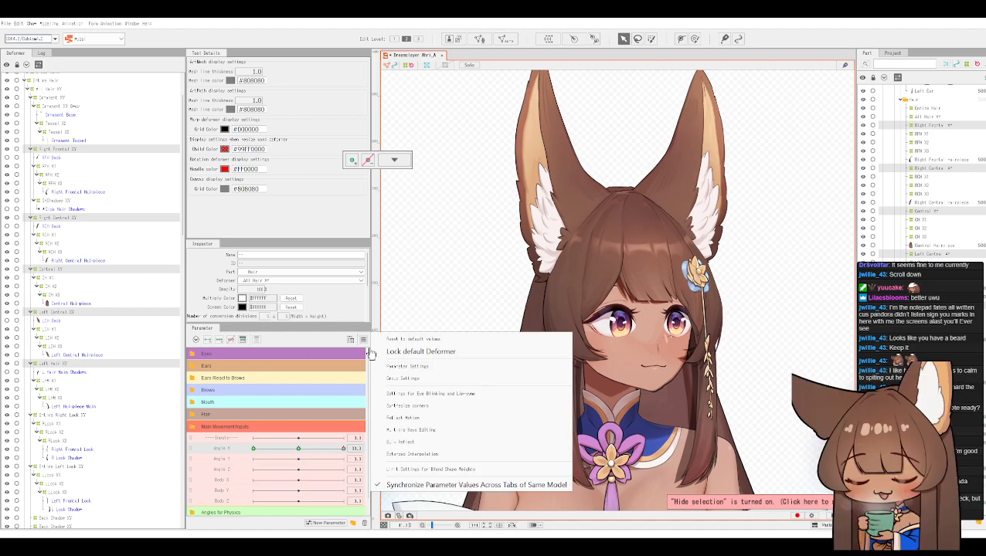
click(423, 418)
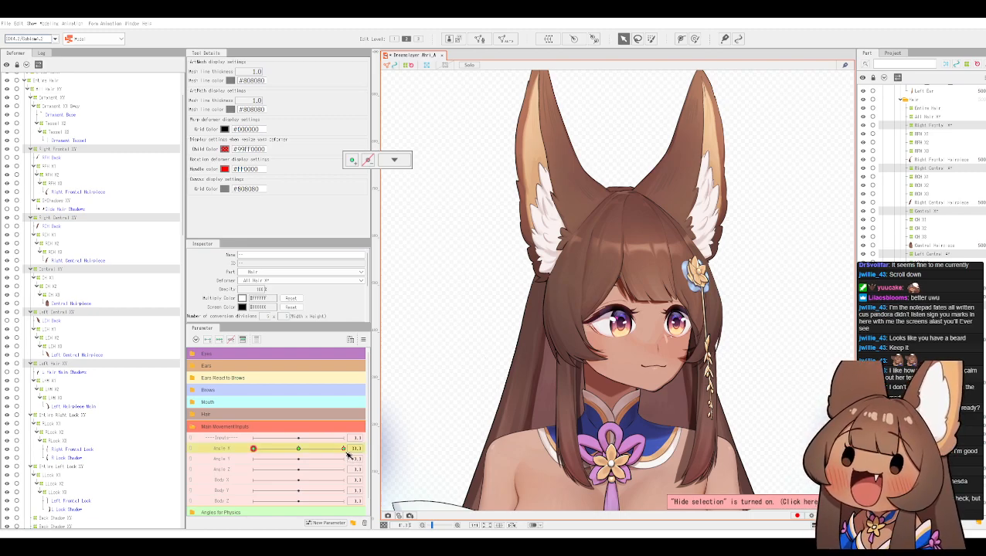
drag(344, 449, 214, 440)
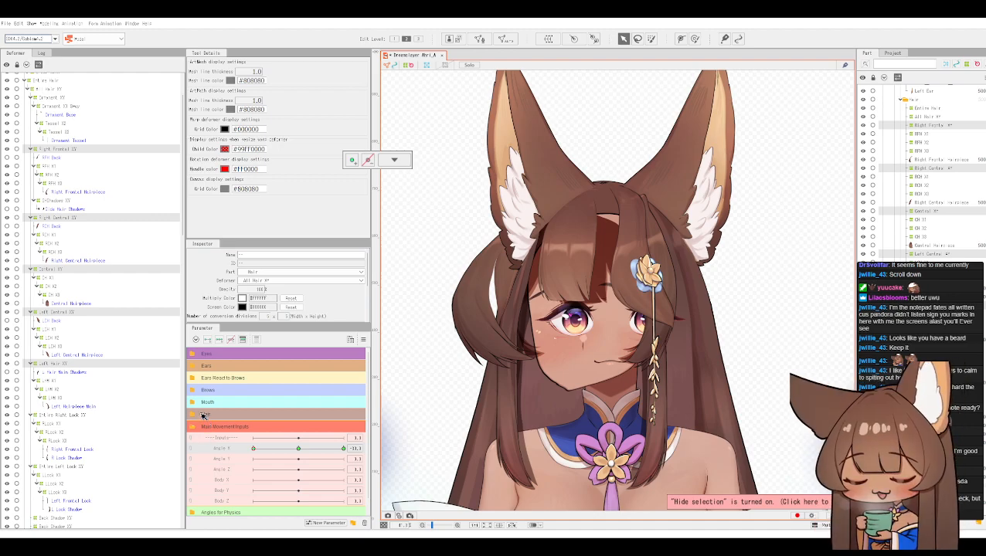
key(ctrl+z)
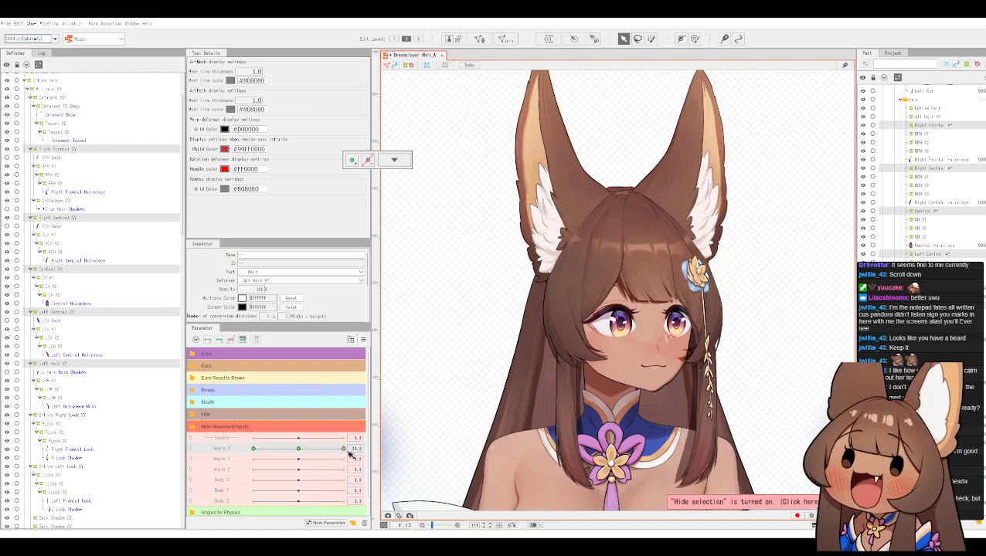
Step: Swing Angle X to its minimum to examine the hair, and reset Angle X to 0
drag(347, 451, 154, 442)
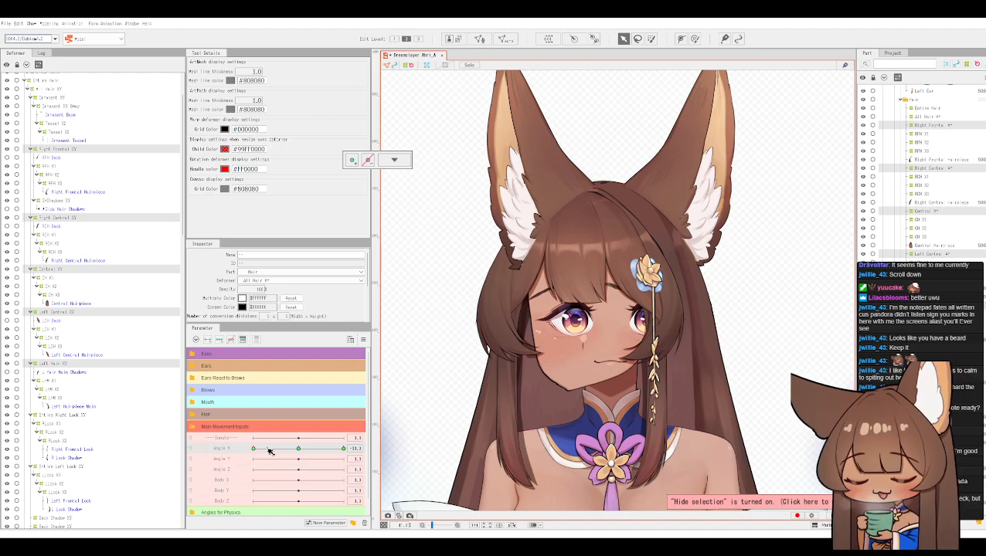
click(300, 449)
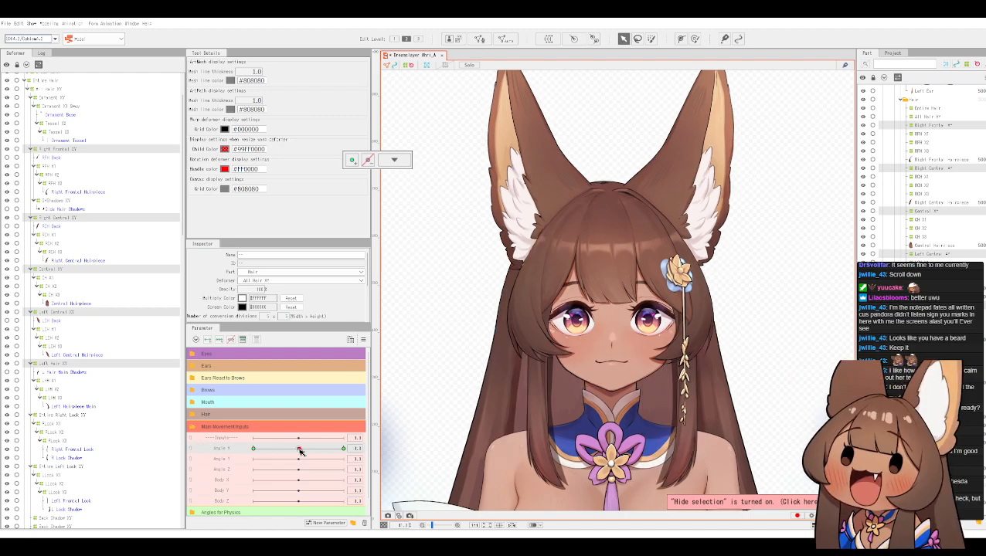
click(355, 448)
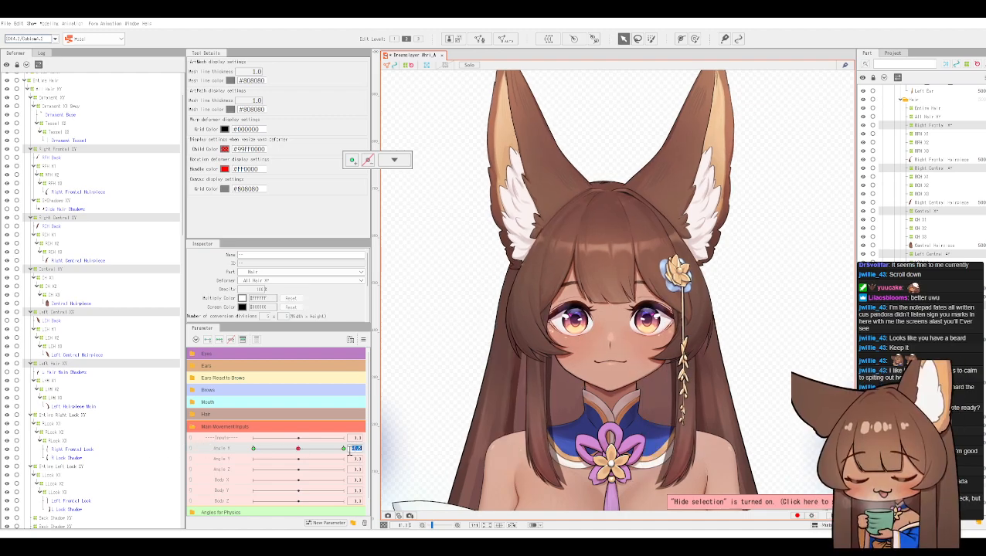
text(0)
key(Return)
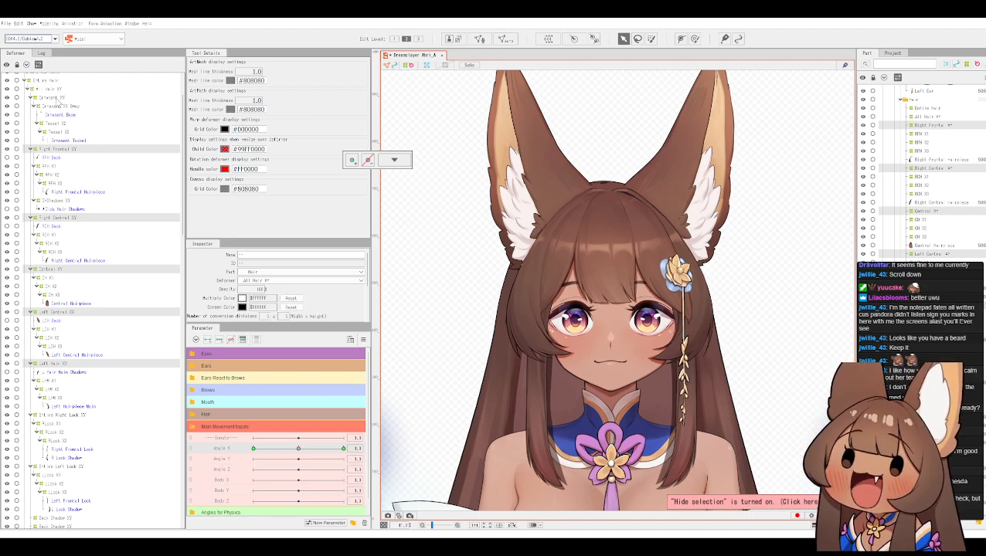
Step: Reflect the Mouth Angle XY deformer's motion from the Angle X maximum onto the minimum key
scroll(74, 109, up, 3)
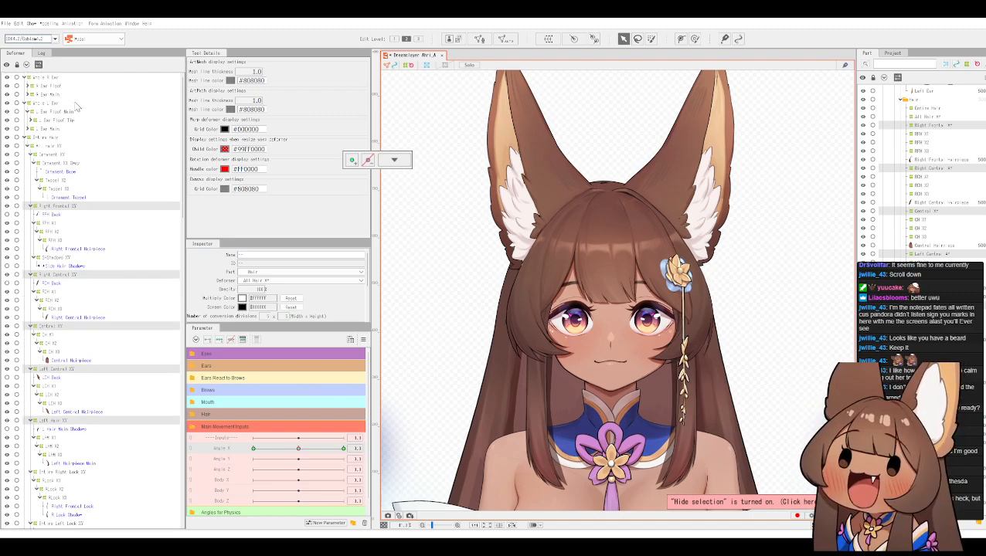
scroll(79, 122, down, 3)
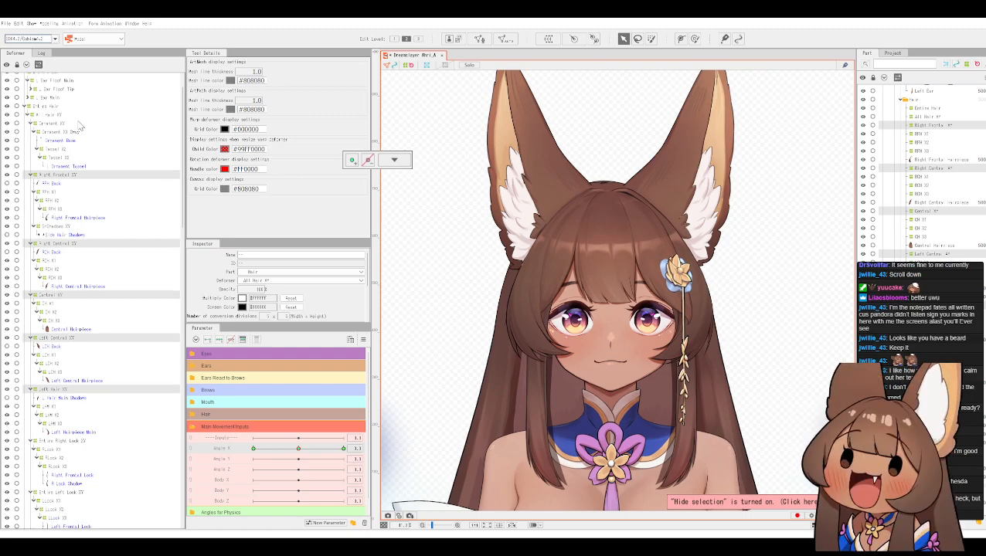
scroll(80, 130, down, 6)
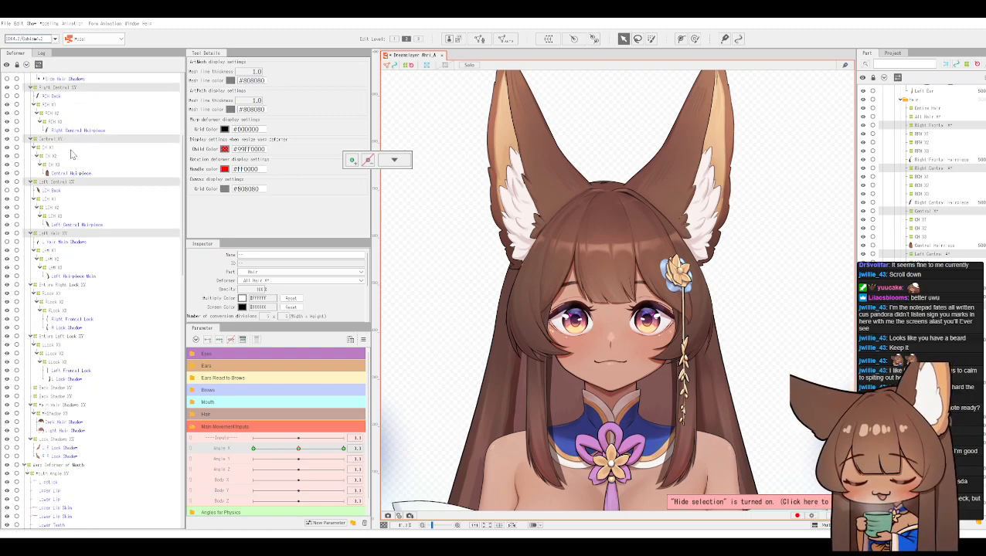
scroll(78, 332, down, 4)
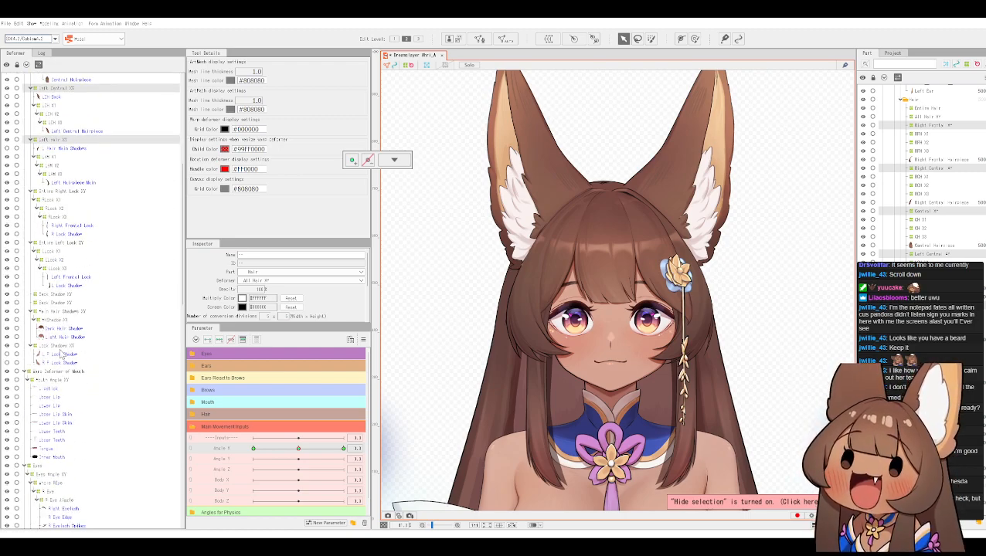
scroll(61, 354, down, 1)
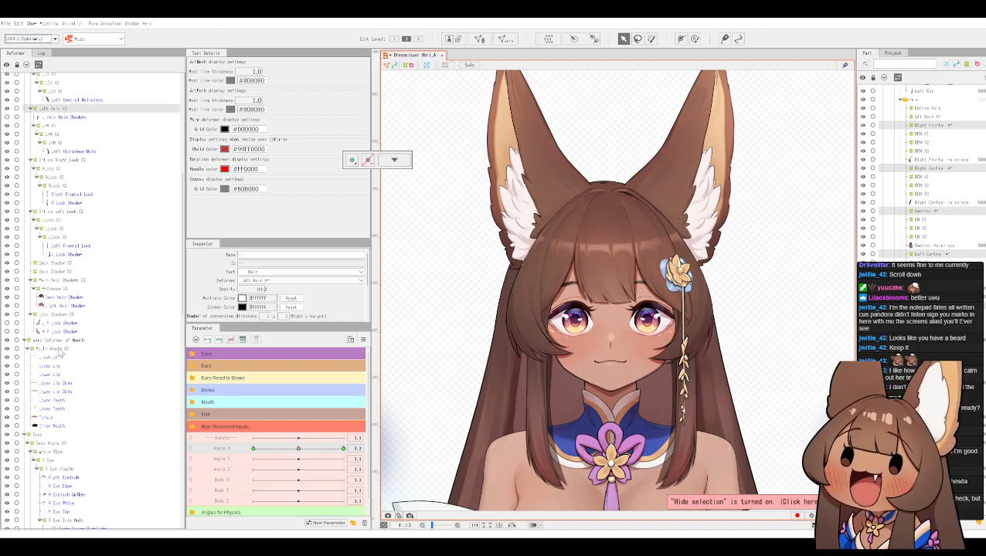
click(59, 350)
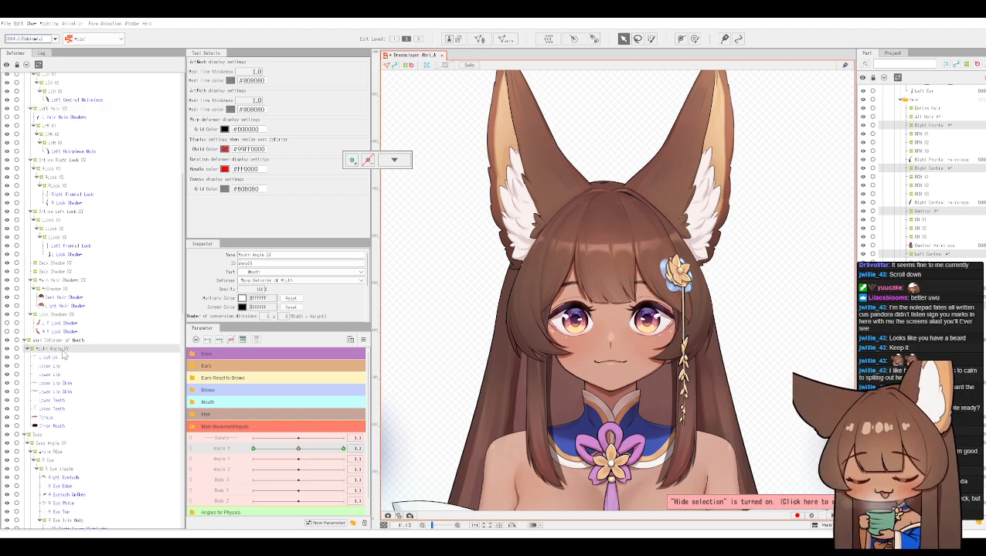
drag(298, 450, 399, 456)
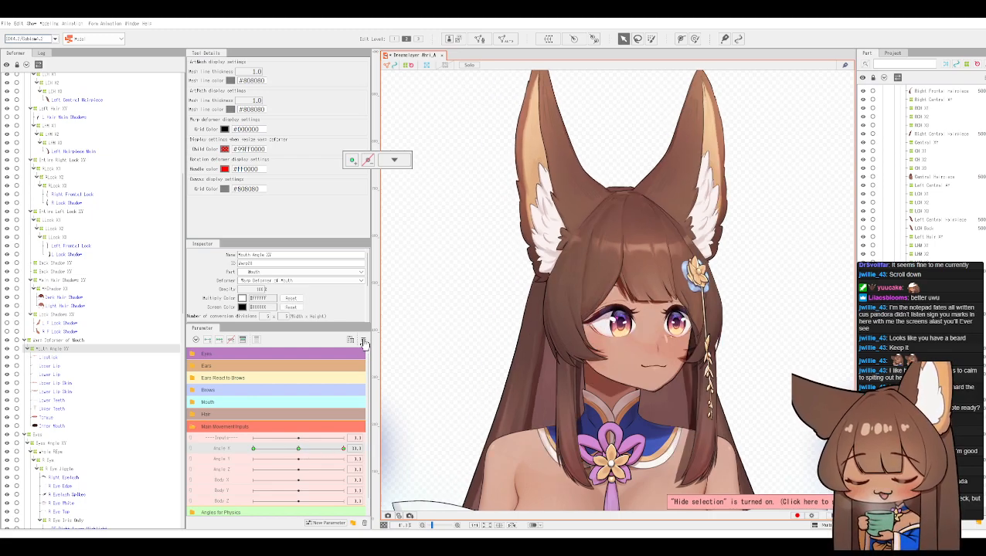
click(364, 341)
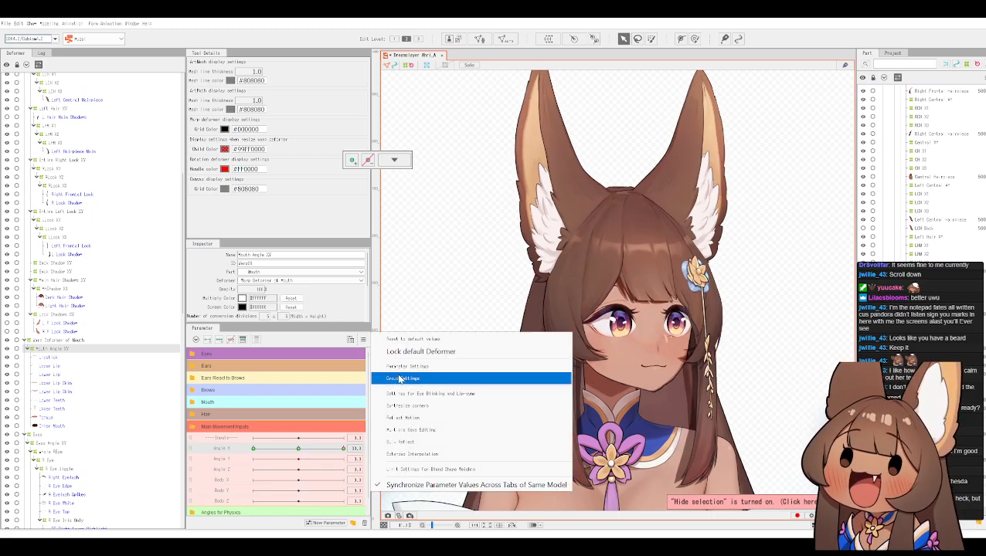
click(426, 416)
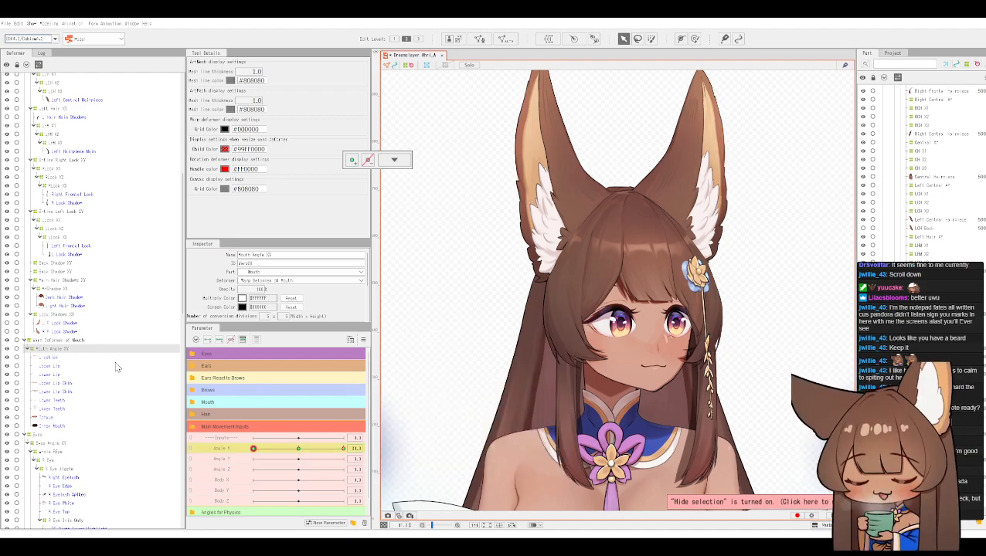
Step: Reflect the Eyes Angle XY deformer's motion from the Angle X maximum onto the minimum key
scroll(120, 367, down, 1)
scroll(65, 416, down, 1)
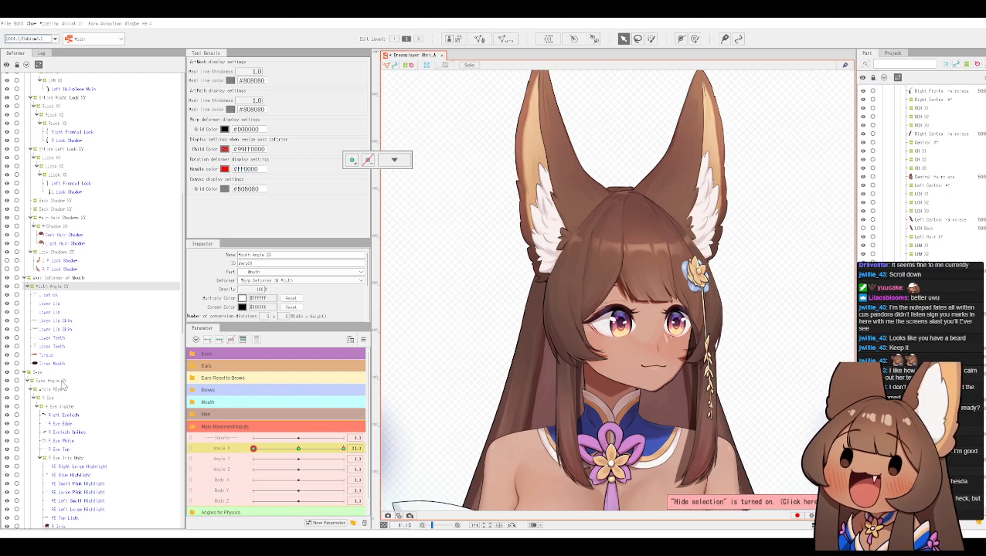
click(62, 383)
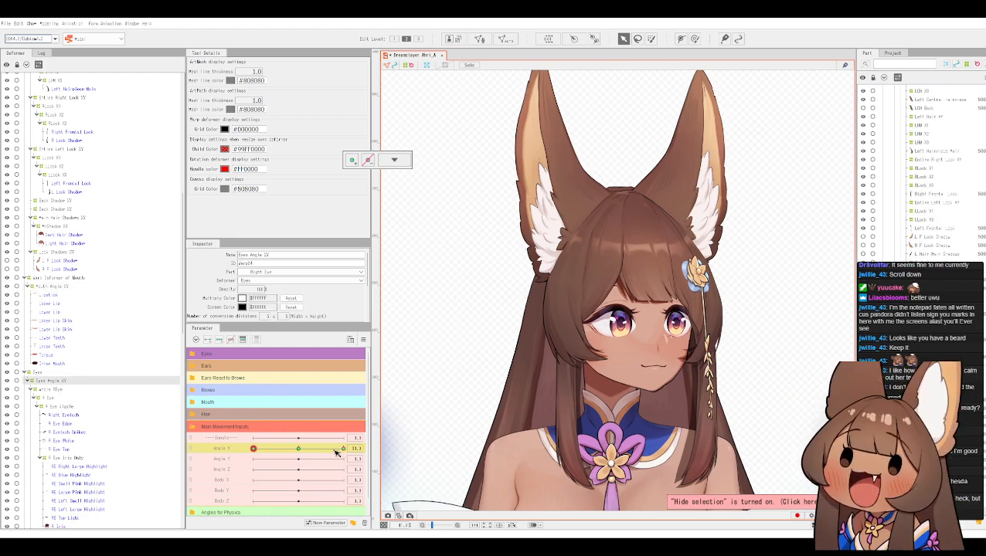
click(363, 340)
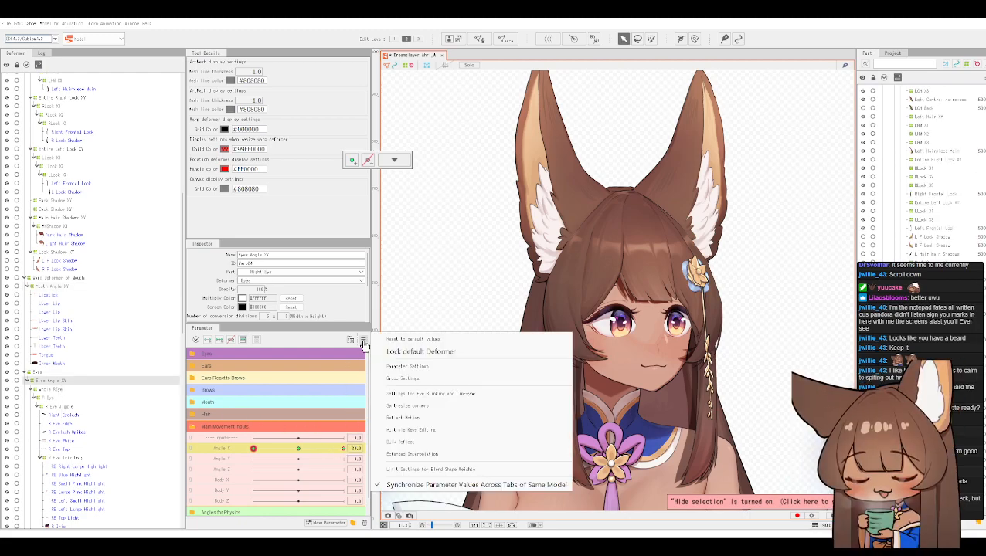
click(430, 418)
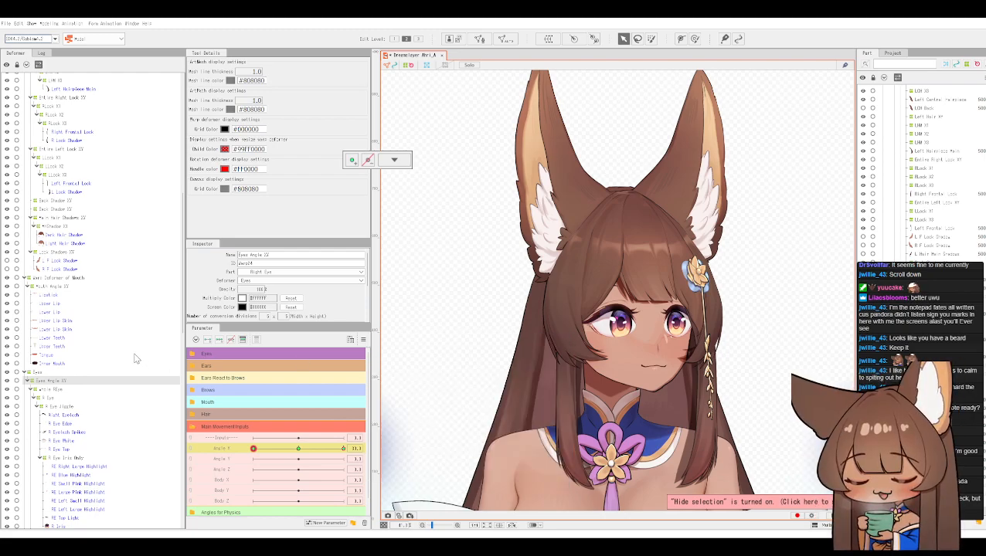
Step: Reflect the Eyebrows XY deformer's motion from the Angle X maximum onto the minimum key
scroll(135, 357, down, 5)
scroll(117, 378, down, 4)
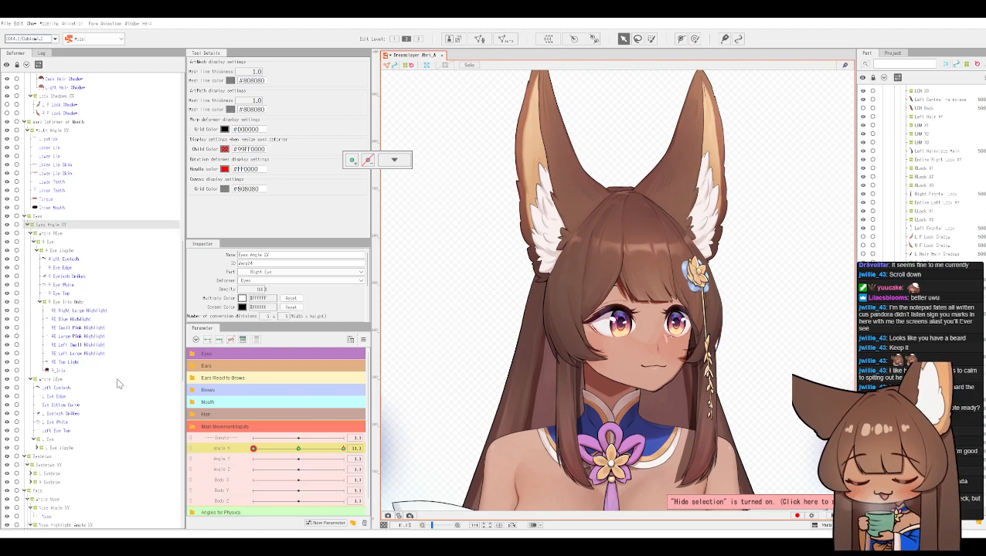
click(61, 404)
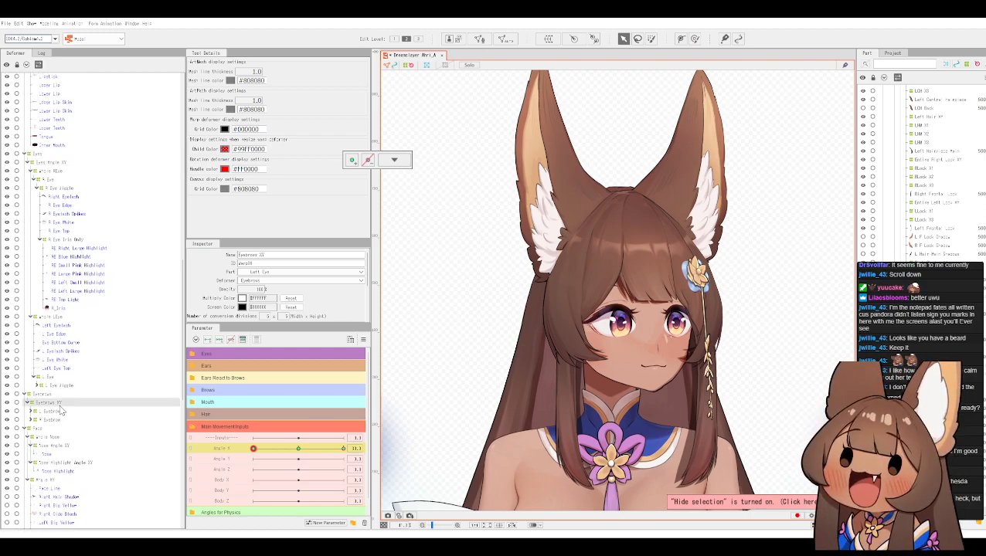
click(363, 342)
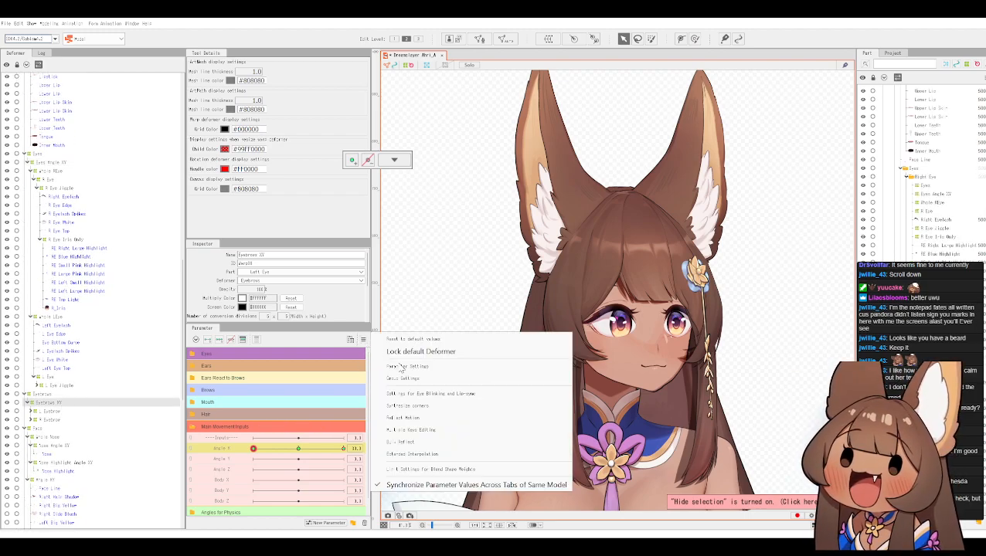
click(422, 418)
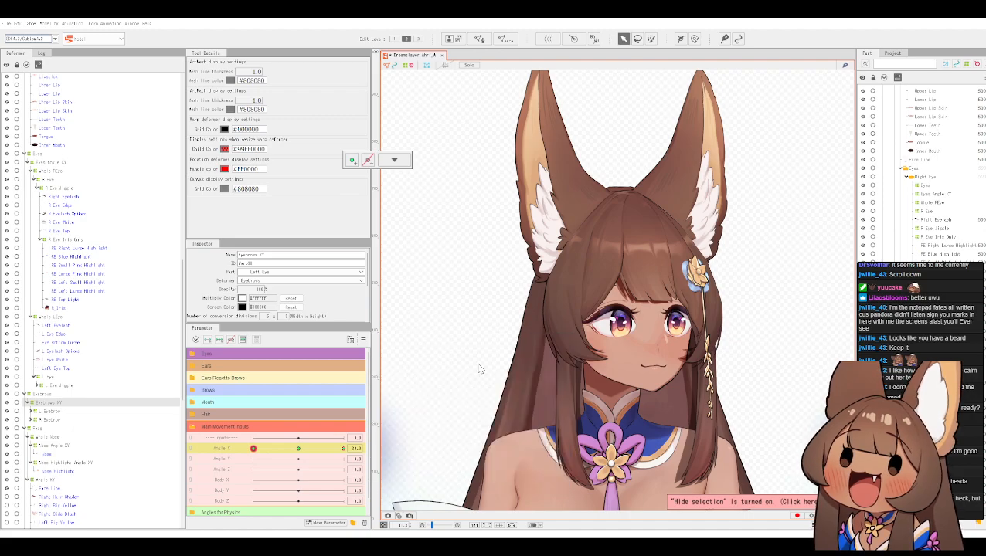
Step: Reflect the Nose Angle XY deformer's motion from the Angle X maximum onto the minimum key
click(59, 437)
click(61, 447)
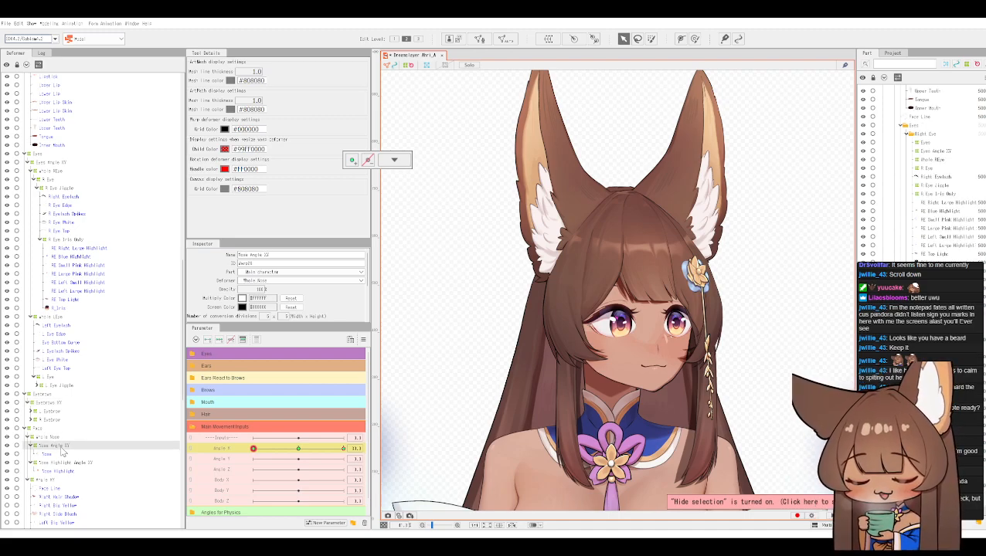
click(362, 341)
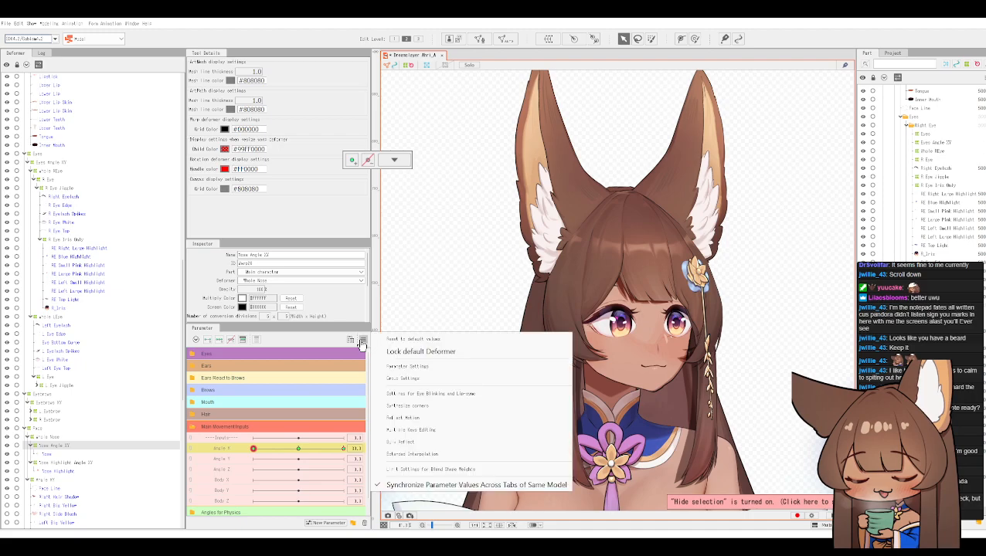
click(405, 419)
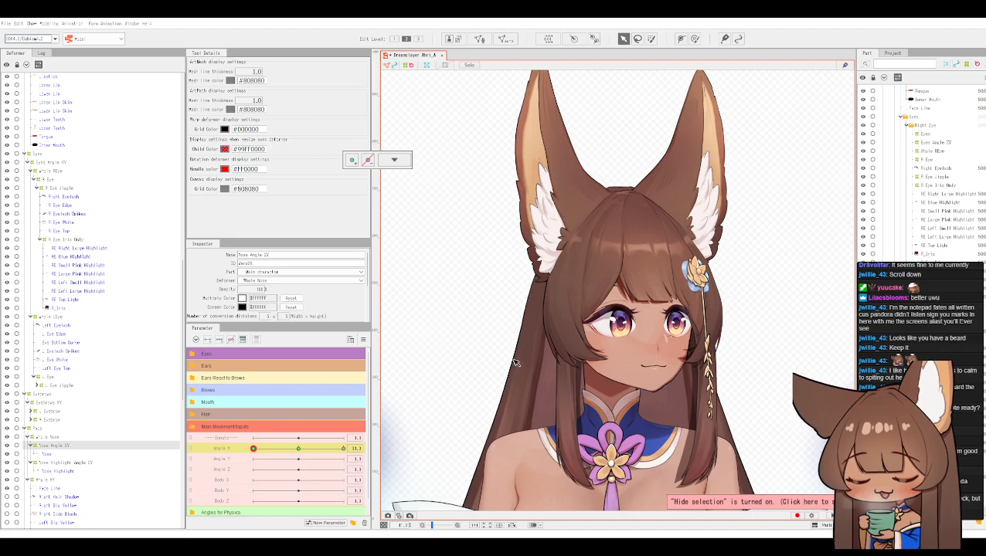
Step: Reflect the Whole Nose deformer's motion from the Angle X maximum onto the minimum key
click(67, 437)
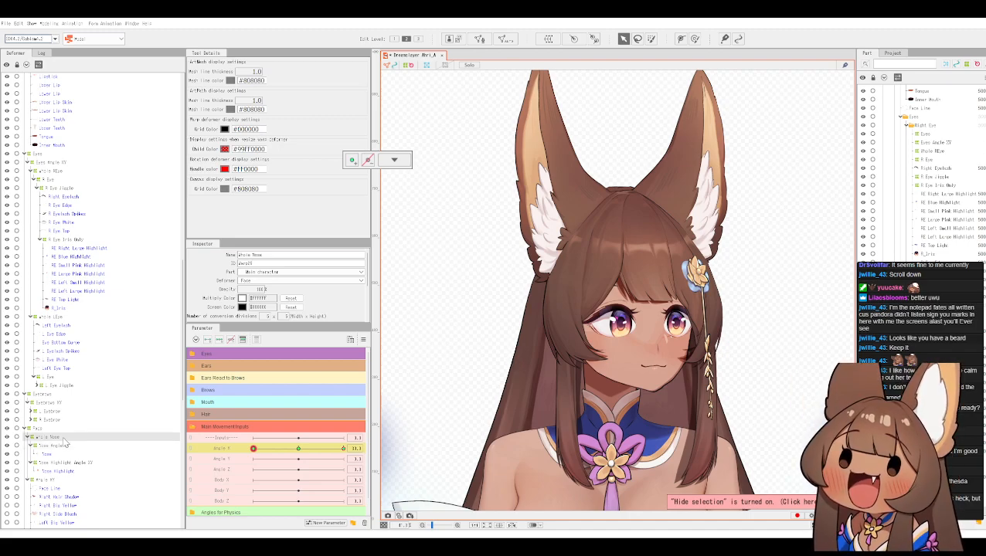
click(363, 342)
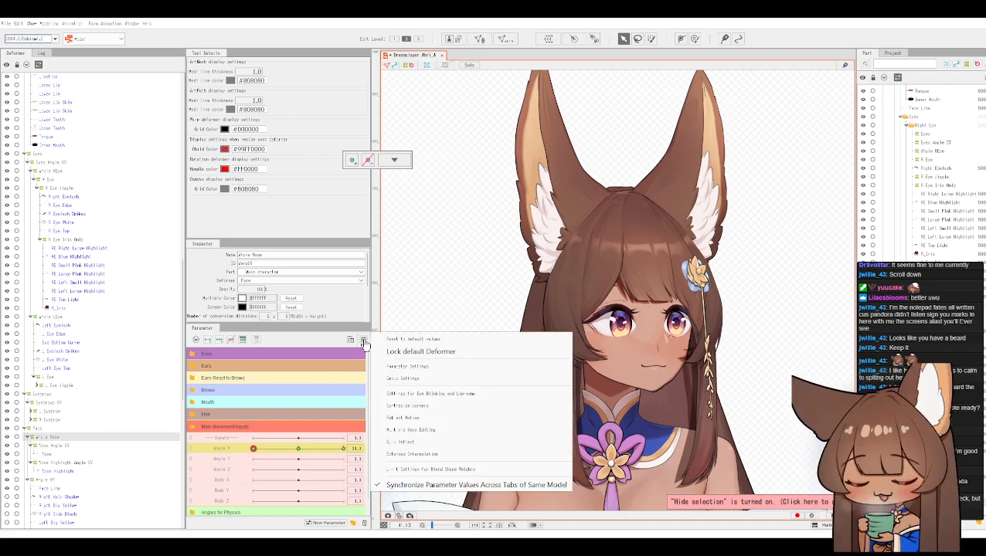
click(422, 419)
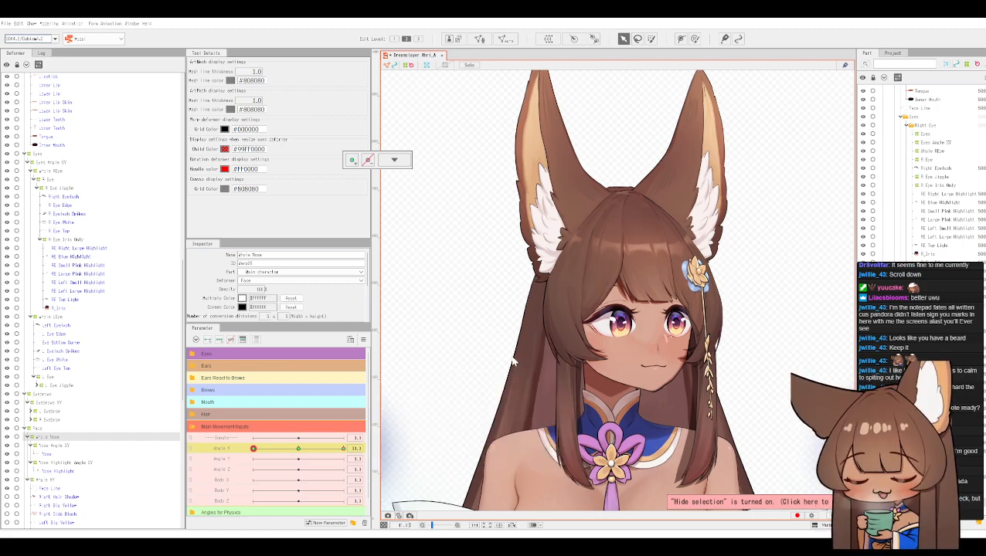
Step: Reflect the motion of the Angle XY deformer under Face from the Angle X maximum onto the minimum key
scroll(137, 335, down, 3)
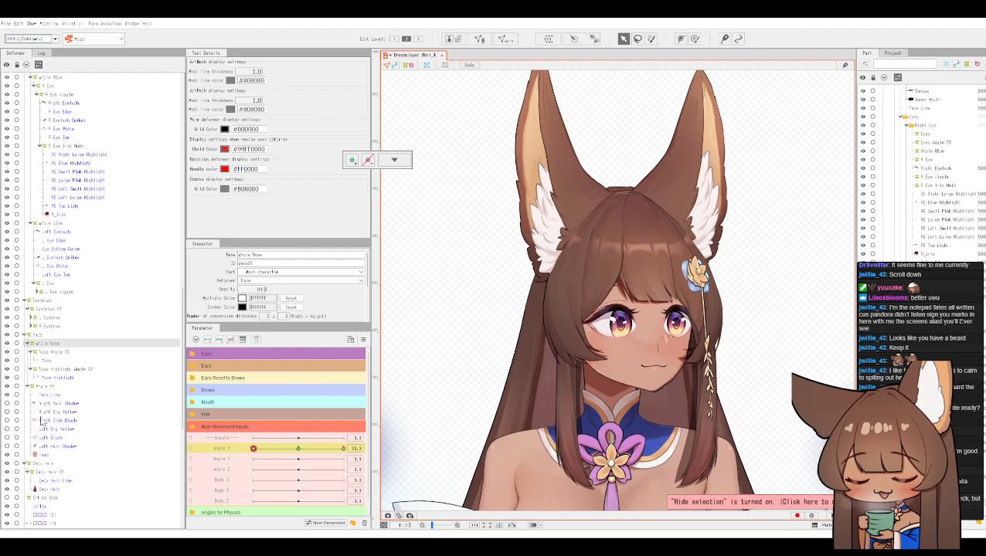
click(44, 420)
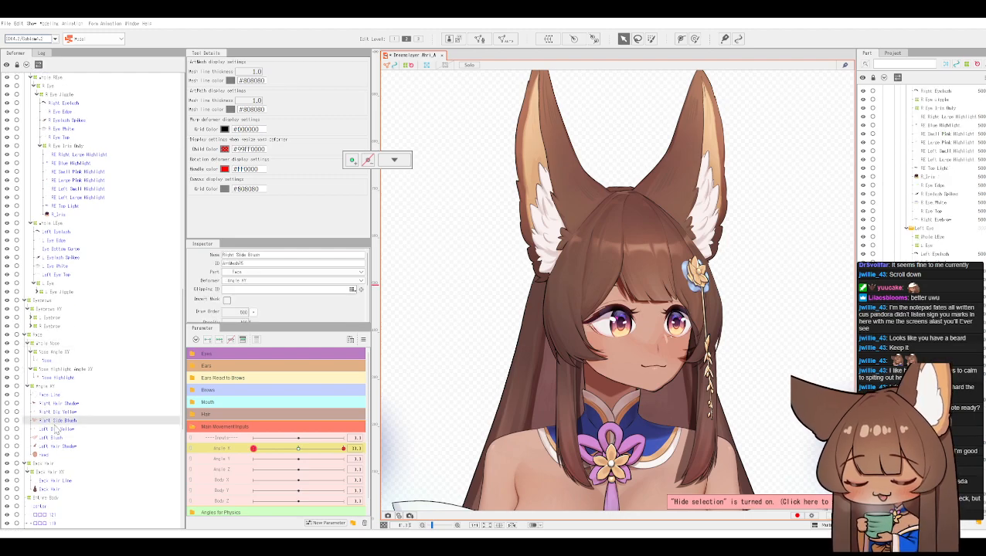
click(49, 386)
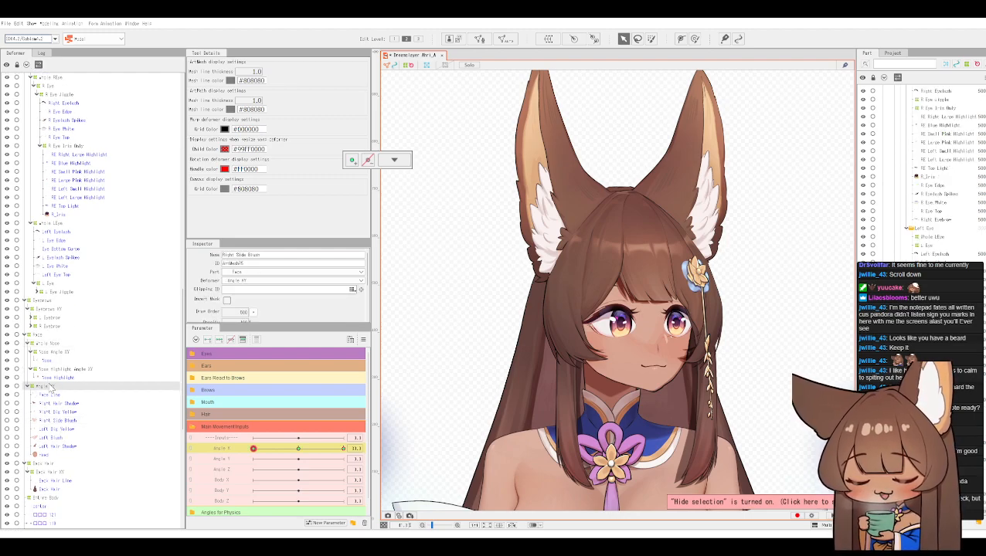
click(362, 341)
click(442, 420)
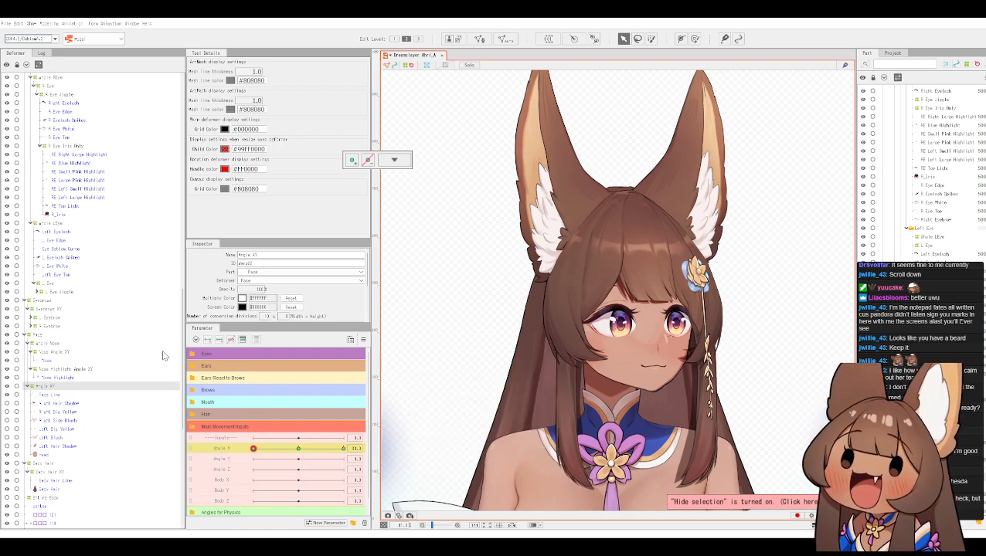
Step: Reflect the Face deformer's motion onto the Angle X minimum key, and swing Angle X to its minimum and back to check the turn
click(33, 337)
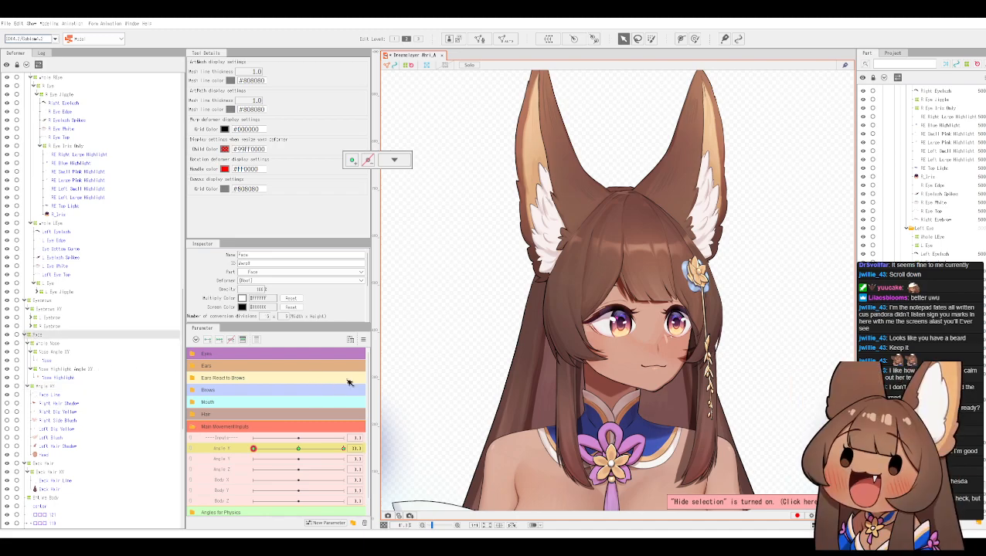
click(362, 342)
click(407, 418)
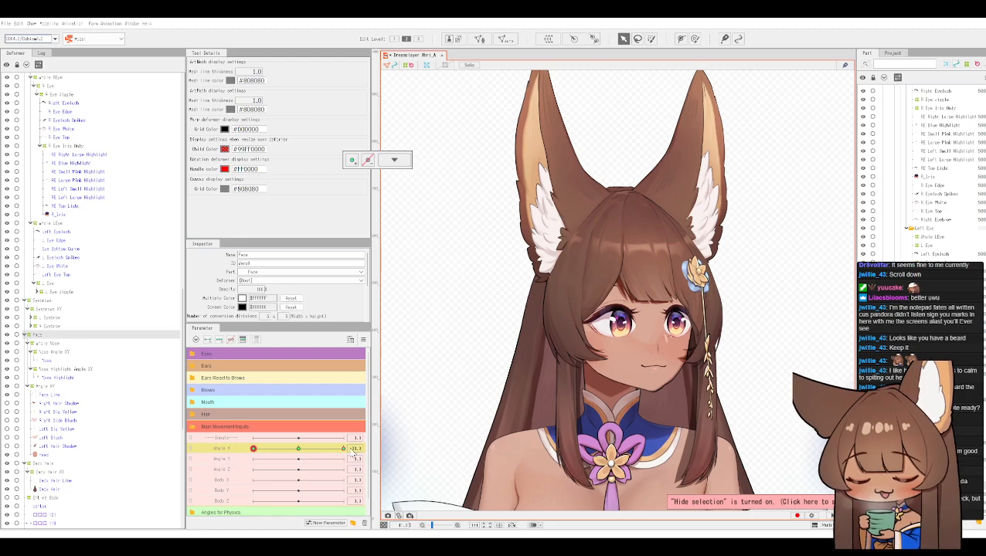
drag(338, 450, 245, 459)
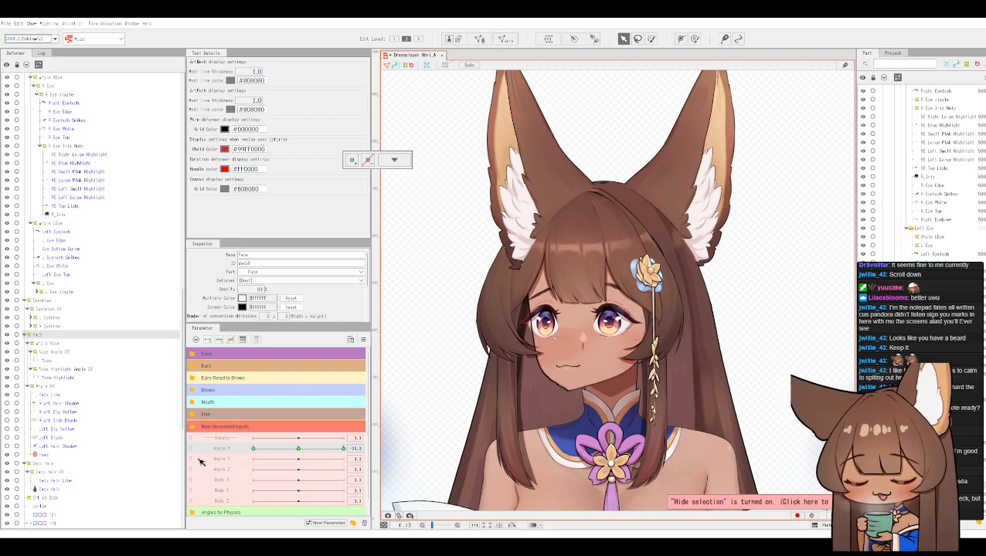
drag(229, 465, 409, 448)
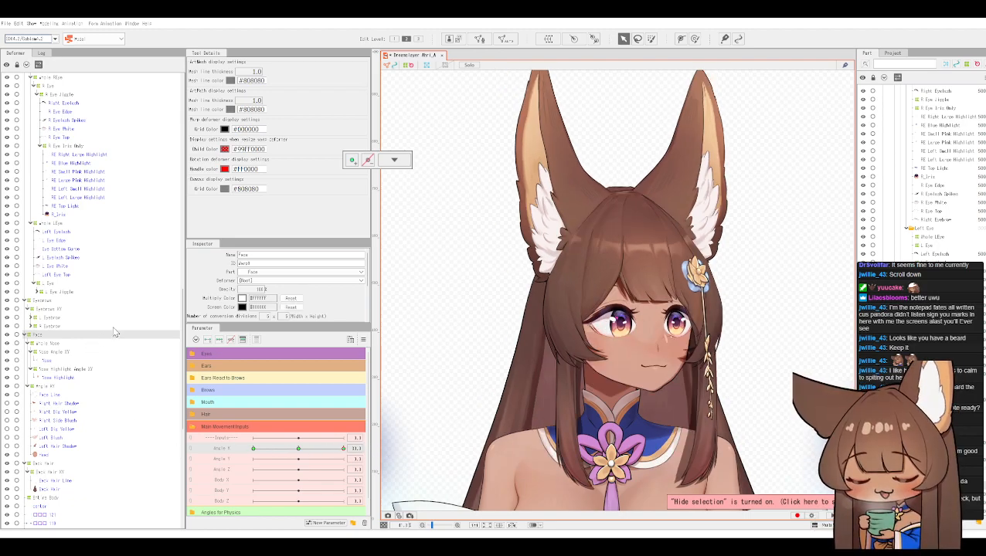
Step: Reflect the Back Hair XY deformer's motion onto the Angle X minimum key, and move Angle X to check the head turn
scroll(104, 340, down, 3)
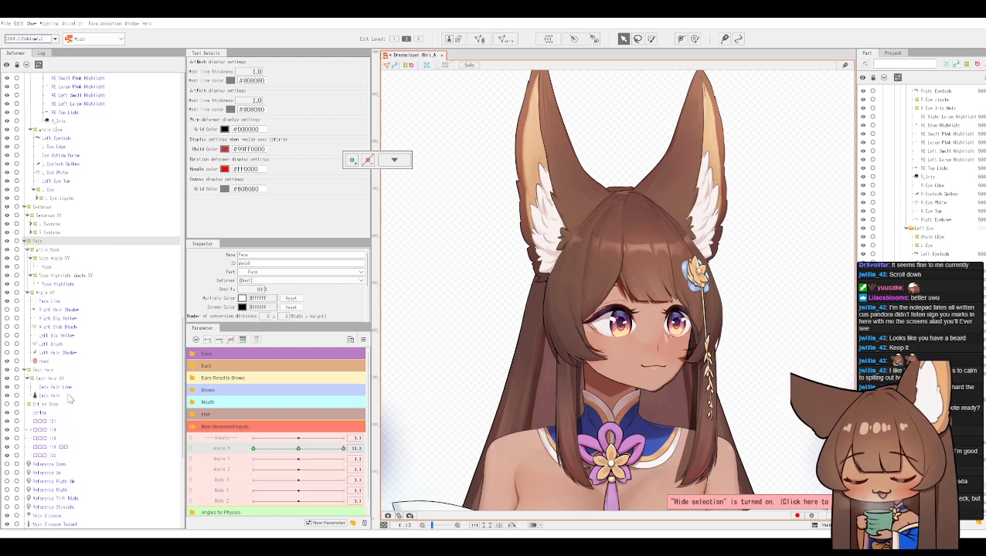
click(60, 380)
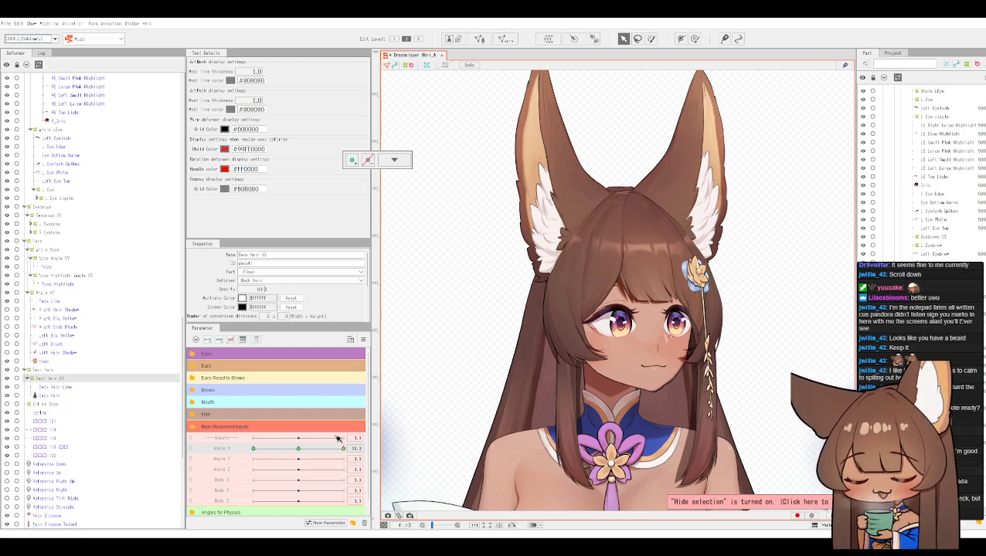
click(363, 340)
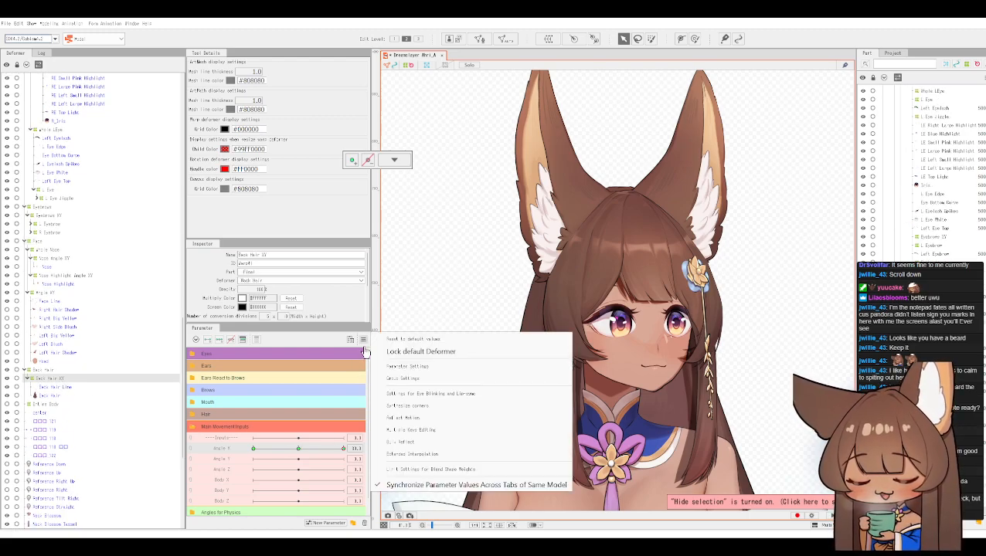
click(424, 419)
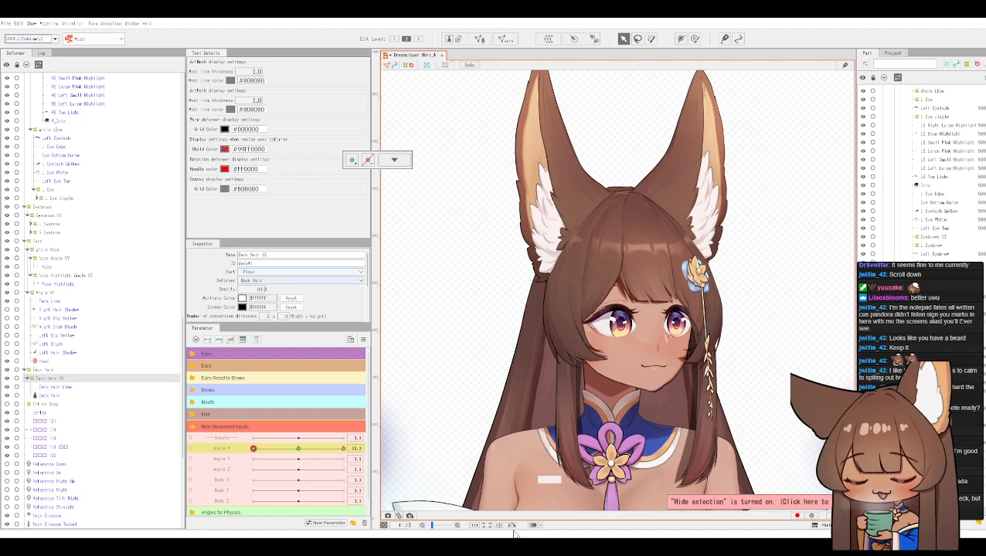
drag(344, 449, 194, 449)
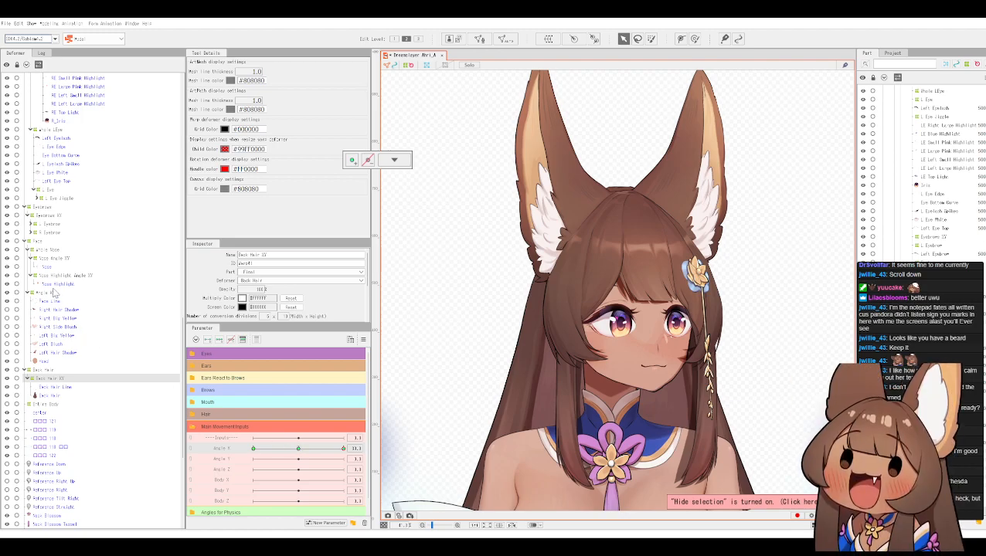
Step: Apply the motion reflection to the Whole Nose deformer again with Angle X at its maximum
click(49, 250)
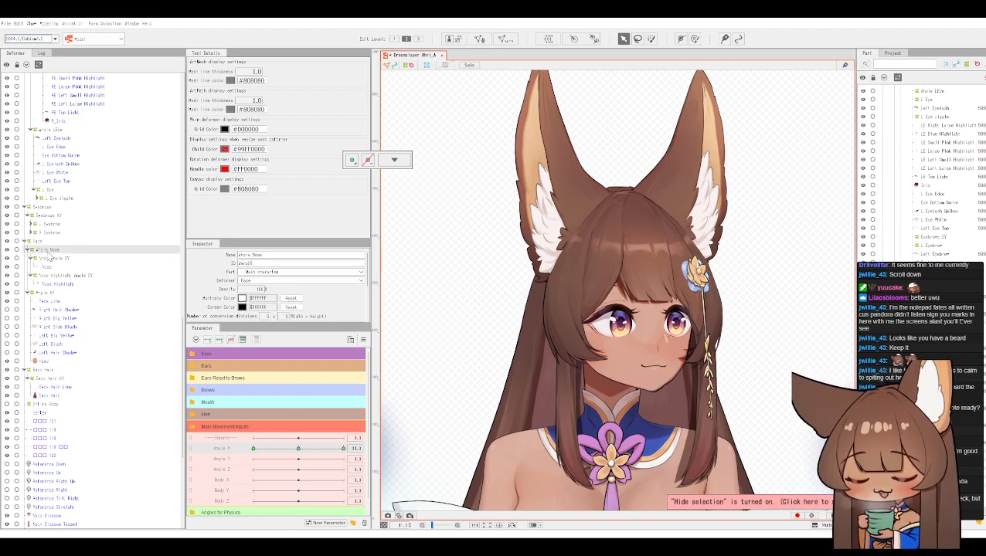
click(363, 340)
click(424, 419)
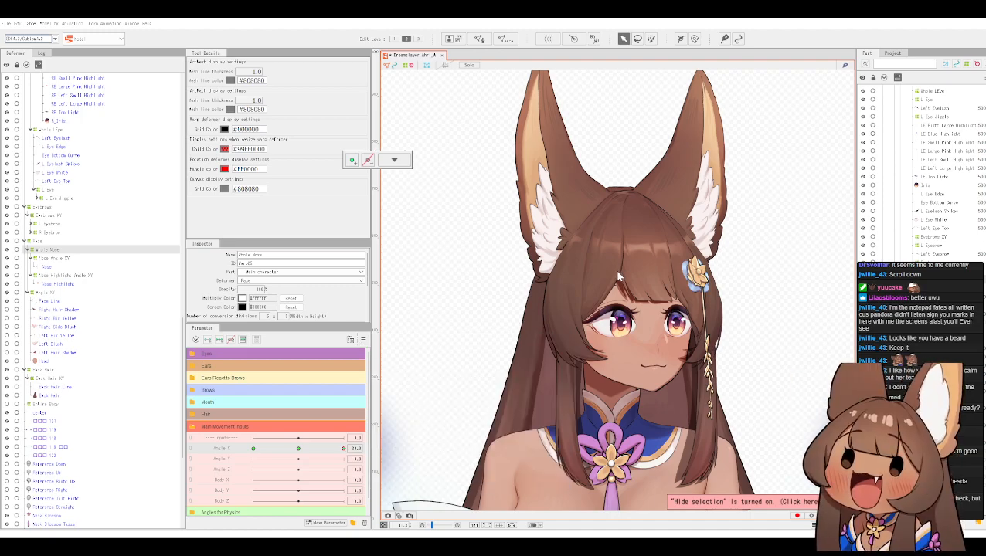
Step: Reflect the Angle X motion of the Face, Whole Nose and Nose Angle XY deformers together onto the minimum key
click(37, 241)
ctrl+click(47, 251)
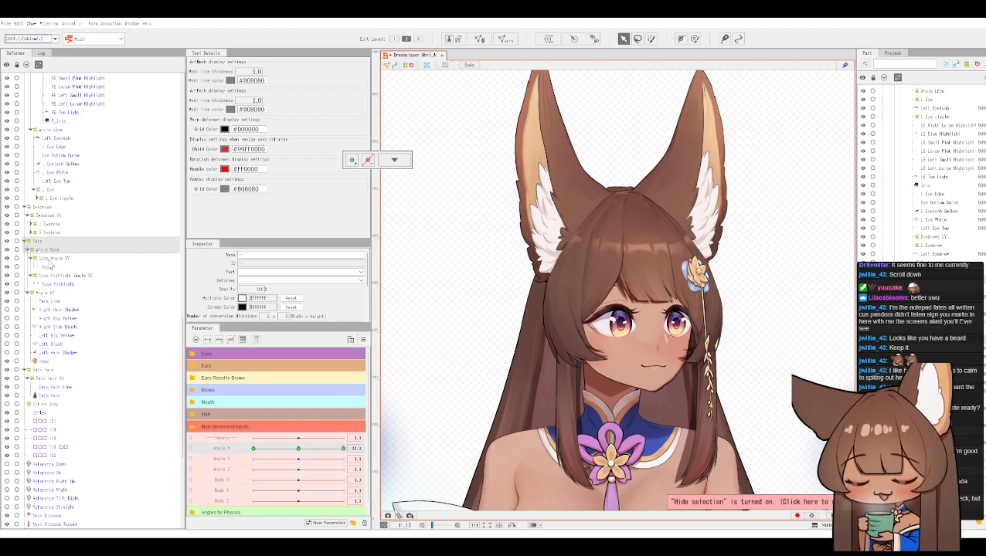
ctrl+click(49, 260)
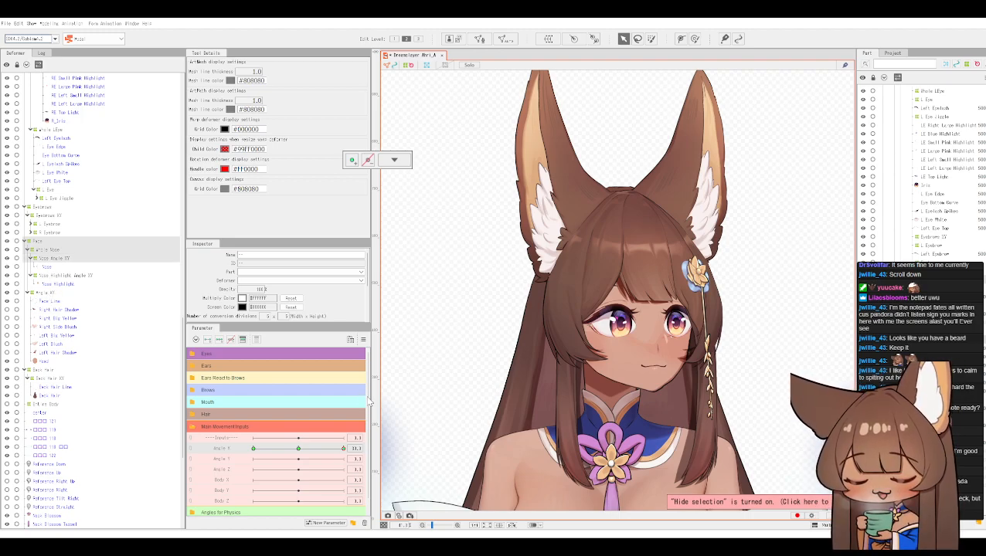
click(362, 343)
click(417, 418)
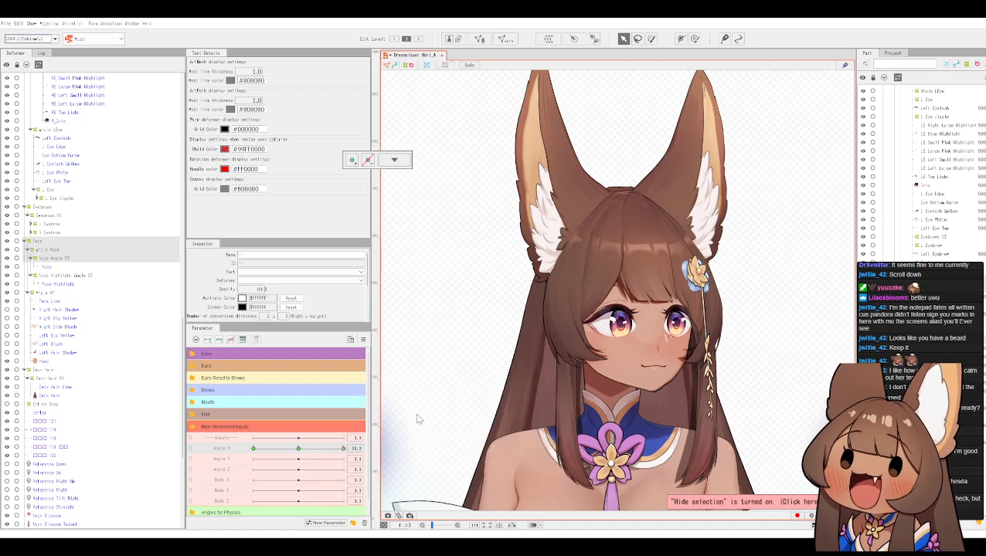
Step: Swing Angle X to its minimum to examine the mirrored head turn, and return Angle X to 0
click(341, 449)
drag(346, 454, 220, 448)
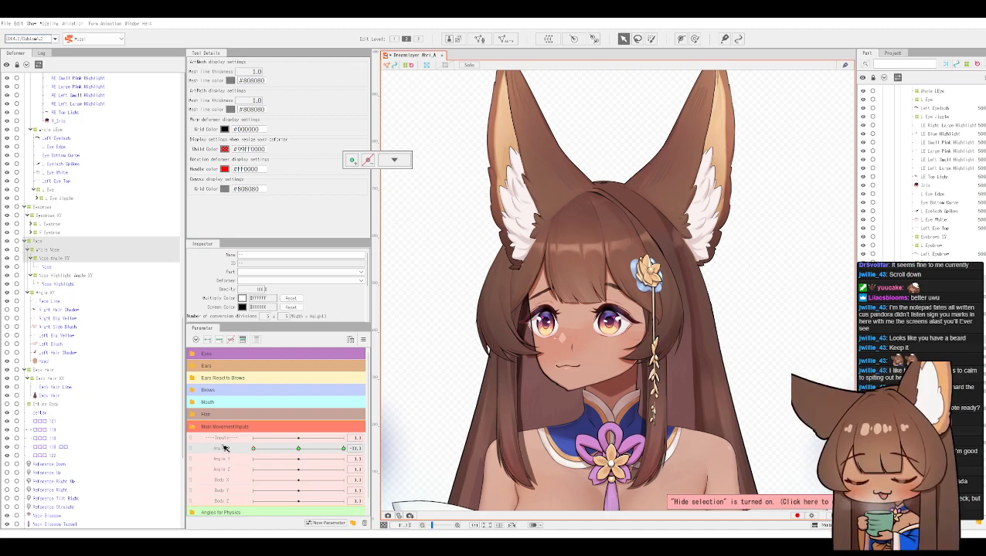
drag(253, 449, 302, 447)
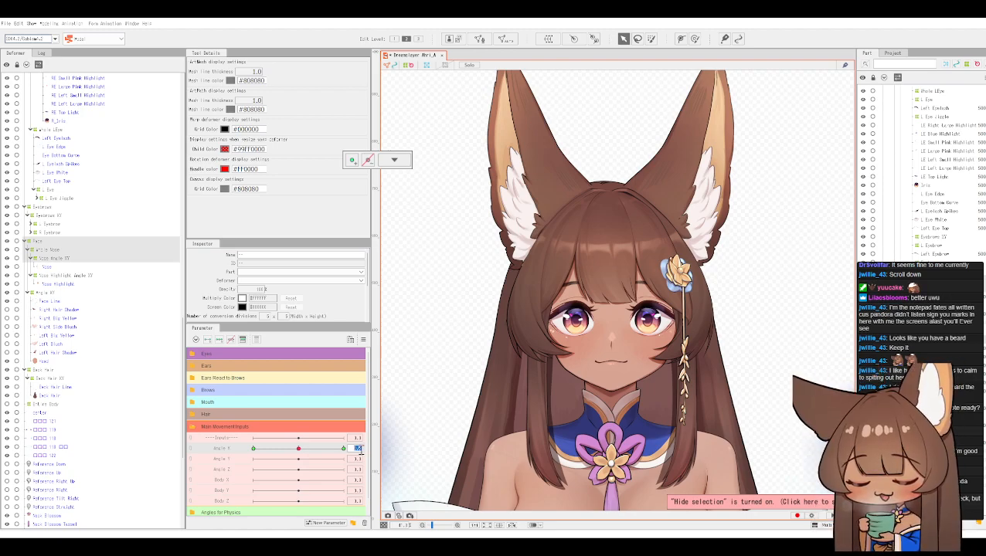
Step: Check the Angle X keys of the eyebrow, head and back hair deformers in the deformer hierarchy
scroll(106, 215, up, 1)
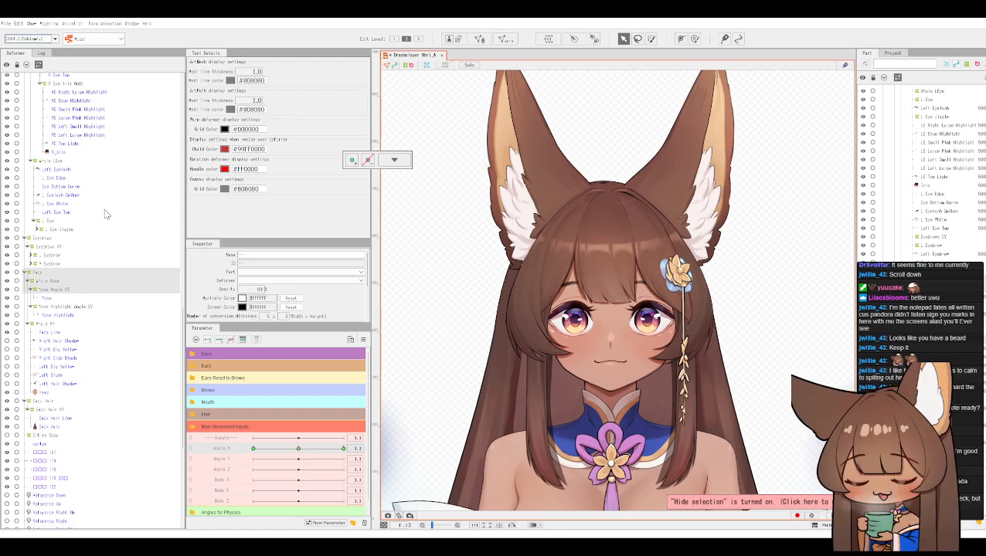
scroll(106, 214, up, 1)
scroll(42, 291, up, 1)
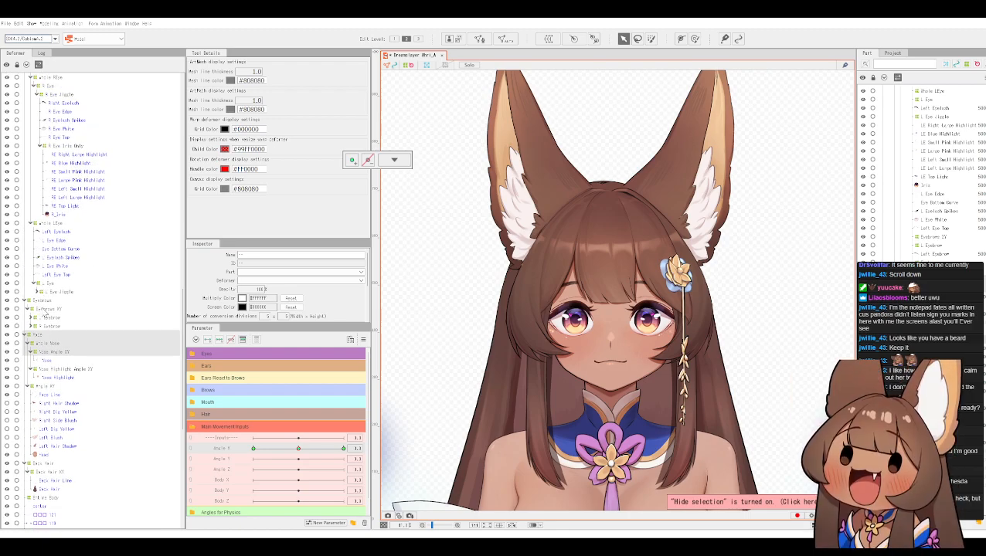
click(46, 310)
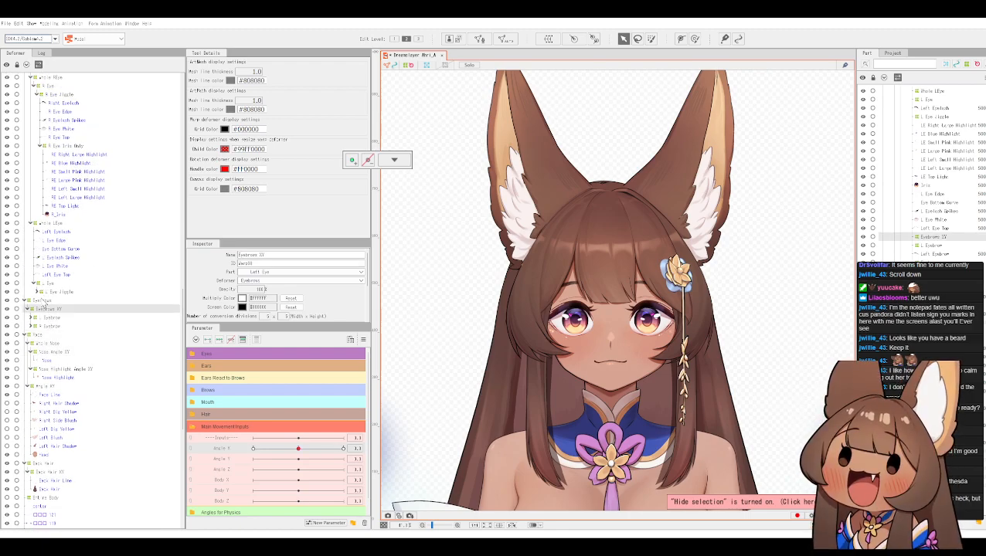
click(43, 303)
click(52, 311)
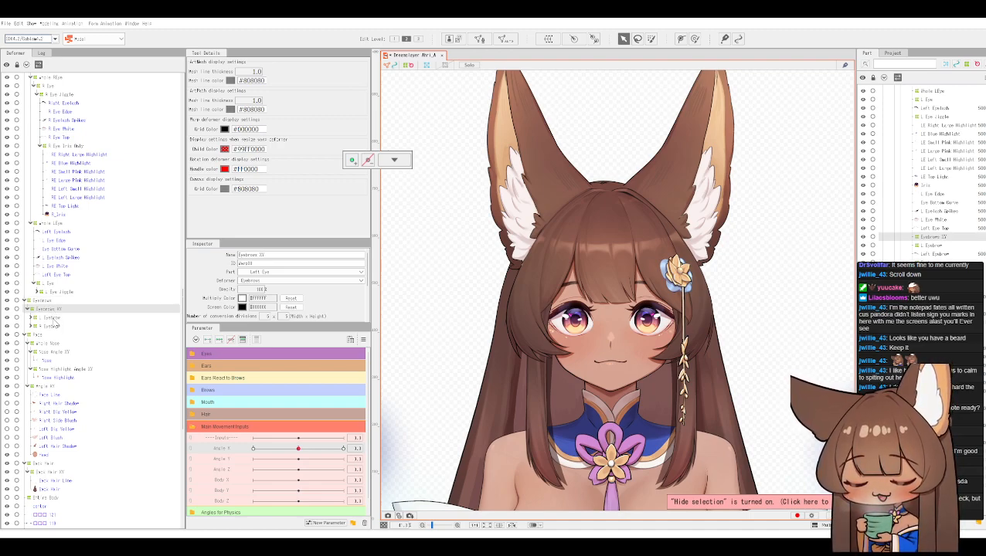
click(55, 326)
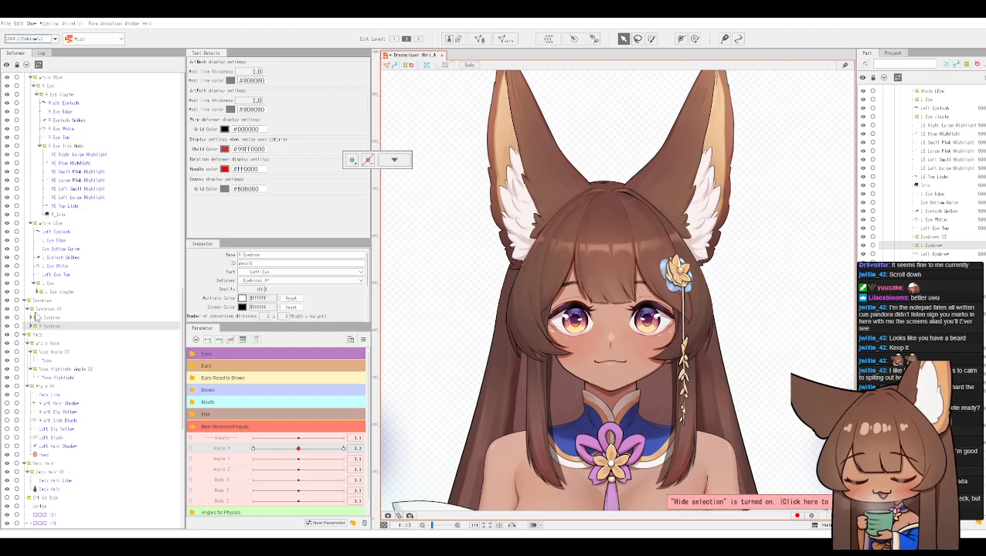
click(46, 308)
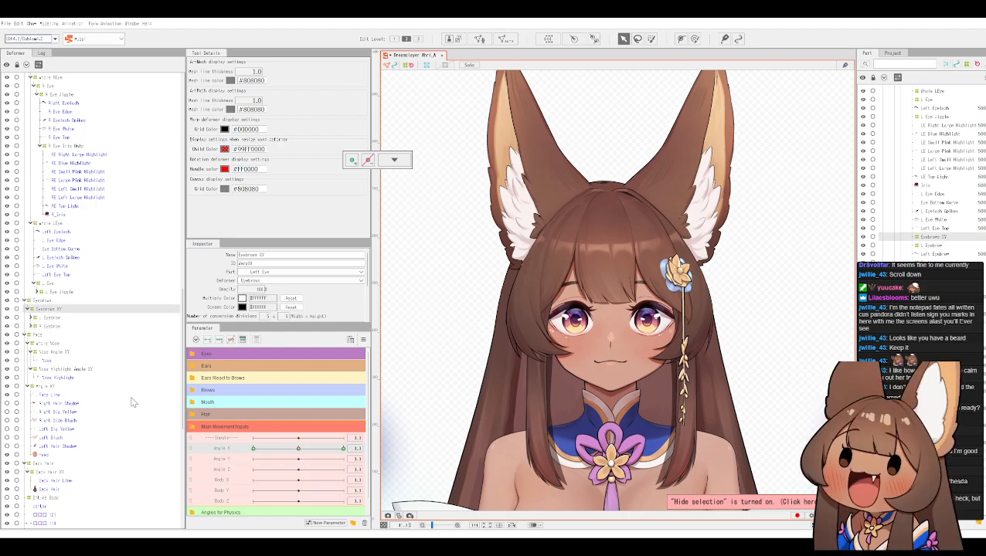
click(45, 455)
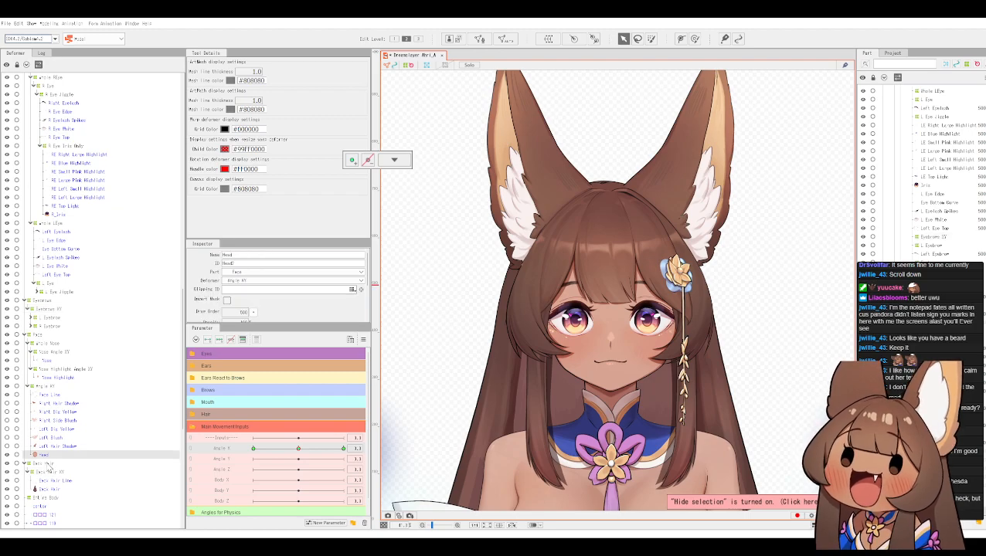
click(46, 464)
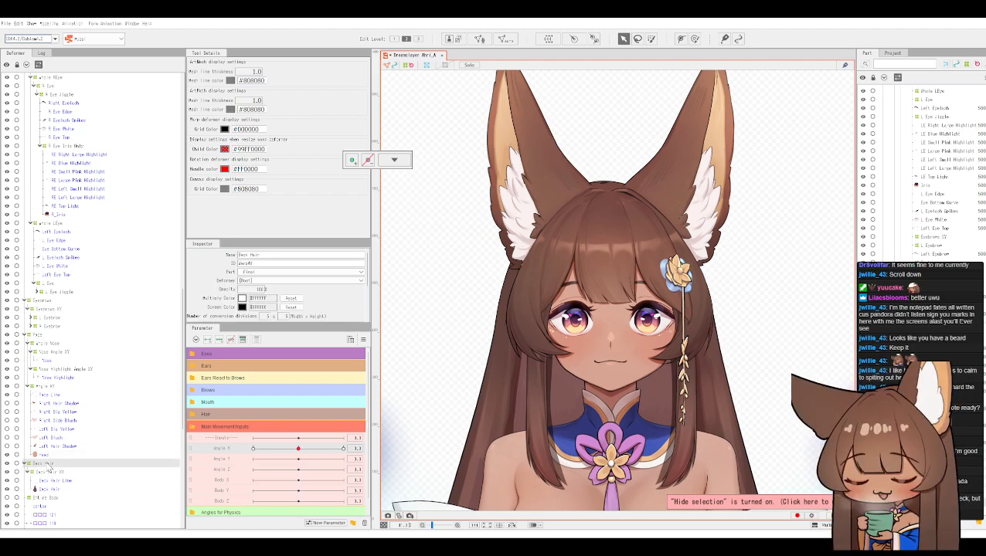
scroll(48, 466, down, 5)
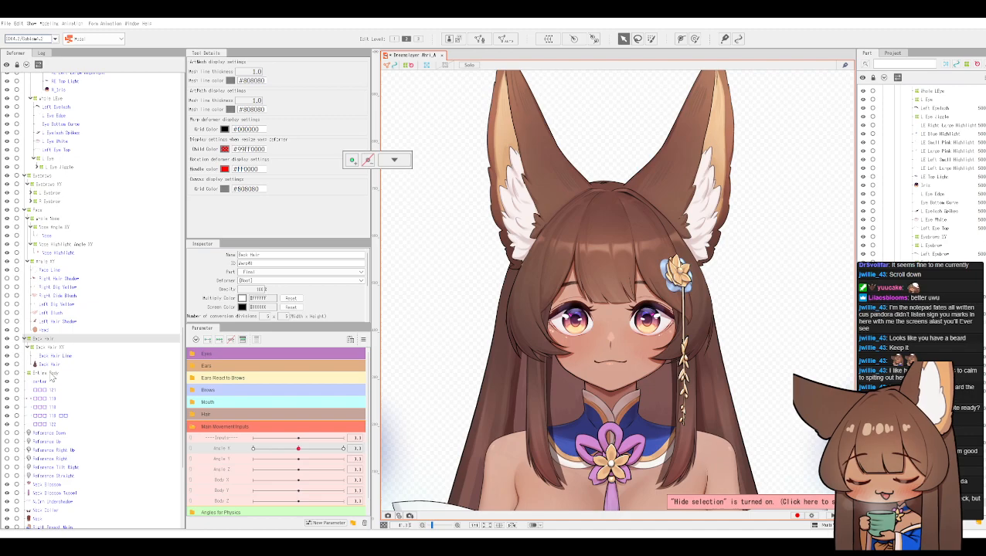
click(52, 375)
click(53, 356)
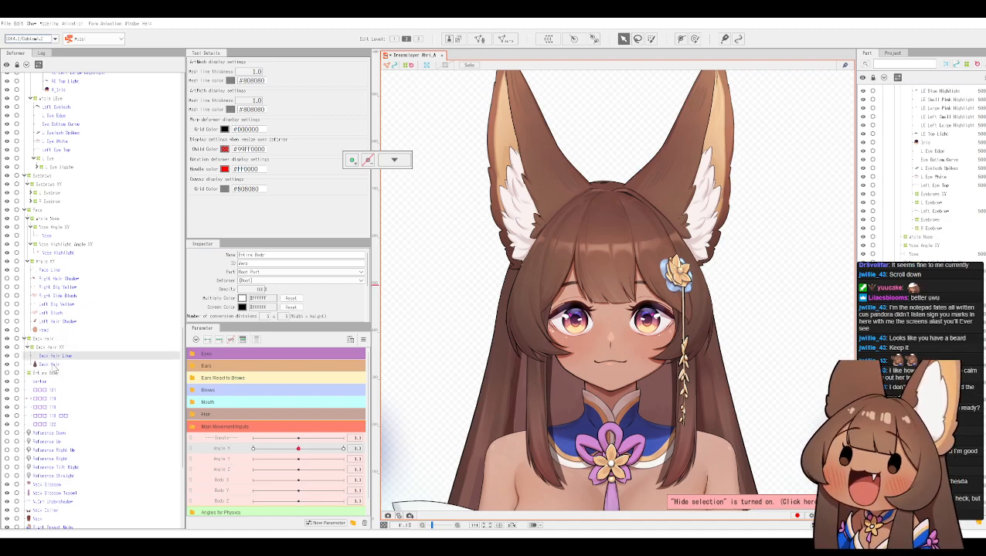
Step: Set Angle X to its maximum and try to reflect the motion of Back Hair and Back Hair XY together
click(52, 348)
drag(299, 451, 368, 456)
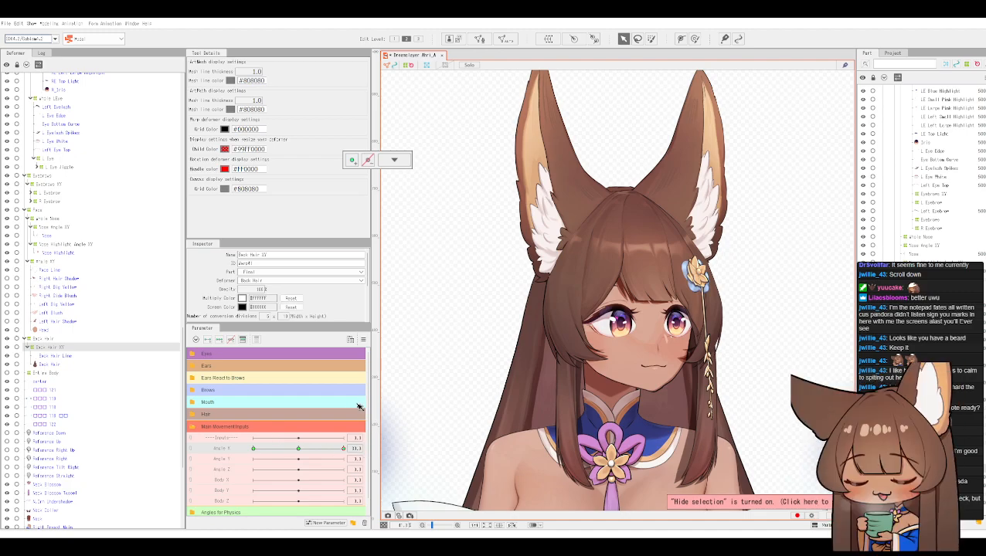
ctrl+click(64, 341)
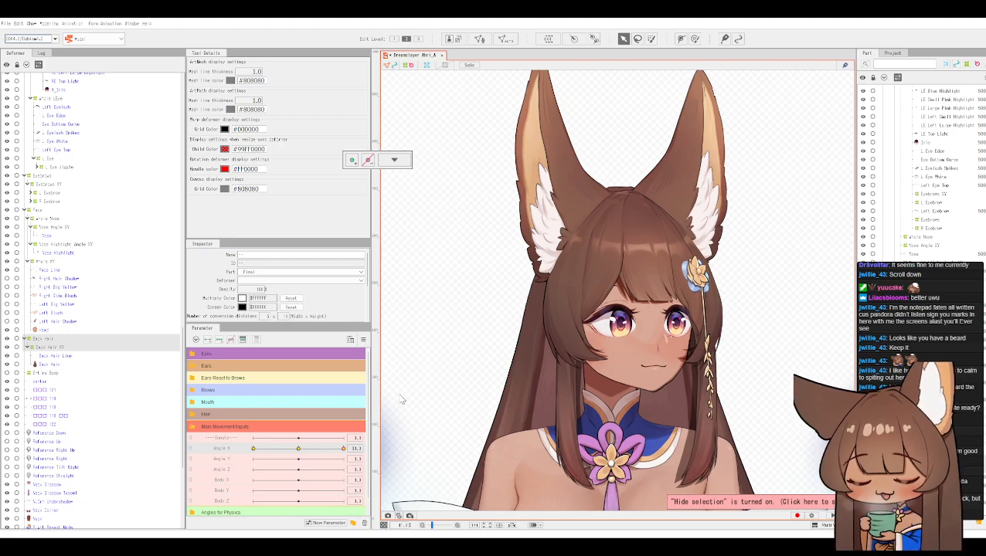
click(363, 340)
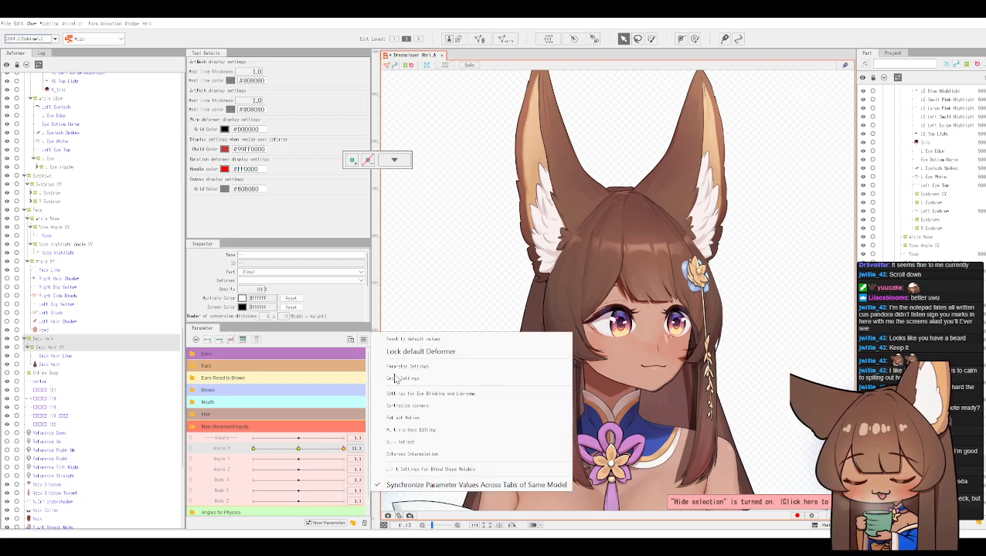
click(424, 419)
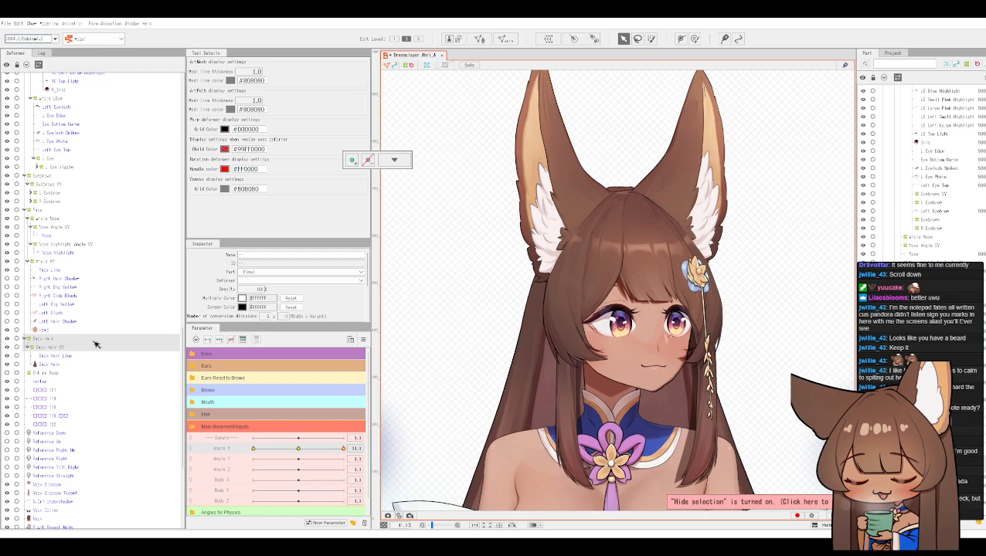
Step: Reflect the Angle X motion of the Back Hair XY deformer alone onto the minimum key
click(54, 347)
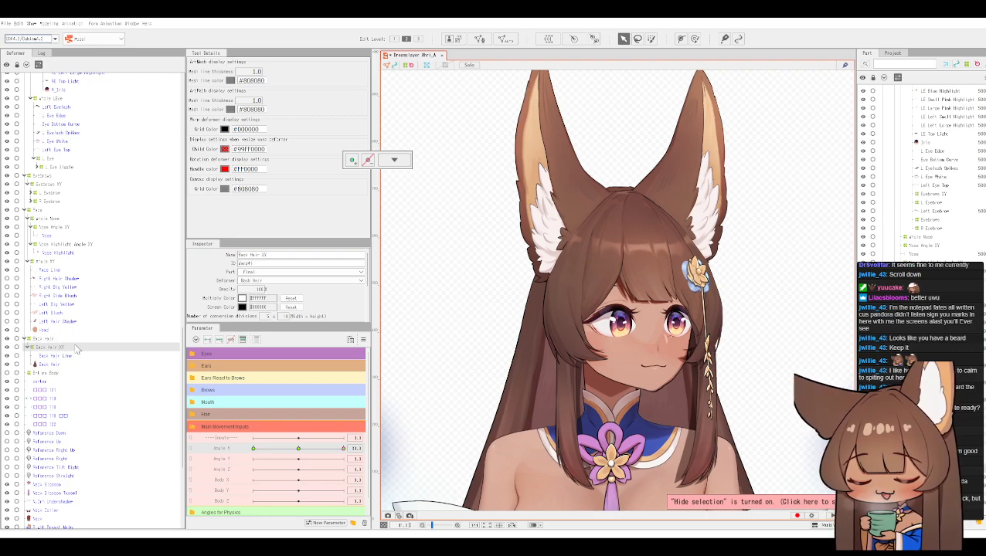
click(363, 341)
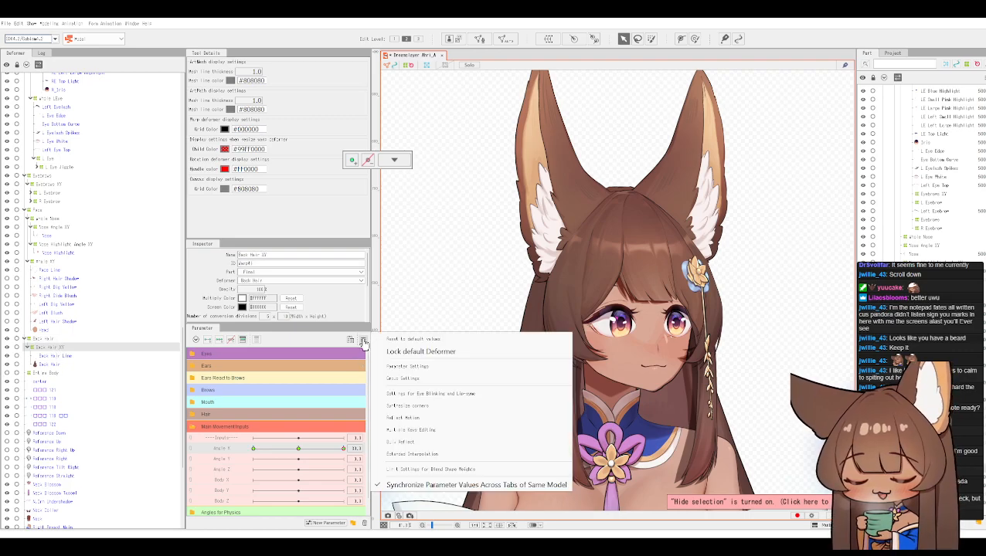
click(439, 417)
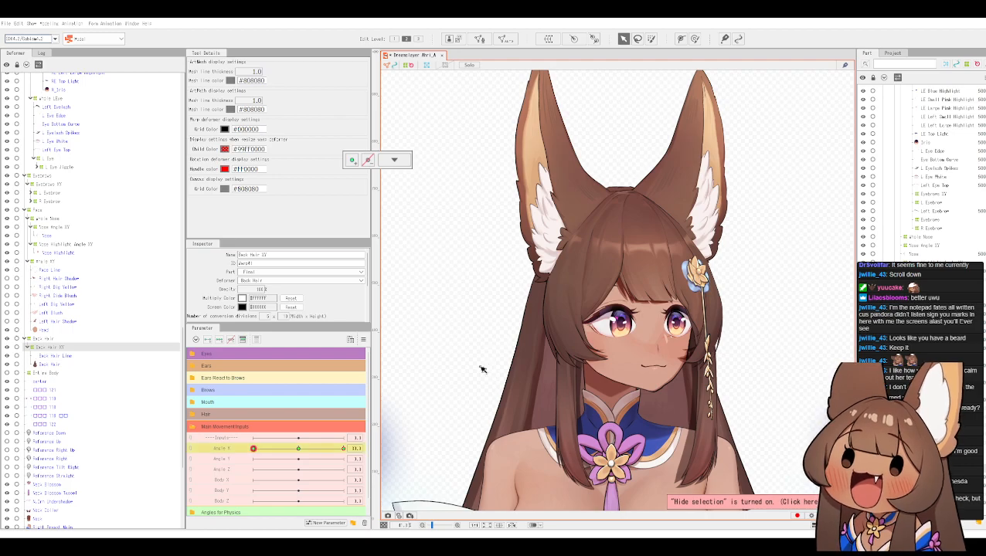
Step: Swing Angle X from its maximum to its minimum to examine the back hair, and return Angle X to 0
click(346, 449)
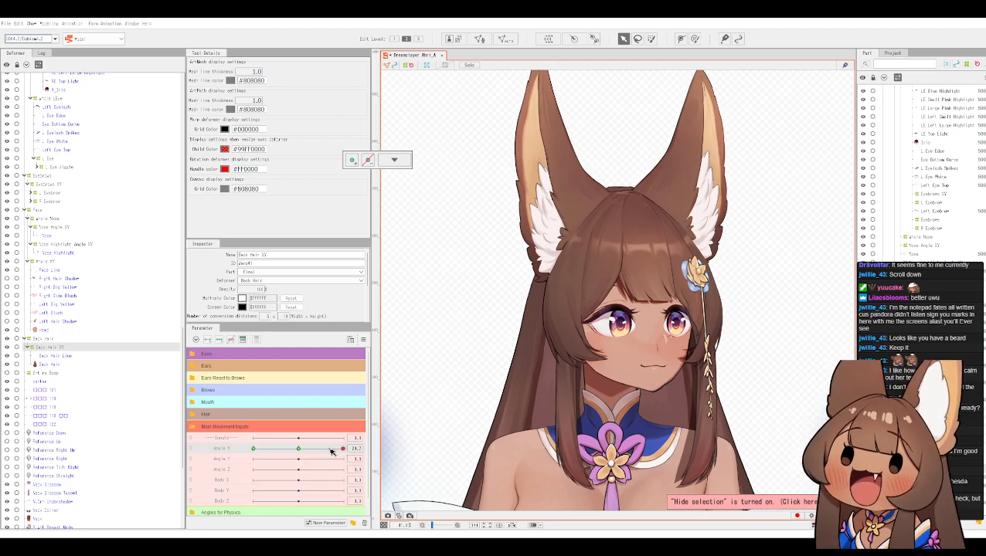
drag(312, 450, 213, 442)
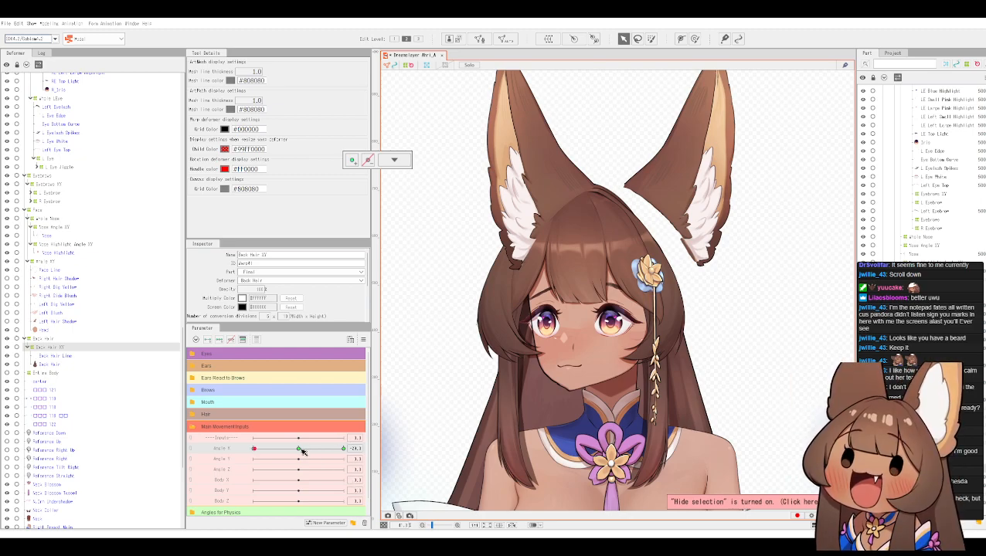
drag(300, 450, 303, 451)
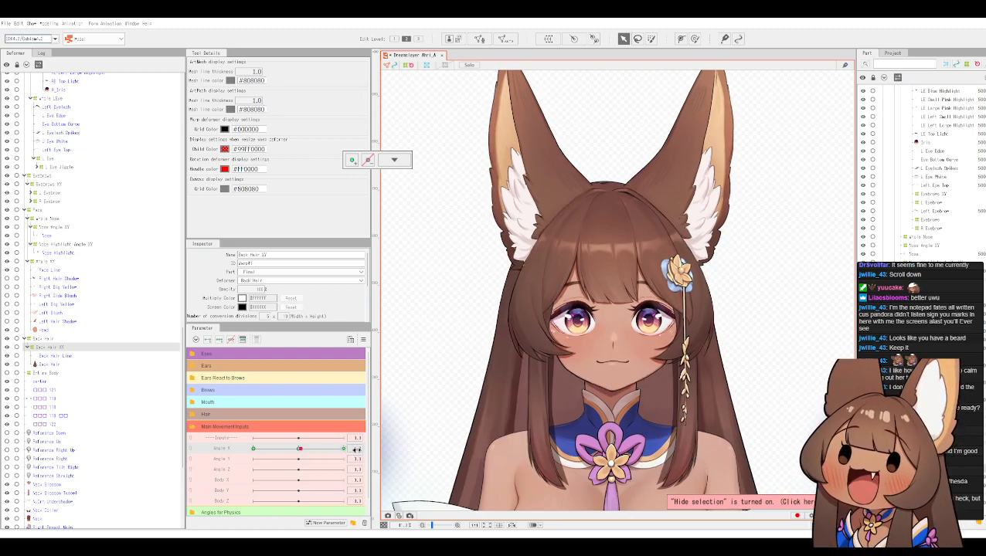
click(357, 451)
text(0)
key(Return)
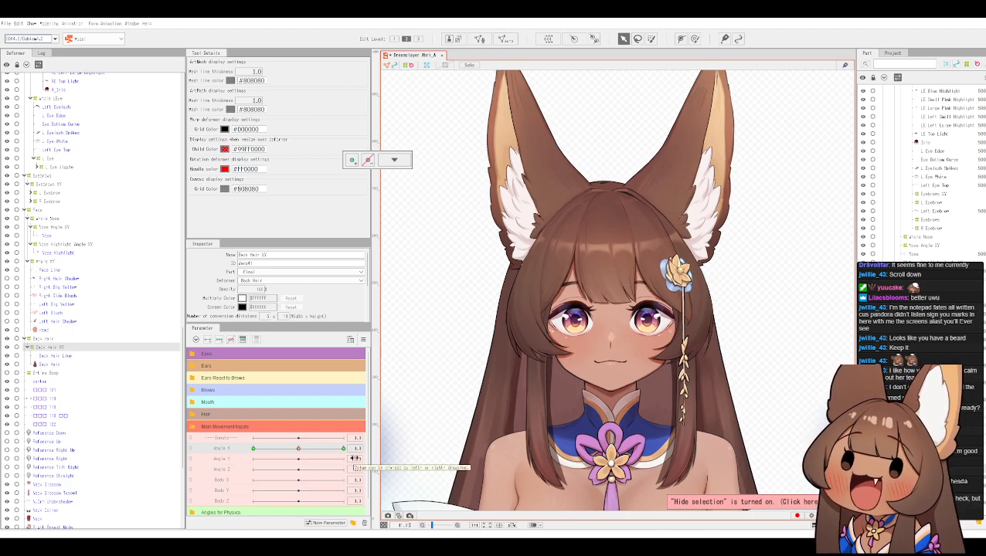
Step: Reflect the Whole R Ear deformer's motion onto the Angle X minimum key with Angle X at its maximum
scroll(139, 197, up, 4)
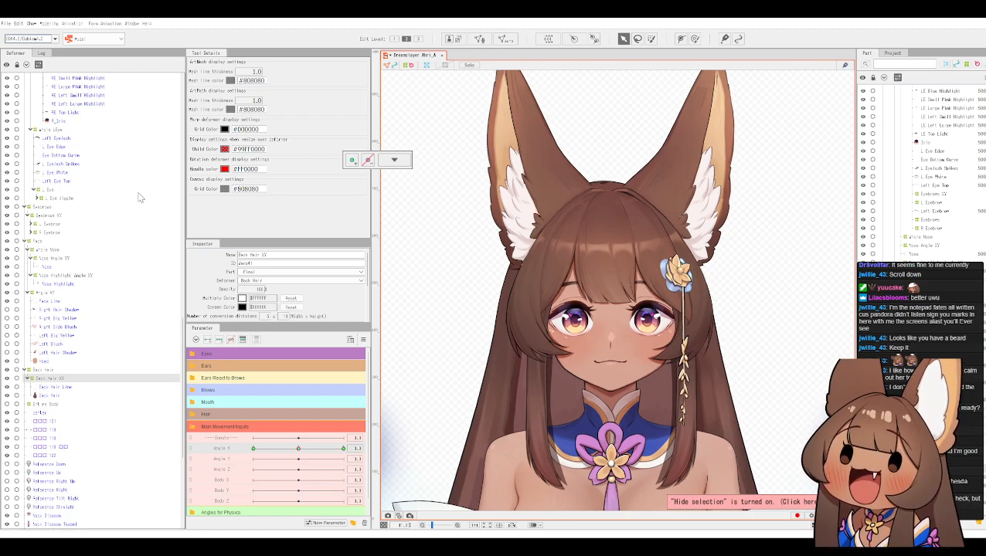
scroll(143, 200, up, 10)
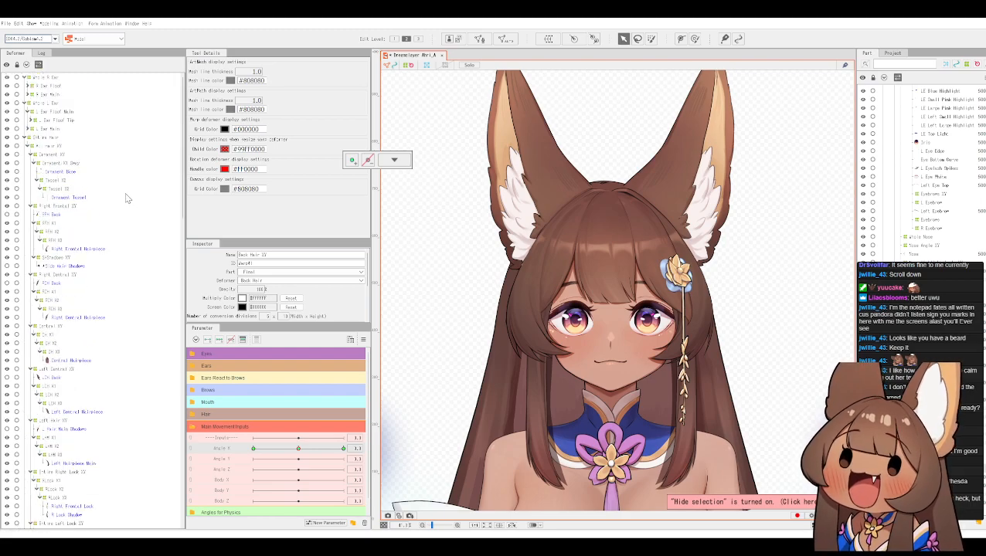
click(44, 79)
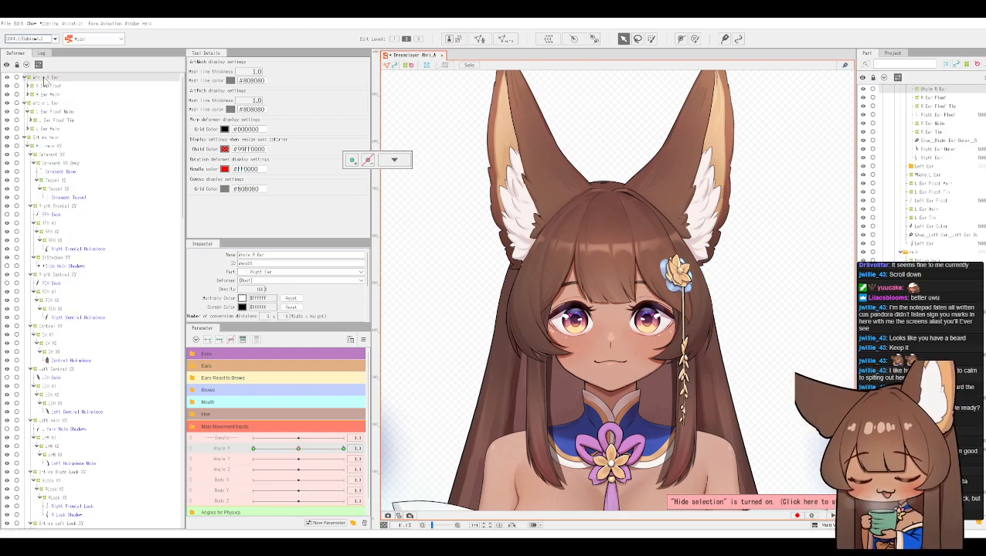
click(46, 88)
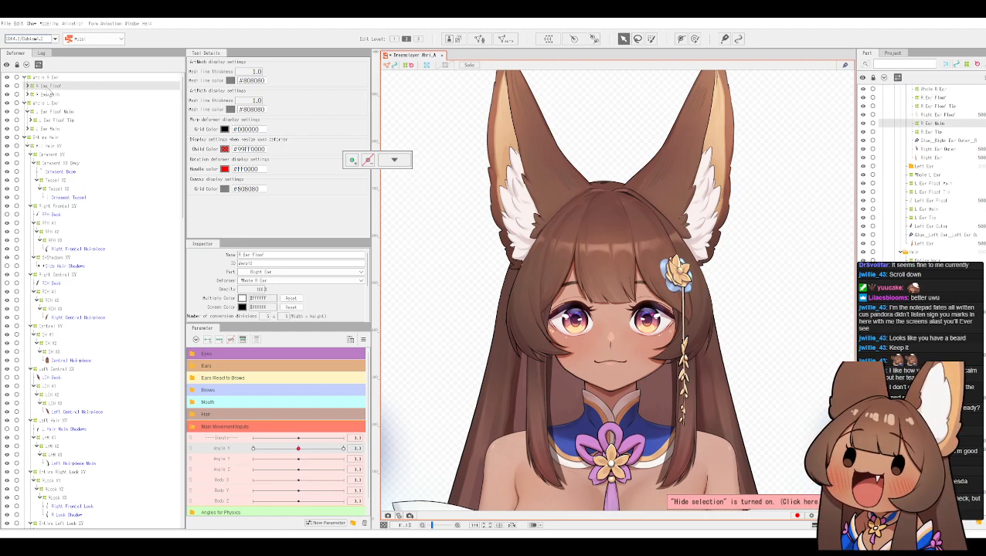
click(47, 94)
click(47, 78)
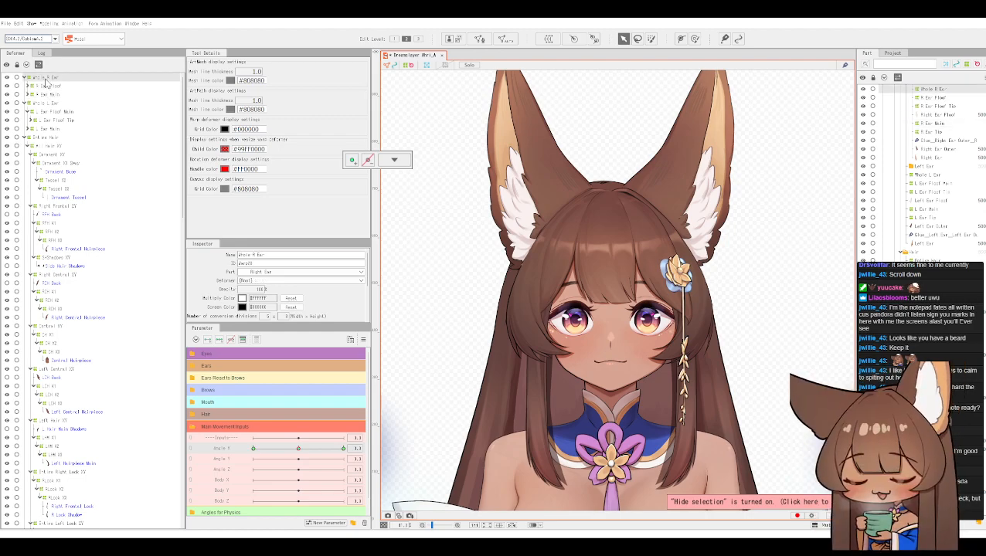
click(345, 449)
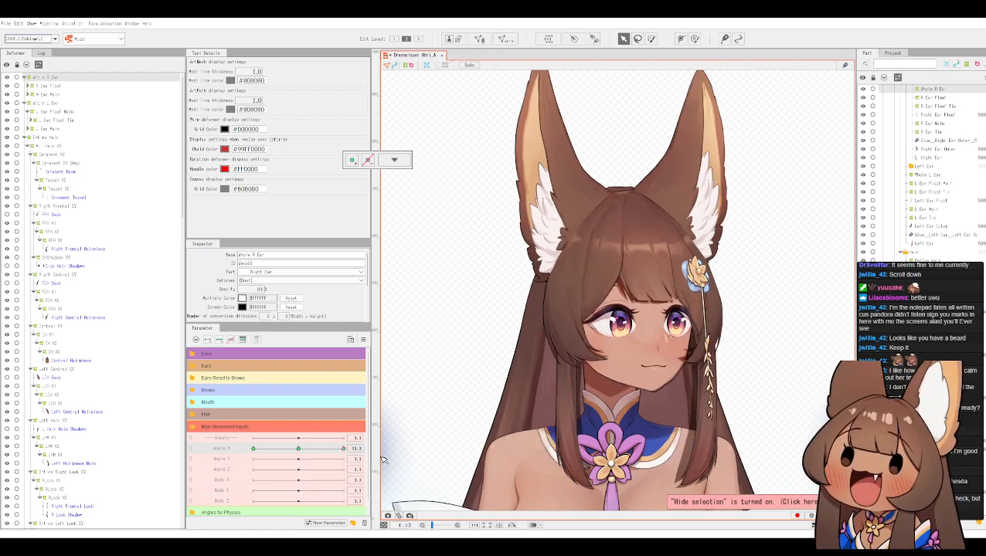
click(363, 341)
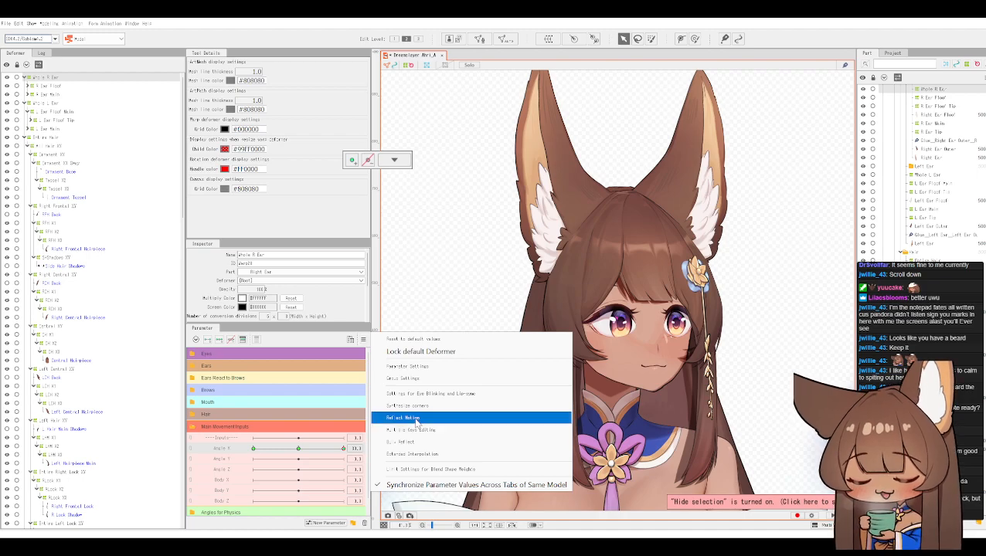
click(416, 419)
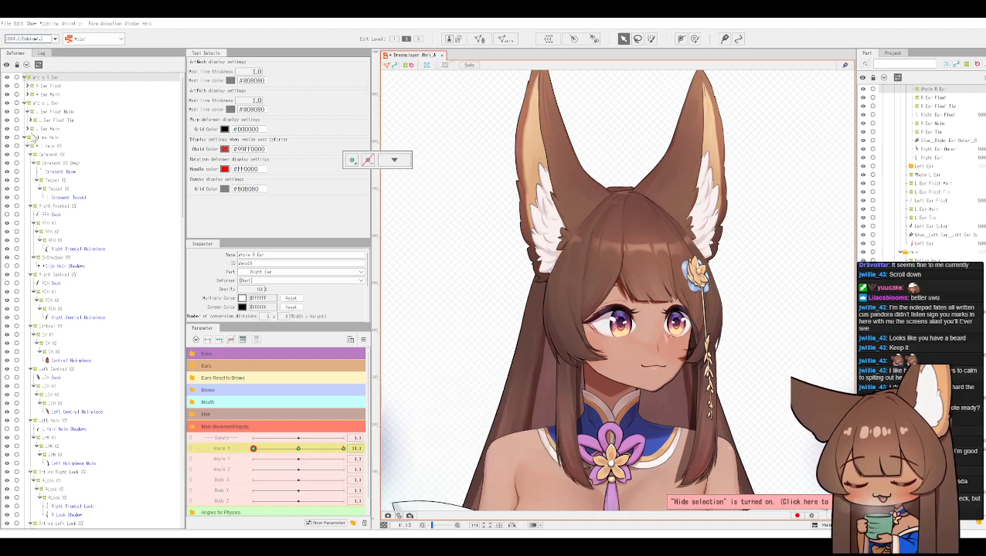
Step: Reflect the Whole L Ear deformer's motion onto the Angle X minimum key
click(53, 104)
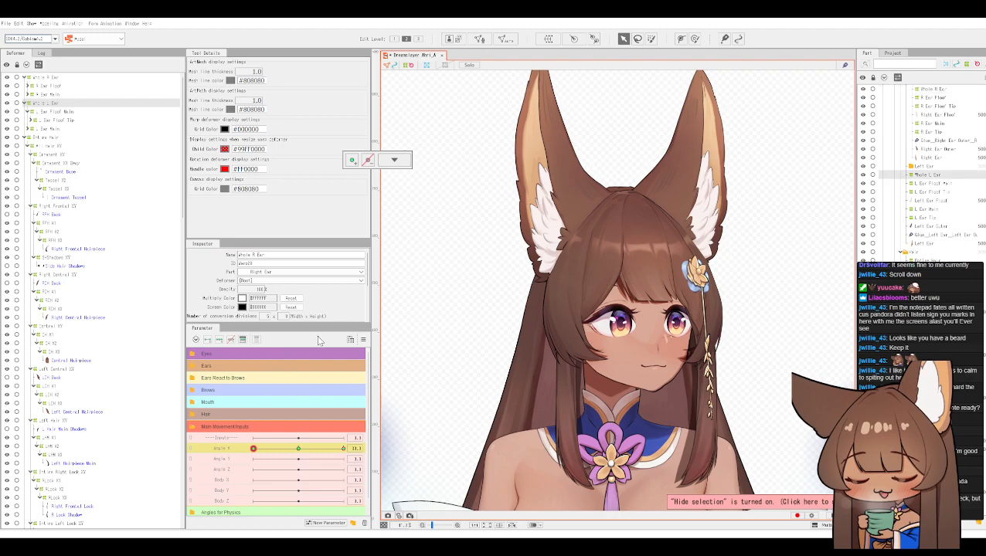
click(364, 341)
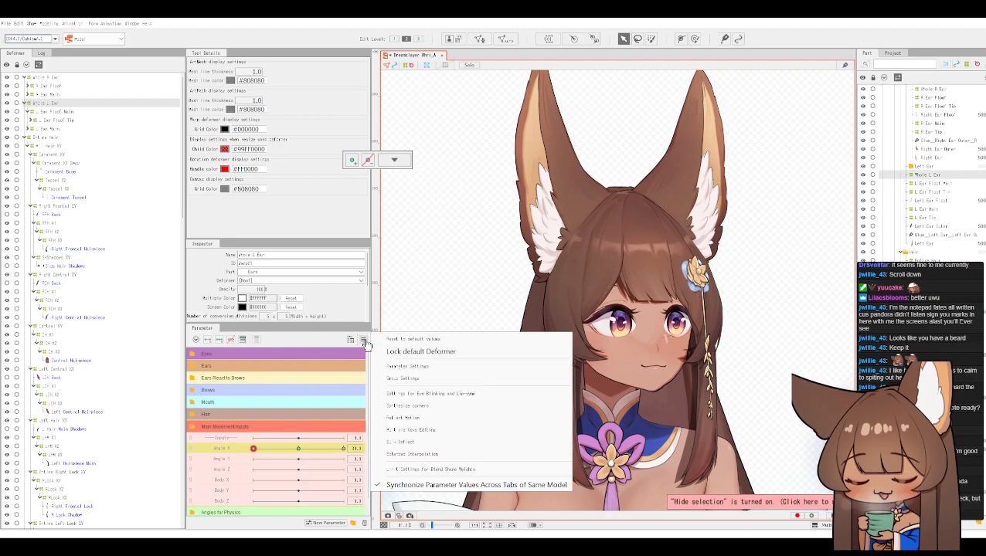
click(431, 423)
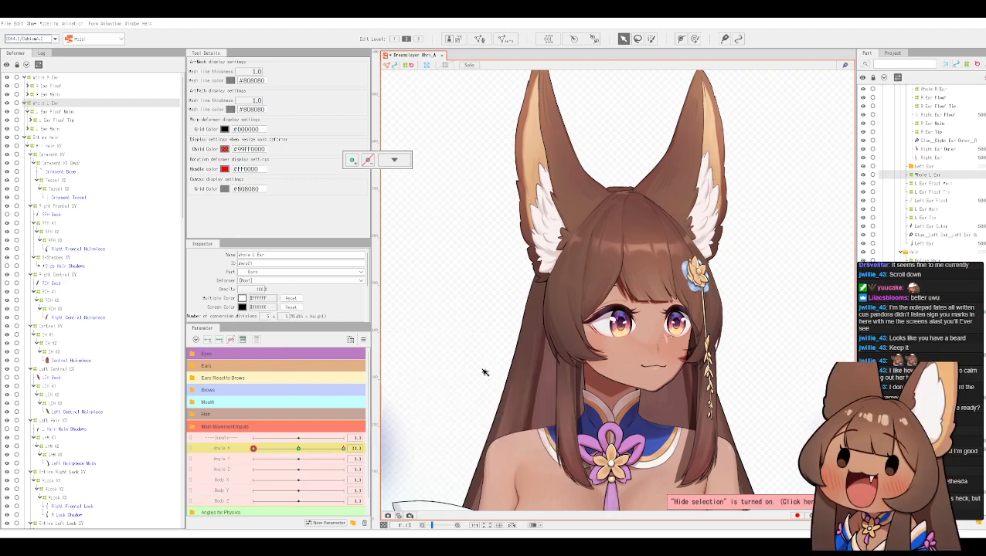
Step: Select the All Hair XY deformer and swing Angle X to its minimum to examine how the ears follow the head turn
click(48, 138)
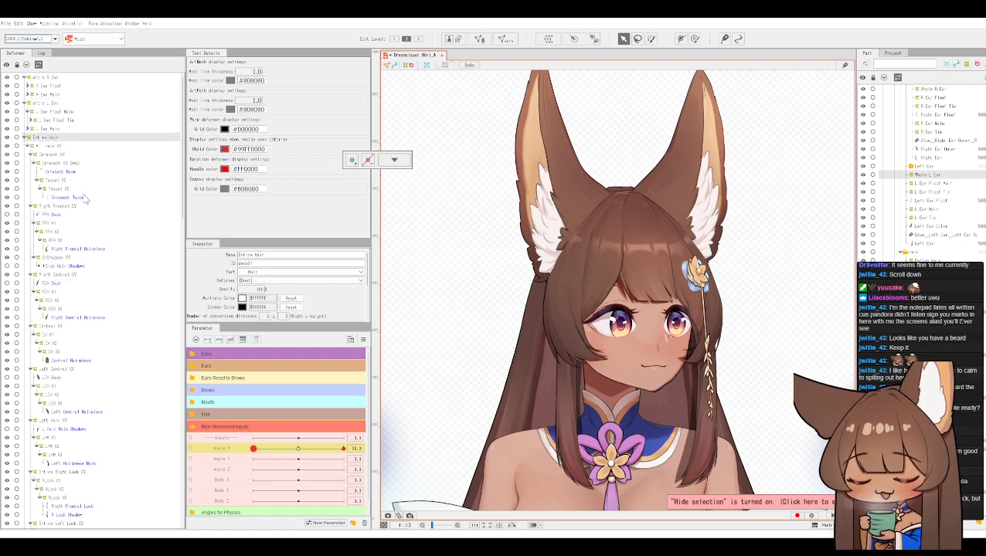
click(40, 146)
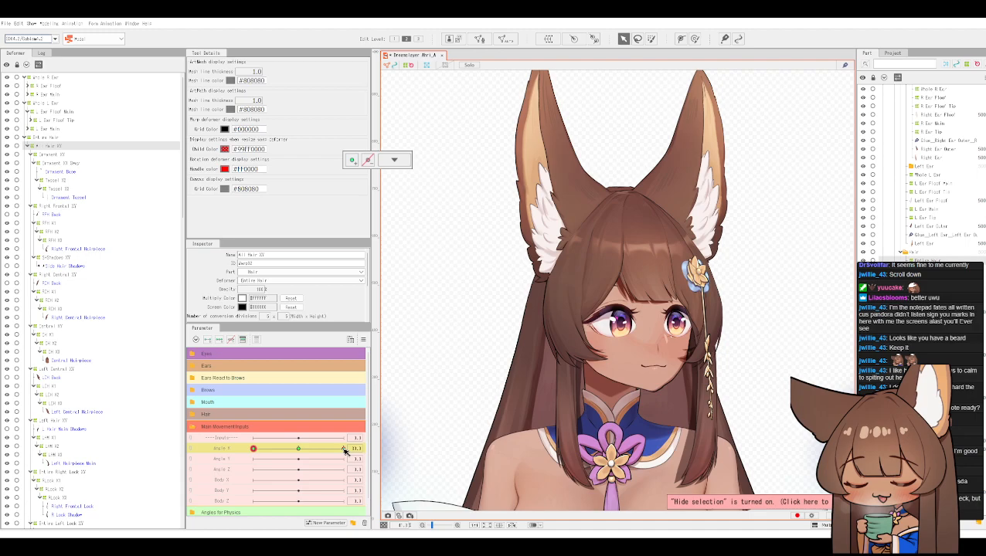
click(337, 449)
drag(330, 451, 233, 442)
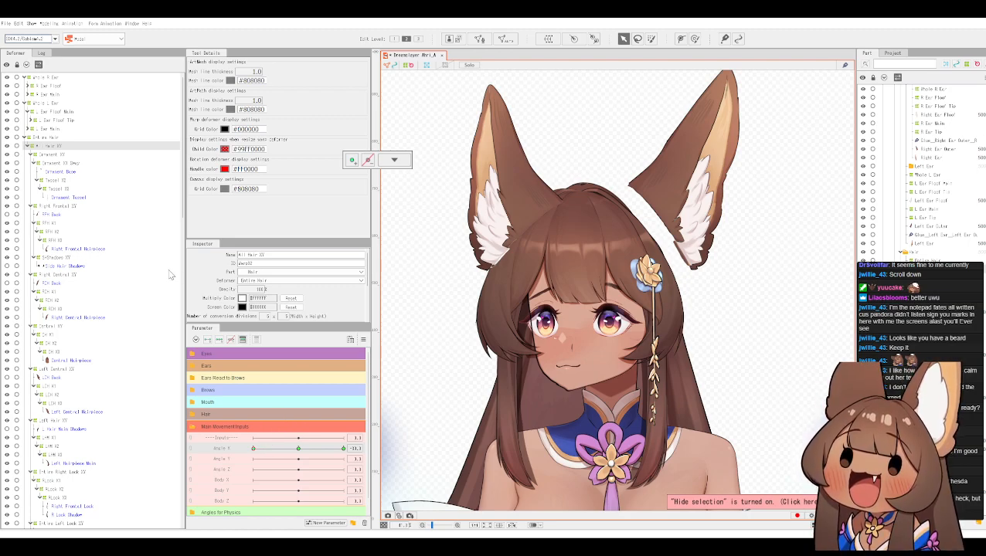
Step: Reflect the Whole L Ear deformer's motion again with Angle X at its maximum
click(49, 104)
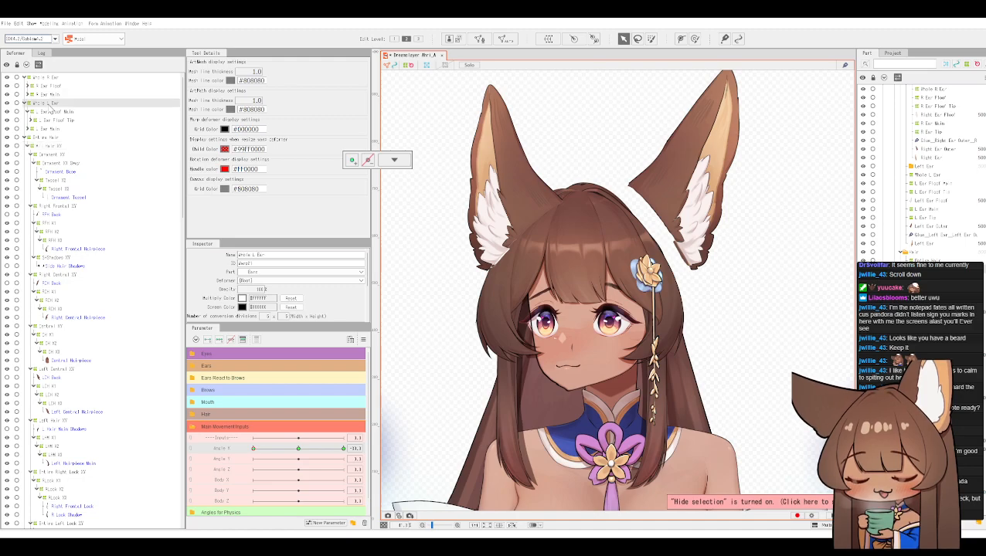
click(254, 448)
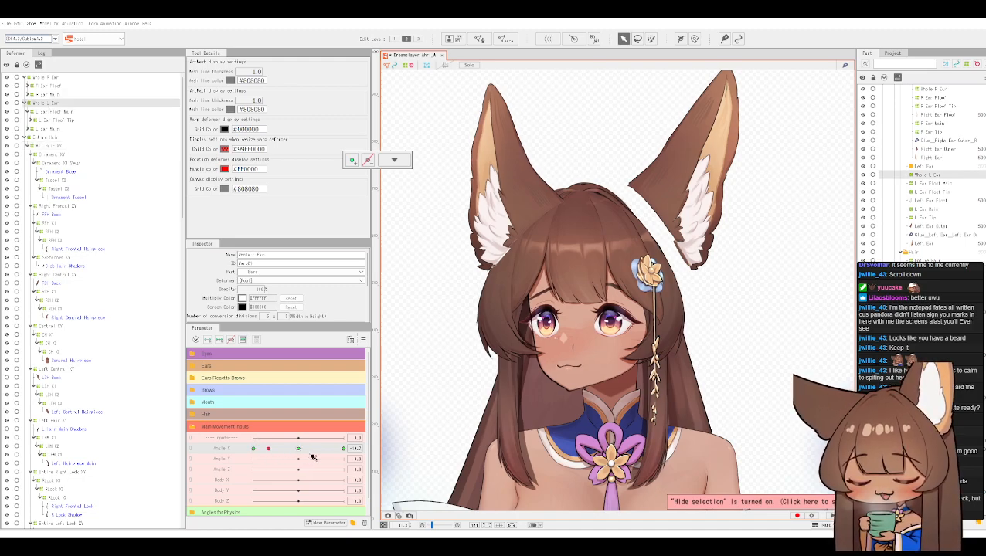
click(308, 451)
drag(308, 452, 307, 452)
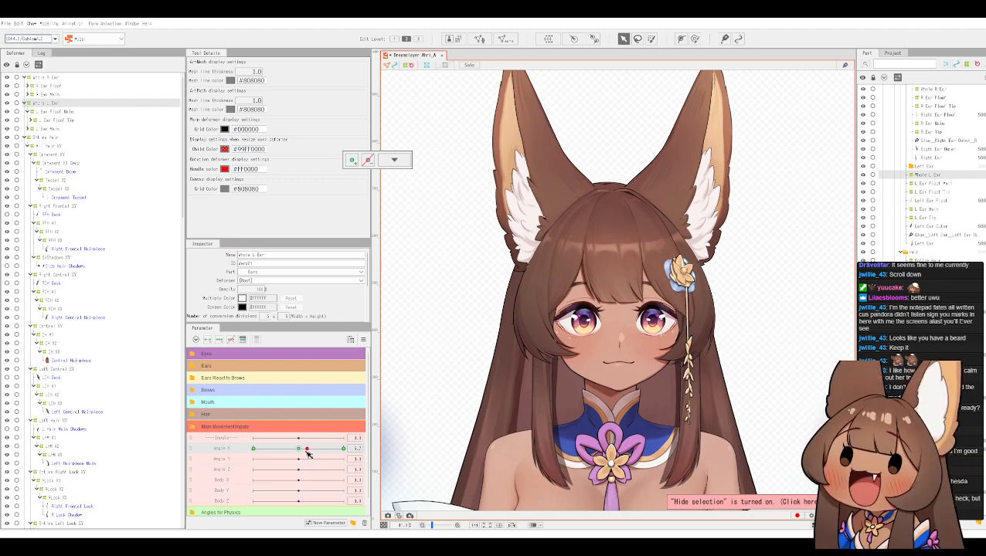
drag(303, 454, 372, 455)
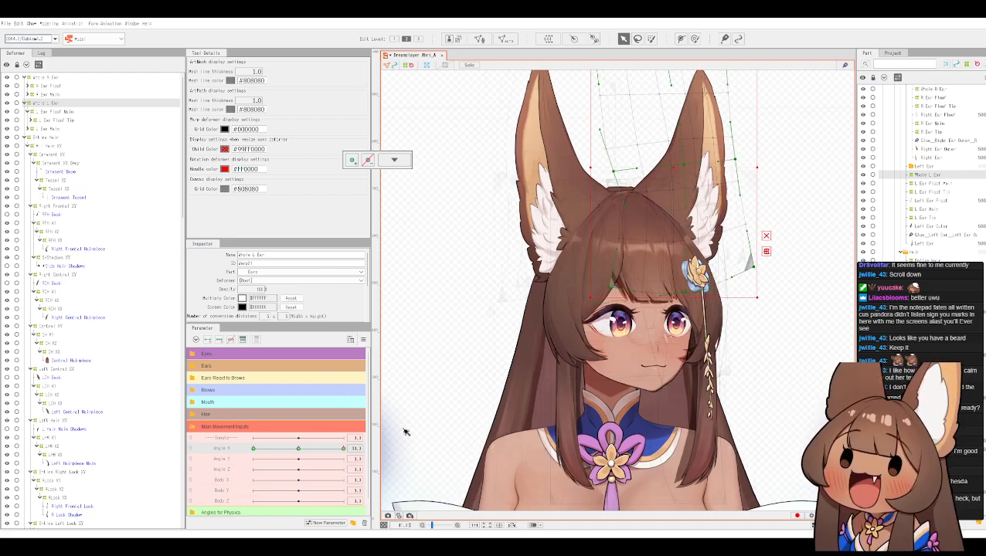
click(363, 341)
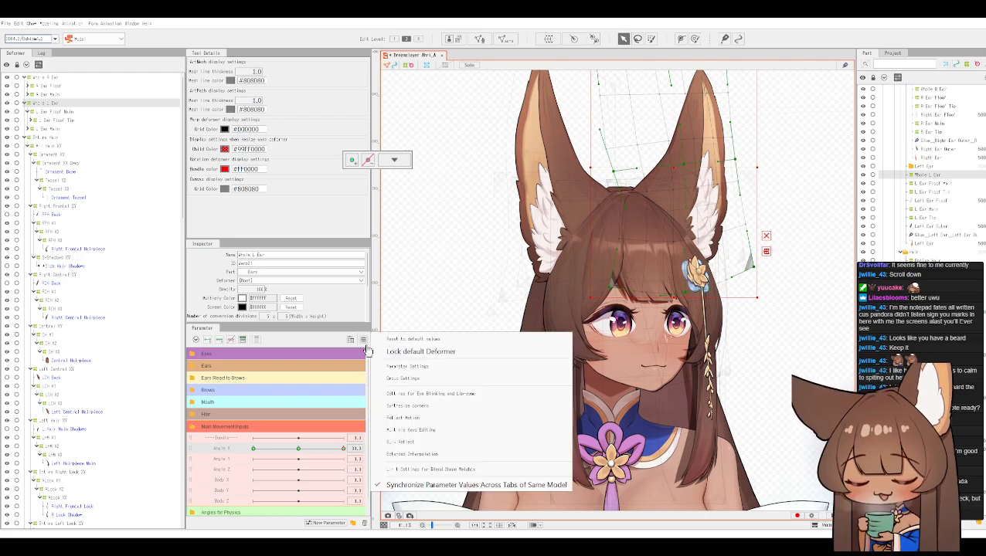
click(406, 419)
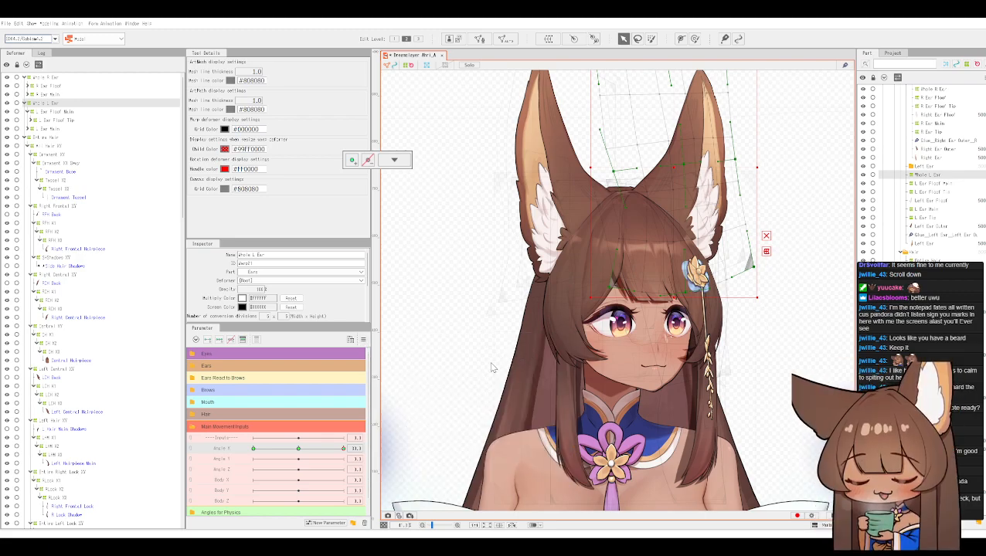
Step: Move the Whole L Ear deformer inward to meet the head with Angle X at its minimum
drag(346, 452, 234, 444)
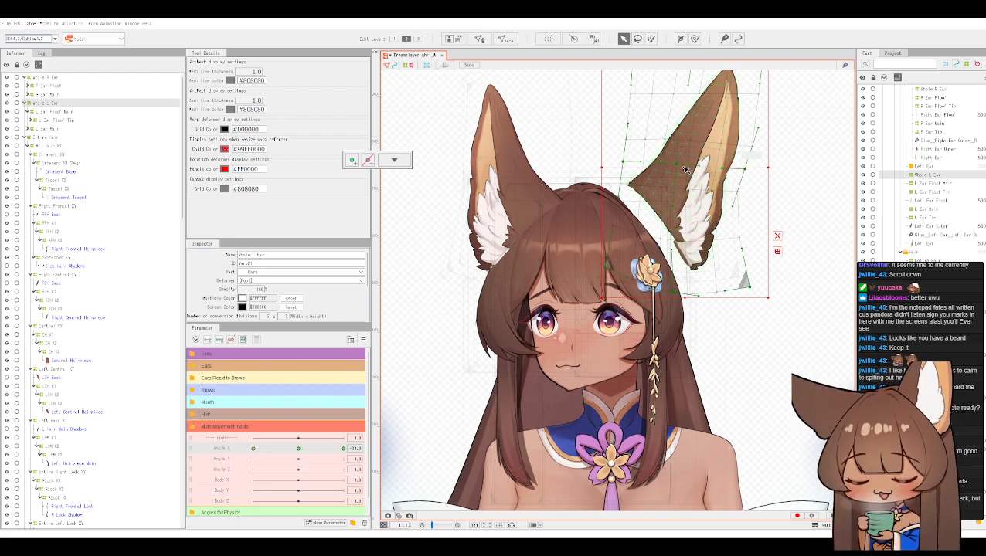
drag(687, 167, 655, 173)
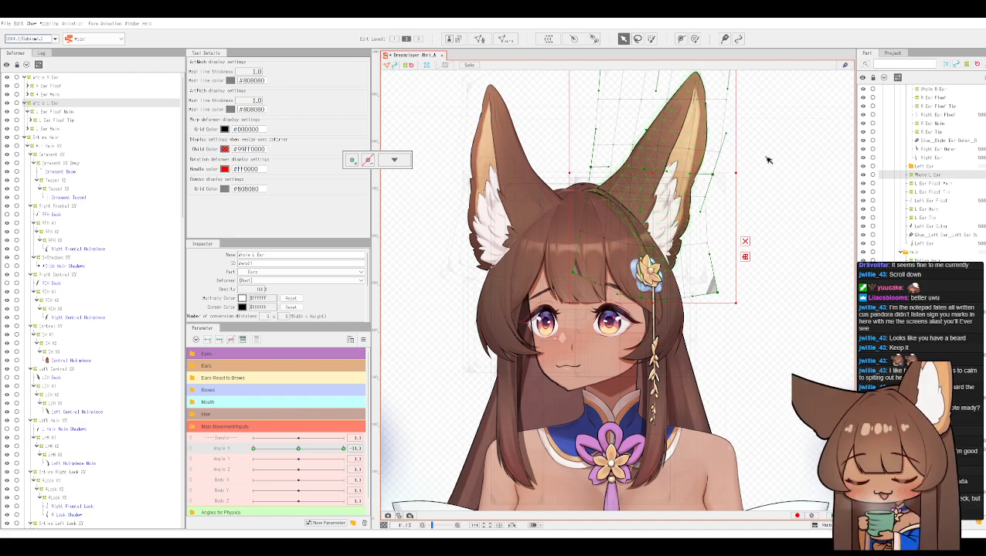
scroll(799, 138, down, 2)
drag(799, 138, 763, 183)
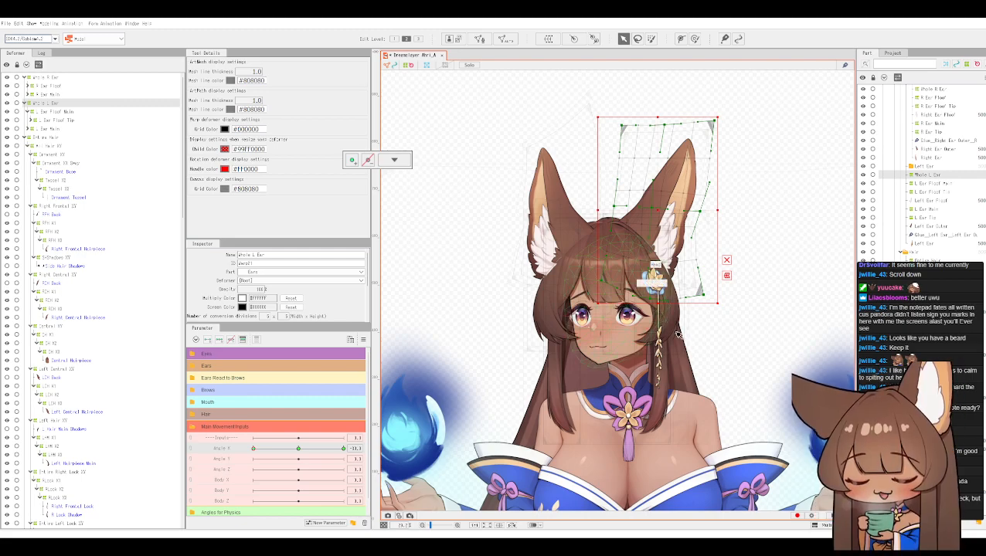
Step: Shift the Whole R Ear deformer slightly up and outward at the negative end of Angle X
scroll(701, 347, up, 2)
scroll(701, 347, down, 2)
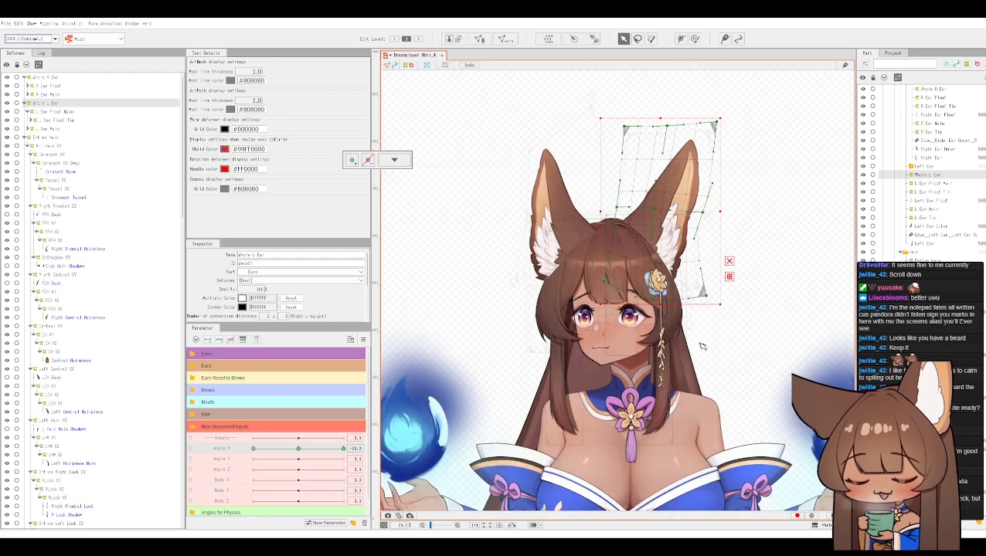
scroll(702, 347, up, 2)
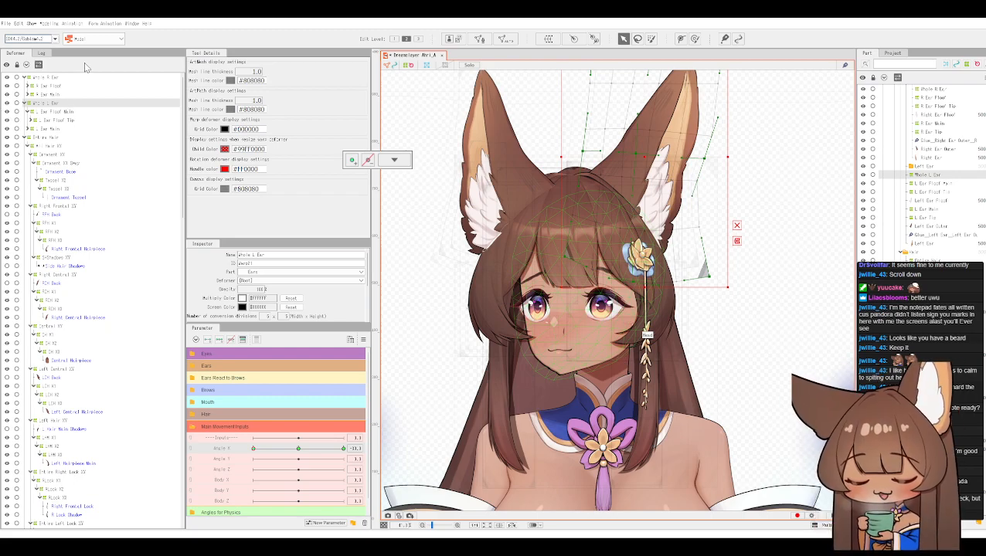
click(60, 77)
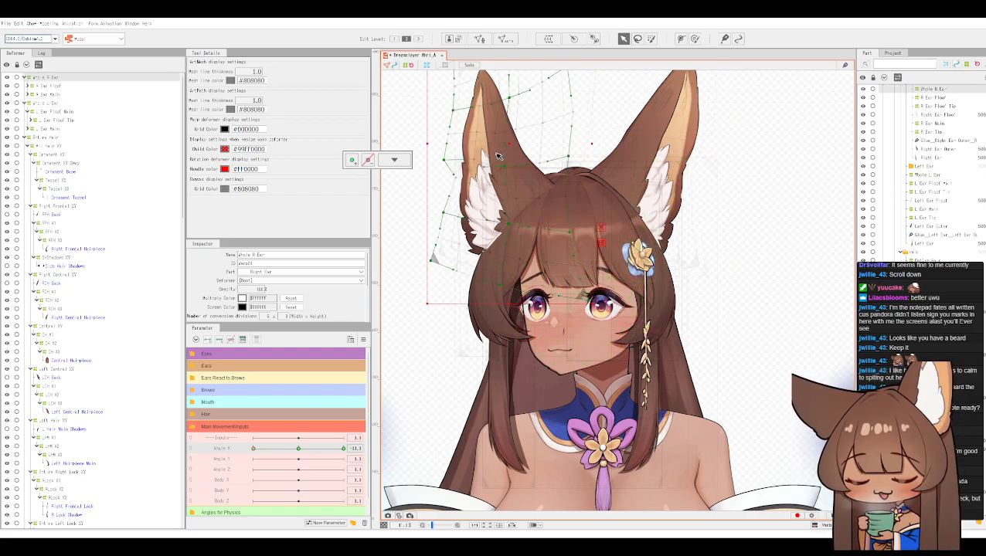
drag(510, 145, 502, 135)
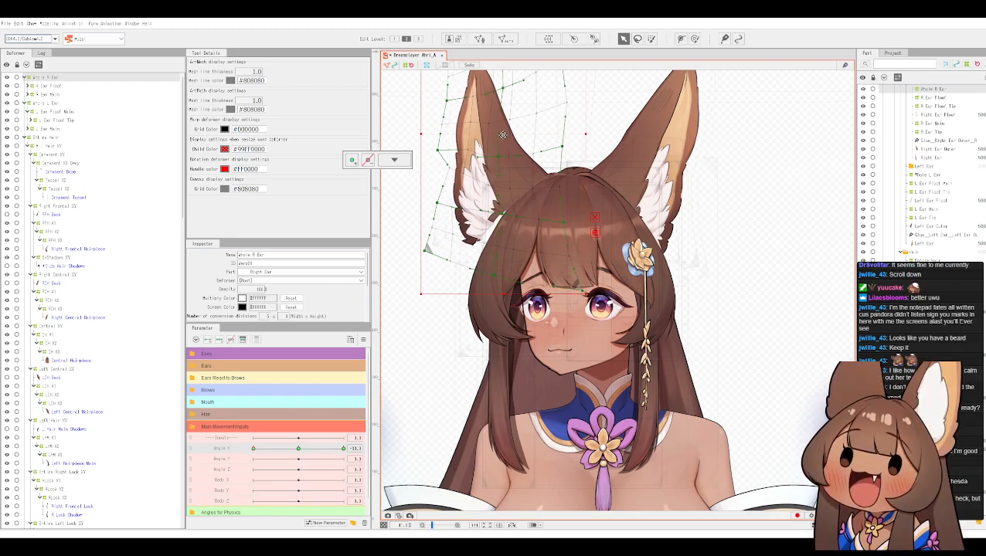
Step: Examine the Whole L Ear, Entire Hair, hair ornament and Right Frontal XY deformers at the negative end of Angle X
click(51, 103)
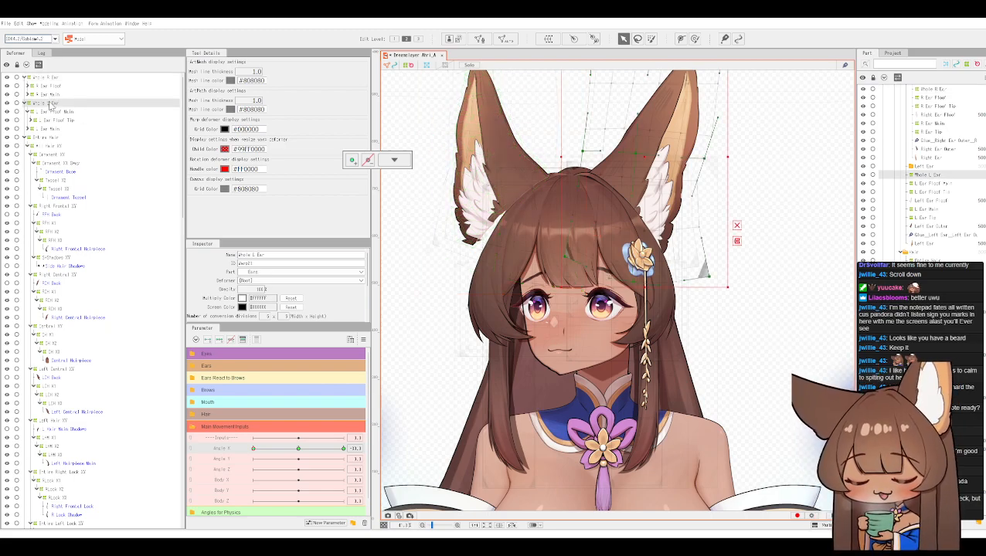
scroll(448, 173, down, 2)
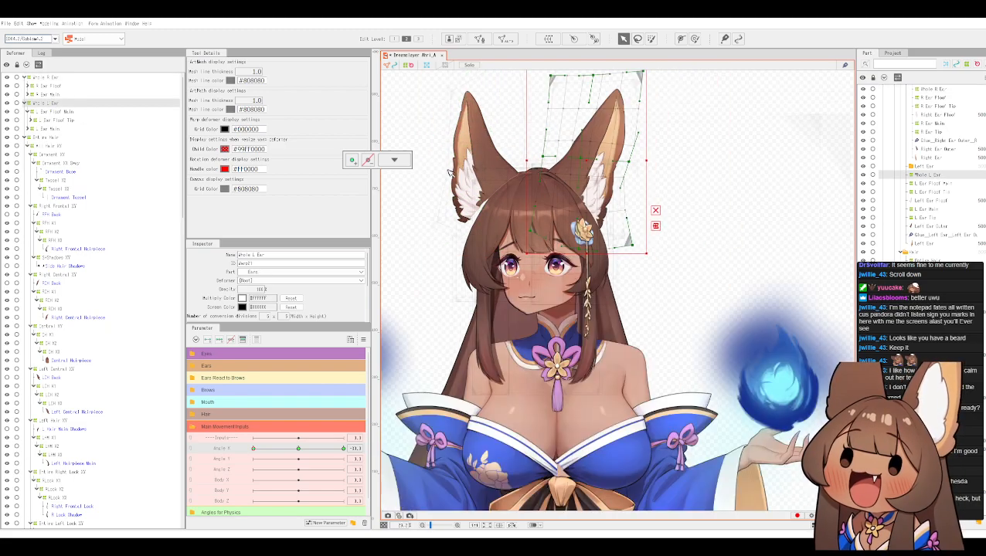
drag(437, 172, 456, 207)
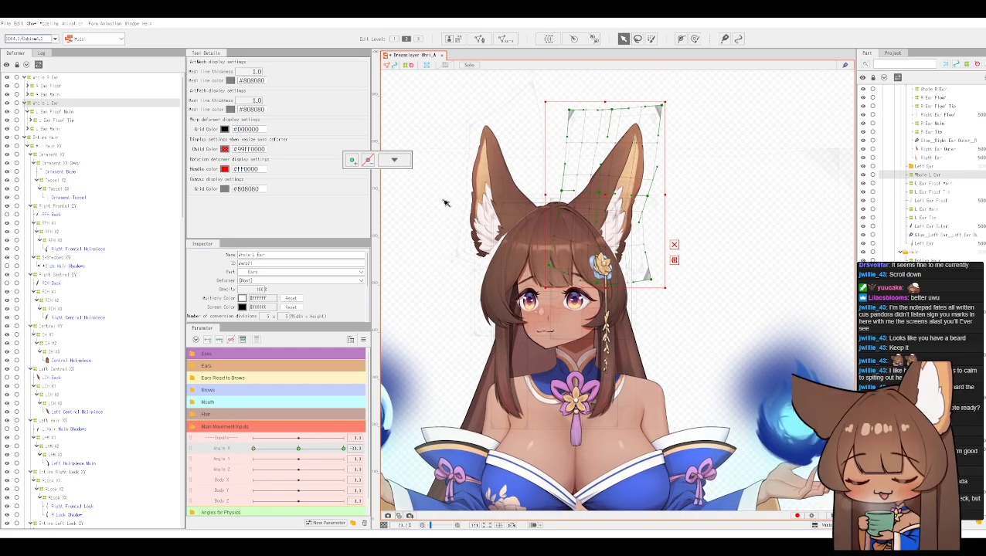
click(55, 138)
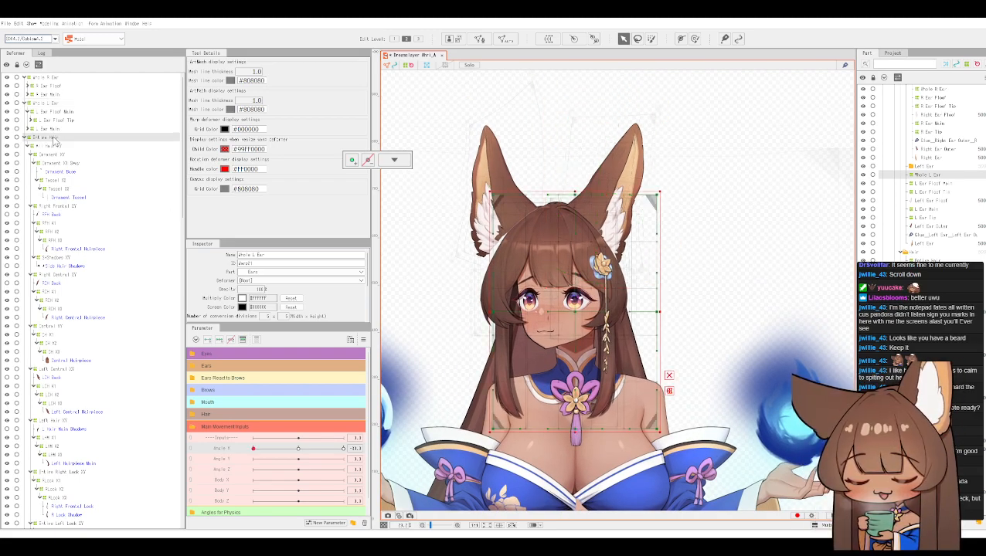
scroll(452, 309, down, 1)
scroll(451, 308, up, 3)
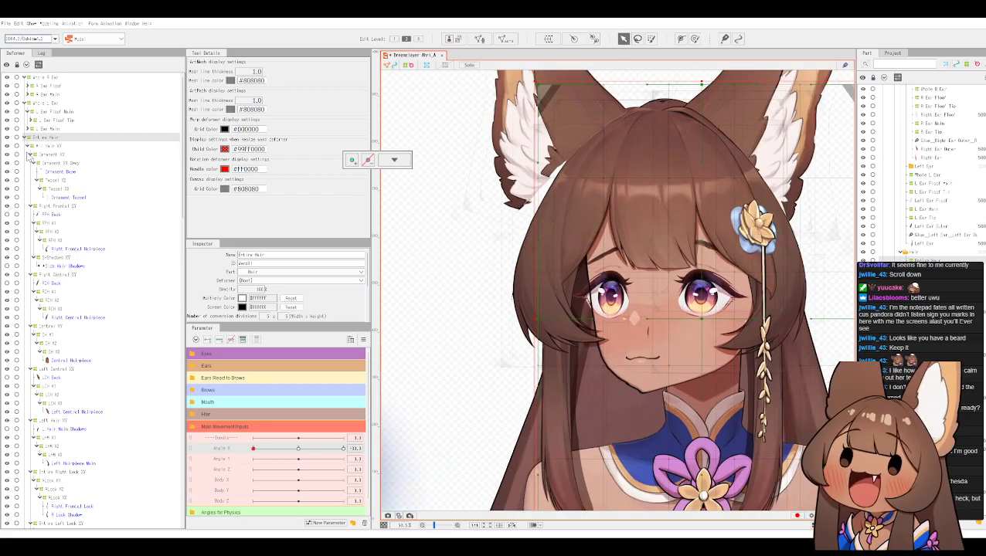
click(48, 156)
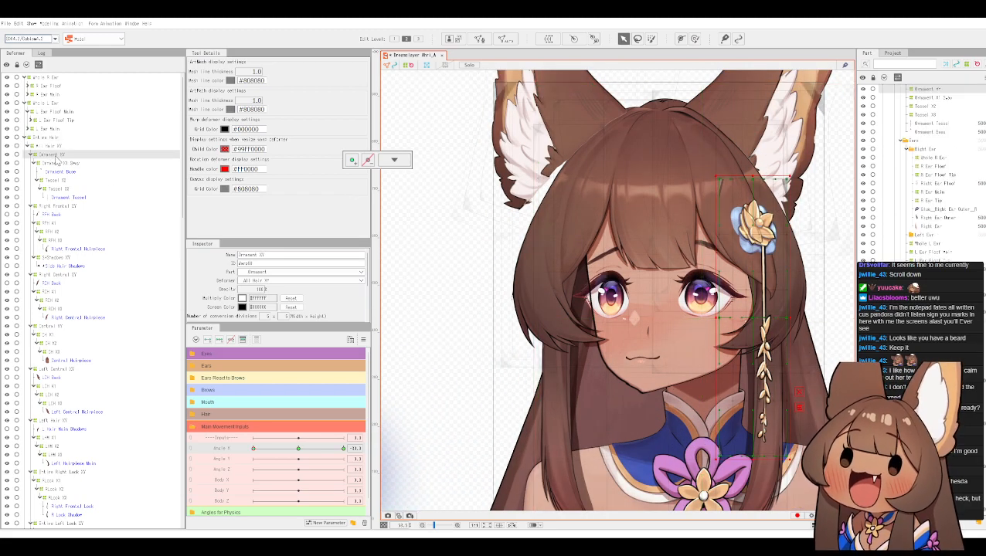
click(56, 164)
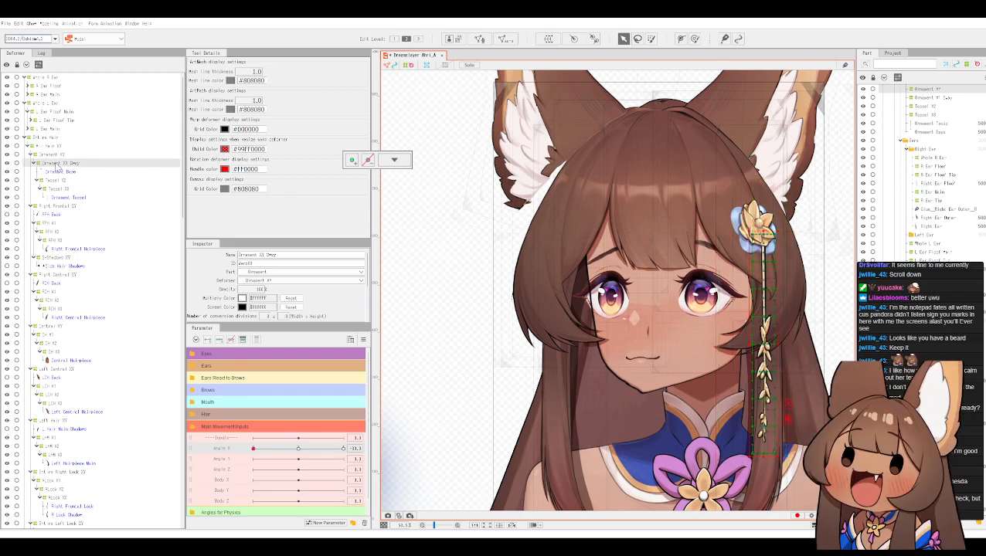
click(58, 207)
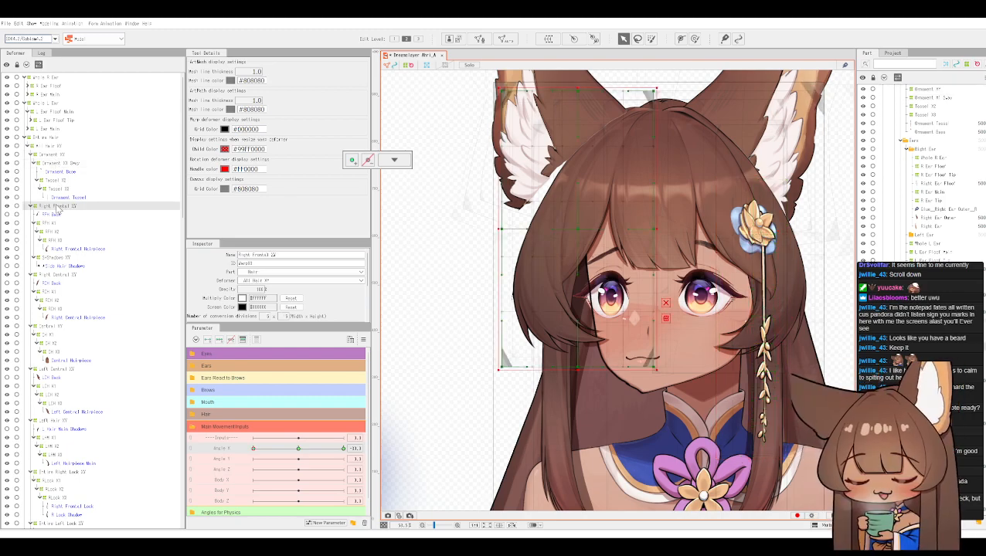
Step: Compare the Right Frontal XY deformer's shape at both ends of Angle X
drag(288, 455, 380, 441)
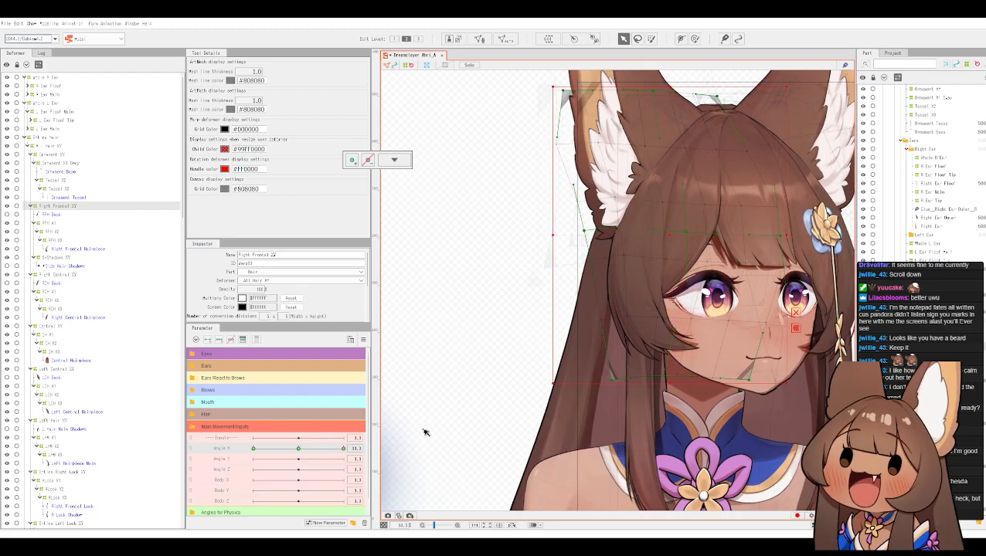
drag(229, 435, 192, 433)
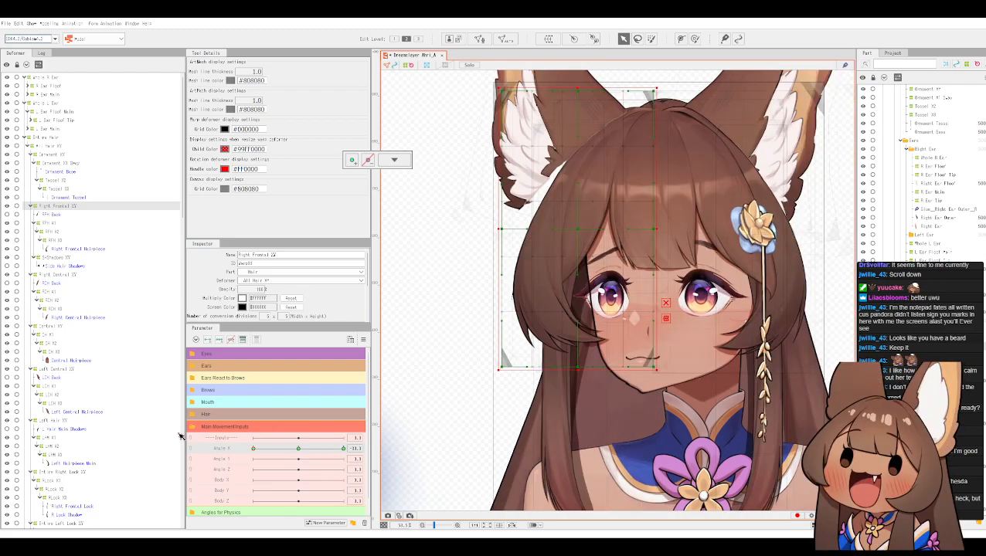
drag(389, 442, 453, 434)
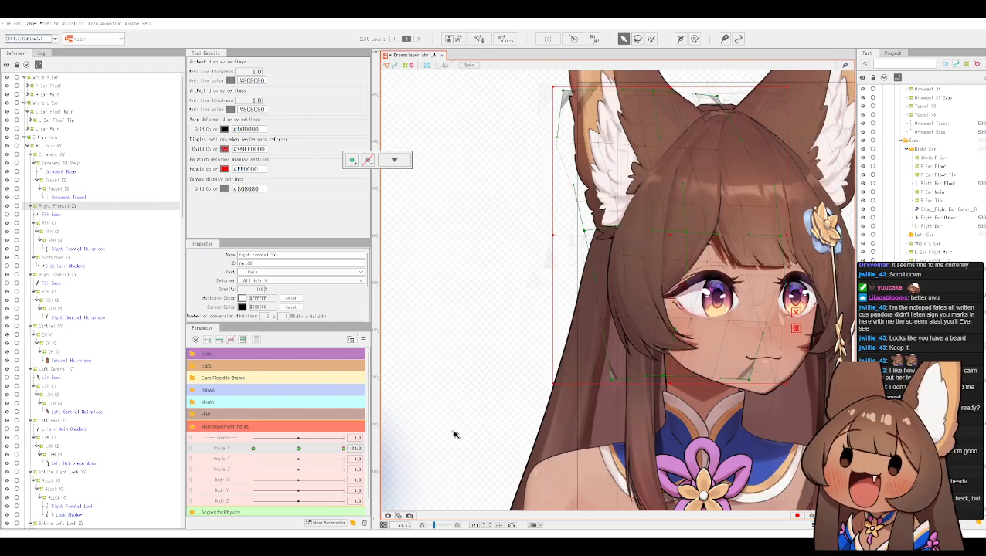
click(363, 340)
click(440, 422)
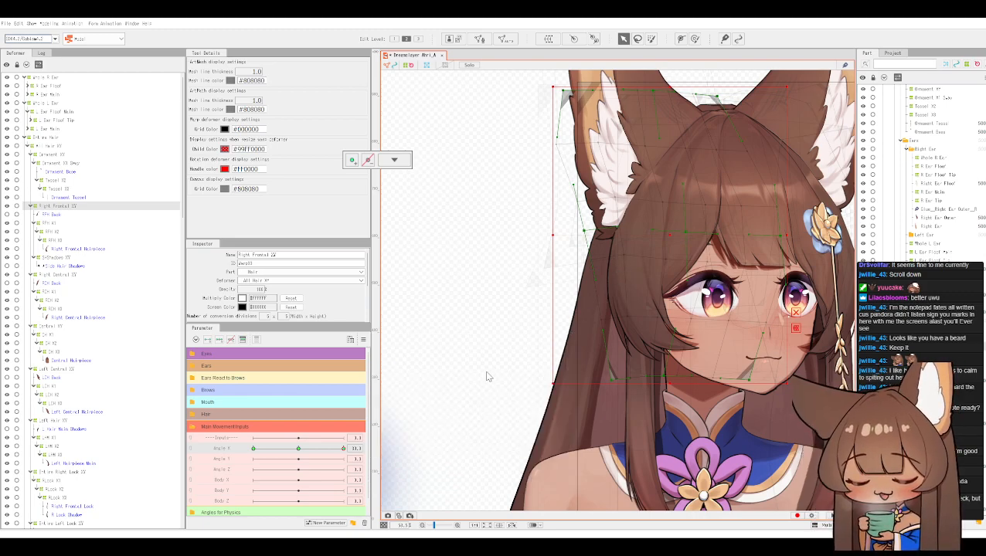
Step: Try to reflect the Angle X motion of All Hair XY and the Right Frontal, Right Central, Central, Left Central and Left Hair XY deformers
click(52, 146)
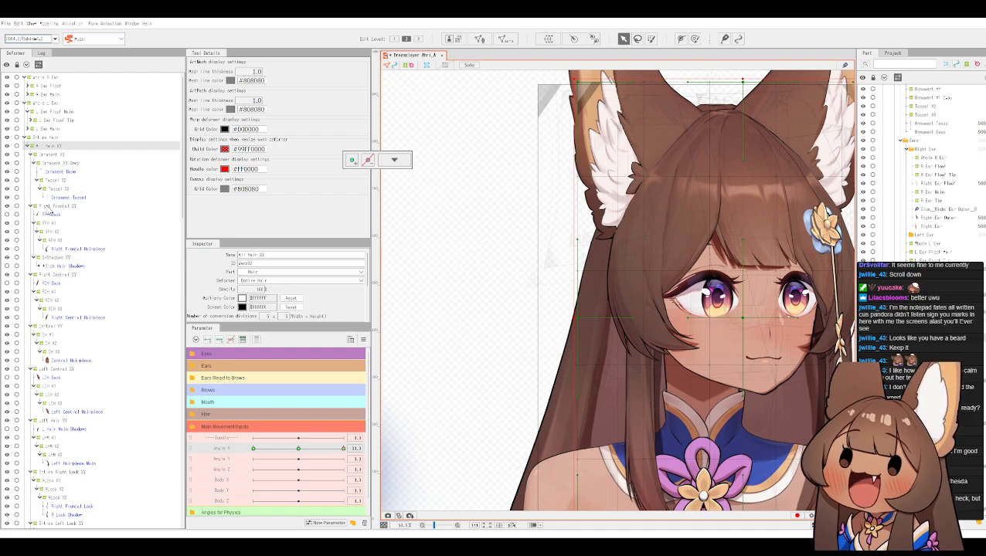
click(50, 206)
click(363, 340)
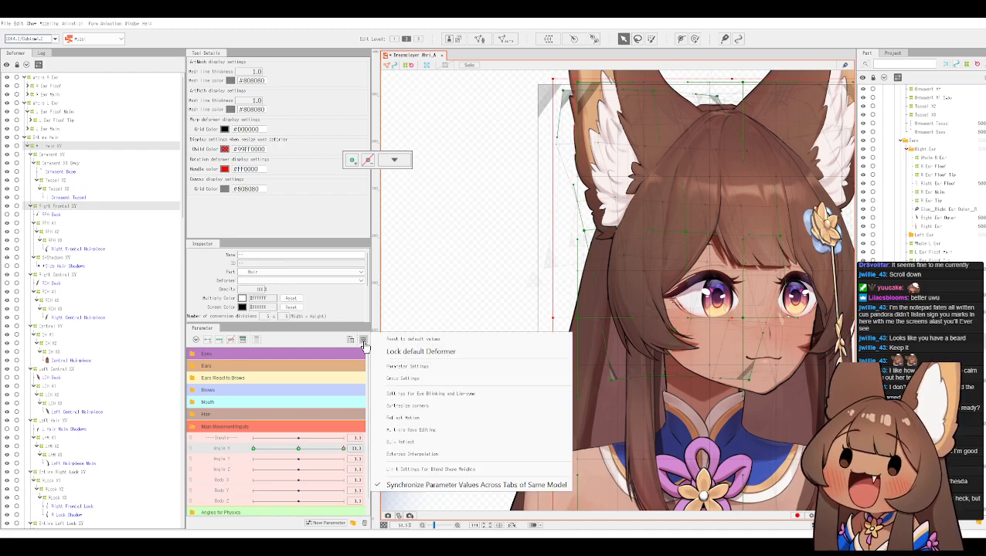
click(423, 418)
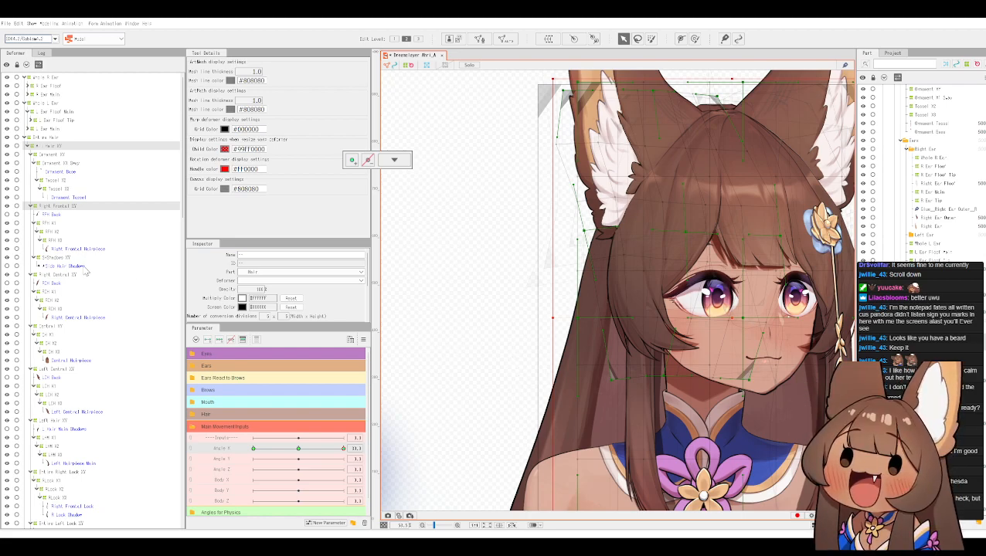
click(68, 276)
click(46, 328)
click(55, 371)
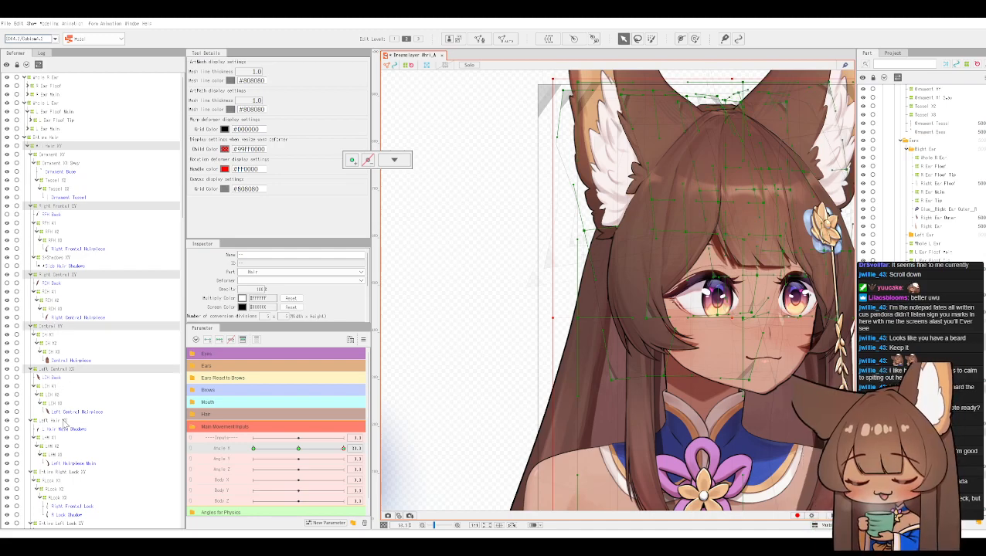
click(65, 422)
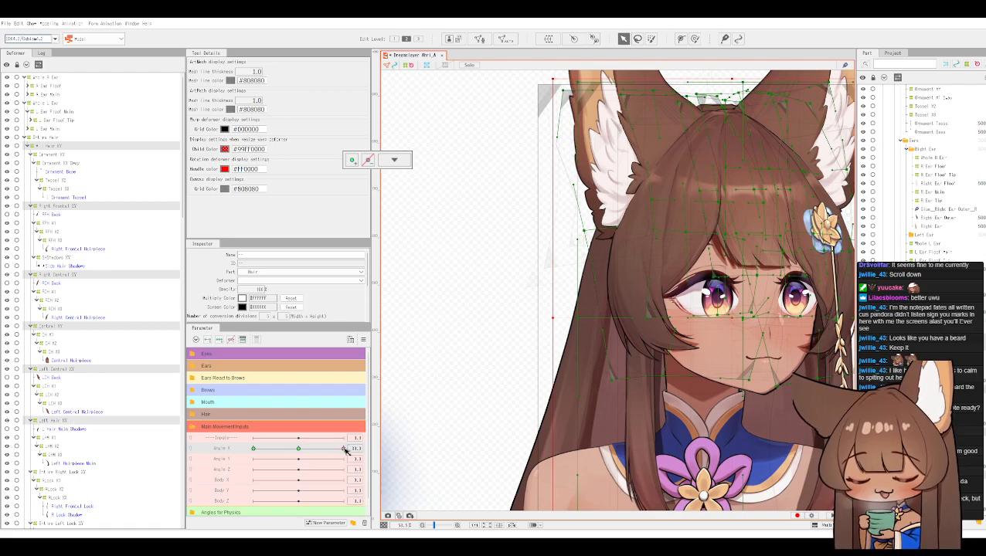
click(363, 340)
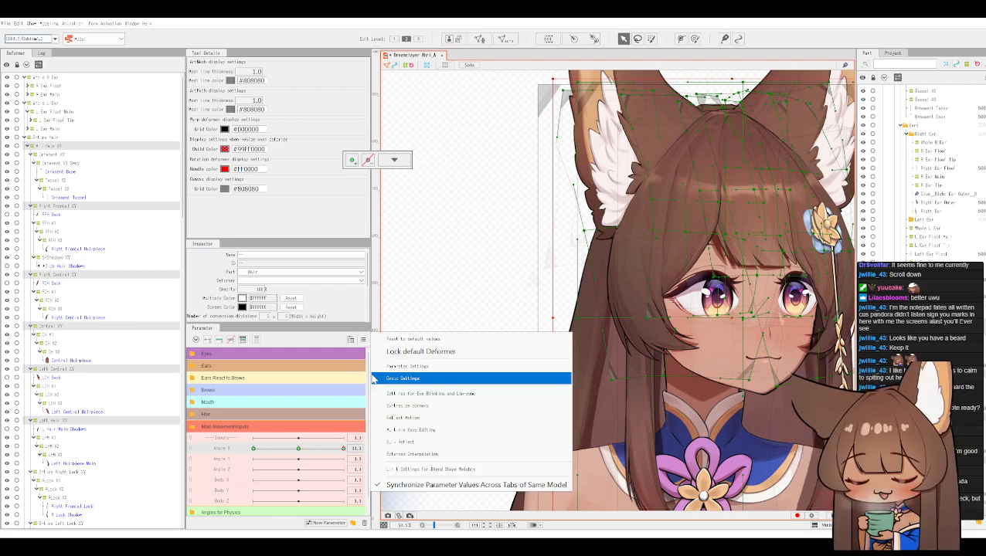
click(409, 417)
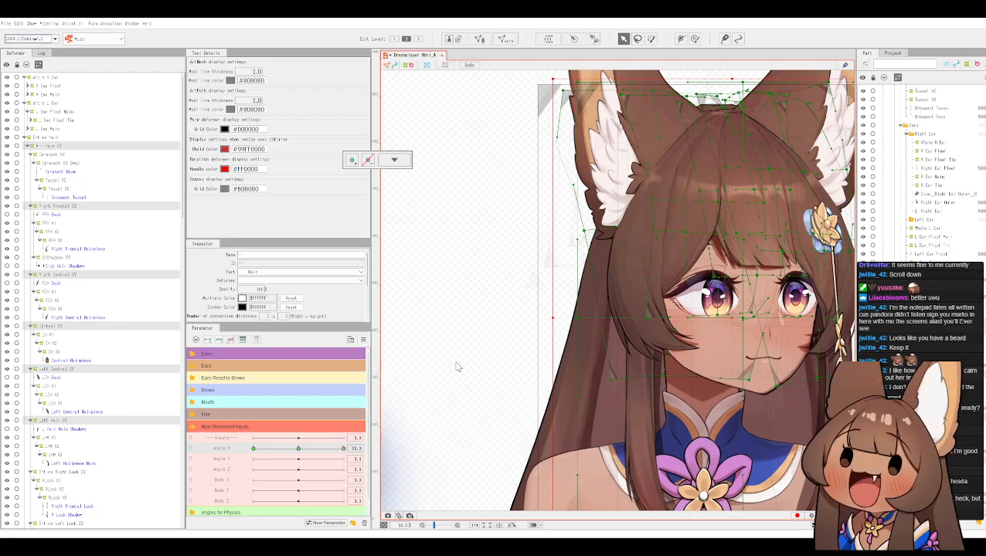
Step: Scrub Angle X between its minimum, centre and maximum to examine how the hair deformers move with the head
click(344, 449)
drag(336, 451, 246, 442)
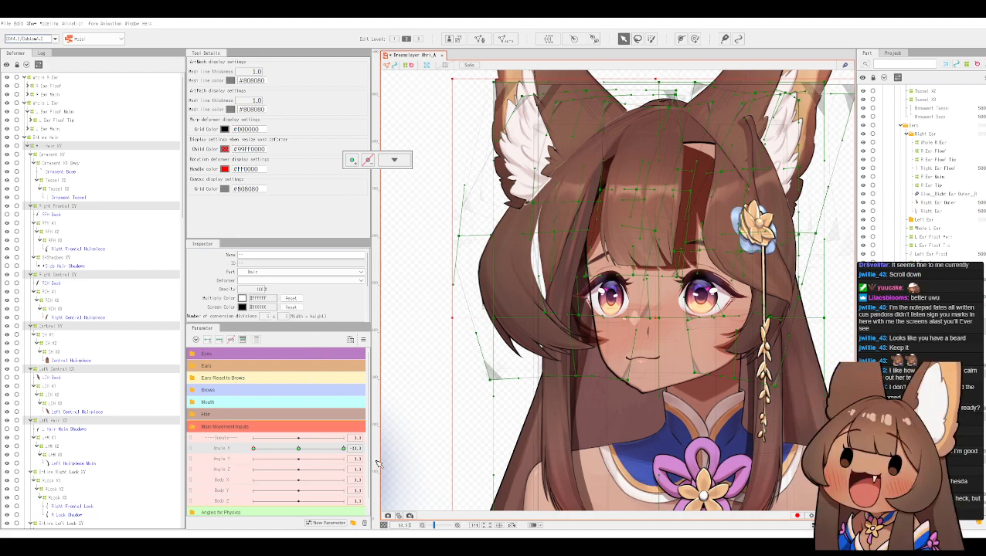
drag(253, 449, 378, 463)
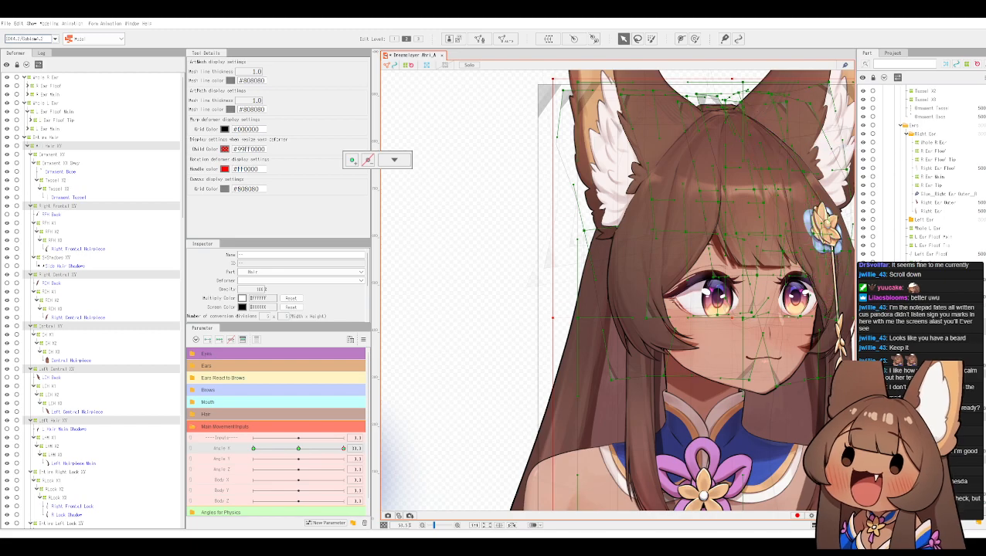
drag(454, 116, 395, 179)
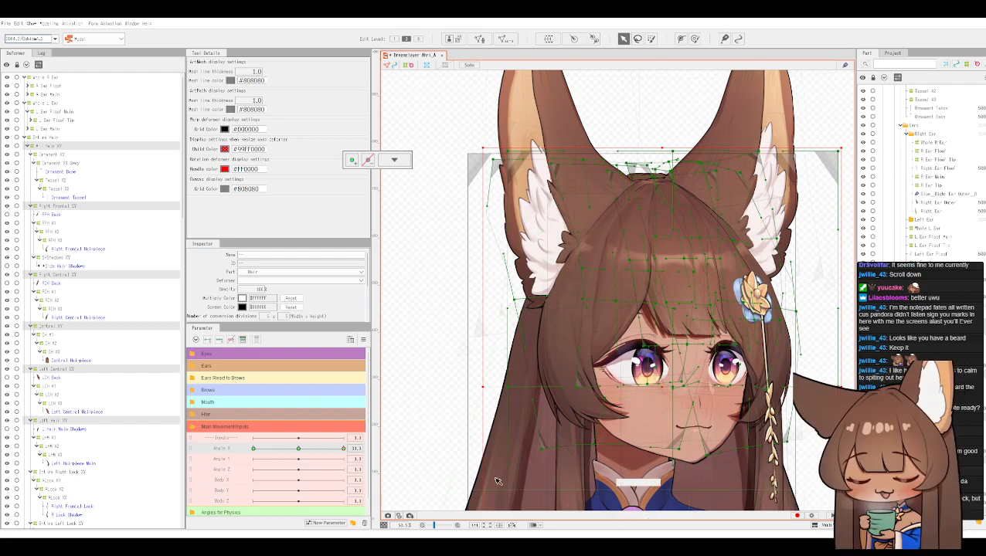
click(301, 453)
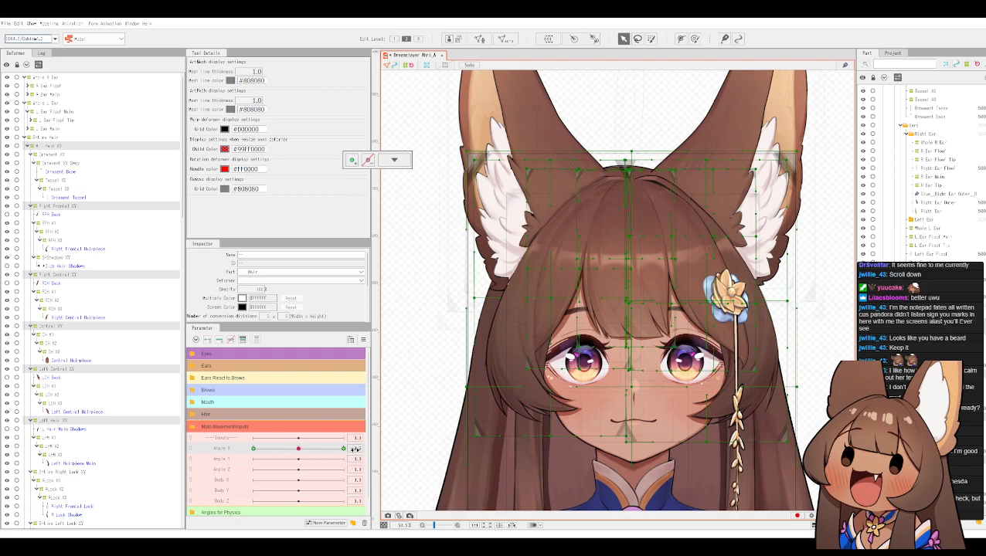
click(249, 453)
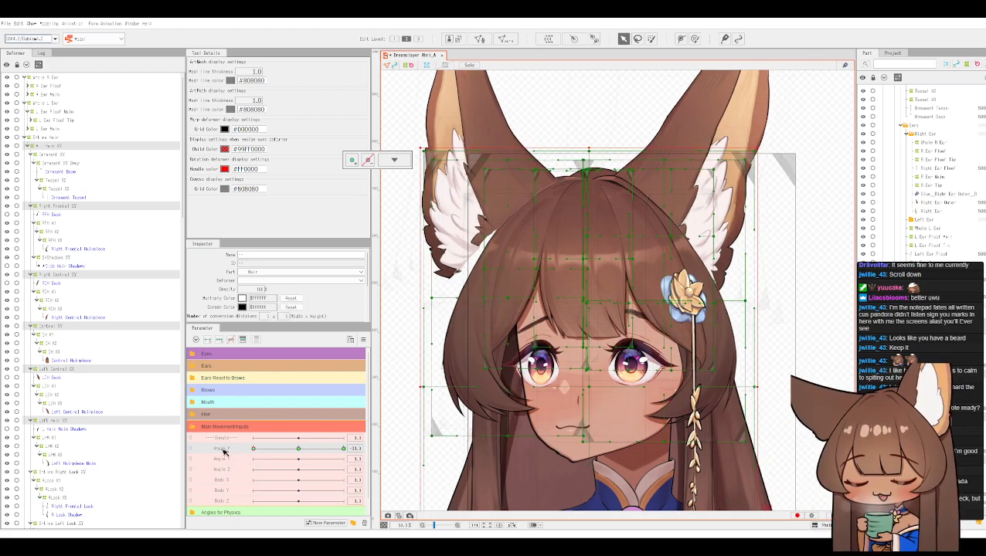
scroll(512, 377, down, 2)
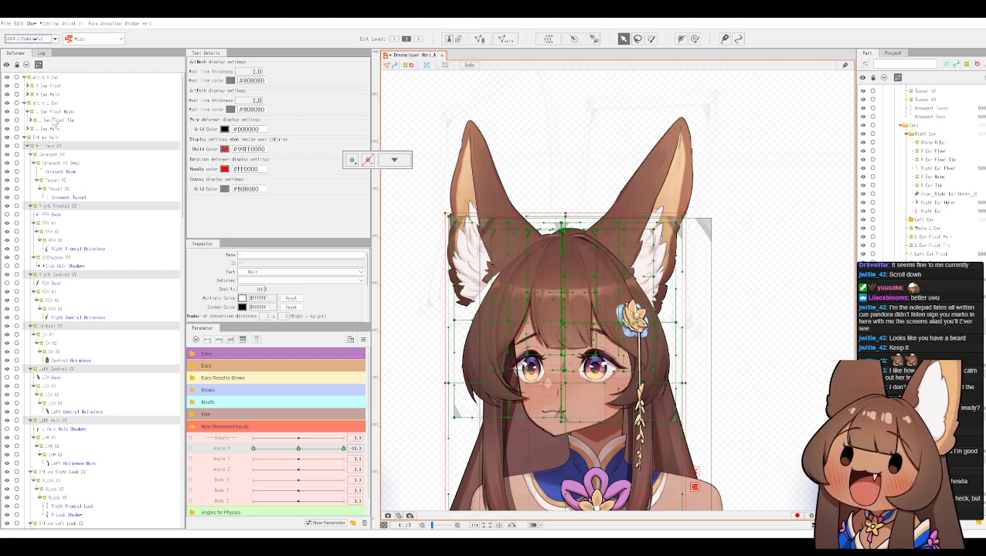
drag(300, 449, 442, 455)
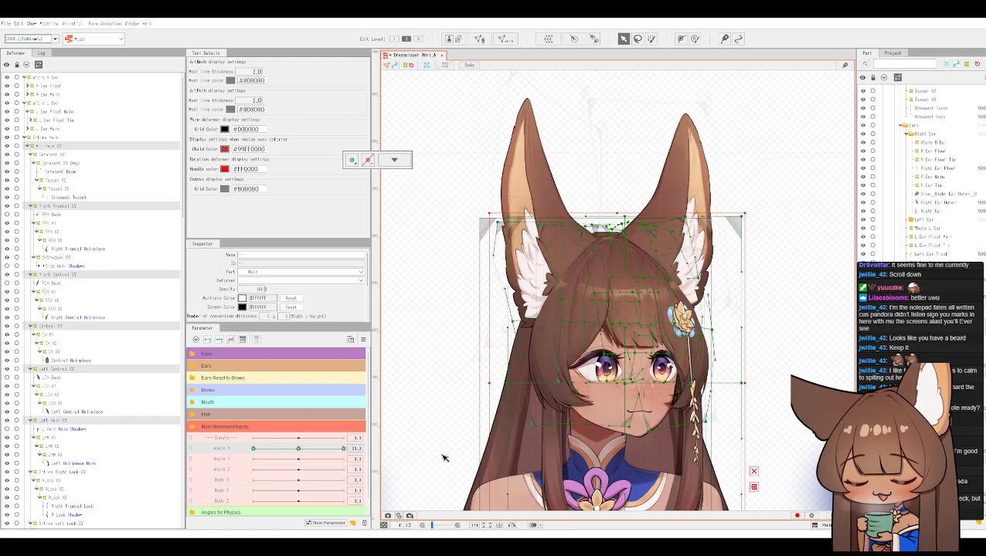
Step: Collapse the Entire Hair and mouth warp deformer branches in the deformer hierarchy and select the Eyes deformer
scroll(110, 306, down, 3)
scroll(110, 306, down, 9)
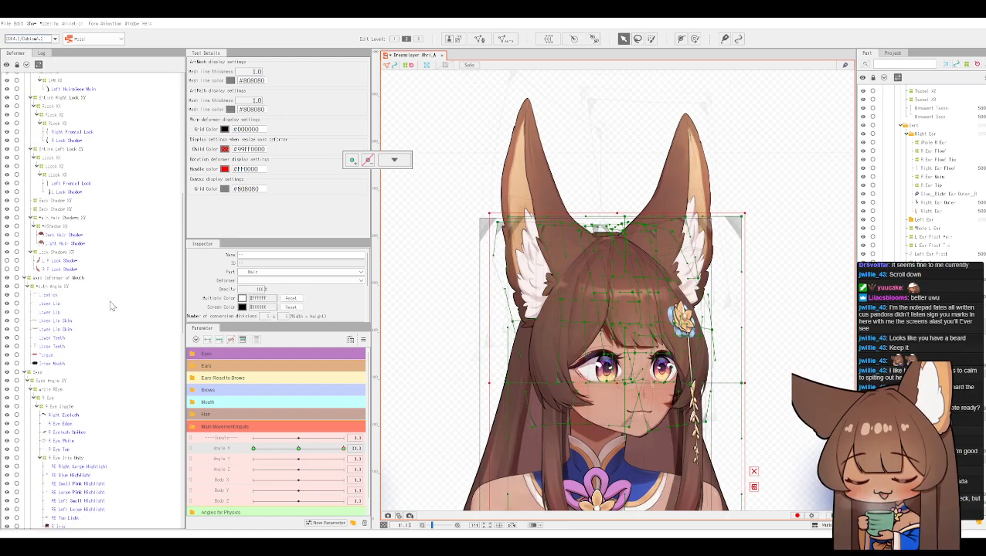
scroll(111, 309, up, 12)
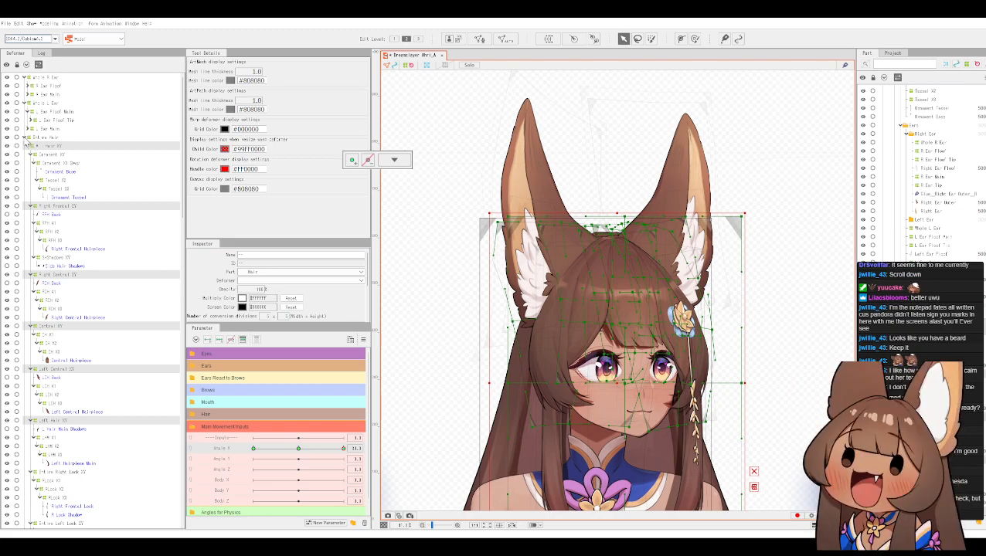
click(27, 138)
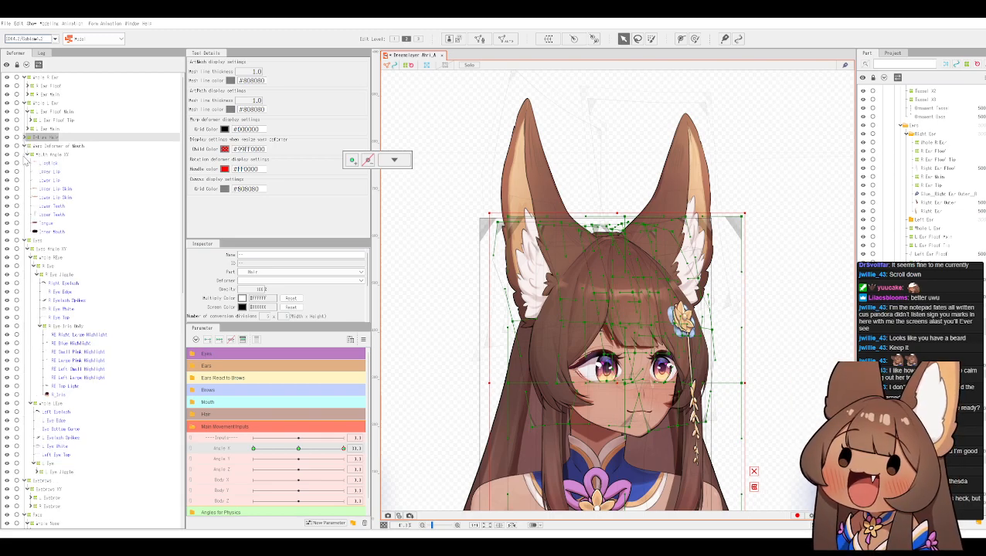
click(27, 146)
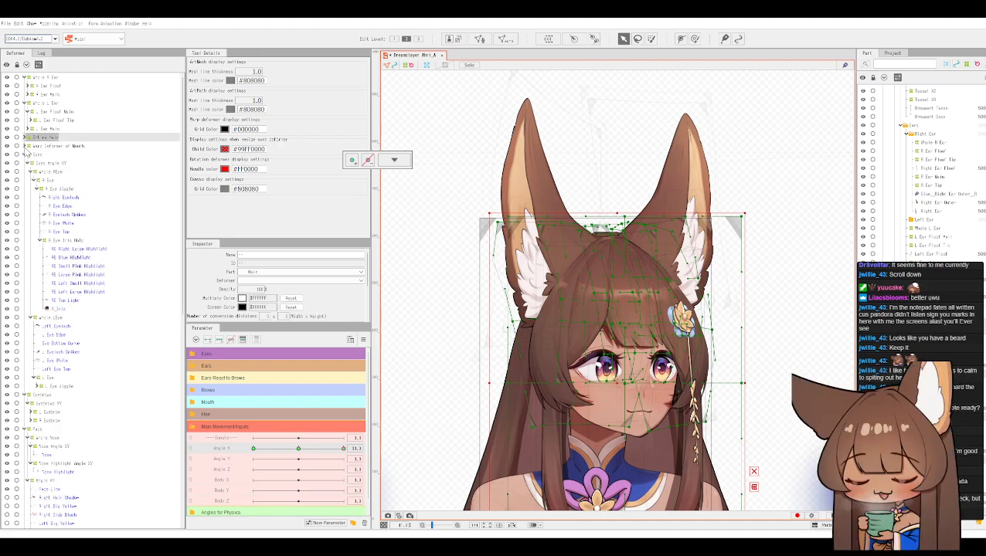
click(28, 155)
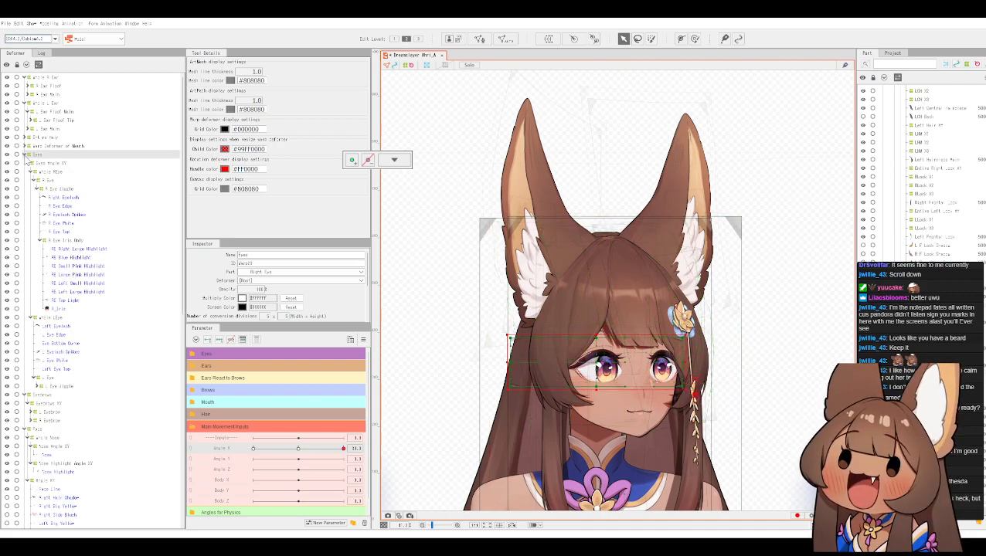
Step: Collapse the Eyes branch, select the Face deformer and try to reflect its Angle X motion
click(27, 155)
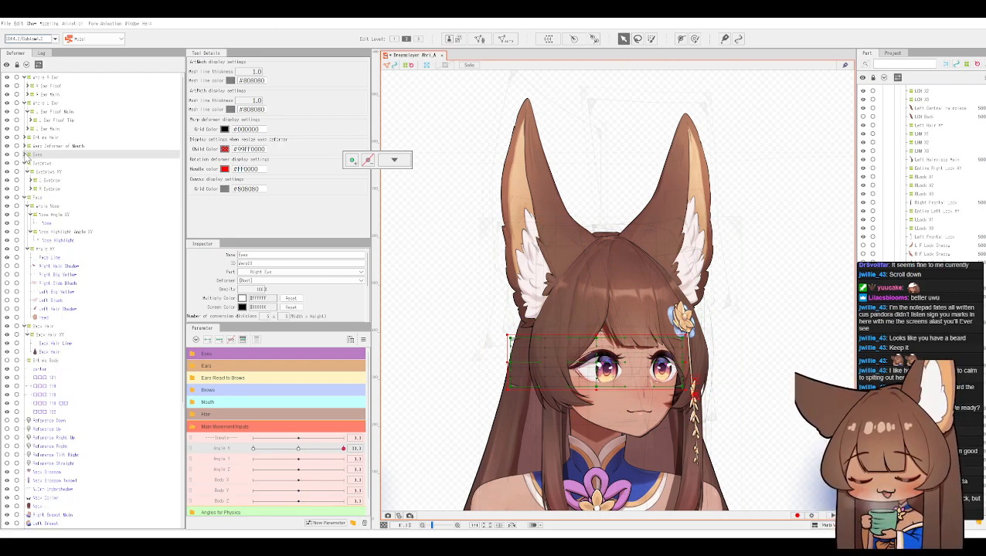
click(38, 198)
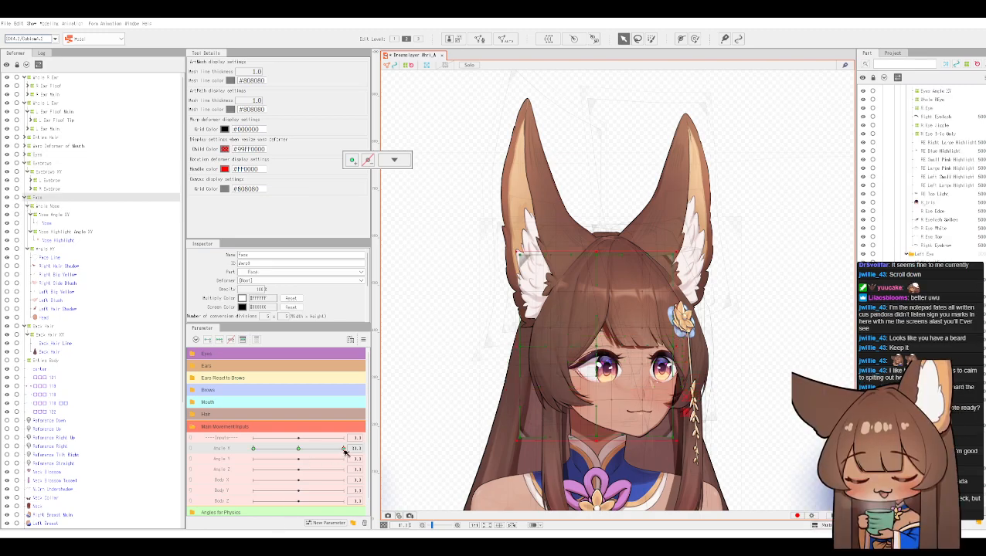
click(363, 339)
click(412, 421)
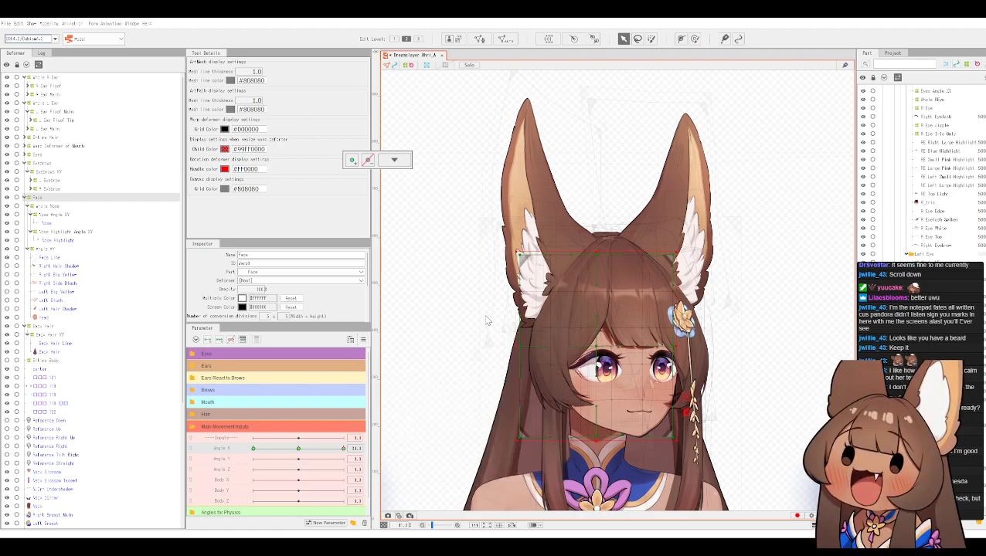
click(491, 366)
Step: Check the head turn at Angle X's minimum and centre, and set Angle X to 0
drag(346, 453, 225, 442)
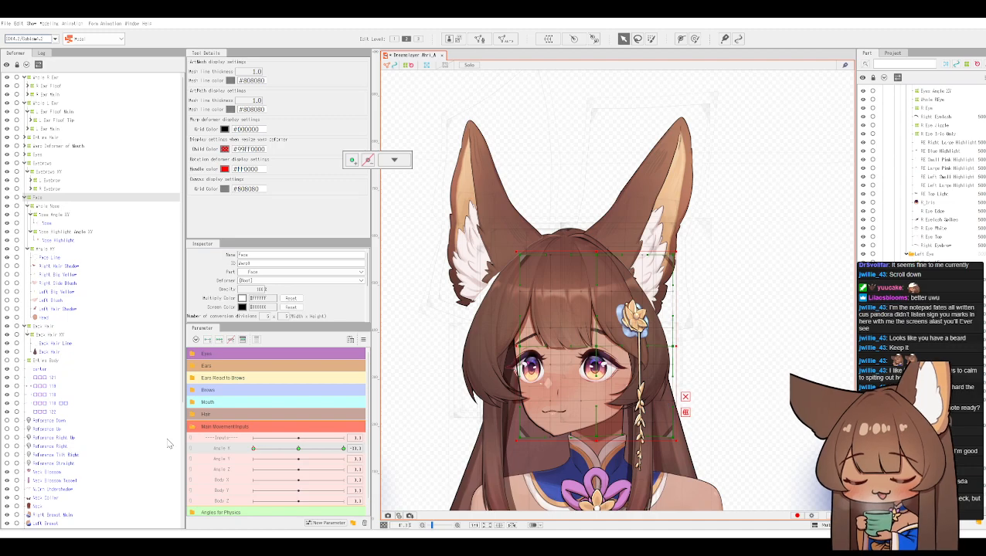
click(303, 453)
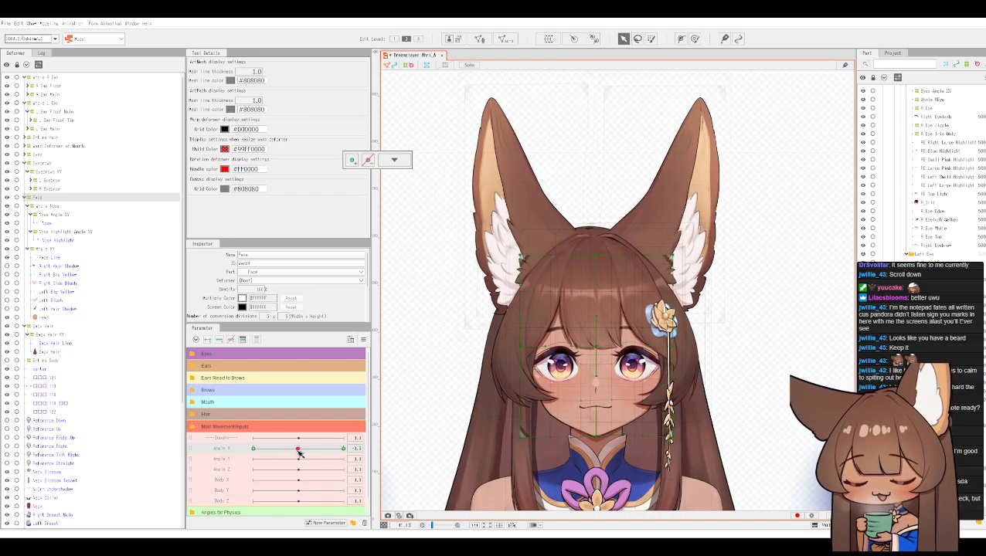
double_click(356, 449)
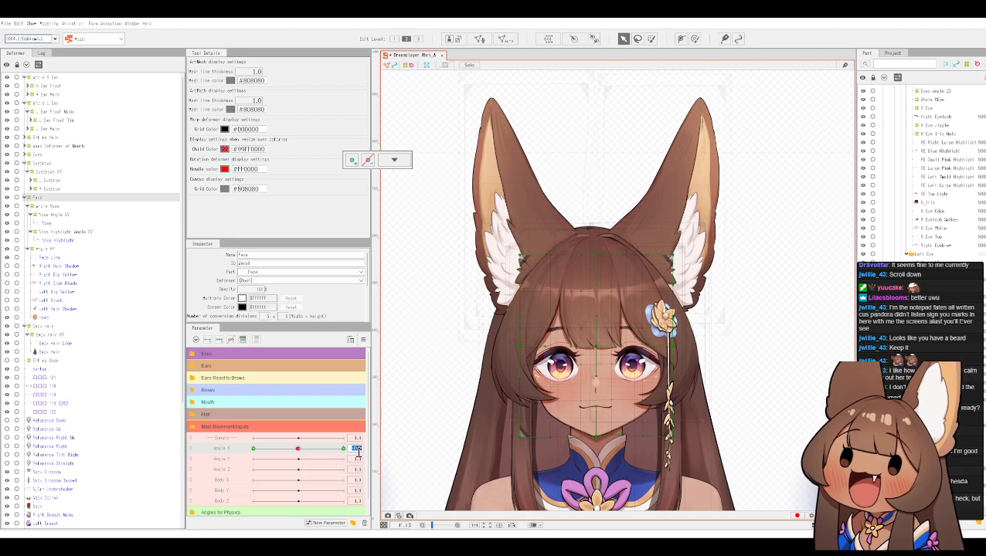
text(0)
key(Return)
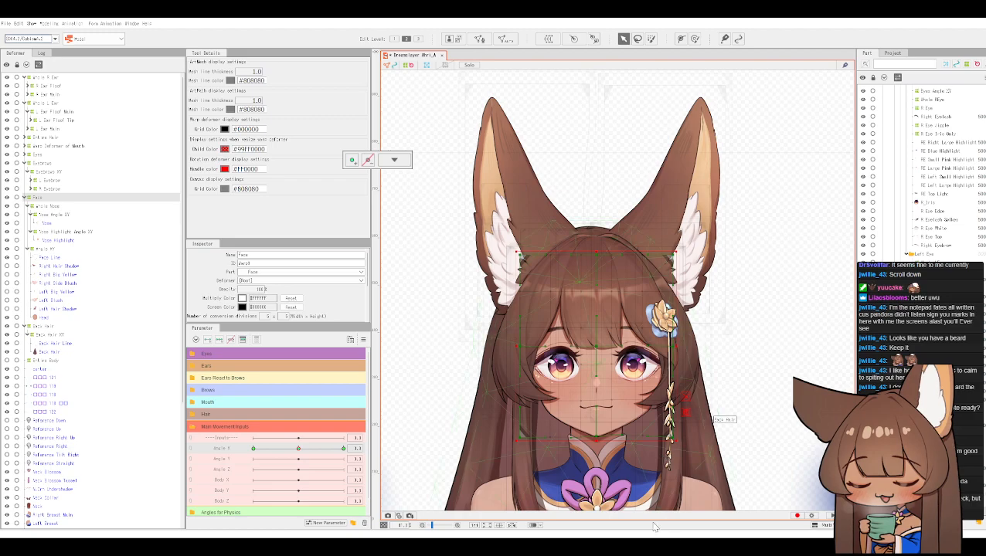
Step: Delete the Locks part folder at the start of the part hierarchy together with its parent folders Main character, Final and the enclosing PSD folder
scroll(925, 193, up, 3)
scroll(925, 193, up, 5)
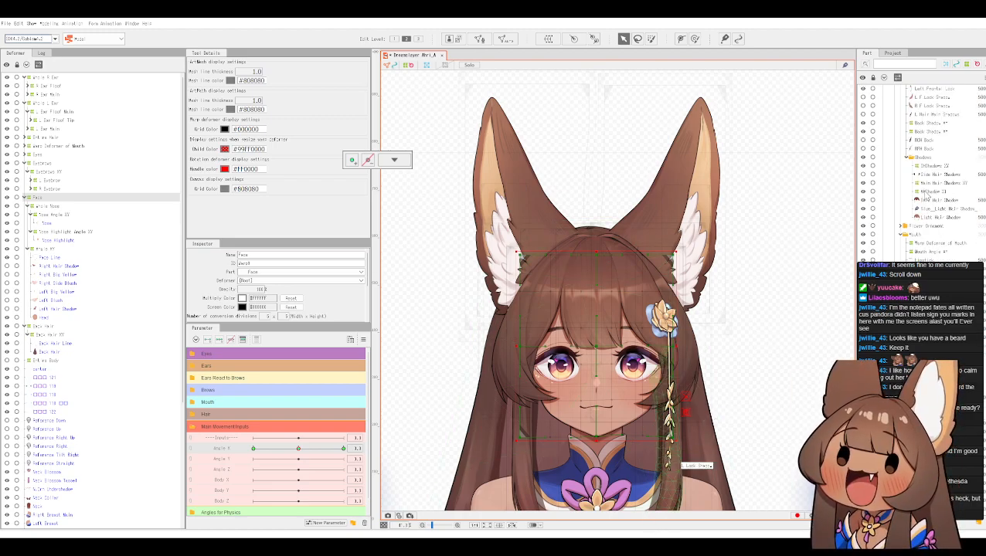
scroll(924, 201, up, 5)
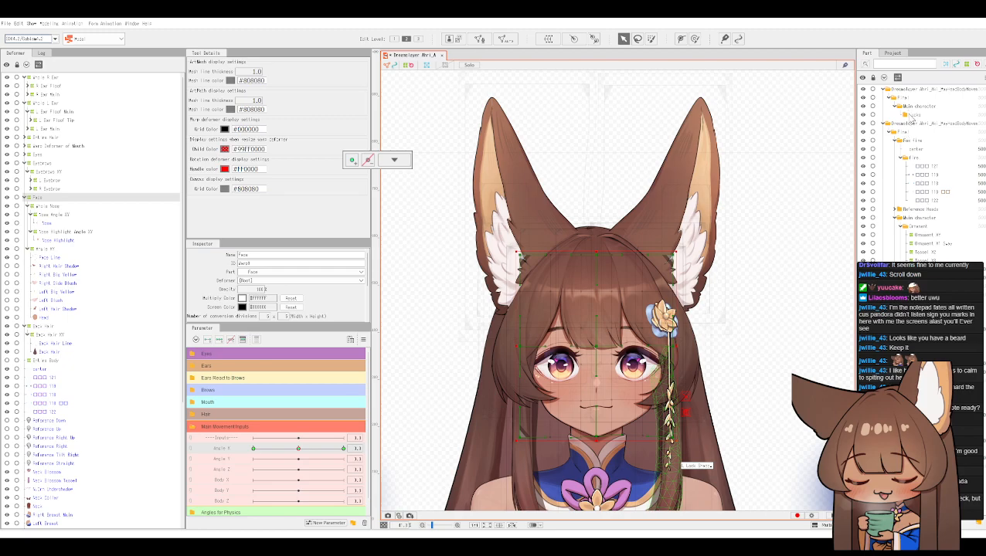
click(917, 116)
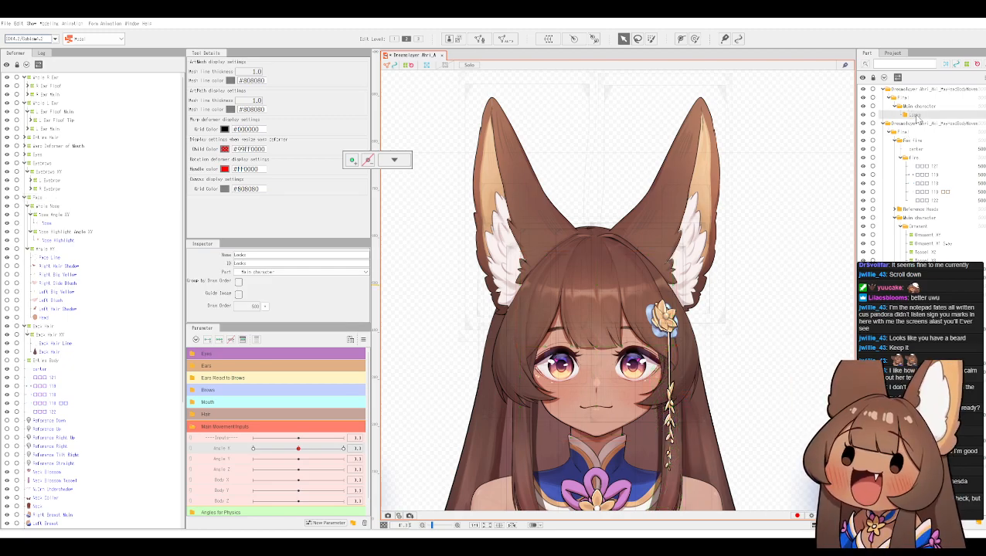
key(Delete)
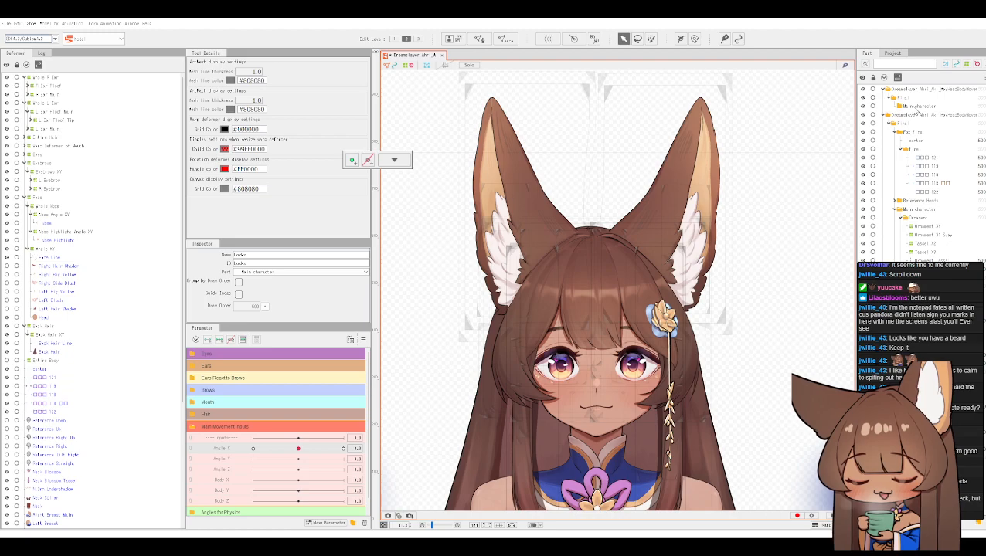
click(917, 108)
key(Delete)
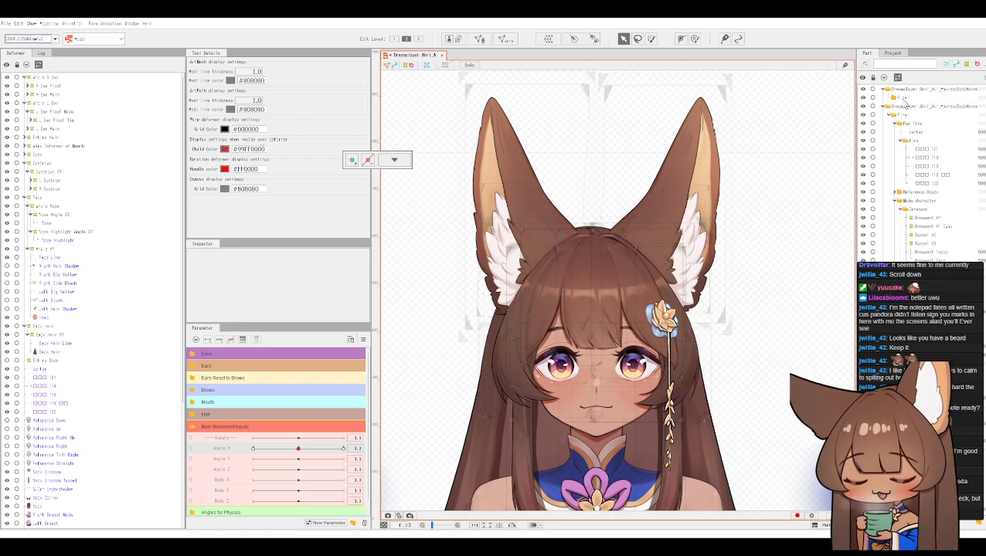
click(904, 101)
key(Delete)
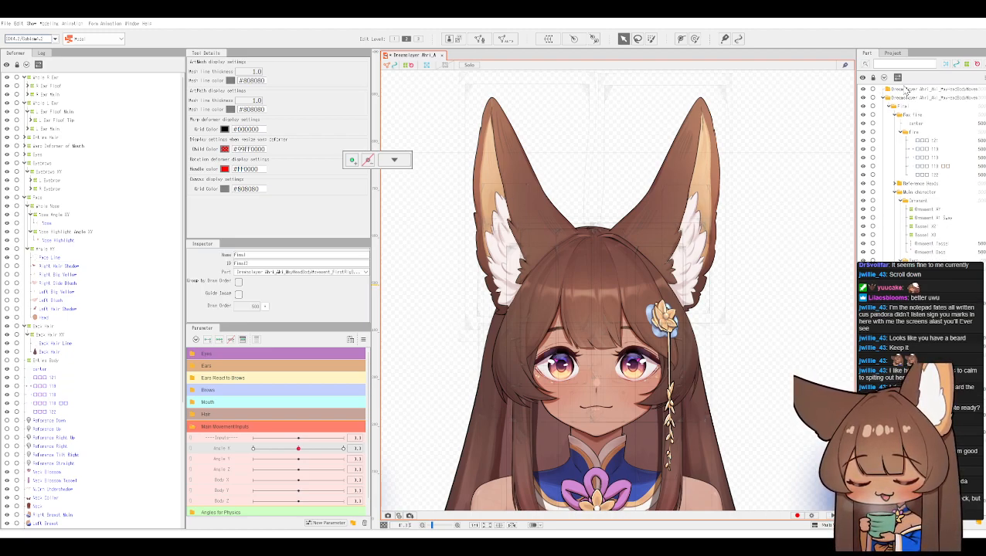
click(904, 92)
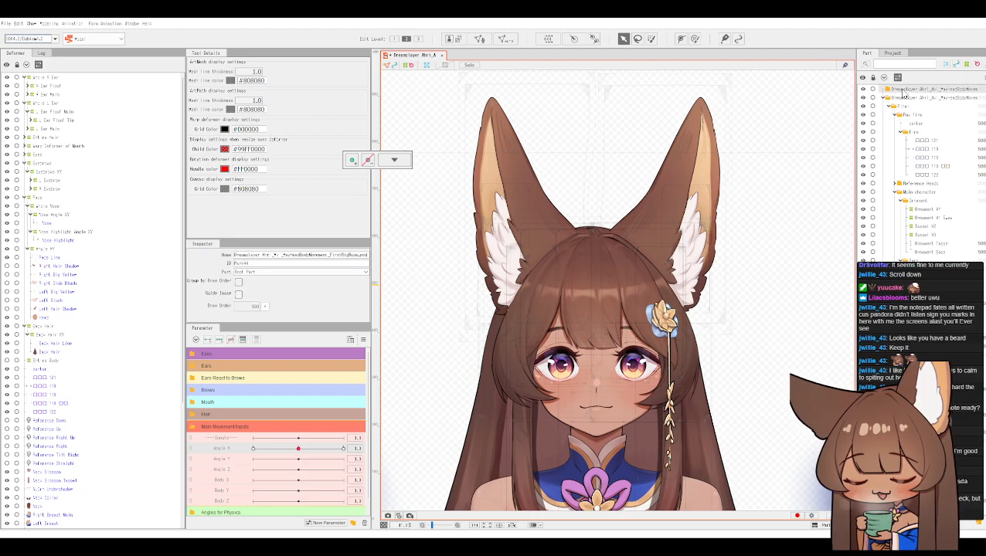
key(Delete)
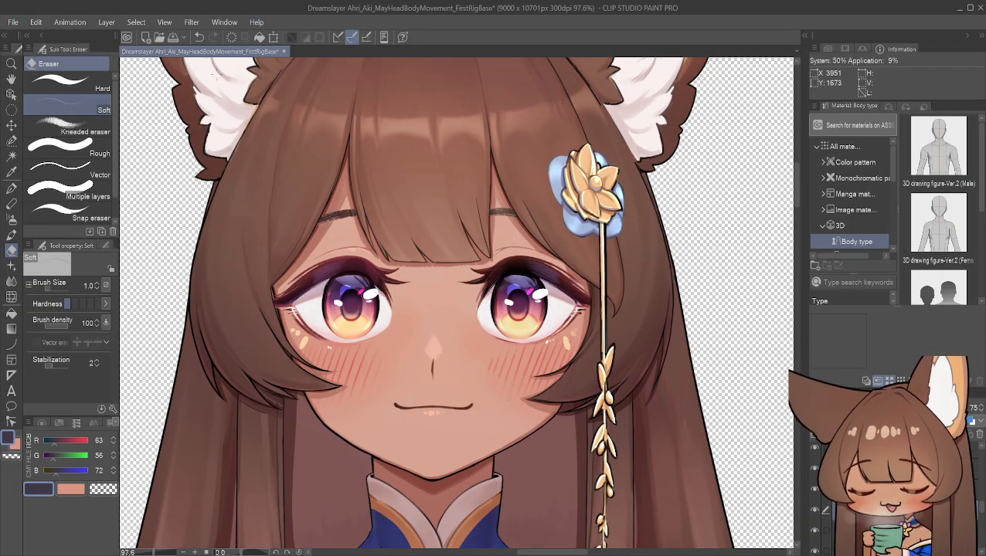
Step: Switch to Clip Studio Paint and show the semi-transparent front-facing 3D head reference over the character's face
scroll(530, 164, down, 1)
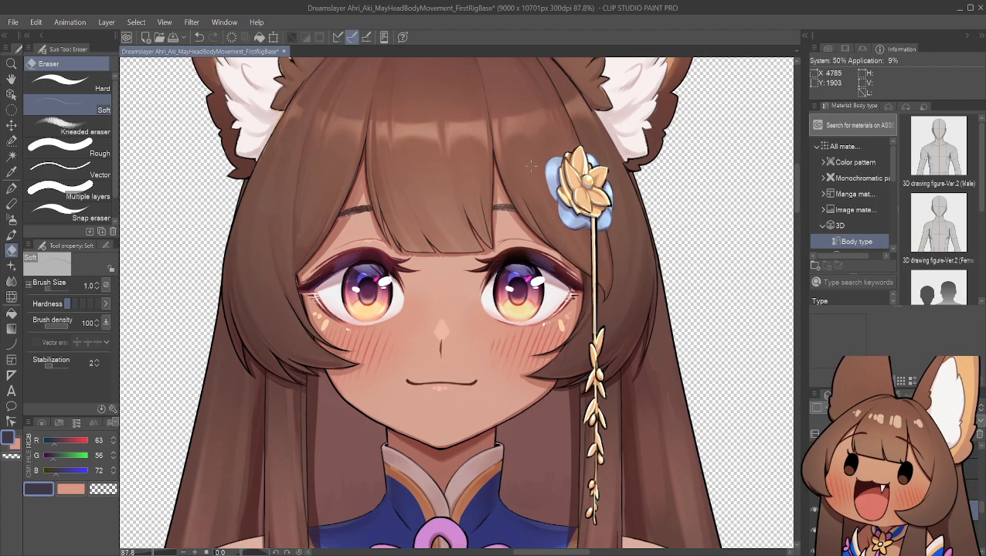
scroll(546, 240, down, 1)
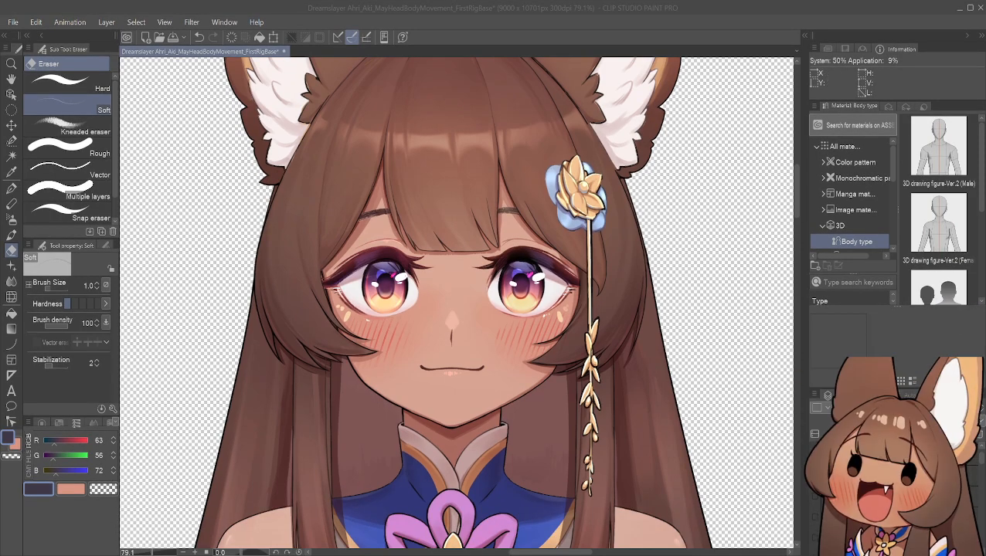
click(896, 525)
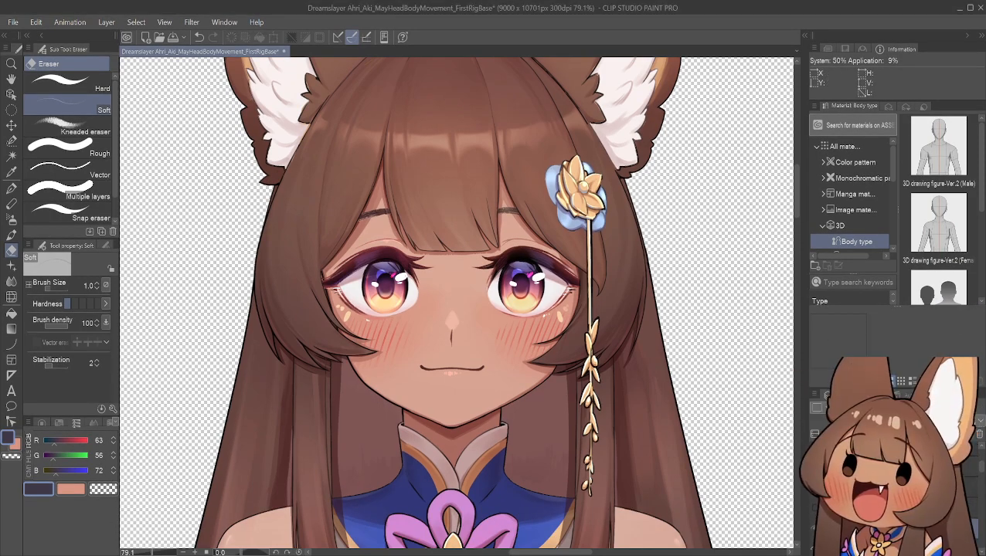
click(813, 496)
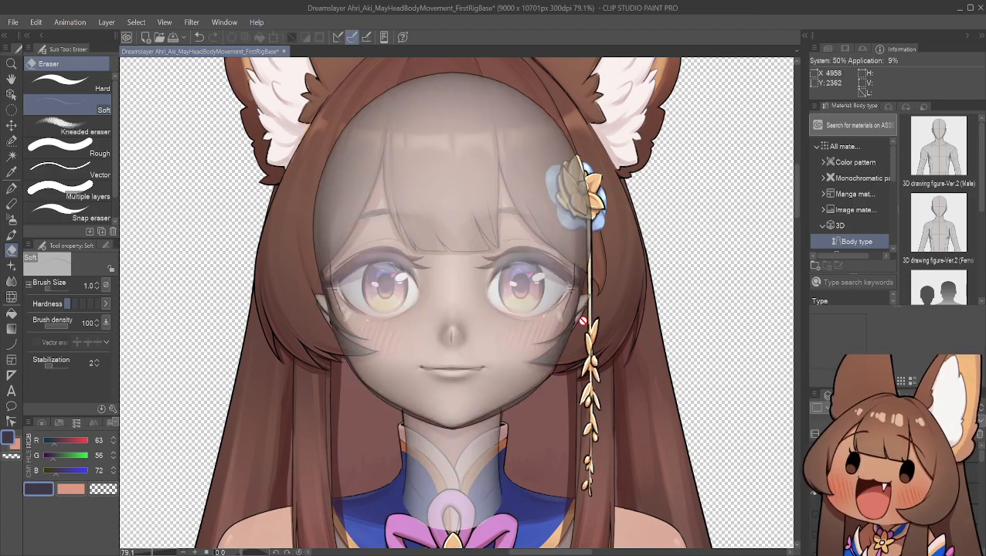
scroll(584, 321, down, 1)
scroll(583, 321, down, 1)
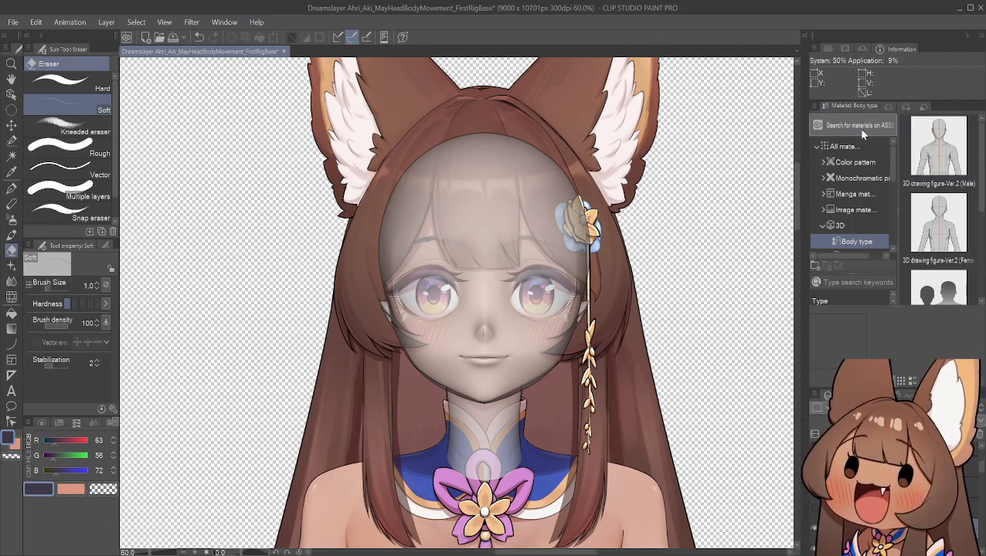
Step: Browse the 3D Head materials in the material library
scroll(843, 170, down, 1)
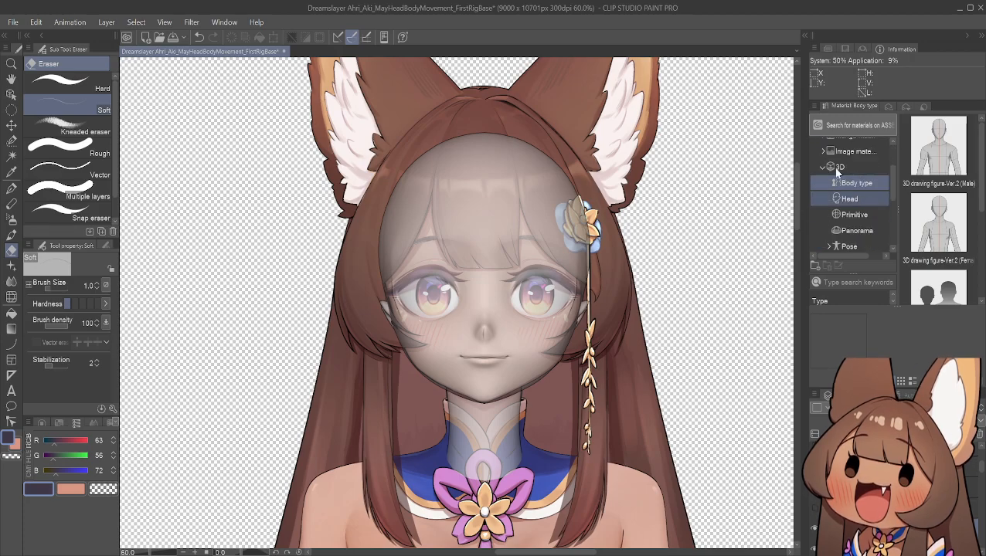
click(854, 199)
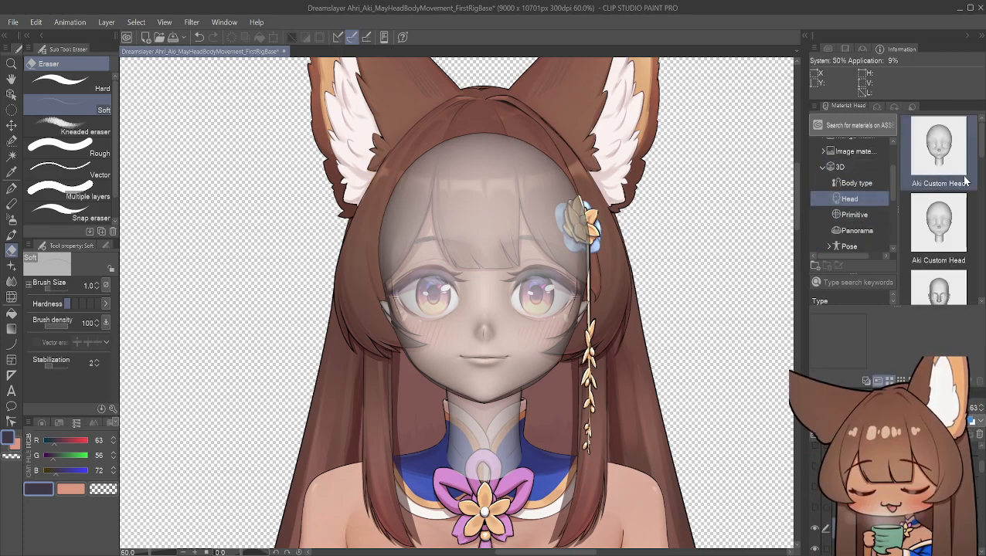
scroll(953, 263, down, 4)
scroll(957, 220, up, 3)
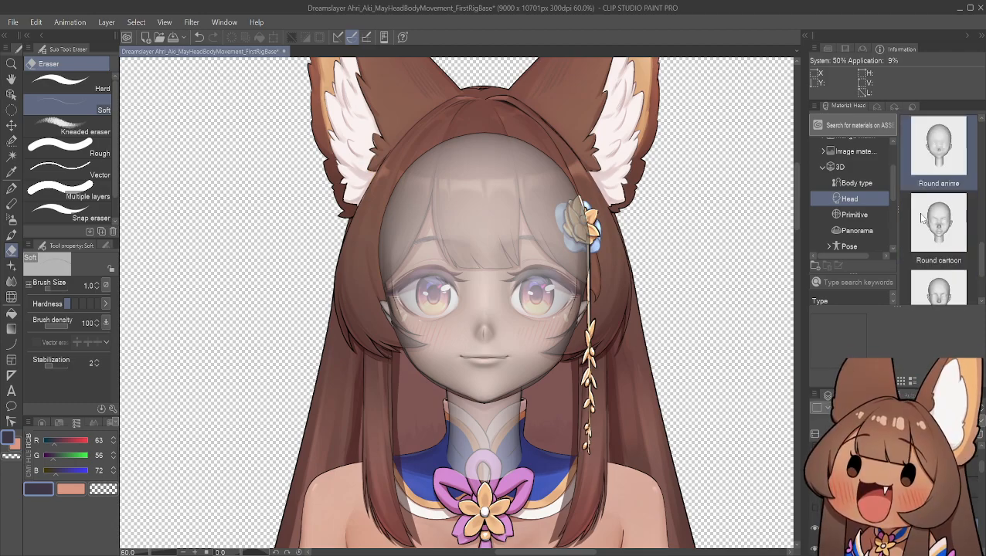
scroll(936, 286, down, 2)
scroll(942, 291, up, 5)
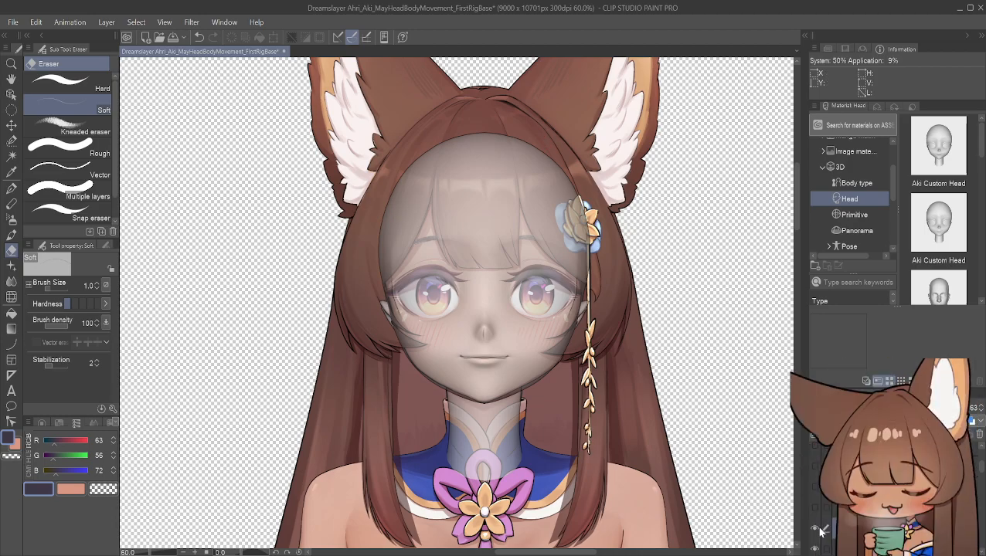
Step: Show the turned 3D head reference over the face in place of the front-facing one
click(814, 488)
click(814, 488)
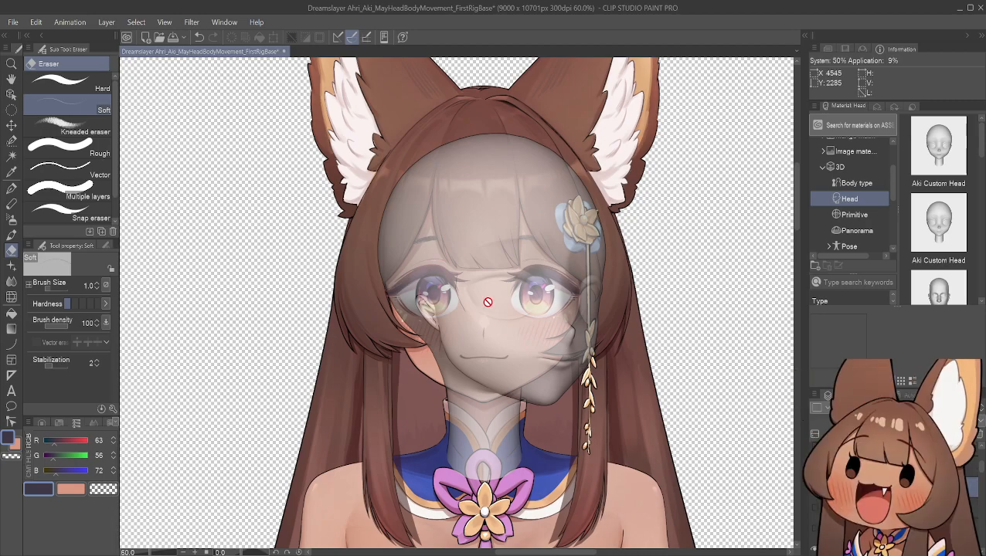
scroll(488, 302, down, 1)
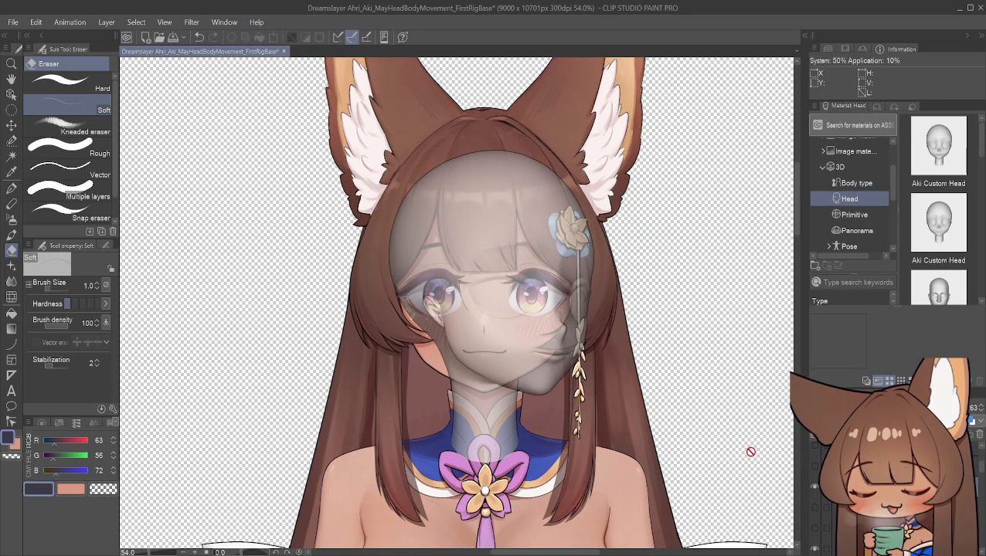
alt+click(512, 347)
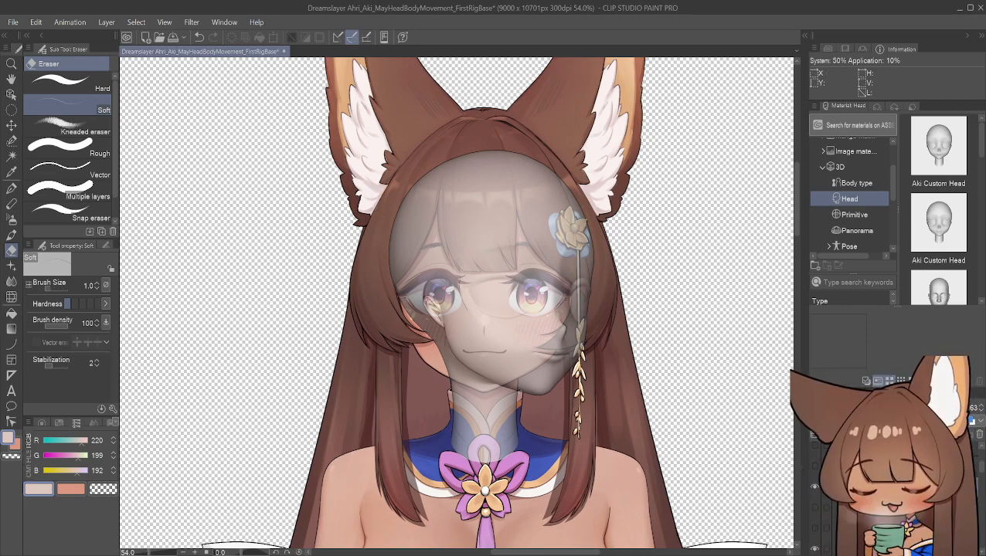
Step: Compare the front and turned 3D head references with the face by alternating their visibility and overlay opacity
click(819, 530)
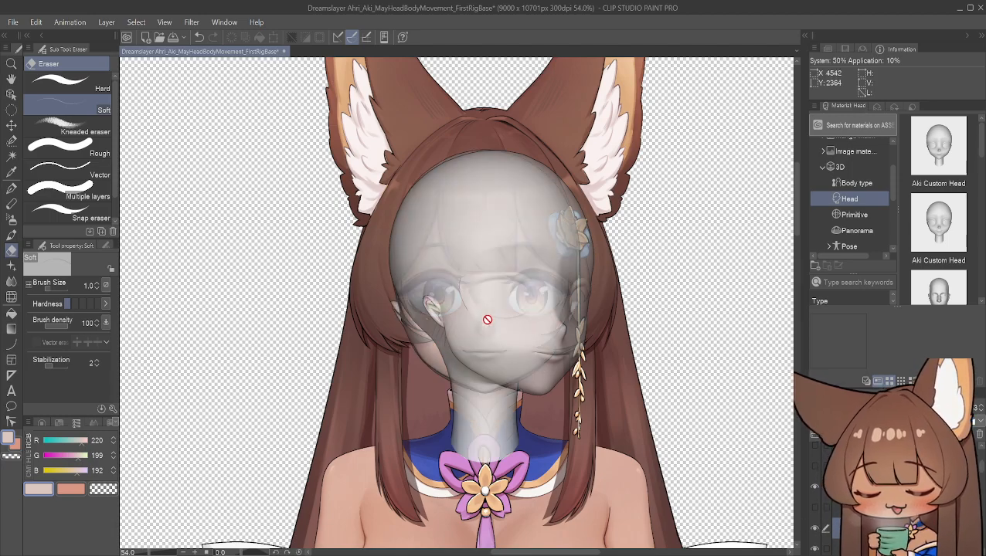
click(815, 487)
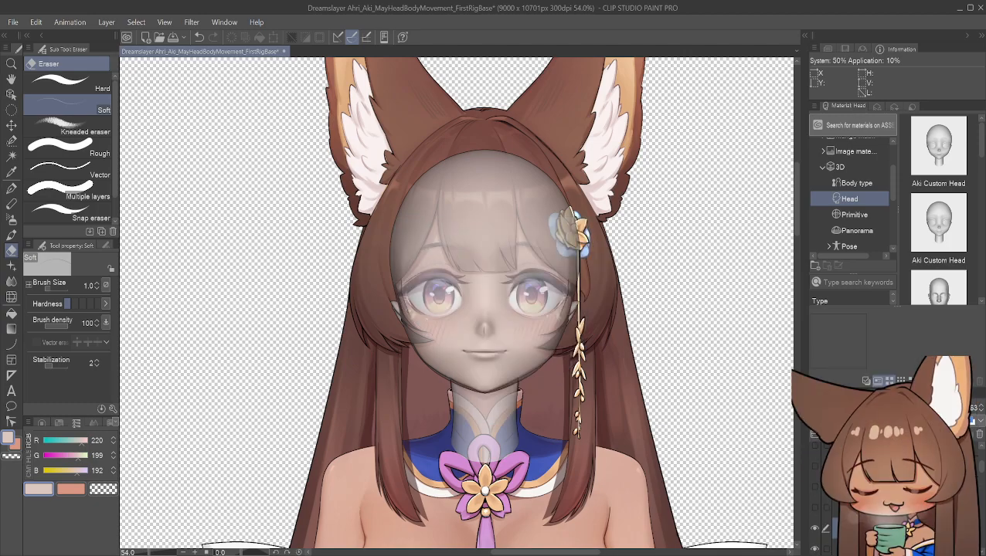
click(812, 487)
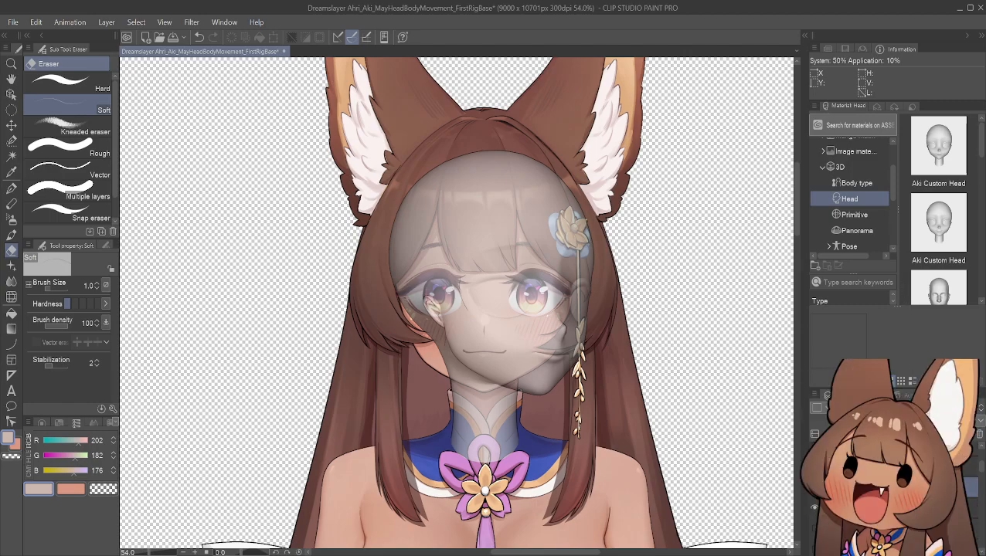
drag(940, 408, 957, 408)
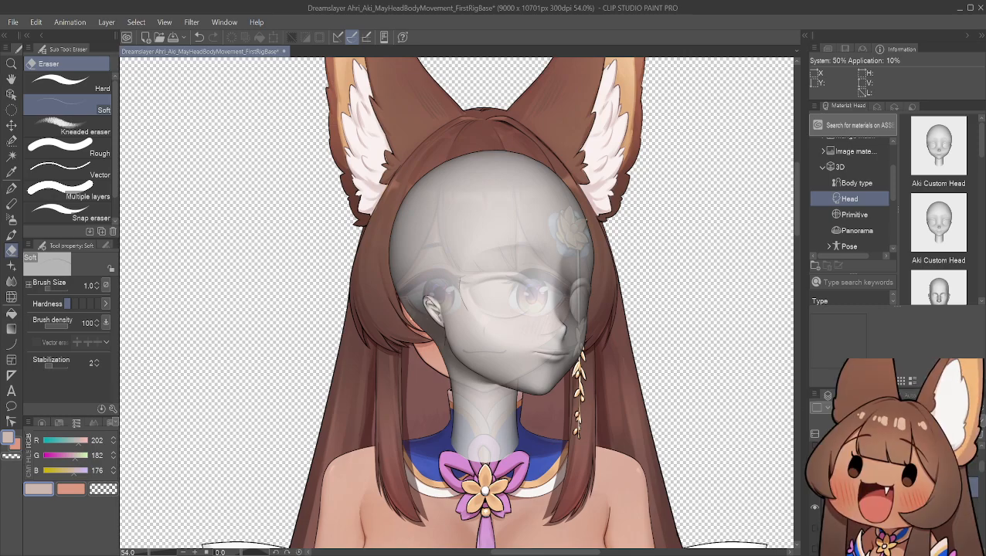
click(813, 509)
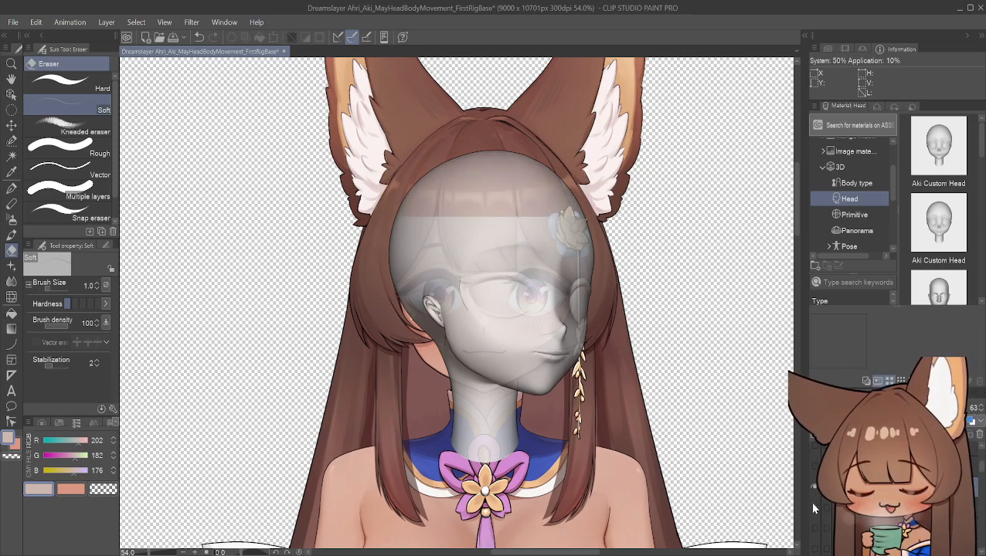
Step: Open the turned 3D head reference's facial feature settings and look through its mouth, ears and head regions
click(879, 105)
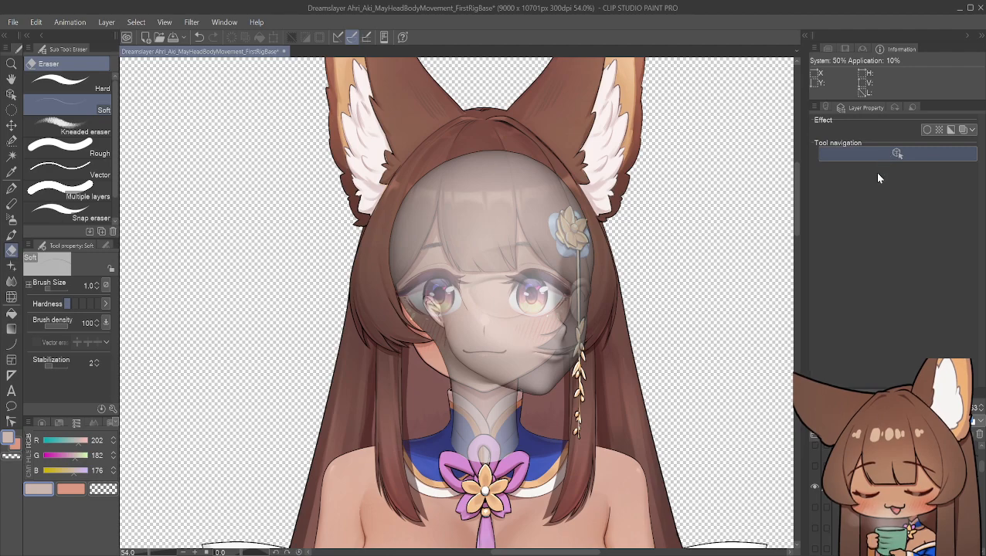
click(895, 154)
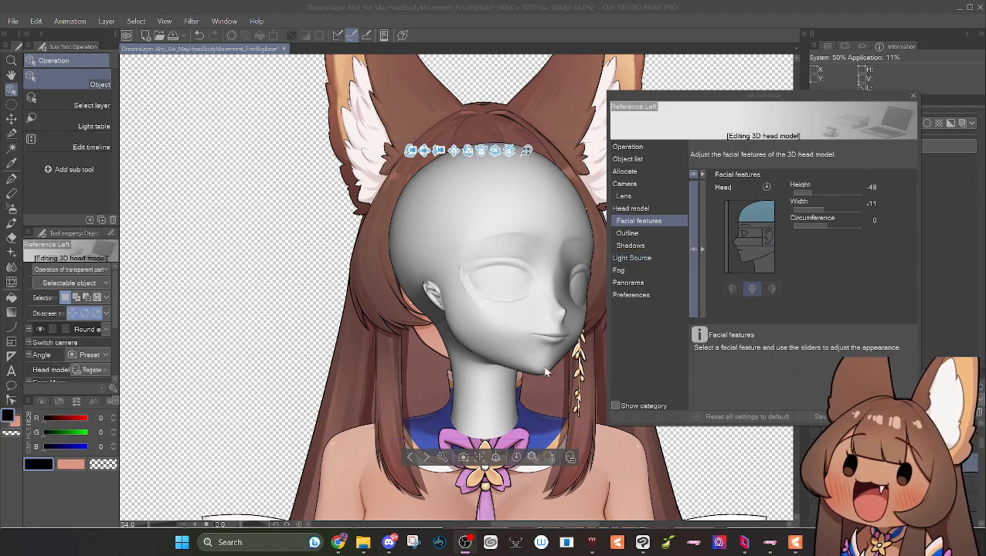
click(748, 241)
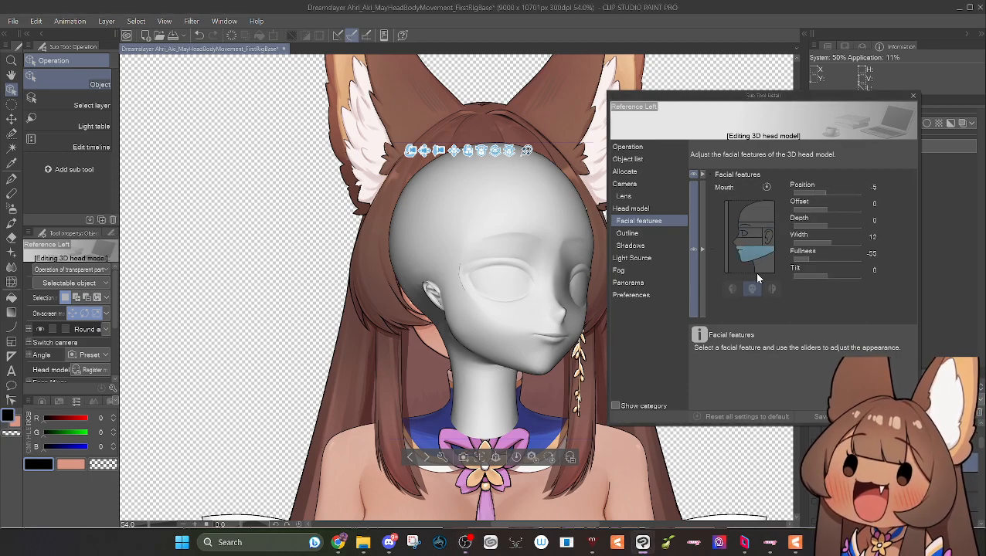
click(765, 265)
click(749, 244)
click(768, 236)
click(771, 220)
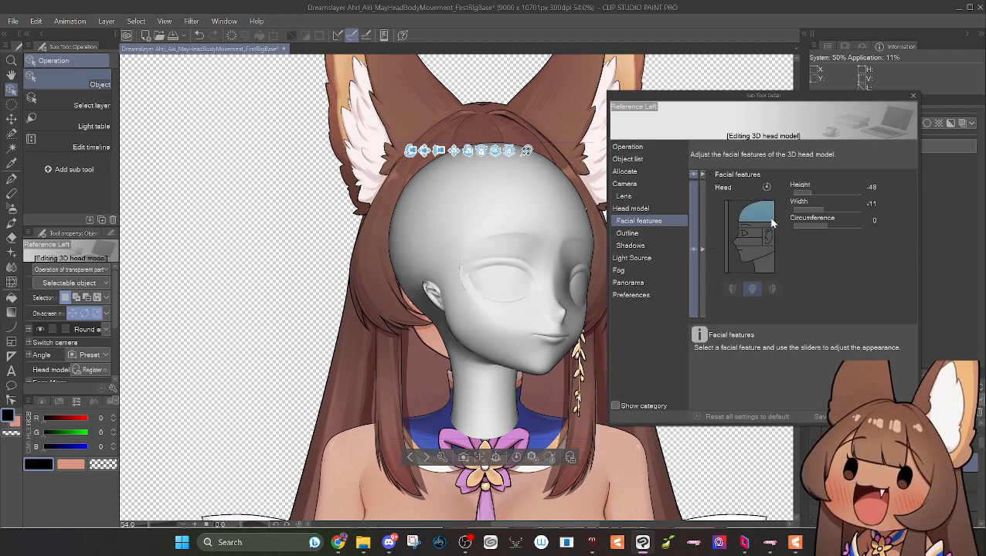
click(769, 238)
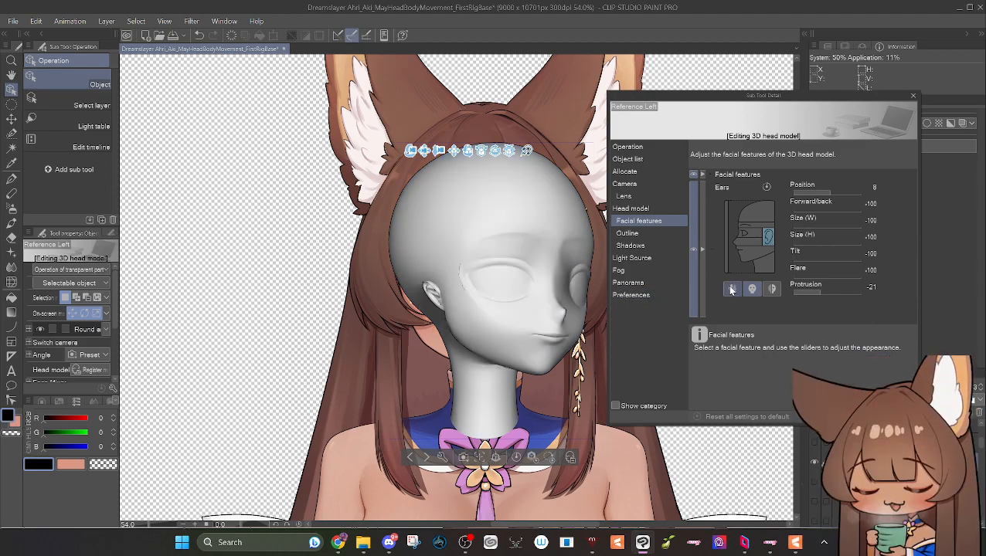
Step: Set the 3D head reference's Direction angle to -66 so it faces the opposite way, and hide the reference layer
click(724, 241)
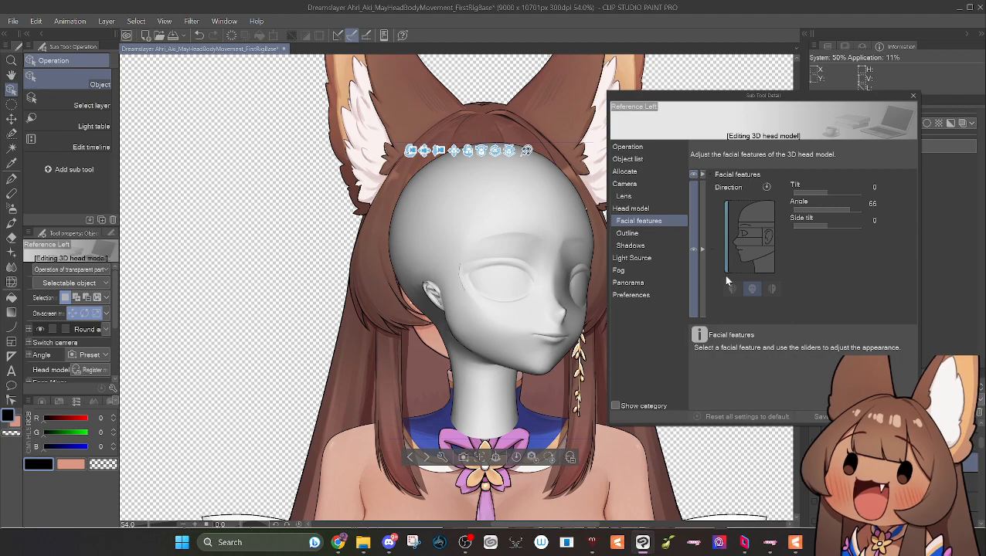
click(872, 202)
click(868, 202)
text(-)
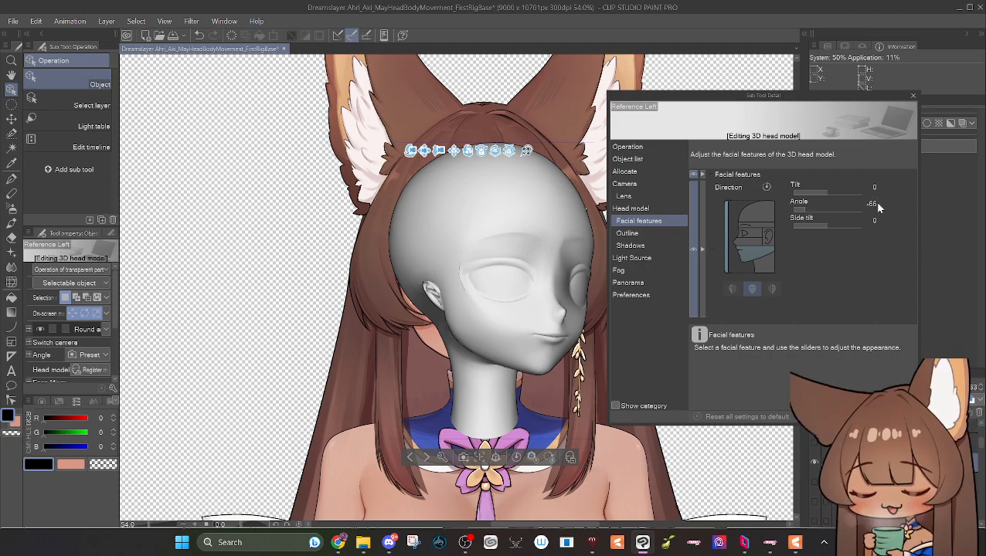
key(Return)
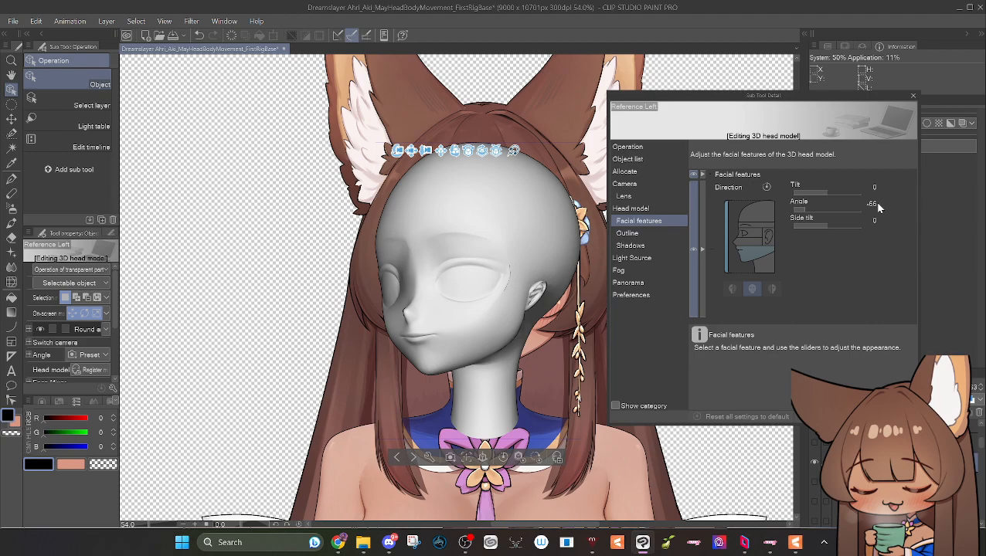
click(911, 97)
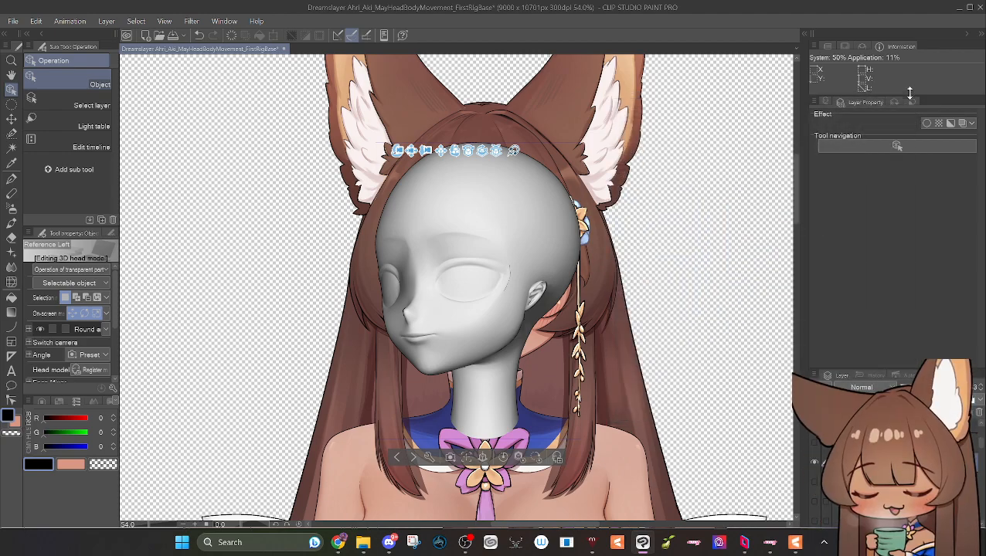
click(813, 462)
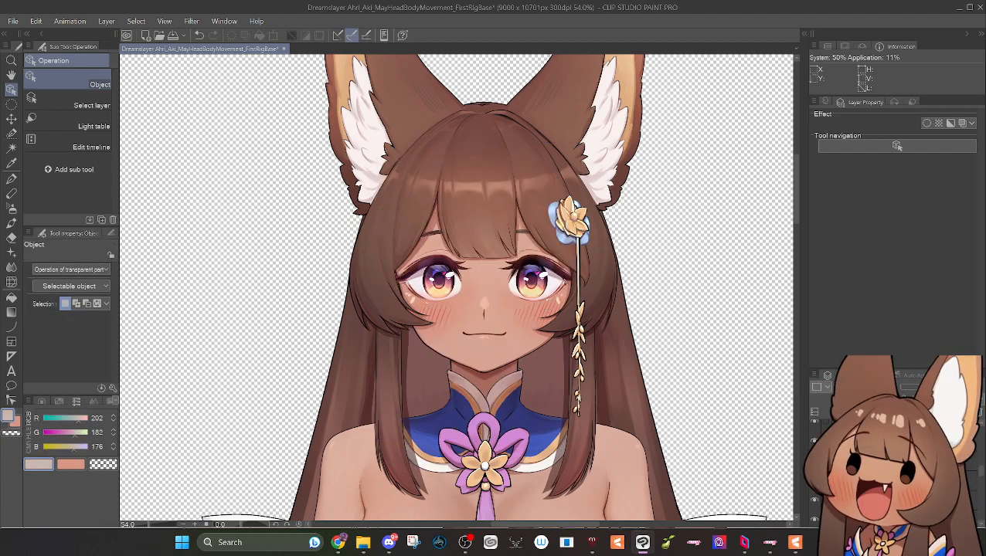
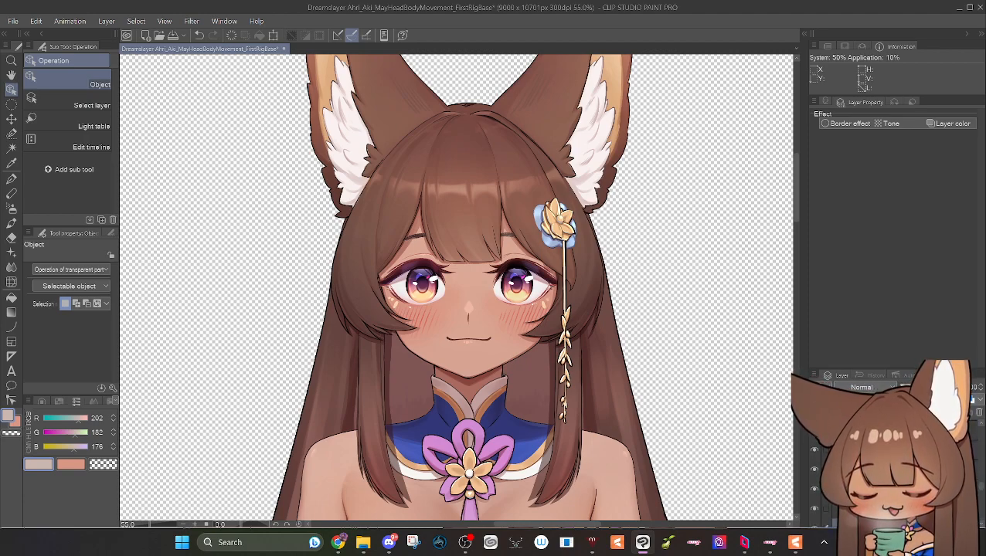
Step: Examine the artwork's layers by selecting individual ones and toggling their visibility
click(873, 472)
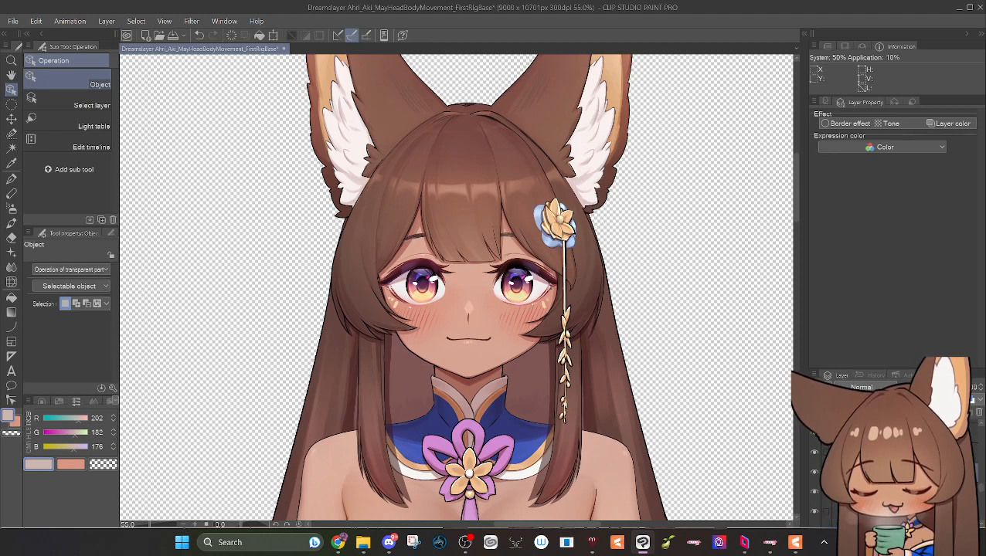
click(813, 471)
click(813, 472)
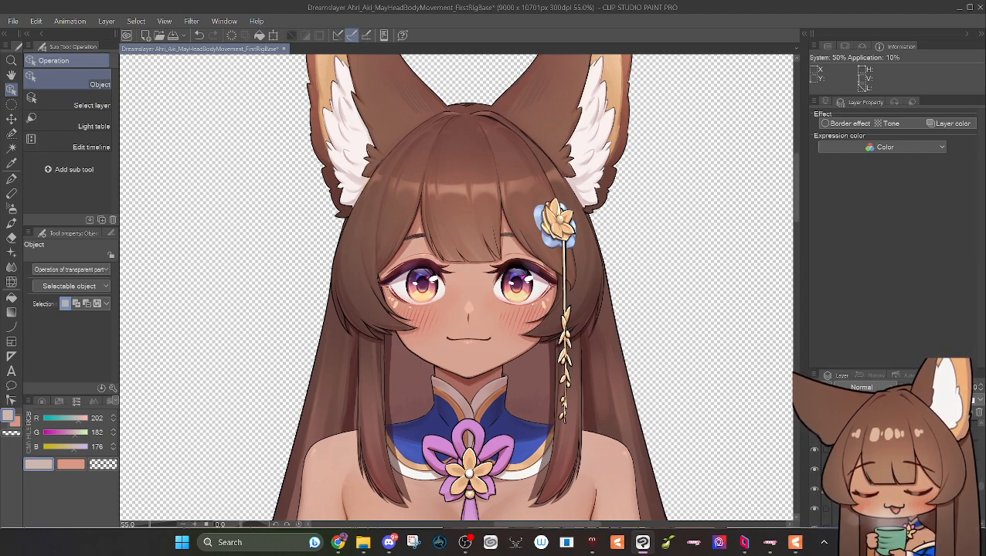
click(814, 488)
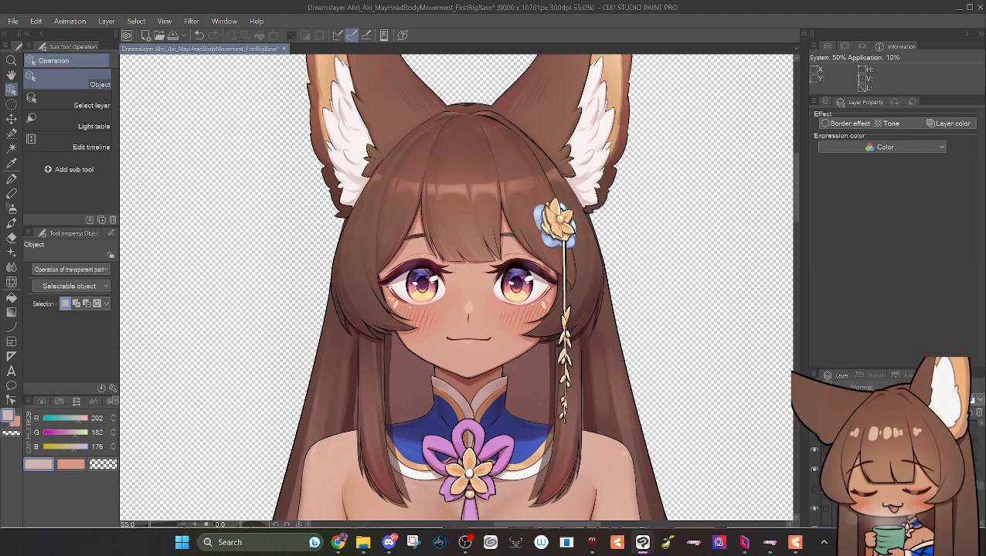
scroll(889, 469, down, 2)
click(889, 492)
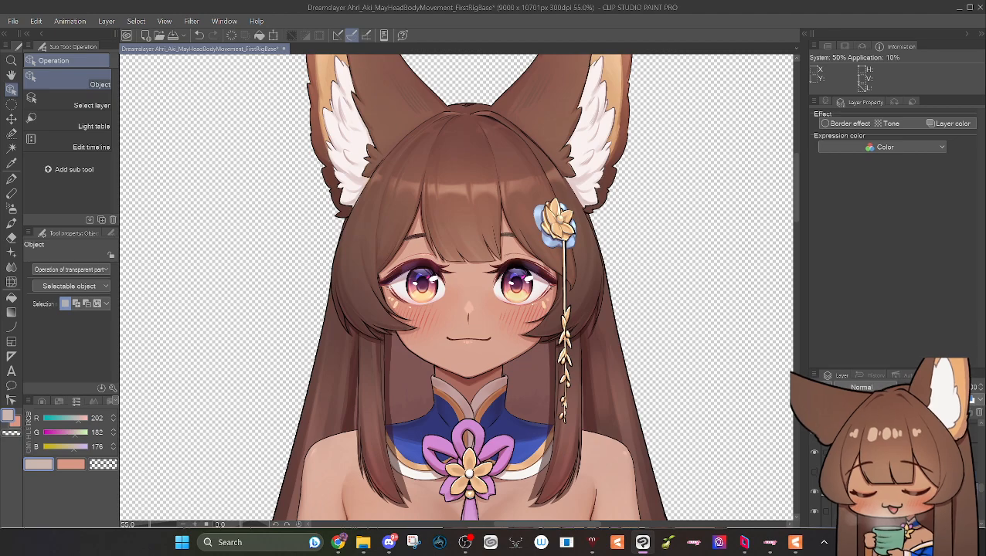
scroll(889, 480, up, 2)
scroll(889, 479, up, 2)
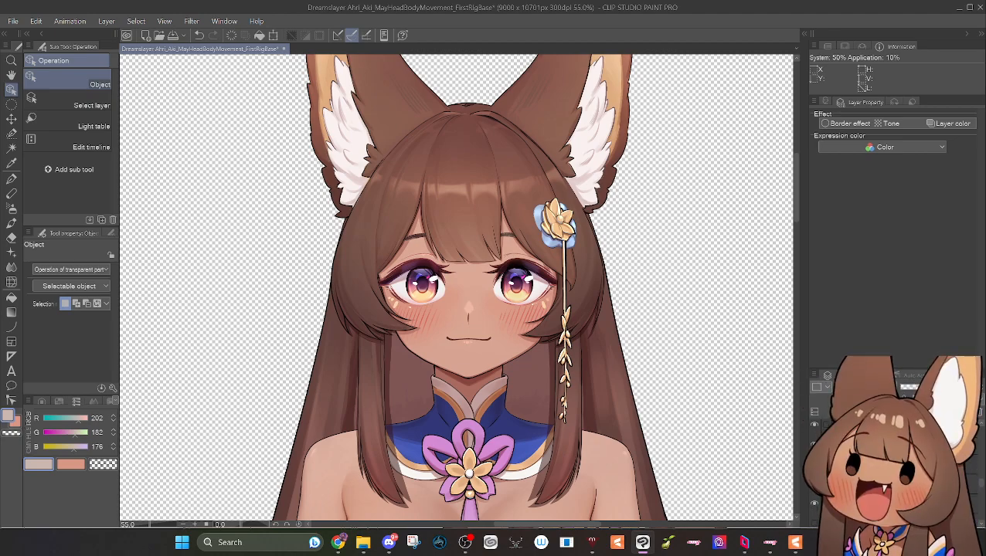
click(889, 495)
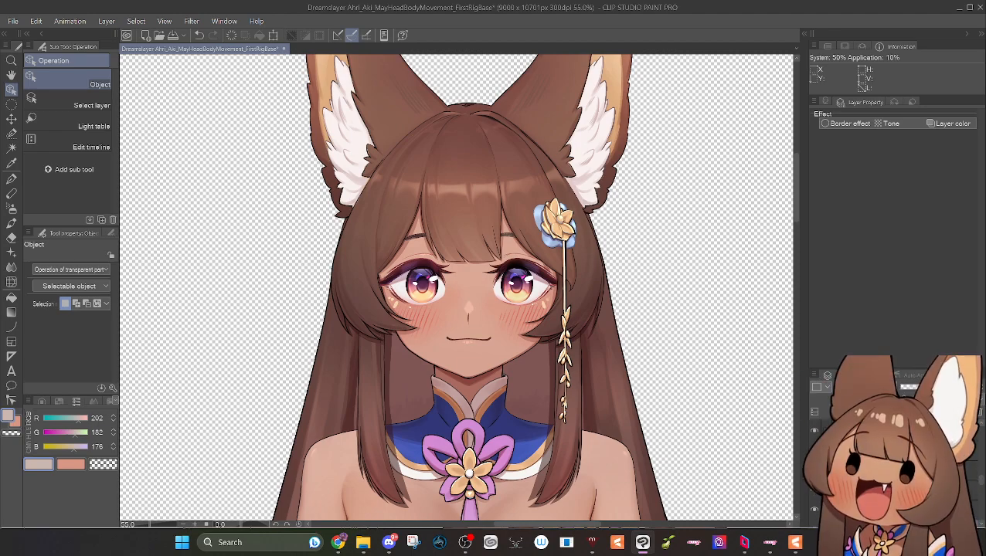
click(889, 524)
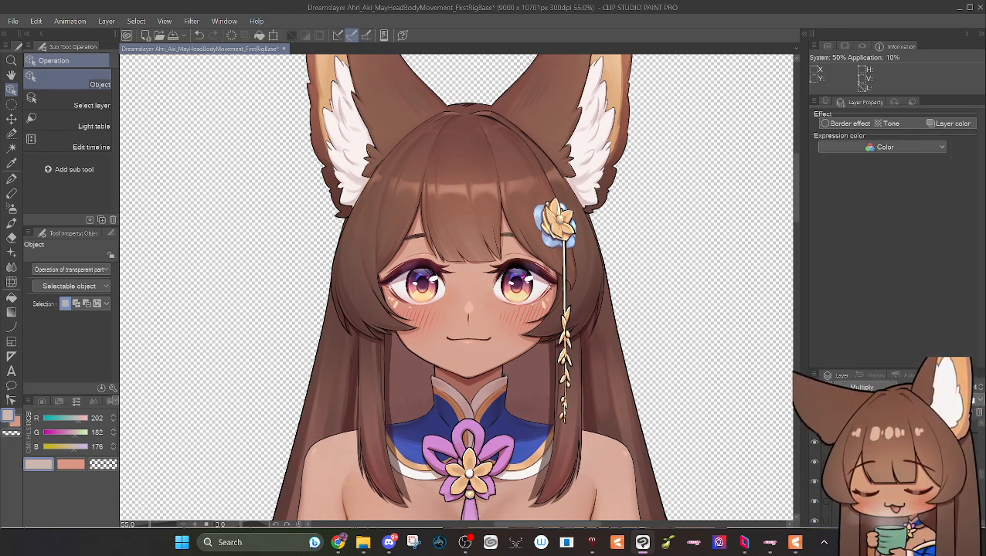
click(889, 483)
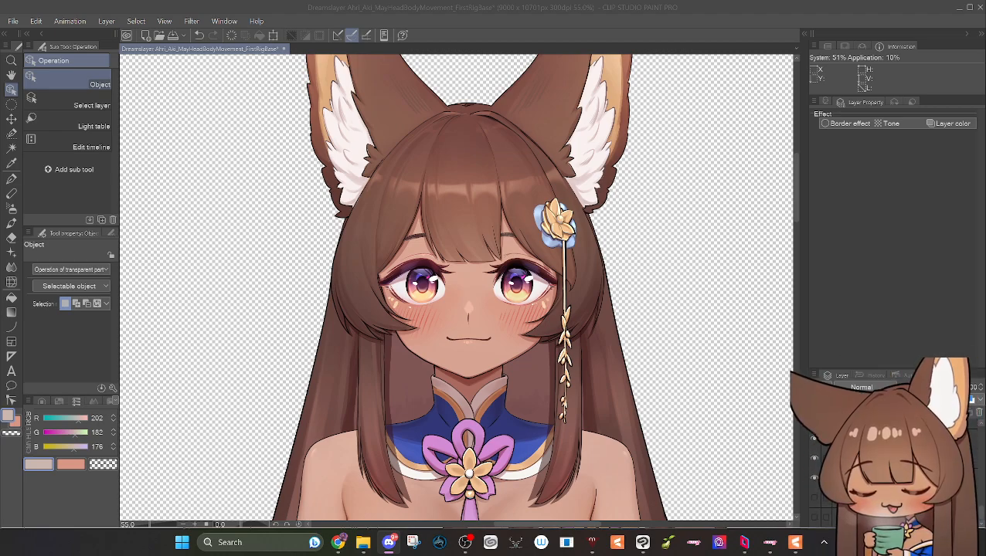
scroll(550, 200, up, 1)
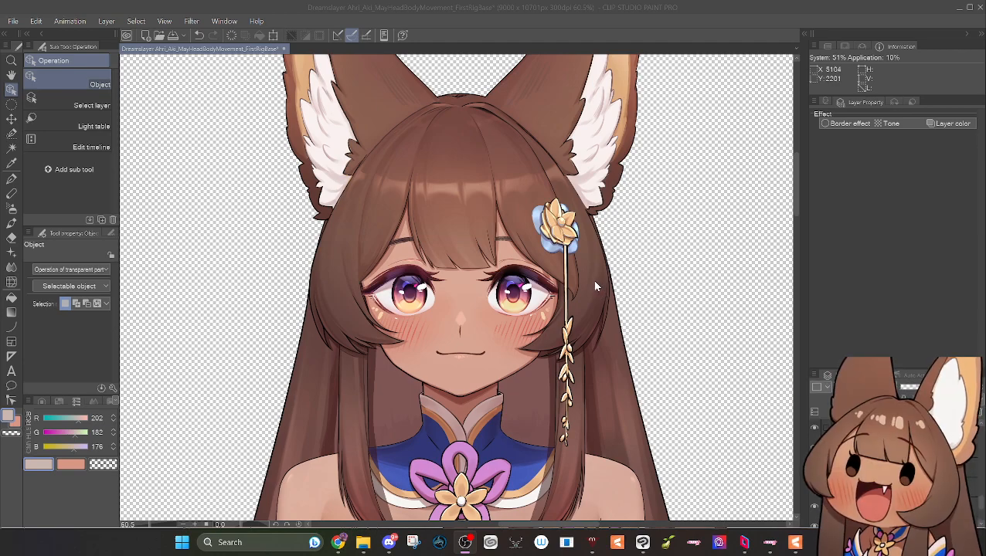
Step: Save the artwork and a Photoshop Document duplicate in RGB color, replacing the existing Dreamslayer Ahri_Aki_MayHeadBodyMovement_FirstRigBase.psd
click(199, 112)
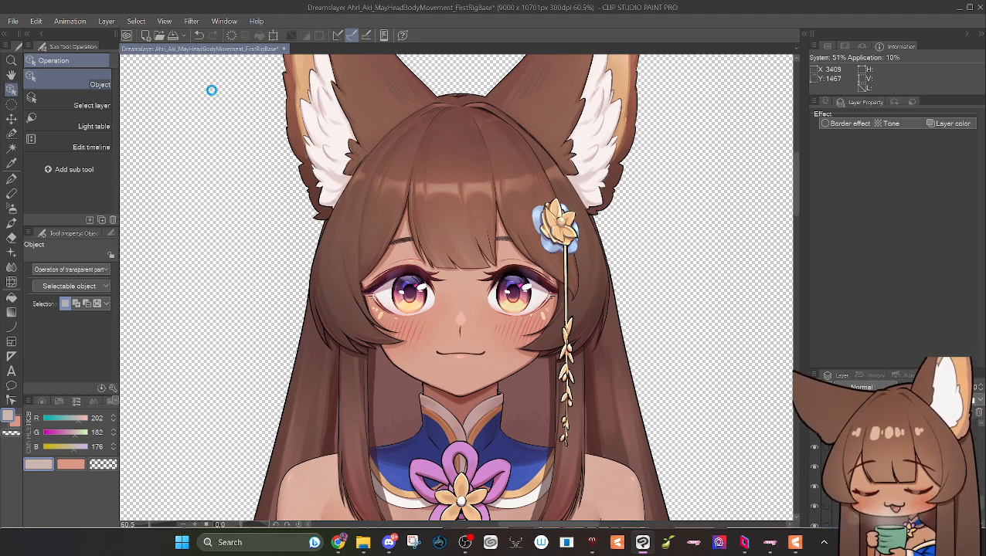
click(11, 22)
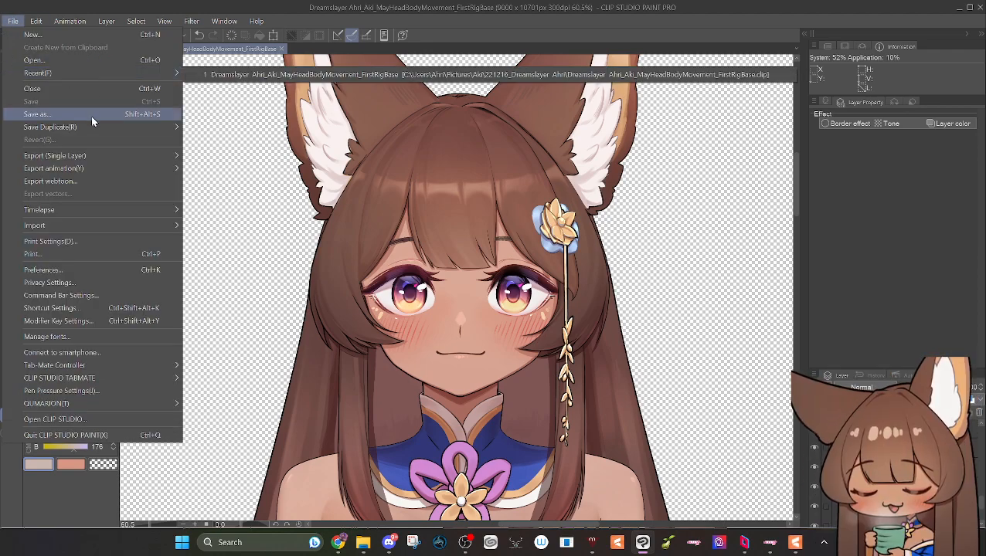
mouse_move(93, 127)
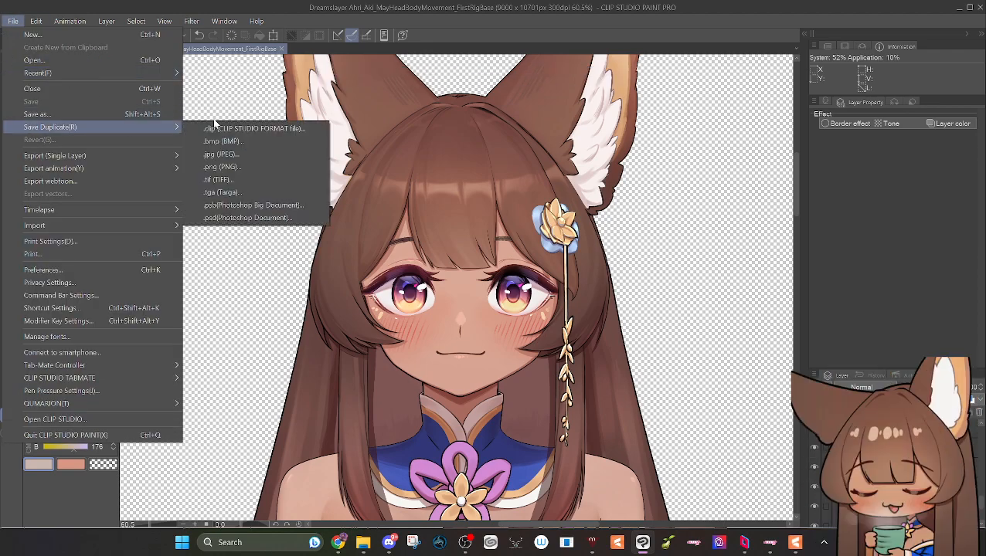
click(238, 220)
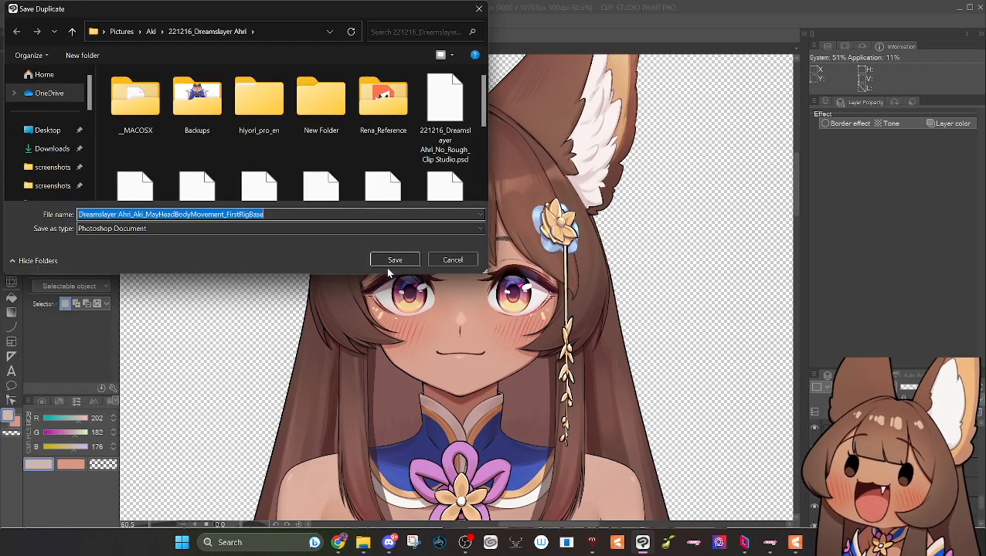
click(395, 261)
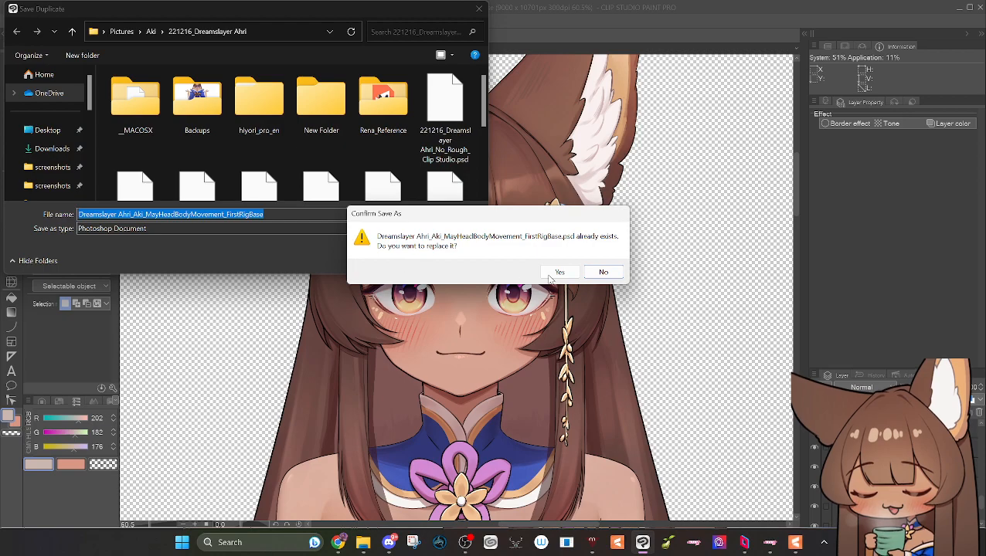
click(557, 273)
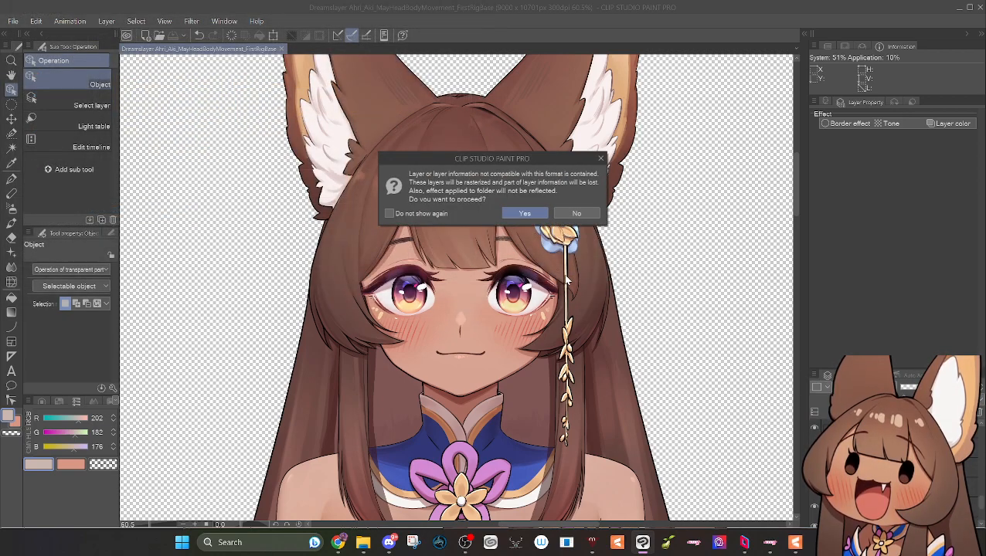
click(522, 214)
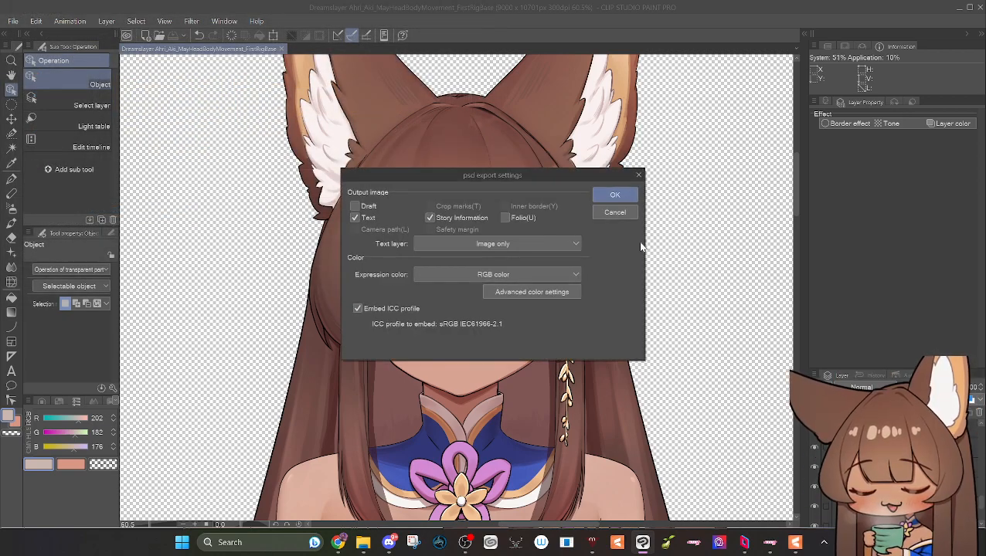
click(610, 197)
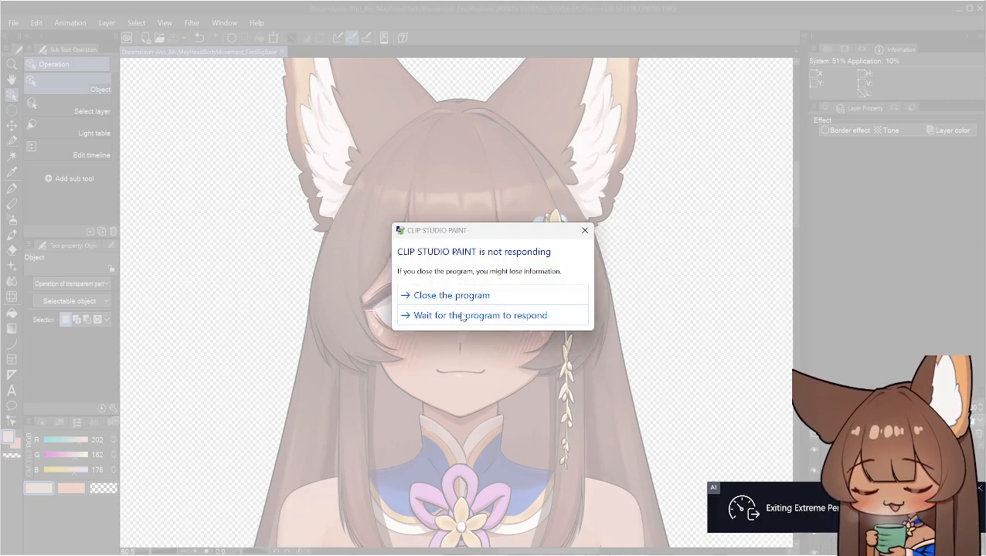
click(441, 315)
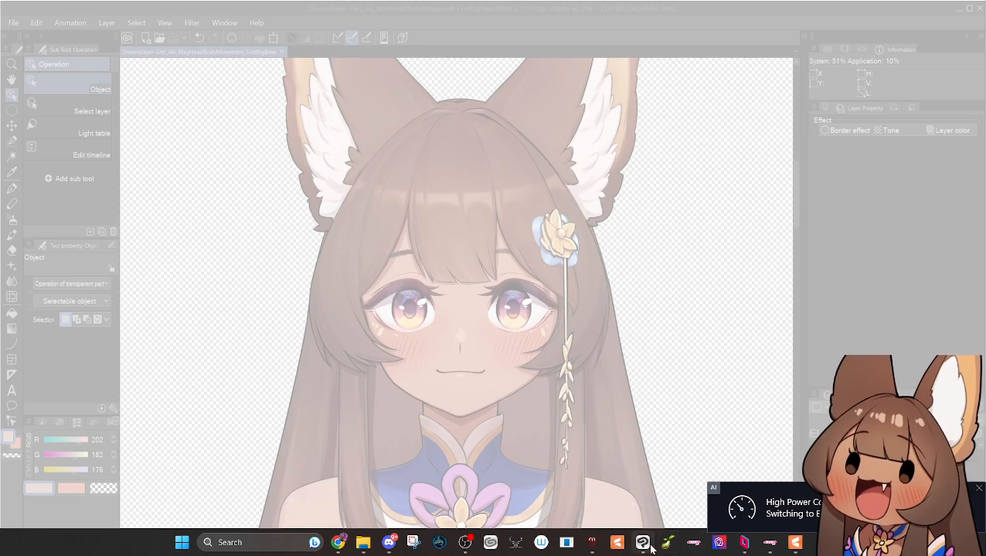
Step: Switch to Live2D Cubism Editor and turn the character's head fully to one side at the minimum of Angle X
click(797, 546)
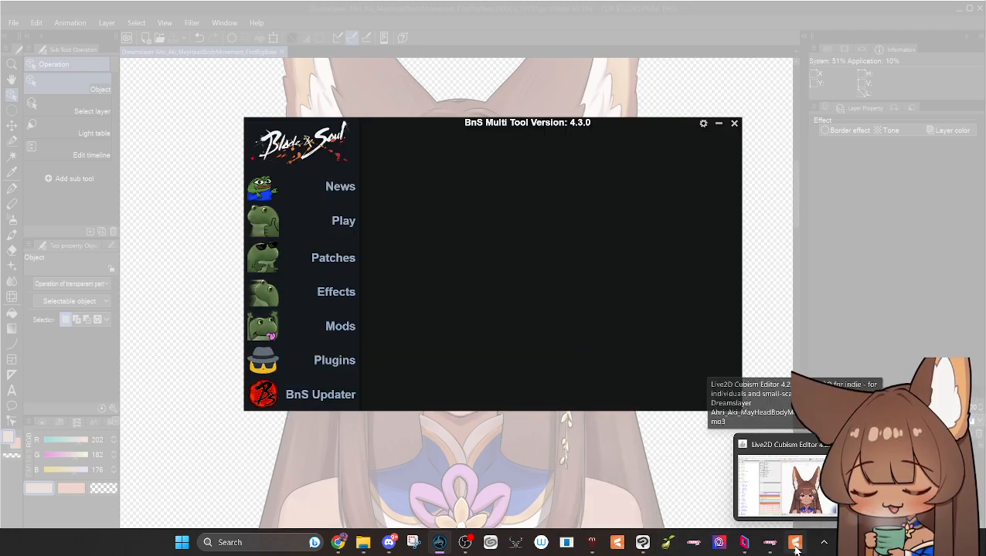
click(732, 125)
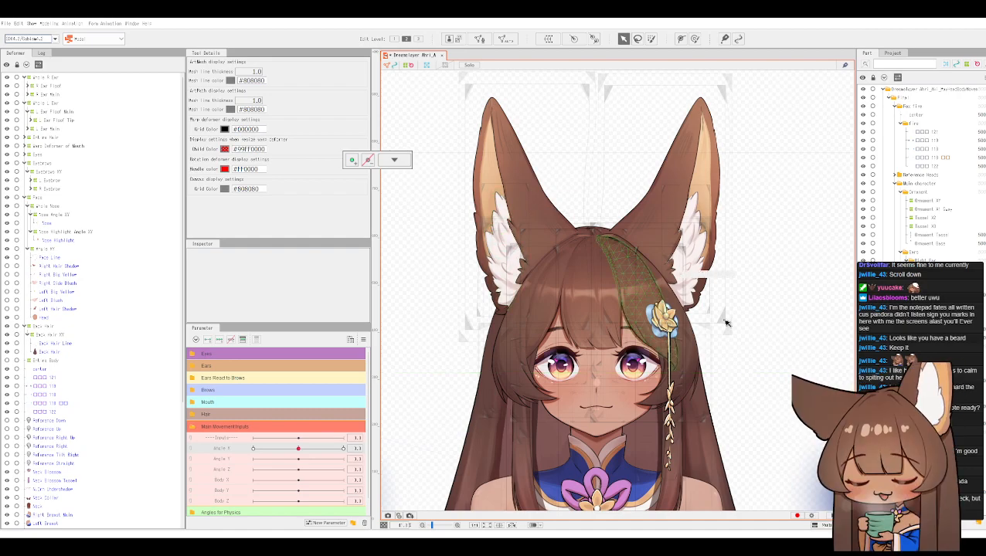
drag(742, 368, 720, 307)
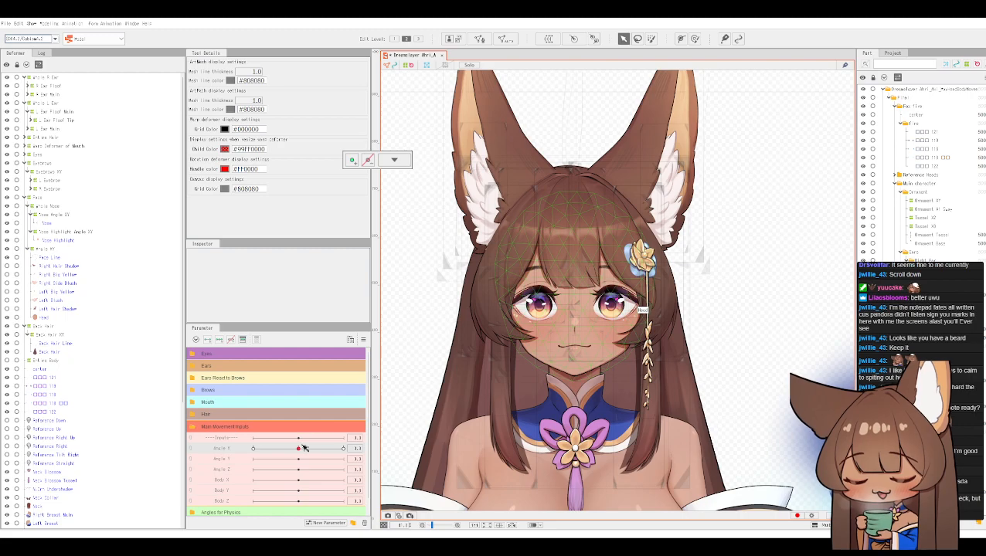
drag(299, 449, 197, 449)
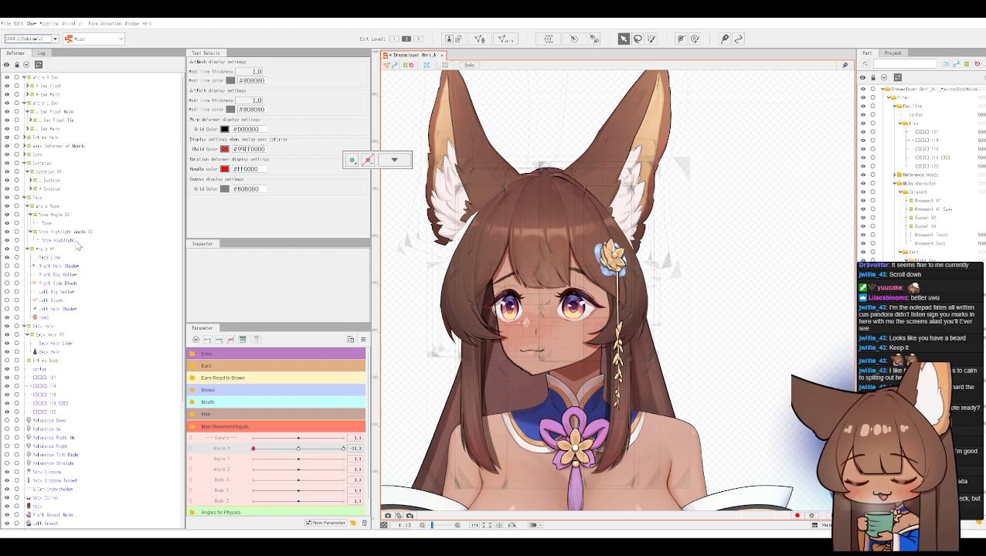
Step: Collapse the Main Movement Inputs parameter group
scroll(304, 428, down, 1)
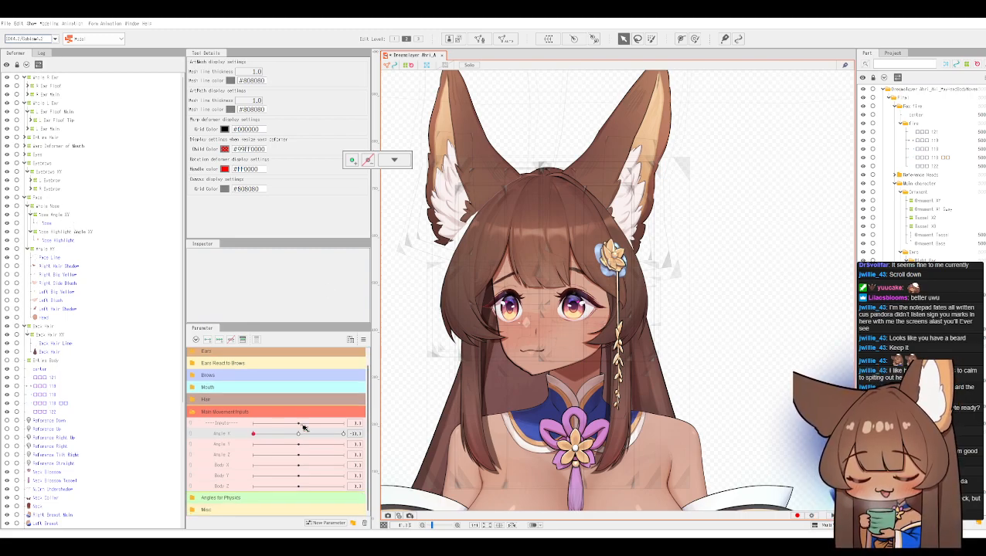
click(196, 414)
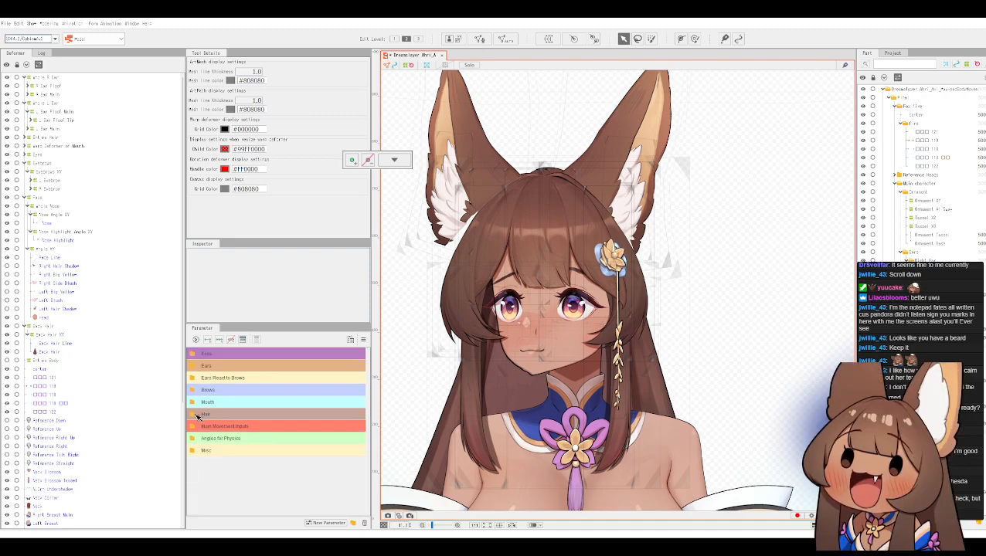
Step: Examine the Hair, Main Movement Inputs and Angles for Physics parameter groups by opening and closing them
click(197, 439)
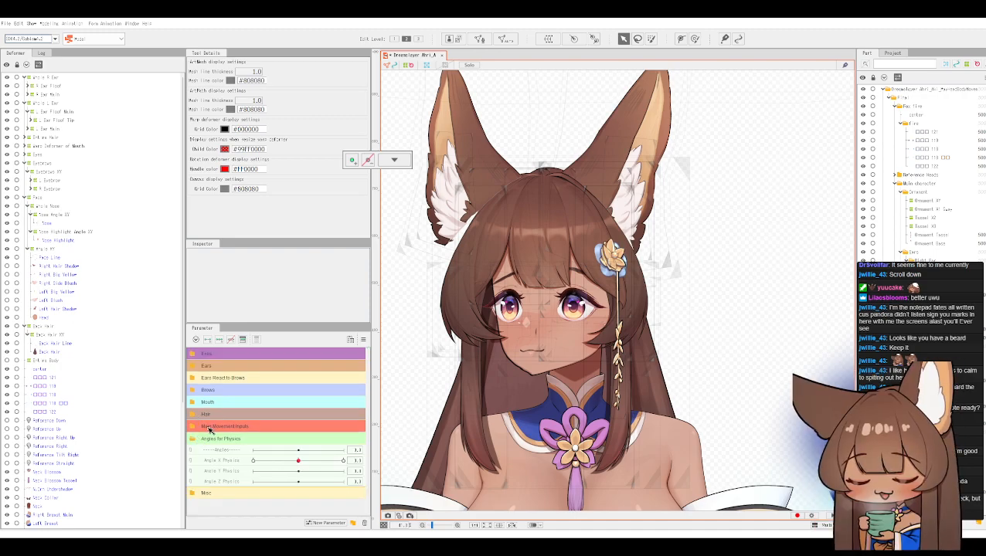
click(197, 439)
click(198, 415)
mouse_move(298, 437)
mouse_down()
mouse_move(240, 443)
mouse_move(307, 438)
mouse_move(300, 446)
mouse_up()
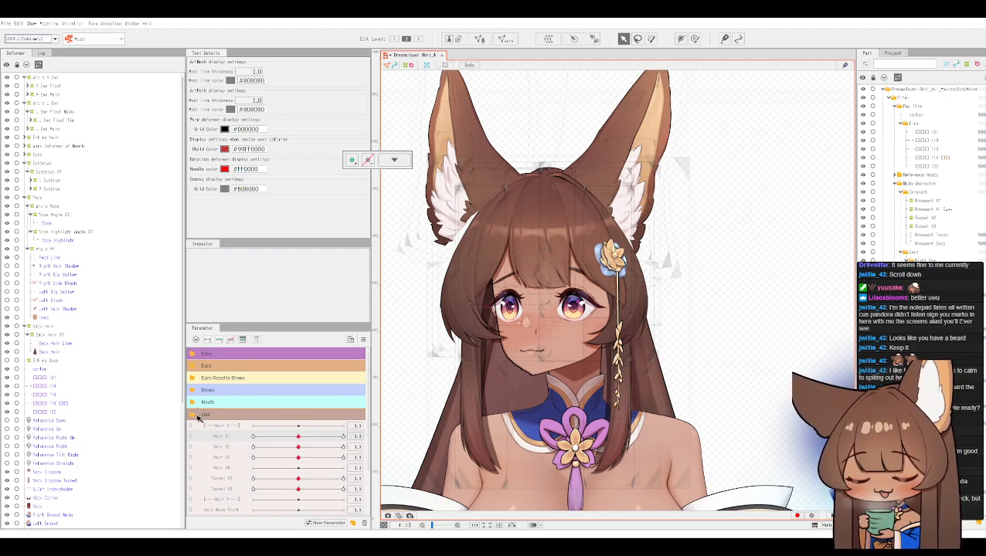
scroll(193, 415, down, 2)
scroll(194, 415, down, 2)
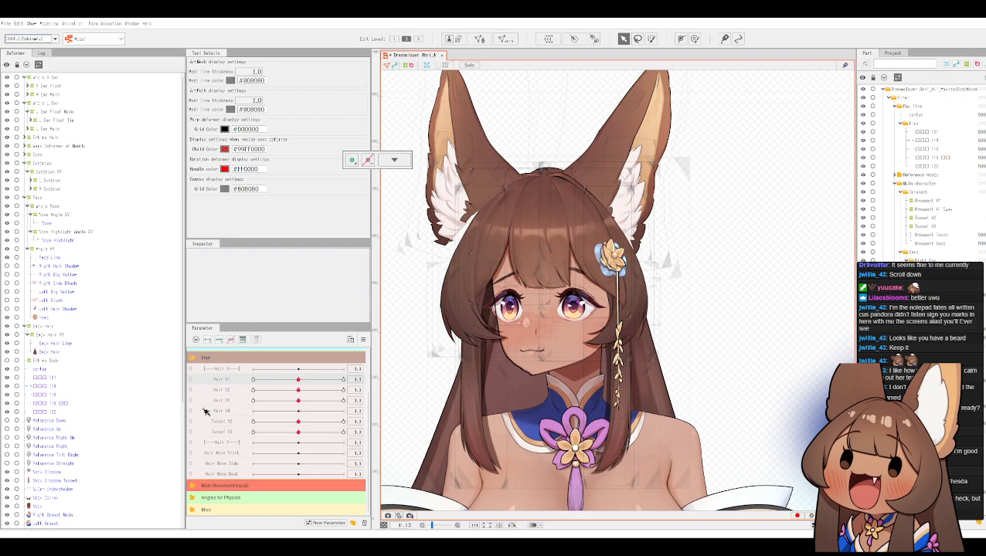
click(195, 491)
click(195, 359)
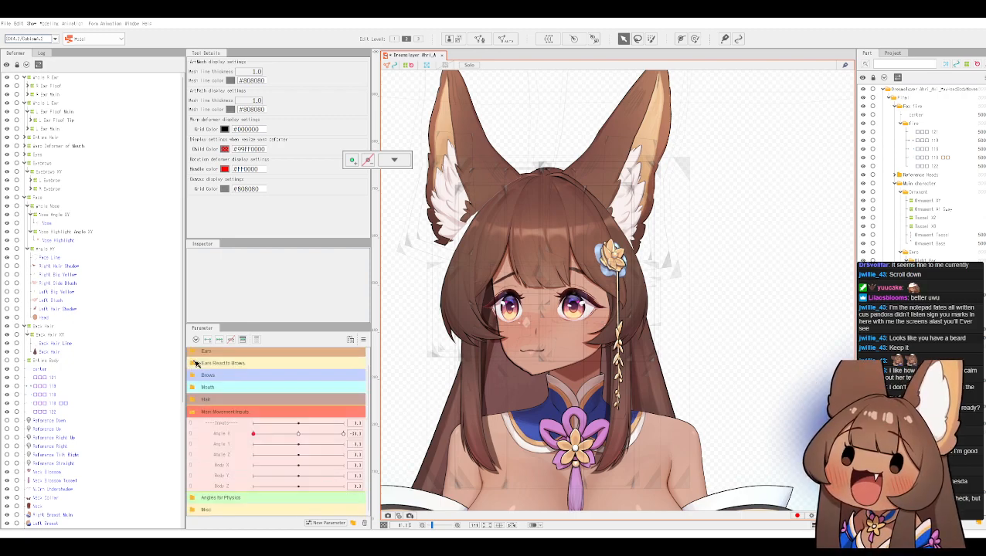
click(196, 415)
click(197, 440)
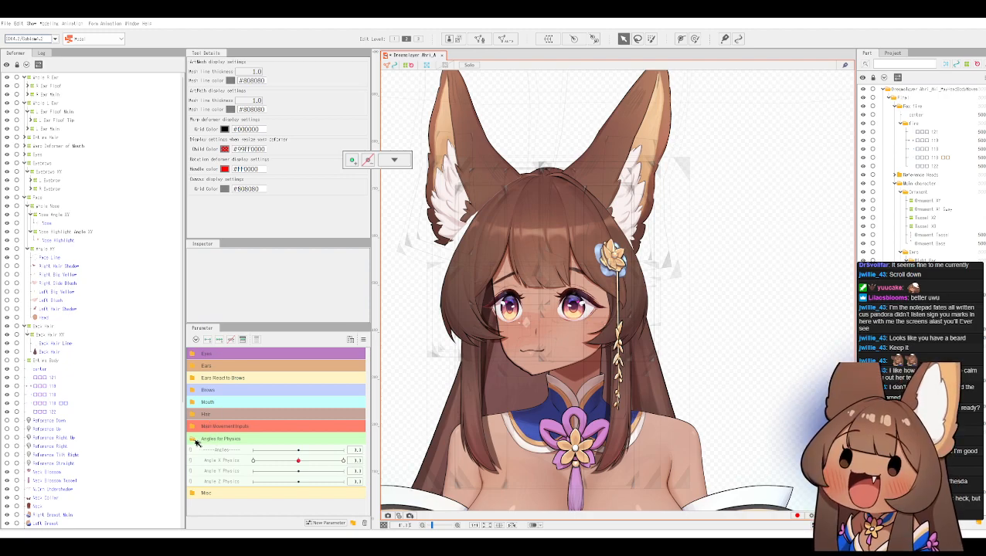
click(197, 440)
click(197, 416)
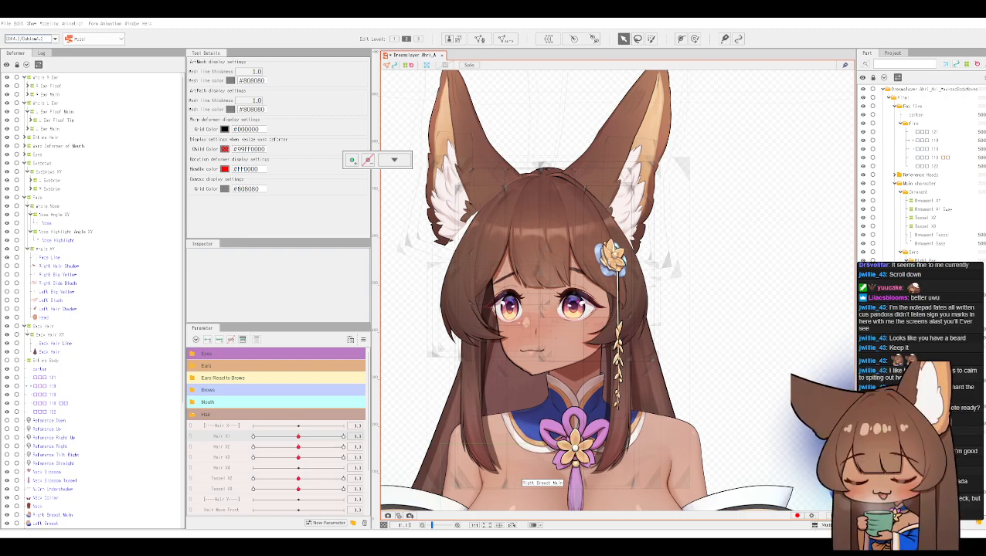
Step: Import the updated head-reference PSD into the open model
click(6, 23)
mouse_move(40, 76)
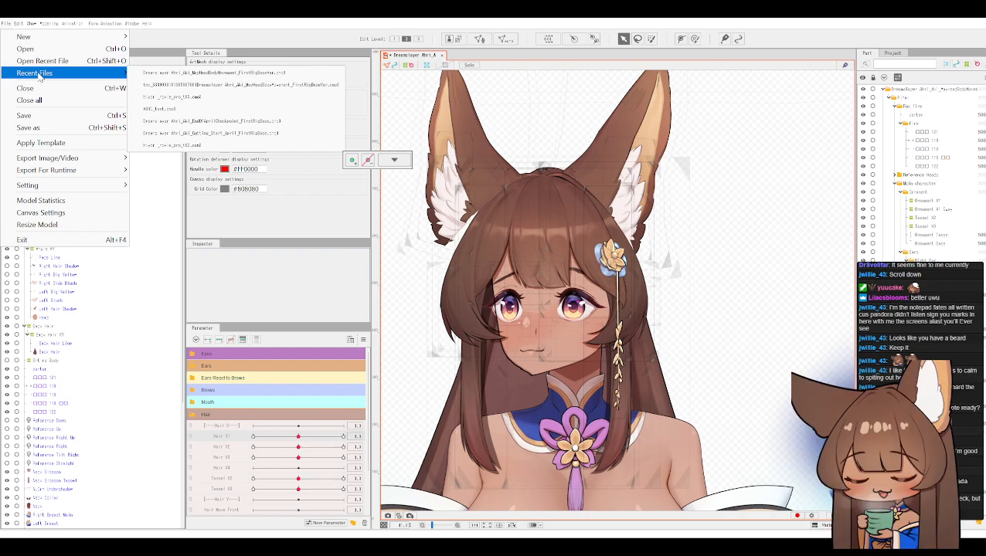
click(38, 49)
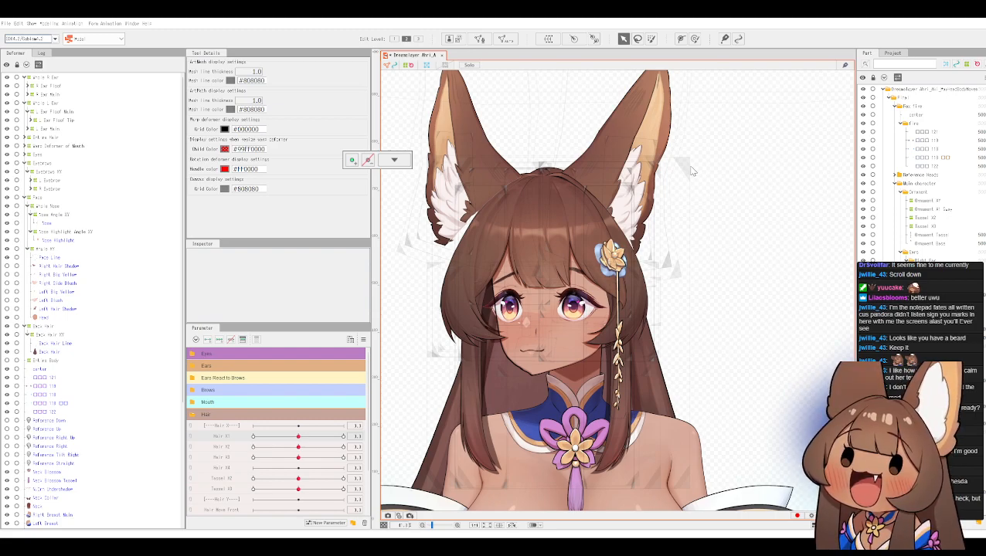
key(Tab)
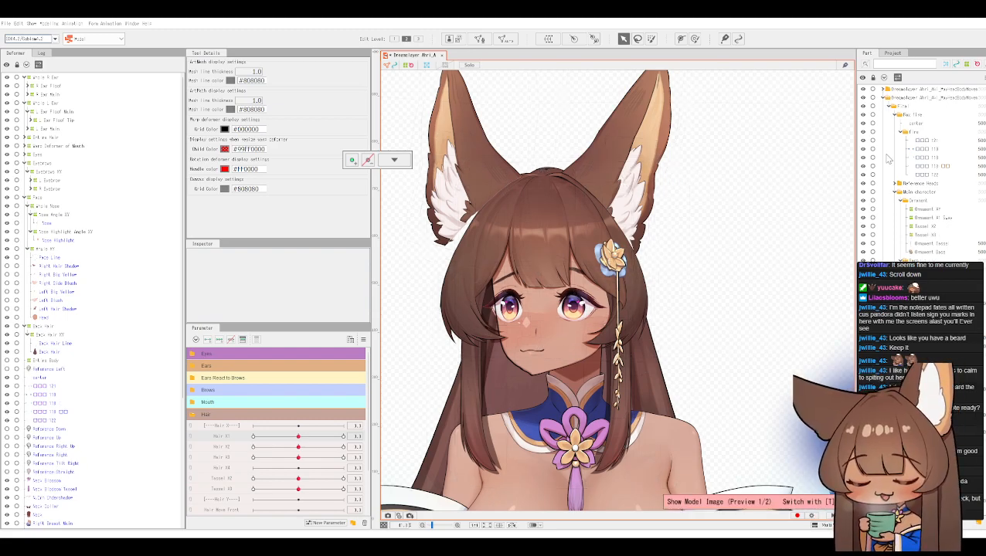
Step: Move the Reference Left mesh out of the newly imported Reference Heads folder into the original part tree, above the Main character folder
click(883, 90)
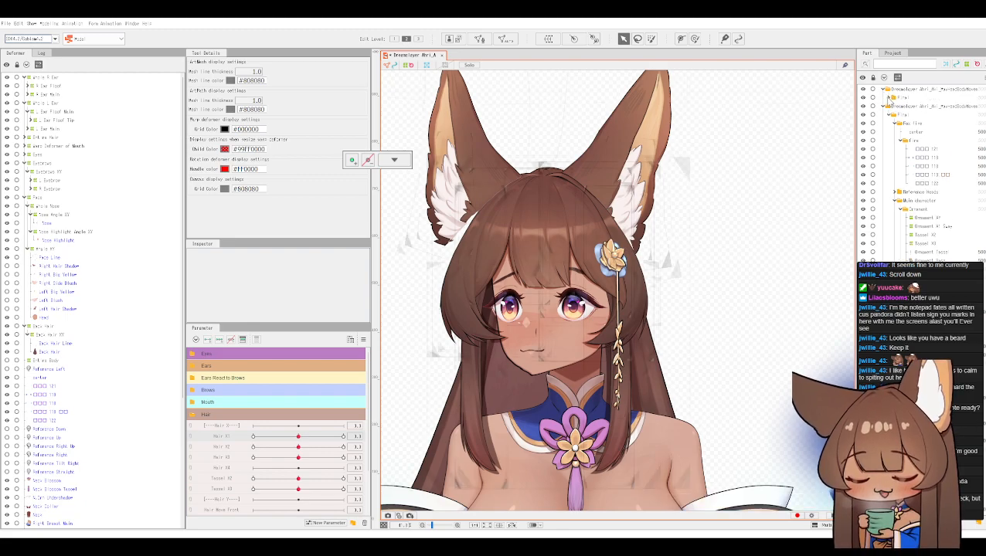
click(889, 99)
click(892, 106)
click(894, 107)
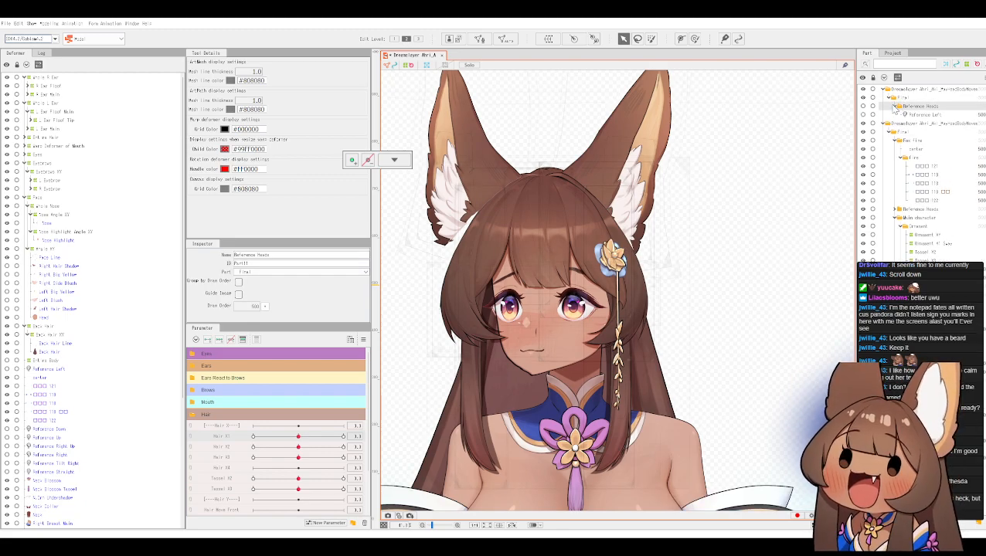
drag(912, 116, 922, 218)
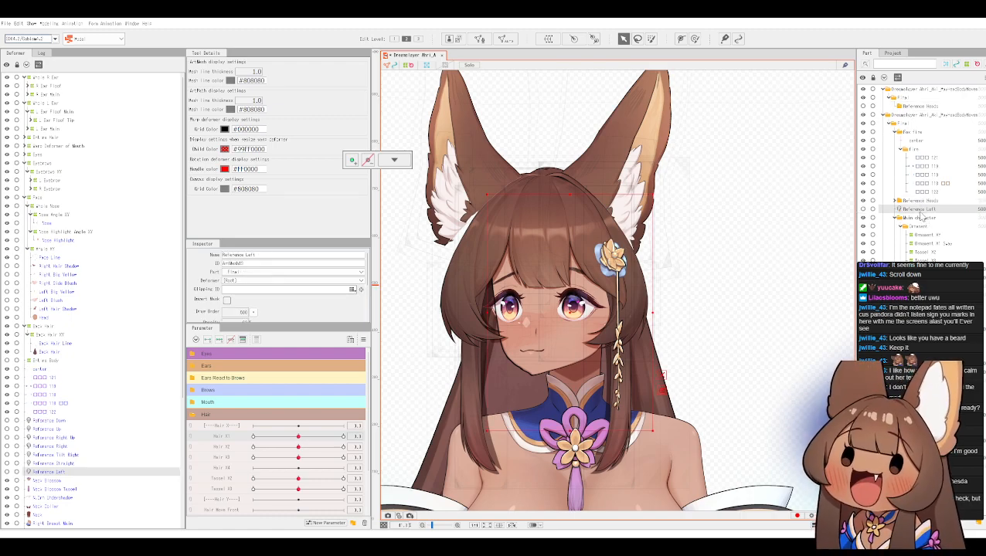
Step: Delete the emptied imported Reference Heads folder along with its parent Final folder and the imported PSD's root folder
click(909, 108)
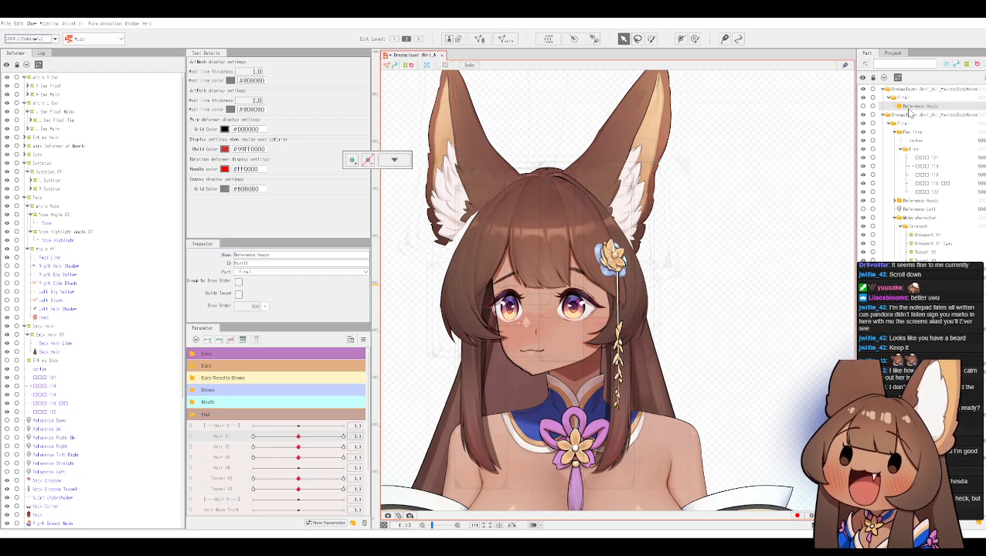
key(Delete)
click(902, 99)
key(Delete)
click(904, 91)
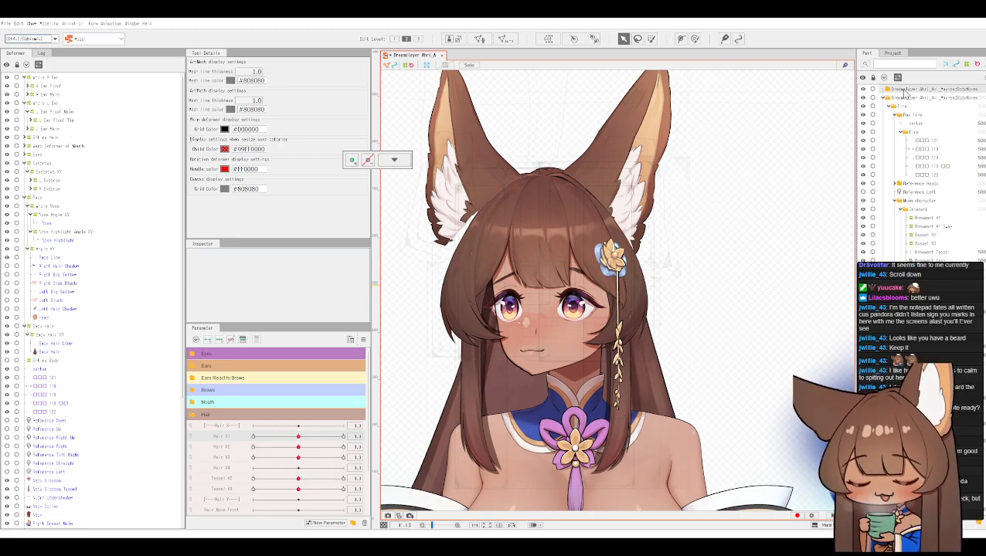
key(Delete)
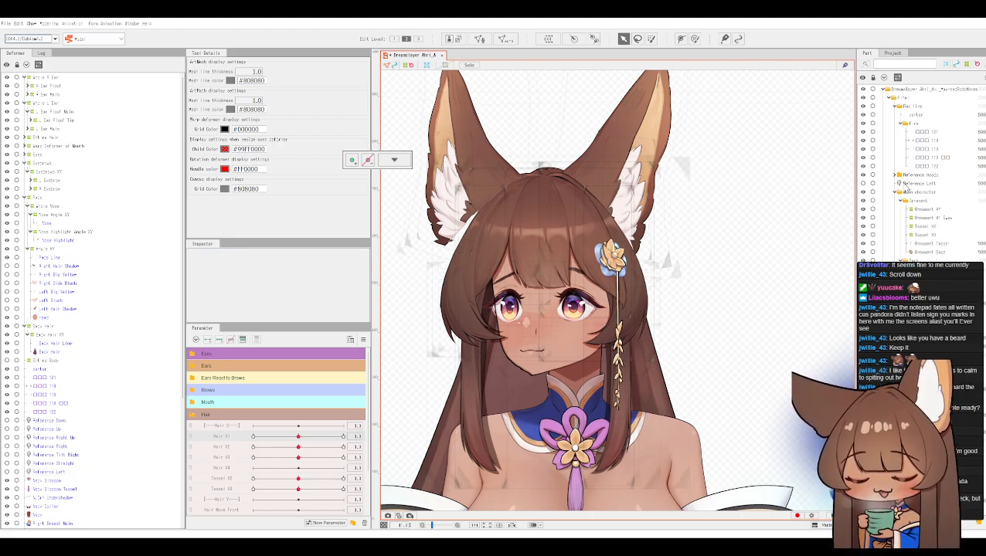
Step: Place the Reference Left mesh inside the existing Reference Heads folder and make it visible over the character's head
click(912, 184)
drag(919, 183, 916, 176)
click(897, 177)
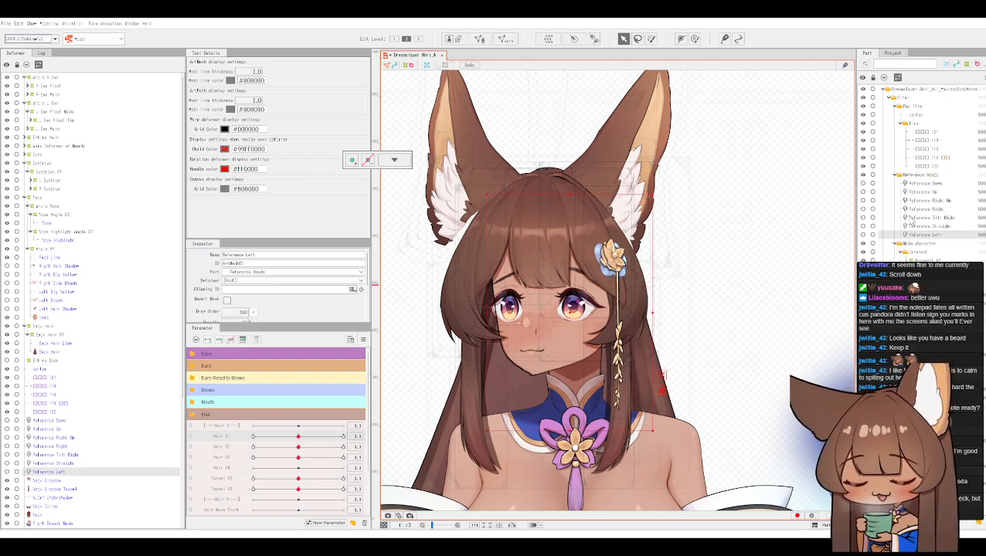
click(864, 235)
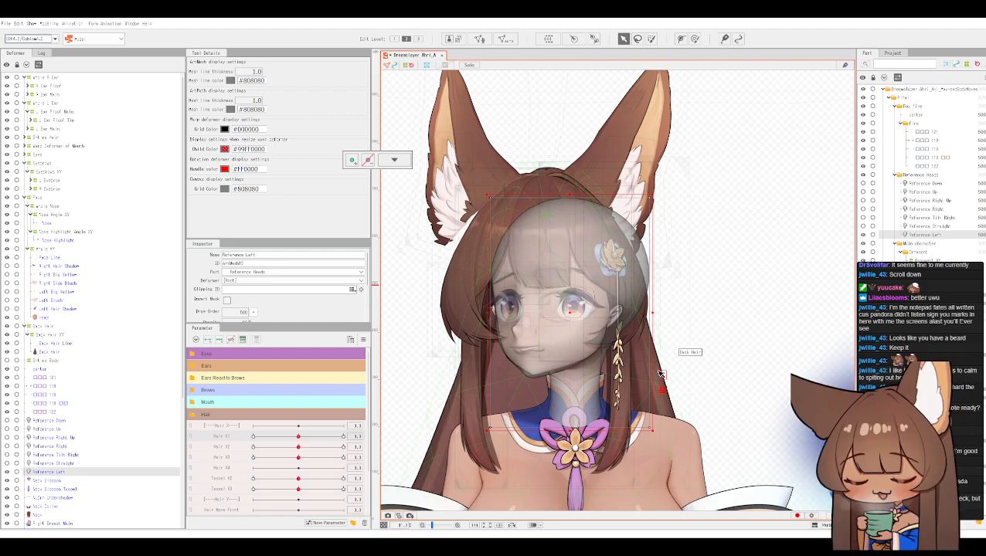
Step: Set the Reference Left mesh's opacity to 70%
scroll(660, 375, up, 2)
scroll(659, 375, up, 3)
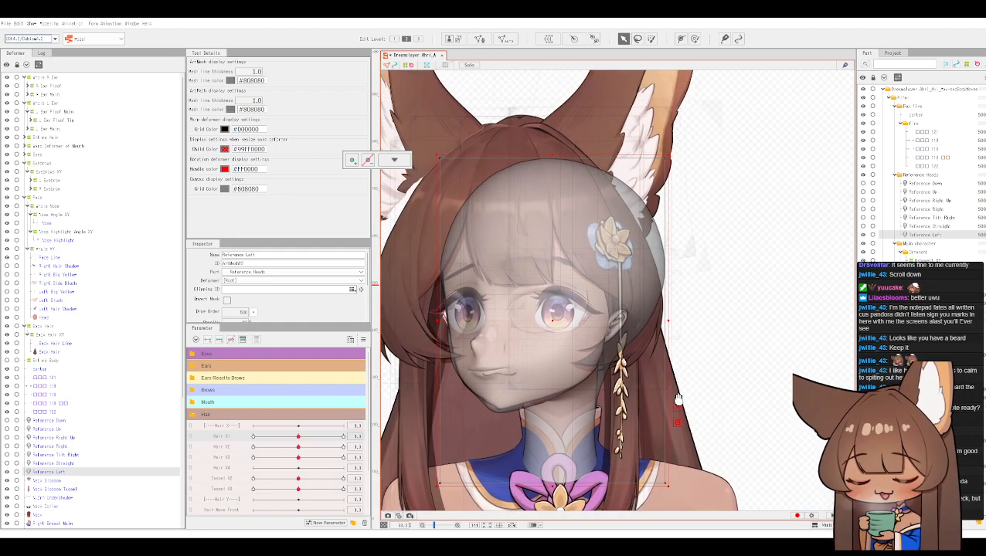
scroll(677, 390, up, 1)
drag(679, 390, 757, 364)
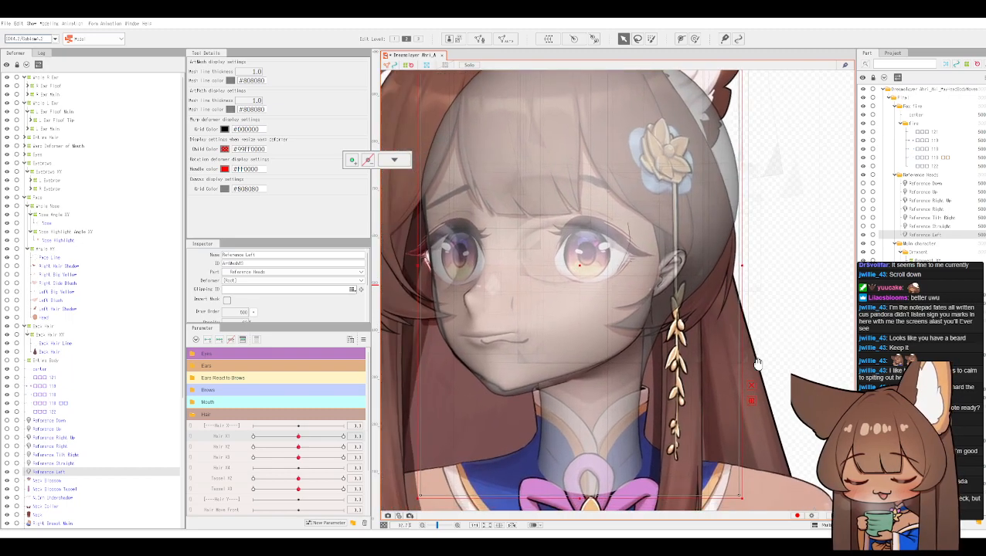
scroll(310, 291, down, 2)
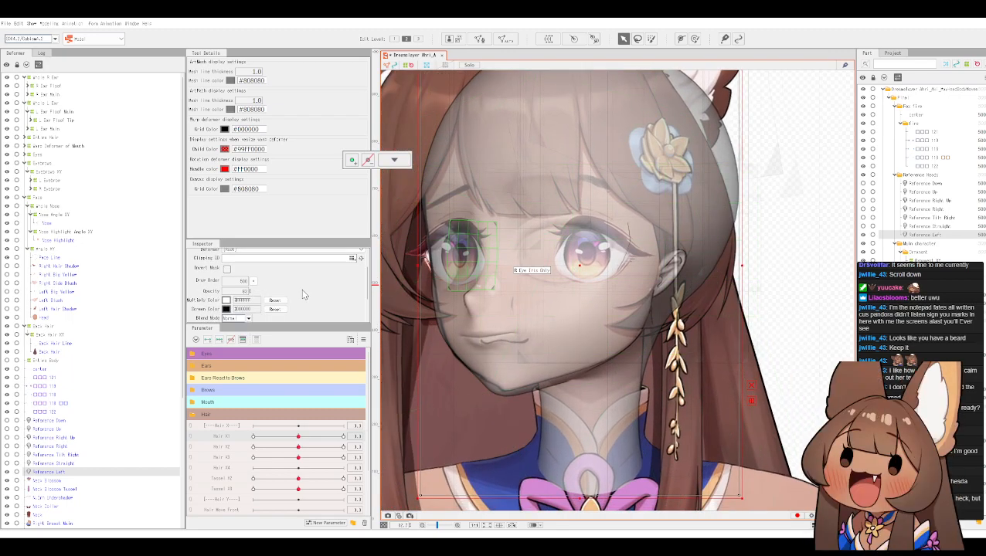
click(244, 291)
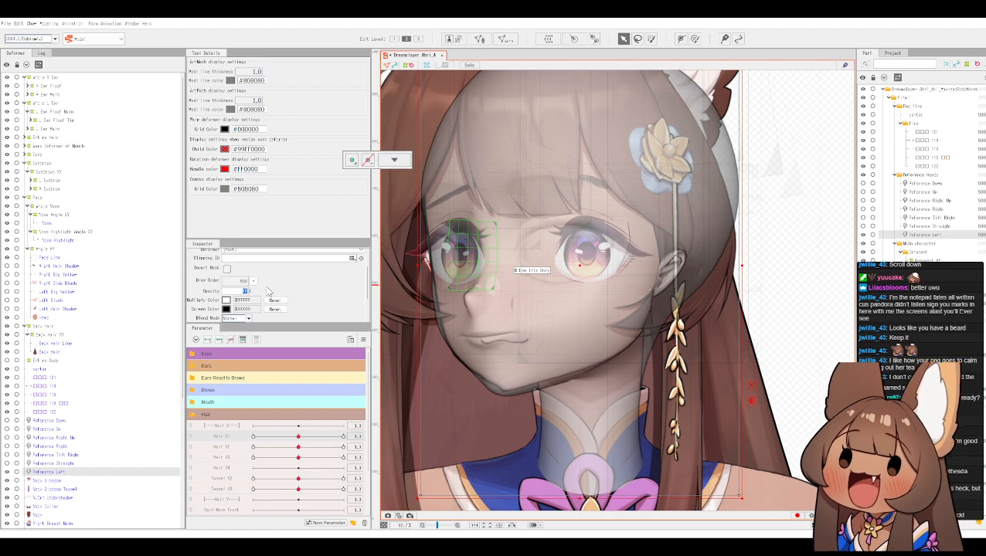
text(70)
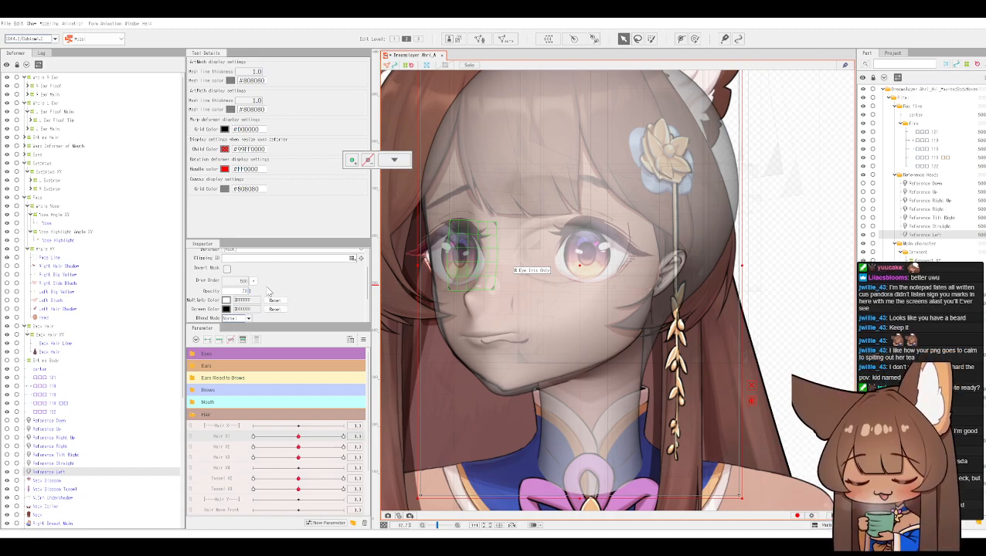
key(Return)
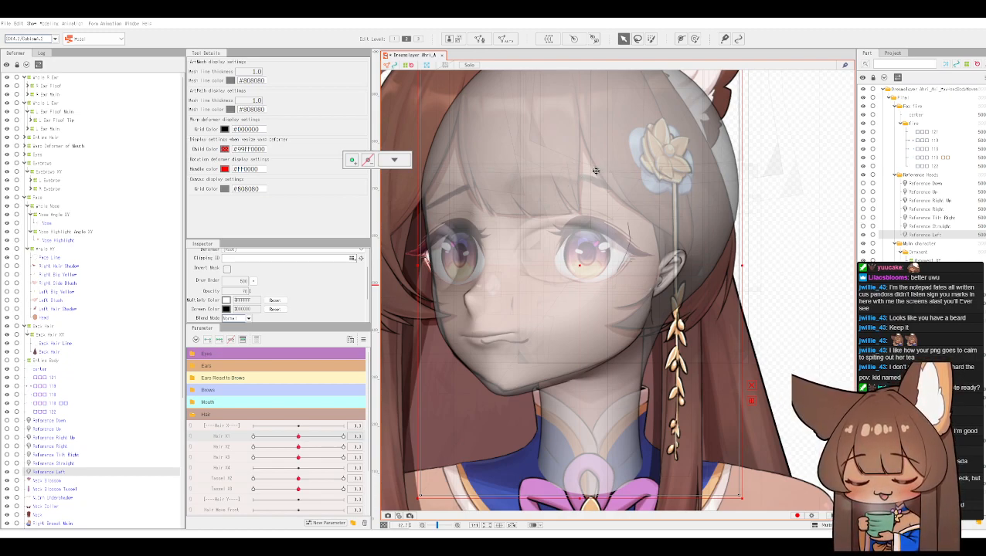
Step: Collapse the Hair parameter group and expand Main Movement Inputs to bring up the Angle X slider
drag(593, 171, 597, 203)
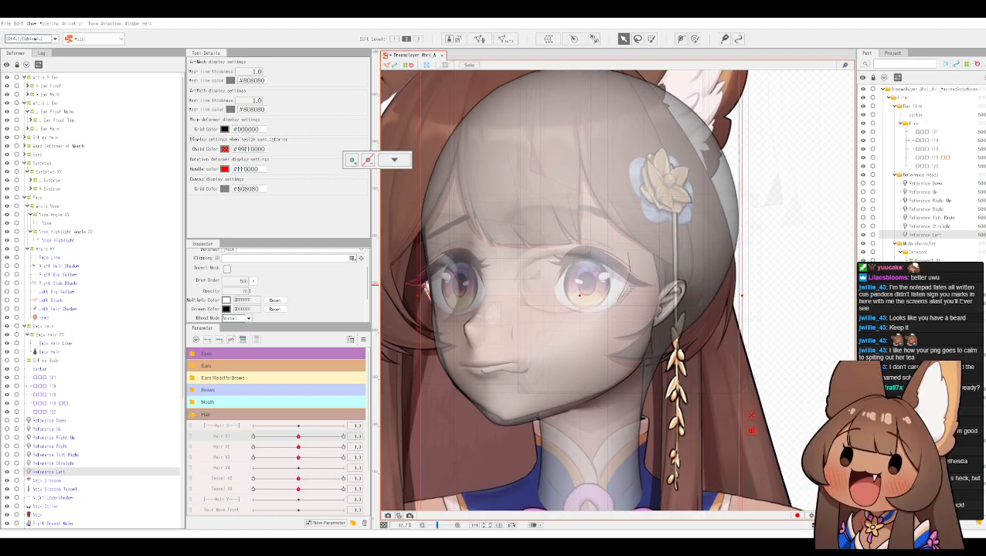
scroll(842, 140, down, 2)
drag(838, 141, 775, 198)
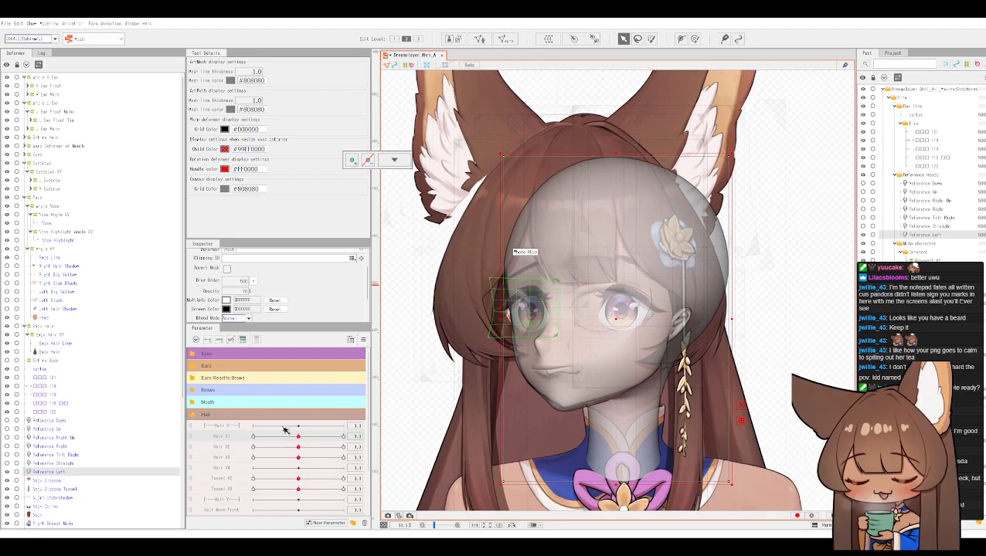
click(199, 401)
click(196, 391)
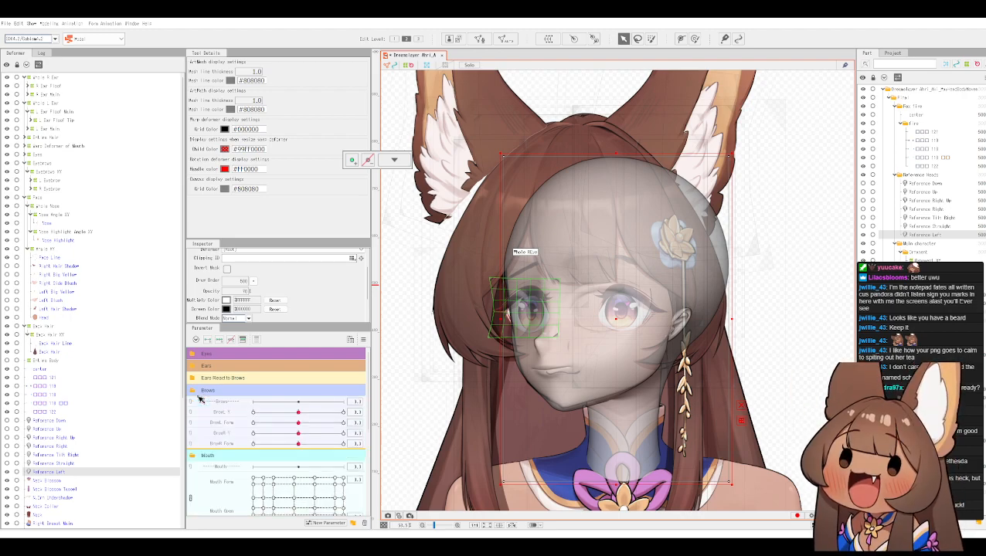
click(193, 457)
click(198, 391)
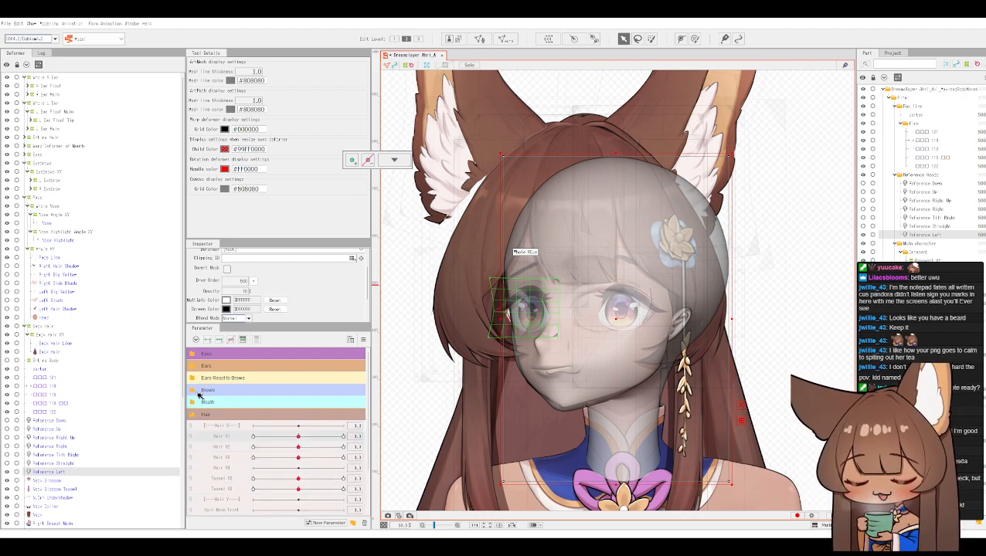
click(193, 415)
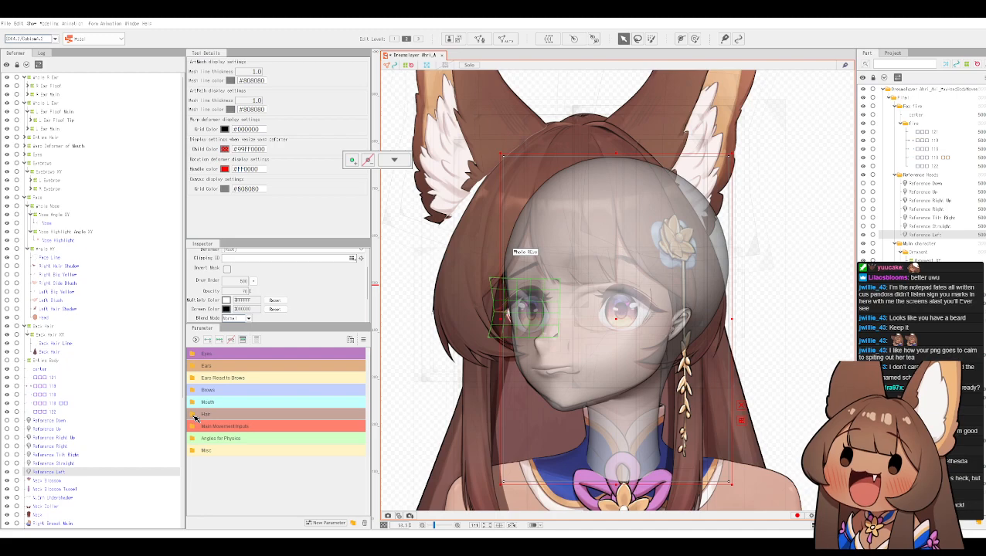
click(193, 426)
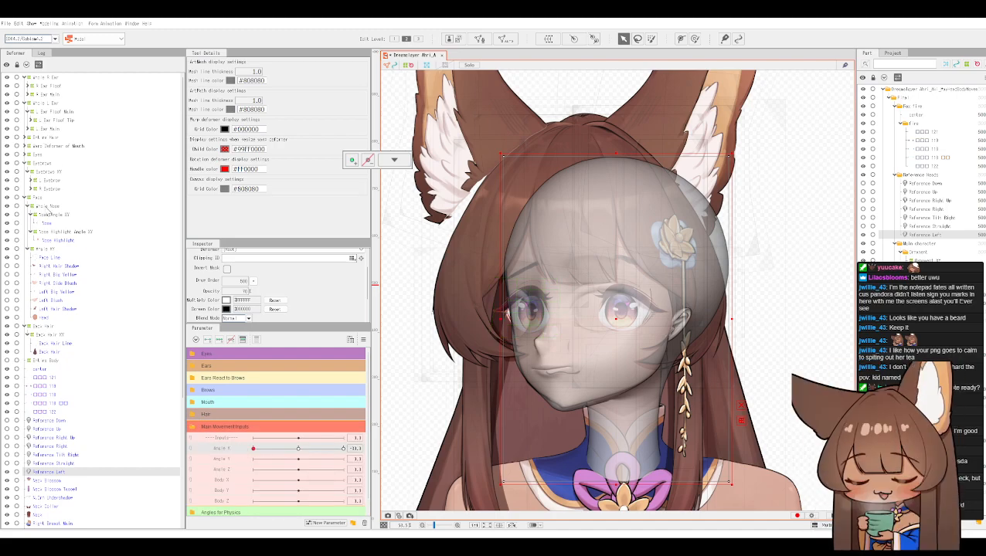
Step: Select the Angle XY face deformer and lower its chin and cheek control points slightly to follow the Reference Left head
click(41, 250)
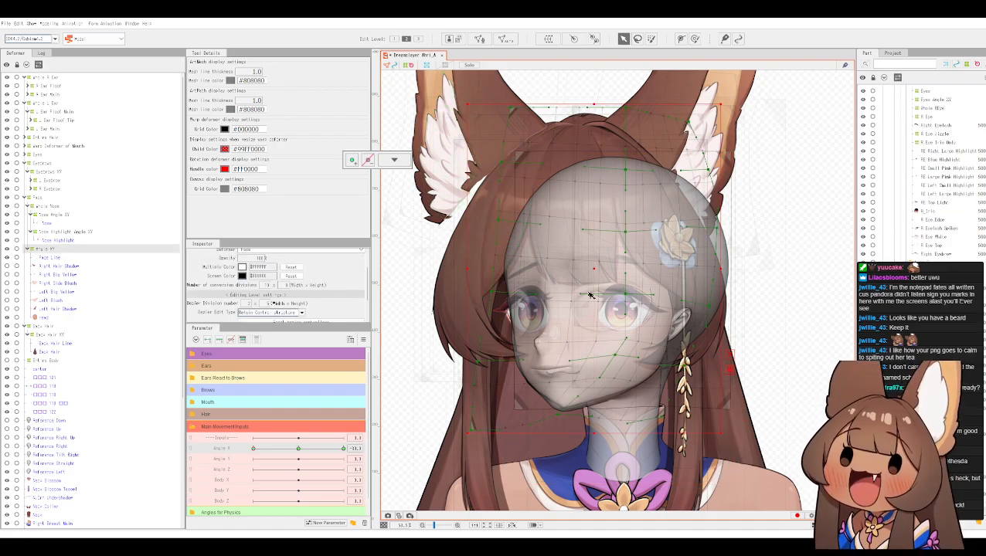
scroll(578, 415, up, 3)
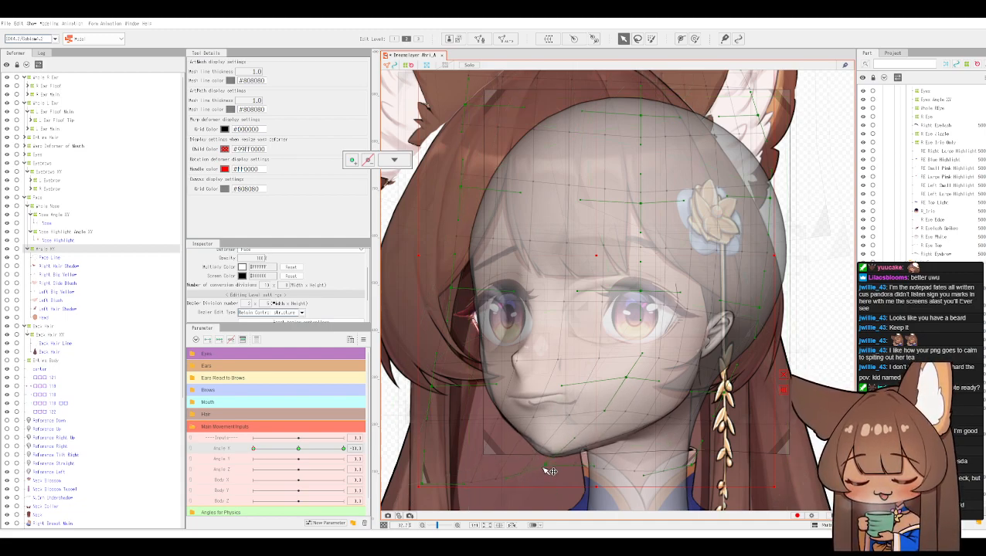
drag(550, 470, 550, 477)
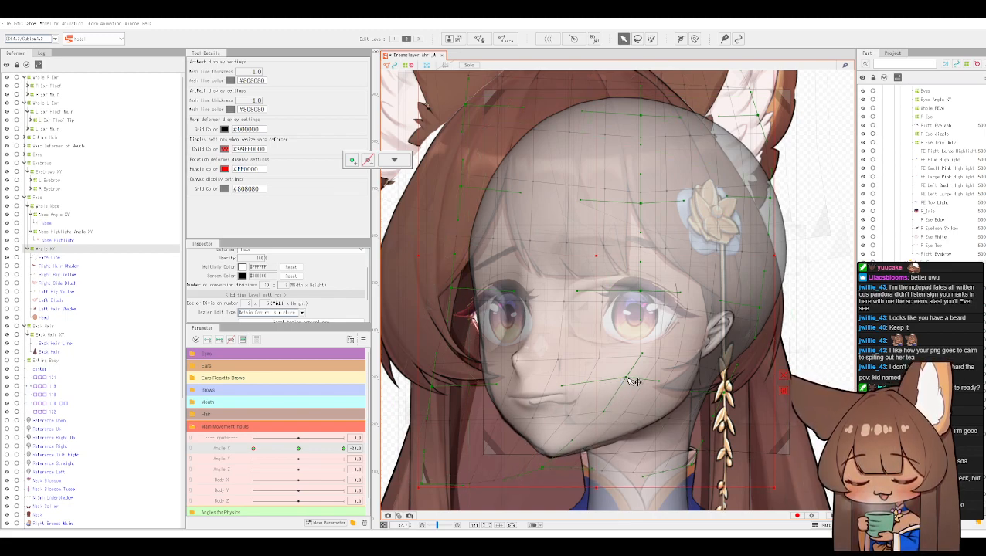
drag(633, 383, 634, 391)
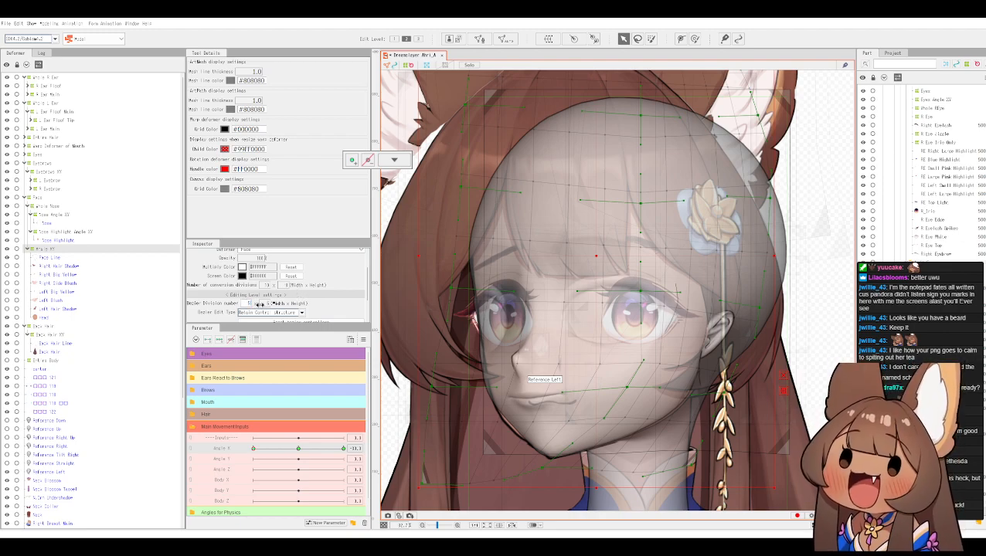
Step: Apply the denser Bezier division with Smooth All editing to the Angle XY face deformer and fit its points to the Reference Left head
key(Return)
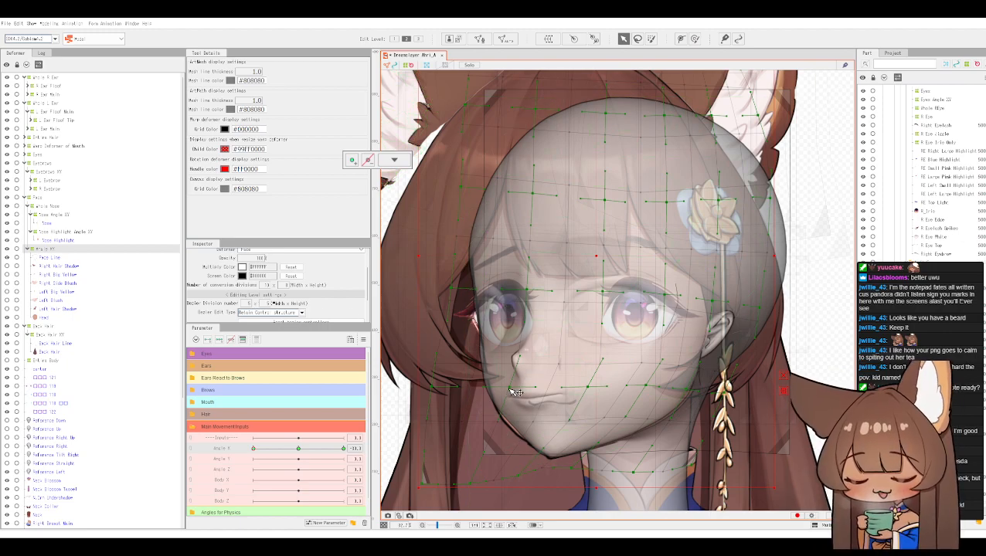
drag(510, 389, 452, 383)
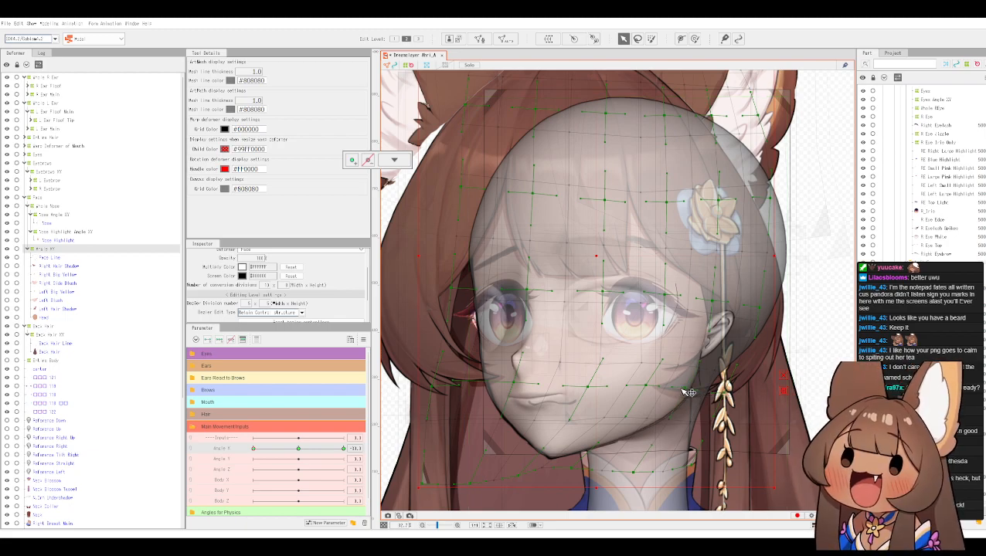
click(280, 312)
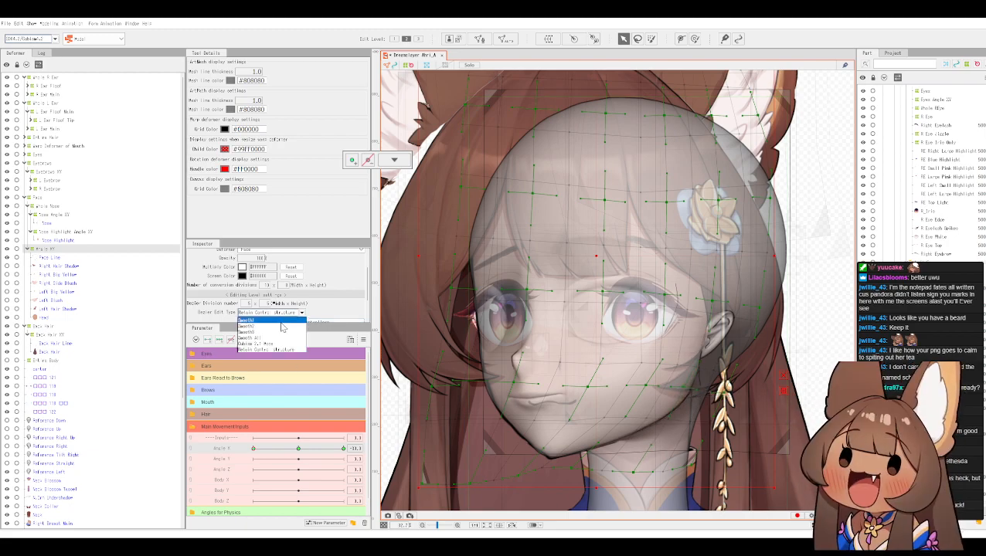
click(262, 338)
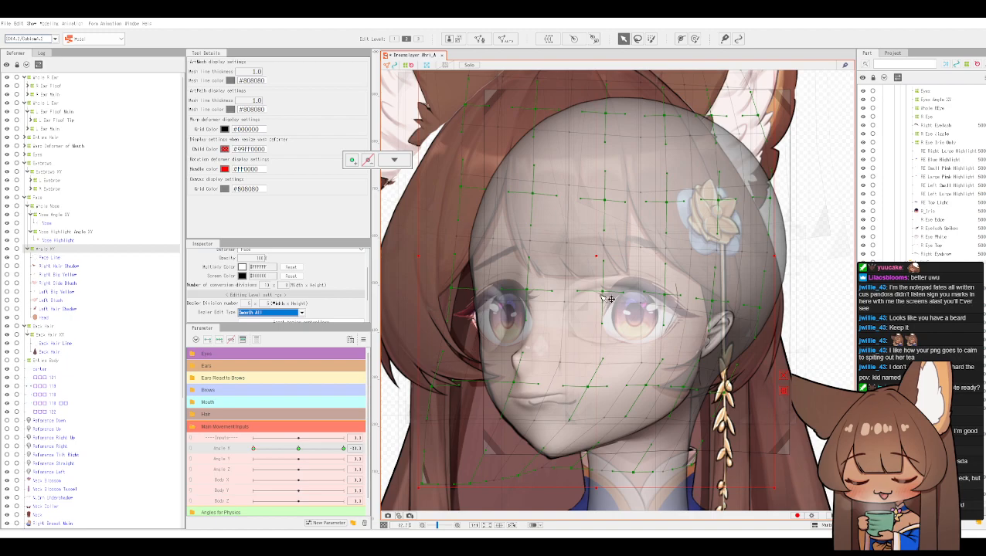
drag(601, 295, 600, 294)
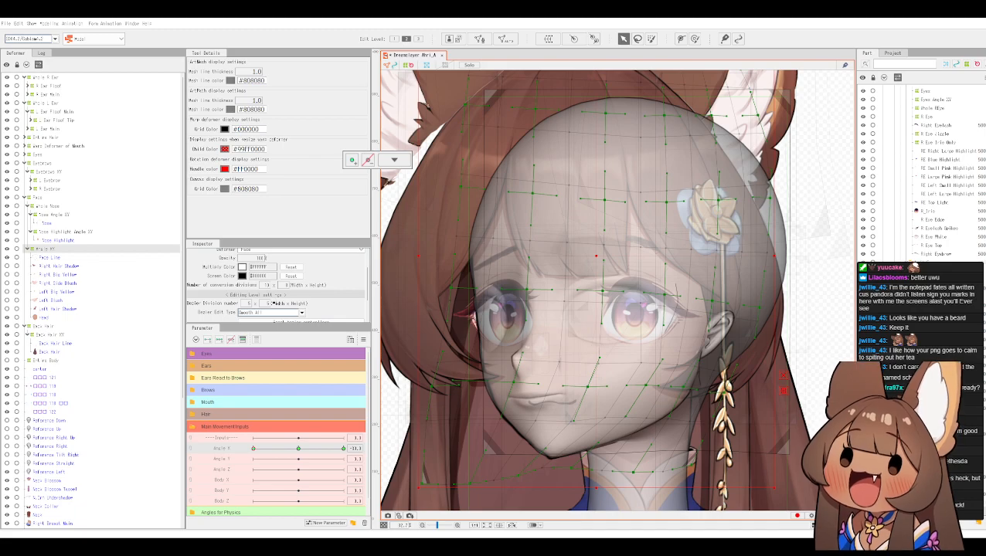
Step: Select the Reference Left mesh in the Reference Heads folder and lower its opacity to make the eyes easier to see
click(44, 155)
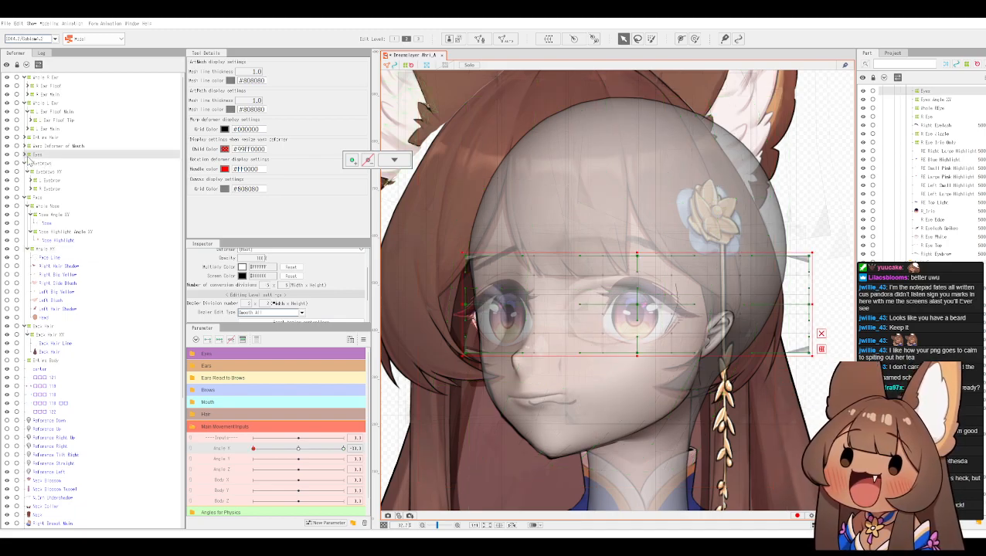
drag(591, 241, 614, 236)
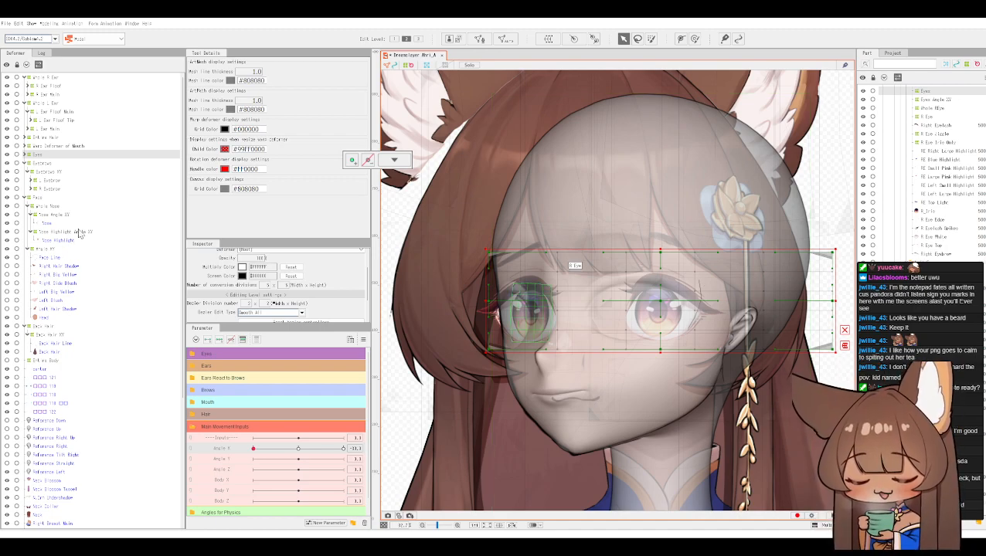
scroll(288, 323, up, 3)
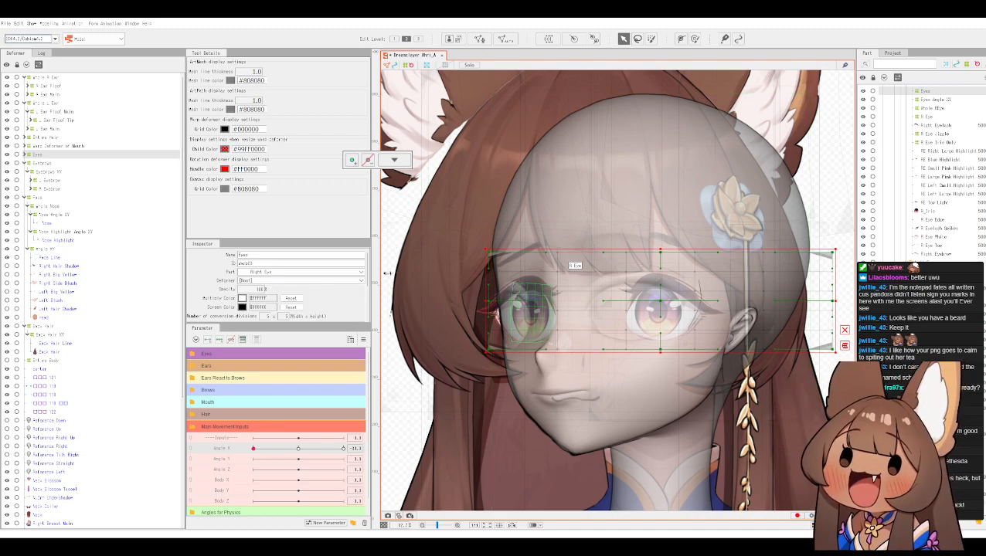
scroll(925, 207, up, 4)
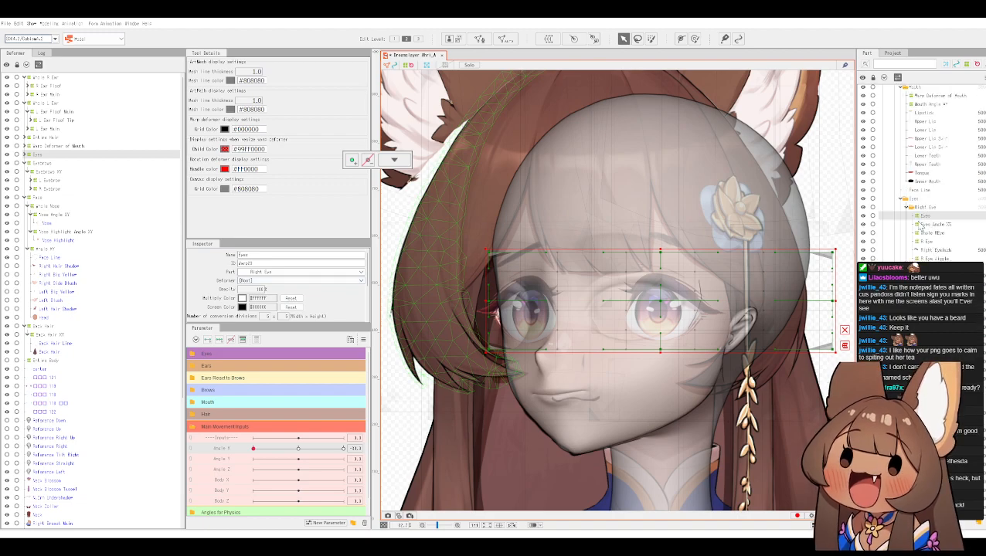
scroll(921, 225, down, 5)
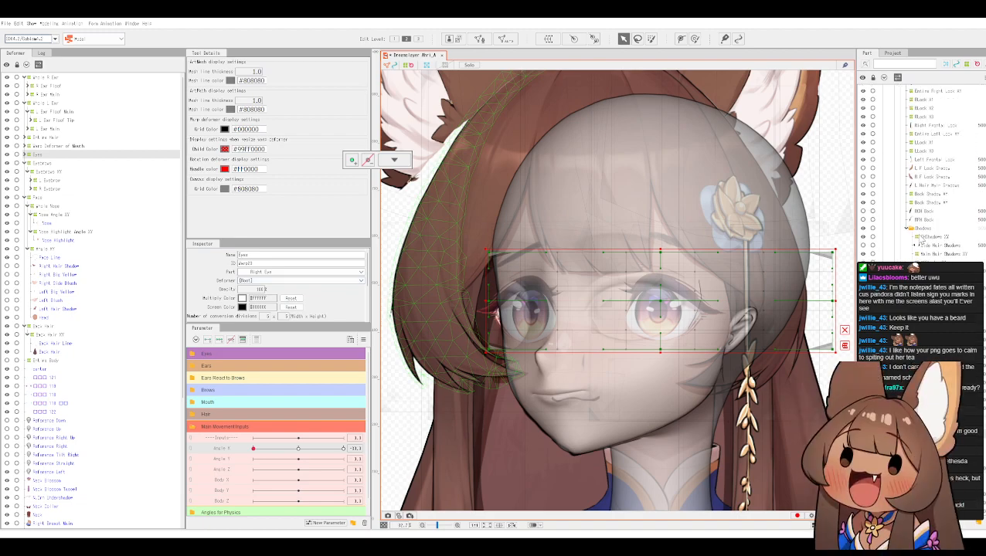
scroll(921, 241, down, 6)
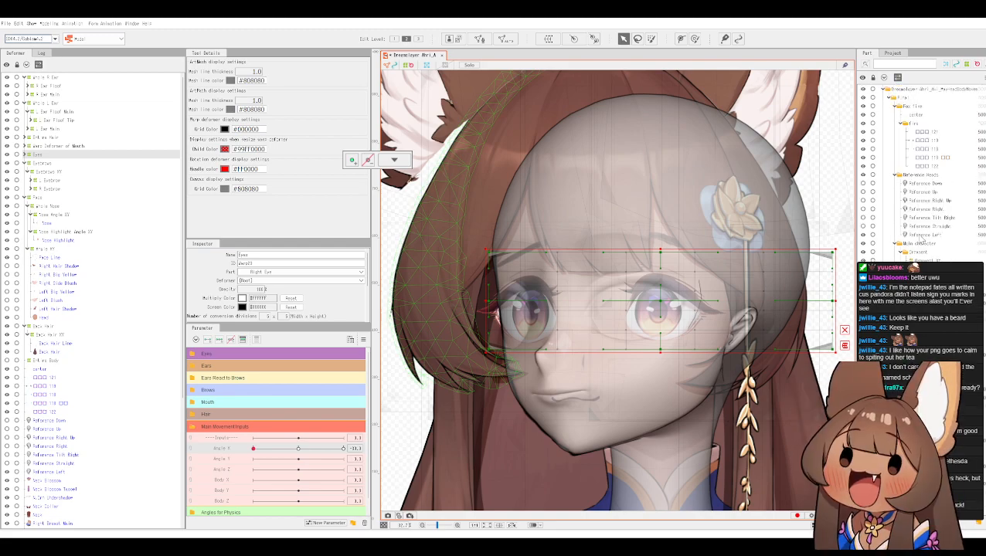
click(925, 234)
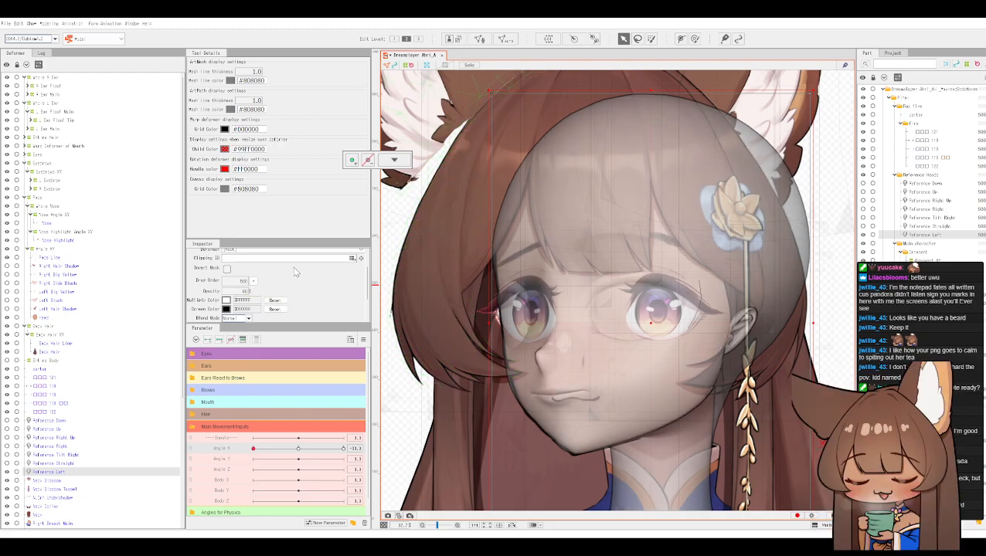
Step: Expand the Eyes deformer, select Eyes Angle XY and narrow the far eye to follow the turned Reference Left head
click(39, 156)
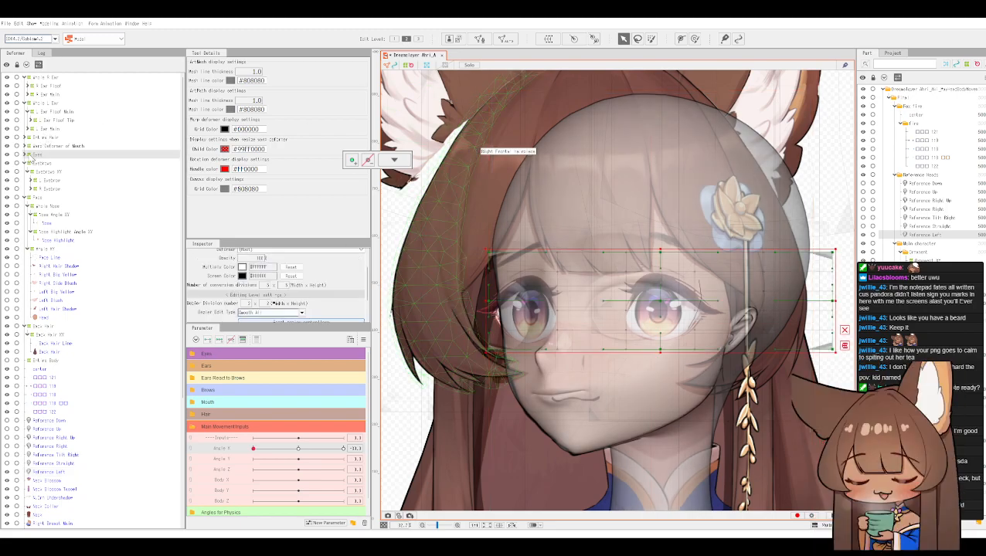
click(27, 154)
click(48, 163)
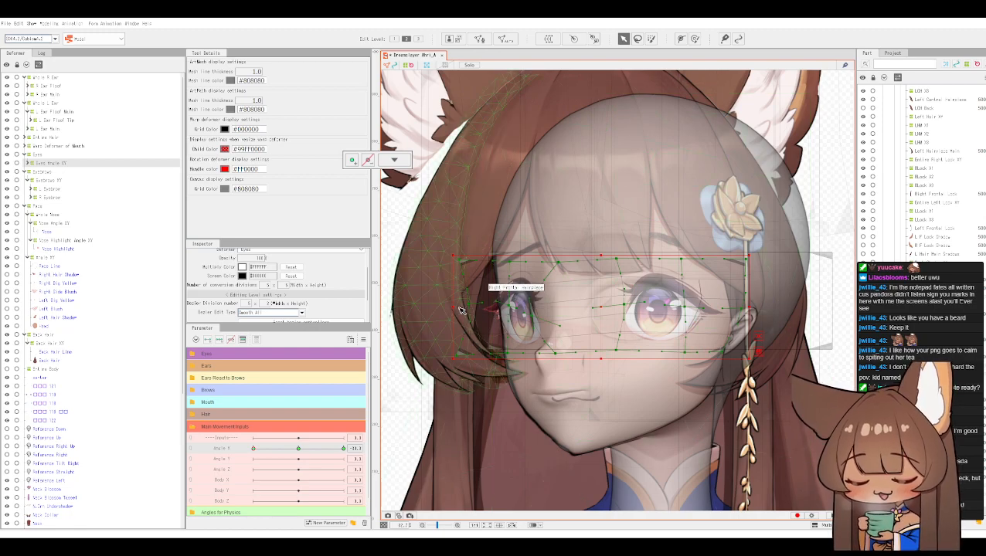
scroll(311, 370, down, 1)
scroll(286, 355, up, 1)
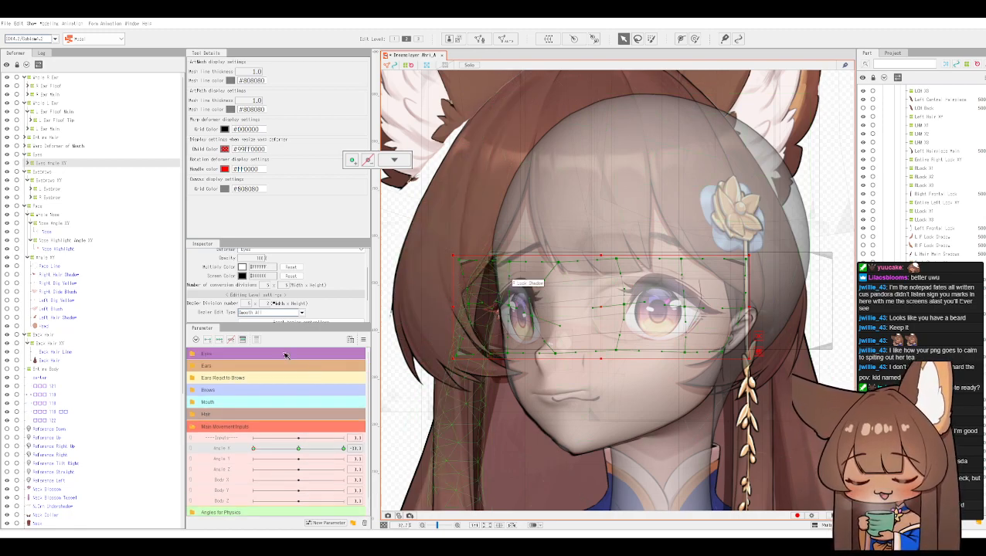
Step: Set the Reference Left mesh's opacity to 80%
scroll(927, 166, up, 5)
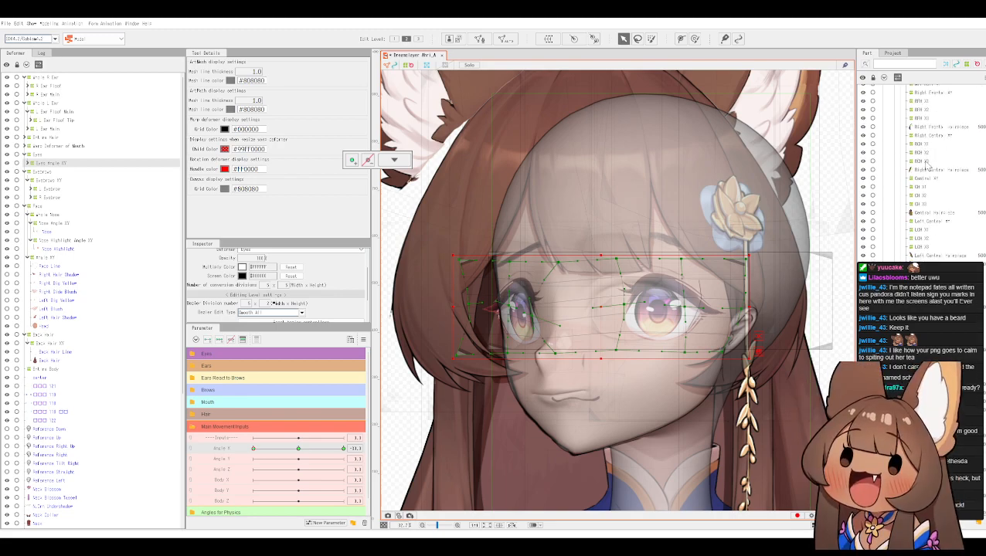
scroll(928, 170, up, 10)
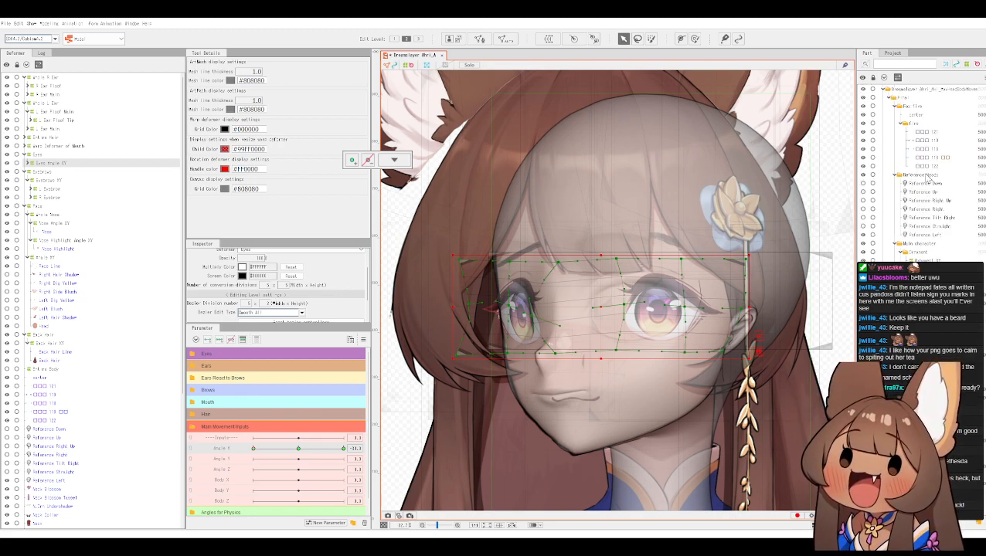
click(925, 234)
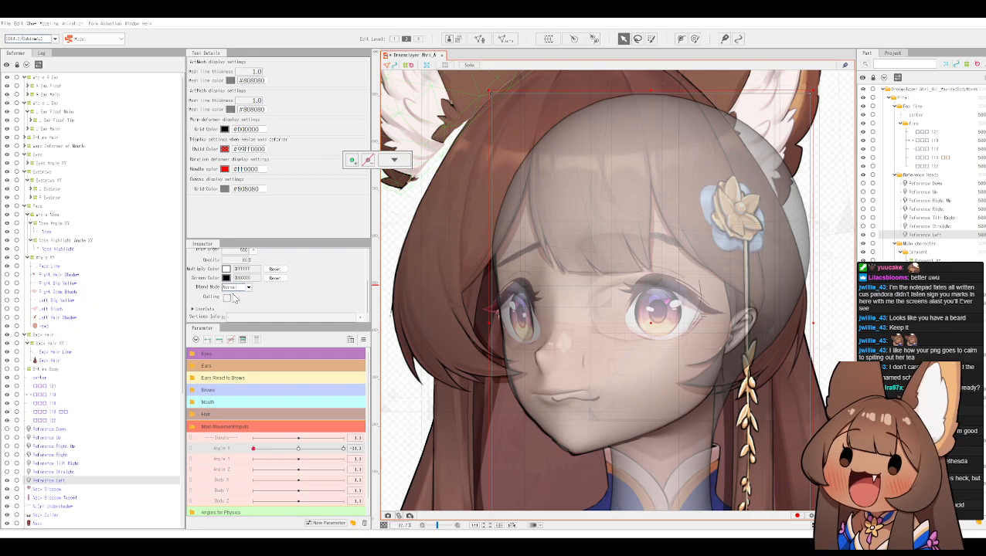
scroll(234, 299, up, 2)
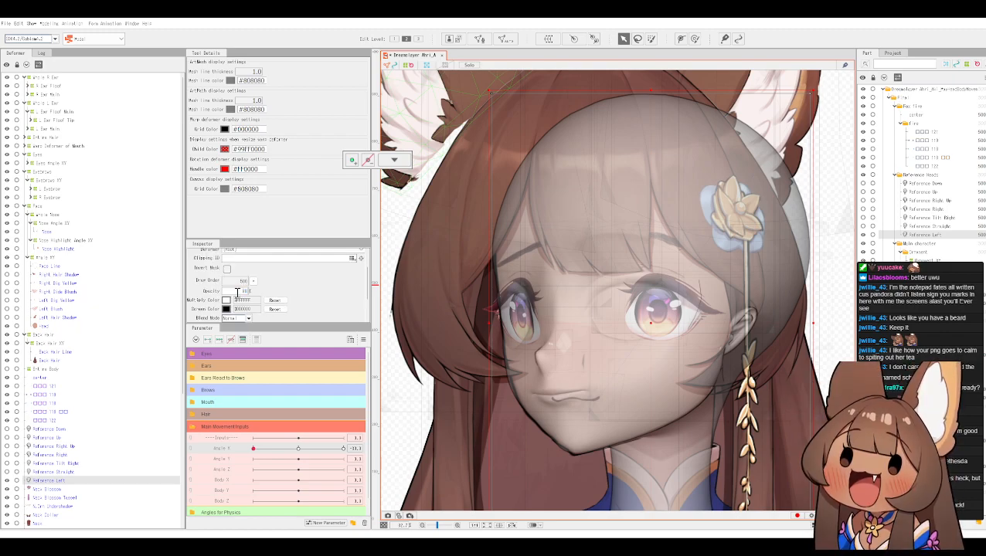
text(80)
key(Return)
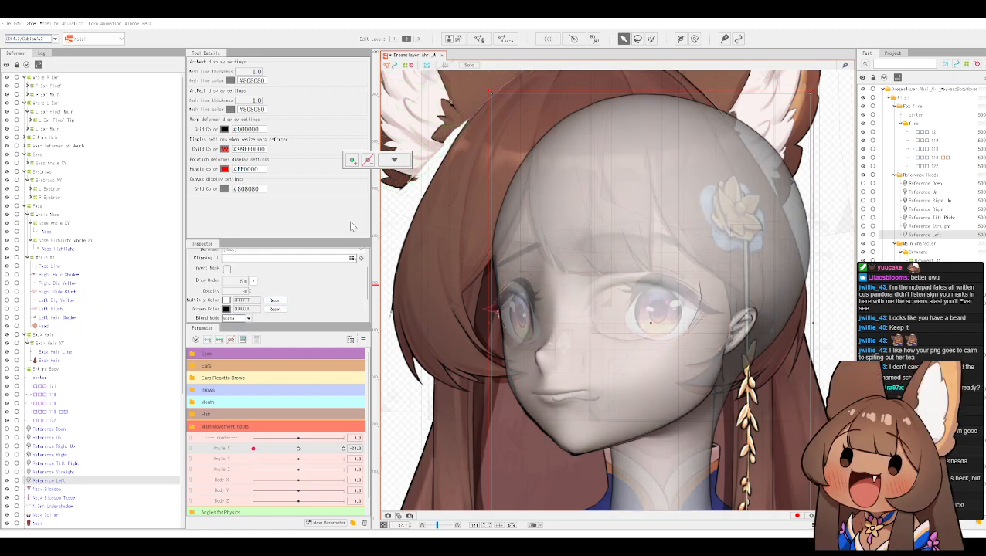
Step: Reshape the Eyes Angle XY deformer, shifting both eyes toward the nose so they fit the Reference Left head's eye sockets
click(43, 163)
drag(510, 353, 529, 366)
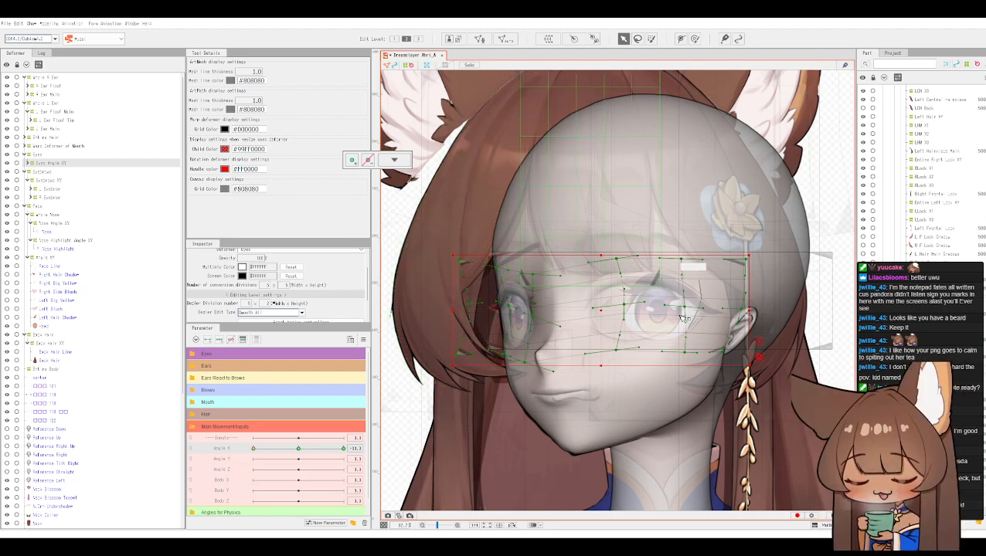
drag(616, 309, 578, 312)
drag(685, 306, 659, 303)
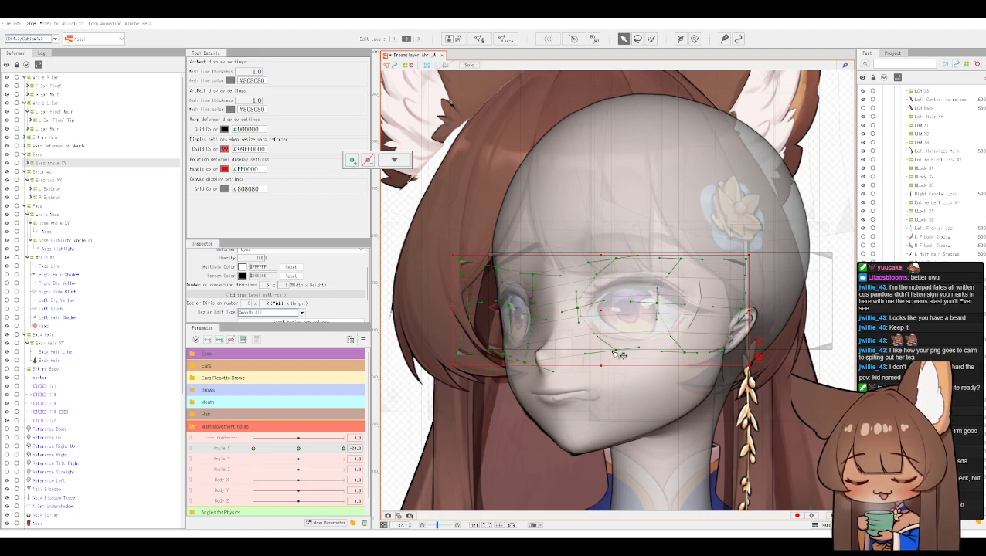
drag(616, 350, 598, 360)
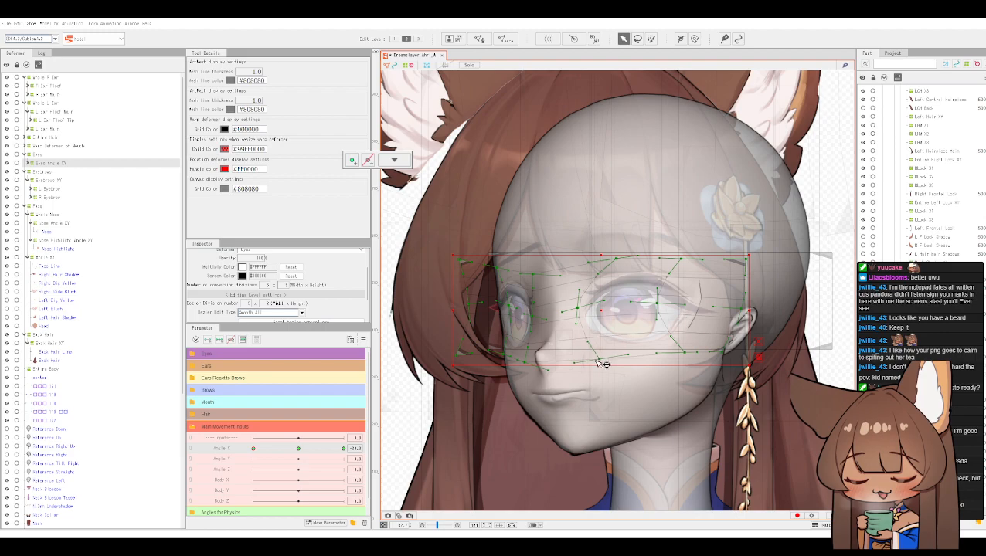
click(581, 312)
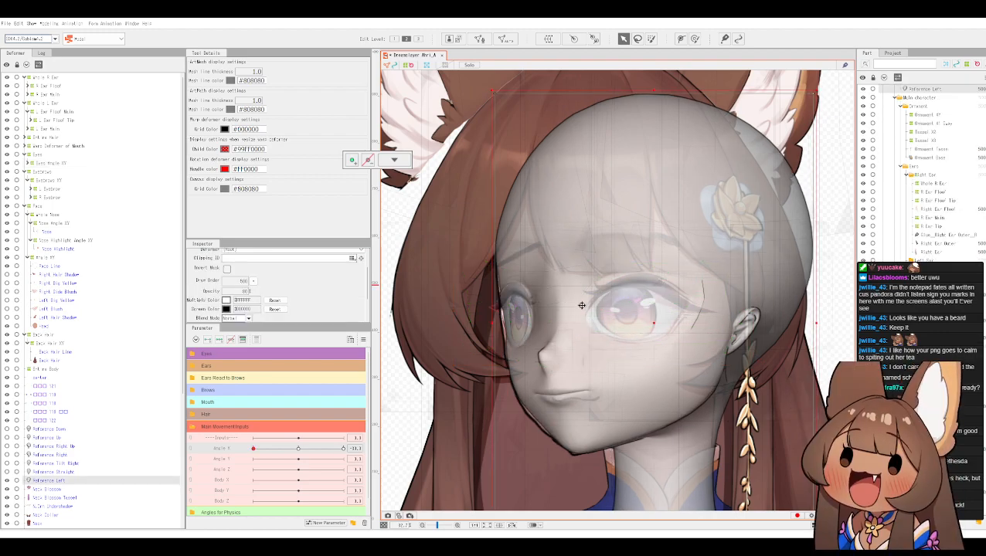
drag(581, 309, 578, 310)
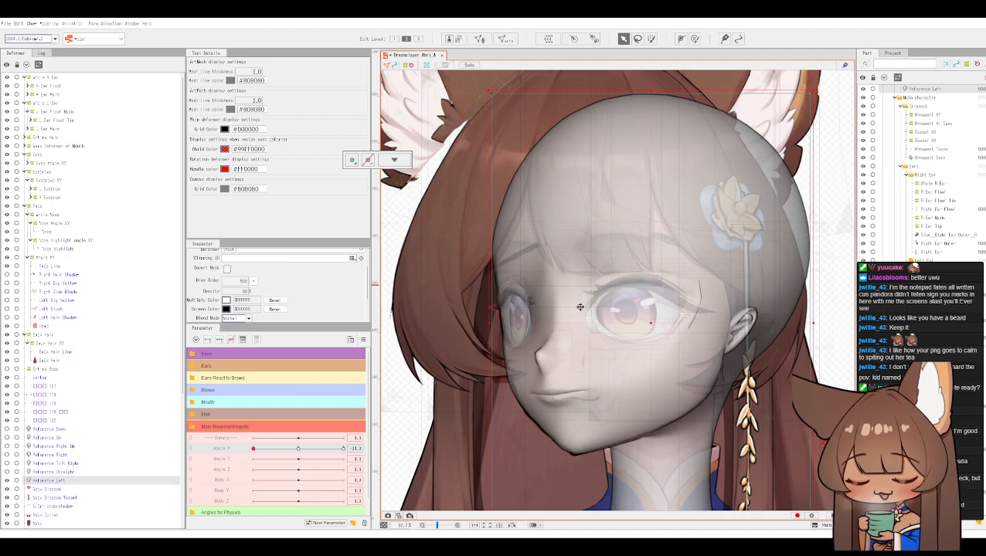
Step: Reselect the Eyes Angle XY deformer and pull the control points above and outside the near eye inward
click(50, 164)
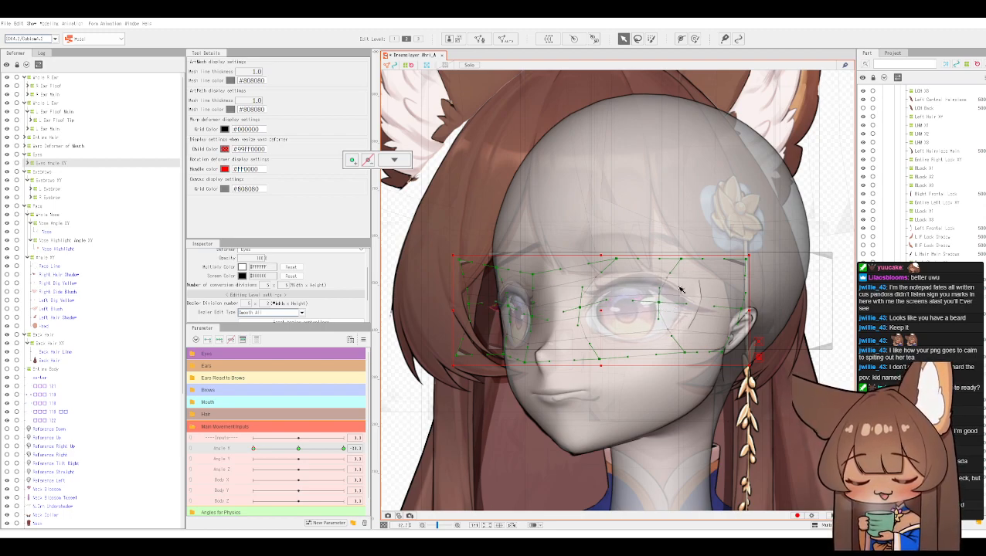
drag(681, 259, 664, 266)
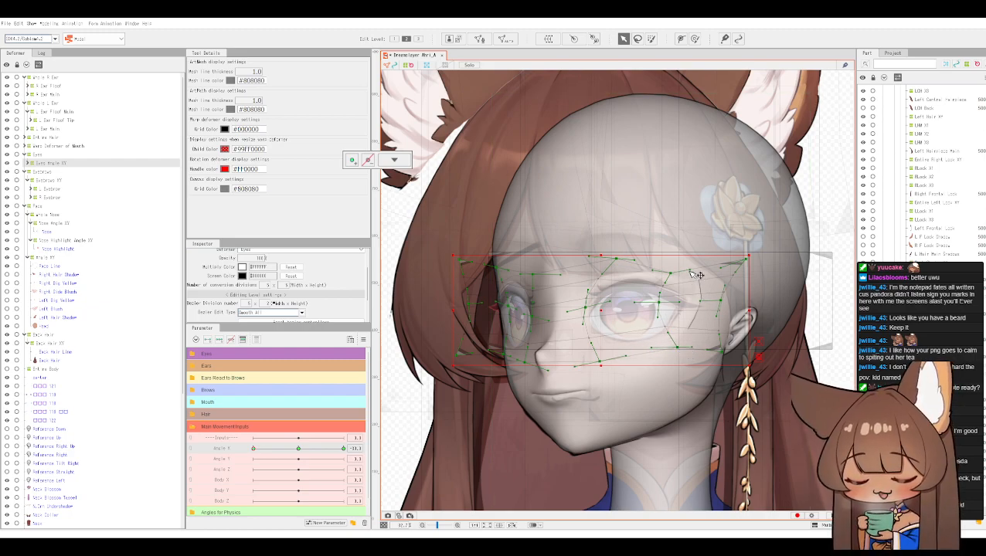
drag(722, 302, 706, 297)
Step: Hide the Reference Left head to check the turned eyes on the character, and show it again
scroll(568, 159, down, 2)
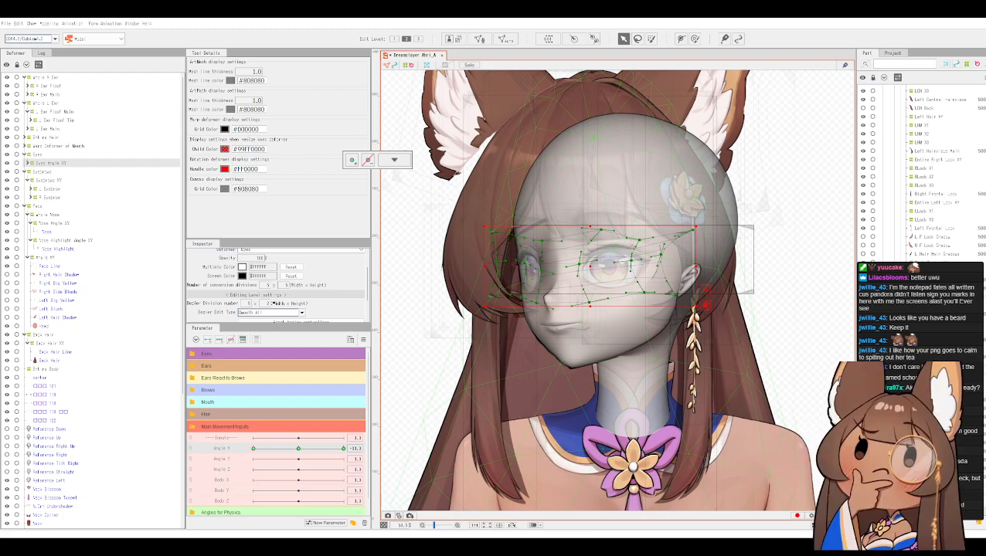
scroll(920, 170, up, 10)
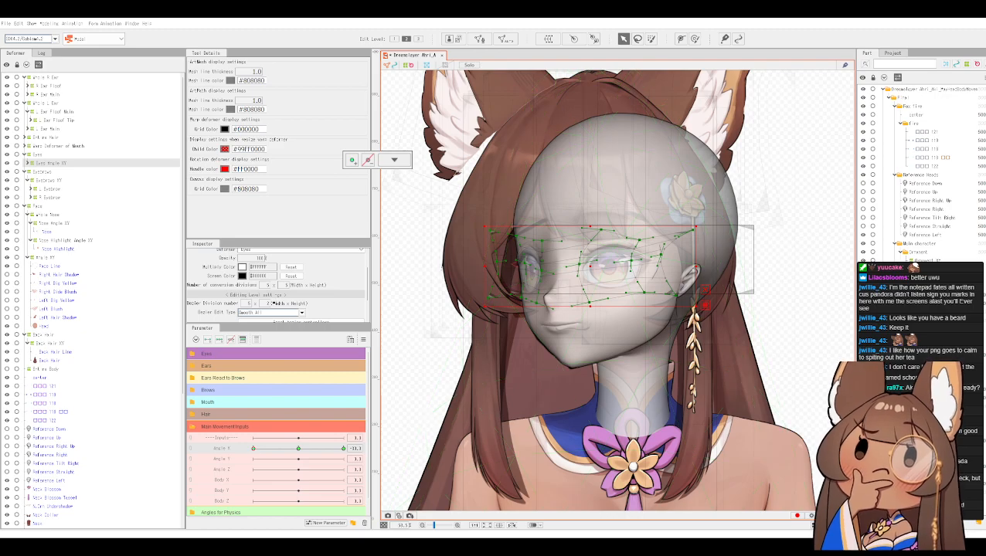
click(865, 239)
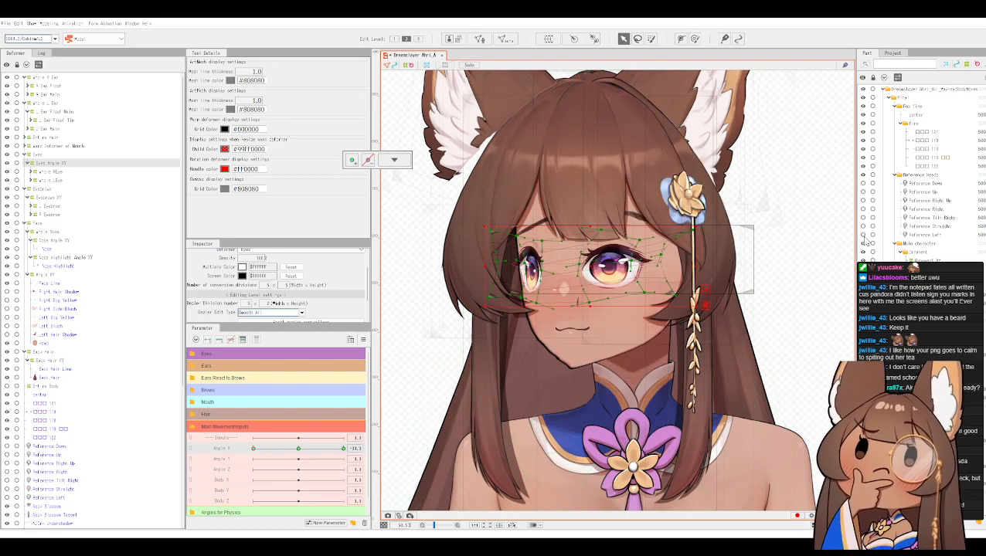
click(866, 240)
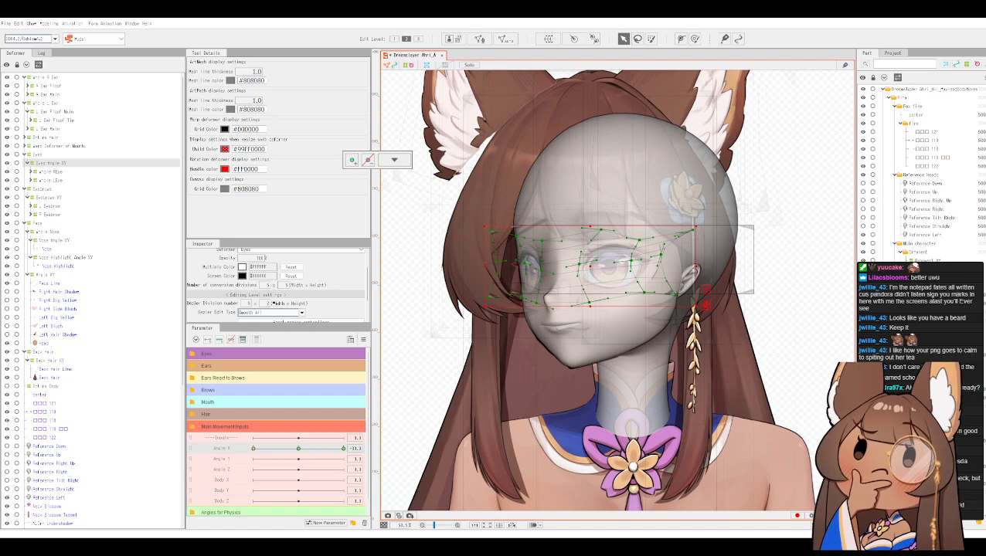
Step: Refine the Eyes Angle XY control points around the near eye and undo the accidental shift of the Reference Left mesh
scroll(524, 296, up, 2)
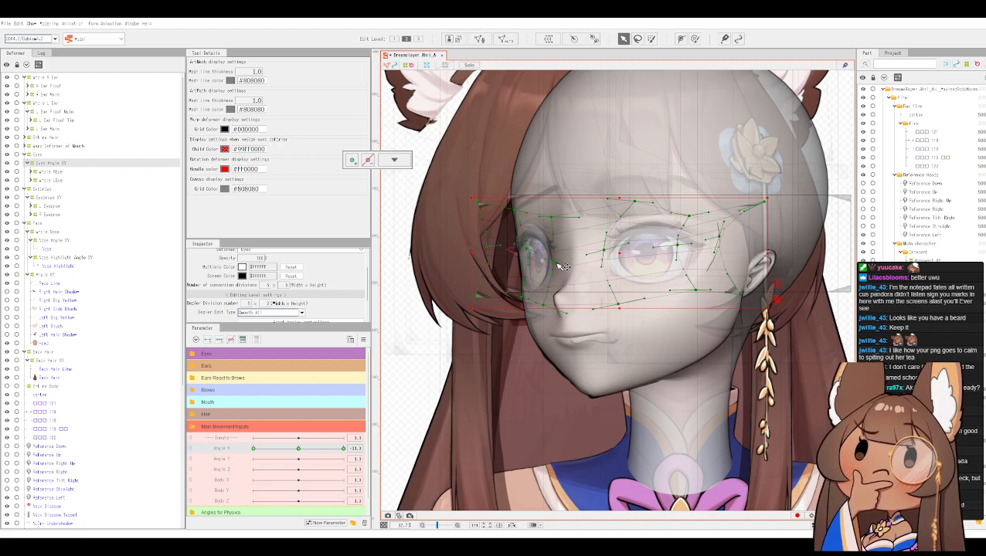
click(675, 258)
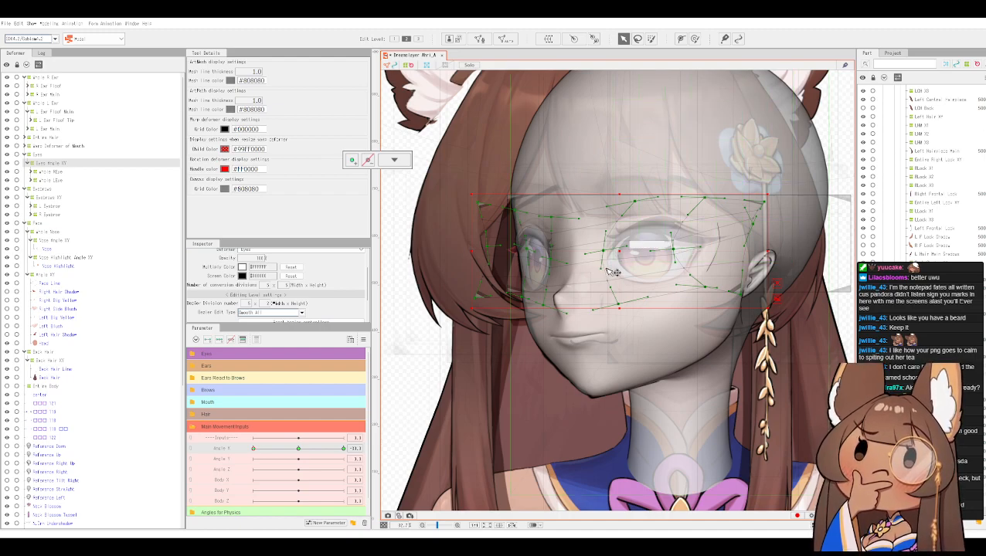
click(608, 268)
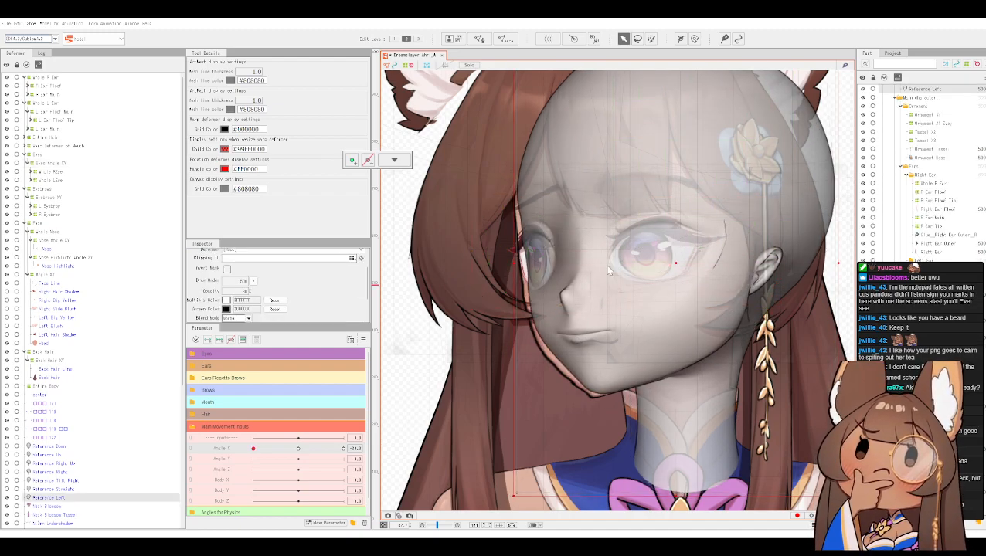
key(ctrl+z)
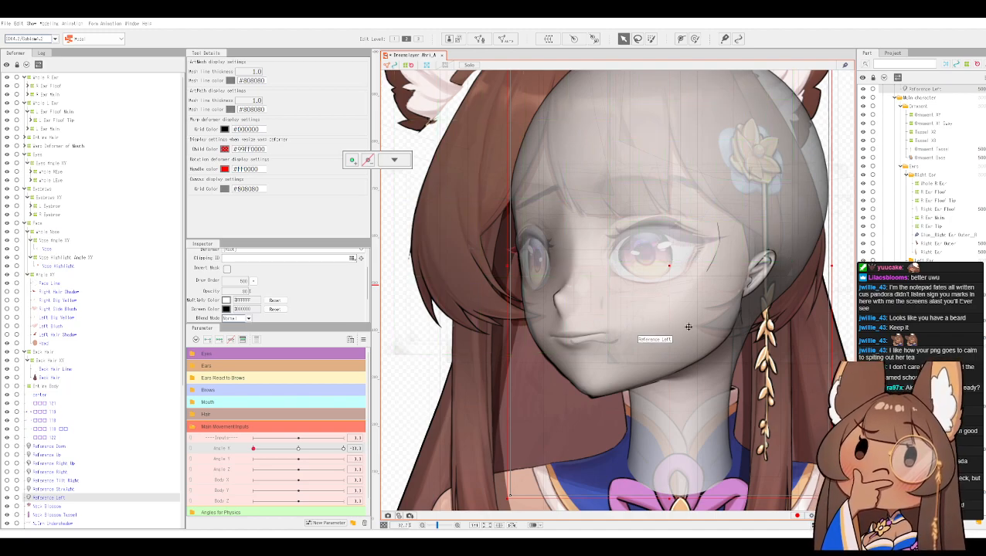
Step: Adjust the face's Angle XY deformer edge to follow the back of the Reference Left skull, and check it in Solo view
scroll(777, 232, down, 2)
drag(814, 132, 698, 226)
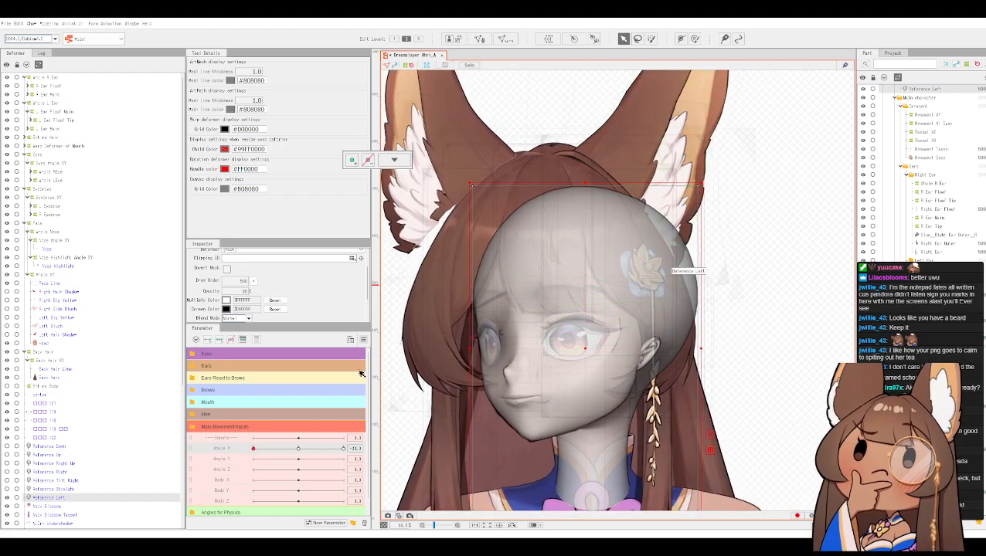
scroll(50, 132, down, 1)
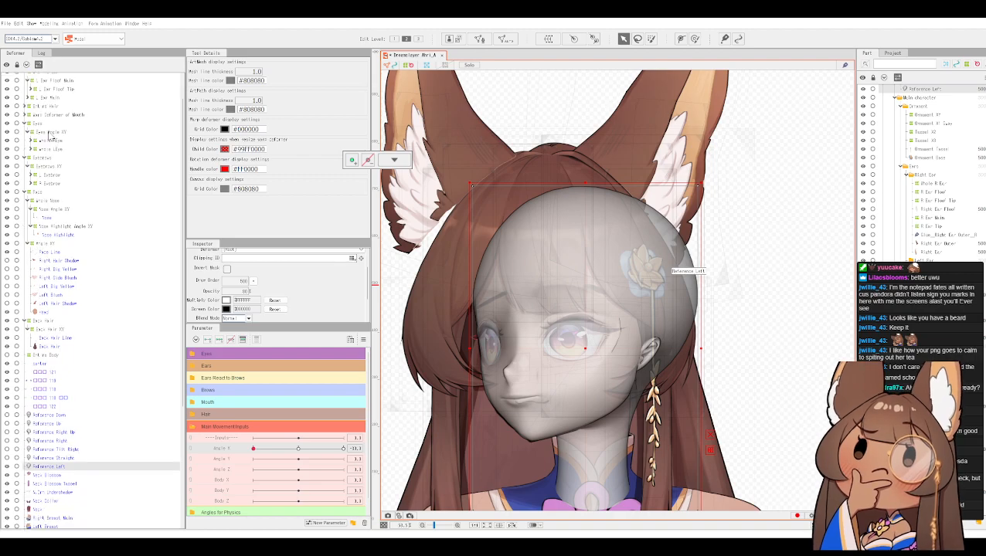
click(44, 313)
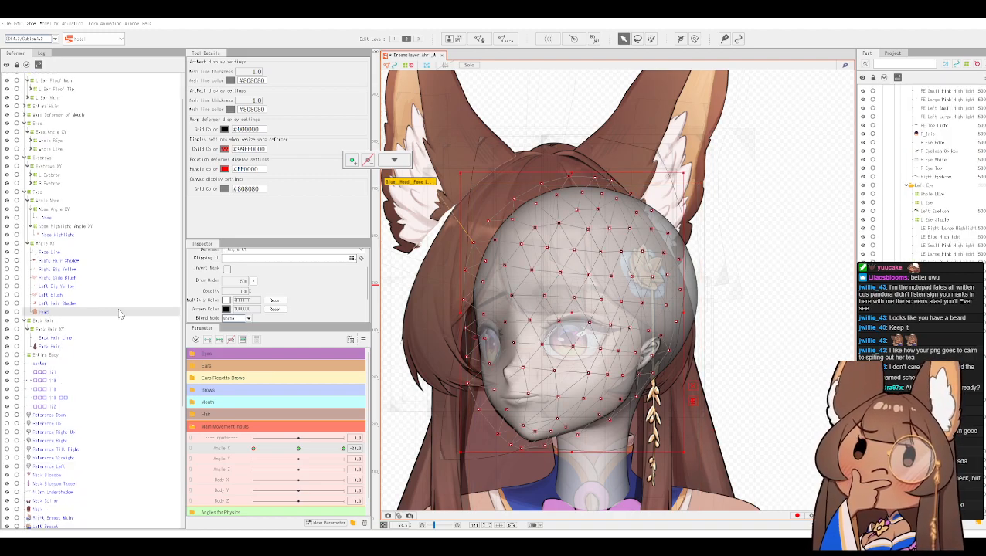
click(51, 244)
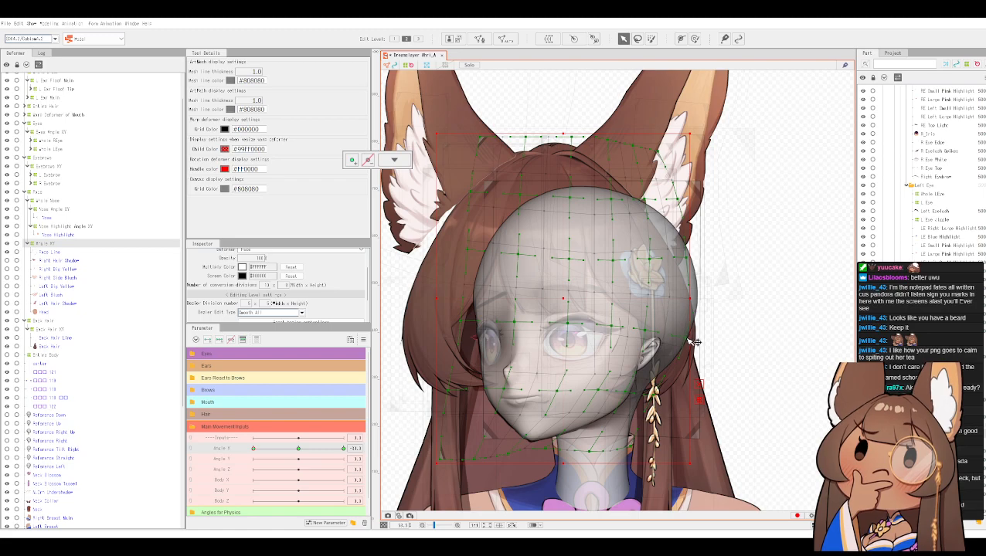
drag(688, 259, 694, 259)
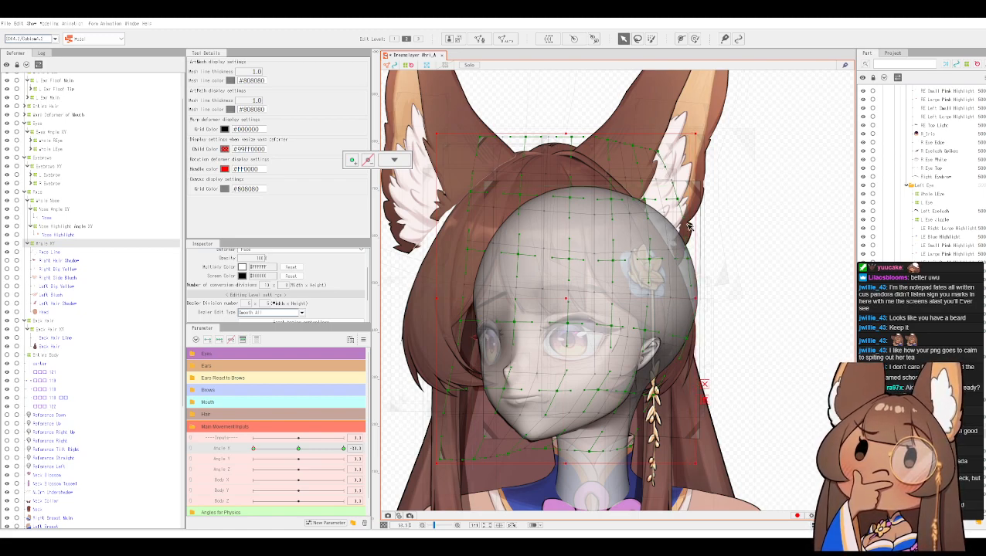
drag(677, 199, 669, 199)
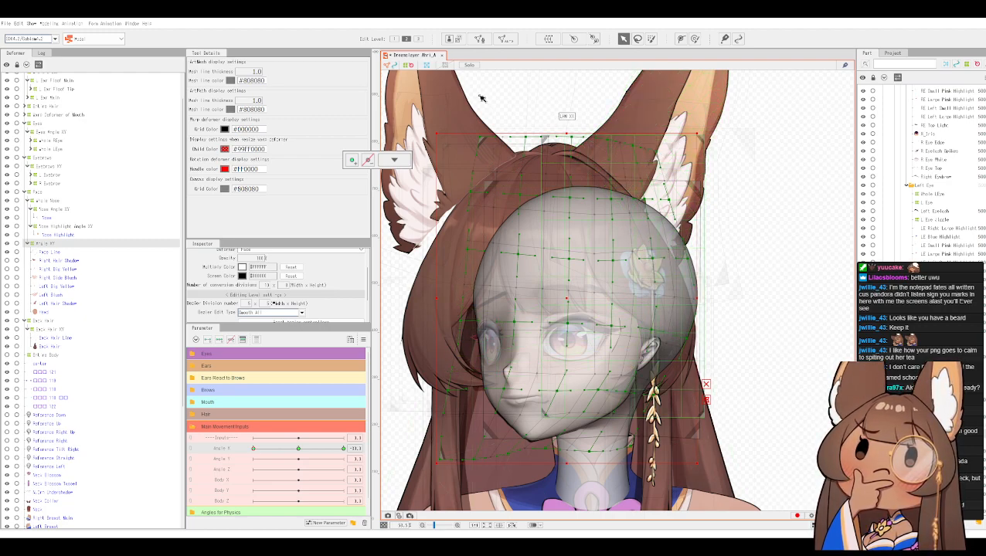
click(472, 65)
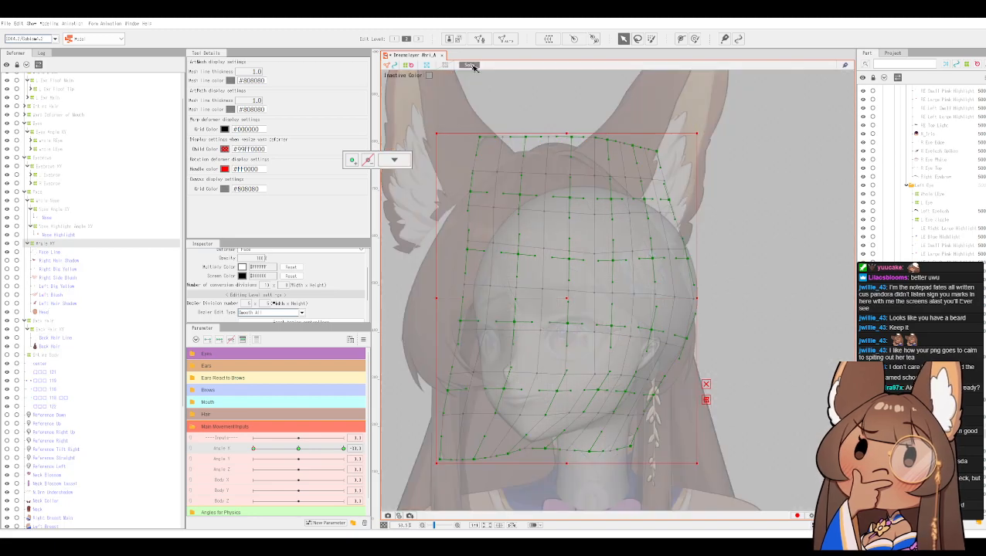
click(473, 67)
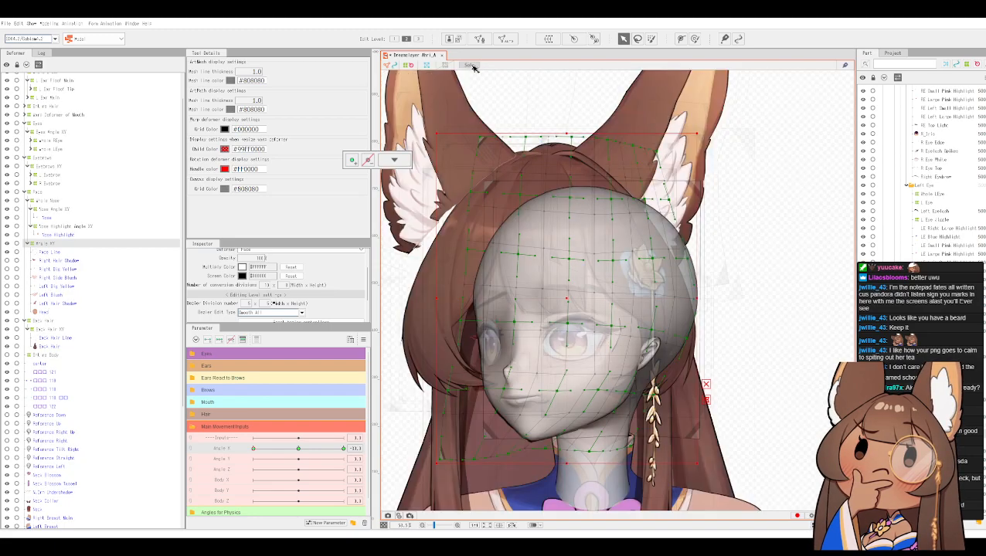
Step: Nudge the Angle XY deformer's outer edge slightly further outward beside the skull, and isolate the Head mesh to check its shape
click(51, 311)
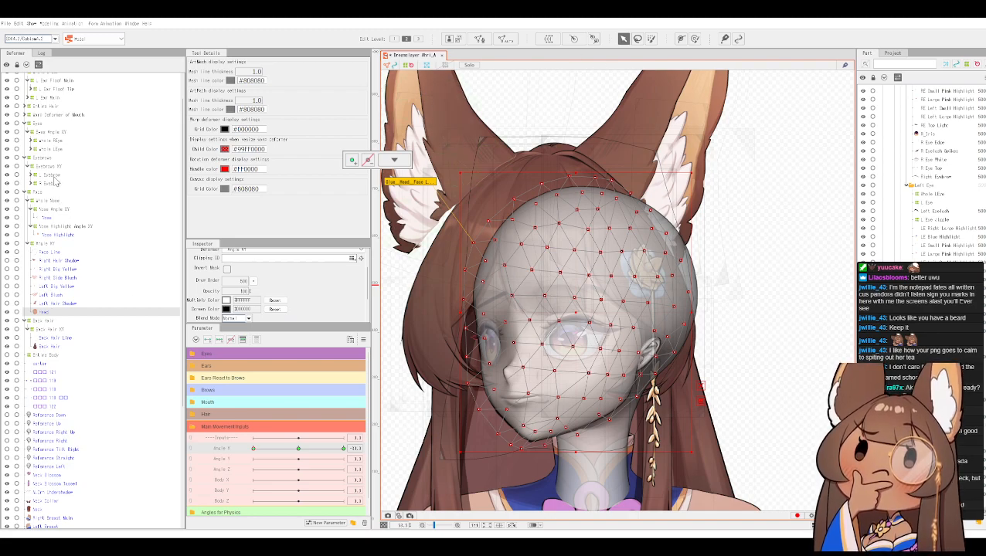
click(49, 245)
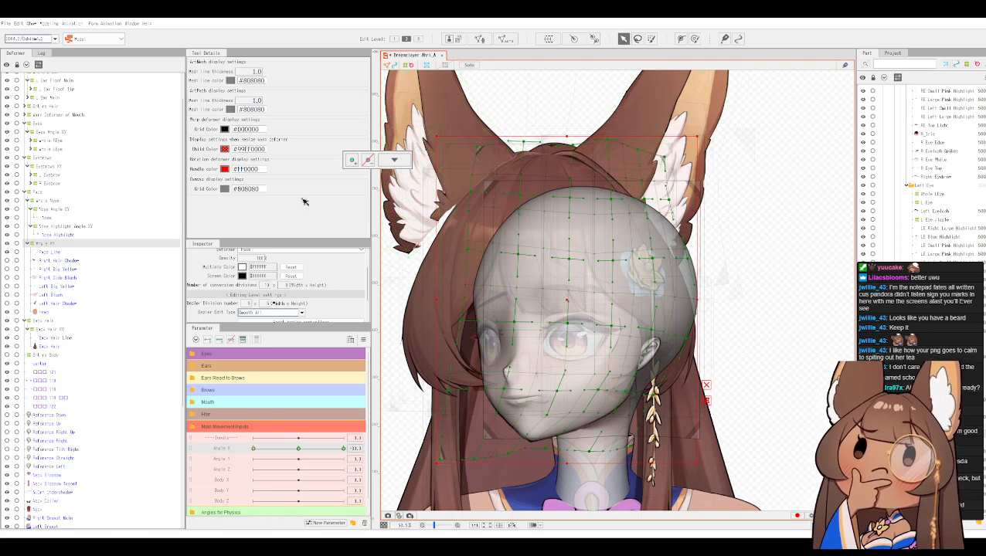
click(48, 313)
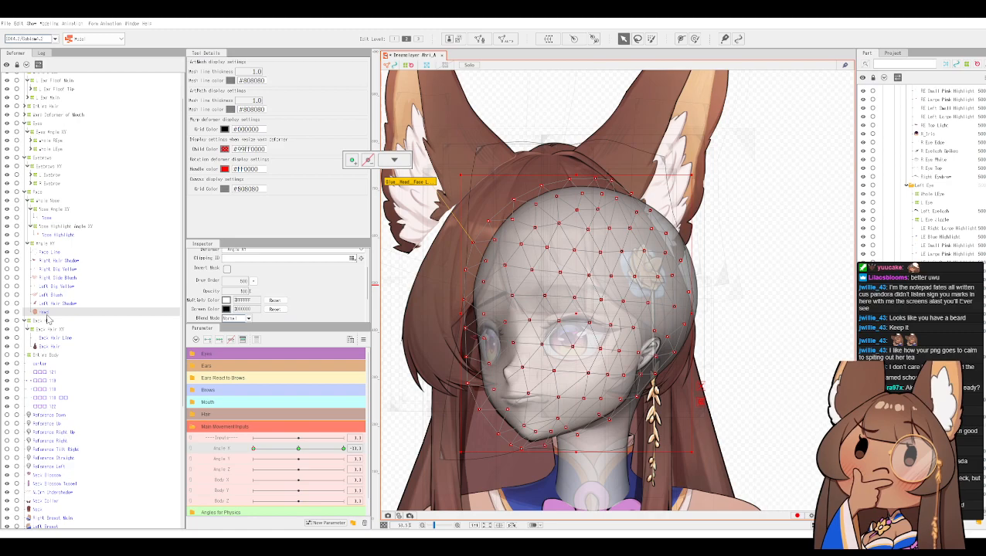
click(48, 245)
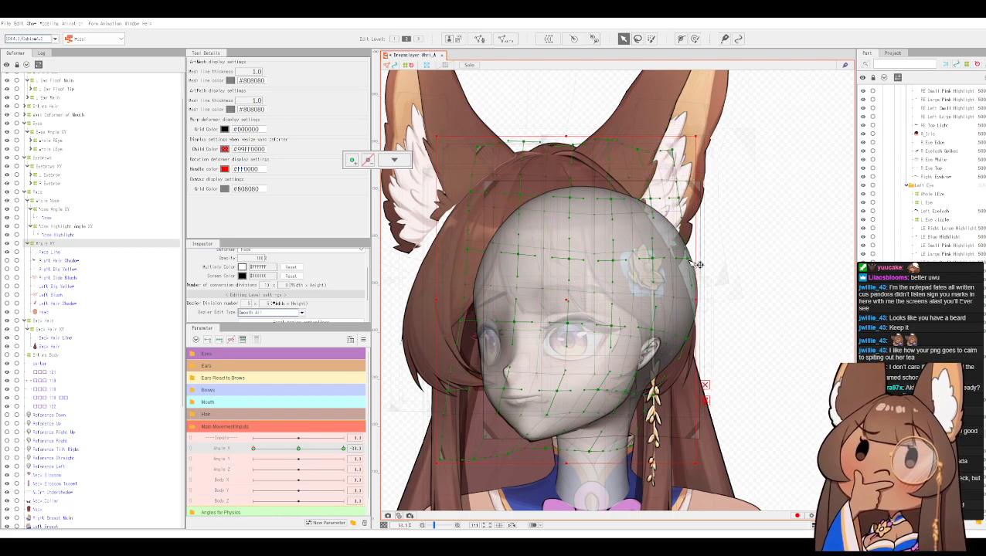
drag(694, 262, 698, 261)
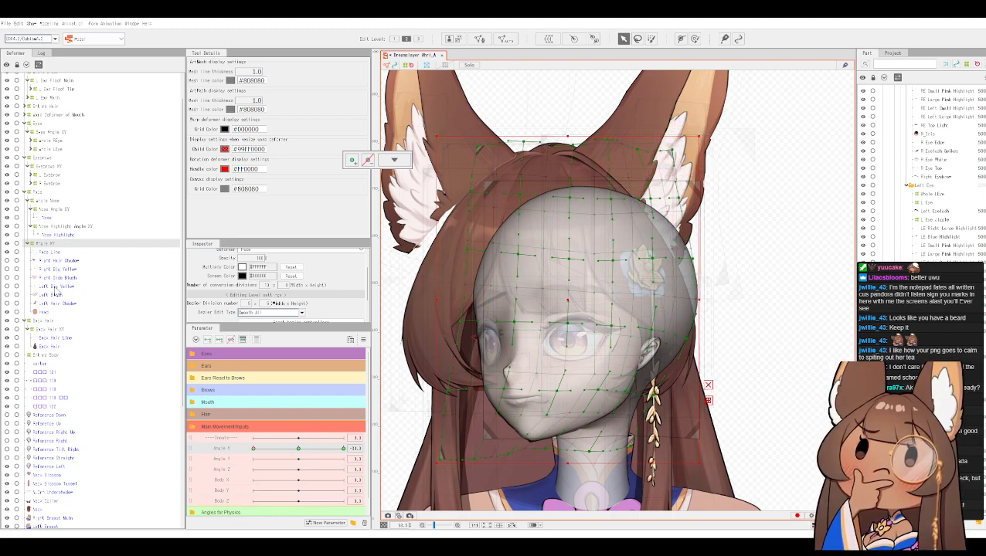
click(55, 312)
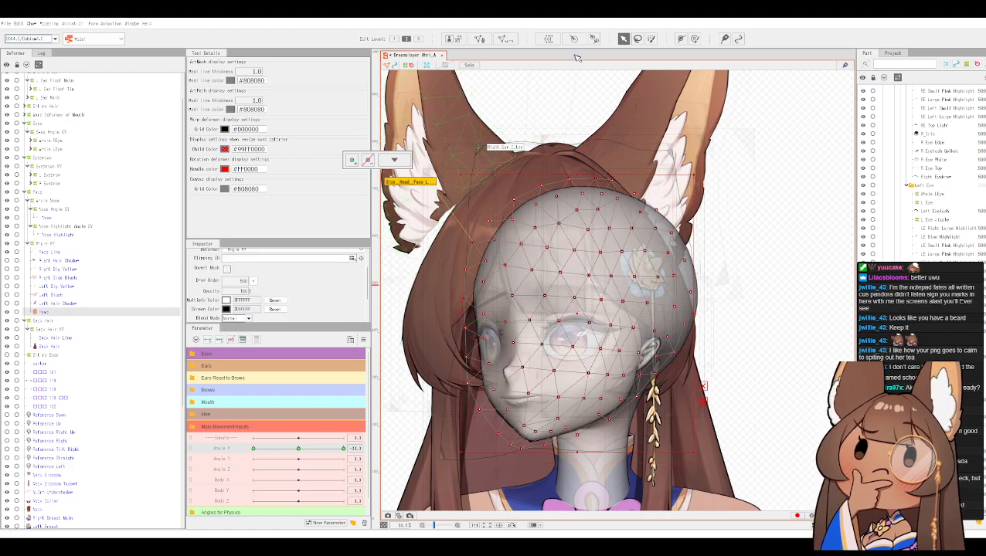
click(469, 64)
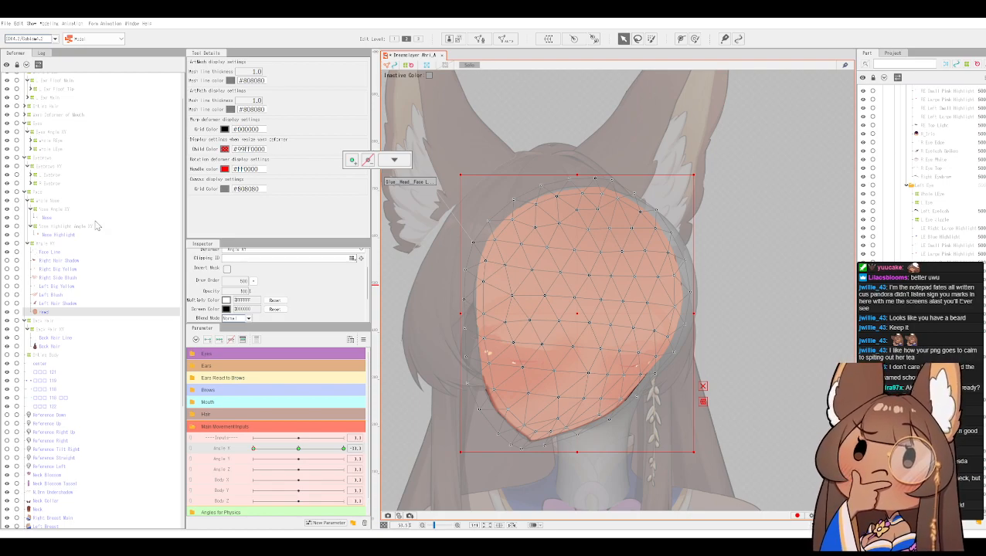
key(Escape)
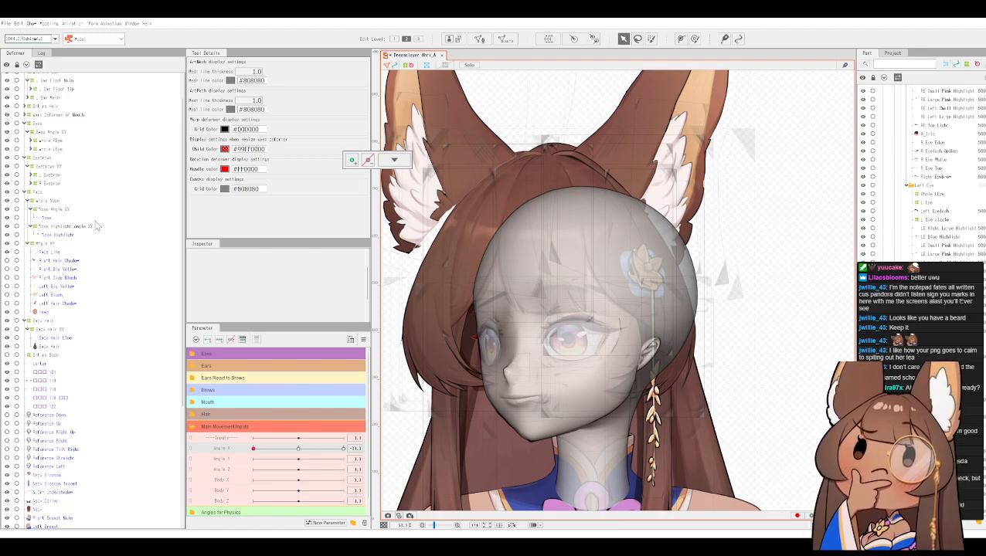
Step: Move the Whole Nose deformer onto the nose of the Reference Left head
scroll(514, 454, up, 3)
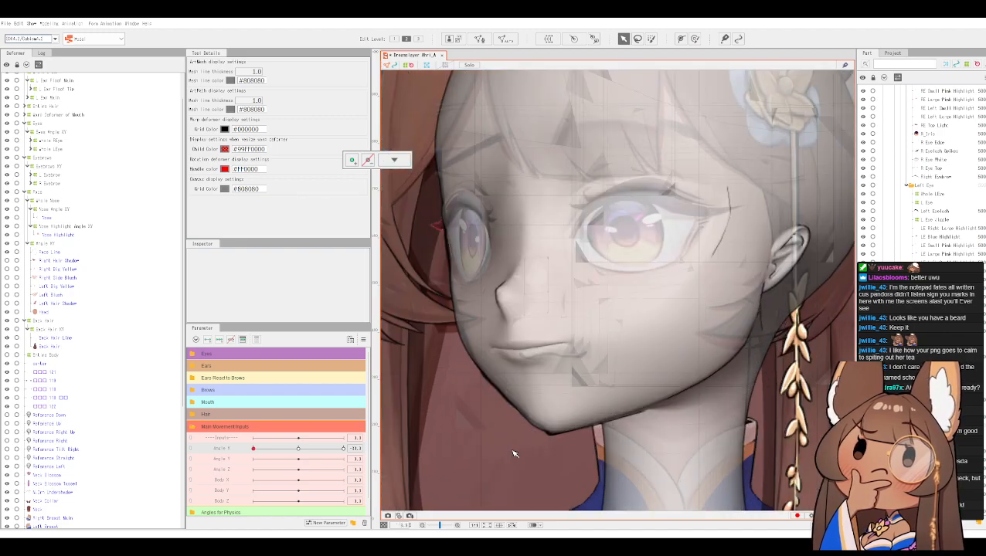
scroll(84, 246, down, 3)
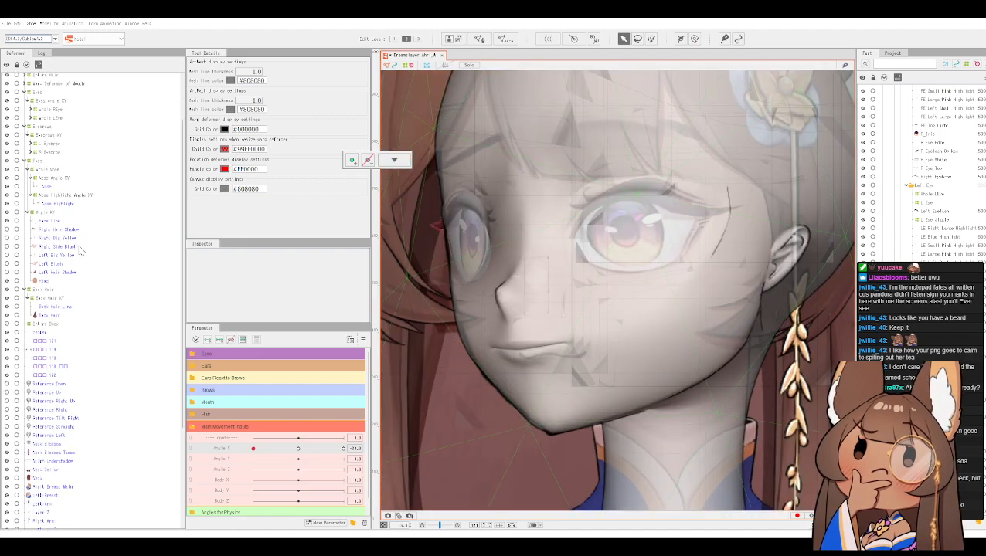
scroll(80, 249, up, 4)
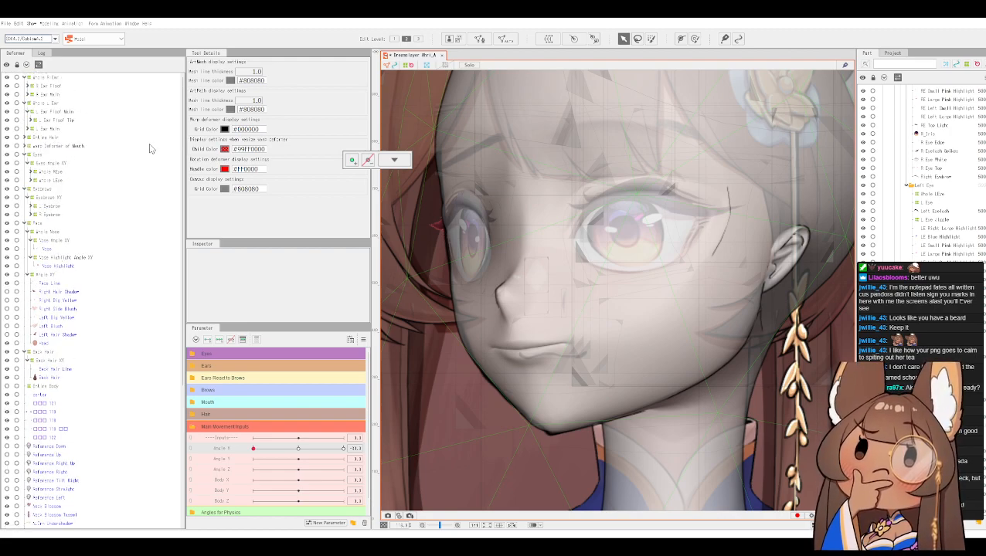
click(126, 147)
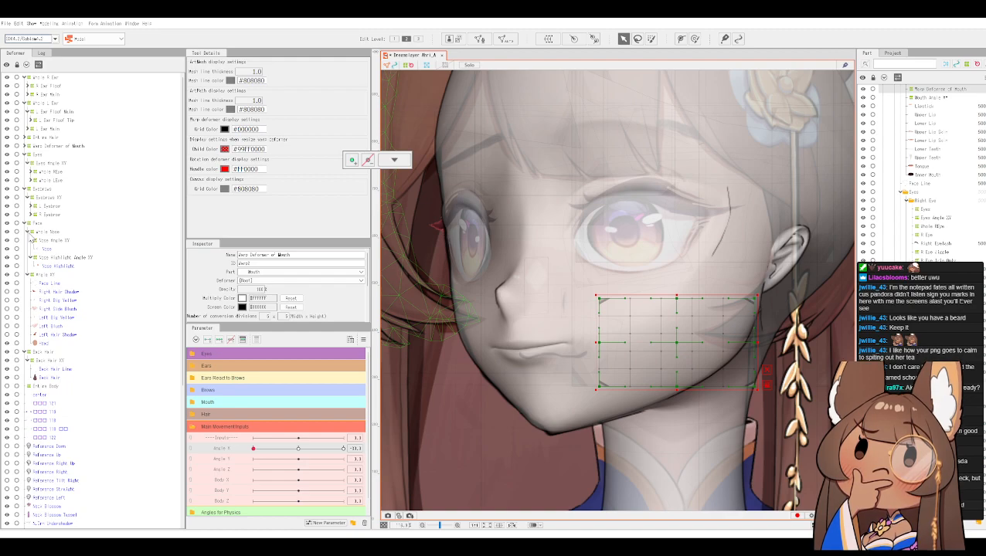
click(48, 233)
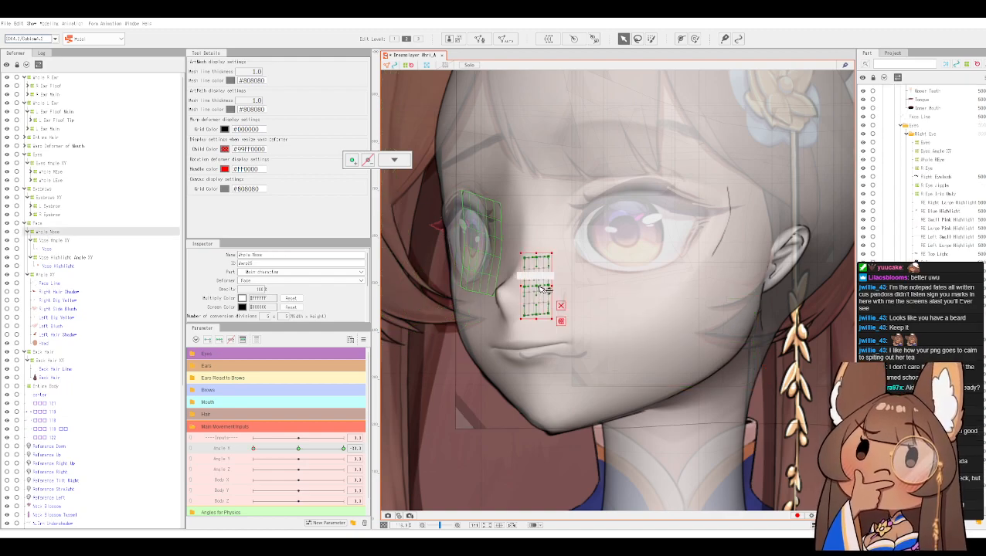
drag(545, 289, 507, 299)
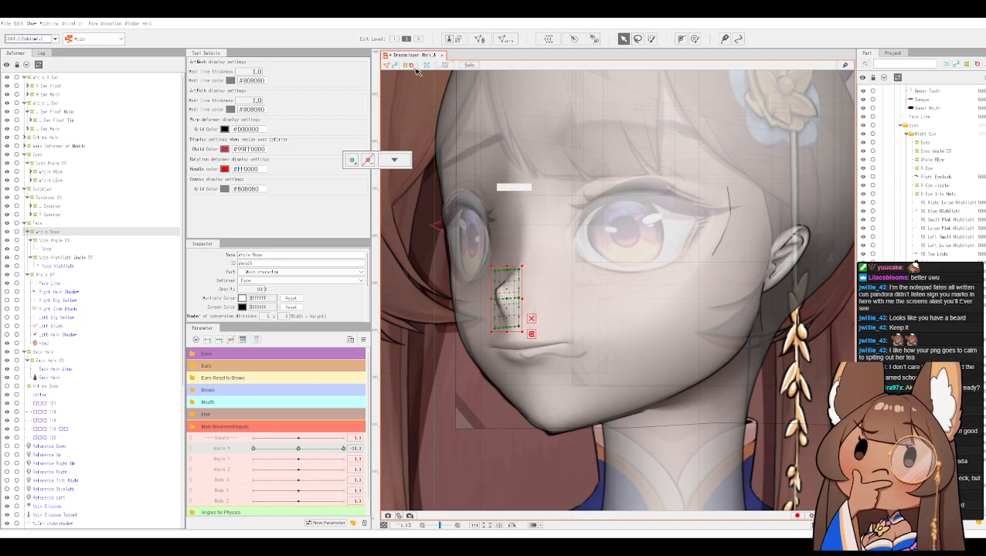
Step: Compare the Nose Angle XY and Whole Nose deformers between the centred and fully turned Angle X positions
click(47, 241)
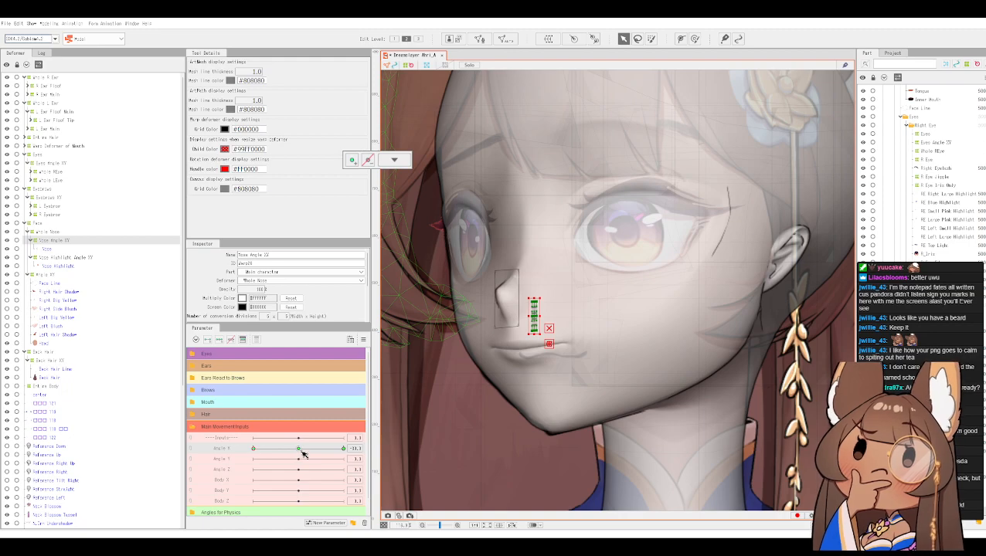
drag(299, 449, 252, 449)
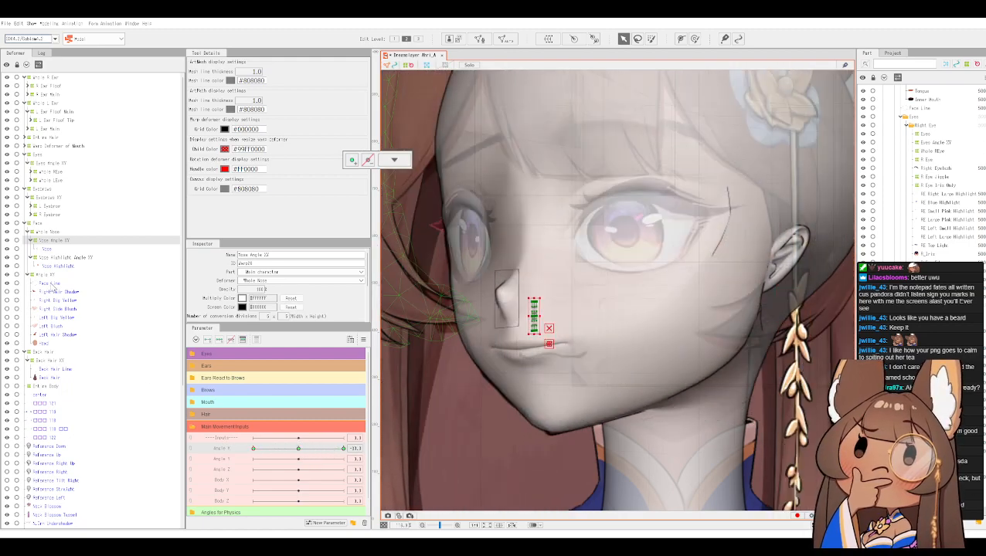
click(48, 233)
drag(257, 456, 236, 449)
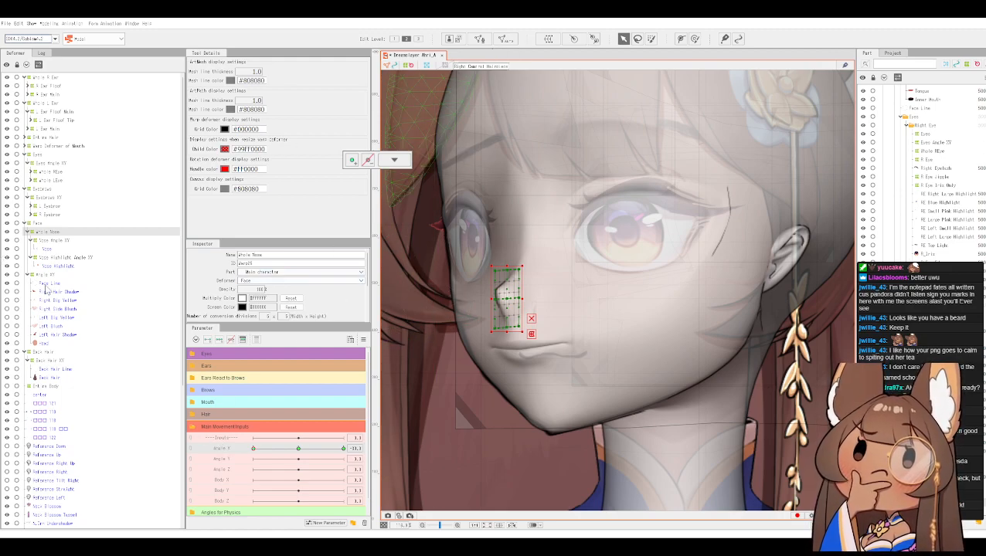
Step: Locate the Mouth Angle XY deformer and move it onto the Reference Left head's mouth
click(26, 224)
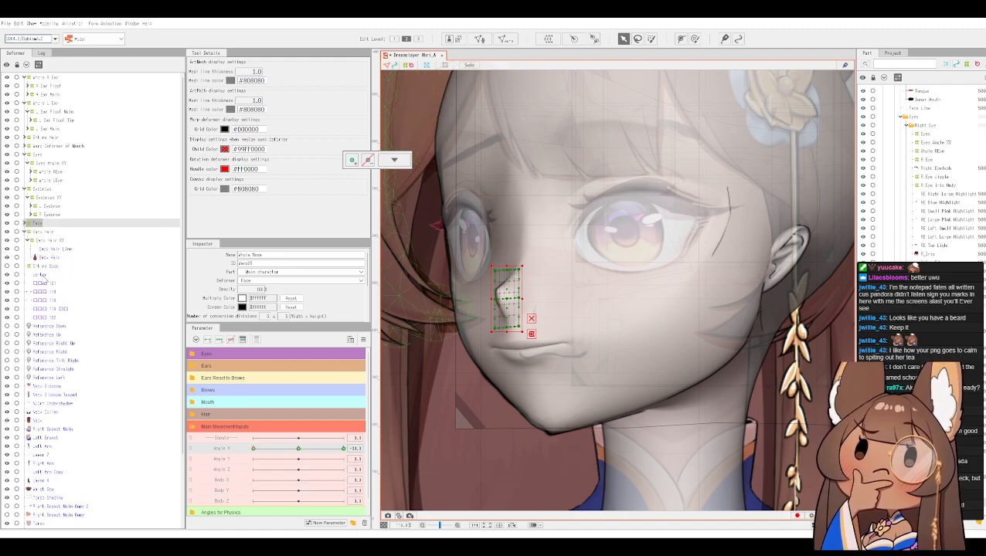
click(26, 225)
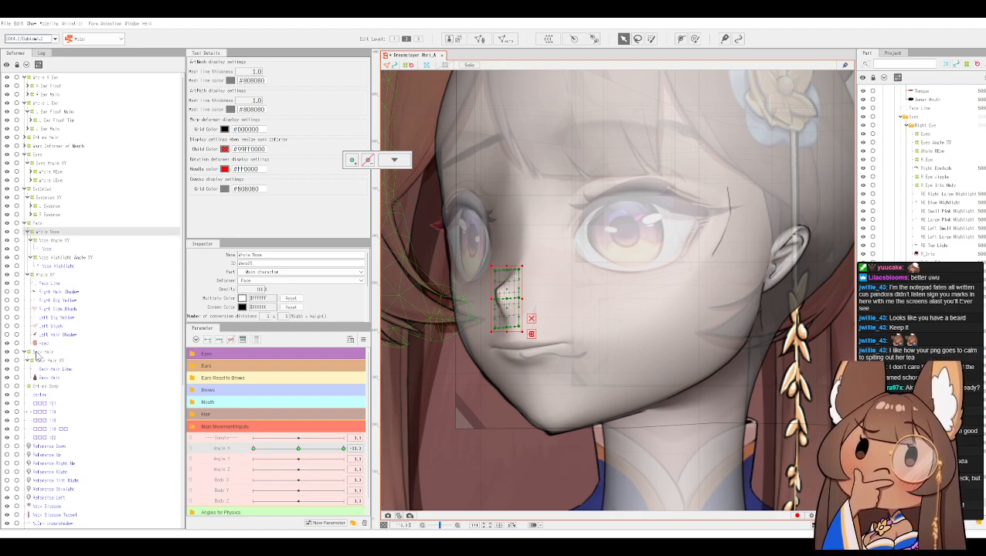
scroll(36, 355, down, 5)
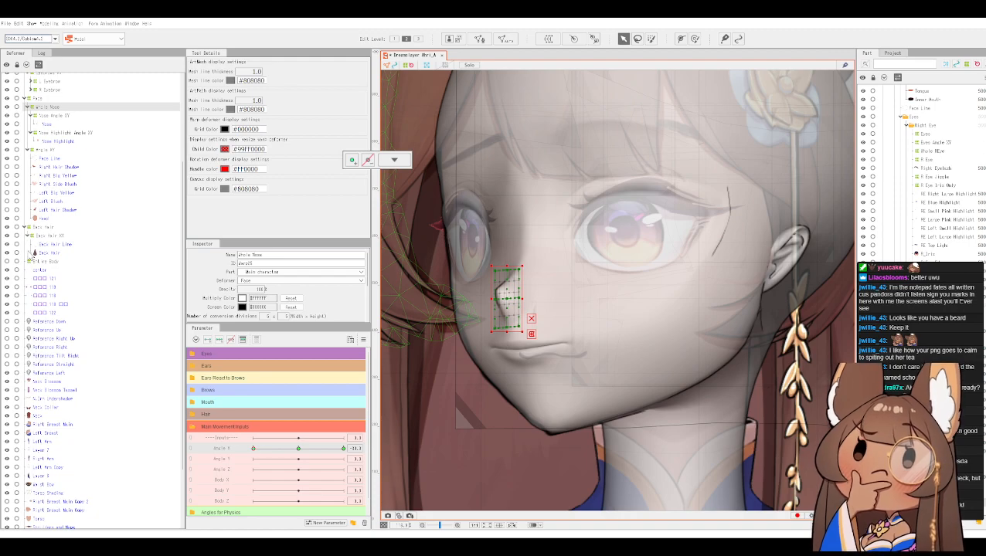
scroll(31, 241, up, 3)
scroll(31, 241, up, 3)
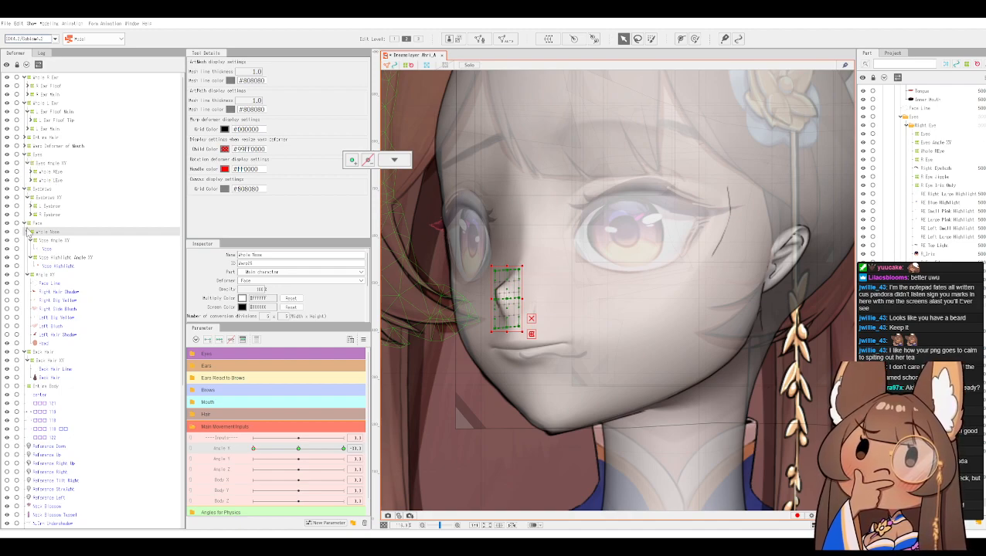
scroll(54, 352, down, 5)
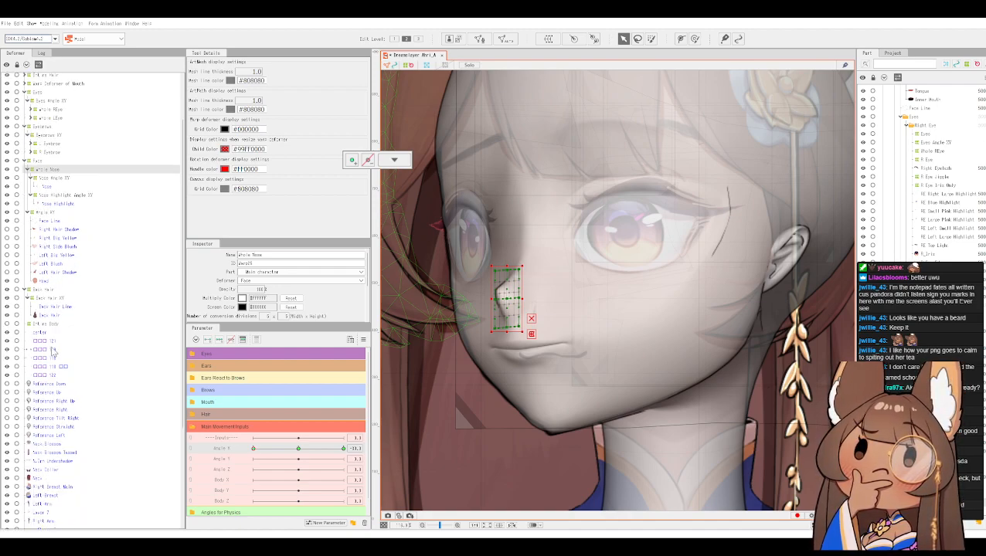
scroll(52, 352, down, 1)
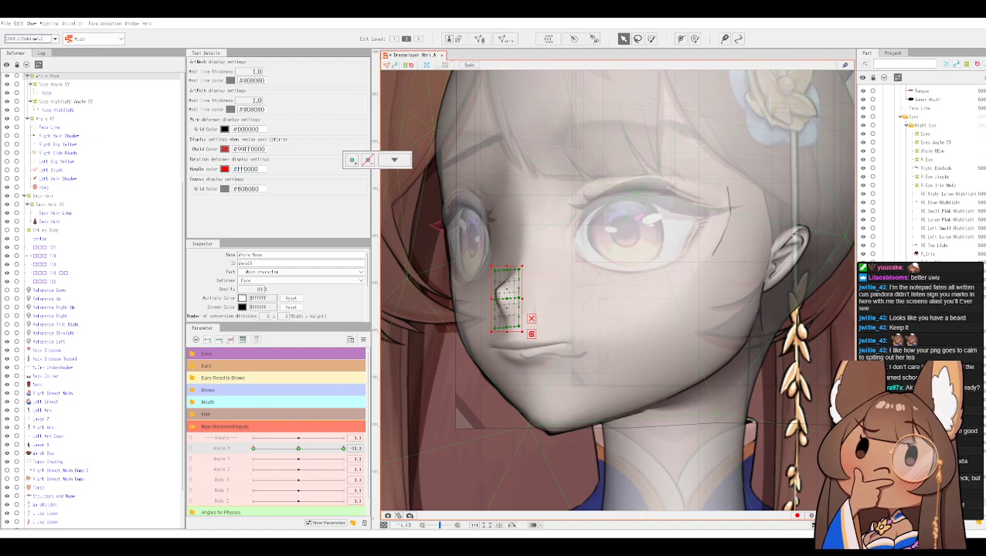
scroll(935, 232, up, 5)
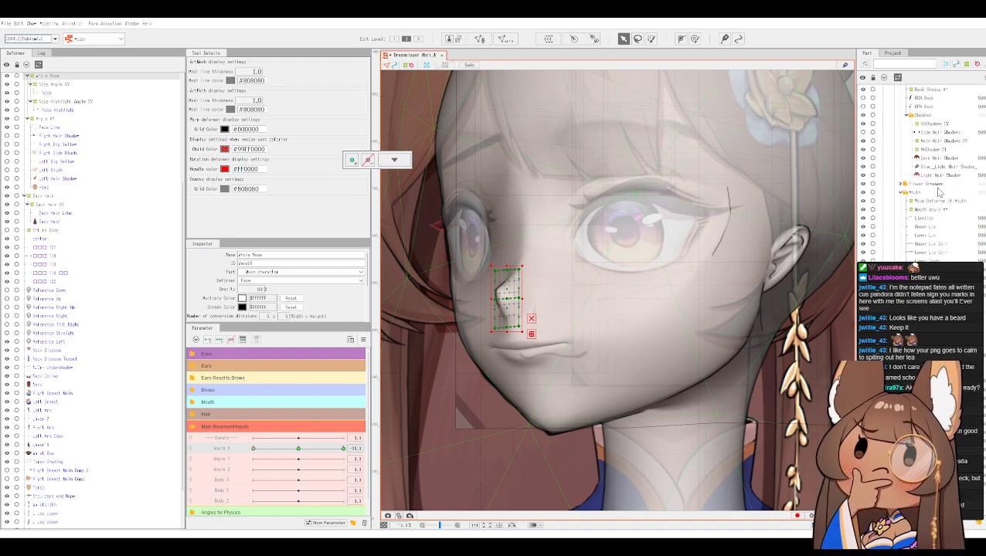
click(927, 209)
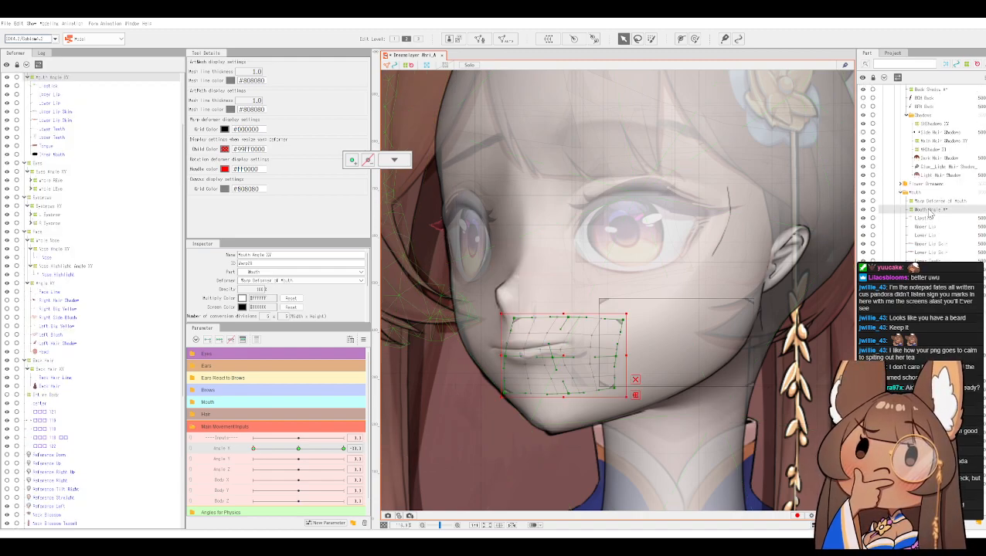
scroll(68, 191, up, 3)
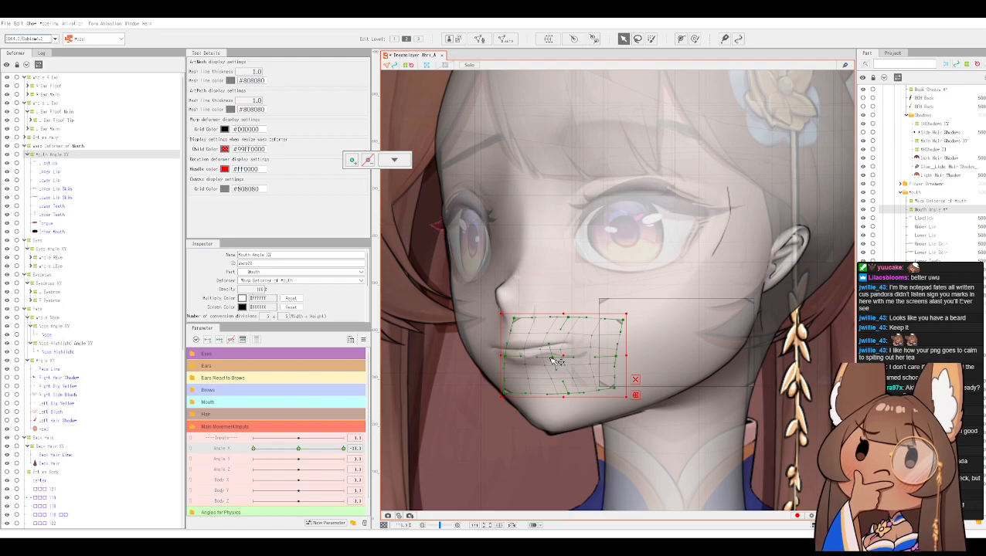
drag(562, 360, 593, 347)
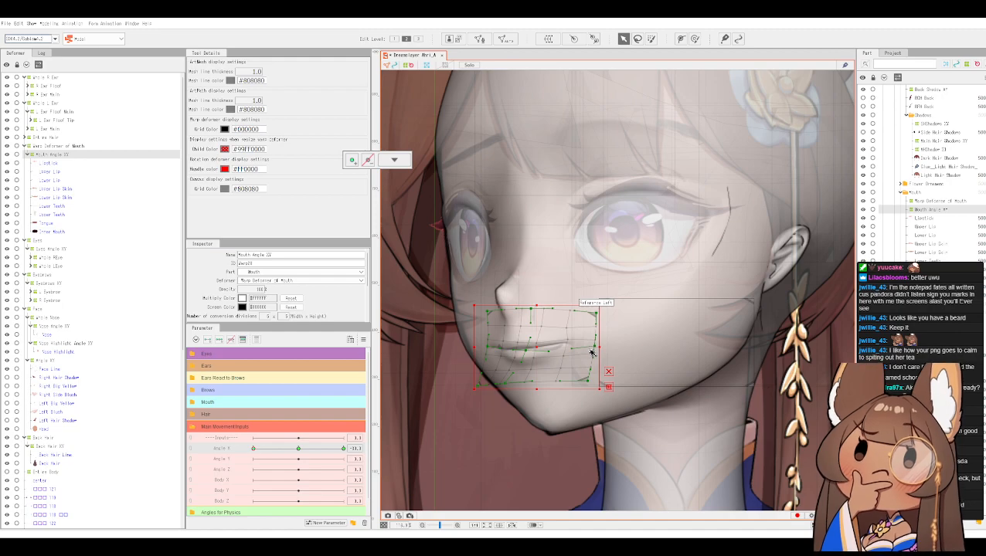
scroll(591, 353, down, 3)
drag(691, 179, 619, 248)
scroll(617, 249, up, 2)
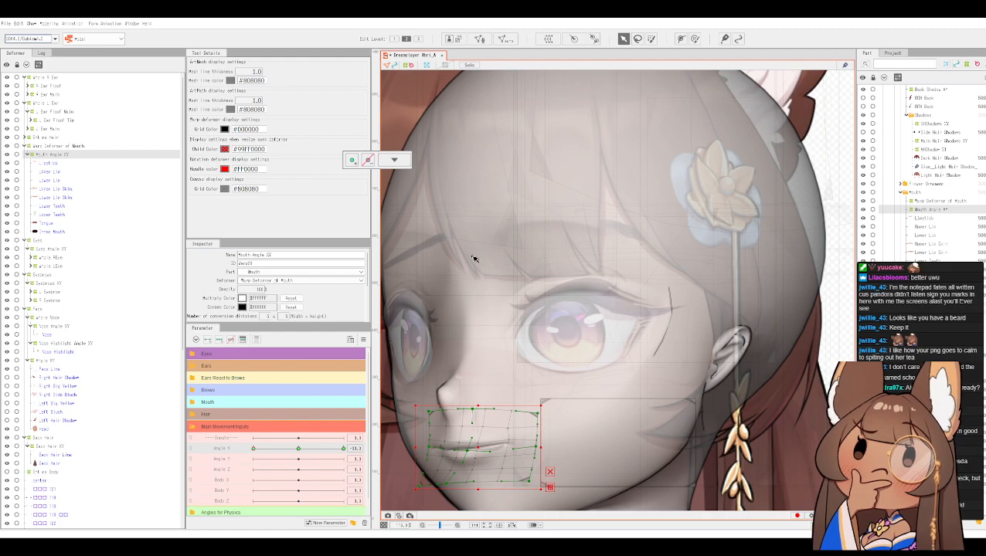
scroll(474, 258, down, 2)
drag(468, 255, 503, 237)
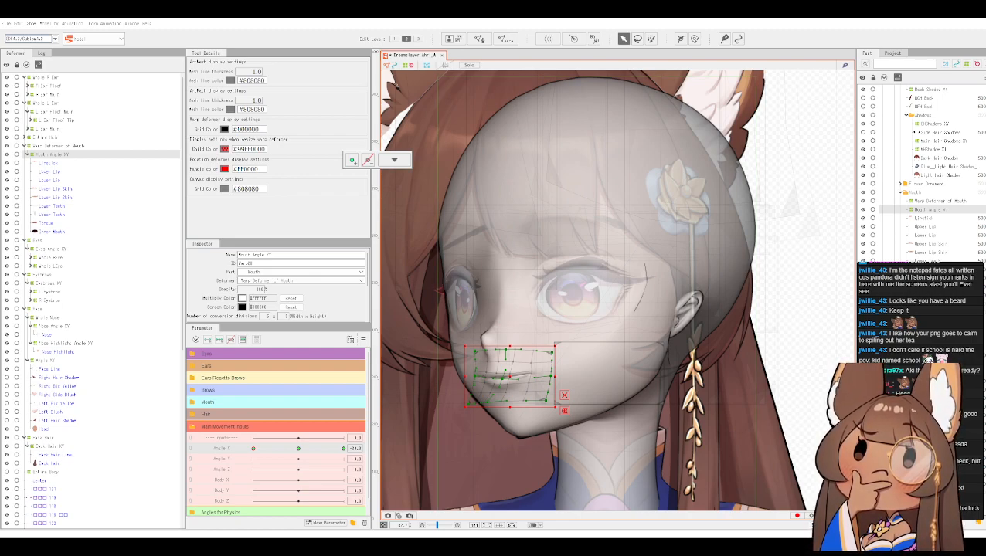
click(38, 241)
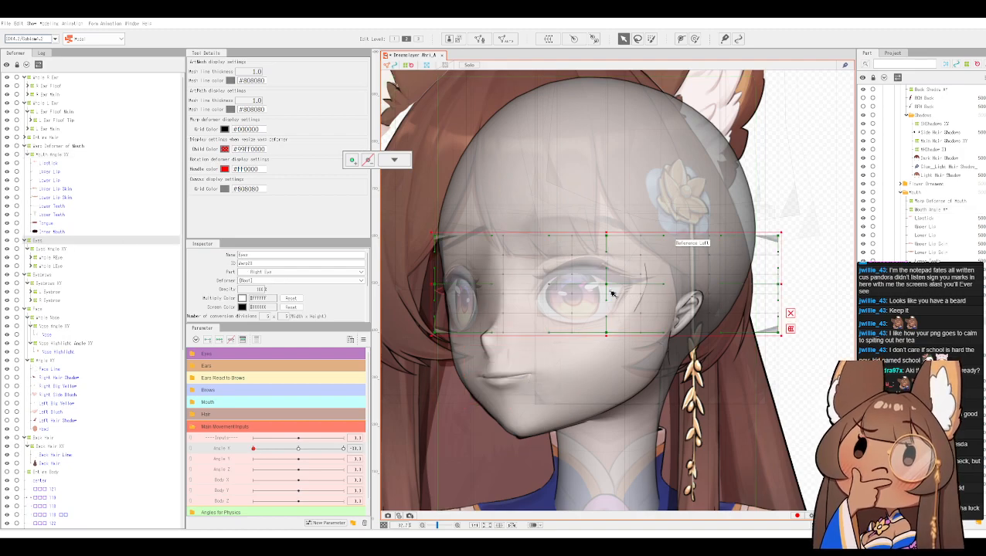
drag(606, 286, 604, 286)
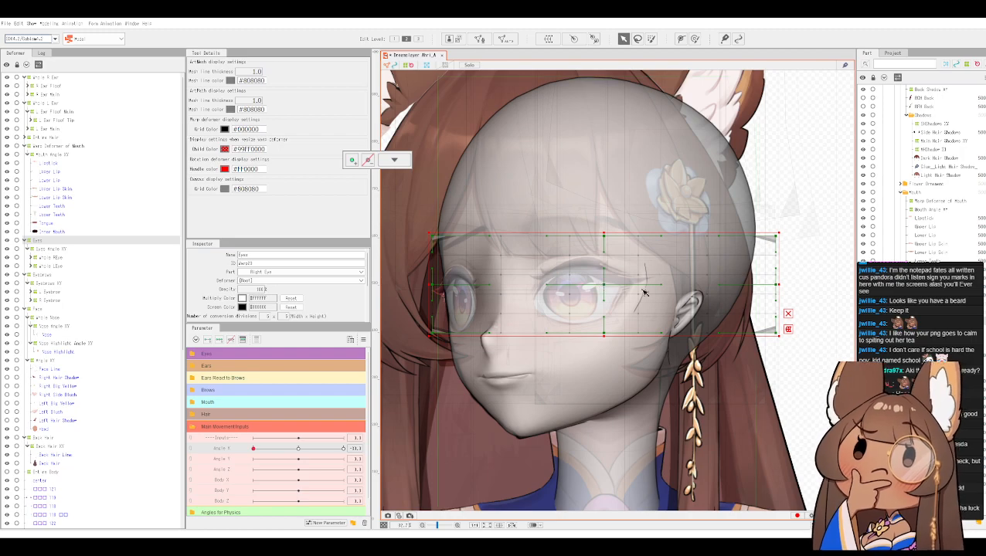
scroll(616, 310, up, 2)
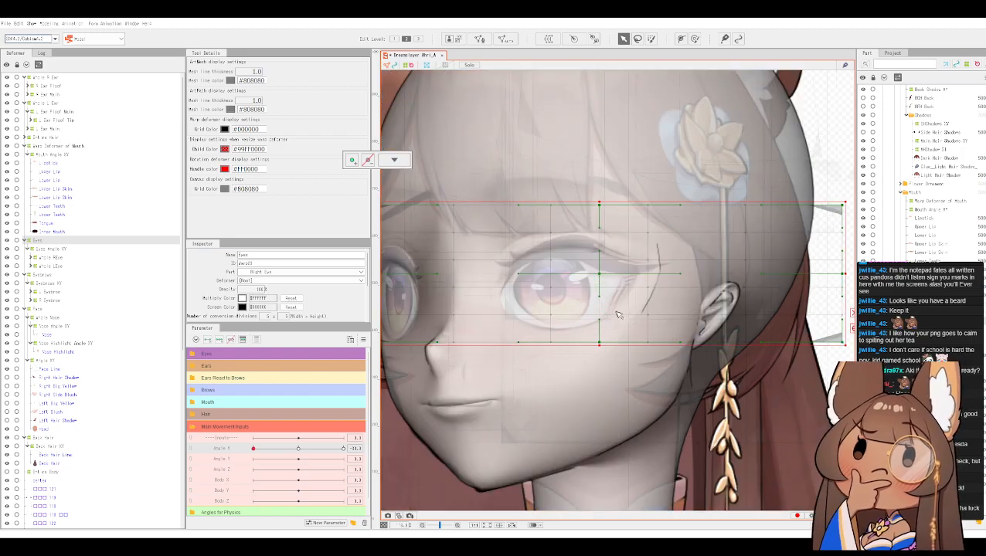
scroll(600, 275, down, 1)
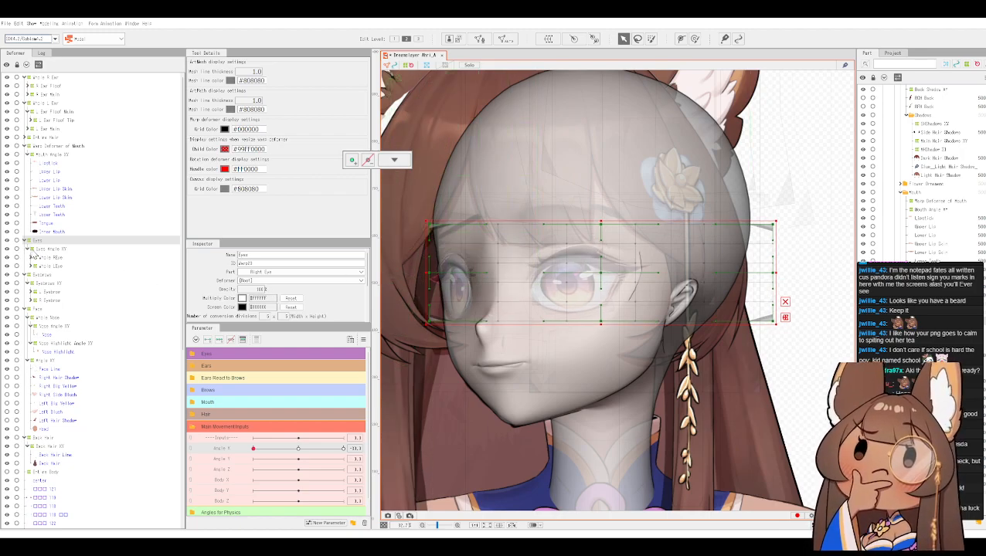
key(ctrl+z)
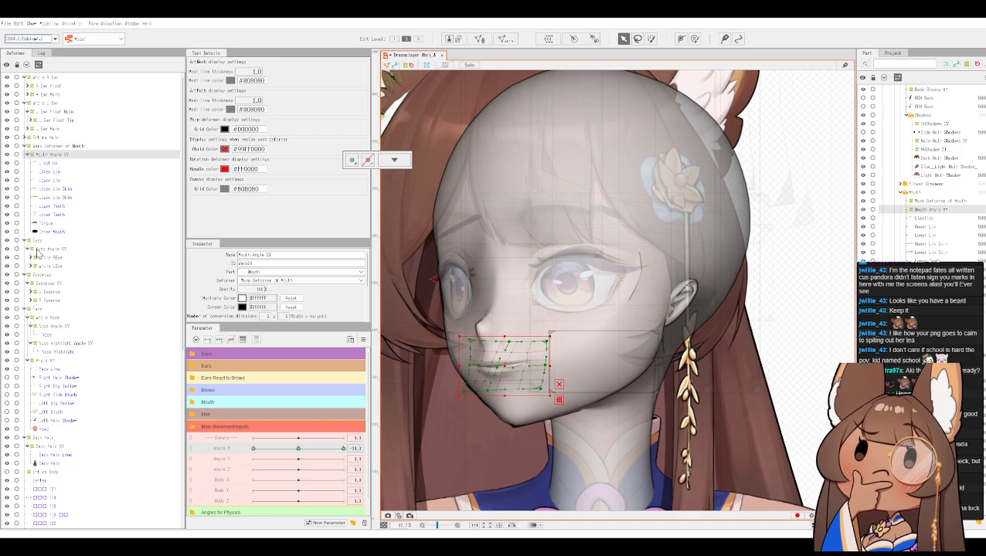
key(ctrl+z)
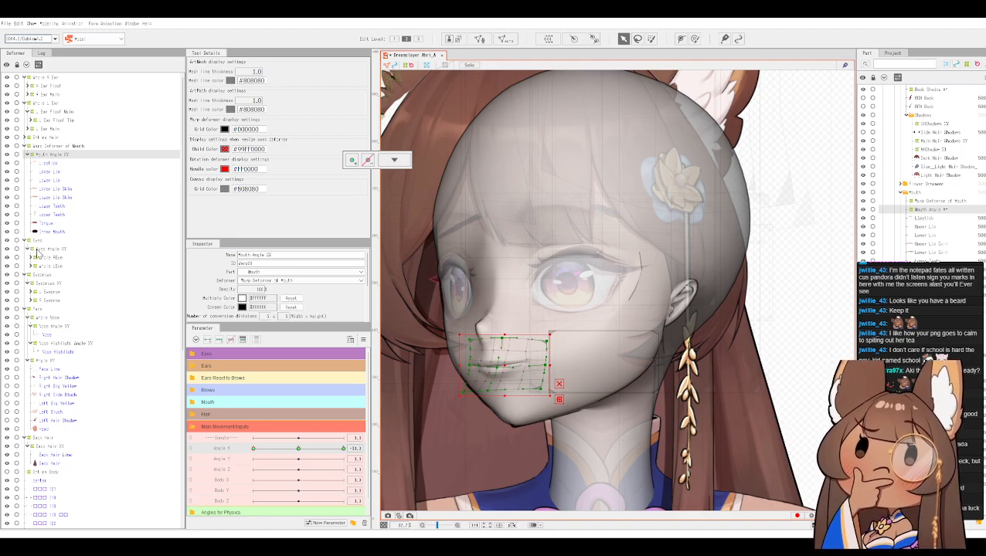
Step: Pull the lower outer corner of the Eyes Angle XY deformer outward past the ear of the Reference Left head
click(37, 253)
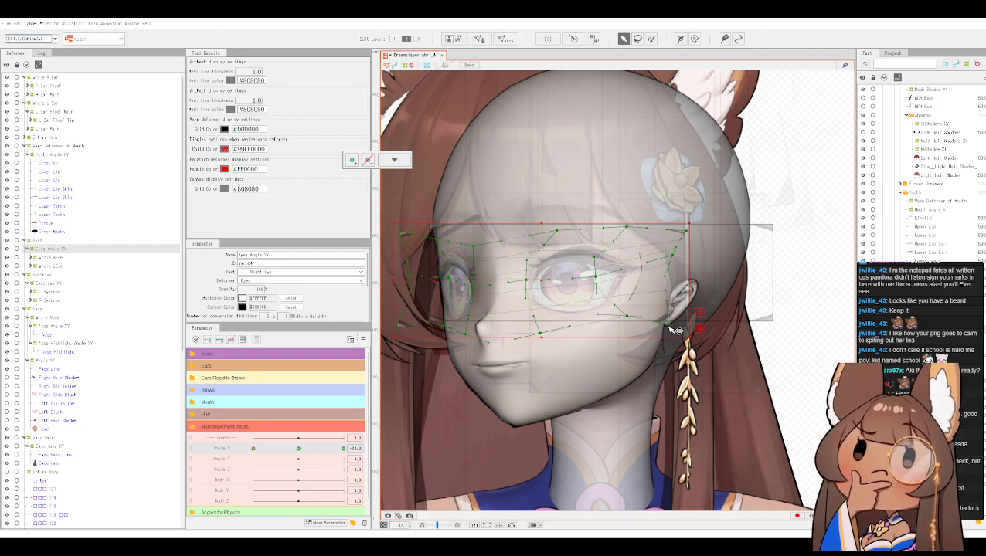
drag(675, 330, 723, 326)
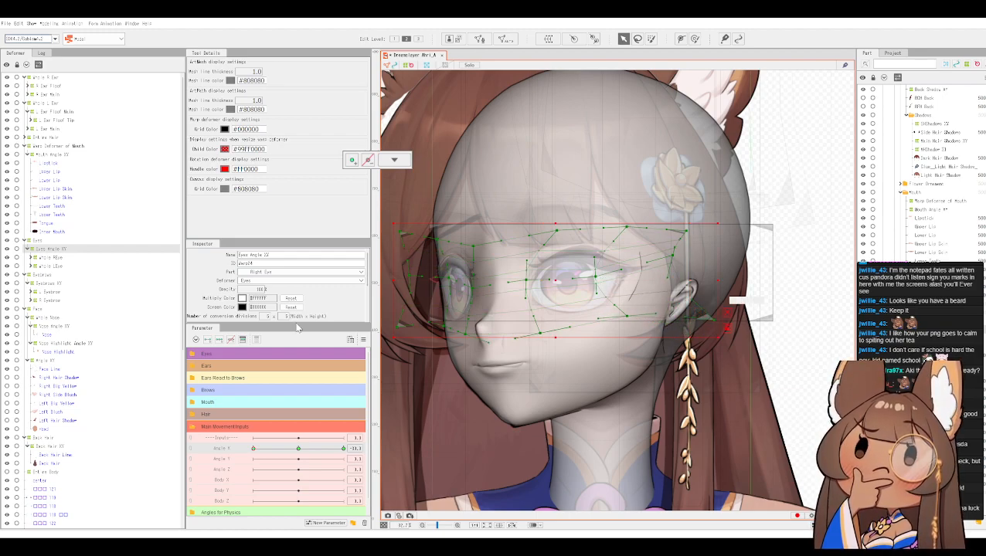
Step: Raise the opacity of the Reference Left head so it covers the character's face more strongly
scroll(928, 219, up, 5)
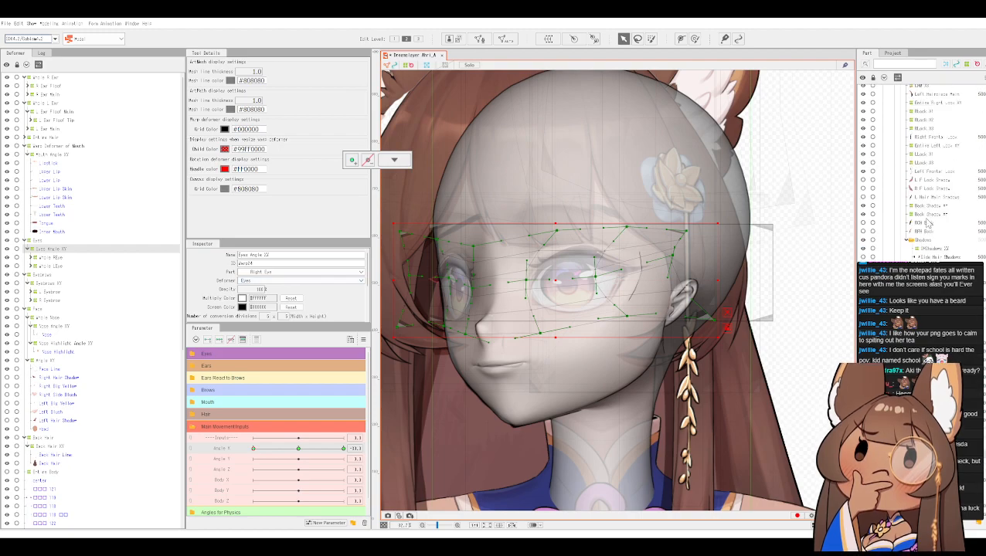
scroll(928, 218, up, 5)
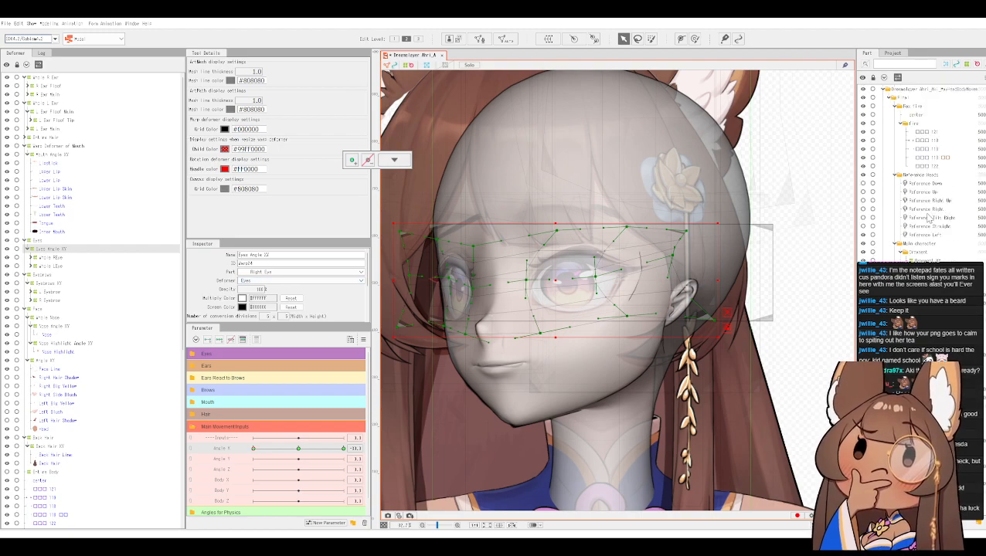
click(927, 234)
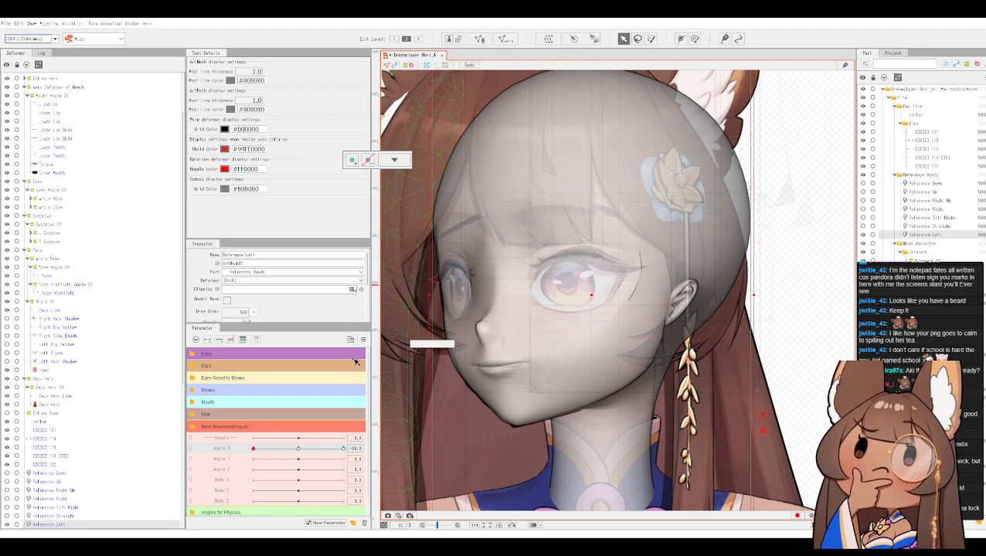
scroll(306, 290, down, 3)
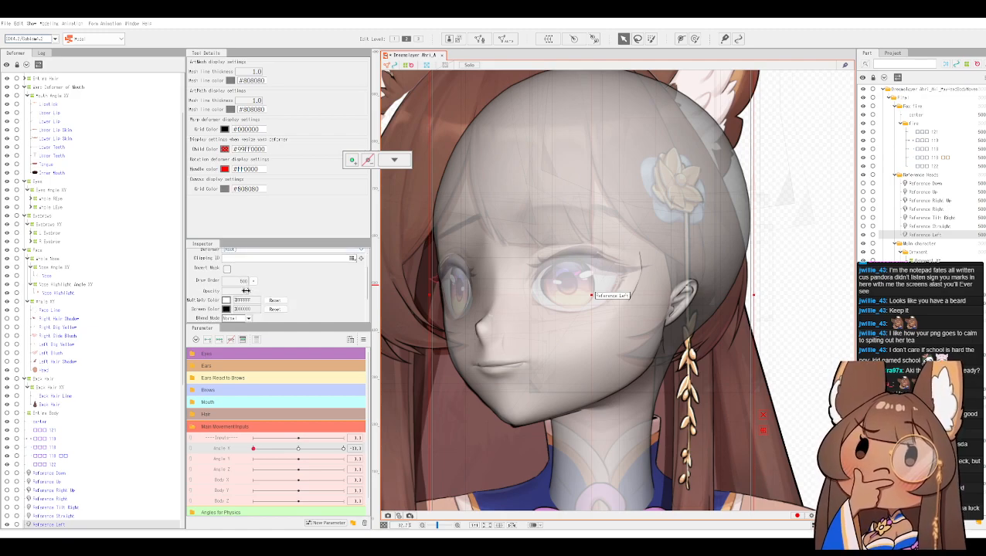
click(245, 290)
text(30)
key(Return)
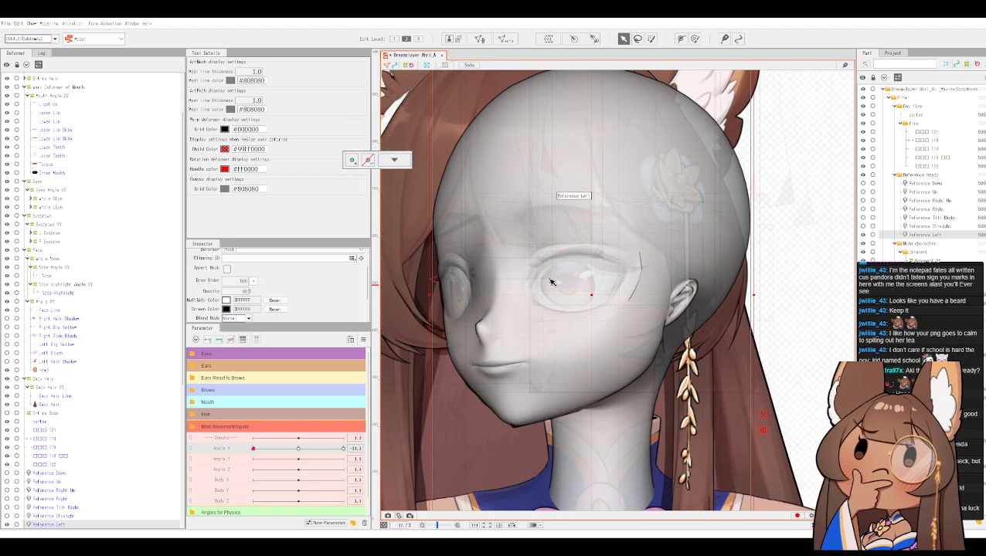
Step: Reshape the Eyes Angle XY deformer around the near eye, raising its two upper points and adjusting the middle points to match the reference eye
scroll(551, 282, up, 2)
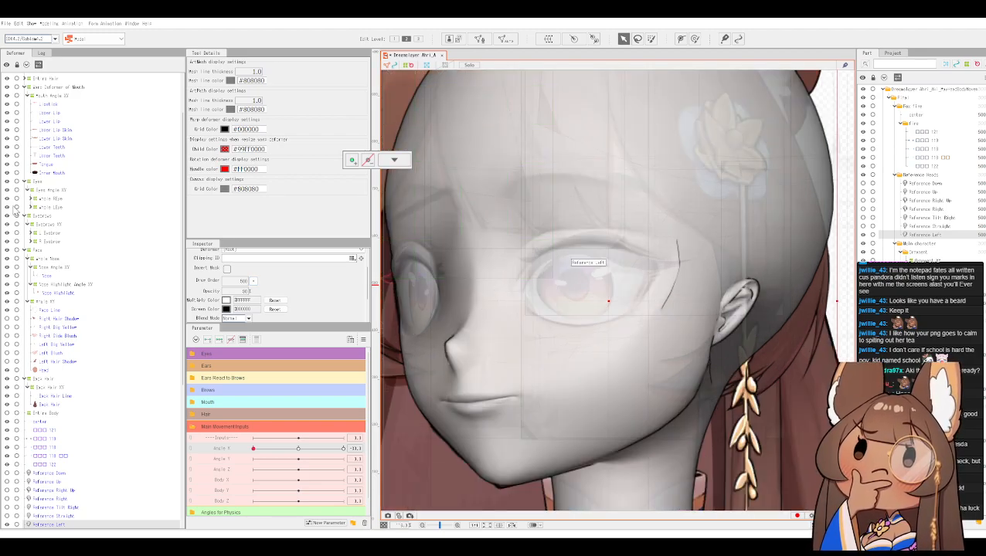
click(49, 191)
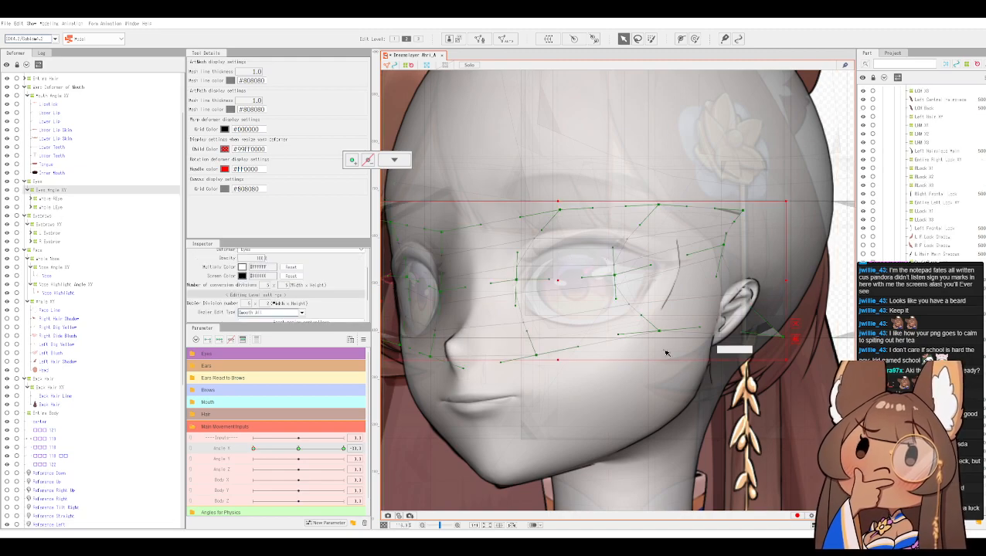
mouse_move(660, 332)
mouse_down()
mouse_move(670, 354)
mouse_move(661, 339)
mouse_up()
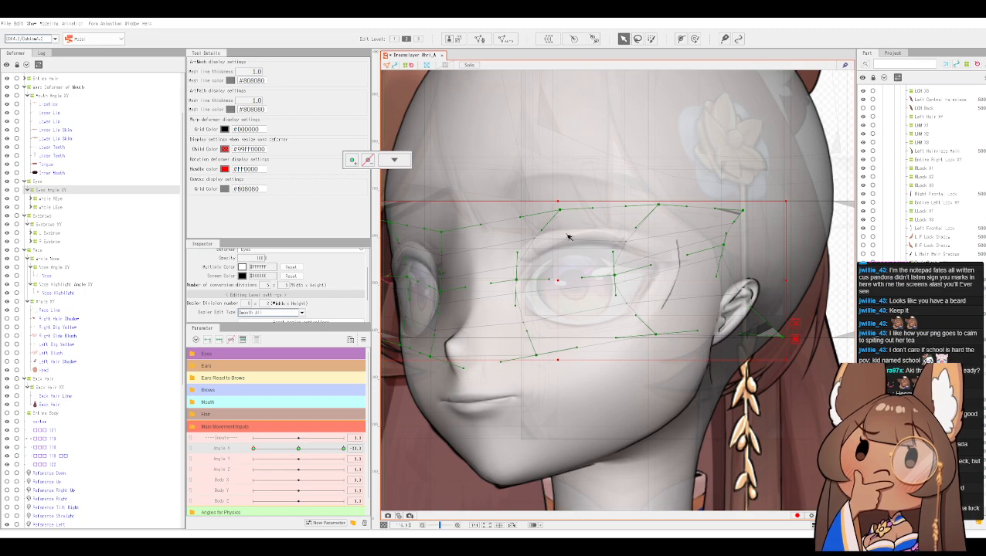
drag(560, 212, 553, 186)
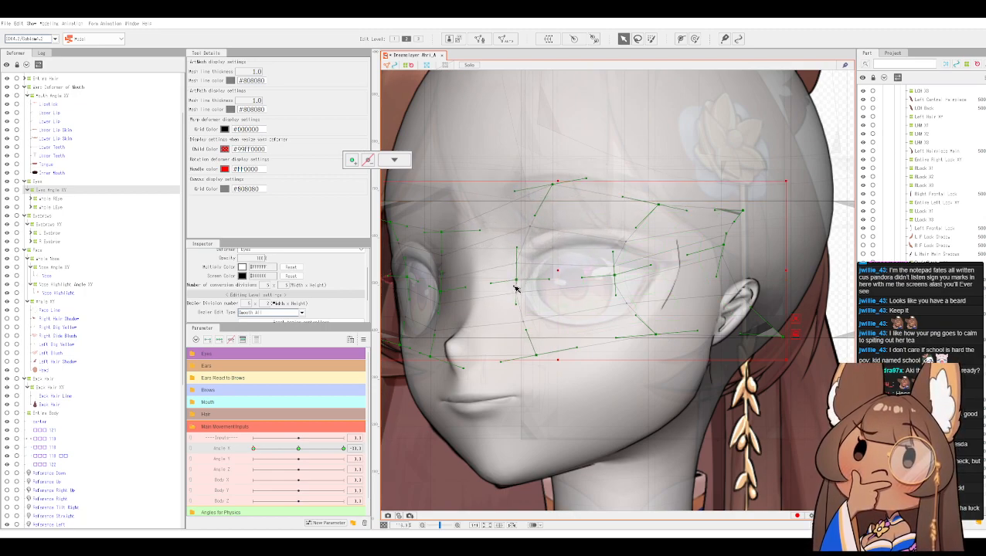
mouse_move(519, 276)
mouse_down()
mouse_move(550, 279)
mouse_move(518, 287)
mouse_up()
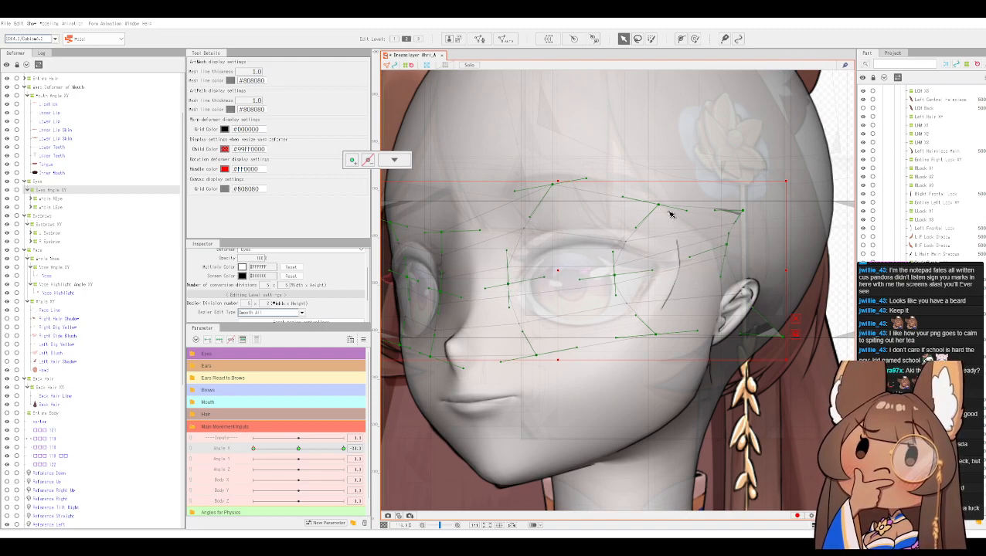
drag(668, 210, 677, 193)
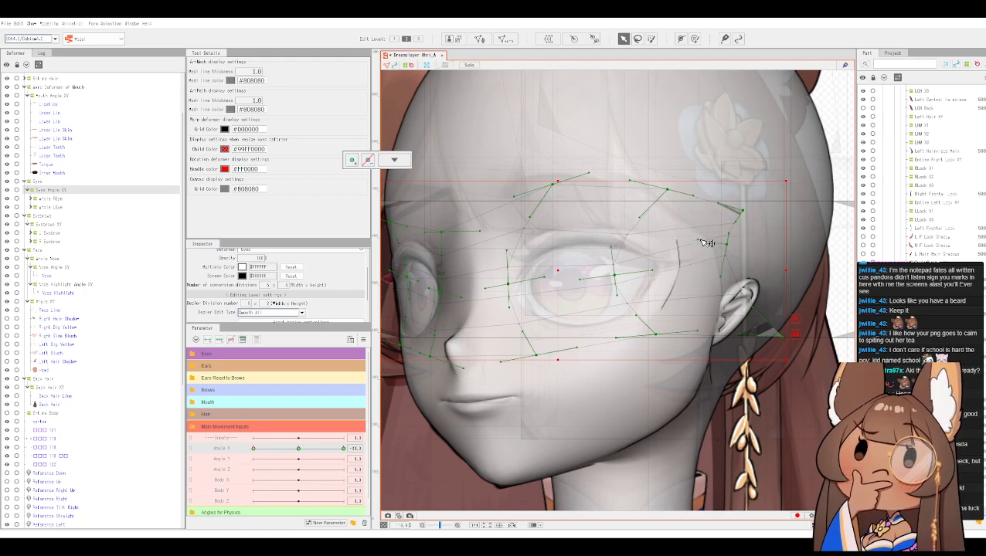
drag(622, 280, 627, 276)
Step: Hide the Reference Left head to check the turned eyes on the artwork, and show it again
scroll(595, 199, down, 3)
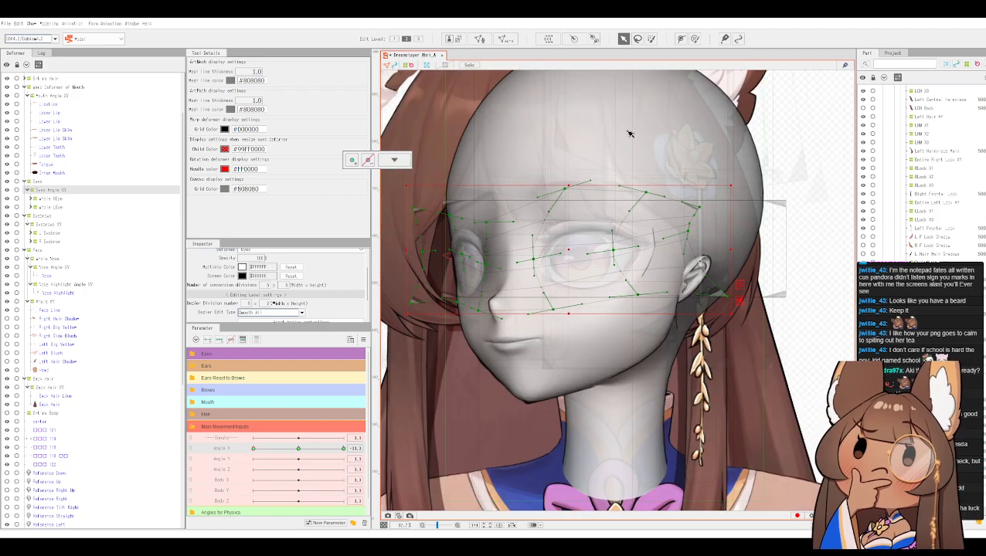
drag(630, 132, 628, 191)
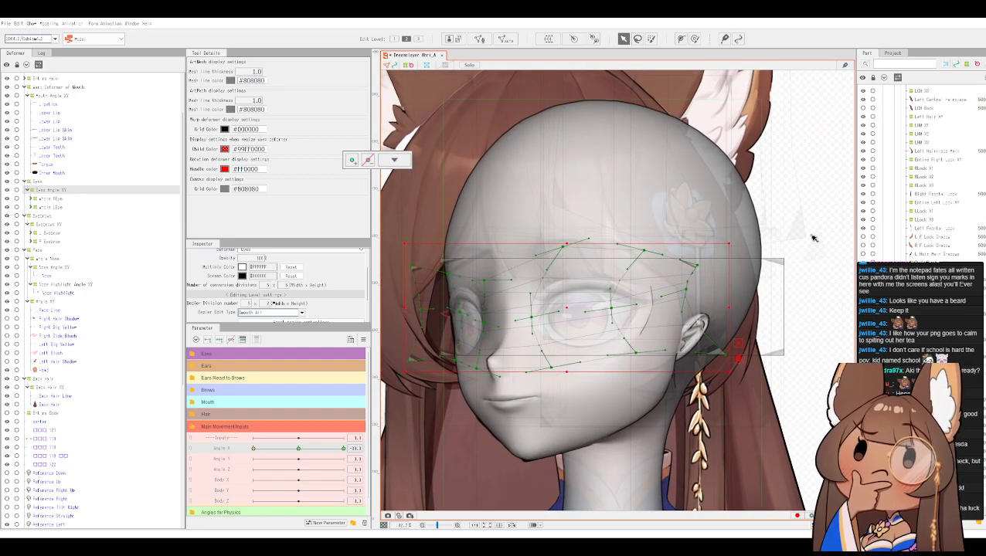
scroll(919, 255, up, 15)
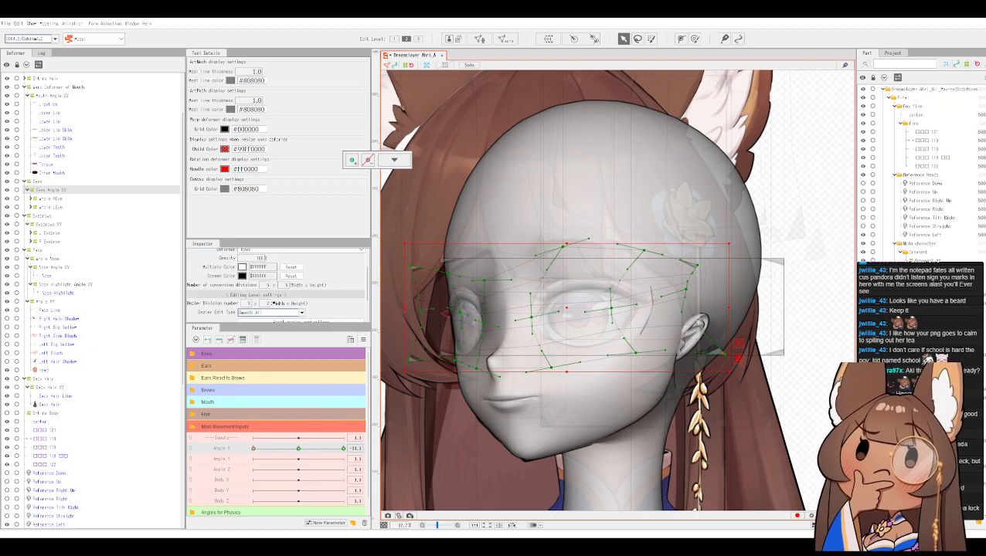
click(865, 236)
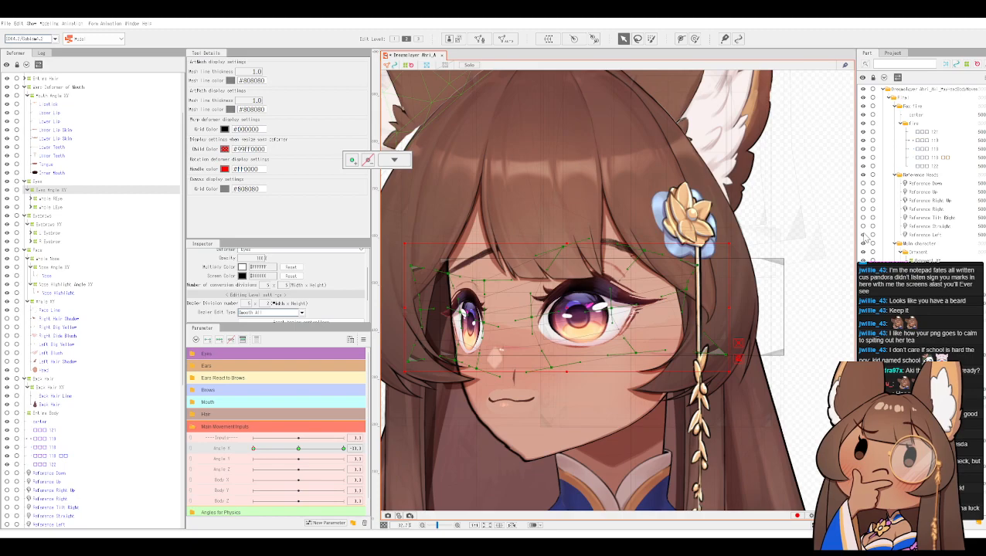
click(866, 237)
Step: Lower the Eyes Angle XY points beneath the near eye, shifting the inner one toward the nose, and fine-tune the inner middle point
scroll(625, 381, up, 5)
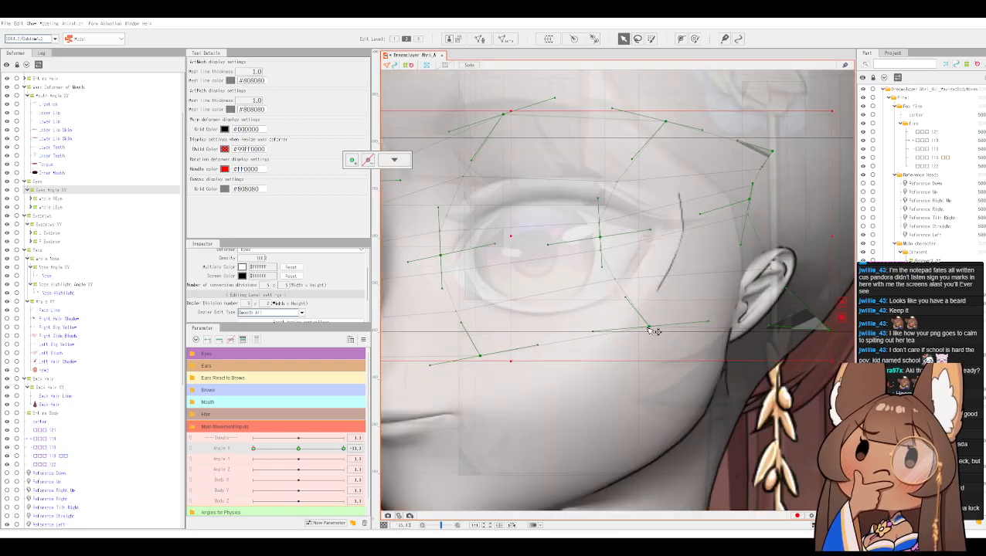
drag(653, 330, 633, 357)
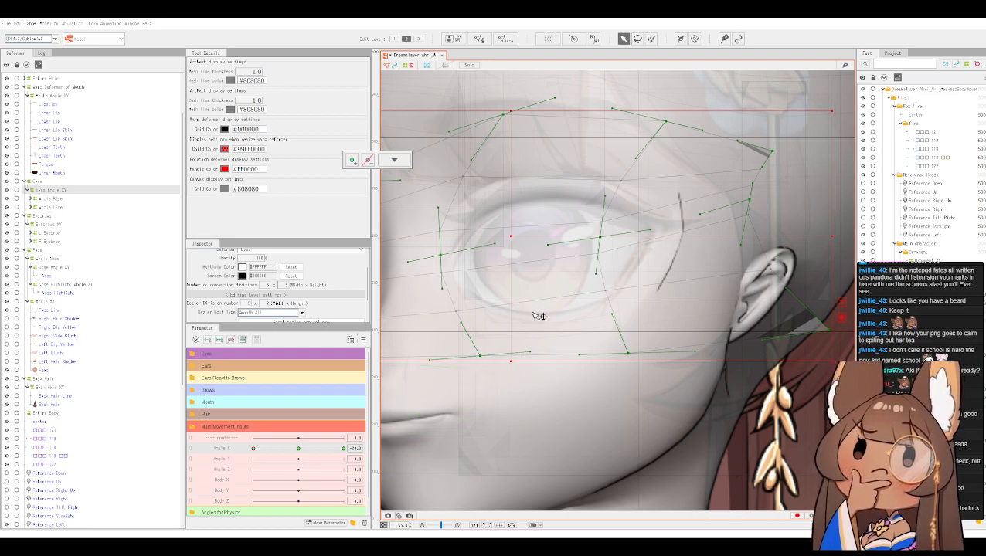
scroll(539, 305, down, 3)
scroll(510, 300, up, 1)
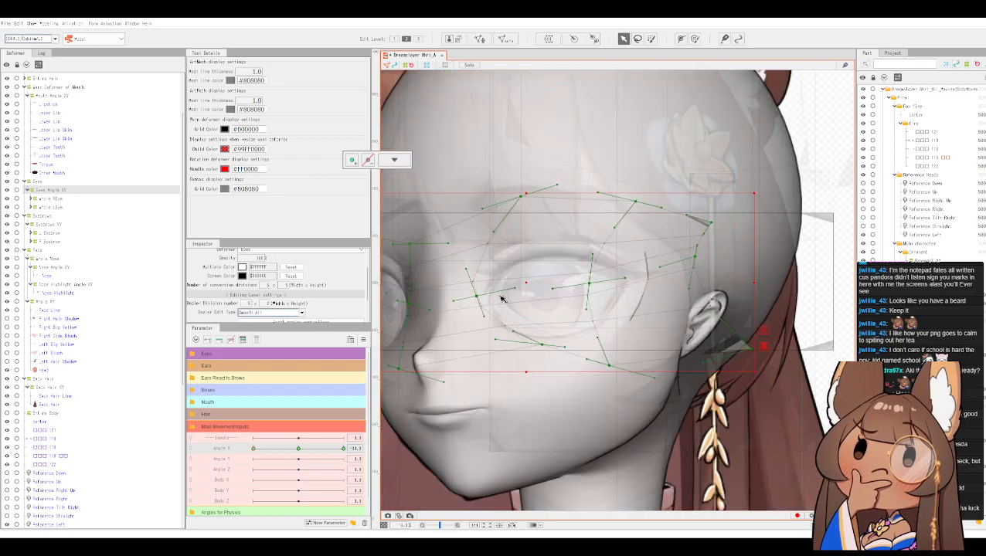
drag(478, 297, 510, 306)
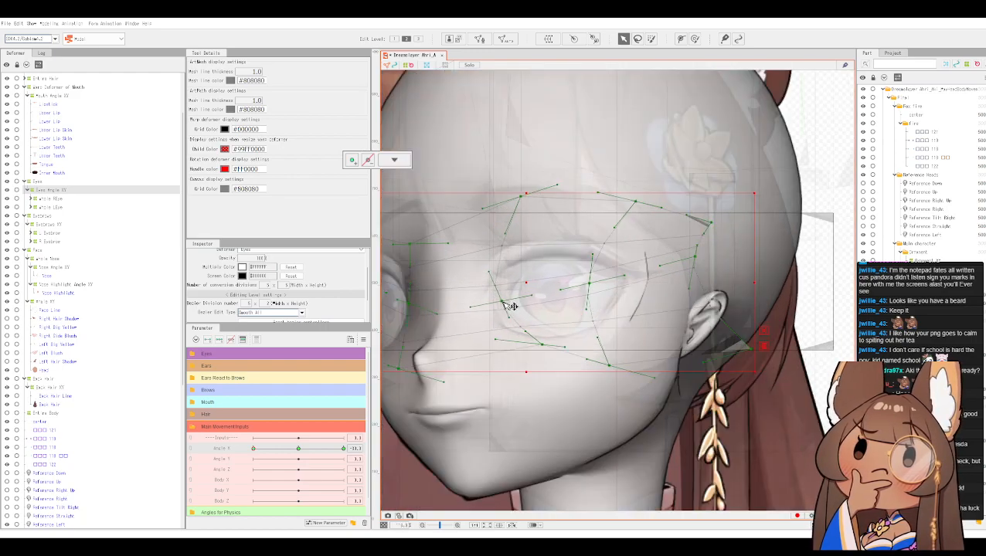
drag(548, 345, 505, 355)
drag(504, 307, 494, 305)
drag(505, 358, 490, 354)
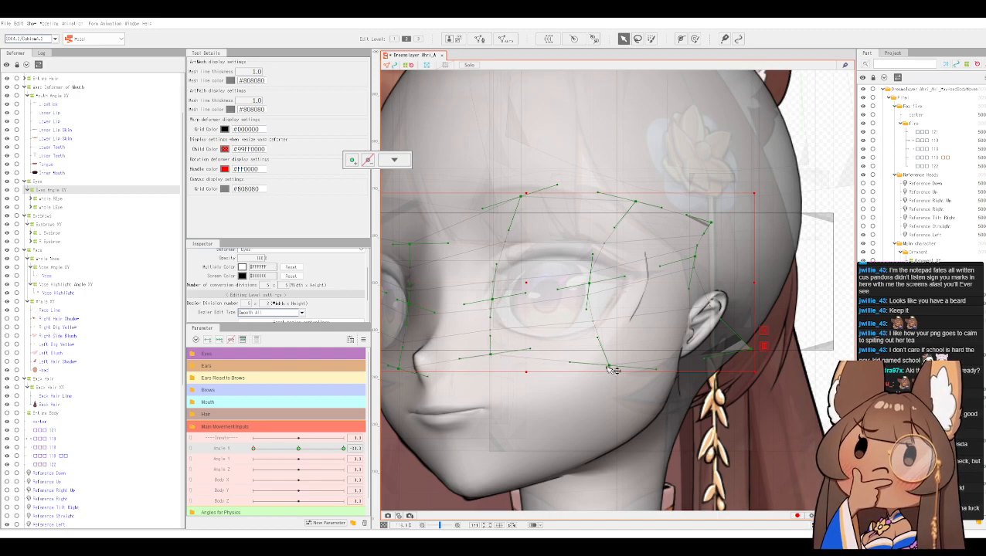
drag(612, 369, 611, 363)
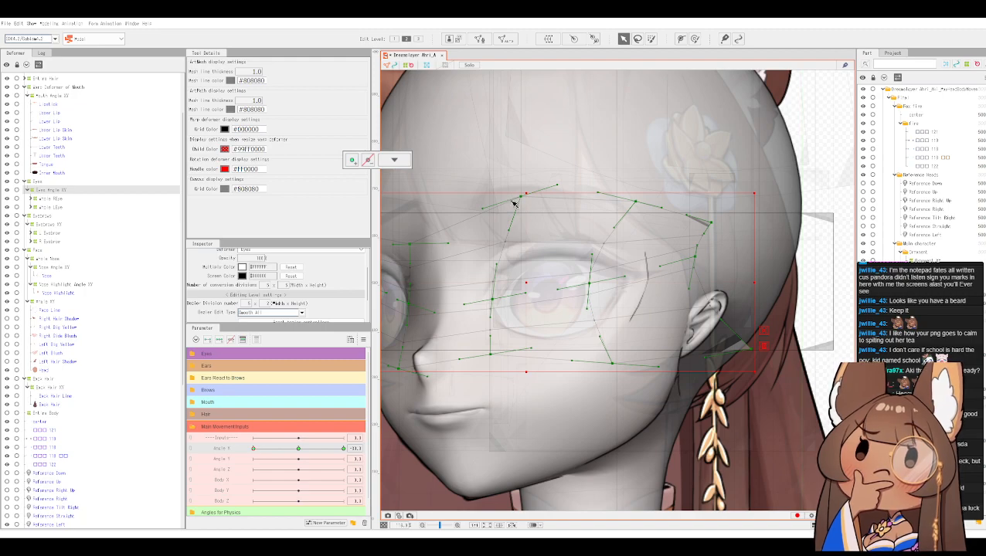
Step: Move the upper inner point of the Eyes Angle XY deformer up and toward the nose bridge, and nudge the inner middle point the same way
drag(519, 196, 482, 204)
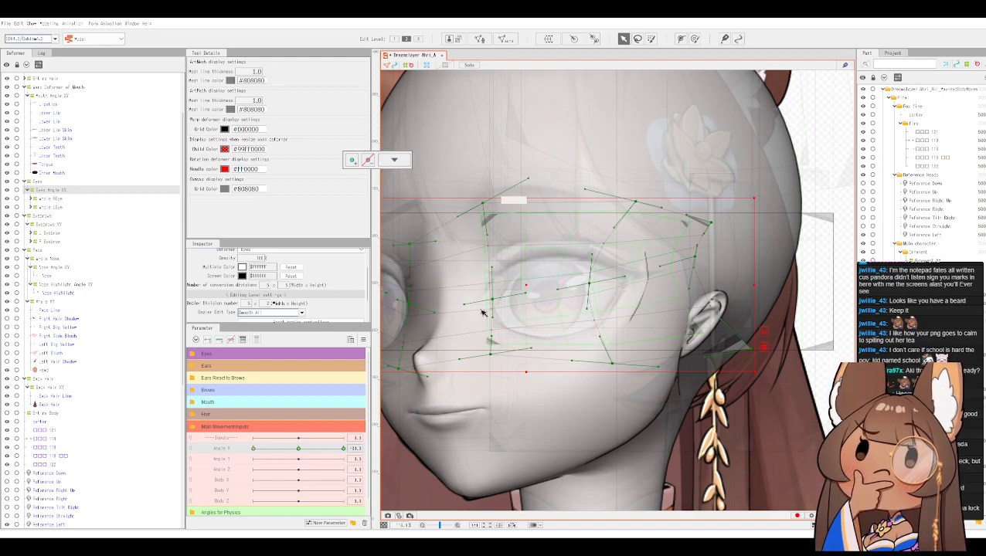
drag(492, 301, 481, 296)
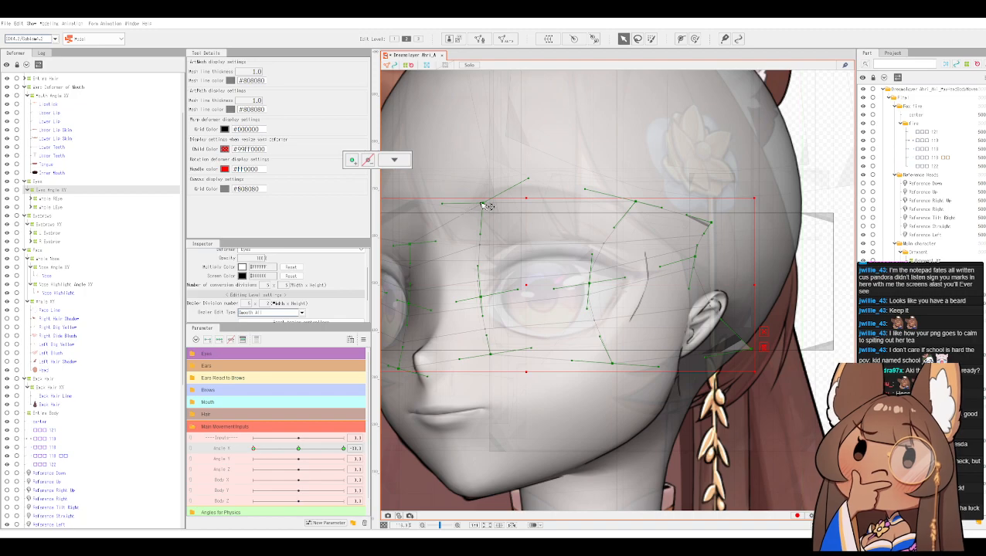
drag(482, 203, 474, 189)
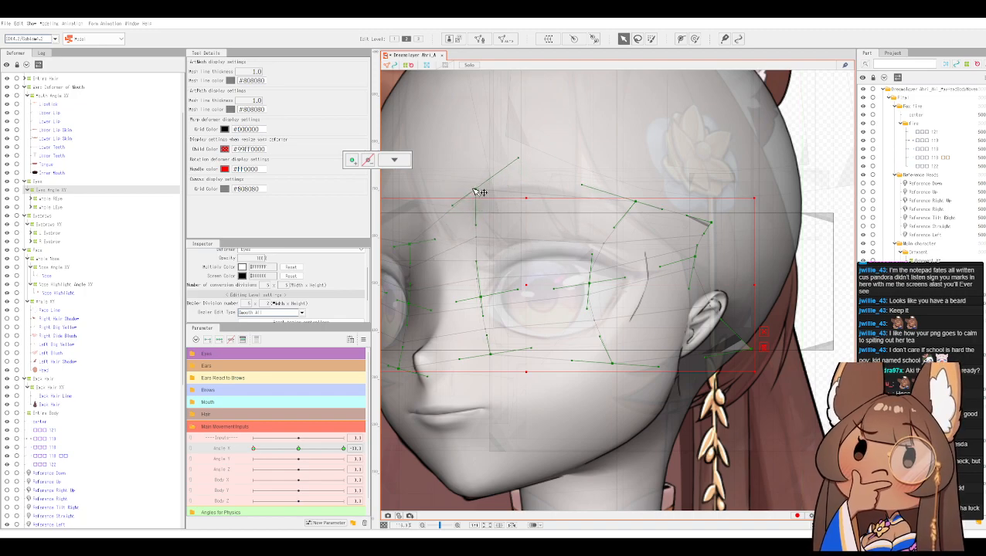
scroll(599, 263, down, 2)
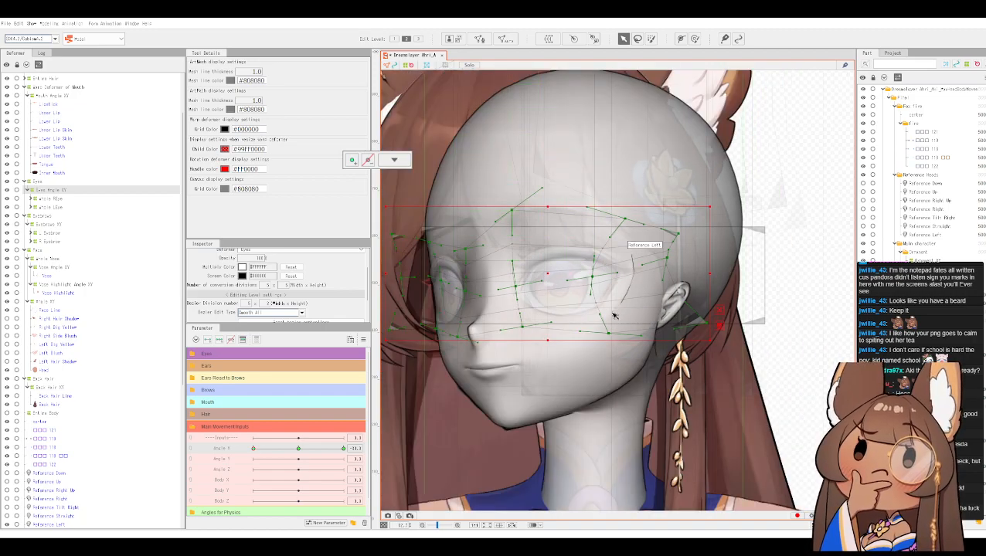
Step: Raise the upper middle and upper outer points of the Eyes Angle XY deformer around the near eye, shifting the outer middle point slightly outward
scroll(610, 317, up, 2)
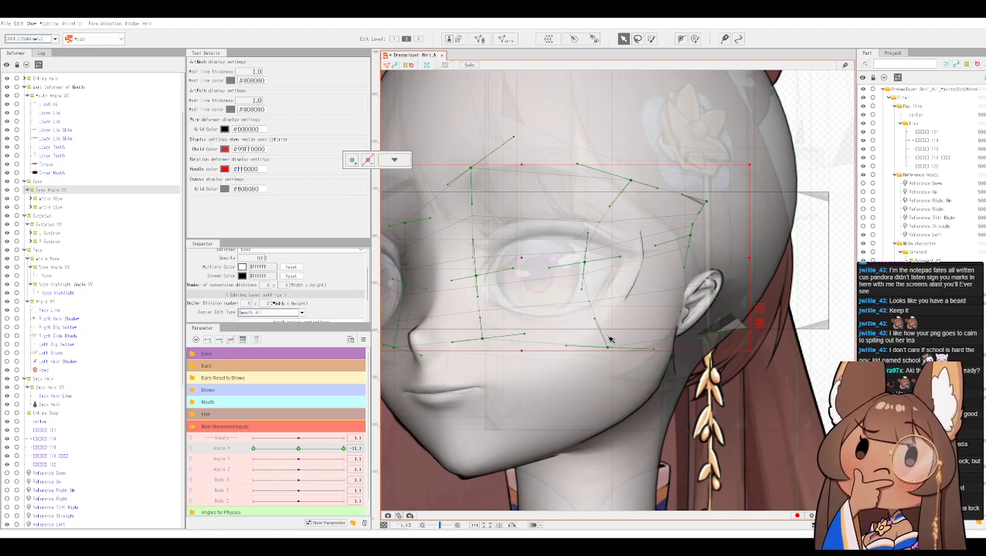
drag(630, 182, 635, 168)
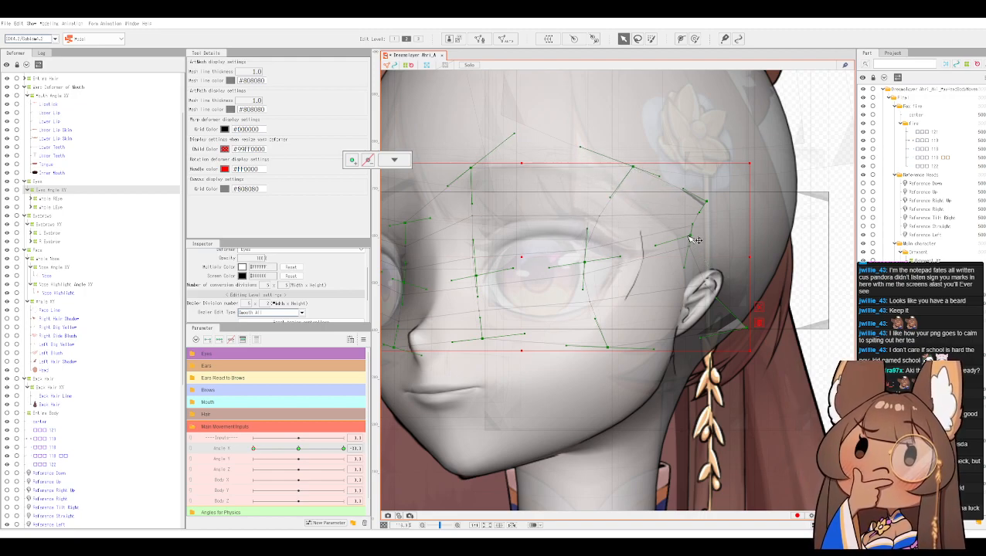
drag(690, 237, 711, 172)
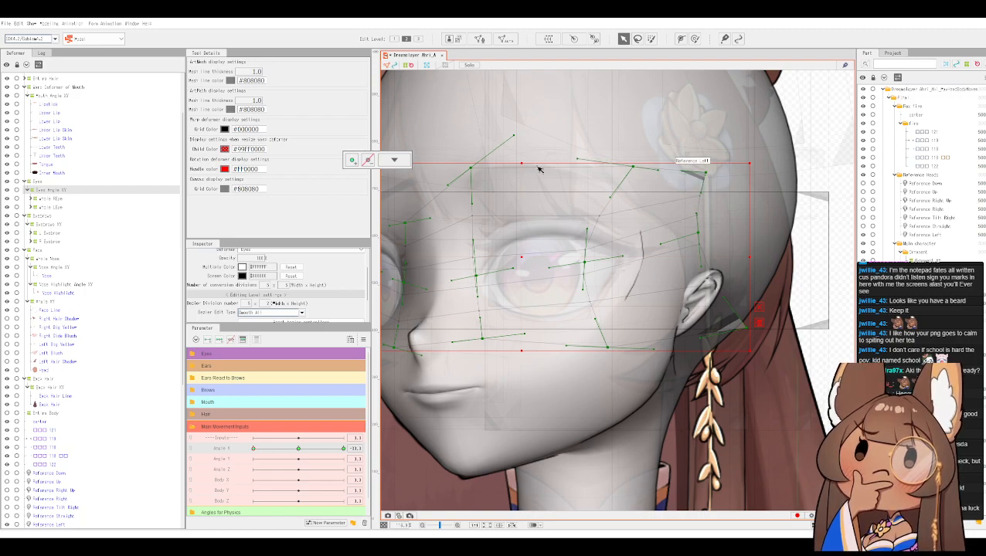
Step: Level the curve handles on the upper inner point of Eyes Angle XY and nudge the inner middle point toward the near eye
drag(514, 137, 523, 166)
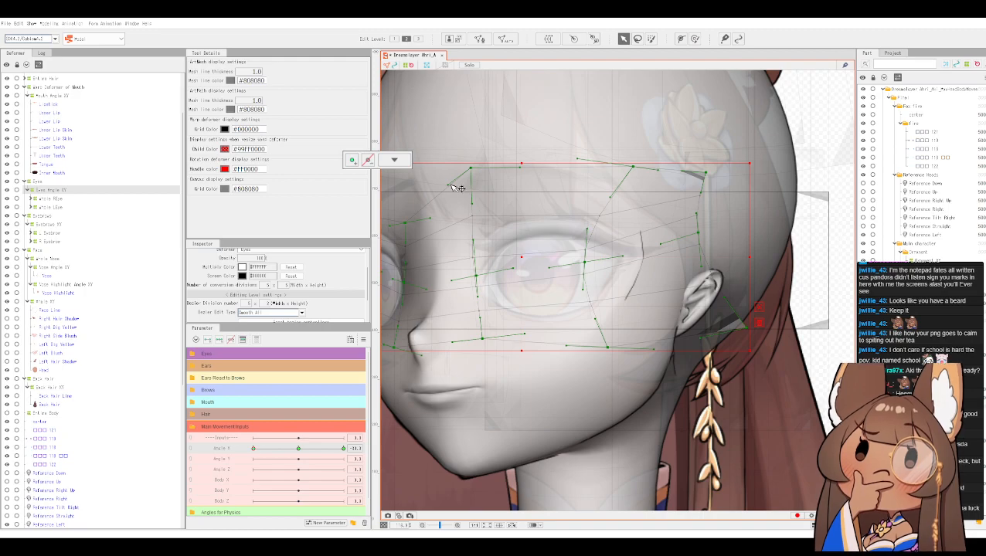
drag(453, 185, 495, 187)
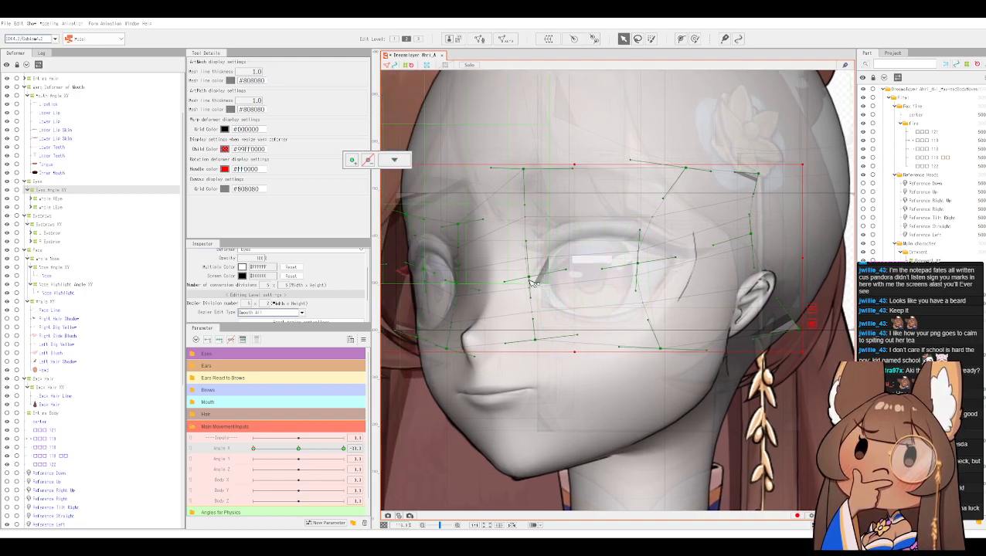
drag(530, 280, 539, 279)
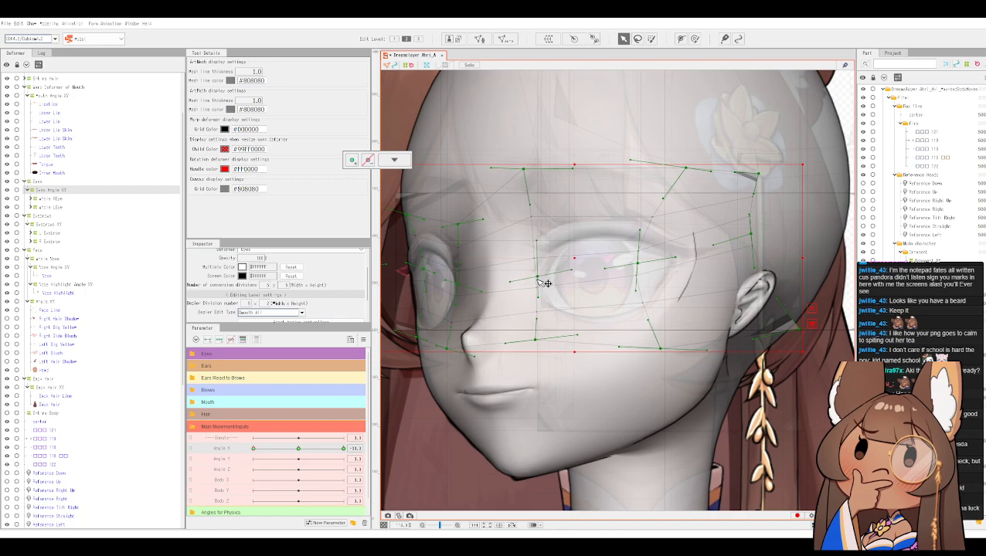
scroll(544, 282, down, 2)
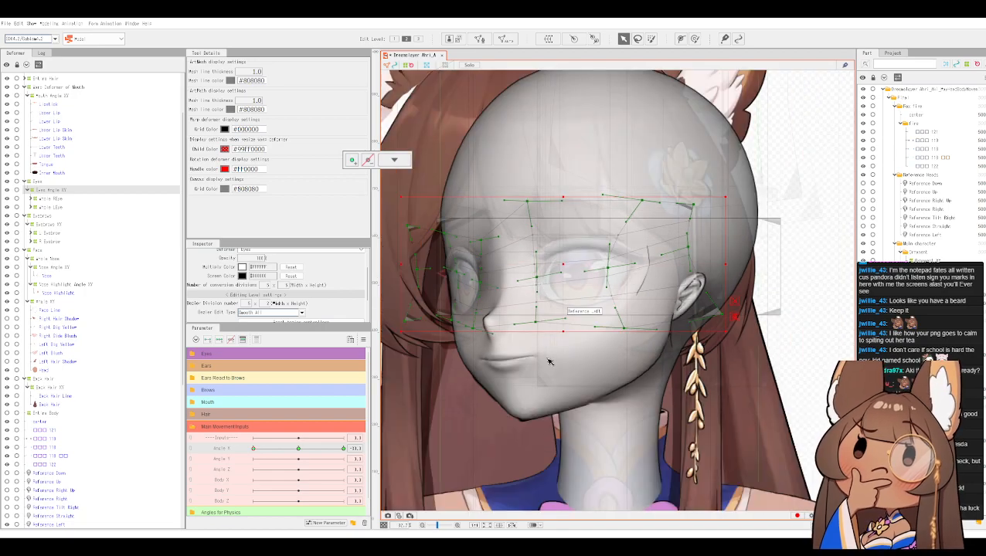
Step: Toggle the visibility of the Reference Left head to compare the turned eyes on the artwork with the 3D reference
click(866, 238)
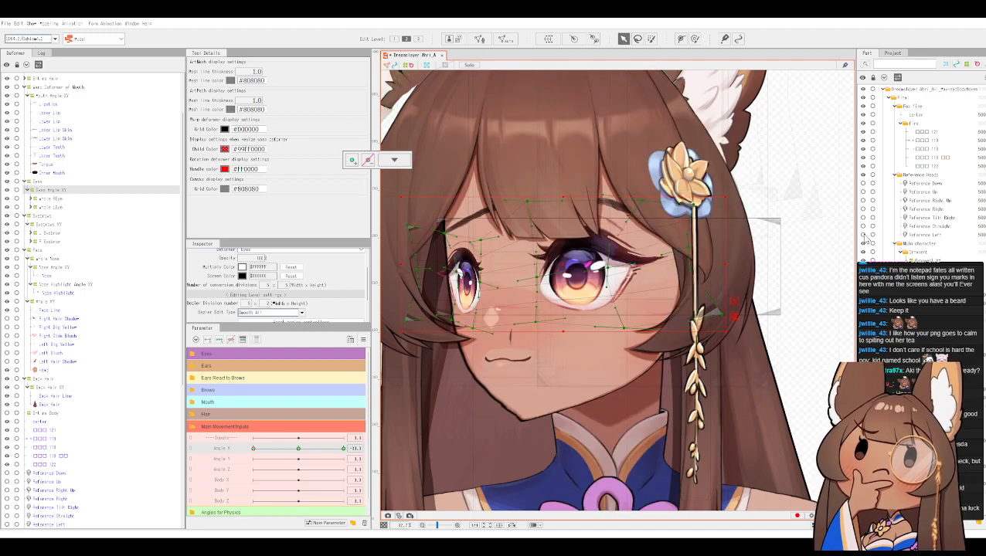
click(866, 238)
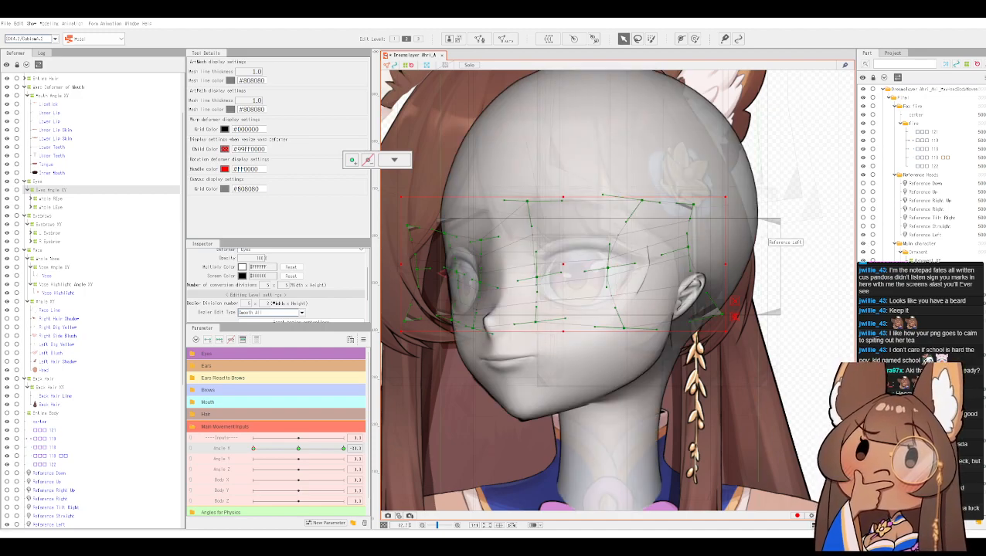
click(866, 238)
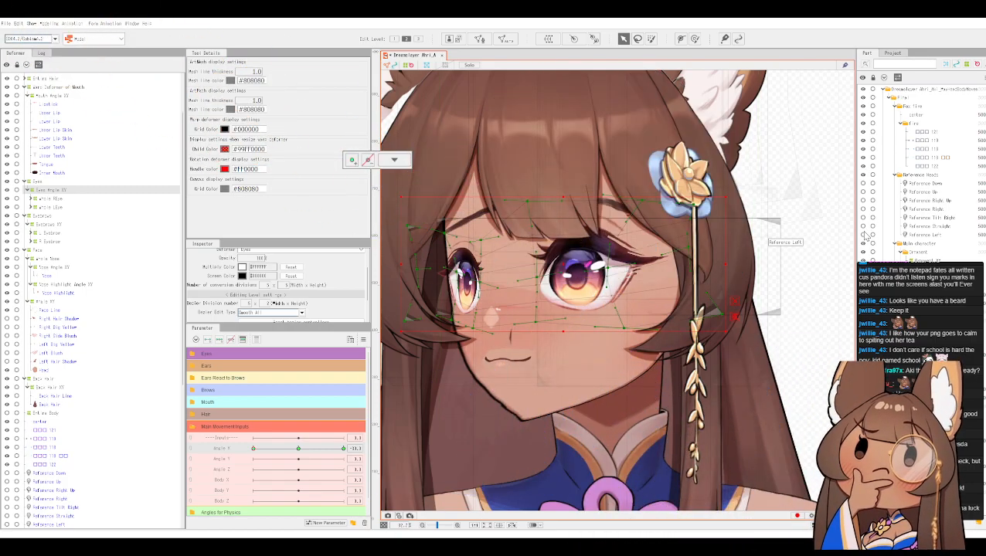
click(866, 237)
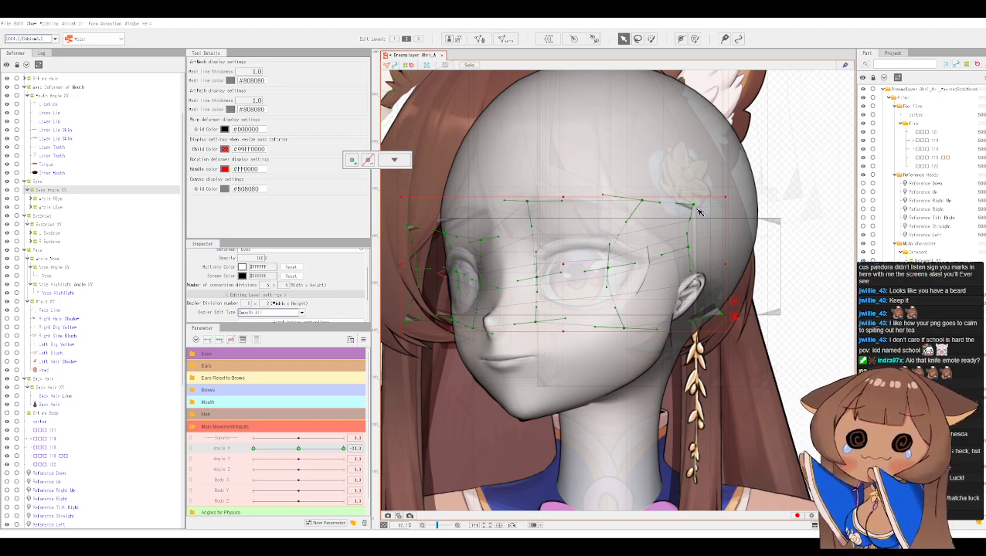
scroll(605, 267, up, 2)
scroll(603, 267, down, 2)
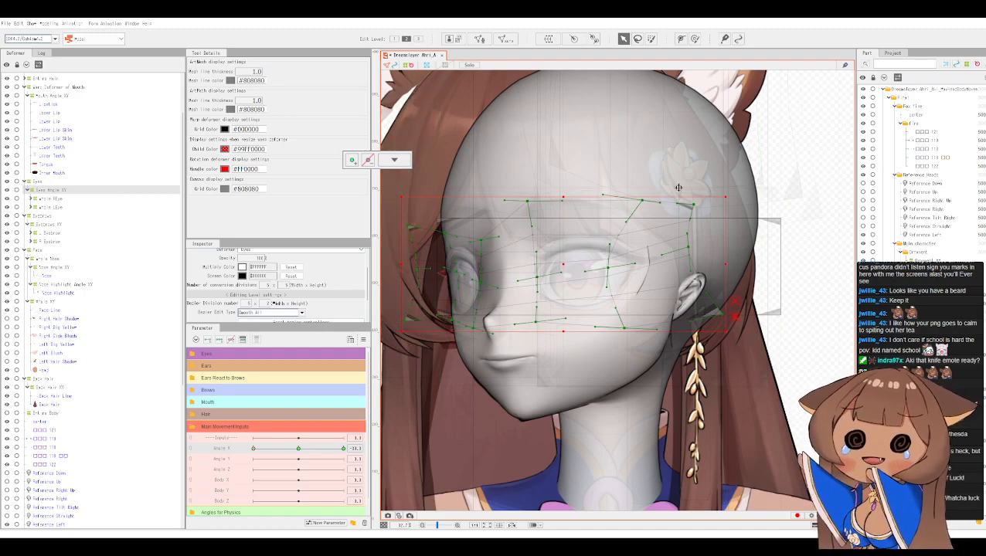
Step: Hide the Reference Left head and fine-tune the Eyes Angle XY points beneath the near eye on the artwork, raising the outer one slightly
click(864, 241)
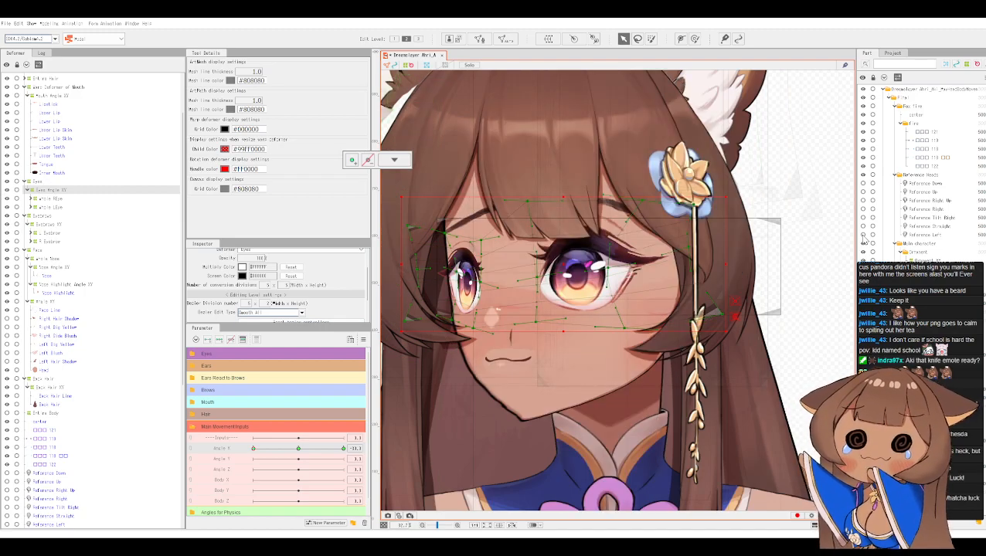
scroll(799, 237, down, 1)
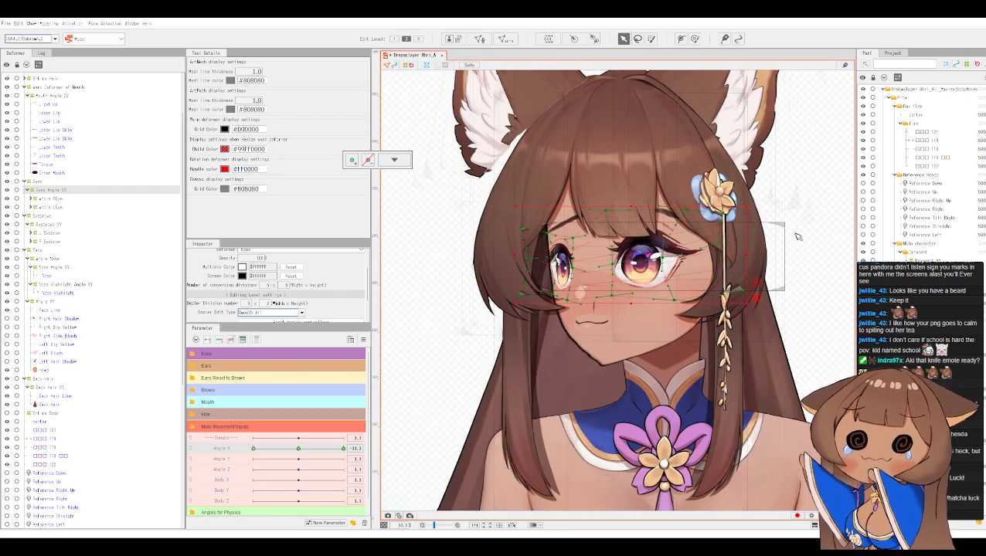
scroll(798, 237, up, 1)
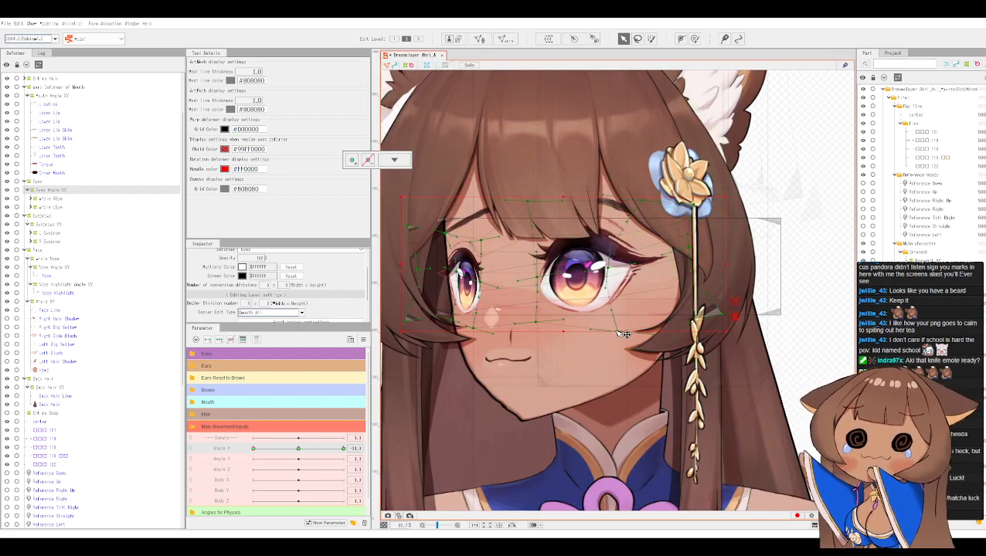
drag(623, 334, 628, 326)
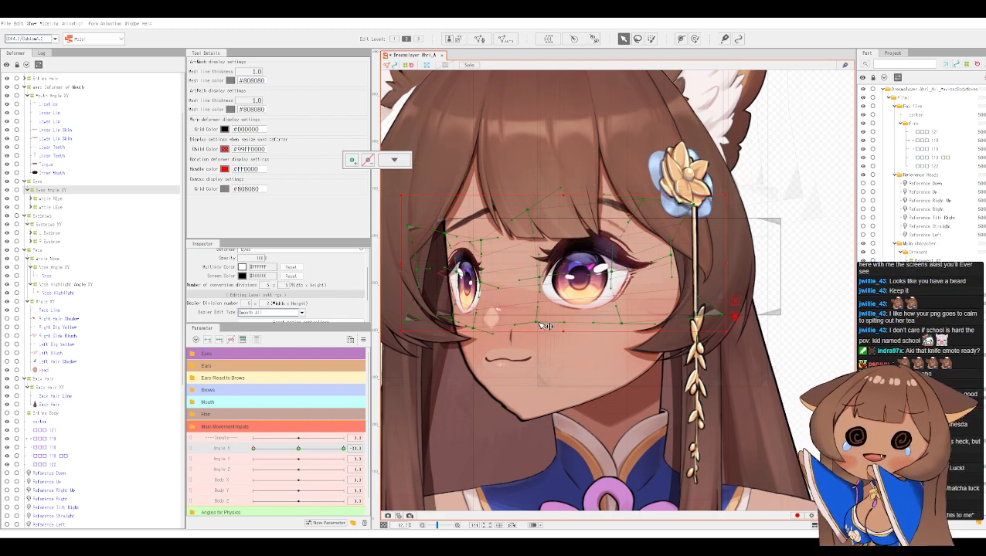
drag(539, 323, 540, 323)
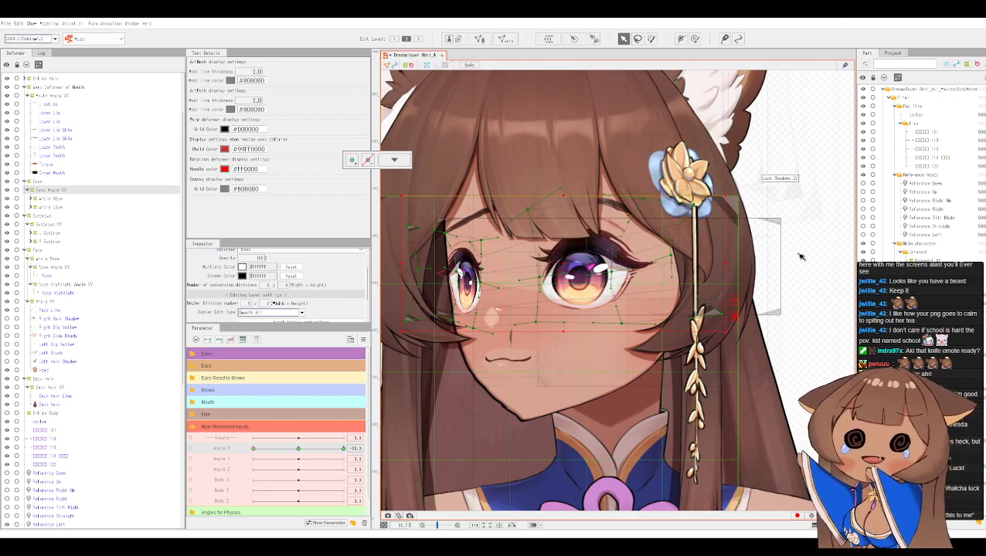
Step: Show the Reference Left head again and shift the Eyes Angle XY middle point near the outer part of the near eye outward
scroll(710, 267, up, 2)
scroll(617, 299, down, 2)
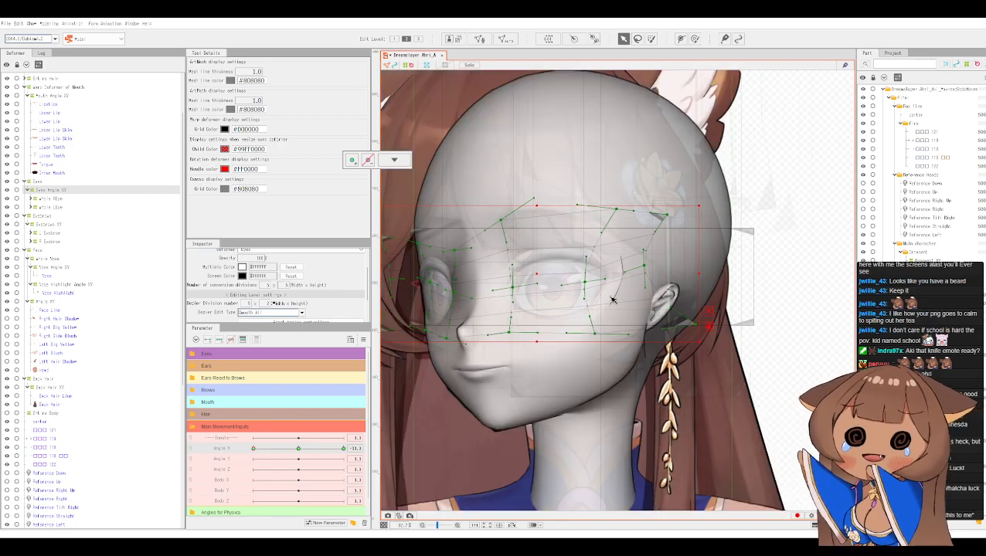
scroll(614, 299, up, 2)
drag(612, 317, 661, 308)
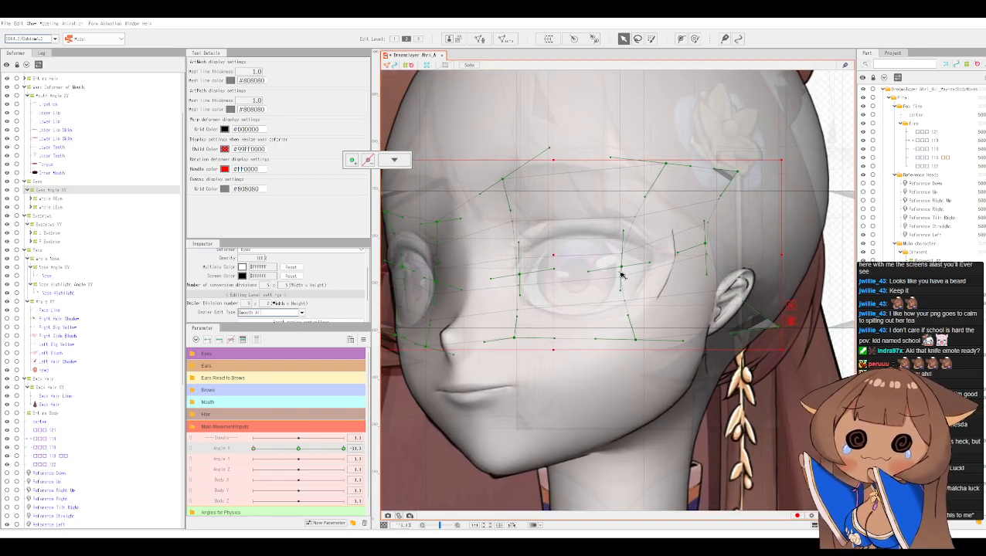
drag(622, 269, 640, 269)
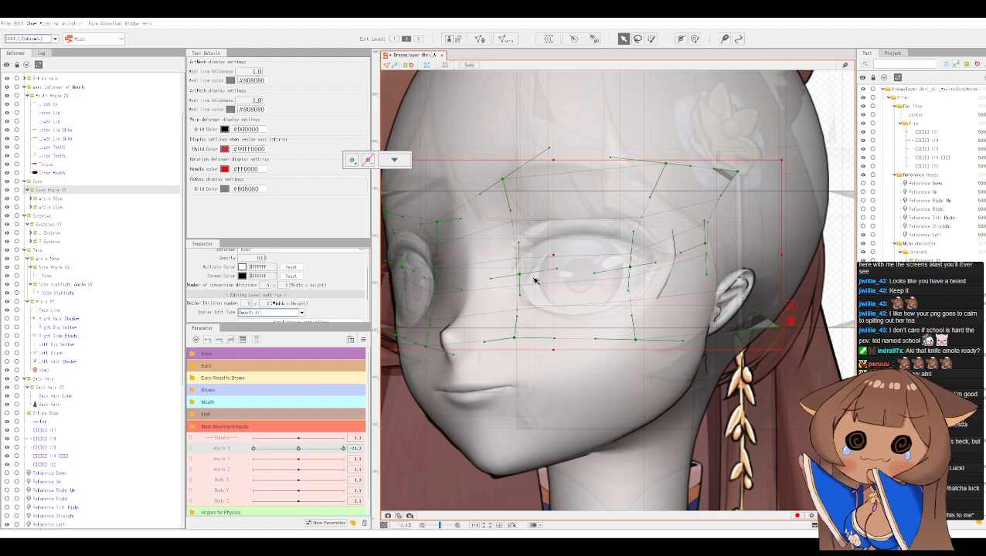
Step: Move the Eyes Angle XY inner middle point toward the nose, lower the point beneath it slightly, and pull the outer middle point inward
drag(518, 278, 538, 281)
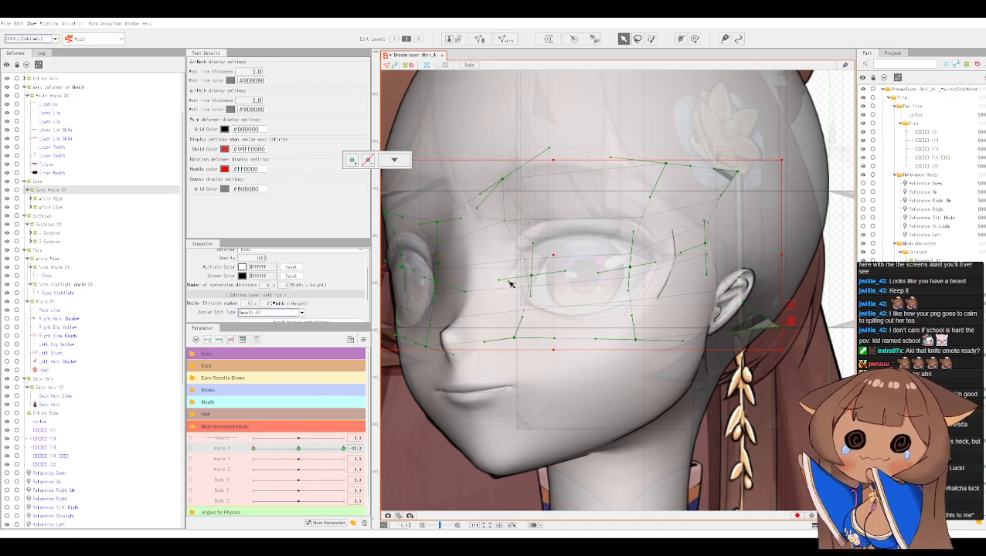
drag(532, 279, 506, 274)
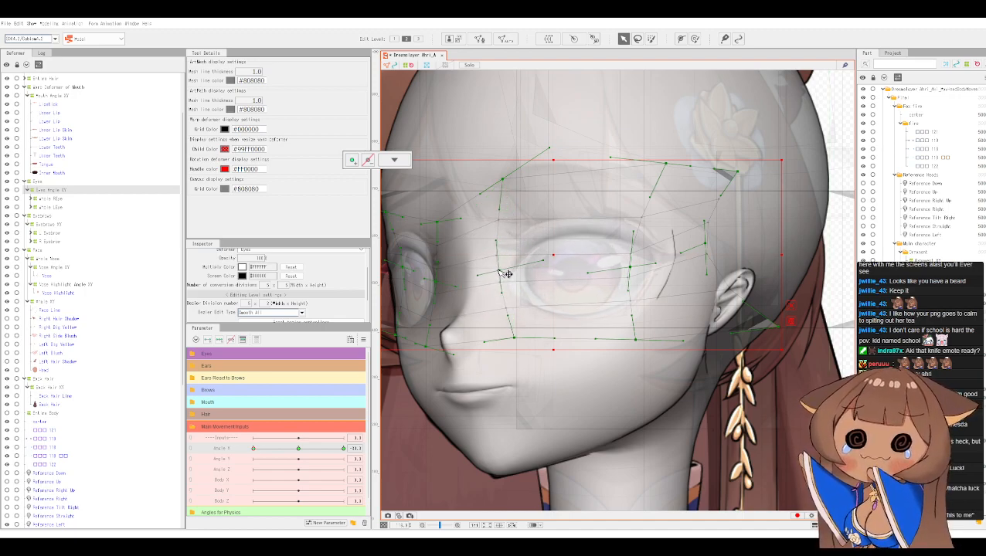
drag(518, 341, 517, 349)
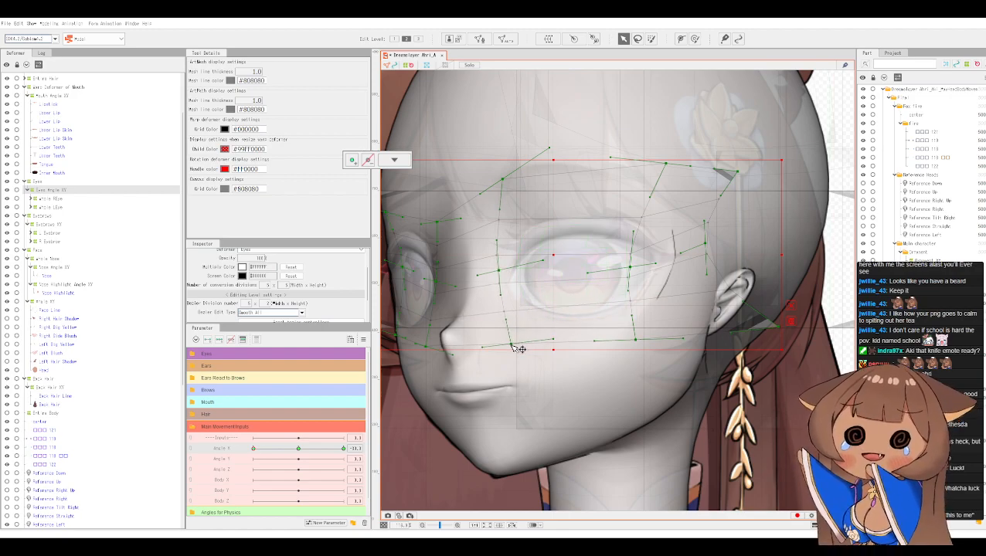
drag(707, 249, 674, 257)
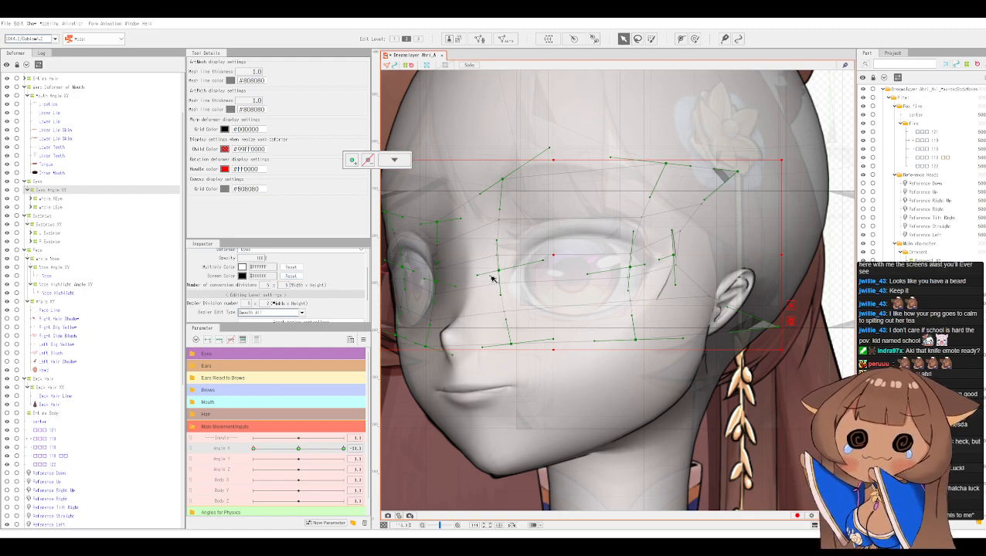
Step: Select the Whole LEye deformer and move its inner middle and lower inner points away from the nose toward the near eye
click(45, 200)
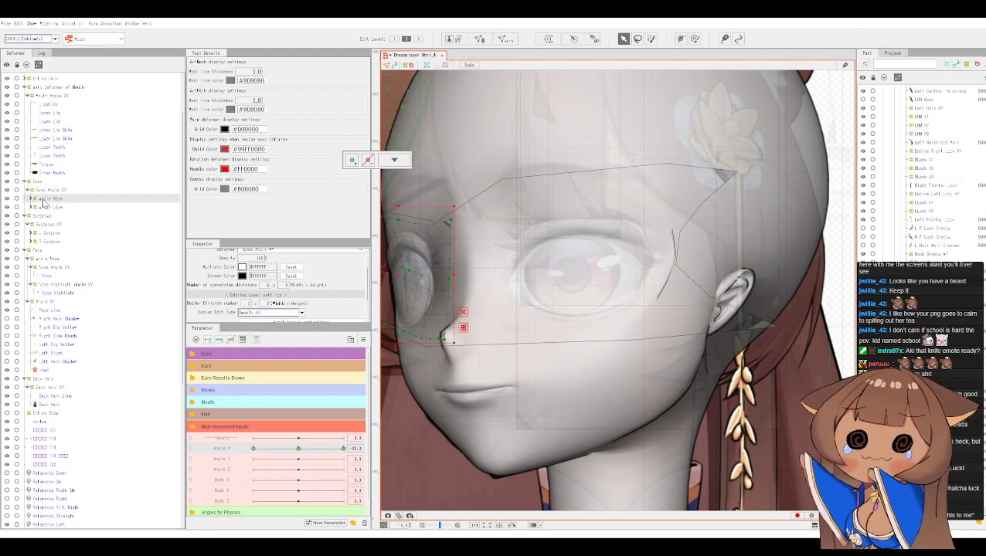
click(54, 208)
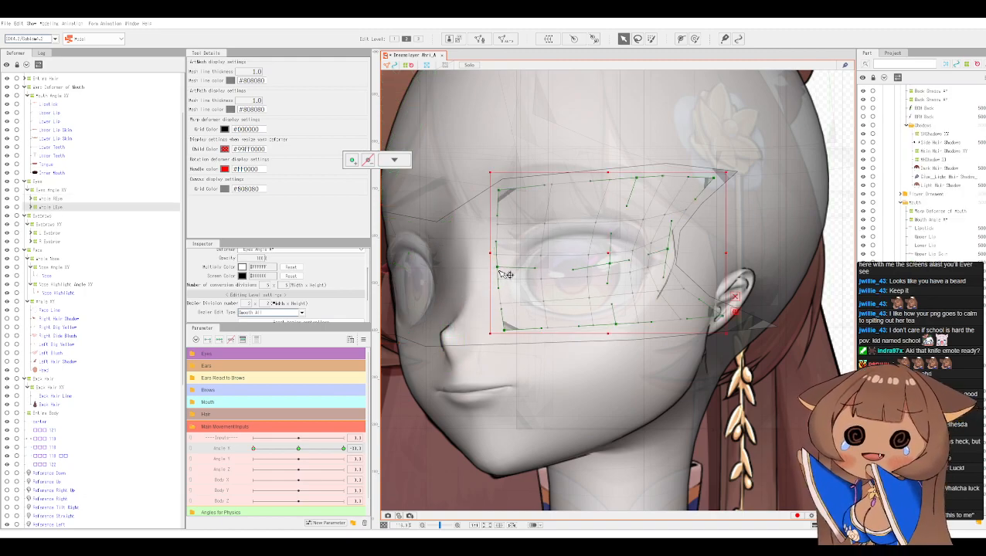
drag(510, 274, 519, 274)
drag(518, 269, 522, 266)
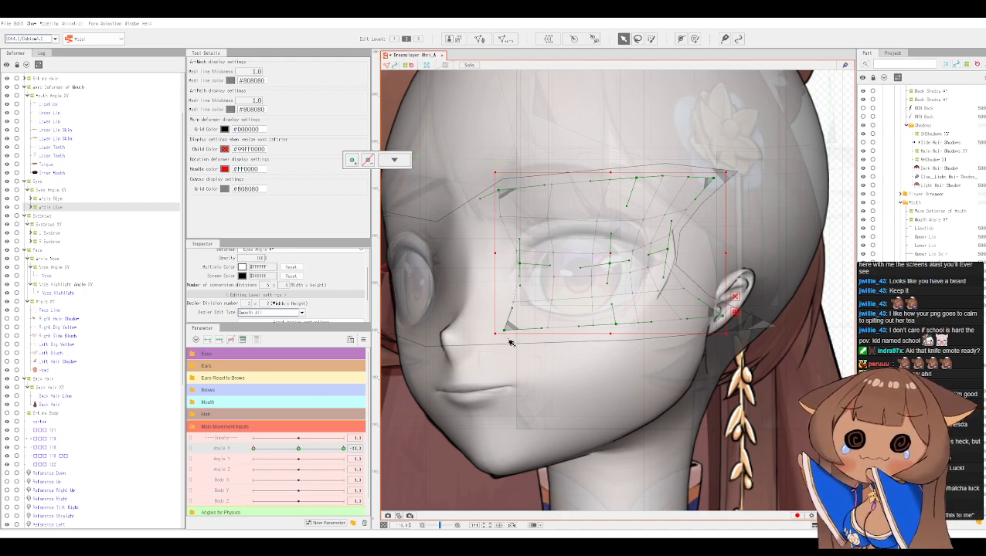
drag(507, 331, 522, 333)
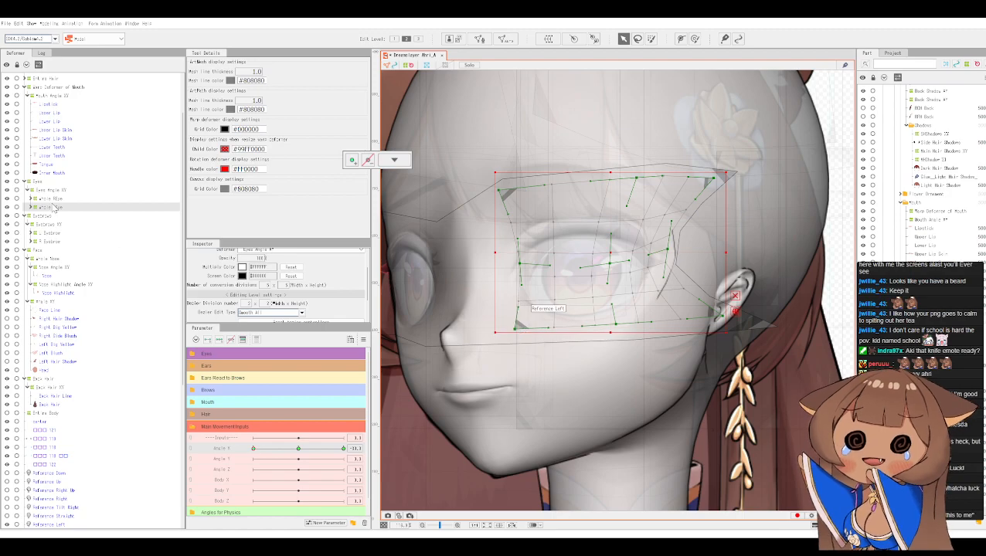
Step: Expand Whole LEye, shift its center and inner middle points slightly toward the nose, and nudge the deformer up a little
click(31, 208)
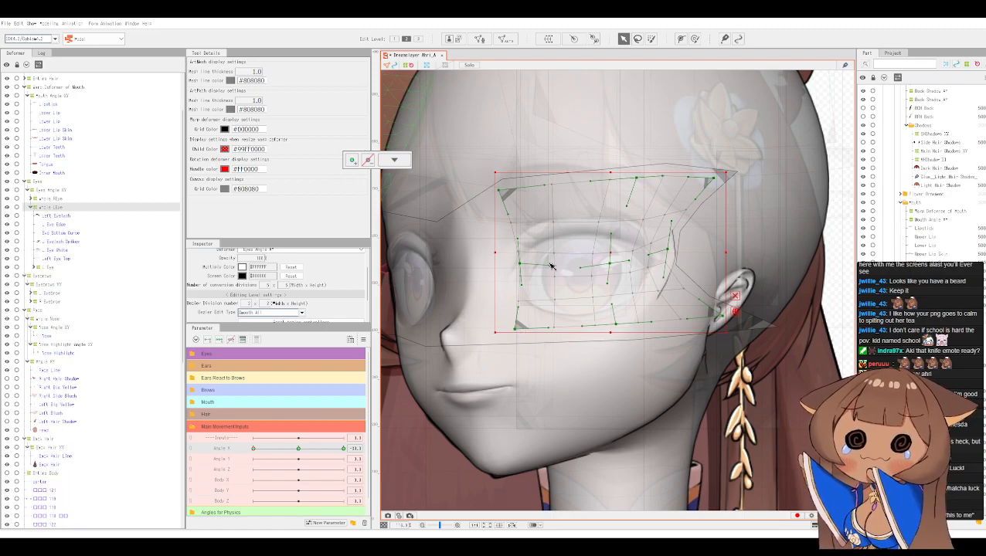
drag(612, 265, 603, 265)
drag(522, 265, 519, 267)
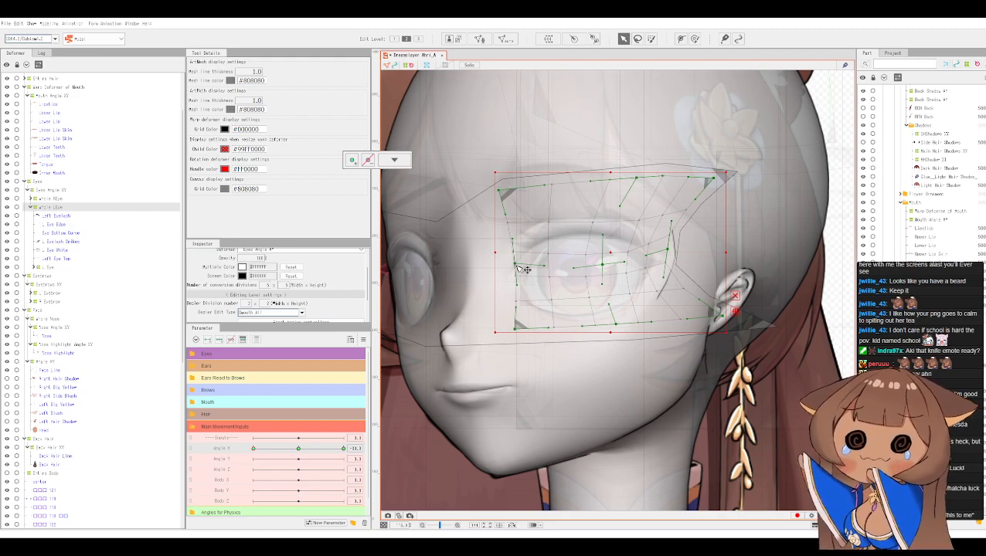
drag(504, 195, 502, 192)
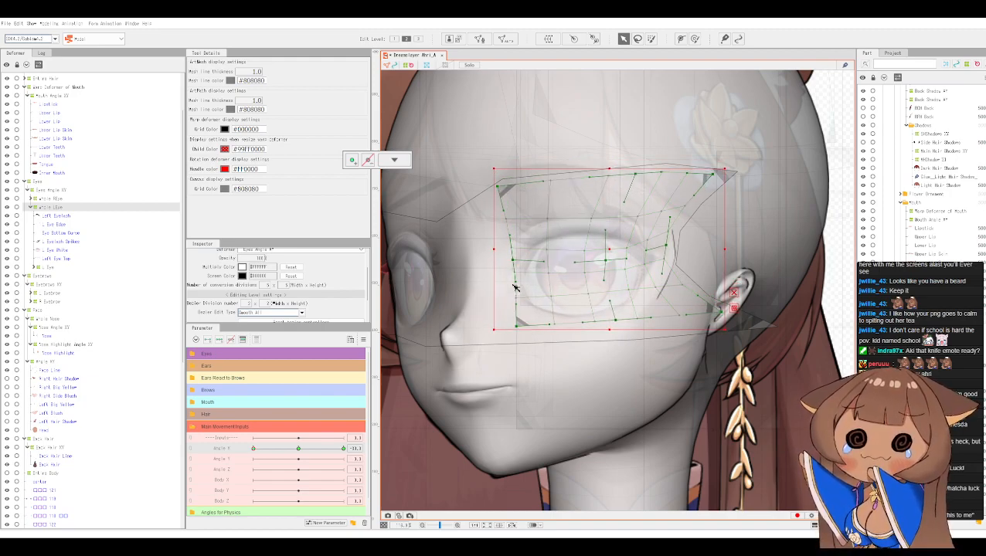
Step: Refine the Whole LEye outline by pulling the outer middle point inward, lowering the upper middle point, and raising the upper outer corner slightly
drag(514, 263, 512, 262)
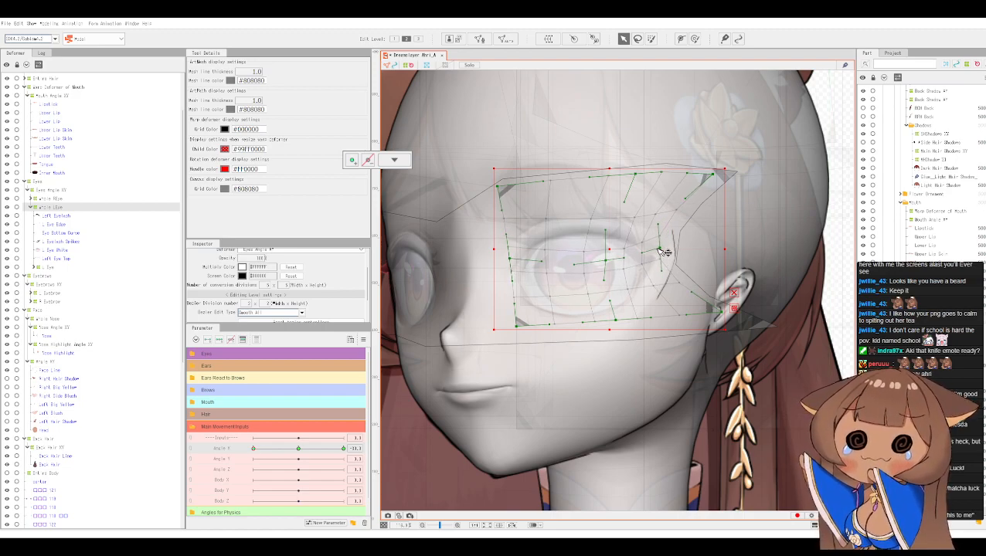
drag(641, 180, 626, 190)
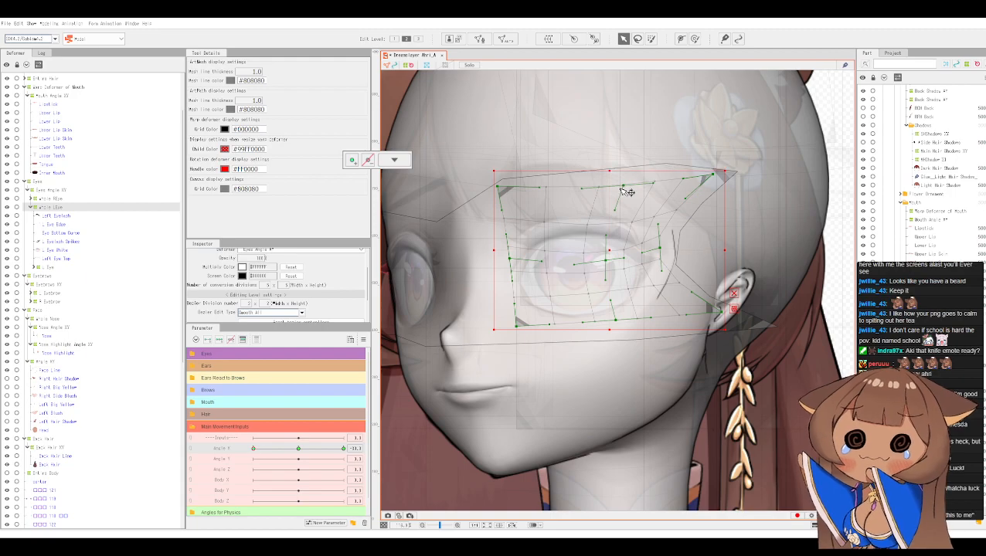
drag(713, 176, 713, 172)
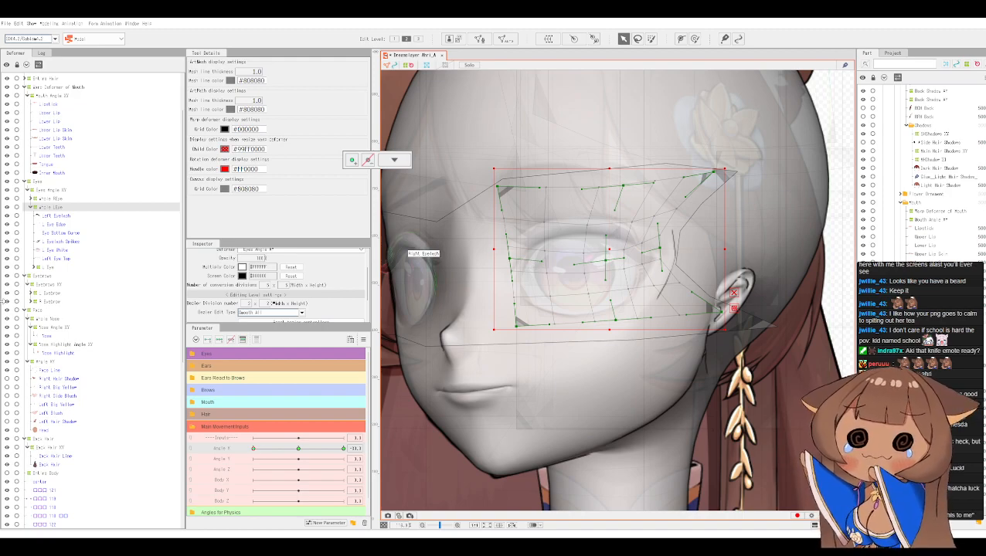
Step: Narrow the L Eye deformer by pulling its upper corners and lower outer corner slightly inward, and lower its upper middle point a little
click(45, 268)
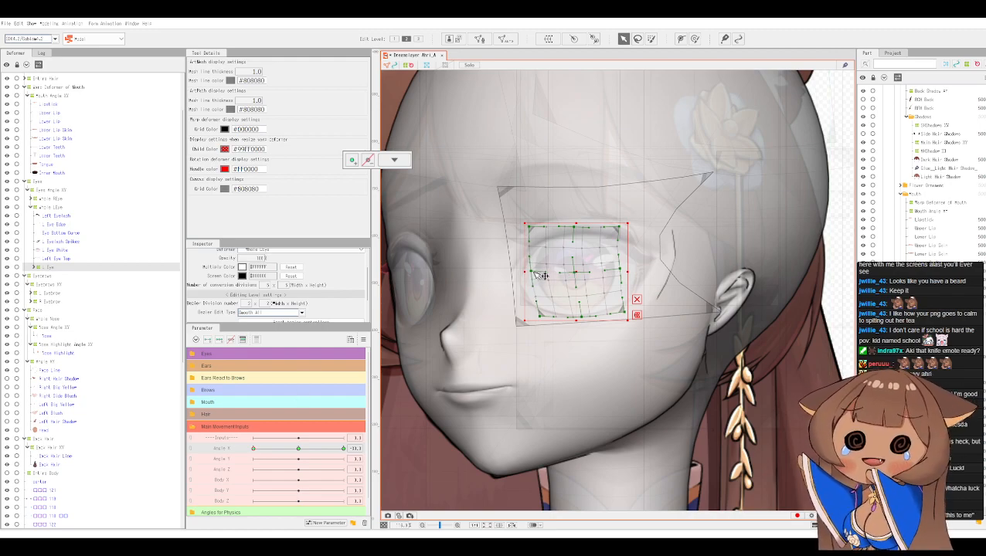
drag(530, 228, 534, 228)
drag(541, 318, 622, 312)
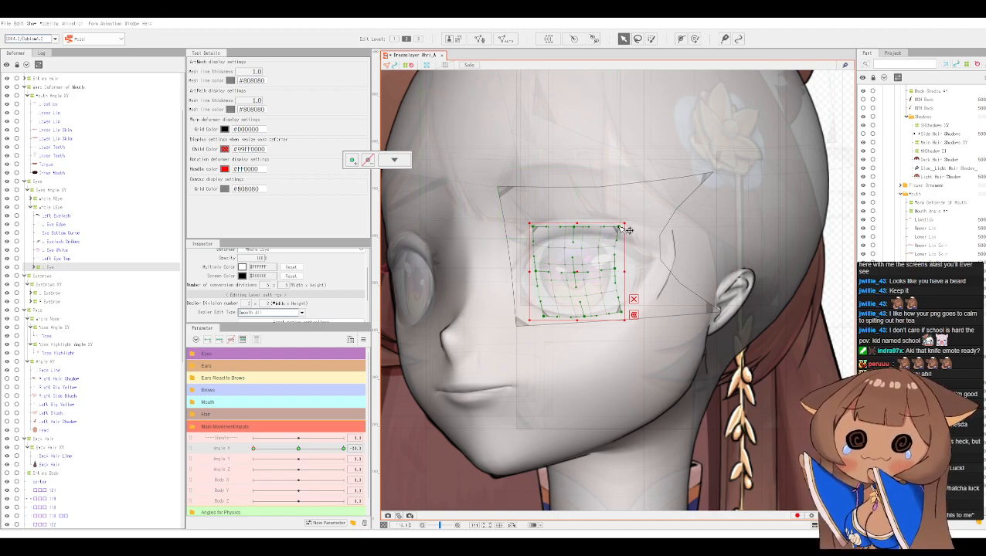
drag(619, 228, 615, 228)
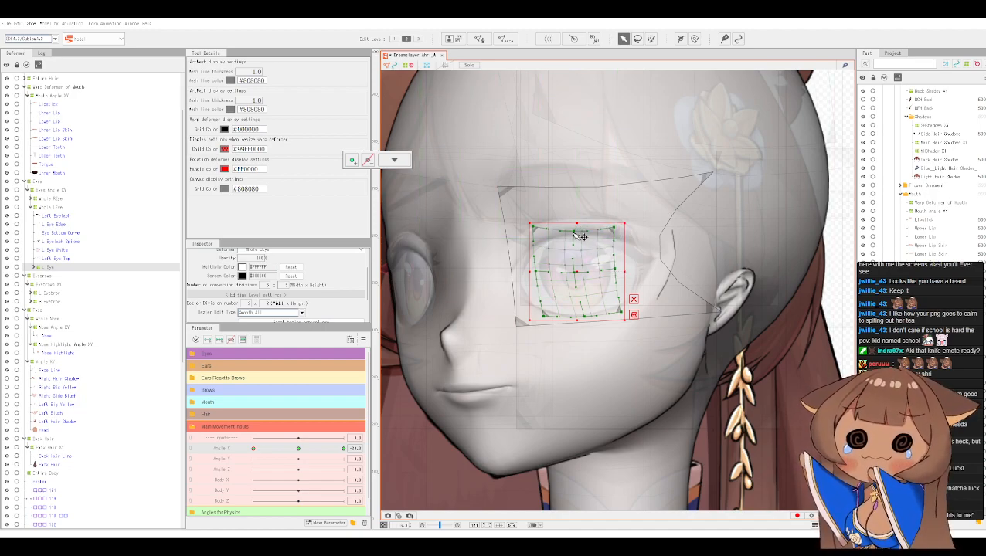
drag(536, 229, 541, 232)
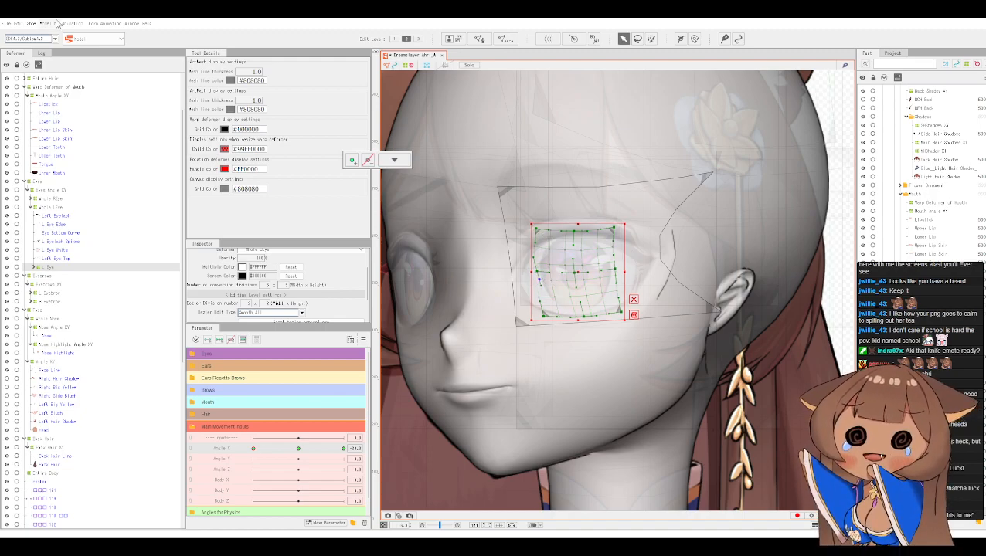
Step: Shrink the L Eye slightly from its upper inner corner using the temporary deform tool with the Enlarge/shrink method
click(56, 23)
mouse_move(113, 136)
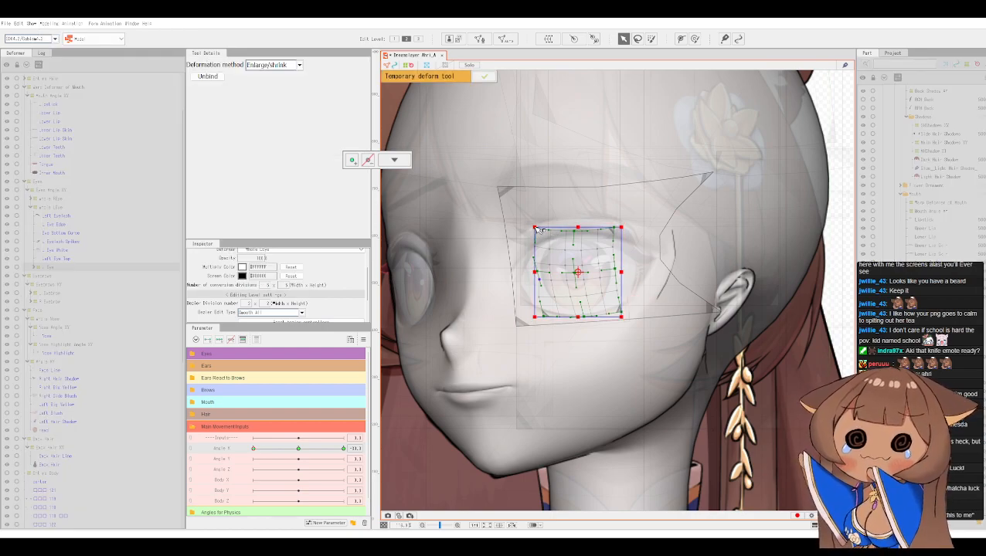
drag(534, 229, 554, 239)
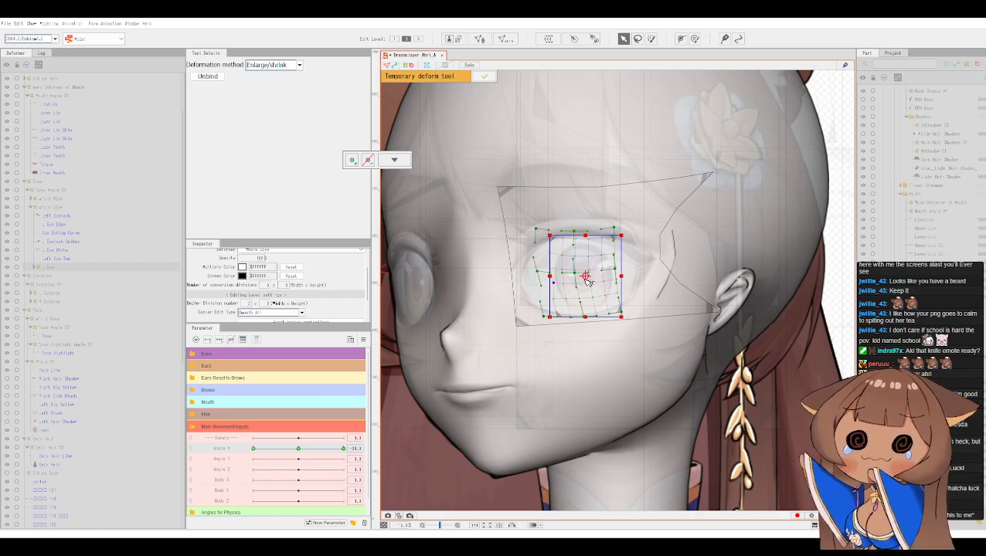
click(487, 80)
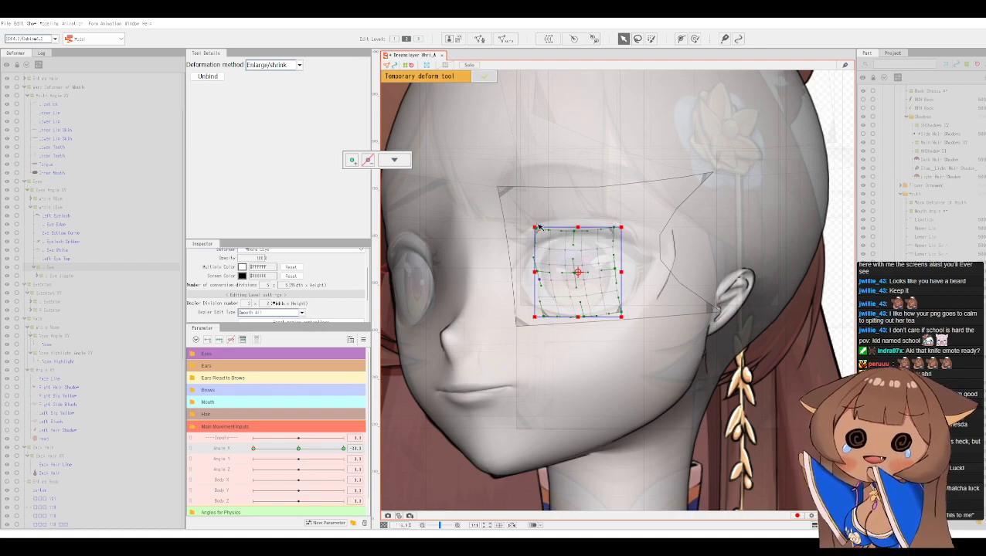
drag(539, 226, 545, 237)
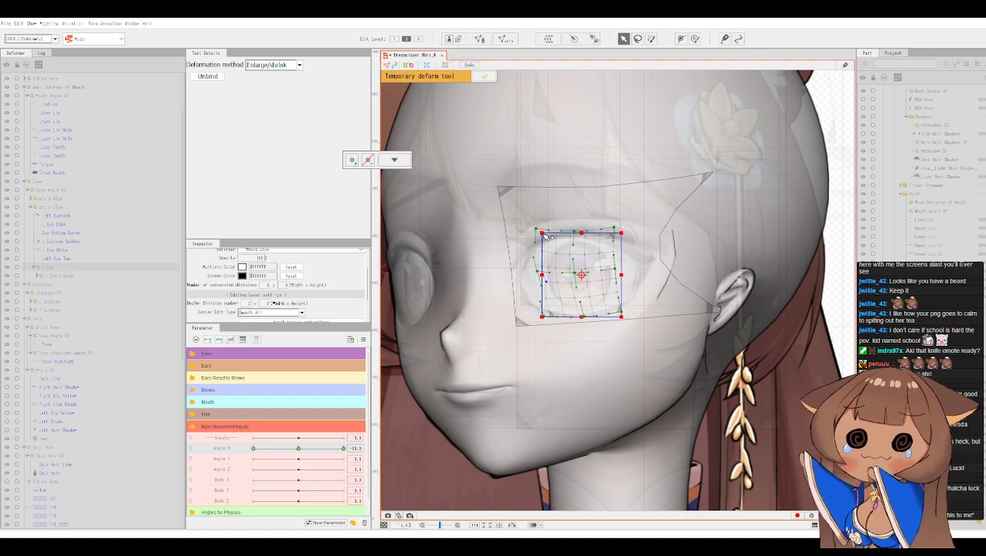
click(484, 78)
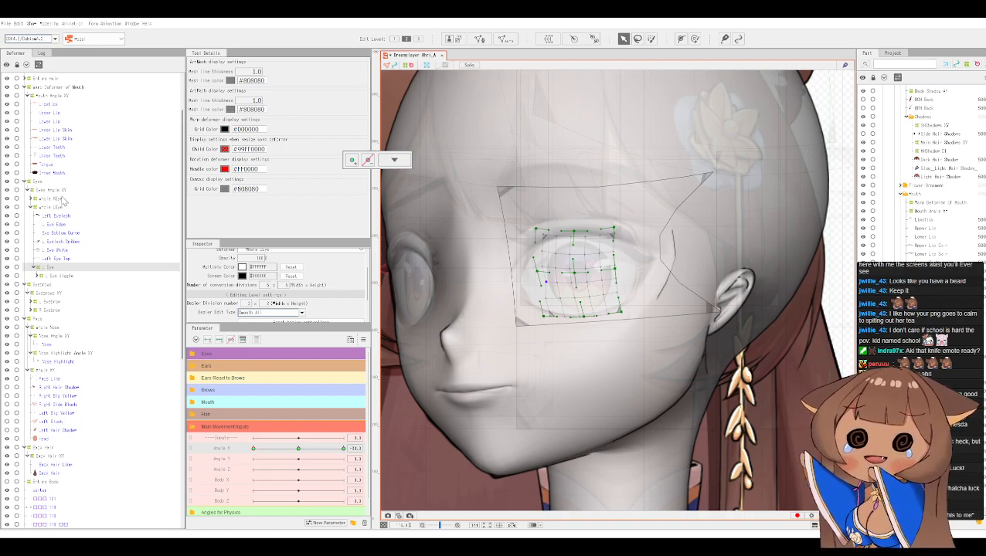
Step: On Whole LEye, move the lower inner corner up toward the nose, pull the outer middle point outward, and tilt the center point's upper handle outward
click(59, 207)
click(55, 217)
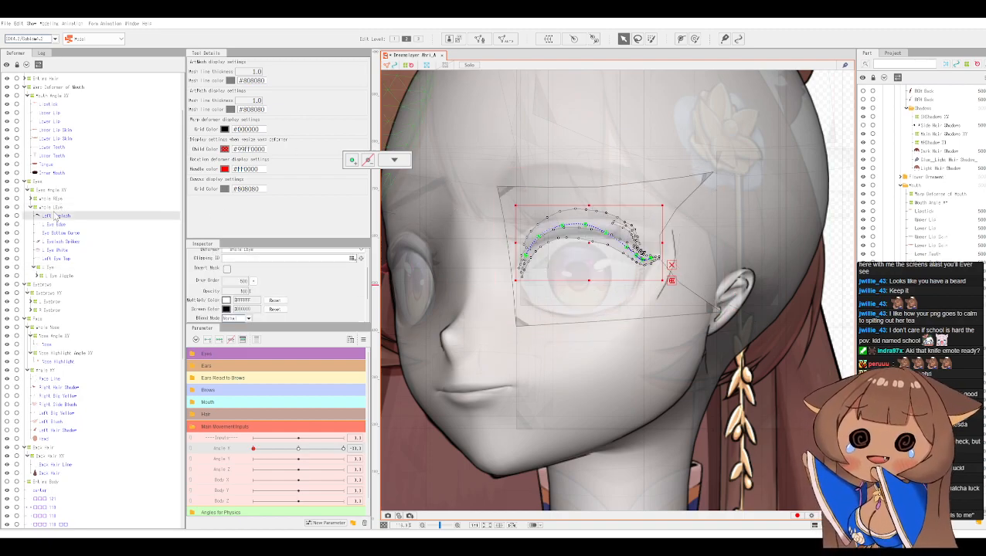
click(56, 198)
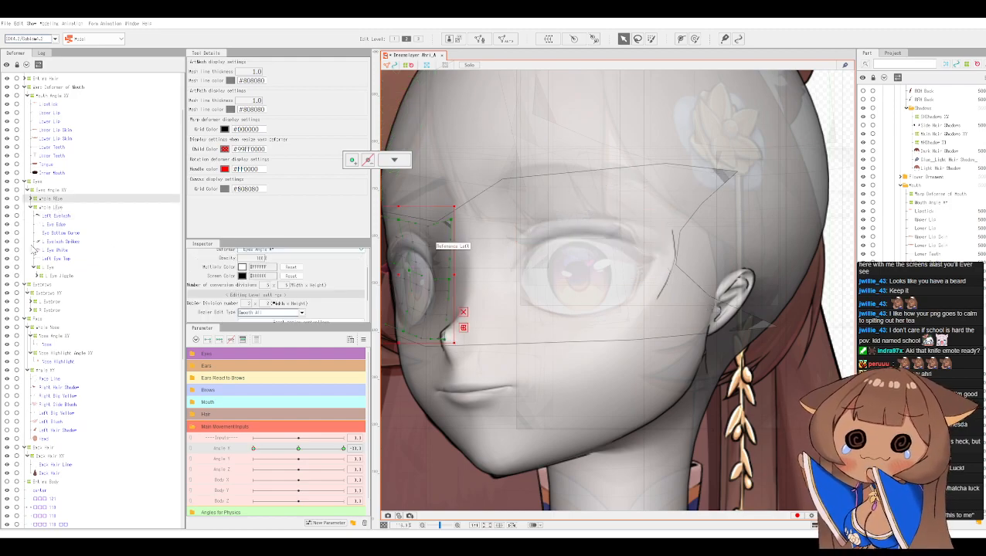
click(49, 208)
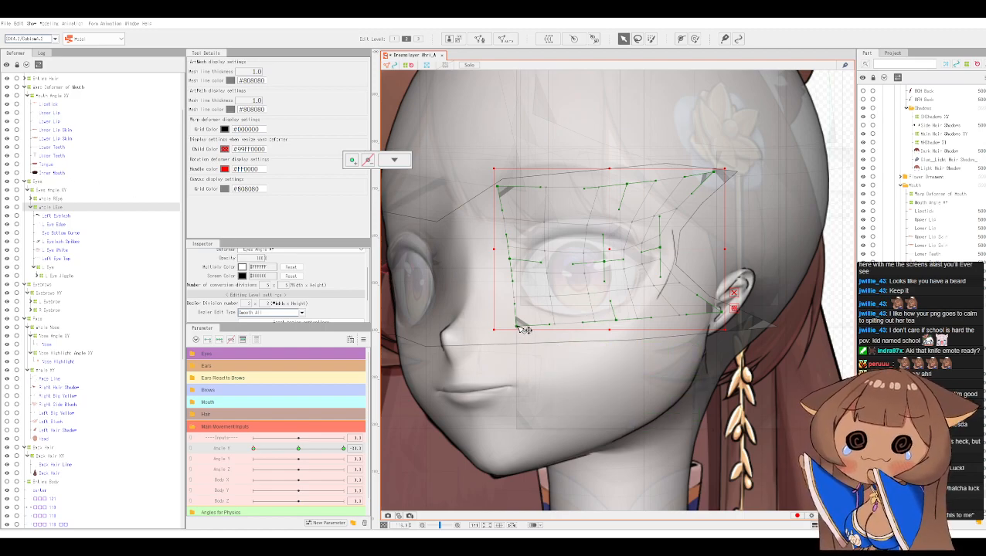
drag(519, 328, 509, 318)
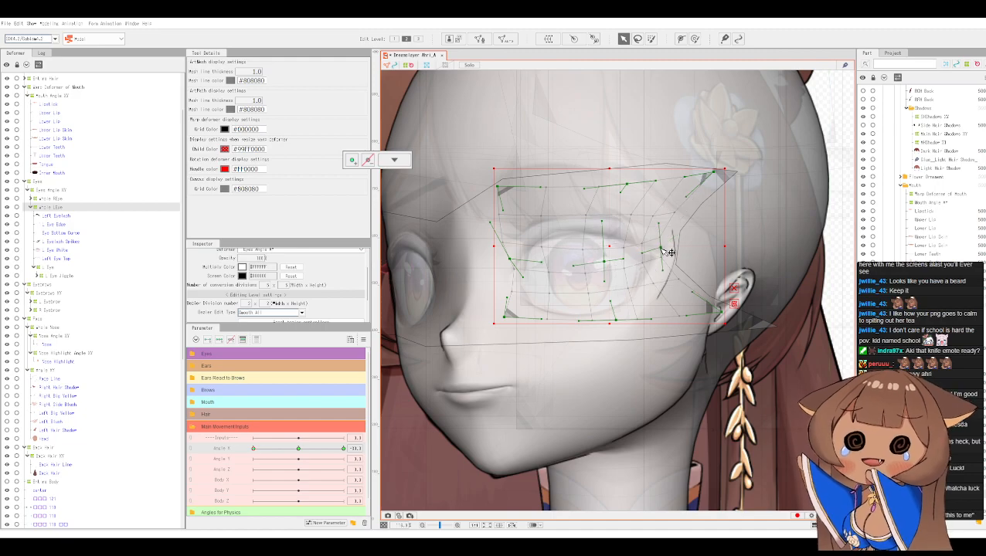
drag(667, 245, 706, 231)
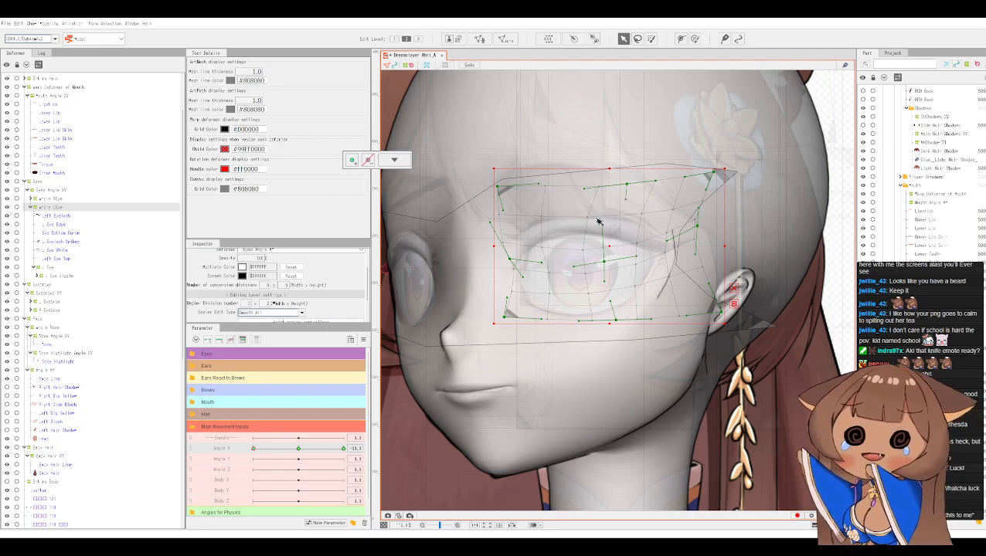
mouse_move(603, 225)
mouse_down()
mouse_move(586, 211)
mouse_move(597, 228)
mouse_move(633, 236)
mouse_move(618, 230)
mouse_up()
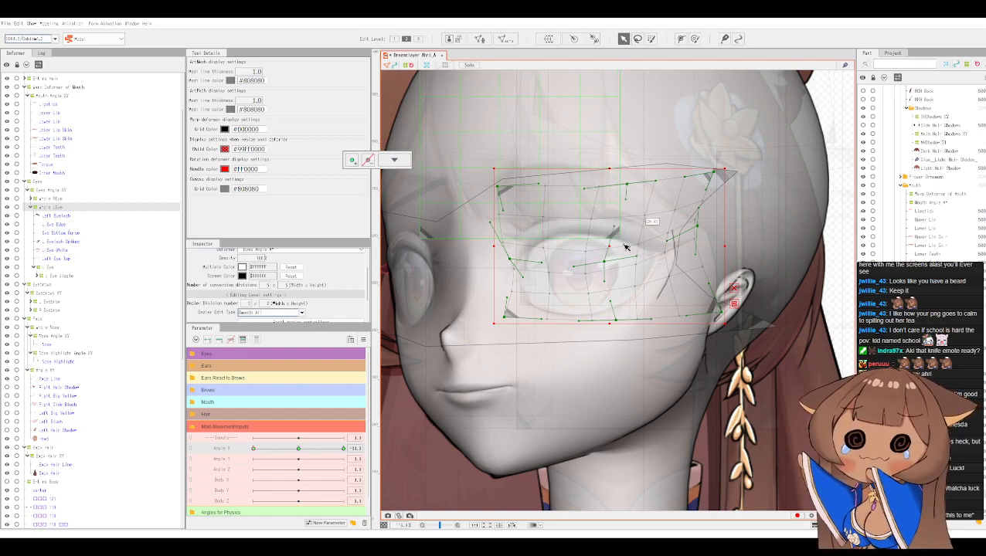
Step: Hide Reference Left to check the near eye artwork on the turned face, and show the reference again
scroll(906, 241, up, 10)
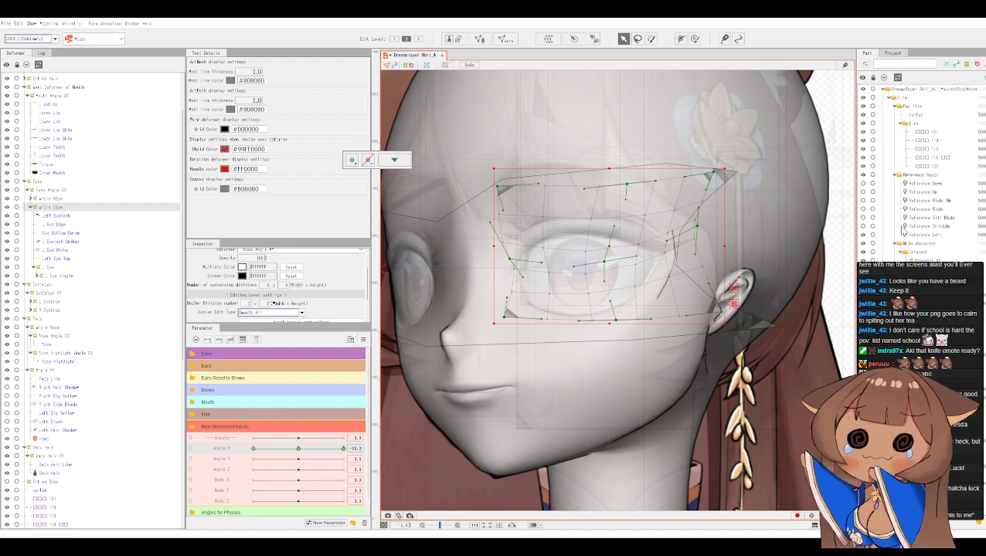
click(864, 236)
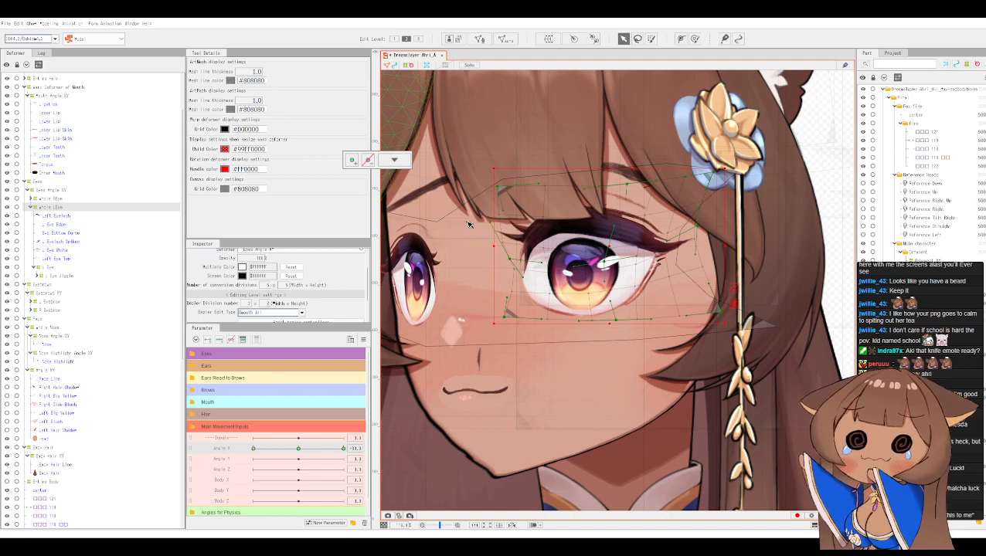
scroll(633, 311, down, 2)
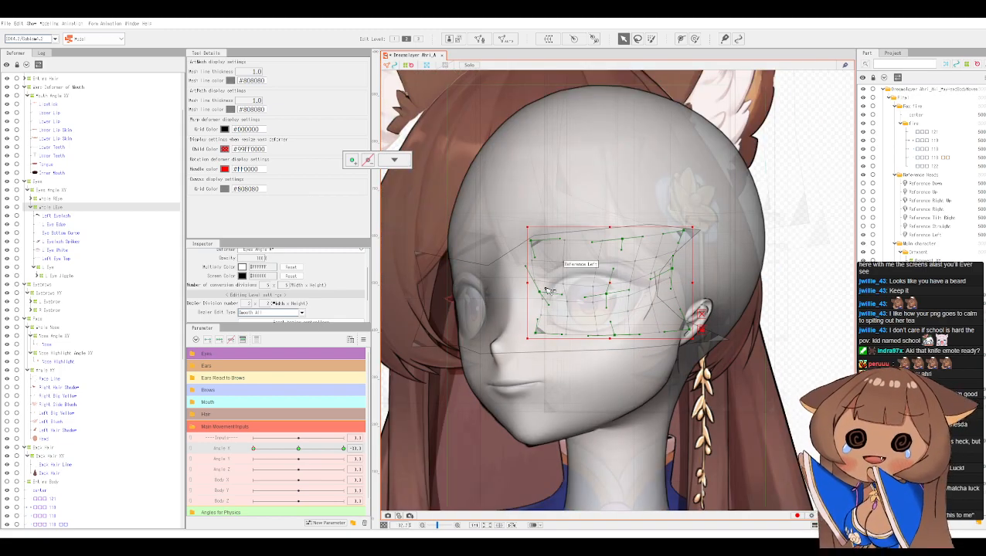
scroll(635, 392, up, 1)
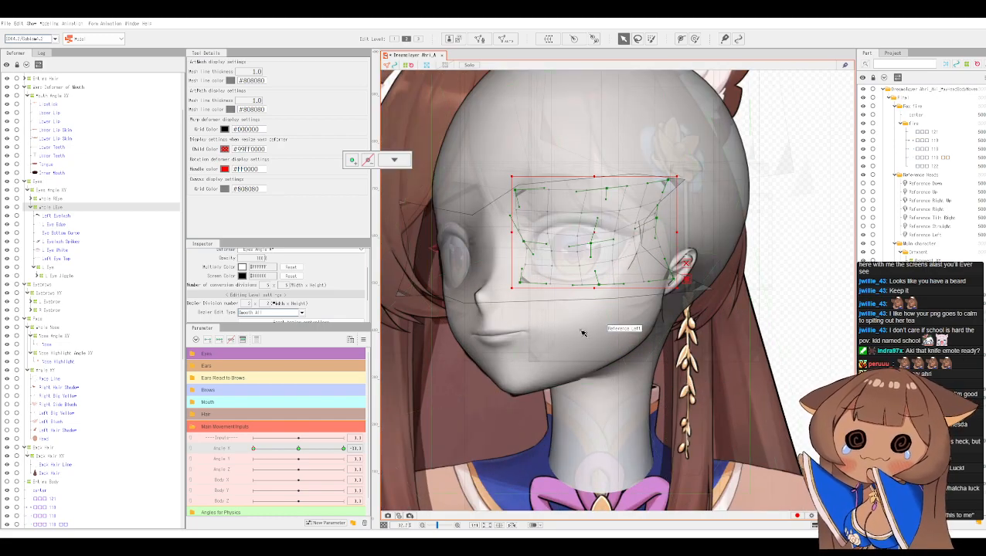
scroll(582, 328, up, 1)
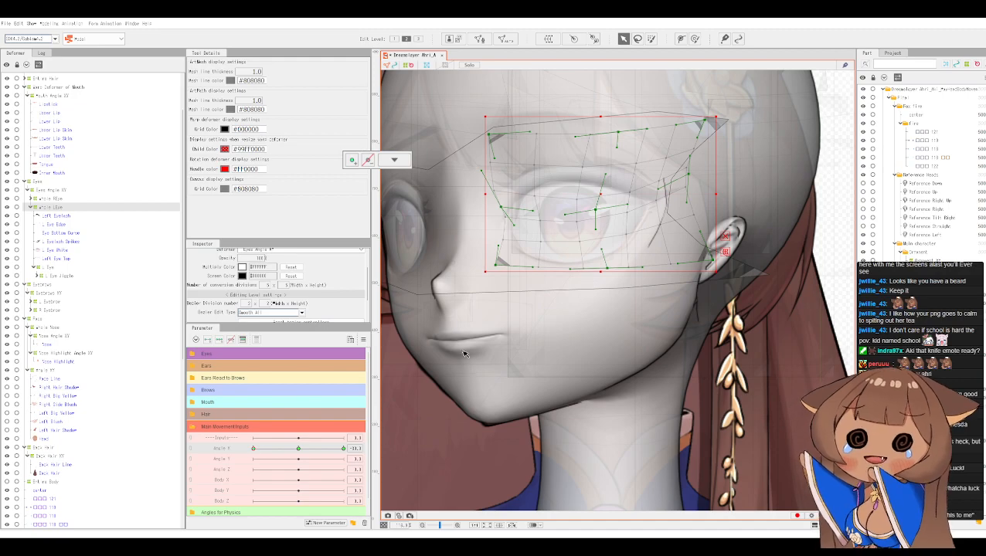
Step: Try pulling the Eyes Angle XY outer middle point out toward the ear and lowering its lower middle point and lower outer corner
click(54, 190)
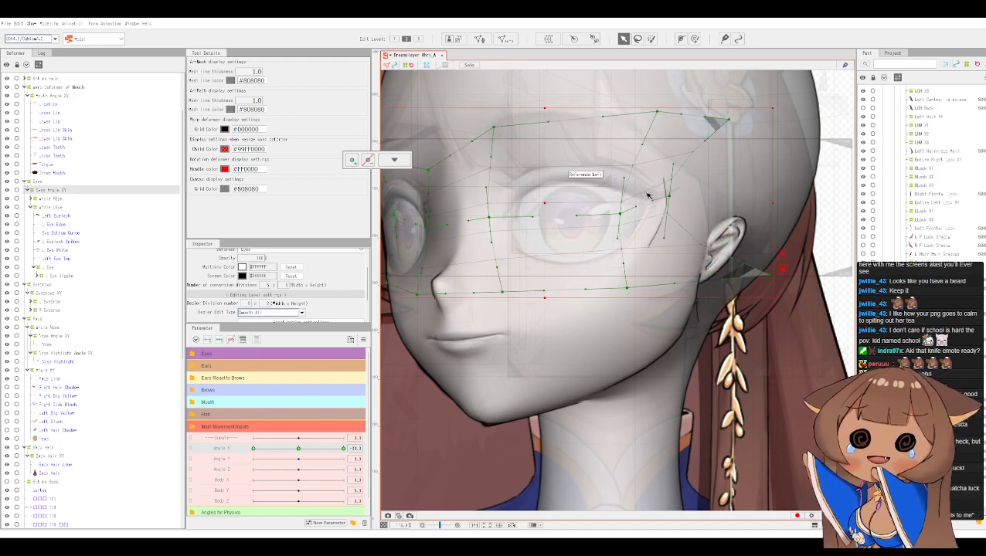
drag(675, 199, 748, 209)
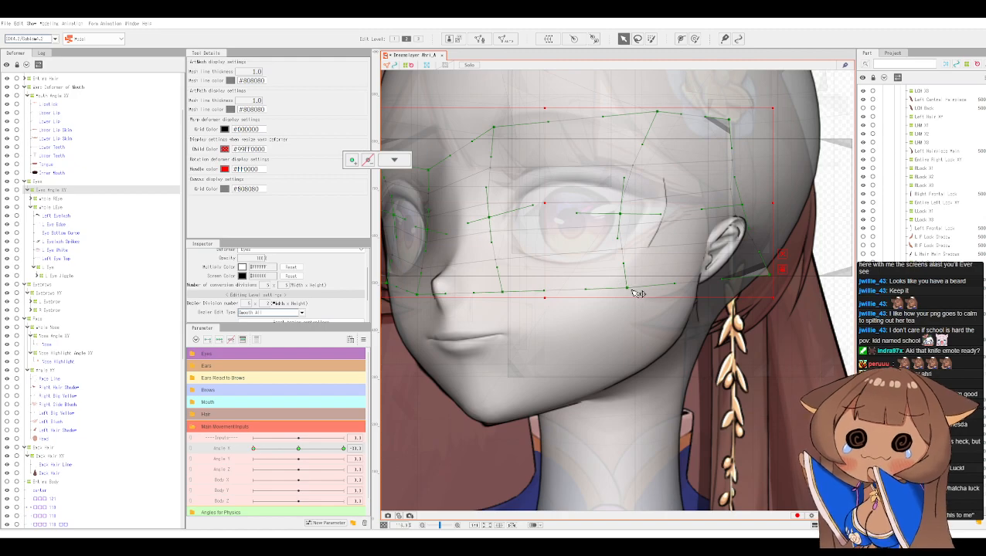
drag(632, 290, 639, 295)
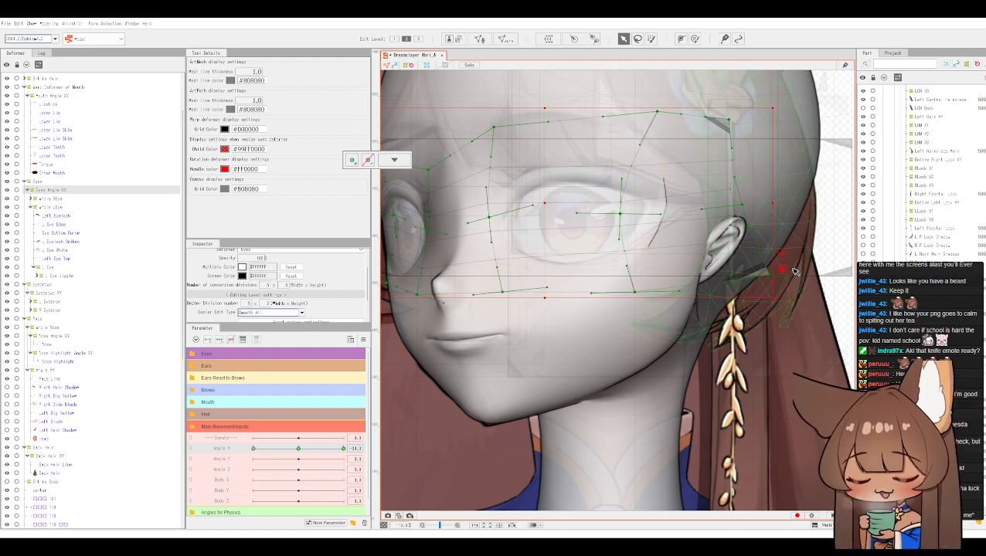
drag(771, 298, 780, 300)
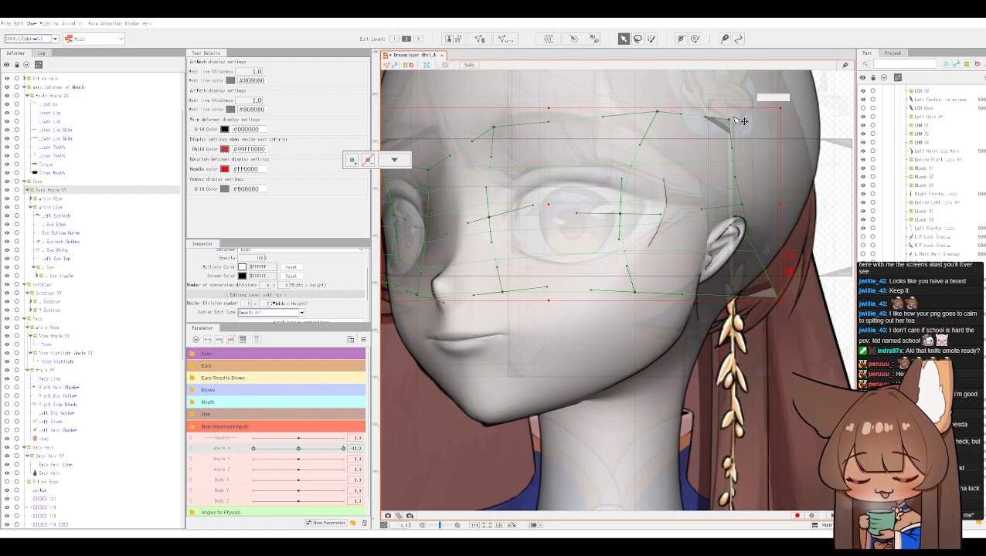
Step: Turn on Hide selection and hide Reference Left to inspect the eye artwork without overlays
key(ctrl+h)
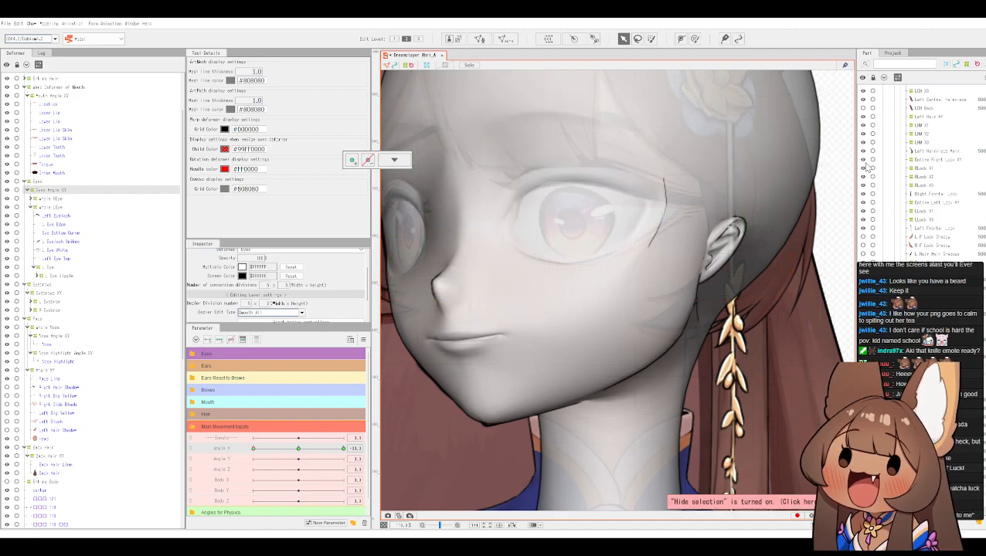
scroll(869, 173, up, 10)
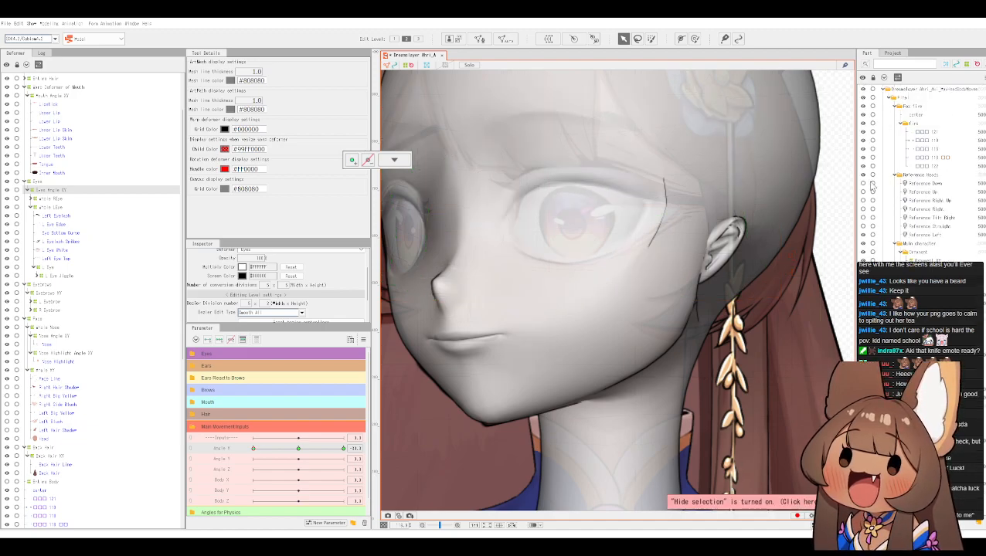
click(864, 235)
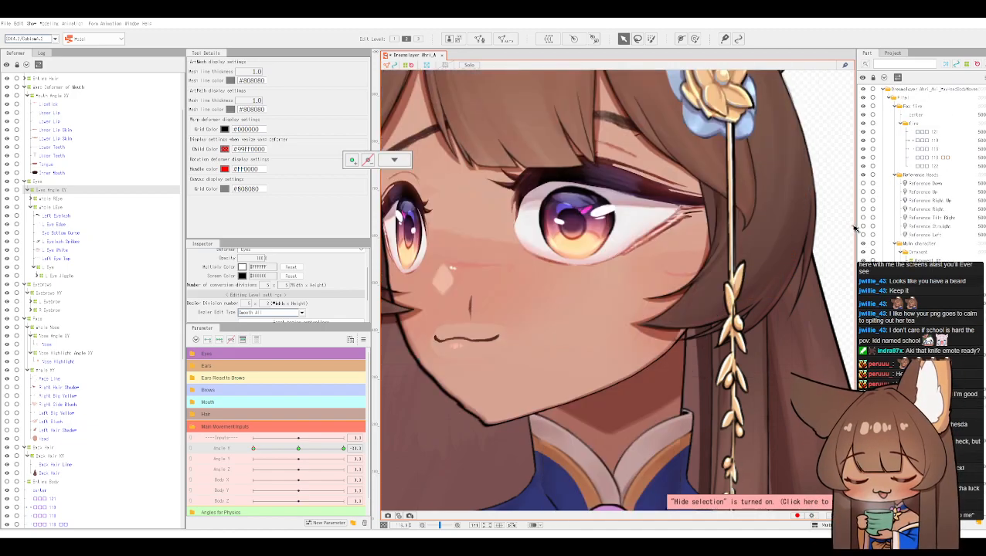
scroll(589, 178, down, 2)
scroll(628, 166, up, 2)
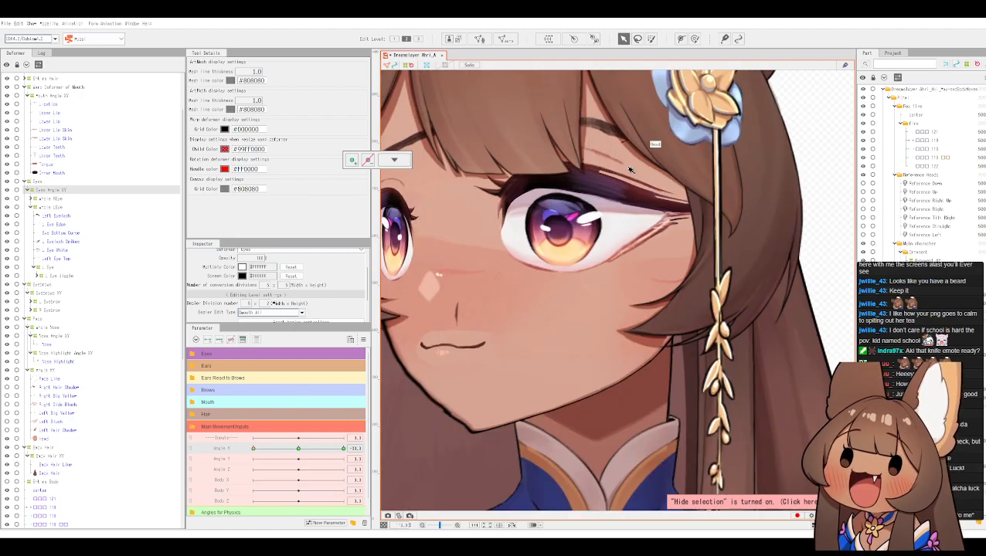
Step: Undo the last point changes on the Eyes Angle XY deformer
click(637, 161)
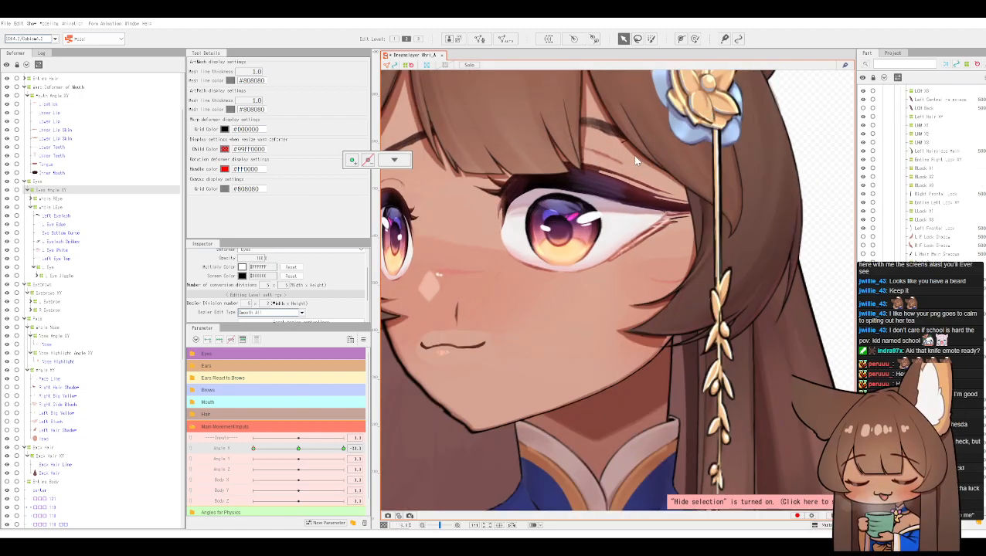
key(ctrl+z)
key(ctrl+z)
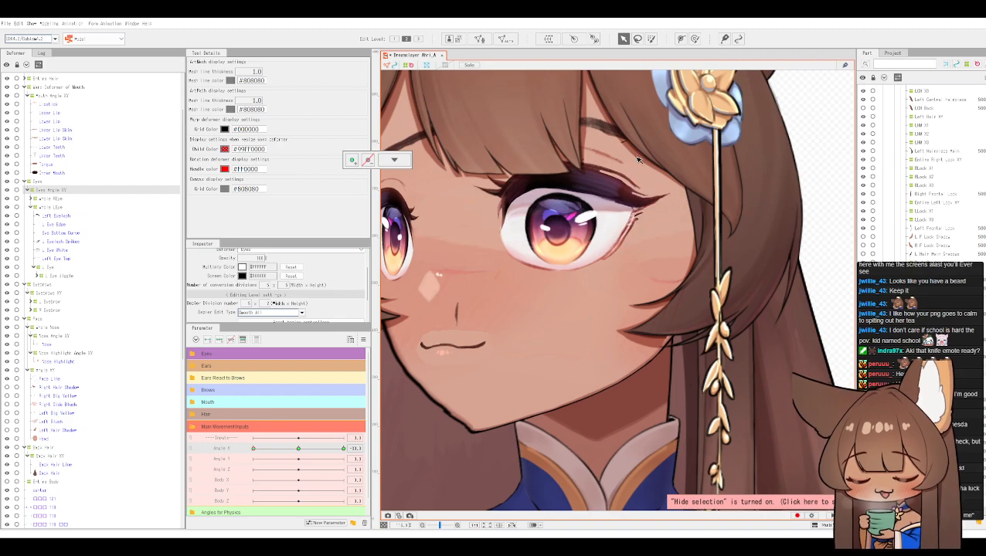
Step: Undo and redo the last Whole LEye adjustment to compare the near eye's shape, and bring back the selection display
scroll(653, 245, down, 3)
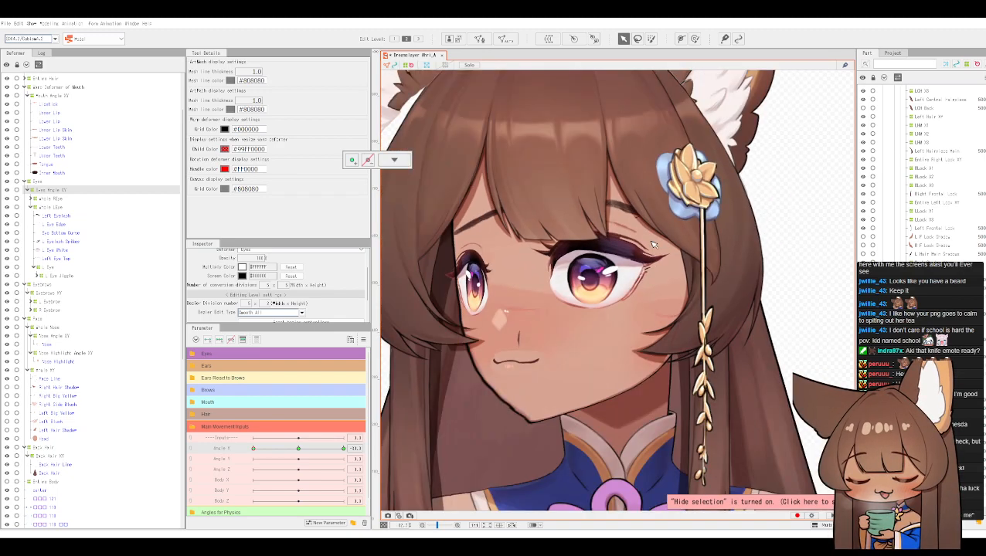
click(648, 240)
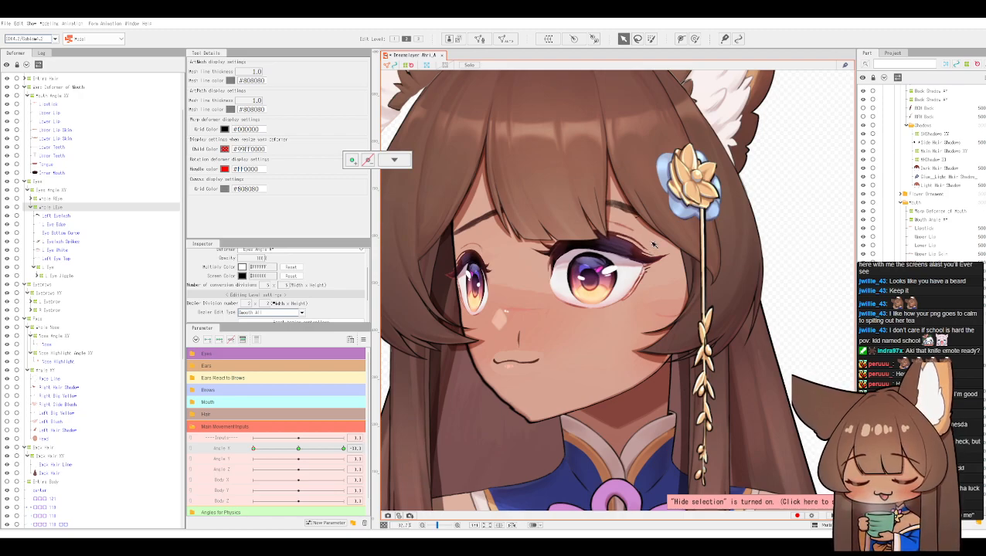
key(ctrl+z)
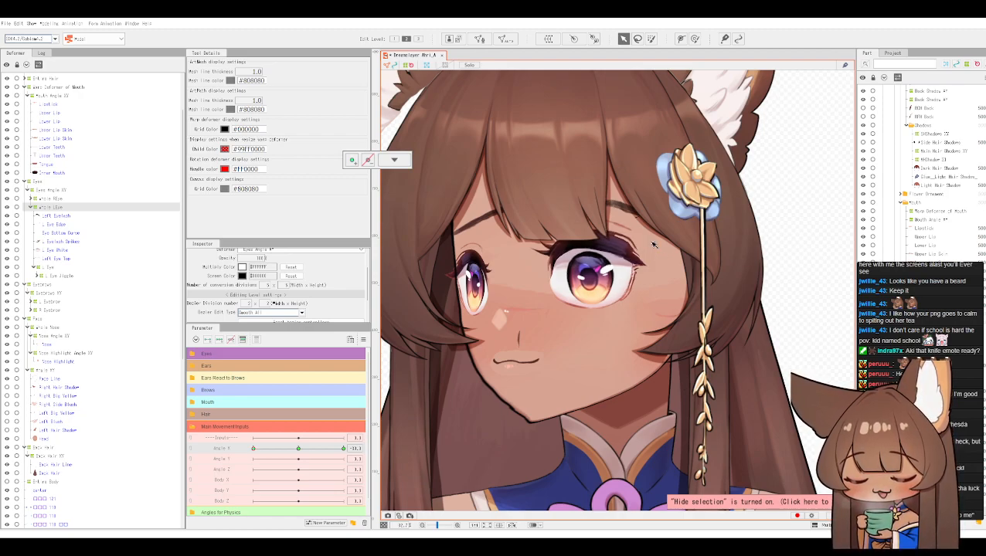
key(ctrl+y)
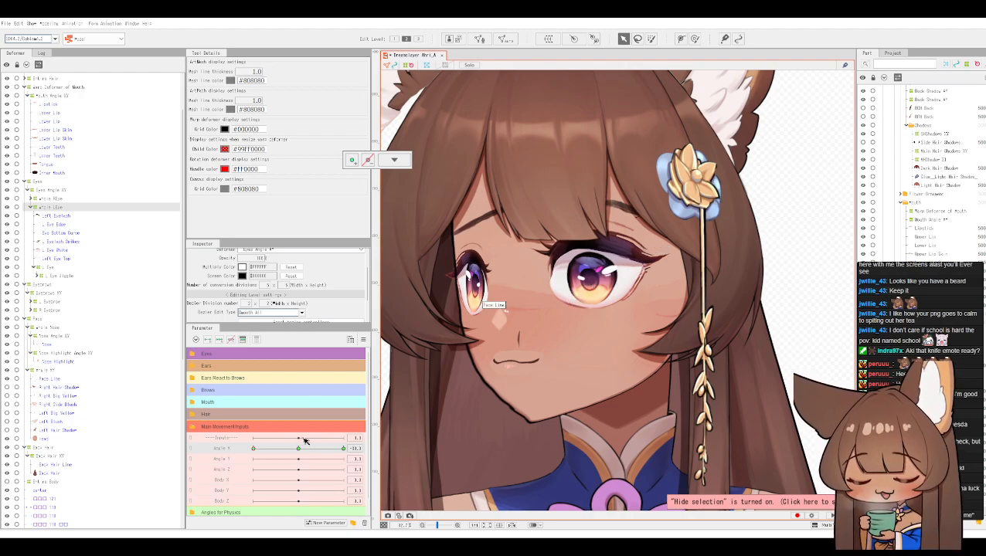
click(603, 298)
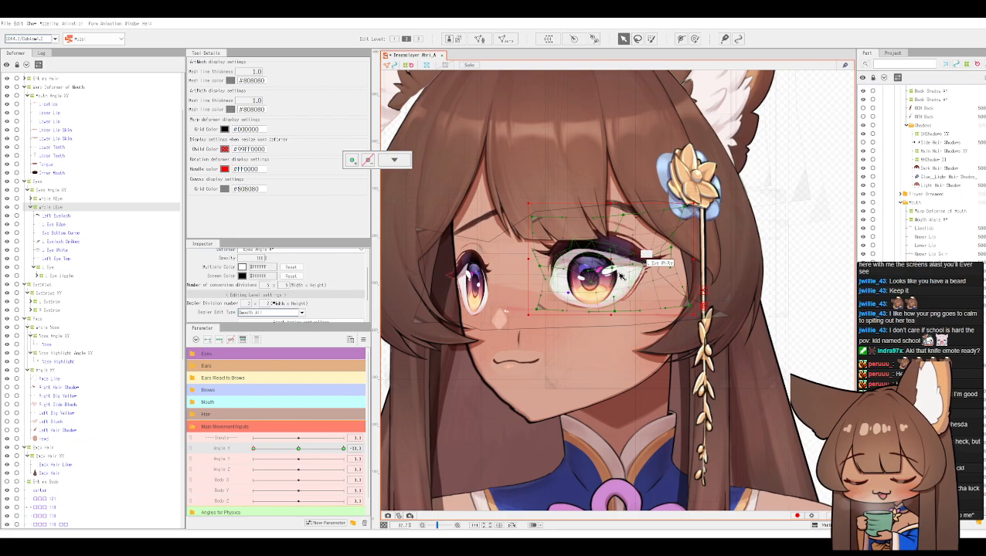
Step: Refine the Whole LEye deformer's points around the near eye, checking the shape by sweeping Angle X and returning to its minimum key
drag(622, 275, 622, 266)
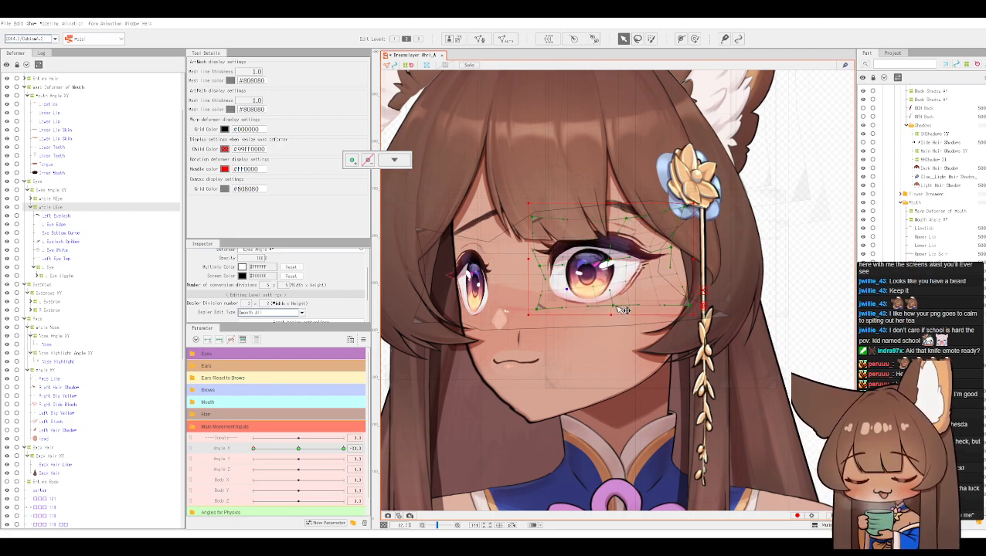
drag(254, 448, 295, 448)
drag(286, 447, 255, 439)
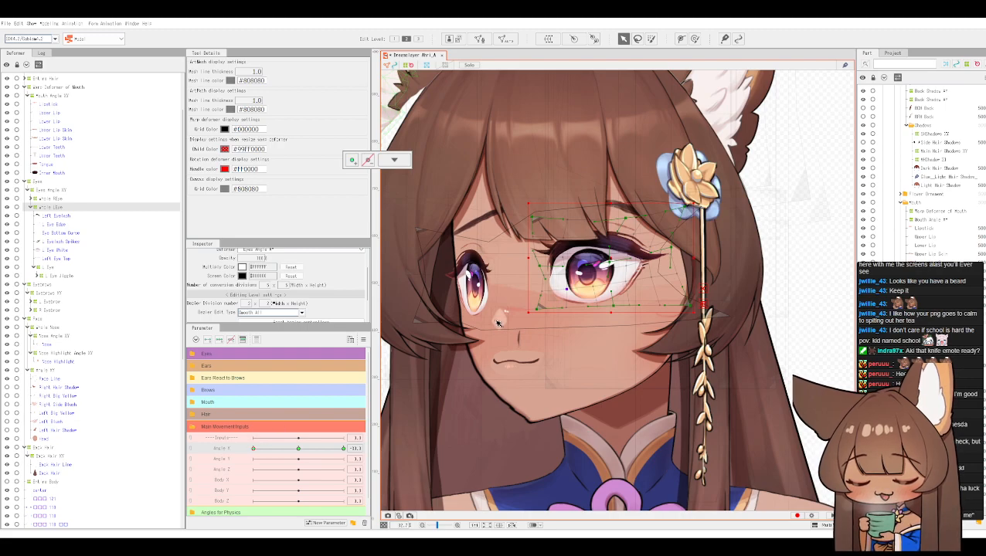
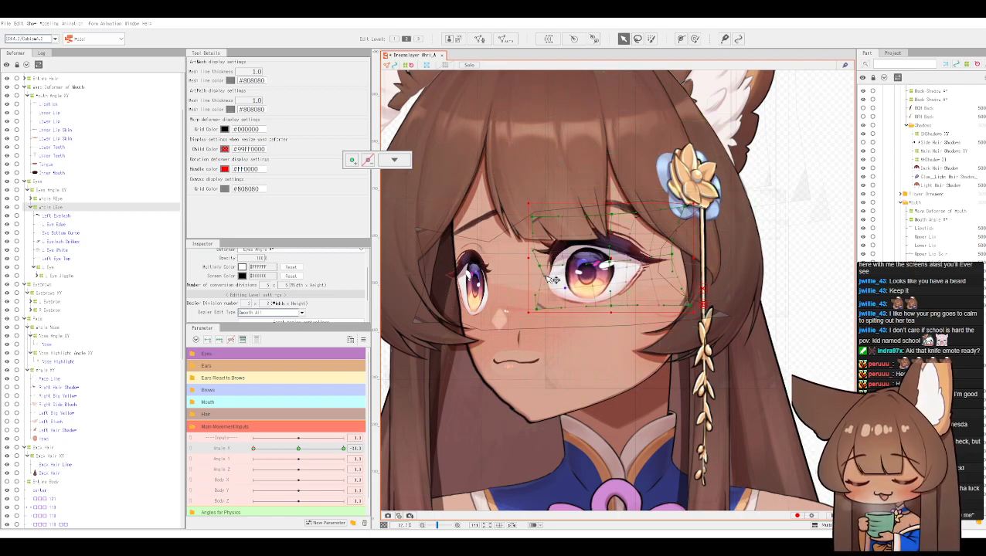
click(296, 450)
drag(296, 452, 249, 415)
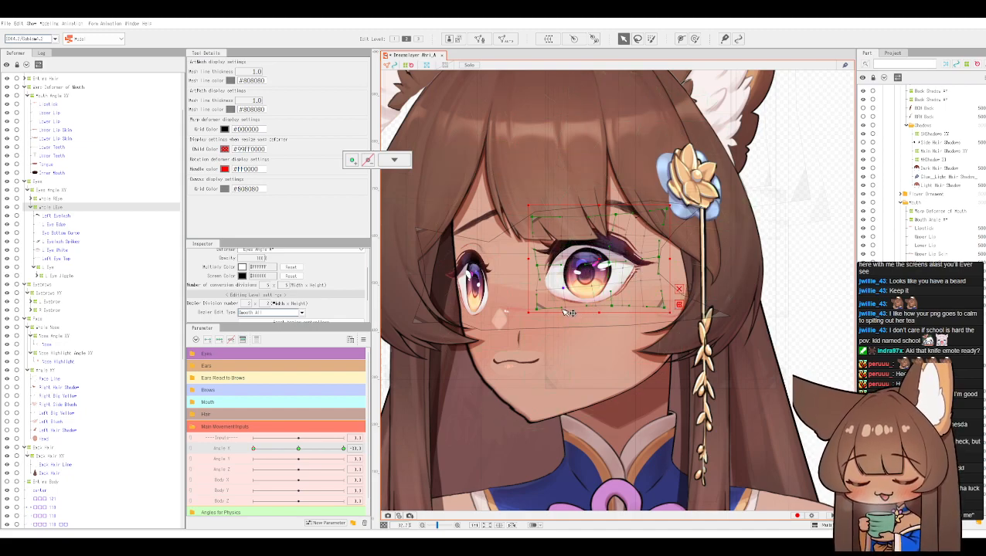
Step: Show Reference Left over the artwork and lower its opacity so the eyes beneath can be seen
scroll(904, 236, up, 8)
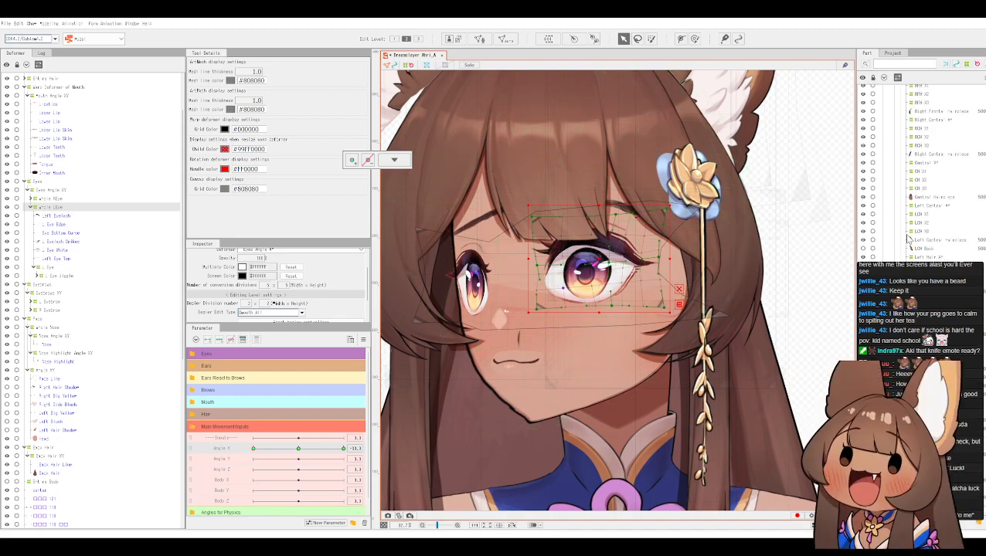
scroll(908, 238, up, 5)
scroll(891, 230, up, 3)
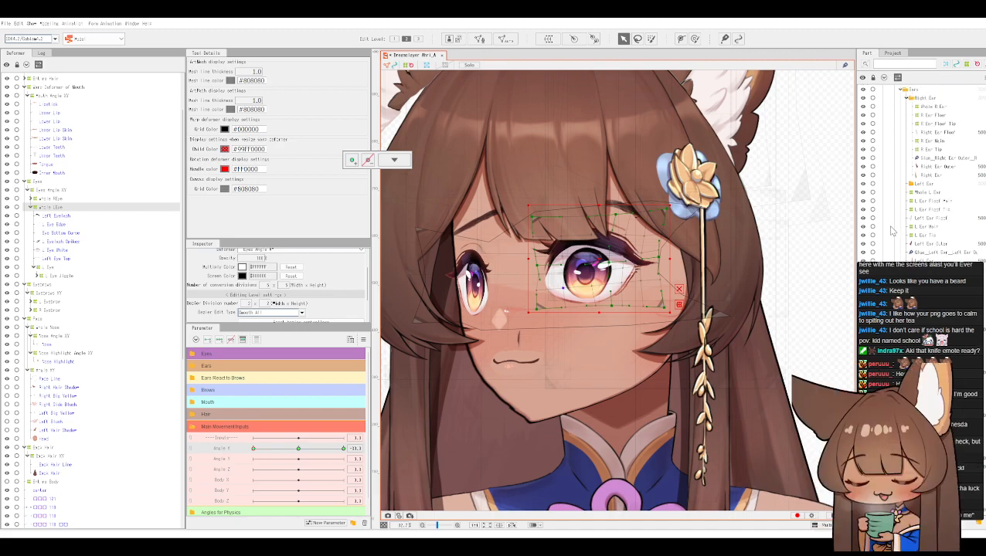
scroll(891, 231, up, 4)
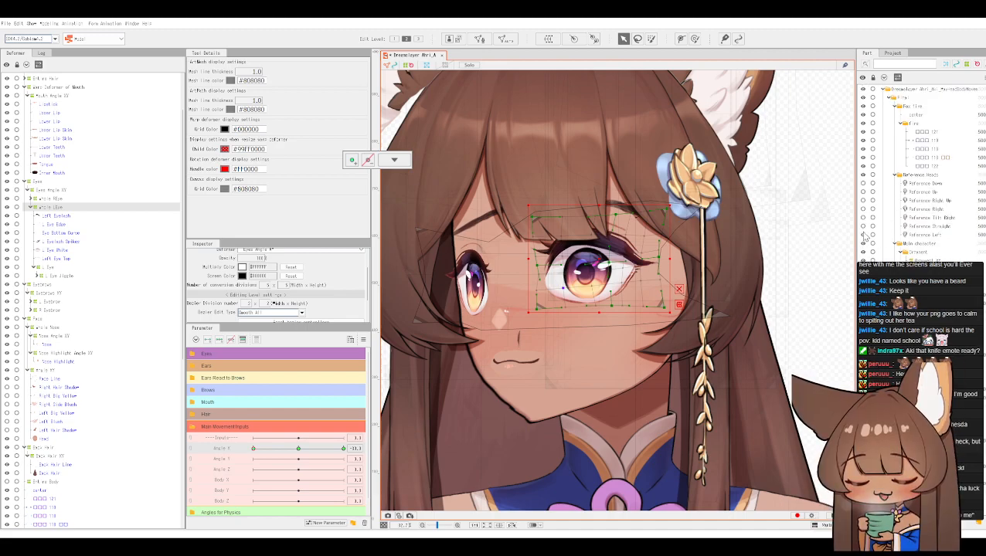
click(864, 236)
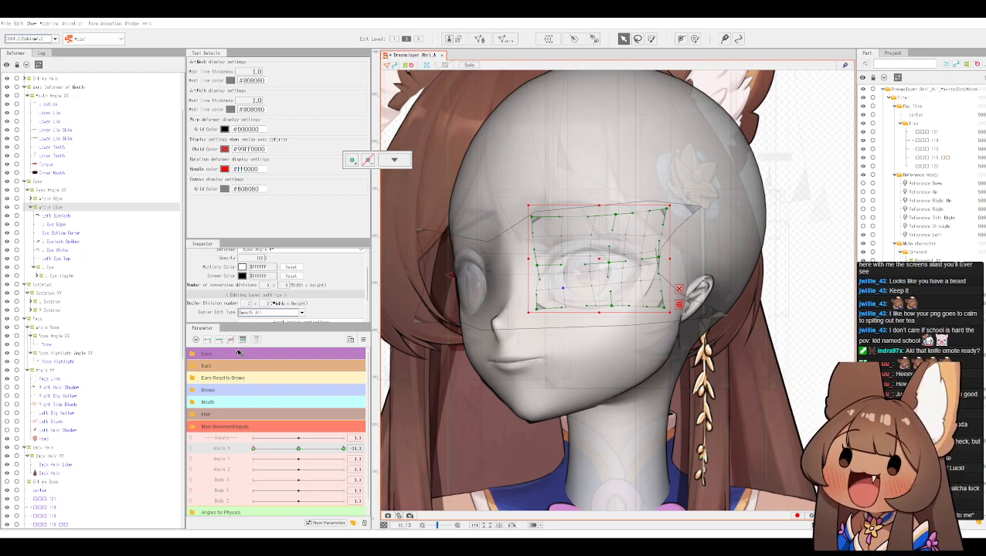
click(920, 233)
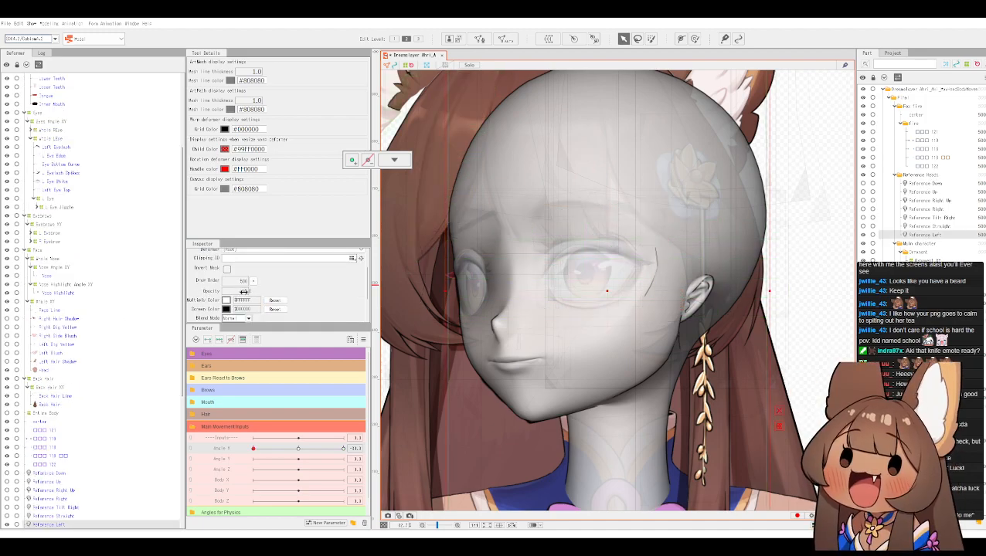
click(246, 292)
key(Return)
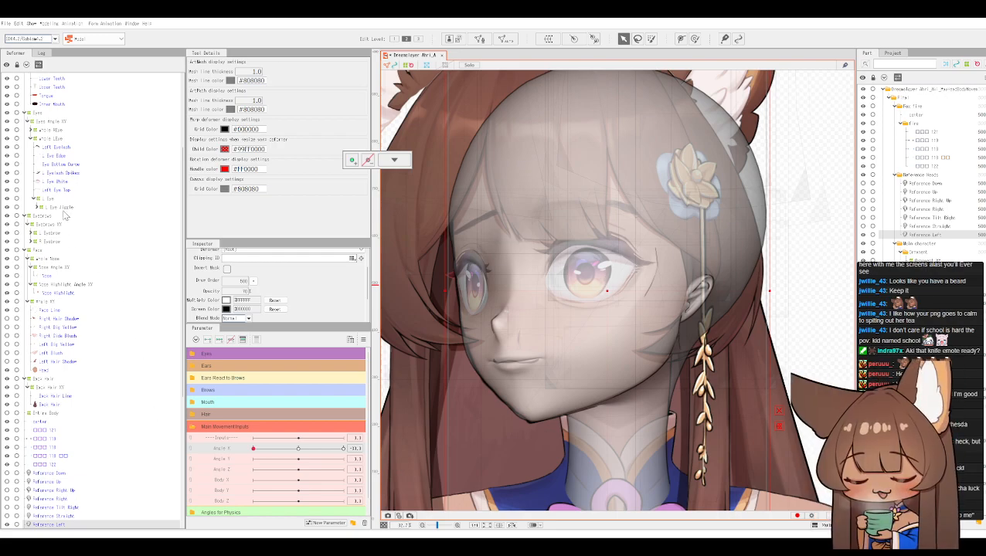
Step: Fit the Whole LEye deformer to the reference by lowering its lower outer corner, pulling the outer middle point outward and adjusting the upper middle point
click(51, 122)
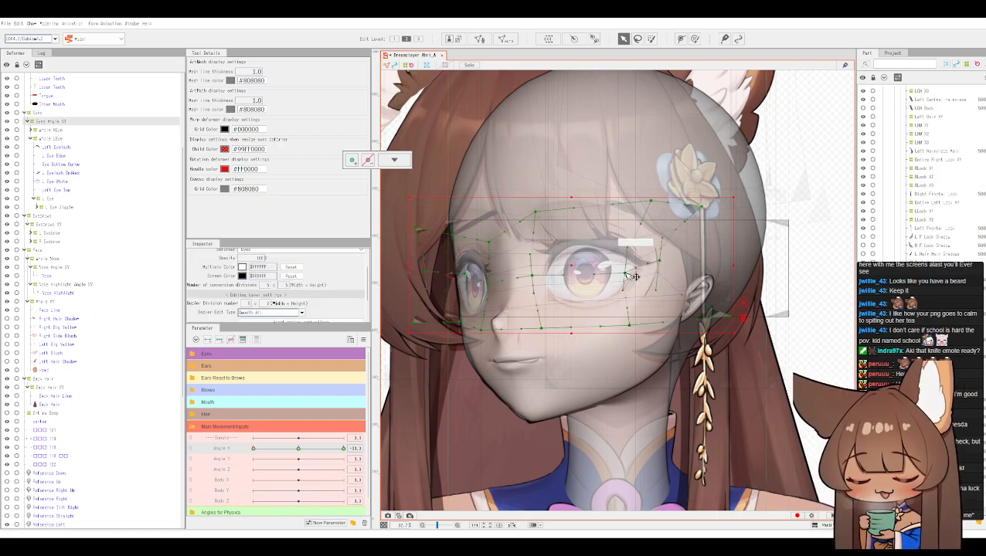
click(47, 129)
click(48, 138)
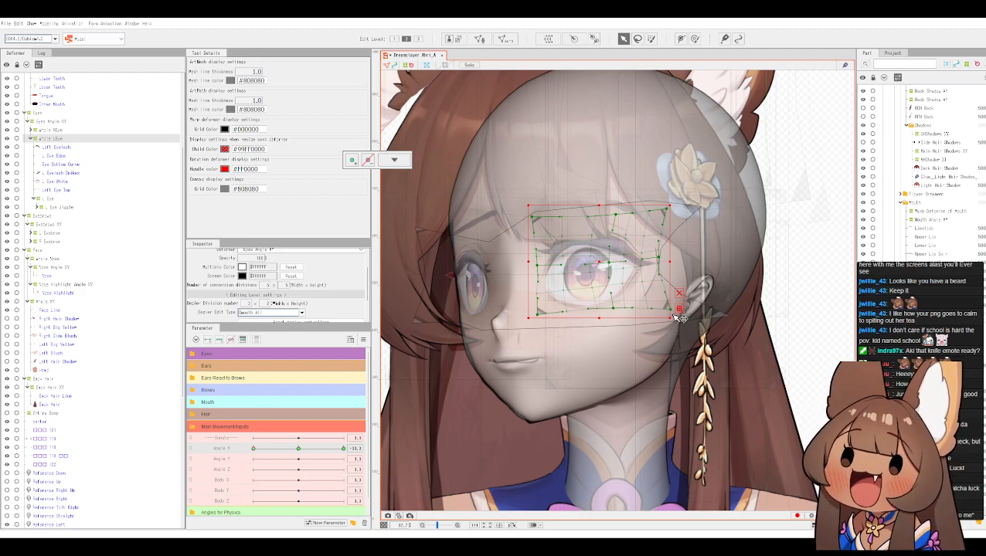
drag(678, 318, 677, 318)
drag(661, 259, 668, 261)
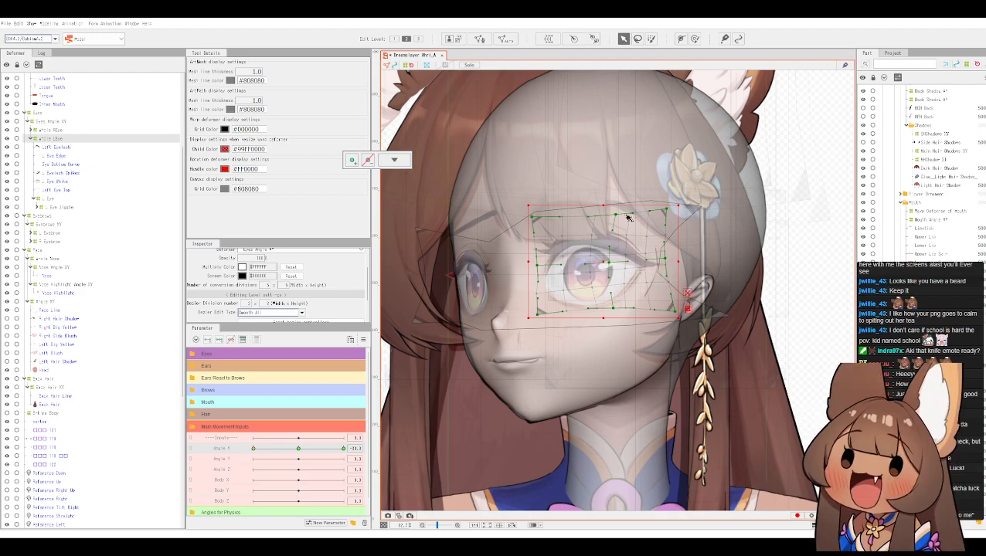
drag(616, 216, 613, 215)
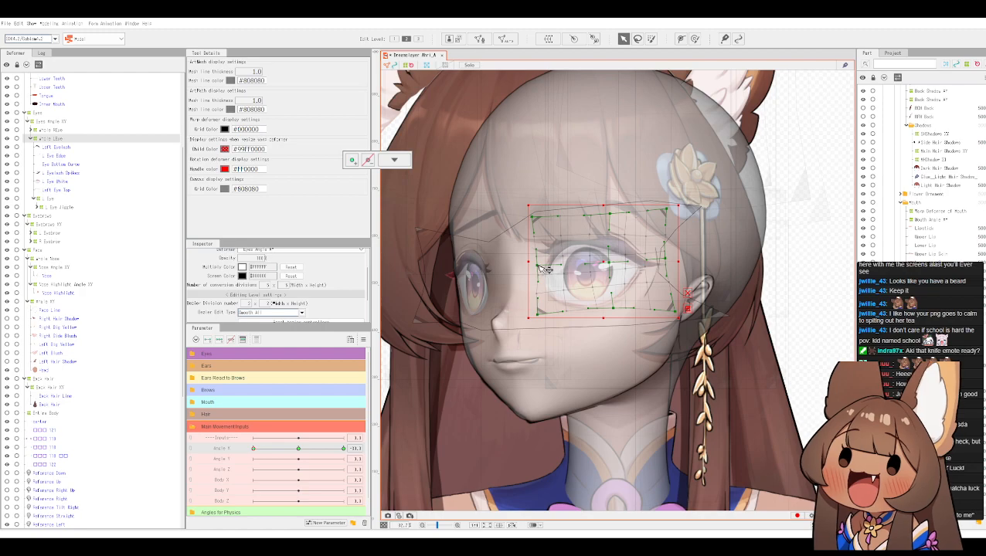
Step: Shift the L Eye deformer slightly toward the nose at the minimum Angle X key
click(50, 201)
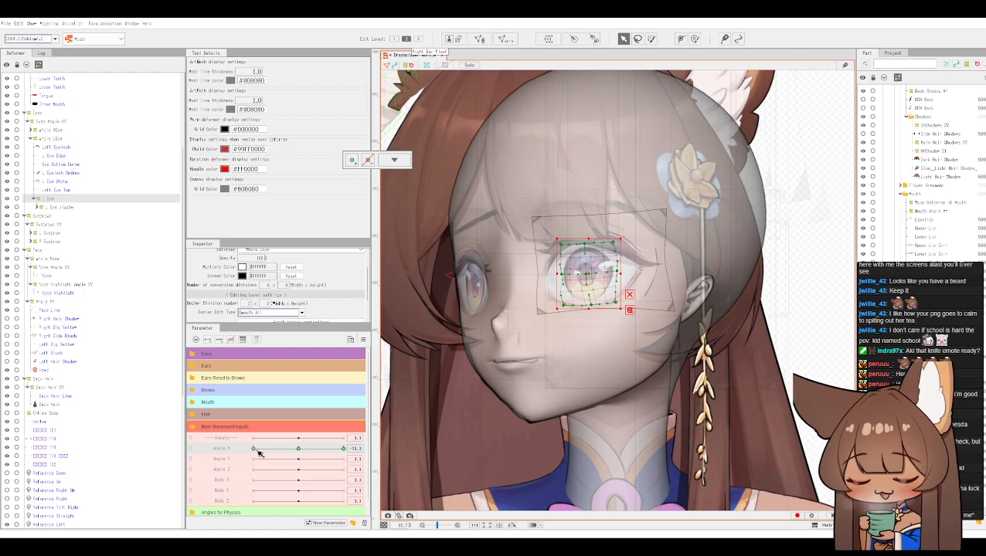
mouse_move(255, 452)
mouse_down()
mouse_move(293, 451)
mouse_move(249, 447)
mouse_up()
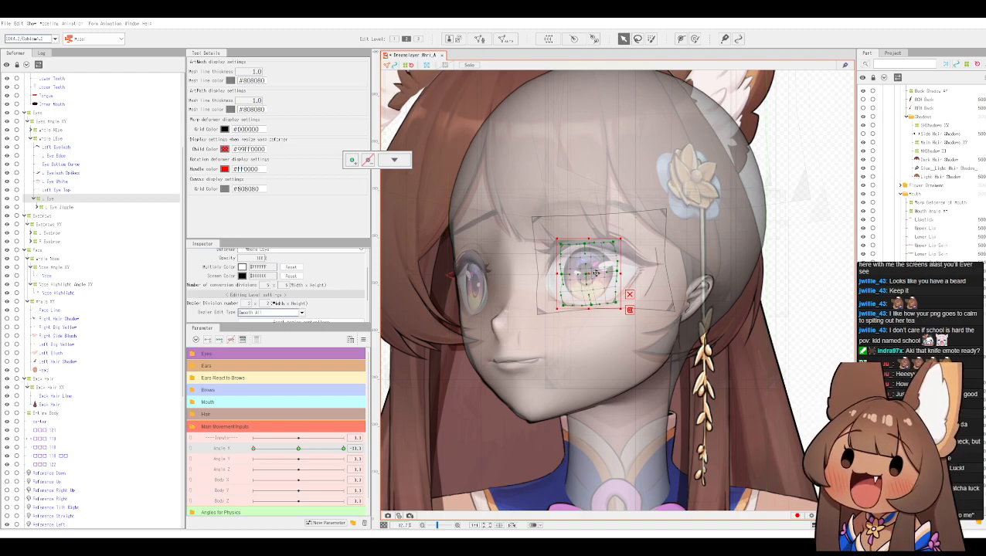
drag(587, 273, 583, 273)
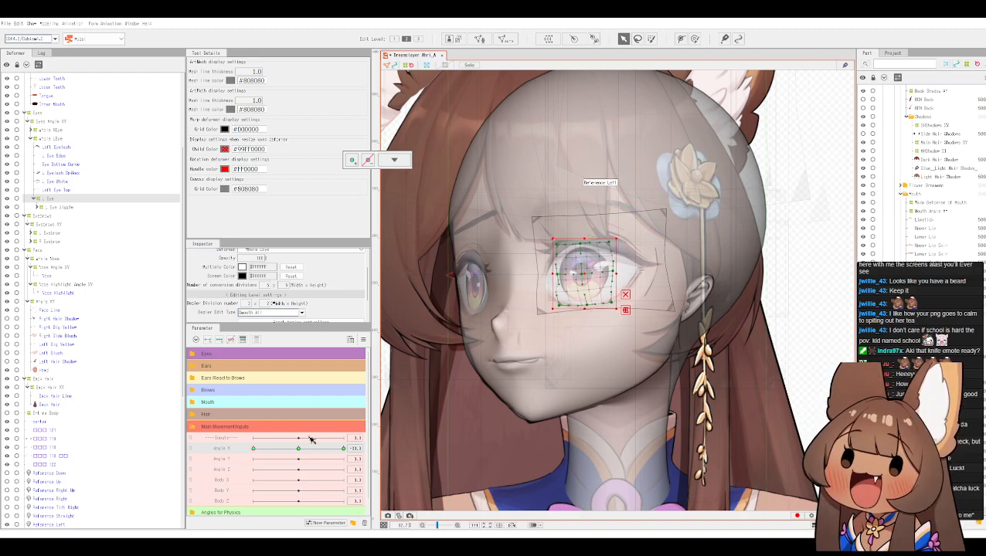
Step: Turn on Hide selection and hide Reference Left to inspect the turned face without overlays
key(ctrl+h)
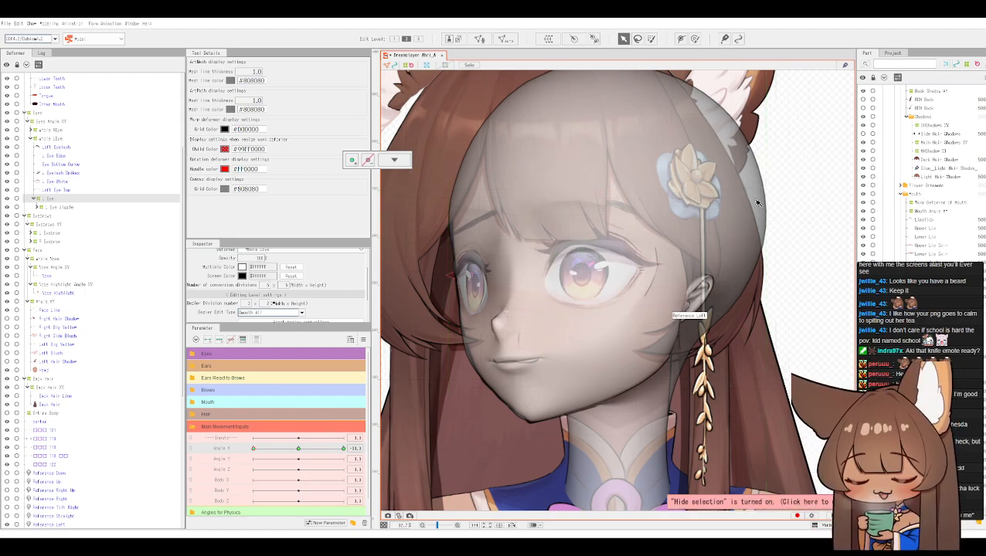
scroll(896, 186, up, 5)
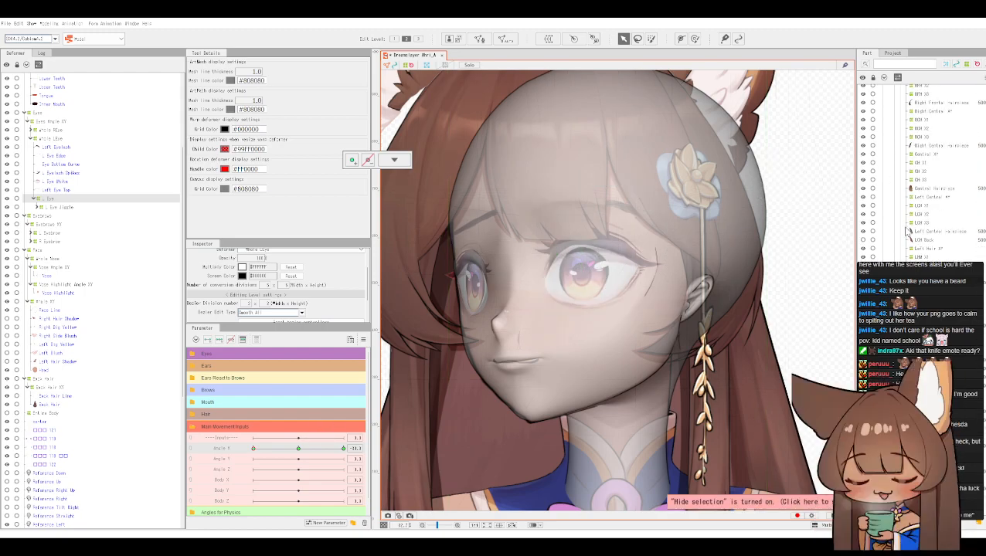
scroll(908, 237, up, 3)
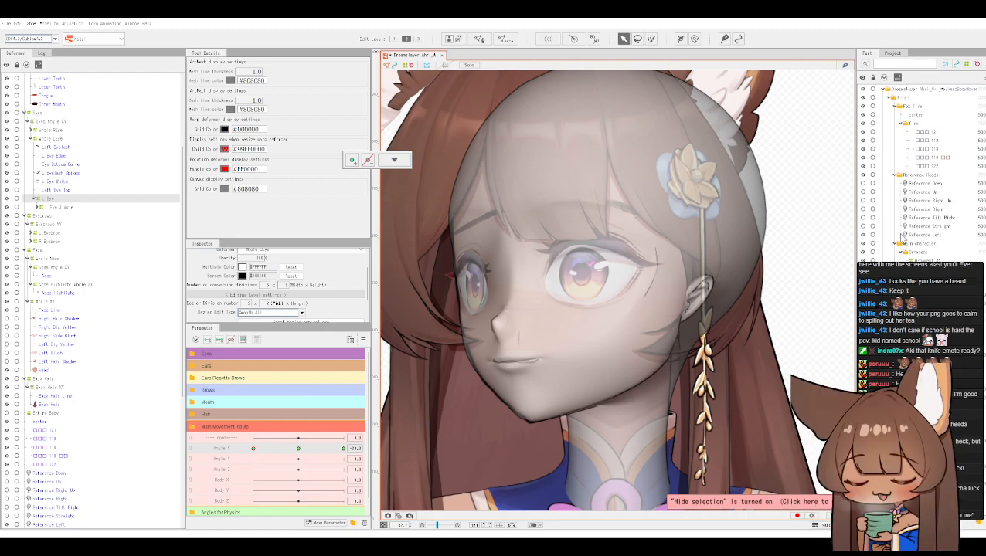
click(865, 236)
scroll(570, 282, down, 1)
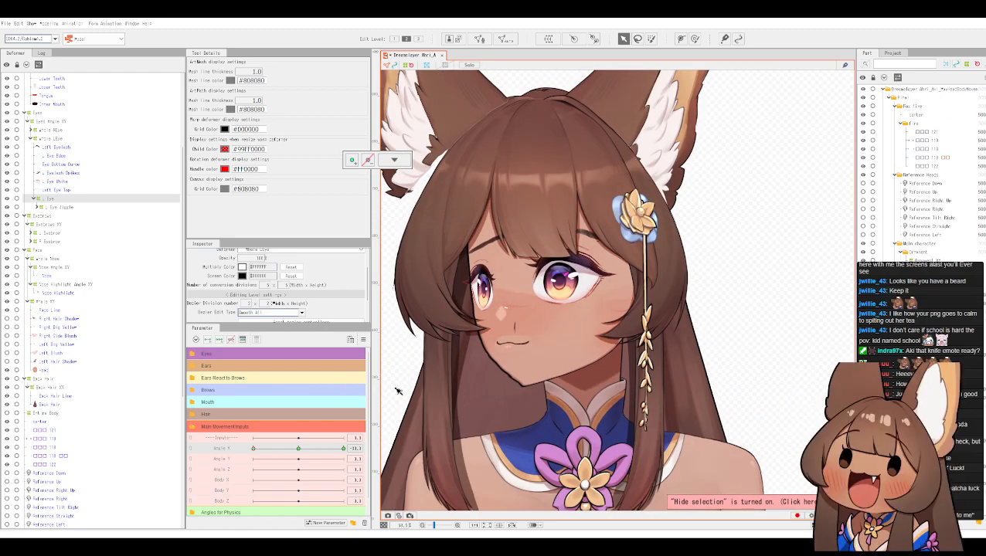
scroll(399, 391, up, 1)
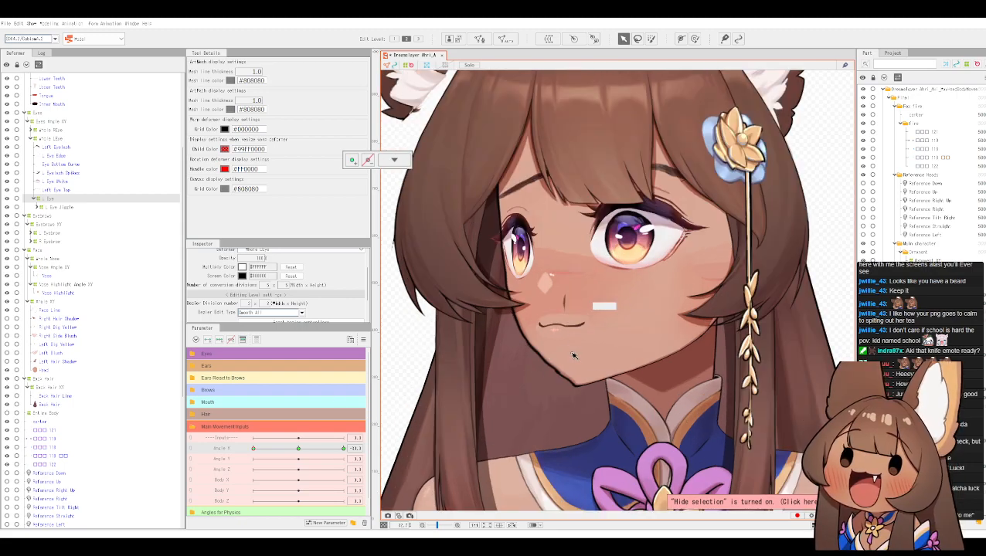
Step: Bring back the selection display and move the Nose Angle XY deformer toward the far cheek, beneath the nose highlight
click(566, 308)
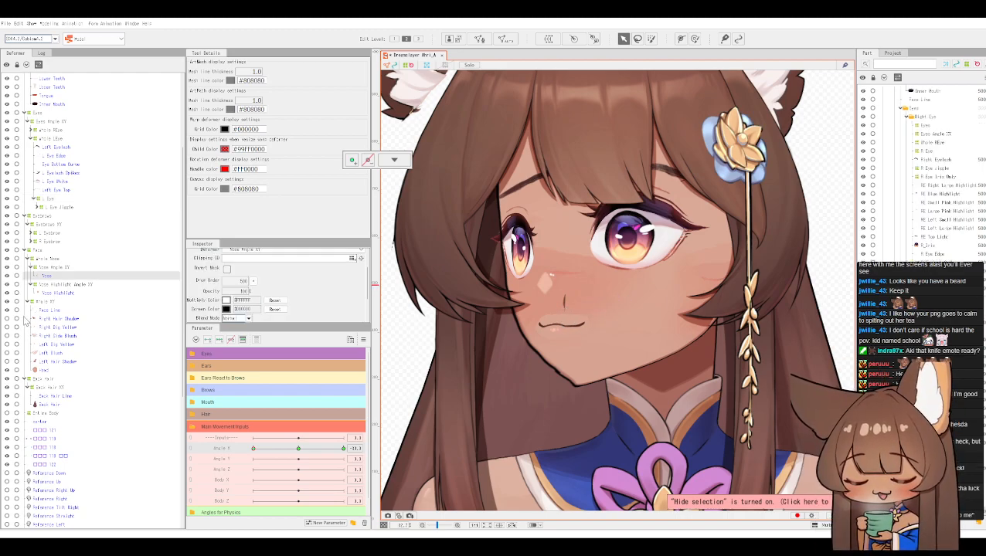
click(62, 267)
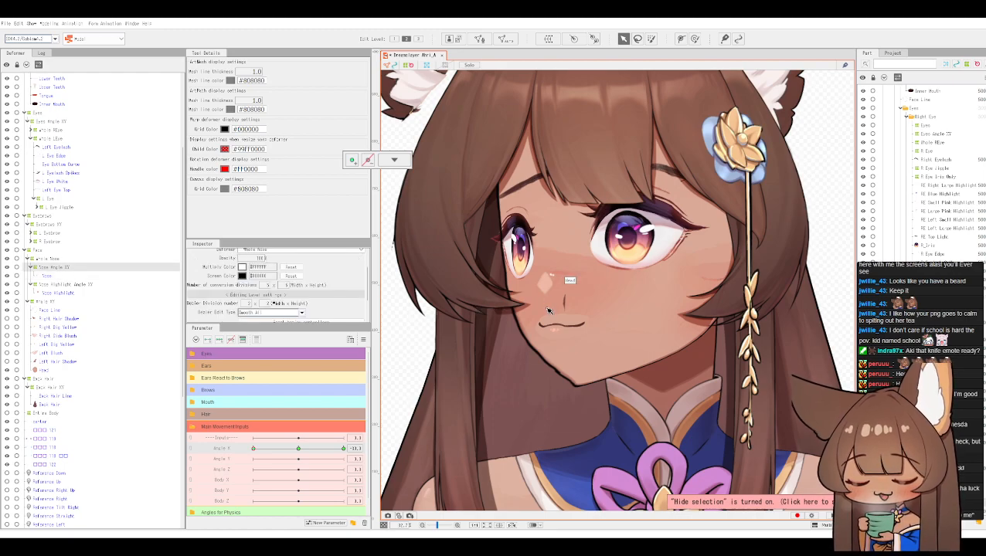
key(ctrl+t)
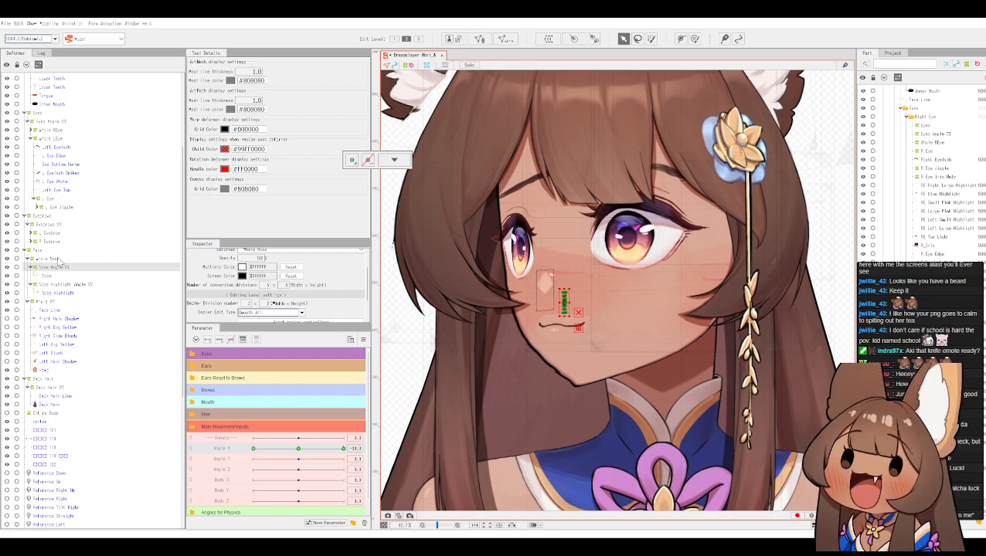
click(58, 260)
click(58, 267)
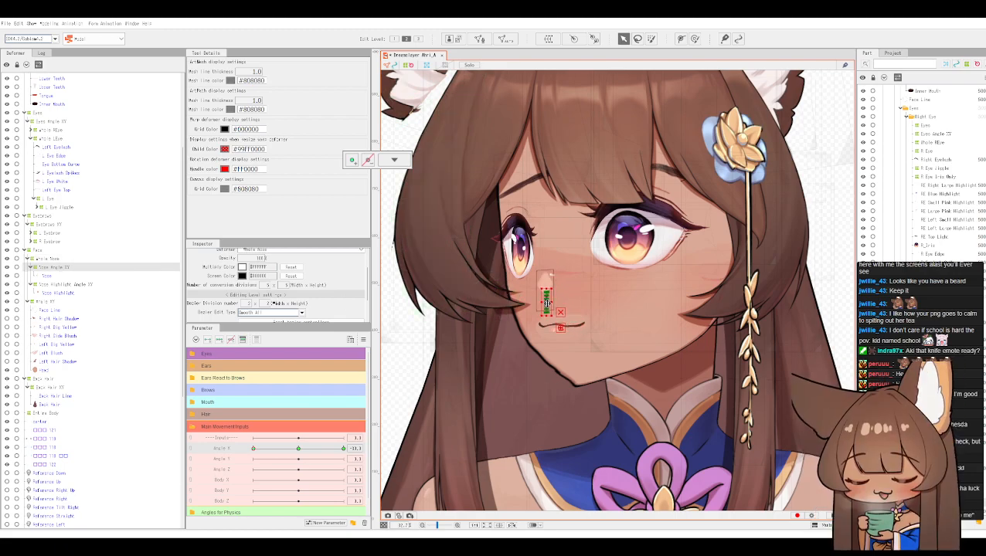
Step: Show Reference Left, raise the Whole Nose deformer to the reference's nose tip and nudge Nose Angle XY slightly down and toward the far cheek
scroll(935, 175, up, 8)
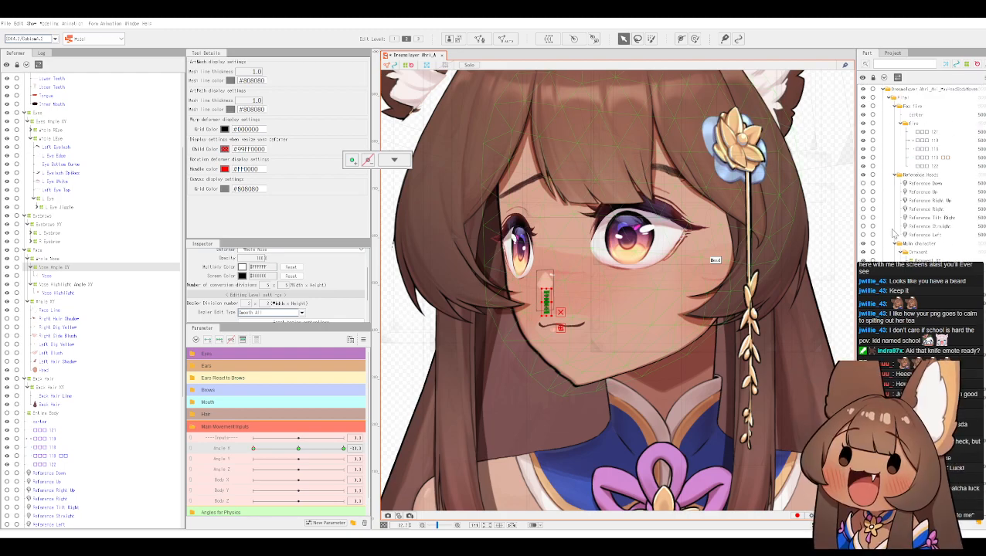
click(863, 235)
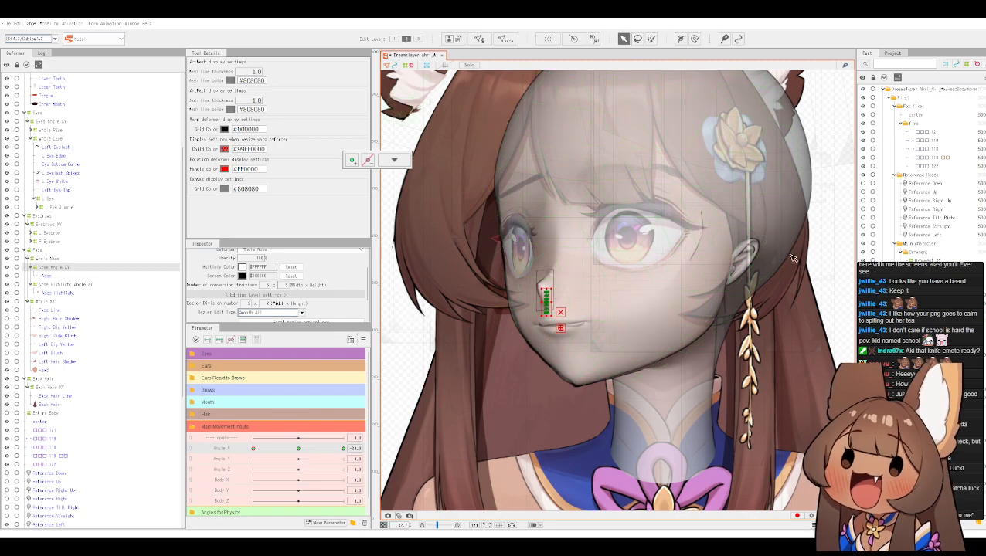
scroll(626, 309, up, 2)
scroll(605, 316, up, 1)
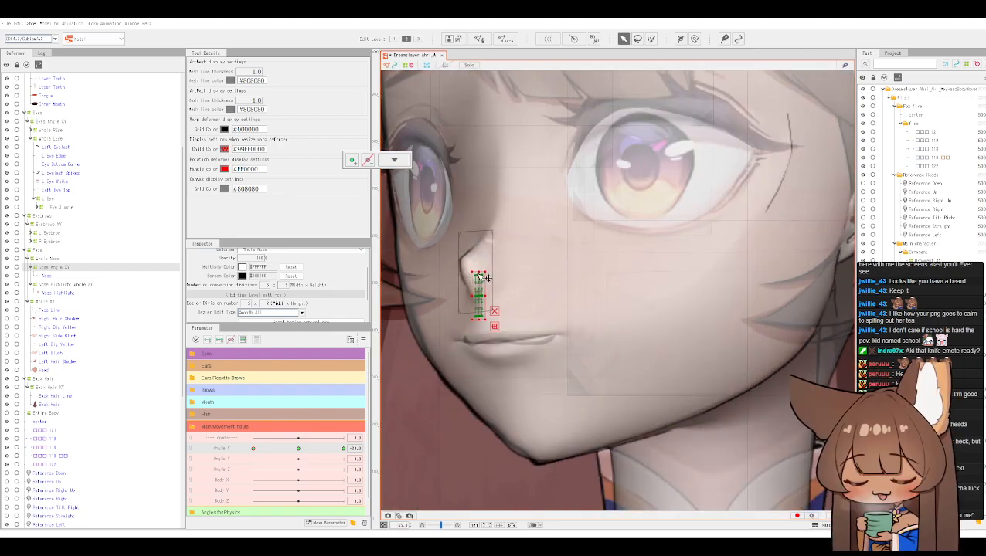
click(40, 261)
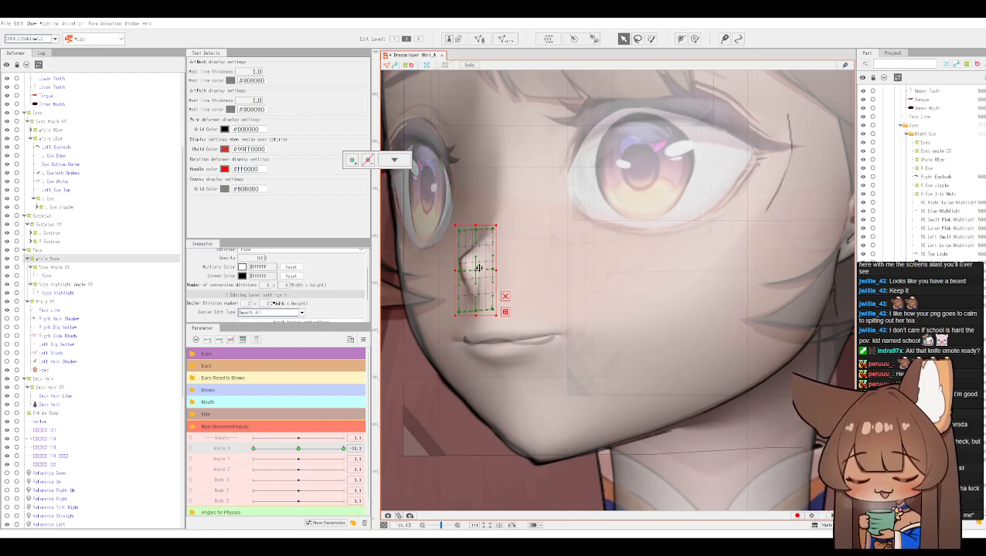
drag(479, 268, 489, 233)
click(64, 268)
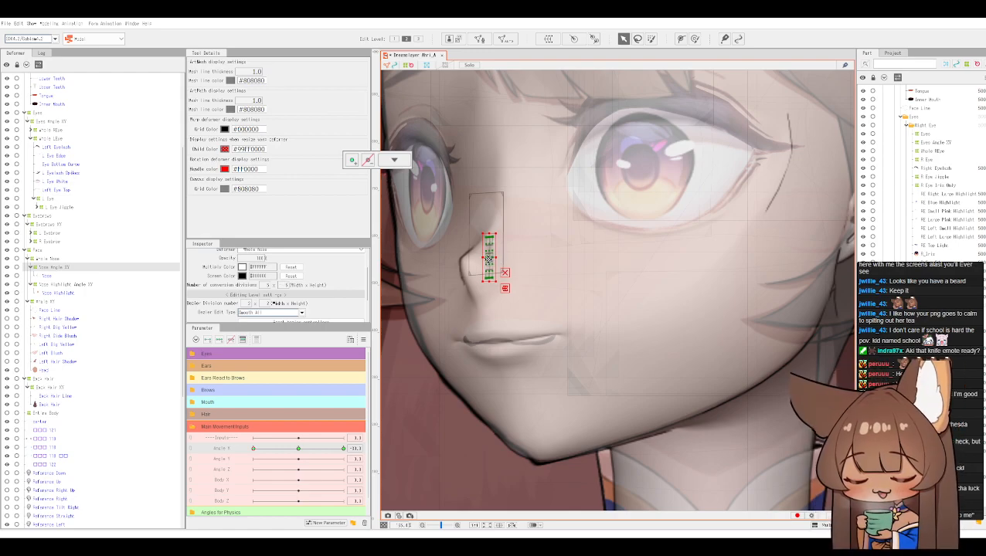
drag(488, 258, 488, 269)
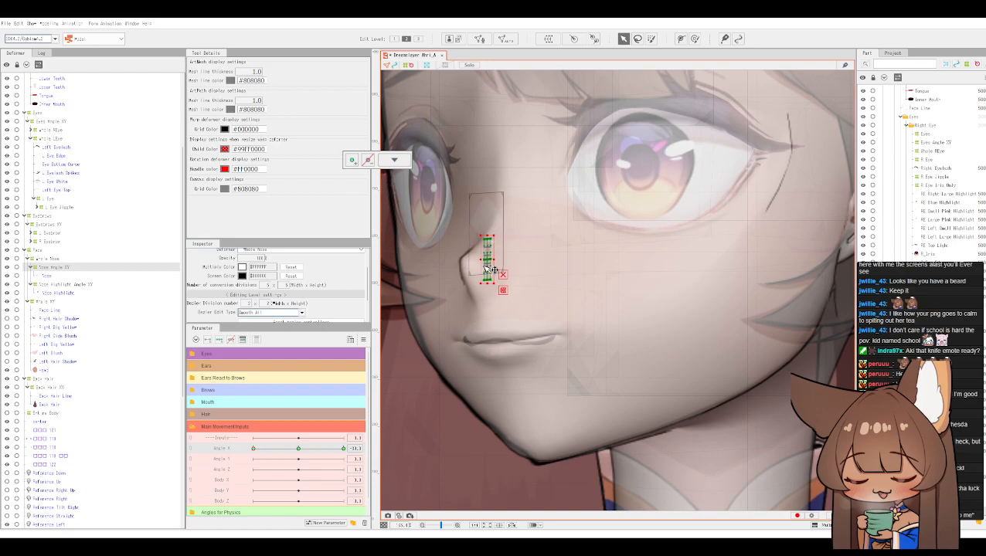
Step: Try pulling the Nose Angle XY deformer's outer middle point toward the reference's nose outline, and undo it
click(81, 285)
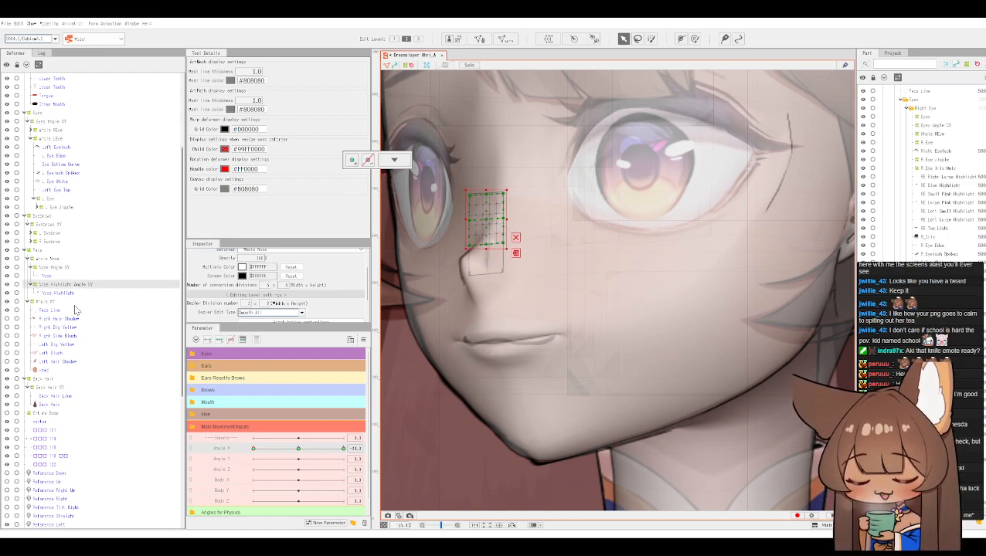
click(56, 266)
scroll(481, 265, up, 3)
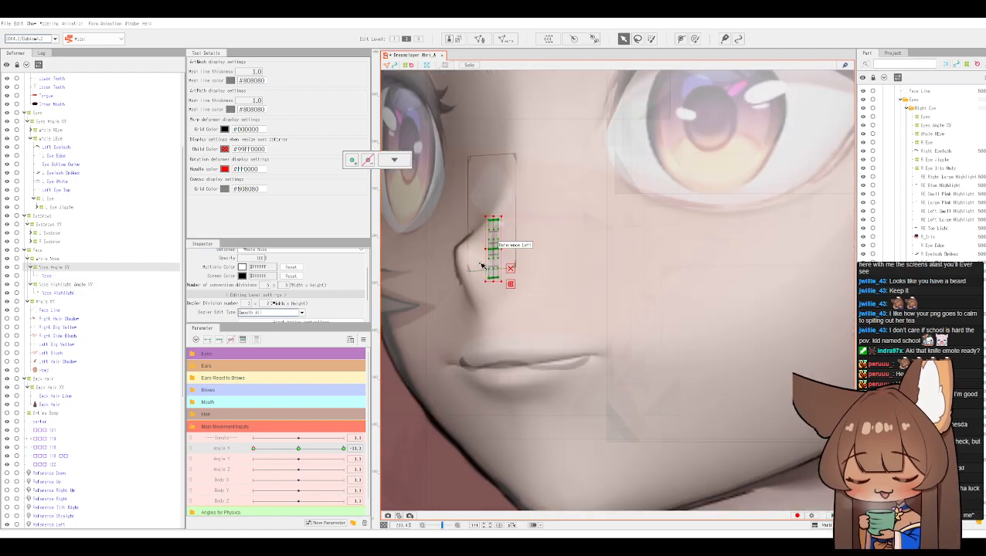
scroll(481, 265, up, 2)
drag(508, 241, 456, 244)
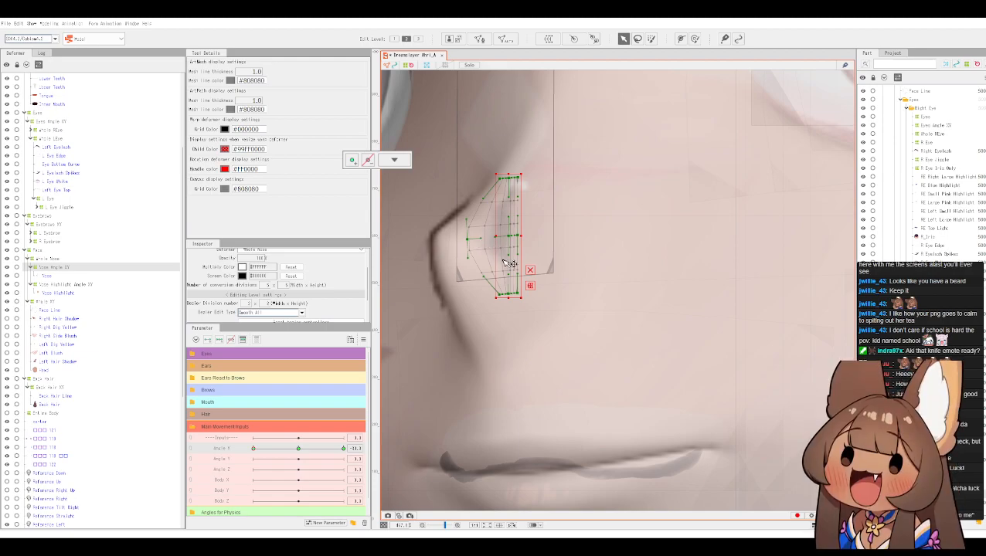
key(Left)
key(Left)
key(ctrl+z)
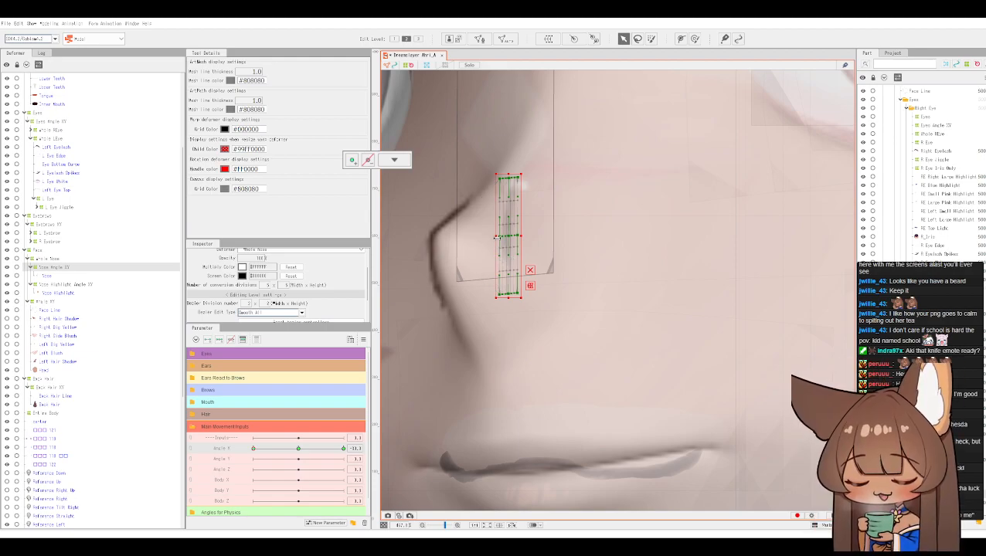
Step: Stretch the Nose Angle XY deformer outward and down over the reference's nose outline, shift its centre point and spread its upper part
drag(495, 238, 408, 239)
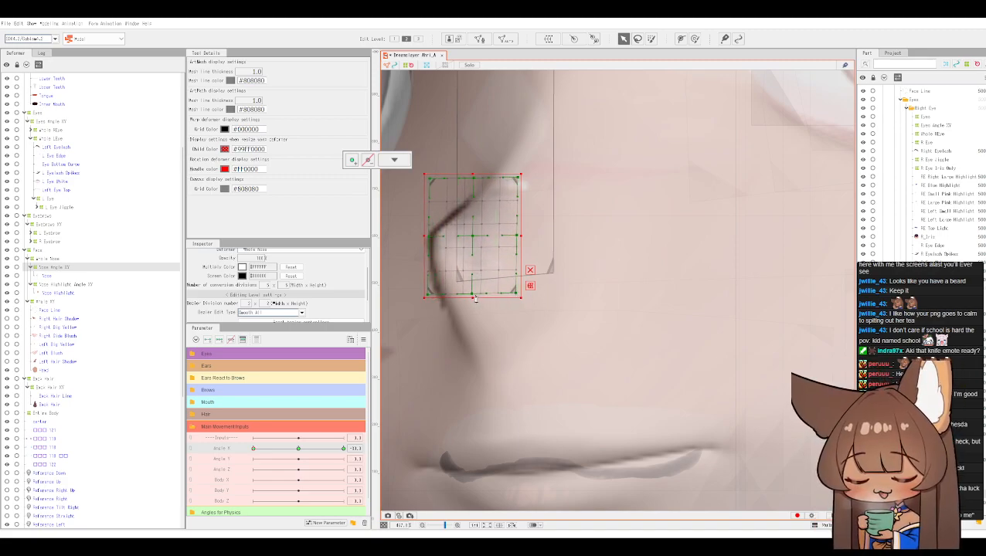
drag(476, 299, 474, 373)
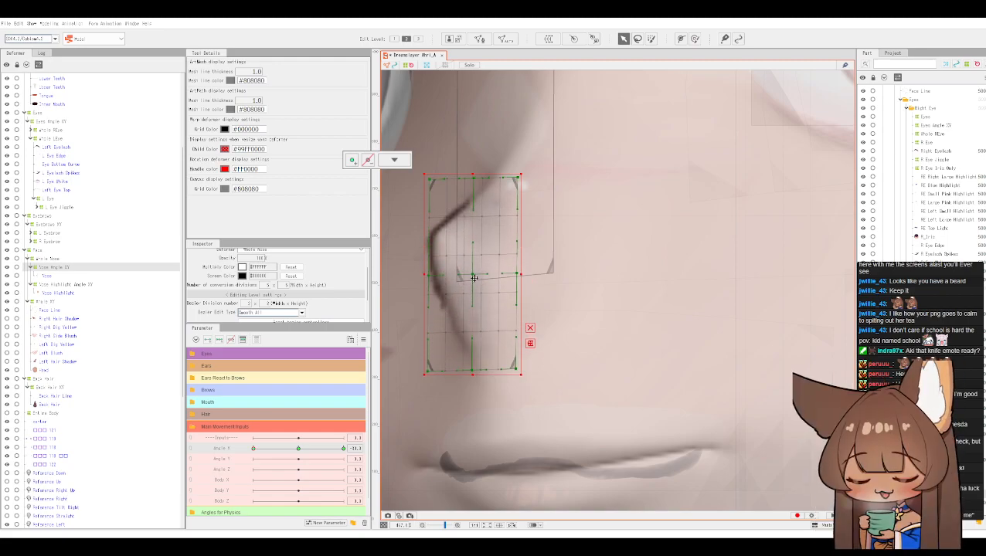
mouse_move(474, 278)
mouse_down()
mouse_move(462, 279)
mouse_move(519, 275)
mouse_move(497, 285)
mouse_move(465, 280)
mouse_up()
drag(507, 184, 486, 171)
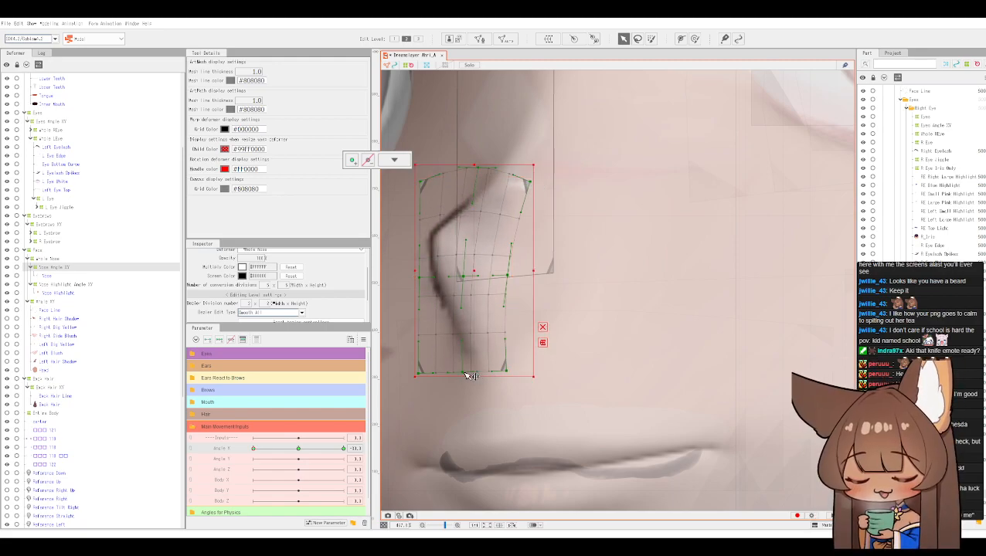
Step: Reshape the Nose Angle XY warp by widening its lower edge toward the cheek and pulling its middle column toward the nose contour
drag(463, 373, 535, 370)
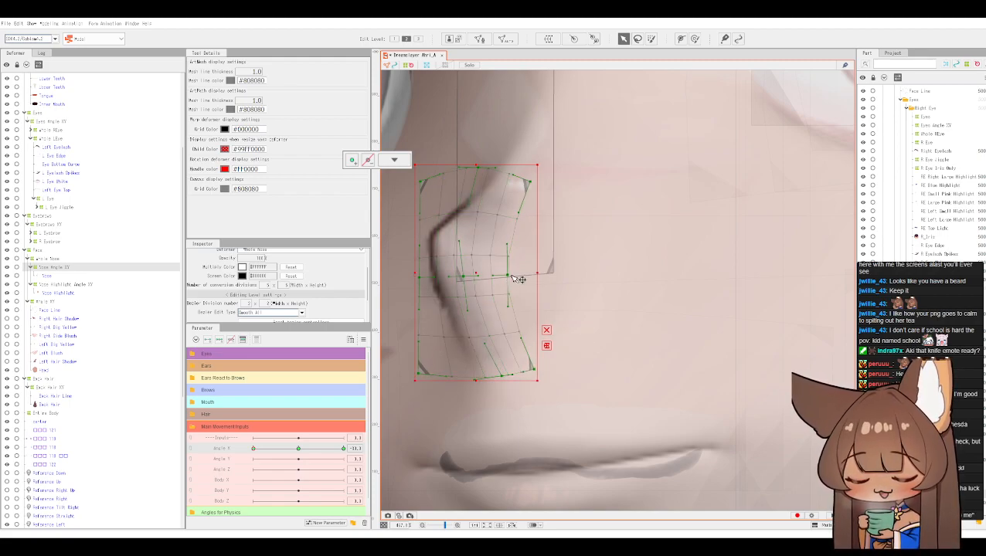
drag(509, 277, 460, 275)
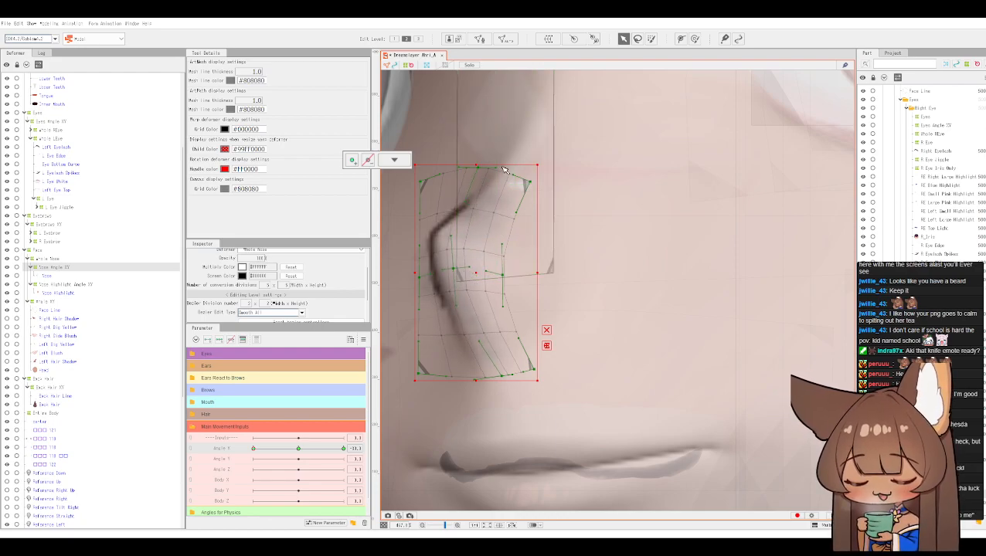
scroll(508, 167, down, 3)
drag(572, 154, 603, 237)
scroll(630, 230, down, 1)
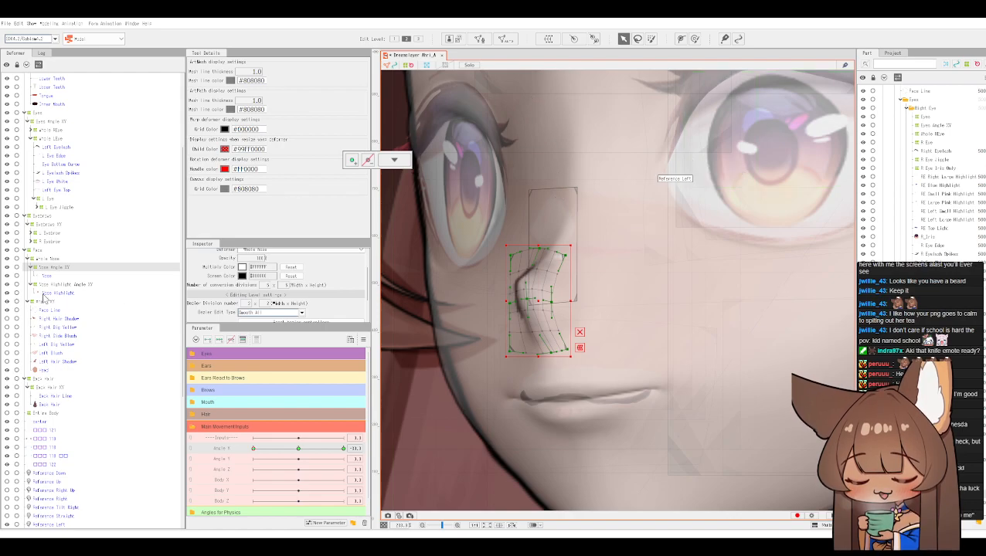
Step: Set the opacity of the Reference Left image to 40%
scroll(448, 255, down, 1)
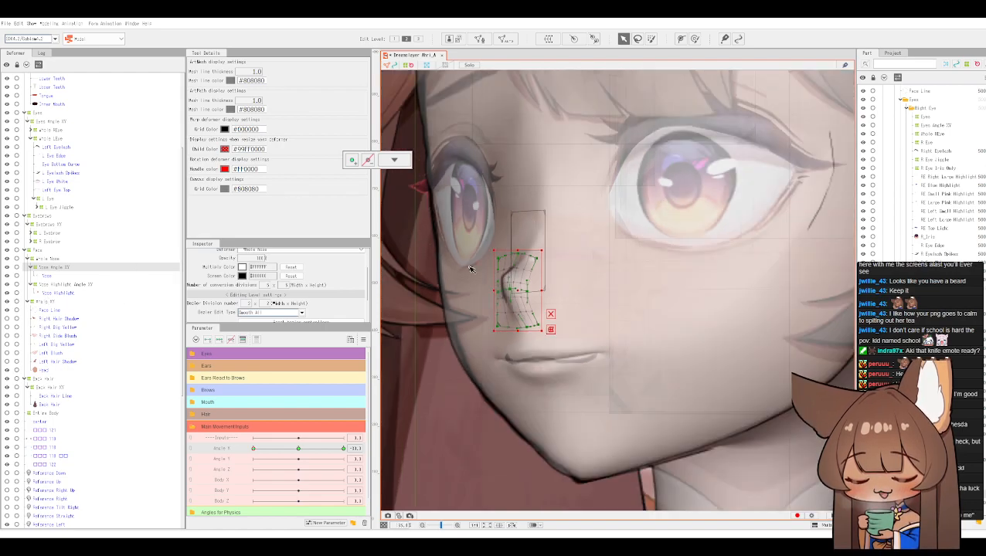
scroll(259, 313, down, 2)
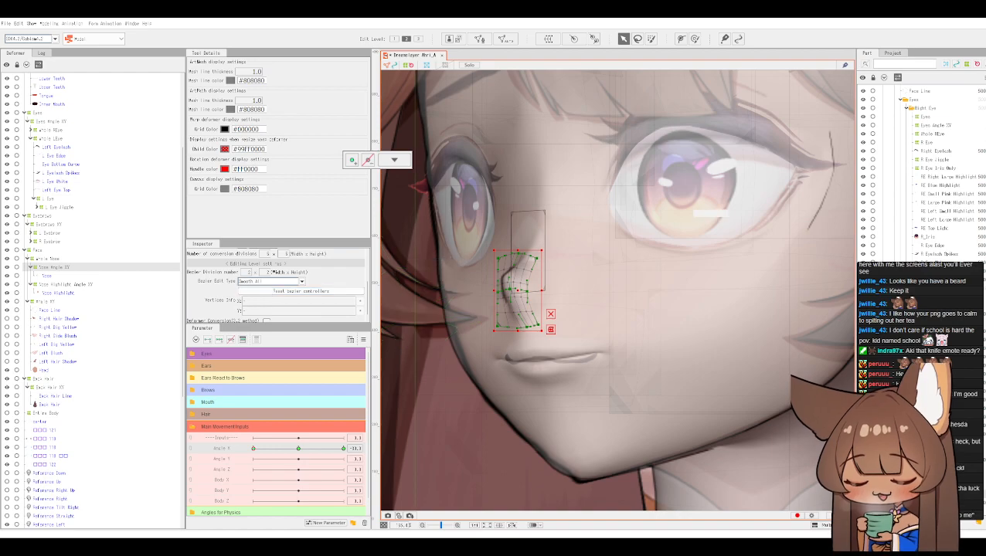
scroll(920, 174, up, 10)
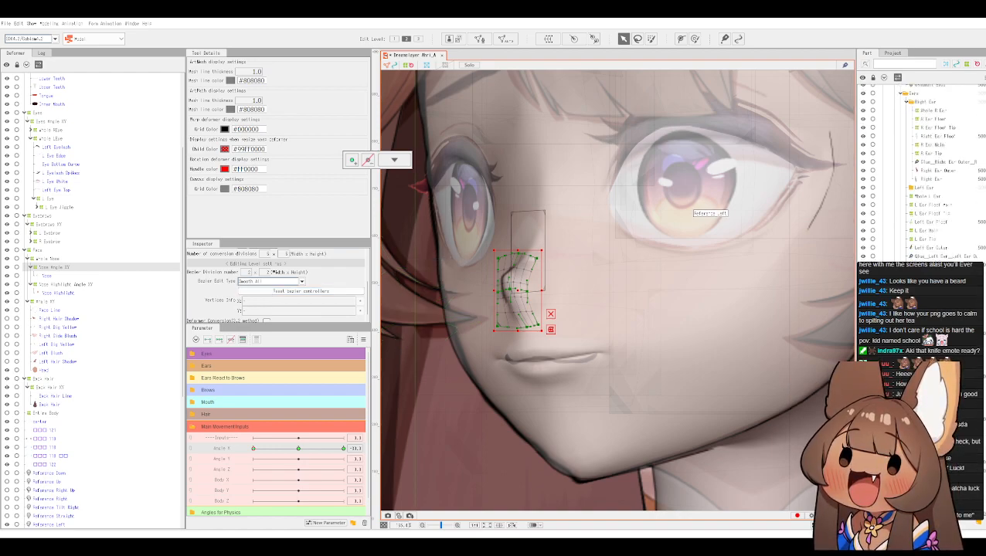
click(926, 236)
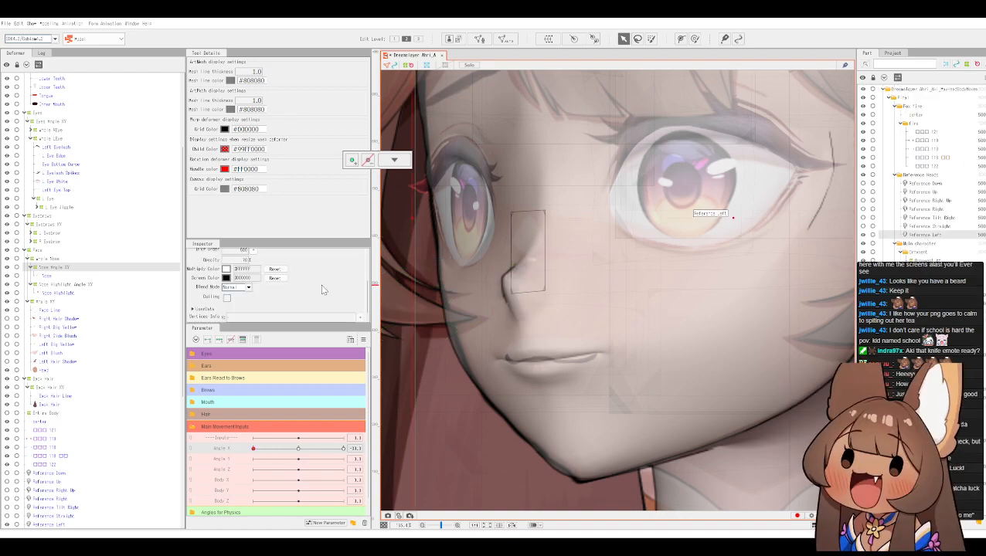
click(243, 259)
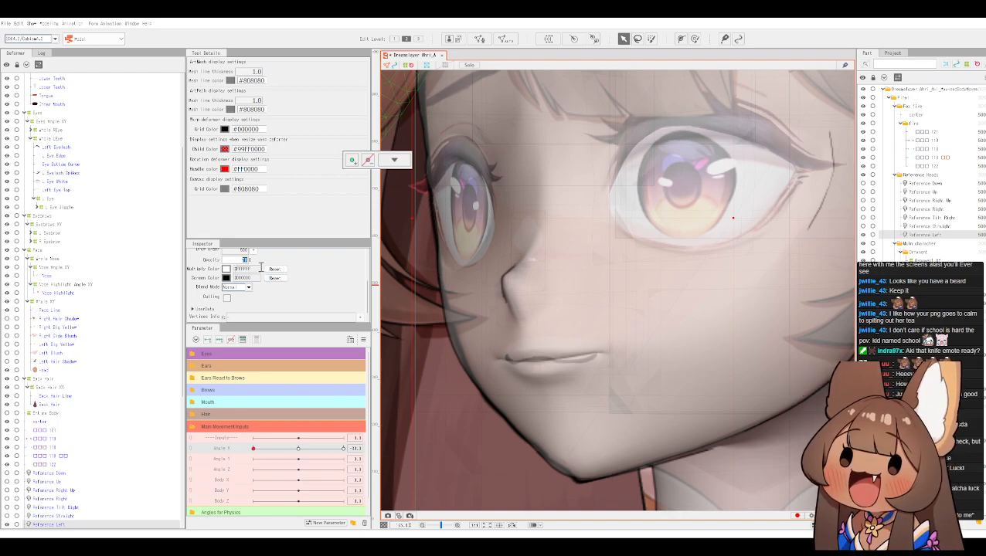
text(40)
key(Return)
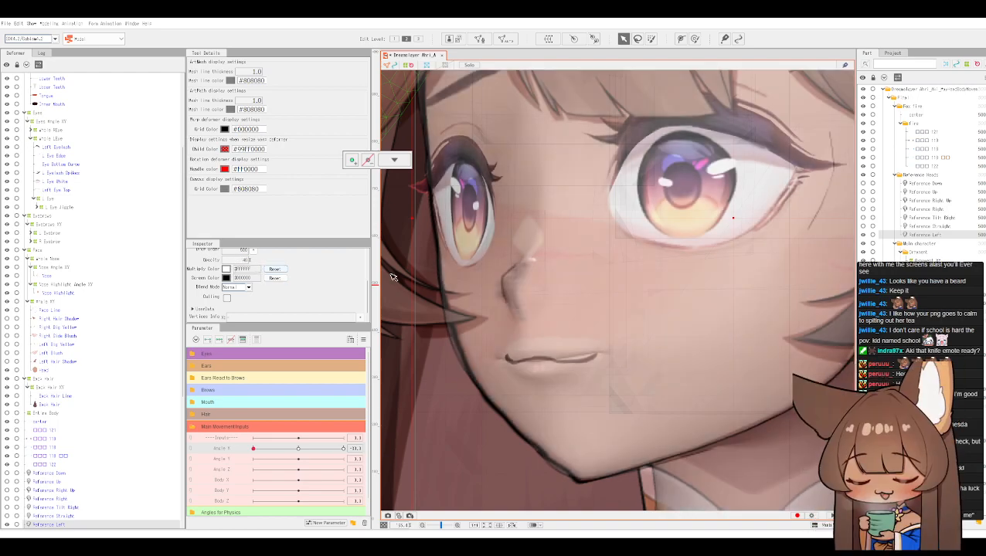
Step: Shift the Nose Highlight Angle XY warp slightly and slant its central column along the reference nose bridge
scroll(552, 274, up, 2)
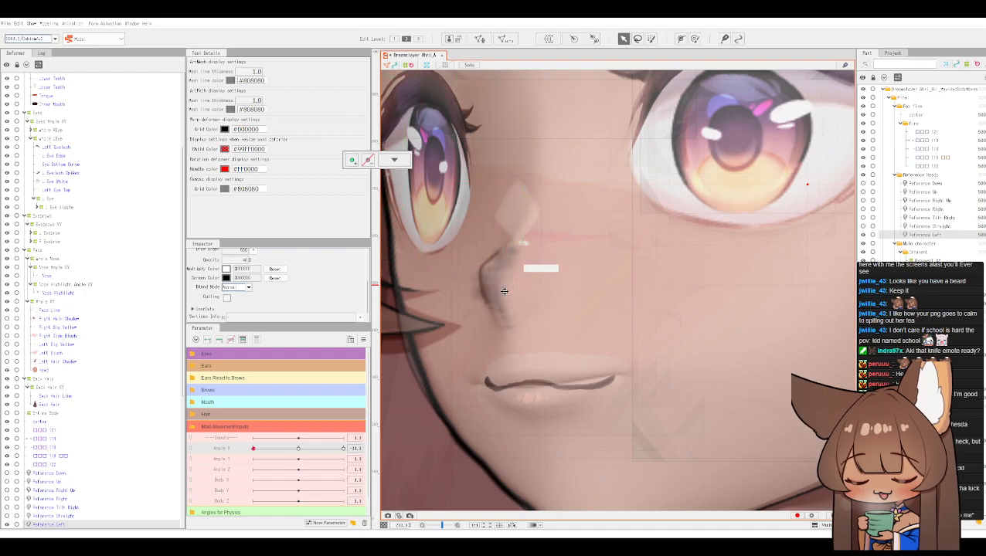
click(46, 268)
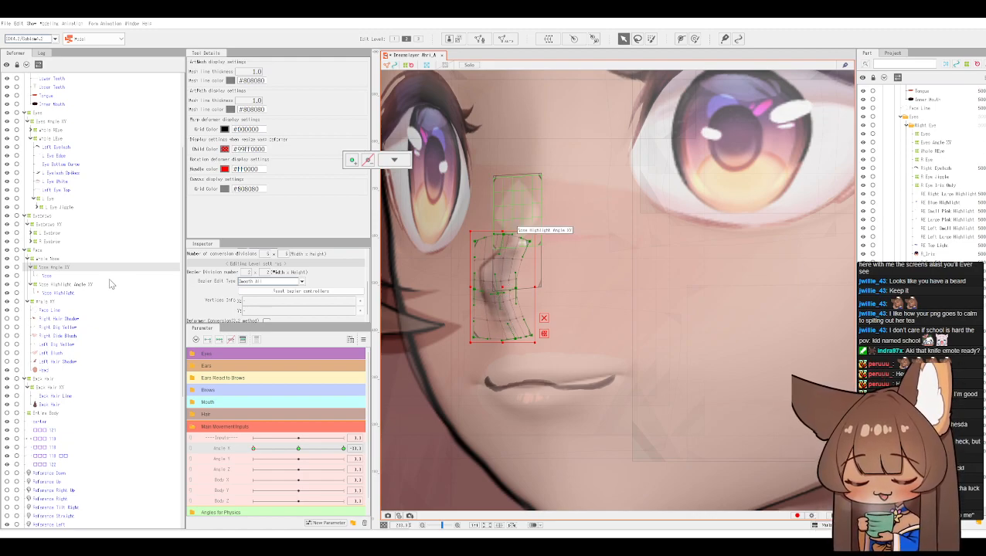
click(70, 284)
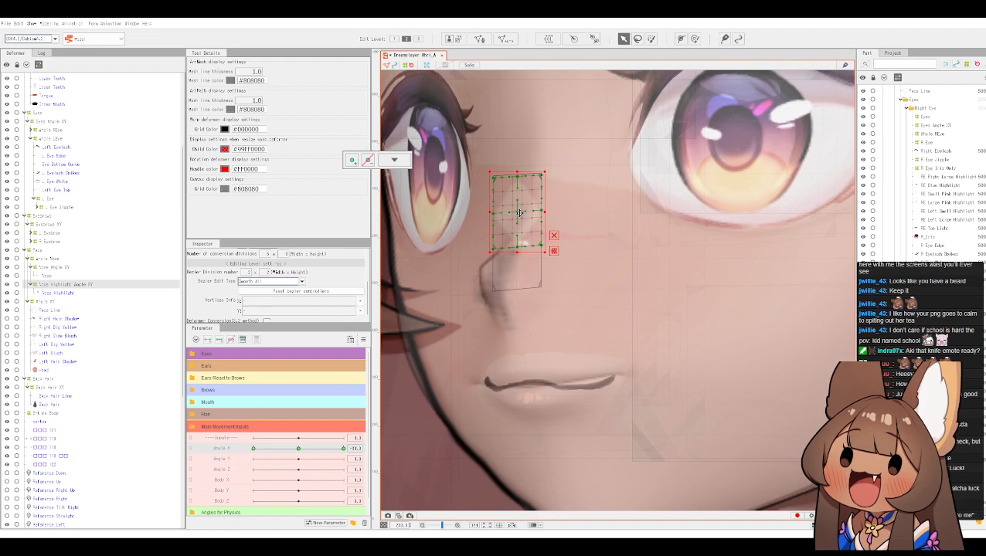
drag(520, 212, 523, 214)
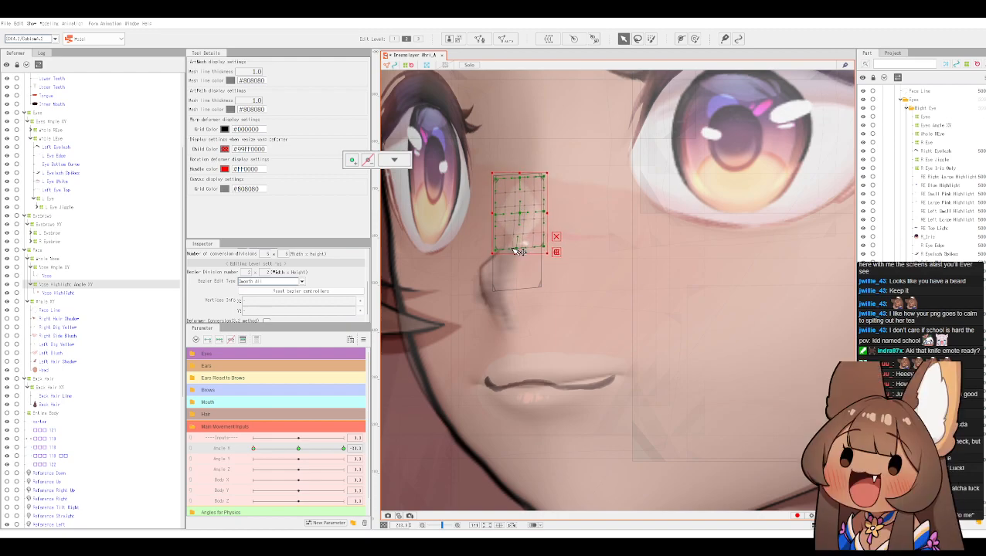
drag(513, 249, 507, 249)
drag(519, 177, 533, 174)
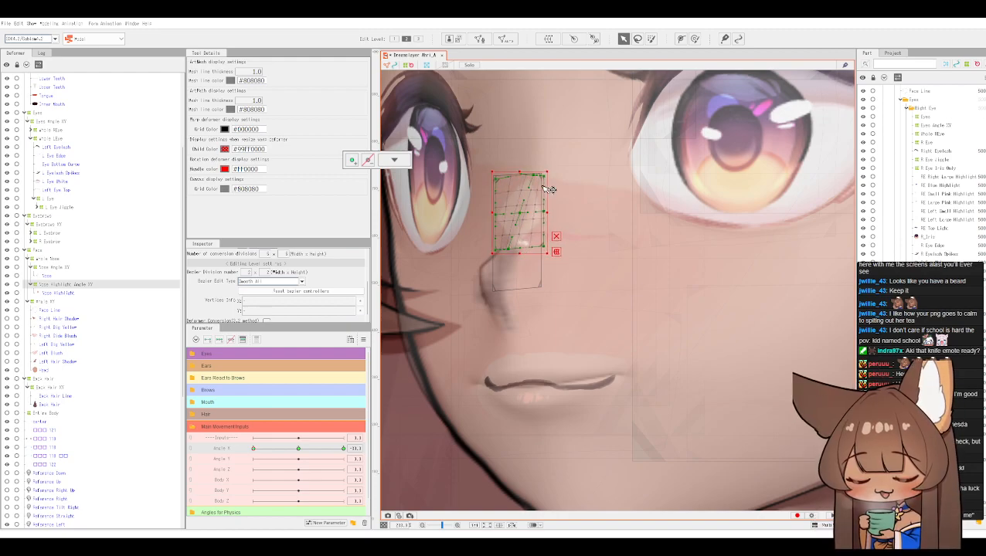
Step: Skew the outer edges of the Nose Highlight Angle XY warp and lower its bottom corner to match the nose bridge's slant
drag(544, 214, 550, 215)
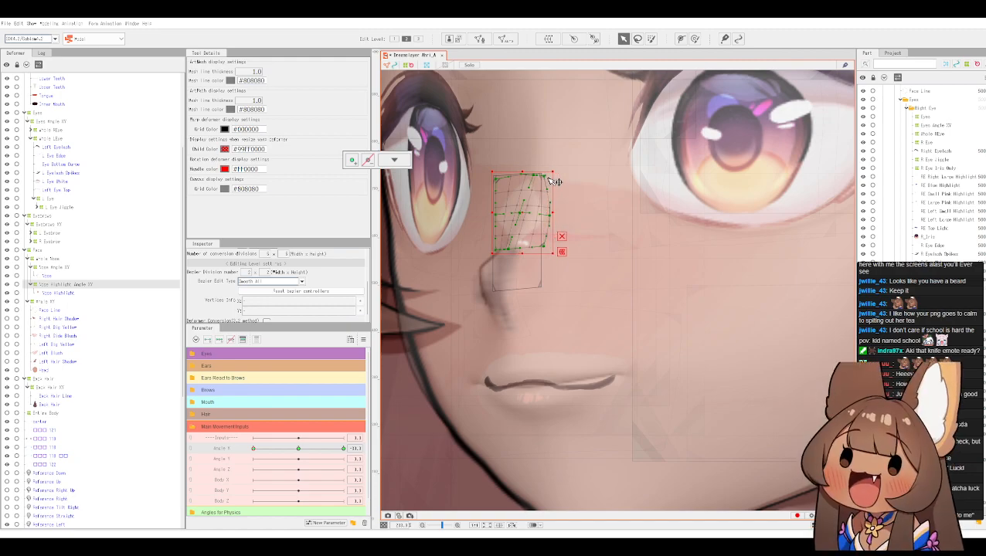
drag(547, 179, 520, 174)
drag(497, 217, 509, 211)
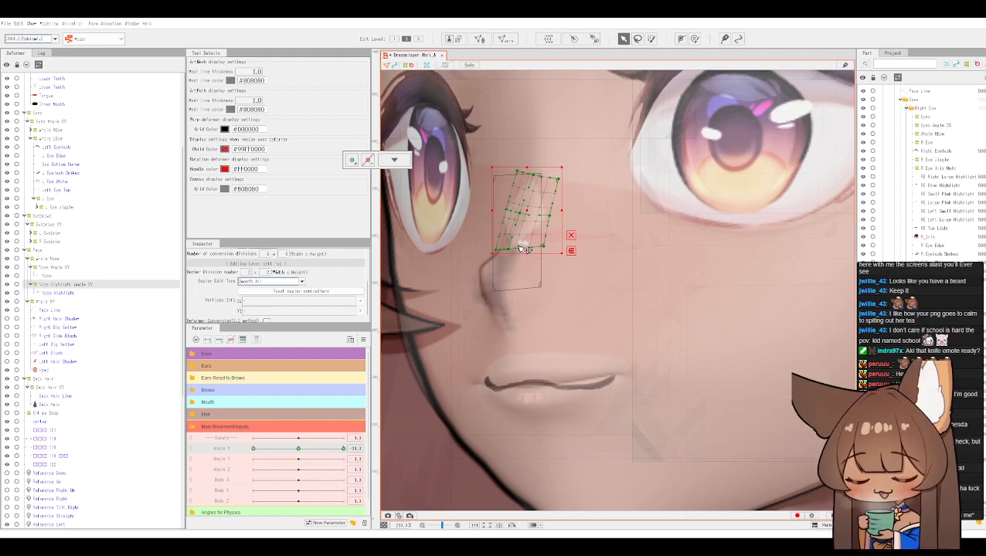
drag(510, 250, 545, 258)
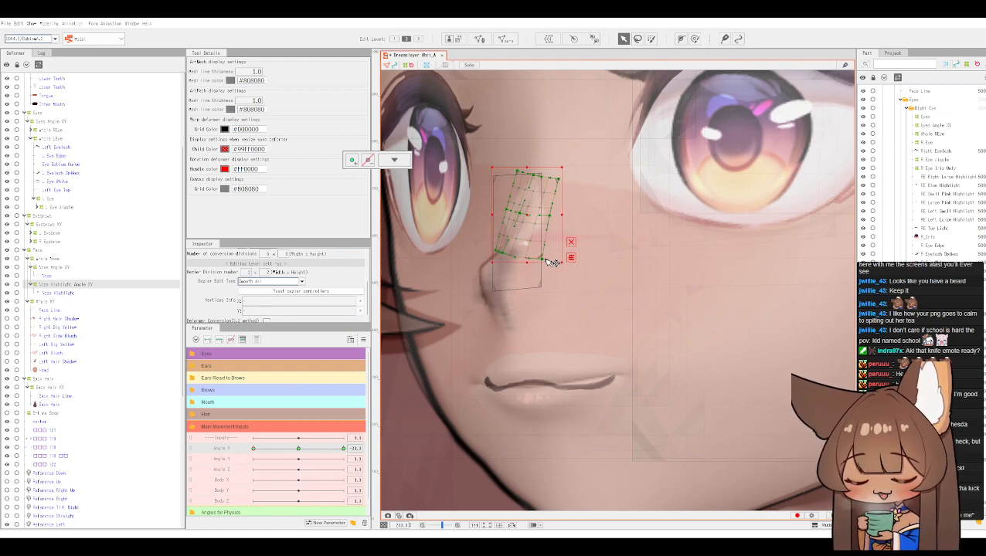
Step: Hide and show the Reference Left image to compare the model's face with the reference
click(522, 222)
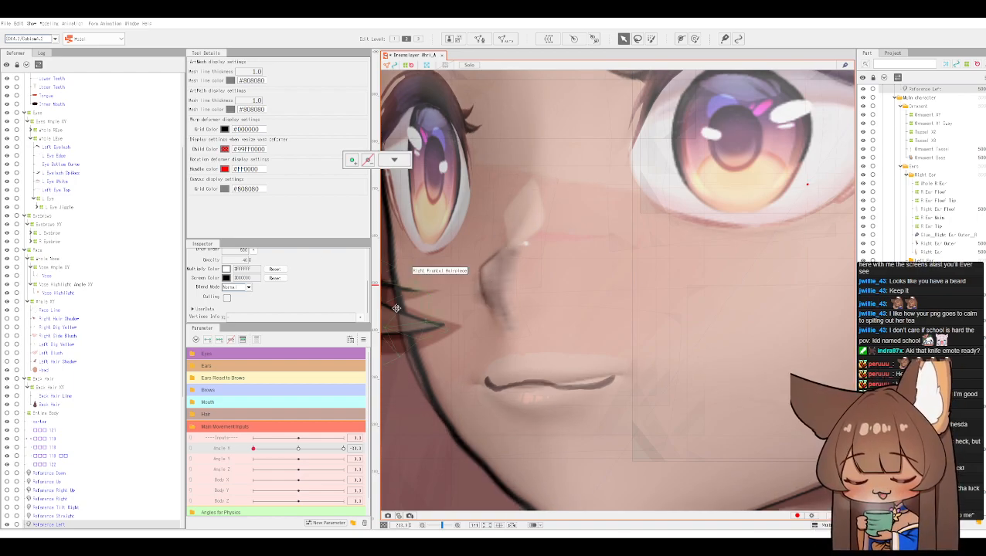
scroll(405, 270, down, 3)
scroll(902, 199, up, 3)
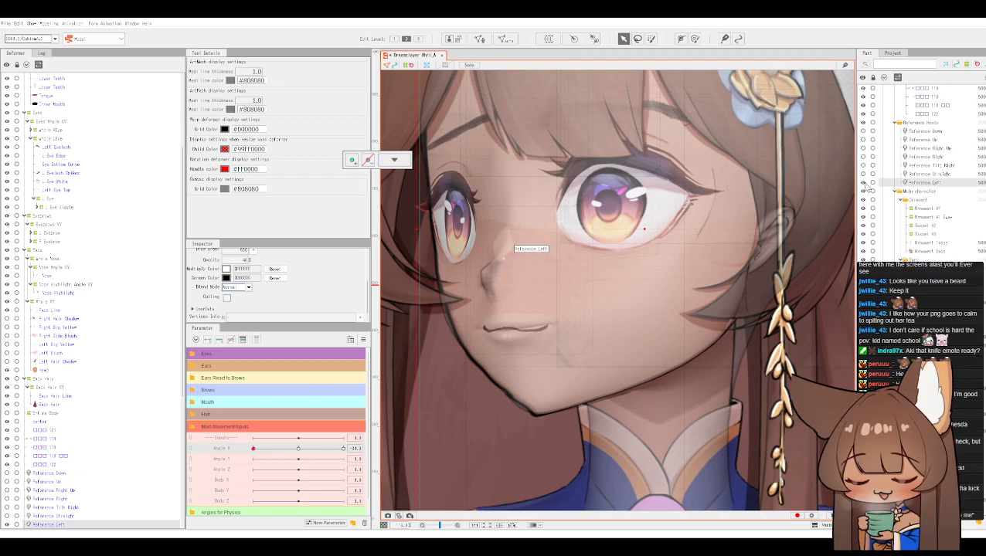
click(864, 183)
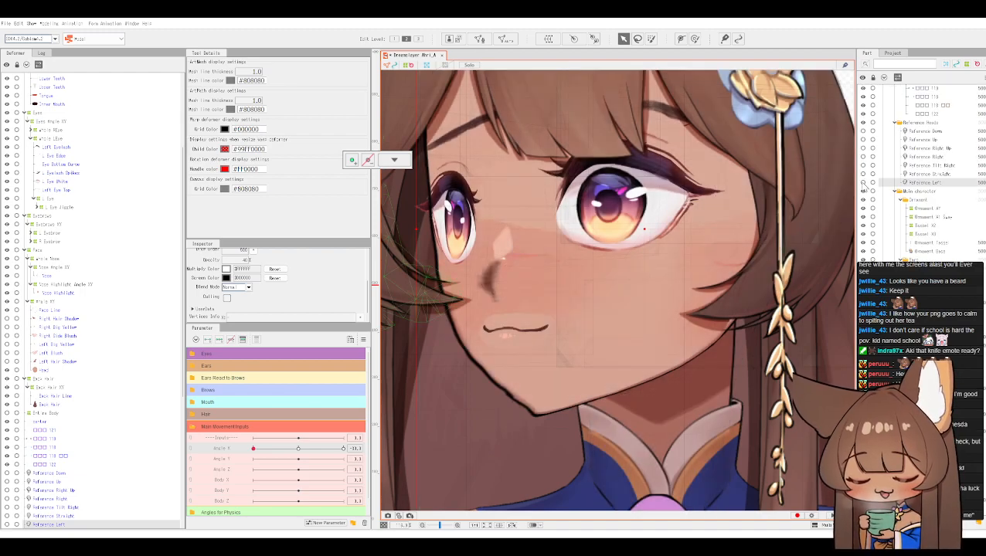
click(864, 183)
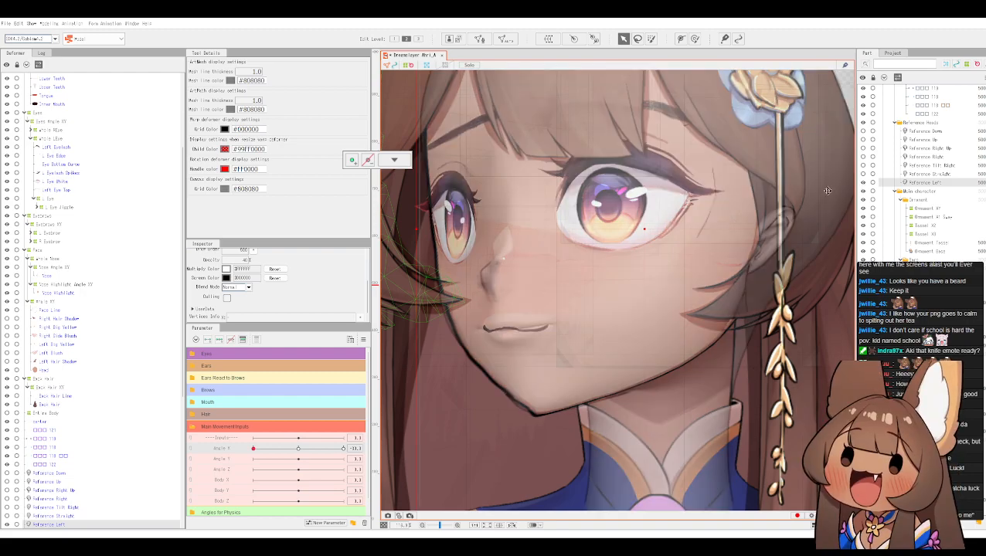
Step: Narrow and shorten the Nose Angle XY warp and nudge it toward the far cheek to fit the reference nose
click(62, 270)
scroll(502, 303, up, 5)
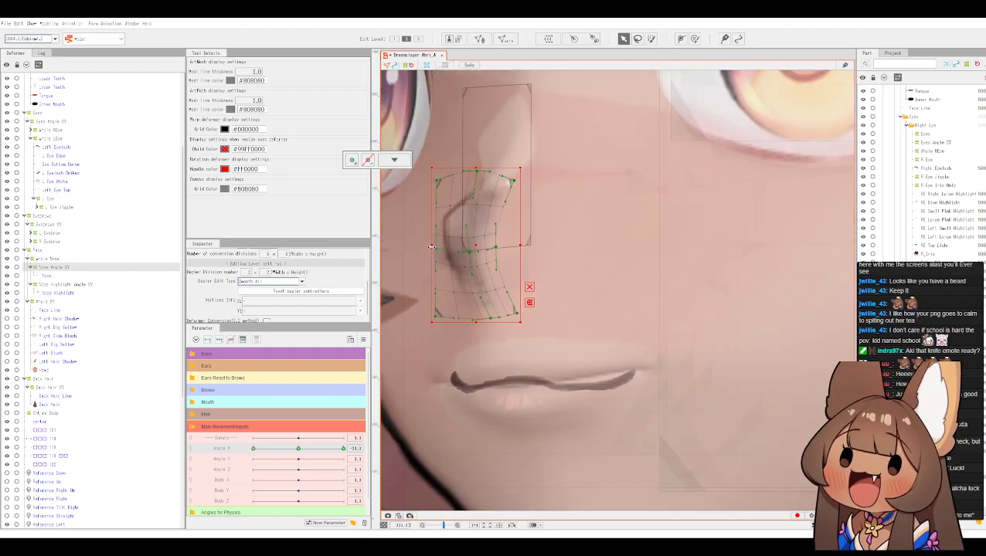
drag(431, 247, 444, 250)
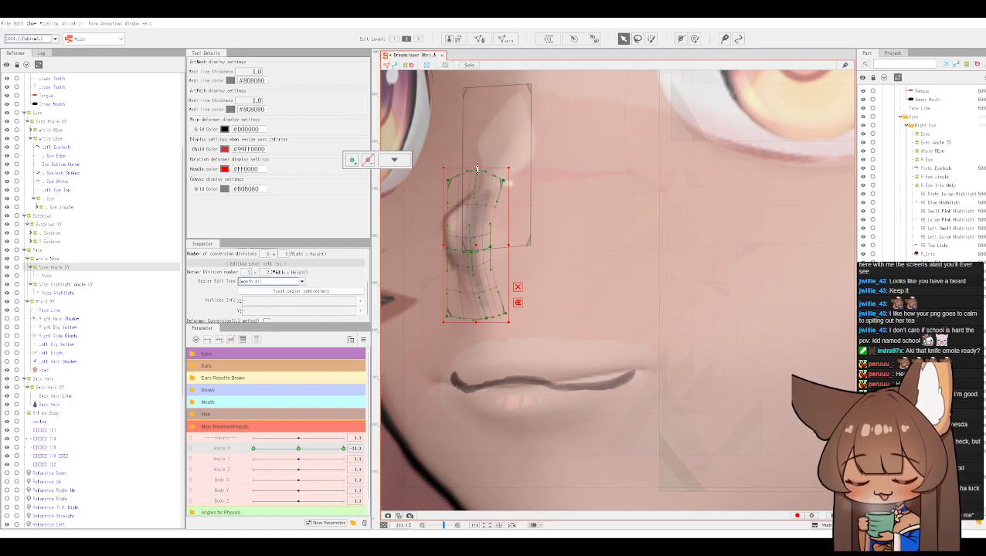
drag(477, 169, 477, 186)
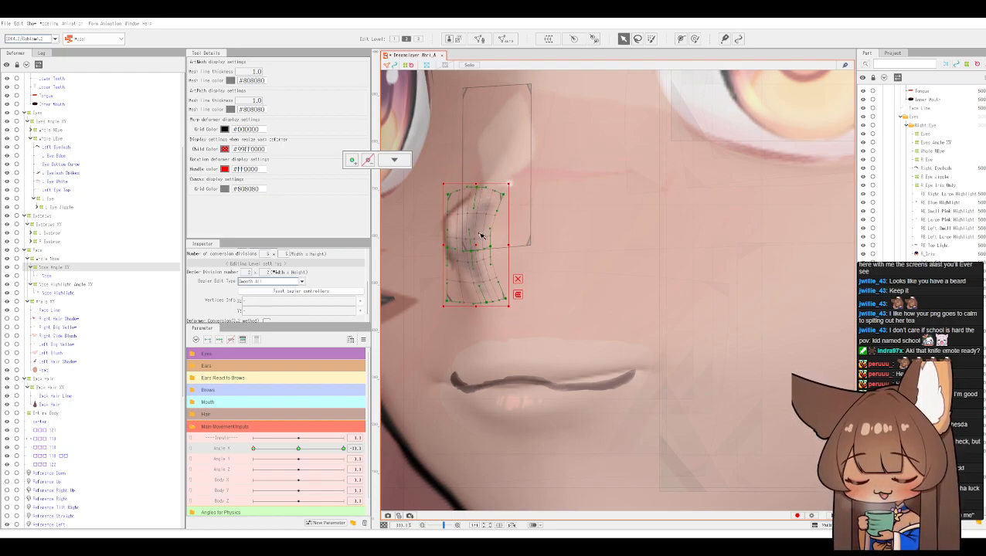
drag(477, 247, 474, 248)
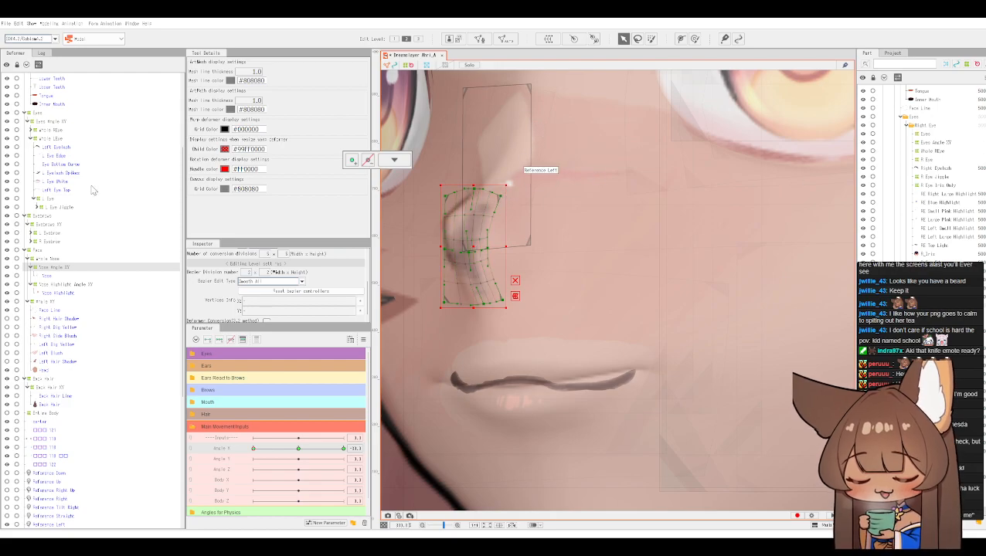
Step: Hide the Reference Left image
scroll(881, 219, down, 6)
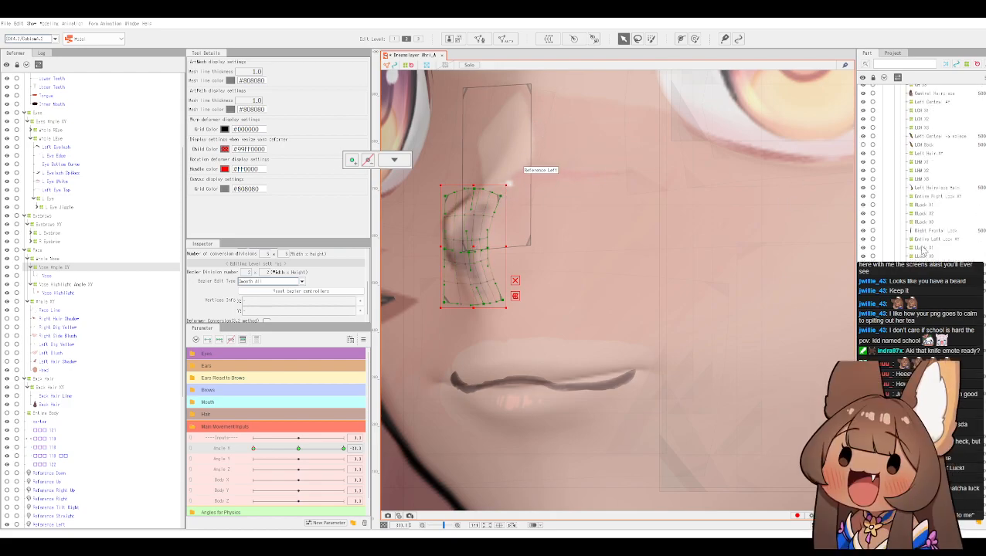
scroll(925, 254, down, 5)
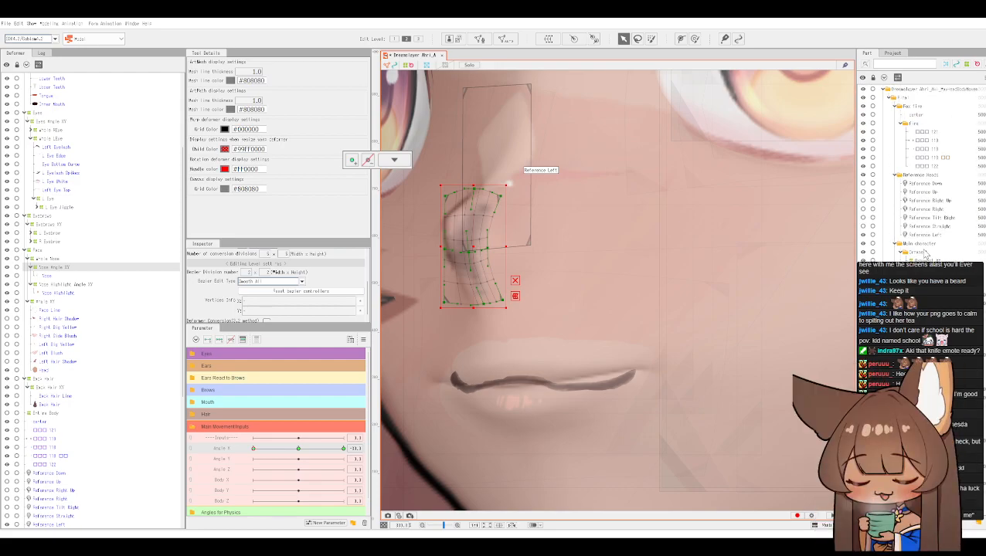
click(863, 235)
scroll(453, 172, down, 2)
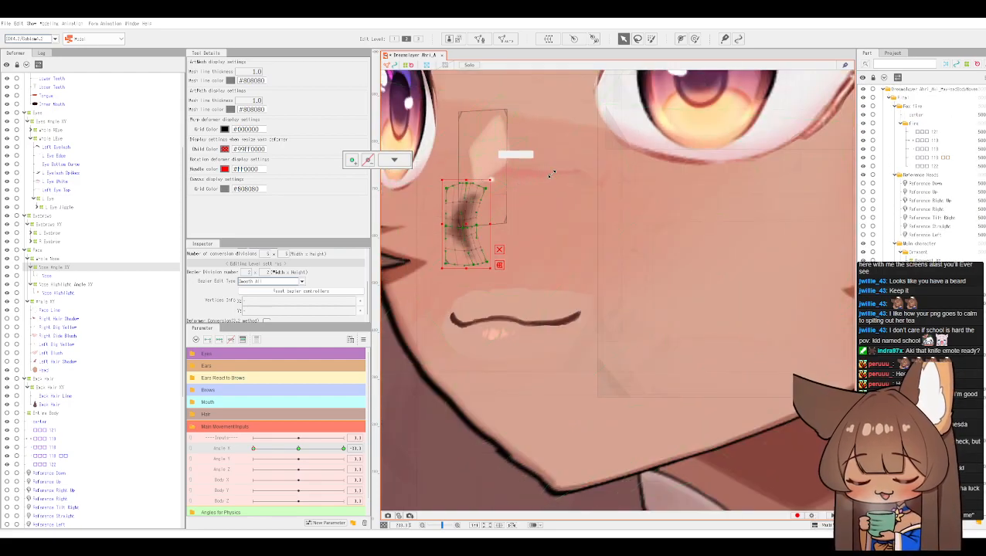
Step: Nudge the Nose Angle XY warp toward the near cheek and move the Nose Highlight mesh slightly down
scroll(583, 221, down, 4)
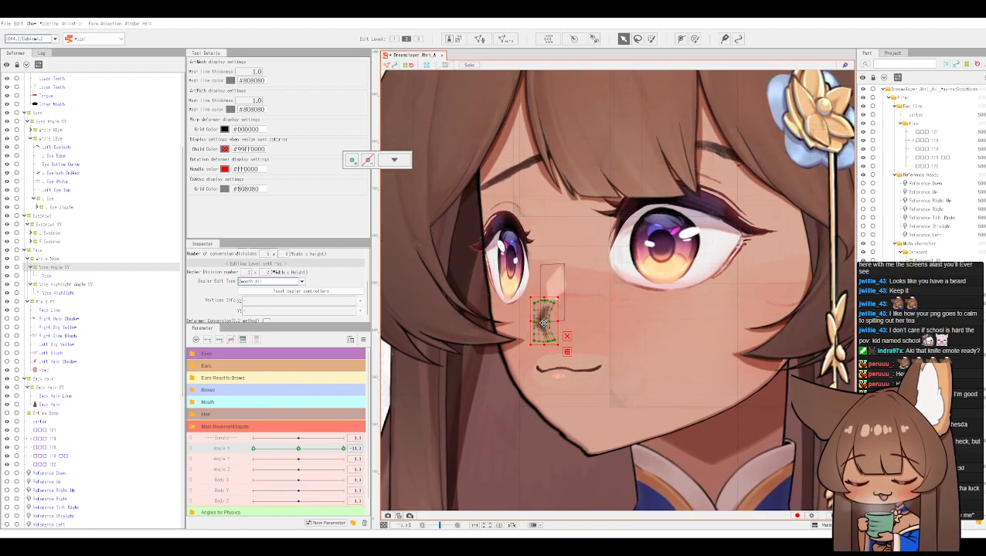
drag(543, 323, 548, 323)
click(558, 286)
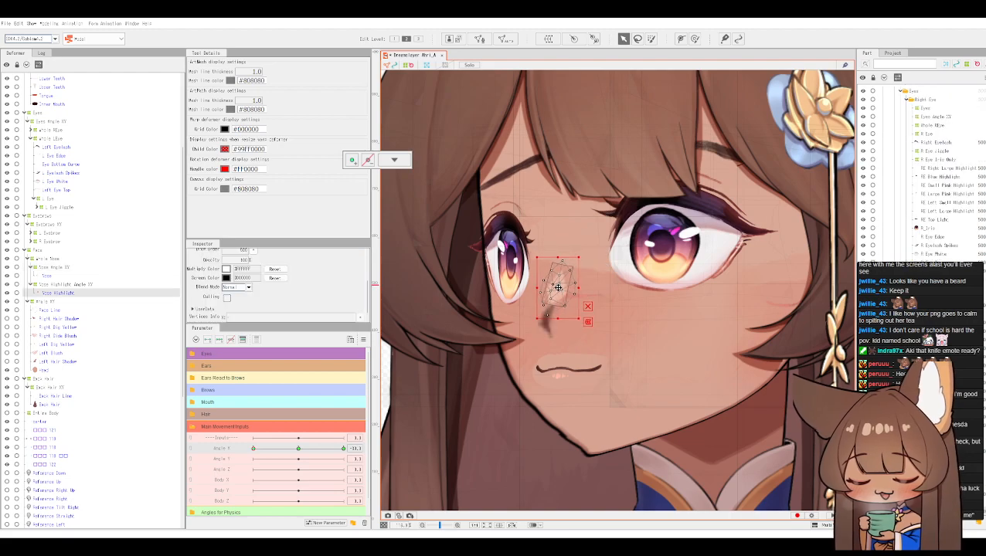
drag(558, 286, 559, 290)
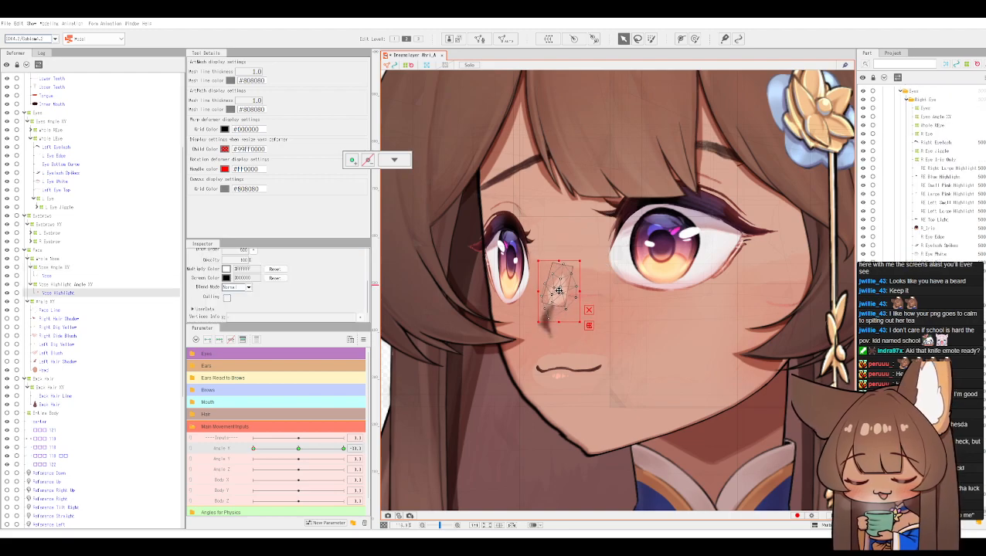
Step: With Angle X at its lowest key, move the Nose Highlight mesh down and outward to sit against the nose shading
click(575, 230)
scroll(575, 229, down, 3)
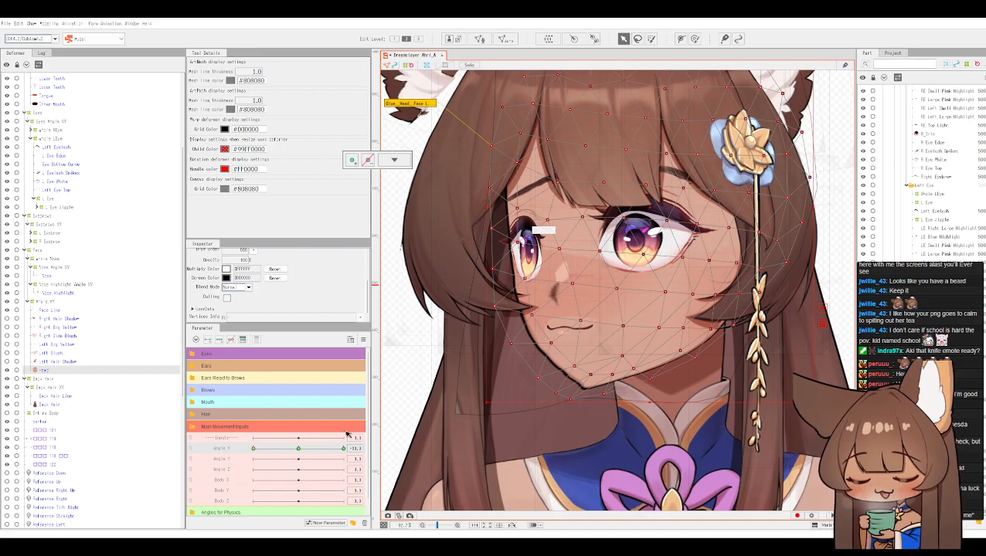
mouse_move(253, 455)
mouse_down()
mouse_move(295, 452)
mouse_move(248, 447)
mouse_up()
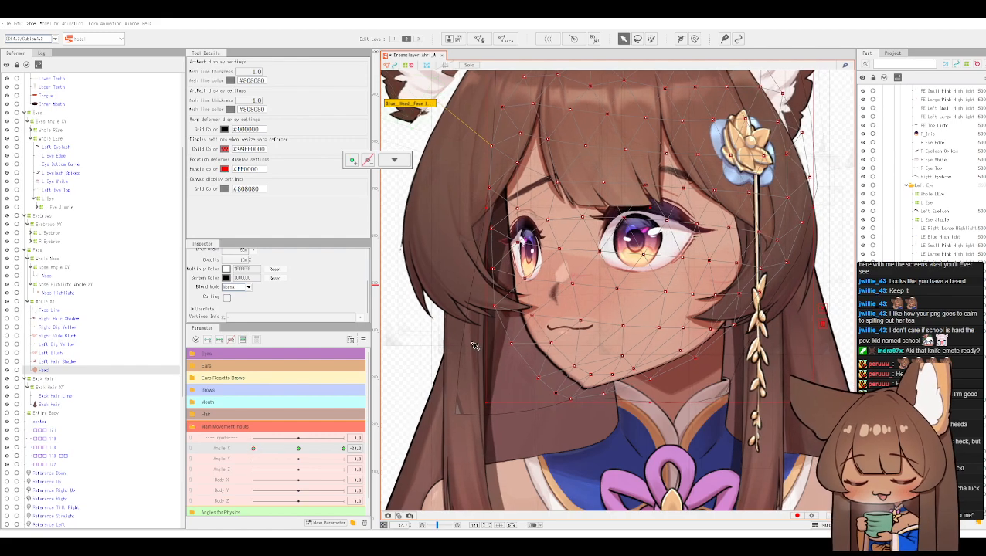
click(561, 272)
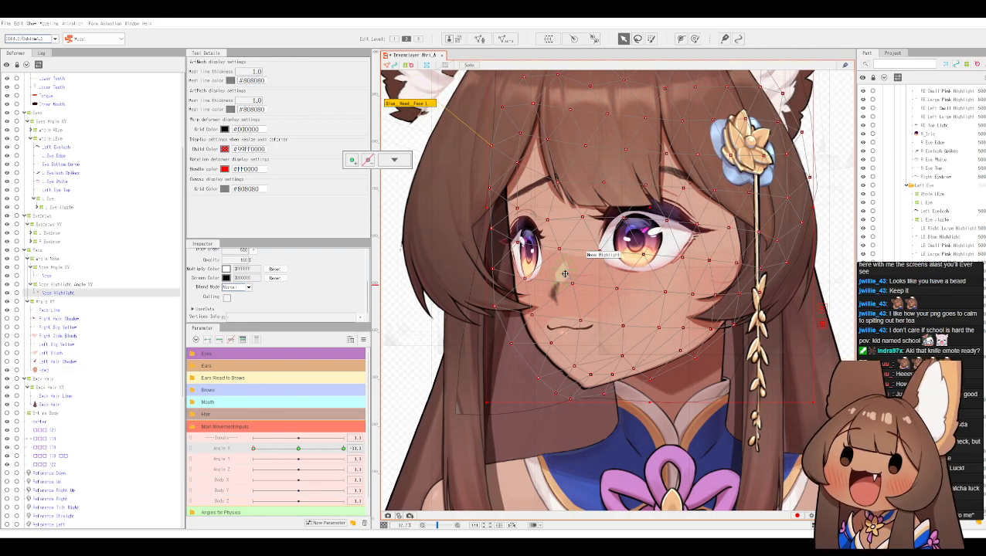
drag(564, 274, 559, 280)
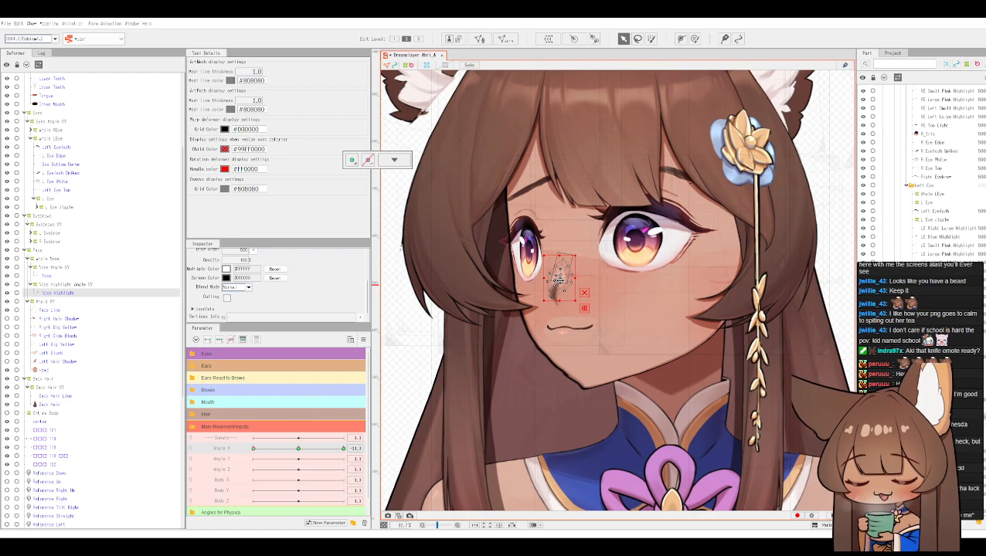
Step: Try to reposition the Nose Highlight mesh slightly lower against the nose shading at the lowest Angle X key
click(602, 267)
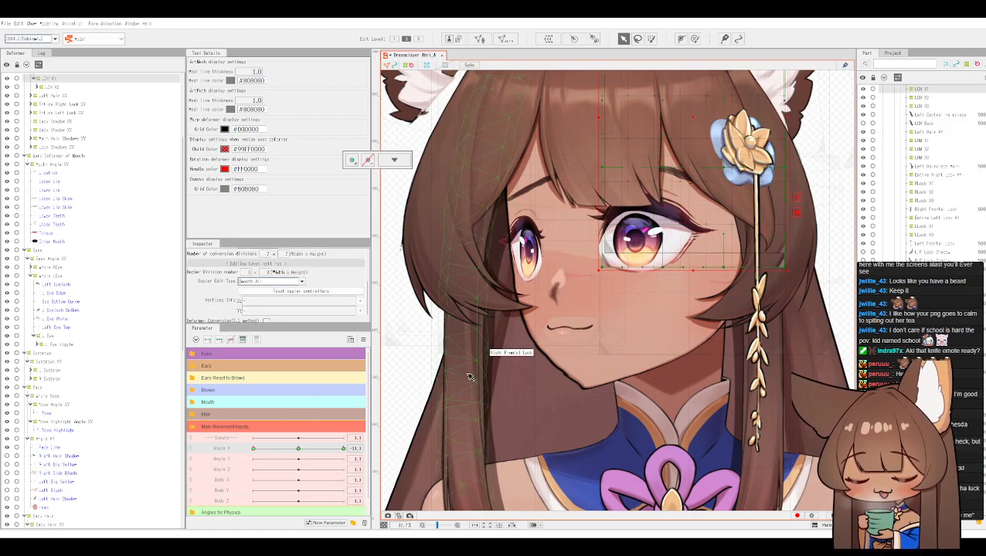
click(557, 276)
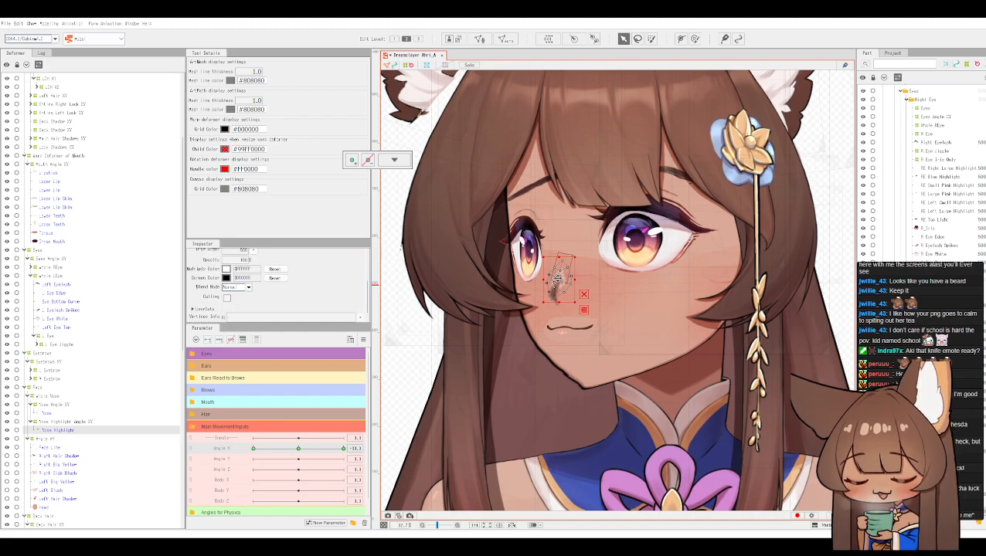
drag(557, 277, 555, 285)
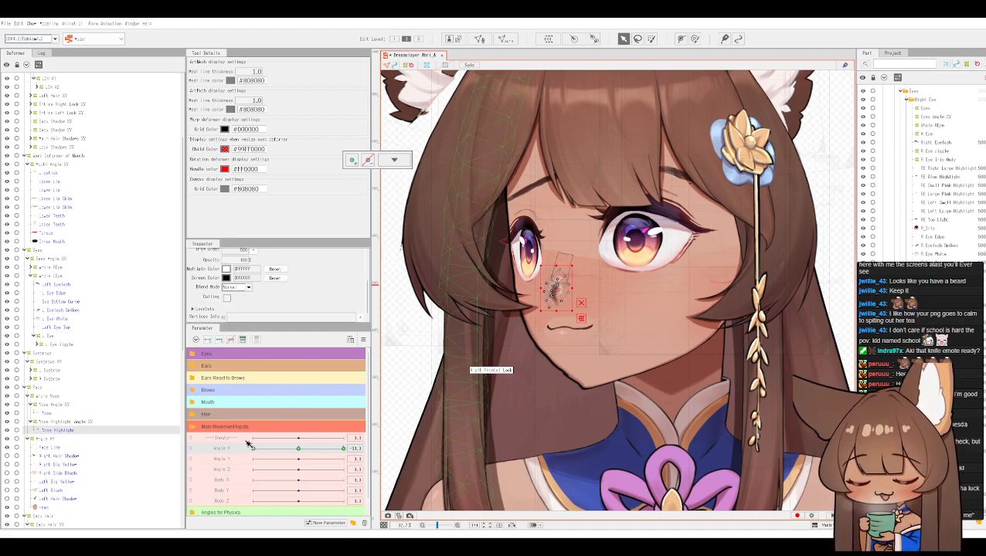
drag(259, 454, 242, 434)
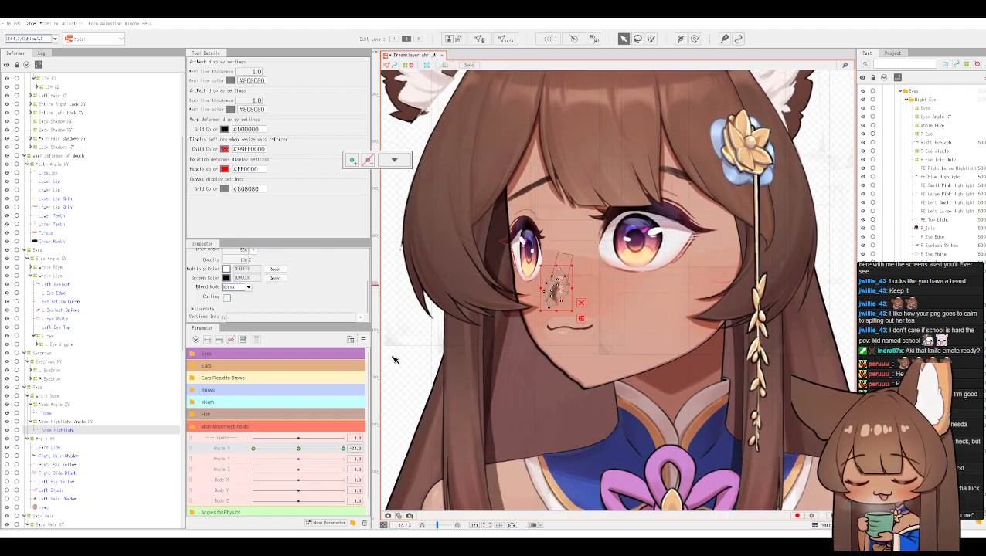
click(545, 295)
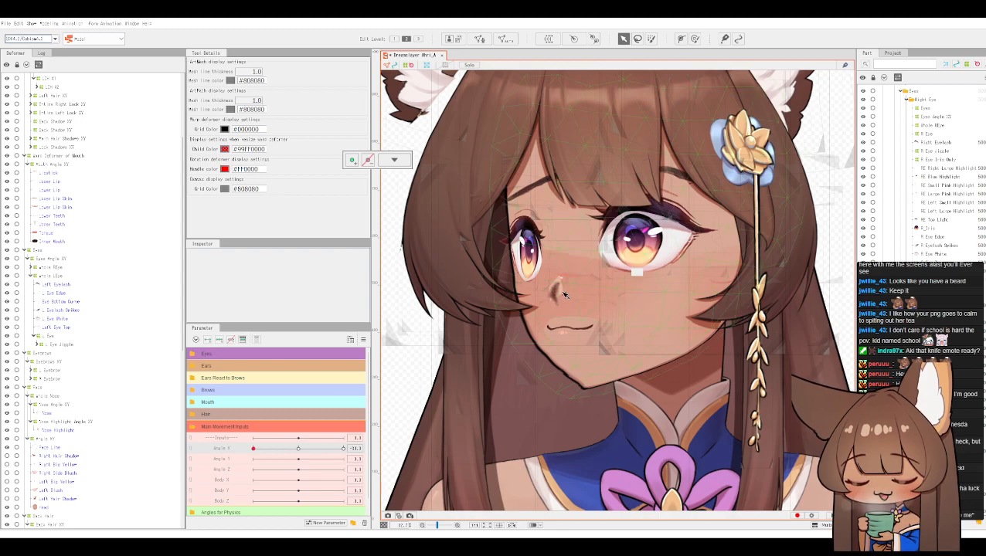
click(559, 287)
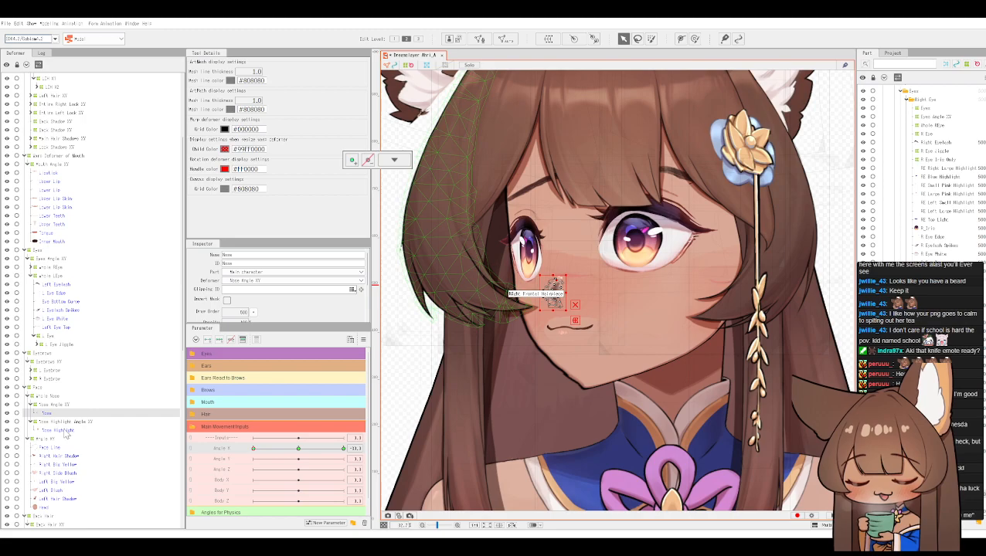
click(534, 294)
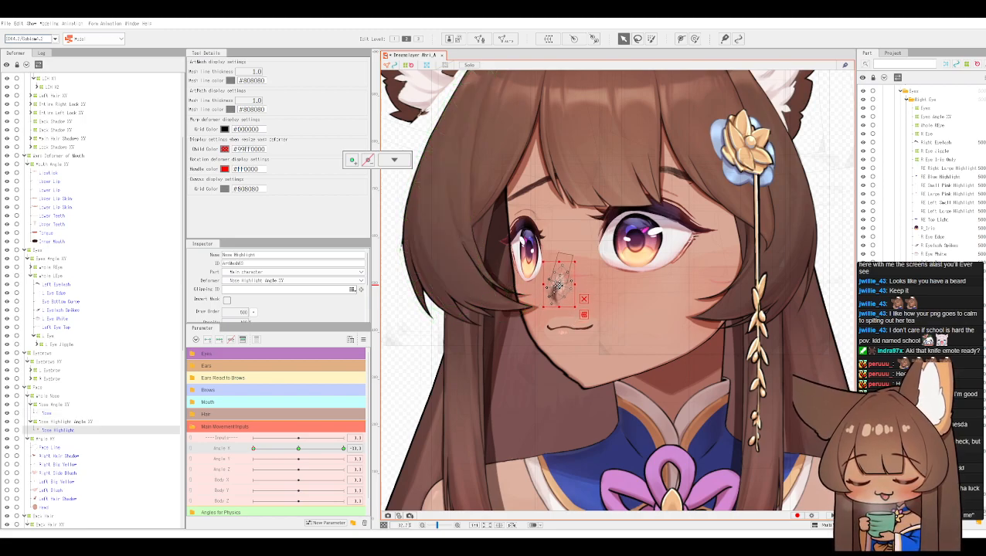
drag(560, 280, 561, 281)
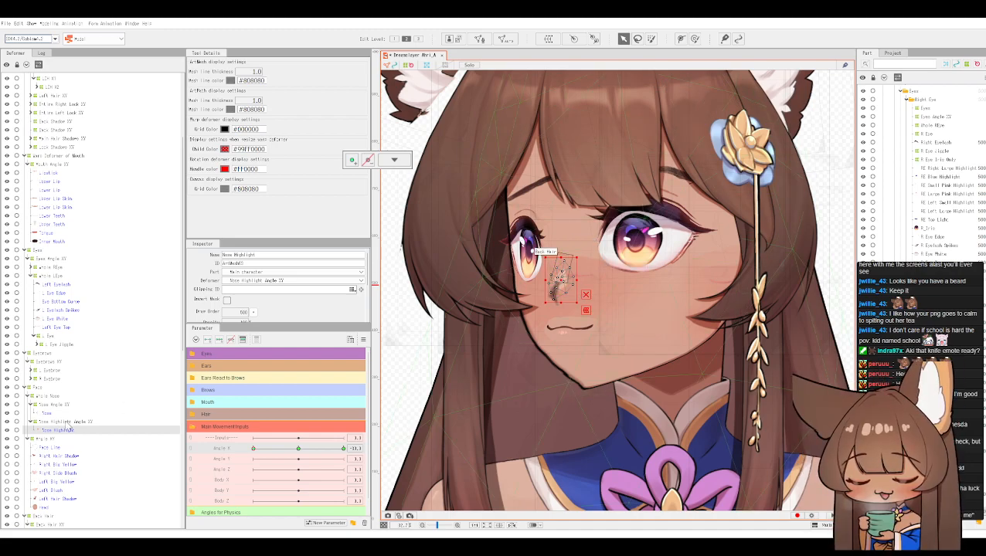
Step: Try to reflect the motion of the Nose Highlight Angle XY warp at the highest Angle X key
click(68, 423)
drag(264, 455, 354, 448)
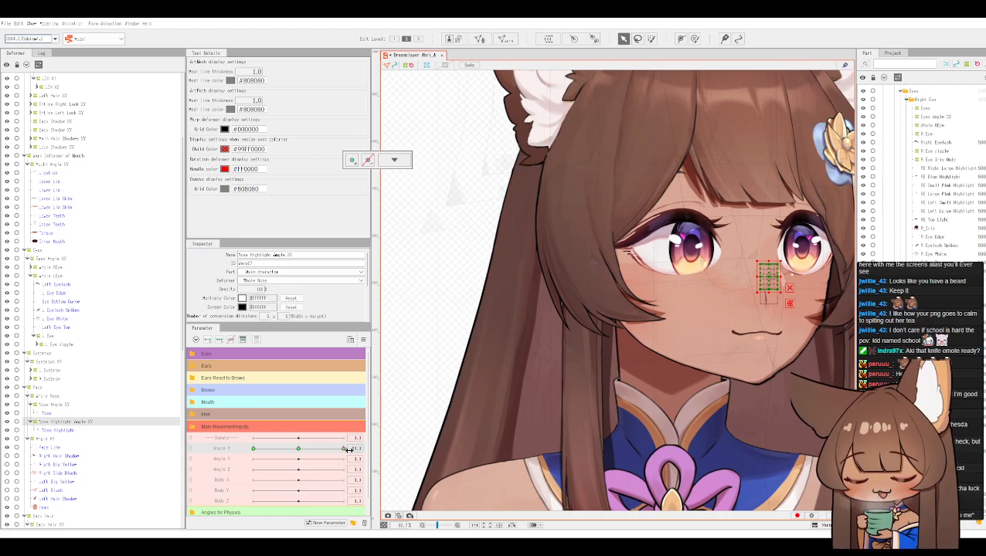
click(414, 418)
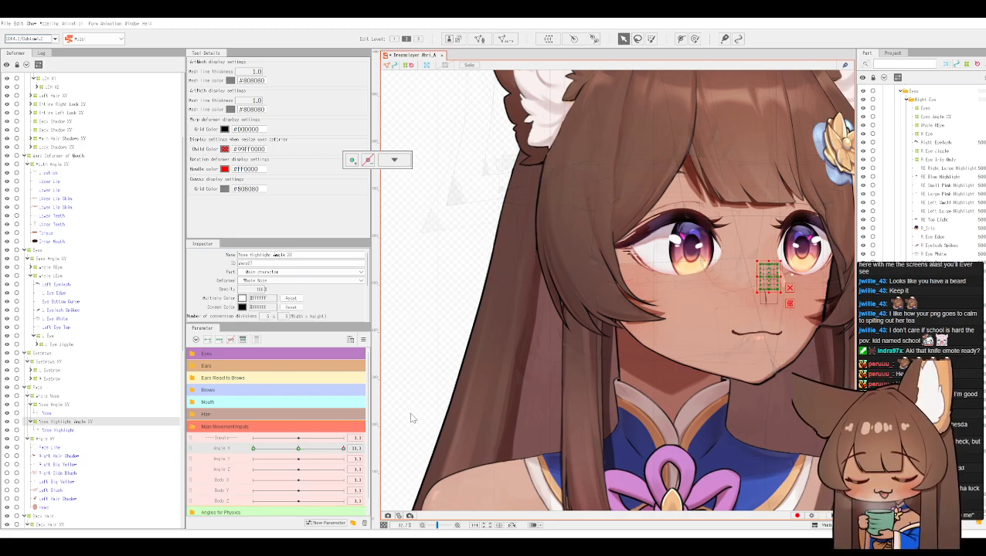
Step: Undo the recent moves of the Nose Highlight mesh and the last nudge of the Nose Angle XY warp
key(ctrl+z)
key(ctrl+z)
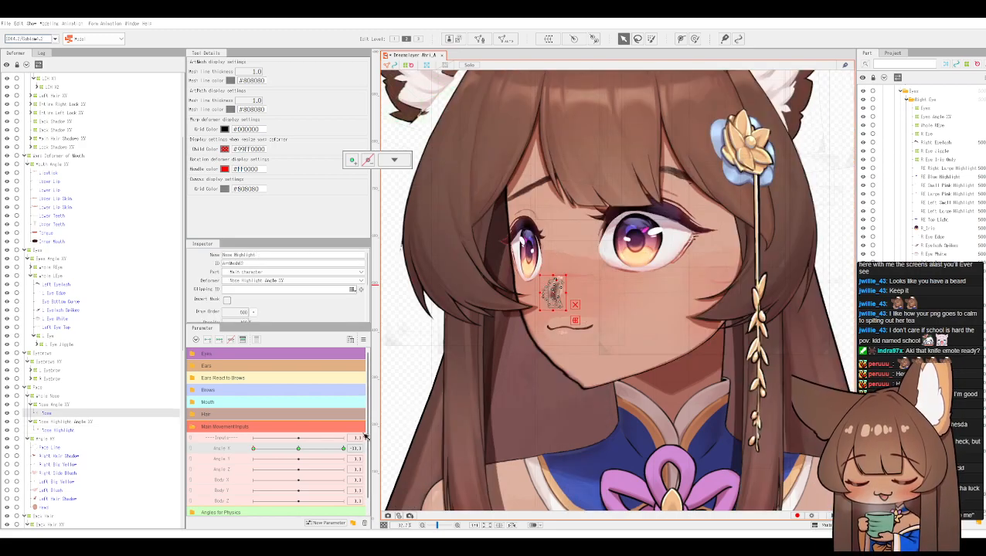
key(ctrl+z)
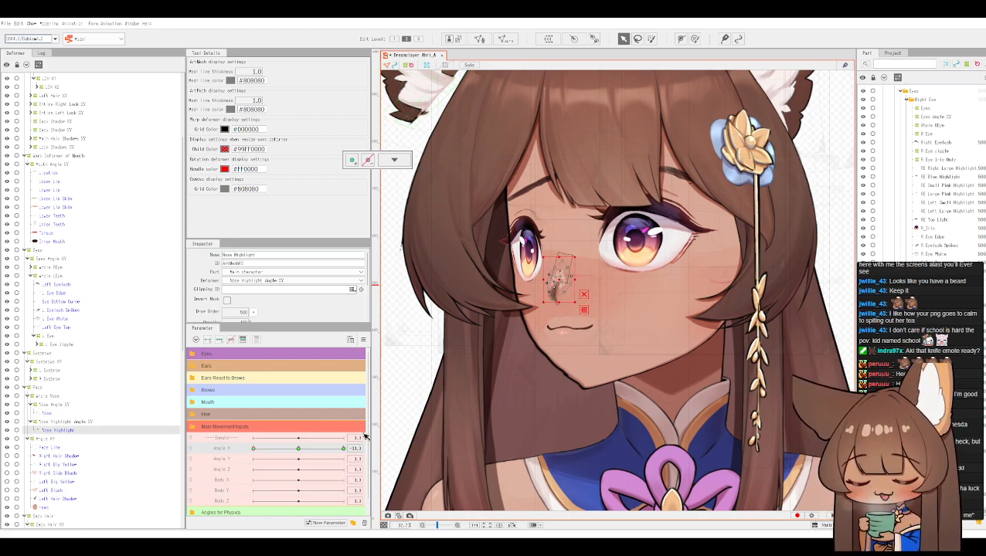
key(ctrl+z)
key(ctrl+z)
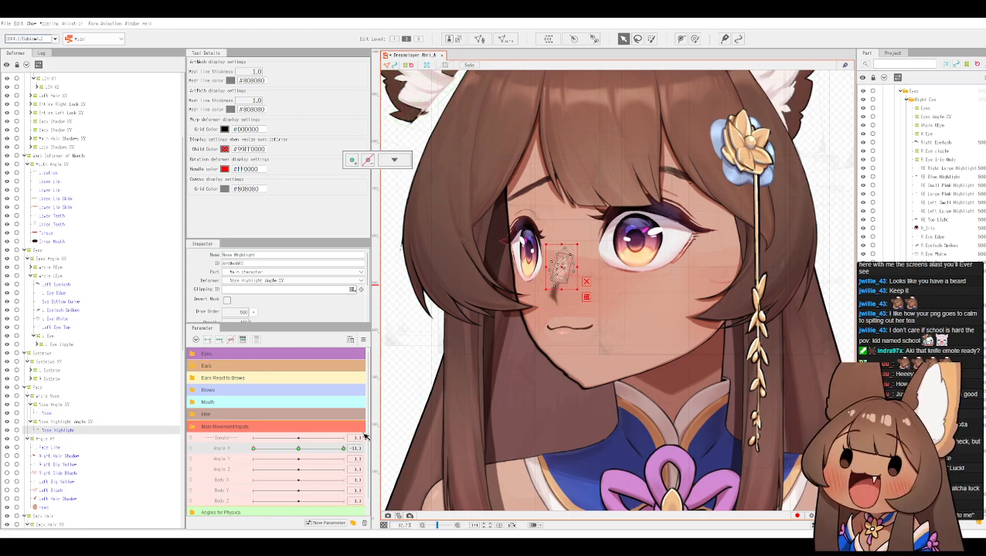
key(ctrl+z)
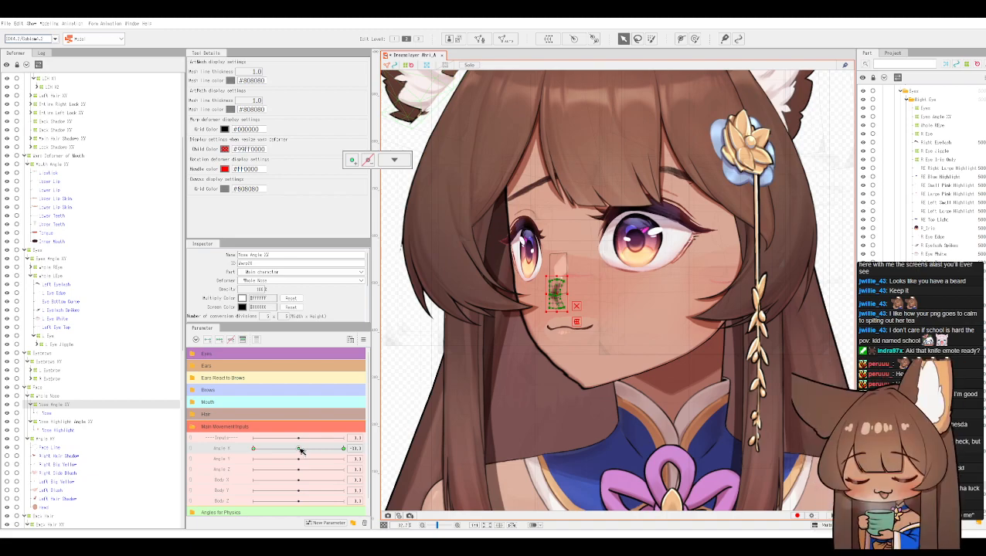
key(ctrl+z)
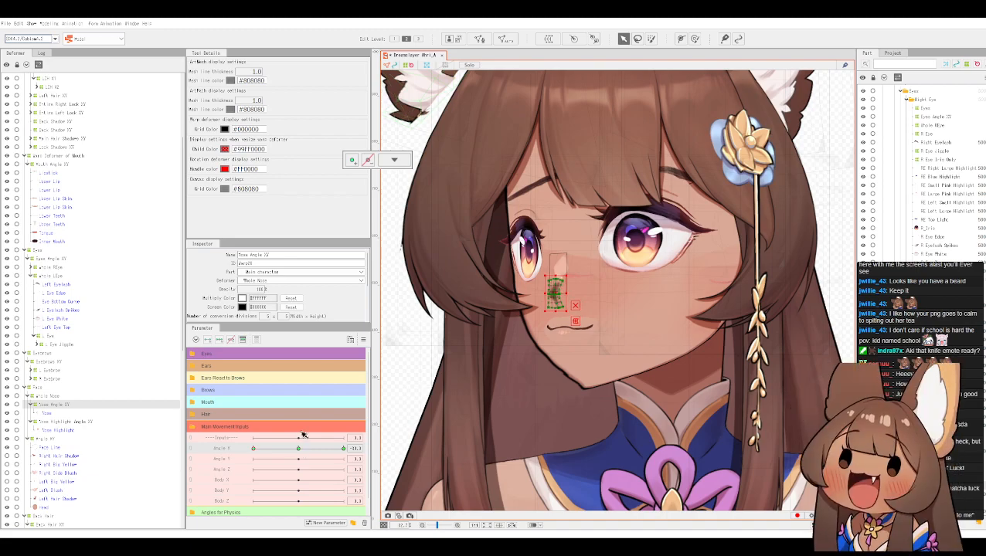
Step: At the highest Angle X key, move the Nose Highlight Angle XY warp toward the near cheek above the nose, and check the head turn
drag(260, 455, 387, 452)
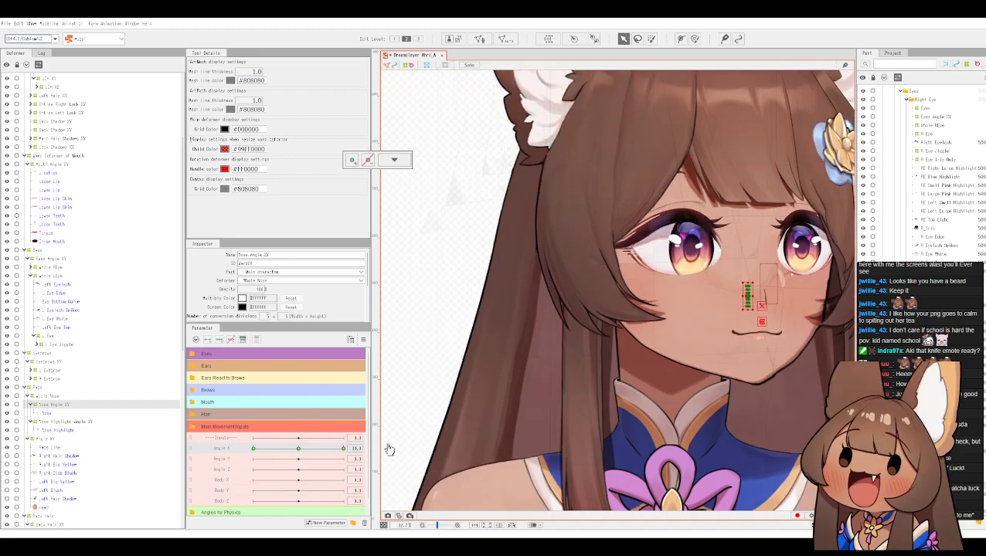
click(572, 408)
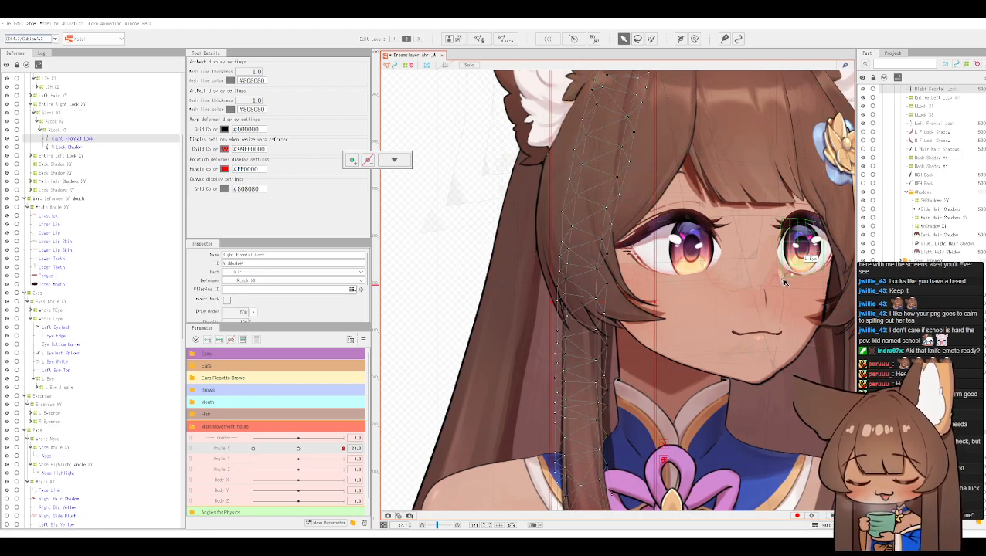
click(802, 245)
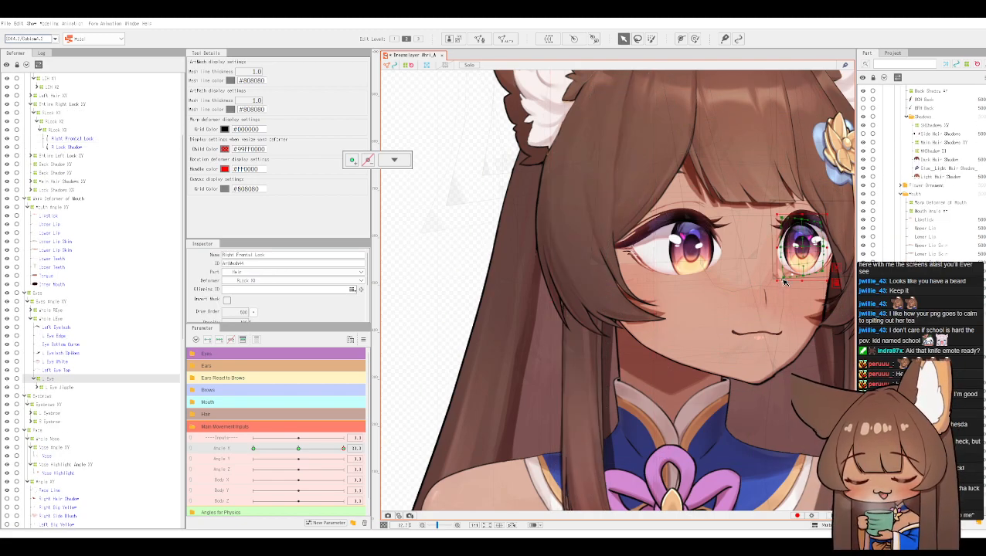
click(62, 448)
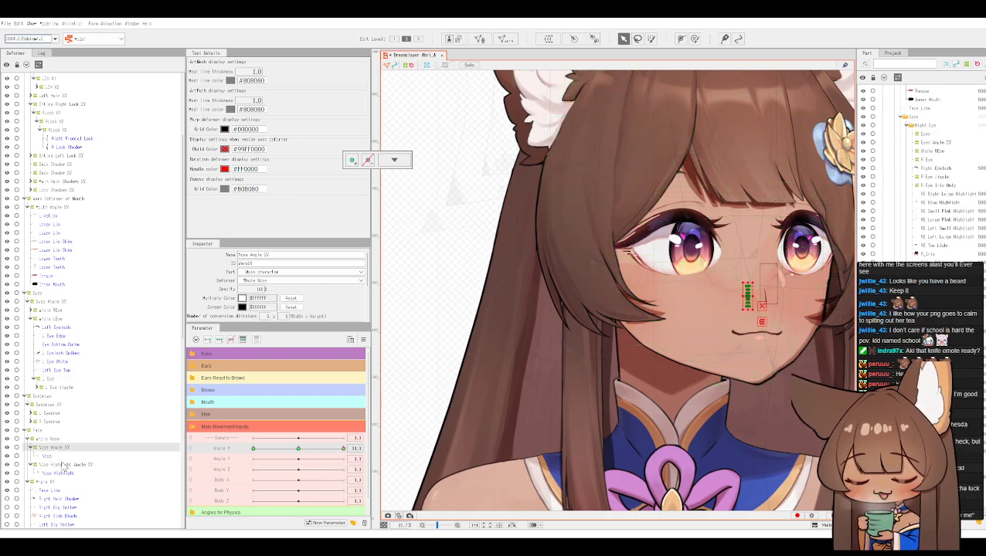
click(65, 465)
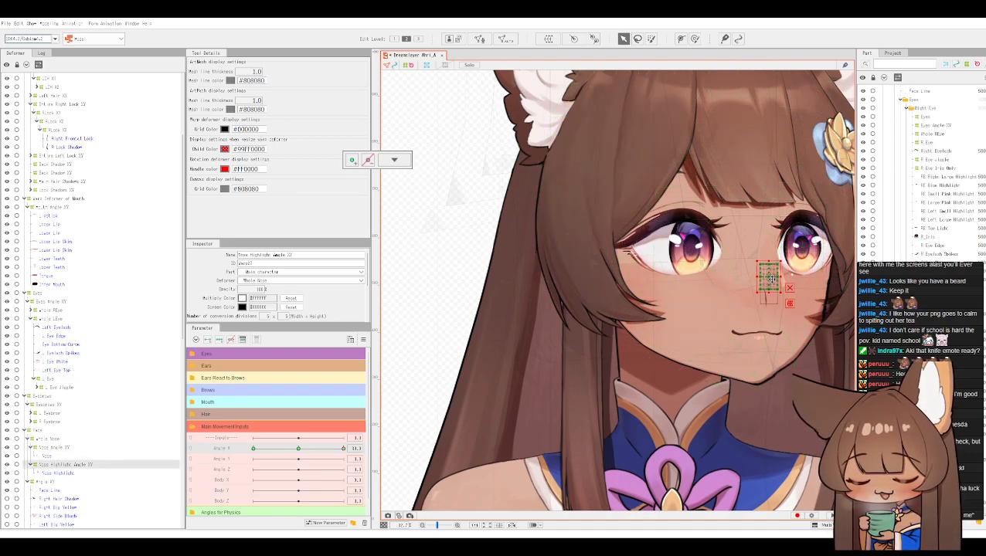
drag(770, 279, 750, 278)
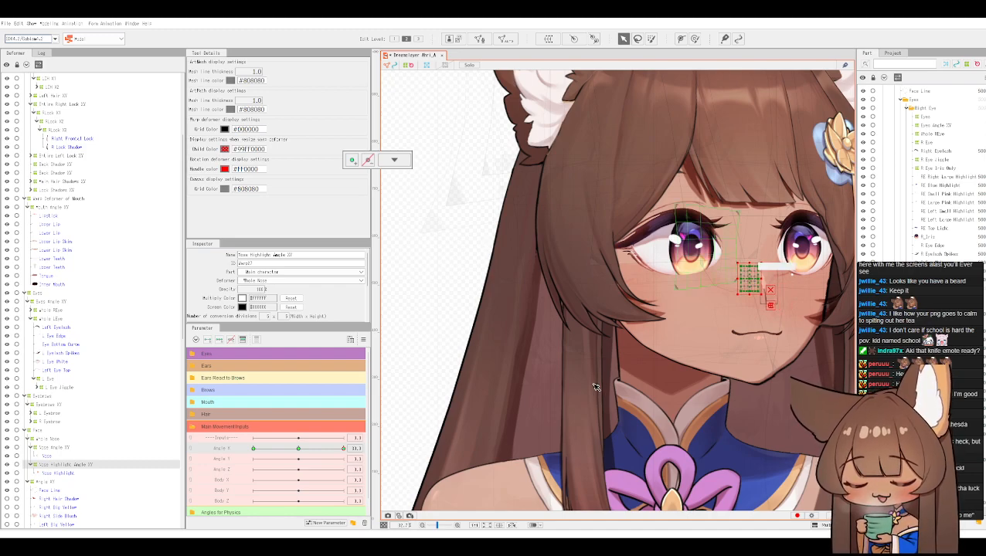
click(684, 331)
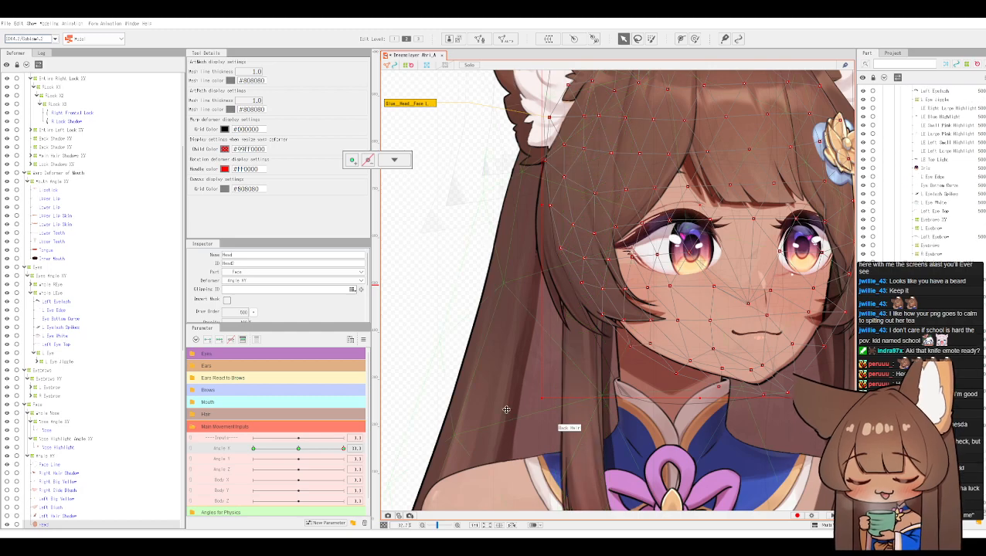
click(449, 379)
scroll(449, 379, down, 2)
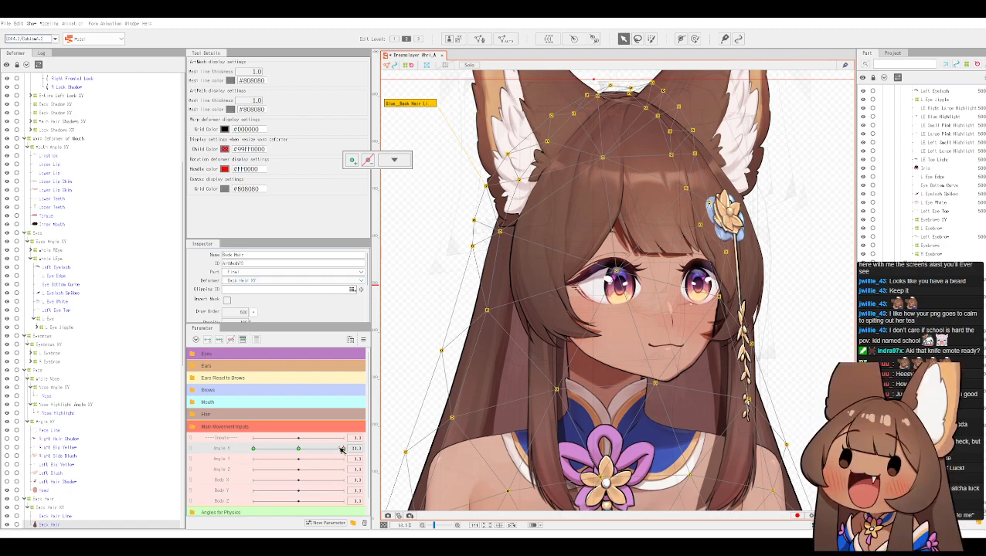
drag(343, 450, 240, 424)
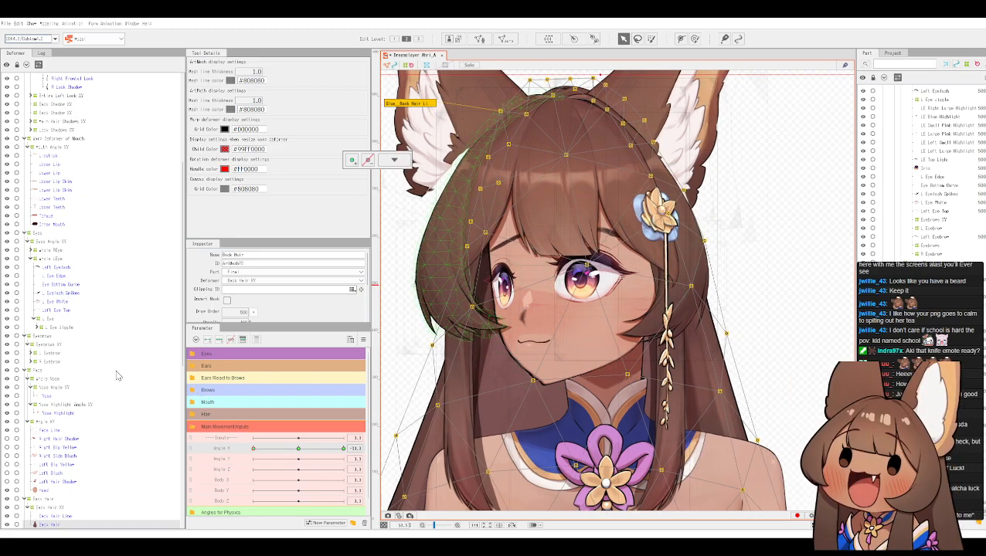
Step: Try to reflect the motion of the Nose Angle XY and Whole Nose warps at the highest Angle X key
click(55, 396)
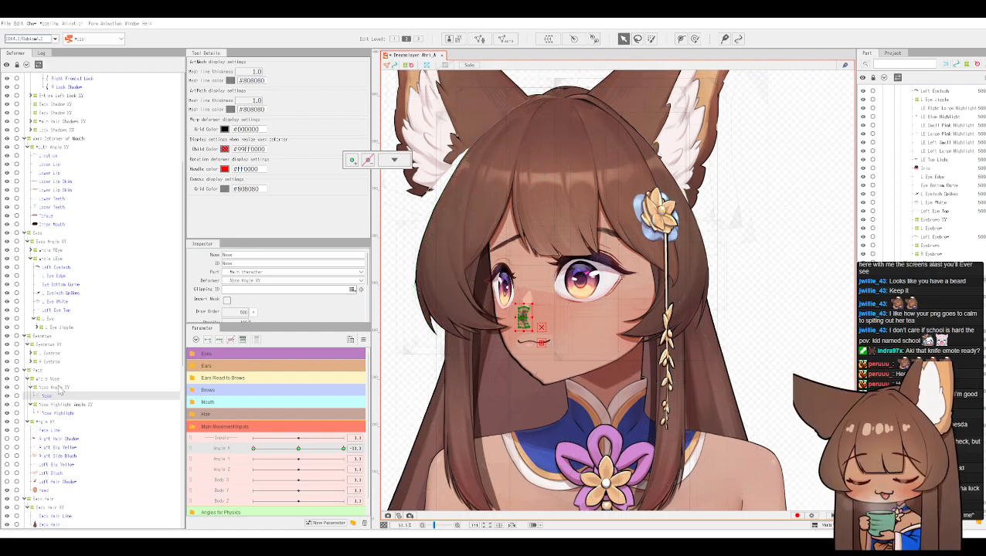
click(59, 388)
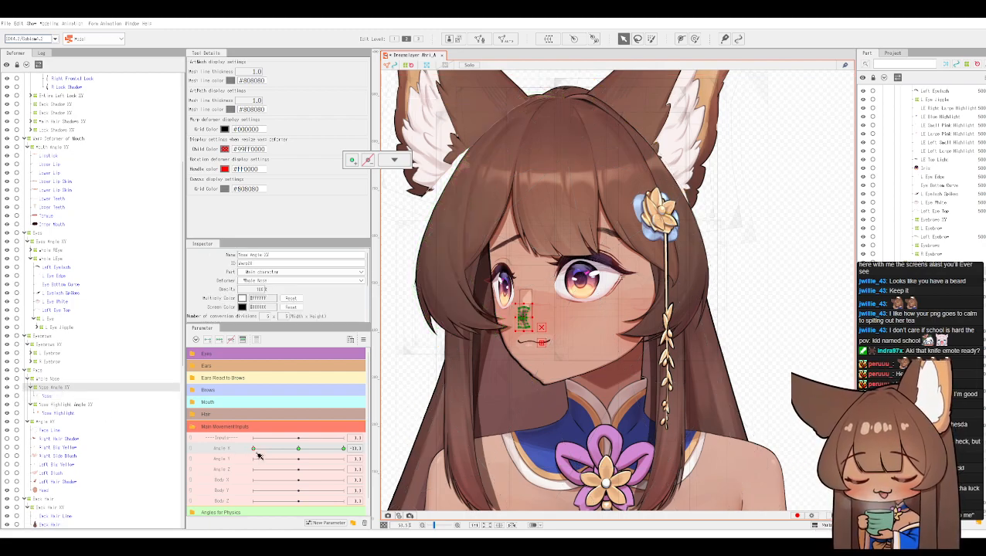
drag(253, 449, 407, 455)
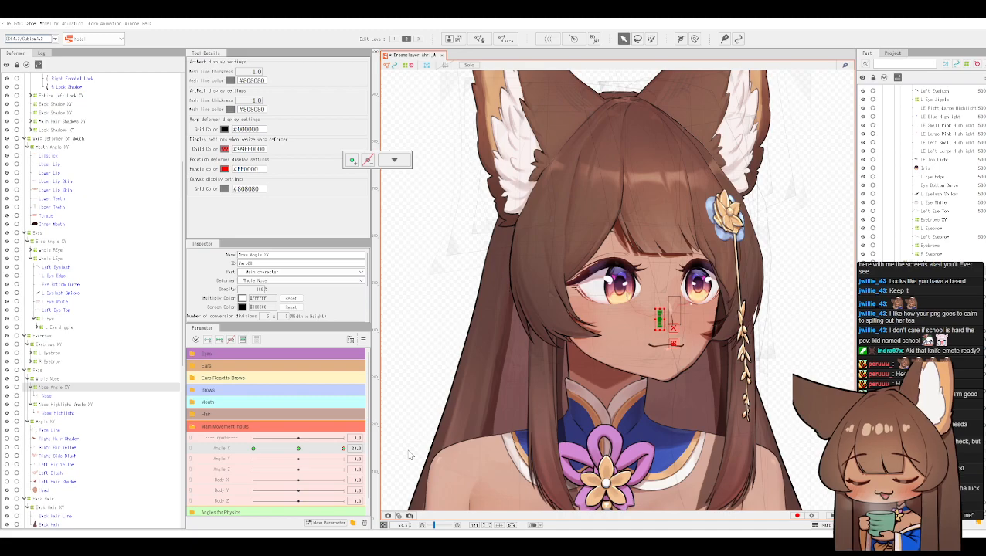
click(363, 339)
click(417, 417)
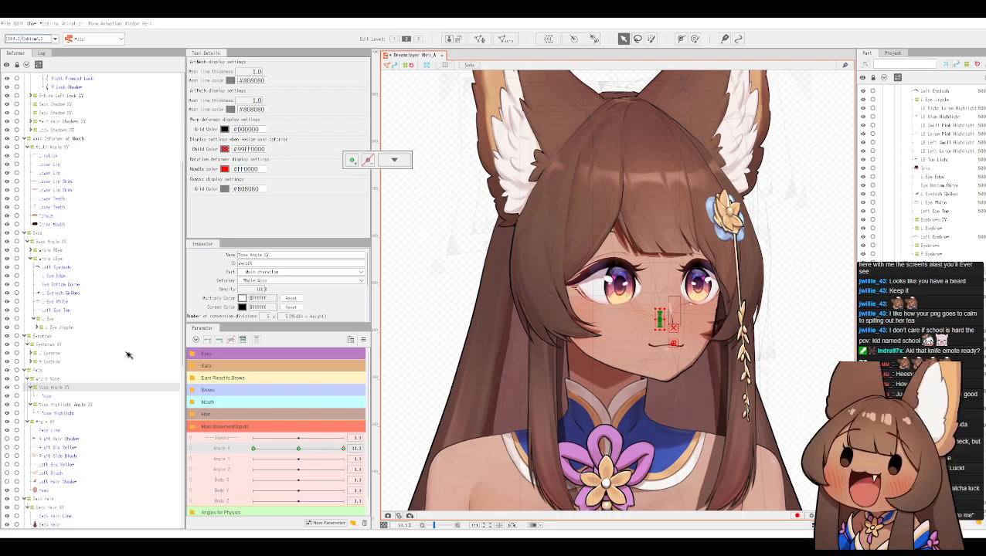
click(57, 378)
click(363, 340)
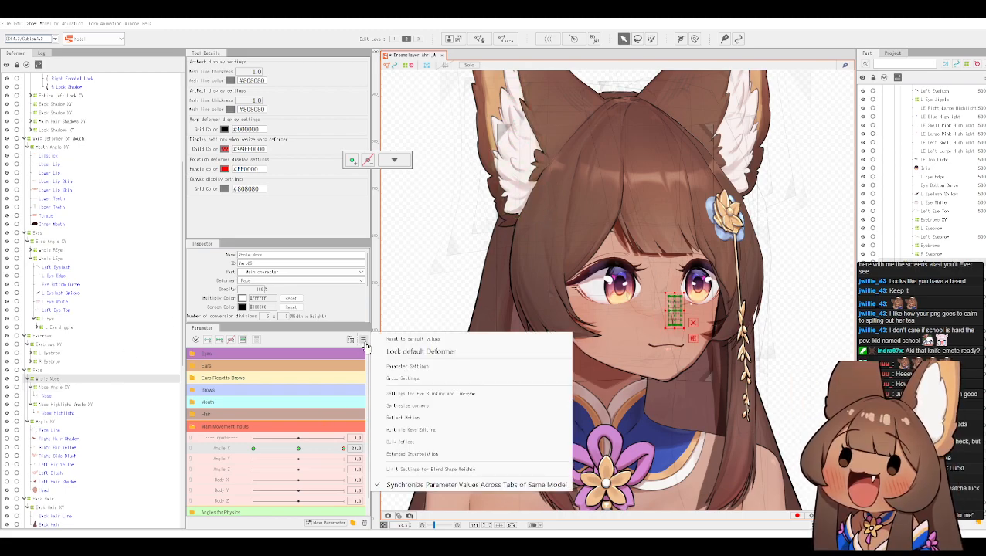
click(424, 418)
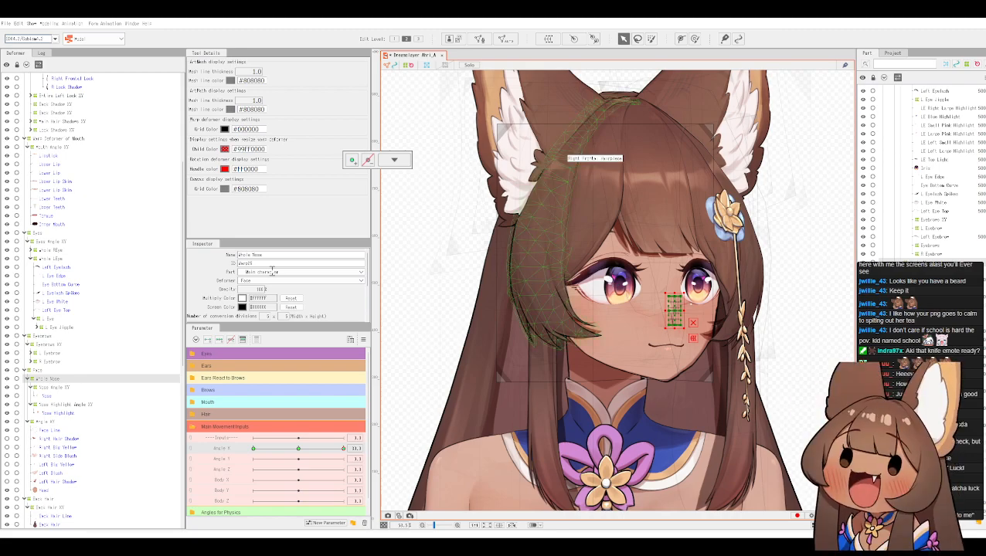
Step: At the lowest Angle X key, move the Nose Angle XY warp down and toward the near cheek, just above the mouth
drag(343, 448, 248, 427)
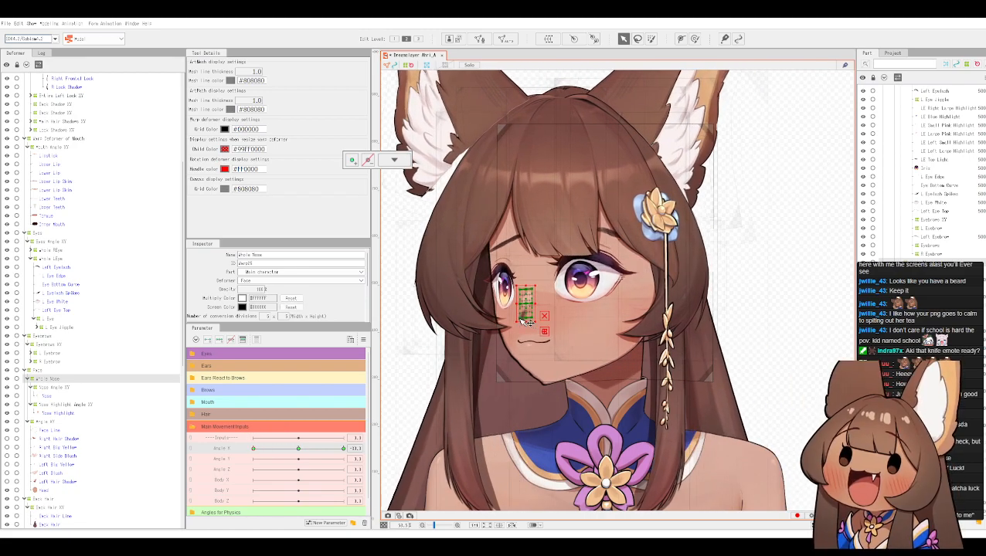
scroll(524, 322, up, 3)
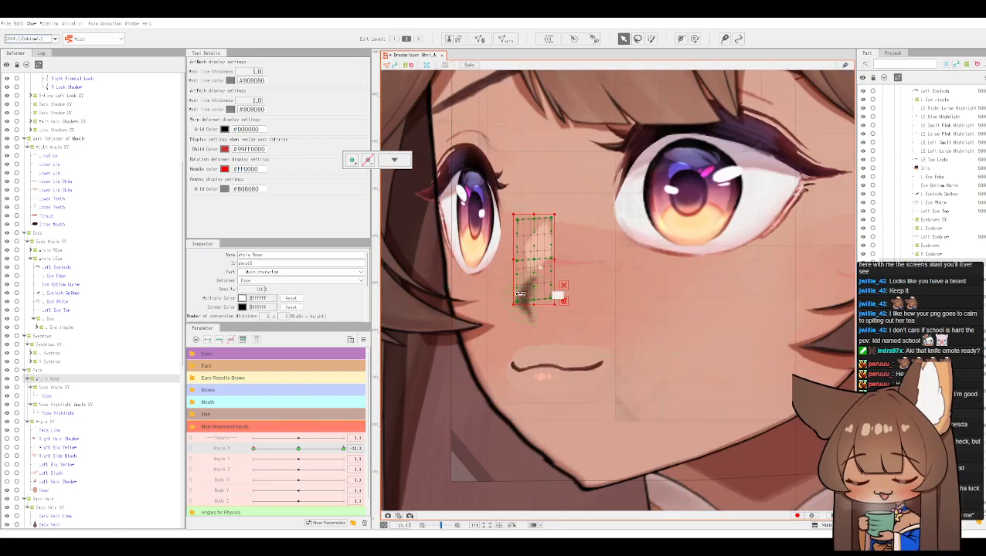
click(522, 324)
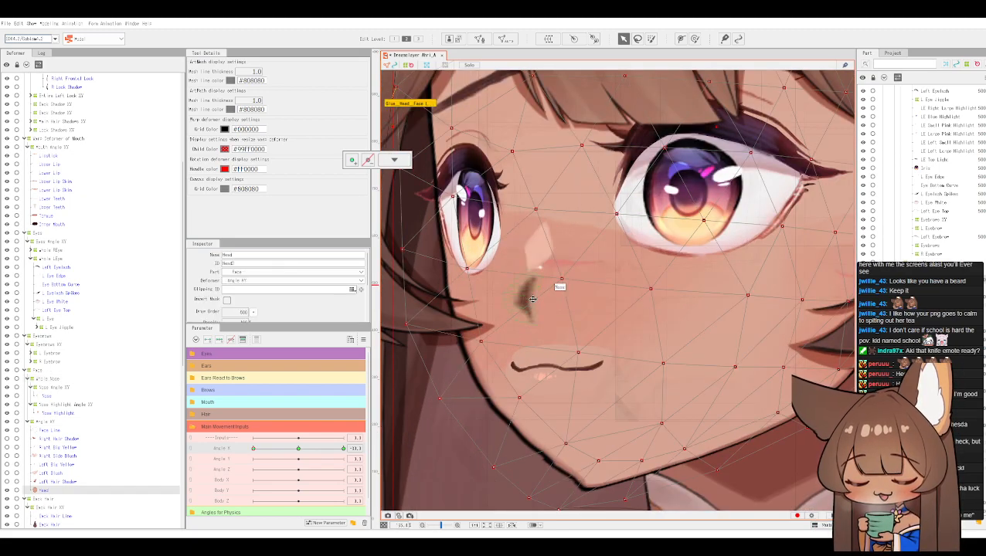
click(531, 299)
click(56, 388)
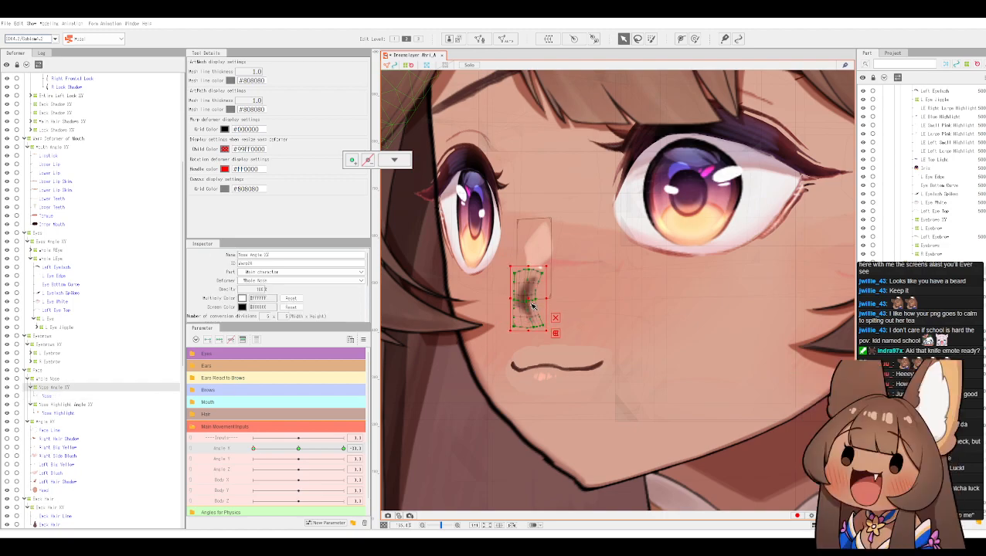
drag(530, 300, 539, 314)
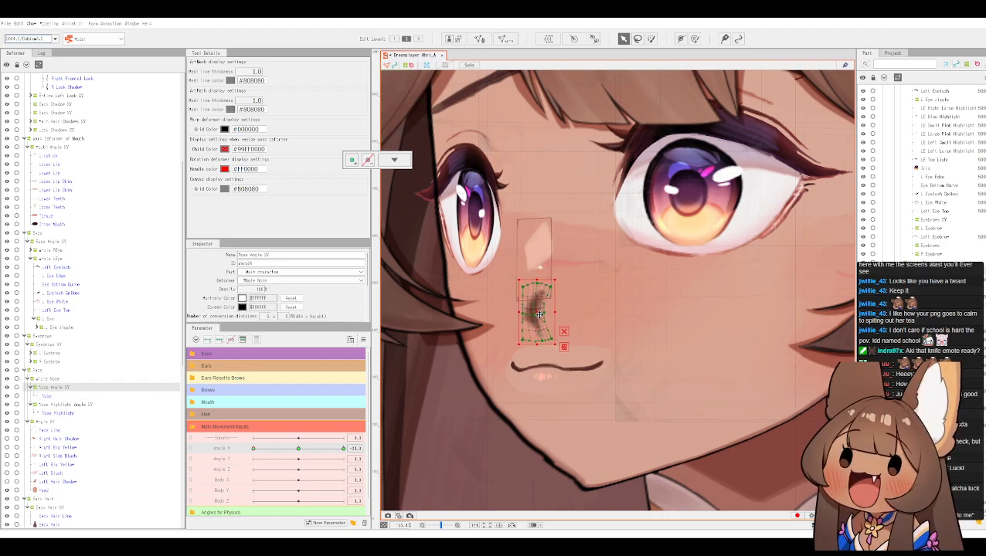
Step: Undo the last move of the Nose Angle XY warp and reposition it just above the mouth at the lowest Angle X key
click(536, 255)
click(55, 396)
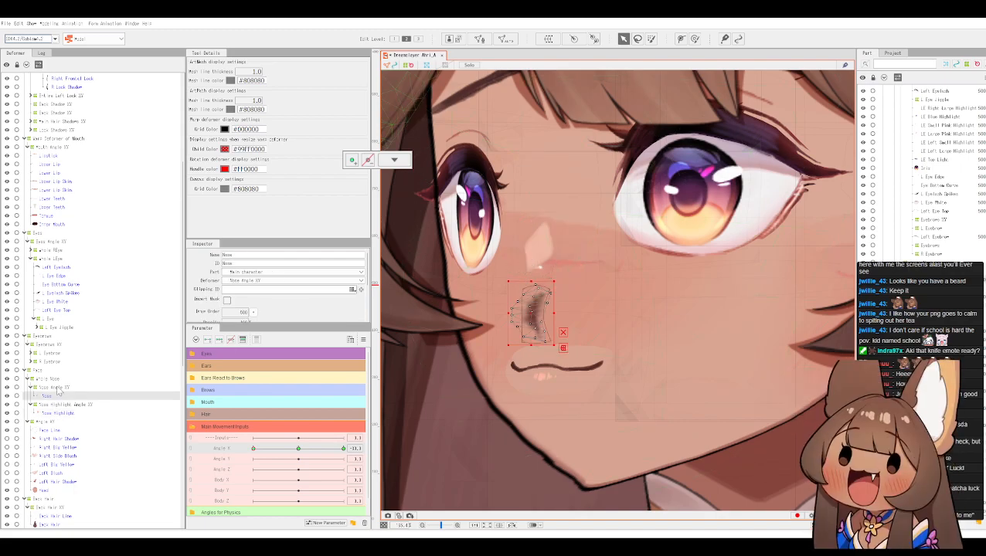
click(57, 389)
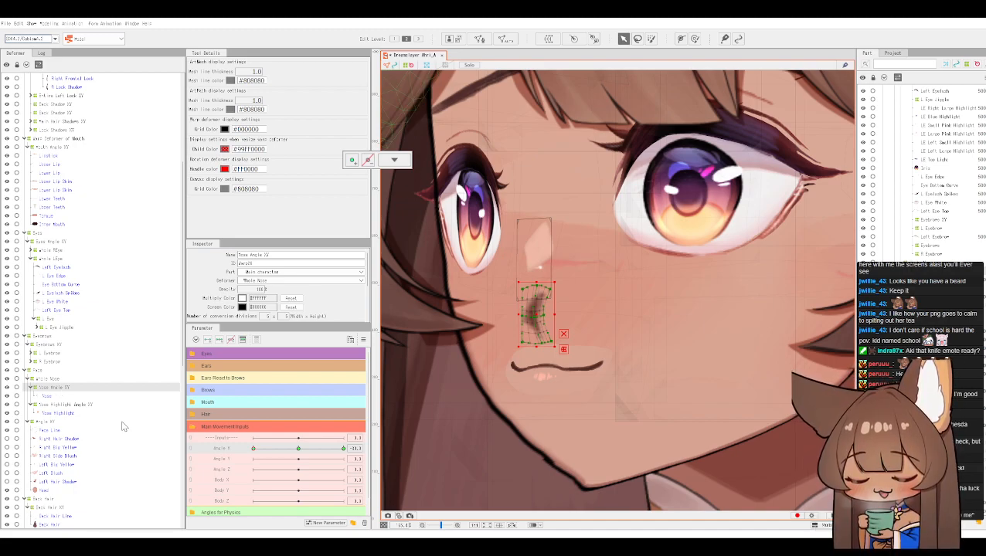
key(ctrl+z)
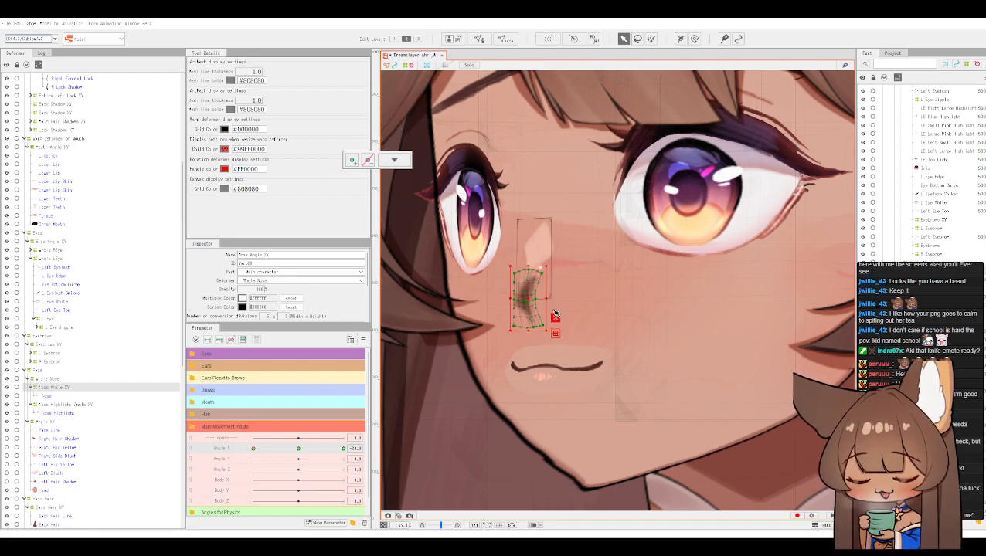
drag(531, 302, 545, 315)
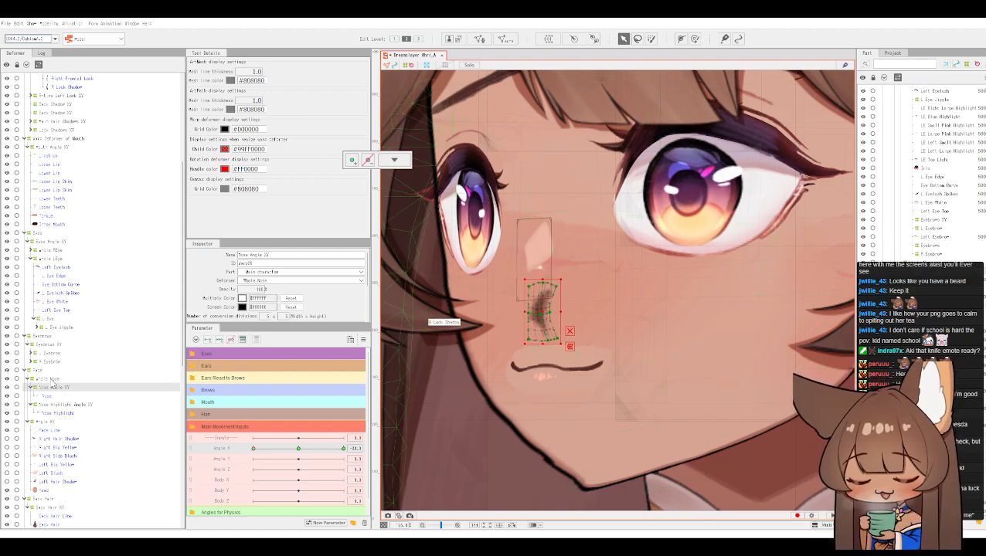
Step: Move the Nose Highlight Angle XY warp down onto the top of the nose shadow and pull its corners inward into a rounder shape
click(54, 404)
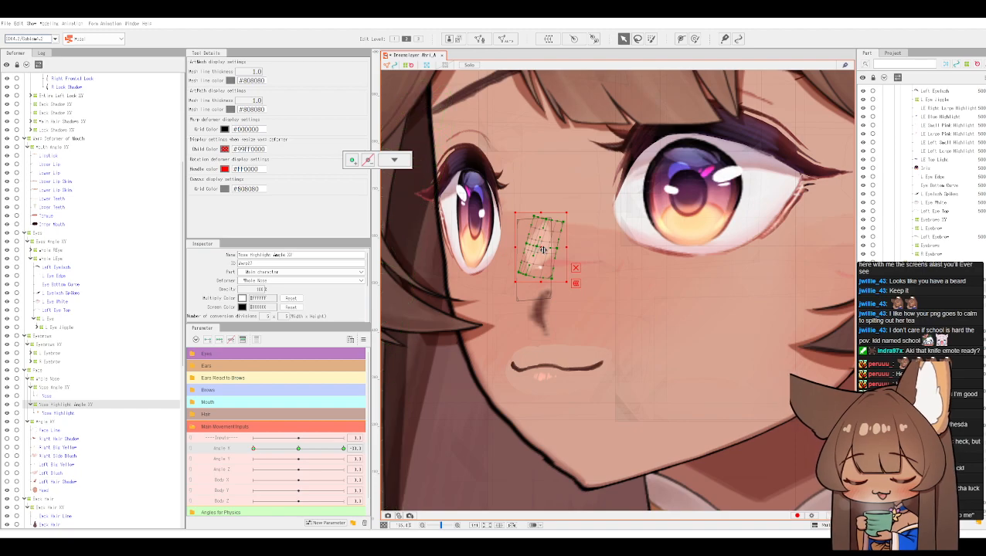
drag(541, 249, 561, 276)
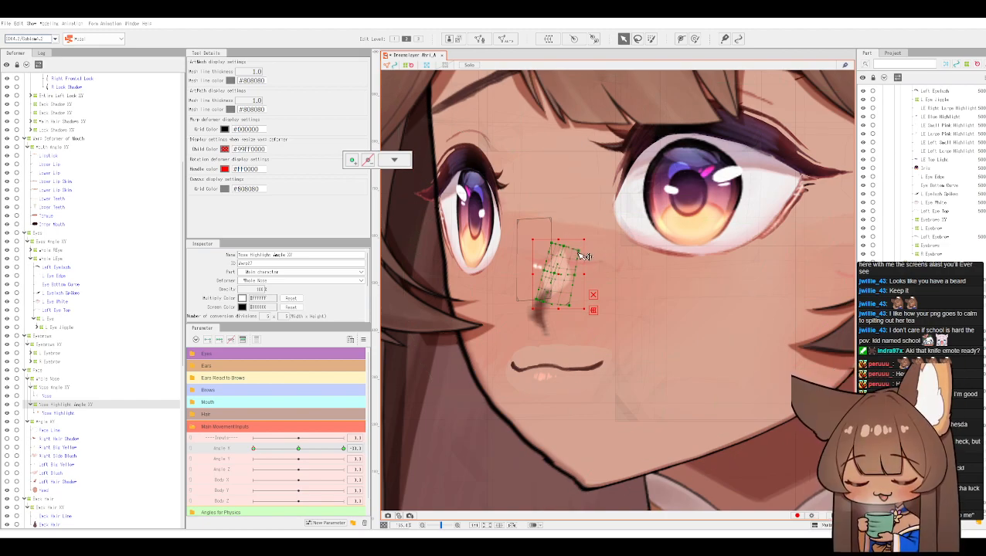
drag(585, 256, 563, 247)
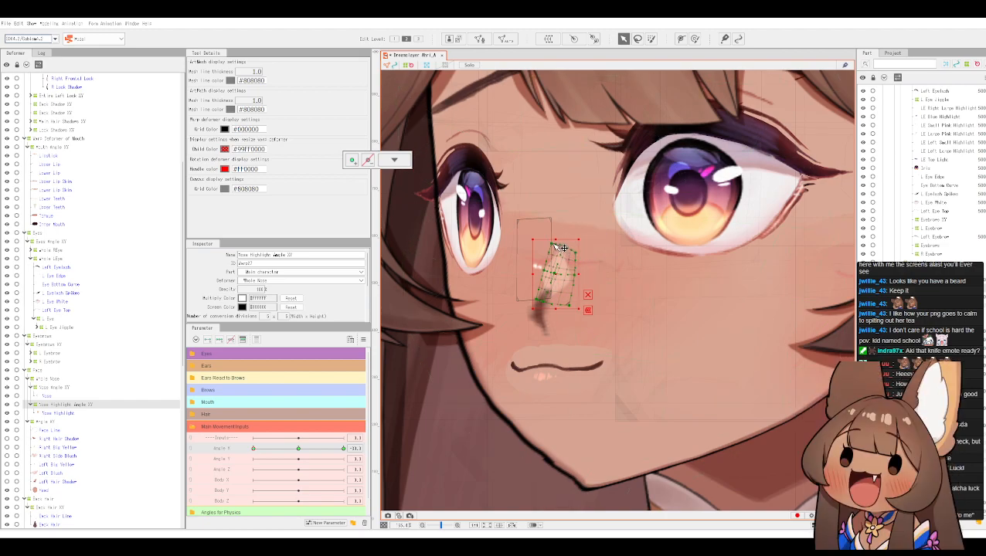
drag(538, 301, 542, 297)
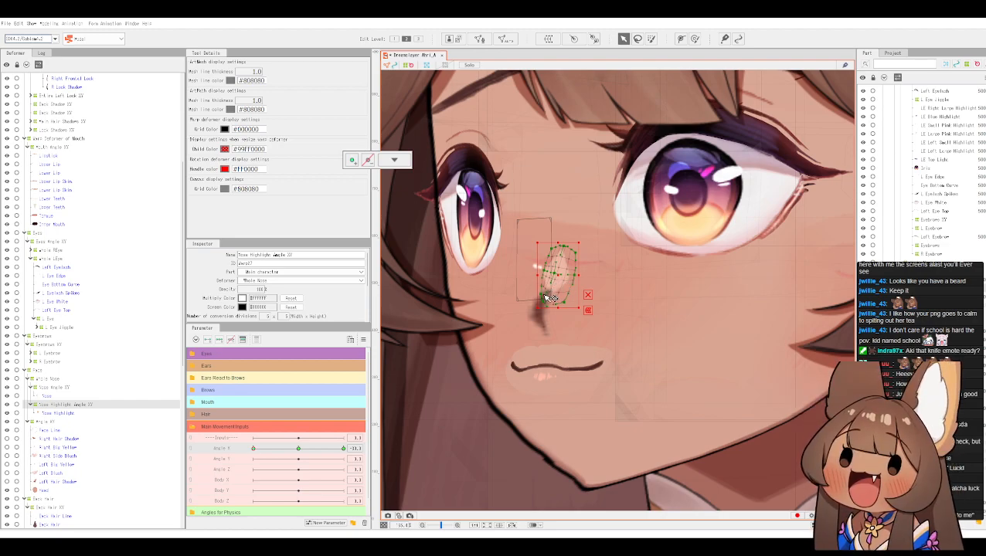
Step: Shift the center point of the Nose Highlight Angle XY warp toward the far cheek and angle its two vertical Bezier handles to curve the highlight
scroll(544, 290, up, 5)
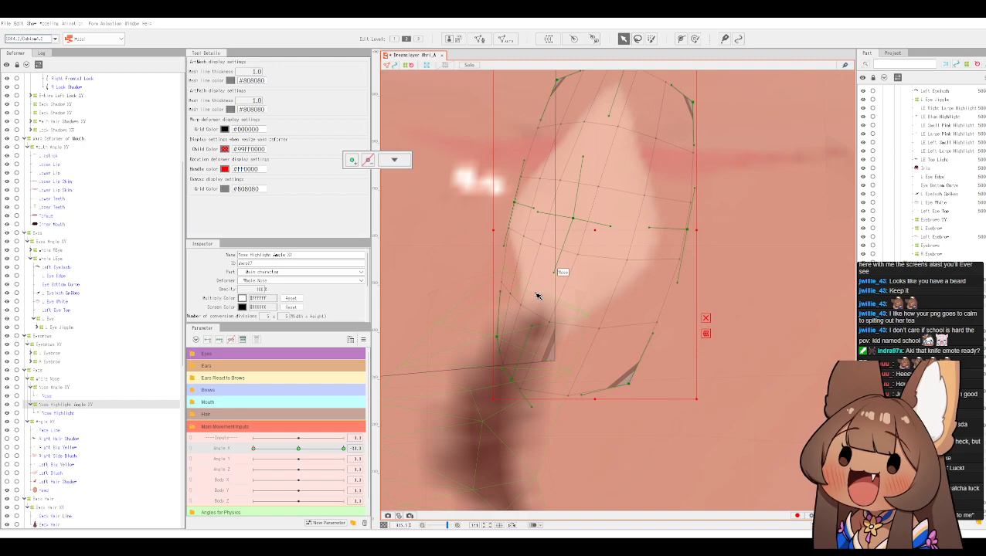
scroll(541, 320, up, 3)
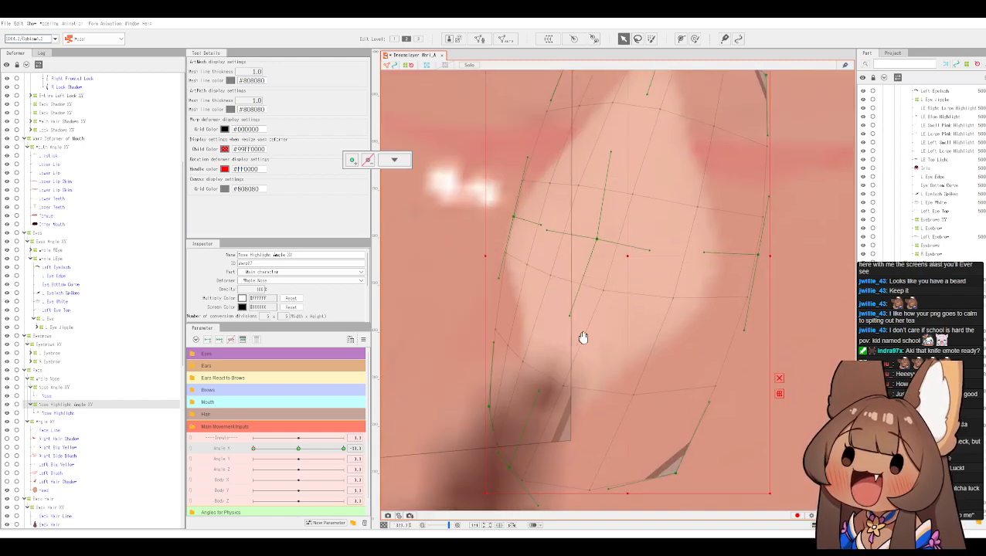
drag(591, 268, 569, 265)
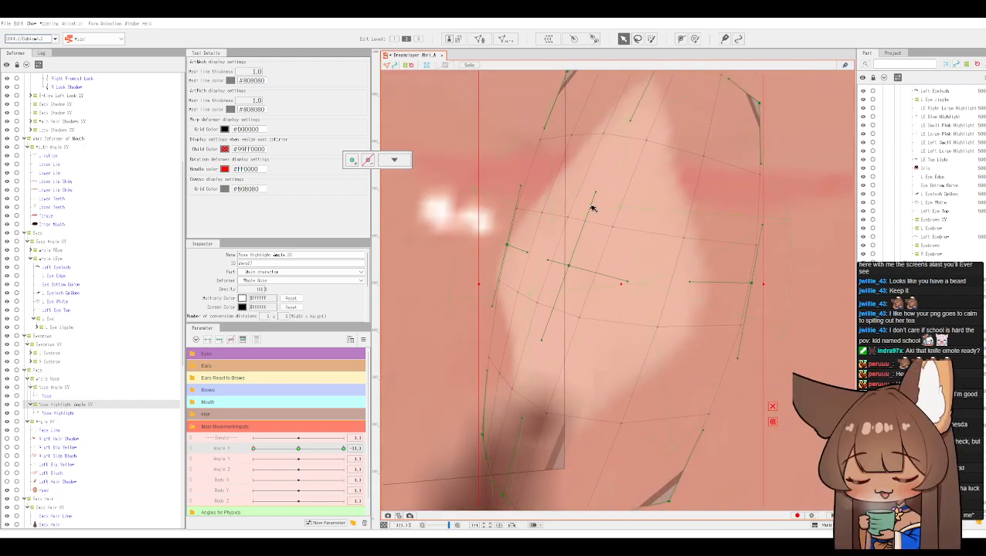
drag(594, 193, 606, 204)
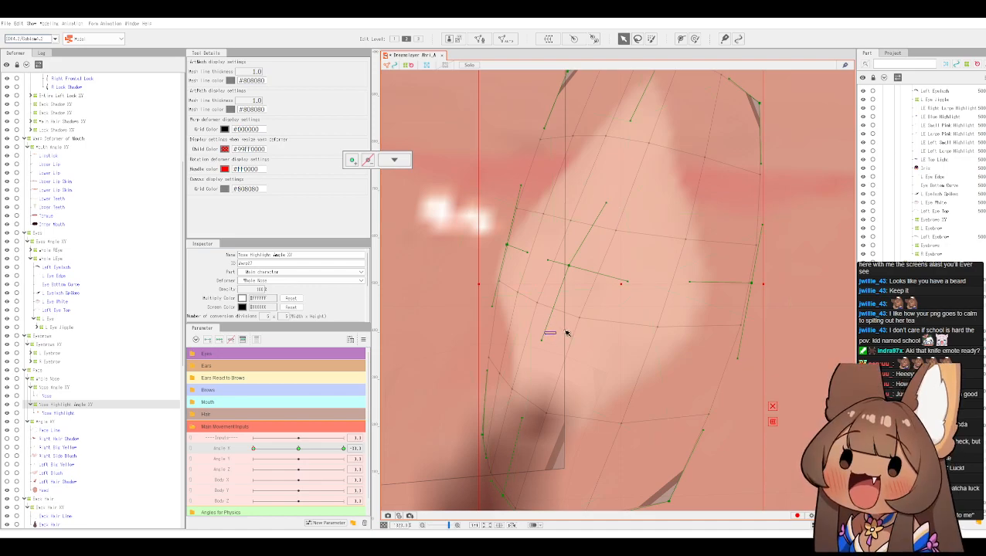
drag(544, 341, 566, 345)
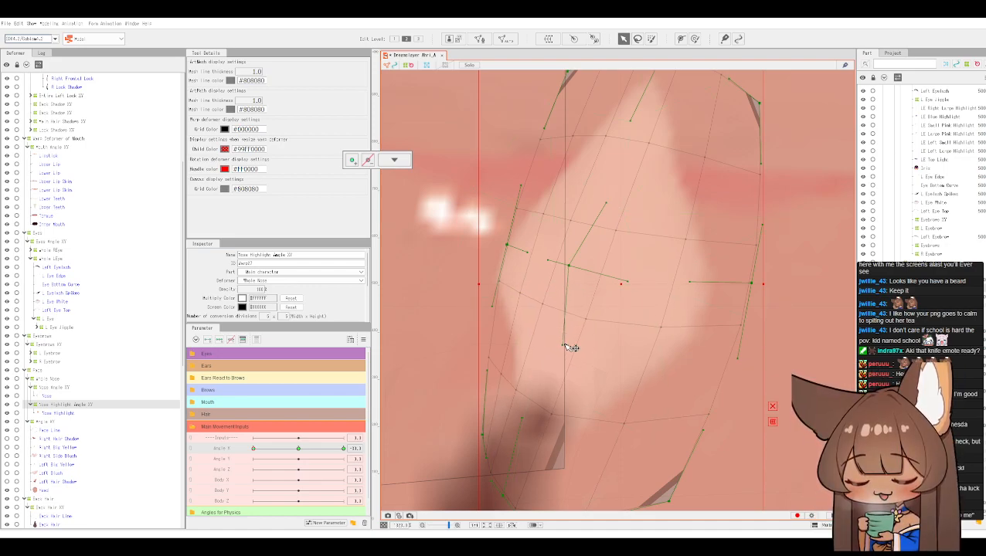
scroll(634, 335, down, 4)
scroll(692, 355, down, 2)
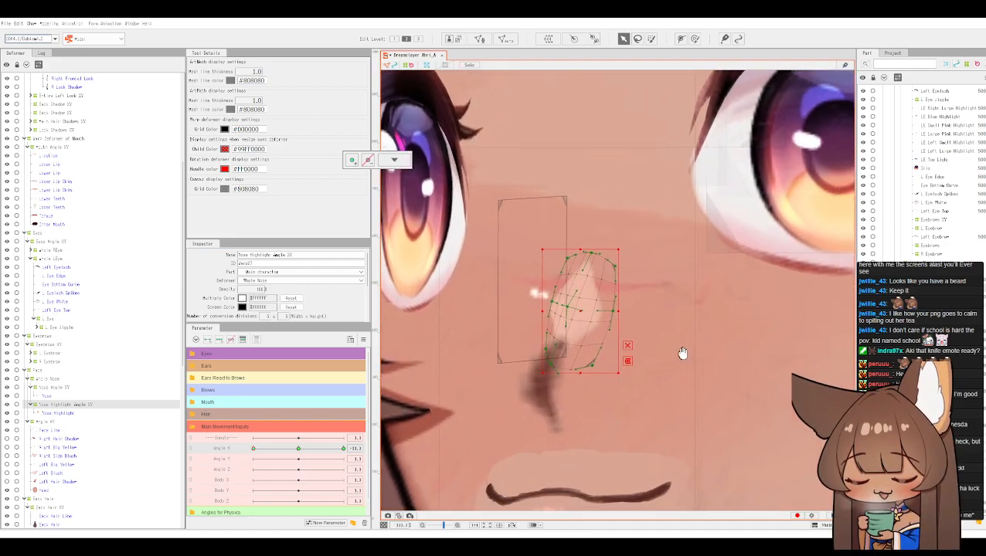
scroll(688, 352, down, 1)
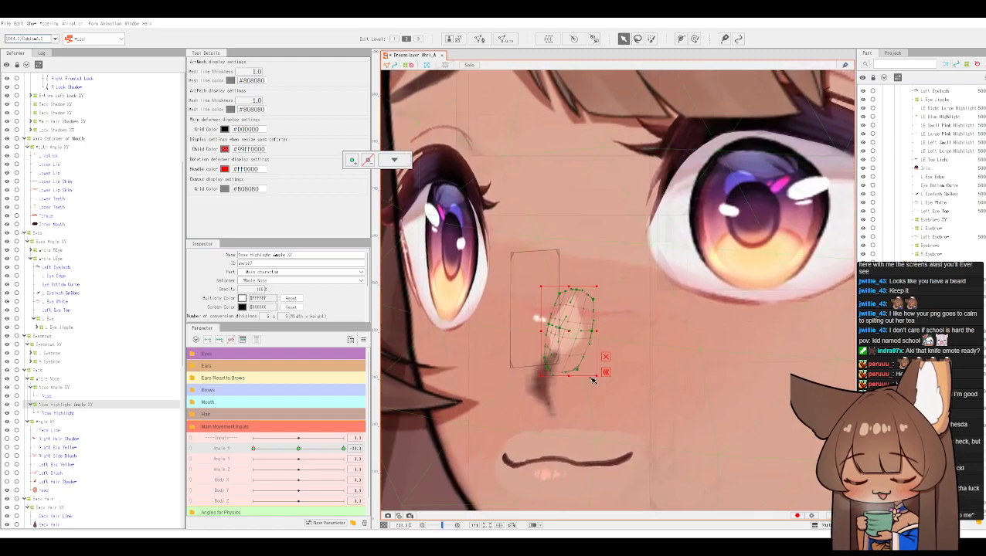
scroll(644, 390, down, 1)
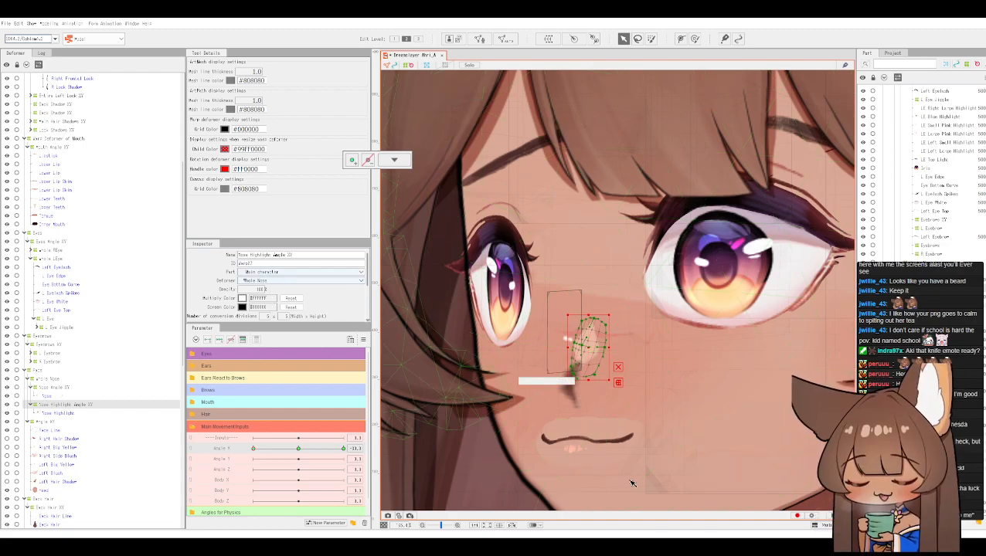
Step: Shrink the Nose Angle XY warp, raise it beside the nose highlight, and lower its upper edge at the lowest Angle X key
click(58, 388)
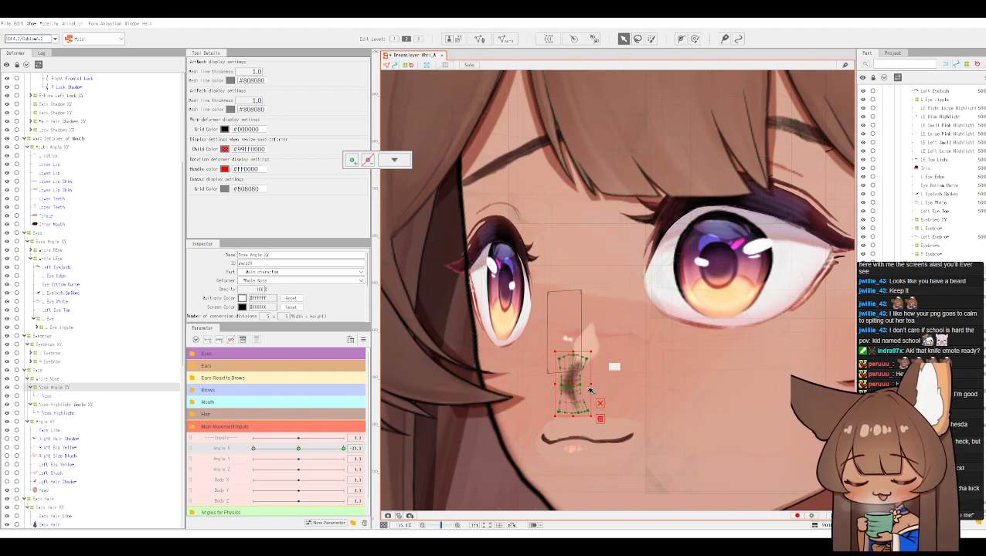
mouse_move(592, 384)
mouse_down()
mouse_move(574, 358)
mouse_move(576, 381)
mouse_up()
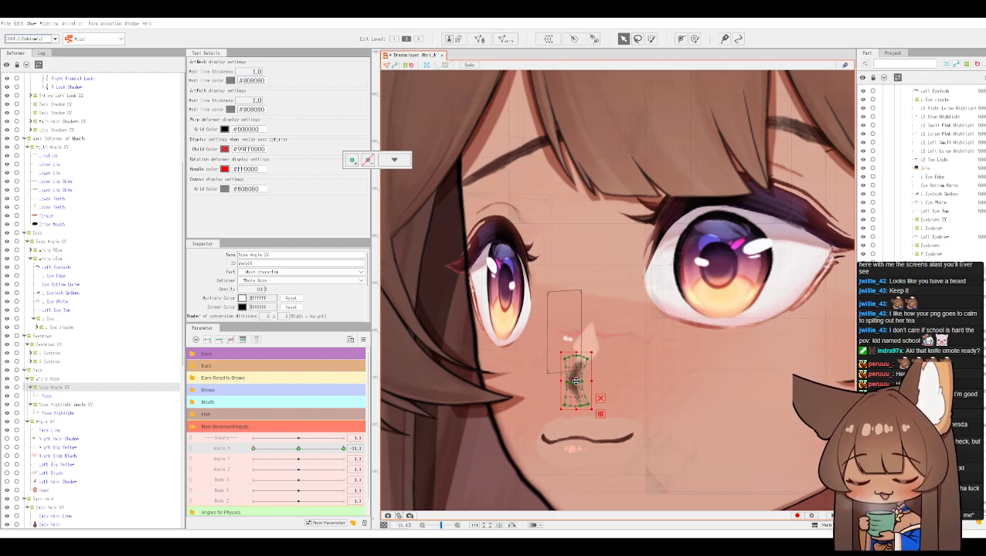
mouse_move(264, 449)
mouse_down()
mouse_move(301, 450)
mouse_move(250, 451)
mouse_up()
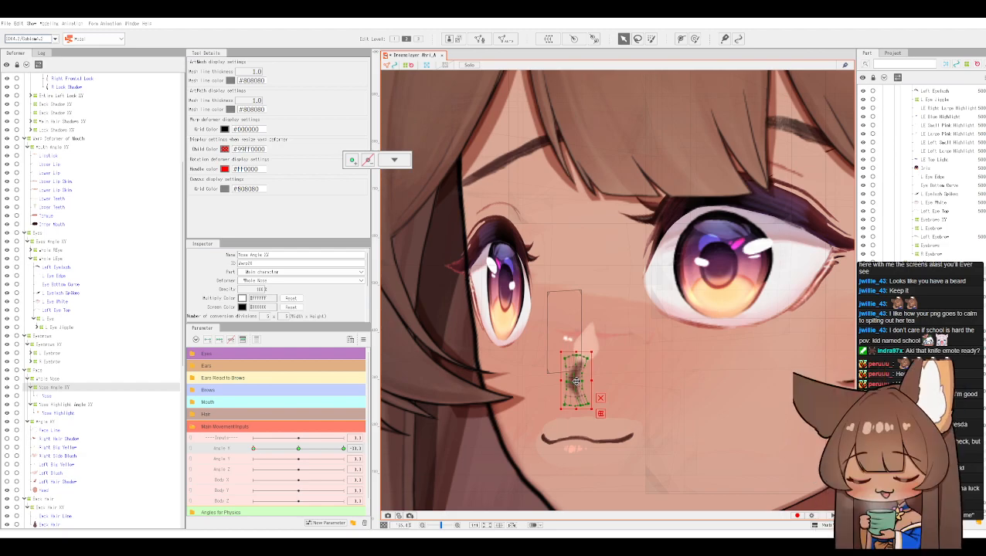
drag(576, 381, 575, 366)
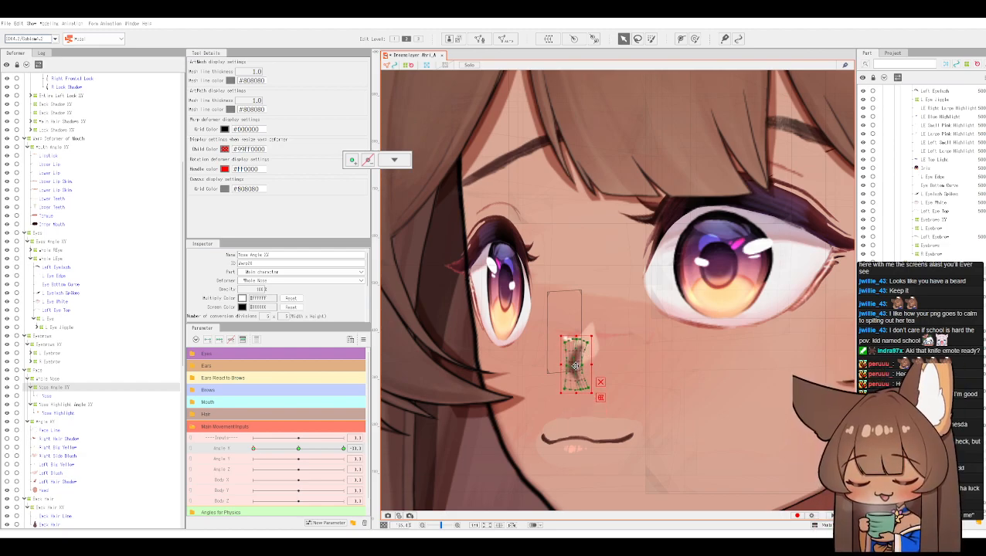
mouse_move(257, 453)
mouse_down()
mouse_move(294, 451)
mouse_move(253, 448)
mouse_up()
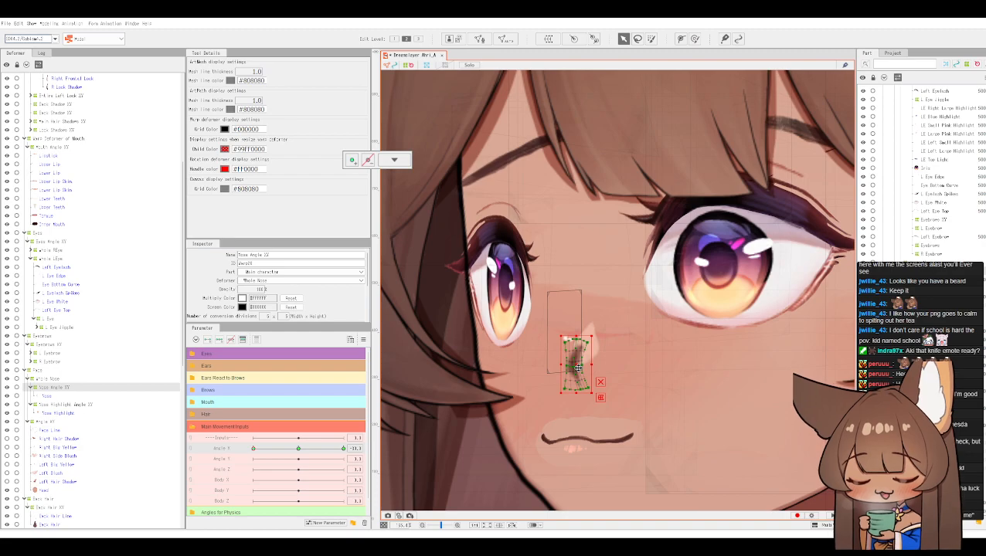
drag(578, 369, 577, 344)
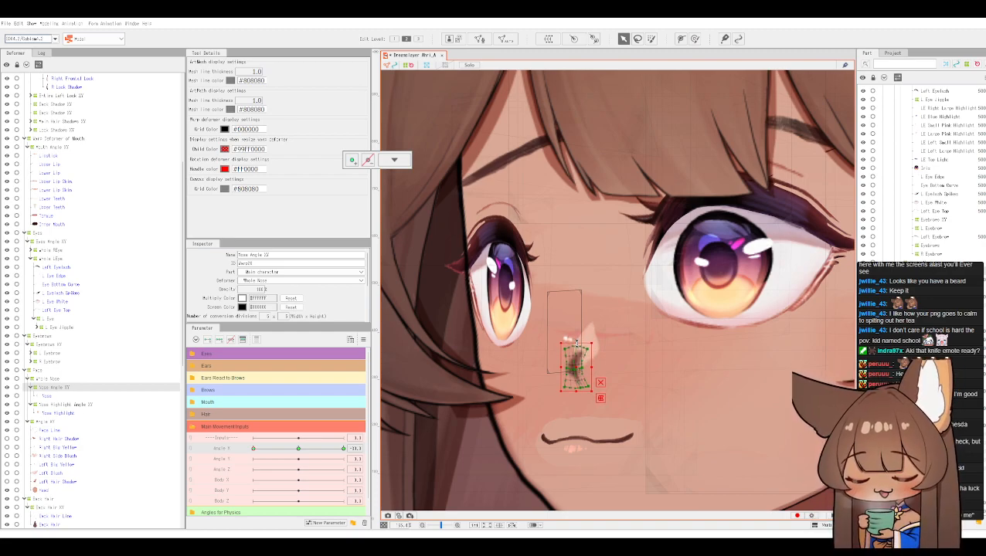
Step: Inspect the nose against the whole face and narrow the Nose Angle XY warp slightly from its sides
click(599, 310)
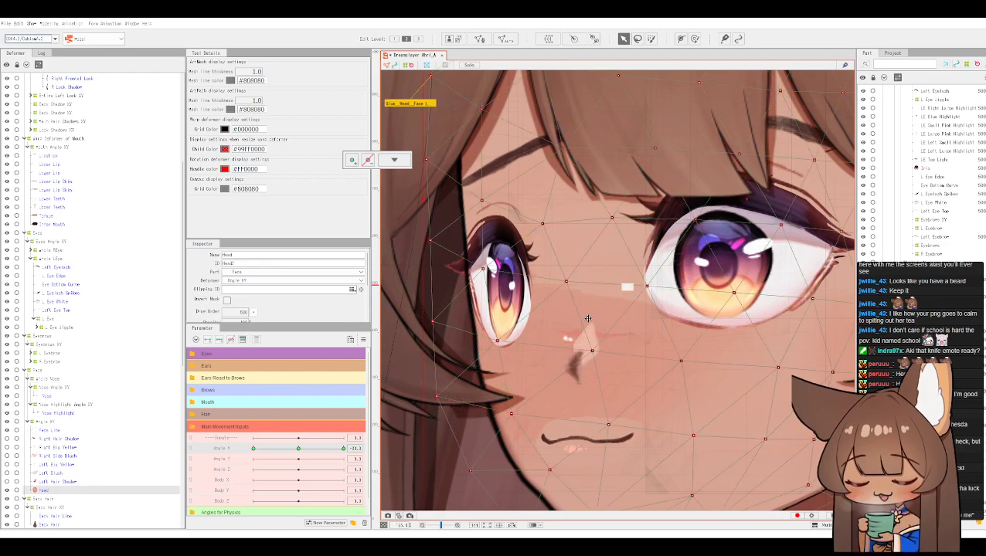
scroll(588, 320, down, 2)
scroll(587, 318, down, 2)
scroll(511, 369, up, 2)
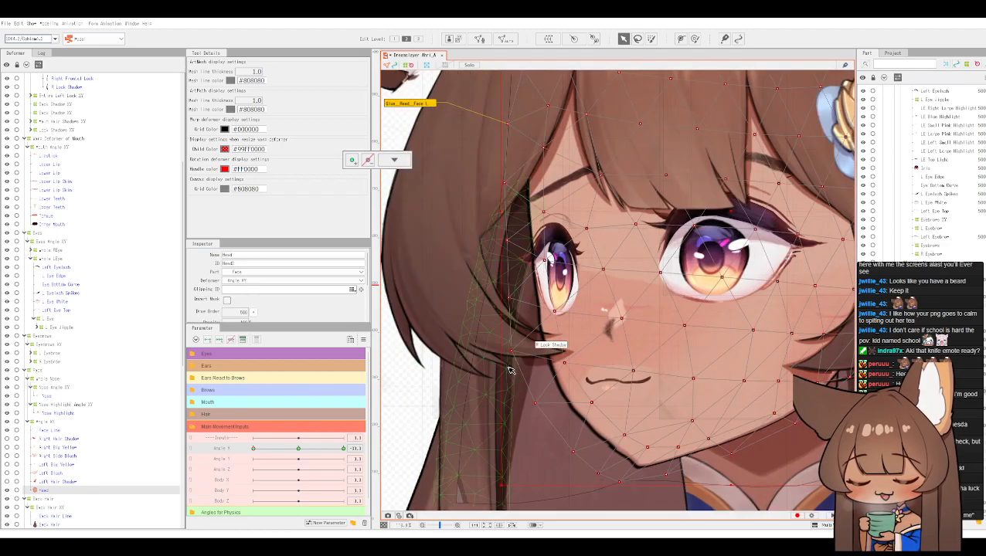
click(56, 396)
scroll(597, 342, up, 3)
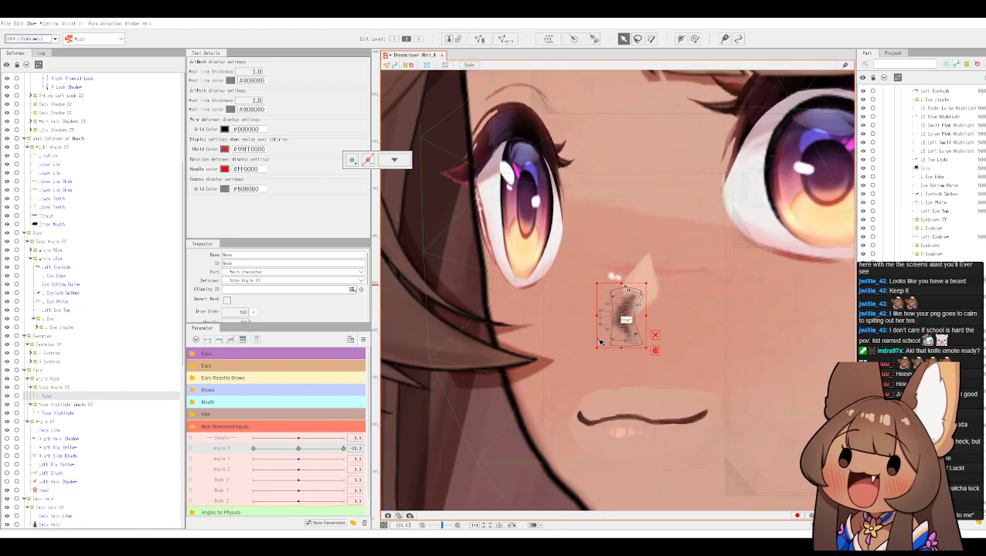
click(55, 387)
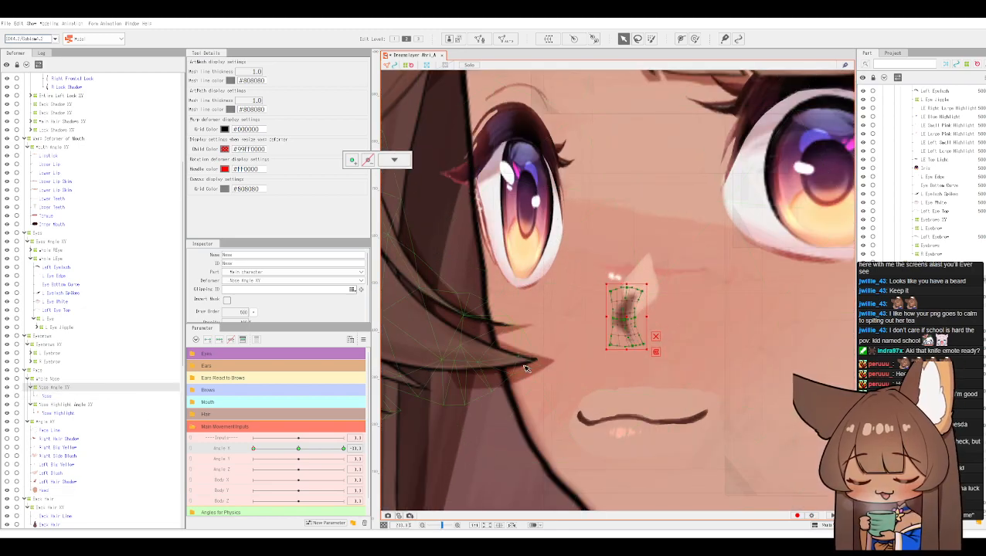
drag(607, 318, 613, 319)
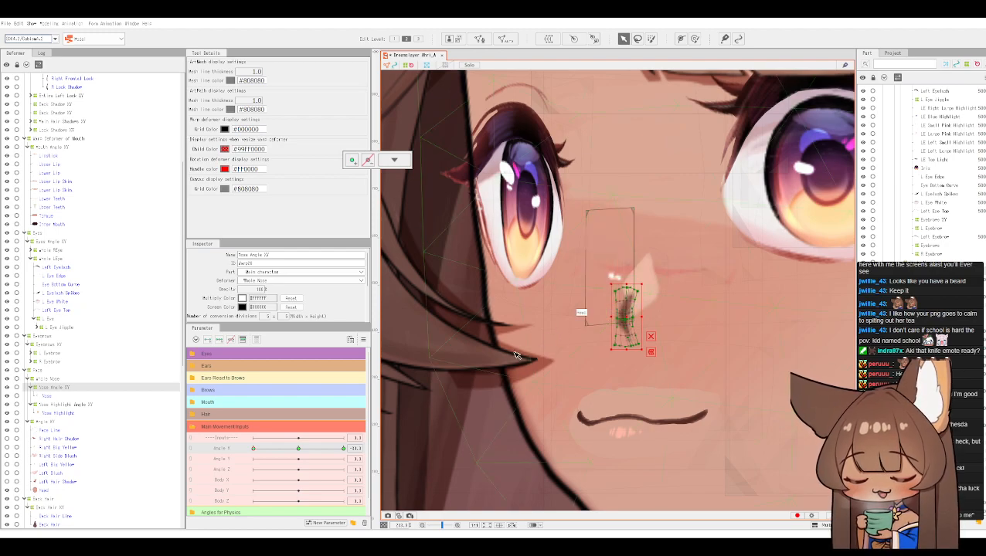
Step: Check the head turn between both Angle X extremes, and select the Nose Highlight mesh at the lowest key
drag(299, 448, 305, 449)
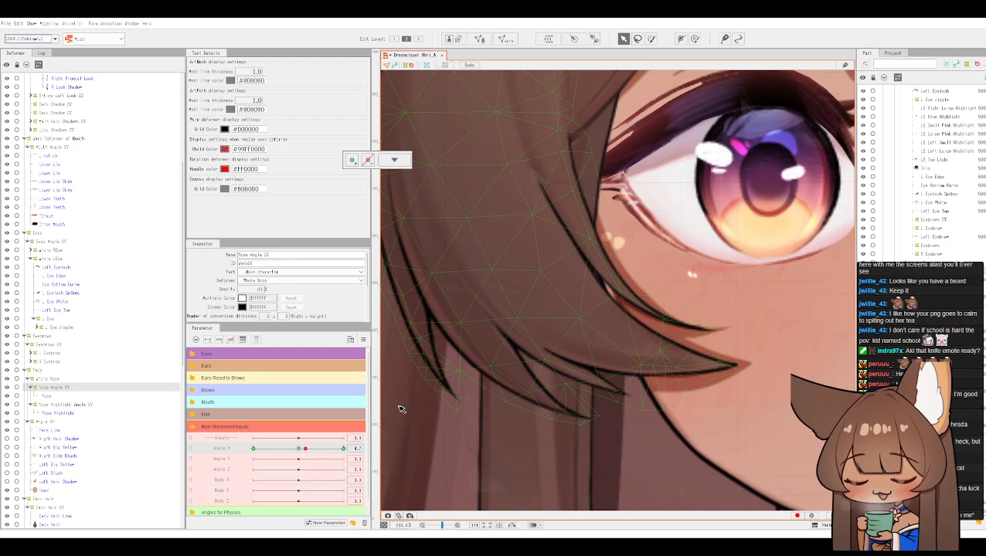
scroll(532, 388, down, 6)
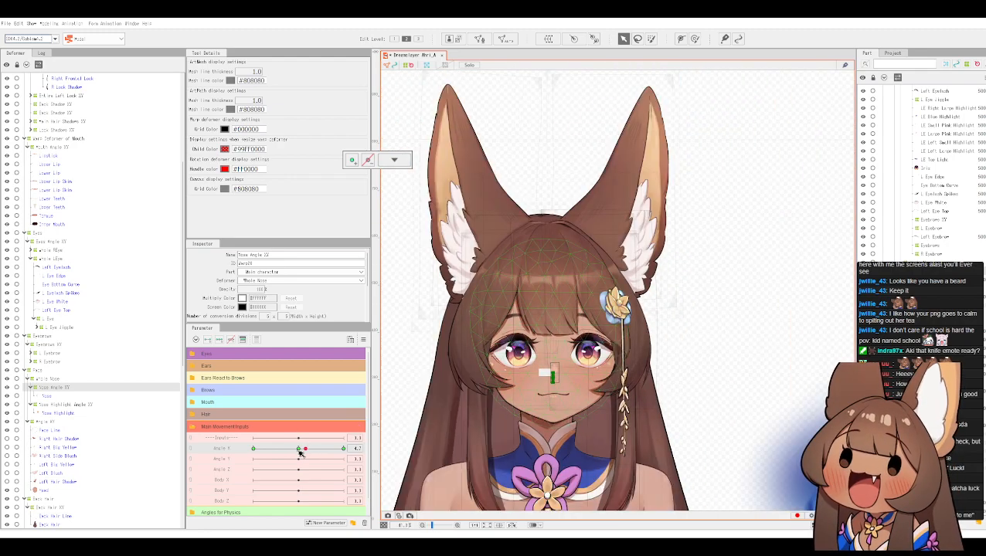
click(456, 442)
scroll(456, 442, up, 3)
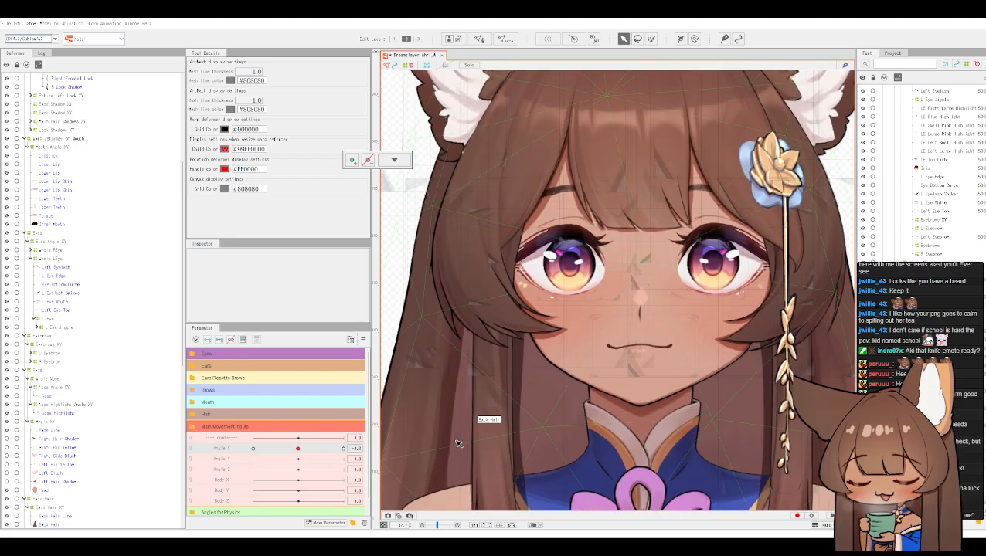
drag(305, 450, 347, 454)
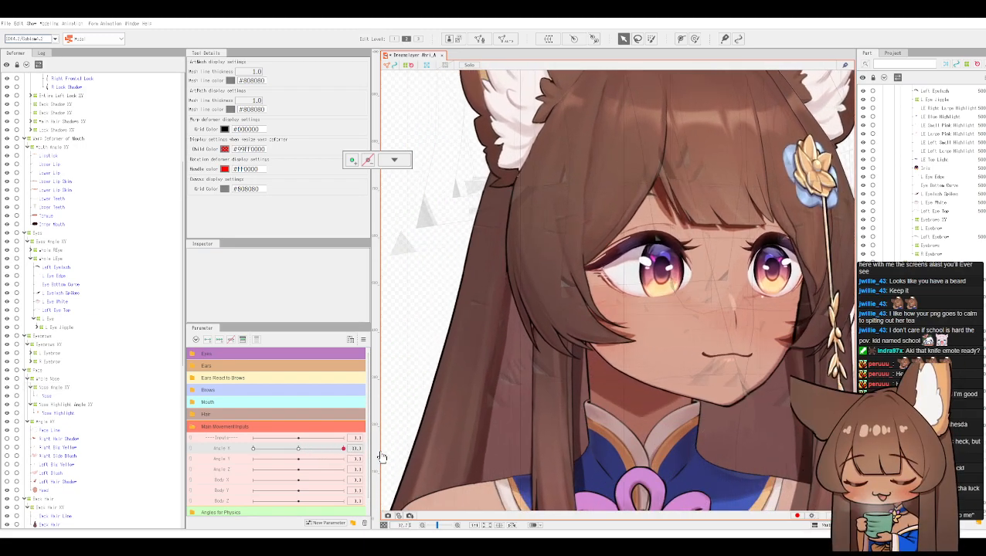
drag(344, 449, 244, 449)
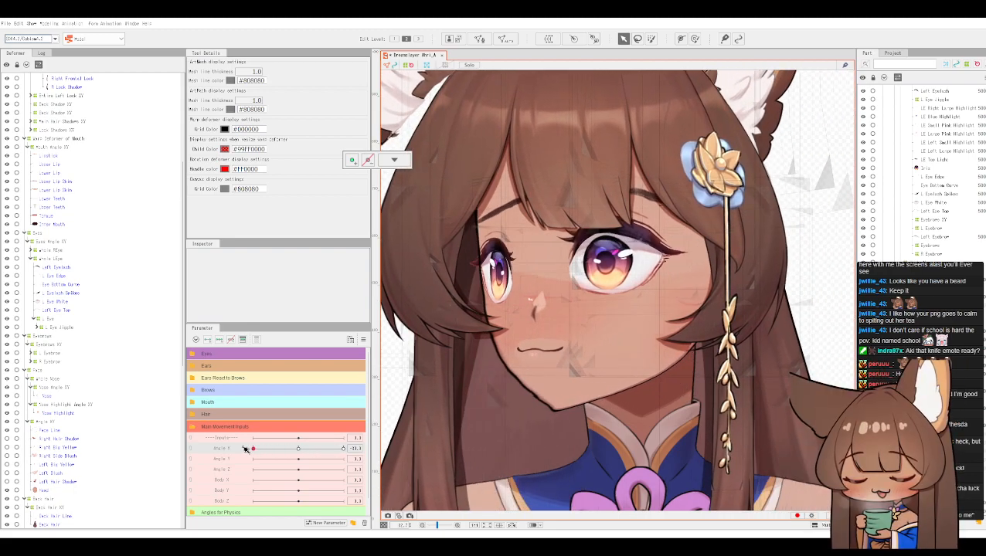
click(342, 448)
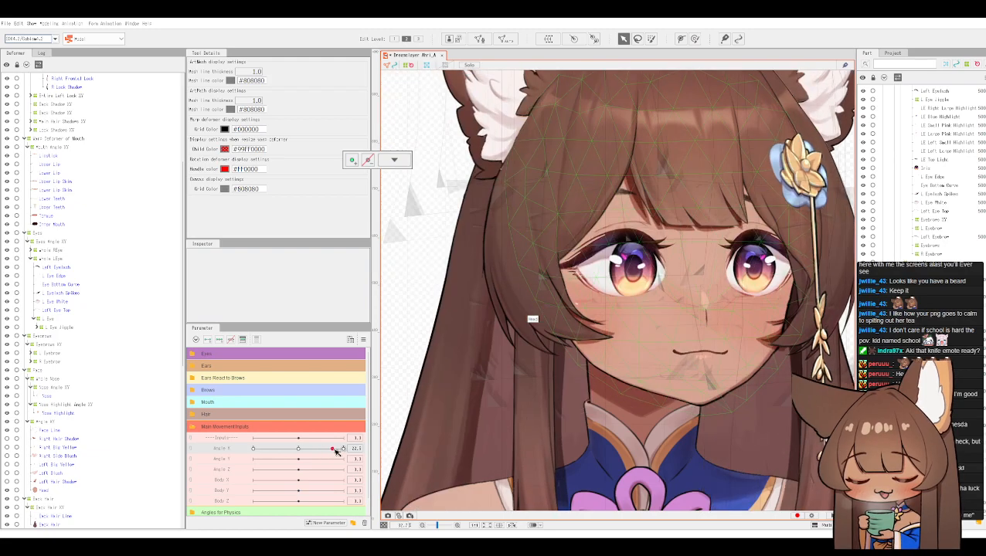
click(253, 449)
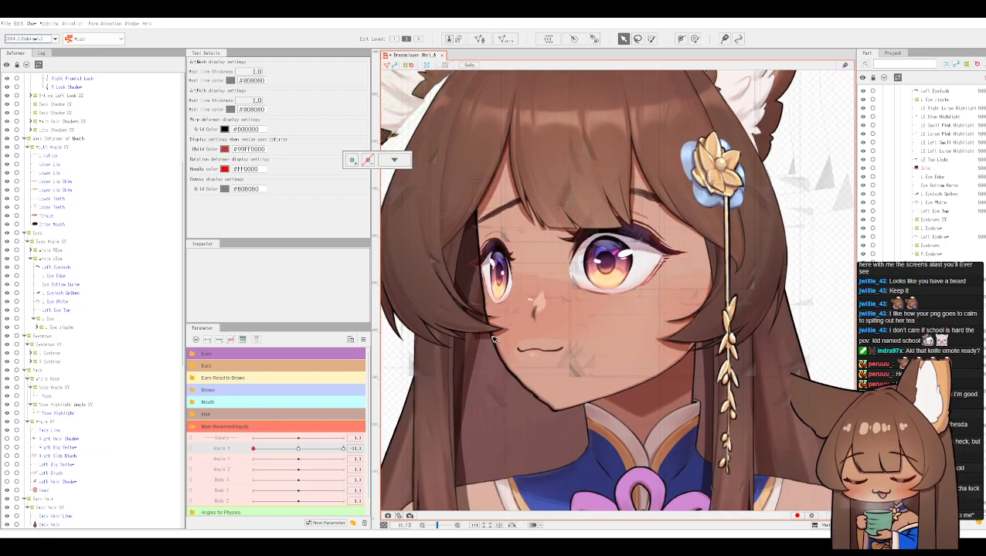
click(545, 301)
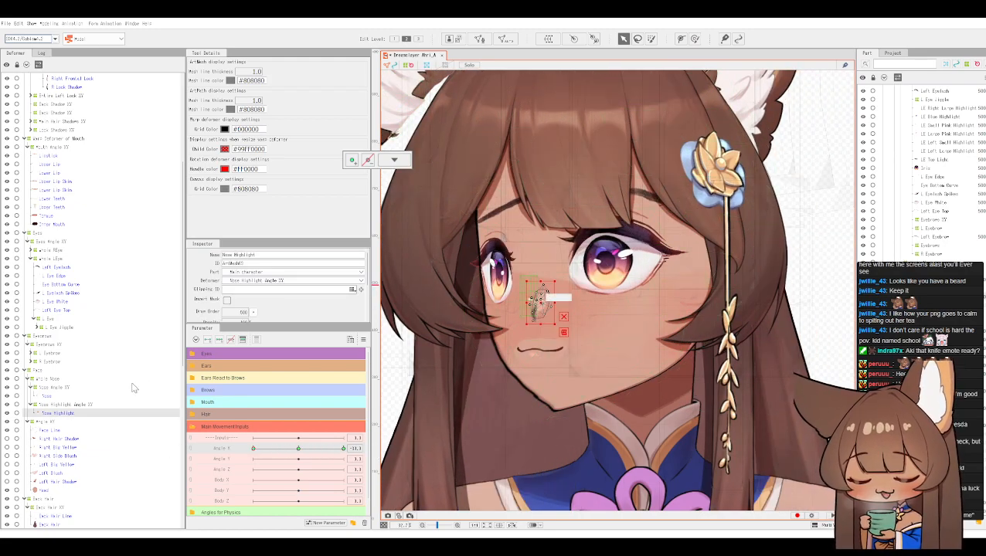
Step: Raise the Nose Highlight Angle XY warp slightly at the lowest Angle X key, narrow it from its far-cheek side, and shorten its lower edge
click(66, 404)
scroll(518, 258, up, 3)
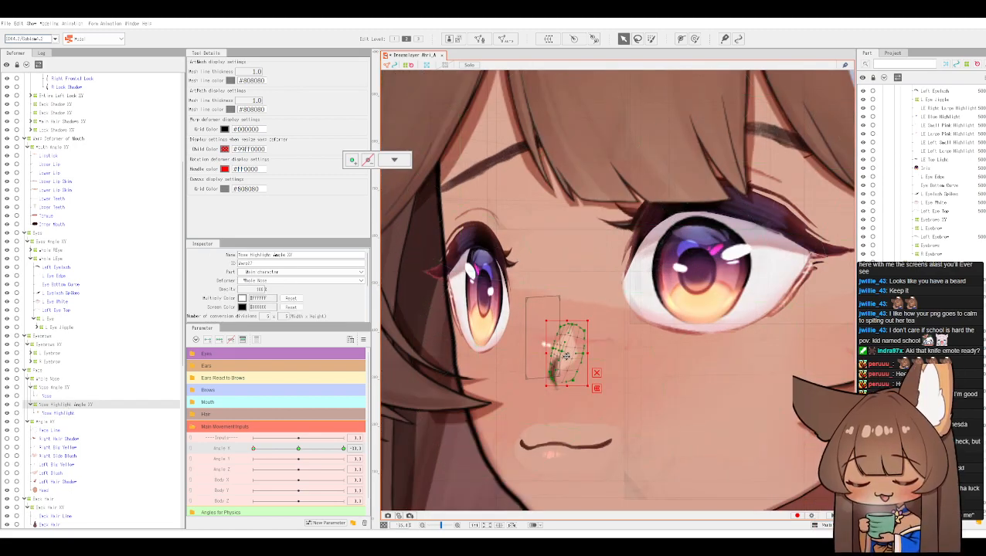
drag(567, 354, 565, 344)
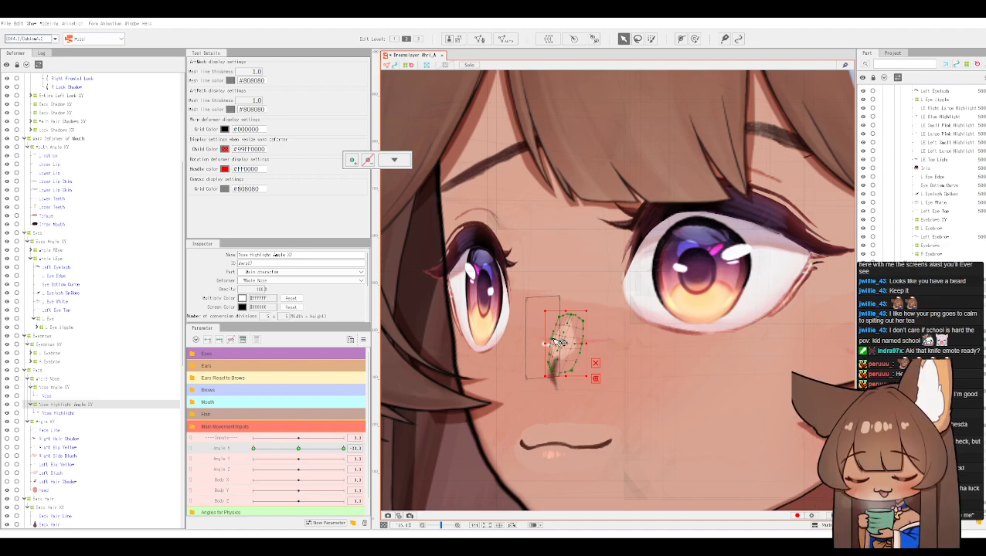
drag(546, 345, 552, 345)
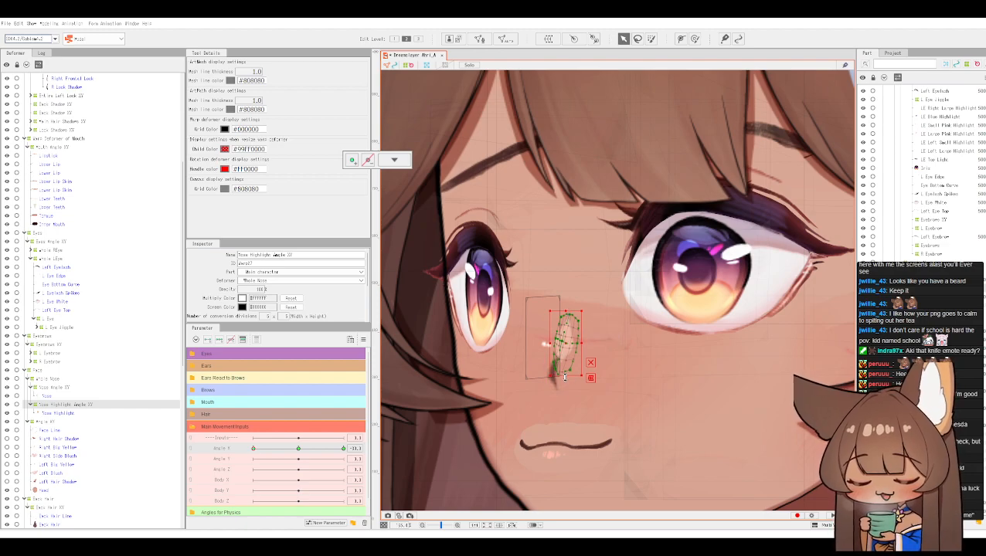
drag(565, 377, 565, 371)
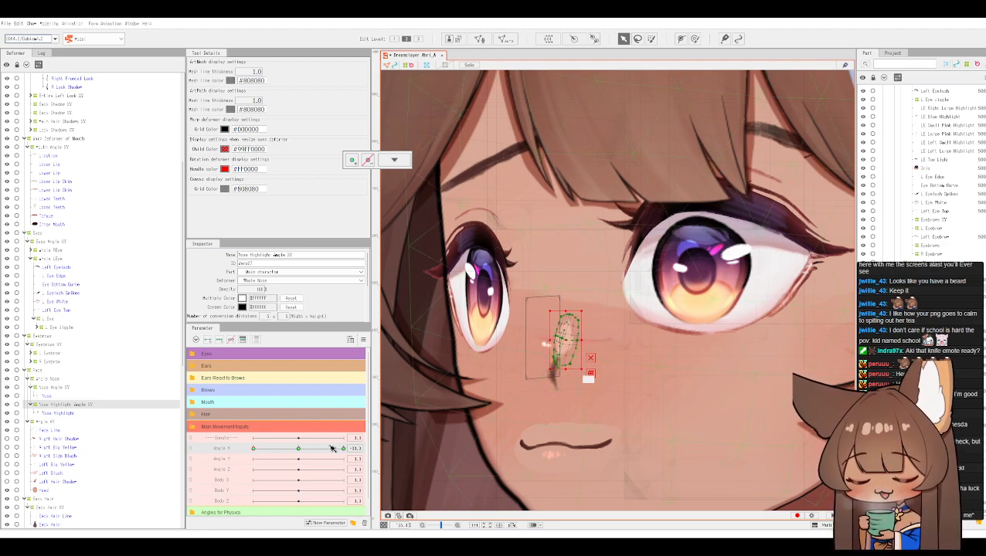
drag(272, 449, 247, 437)
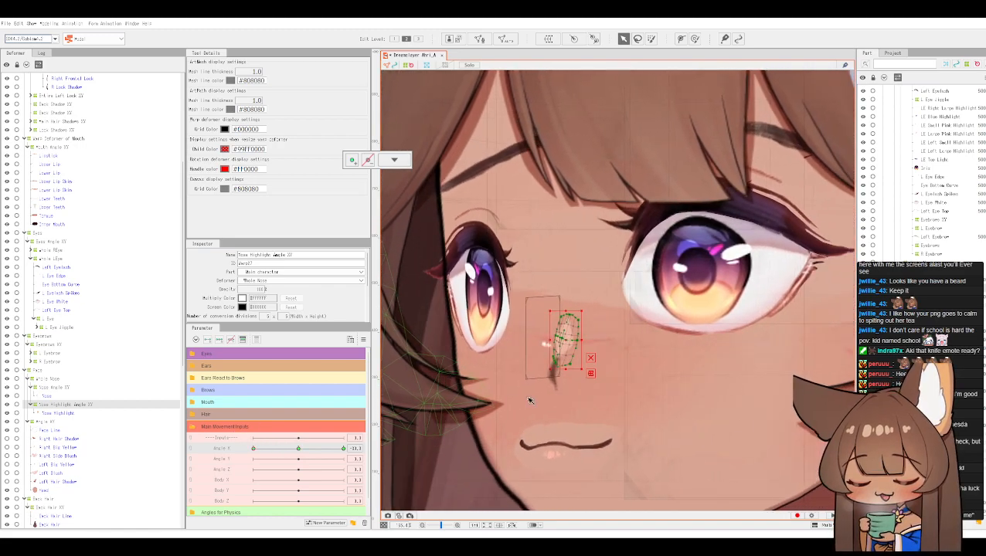
Step: Examine the nose and its highlight against the whole face at the lowest, center and highest Angle X keys
scroll(639, 374, down, 4)
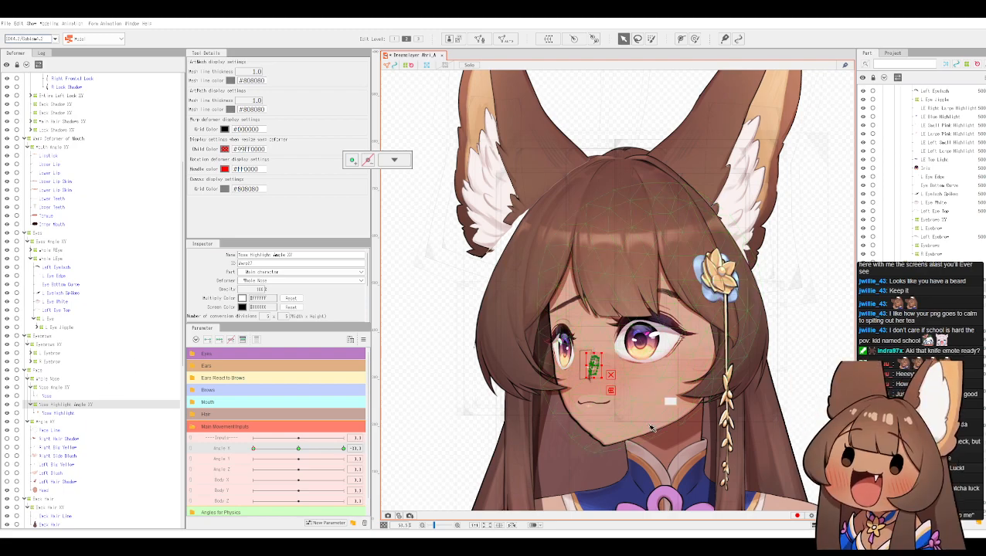
scroll(649, 425, up, 3)
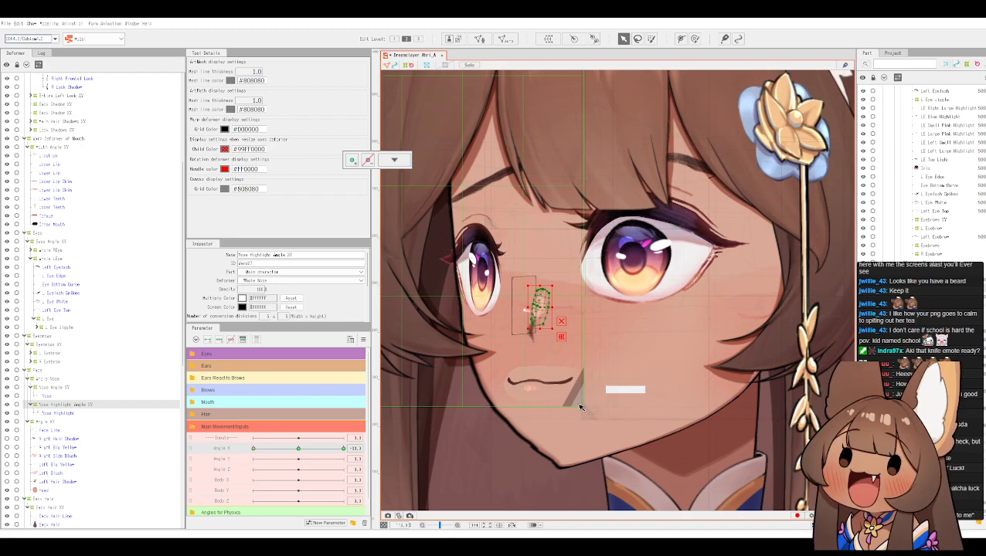
scroll(624, 425, up, 2)
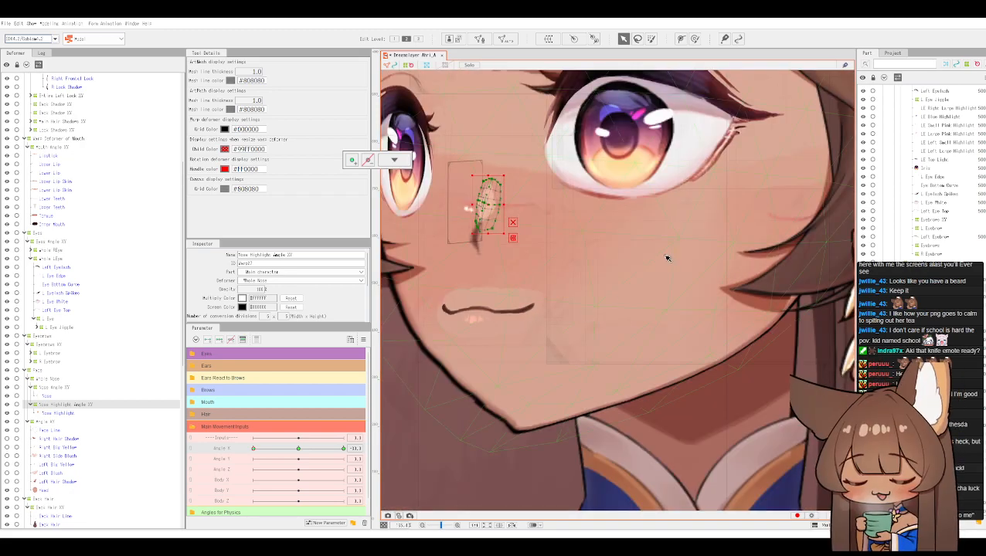
click(299, 450)
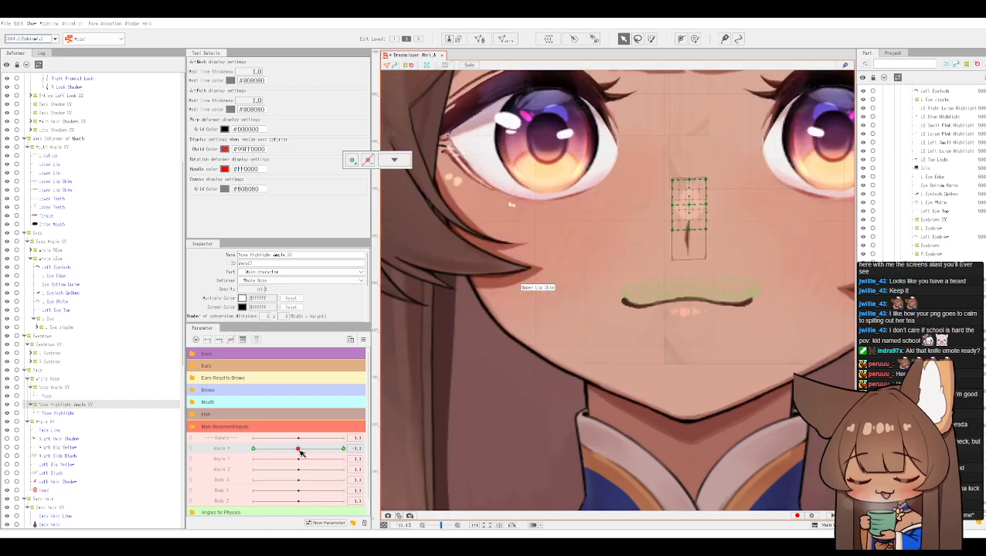
scroll(559, 389, down, 3)
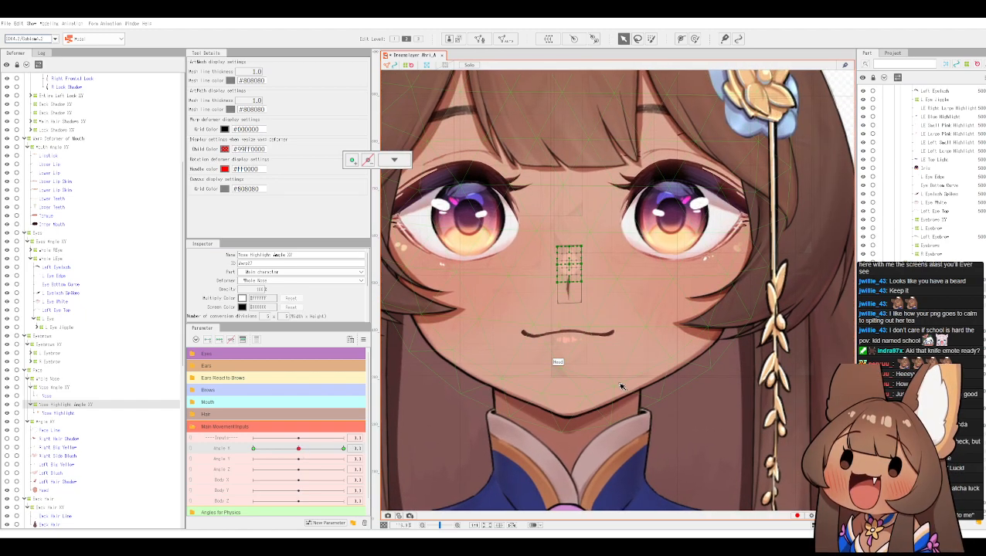
scroll(508, 383, up, 3)
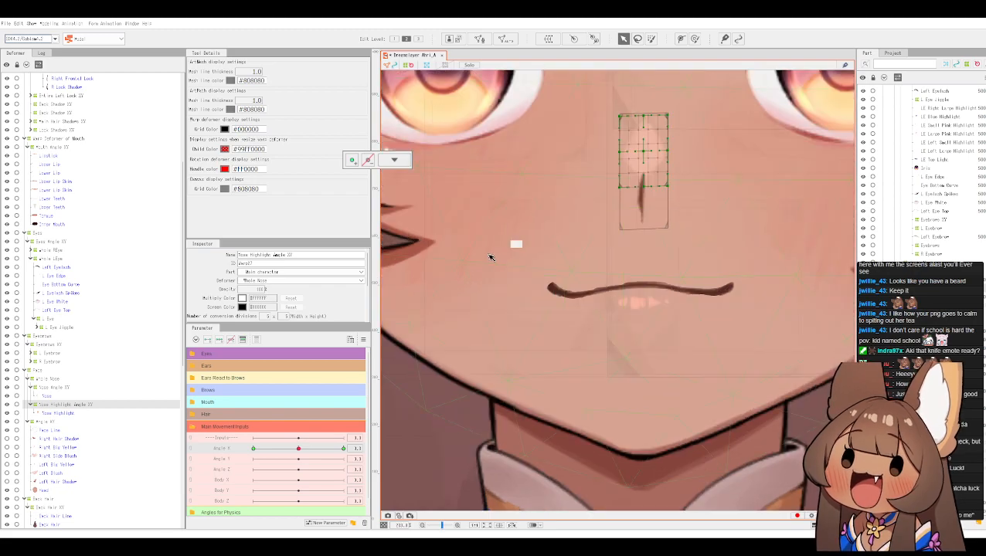
drag(298, 455, 348, 452)
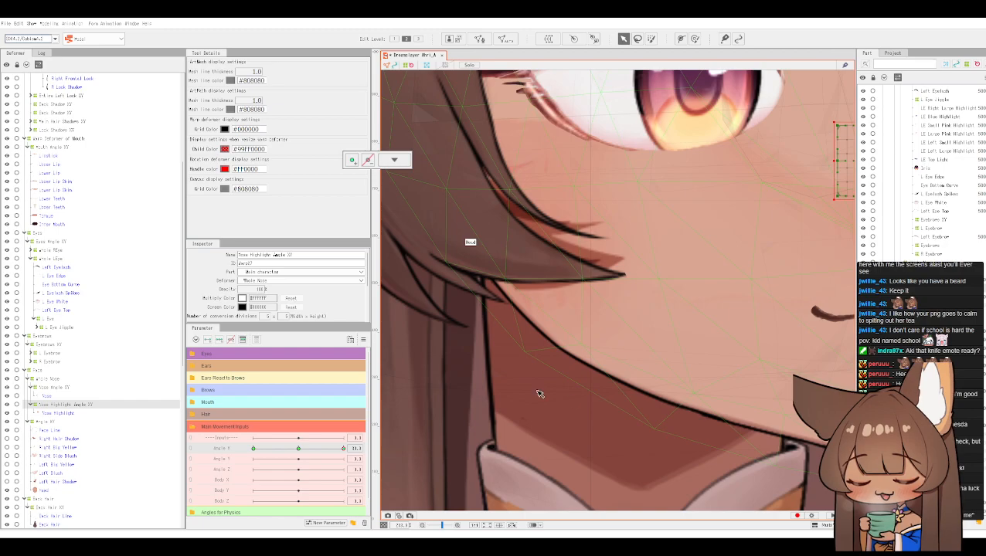
scroll(732, 419, down, 6)
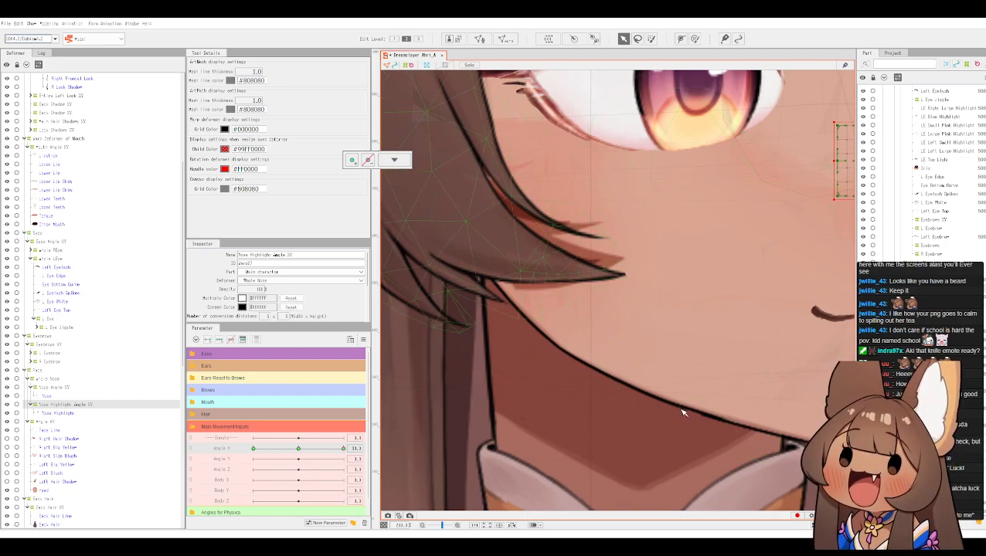
scroll(653, 415, up, 2)
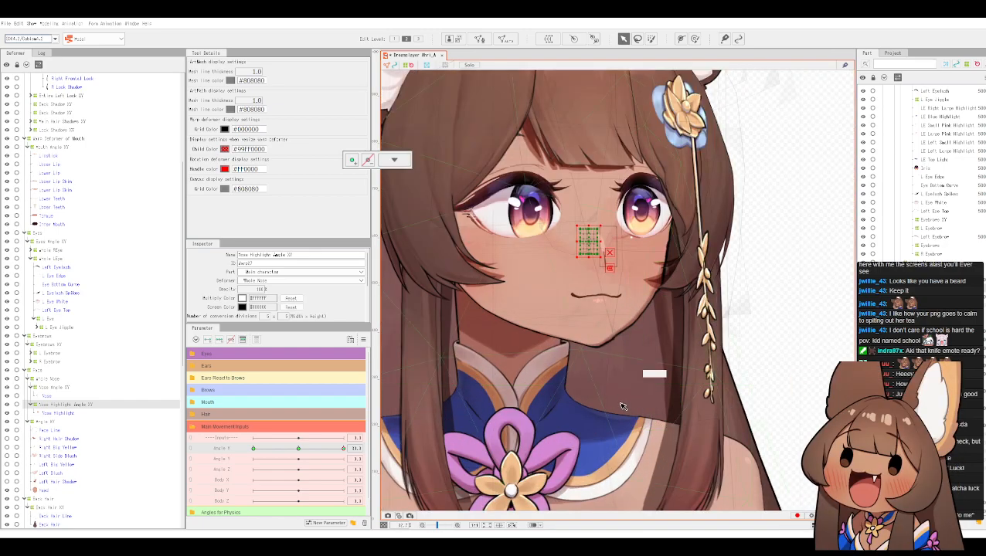
drag(620, 396, 626, 412)
click(300, 451)
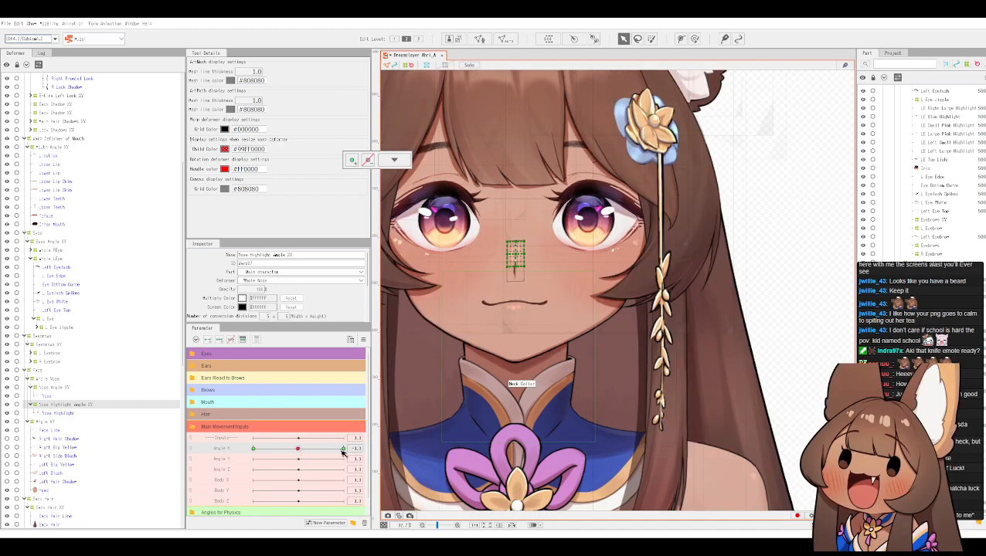
Step: Set Angle X to 1 and sweep the head turn from there to the lowest key to check the nose transition
click(357, 448)
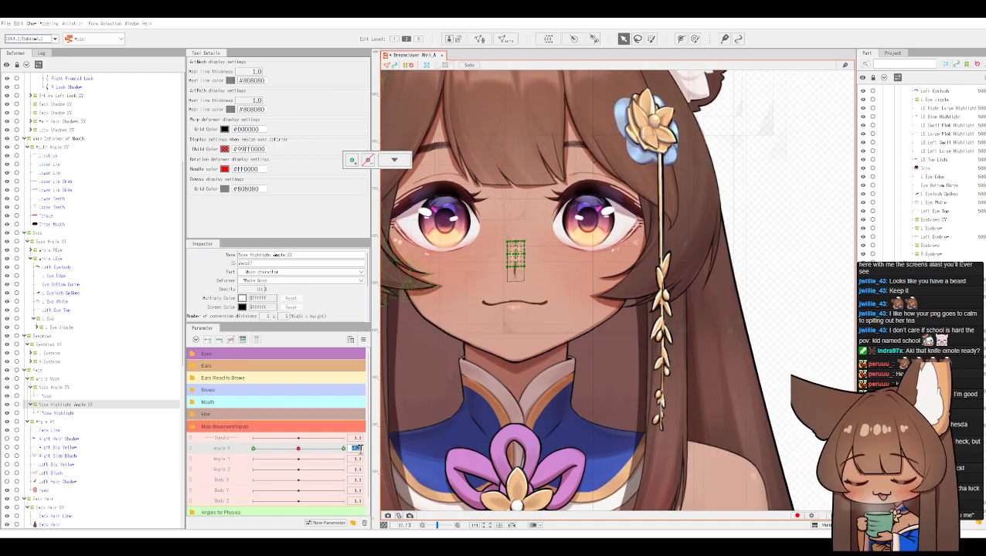
text(1)
key(Return)
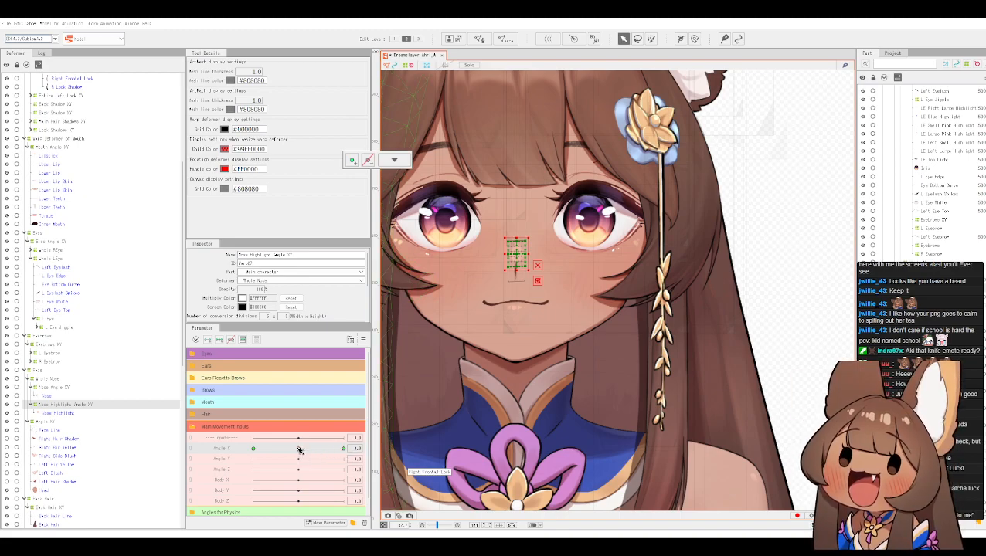
drag(300, 450, 255, 448)
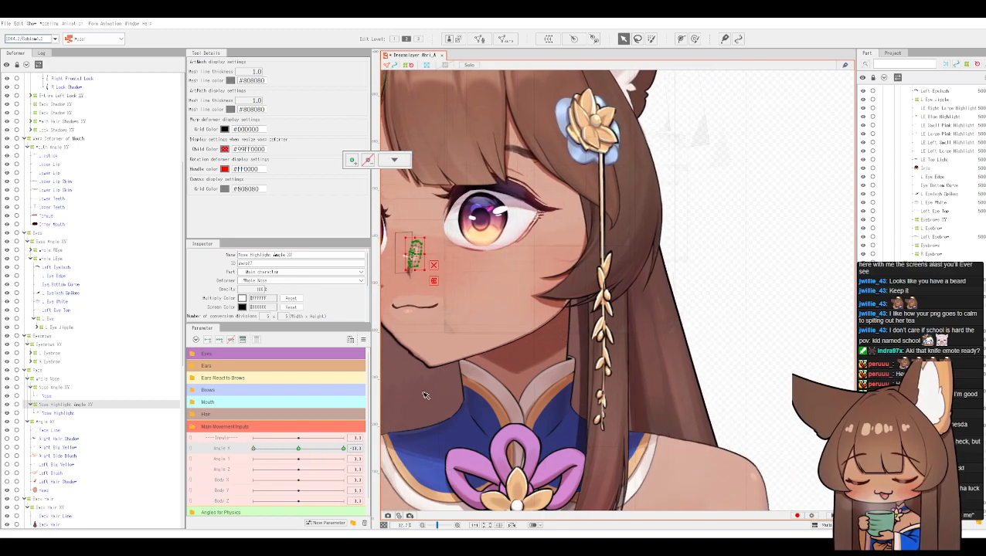
scroll(769, 199, down, 4)
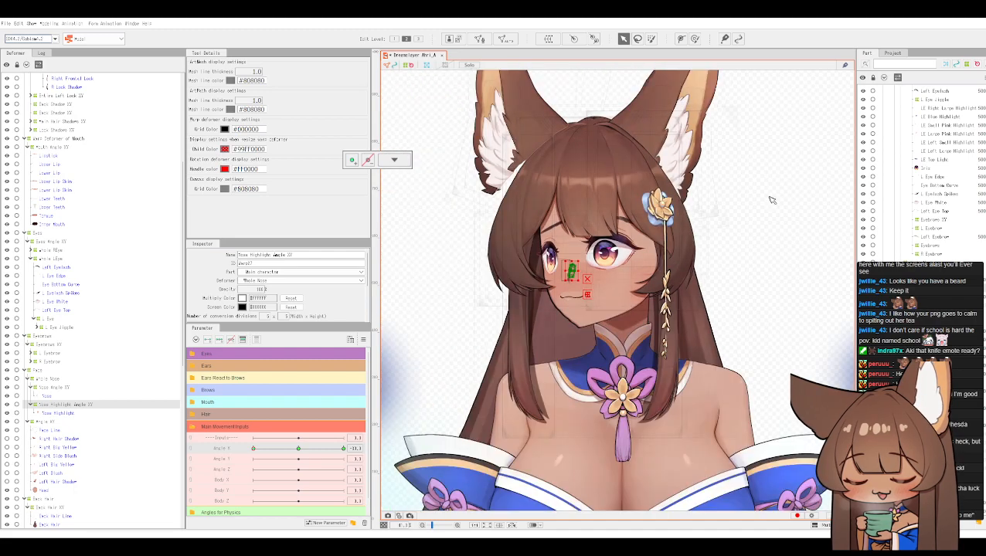
Step: Rotate the Whole R Ear warp slightly with the temporary Rotation deform tool so the ear tip leans outward at the lowest Angle X key
scroll(768, 232, up, 3)
drag(765, 252, 774, 348)
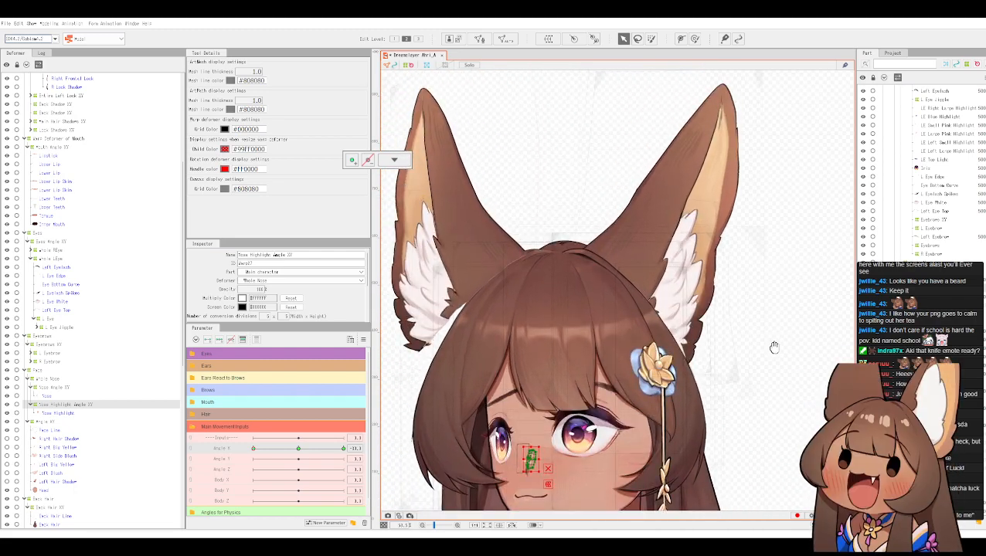
click(444, 248)
scroll(113, 149, up, 2)
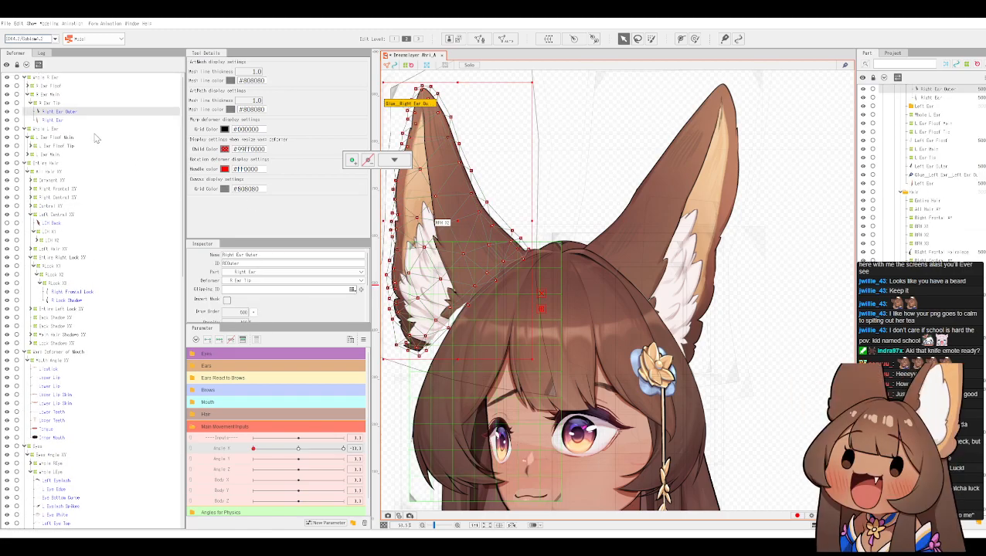
click(51, 94)
click(51, 78)
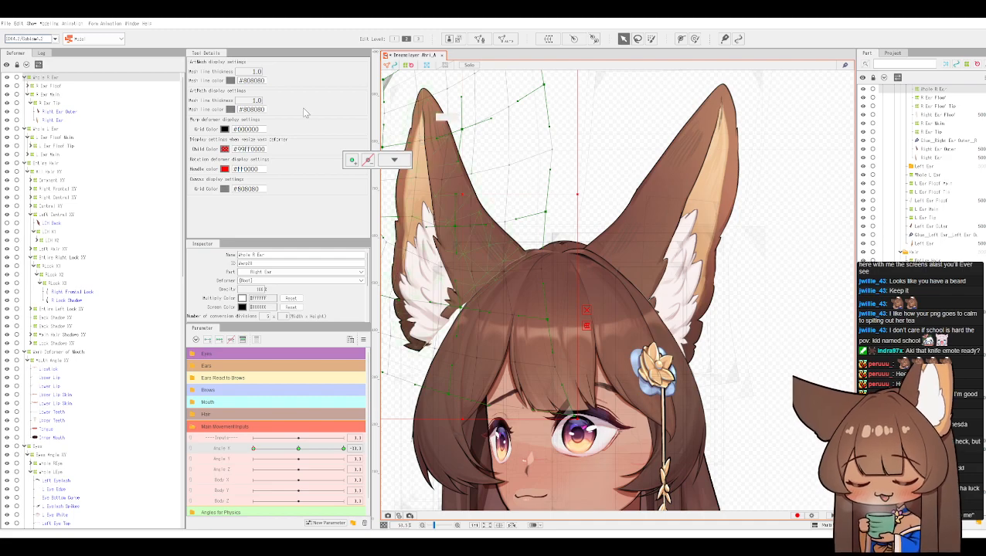
click(48, 23)
mouse_move(128, 133)
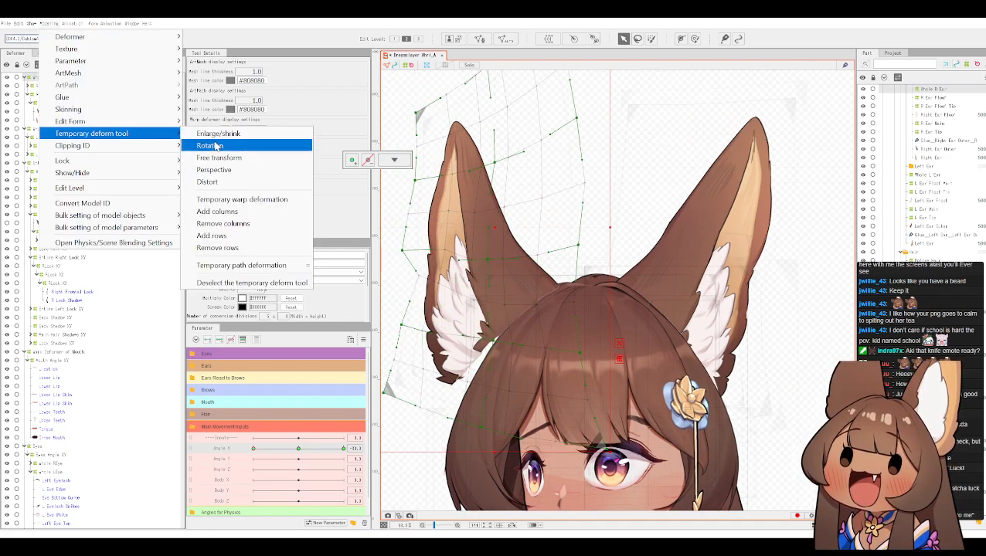
key(Return)
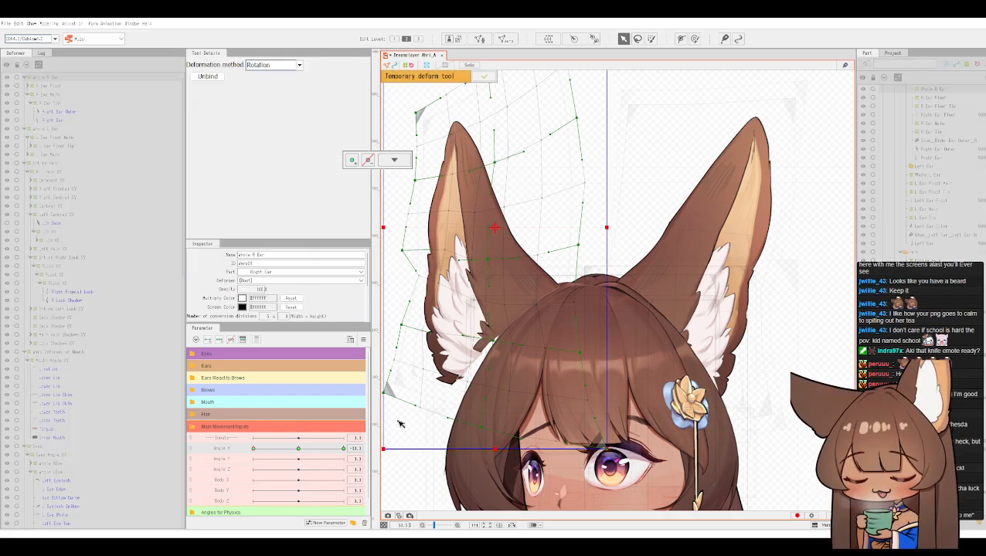
drag(389, 456, 410, 469)
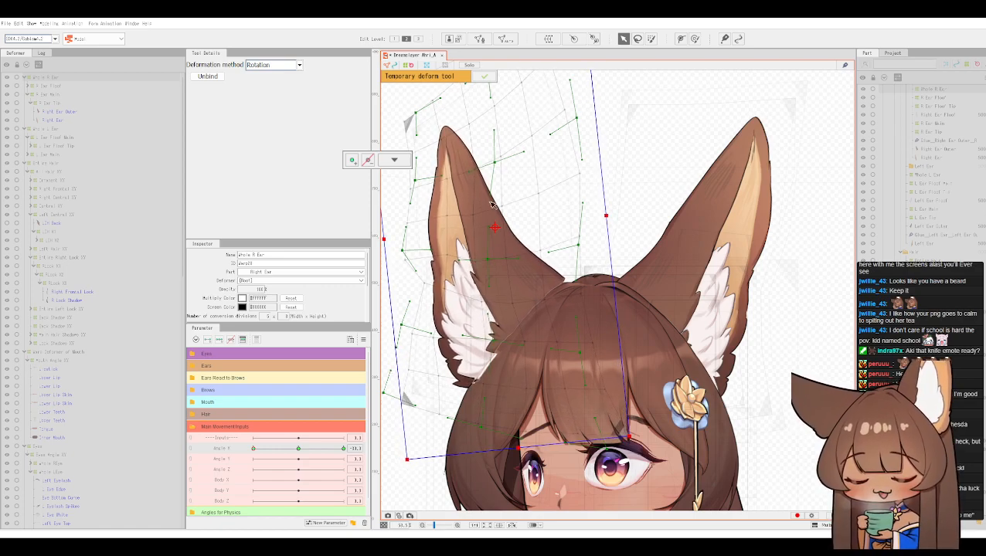
click(484, 76)
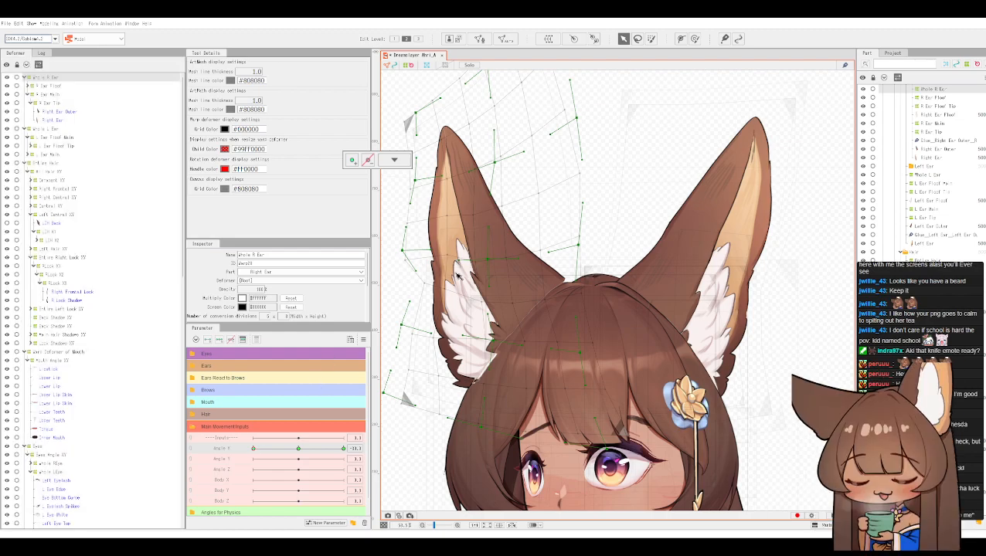
Step: Shift the Whole R Ear warp slightly outward and lower the control point on its inner edge near the top of the head
scroll(494, 255, down, 2)
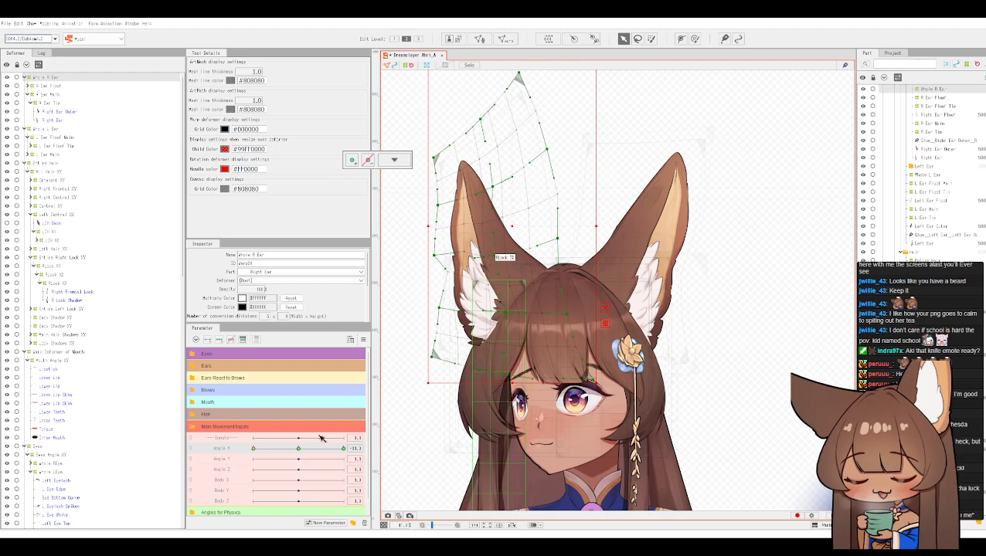
click(294, 452)
drag(294, 453, 237, 447)
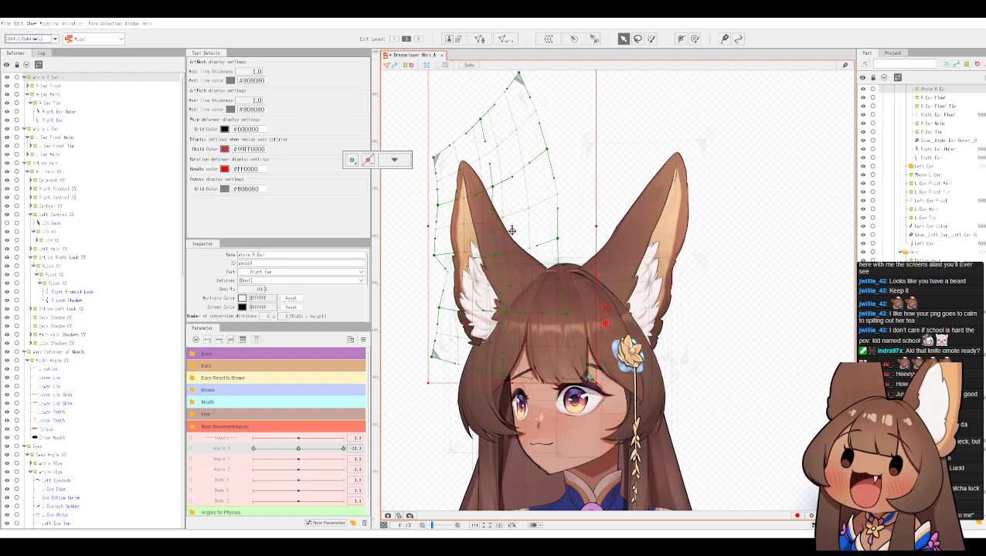
drag(513, 231, 507, 231)
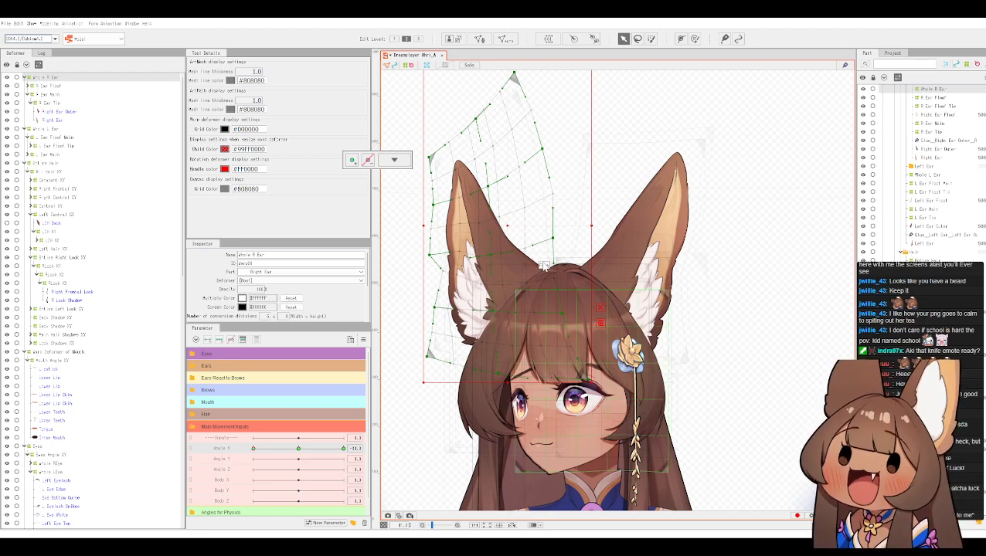
drag(553, 238, 553, 251)
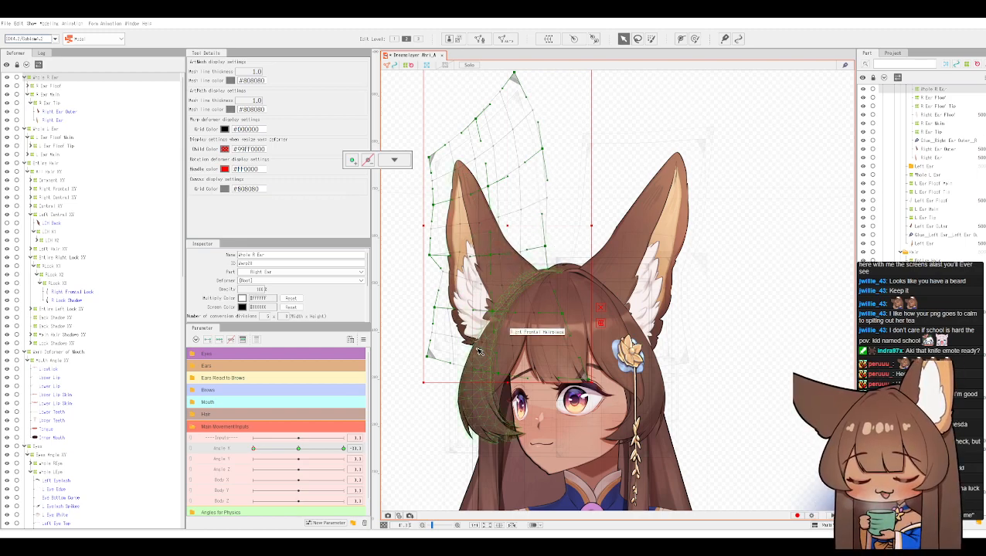
Step: Examine where the right ear's base meets the hair and compare both ears at the lowest Angle X key
scroll(489, 352, up, 5)
scroll(571, 274, down, 2)
scroll(587, 265, up, 2)
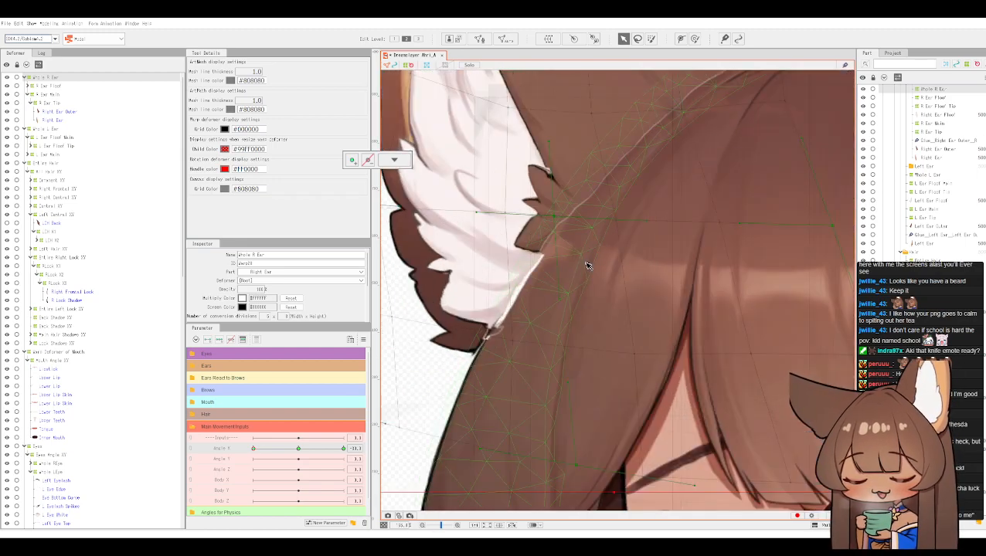
scroll(594, 209, down, 2)
scroll(623, 194, down, 2)
drag(634, 194, 632, 286)
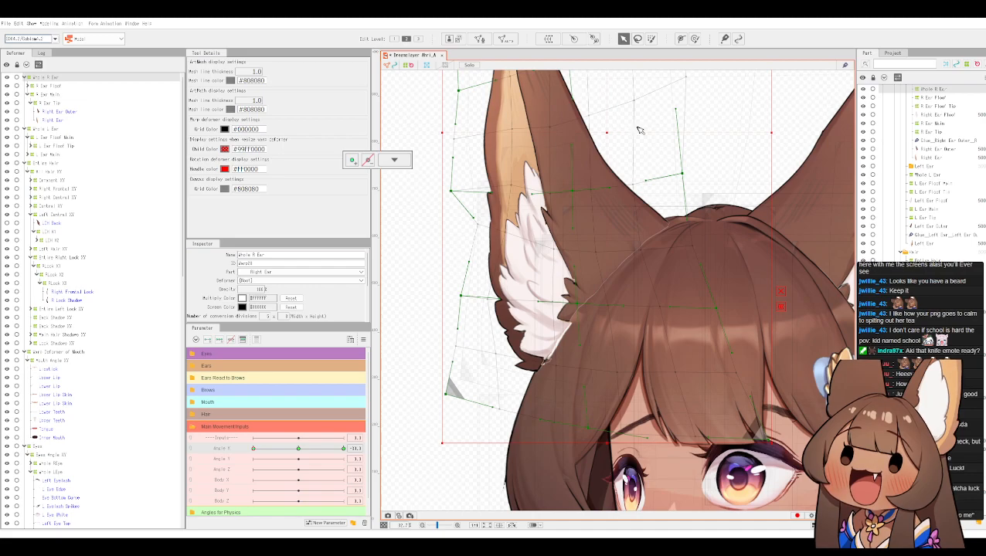
scroll(639, 130, down, 2)
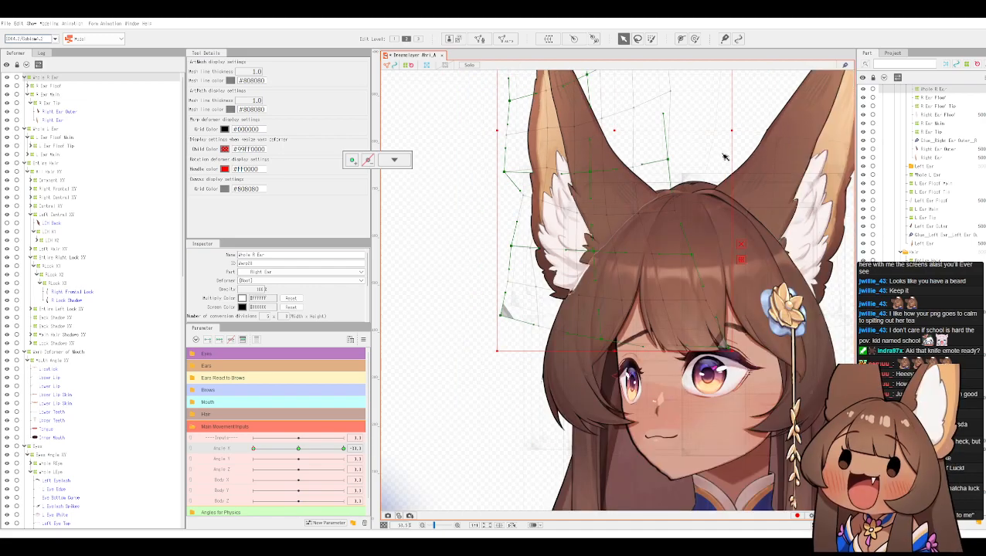
scroll(819, 196, up, 2)
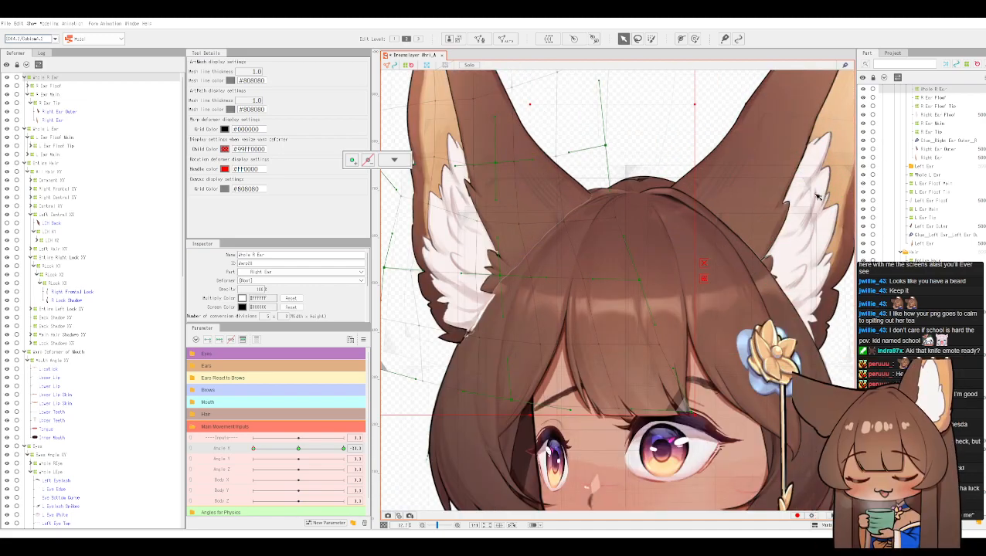
scroll(648, 119, down, 2)
drag(645, 121, 646, 146)
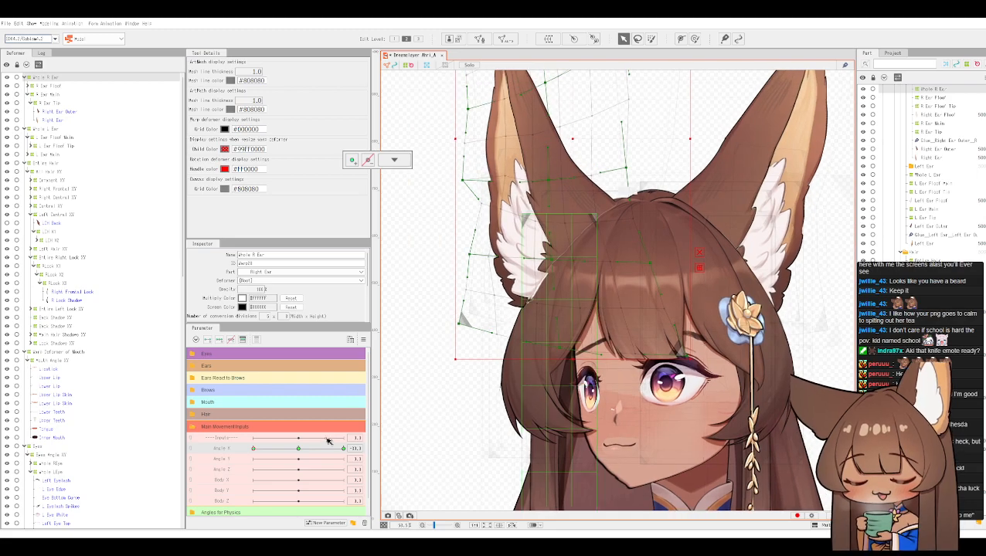
Step: Try shifting the Whole R Ear warp farther outward at the lowest Angle X key
drag(305, 450, 253, 423)
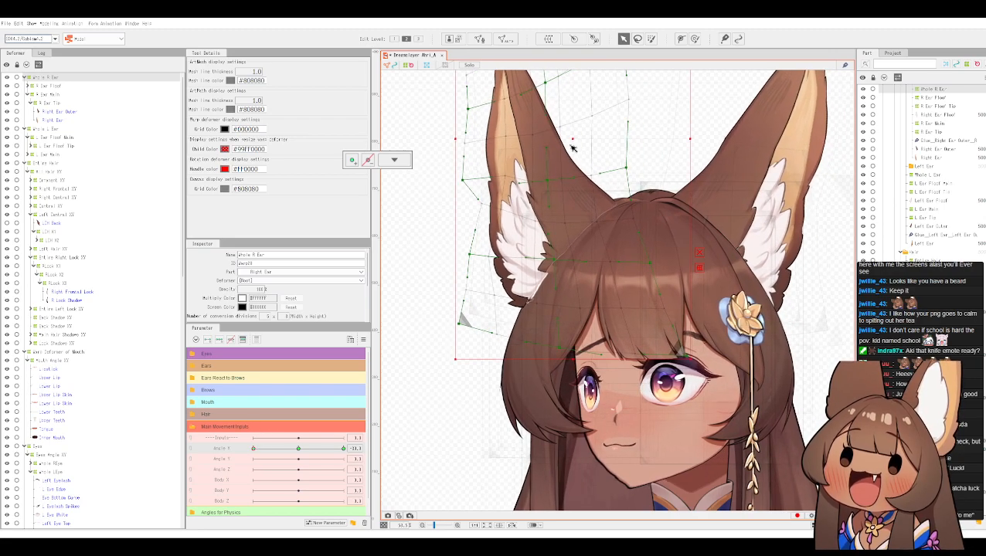
mouse_move(572, 139)
mouse_down()
mouse_move(580, 146)
mouse_move(561, 141)
mouse_move(649, 172)
mouse_move(557, 140)
mouse_up()
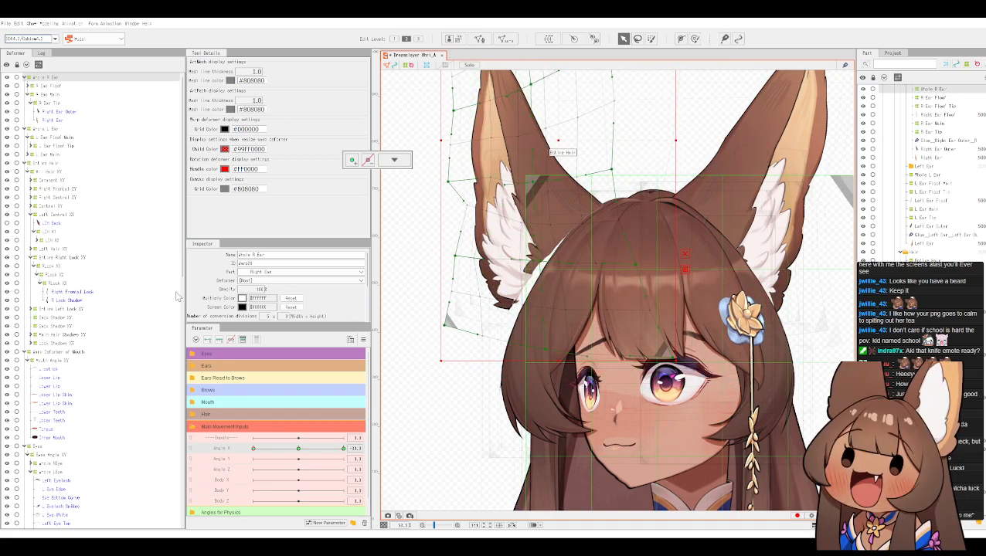
Step: Examine the Right Ear, Right Ear Outer and Right Ear Floof meshes with their parent warps and clipping settings in the deformer hierarchy
click(59, 112)
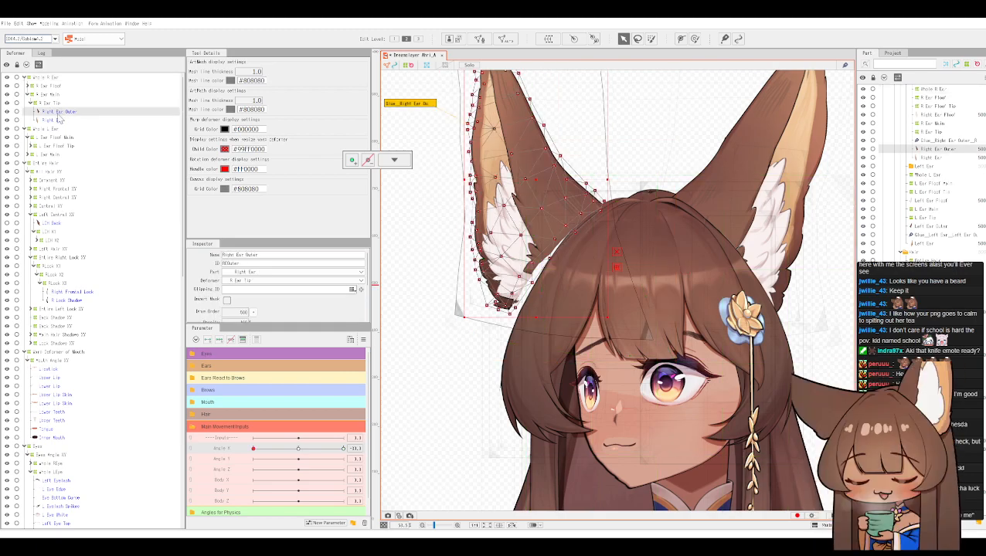
click(59, 121)
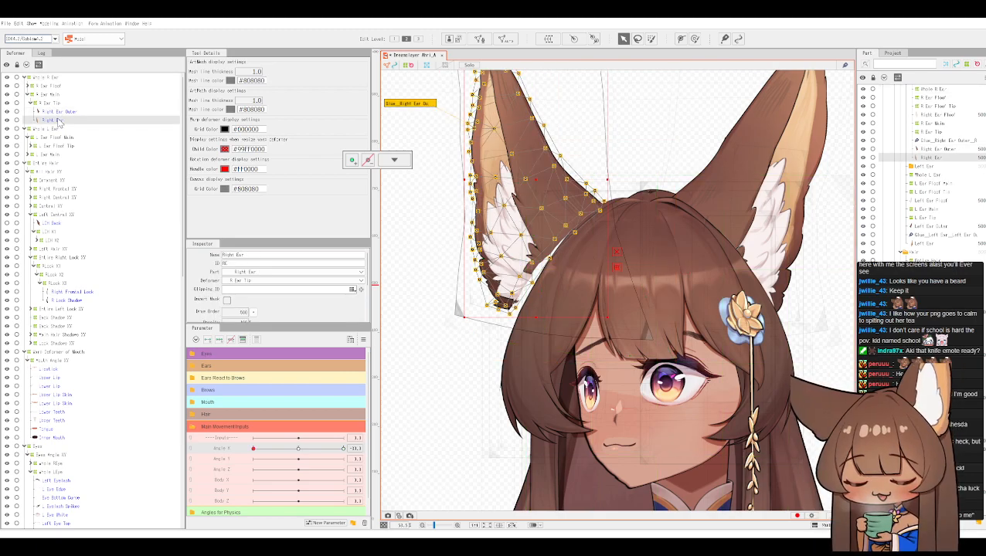
click(33, 95)
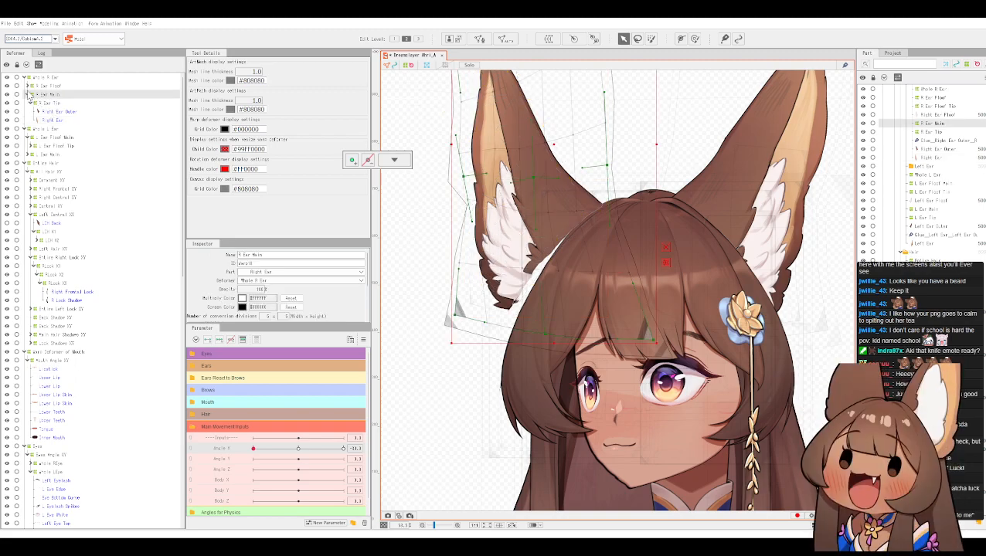
click(27, 87)
click(48, 95)
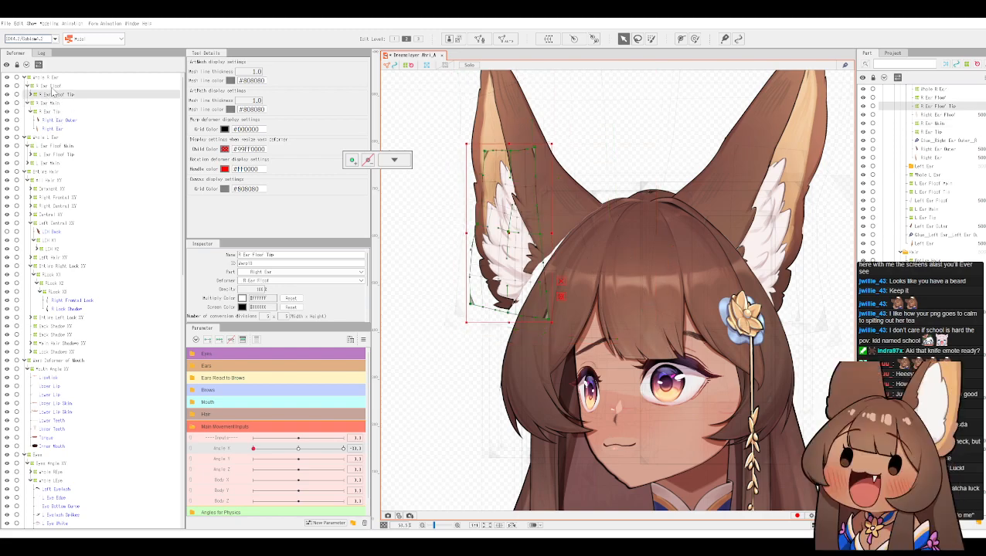
scroll(241, 267, down, 2)
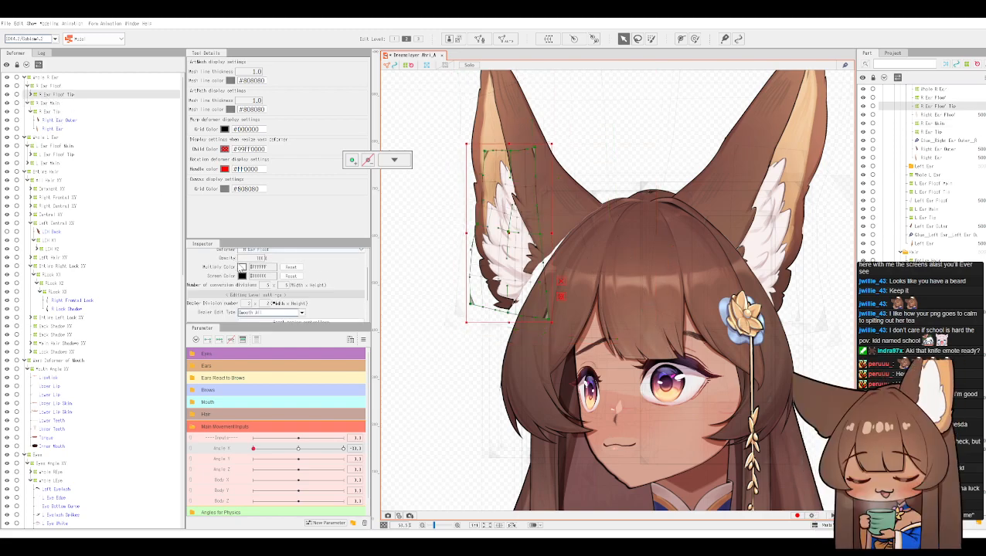
scroll(243, 267, up, 2)
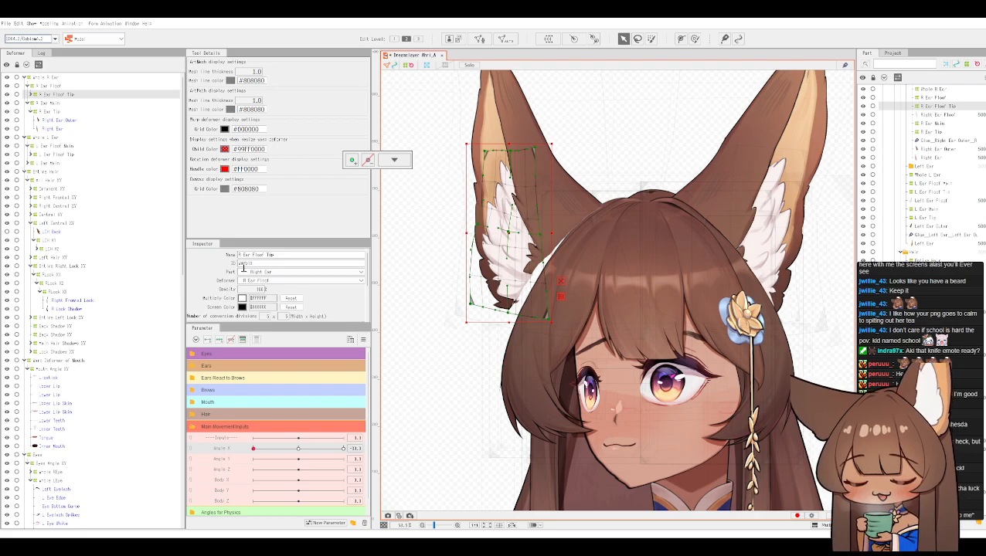
click(31, 95)
click(55, 103)
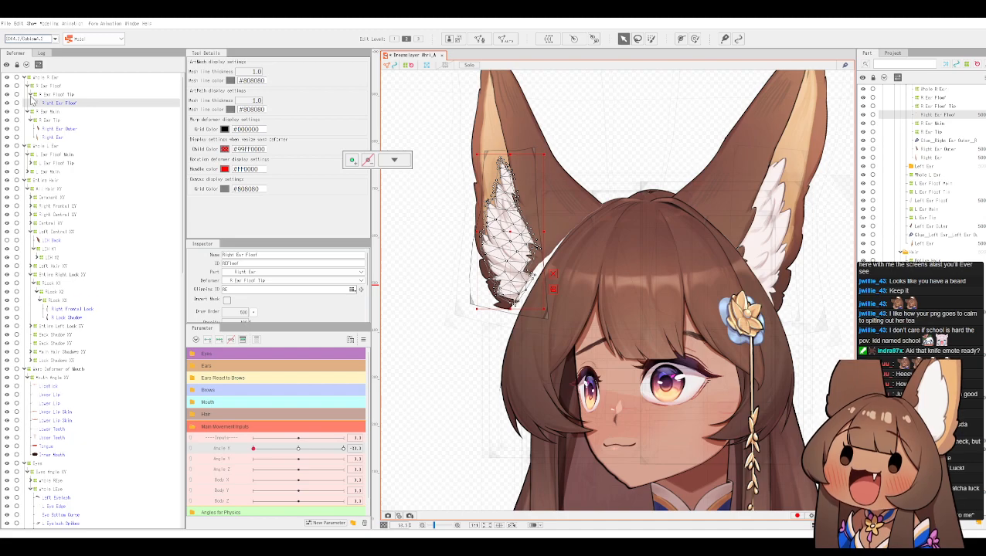
click(31, 95)
click(31, 96)
click(62, 130)
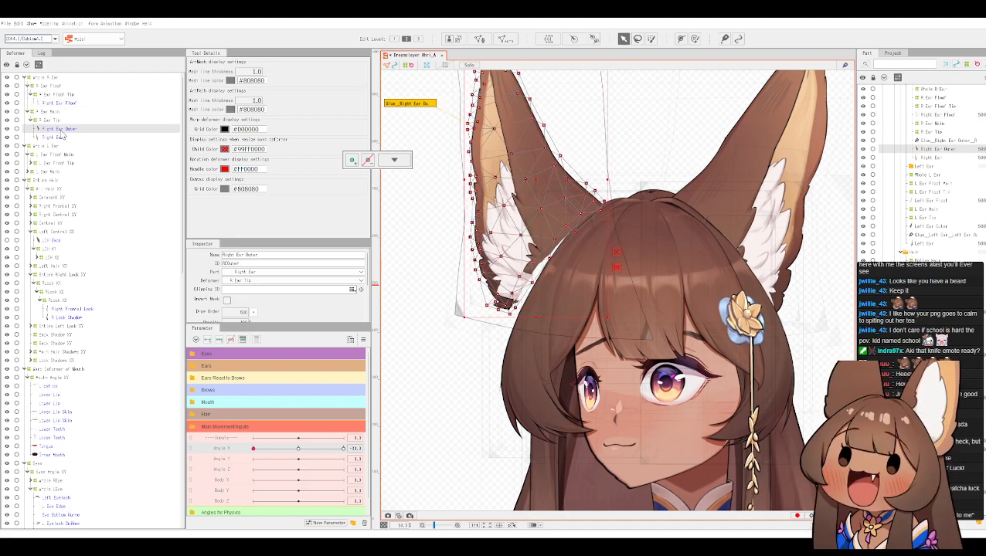
click(65, 138)
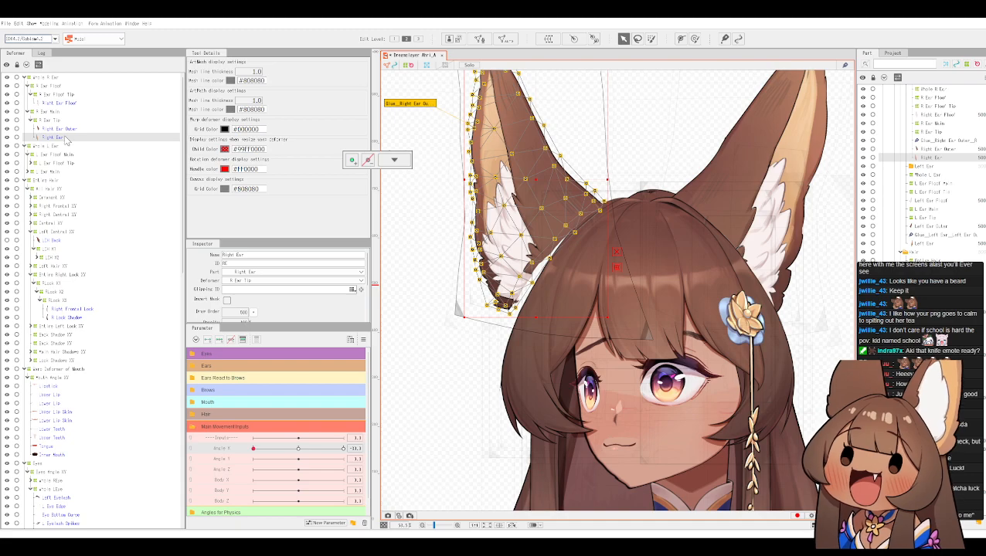
click(65, 129)
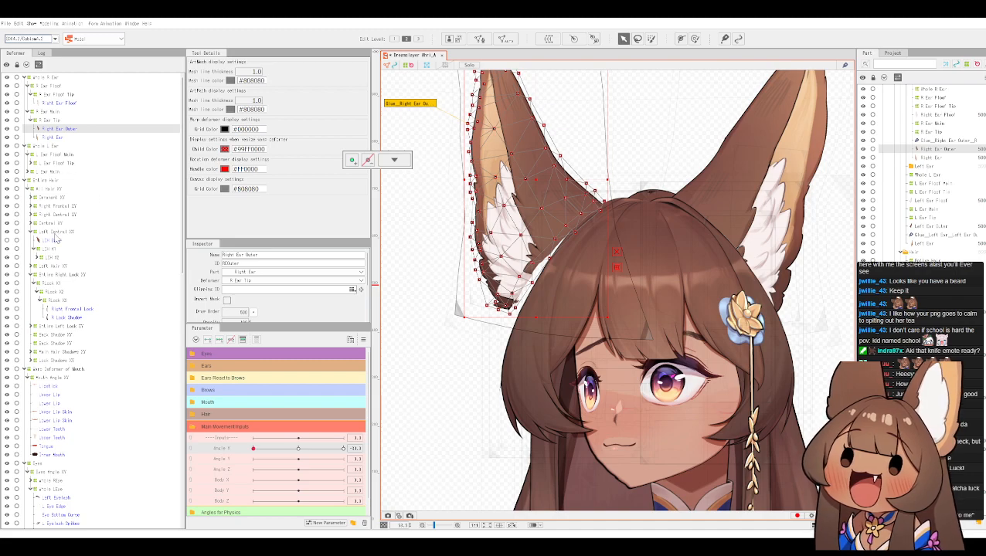
click(513, 206)
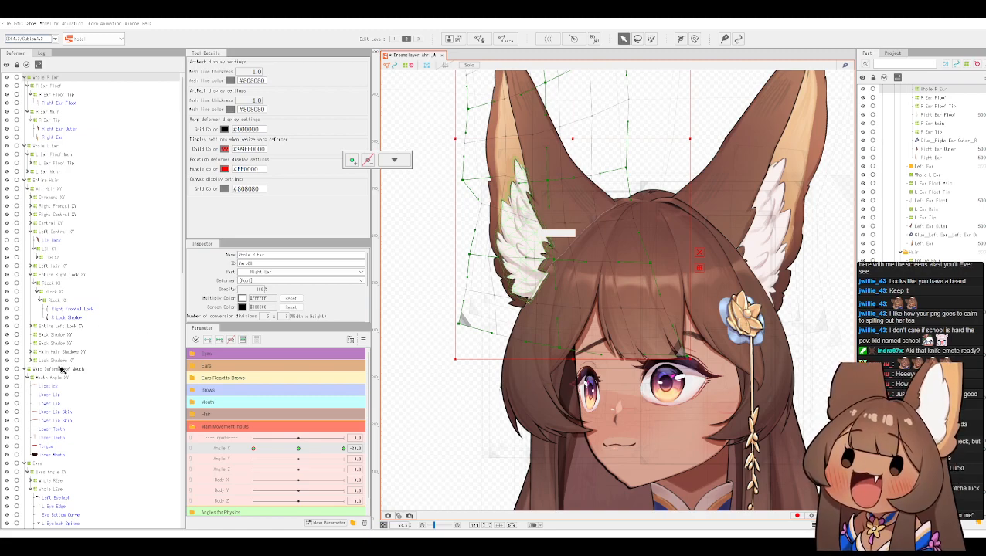
Step: Change the ID of the Right Frontal Hairpiece mesh to RFHairpiece
click(545, 354)
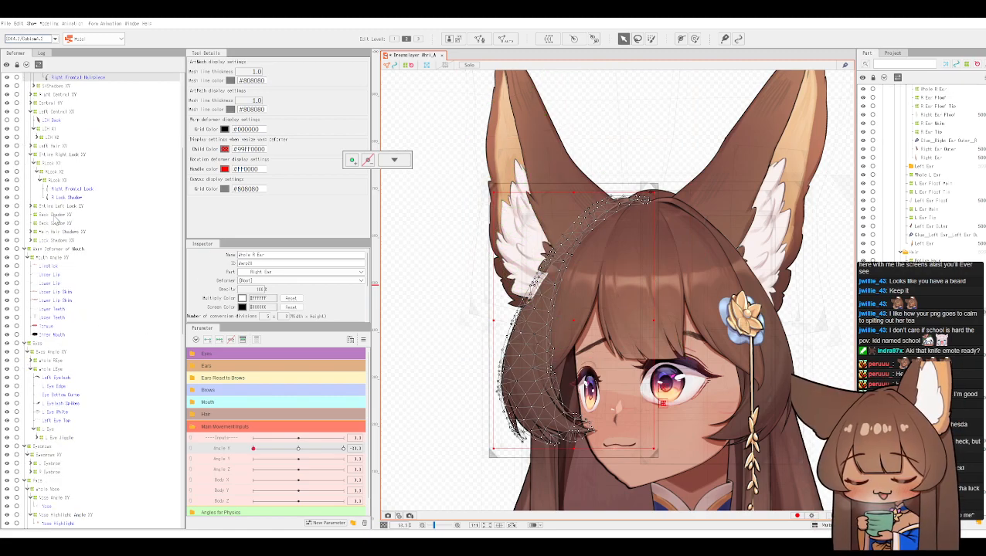
scroll(54, 219, up, 3)
scroll(56, 221, up, 3)
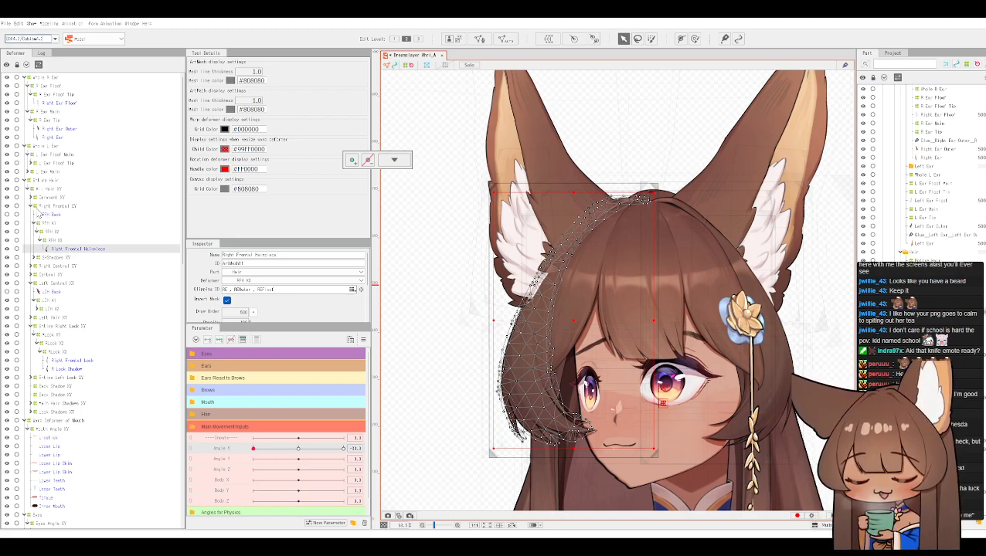
click(51, 207)
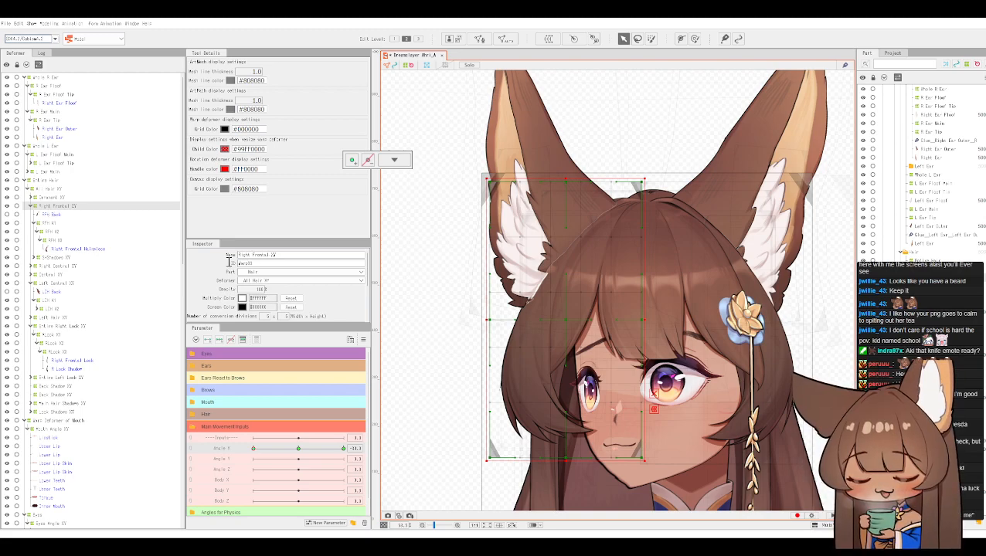
click(45, 216)
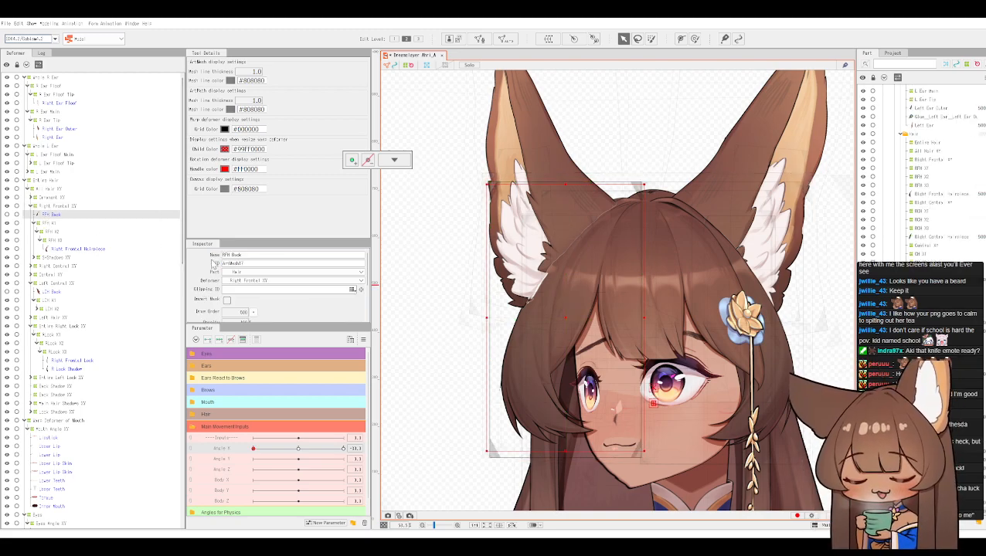
double_click(258, 265)
drag(258, 265, 207, 266)
click(264, 264)
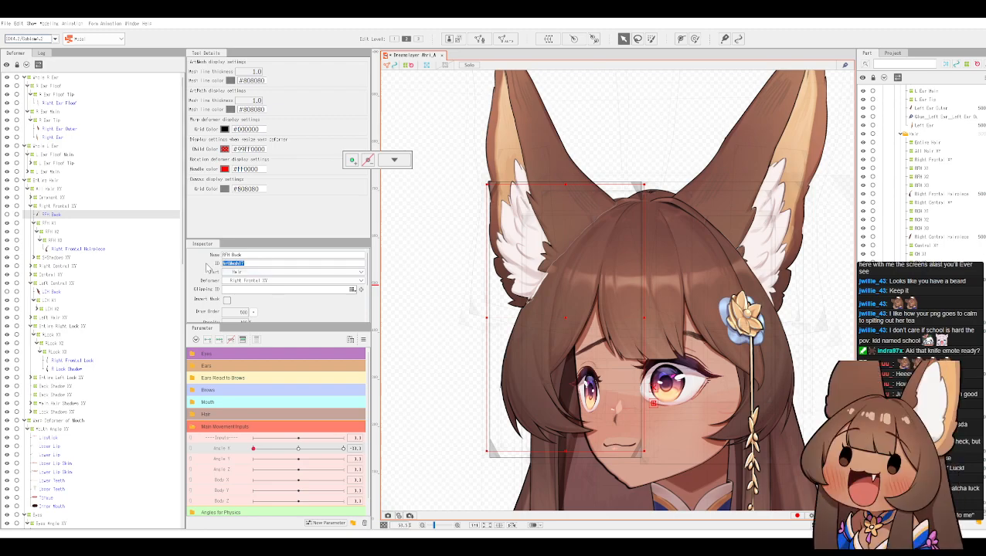
click(73, 249)
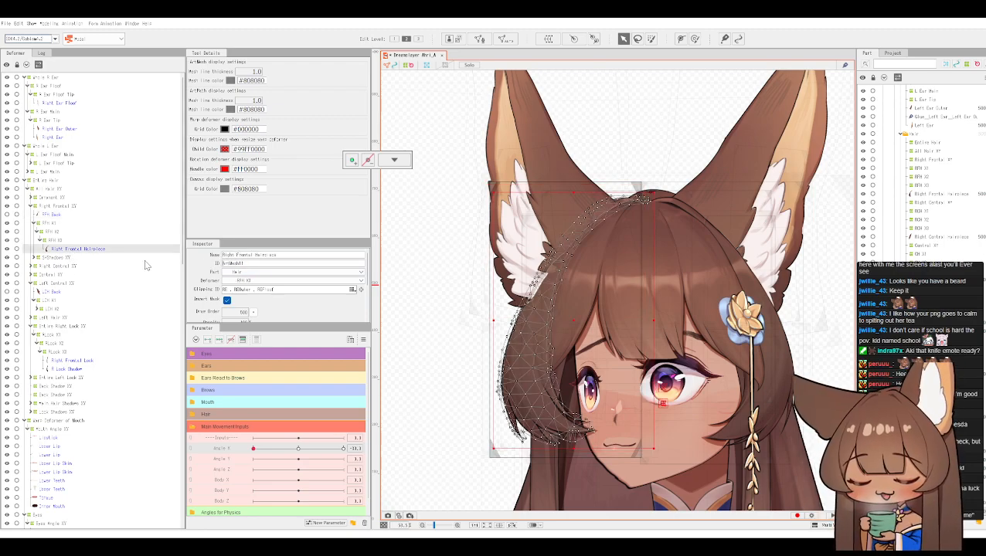
drag(256, 265, 189, 267)
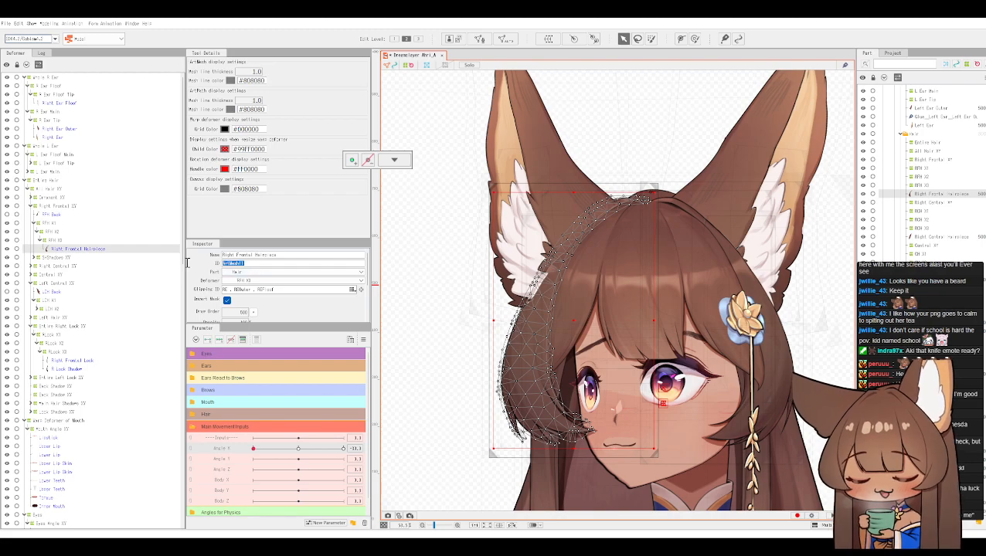
text(RFHairpiece)
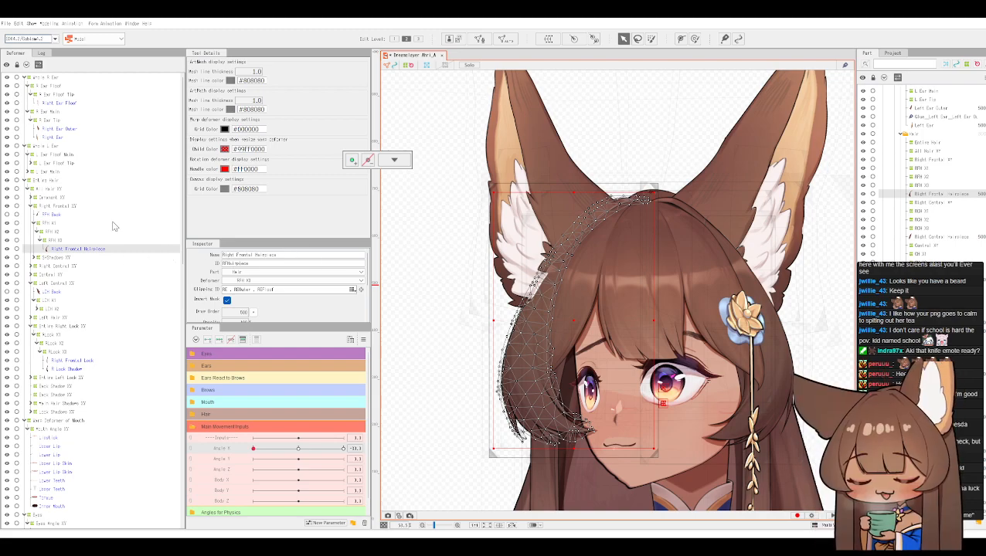
Step: Clip the Right Ear Outer mesh by RFHairpiece with Invert Mask on, and test the mask by moving the mesh and undoing the move
click(64, 129)
click(227, 300)
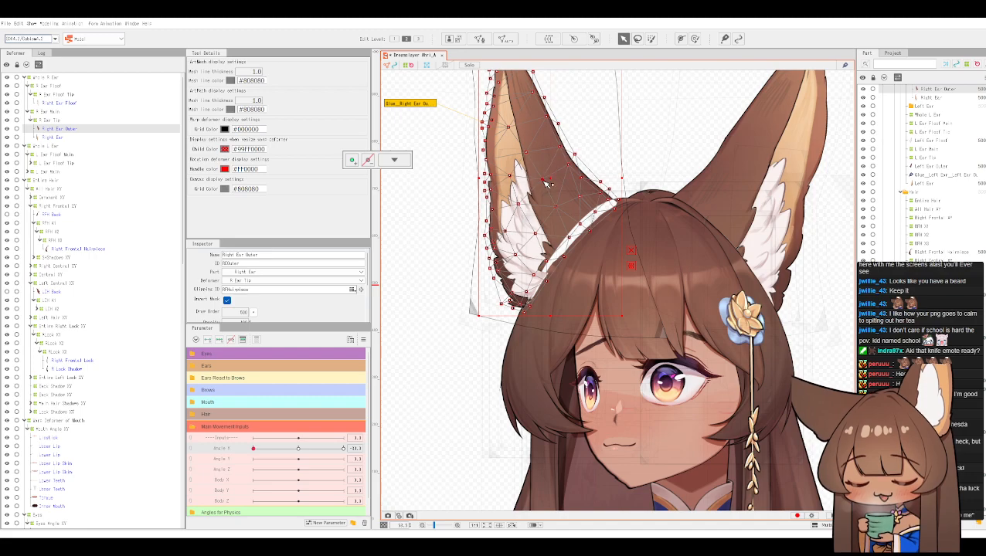
scroll(546, 179, down, 2)
drag(544, 179, 561, 201)
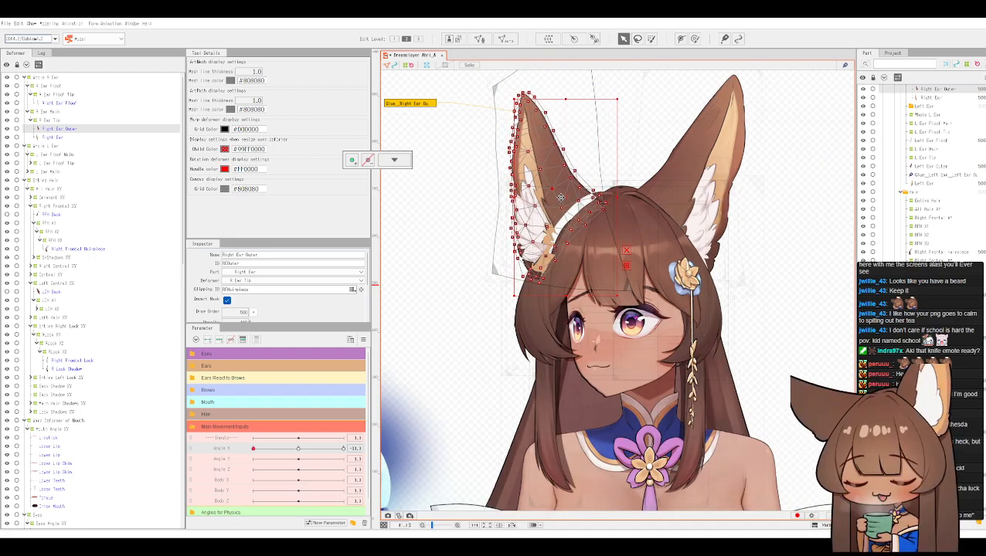
key(ctrl+z)
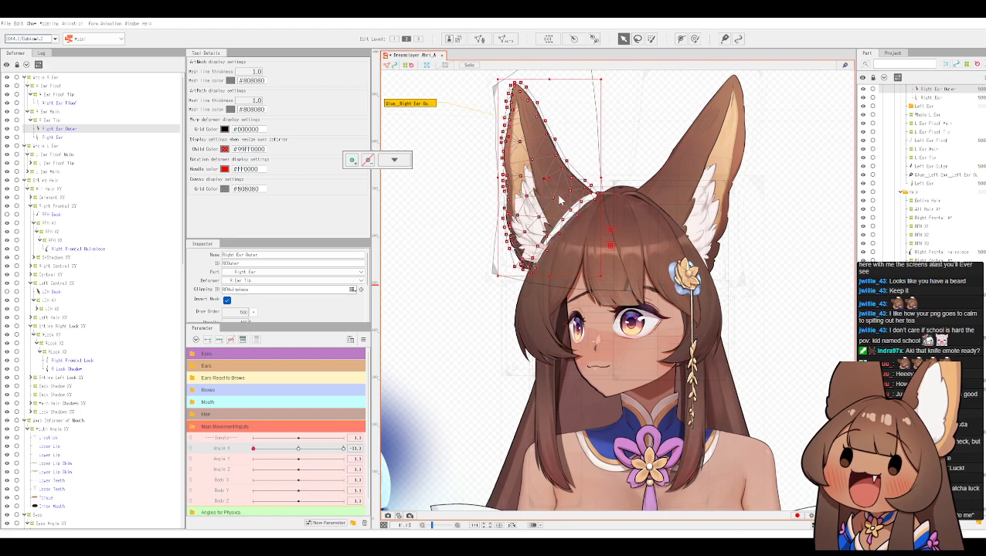
Step: Set the Right Ear mesh's clipping ID to RFHairpiece with Invert Mask enabled
click(59, 138)
click(228, 300)
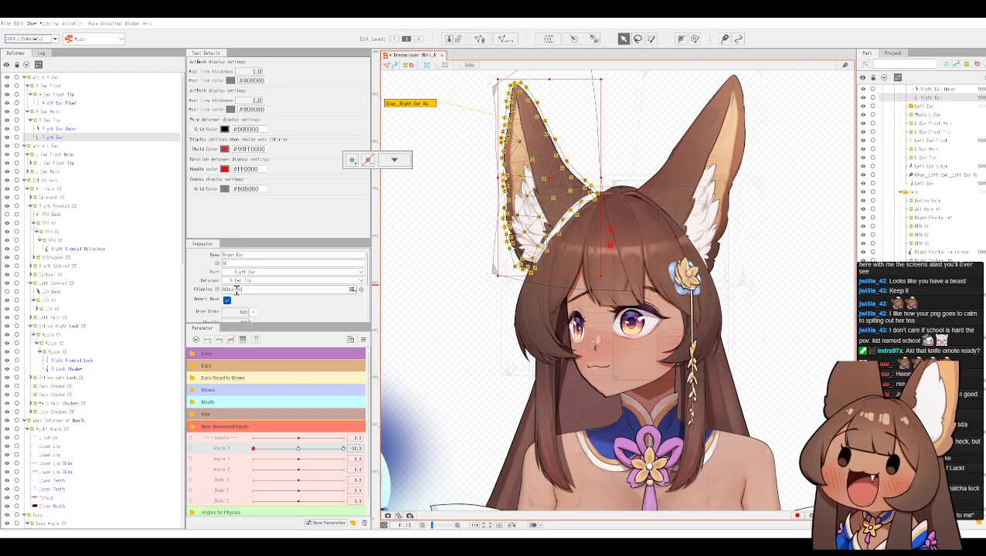
key(Return)
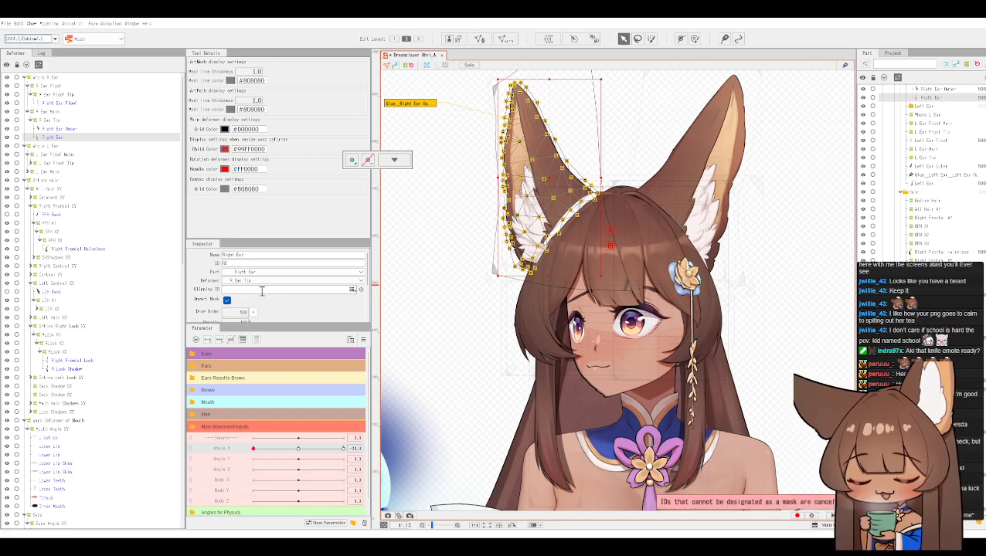
click(260, 290)
text(RFHairmask)
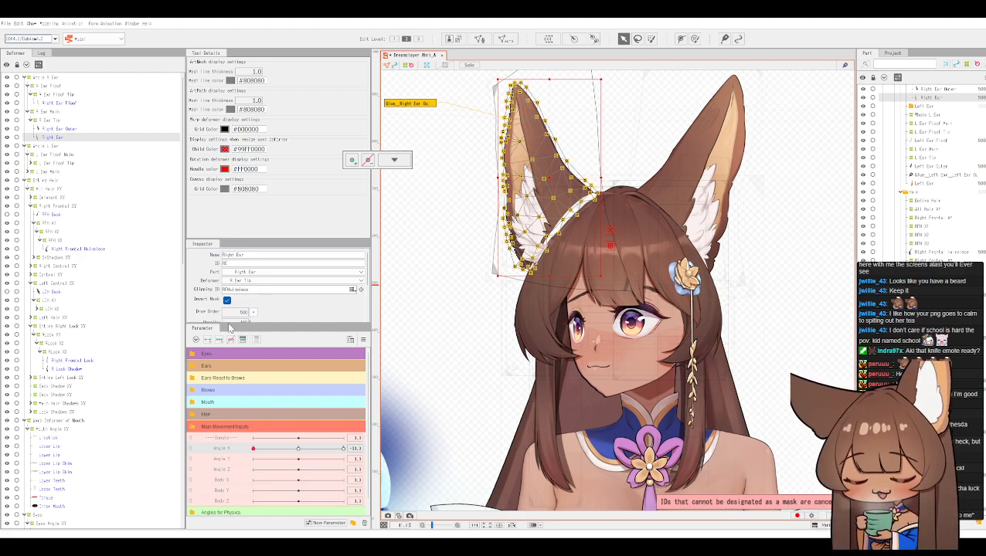
Step: Add RFHairpiece to the Right Ear Floof mesh's clipping IDs alongside its existing ear mask
click(62, 103)
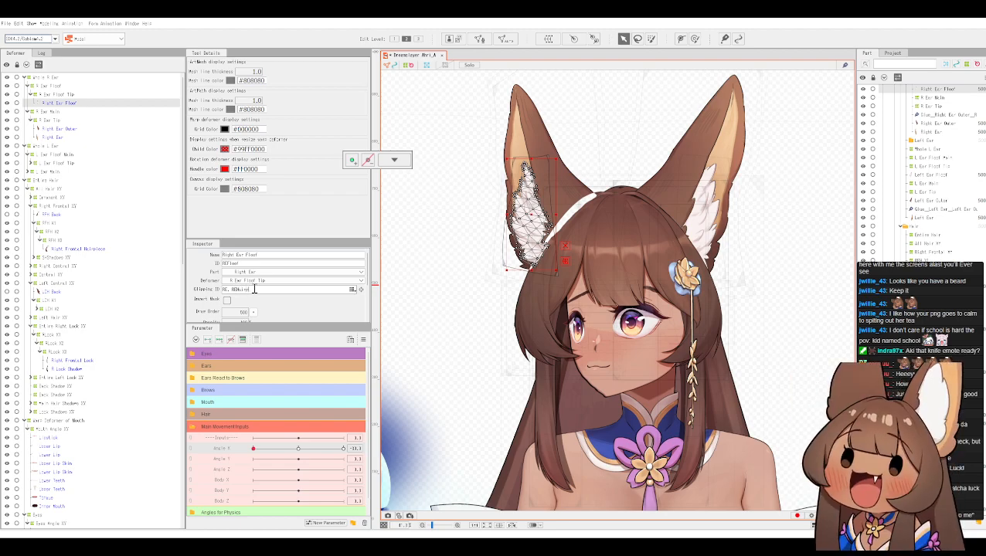
key(Return)
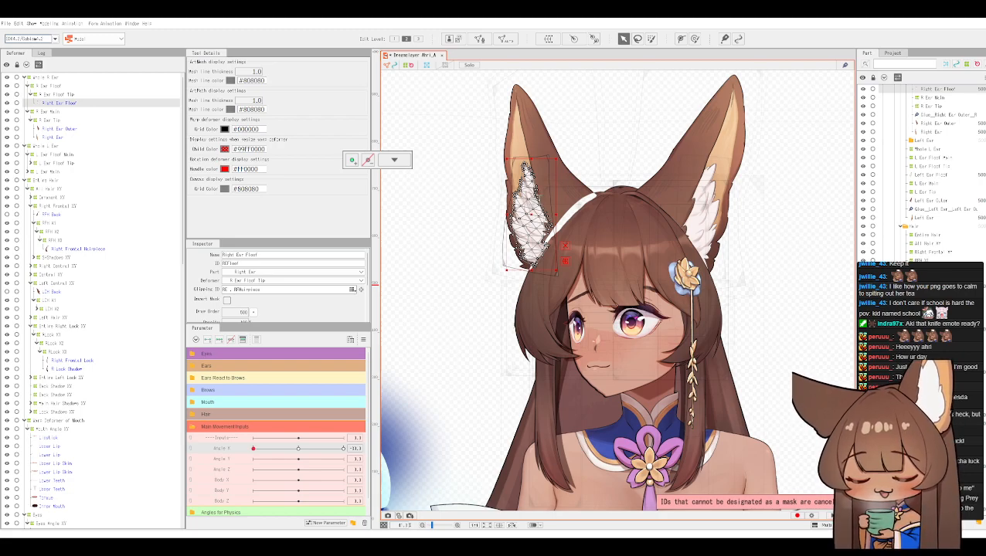
Step: Check the clipping settings of Right Ear Outer, Right Frontal Hairpiece and Right Ear, toggling Invert Mask to compare the masking where ear meets hair
click(578, 190)
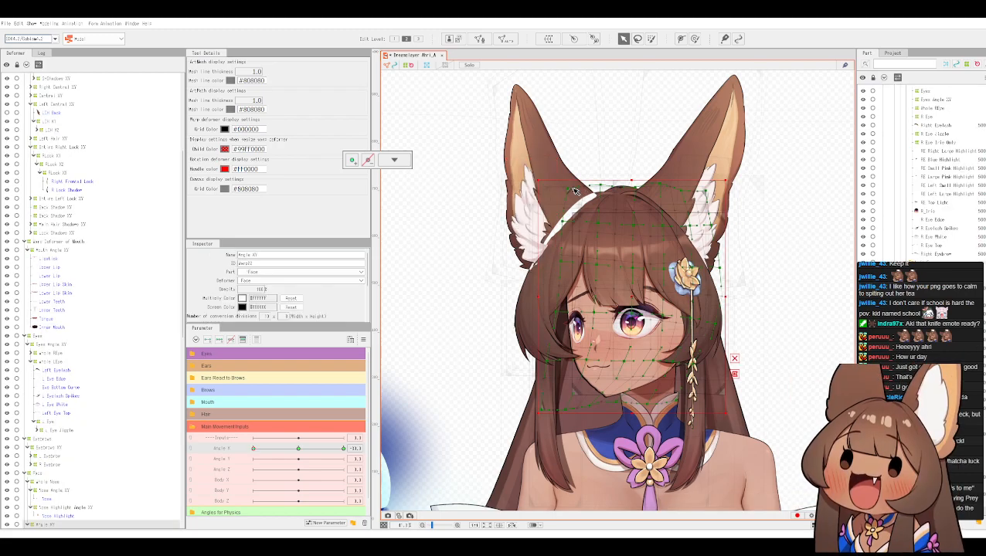
click(551, 168)
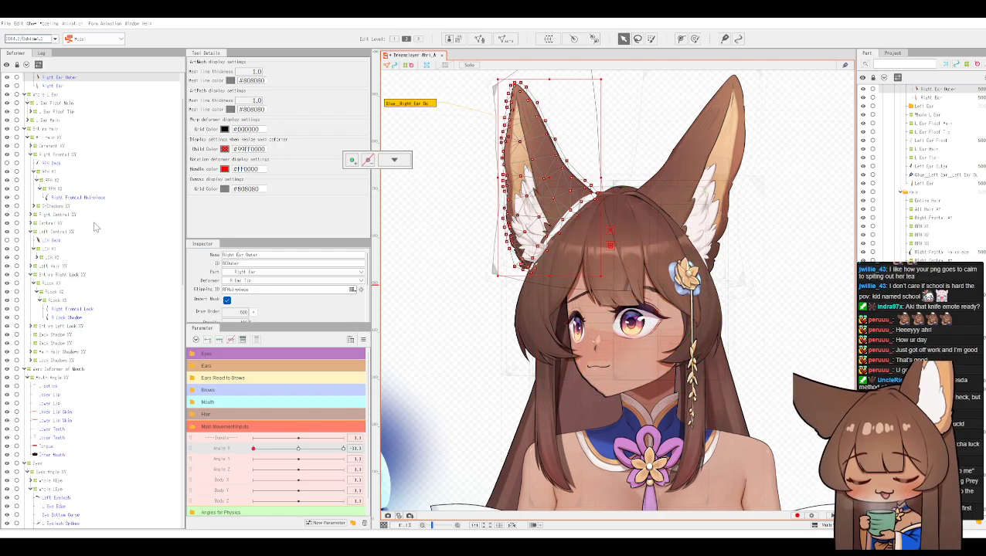
click(75, 198)
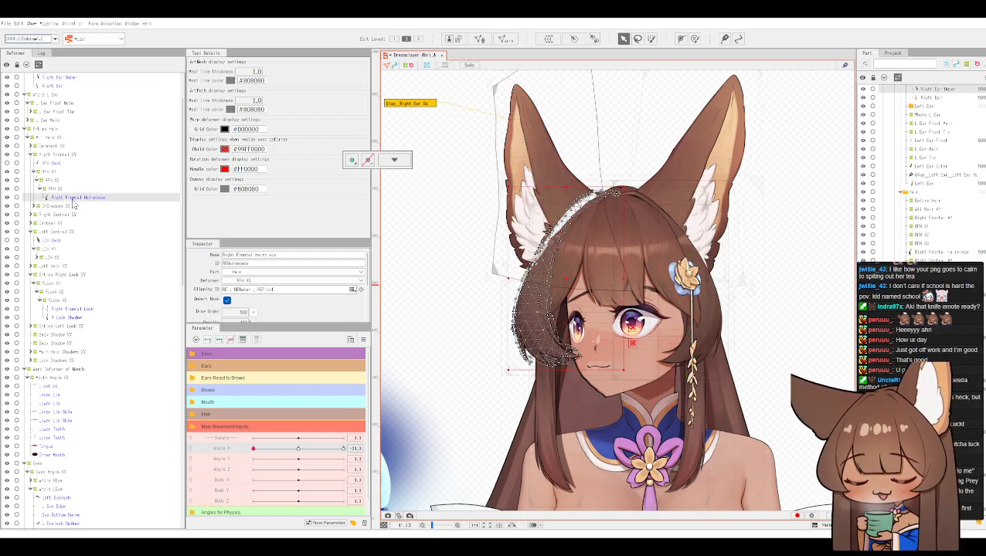
click(227, 301)
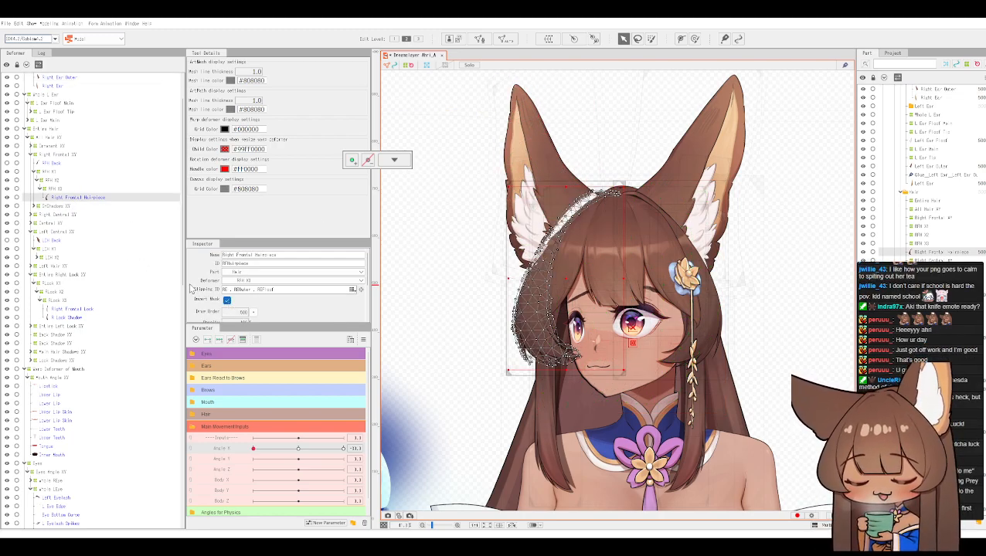
click(61, 87)
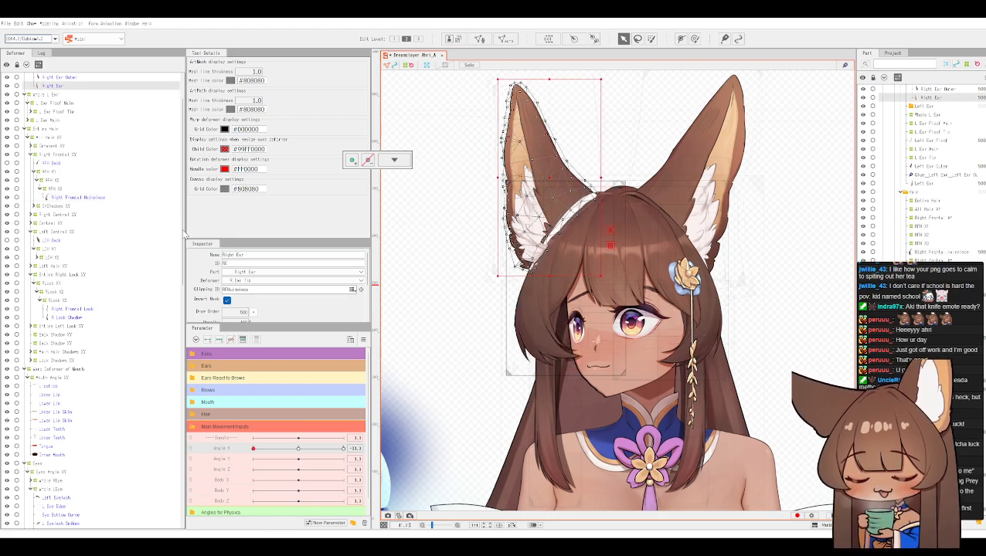
click(226, 300)
click(227, 301)
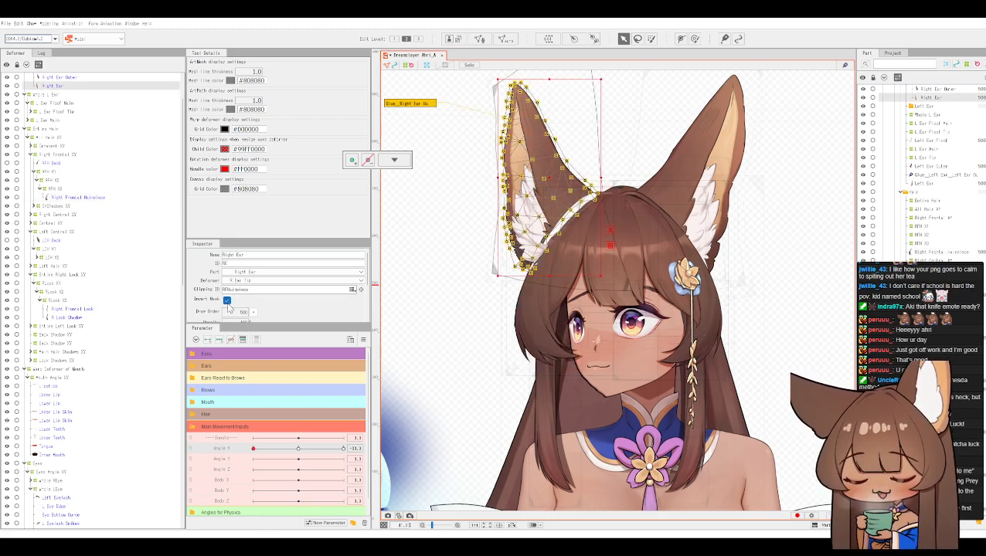
Step: Compare the Right Ear Outer mesh with Invert Mask off and on, then move it against the hair and undo the move
scroll(56, 202, up, 1)
click(58, 108)
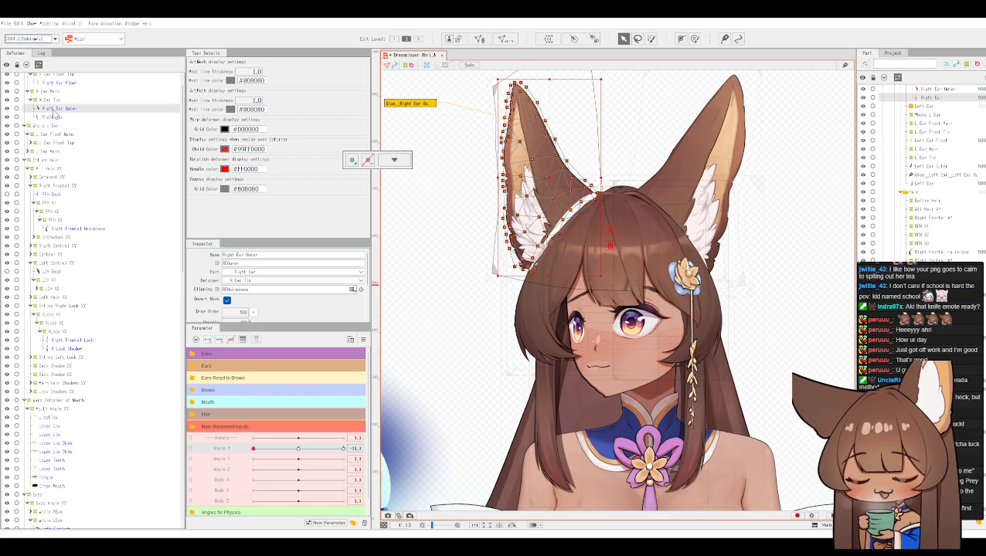
click(227, 301)
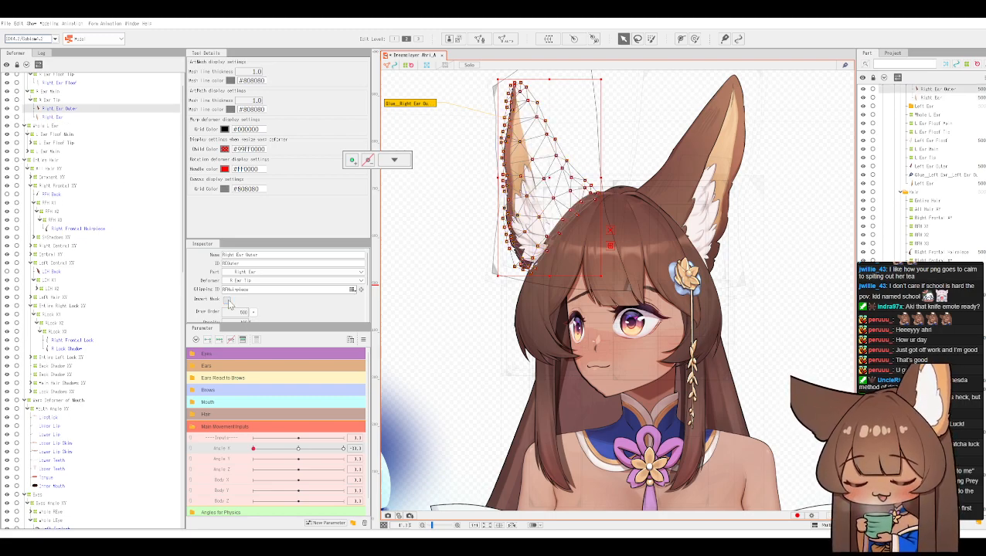
click(227, 301)
scroll(489, 181, up, 2)
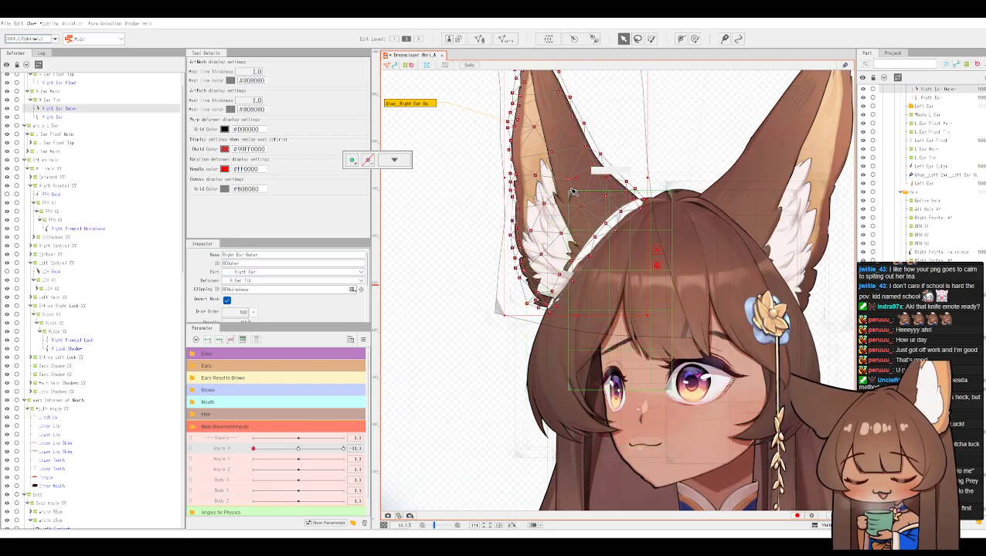
drag(579, 179, 579, 214)
key(ctrl+z)
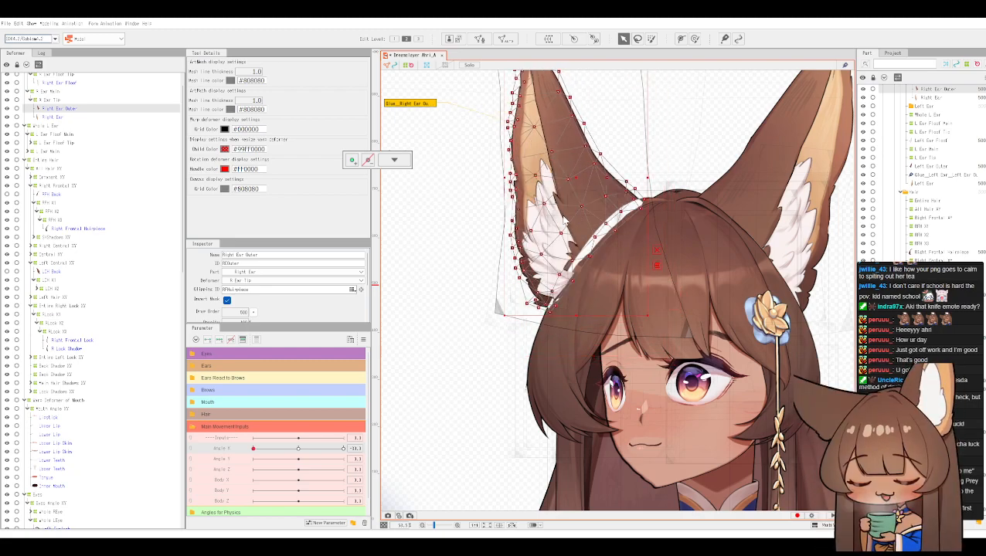
Step: Undo the RFHairpiece clipping changes on the right ear and floof meshes, leaving Right Ear Outer with an empty clipping ID
scroll(37, 110, up, 1)
click(65, 102)
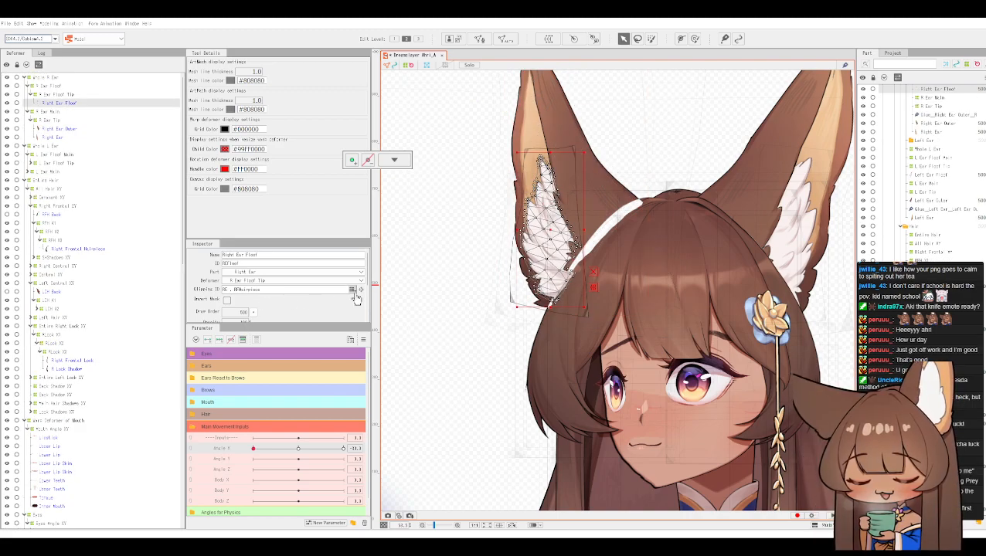
scroll(319, 301, down, 2)
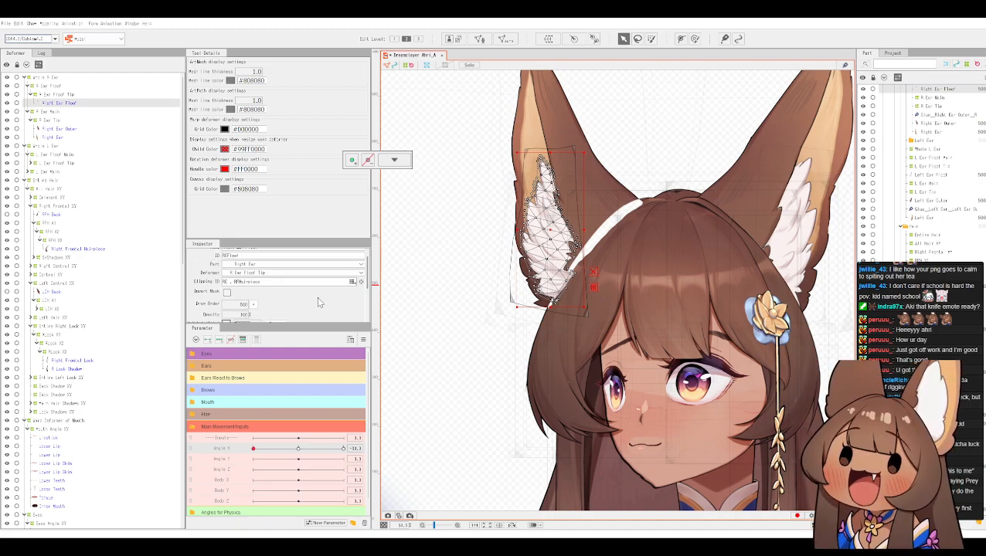
key(ctrl+z)
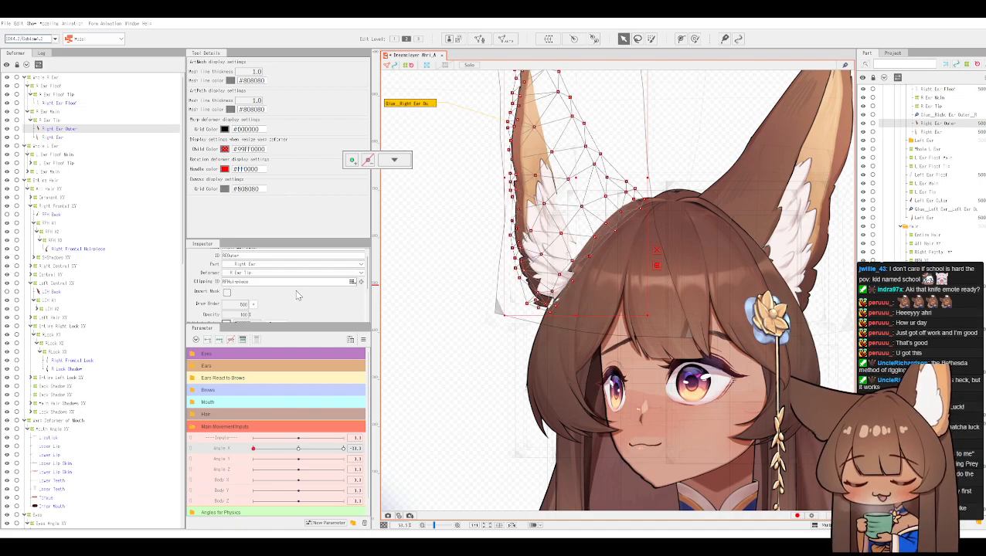
scroll(297, 295, down, 2)
key(ctrl+z)
key(ctrl+z)
key(ctrl+z)
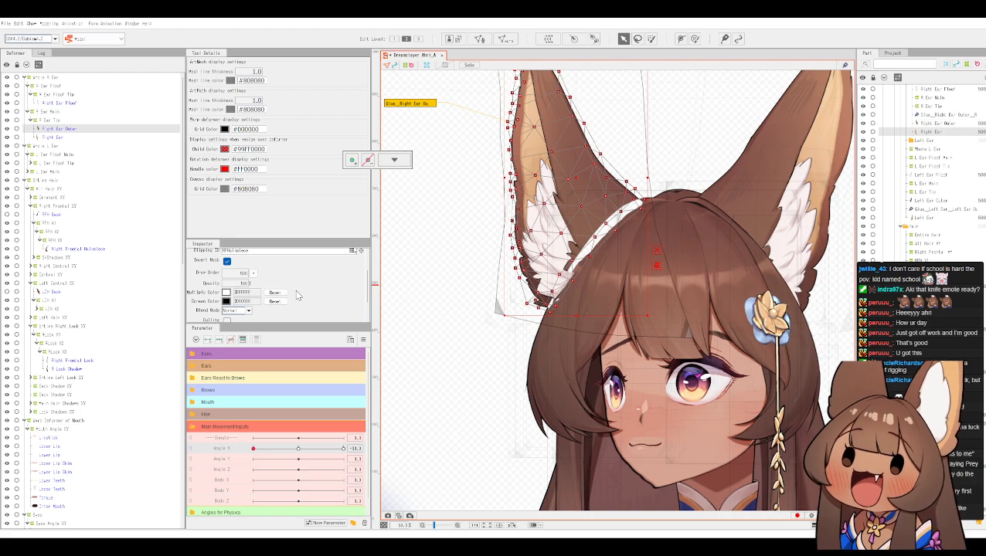
key(ctrl+z)
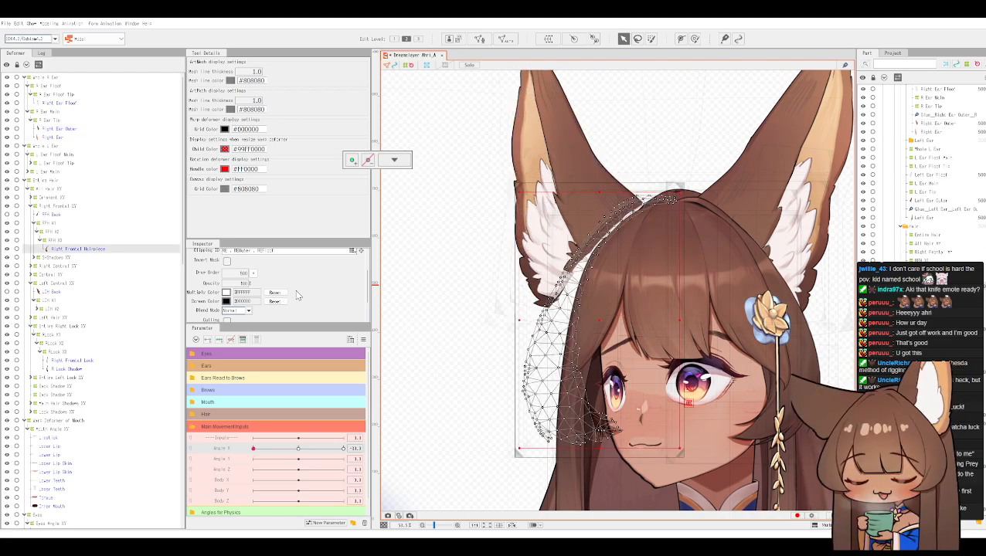
key(ctrl+z)
key(ctrl+z)
key(ctrl+z)
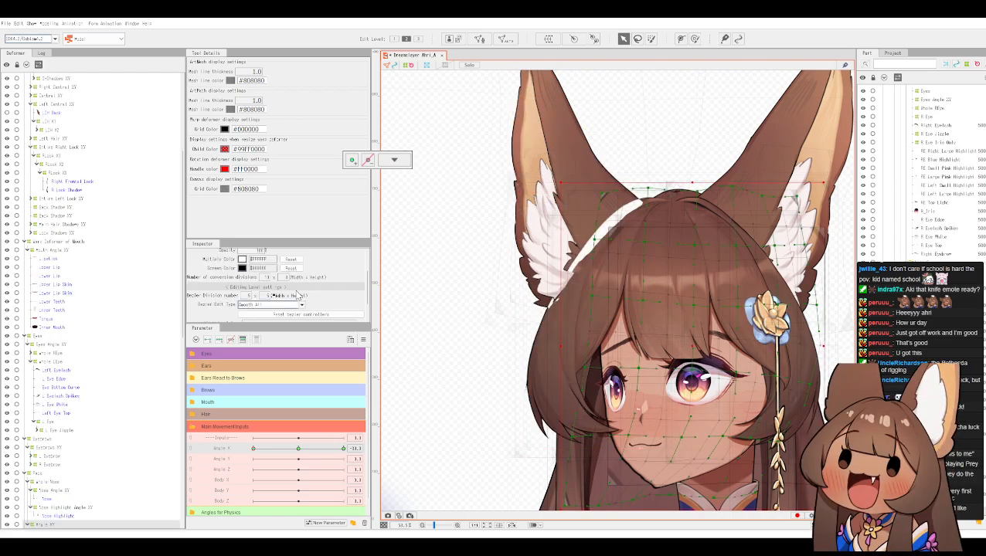
key(ctrl+z)
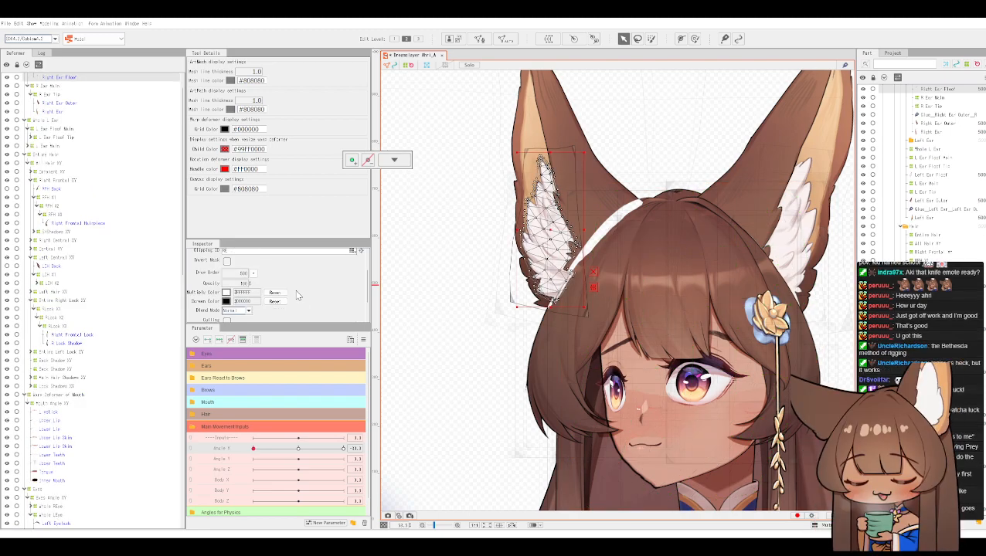
key(ctrl+z)
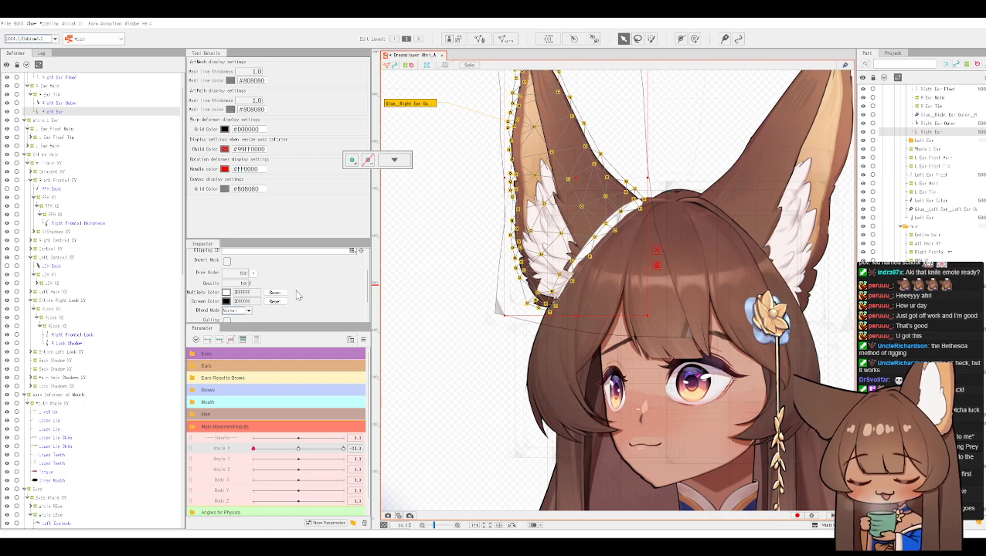
key(ctrl+z)
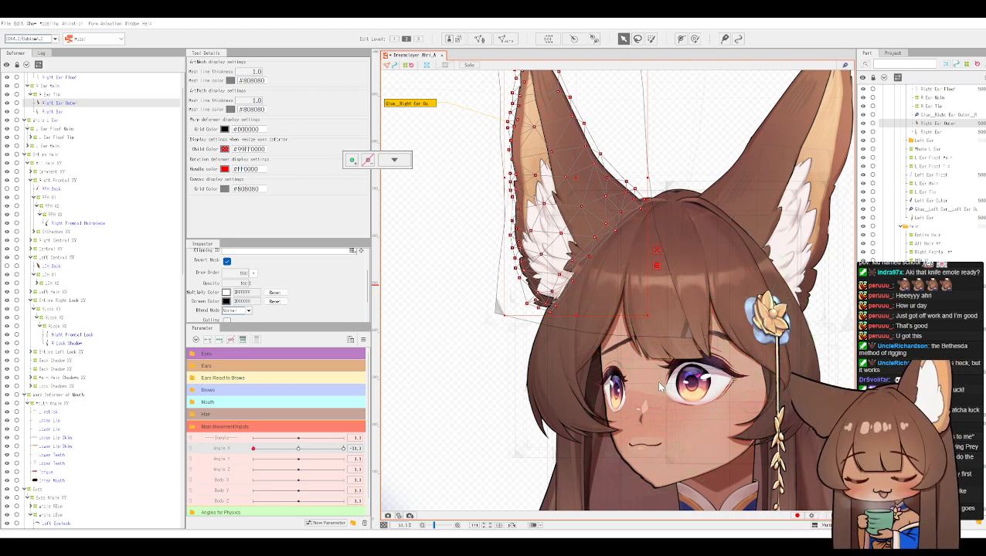
key(ctrl+z)
key(ctrl+y)
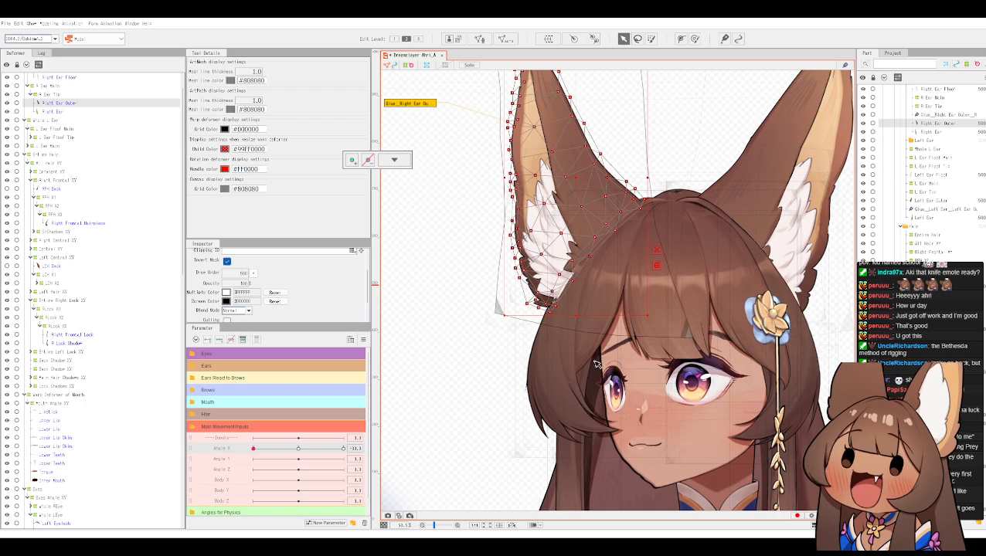
Step: Inspect the Right Ear Floof mesh and the right ear's tip, main, floof tip and whole-ear deformers
scroll(58, 117, up, 1)
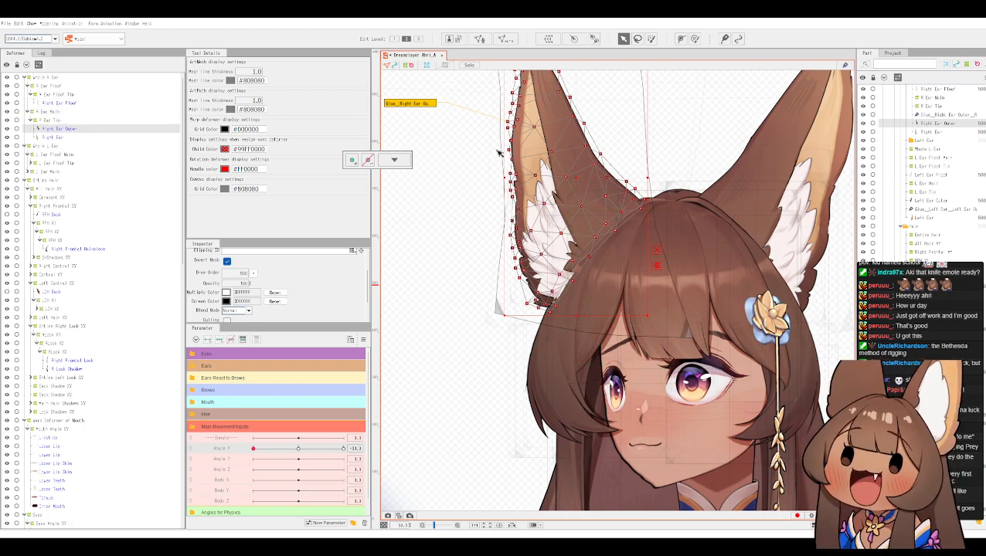
drag(467, 176, 452, 238)
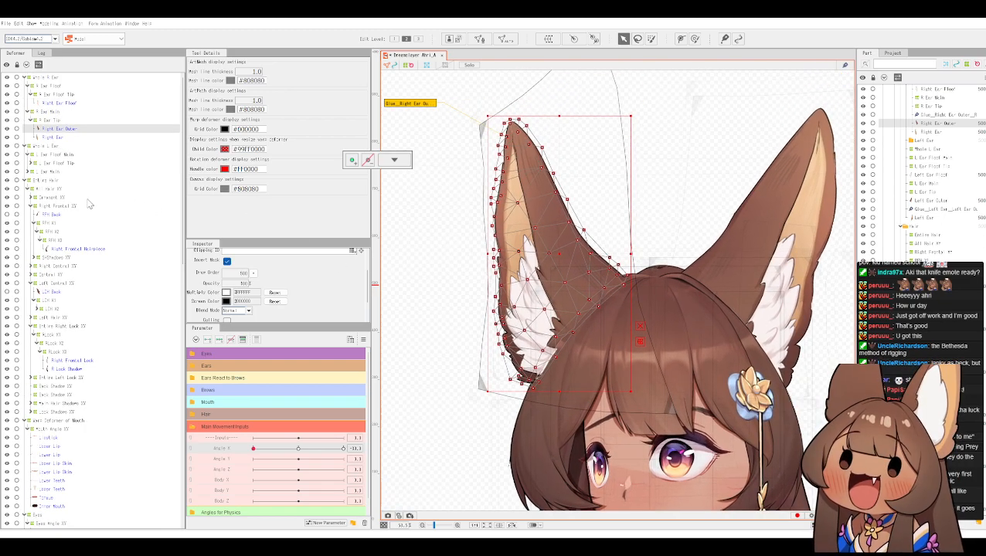
click(62, 104)
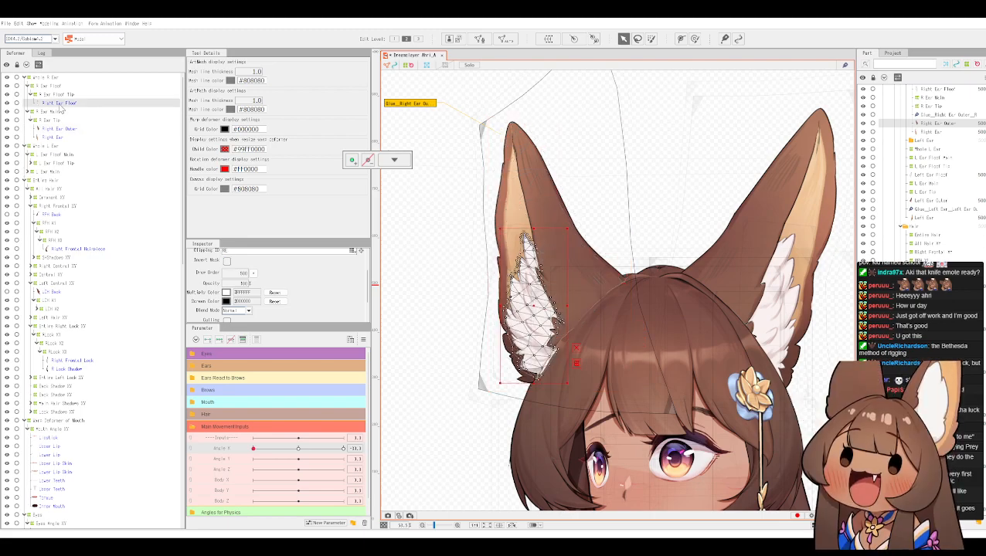
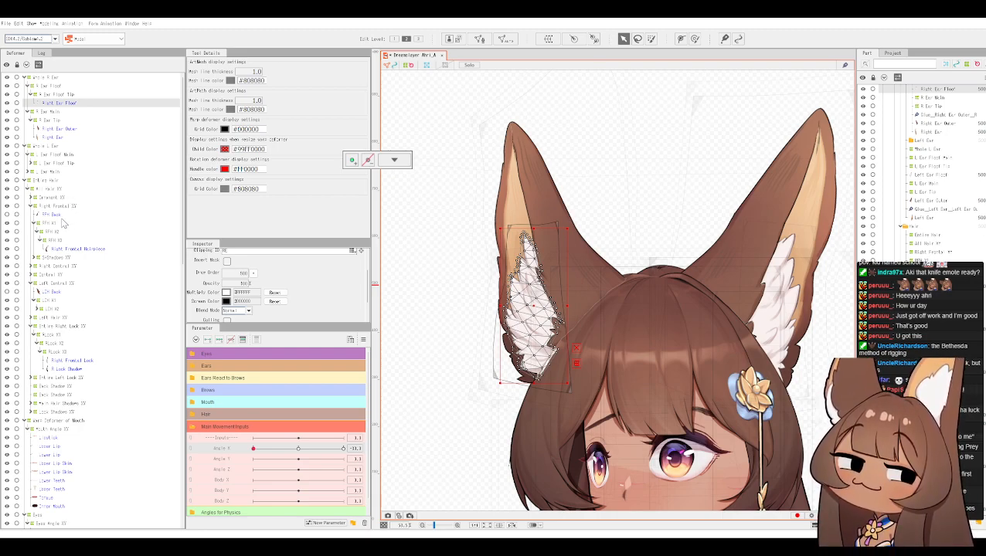
click(51, 121)
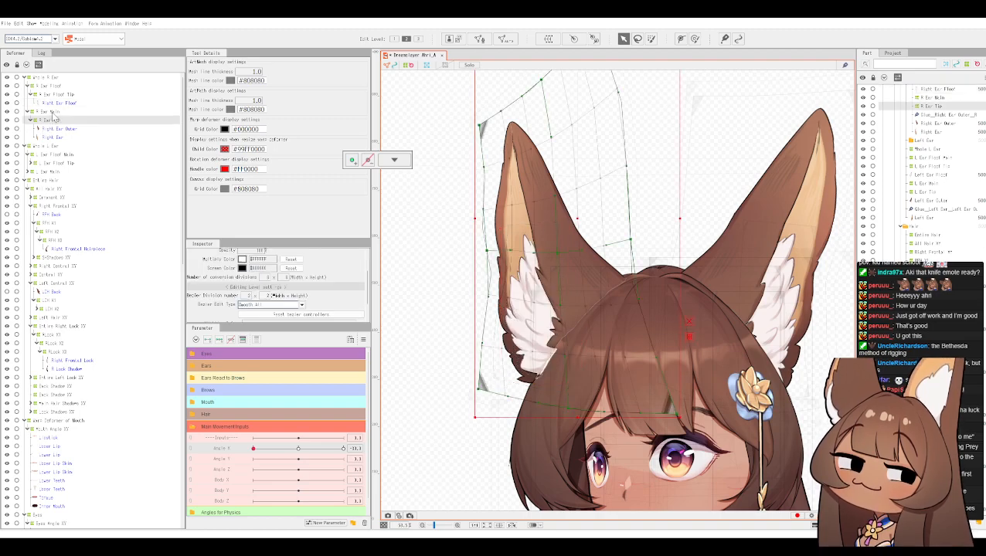
click(51, 113)
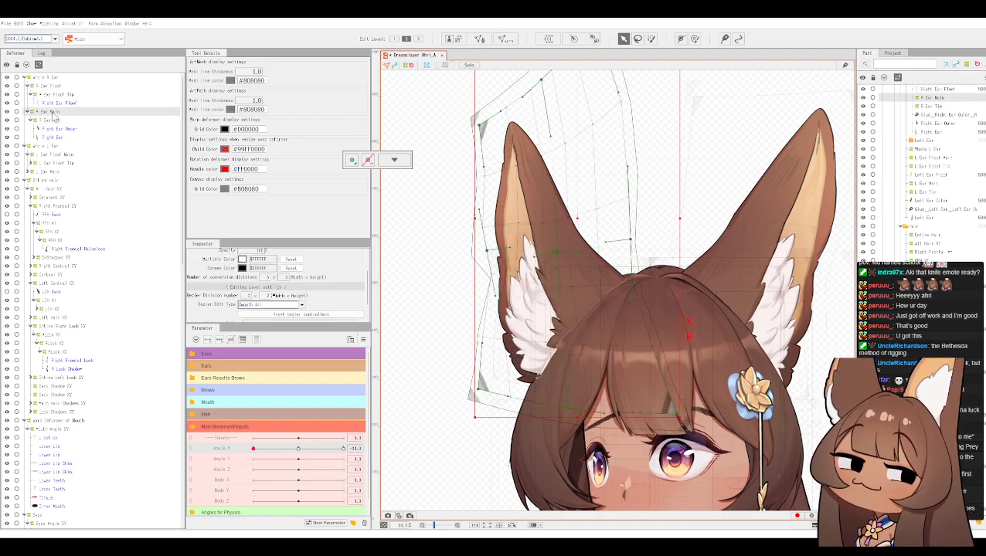
click(65, 95)
click(60, 82)
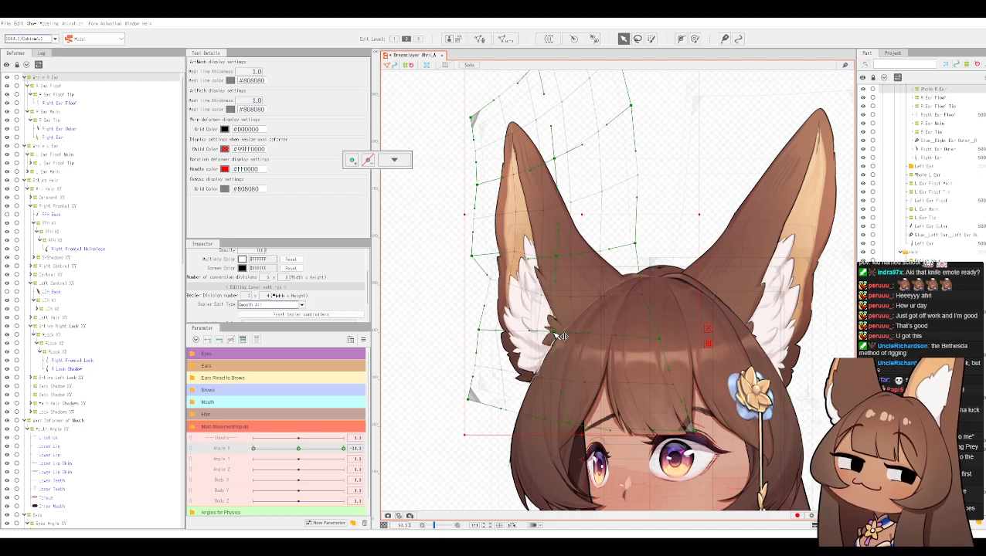
Step: Examine the seam between the right ear's base and the frontal hair up close for gaps and edge lines
click(616, 373)
scroll(602, 355, up, 6)
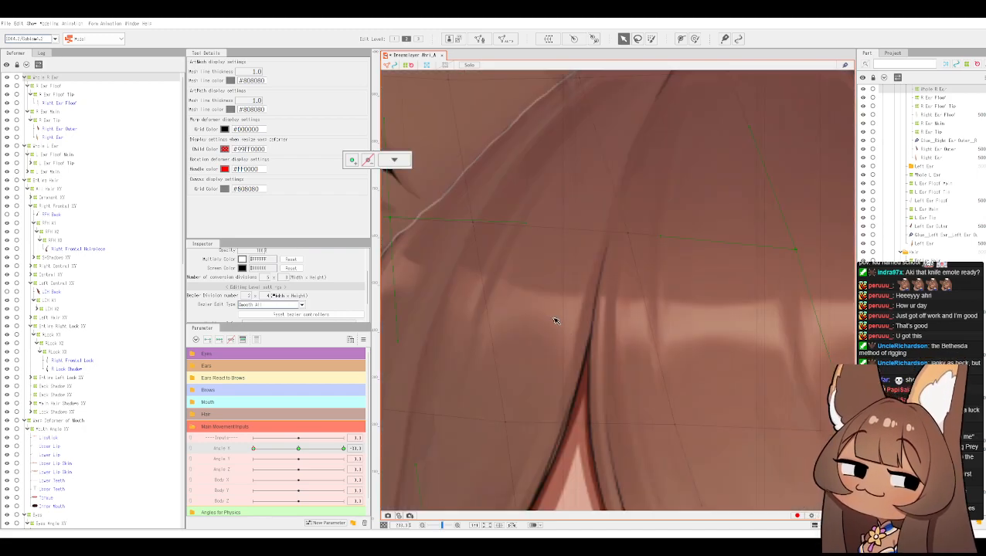
drag(518, 271, 651, 490)
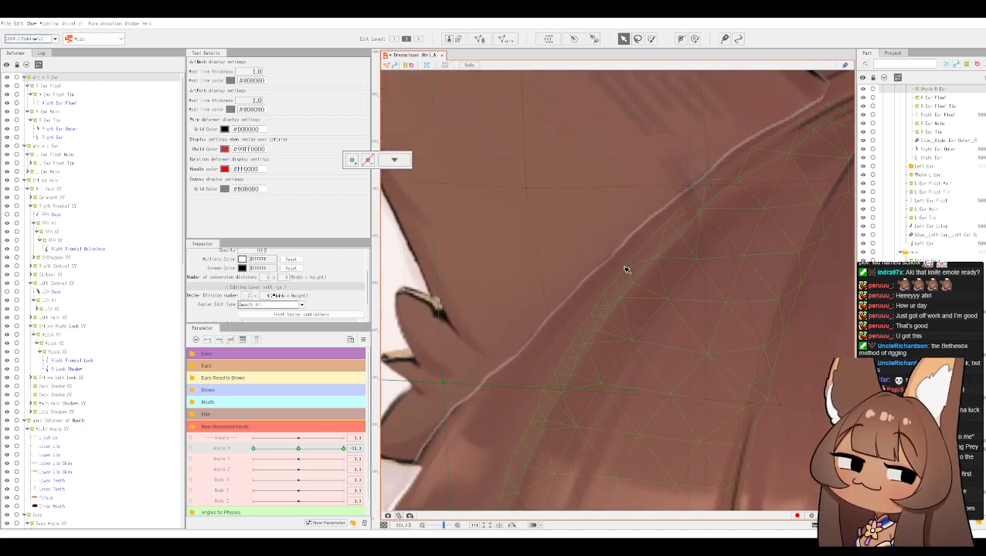
scroll(610, 312, down, 2)
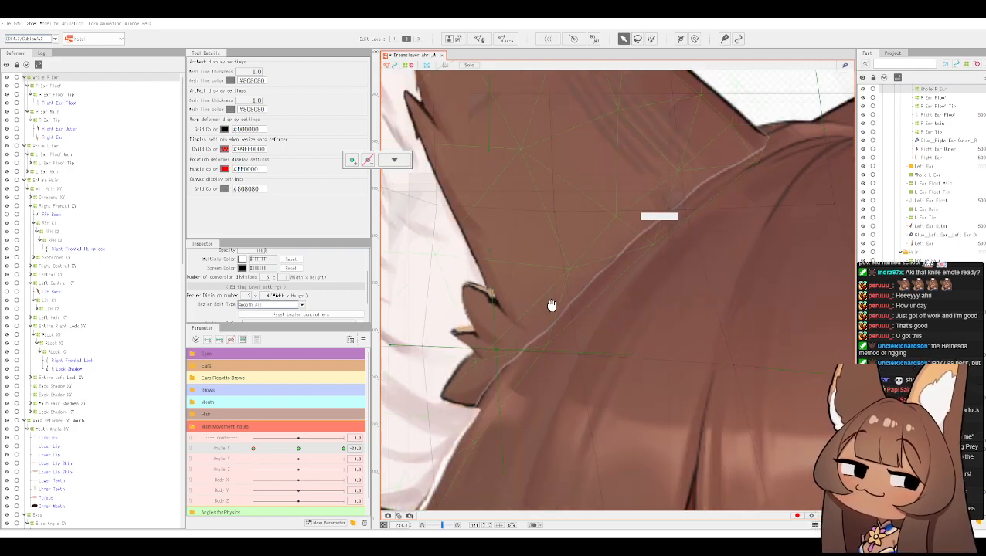
drag(551, 306, 470, 420)
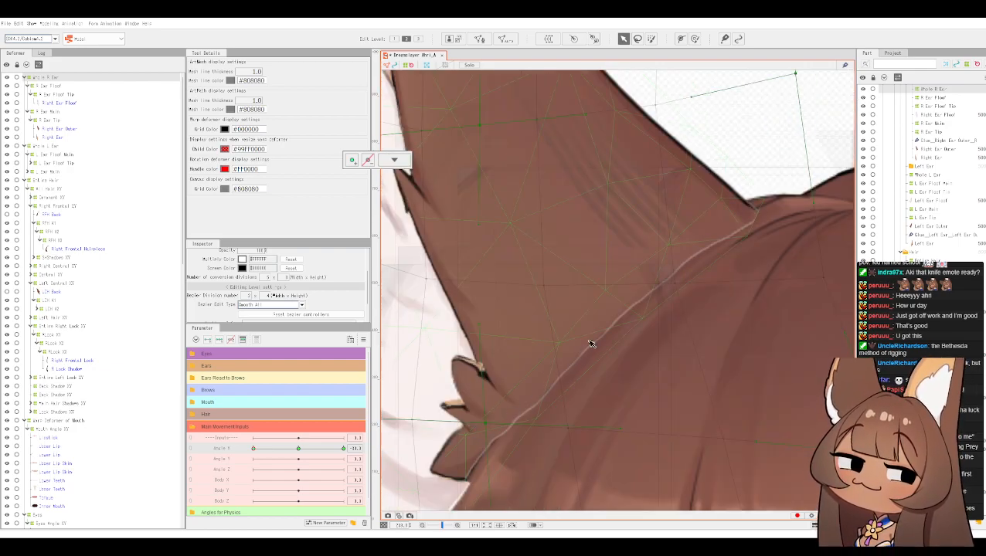
scroll(744, 228, down, 3)
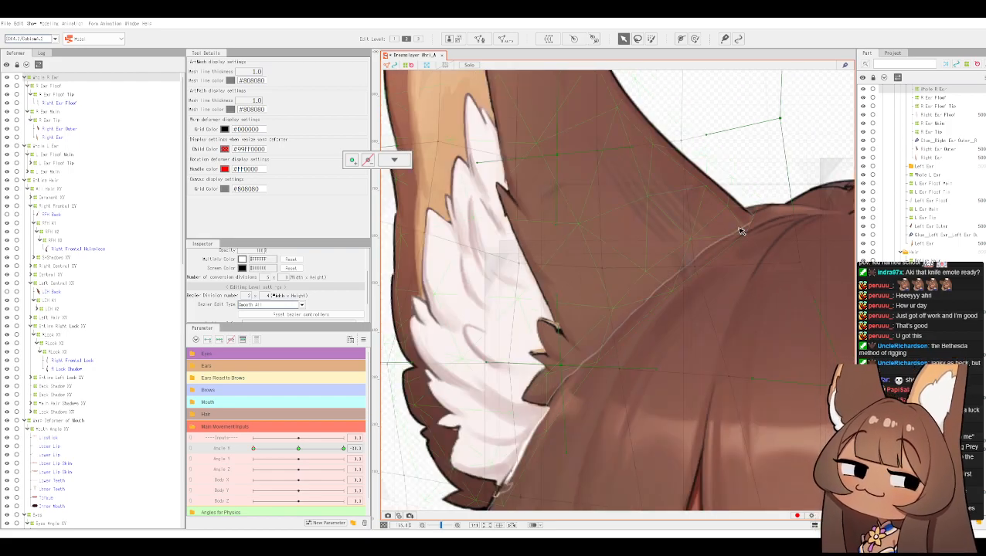
scroll(684, 232, down, 1)
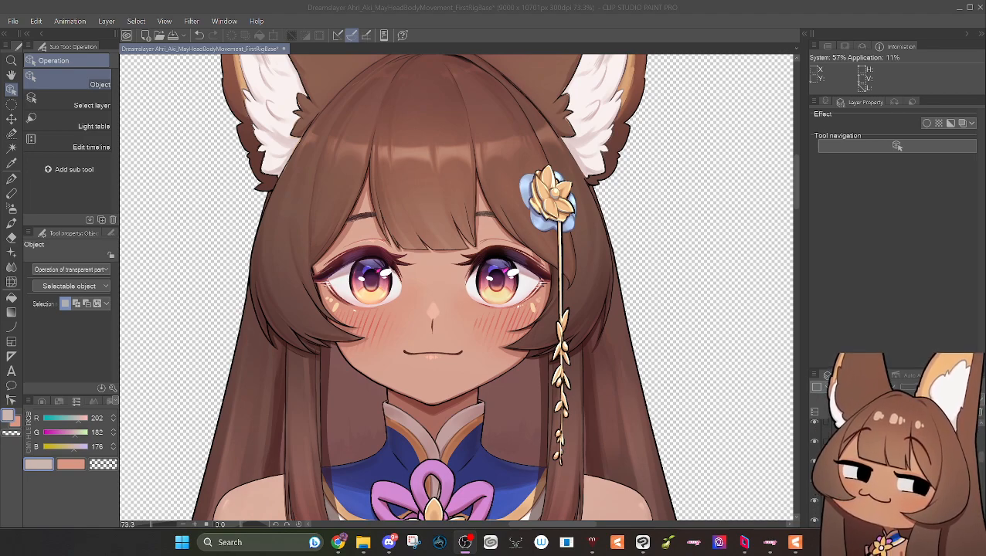
Step: Switch to Clip Studio Paint and hide the front hair in the character artwork to expose the right ear's base
click(443, 198)
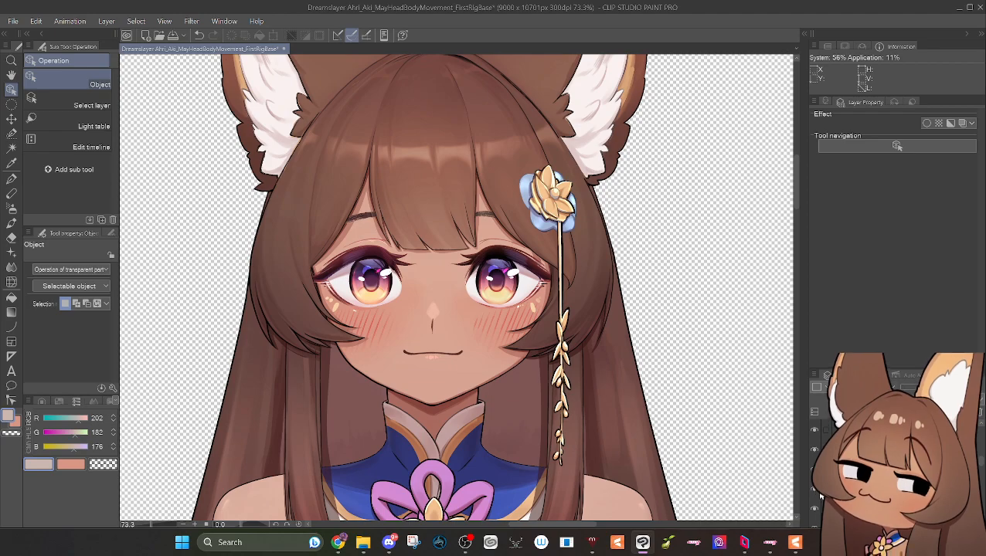
click(814, 489)
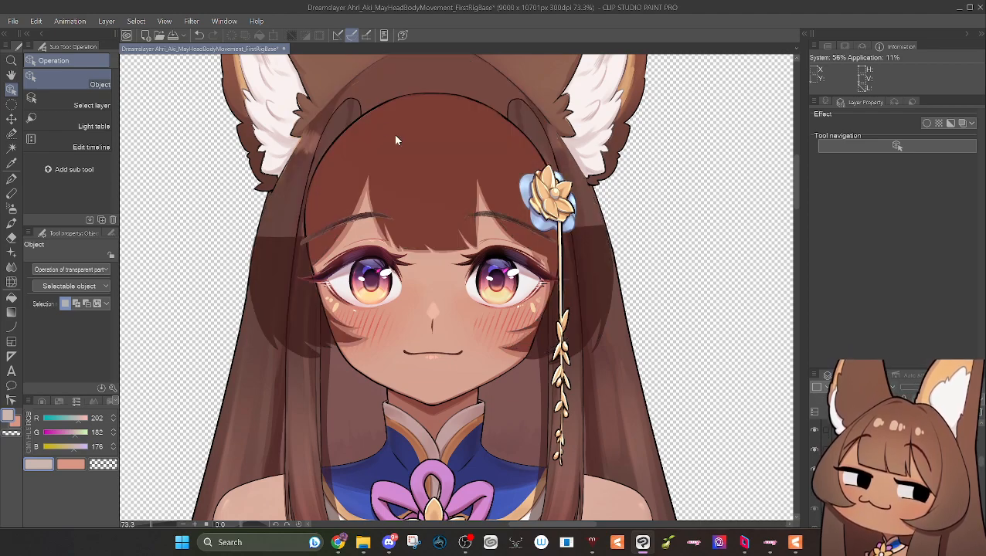
click(352, 110)
scroll(351, 125, up, 2)
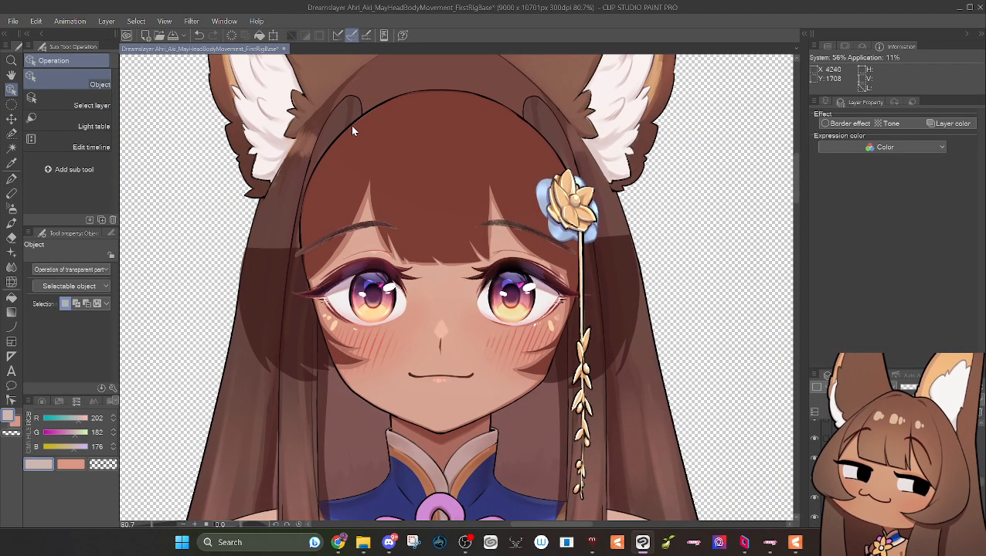
click(12, 74)
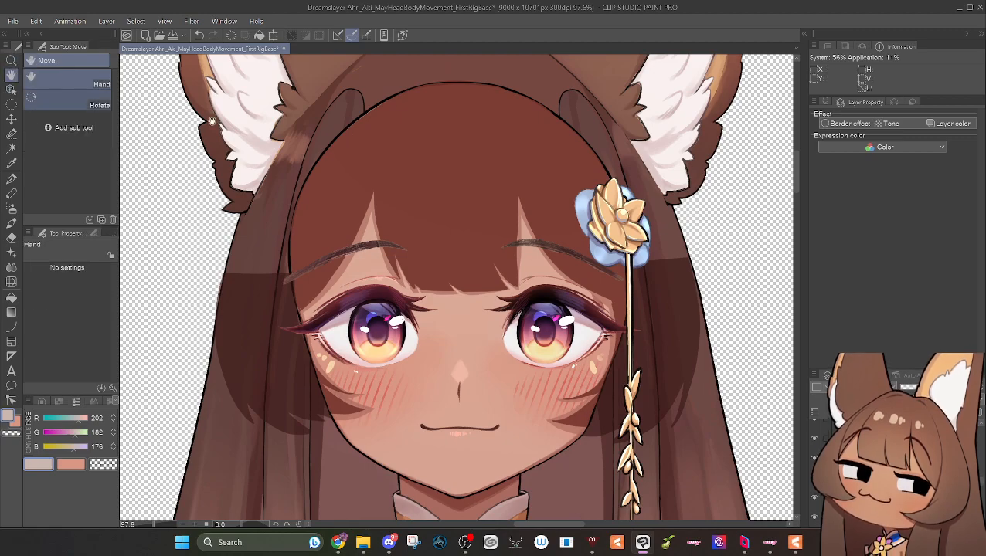
drag(305, 130, 466, 402)
scroll(466, 402, up, 4)
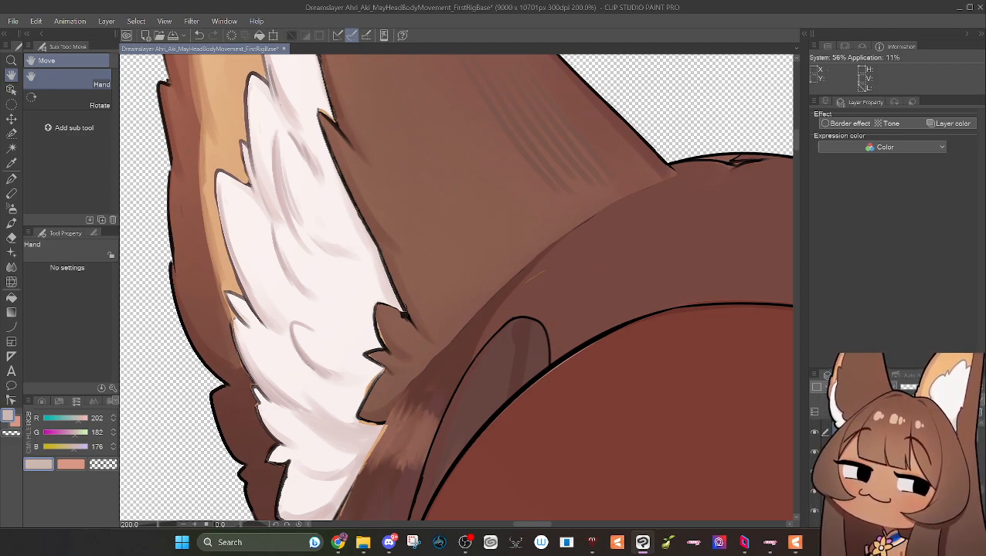
Step: Temporarily hide the hair base behind the front hair and inspect the right ear artwork from its cut-off base to its tip
click(814, 478)
click(814, 458)
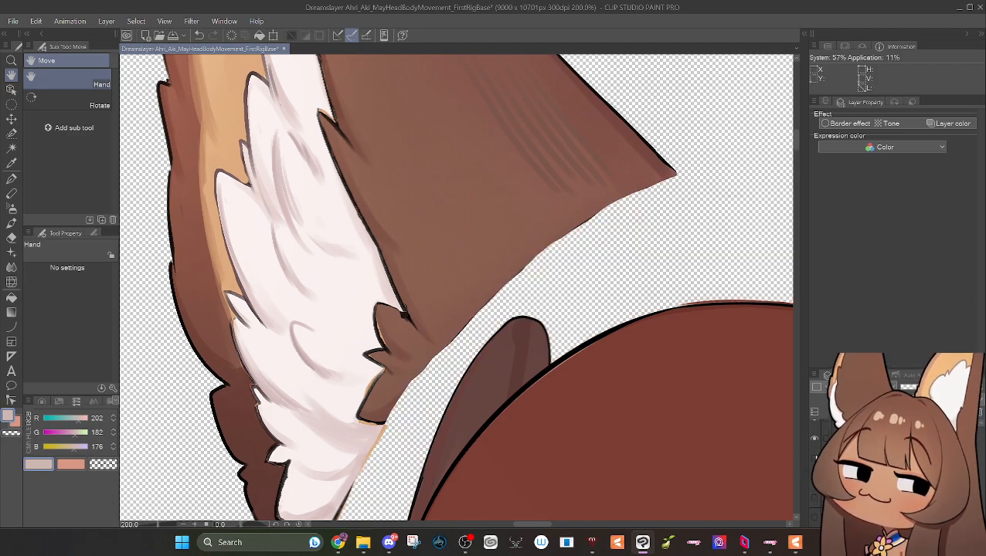
scroll(617, 298, down, 1)
drag(671, 101, 670, 398)
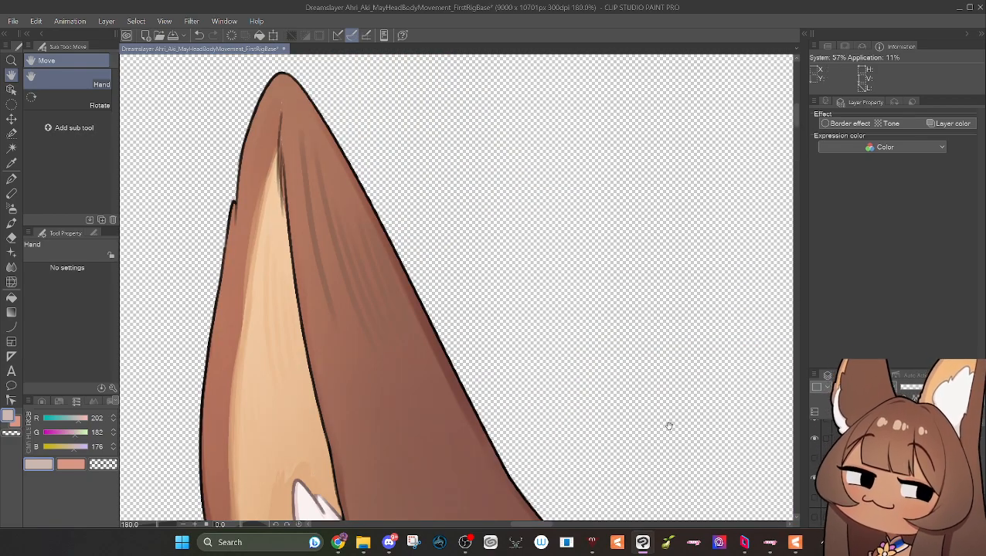
drag(626, 421, 524, 173)
drag(520, 507, 535, 293)
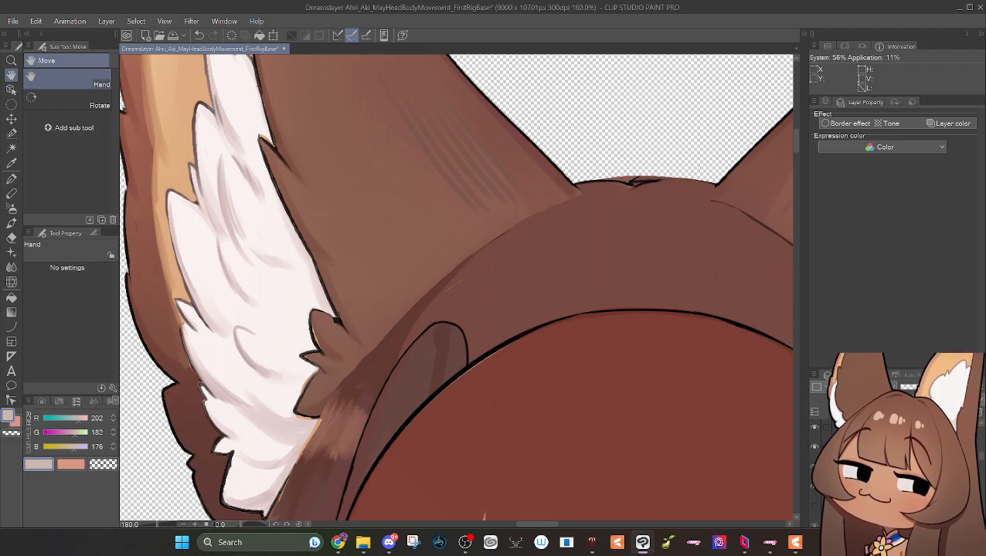
Step: Examine the right ear's base up close where it meets the hair base behind the hidden front hair
click(815, 447)
click(815, 450)
scroll(465, 306, up, 5)
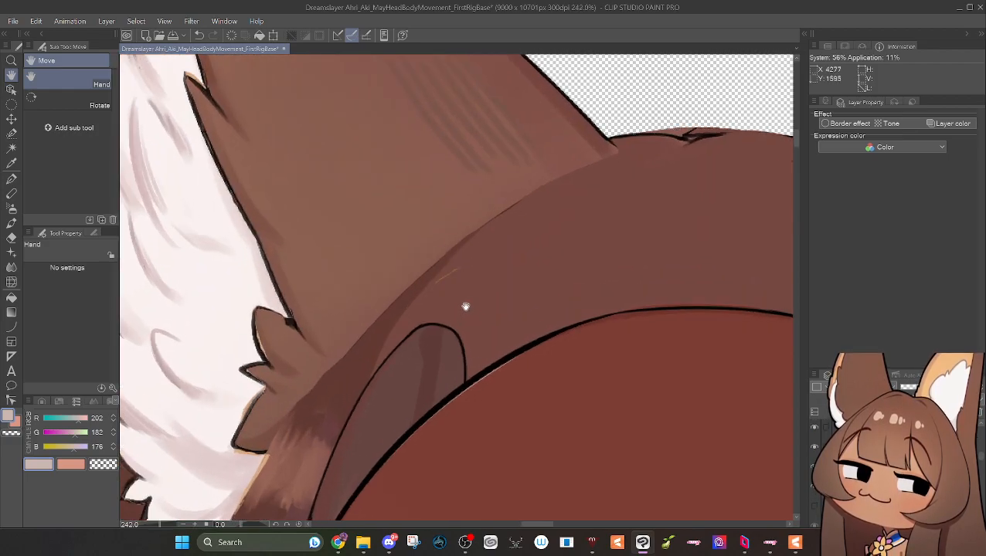
scroll(385, 311, up, 8)
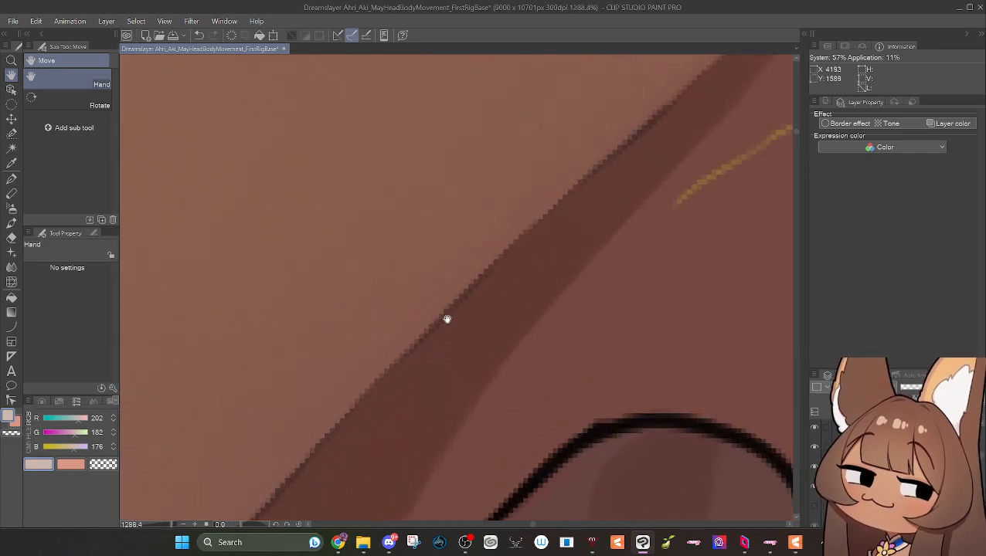
scroll(454, 317, down, 8)
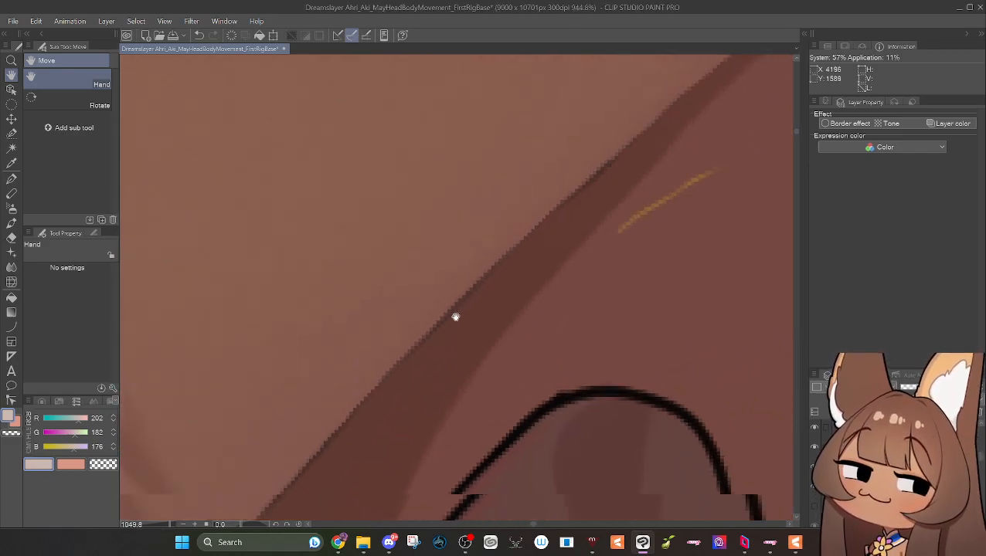
scroll(455, 317, down, 2)
drag(574, 235, 522, 293)
scroll(512, 313, down, 3)
scroll(541, 309, down, 3)
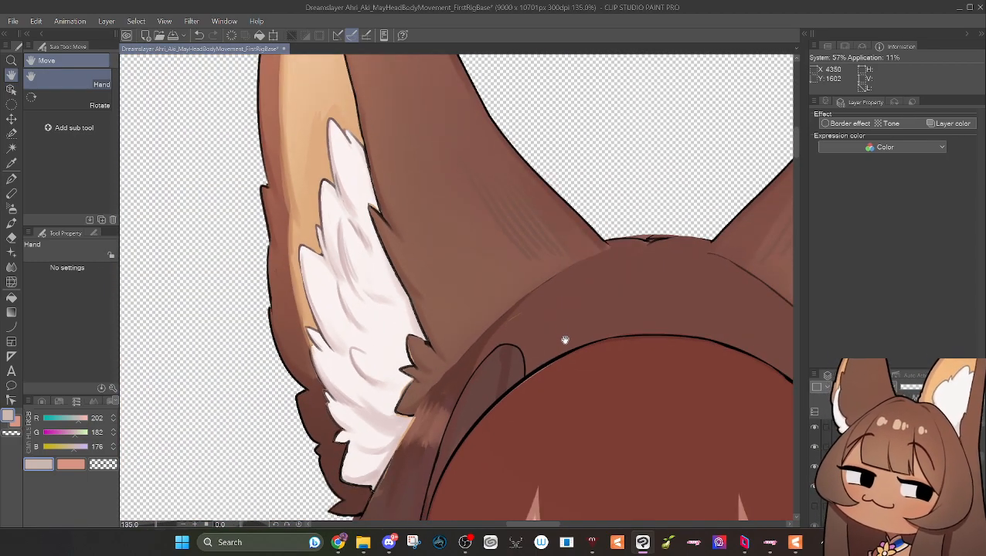
drag(515, 377, 521, 282)
scroll(522, 282, up, 1)
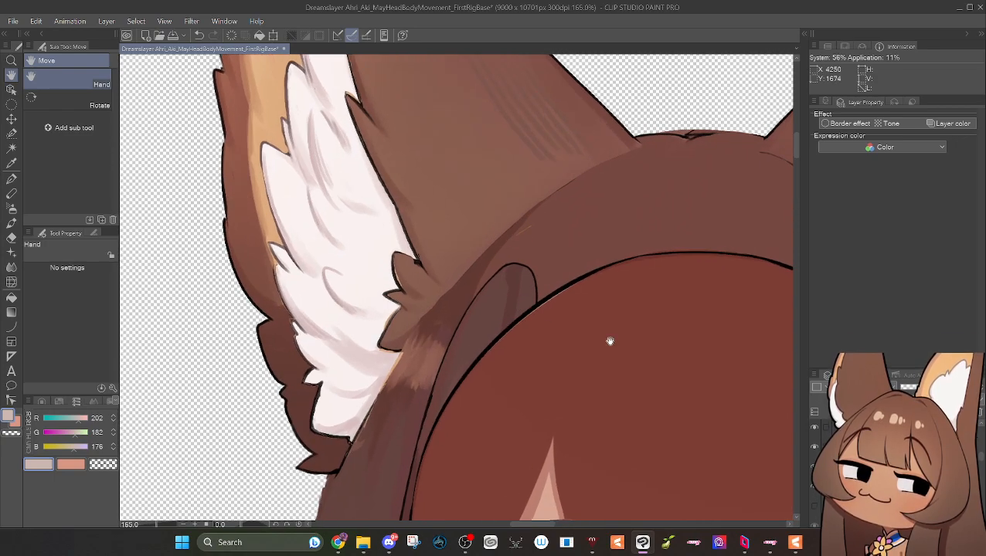
Step: Show the front hair again, switch back to Live2D Cubism Editor, and compare the right ear's seam with the frontal hair
click(814, 457)
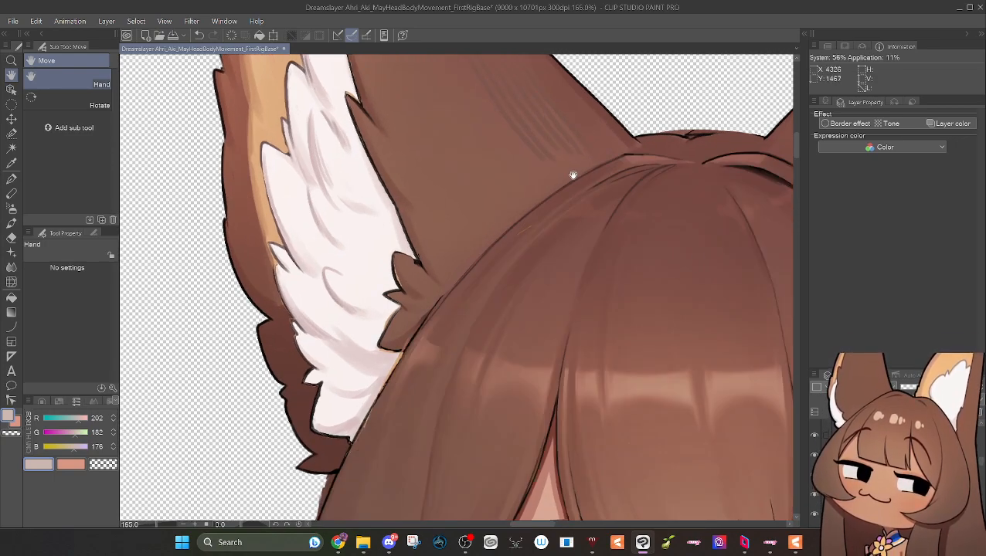
click(796, 544)
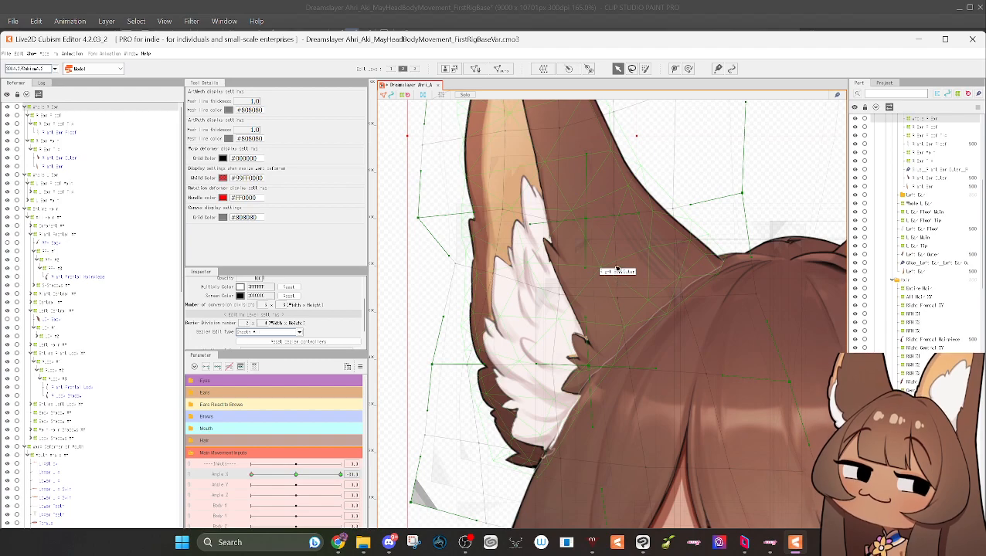
scroll(618, 270, up, 2)
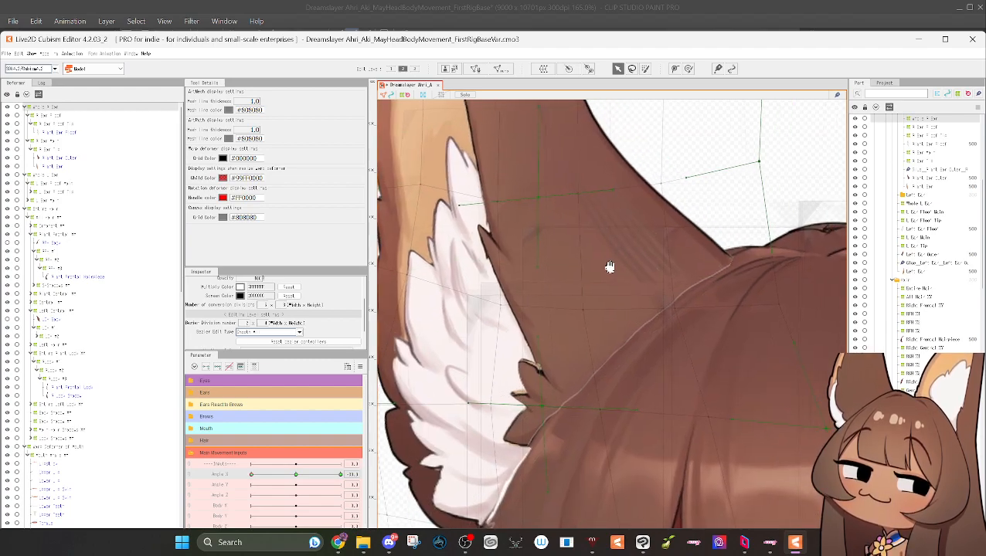
scroll(576, 251, down, 3)
scroll(625, 290, up, 3)
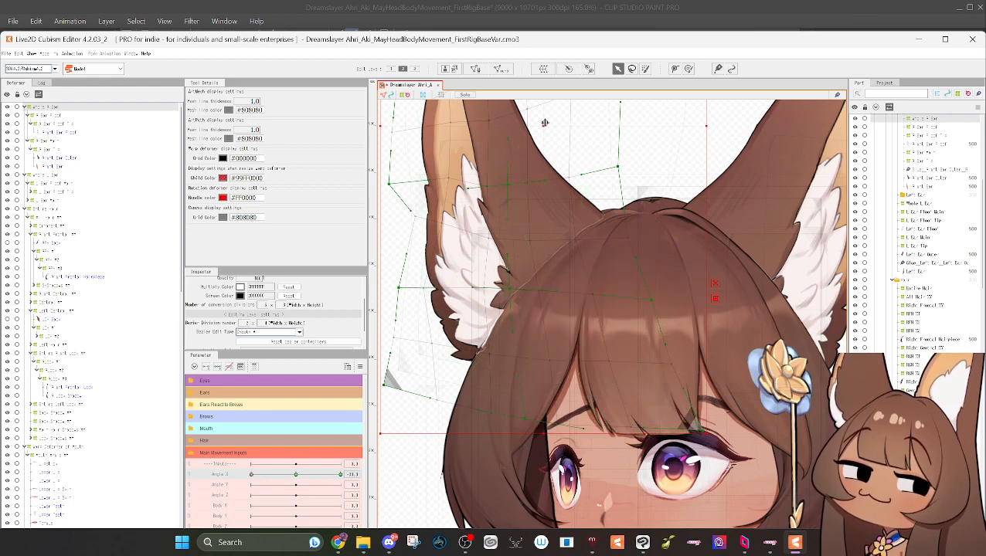
Step: Reposition the whole right ear deformer against the frontal hair at the current Angle X extreme, and clear the selection
mouse_move(545, 122)
mouse_down()
mouse_move(622, 176)
mouse_move(723, 217)
mouse_move(634, 191)
mouse_move(590, 166)
mouse_move(552, 112)
mouse_move(577, 150)
mouse_up()
scroll(617, 282, up, 3)
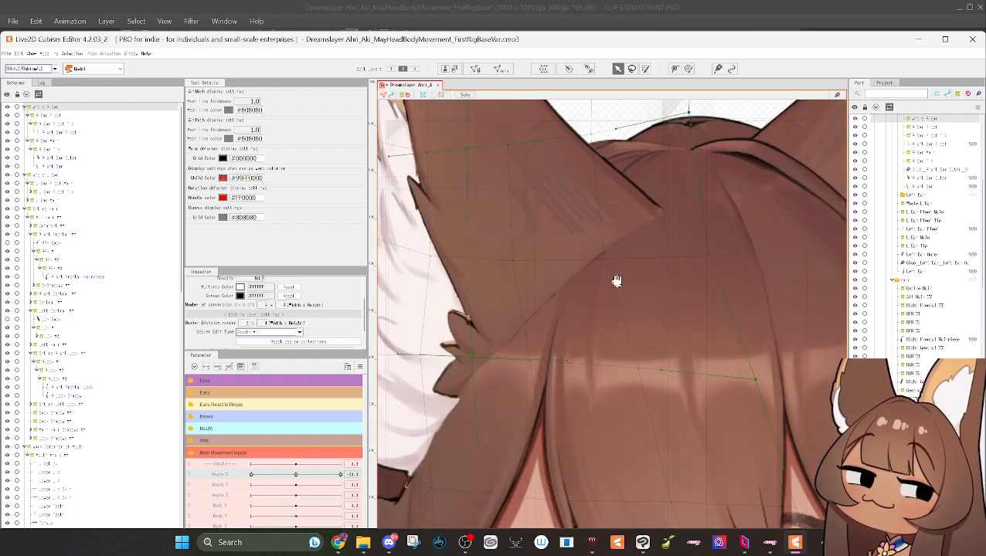
drag(617, 282, 676, 363)
scroll(570, 230, down, 2)
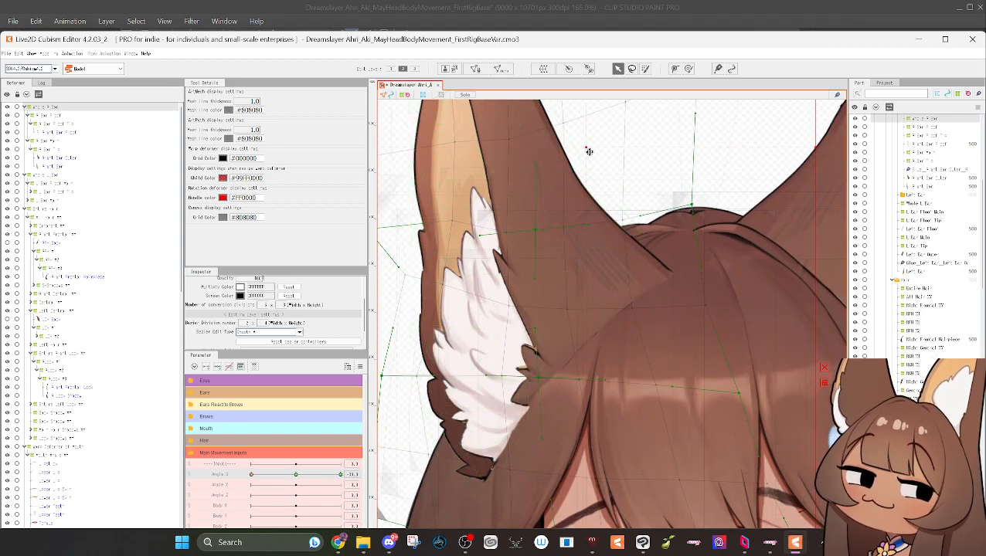
mouse_move(589, 151)
mouse_down()
mouse_move(499, 112)
mouse_move(532, 137)
mouse_move(534, 109)
mouse_move(550, 113)
mouse_up()
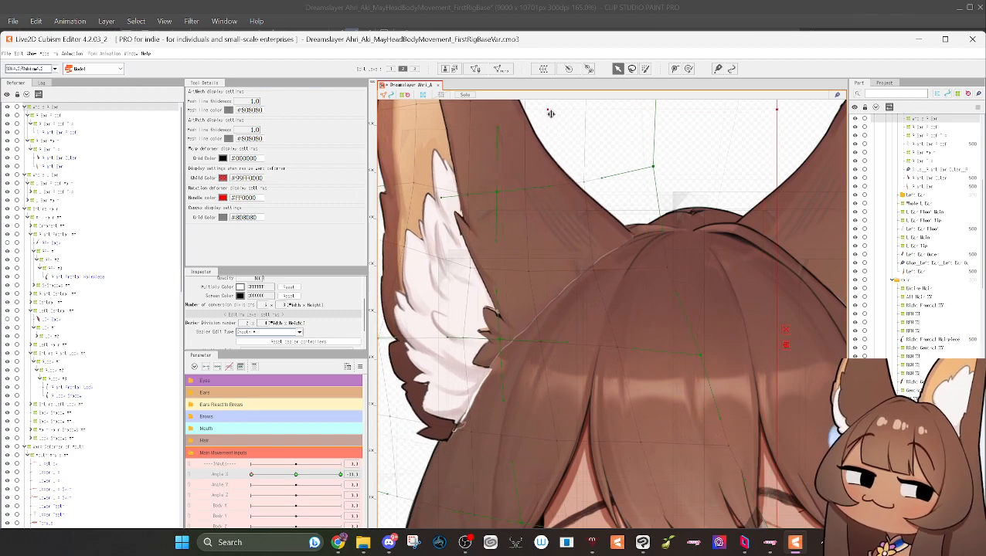
scroll(607, 141, down, 3)
drag(612, 147, 582, 218)
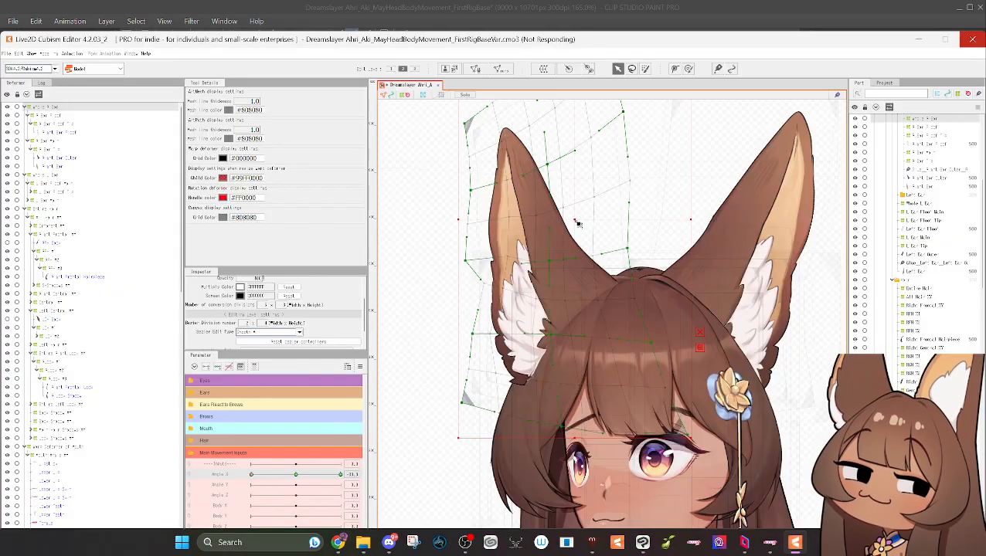
click(575, 227)
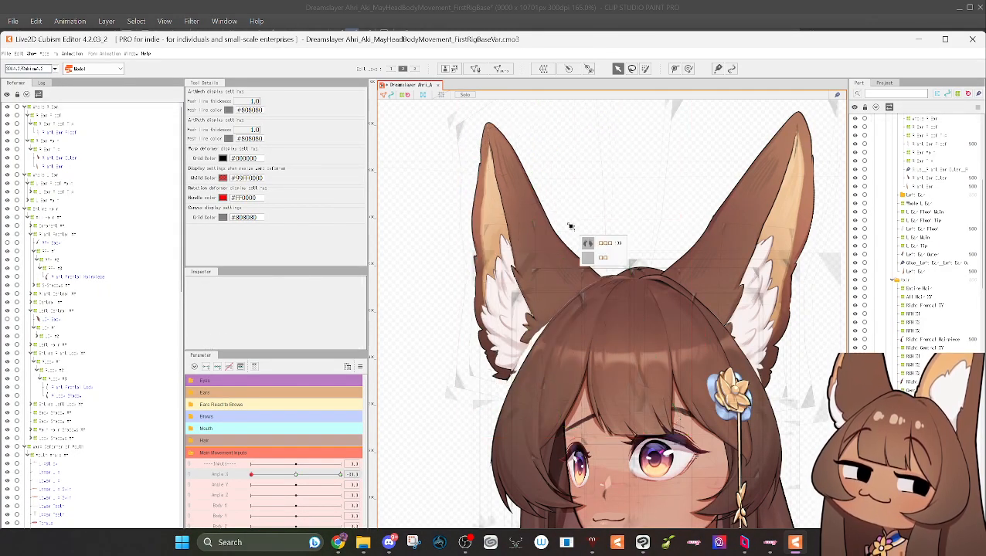
Step: Select the Right Ear Outer mesh and temporarily isolate it with Solo to examine its cut-off base
scroll(571, 241, up, 3)
click(534, 264)
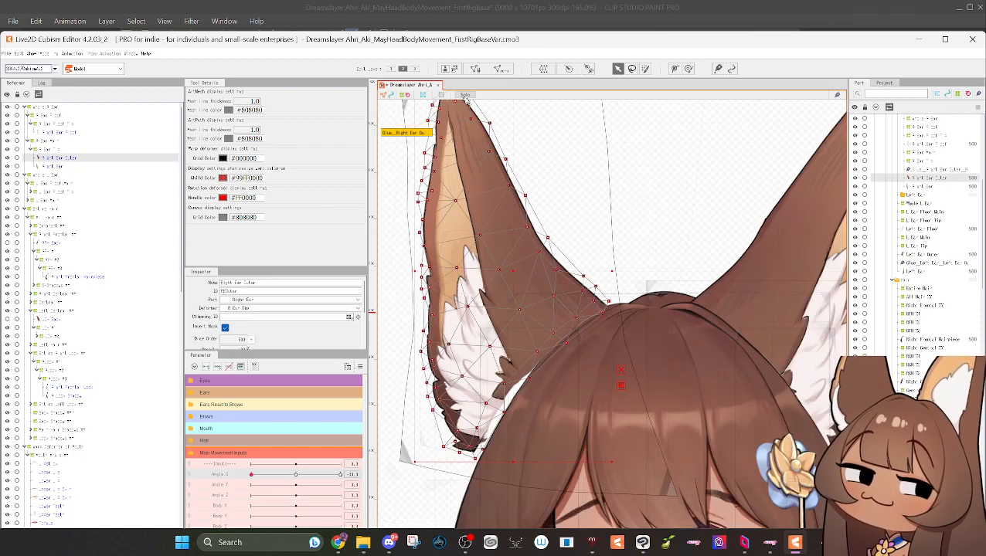
click(466, 97)
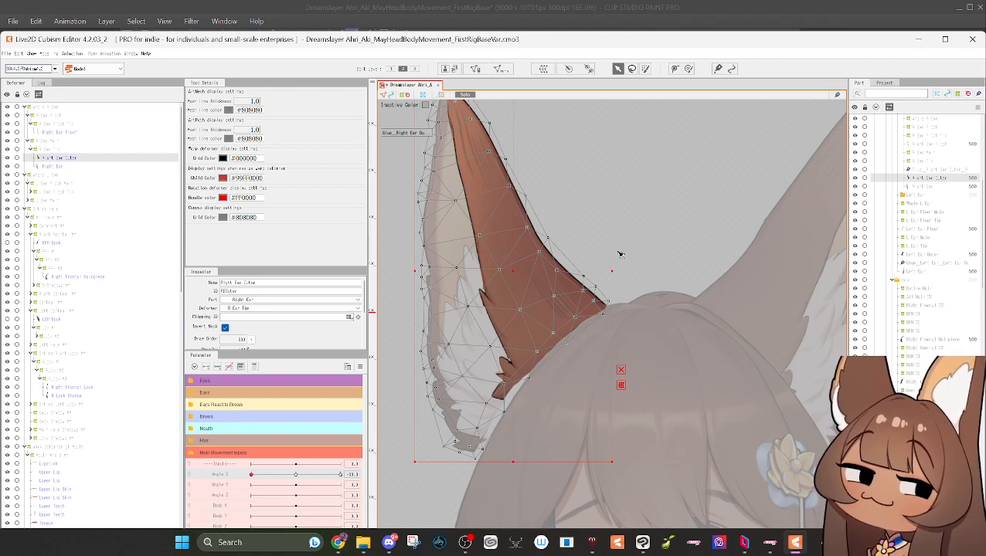
scroll(634, 246, down, 3)
click(465, 96)
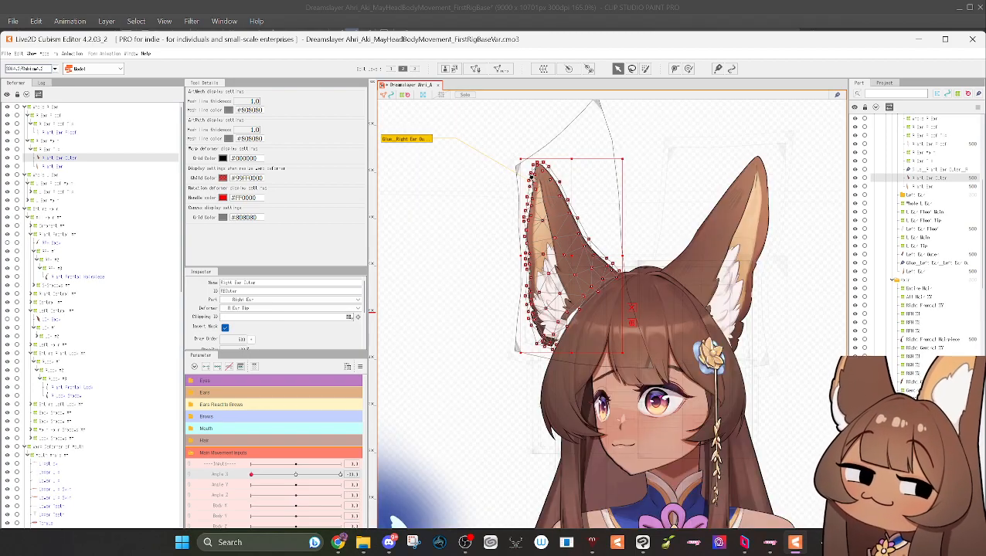
Step: Try shifting the Right Ear Outer mesh slightly toward the frontal hair, and undo the move
drag(571, 256, 584, 262)
scroll(584, 263, up, 5)
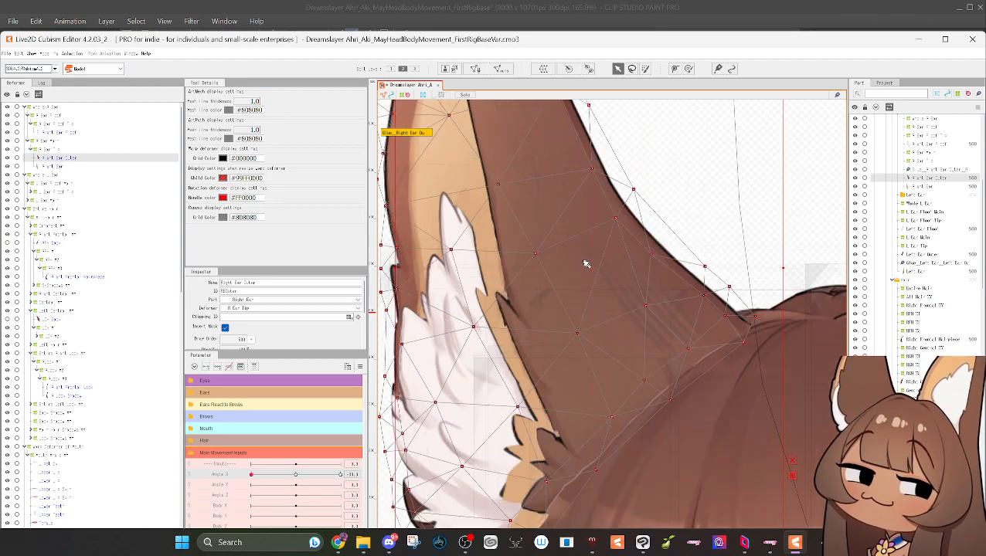
key(ctrl+z)
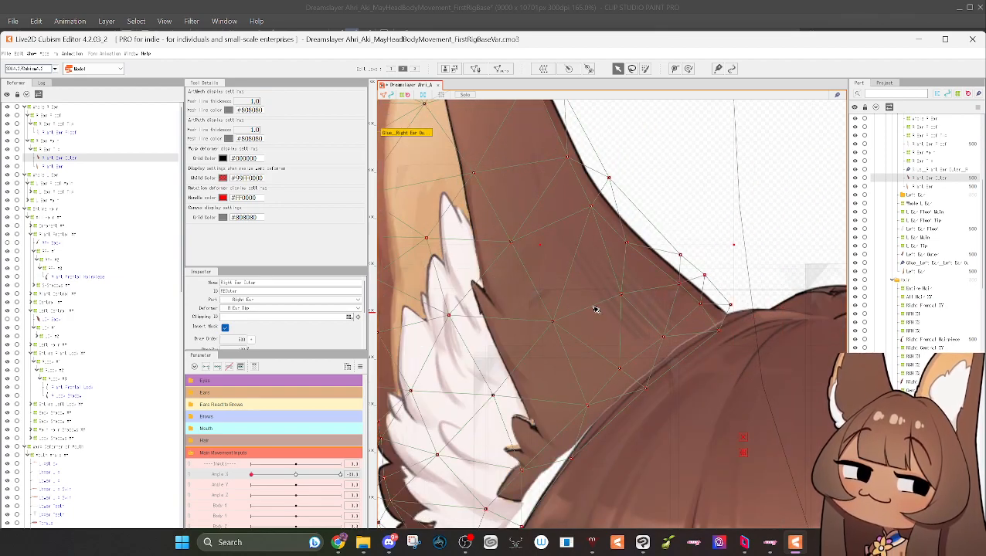
Step: Temporarily hide the right central and right frontal hairpieces one at a time to check which one borders the right ear's base
scroll(595, 309, up, 2)
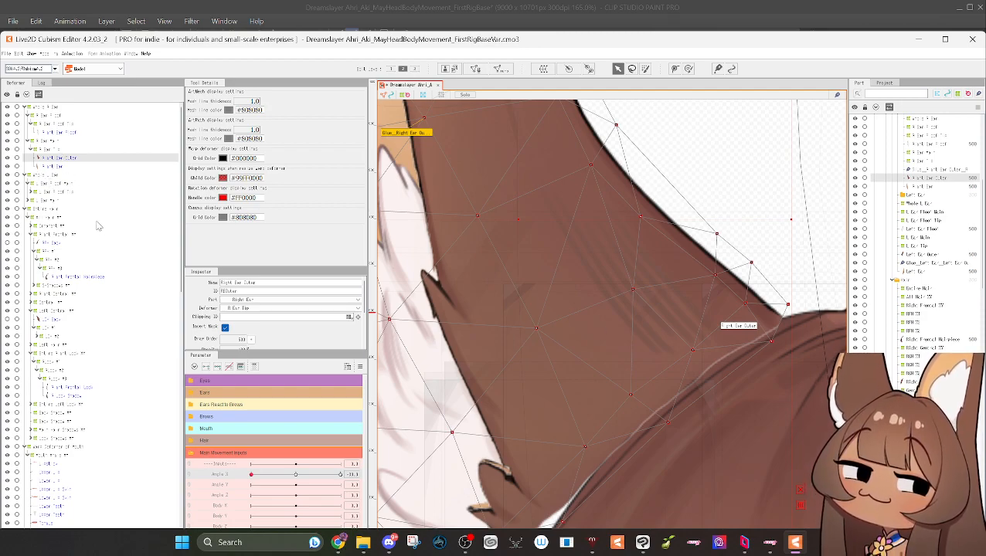
scroll(912, 309, down, 2)
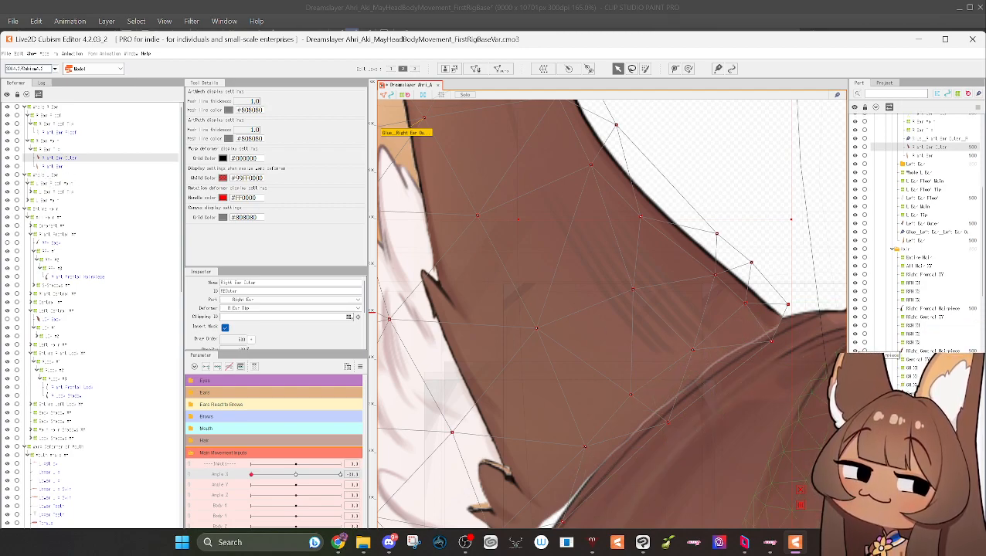
click(855, 353)
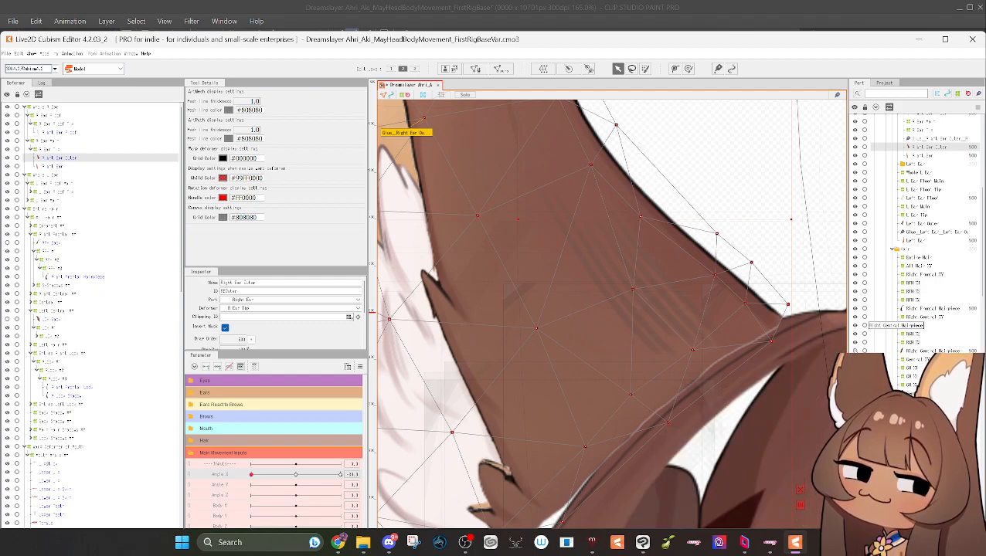
click(855, 351)
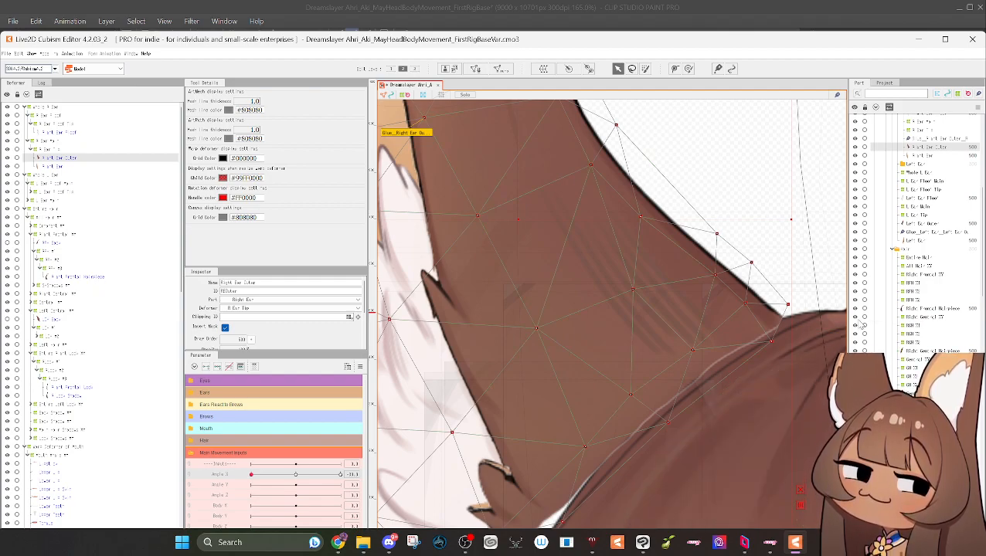
click(856, 312)
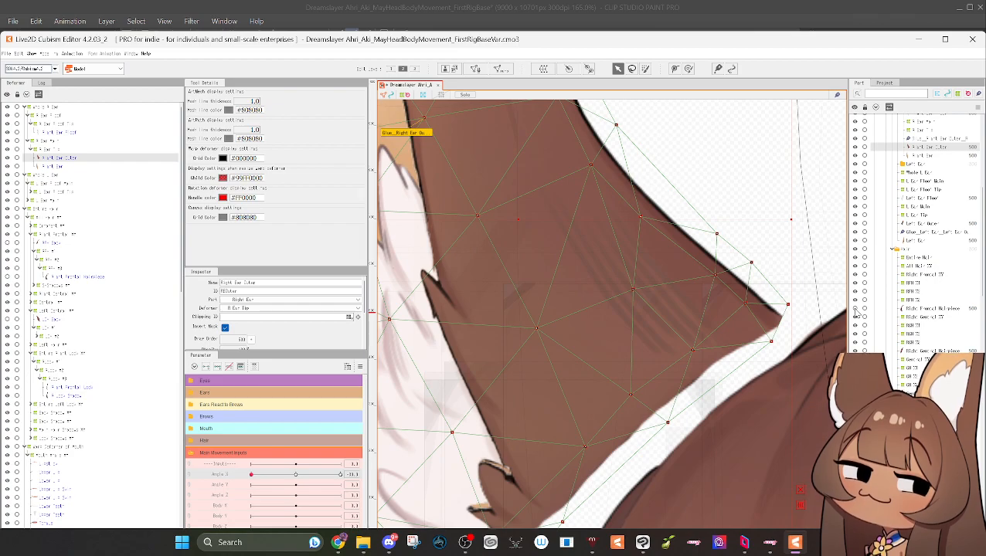
click(856, 312)
scroll(600, 305, down, 2)
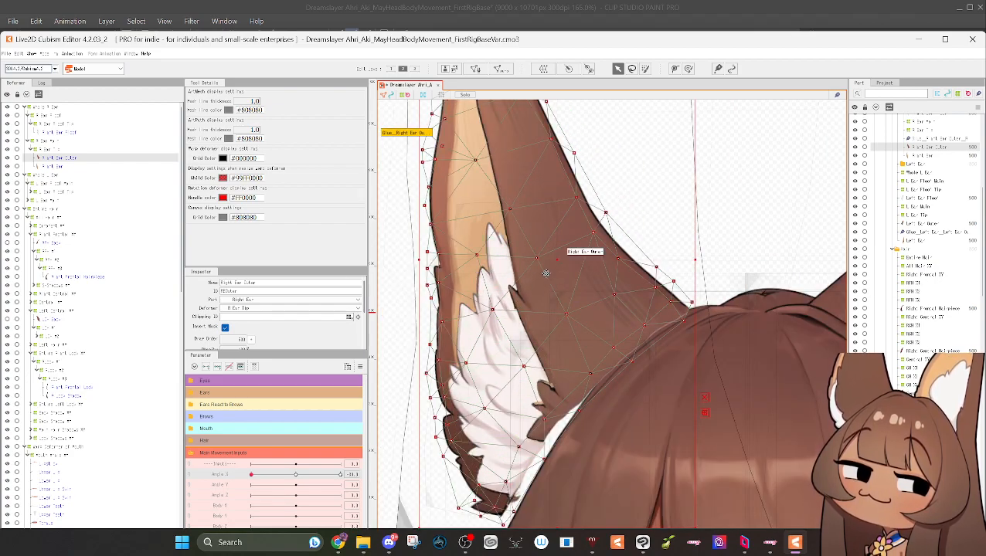
scroll(547, 276, down, 1)
scroll(556, 230, down, 2)
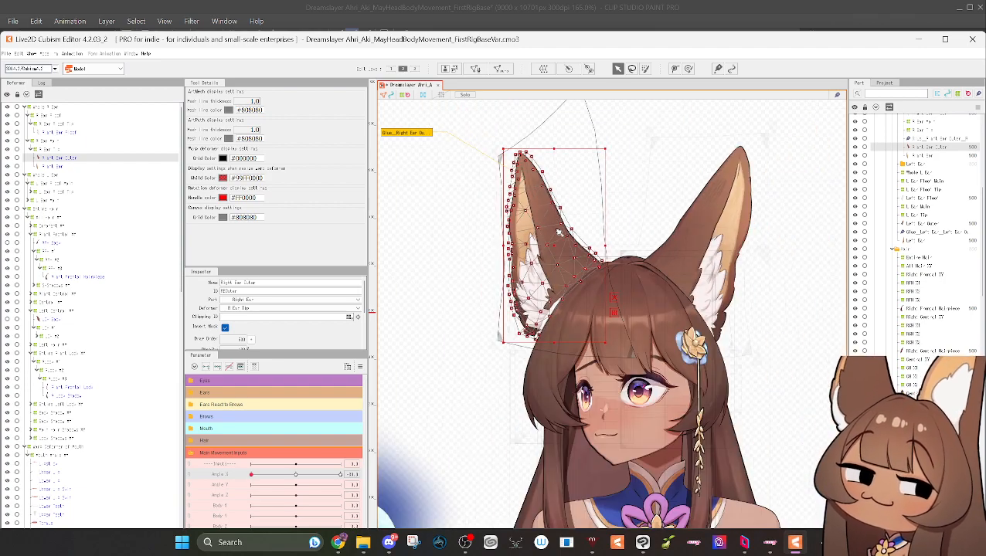
Step: Move the whole right ear deformer toward the head to close the gap at the hair, and nudge its inner control point outward
click(48, 108)
scroll(587, 247, up, 2)
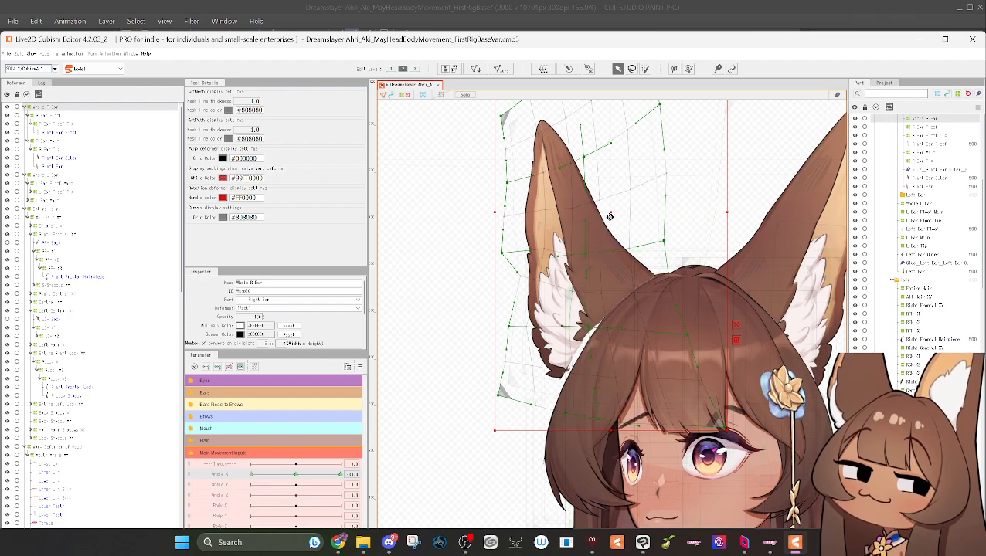
drag(609, 216, 623, 217)
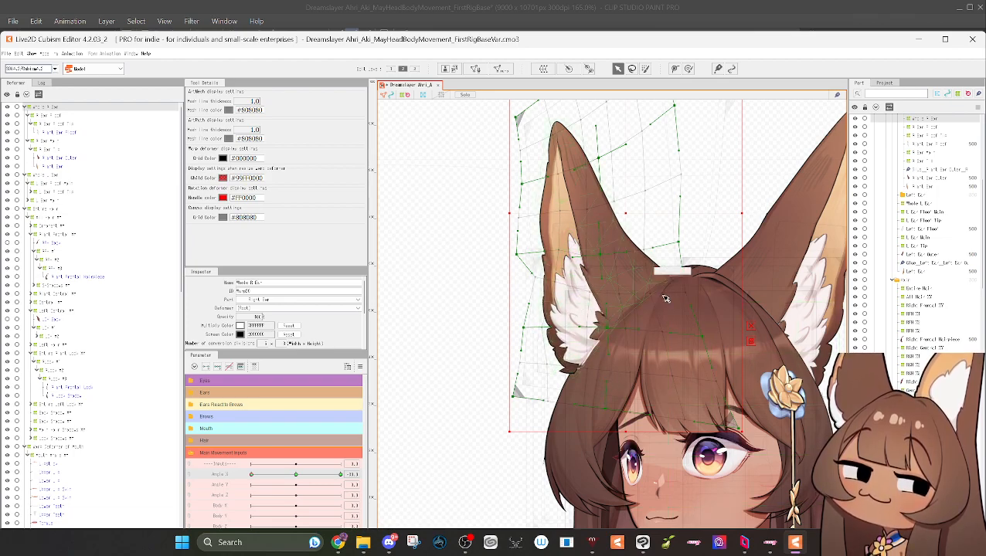
scroll(634, 317, up, 2)
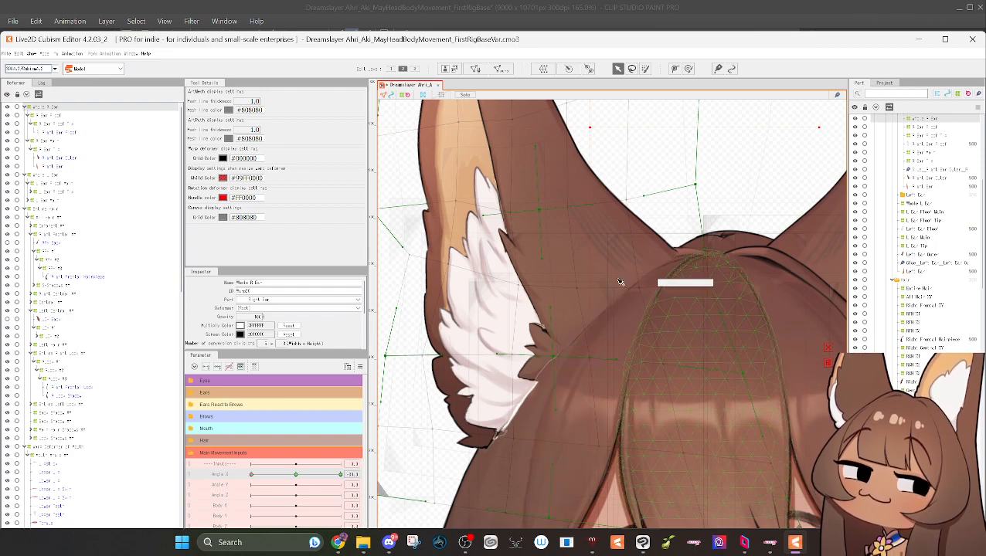
drag(538, 211, 530, 208)
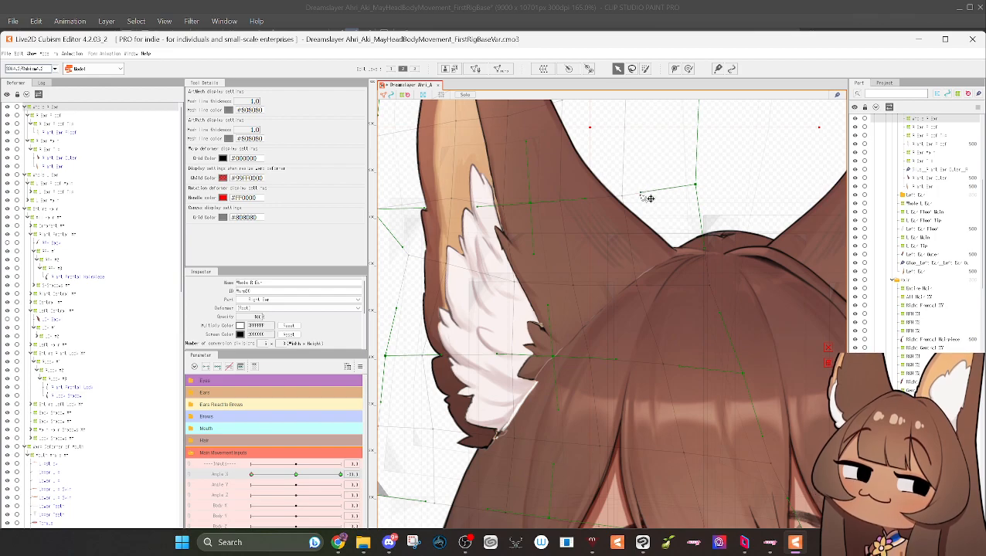
Step: Increase the Bezier division count of the whole right ear deformer in both width and height for finer control of the ear's base
scroll(283, 318, down, 2)
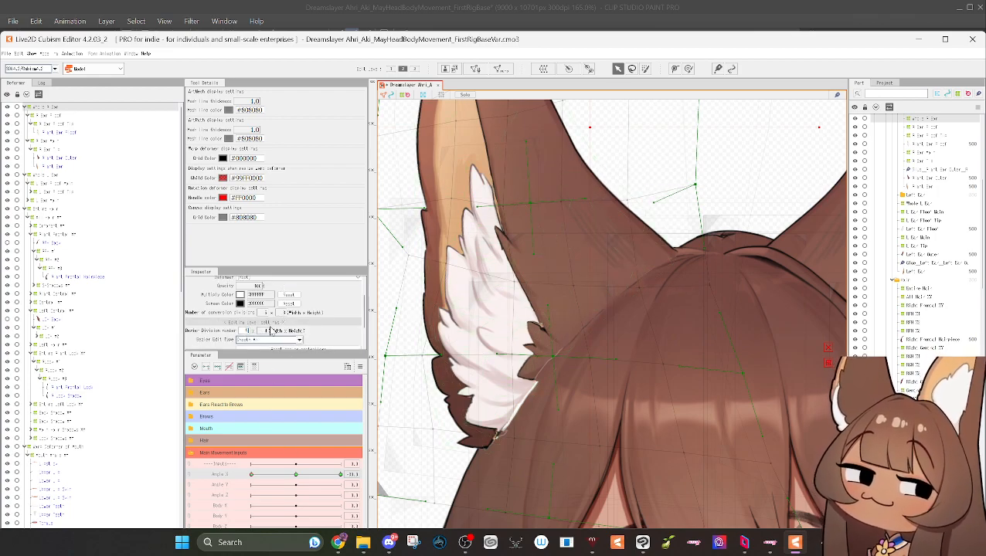
click(263, 331)
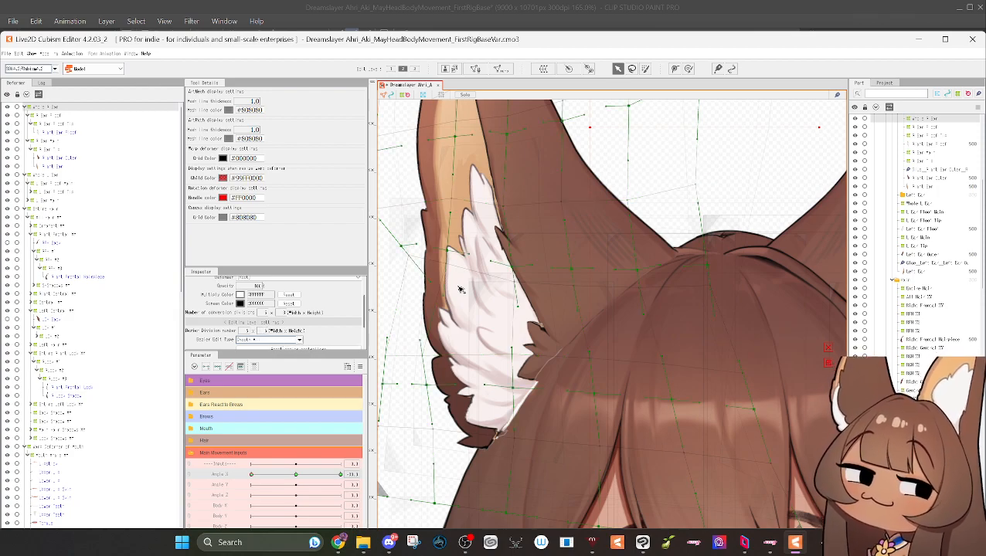
scroll(575, 271, down, 1)
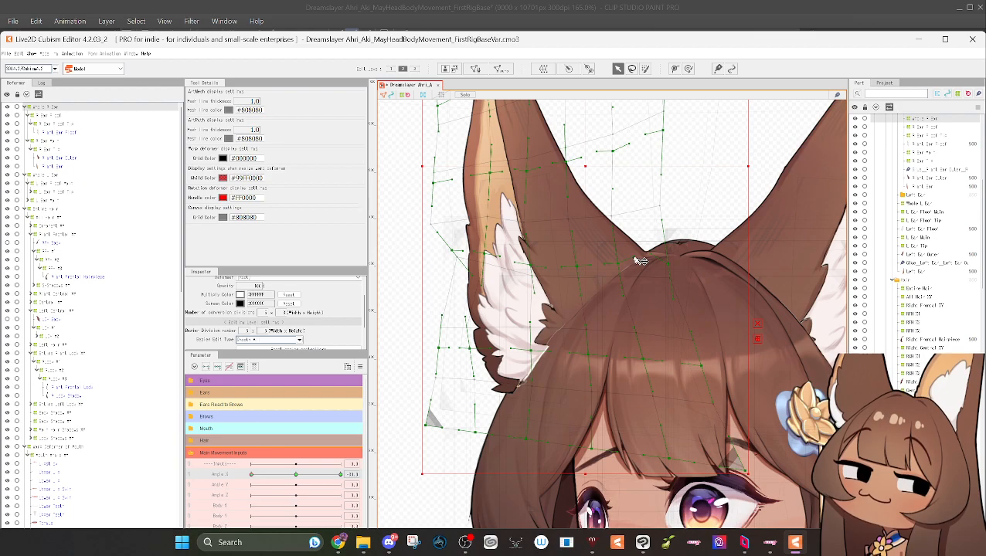
drag(643, 199, 682, 278)
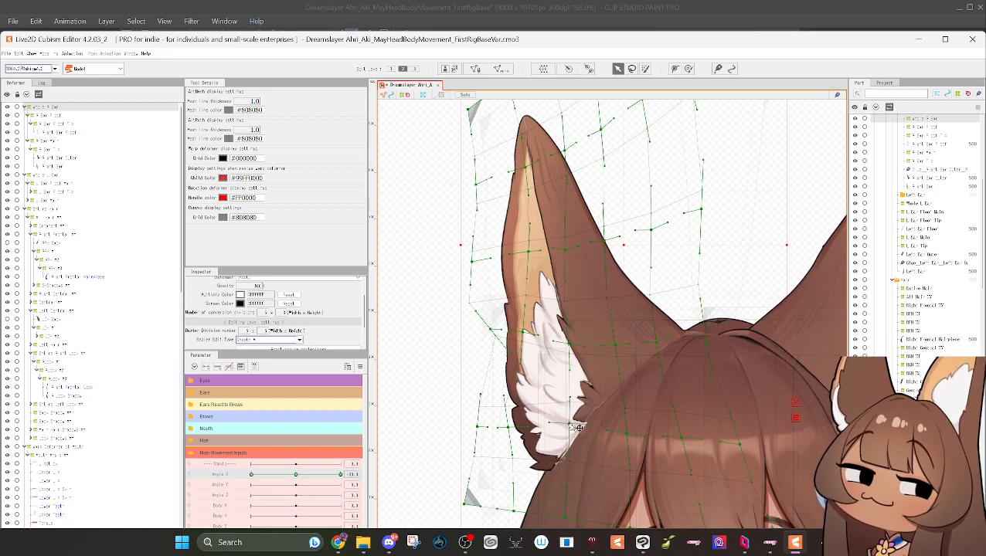
scroll(565, 464, up, 3)
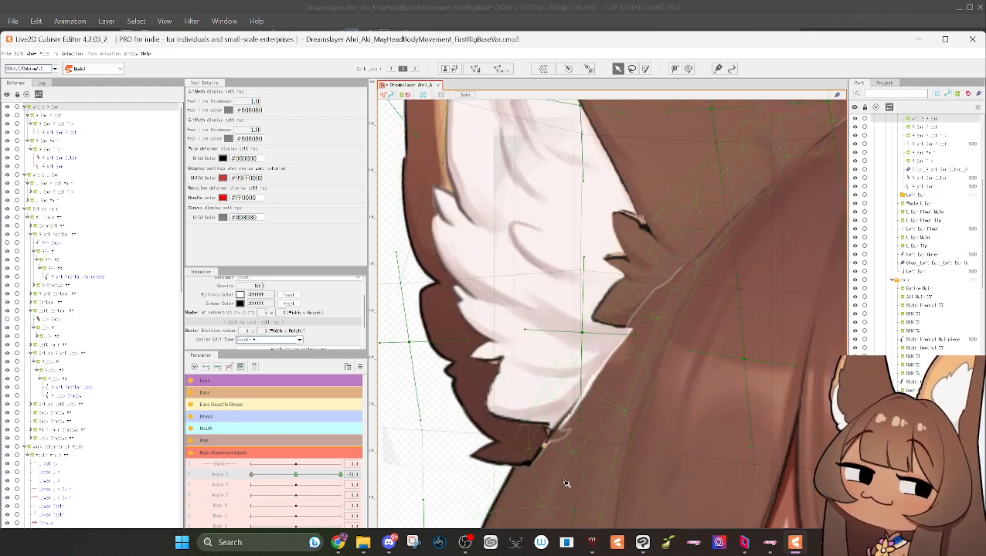
Step: Examine the right ear's base where it meets the frontal hair at the Angle X extreme, with the whole right ear deformer deselected
scroll(565, 477, down, 1)
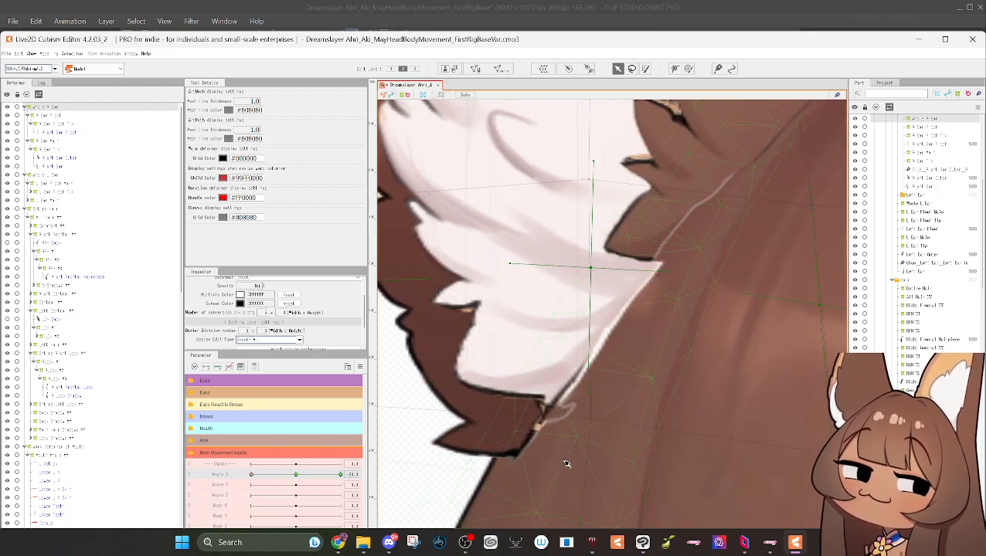
scroll(566, 462, down, 1)
scroll(567, 452, down, 2)
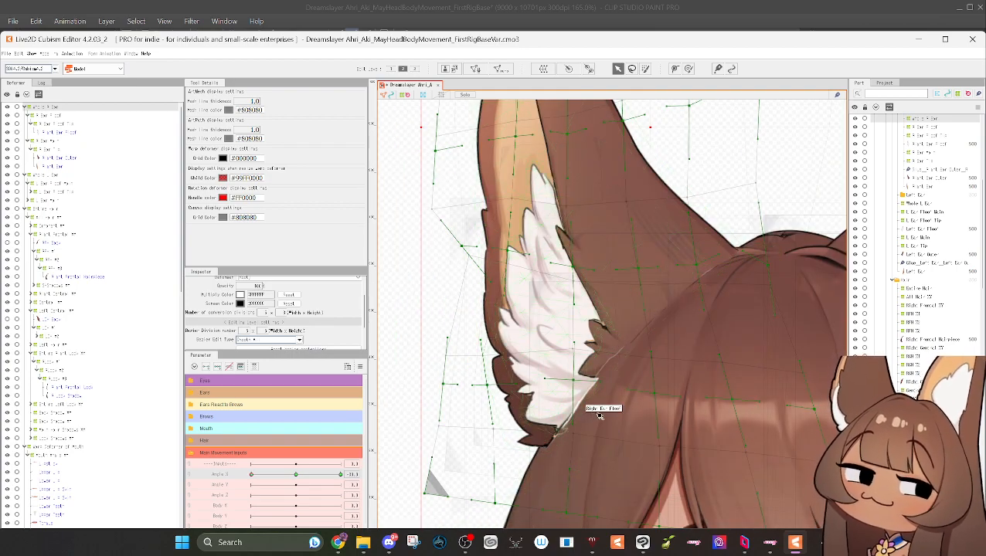
scroll(647, 406, down, 1)
scroll(647, 405, down, 2)
scroll(602, 224, up, 2)
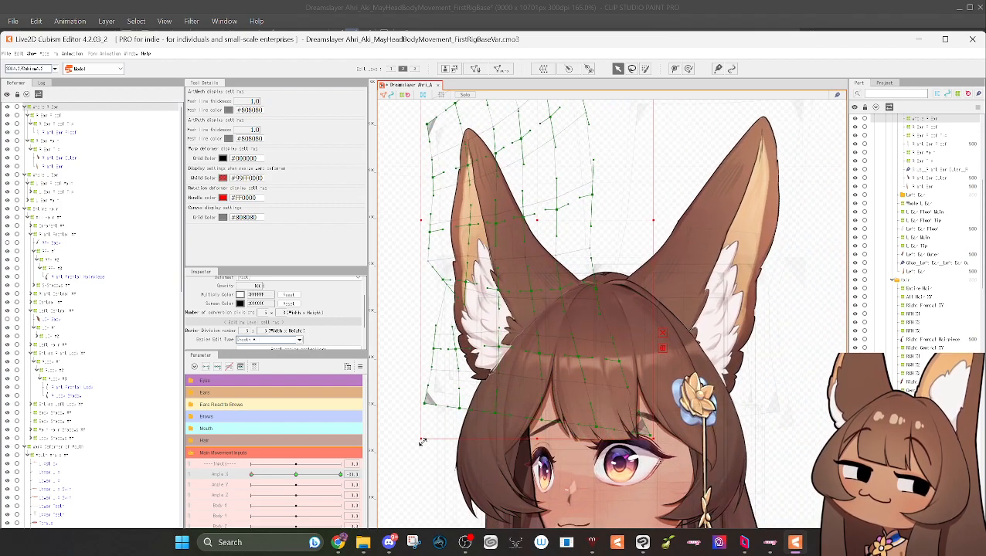
click(422, 490)
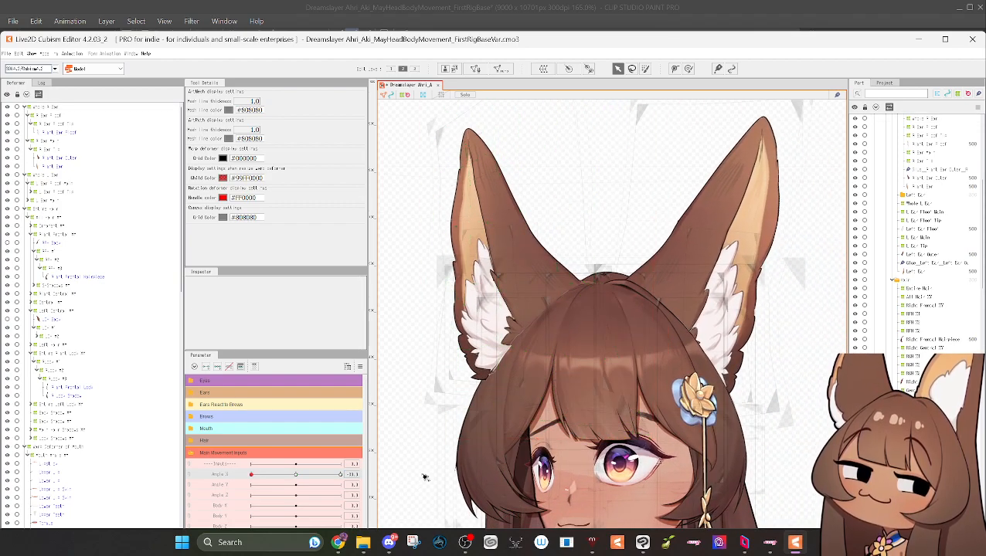
scroll(478, 348, up, 3)
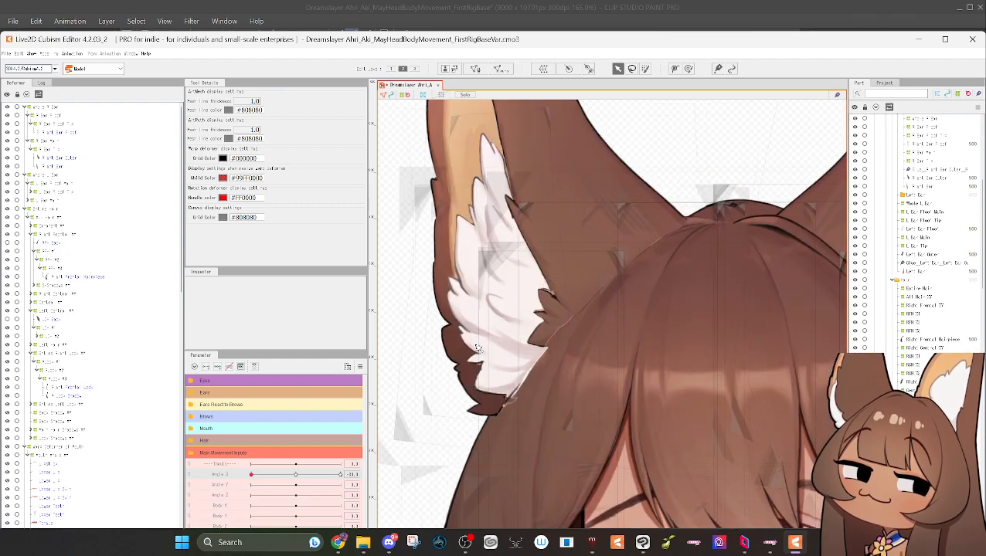
Step: Try moving the Right Ear Outer mesh toward the frontal hair, and undo the move
click(581, 290)
scroll(582, 293, up, 4)
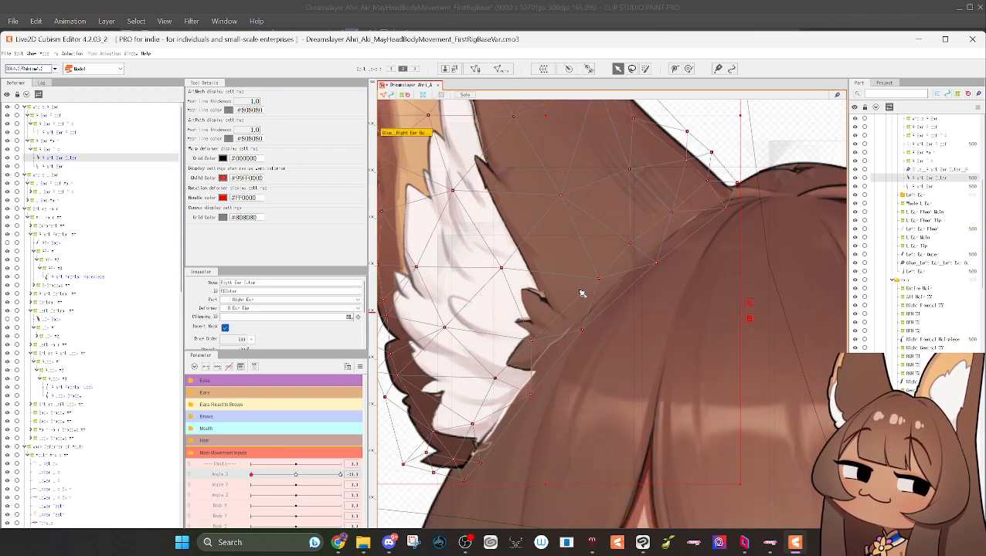
scroll(582, 293, down, 5)
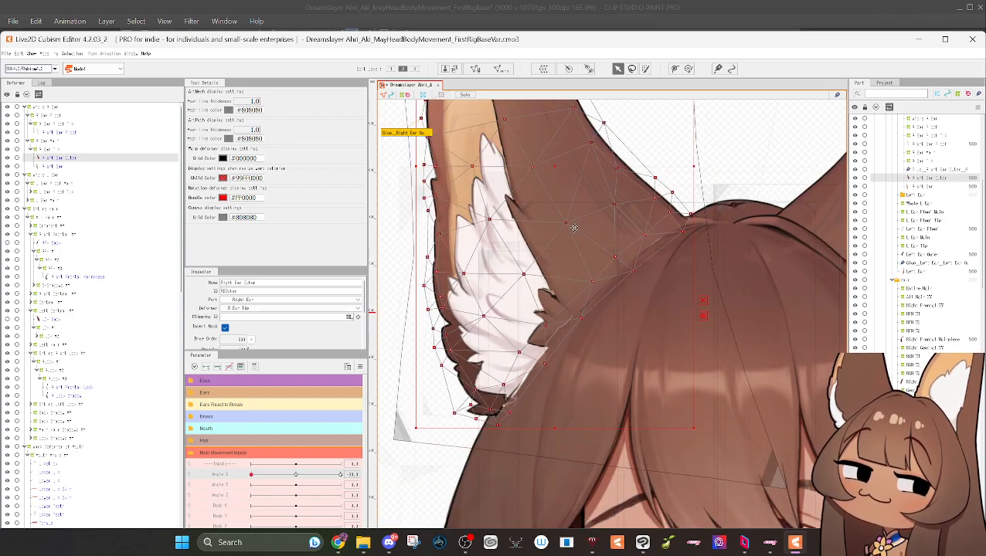
drag(554, 166, 663, 284)
key(ctrl+z)
Step: Try raising the lower middle control point of the right ear floof tip deformer, and undo the change
click(45, 150)
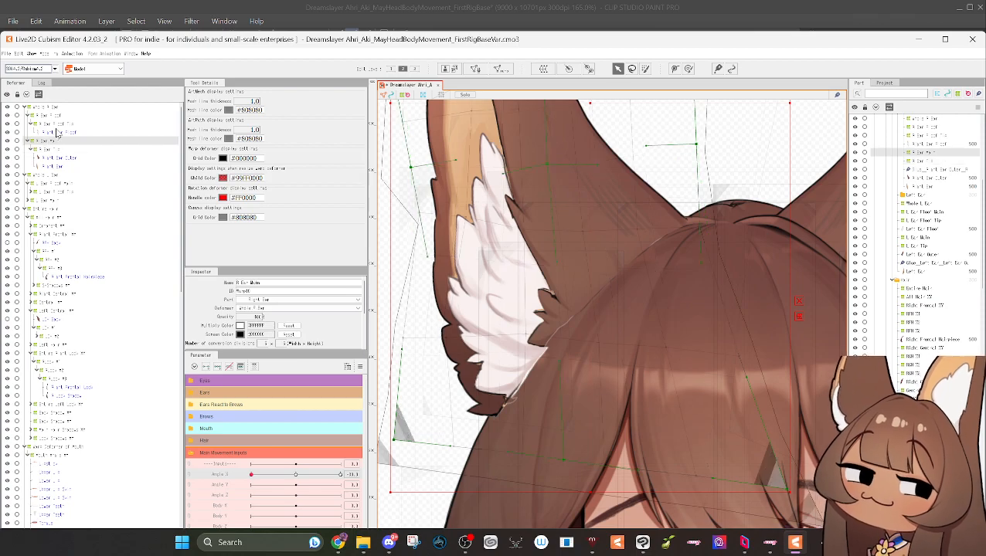
click(63, 126)
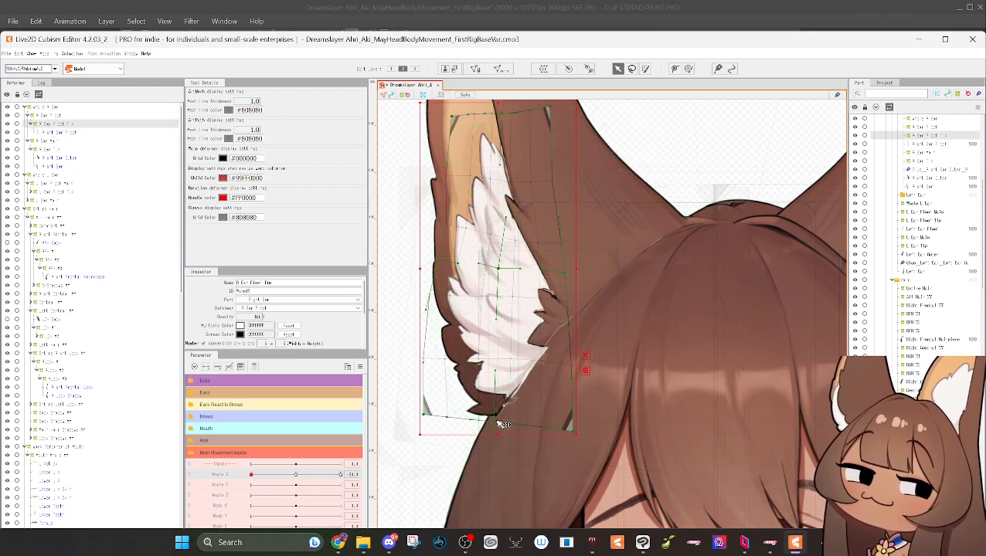
drag(497, 417, 475, 378)
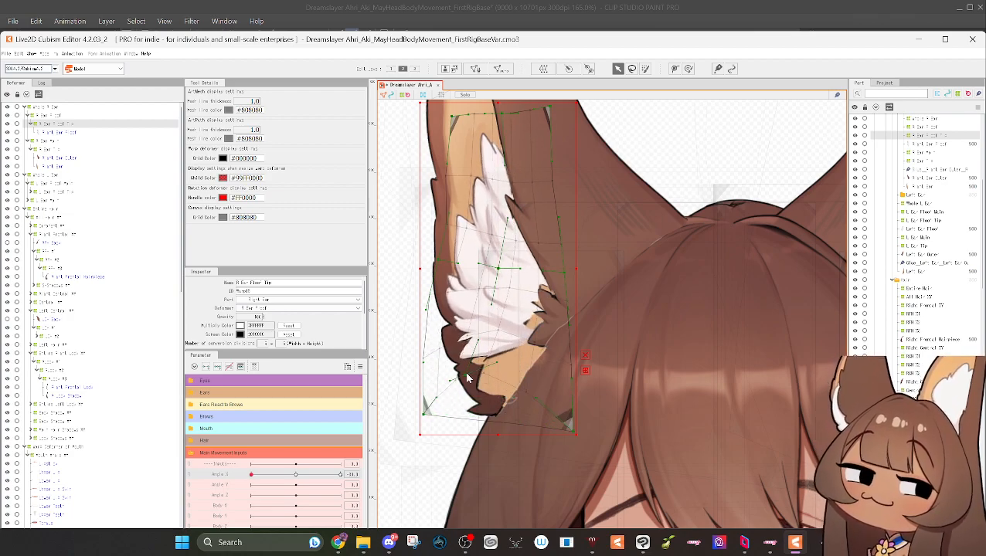
key(ctrl+z)
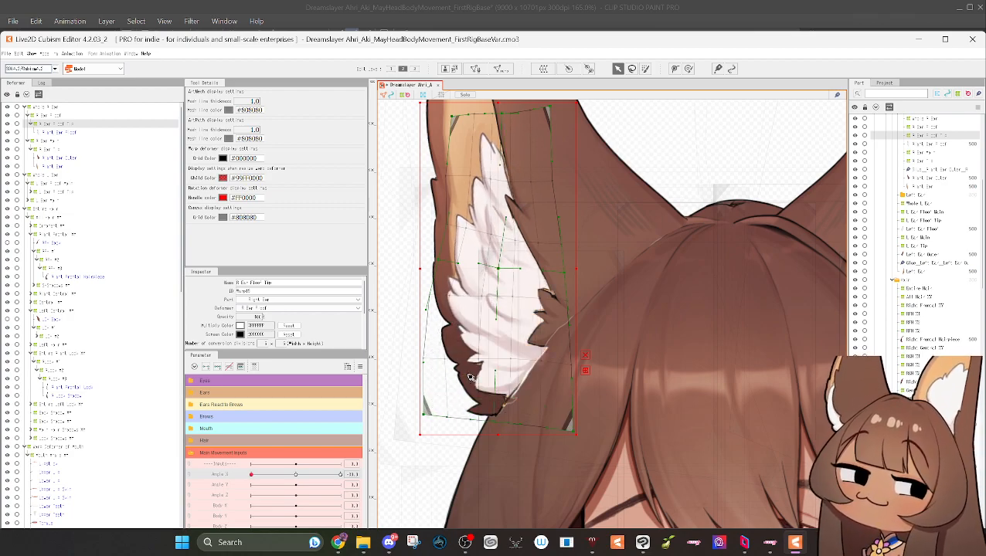
Step: Temporarily hide the right ear floof mesh, and inspect the seam at the ear's base up close
click(9, 133)
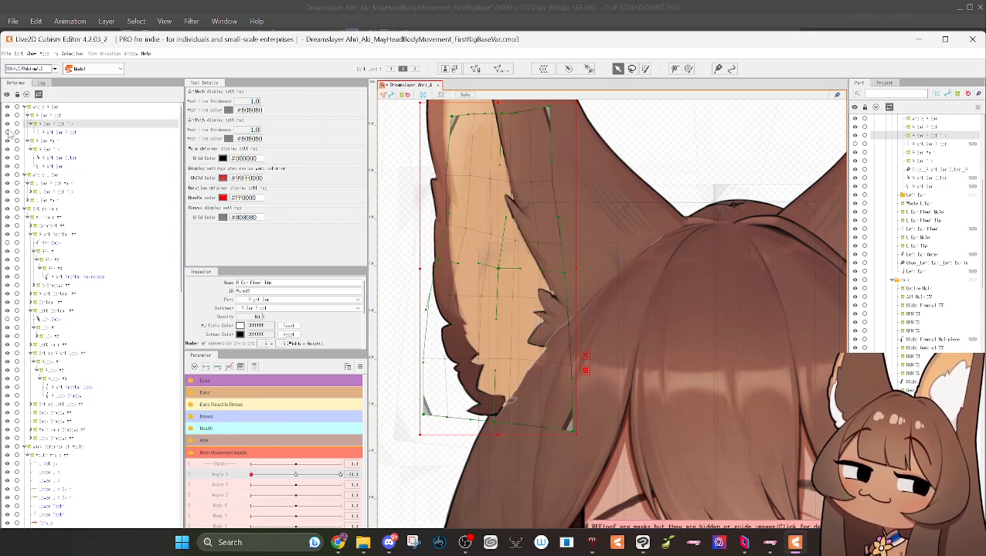
click(9, 133)
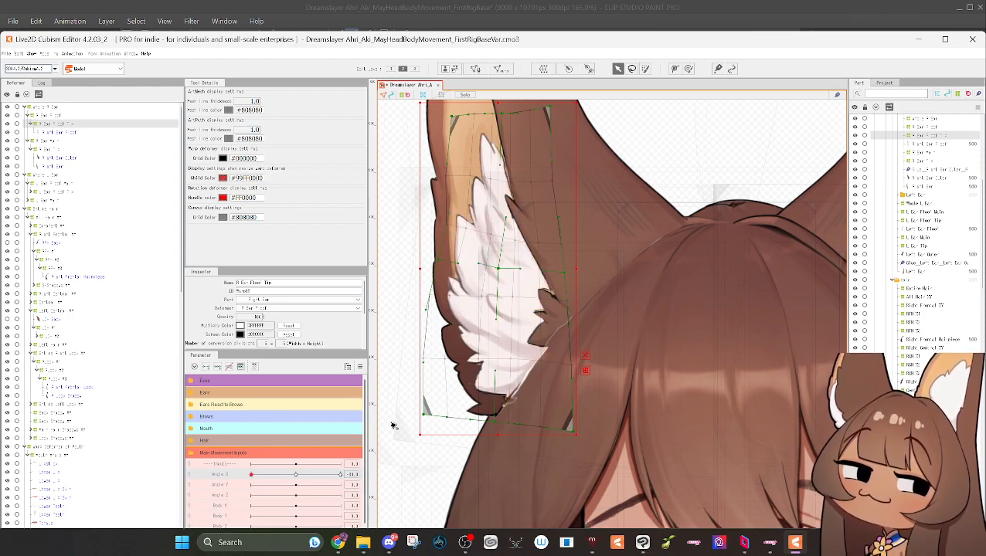
scroll(394, 425, up, 5)
drag(709, 382, 657, 390)
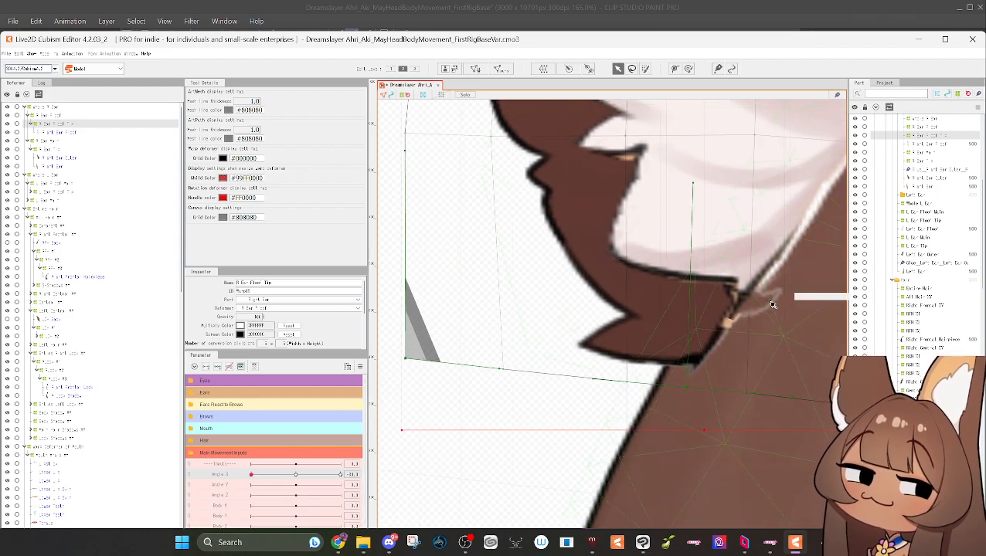
drag(757, 308, 586, 365)
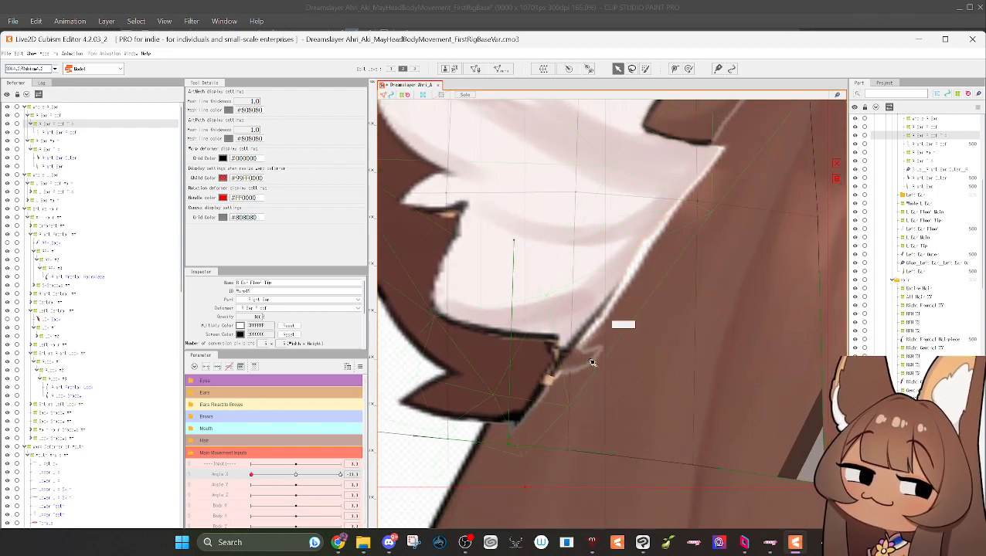
scroll(551, 391, down, 5)
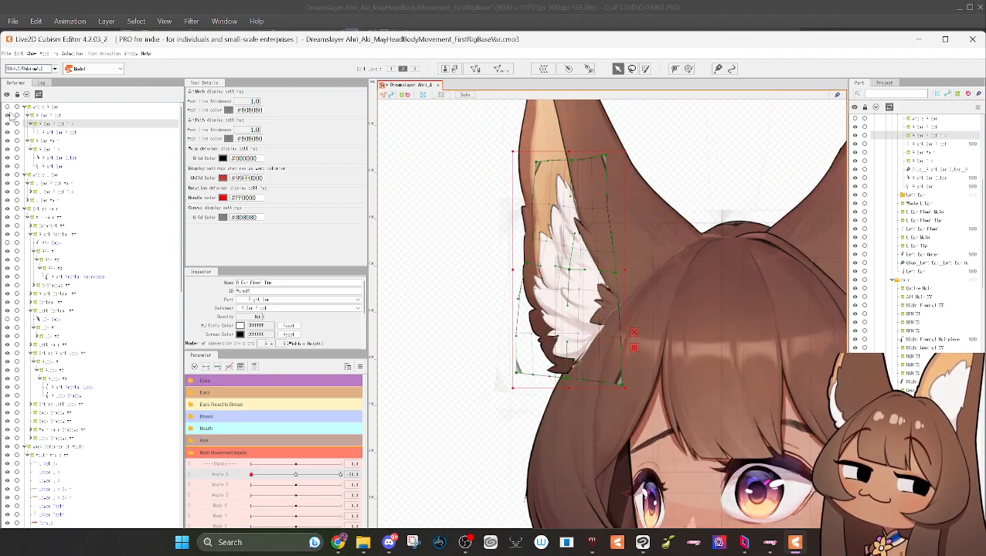
Step: Hide the Right Ear Outer, Right Ear and right ear floof meshes one at a time to inspect the hair edge behind them
click(7, 160)
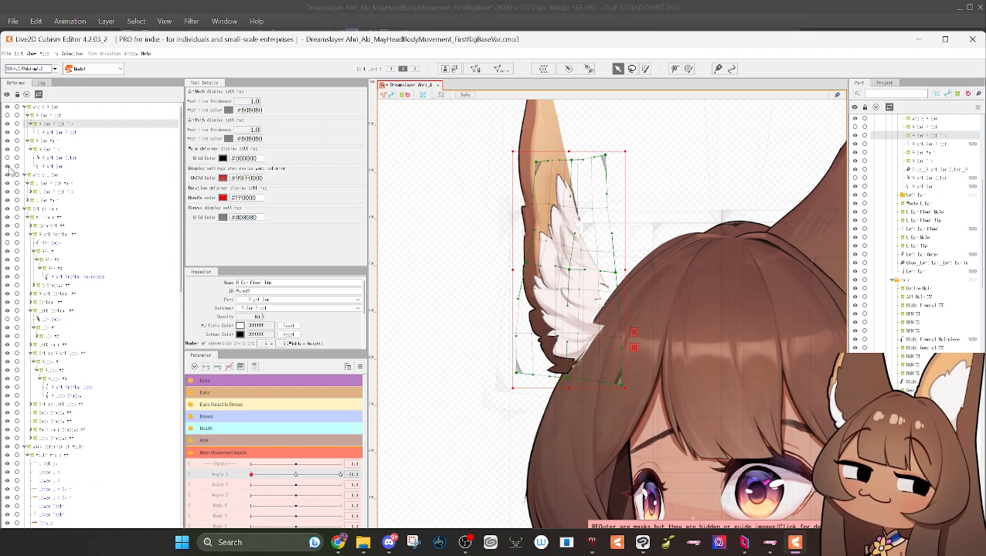
click(7, 167)
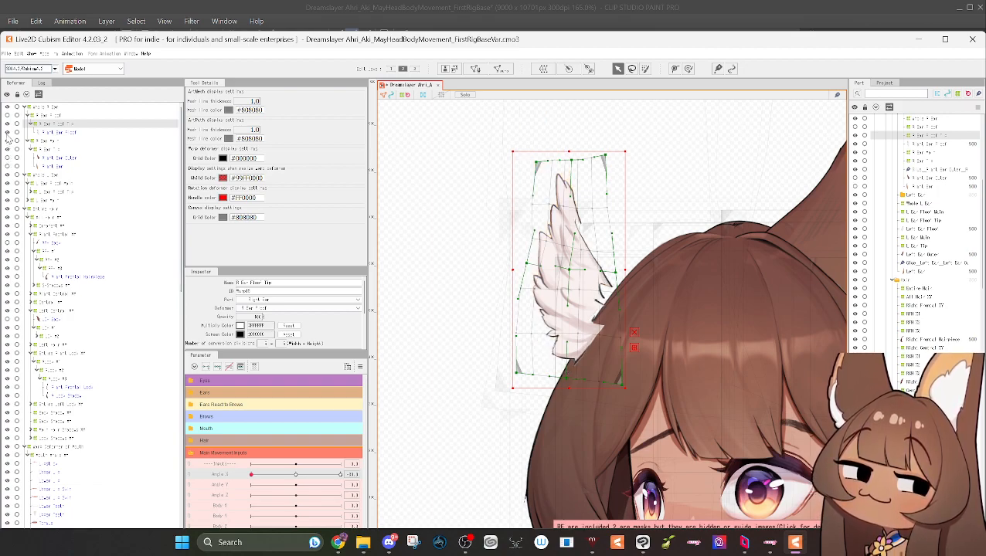
click(6, 140)
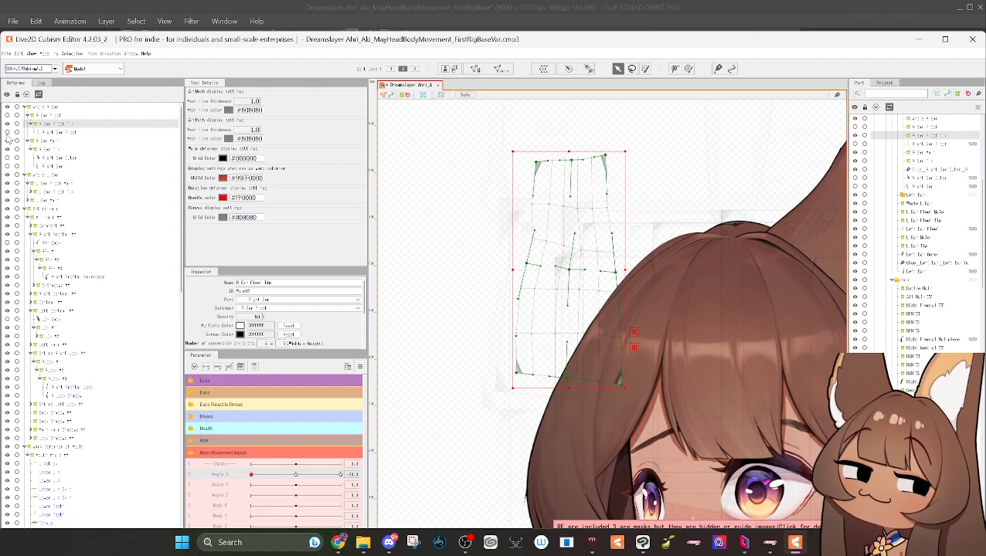
scroll(560, 351, up, 5)
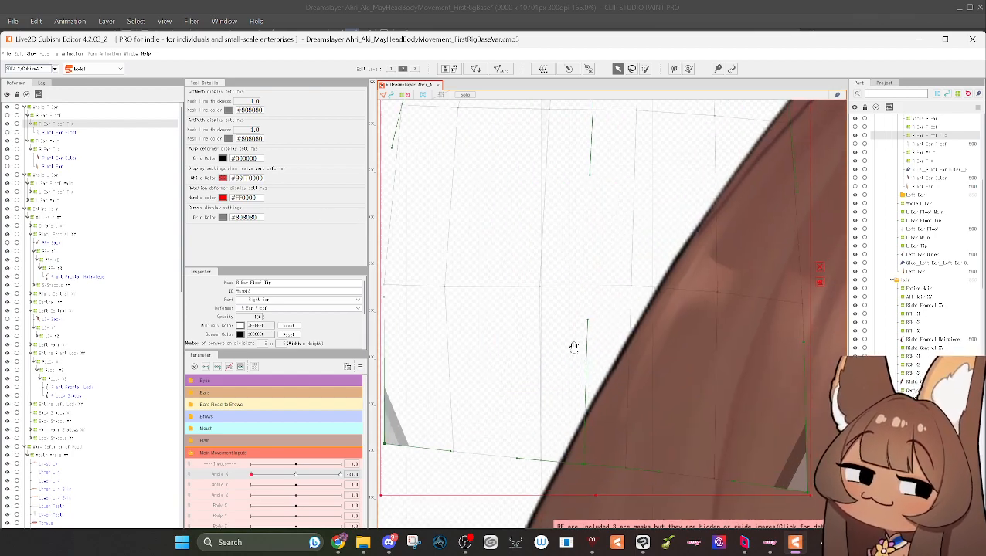
scroll(463, 391, down, 5)
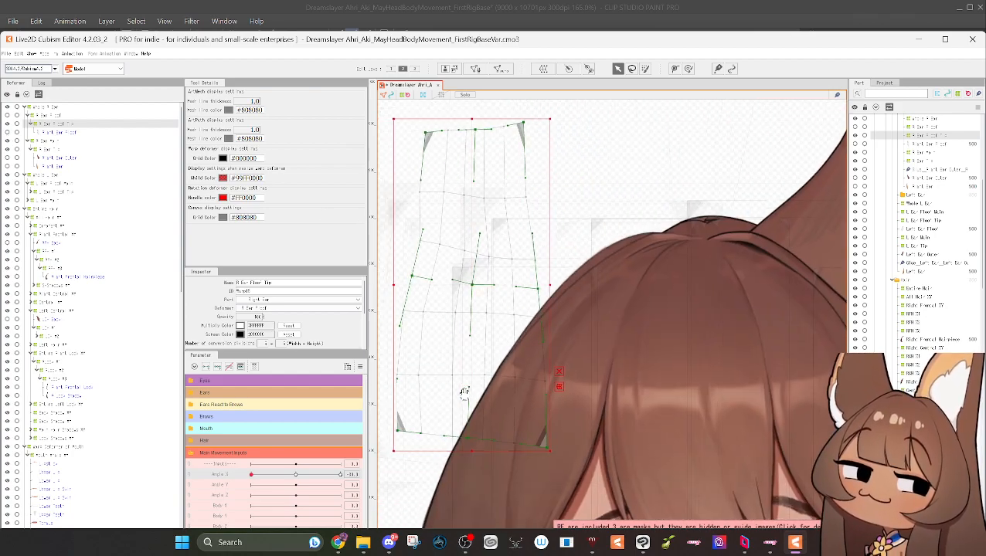
scroll(463, 390, down, 2)
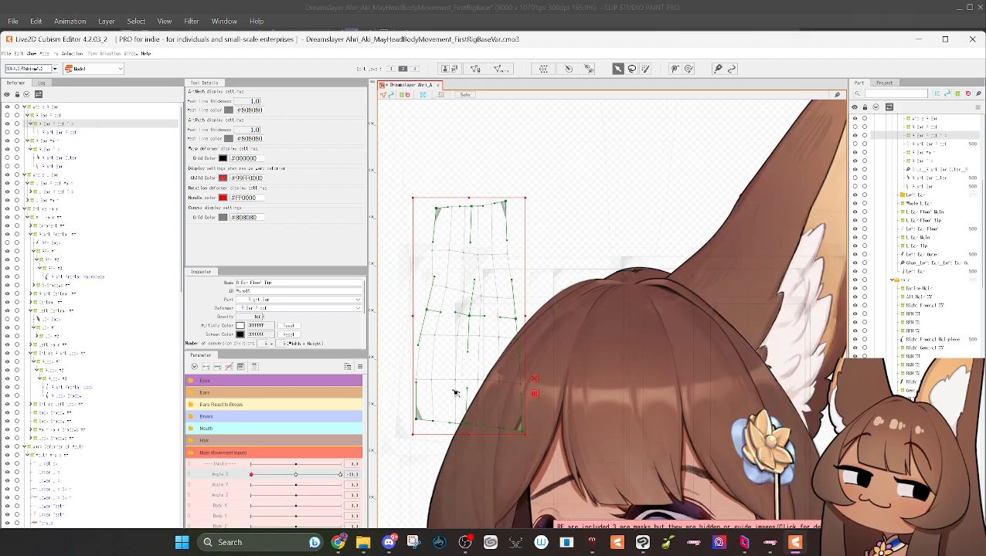
Step: Show the right ear meshes again and lock the whole left ear deformer
click(7, 139)
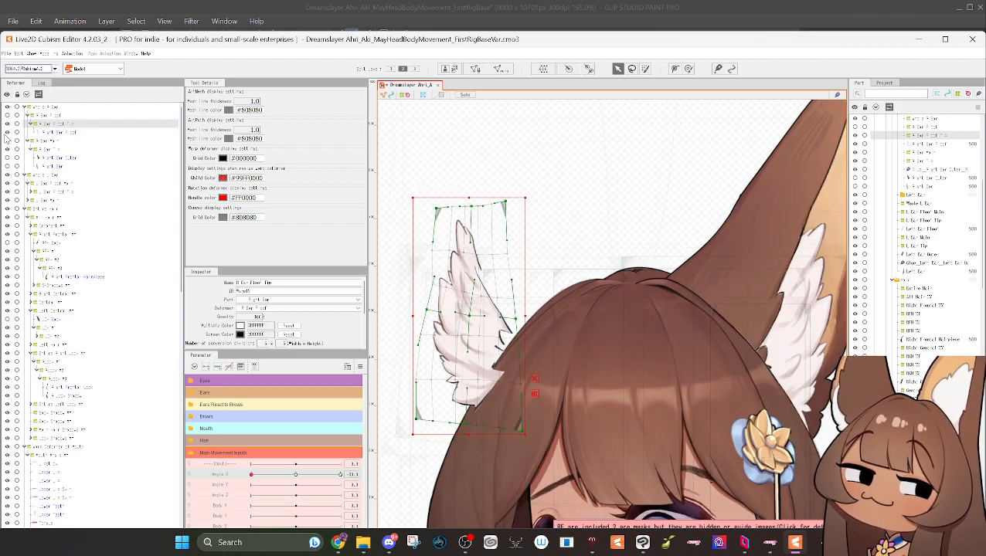
click(16, 175)
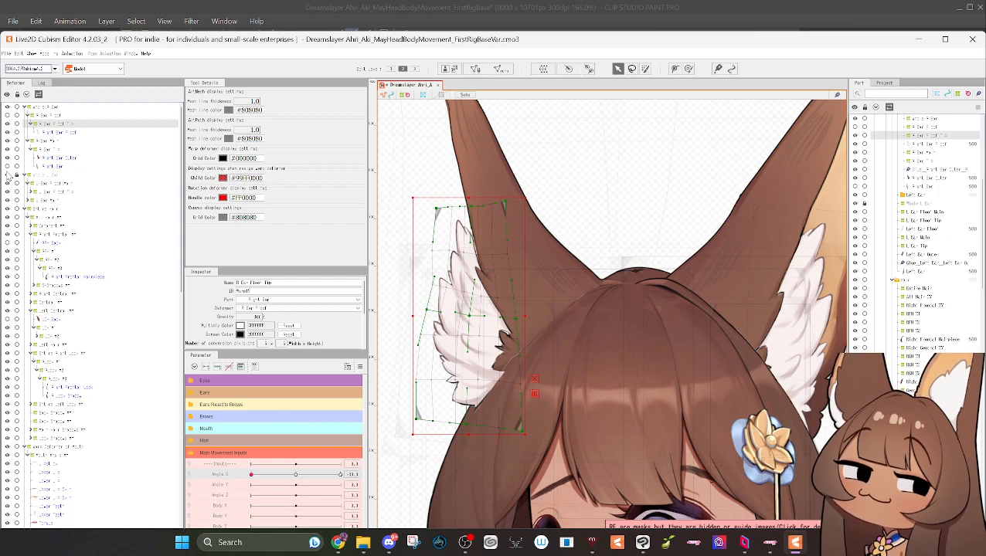
Step: Find the Back Hair mesh in the deformer hierarchy and change its ID to BackHair
click(52, 166)
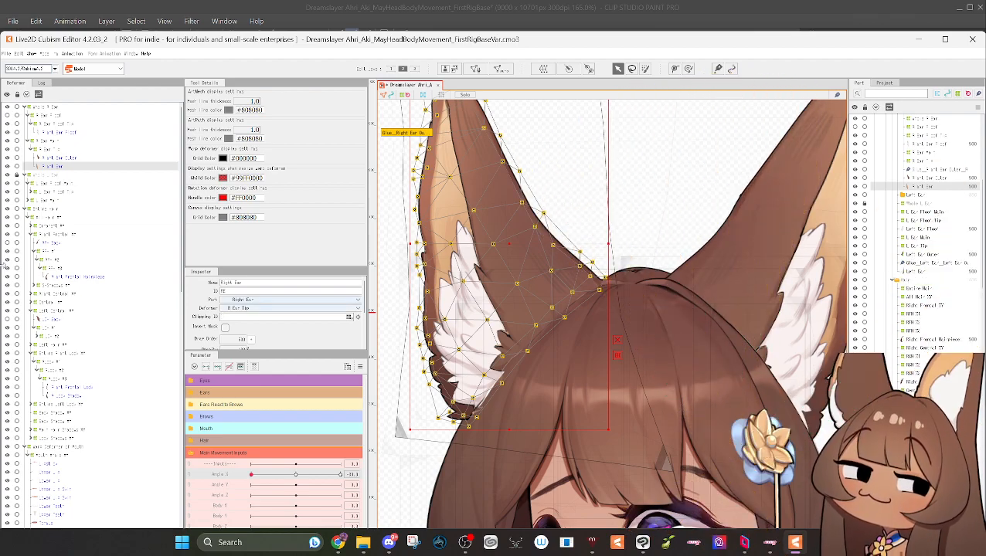
scroll(89, 335, down, 2)
scroll(89, 334, down, 10)
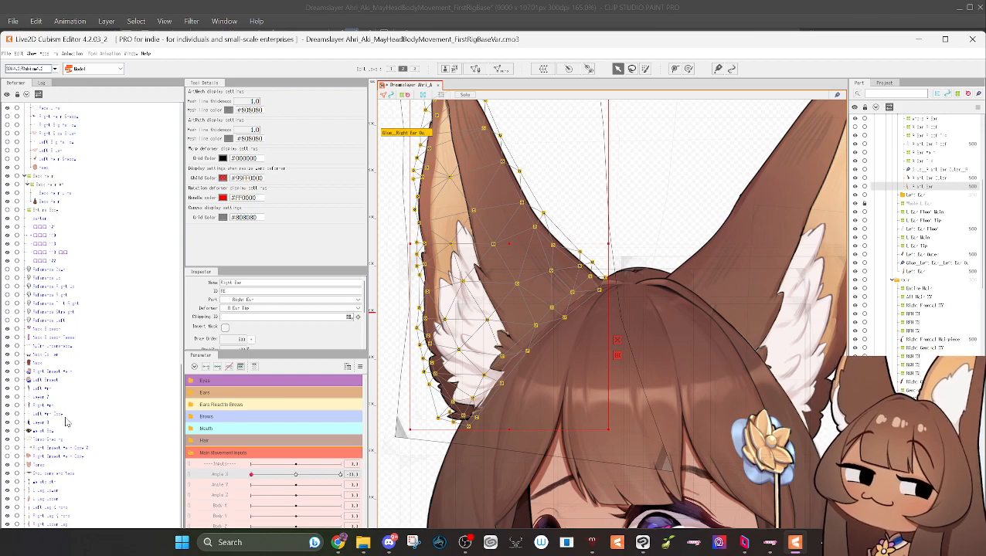
scroll(61, 410, up, 10)
click(52, 389)
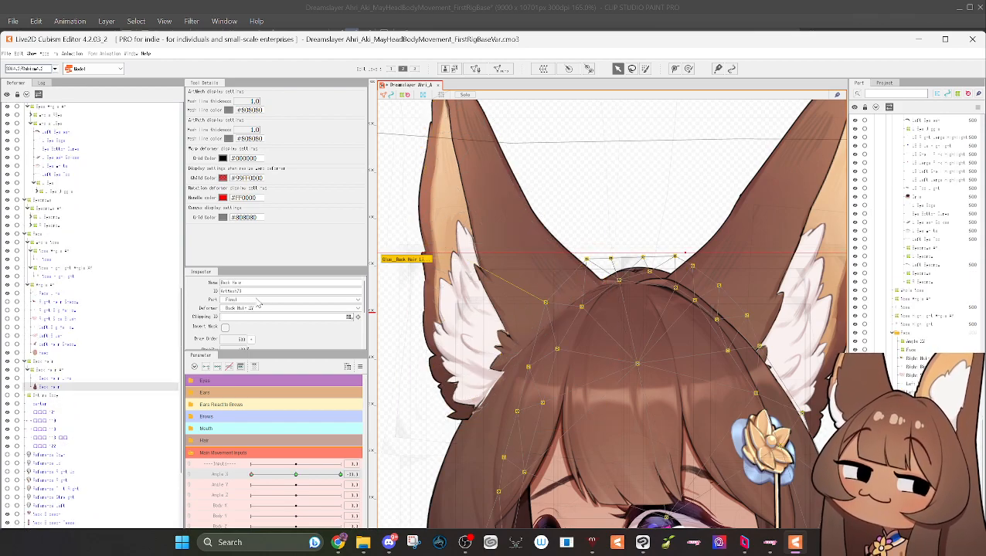
double_click(252, 291)
text(BackHair)
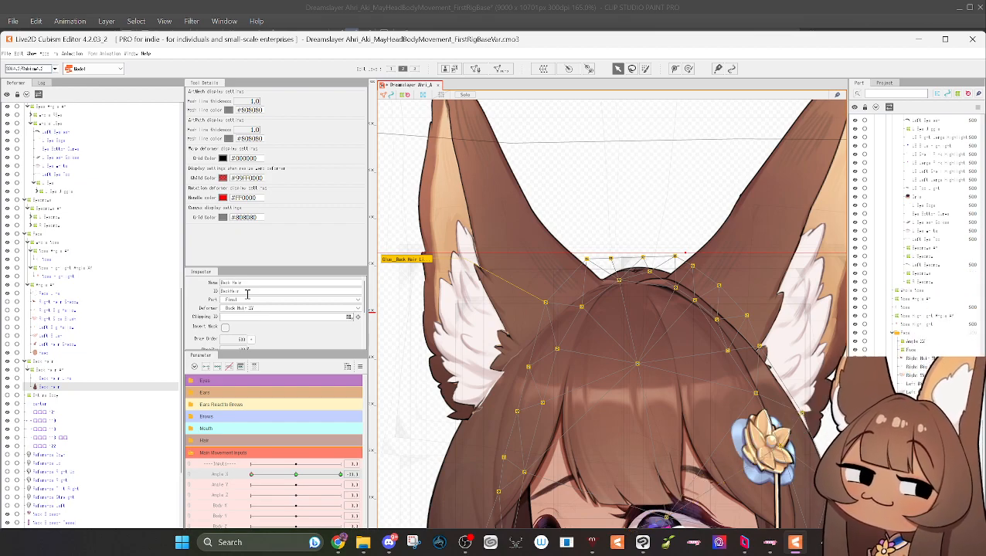
Step: Set the clipping ID of the Right Ear Outer mesh to BackHair
scroll(19, 264, up, 11)
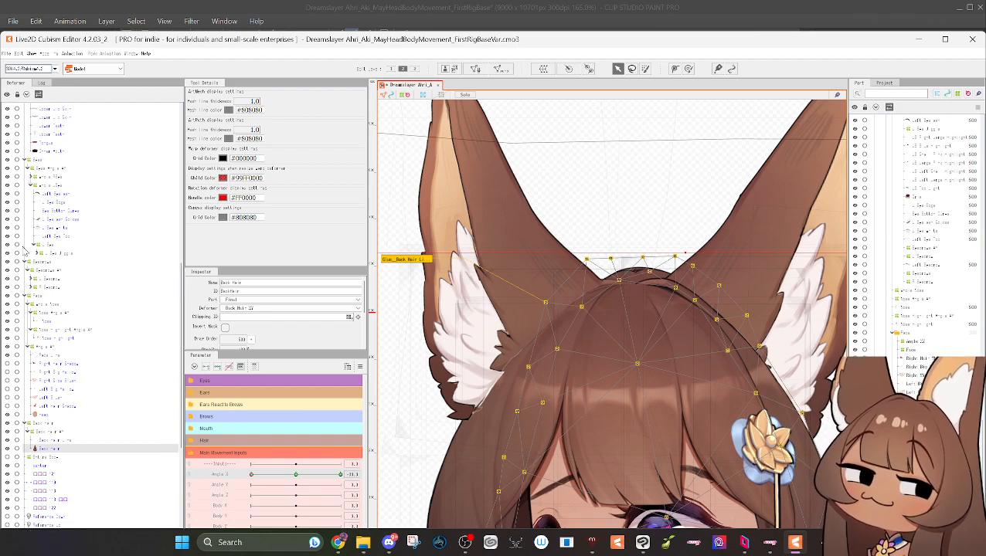
scroll(31, 232, up, 2)
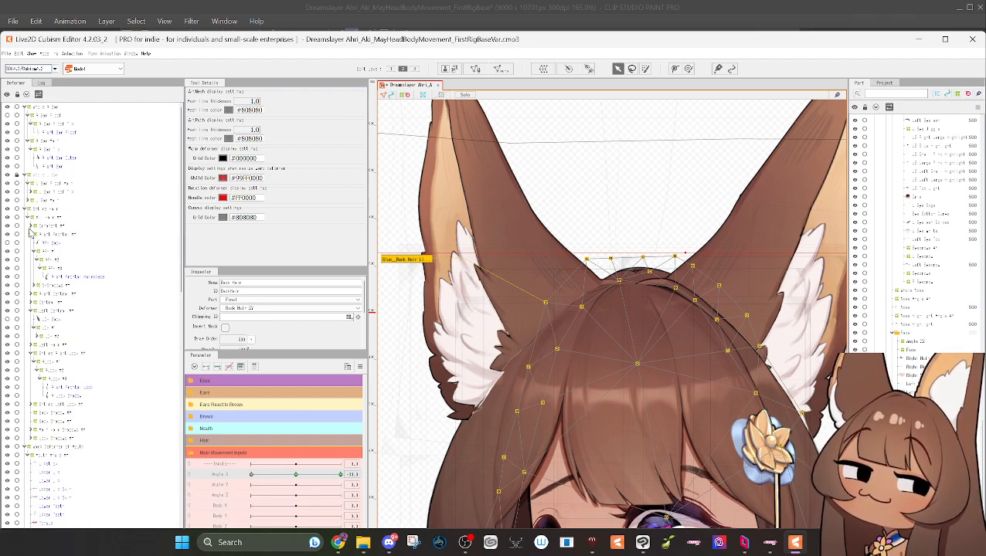
click(59, 159)
click(245, 319)
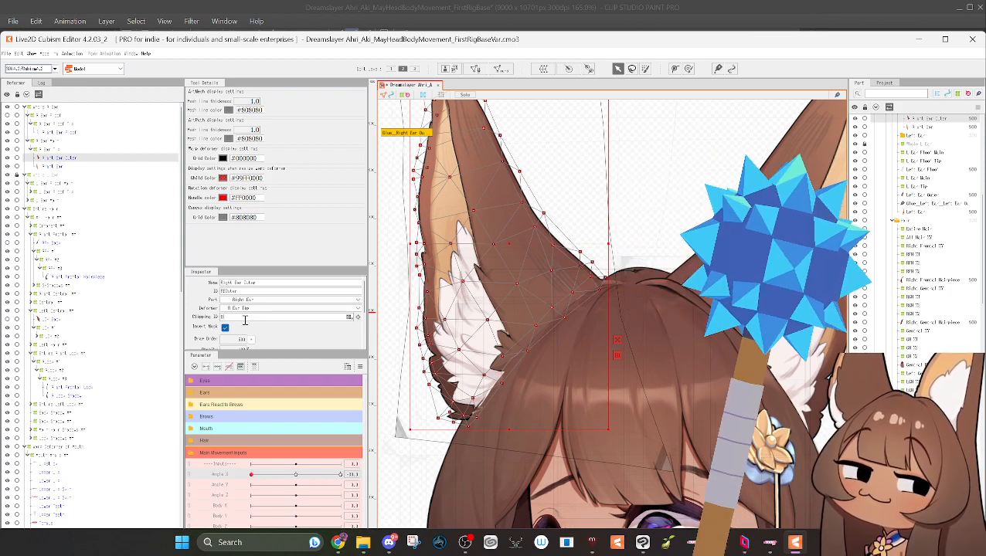
text(BackHair)
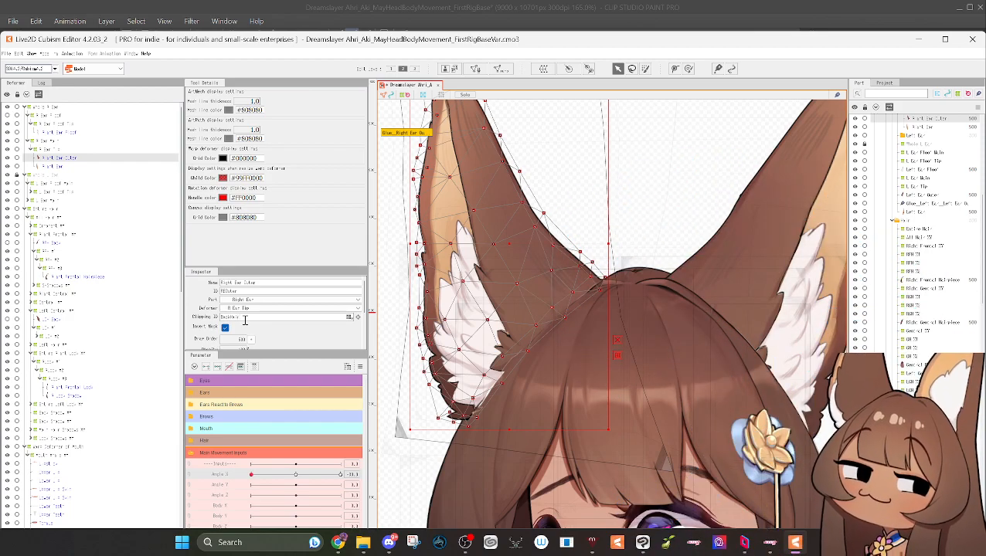
Step: Set the clipping ID of the Right Ear mesh to BackHair with the mask inverted, and deselect the mesh
click(67, 167)
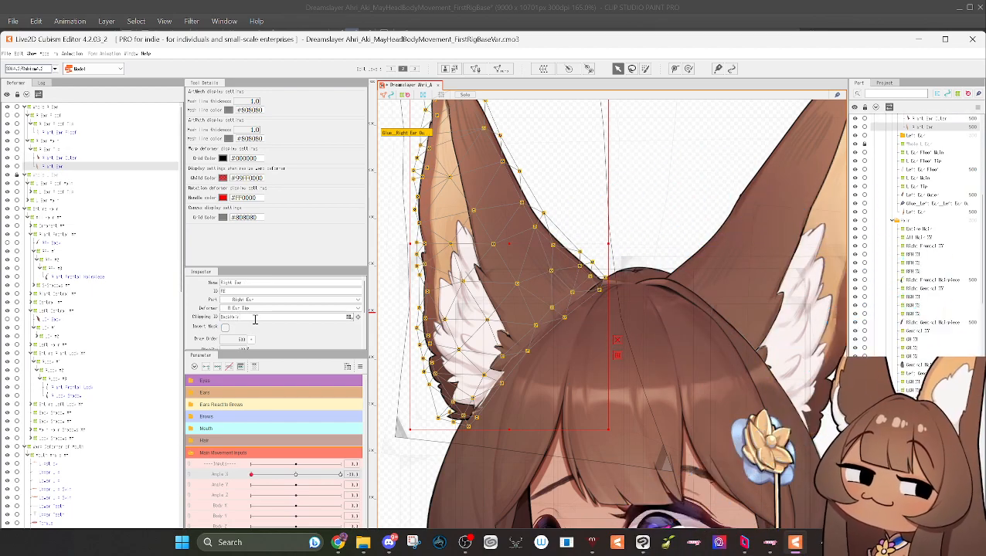
click(247, 318)
text(BackHair)
click(224, 329)
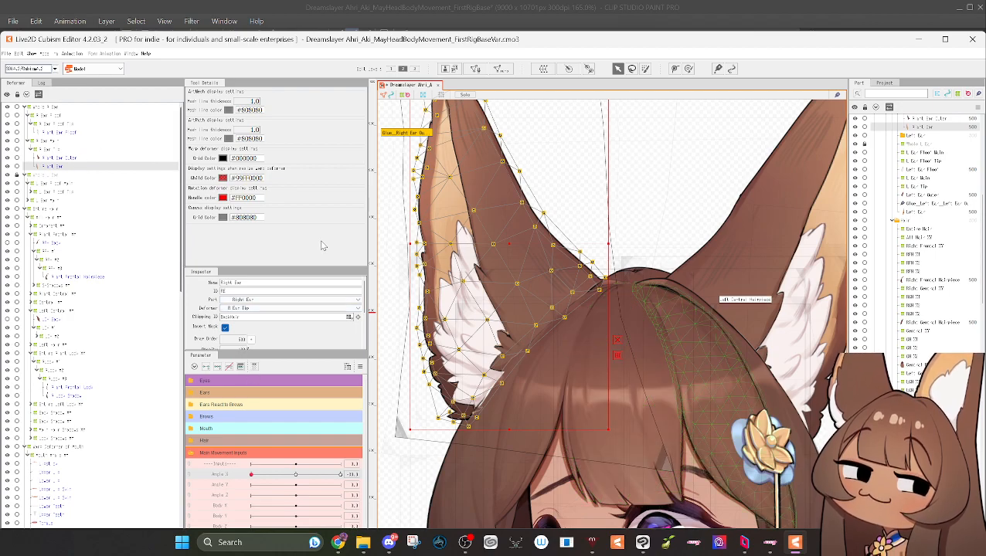
click(689, 235)
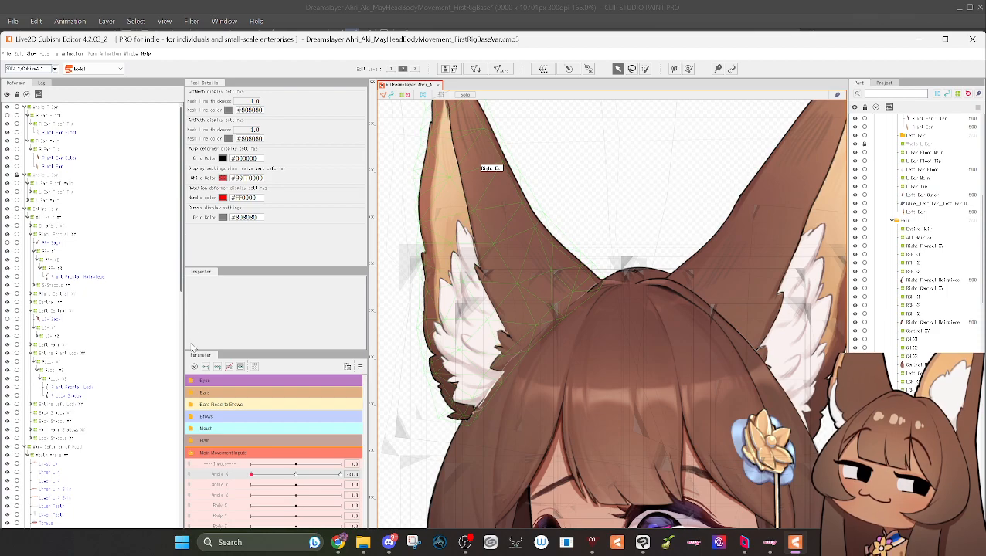
Step: Turn off the inverted mask on the Right Ear Outer mesh and clear its clipping ID
click(51, 159)
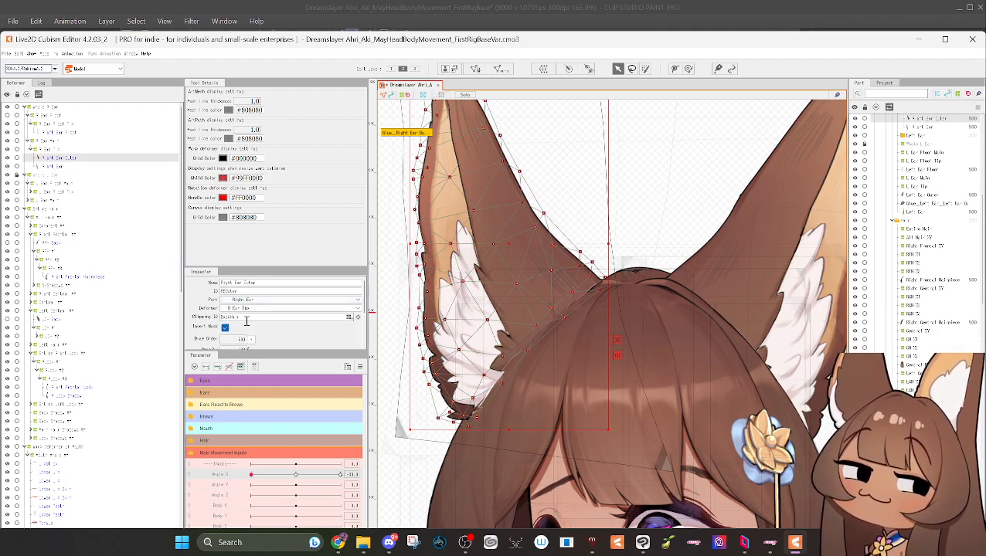
click(225, 329)
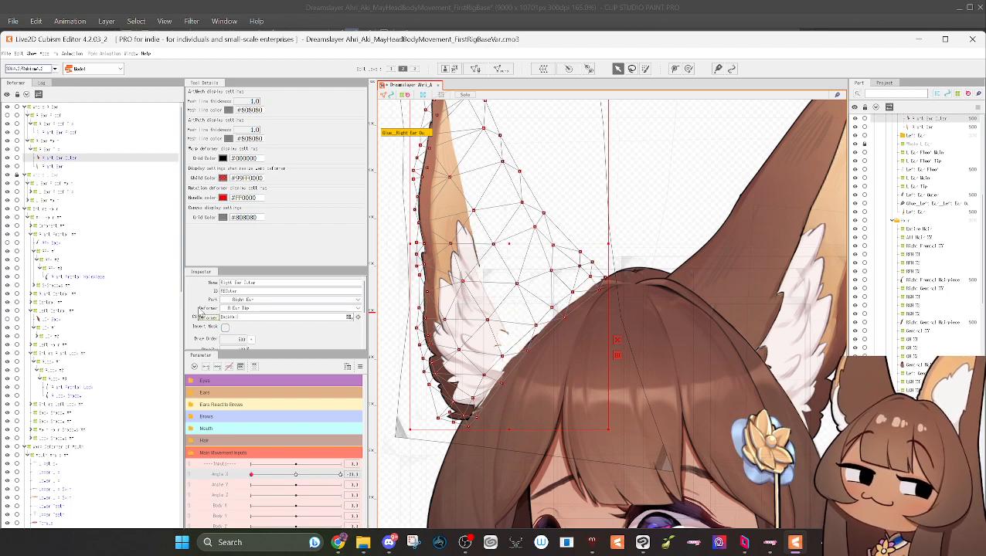
key(Return)
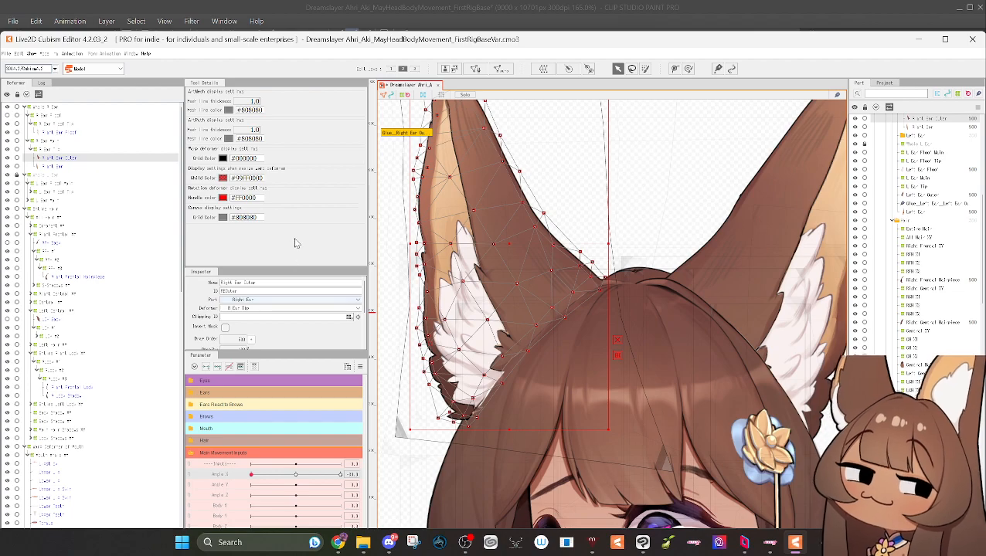
Step: Clear the clipping ID of the Right Ear mesh, turn off its inverted mask, and deselect the mesh
click(56, 165)
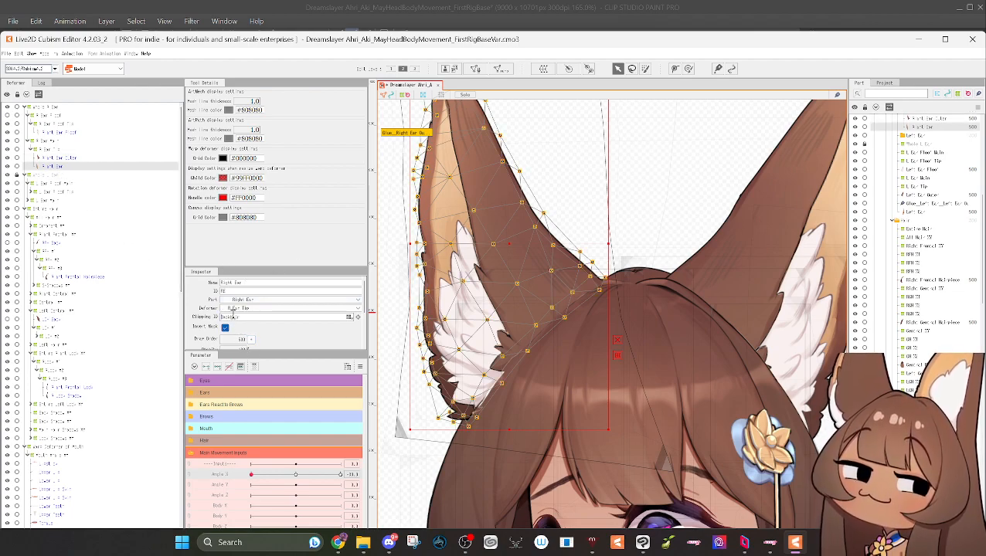
drag(244, 316, 198, 315)
key(BackSpace)
click(225, 327)
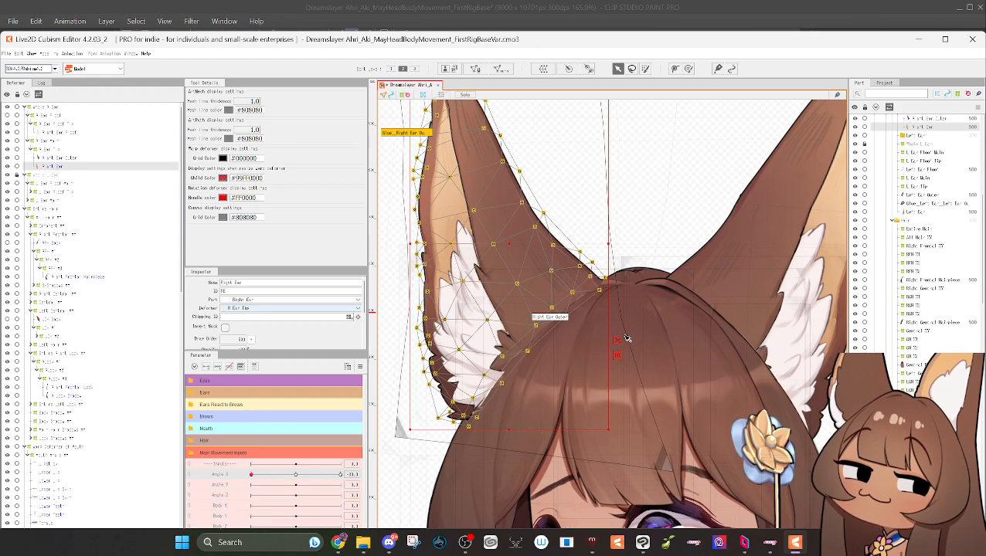
click(695, 209)
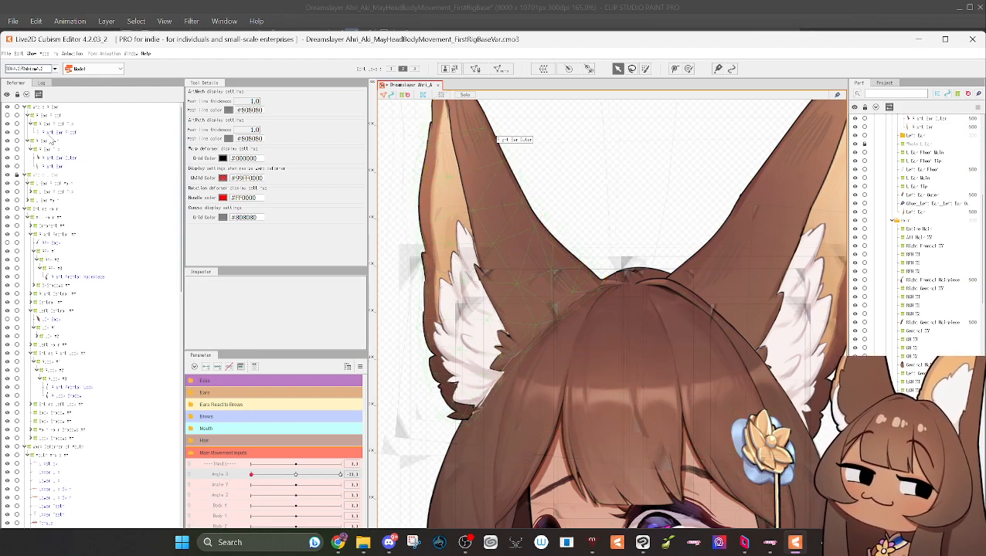
Step: Try shifting the right ear's white inner fluff mesh up and outward, undo the move, and deselect the mesh
click(54, 133)
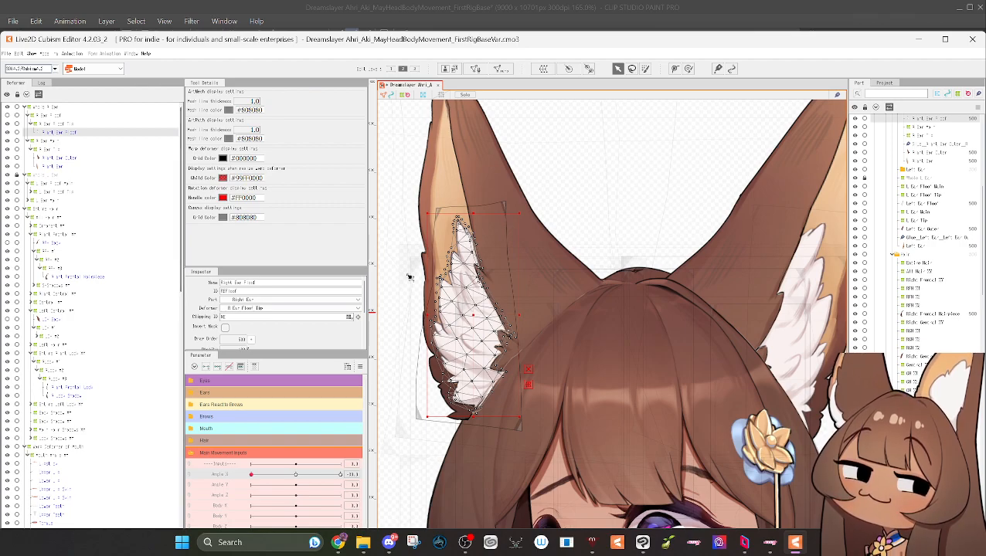
scroll(487, 327, up, 3)
scroll(488, 328, down, 1)
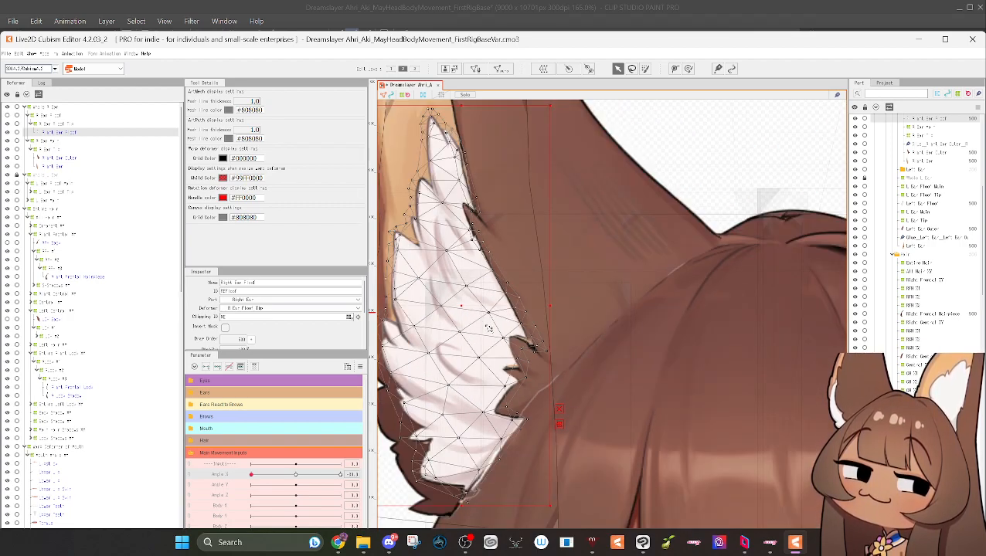
drag(461, 309, 431, 274)
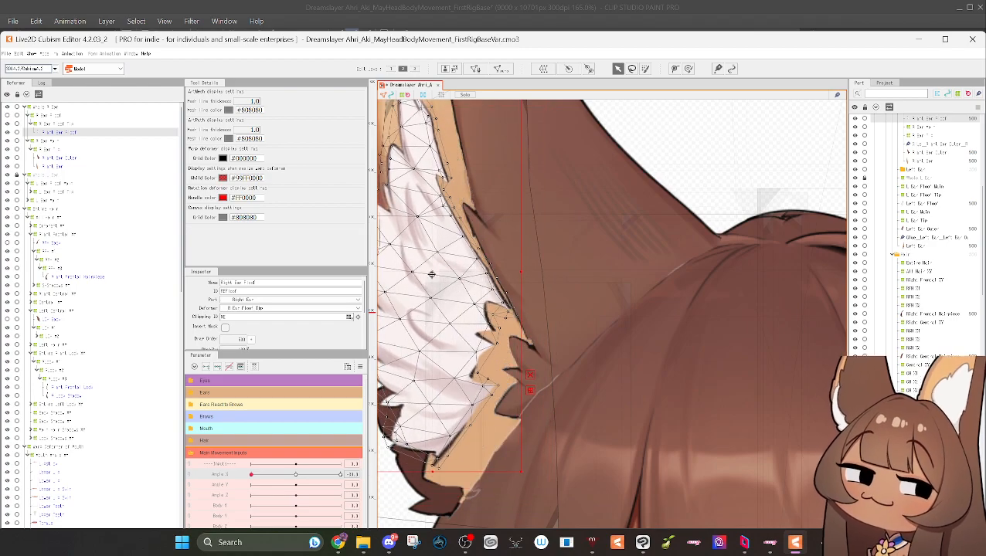
key(ctrl+z)
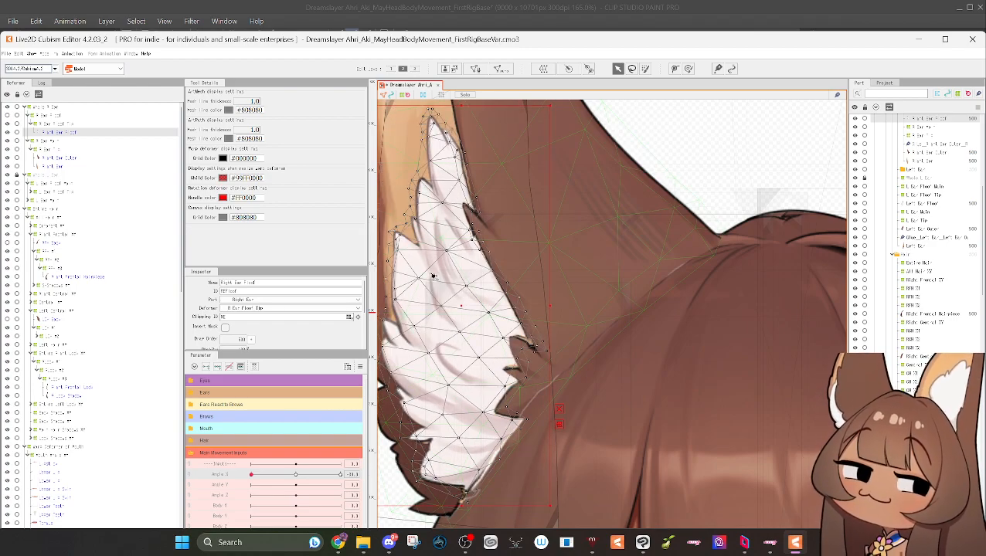
scroll(433, 275, down, 1)
scroll(424, 332, down, 1)
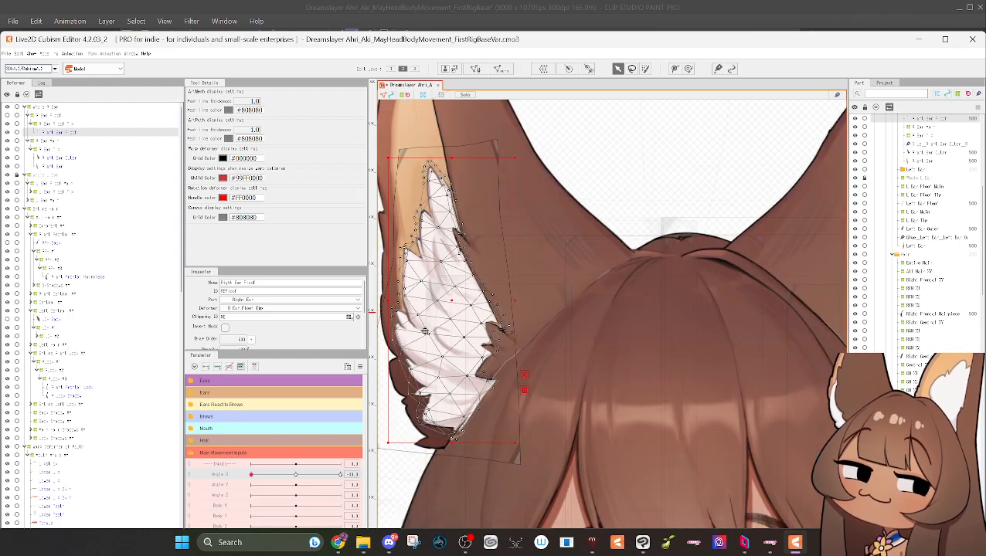
scroll(493, 291, down, 1)
scroll(611, 257, down, 1)
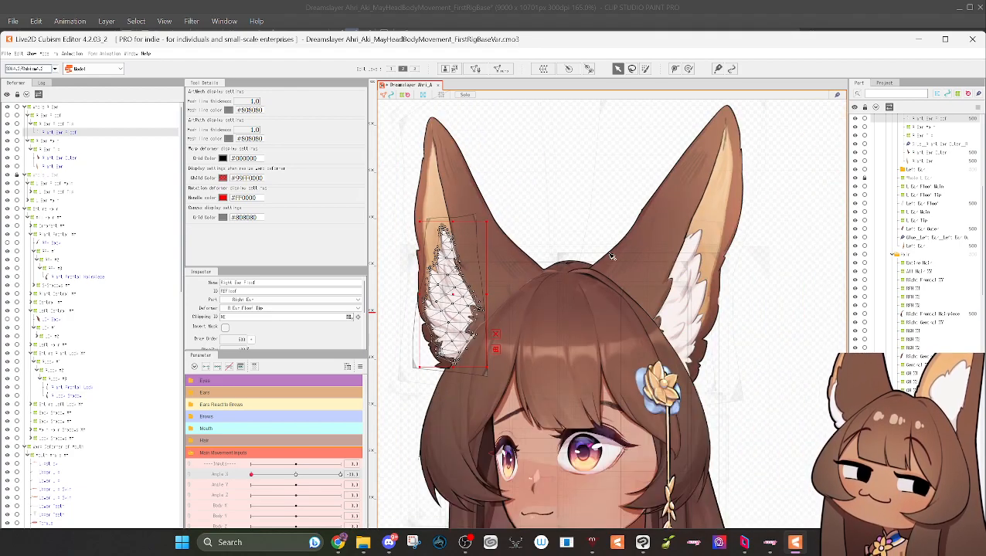
click(580, 216)
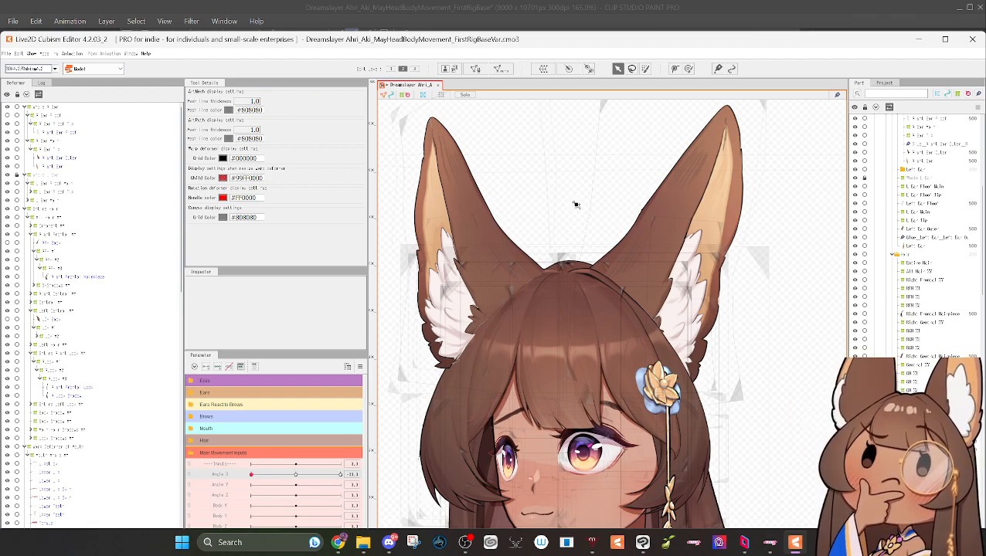
Step: Reshape the lower control points of the whole right ear's warp deformer around the ear's base at the hairline
scroll(408, 276, up, 2)
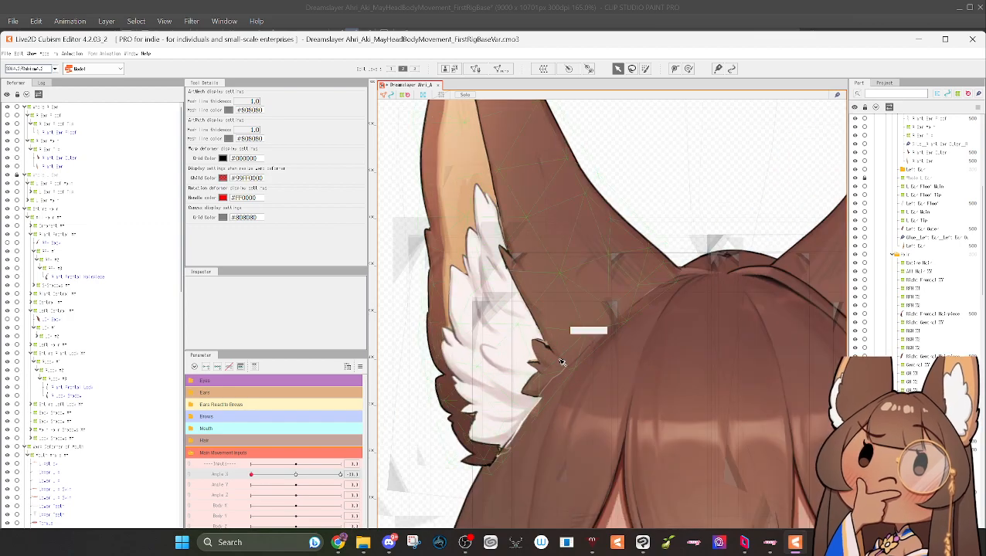
scroll(562, 362, up, 1)
scroll(558, 394, down, 2)
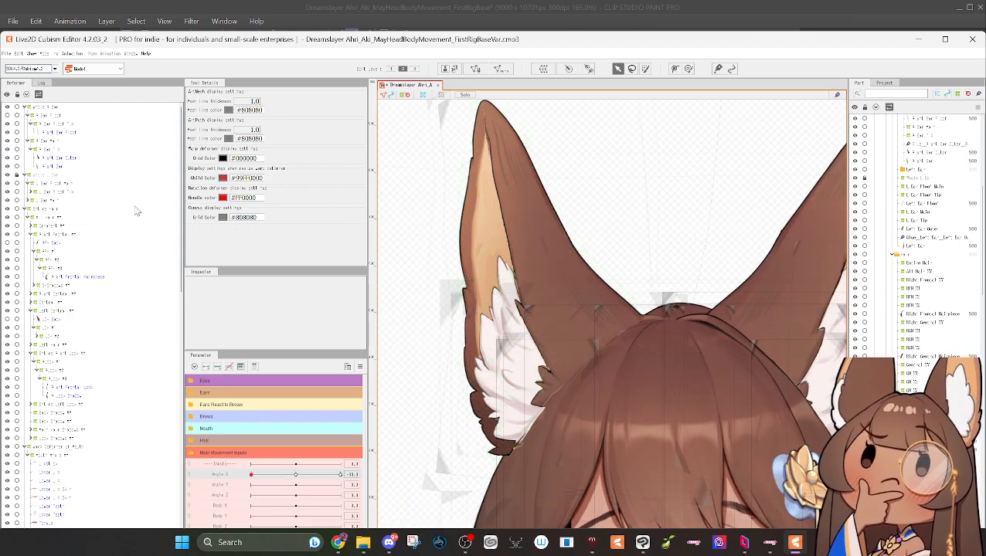
click(57, 118)
scroll(380, 208, down, 3)
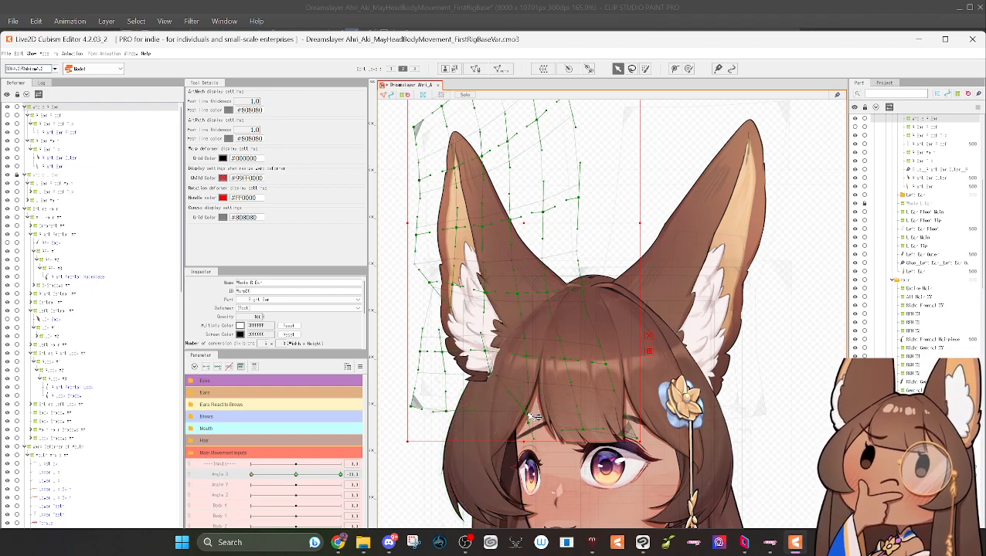
scroll(532, 414, up, 4)
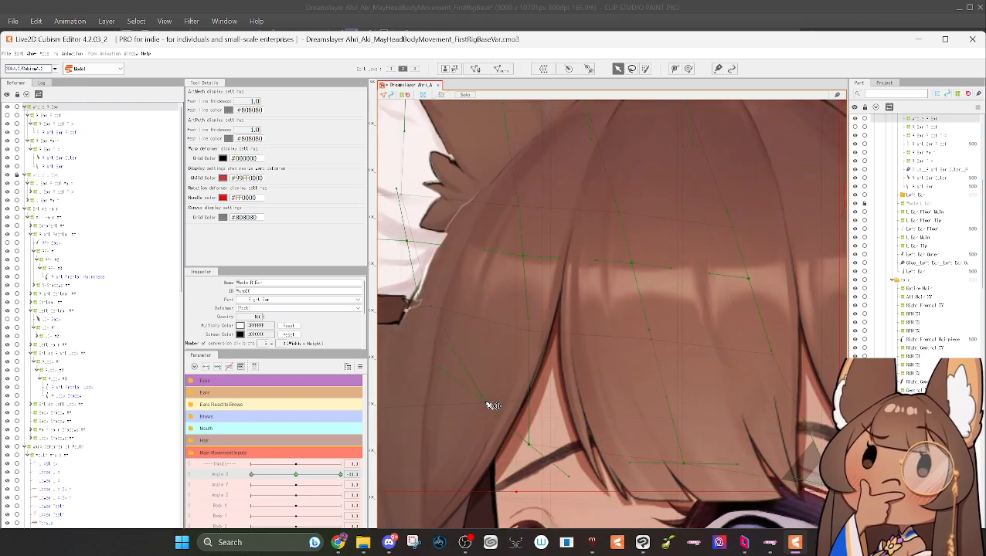
drag(488, 403, 749, 503)
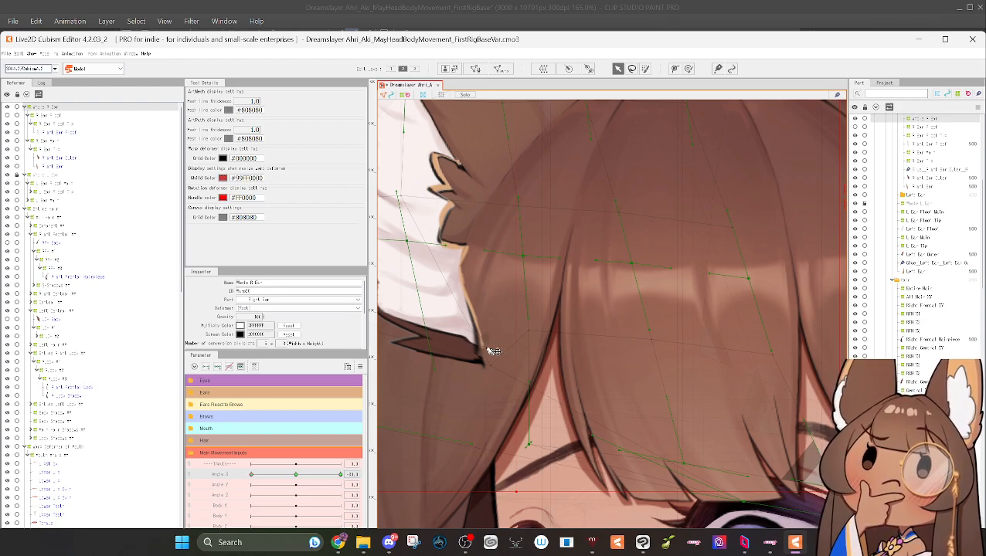
scroll(494, 352, down, 5)
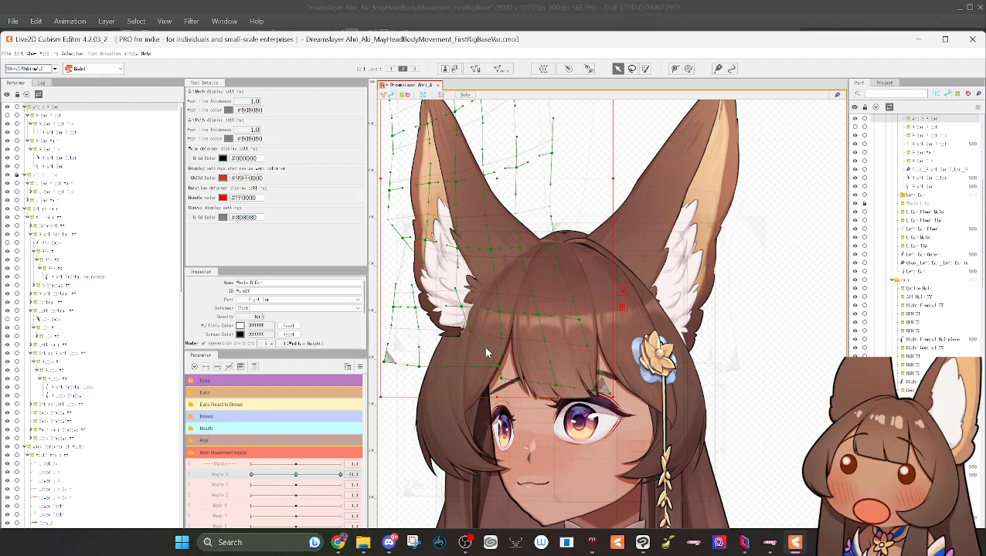
scroll(488, 352, up, 5)
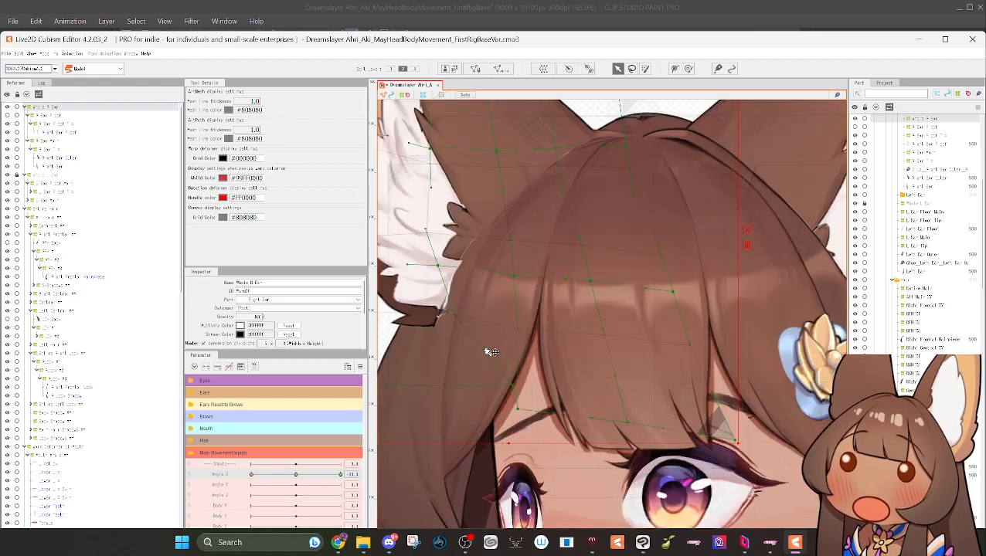
scroll(520, 311, down, 2)
drag(520, 310, 535, 380)
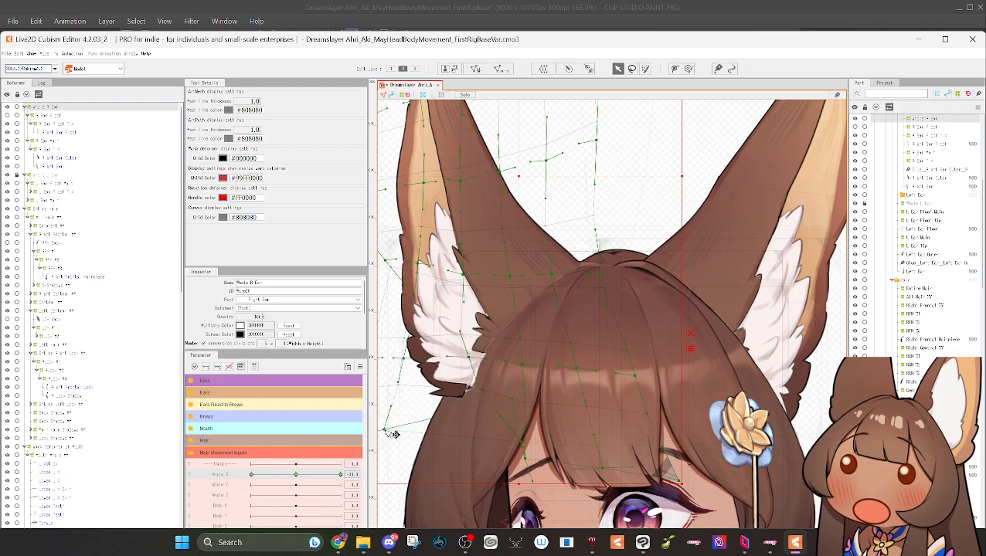
scroll(493, 397, up, 3)
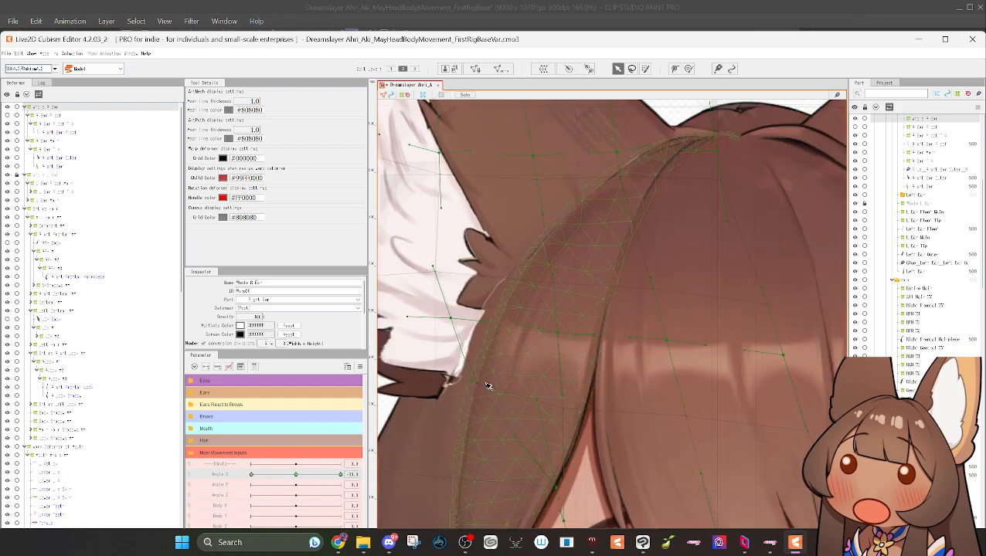
scroll(539, 353, down, 3)
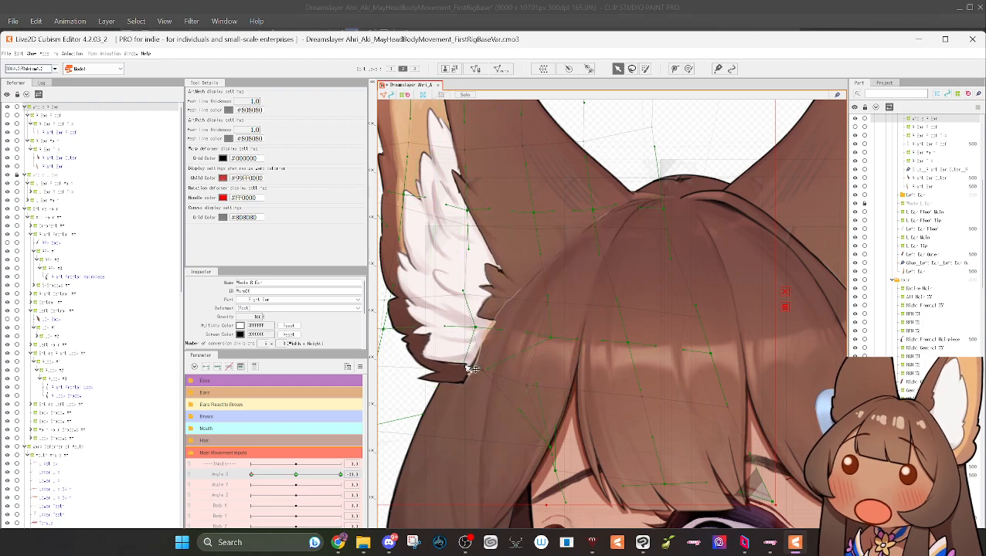
Step: Select the Right Ear mesh and examine its lower edge where the ear's base meets the hair
scroll(457, 371, up, 5)
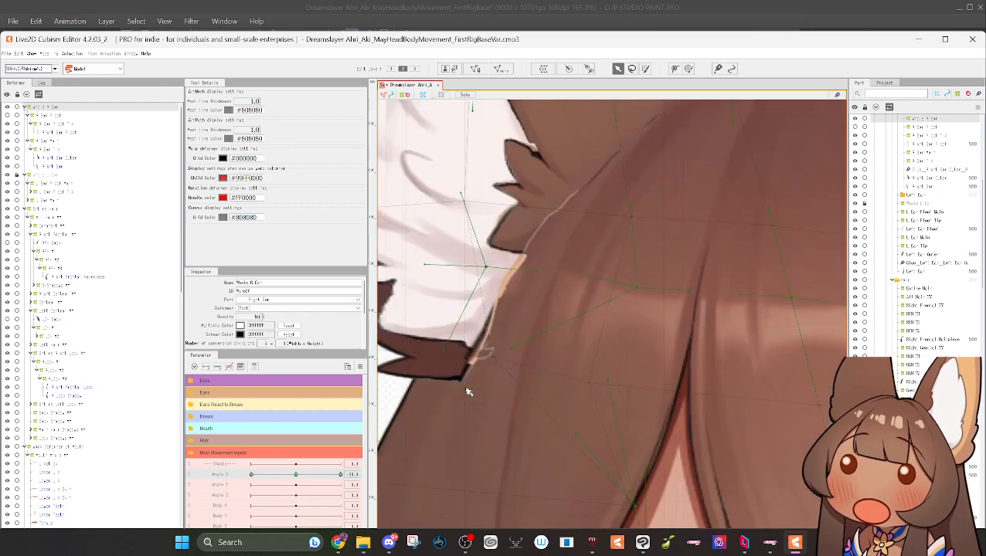
click(515, 313)
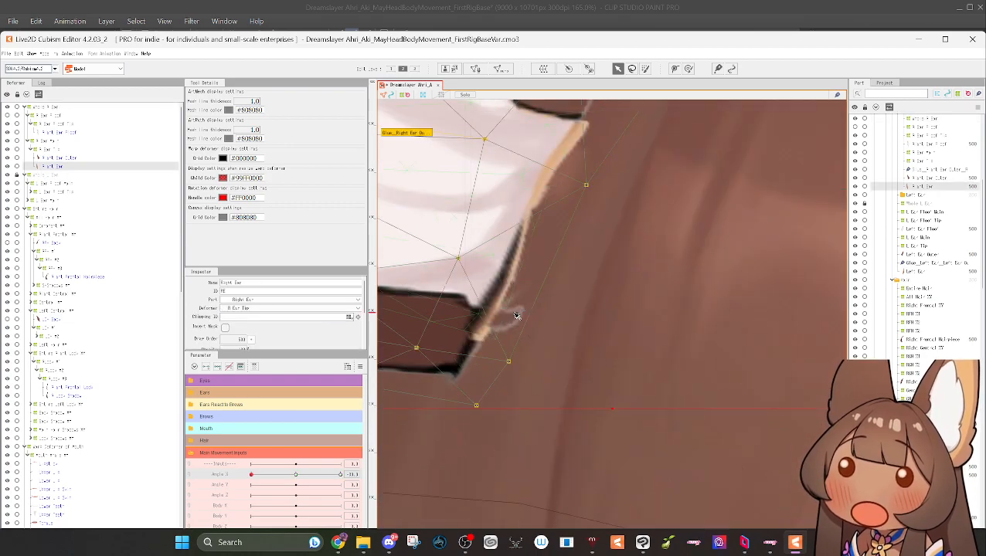
scroll(516, 316, down, 5)
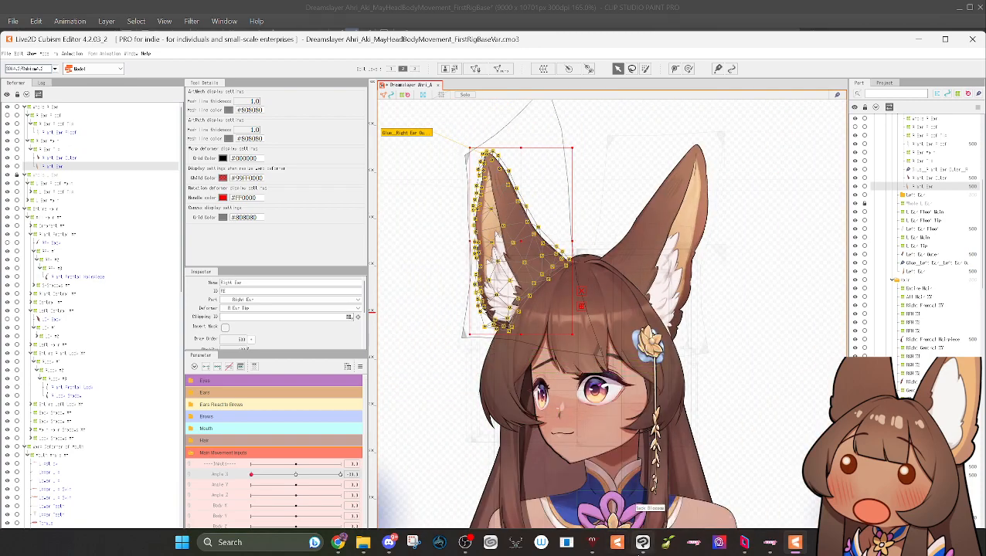
Step: Switch to Clip Studio Paint and examine the right ear's base artwork closely along its edge with the hair
click(643, 542)
scroll(442, 278, up, 2)
scroll(427, 368, up, 2)
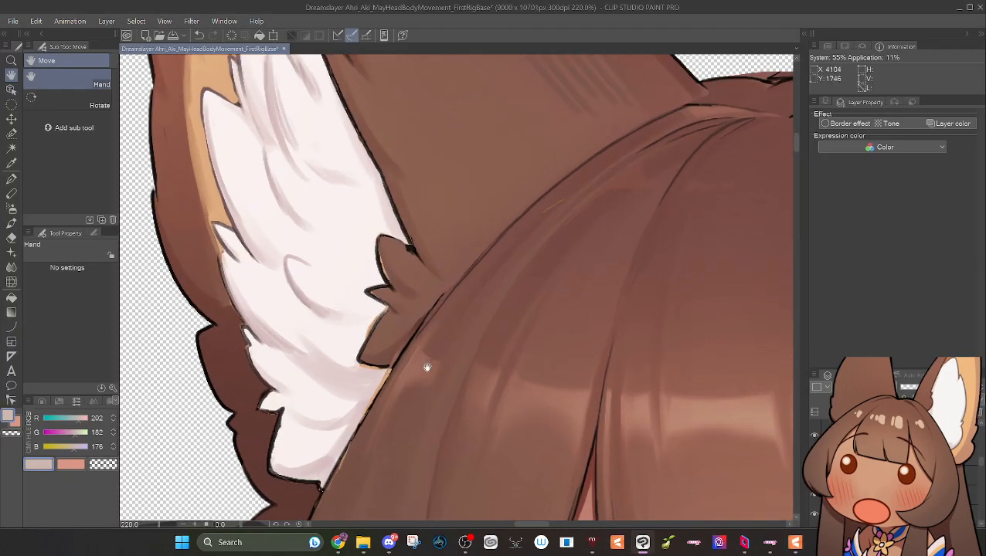
scroll(395, 401, up, 1)
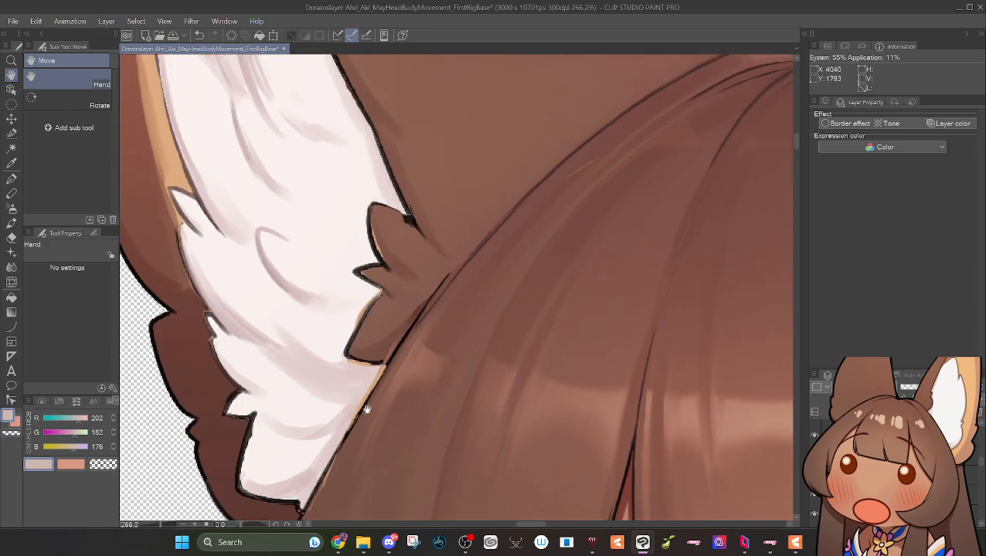
scroll(367, 409, down, 1)
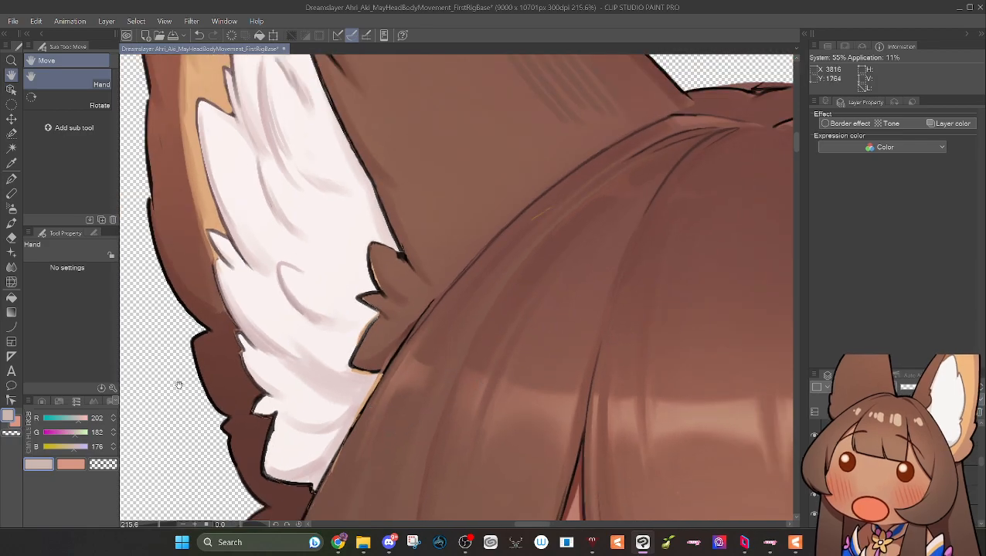
mouse_move(187, 374)
mouse_down()
mouse_move(251, 363)
mouse_move(236, 330)
mouse_move(199, 361)
mouse_up()
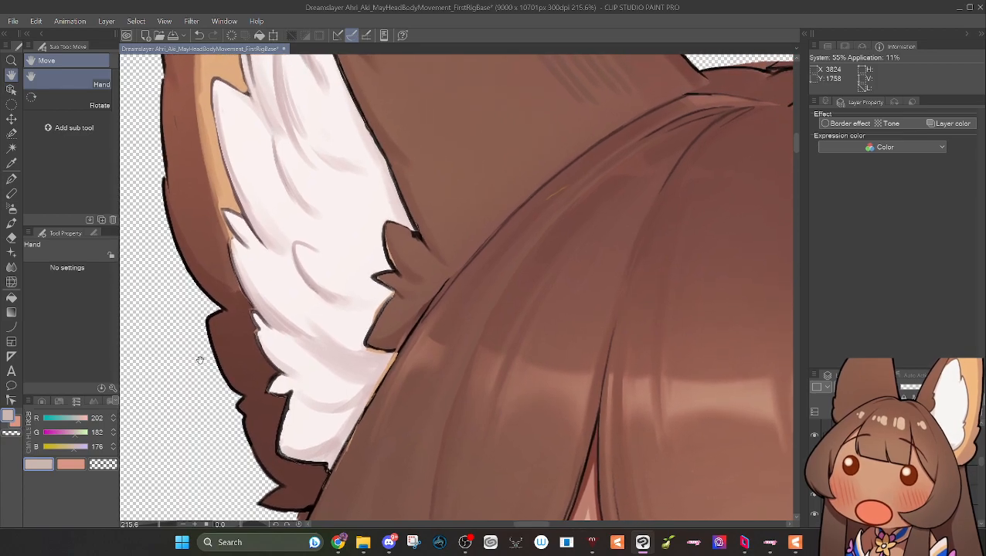
scroll(199, 360, up, 4)
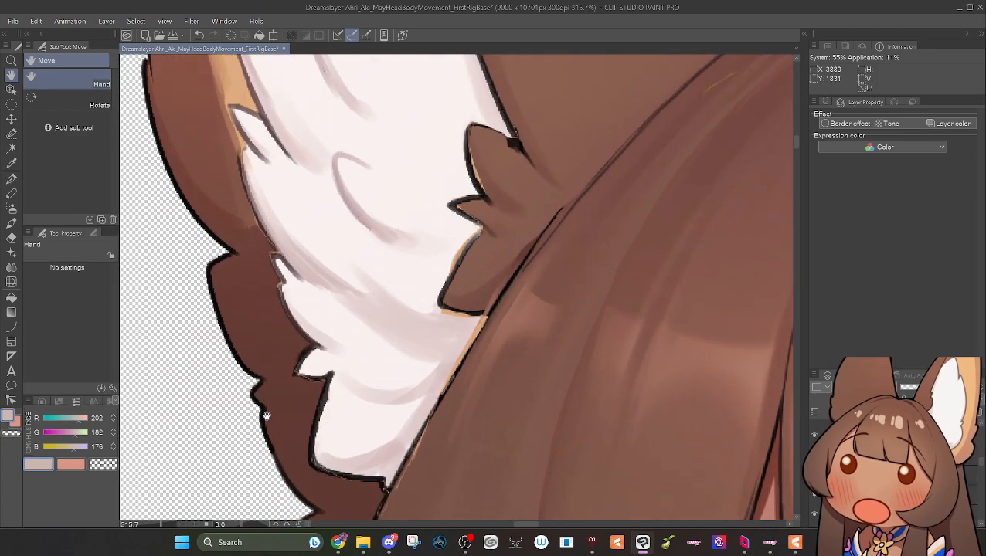
scroll(266, 417, up, 1)
scroll(247, 425, up, 1)
drag(227, 420, 235, 301)
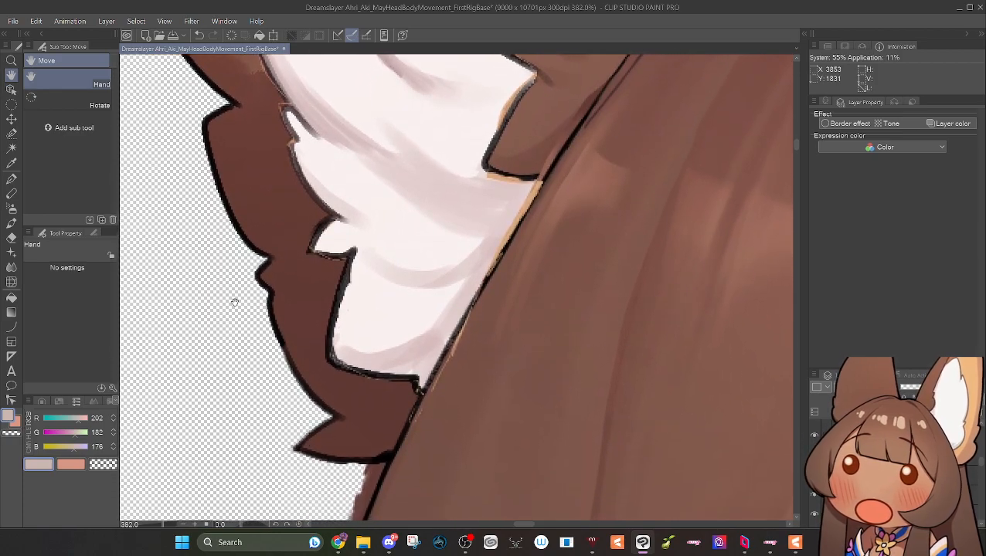
scroll(426, 393, up, 5)
scroll(490, 341, up, 6)
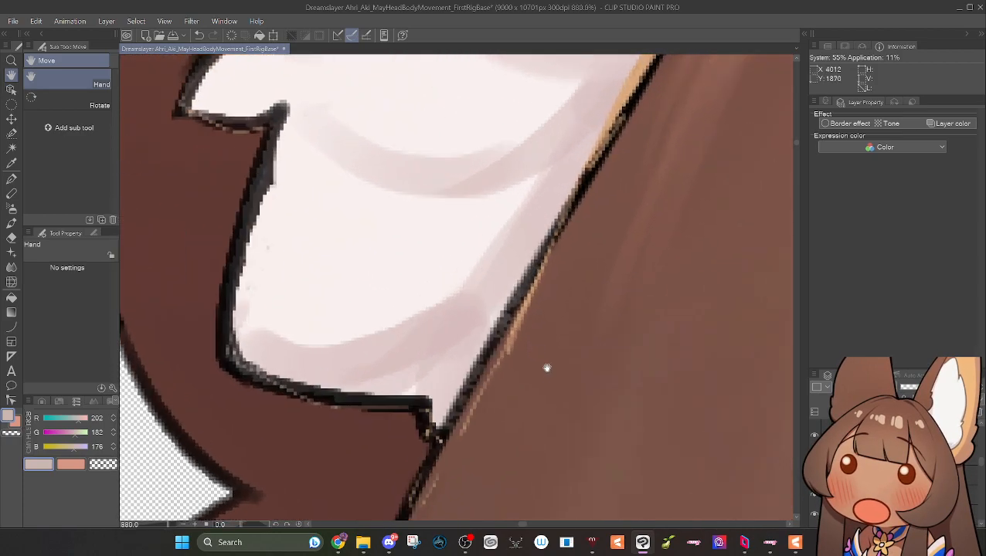
drag(555, 282, 534, 314)
scroll(532, 311, down, 4)
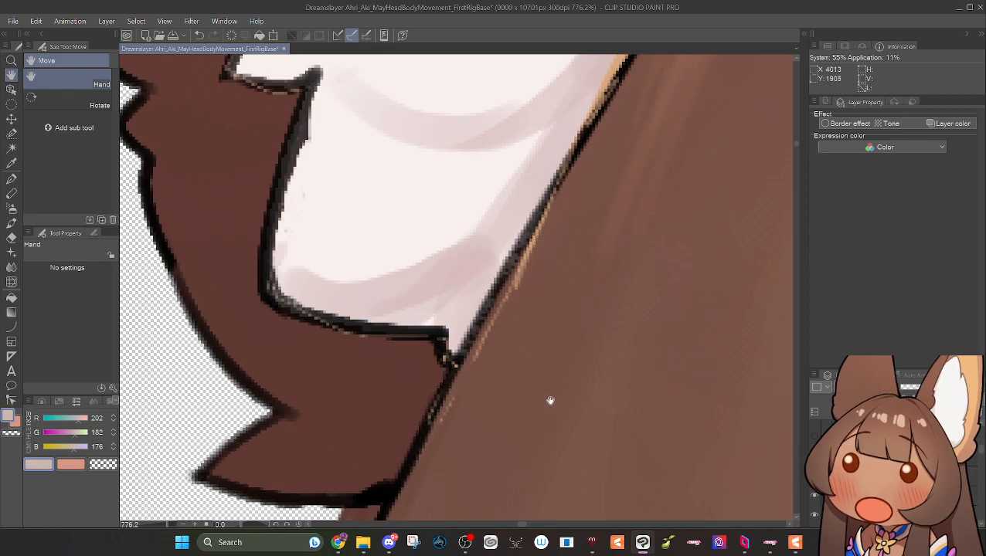
scroll(549, 398, up, 3)
mouse_move(522, 280)
mouse_down()
mouse_move(517, 348)
mouse_move(519, 266)
mouse_move(597, 409)
mouse_move(604, 552)
mouse_up()
drag(362, 238, 411, 406)
scroll(465, 323, down, 1)
scroll(465, 323, down, 7)
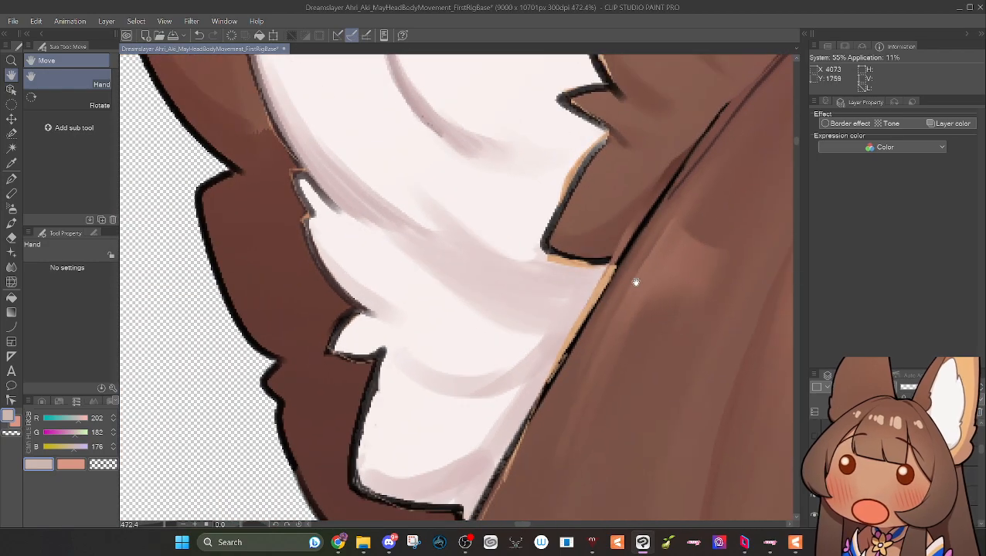
Step: Finish checking the right ear's base artwork and switch back to the Live2D Cubism Editor
drag(634, 280, 607, 290)
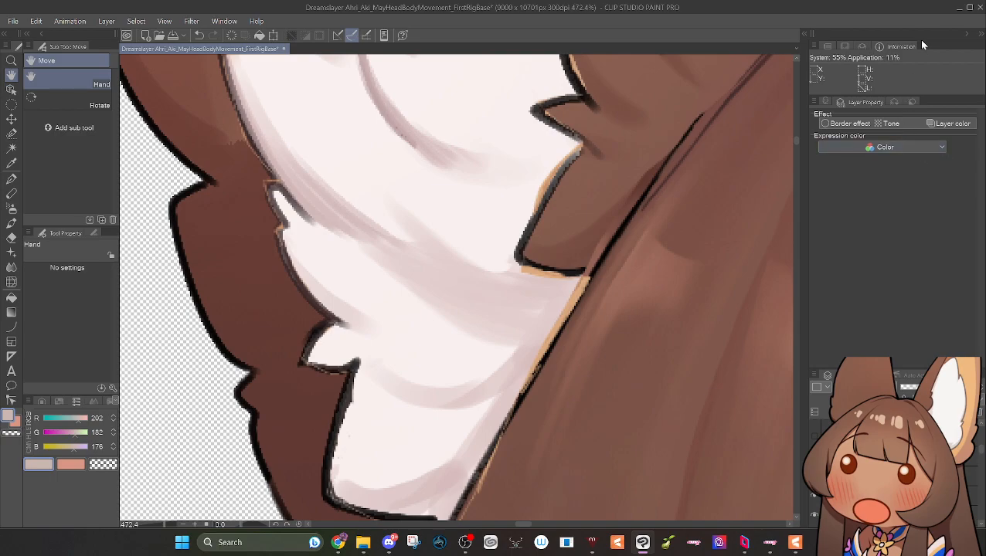
click(793, 544)
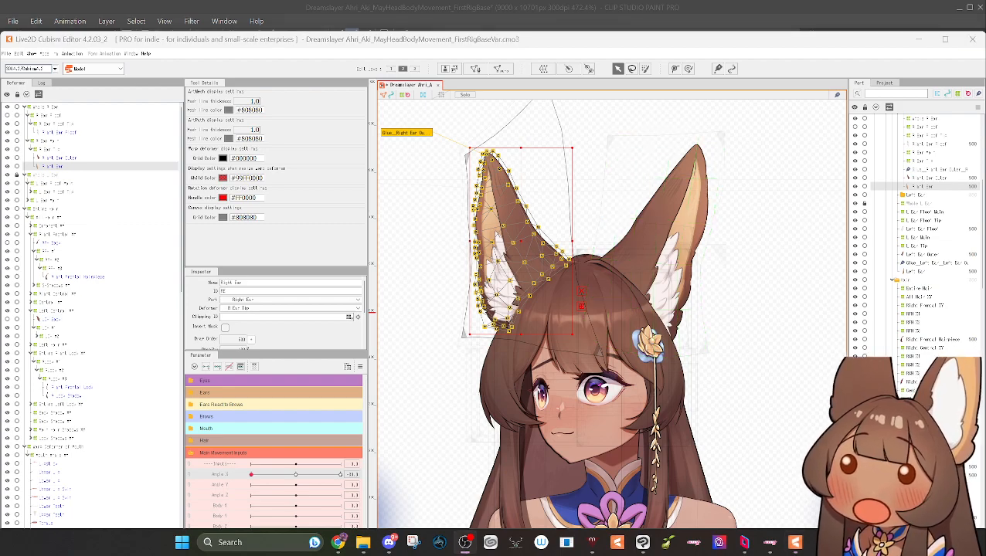
click(919, 40)
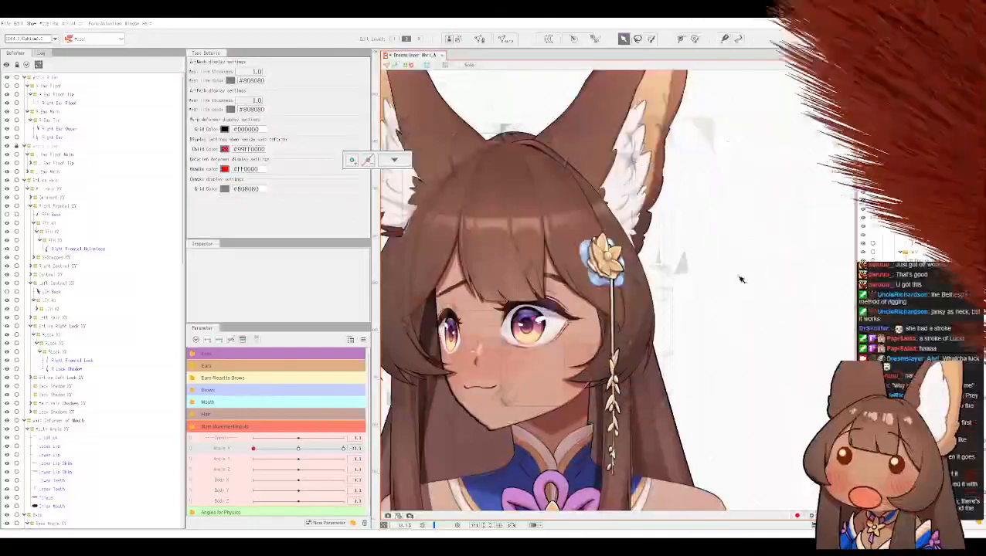
Step: Check the turned head at the Angle X extreme and return Angle X to its neutral centre key
scroll(791, 220, up, 4)
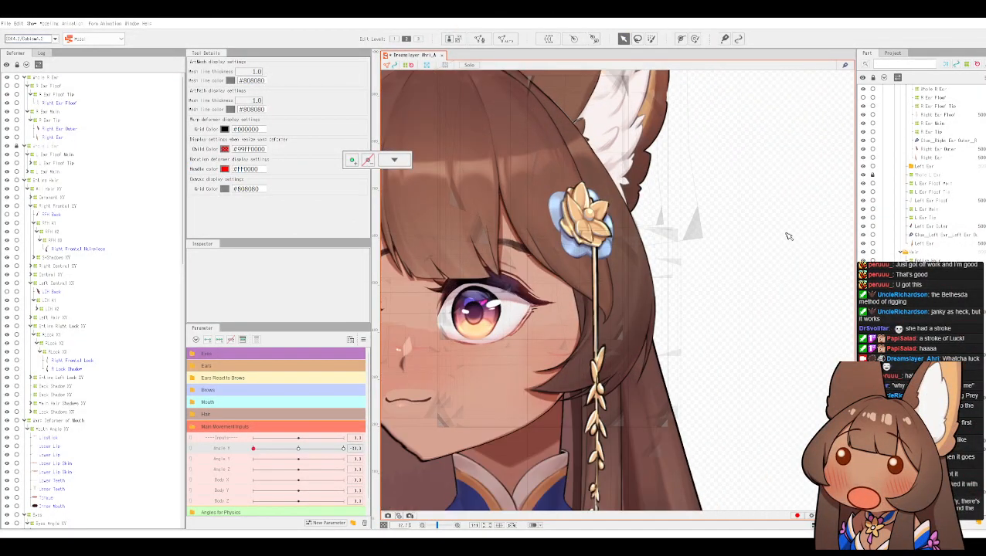
scroll(814, 215, down, 3)
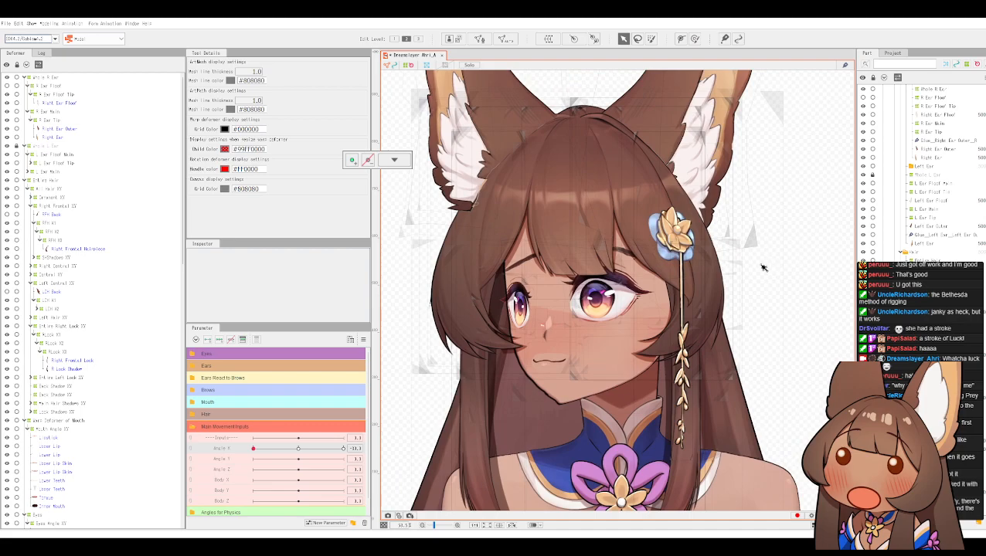
scroll(763, 268, down, 2)
scroll(796, 288, up, 2)
scroll(794, 291, down, 1)
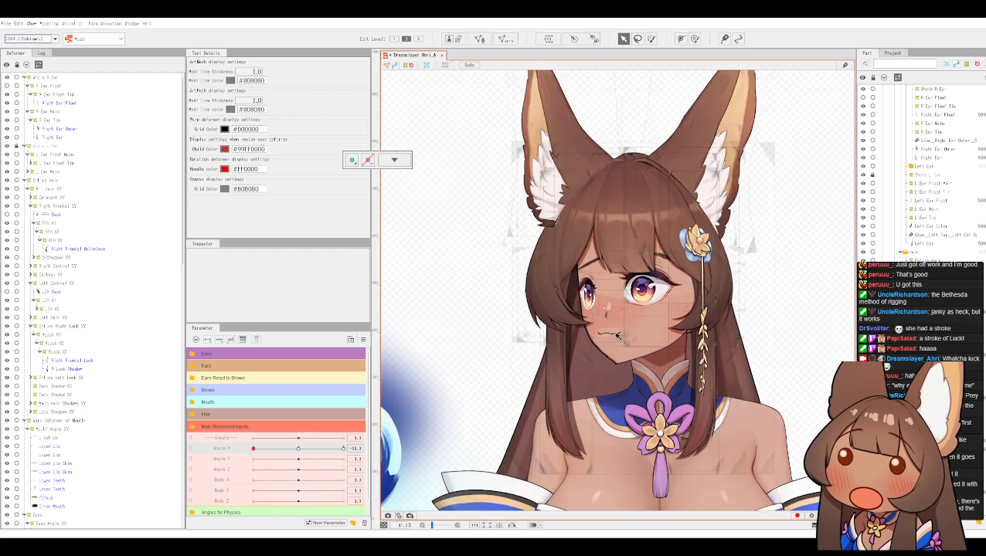
drag(254, 448, 301, 457)
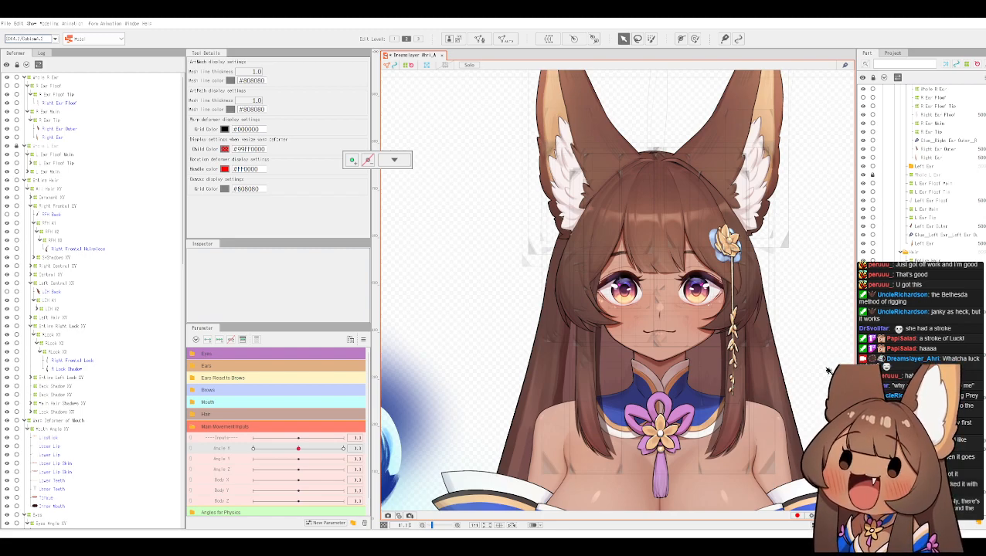
Step: Look through the Main Movement Inputs and Angles for Physics parameter groups, leaving both collapsed
scroll(828, 371, up, 5)
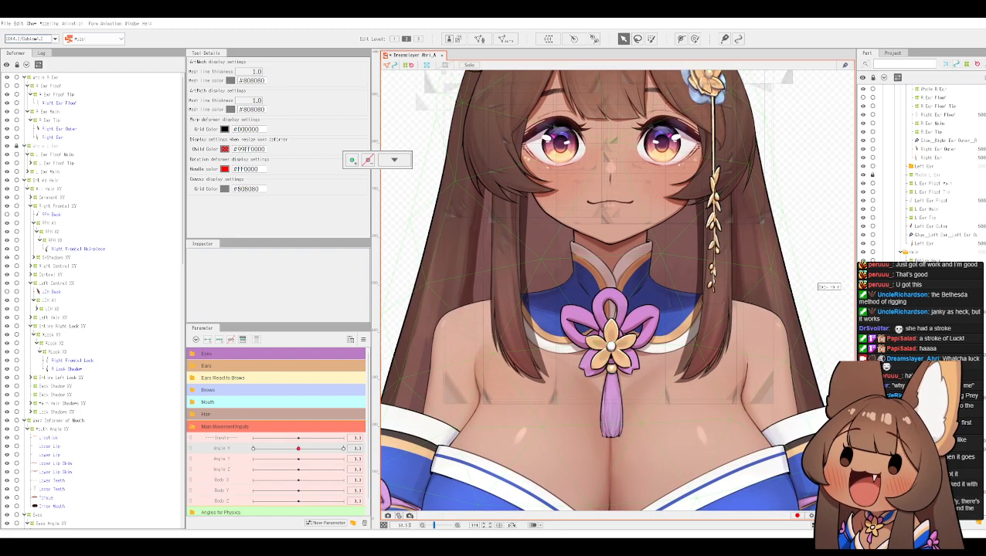
scroll(919, 170, up, 3)
scroll(919, 170, up, 3)
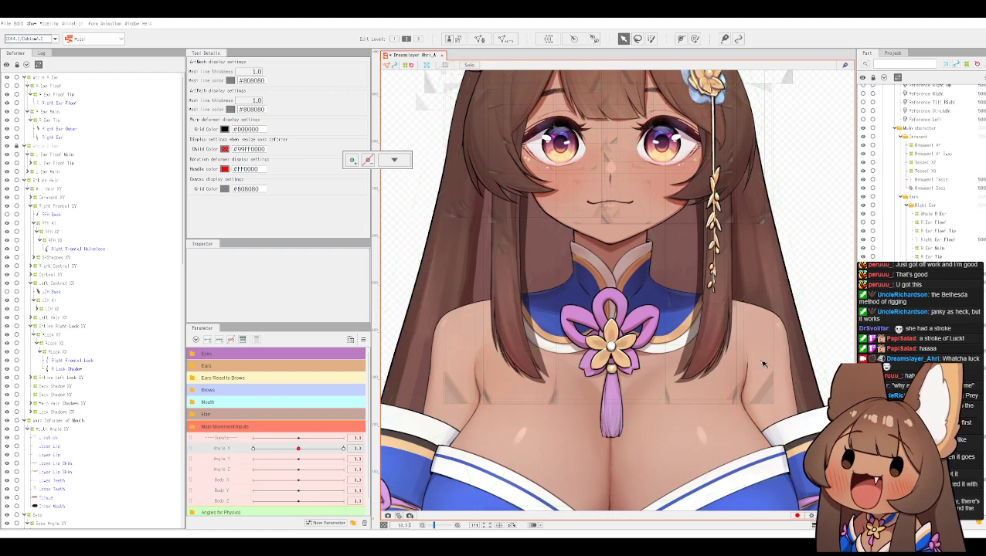
scroll(263, 417, down, 1)
click(194, 413)
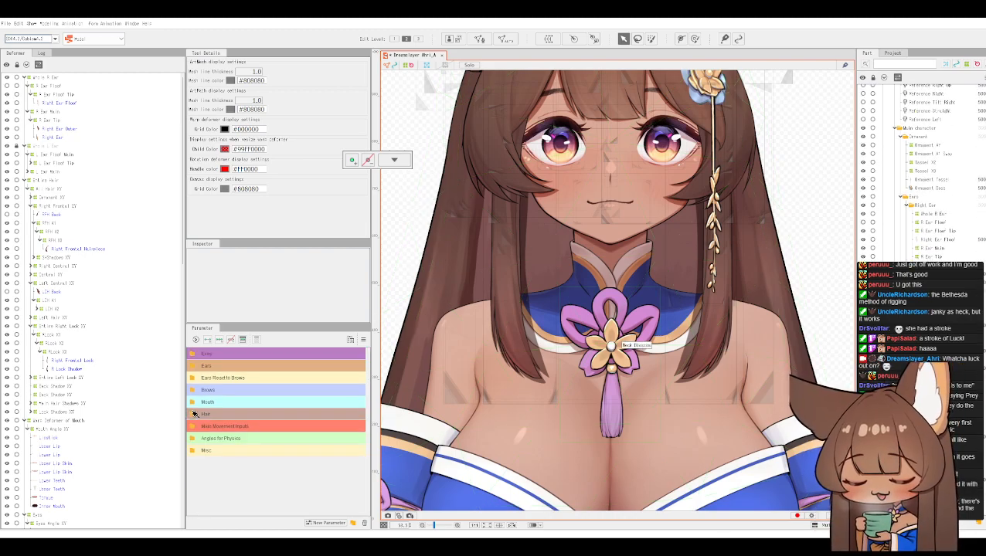
click(195, 439)
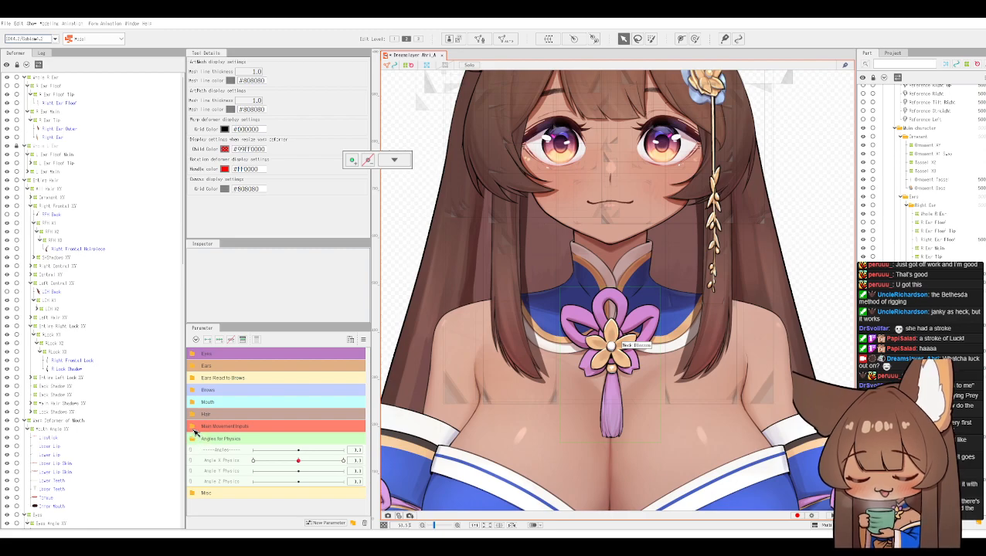
click(194, 427)
scroll(196, 432, down, 3)
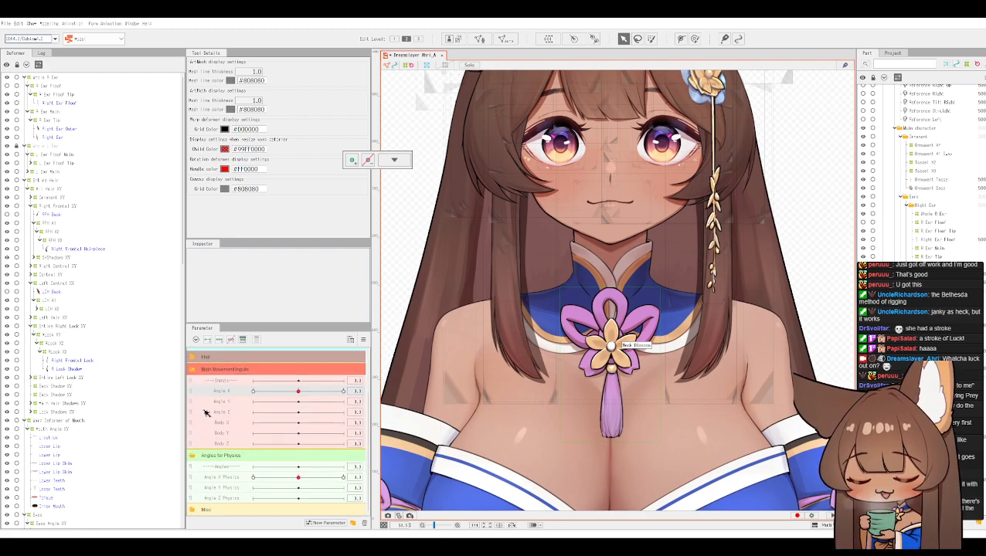
click(195, 372)
click(195, 439)
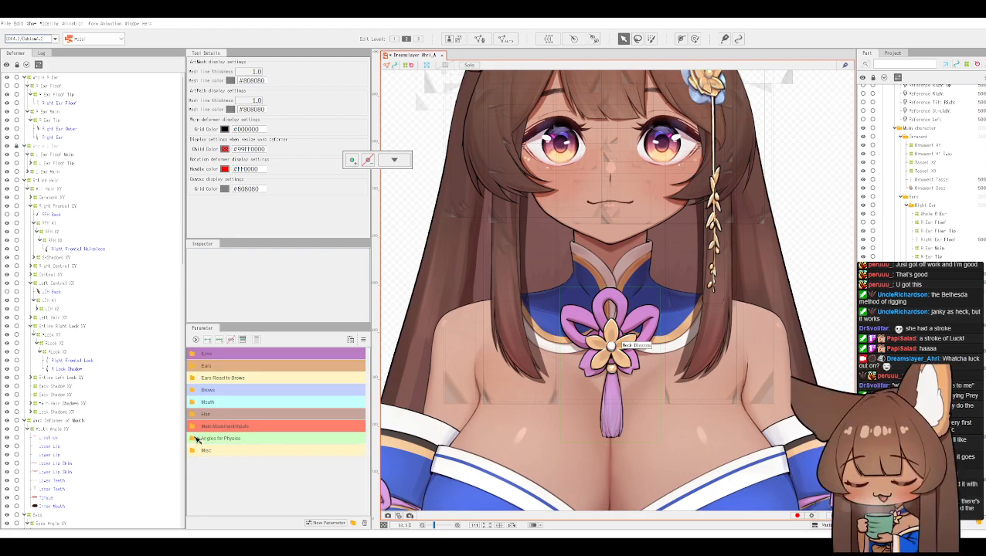
Step: Change the Hair parameter group's colour to light grey and collapse the group
click(194, 415)
scroll(199, 417, down, 2)
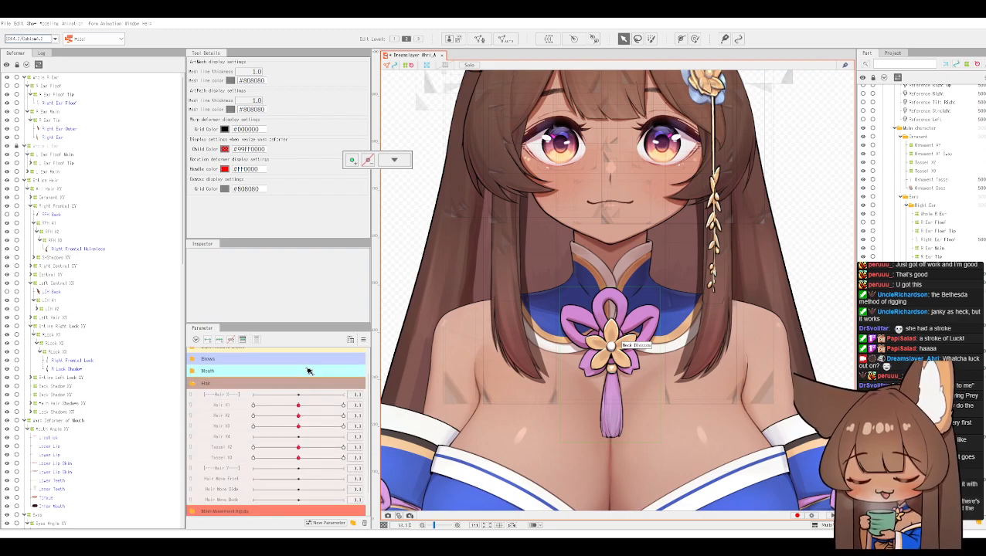
right_click(209, 386)
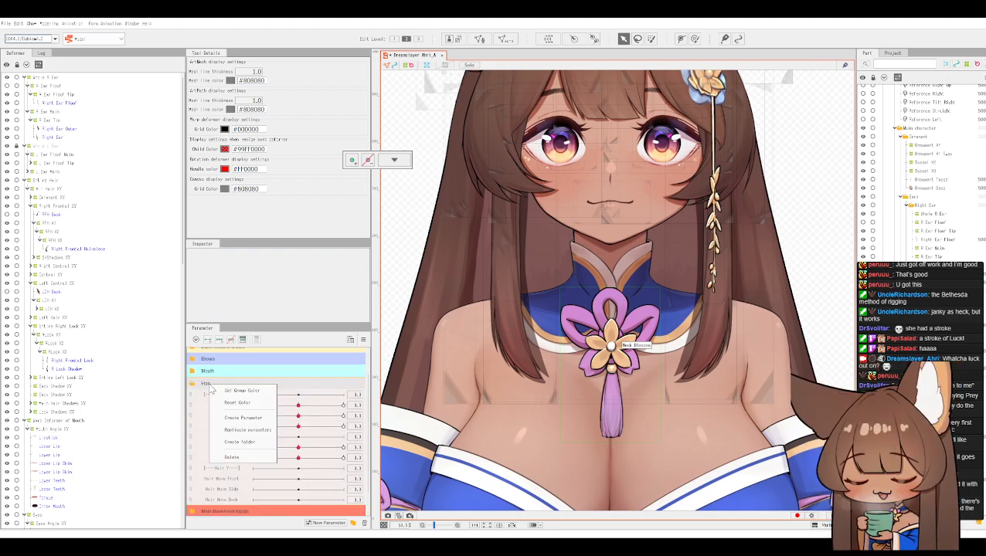
key(Escape)
scroll(207, 388, down, 1)
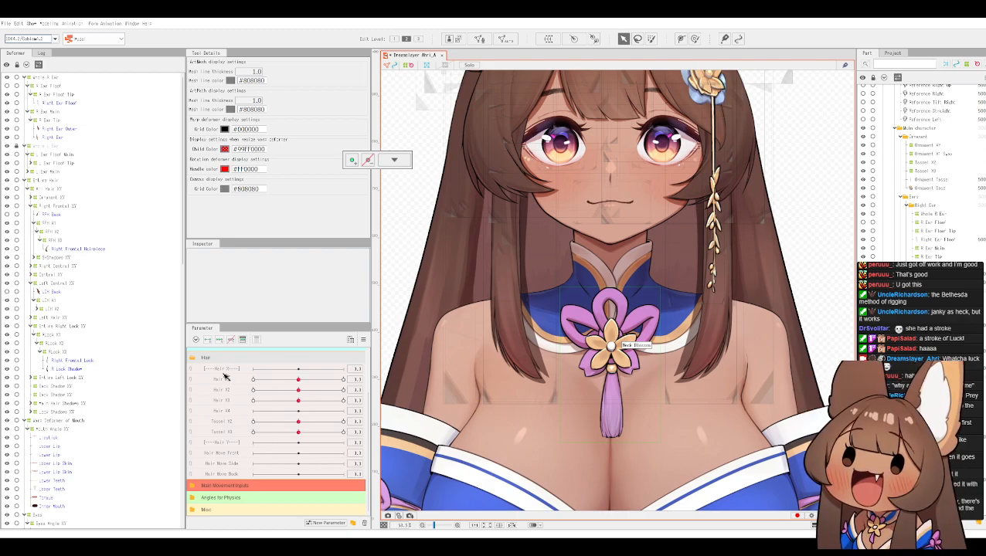
click(194, 360)
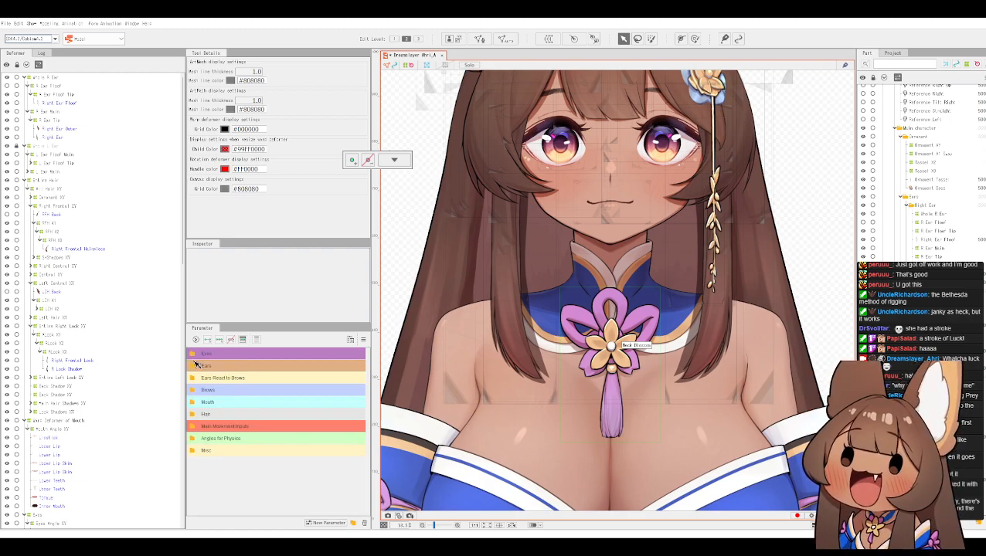
Step: Examine the parameters in the Misc and Brows groups, collapsing each group after viewing it
click(193, 453)
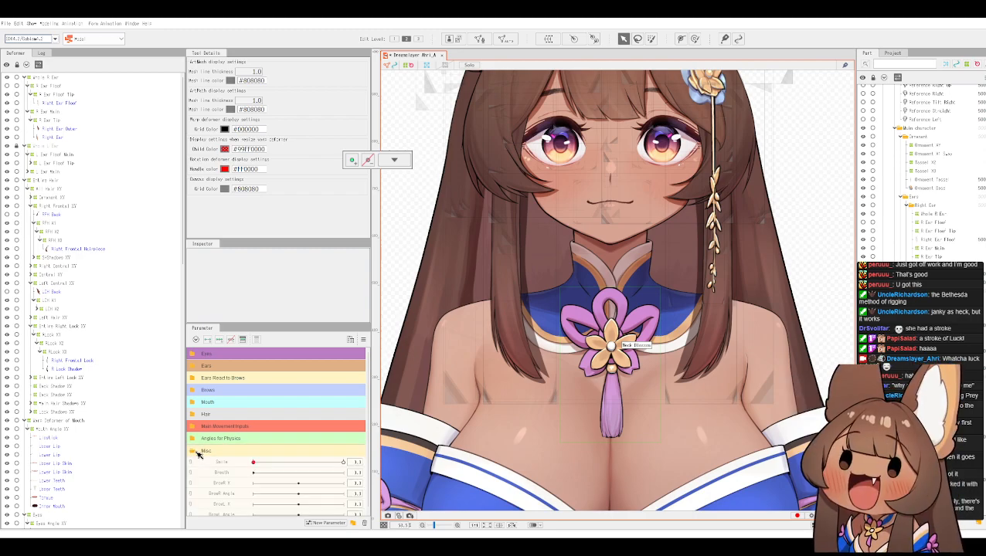
scroll(209, 461, down, 1)
click(194, 449)
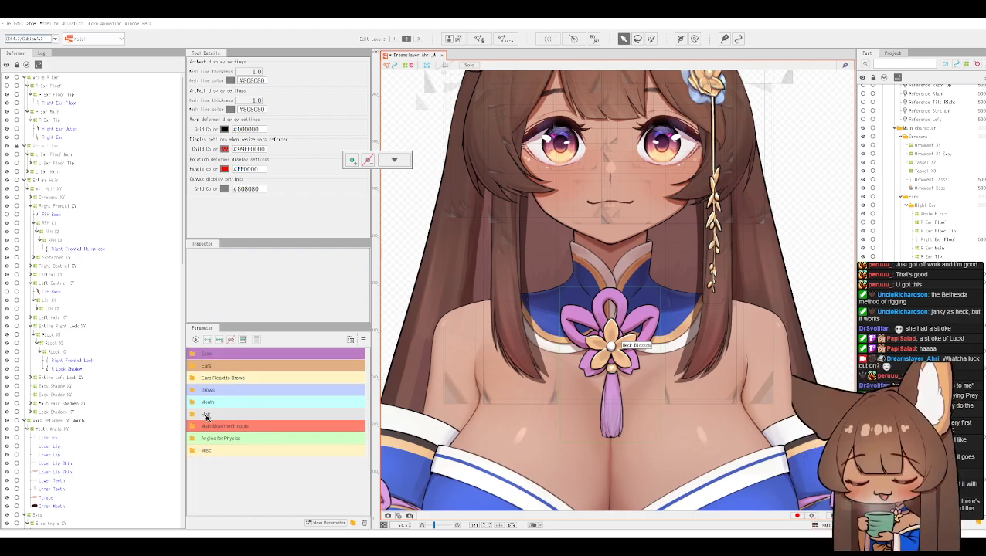
click(200, 368)
click(199, 367)
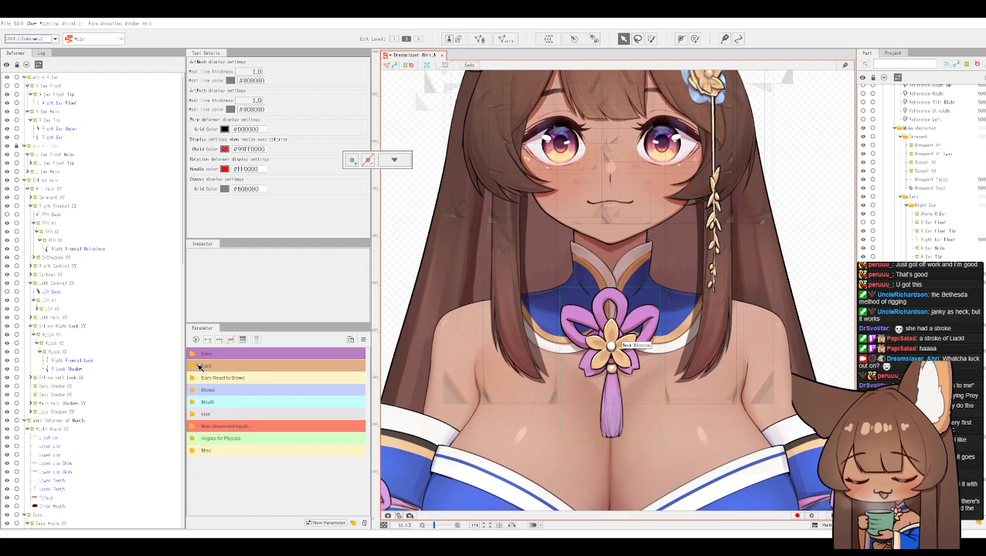
click(194, 392)
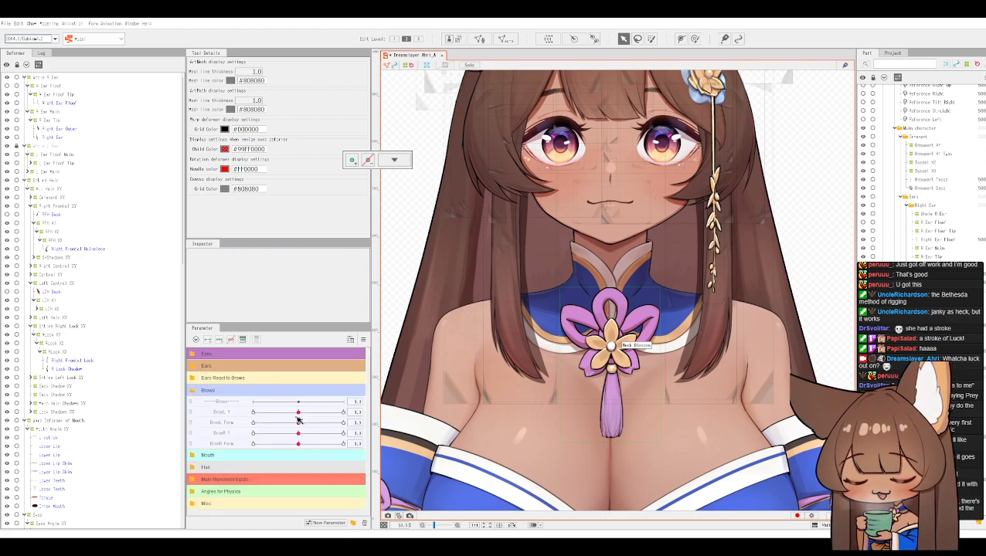
click(197, 392)
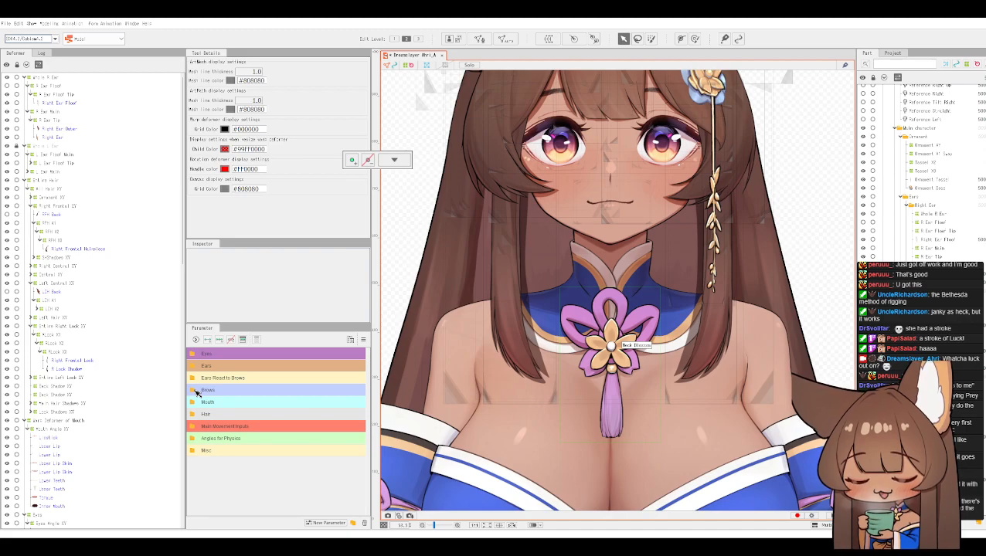
Step: Select the Back Hair mesh and examine the head, ears and hair in the neutral pose, along with the upper part list
click(744, 228)
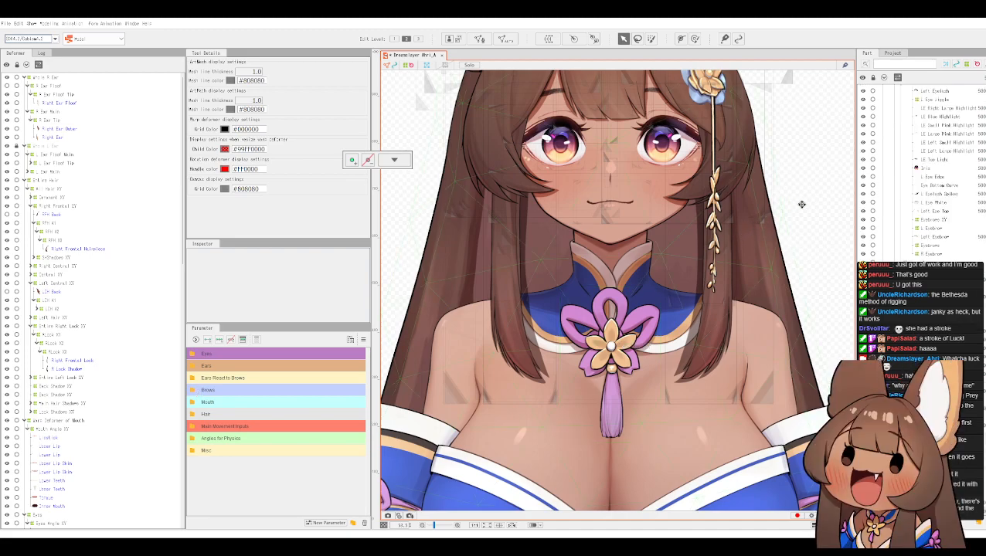
drag(799, 197, 787, 293)
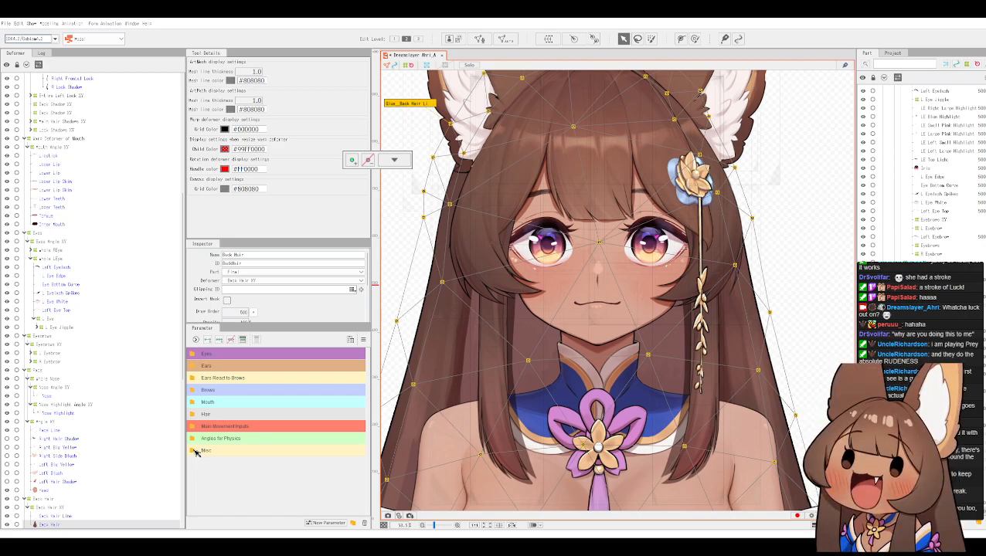
scroll(573, 427, down, 2)
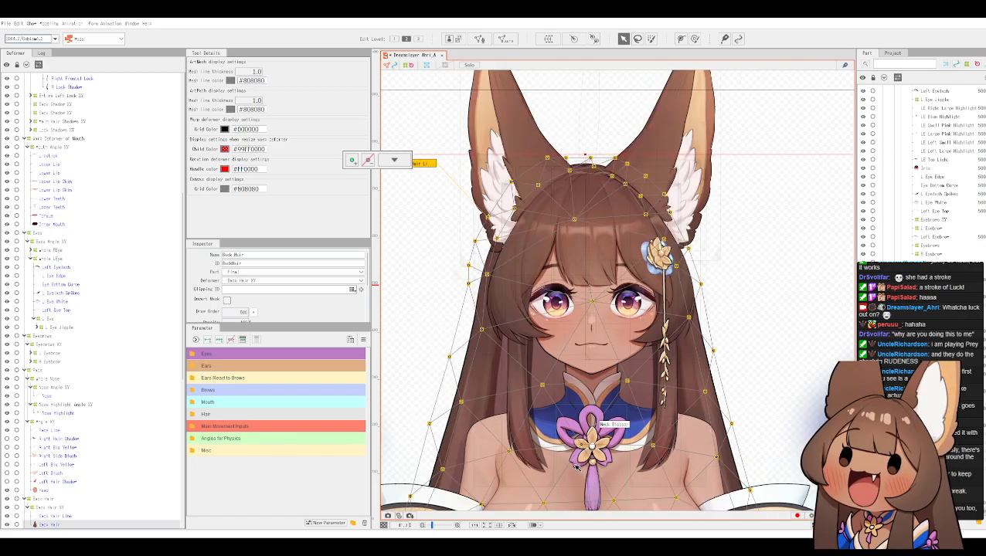
scroll(572, 428, up, 2)
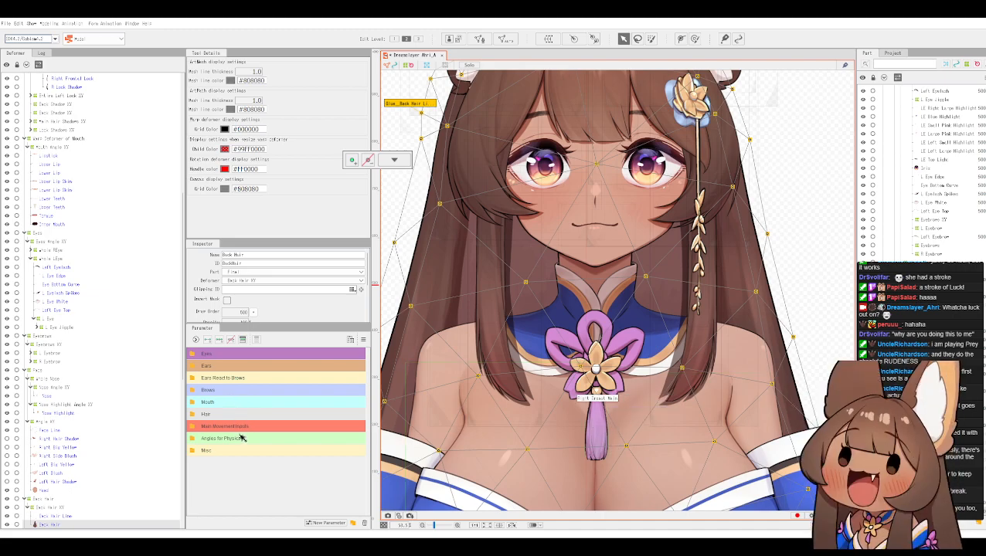
scroll(920, 278, up, 10)
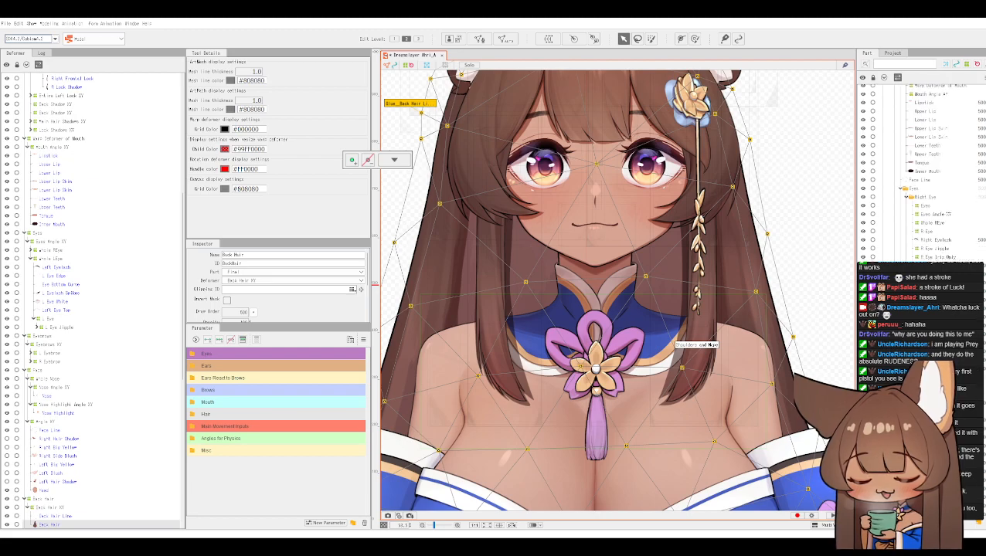
scroll(920, 170, up, 8)
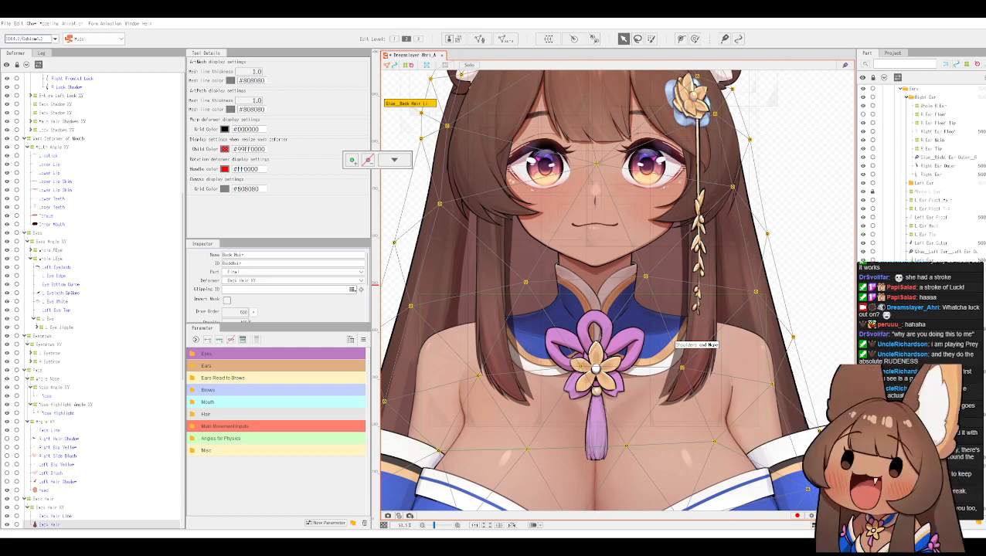
scroll(920, 170, up, 8)
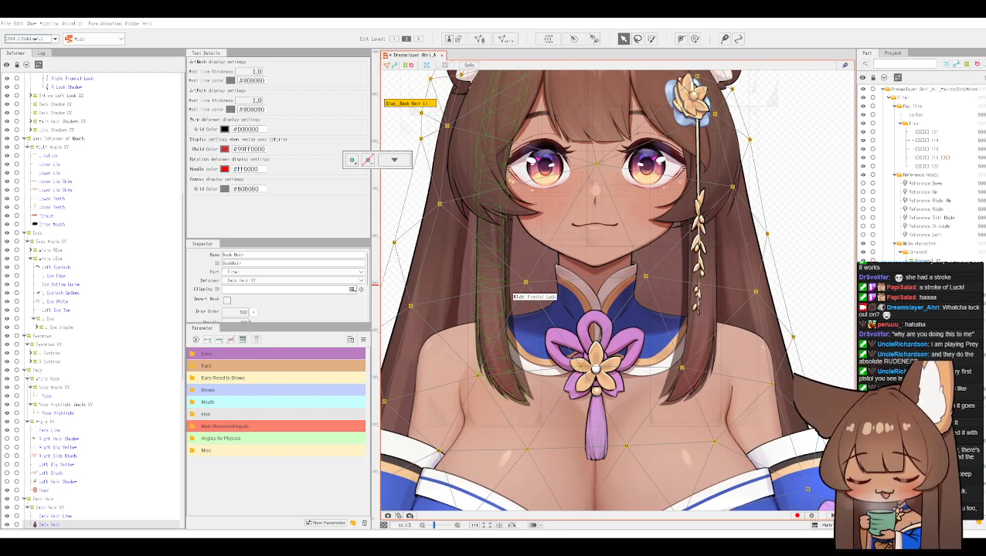
drag(613, 280, 648, 369)
scroll(635, 378, down, 3)
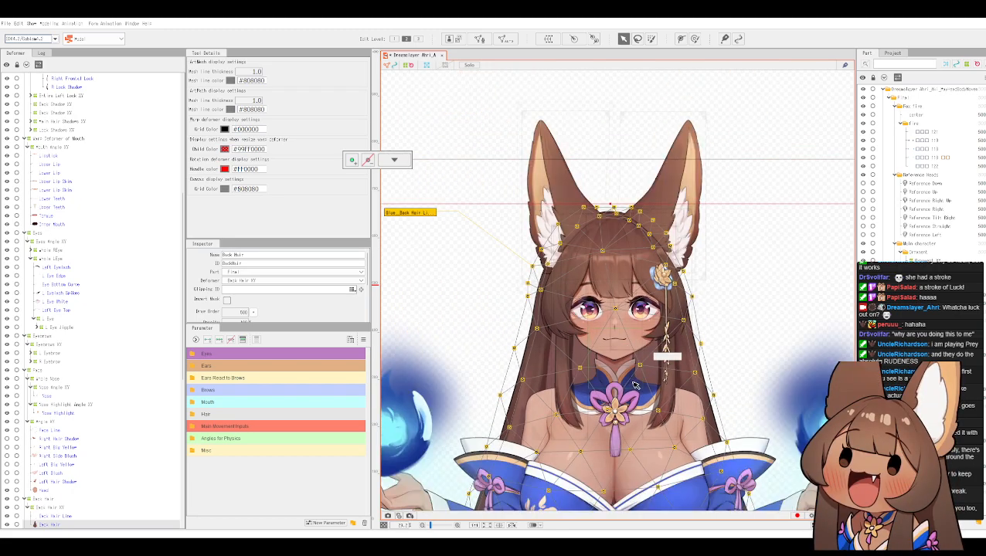
scroll(634, 398, up, 2)
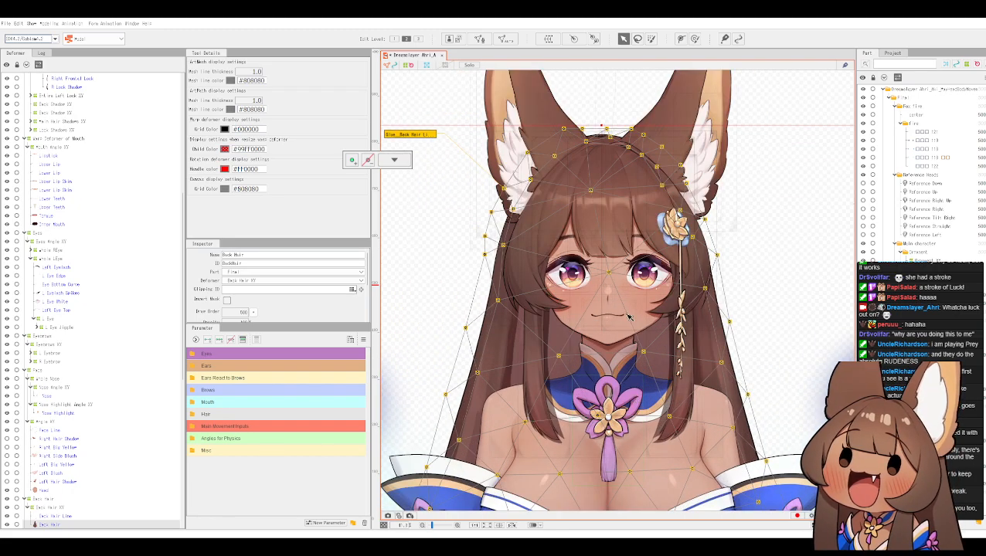
drag(630, 317, 624, 365)
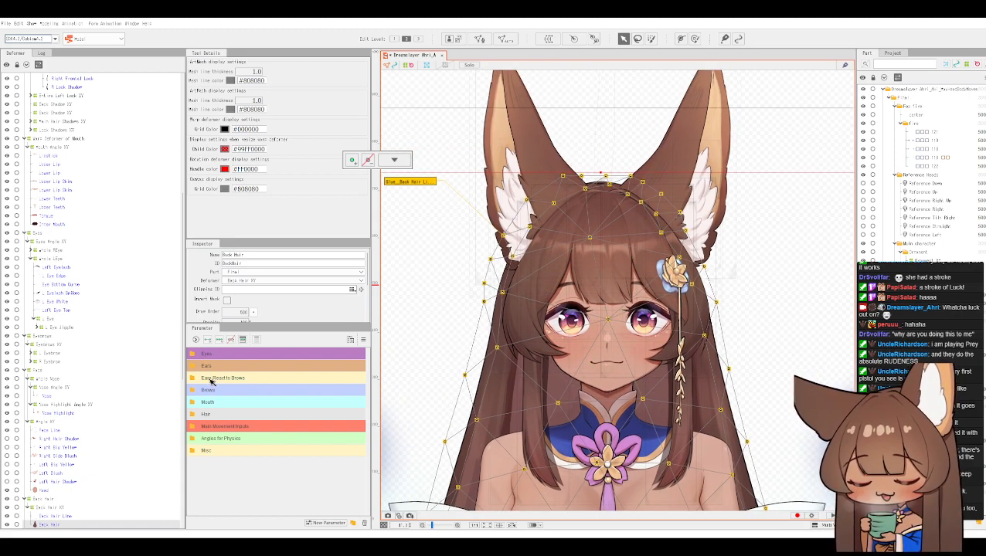